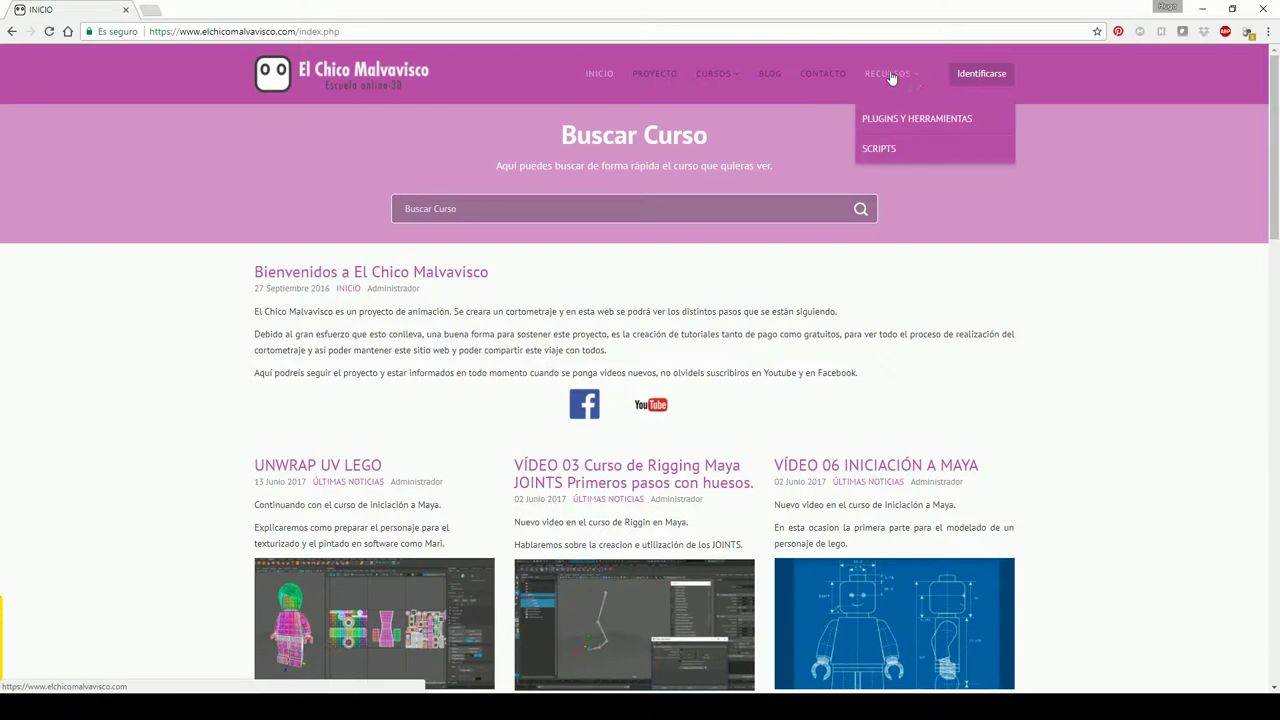
Open the Plugins y Herramientas page and its Herramienta Creación Controles article
{"action": "left_click", "coordinate": [918, 127]}
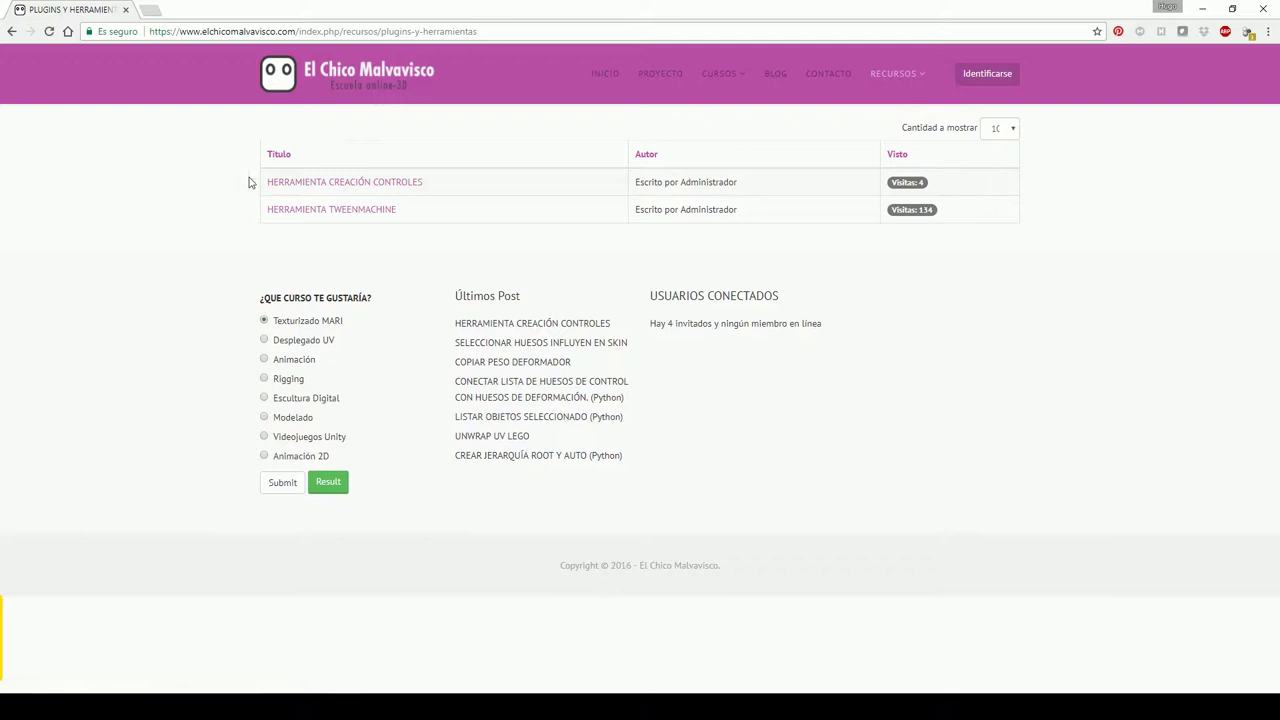
{"action": "left_click", "coordinate": [360, 186]}
{"action": "scroll", "coordinate": [397, 530], "scroll_direction": "down", "scroll_amount": 2}
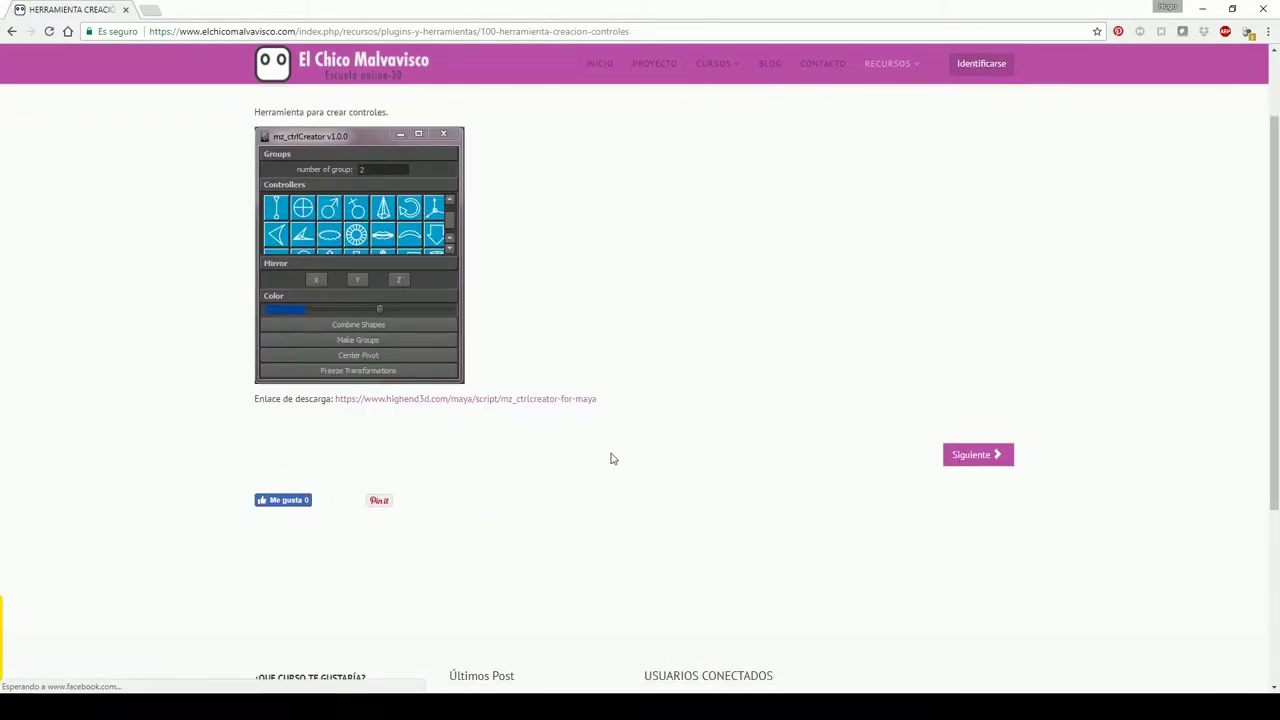
{"action": "scroll", "coordinate": [609, 457], "scroll_direction": "up", "scroll_amount": 2}
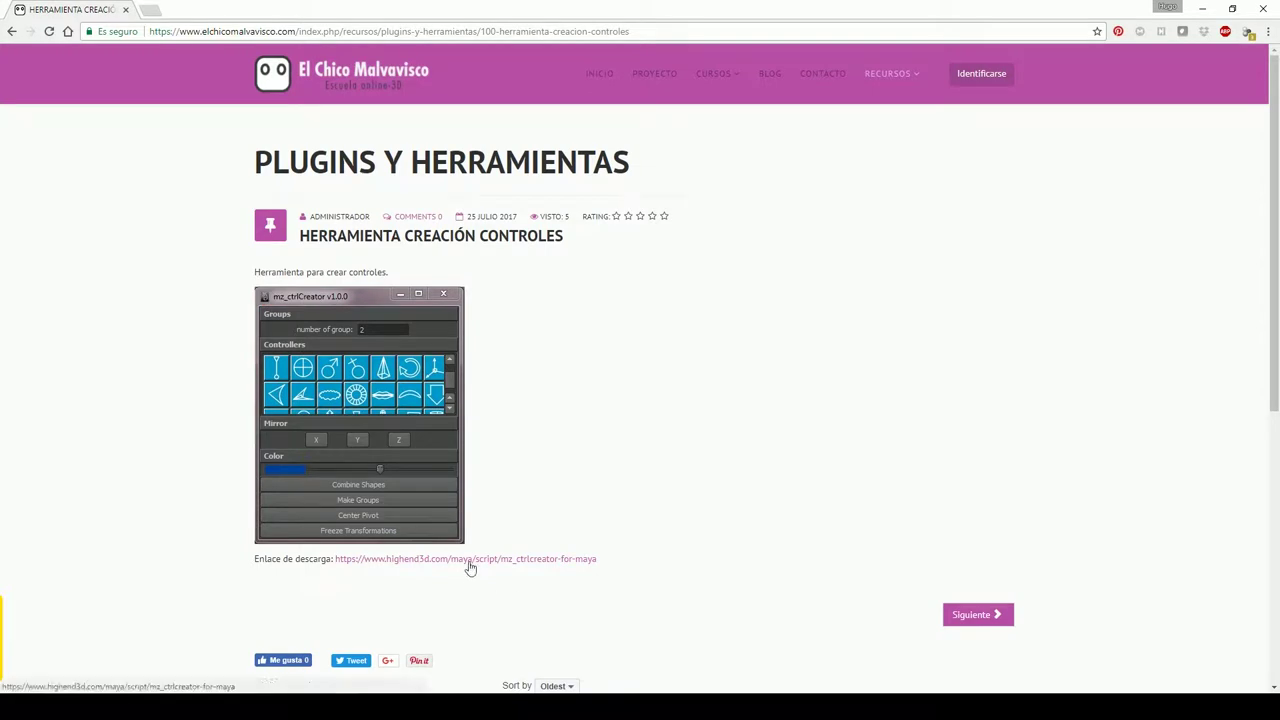
Open the highend3d mz_ctrlCreator download page, select its installation instructions, and return to Maya
{"action": "left_click", "coordinate": [470, 561]}
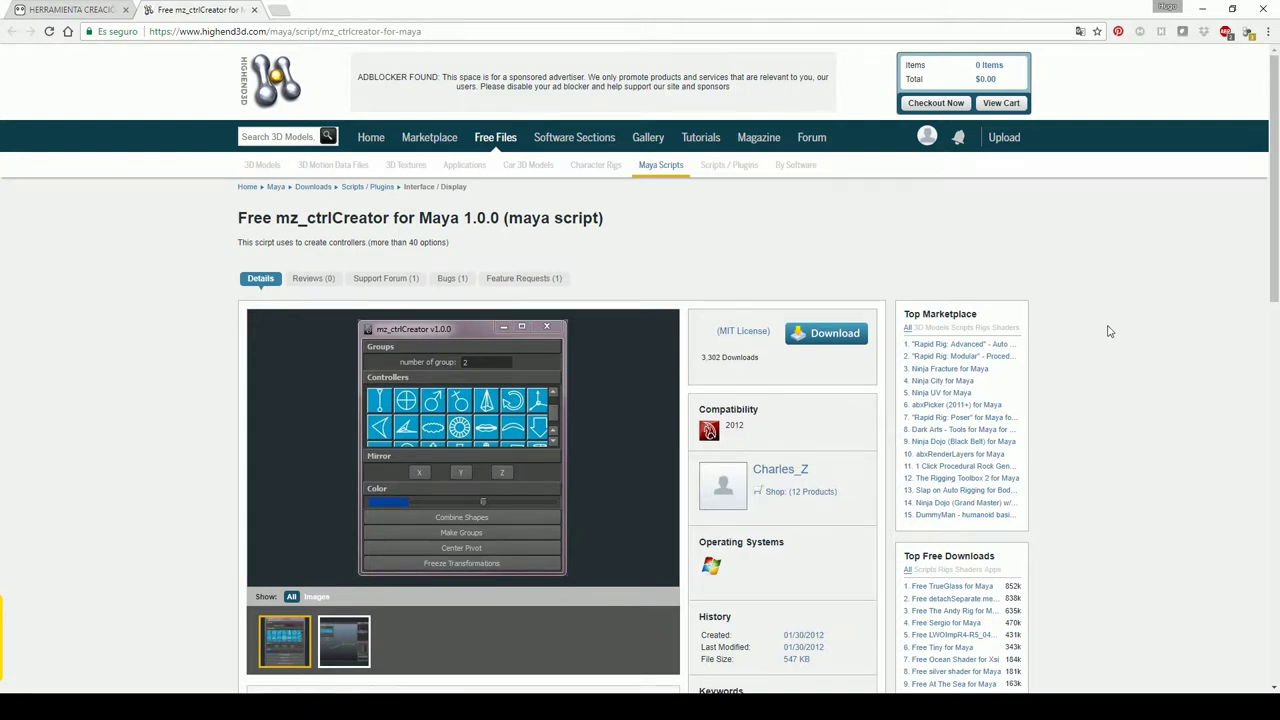
{"action": "scroll", "coordinate": [1108, 350], "scroll_direction": "down", "scroll_amount": 4}
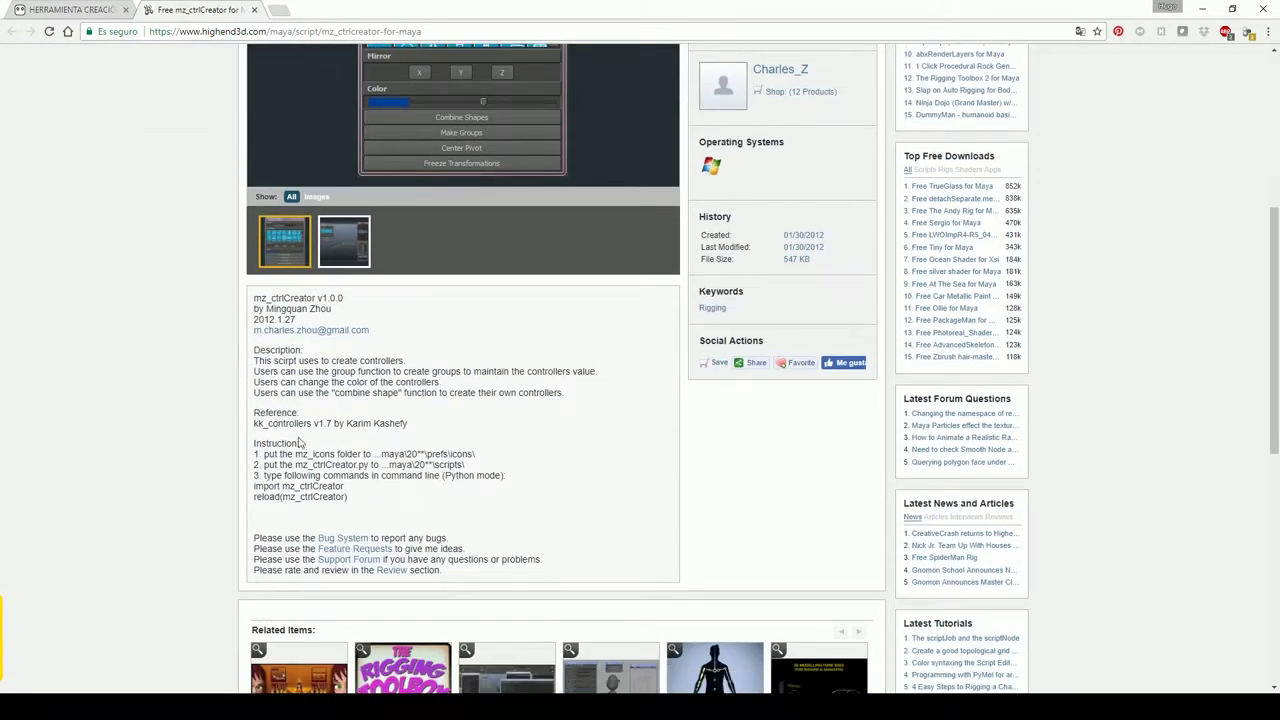
{"action": "mouse_move", "coordinate": [254, 443]}
{"action": "left_mouse_down"}
{"action": "mouse_move", "coordinate": [506, 476]}
{"action": "mouse_move", "coordinate": [348, 497]}
{"action": "left_mouse_up"}
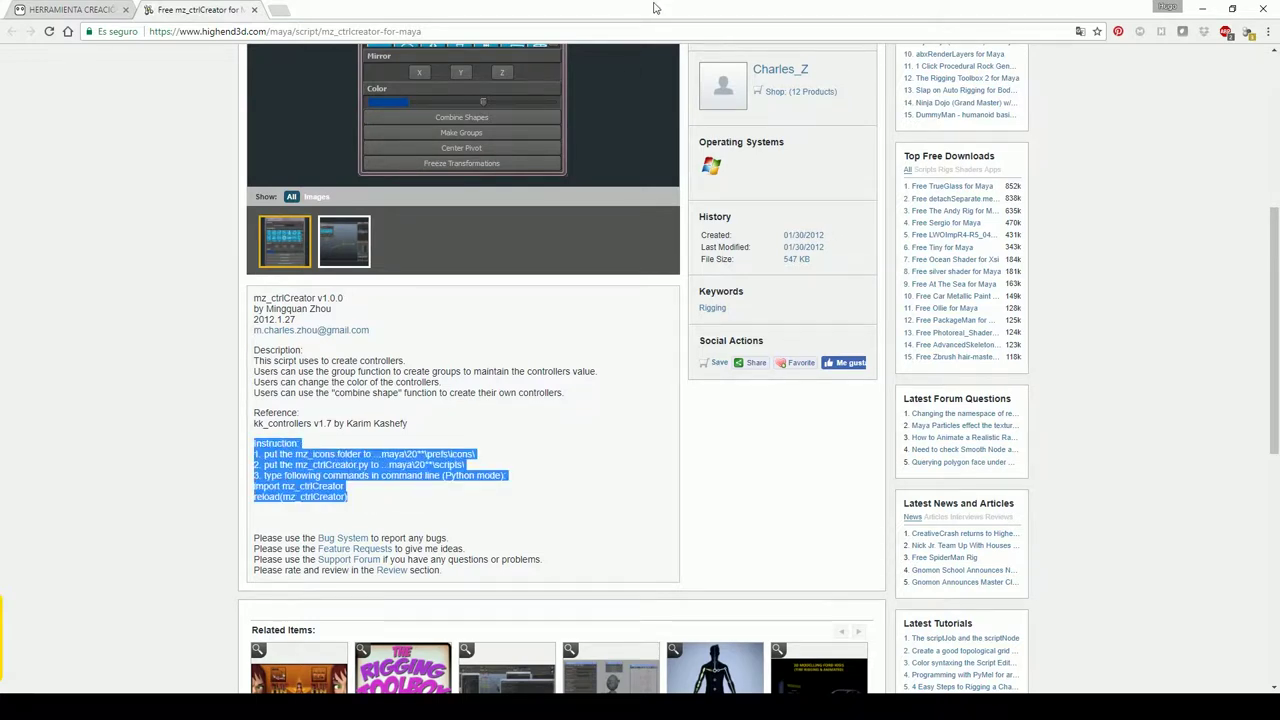
{"action": "key", "text": "alt+Tab"}
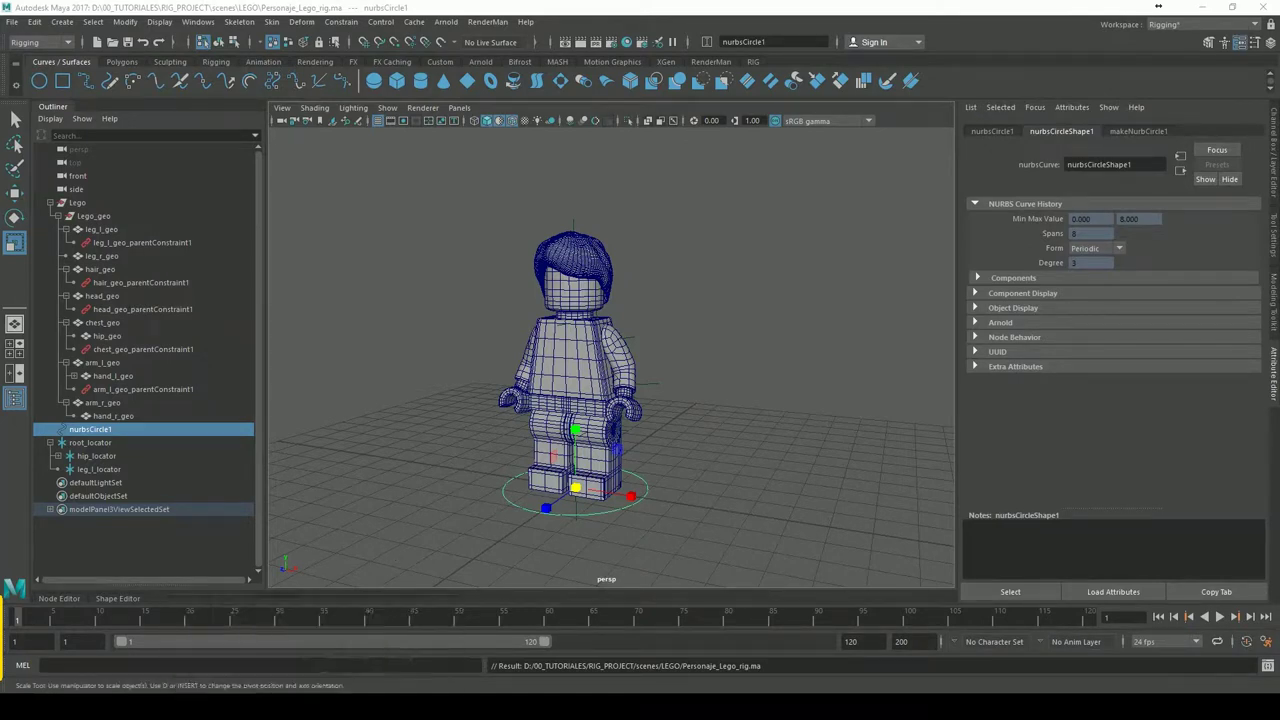
Bring up the mz_ctrlCreator archive and browse Explorer to Documentos\maya\2017\prefs\icons
{"action": "left_click", "coordinate": [230, 707]}
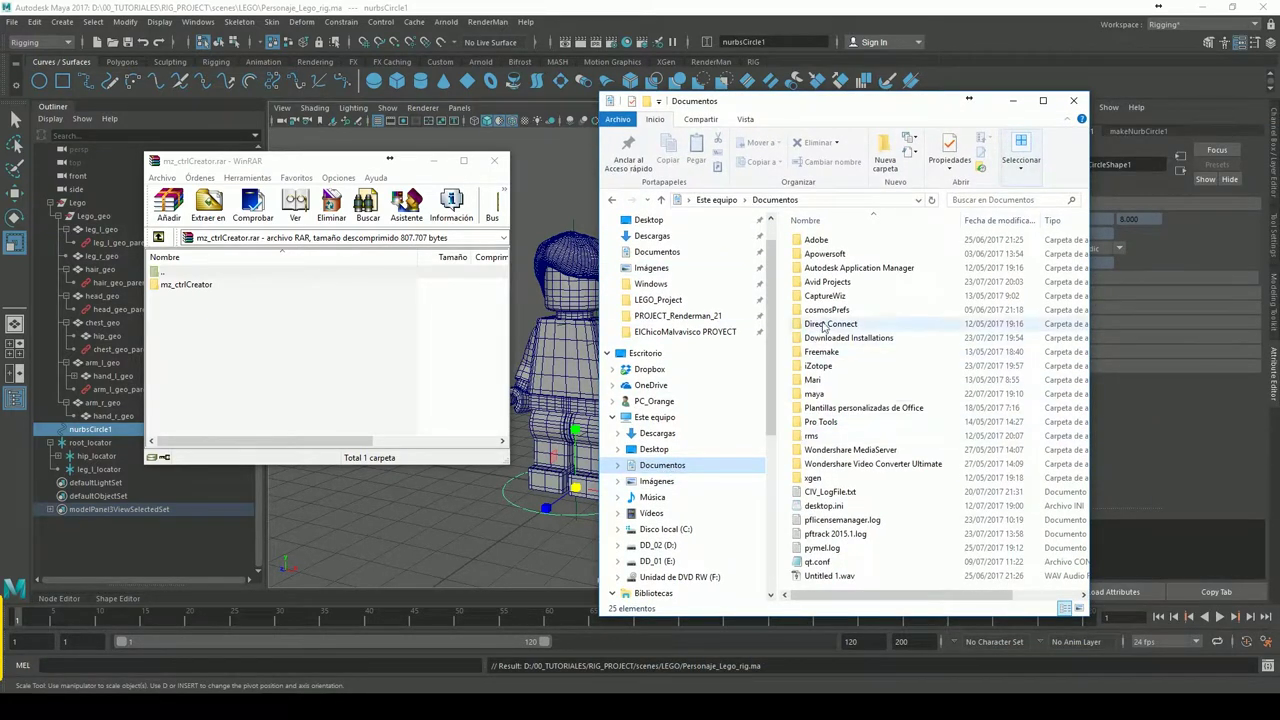
{"action": "double_click", "coordinate": [818, 393]}
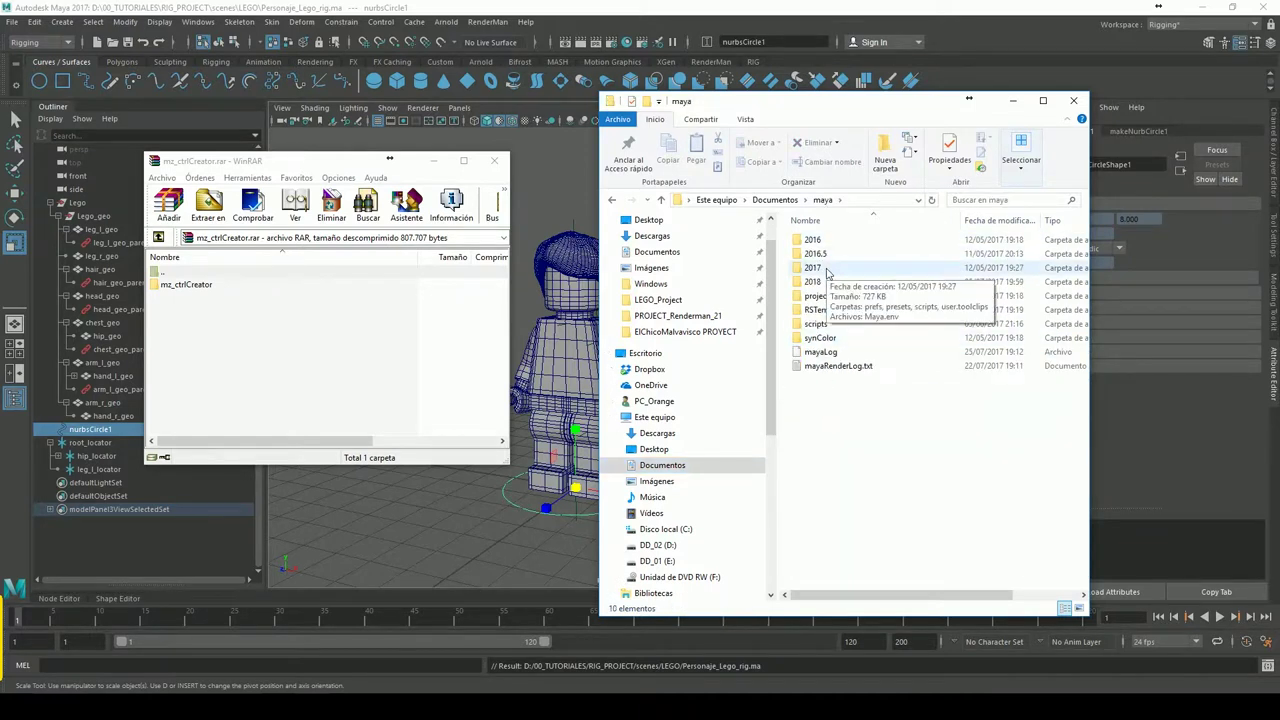
{"action": "double_click", "coordinate": [813, 268]}
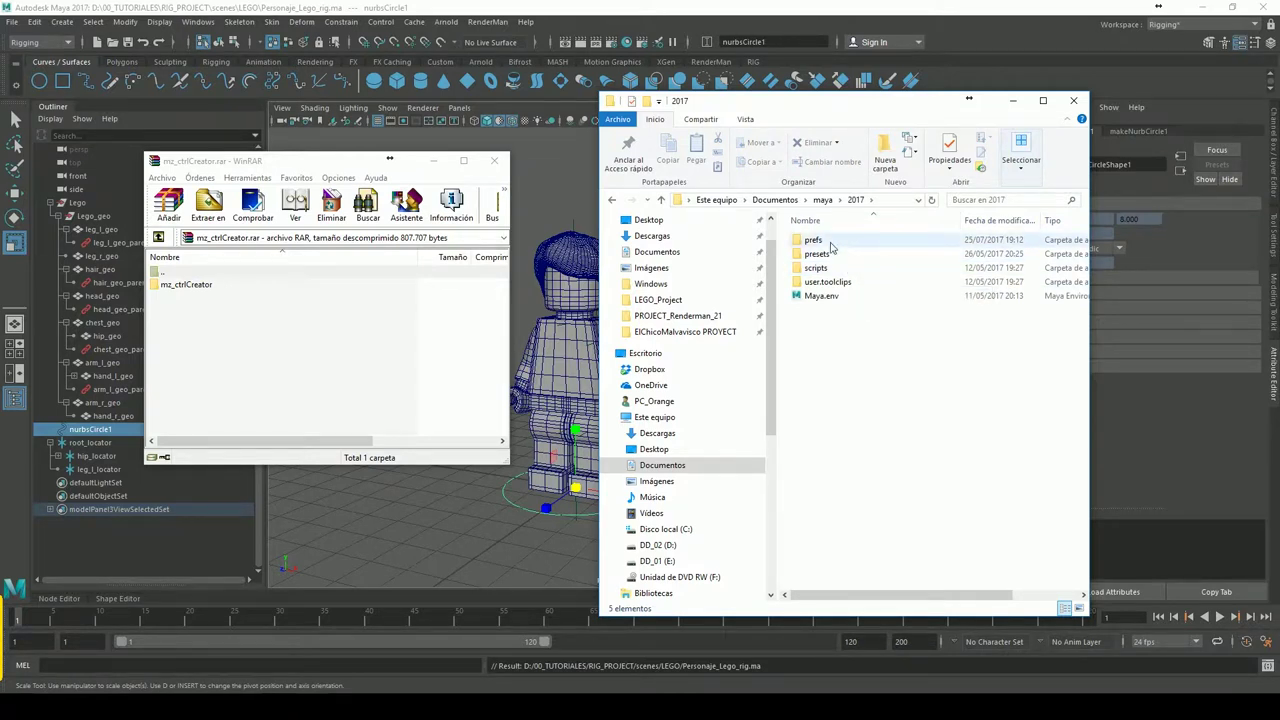
{"action": "double_click", "coordinate": [830, 243]}
{"action": "double_click", "coordinate": [820, 254]}
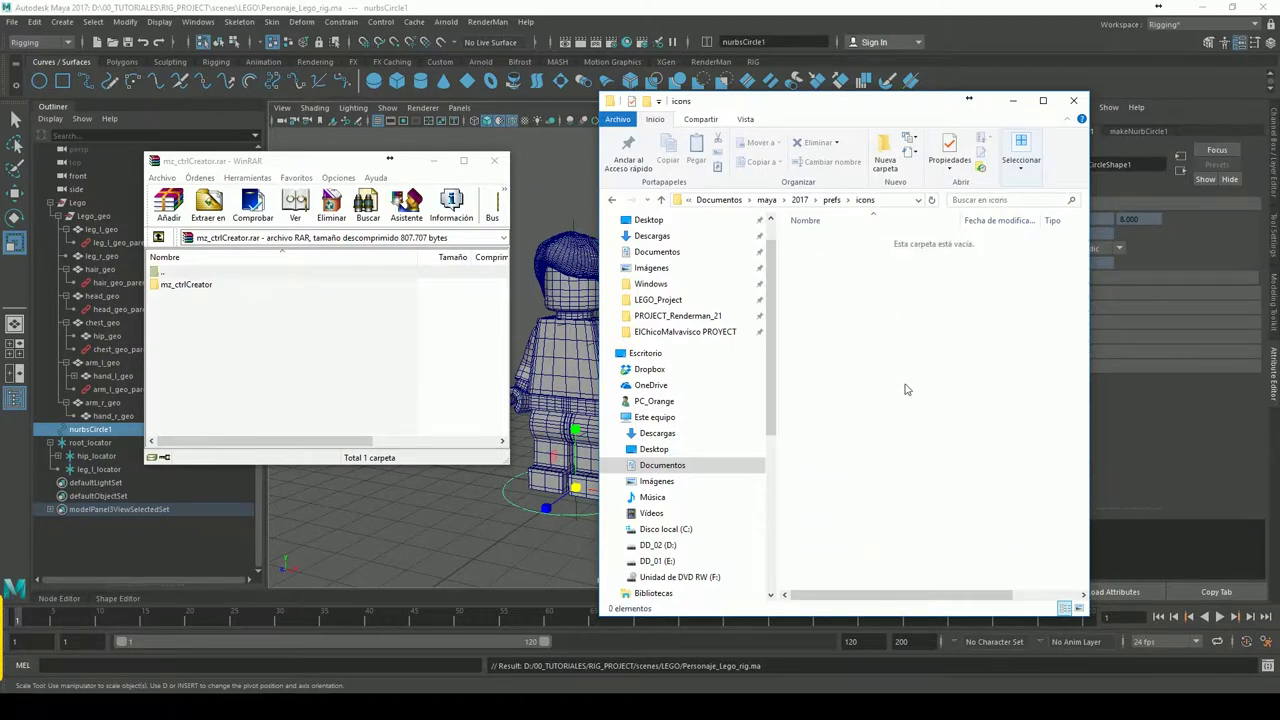
Extract mz_icons from the archive's mz_ctrlCreator\prefs\icons into Maya's icons folder
{"action": "double_click", "coordinate": [163, 285]}
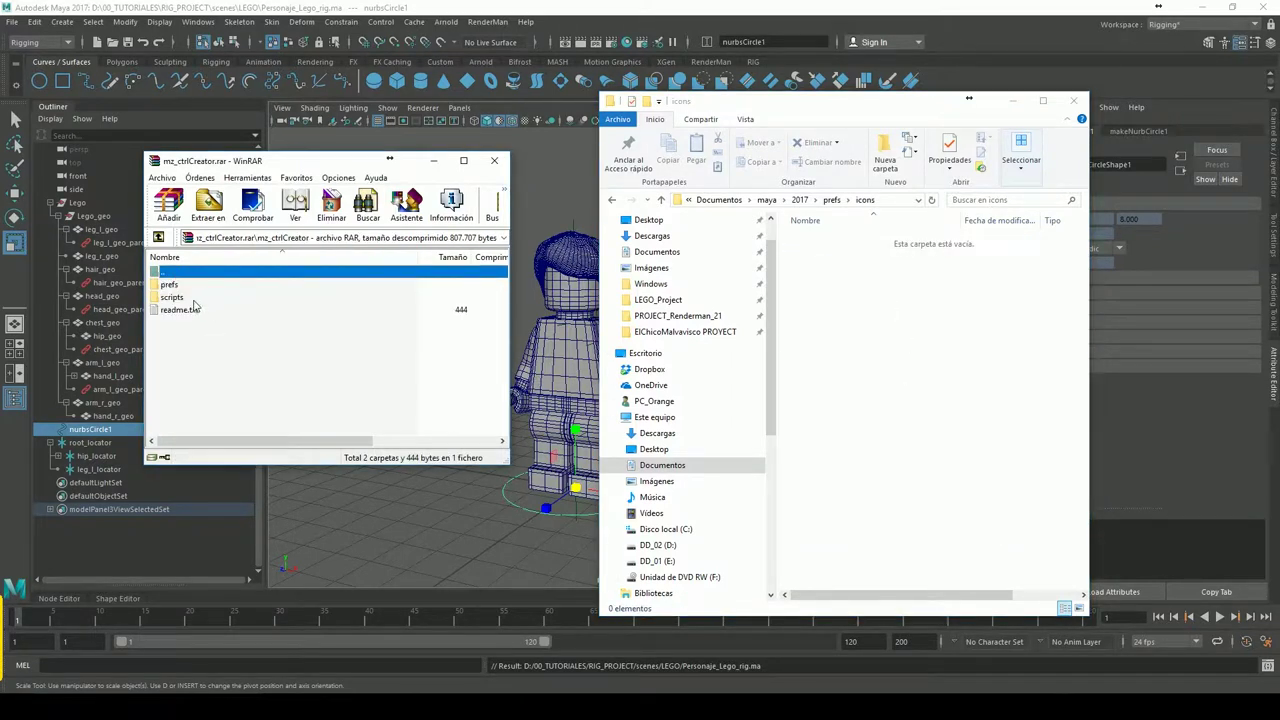
{"action": "double_click", "coordinate": [168, 287]}
{"action": "double_click", "coordinate": [170, 286]}
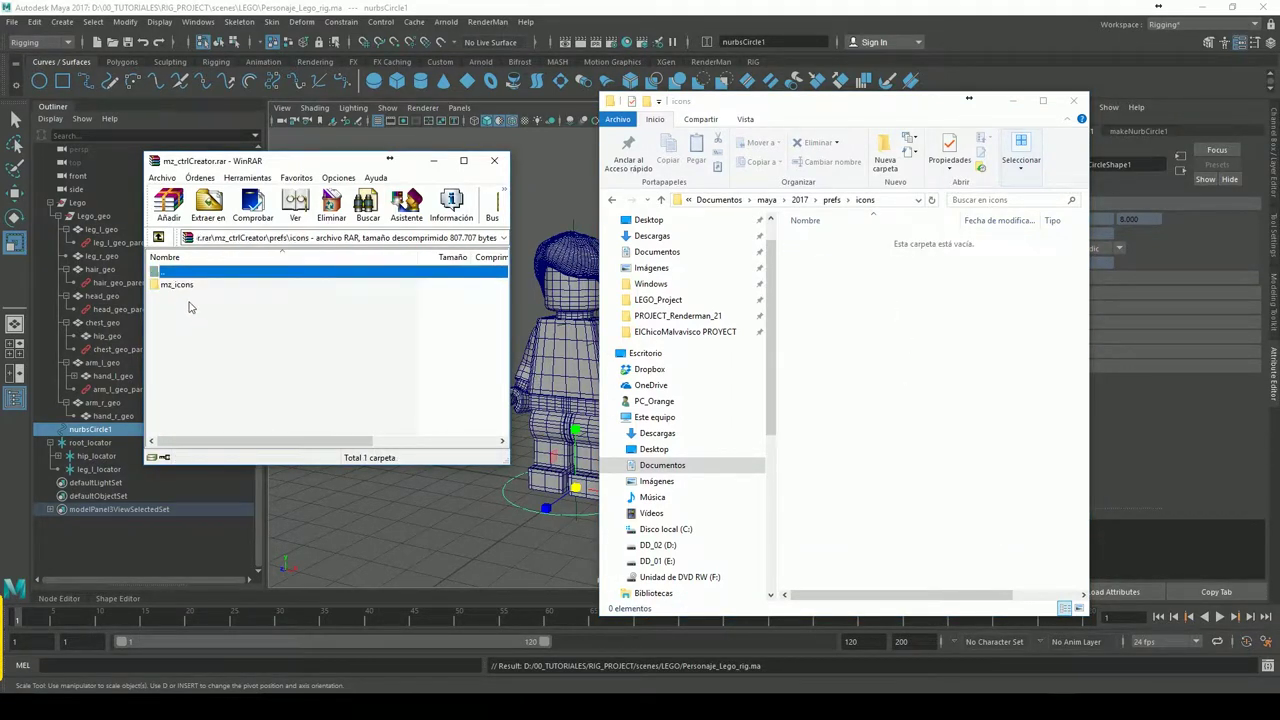
{"action": "left_click", "coordinate": [178, 286]}
{"action": "left_click_drag", "start_coordinate": [178, 285], "coordinate": [890, 345]}
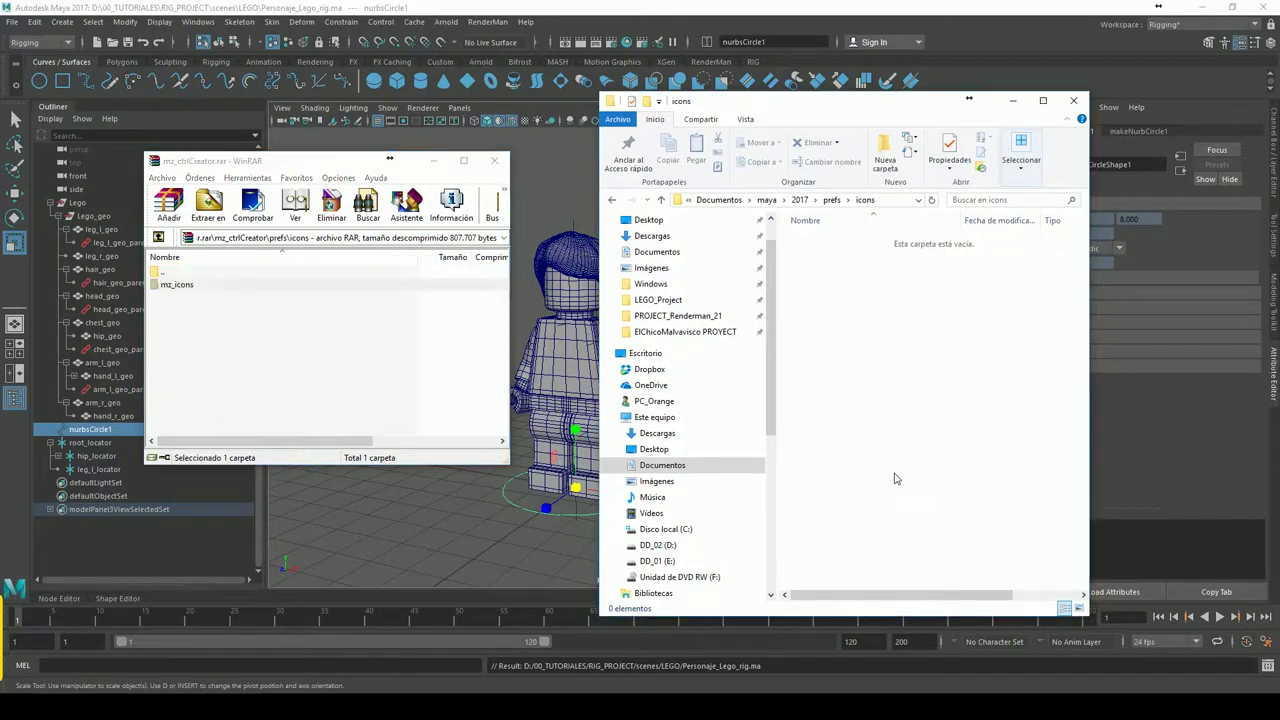
Check the extracted mz_icons folder's 45 ccButton images
{"action": "double_click", "coordinate": [840, 240]}
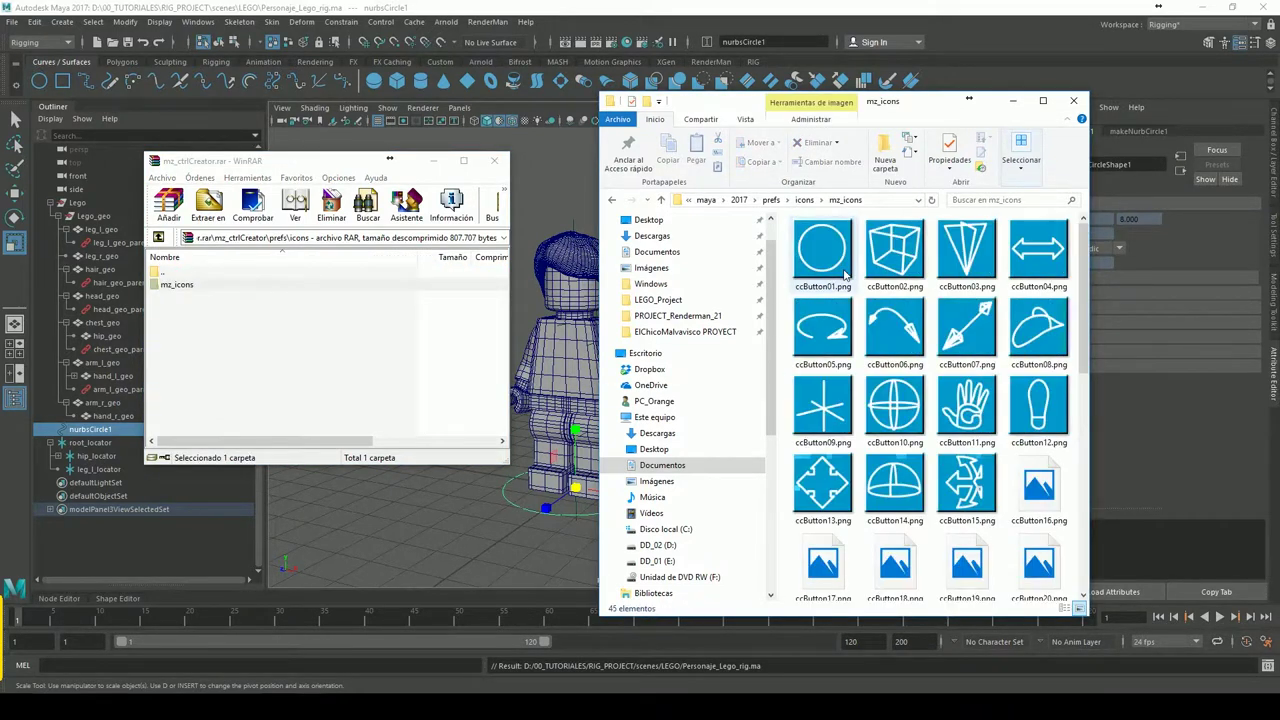
{"action": "scroll", "coordinate": [1075, 297], "scroll_direction": "down", "scroll_amount": 2}
{"action": "scroll", "coordinate": [1072, 350], "scroll_direction": "down", "scroll_amount": 3}
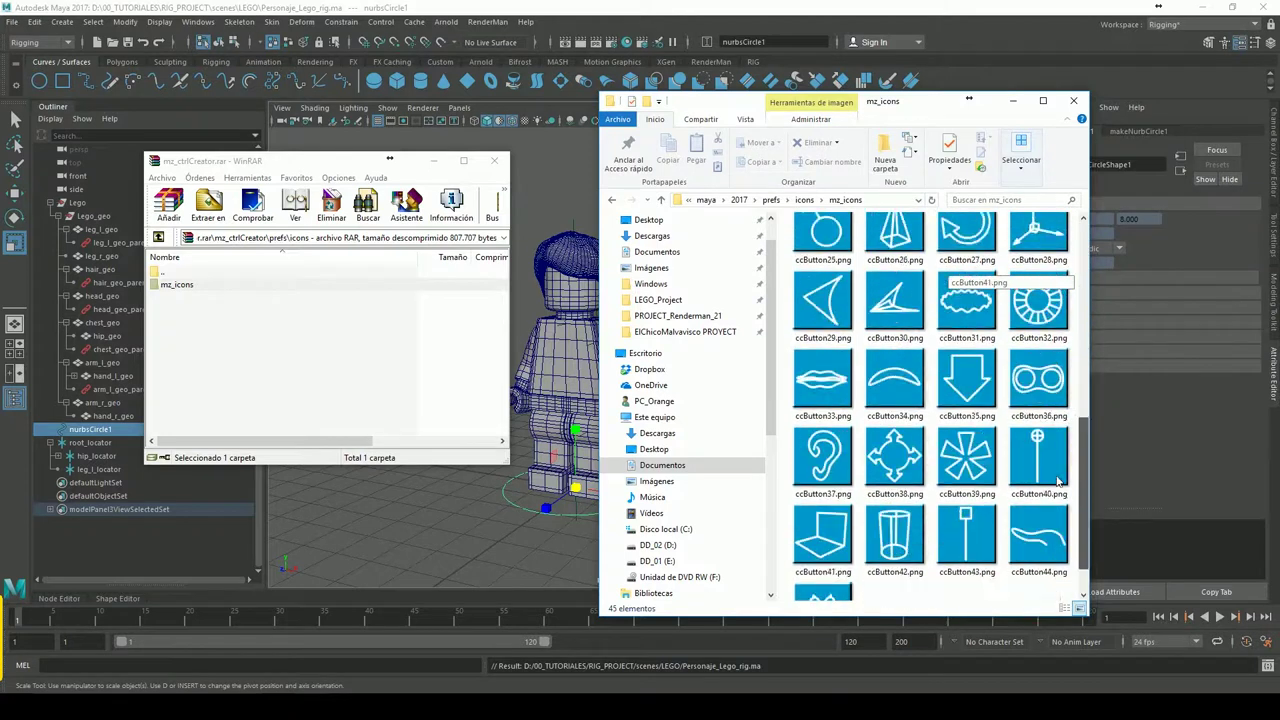
{"action": "scroll", "coordinate": [1068, 412], "scroll_direction": "up", "scroll_amount": 2}
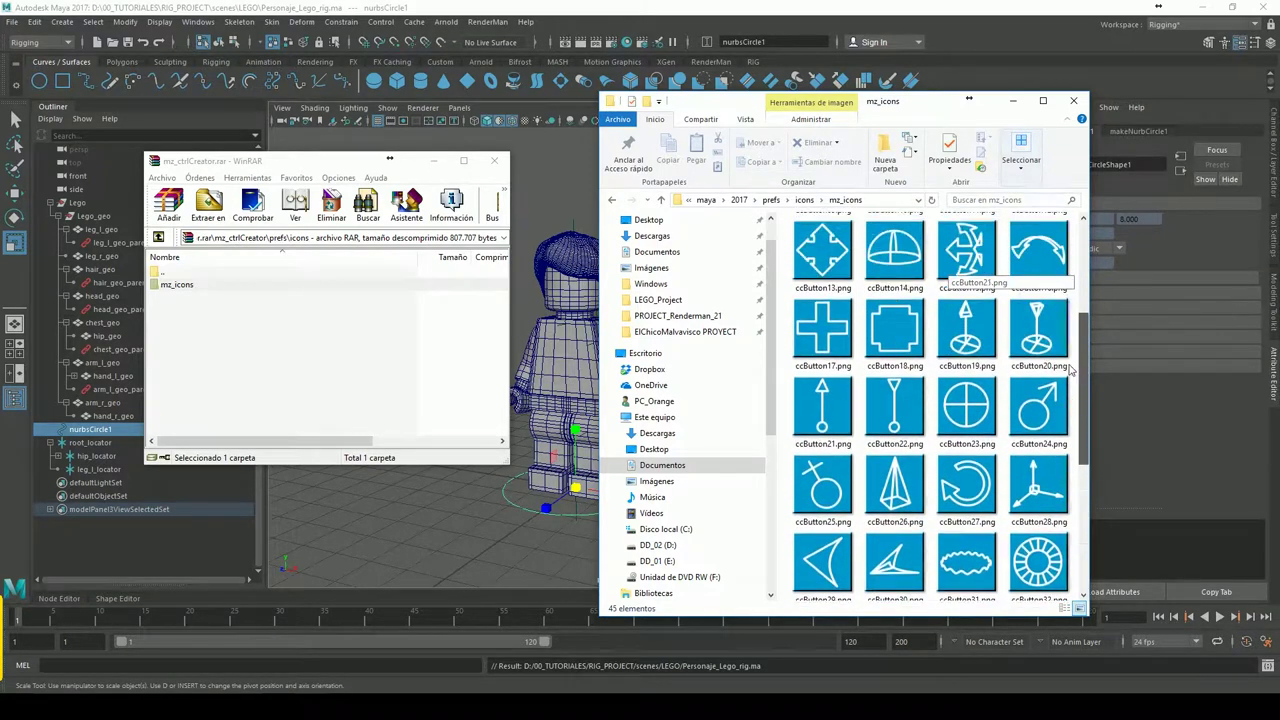
{"action": "scroll", "coordinate": [1070, 350], "scroll_direction": "up", "scroll_amount": 3}
{"action": "scroll", "coordinate": [1070, 295], "scroll_direction": "up", "scroll_amount": 1}
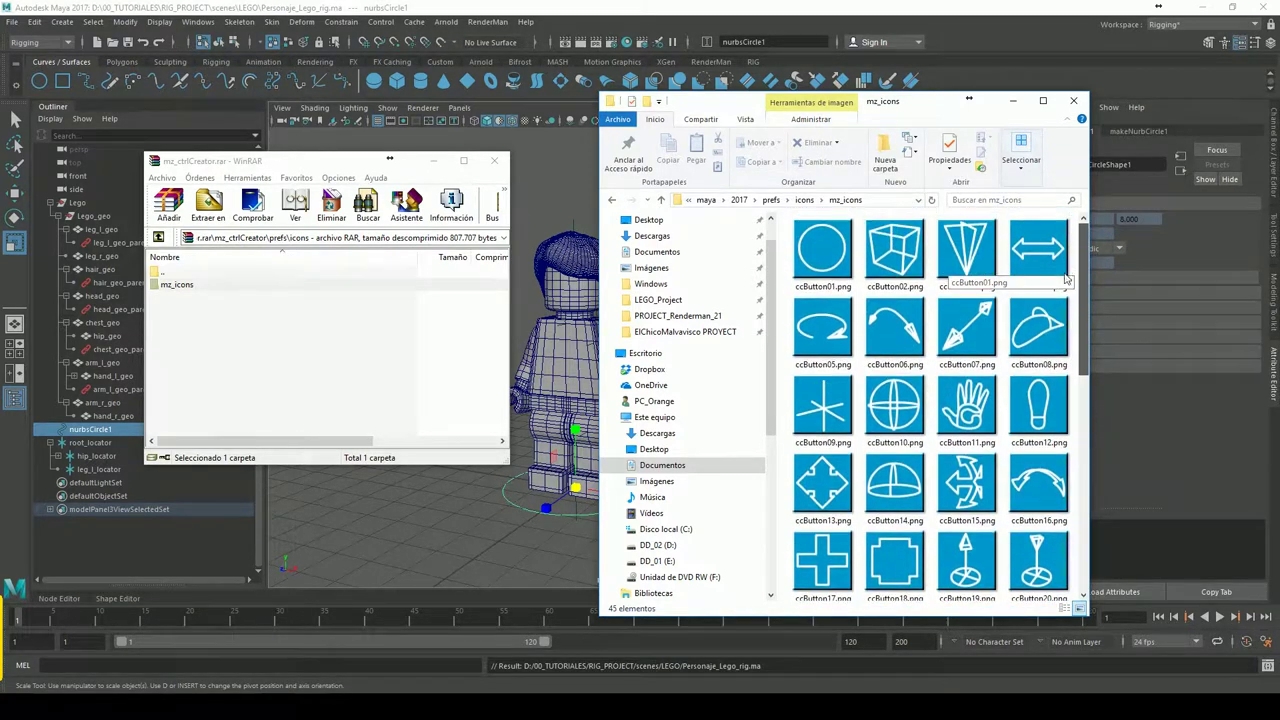
{"action": "scroll", "coordinate": [1066, 285], "scroll_direction": "down", "scroll_amount": 1}
{"action": "scroll", "coordinate": [1066, 285], "scroll_direction": "up", "scroll_amount": 1}
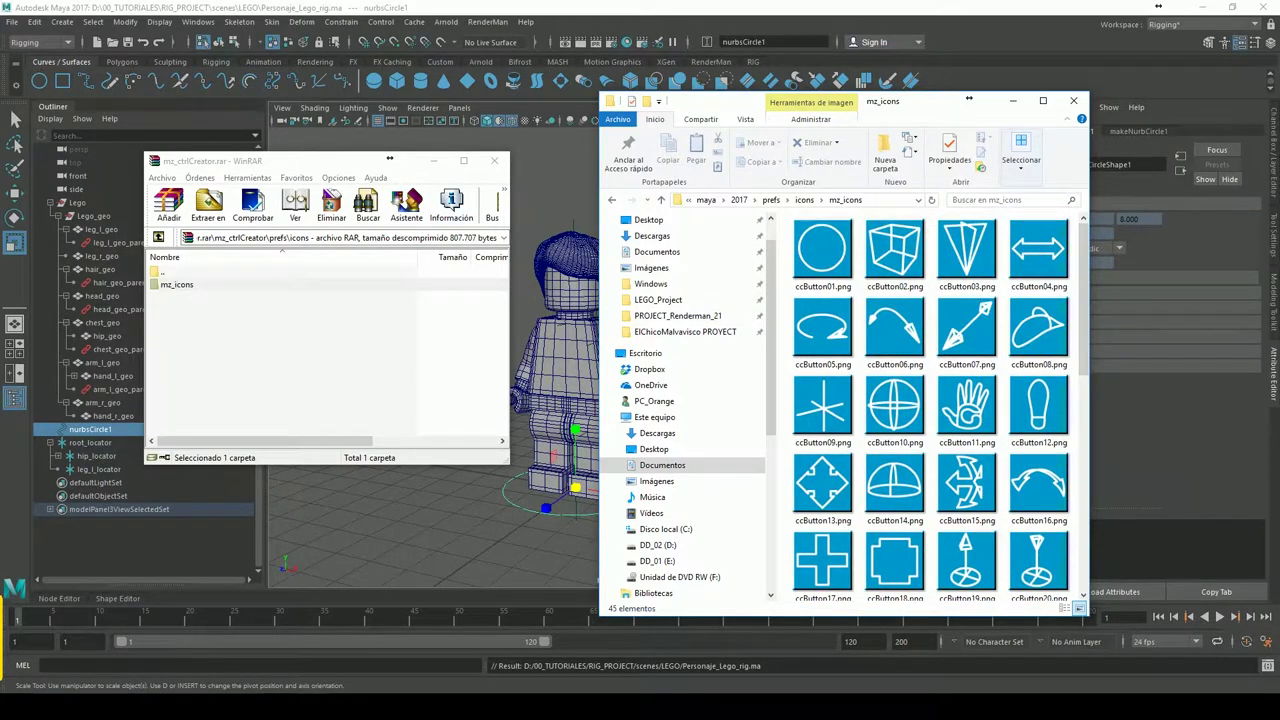
Move the archive to its scripts folder and Explorer back to prefs
{"action": "left_click", "coordinate": [160, 240]}
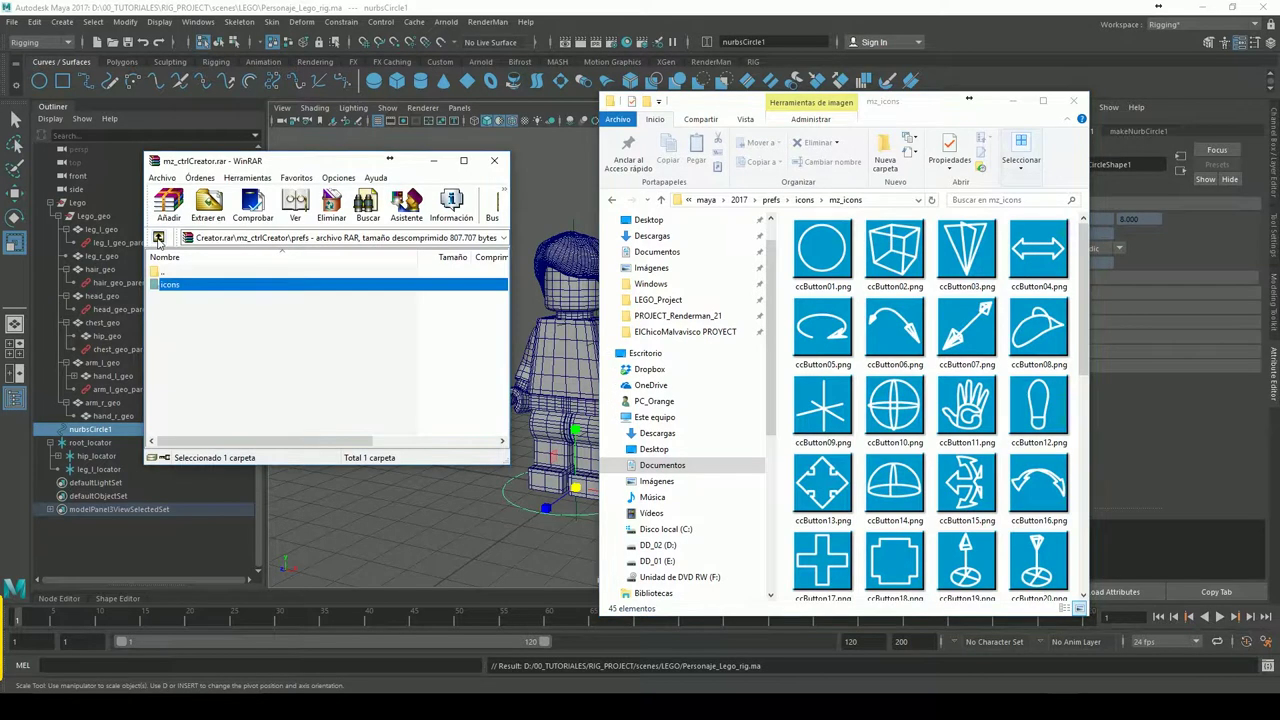
{"action": "left_click", "coordinate": [158, 240]}
{"action": "left_click", "coordinate": [174, 298]}
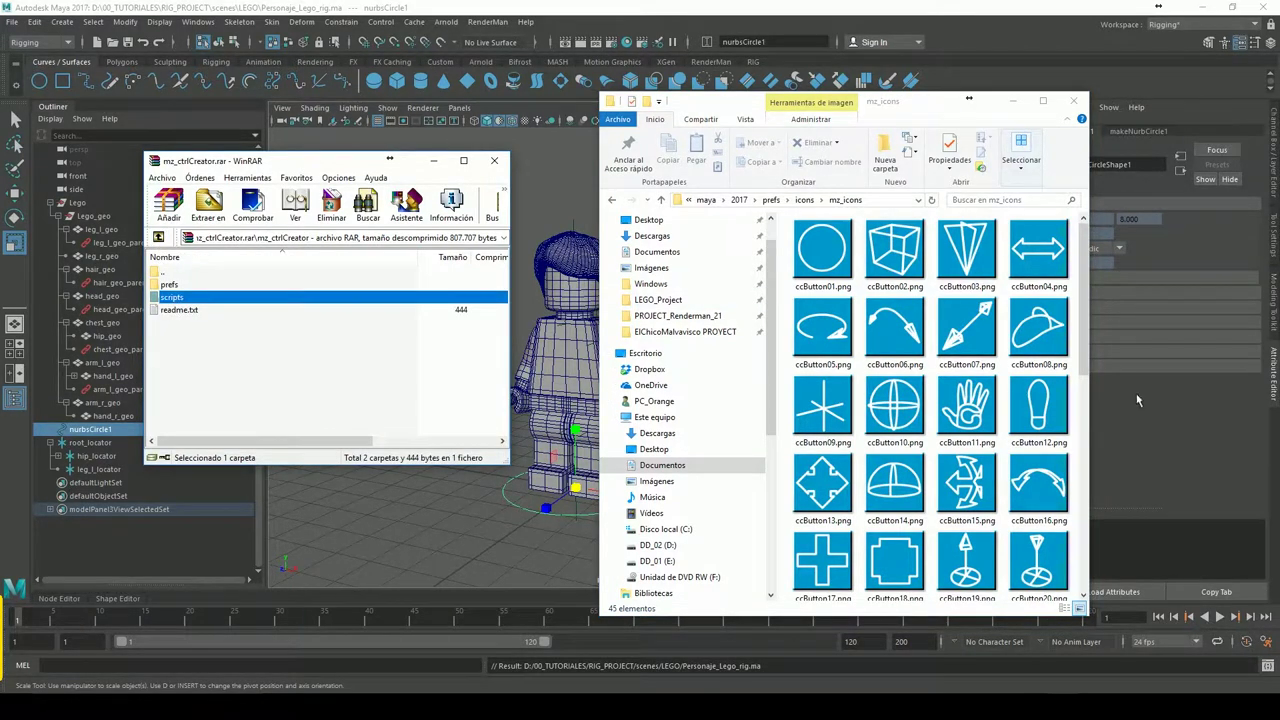
{"action": "left_click", "coordinate": [613, 201]}
Extract mz_ctrlCreator.py into maya\2017\scripts, then close WinRAR and minimize Explorer
{"action": "left_click", "coordinate": [613, 201]}
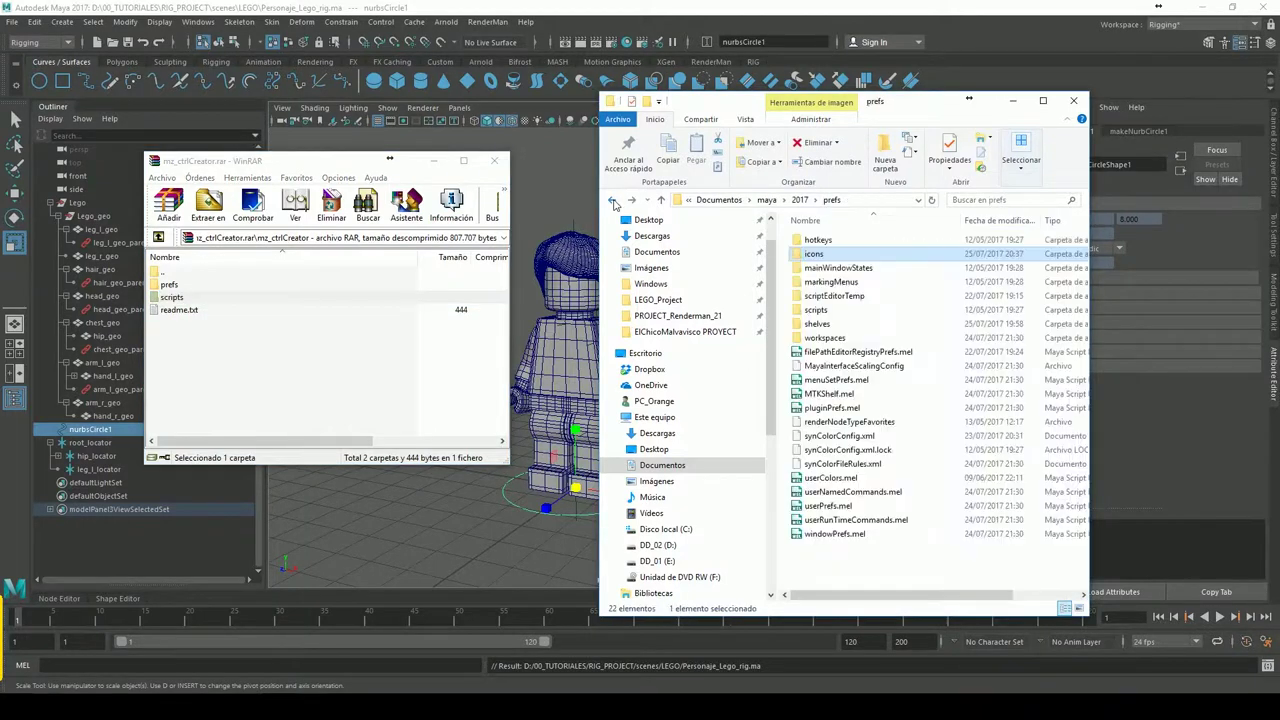
{"action": "left_click", "coordinate": [800, 200]}
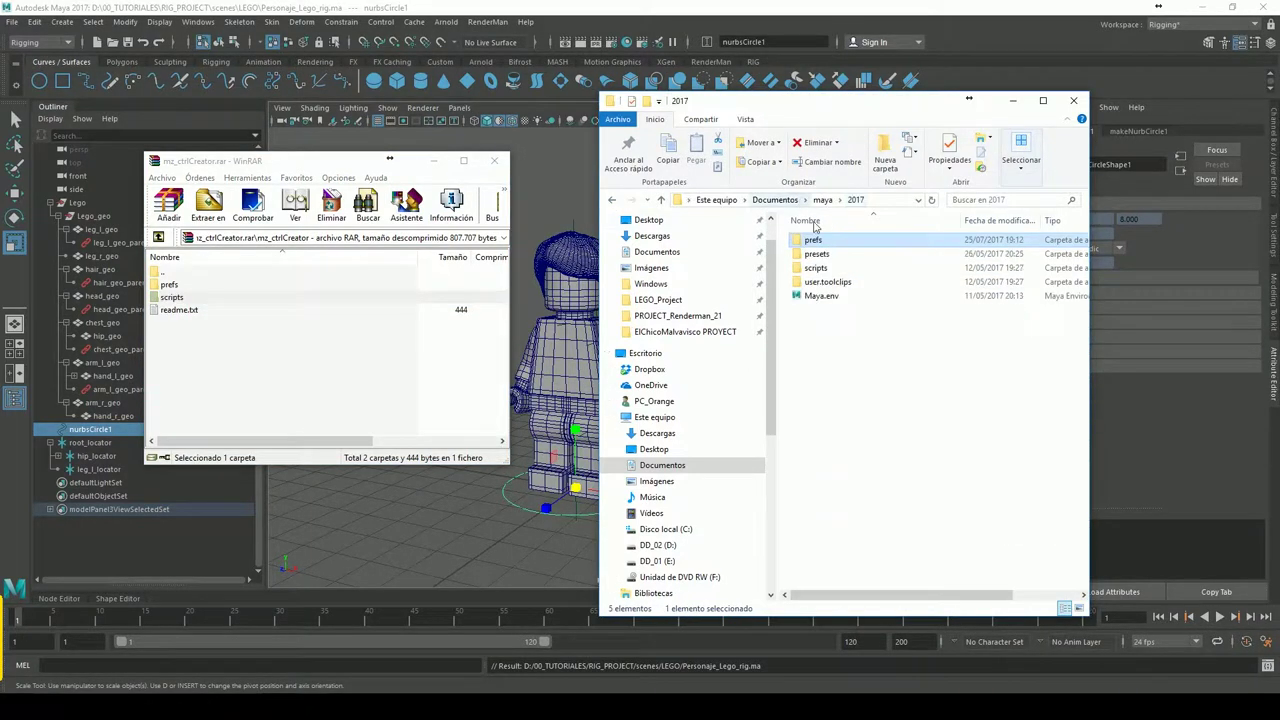
{"action": "mouse_move", "coordinate": [816, 268]}
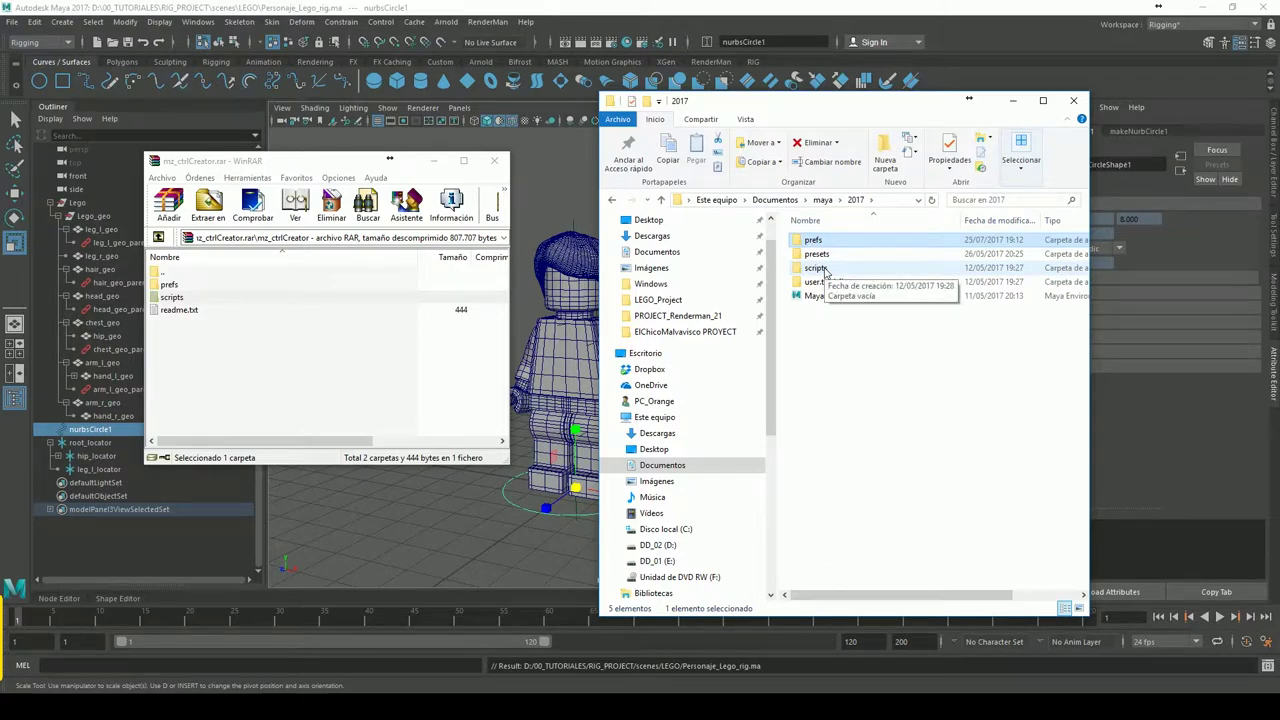
{"action": "double_click", "coordinate": [816, 268]}
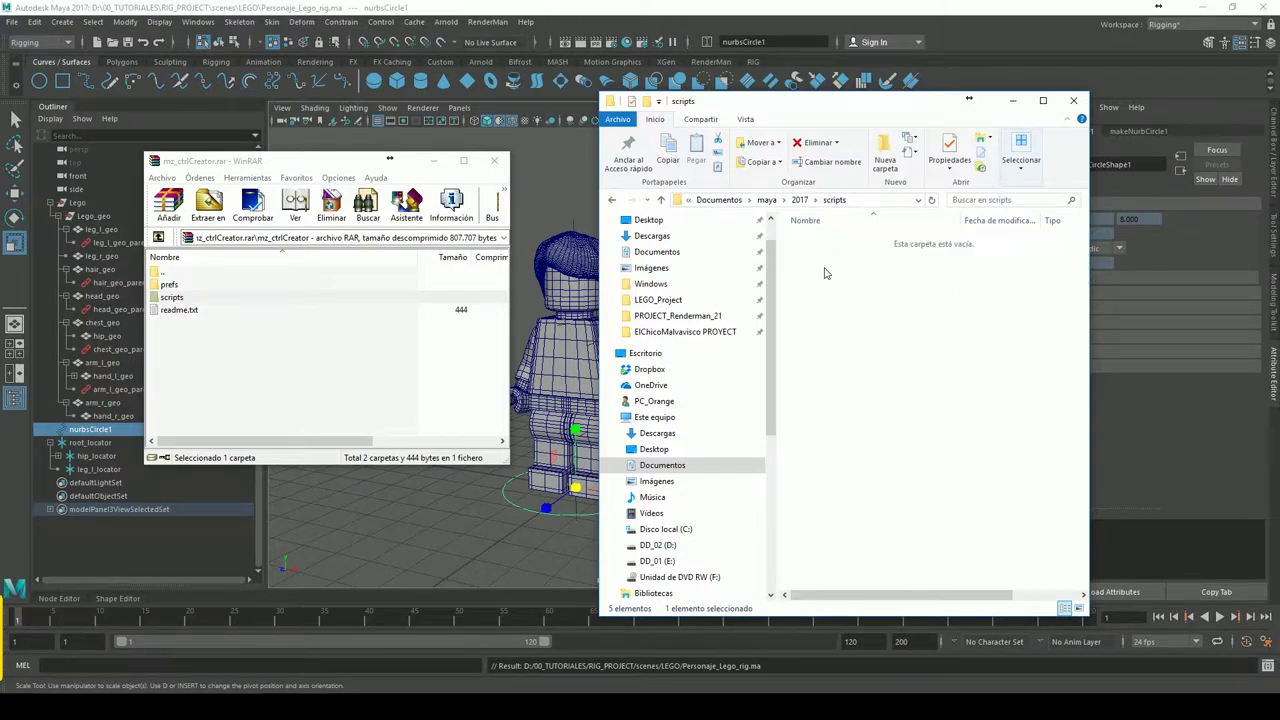
{"action": "double_click", "coordinate": [175, 298]}
{"action": "left_click", "coordinate": [194, 287]}
{"action": "left_click_drag", "start_coordinate": [208, 292], "coordinate": [909, 410]}
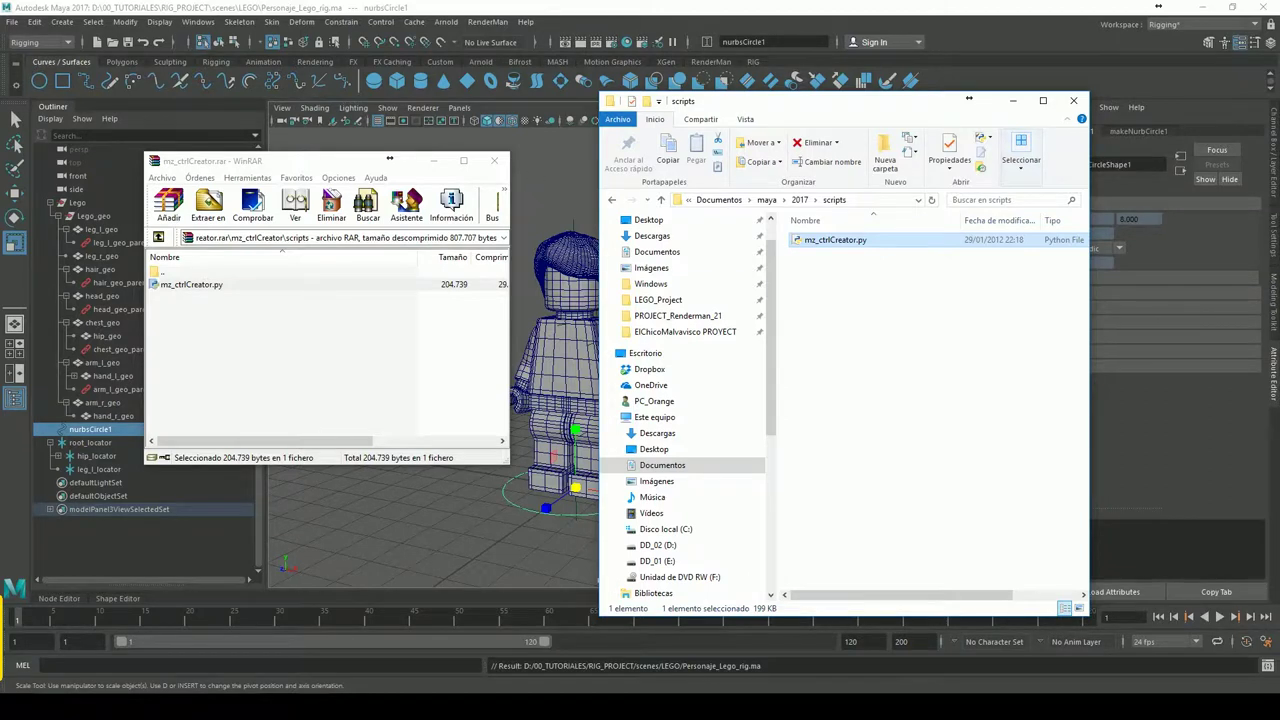
{"action": "left_click", "coordinate": [494, 160]}
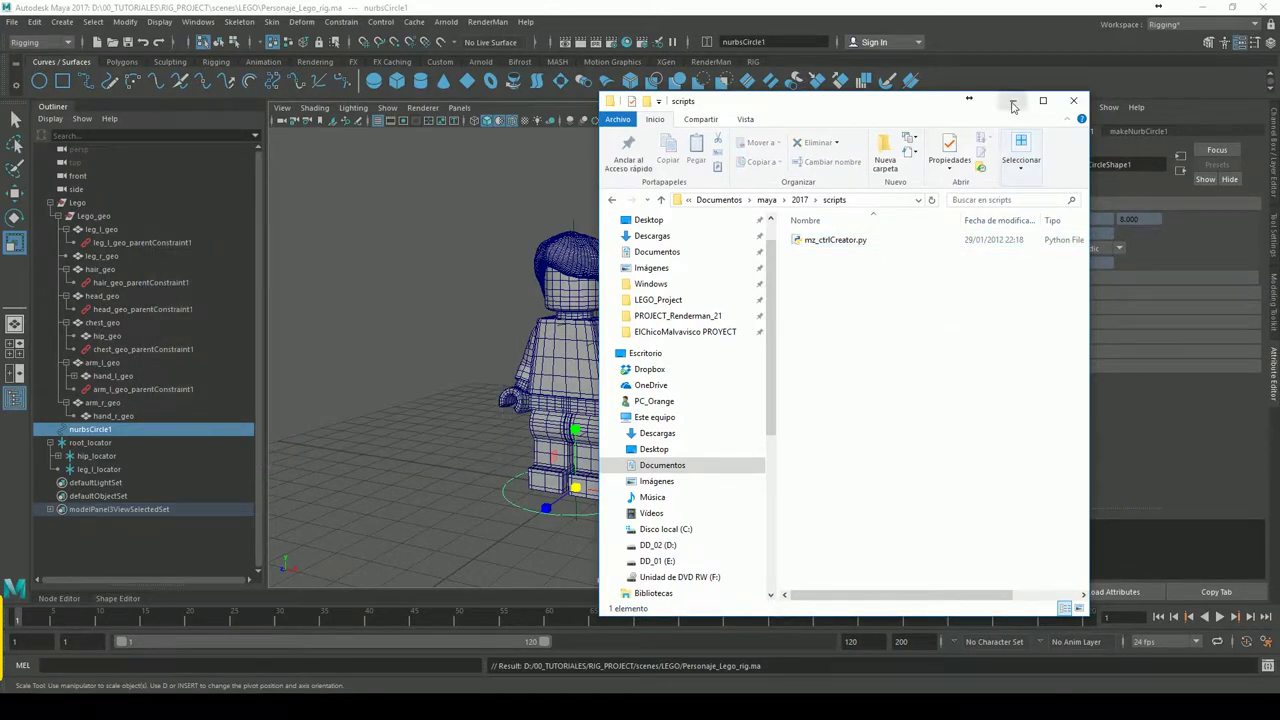
{"action": "left_click", "coordinate": [1013, 100]}
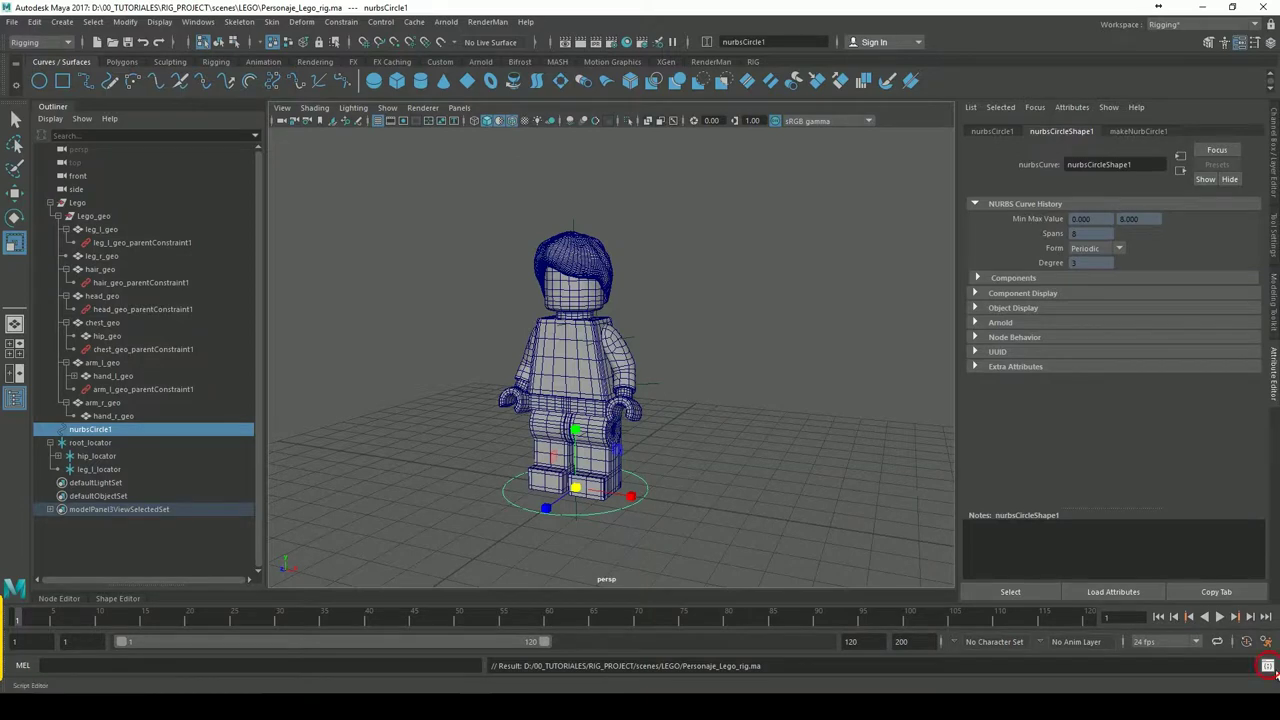
Open the Script Editor, move it aside, and add a new Python tab with an enlarged input area
{"action": "left_click", "coordinate": [1267, 666]}
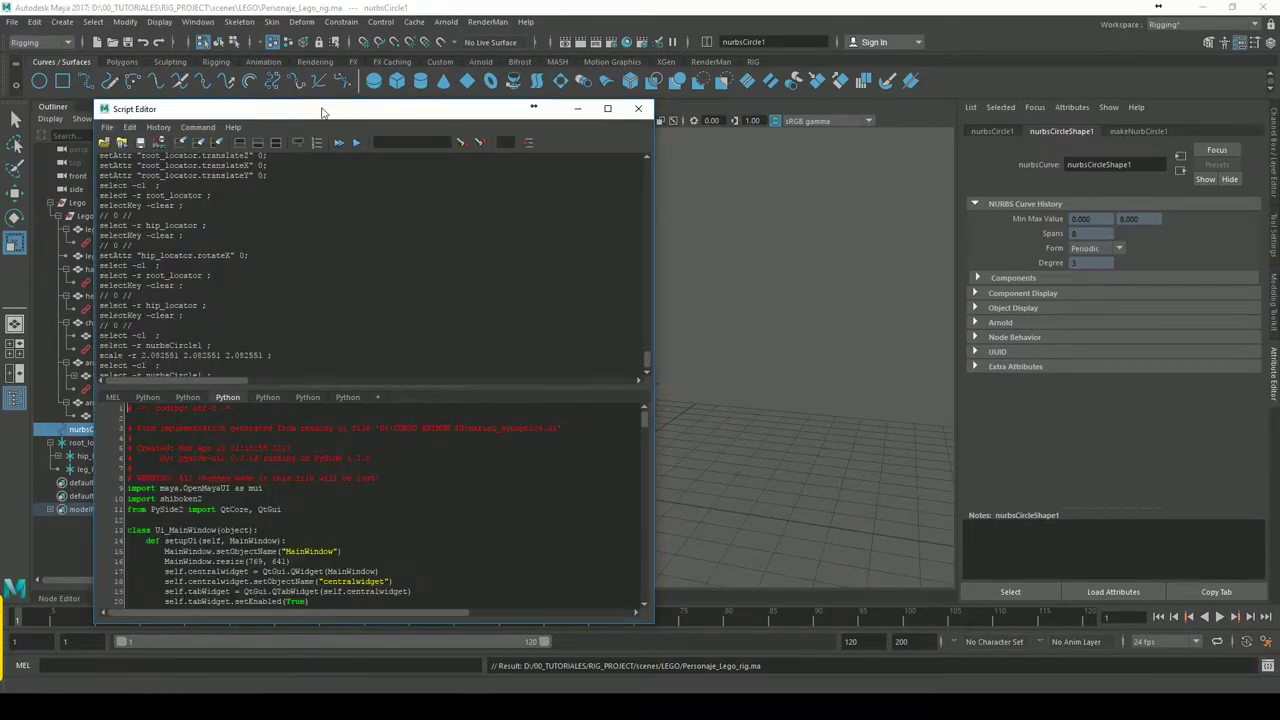
{"action": "left_click_drag", "start_coordinate": [322, 113], "coordinate": [462, 114]}
{"action": "left_click", "coordinate": [518, 398]}
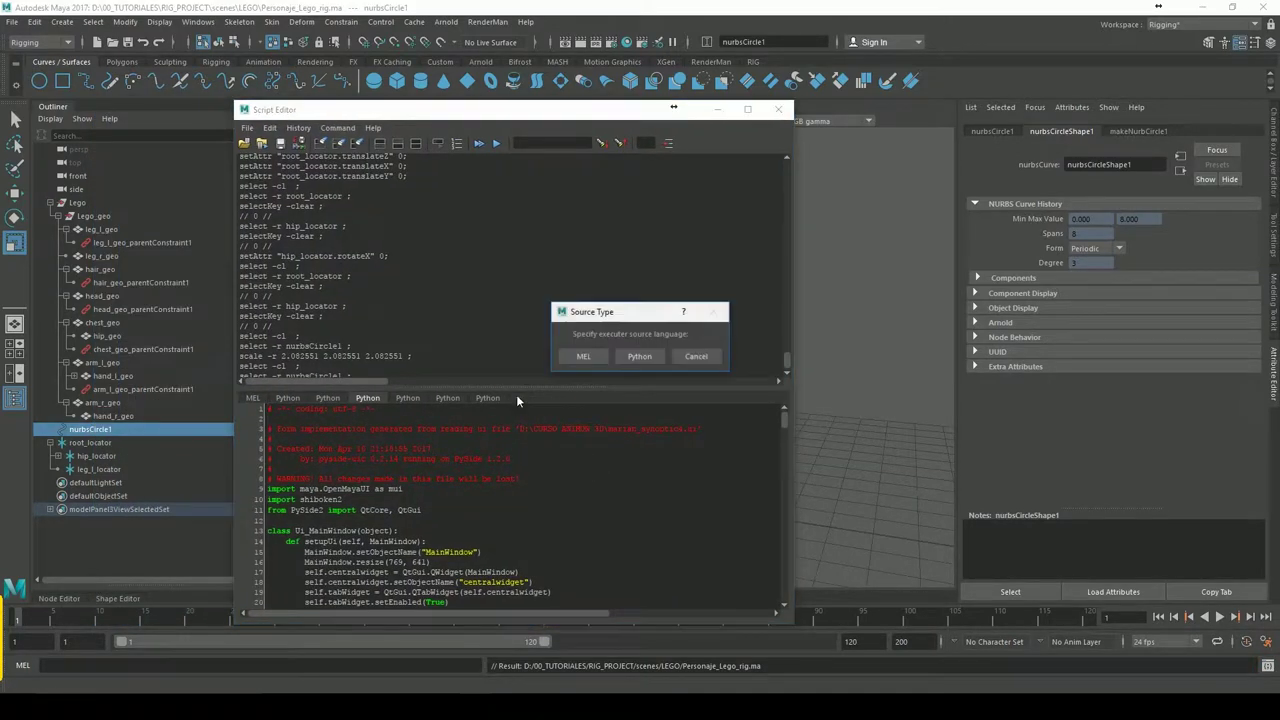
{"action": "left_click", "coordinate": [632, 359]}
{"action": "left_click_drag", "start_coordinate": [466, 388], "coordinate": [468, 251]}
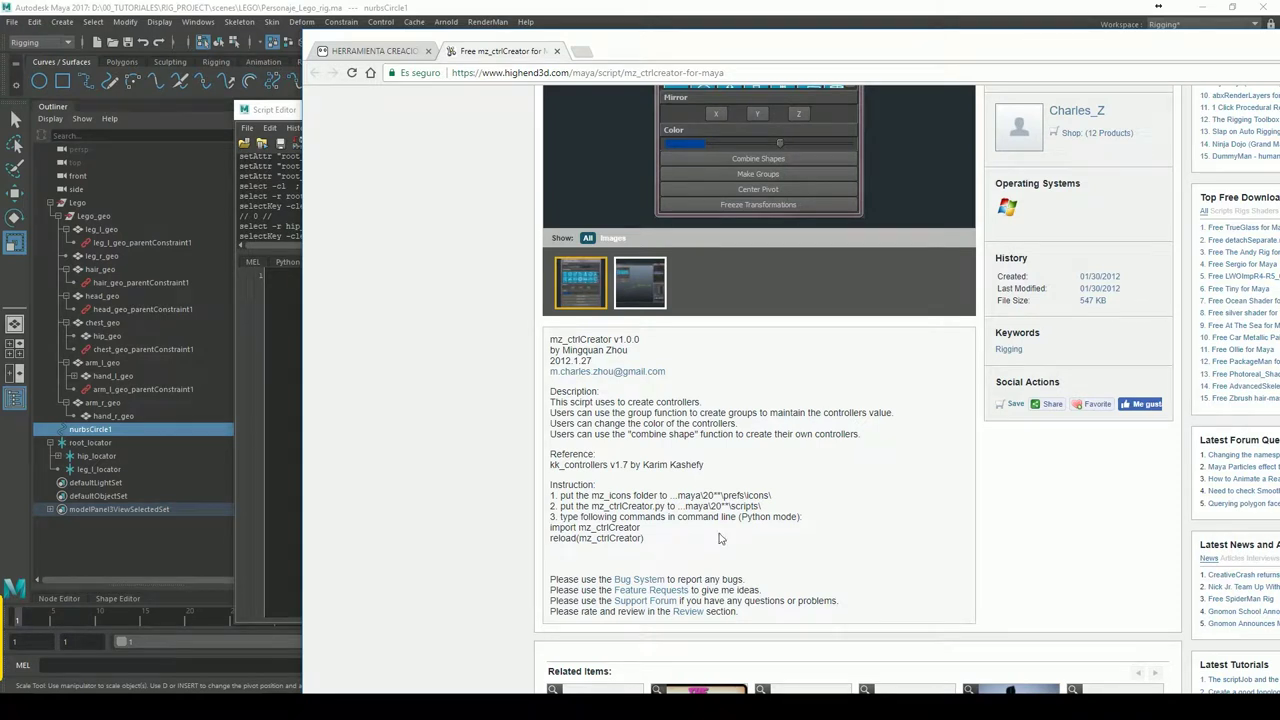
Copy the import mz_ctrlCreator and reload(mz_ctrlCreator) lines into Maya's new Python tab
{"action": "left_click_drag", "start_coordinate": [646, 538], "coordinate": [550, 527]}
{"action": "key", "text": "ctrl+c"}
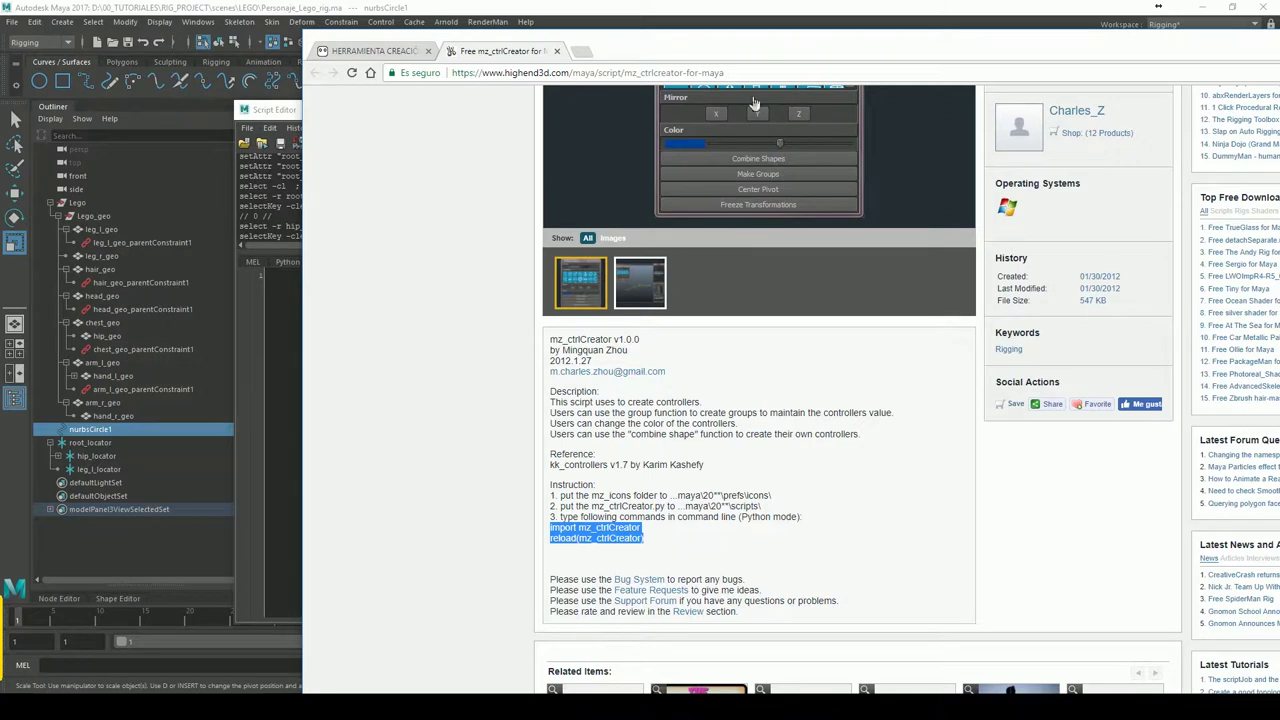
{"action": "key", "text": "alt+Tab"}
{"action": "left_click", "coordinate": [500, 391]}
{"action": "key", "text": "ctrl+v"}
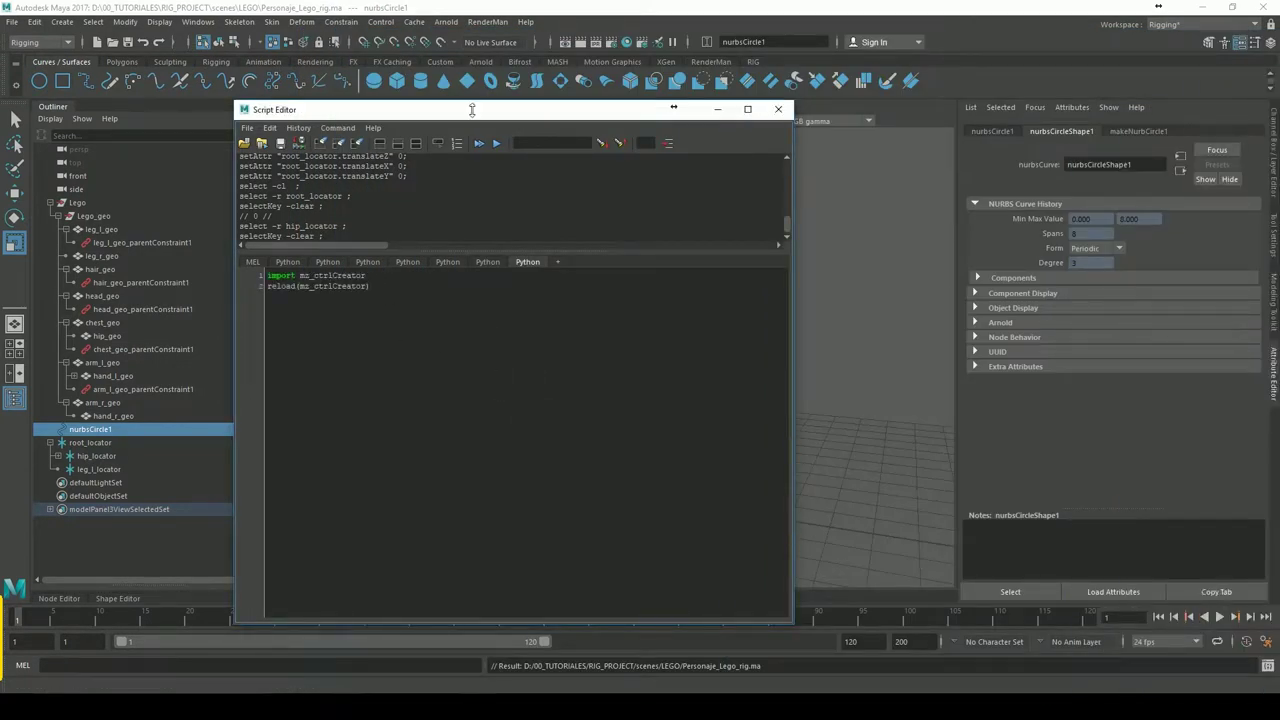
Move the Script Editor aside and execute the pasted script
{"action": "left_click_drag", "start_coordinate": [470, 111], "coordinate": [800, 120]}
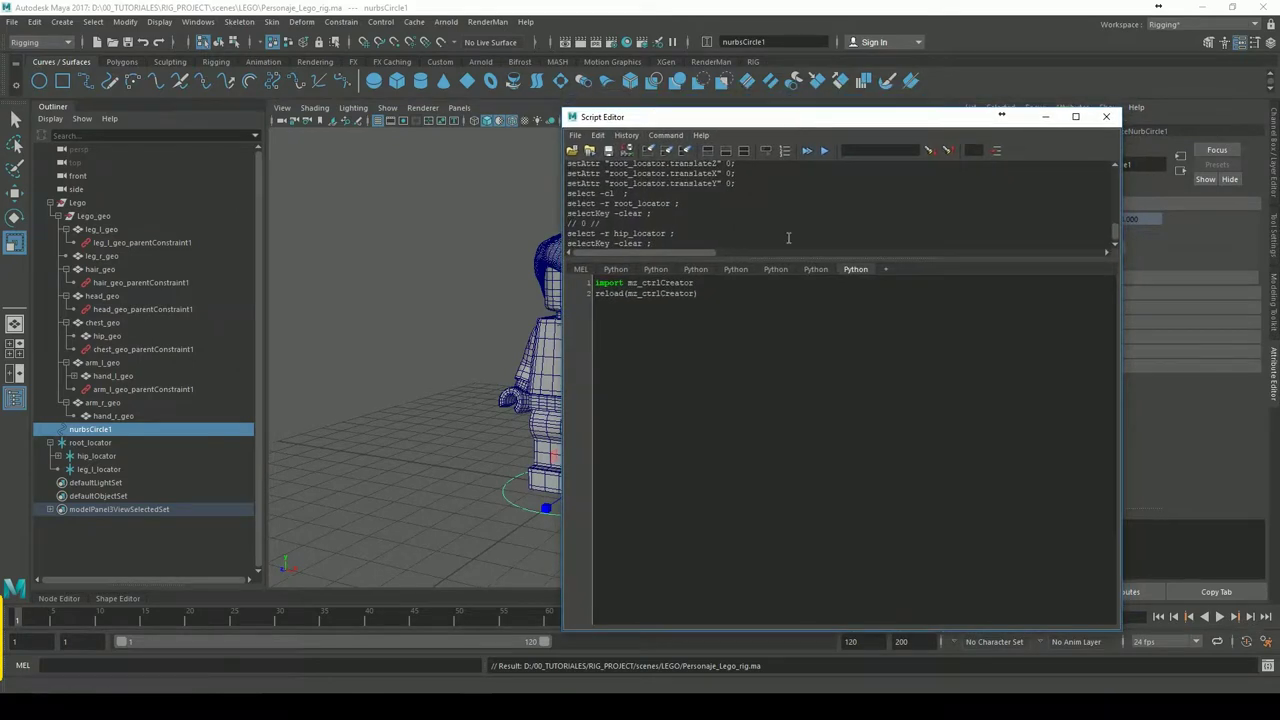
{"action": "left_click", "coordinate": [810, 154]}
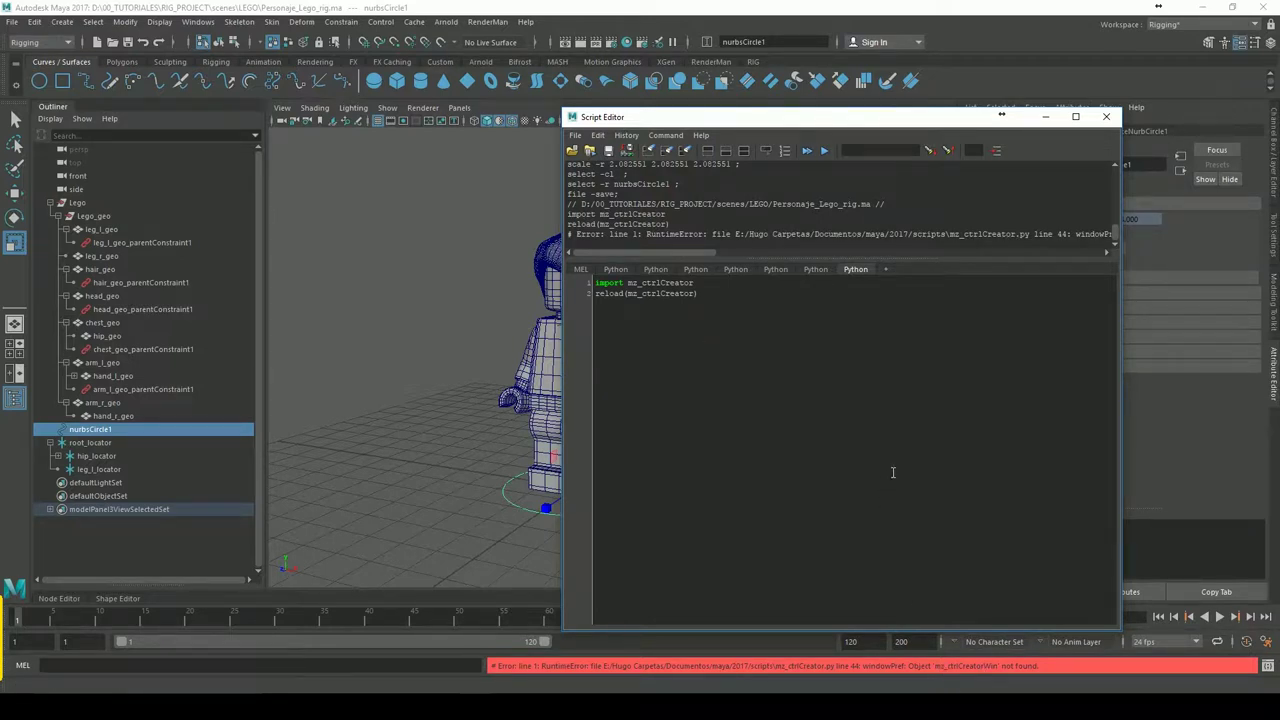
{"action": "key", "text": "ctrl+a"}
{"action": "key", "text": "ctrl+Return"}
{"action": "left_click", "coordinate": [814, 563]}
Run only the import mz_ctrlCreator line, temporarily deleting and then restoring the reload line
{"action": "left_click_drag", "start_coordinate": [644, 307], "coordinate": [587, 302]}
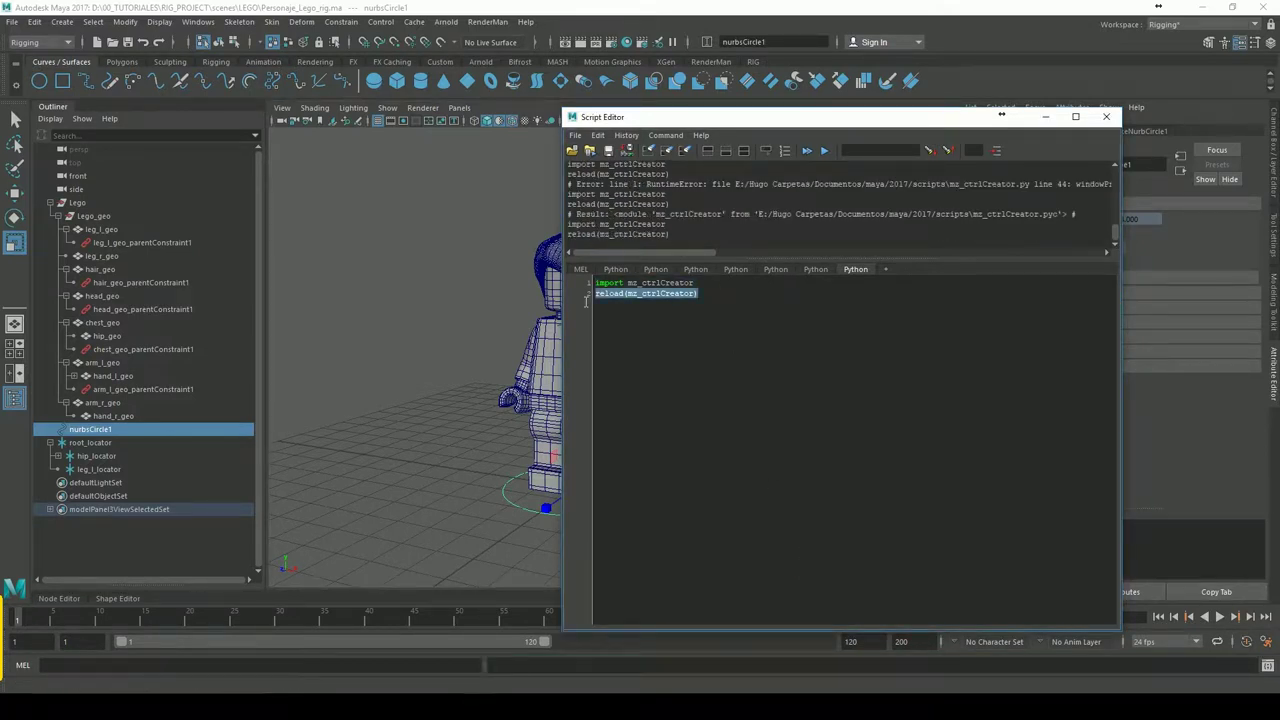
{"action": "left_click_drag", "start_coordinate": [703, 283], "coordinate": [603, 286]}
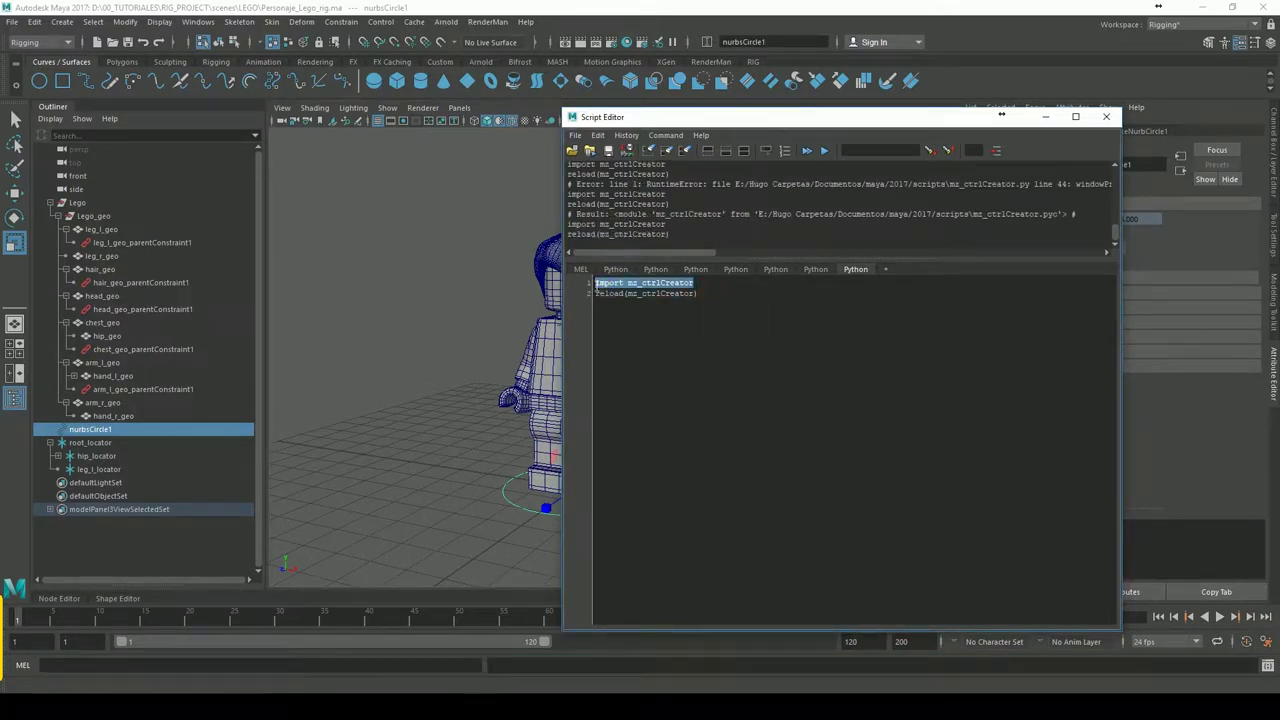
{"action": "left_click_drag", "start_coordinate": [710, 303], "coordinate": [589, 303]}
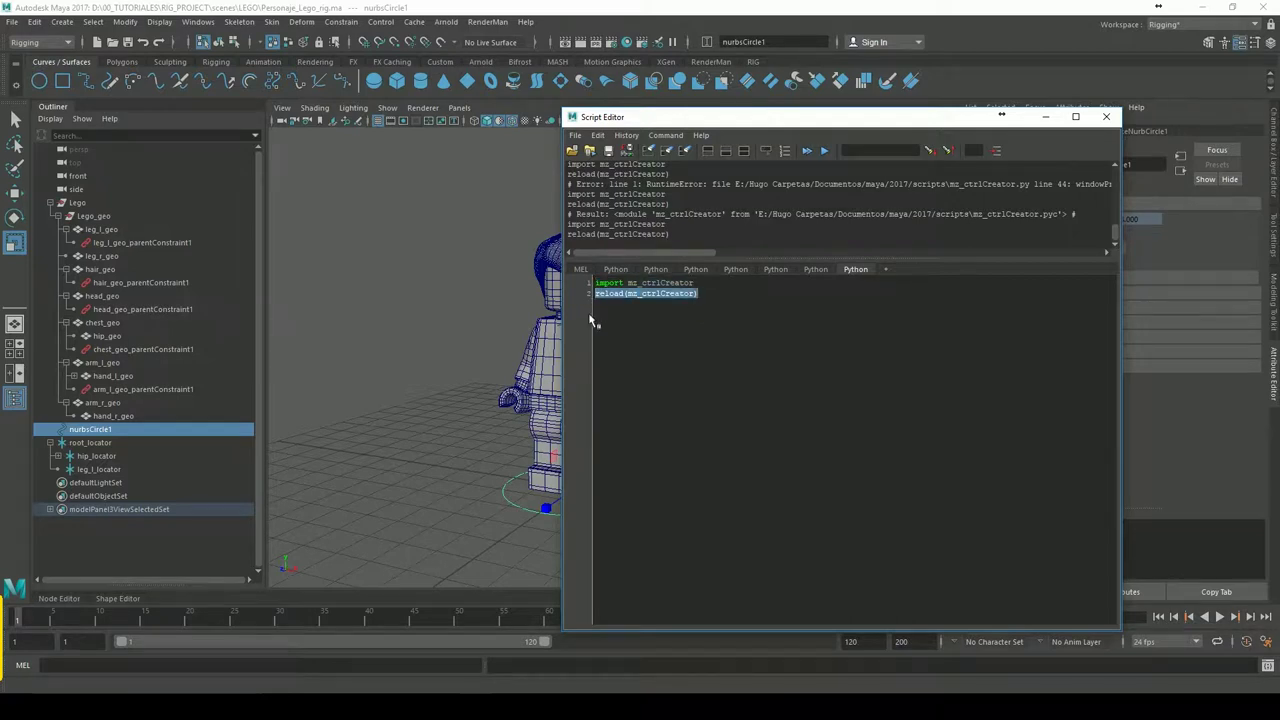
{"action": "key", "text": "BackSpace"}
{"action": "key", "text": "BackSpace"}
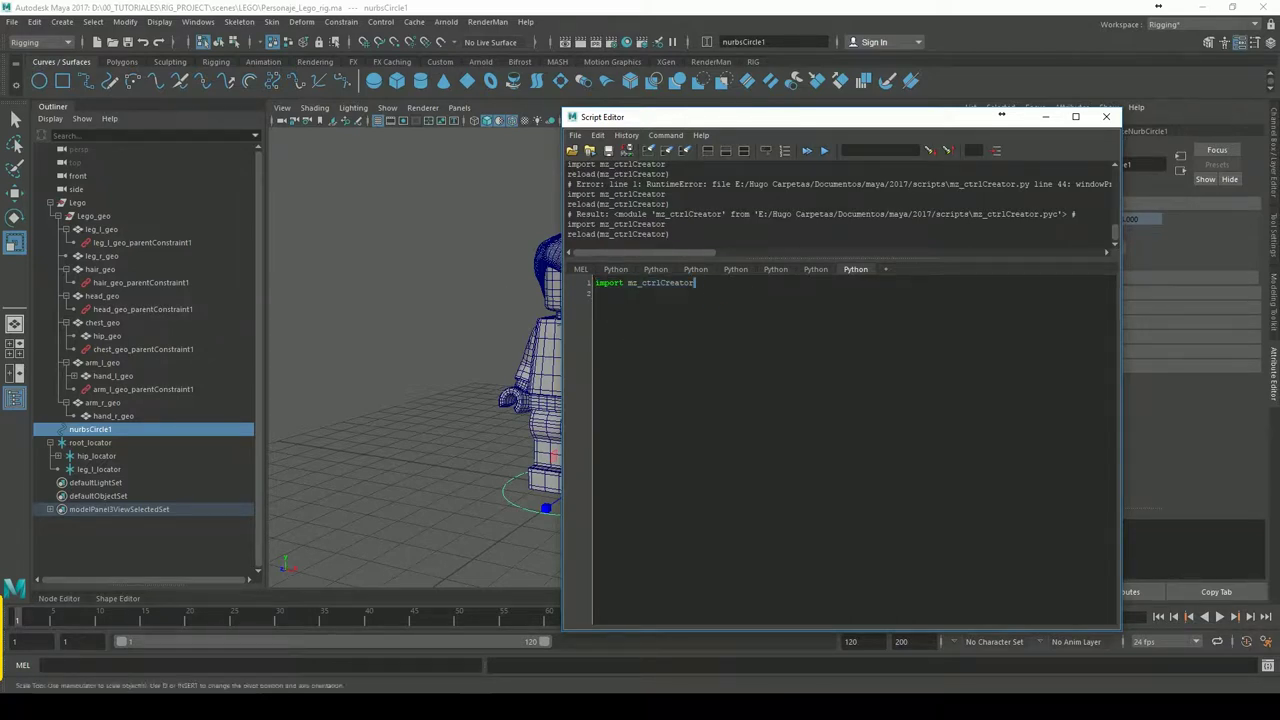
{"action": "left_click_drag", "start_coordinate": [719, 292], "coordinate": [586, 289]}
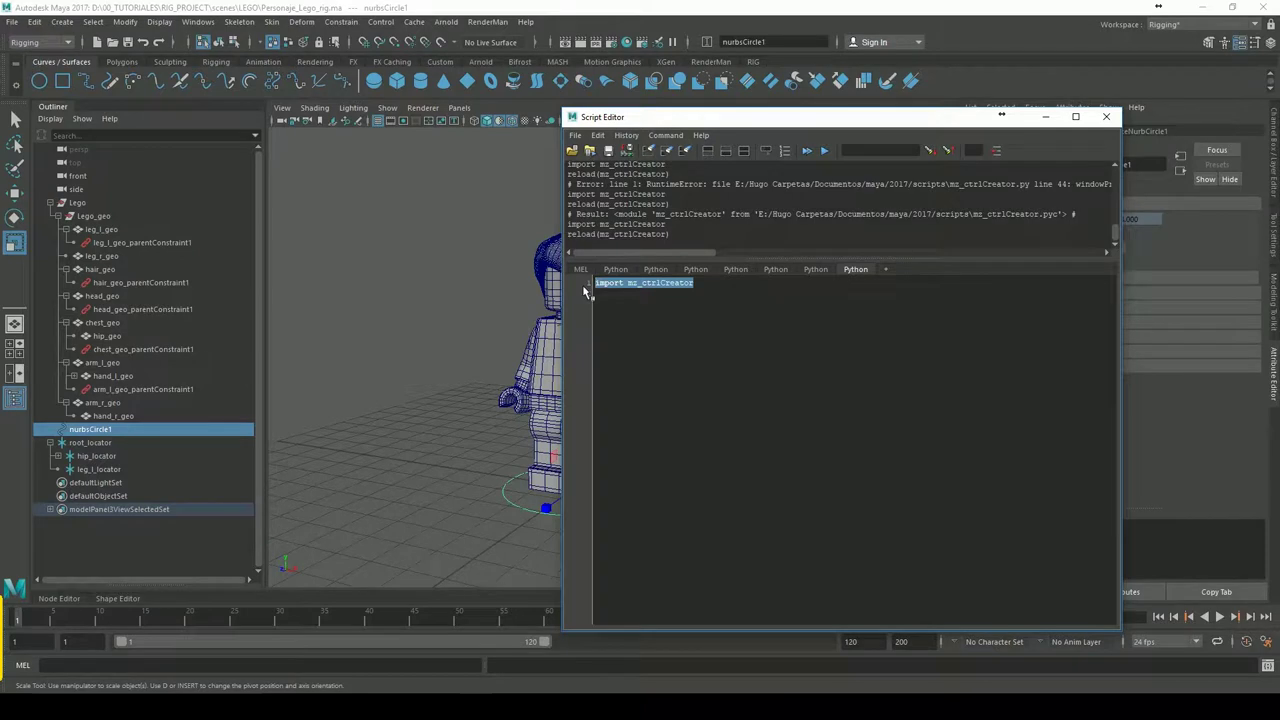
{"action": "key", "text": "ctrl+Return"}
{"action": "key", "text": "ctrl+z"}
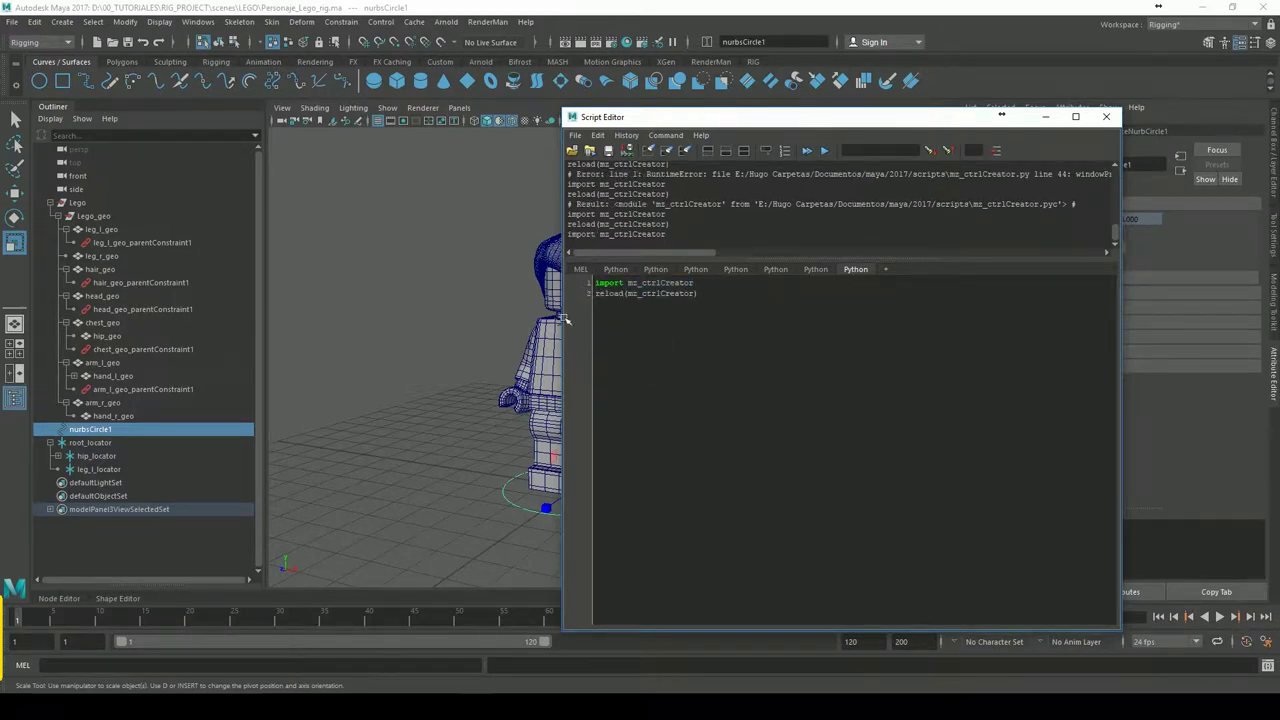
Run the import line, then the reload line to open mz_ctrlCreator
{"action": "left_click_drag", "start_coordinate": [697, 284], "coordinate": [596, 290]}
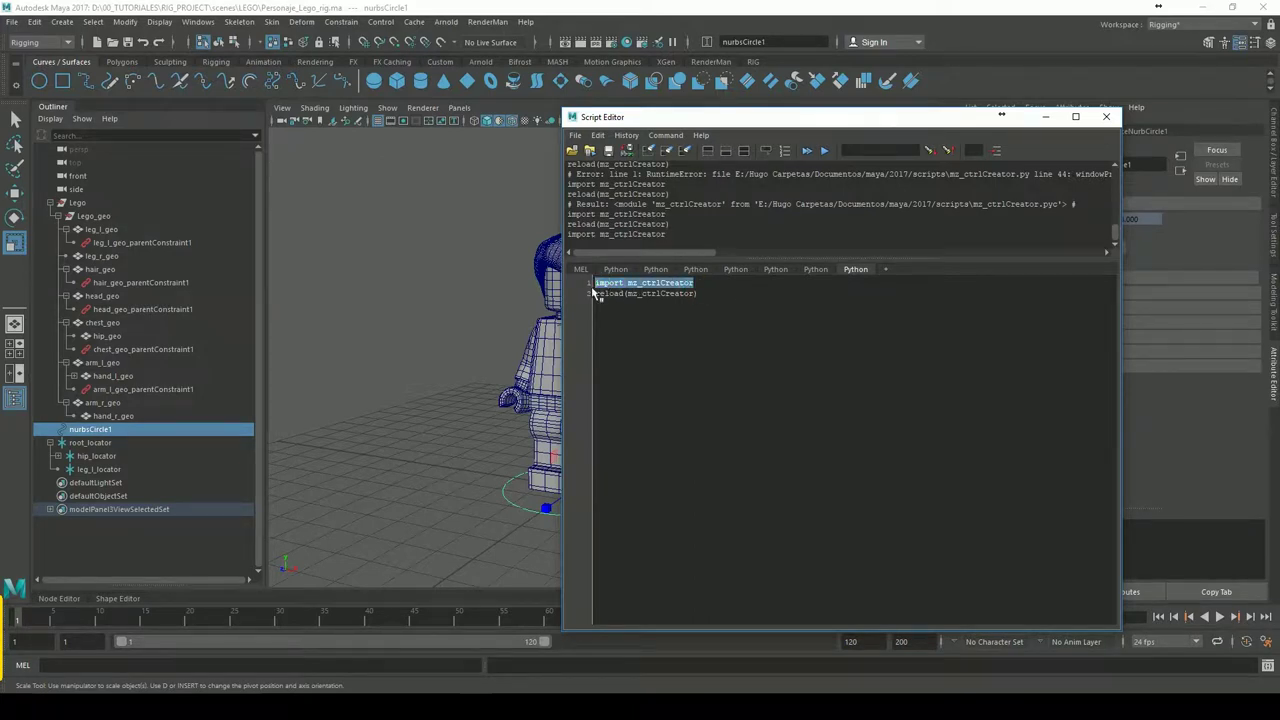
{"action": "key", "text": "ctrl+Return"}
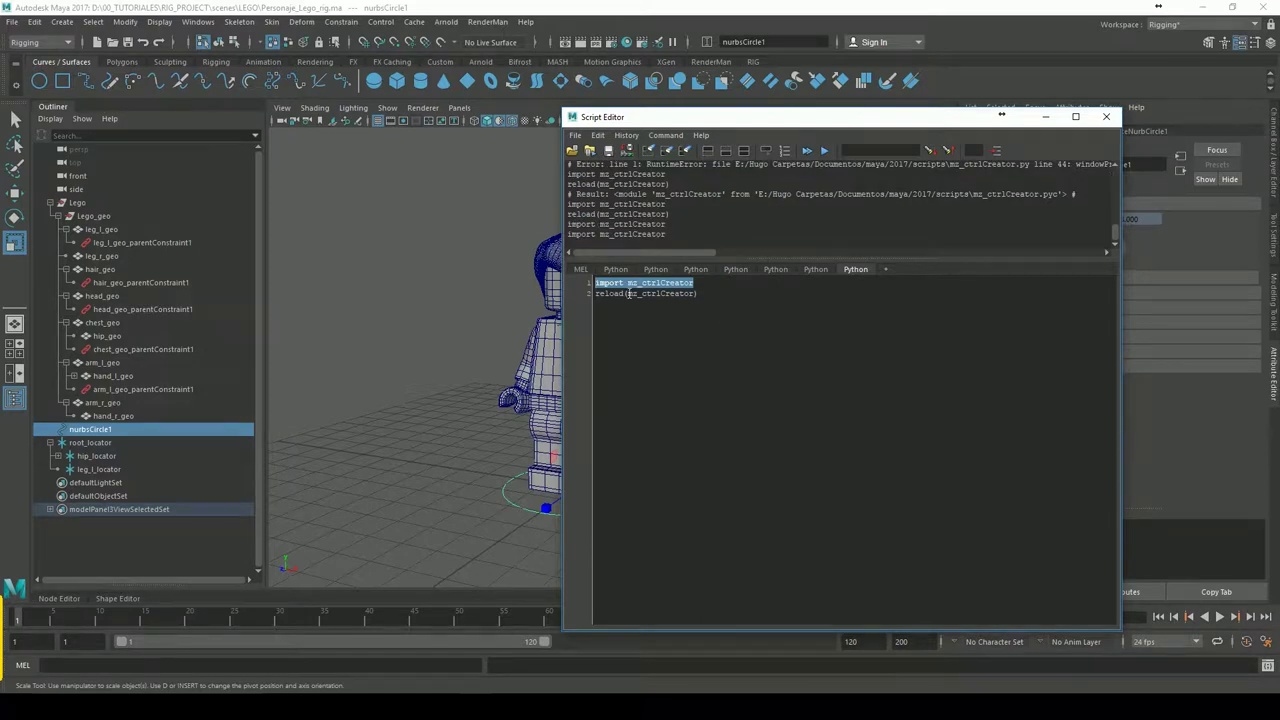
{"action": "left_click", "coordinate": [714, 310]}
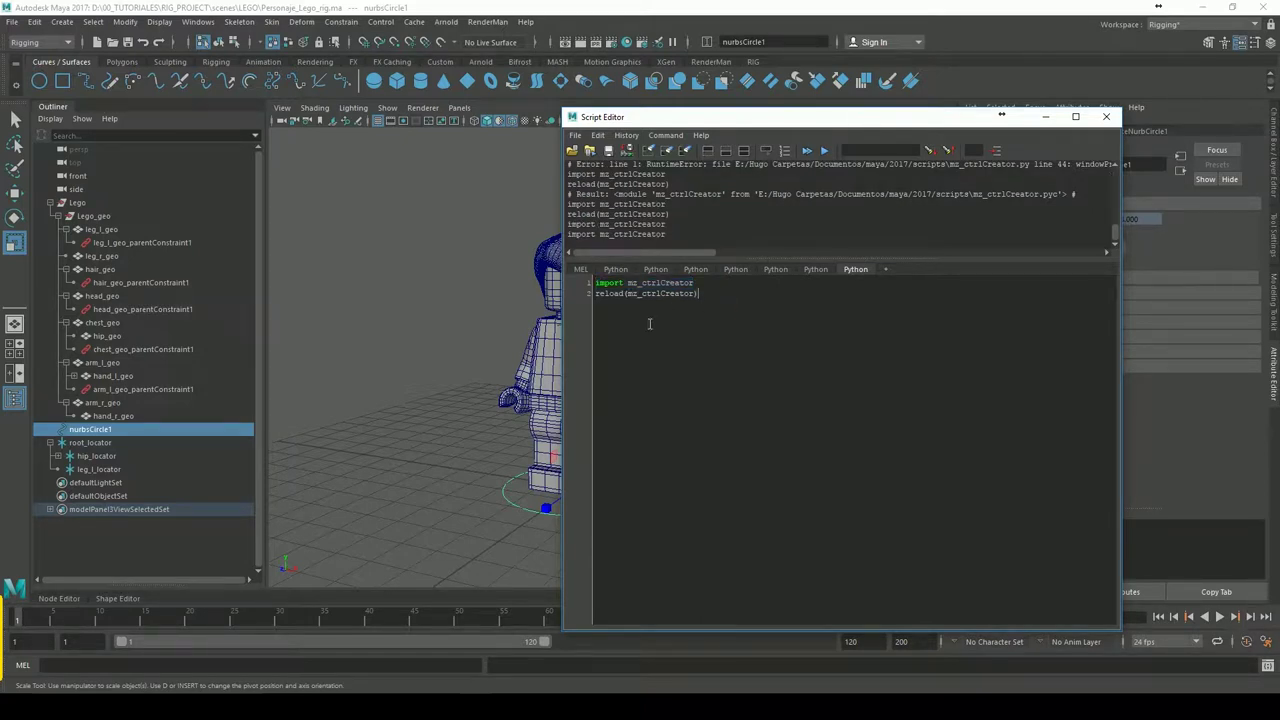
{"action": "left_click_drag", "start_coordinate": [702, 300], "coordinate": [601, 302]}
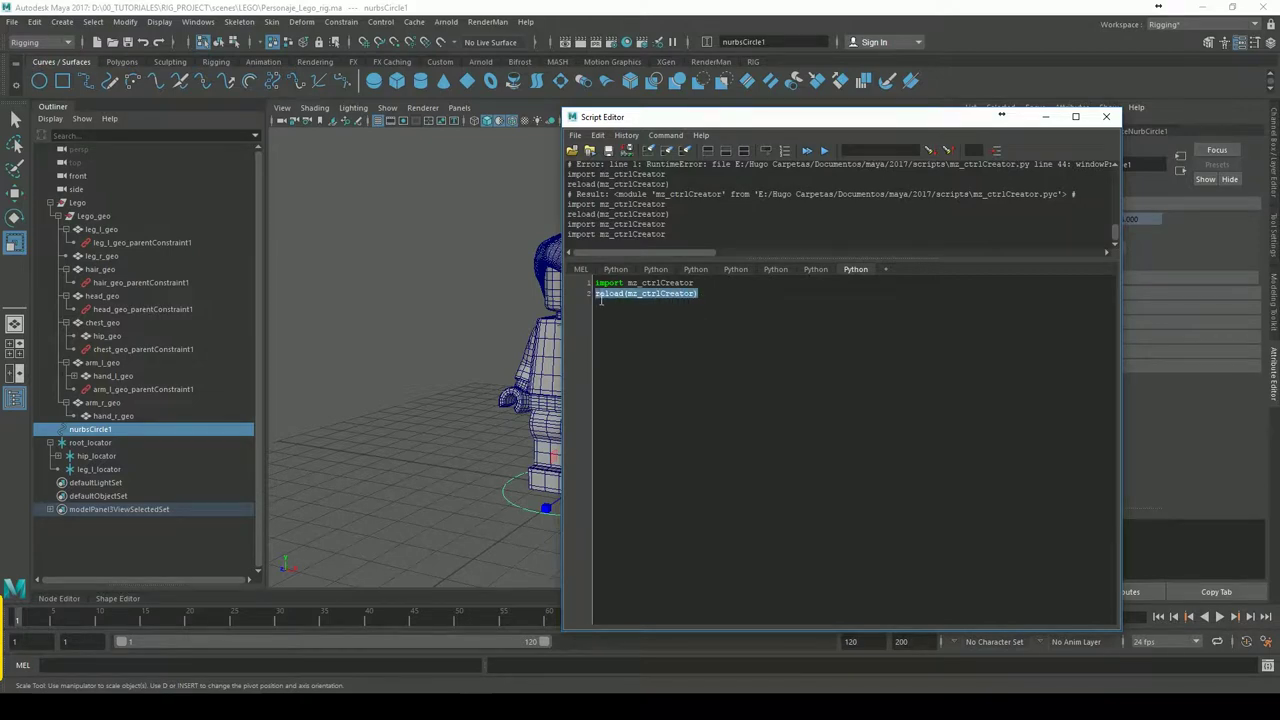
{"action": "key", "text": "ctrl+Return"}
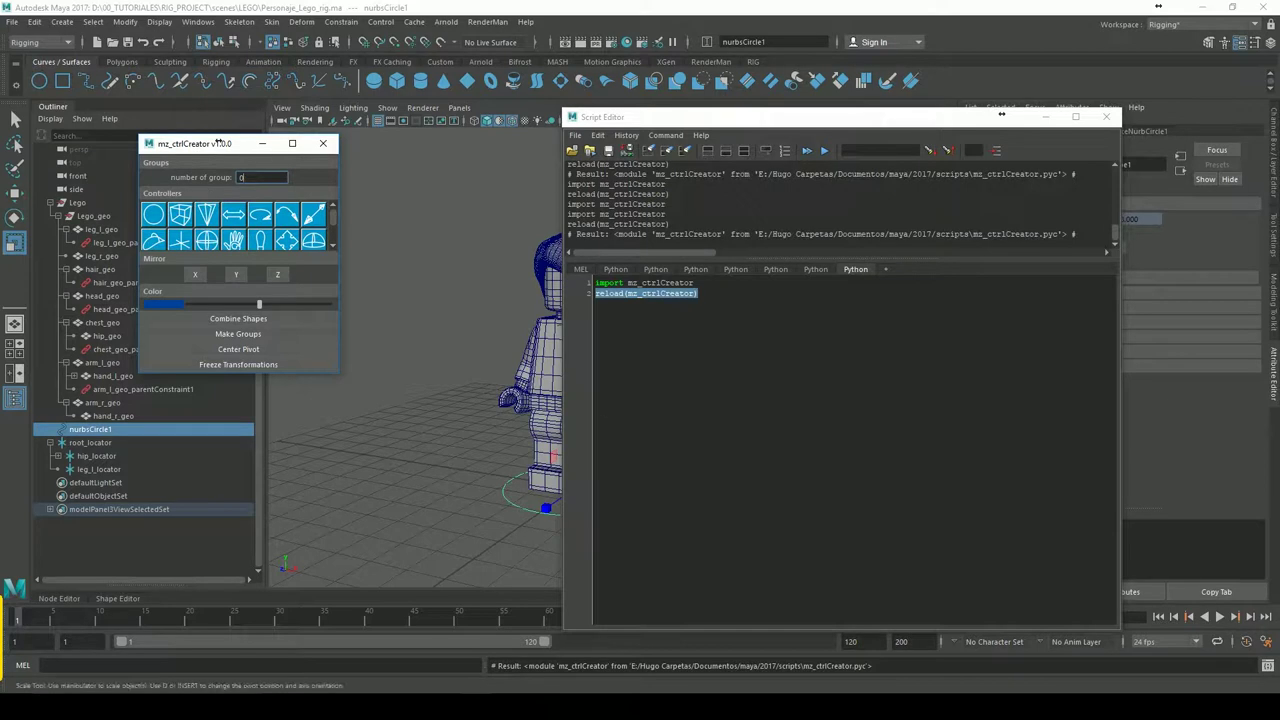
Select both script lines, close the mz_ctrlCreator window, and switch to the RIG shelf
{"action": "left_click", "coordinate": [649, 382]}
{"action": "left_click_drag", "start_coordinate": [735, 299], "coordinate": [576, 282]}
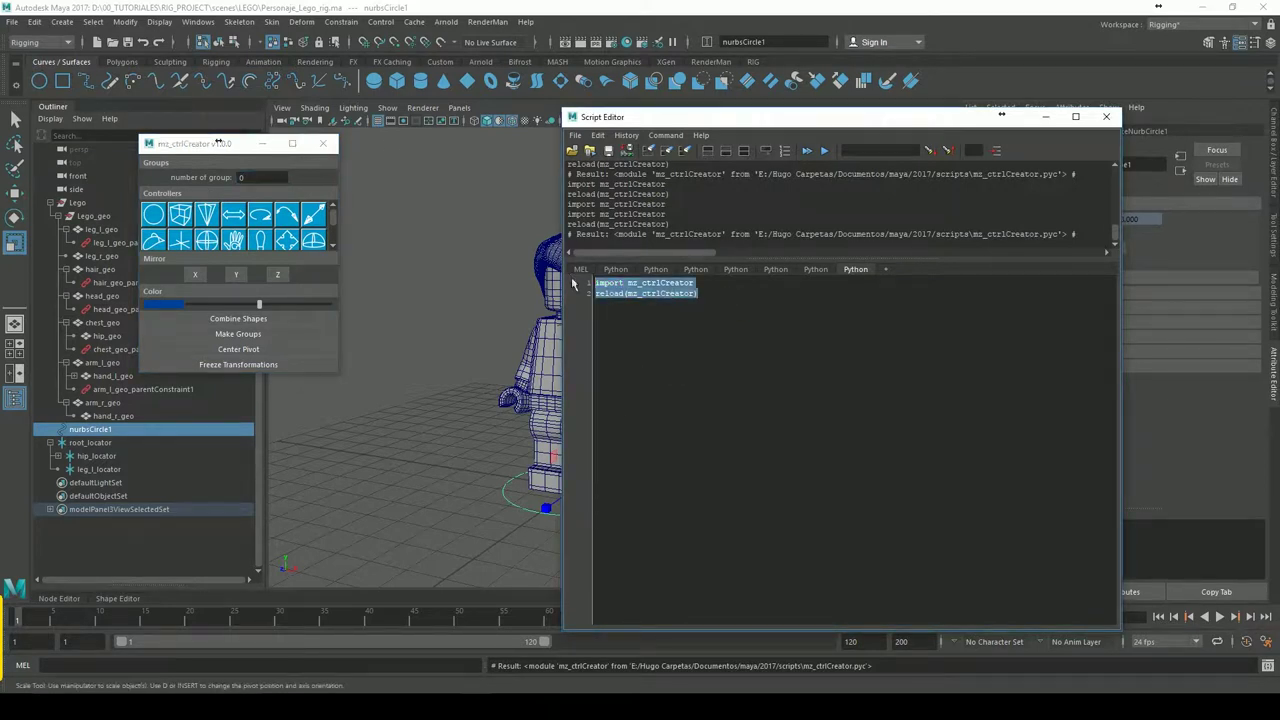
{"action": "left_click", "coordinate": [322, 143]}
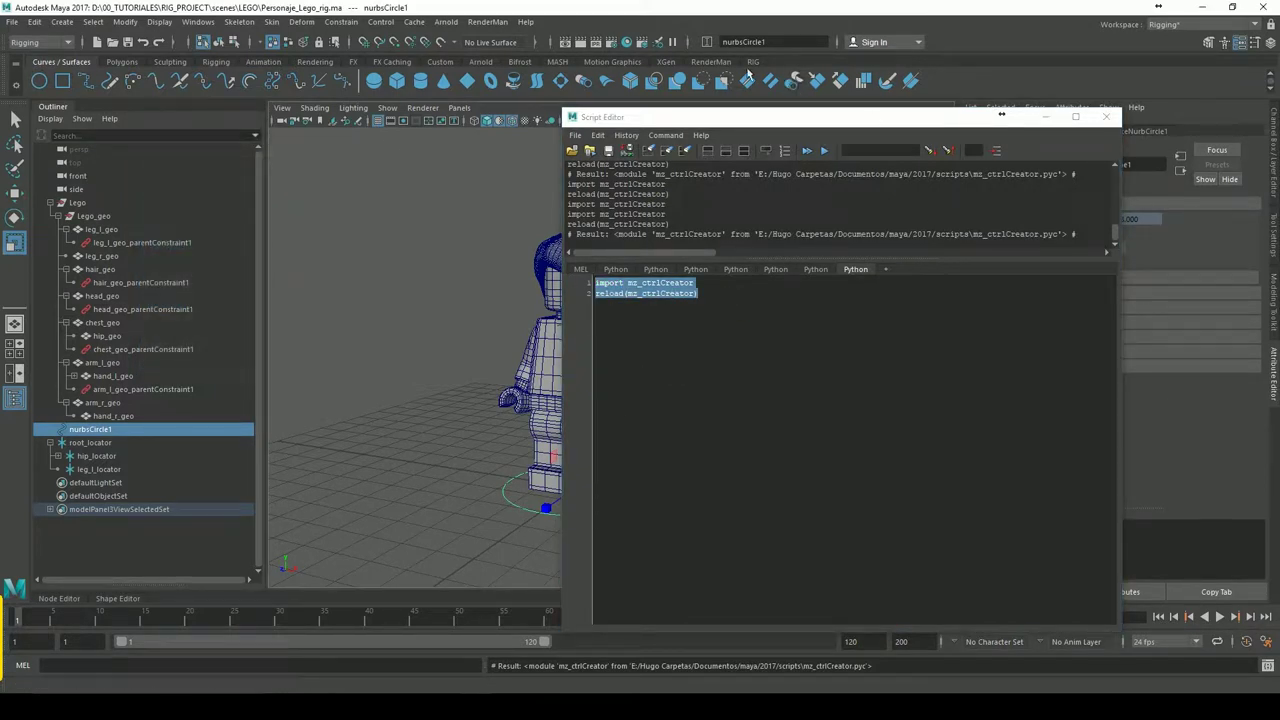
{"action": "left_click", "coordinate": [756, 64]}
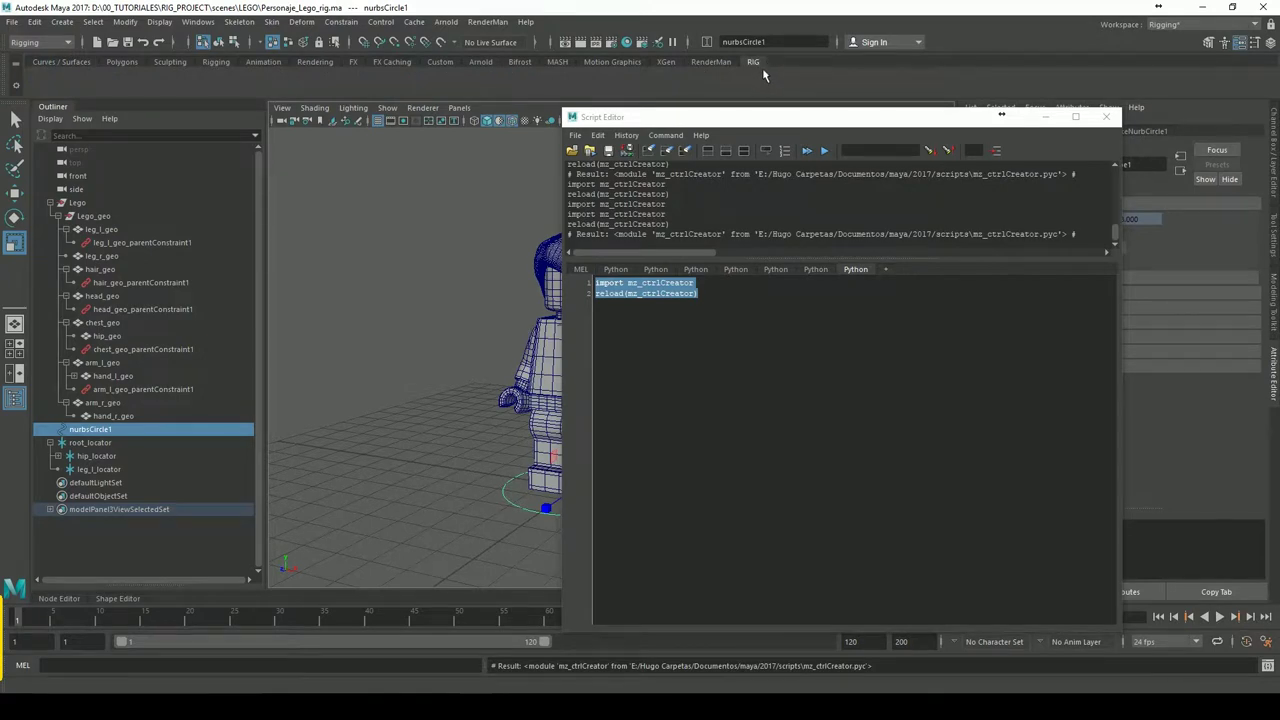
Drag the import and reload lines onto the RIG shelf as a new button, then minimize the Script Editor
{"action": "left_click", "coordinate": [16, 86]}
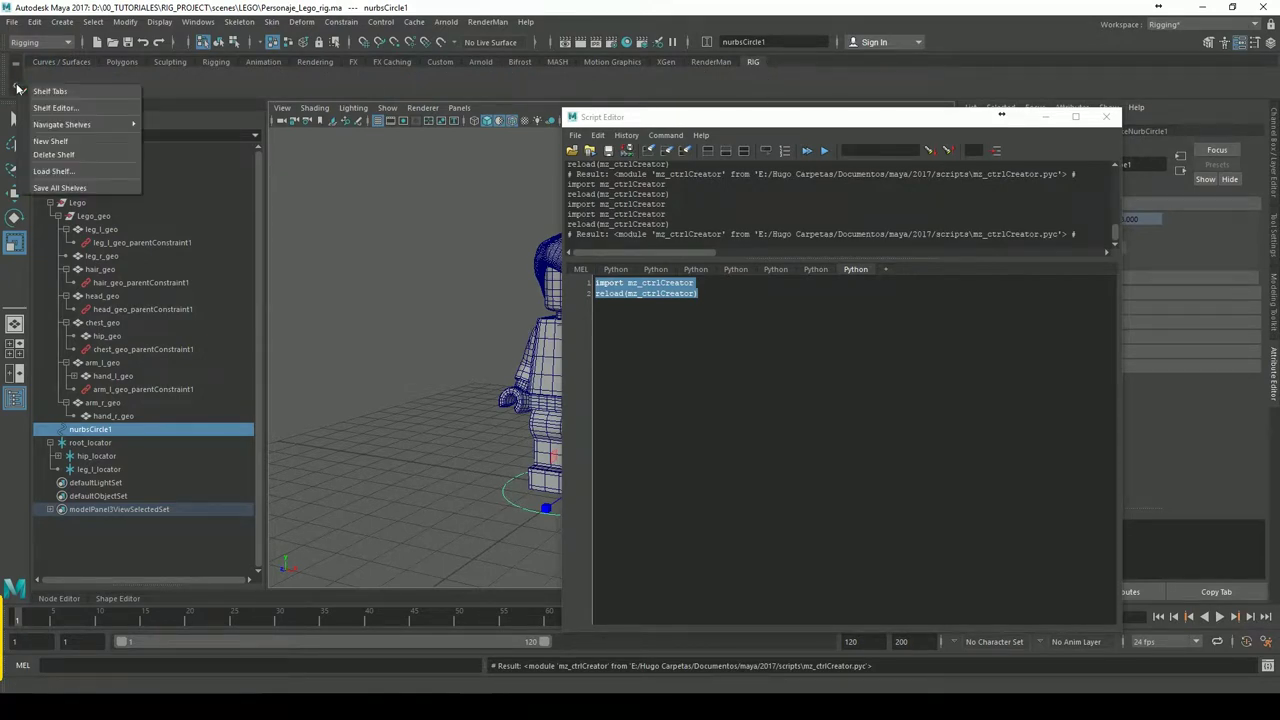
{"action": "left_click", "coordinate": [114, 141]}
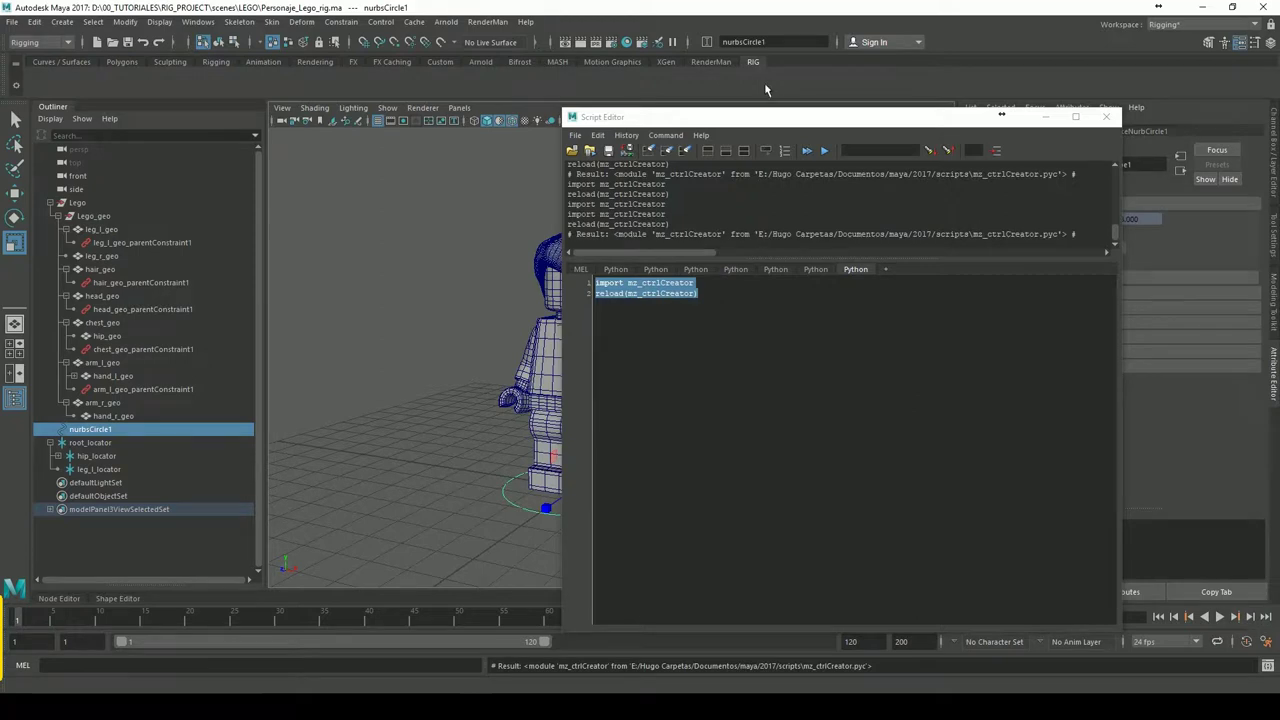
{"action": "left_click", "coordinate": [700, 308]}
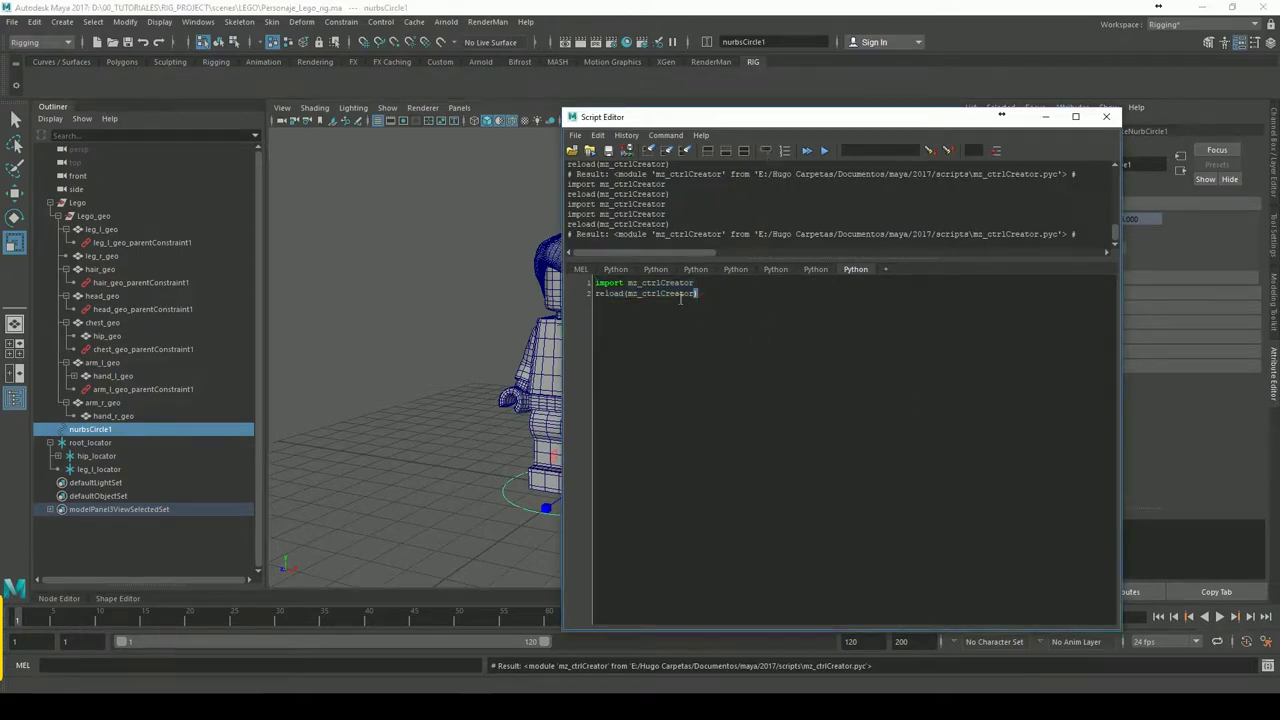
{"action": "left_click_drag", "start_coordinate": [697, 293], "coordinate": [596, 283]}
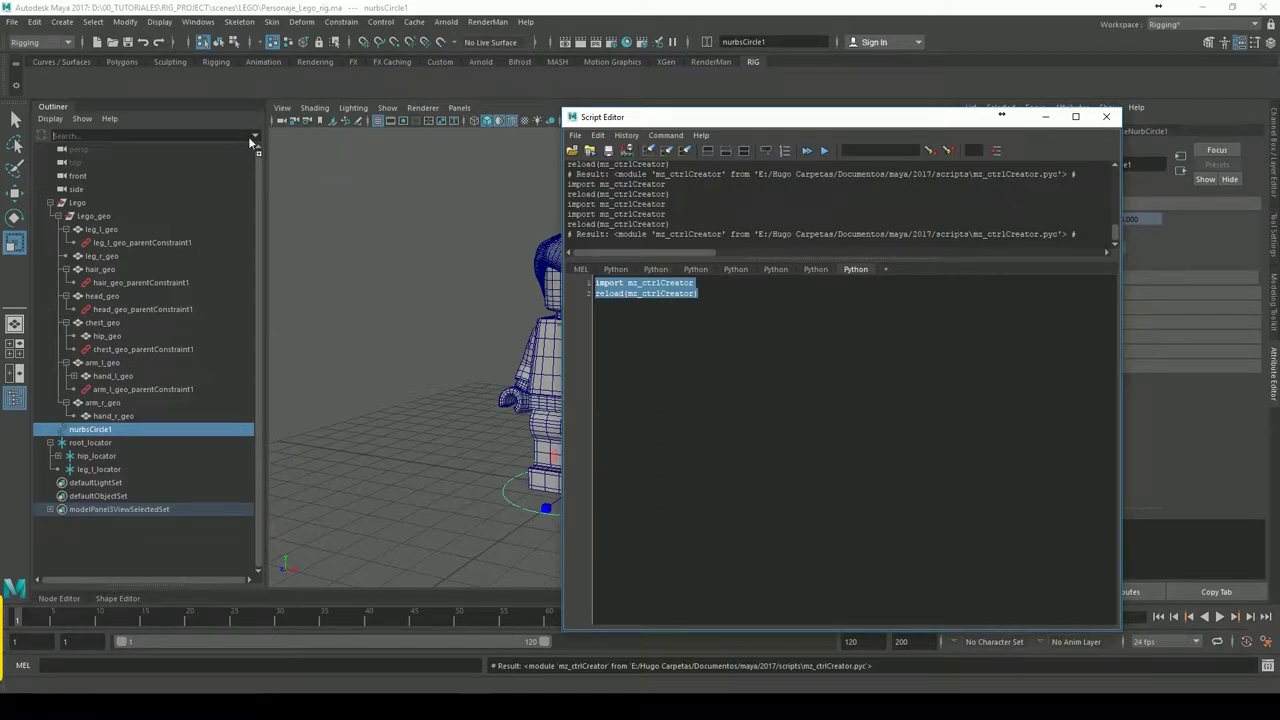
{"action": "middle_click_drag", "start_coordinate": [250, 143], "coordinate": [42, 82]}
{"action": "left_click", "coordinate": [1045, 116]}
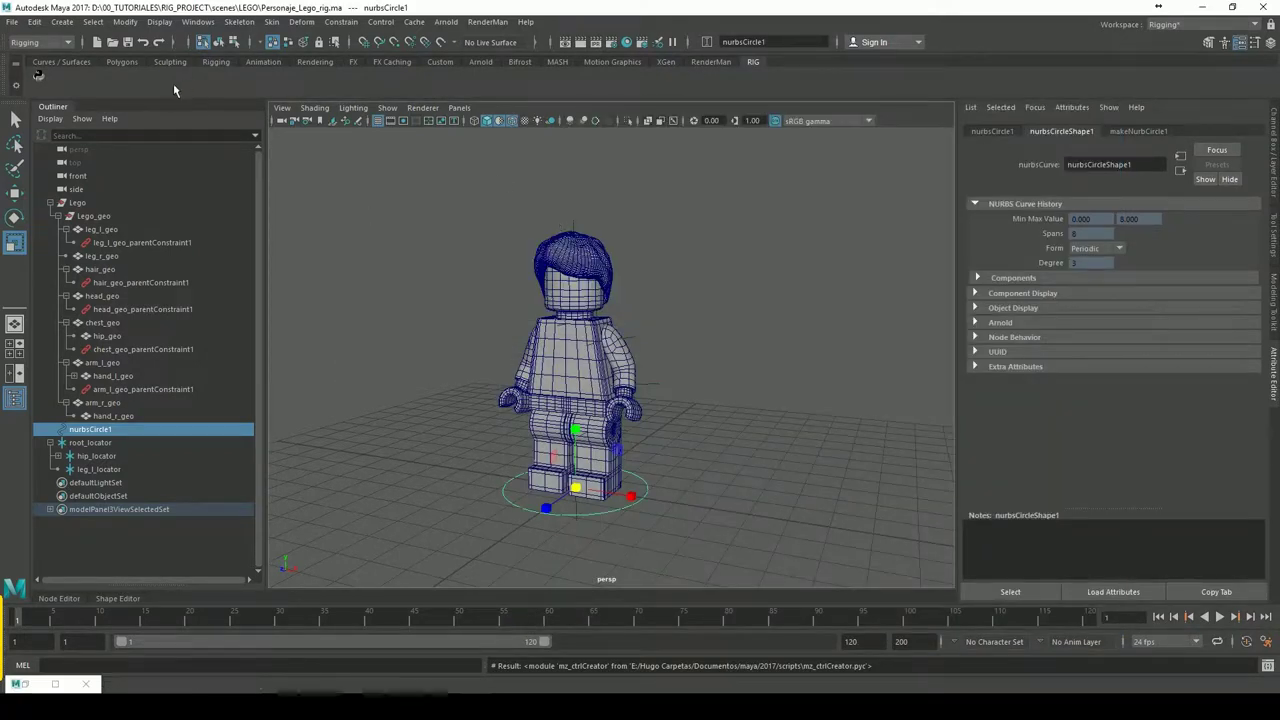
Test the new shelf button, label it CNTRL in the Shelf Editor, and save all shelves
{"action": "left_click", "coordinate": [45, 83]}
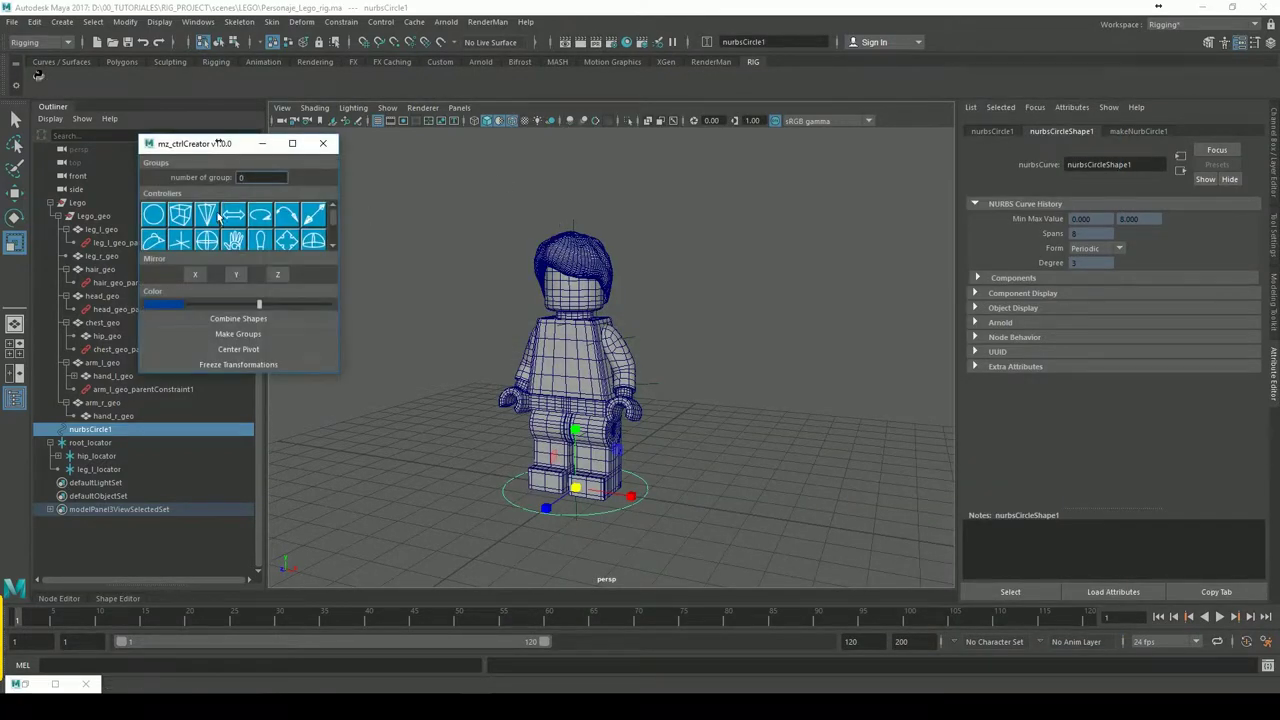
{"action": "left_click", "coordinate": [323, 141]}
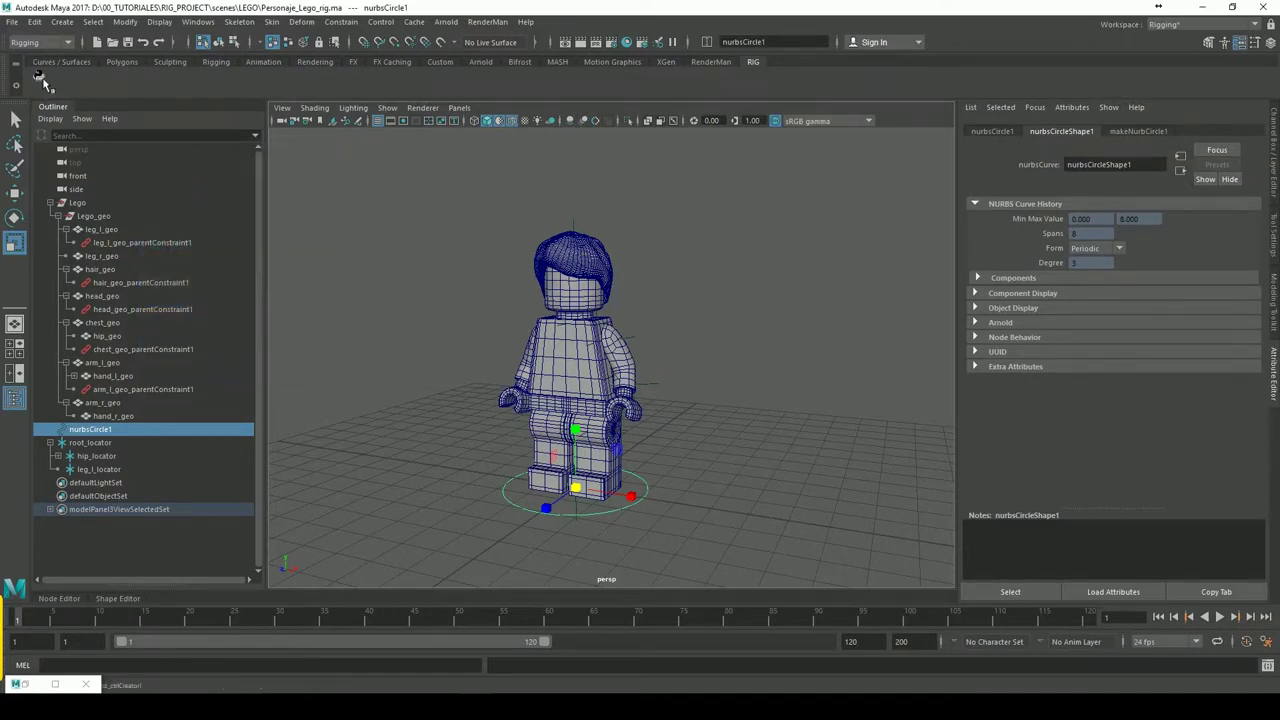
{"action": "right_click", "coordinate": [41, 83]}
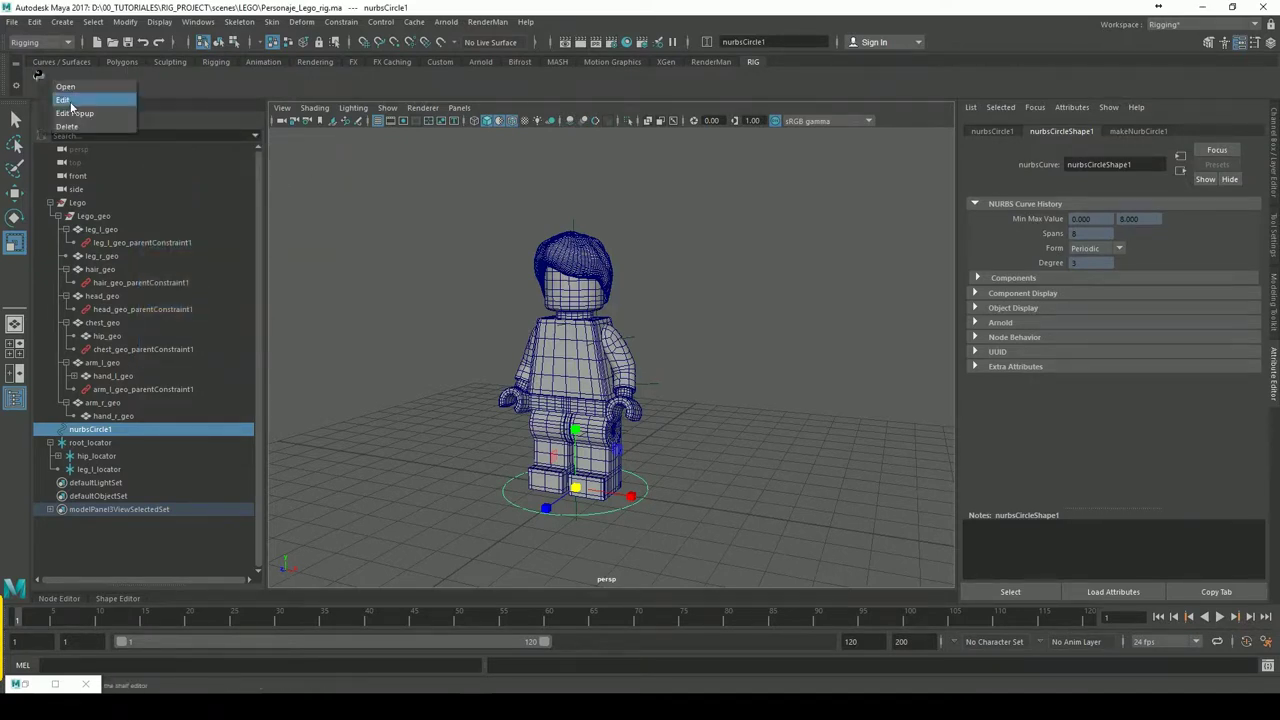
{"action": "left_click", "coordinate": [68, 100]}
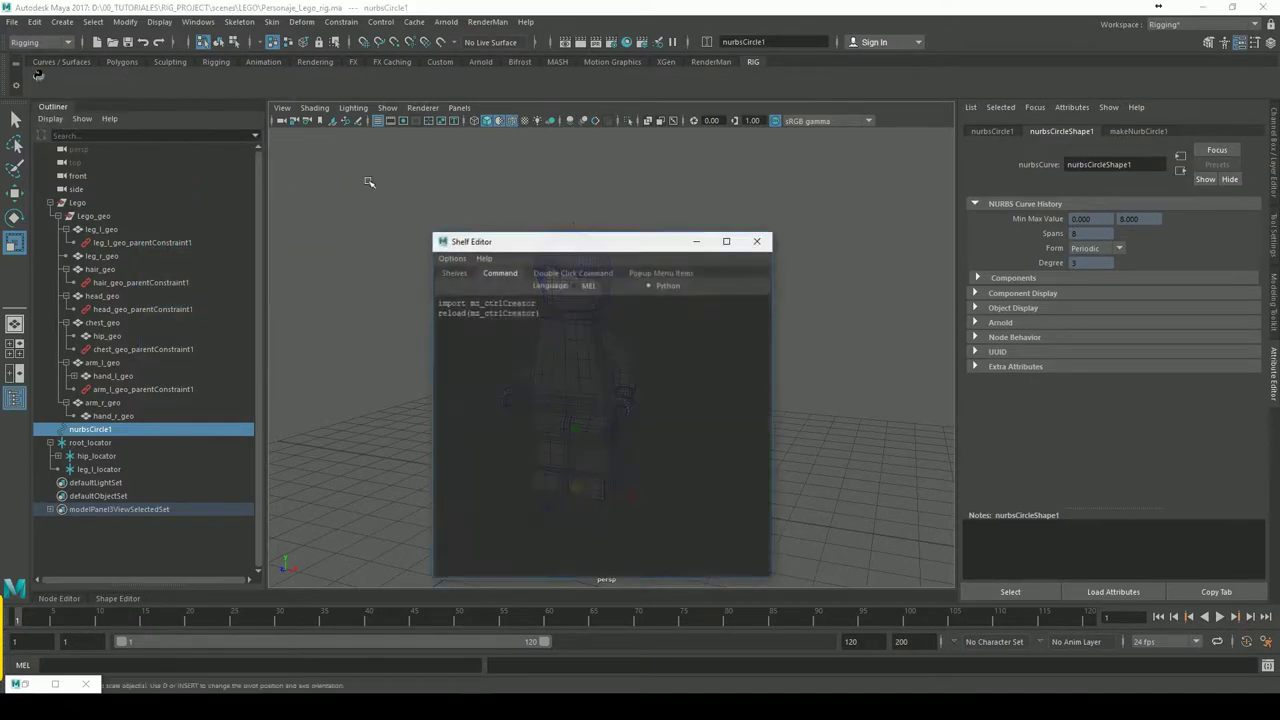
{"action": "left_click", "coordinate": [454, 273]}
{"action": "left_click_drag", "start_coordinate": [531, 249], "coordinate": [523, 205]}
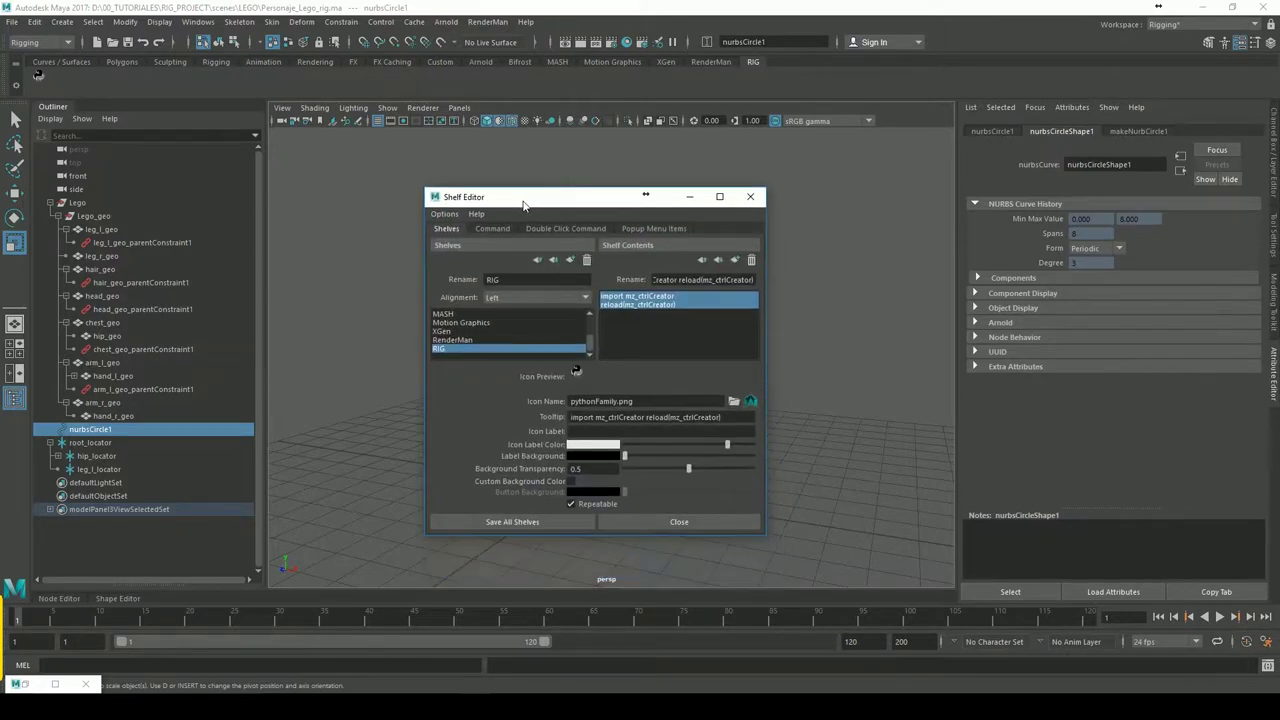
{"action": "left_click", "coordinate": [587, 432]}
{"action": "left_click", "coordinate": [558, 524]}
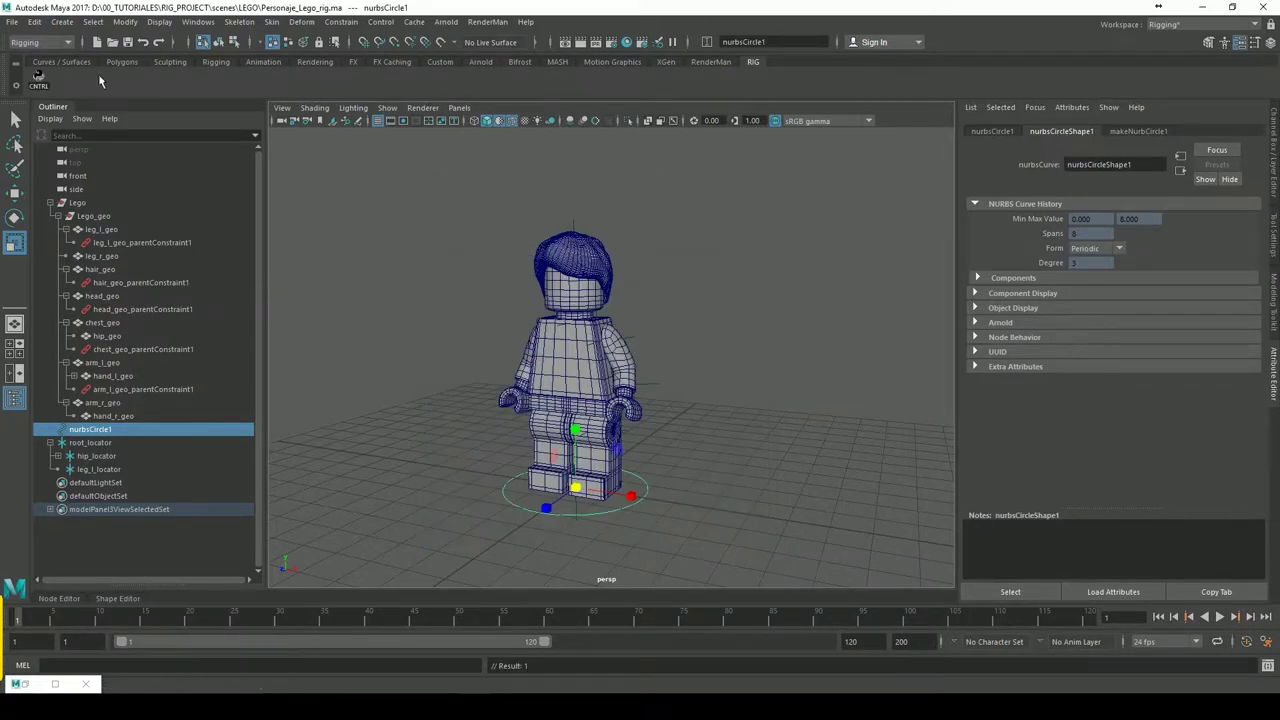
Open and close mz_ctrlCreator from the CNTRL button, then Save All Shelves
{"action": "left_click", "coordinate": [70, 88]}
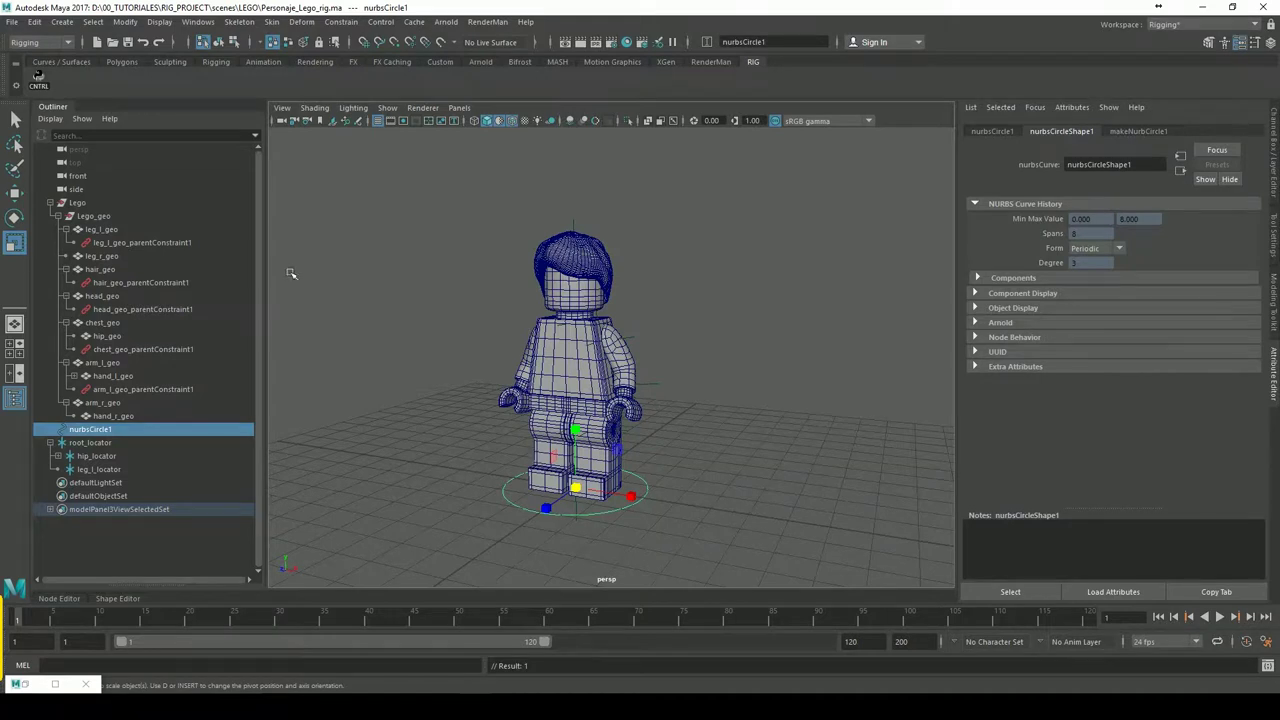
{"action": "left_click", "coordinate": [40, 82]}
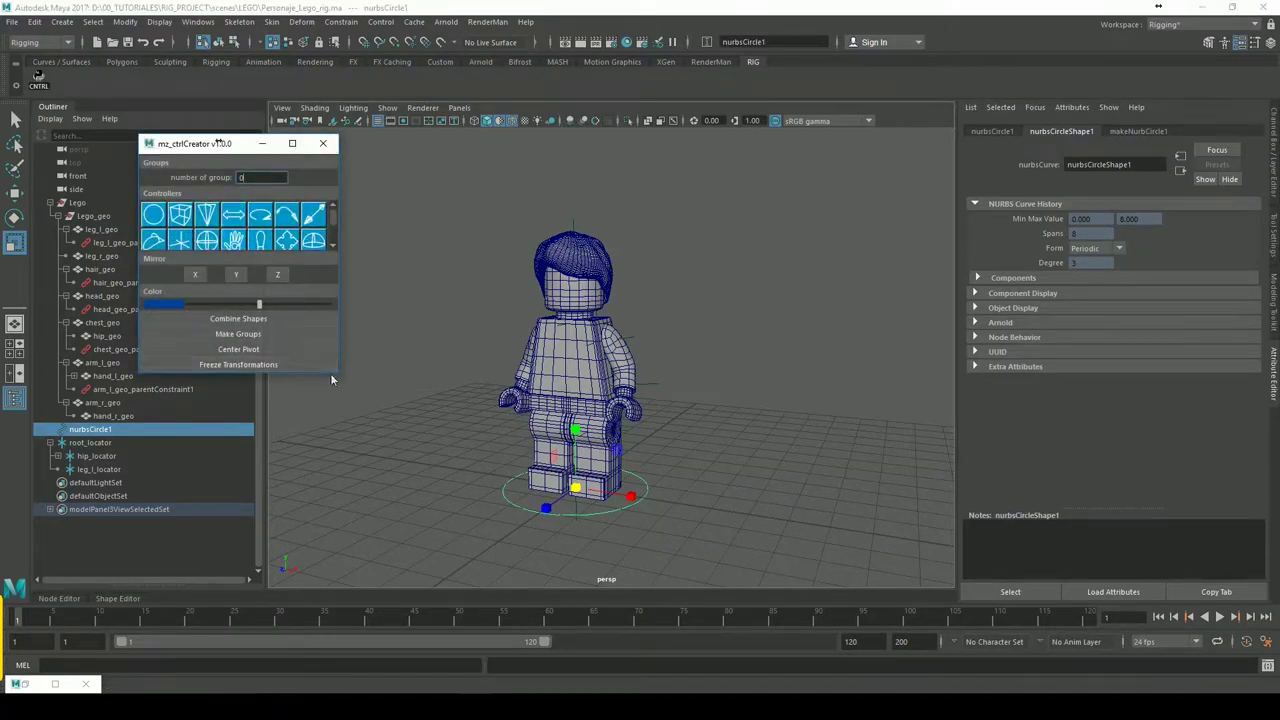
{"action": "scroll", "coordinate": [341, 250], "scroll_direction": "down", "scroll_amount": 2}
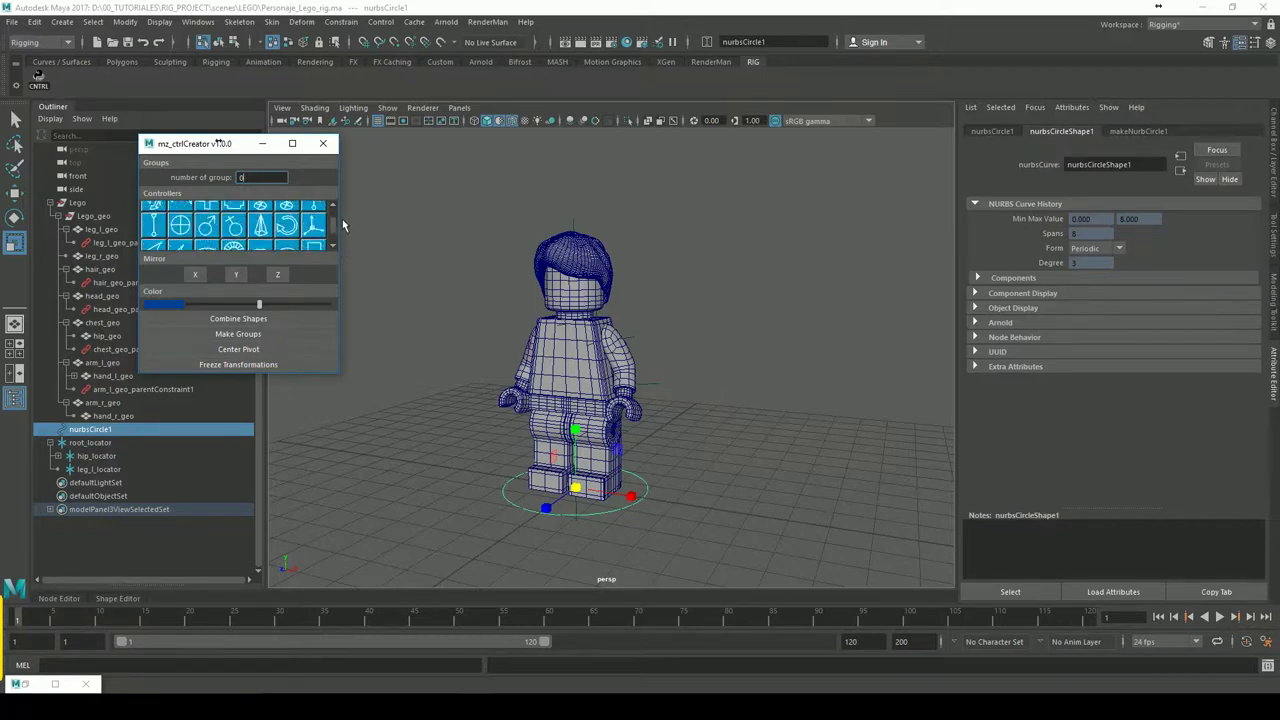
{"action": "scroll", "coordinate": [341, 240], "scroll_direction": "up", "scroll_amount": 2}
{"action": "left_click", "coordinate": [324, 145]}
{"action": "left_click", "coordinate": [775, 238]}
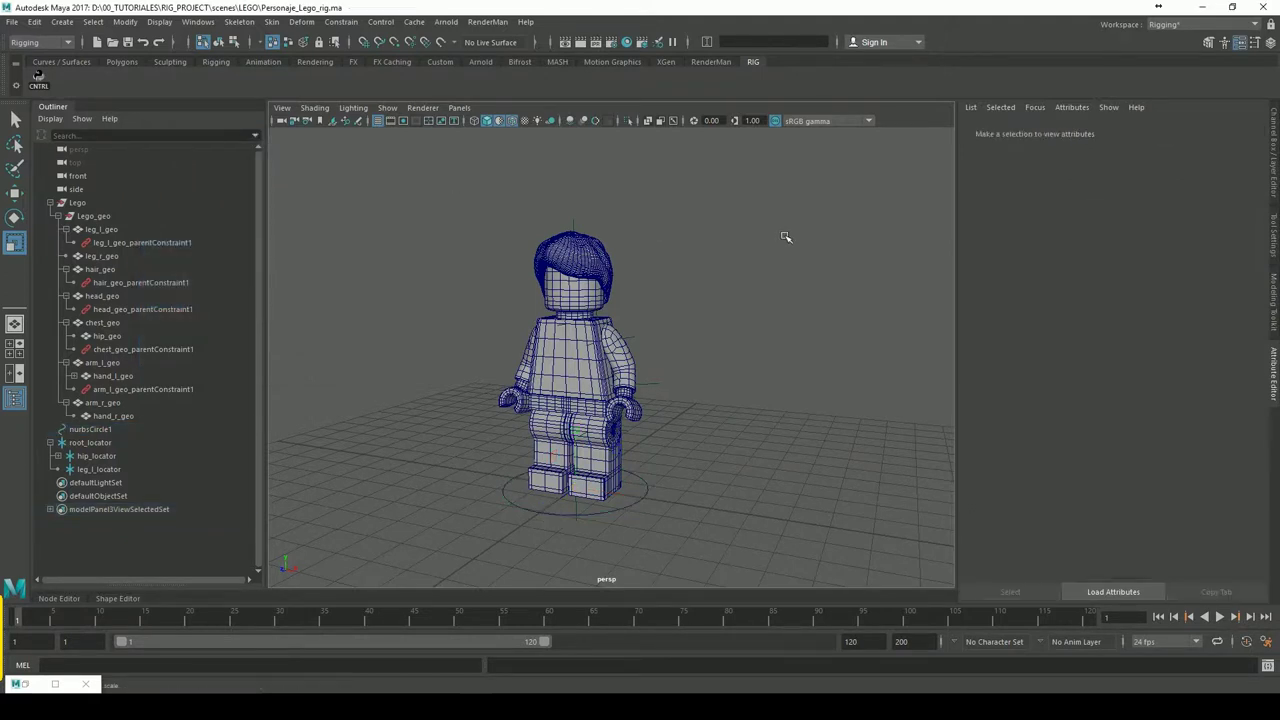
{"action": "left_click_drag", "start_coordinate": [805, 324], "coordinate": [791, 397], "text": "alt"}
{"action": "scroll", "coordinate": [763, 440], "scroll_direction": "up", "scroll_amount": 1}
{"action": "scroll", "coordinate": [758, 410], "scroll_direction": "up", "scroll_amount": 1}
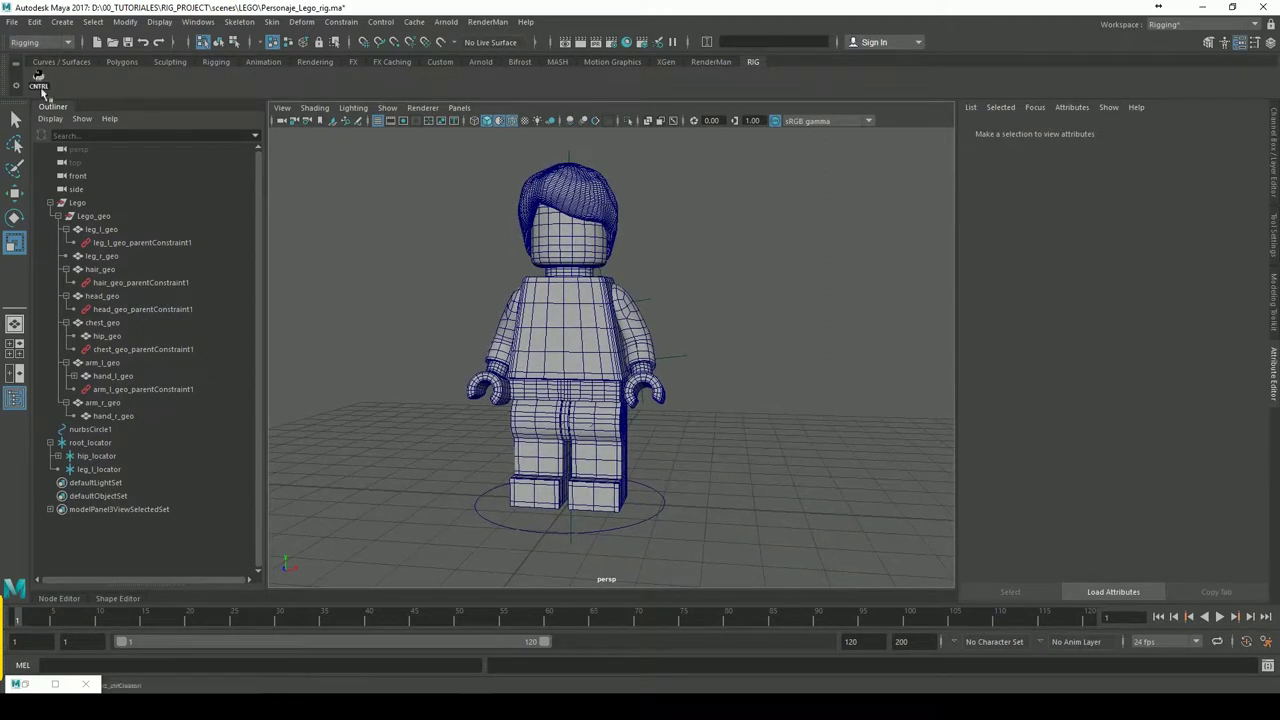
{"action": "left_click", "coordinate": [16, 85]}
{"action": "left_click", "coordinate": [64, 192]}
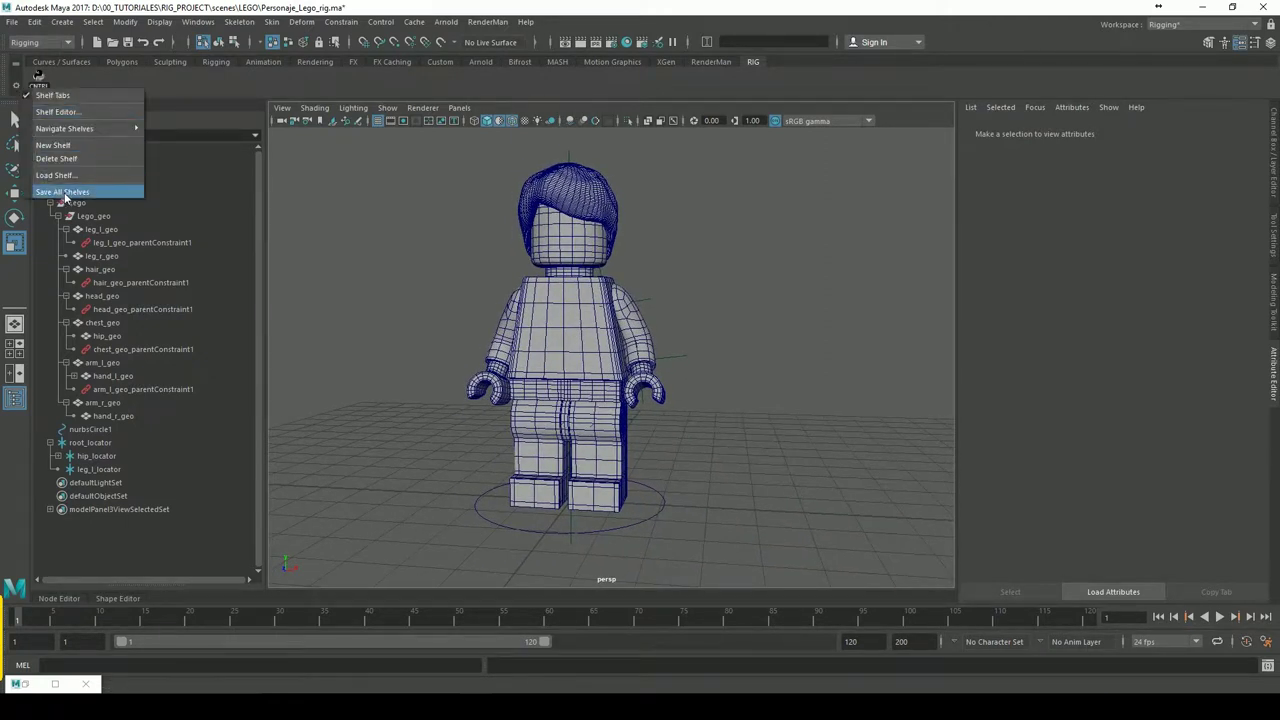
Delete the old nurbsCircle1 at the figure's feet and reopen mz_ctrlCreator
{"action": "left_click", "coordinate": [664, 510]}
{"action": "key", "text": "Delete"}
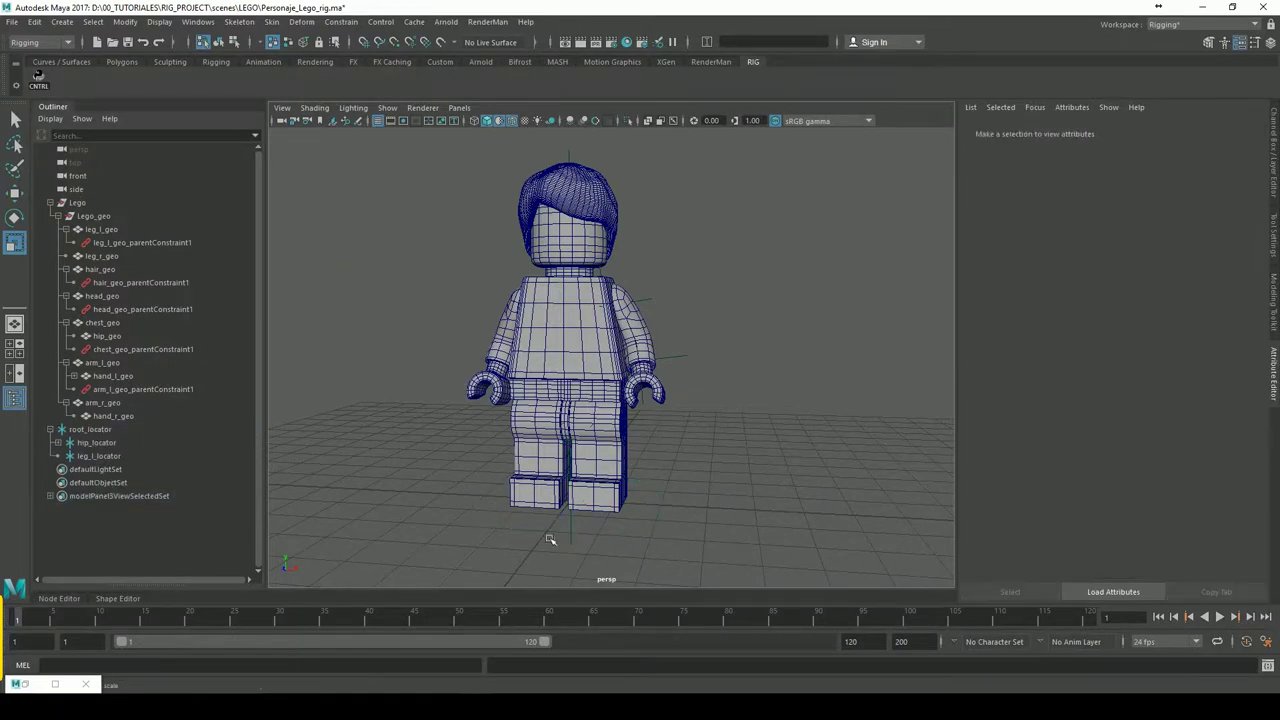
{"action": "left_click_drag", "start_coordinate": [434, 463], "coordinate": [343, 363], "text": "alt"}
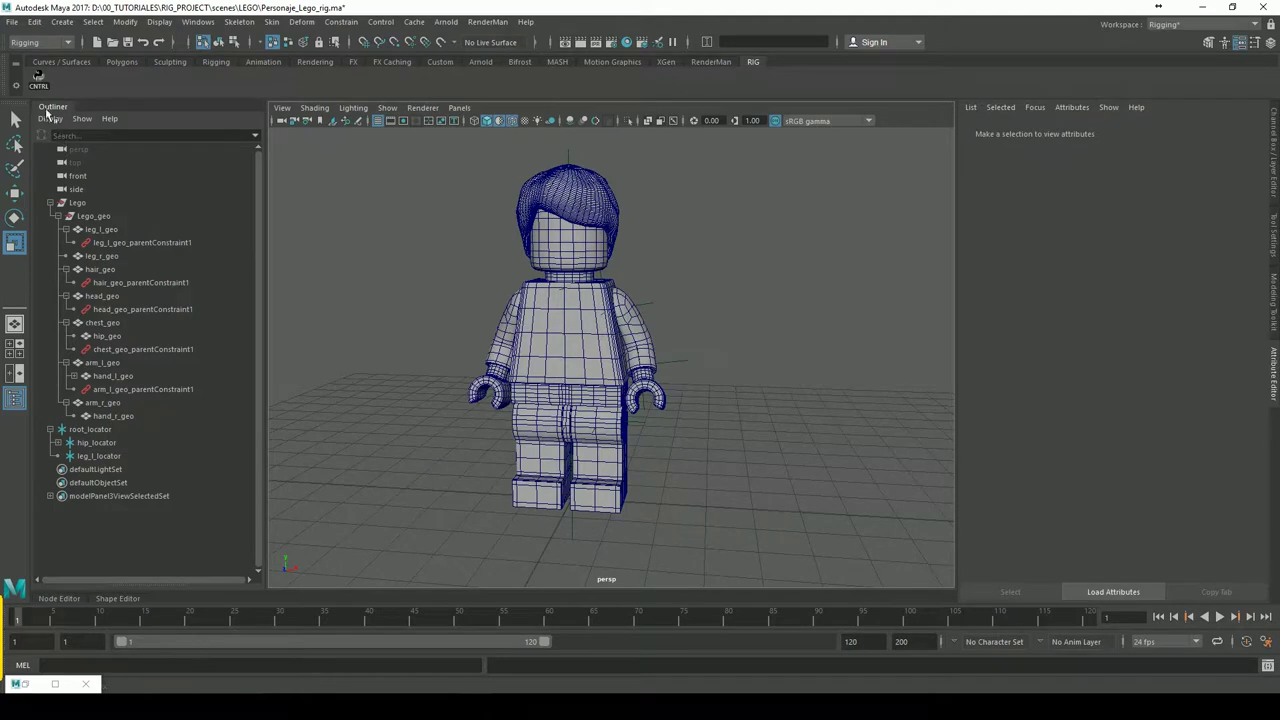
{"action": "left_click", "coordinate": [40, 80]}
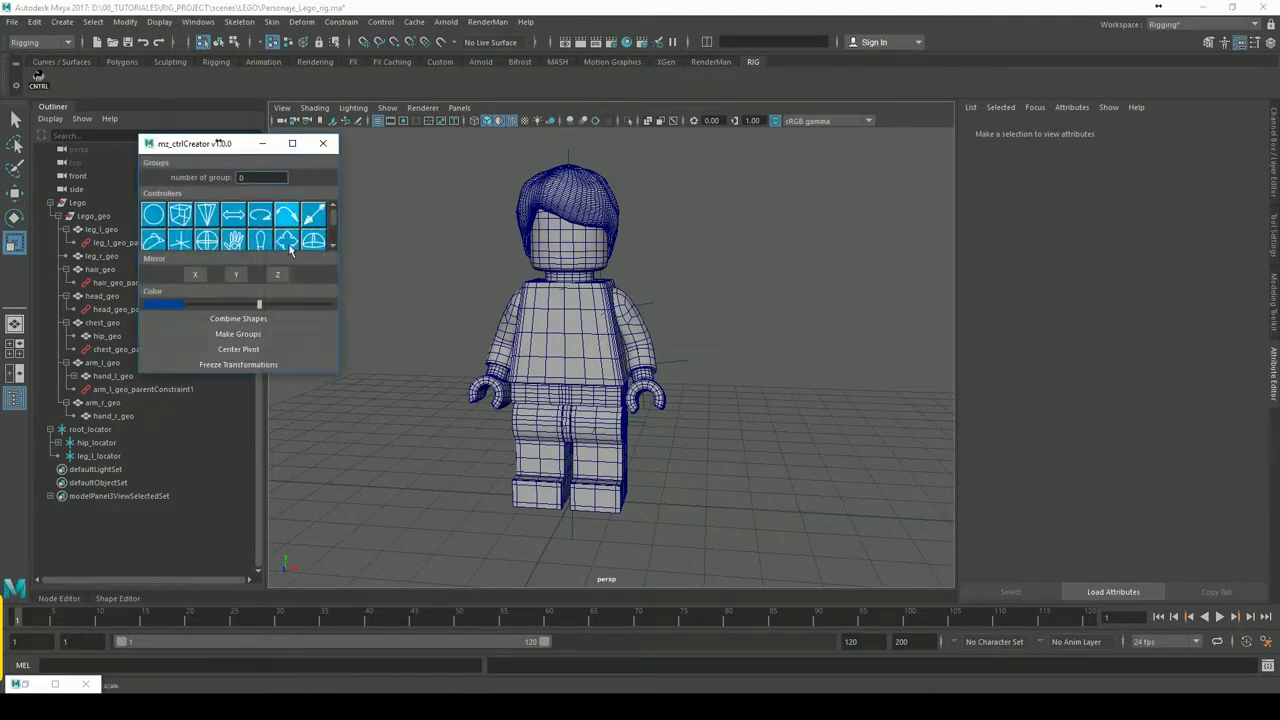
Create a four-arrow circle controller from mz_ctrlCreator and close the tool
{"action": "scroll", "coordinate": [340, 251], "scroll_direction": "down", "scroll_amount": 1}
{"action": "scroll", "coordinate": [340, 251], "scroll_direction": "down", "scroll_amount": 1}
{"action": "scroll", "coordinate": [340, 251], "scroll_direction": "down", "scroll_amount": 1}
{"action": "scroll", "coordinate": [340, 251], "scroll_direction": "down", "scroll_amount": 1}
{"action": "scroll", "coordinate": [340, 251], "scroll_direction": "down", "scroll_amount": 1}
{"action": "scroll", "coordinate": [340, 251], "scroll_direction": "down", "scroll_amount": 1}
{"action": "scroll", "coordinate": [340, 251], "scroll_direction": "down", "scroll_amount": 1}
{"action": "scroll", "coordinate": [340, 251], "scroll_direction": "down", "scroll_amount": 1}
{"action": "left_click", "coordinate": [215, 232]}
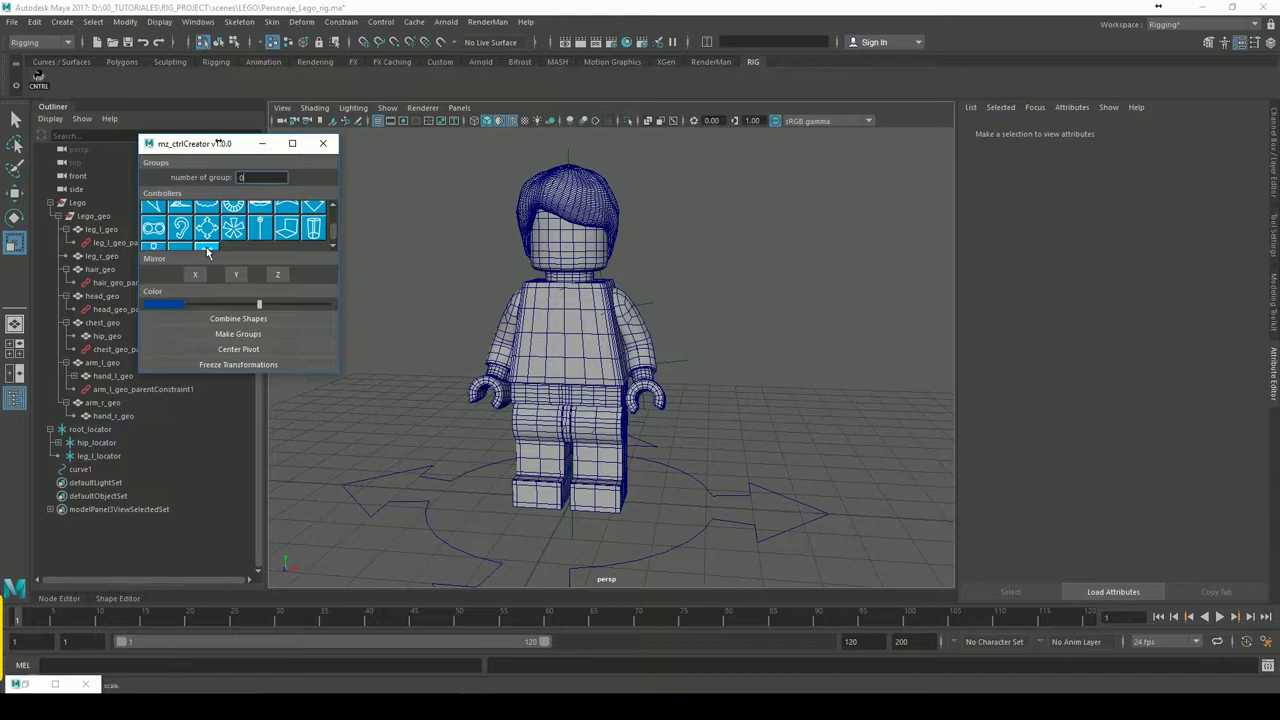
{"action": "left_click", "coordinate": [323, 143]}
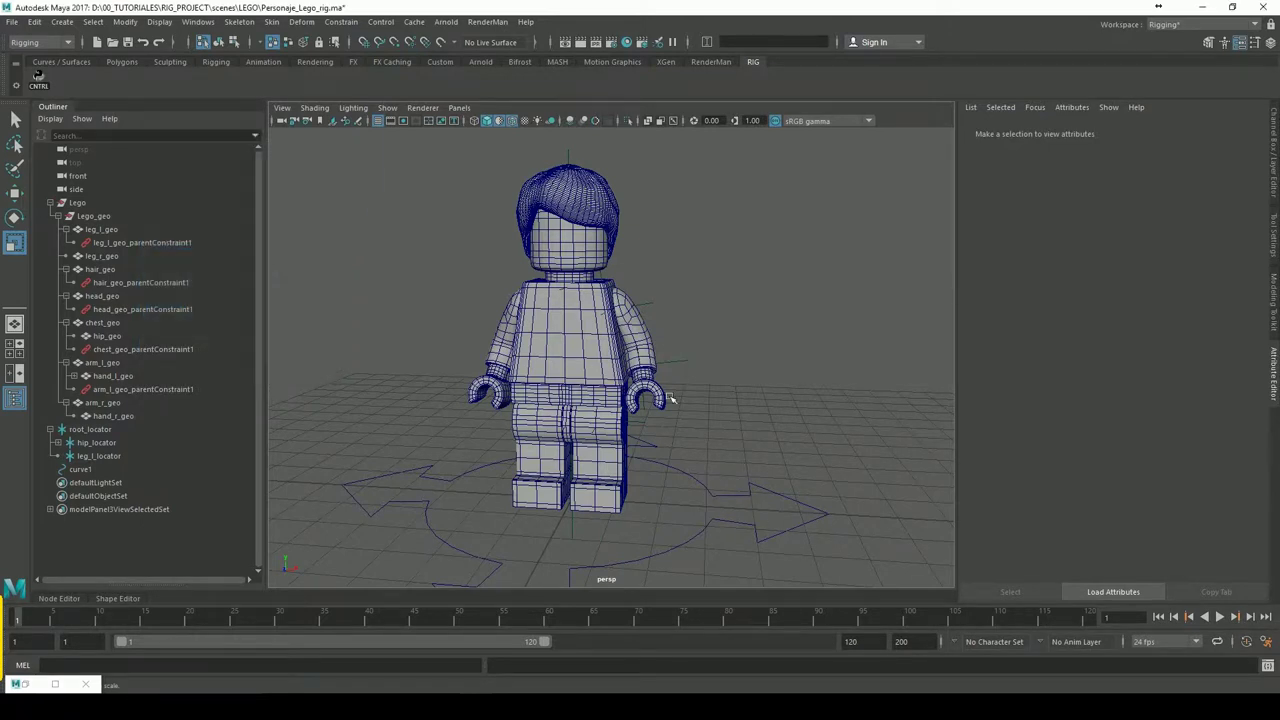
Rename the new curve1 to root_control
{"action": "left_click", "coordinate": [814, 520]}
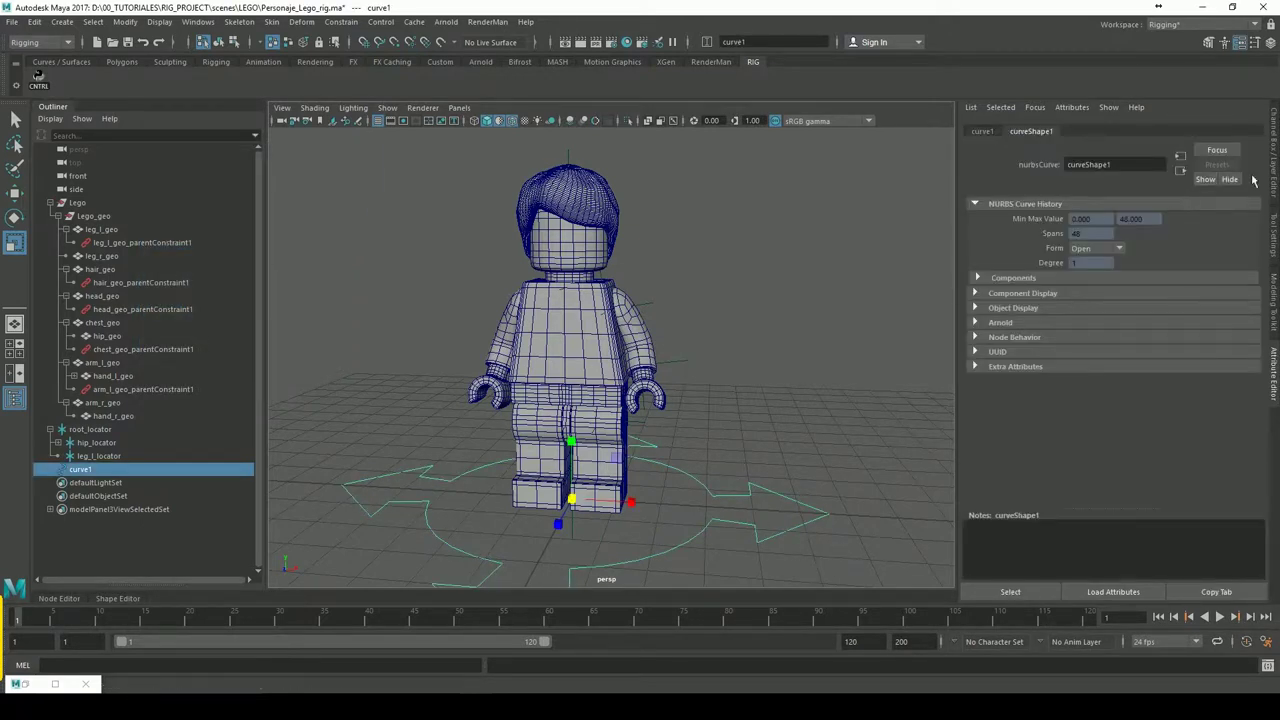
{"action": "left_click", "coordinate": [1272, 155]}
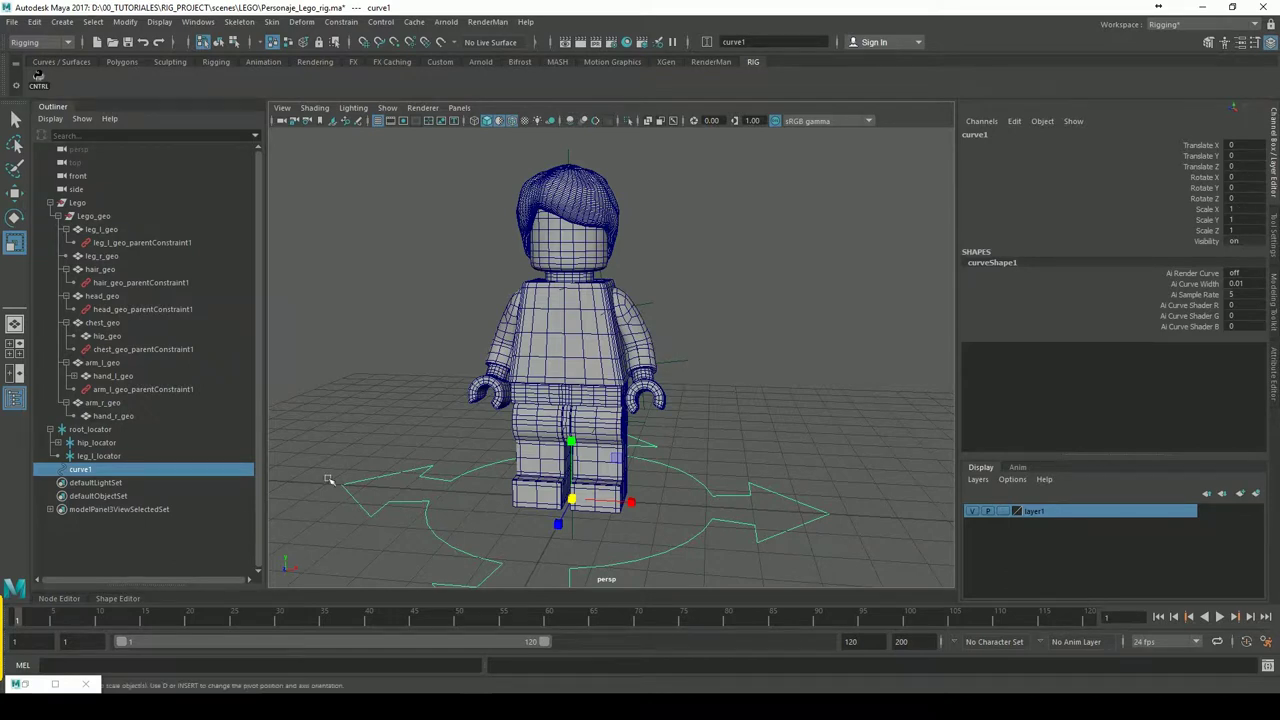
{"action": "double_click", "coordinate": [82, 469]}
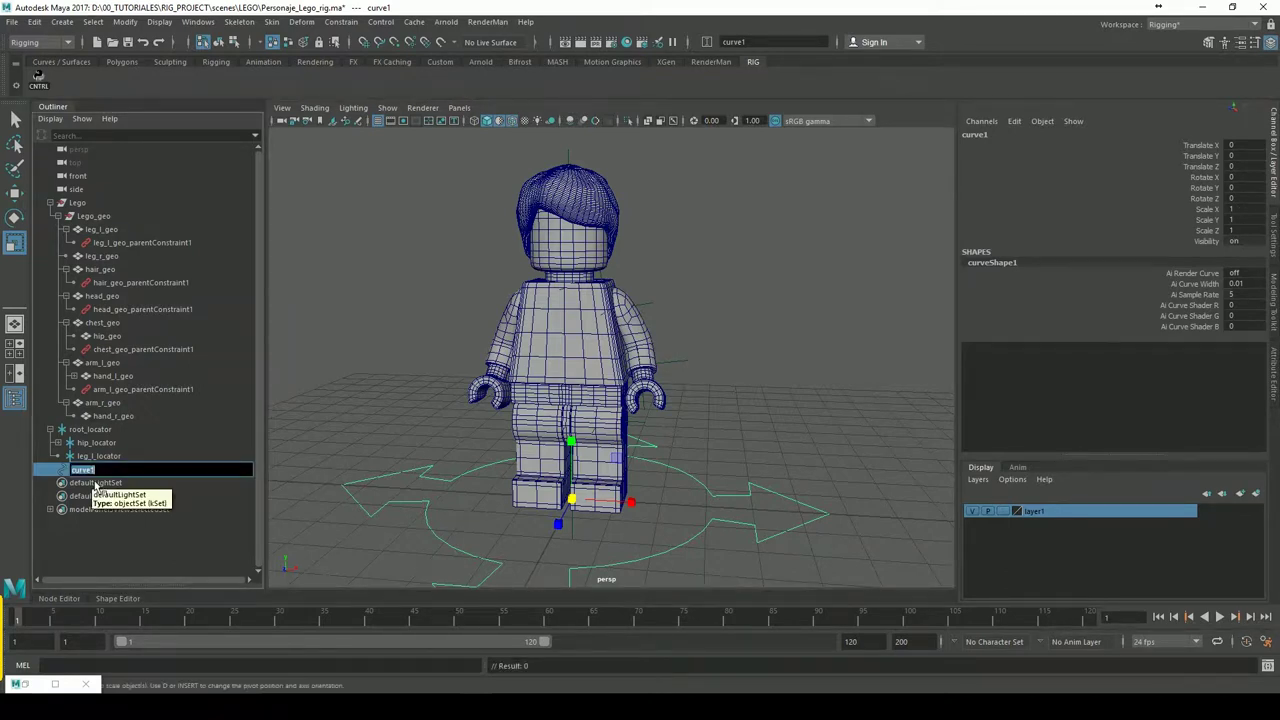
{"action": "type", "text": "root_control"}
{"action": "key", "text": "Return"}
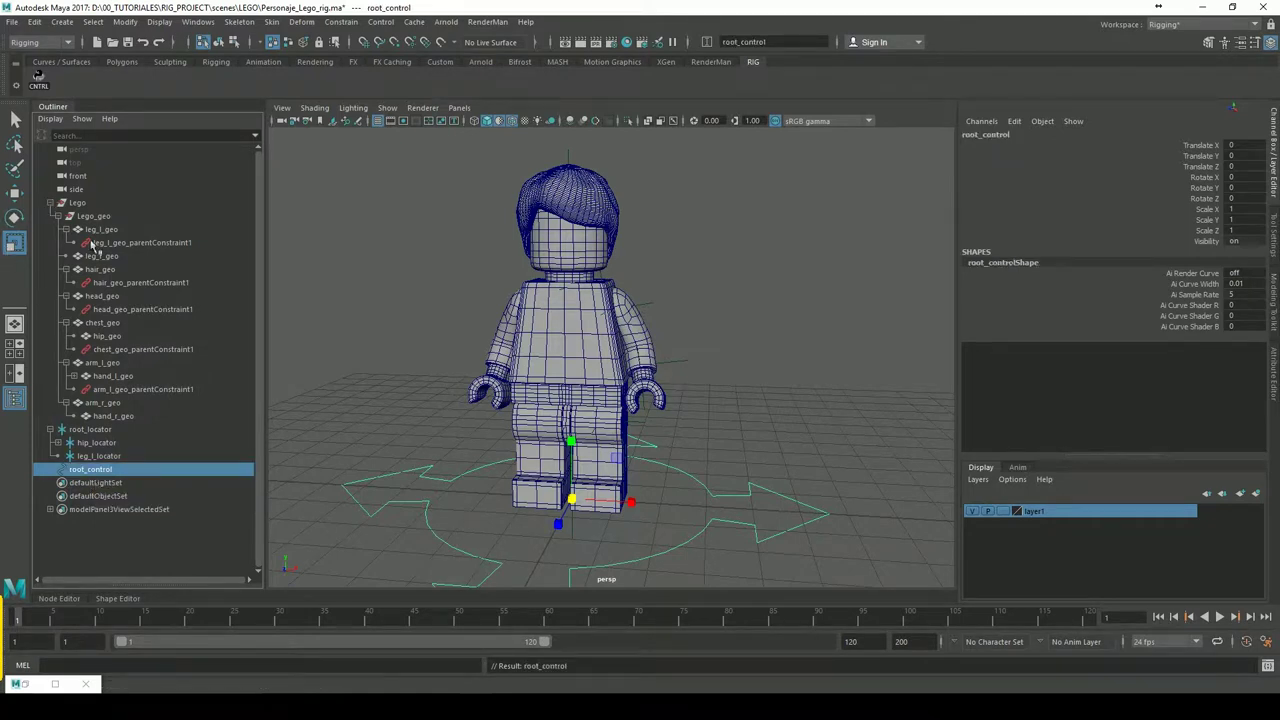
Delete root_control's construction history with Delete by Type > History and reopen mz_ctrlCreator
{"action": "left_click", "coordinate": [34, 21]}
{"action": "mouse_move", "coordinate": [72, 179]}
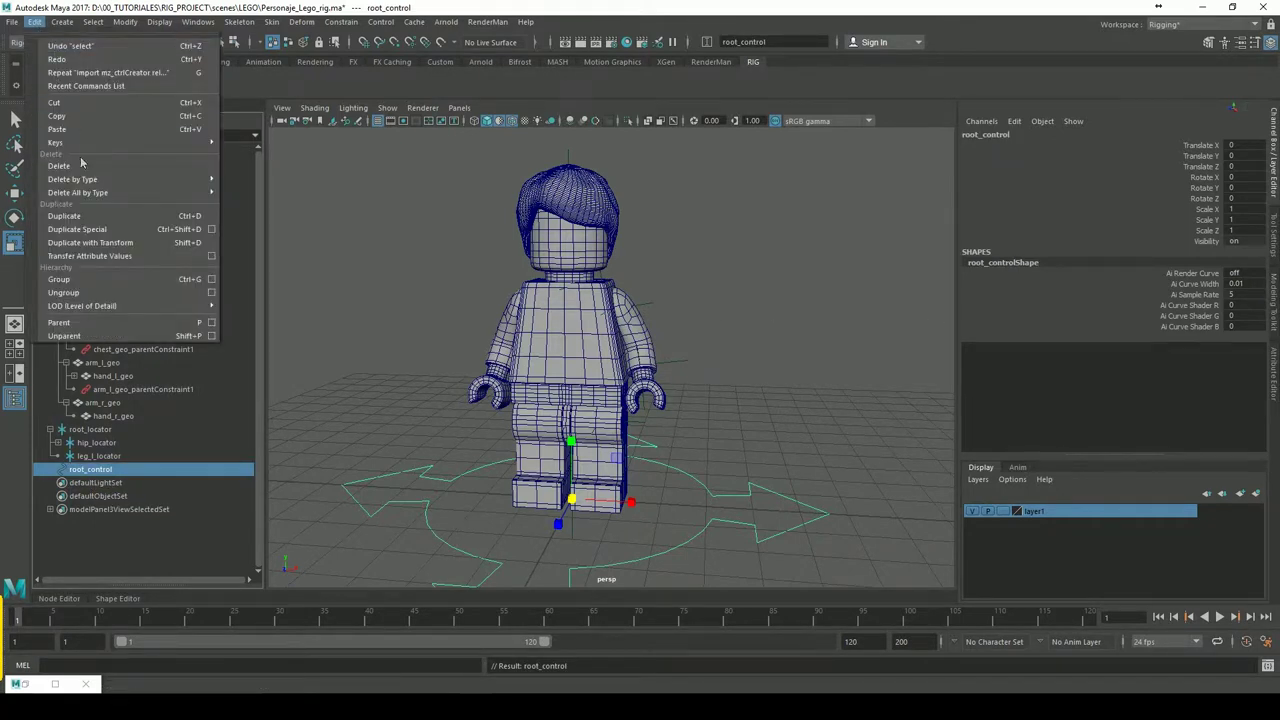
{"action": "left_click", "coordinate": [248, 190]}
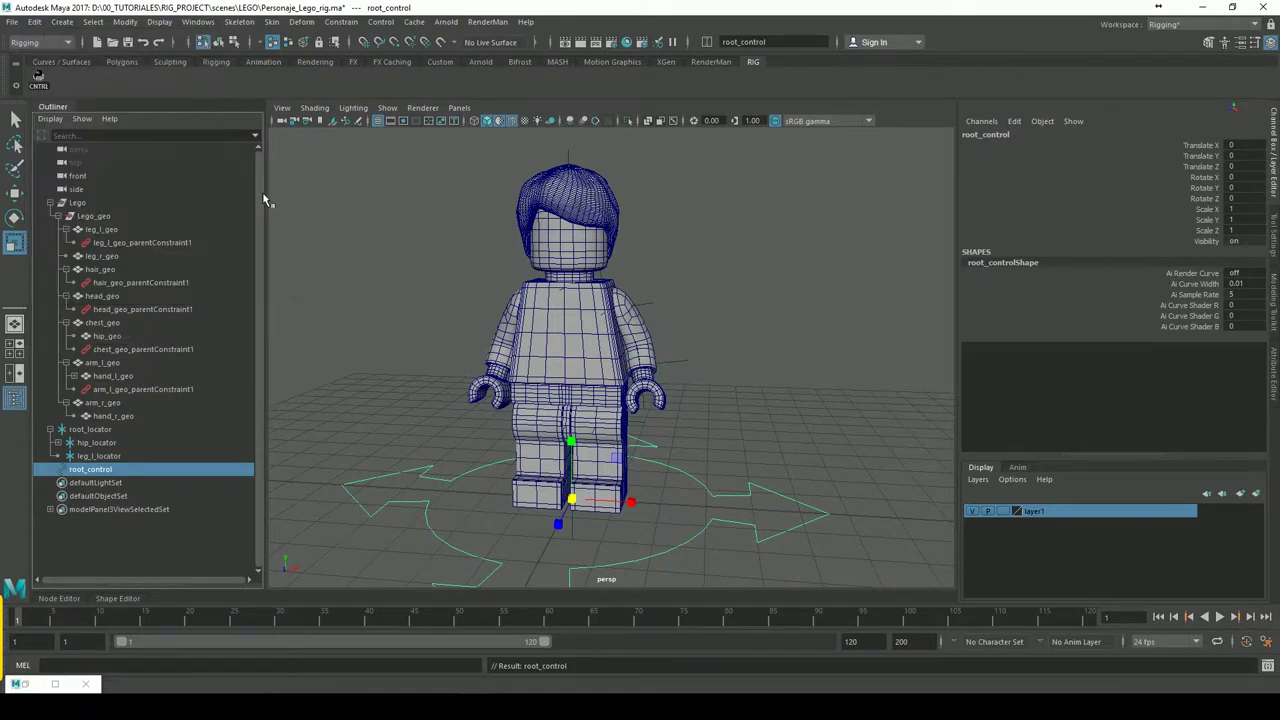
{"action": "left_click", "coordinate": [392, 263]}
{"action": "left_click", "coordinate": [385, 467]}
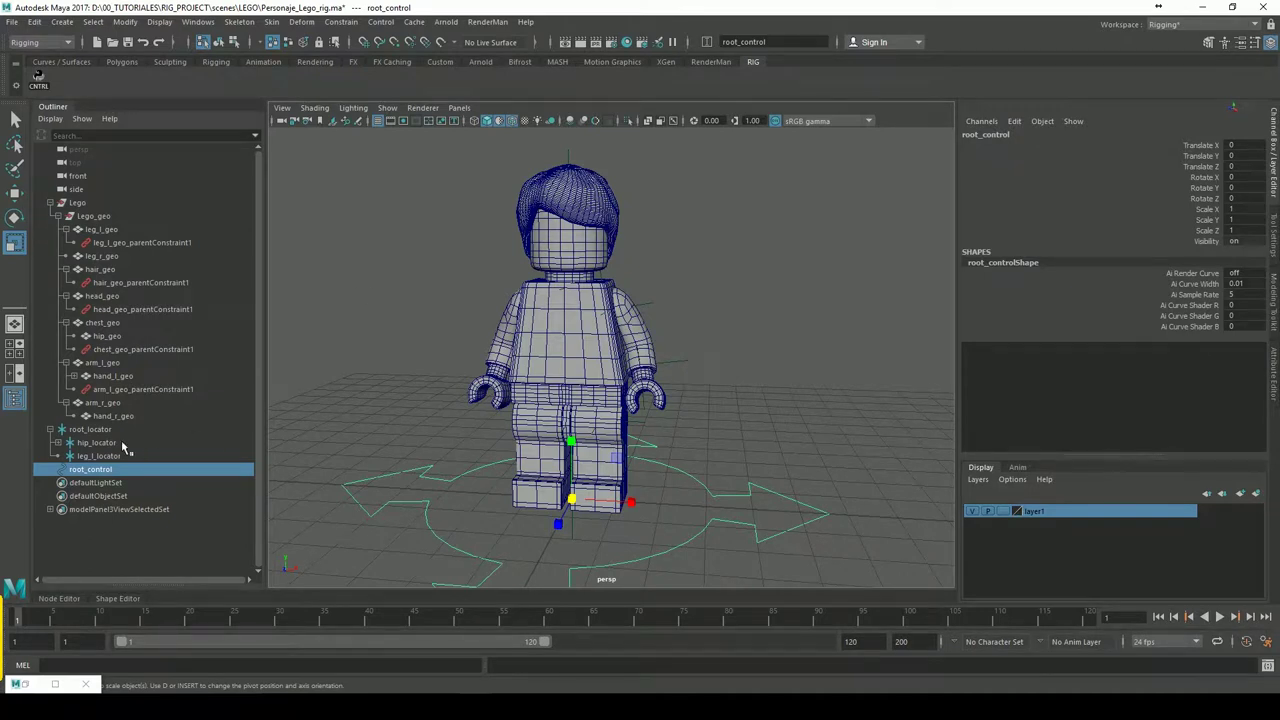
{"action": "left_click", "coordinate": [362, 383]}
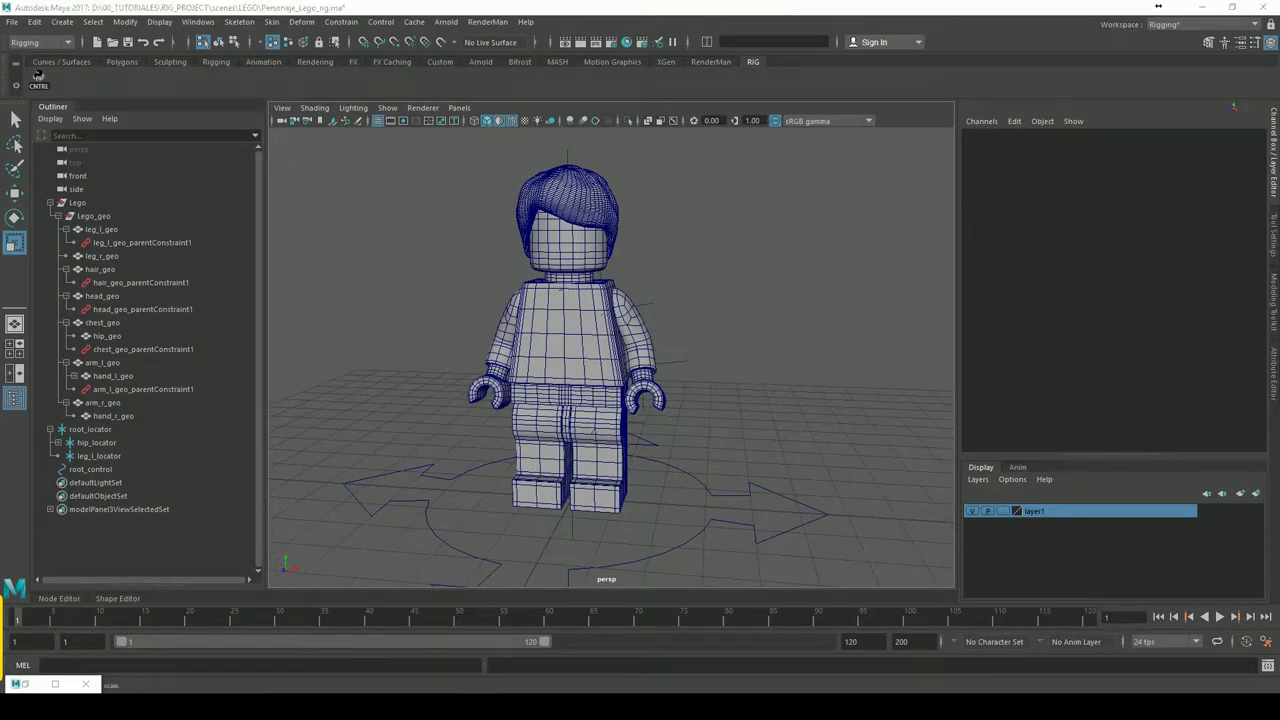
{"action": "left_click", "coordinate": [758, 250]}
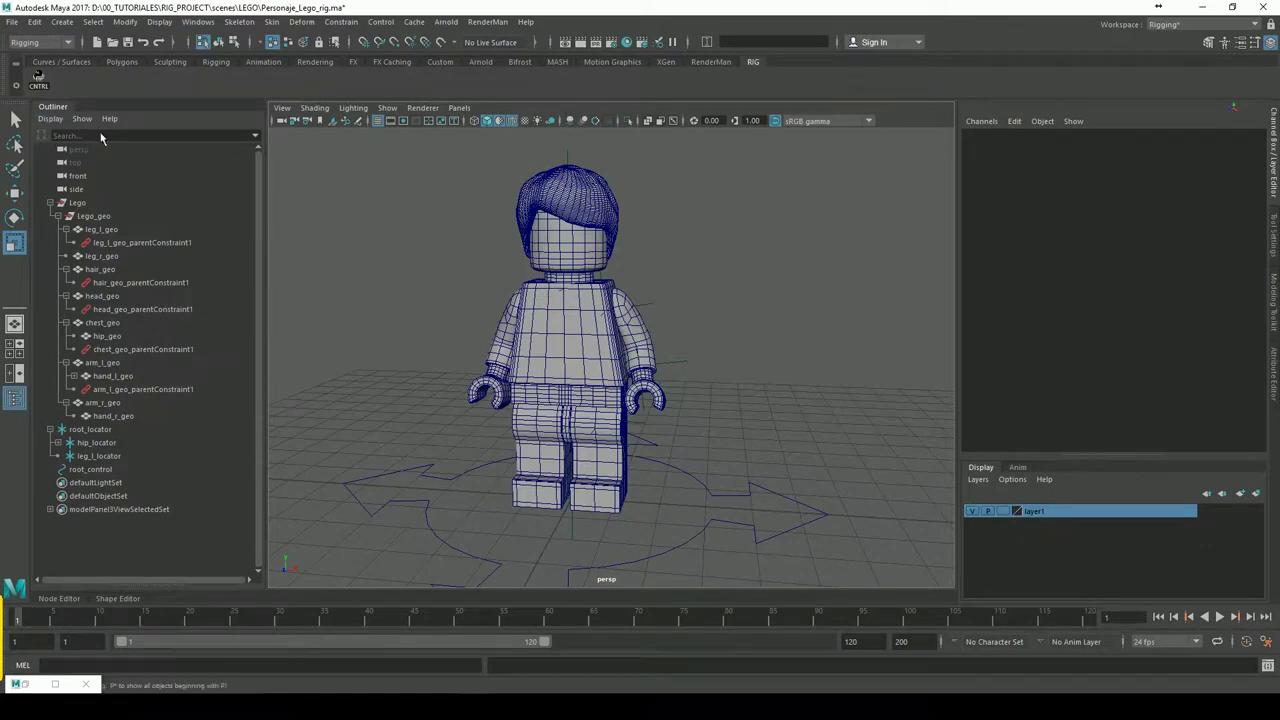
{"action": "left_click", "coordinate": [47, 84]}
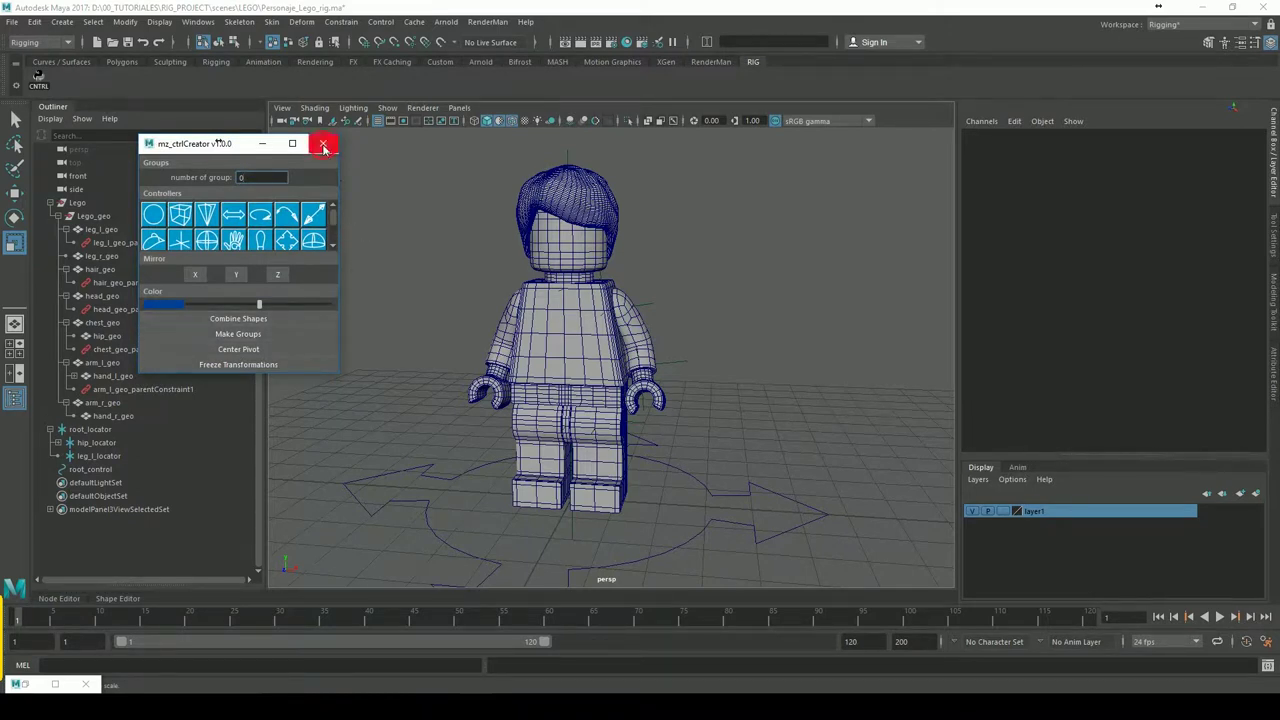
Reopen mz_ctrlCreator and create a plain circle controller, curve1, then close the tool
{"action": "left_click", "coordinate": [323, 143]}
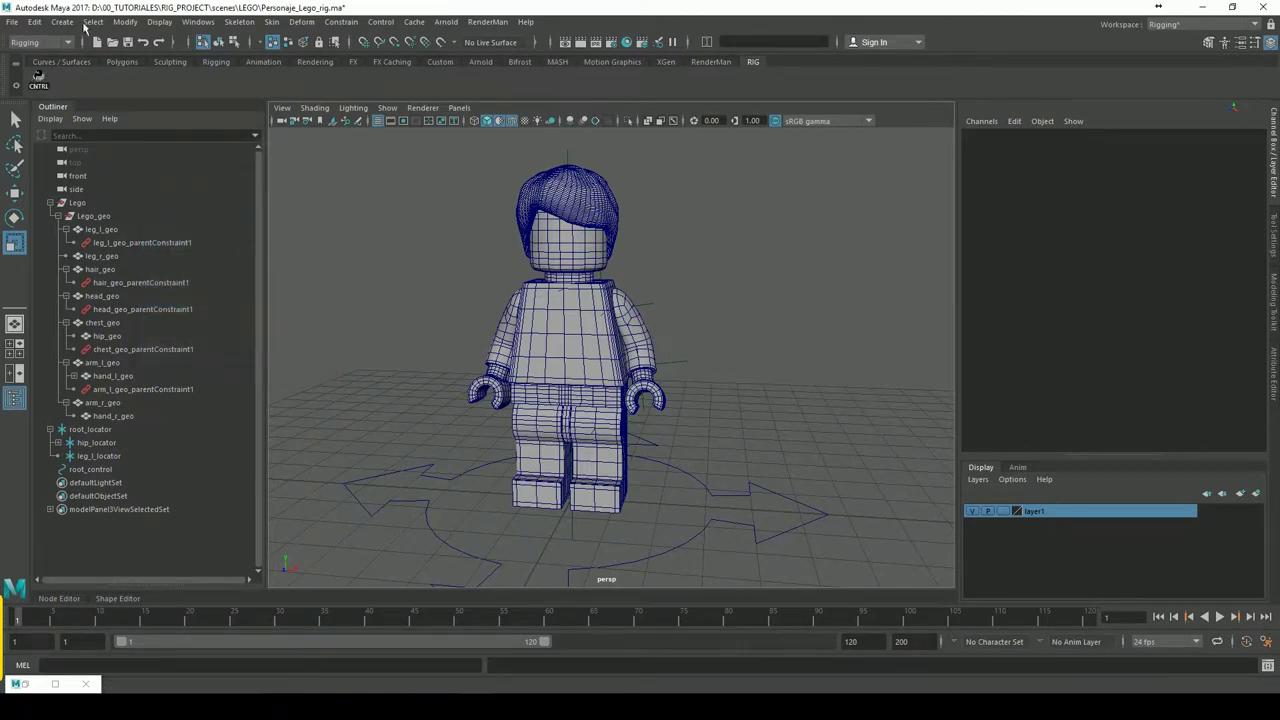
{"action": "left_click", "coordinate": [40, 84]}
{"action": "left_click", "coordinate": [155, 215]}
{"action": "left_click", "coordinate": [323, 143]}
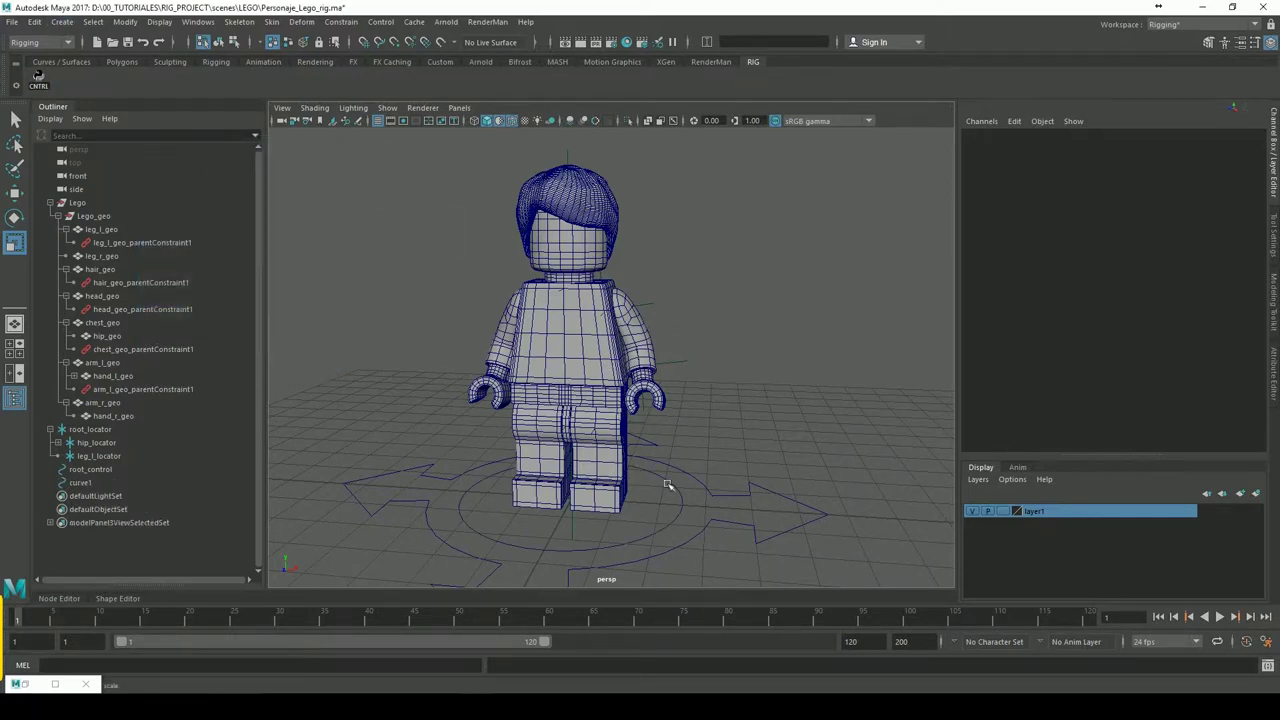
Select curve1 and tumble the perspective view to a three-quarter angle on the figure
{"action": "left_click", "coordinate": [694, 514]}
{"action": "left_click_drag", "start_coordinate": [750, 428], "coordinate": [754, 358], "text": "alt"}
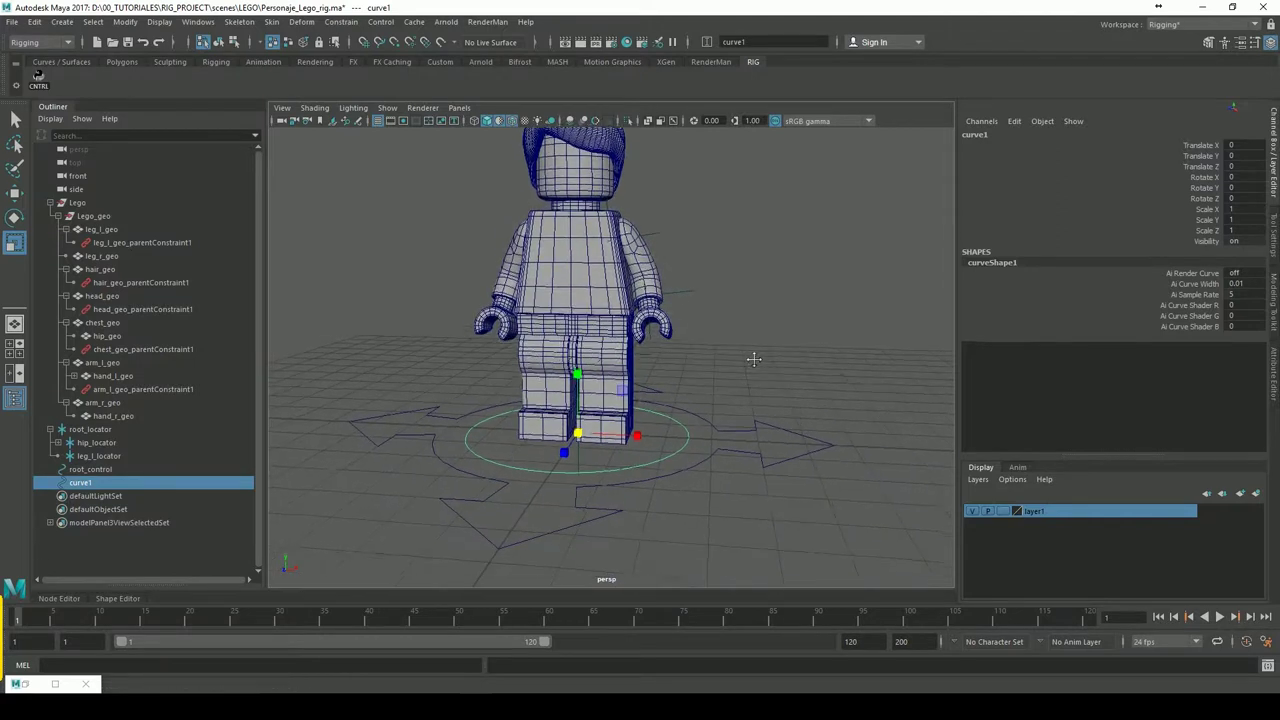
{"action": "right_click_drag", "start_coordinate": [754, 358], "coordinate": [806, 349], "text": "alt"}
{"action": "mouse_move", "coordinate": [777, 349]}
{"action": "left_mouse_down", "text": "alt"}
{"action": "mouse_move", "coordinate": [766, 346]}
{"action": "mouse_move", "coordinate": [856, 318]}
{"action": "left_mouse_up", "text": "alt"}
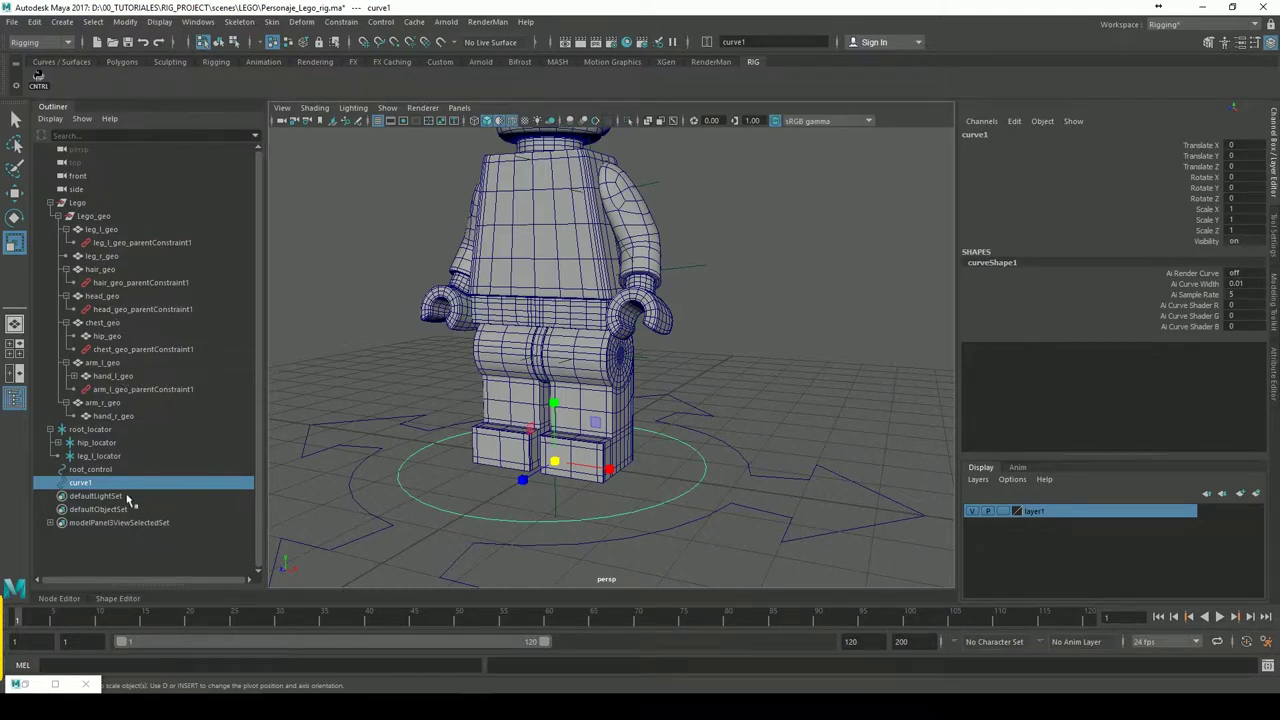
Parent curve1 under hip_locator with P and inspect hip_locator's children
{"action": "left_click", "coordinate": [92, 443], "text": "ctrl"}
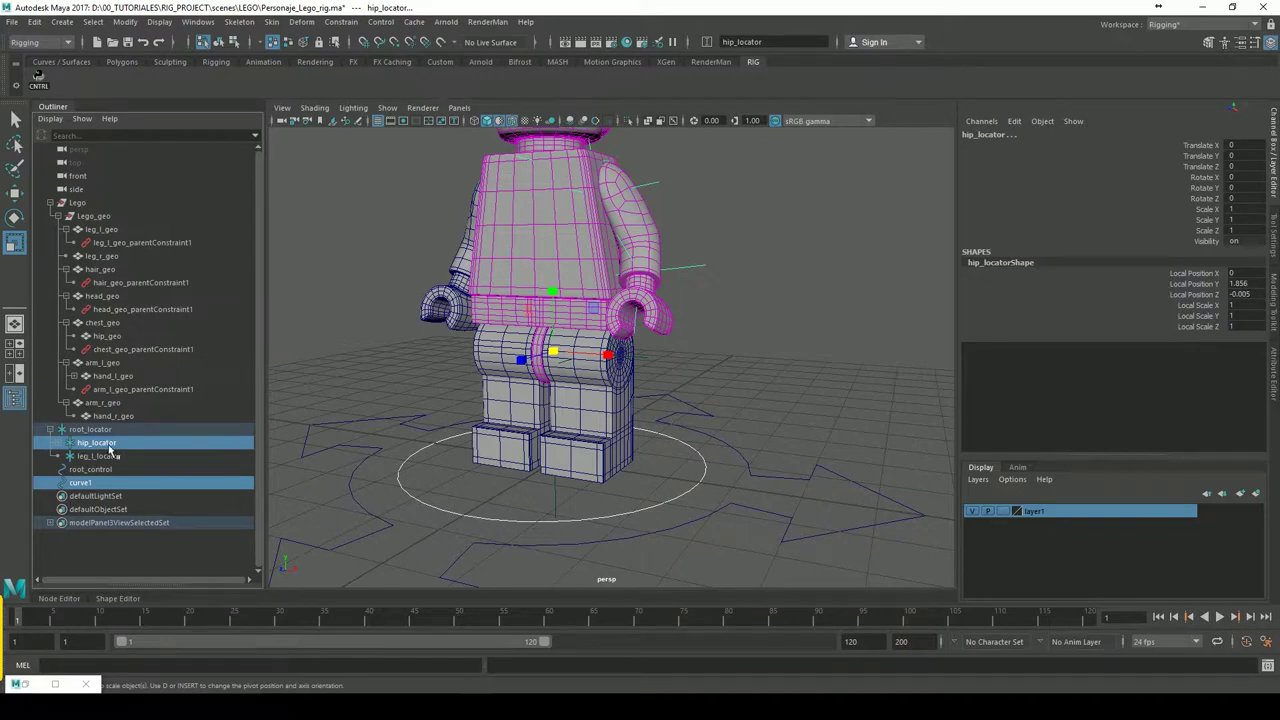
{"action": "key", "text": "p"}
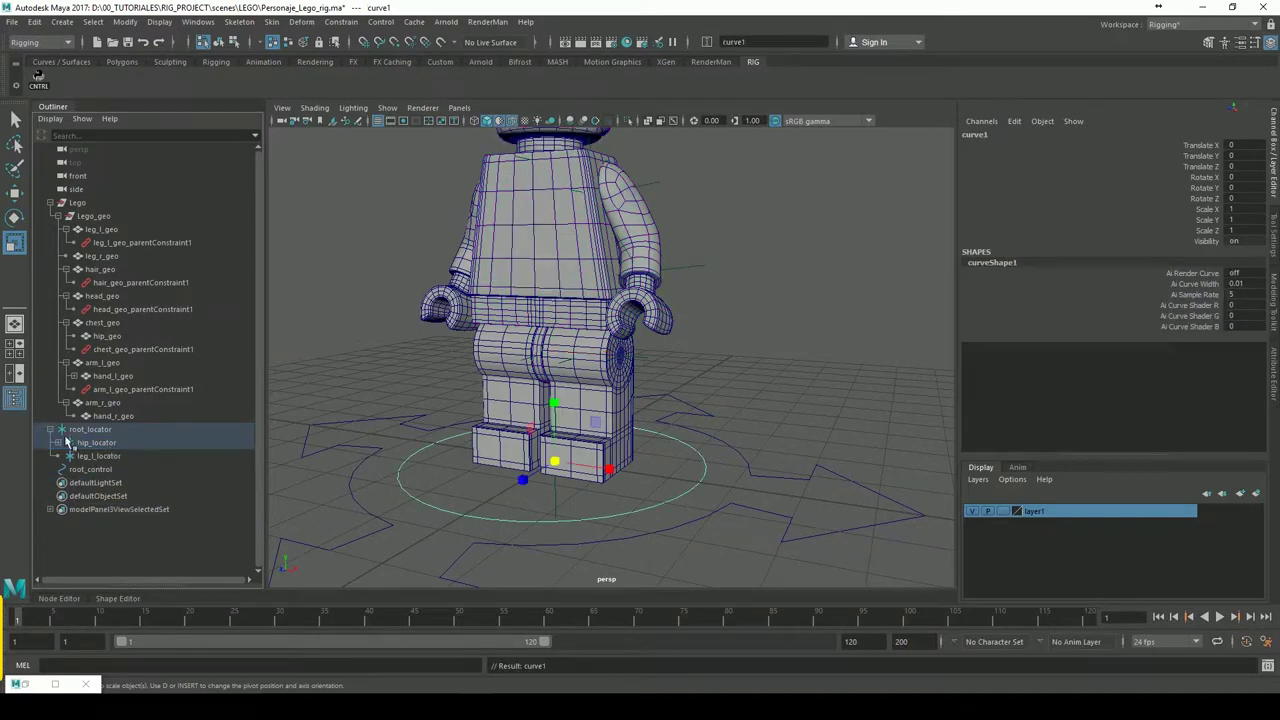
{"action": "left_click", "coordinate": [64, 443]}
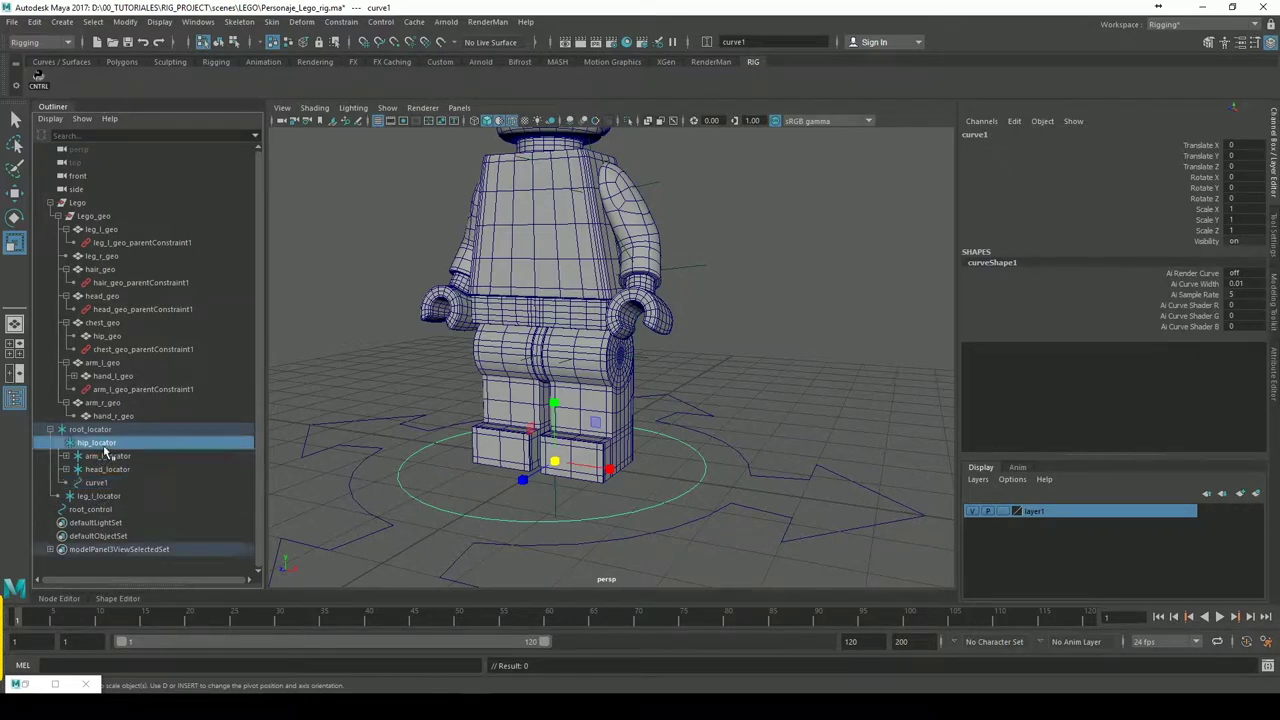
{"action": "left_click", "coordinate": [104, 445]}
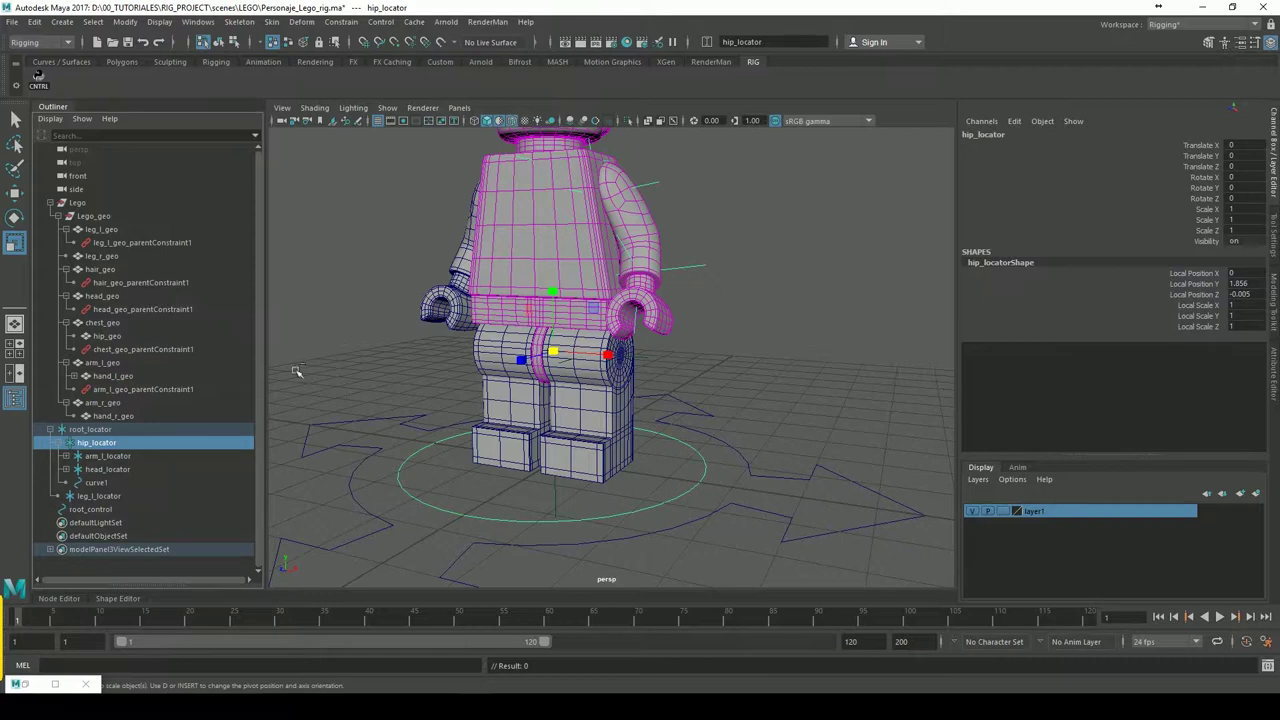
{"action": "mouse_move", "coordinate": [520, 420]}
{"action": "left_mouse_down", "text": "alt"}
{"action": "mouse_move", "coordinate": [550, 424]}
{"action": "mouse_move", "coordinate": [520, 431]}
{"action": "left_mouse_up", "text": "alt"}
Drag curve1 to a new place in the Outliner hierarchy
{"action": "left_click", "coordinate": [109, 456]}
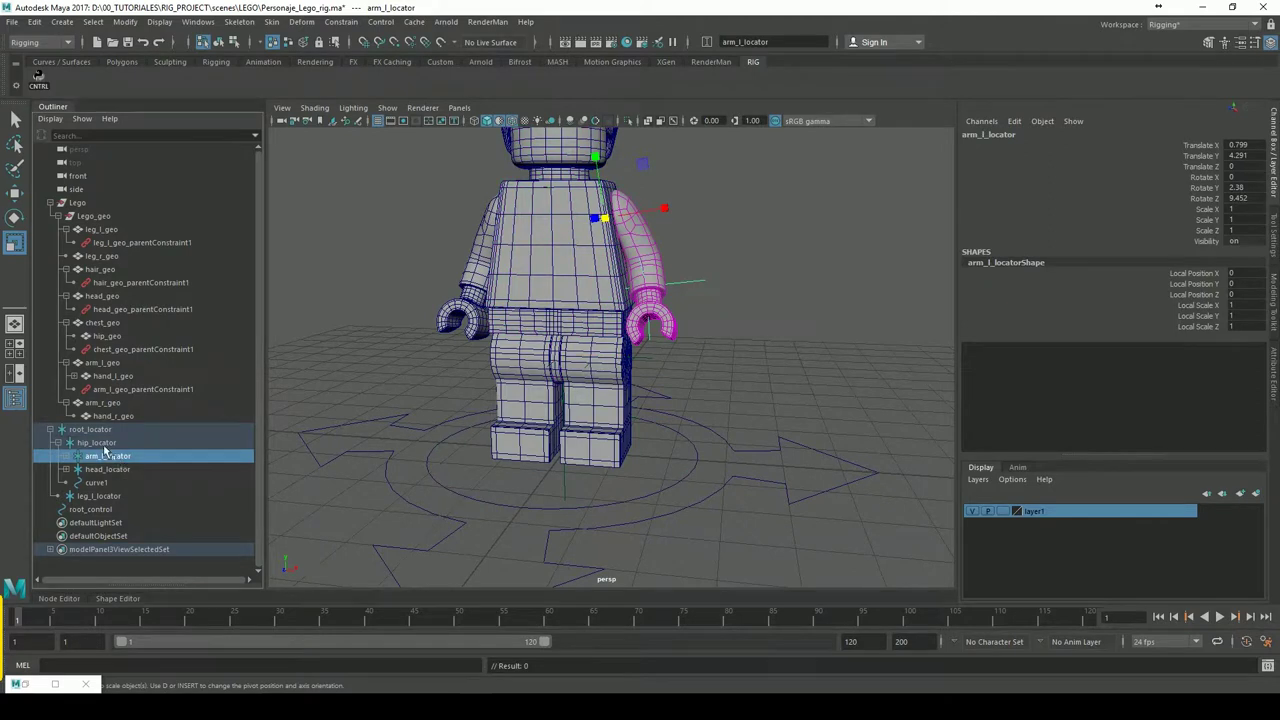
{"action": "left_click", "coordinate": [104, 443]}
{"action": "left_click_drag", "start_coordinate": [820, 338], "coordinate": [763, 357], "text": "alt"}
{"action": "left_click", "coordinate": [96, 484]}
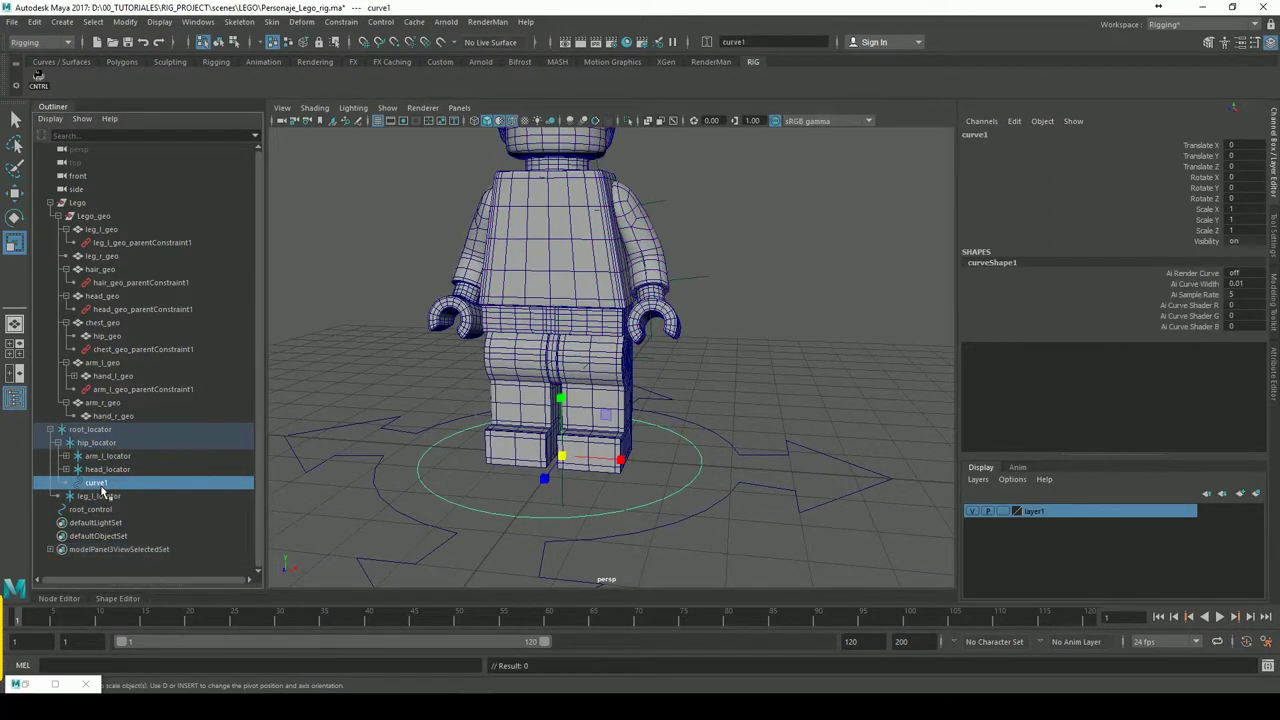
{"action": "middle_click_drag", "start_coordinate": [98, 486], "coordinate": [104, 493]}
Unparent hip_locator, arm_l_locator and head_locator to the top level with Shift+P
{"action": "left_click", "coordinate": [92, 445]}
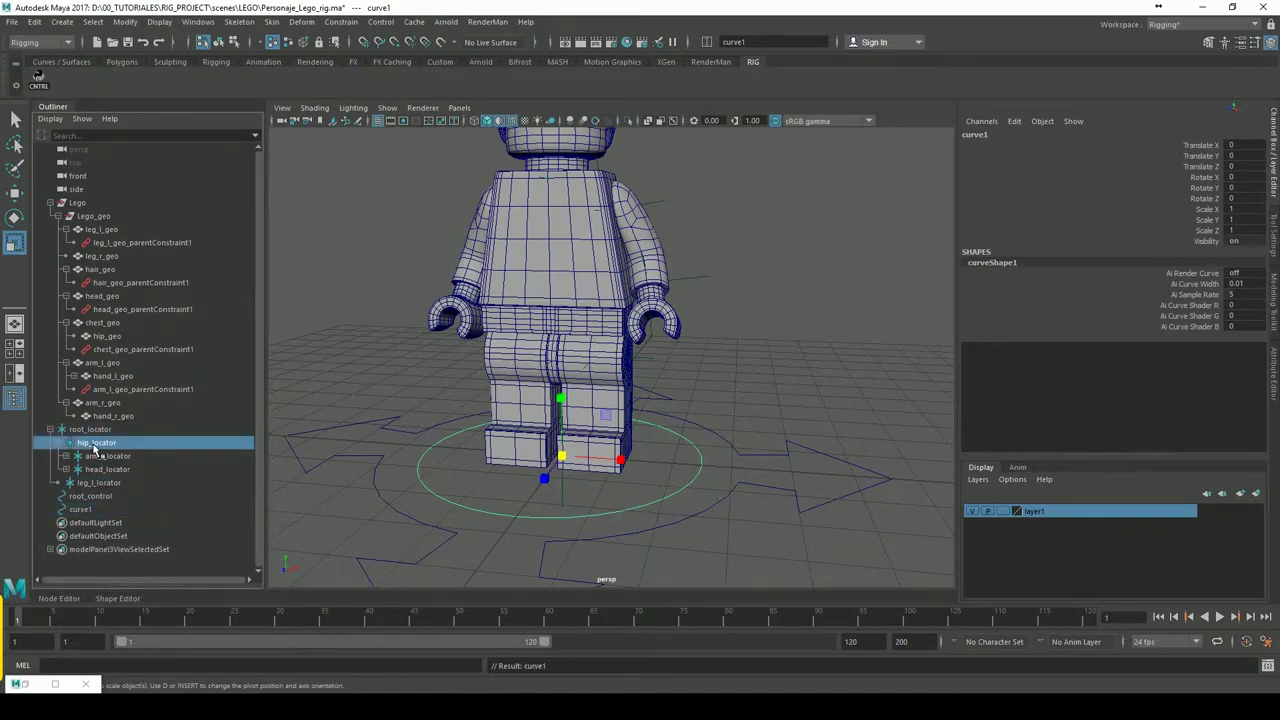
{"action": "key", "text": "shift+p"}
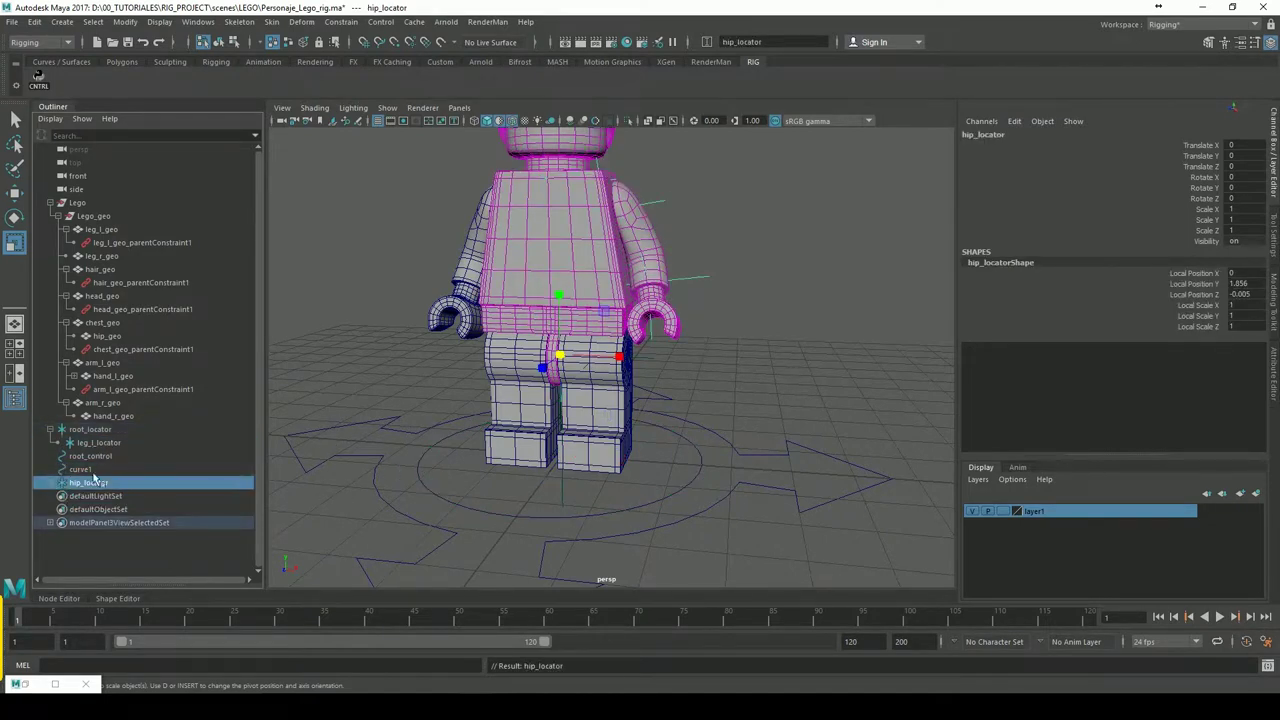
{"action": "left_click", "coordinate": [57, 483]}
{"action": "left_click", "coordinate": [98, 496]}
{"action": "left_click", "coordinate": [95, 510], "text": "ctrl"}
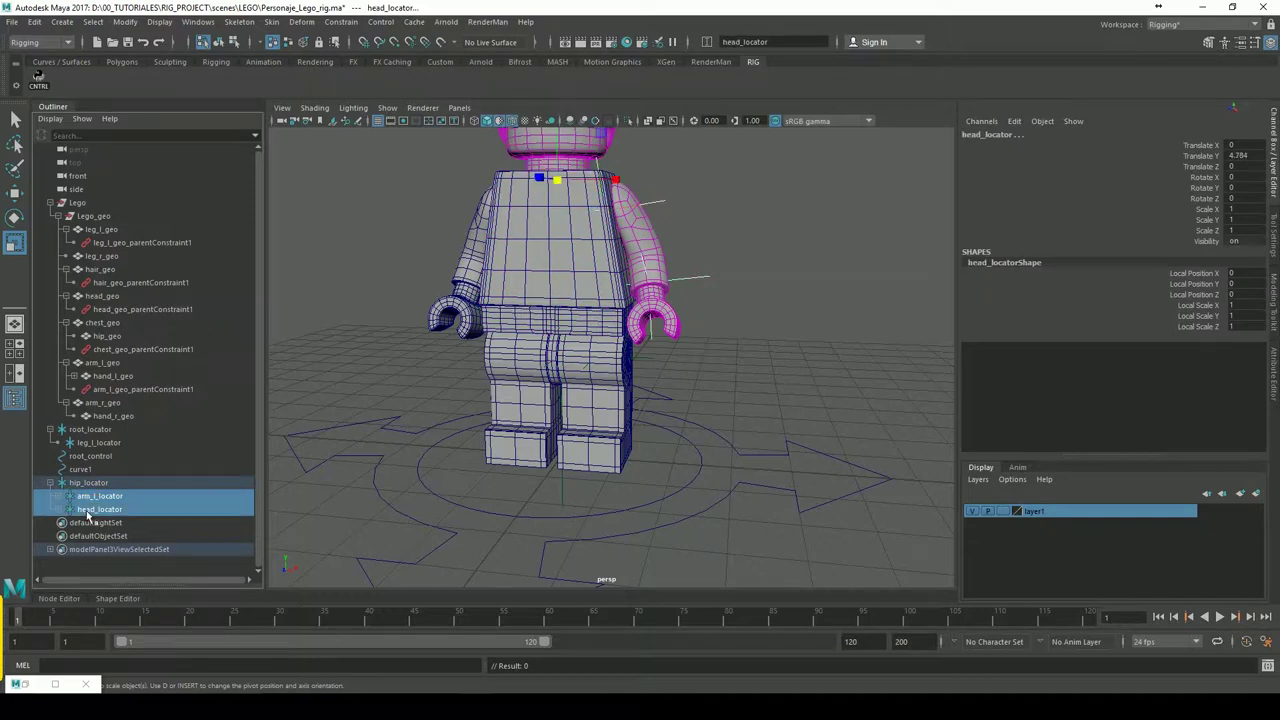
{"action": "key", "text": "shift+p"}
Check the new hierarchy by selecting hip_locator, leg_l_locator and root_locator
{"action": "left_click", "coordinate": [90, 483]}
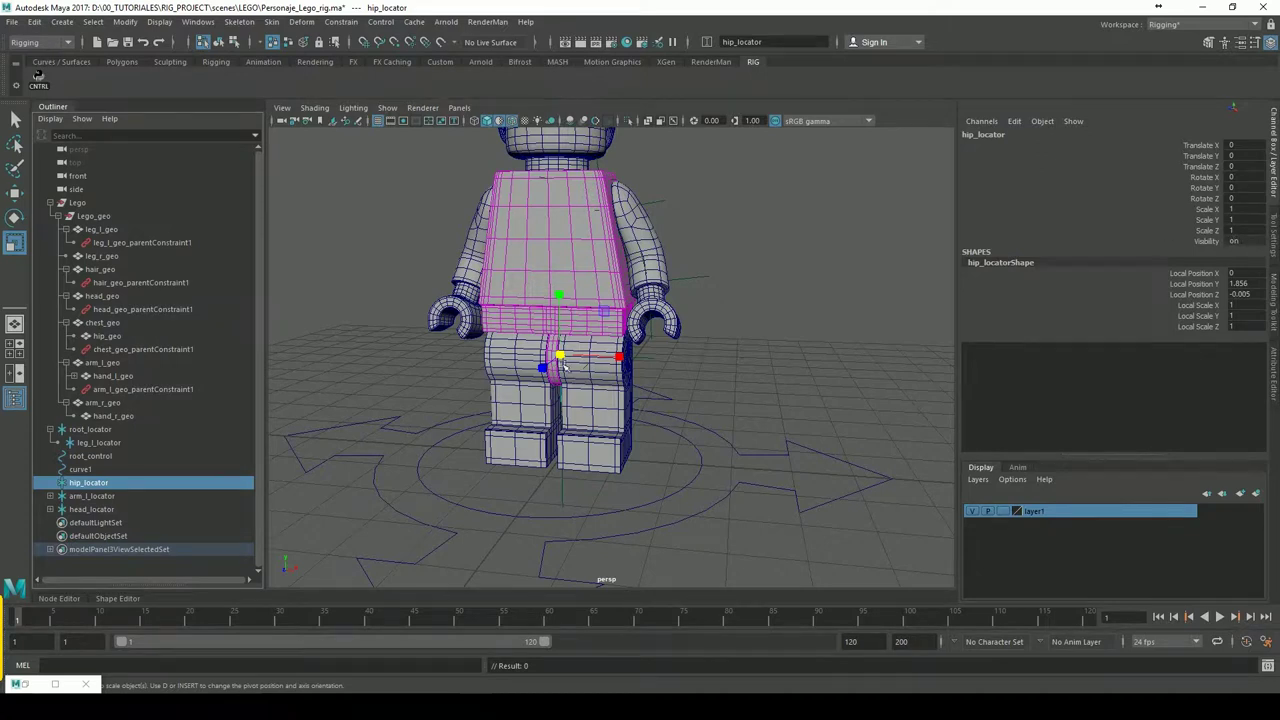
{"action": "left_click_drag", "start_coordinate": [717, 390], "coordinate": [712, 378], "text": "alt"}
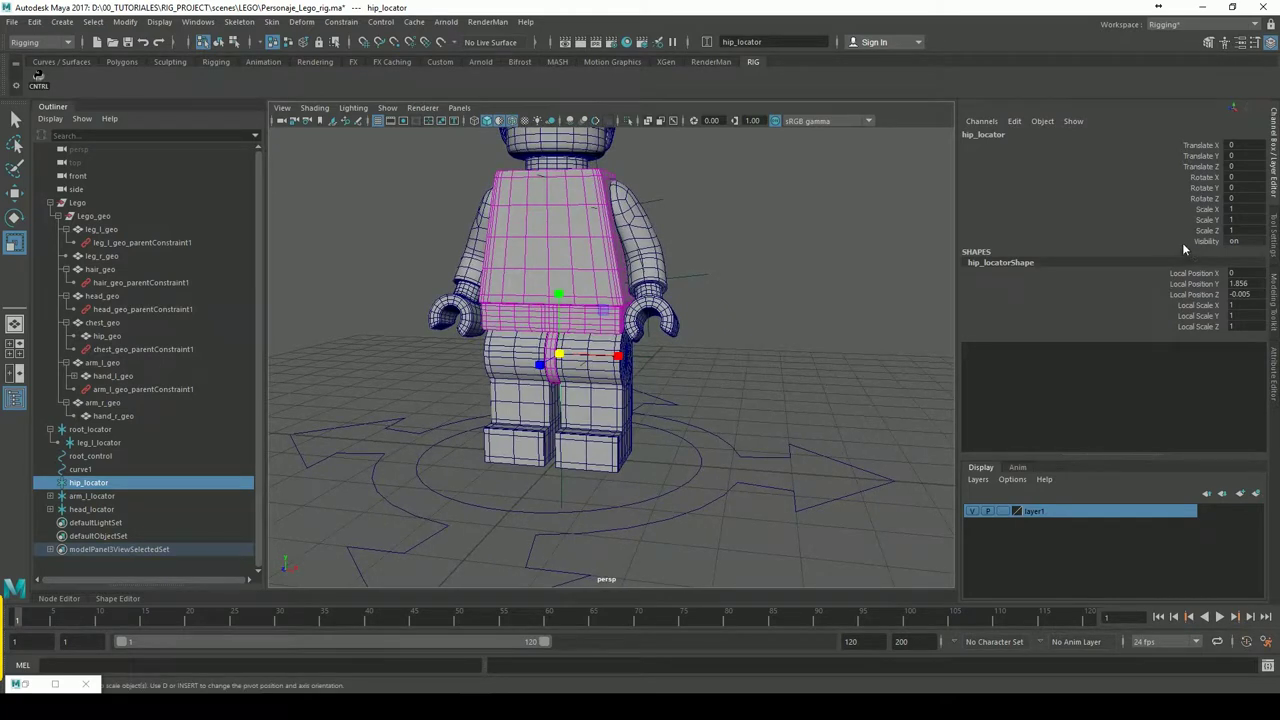
{"action": "left_click", "coordinate": [99, 443]}
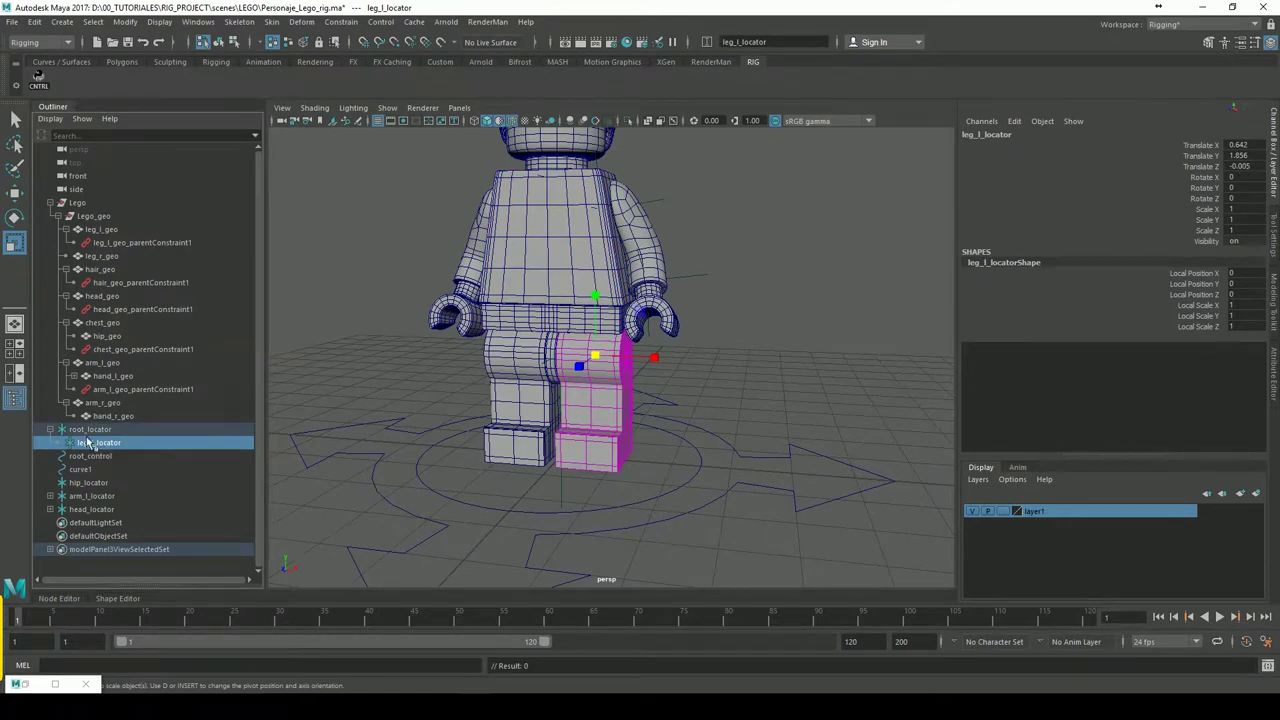
{"action": "left_click", "coordinate": [90, 430]}
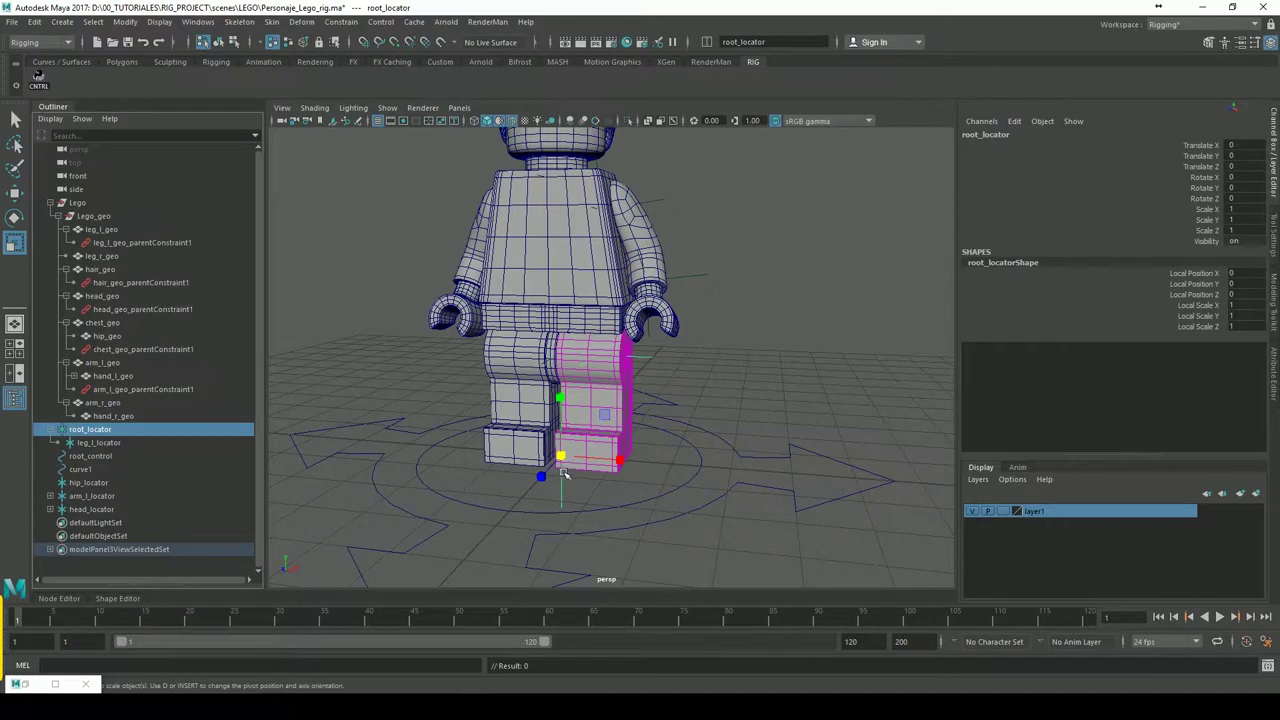
{"action": "left_click", "coordinate": [98, 485]}
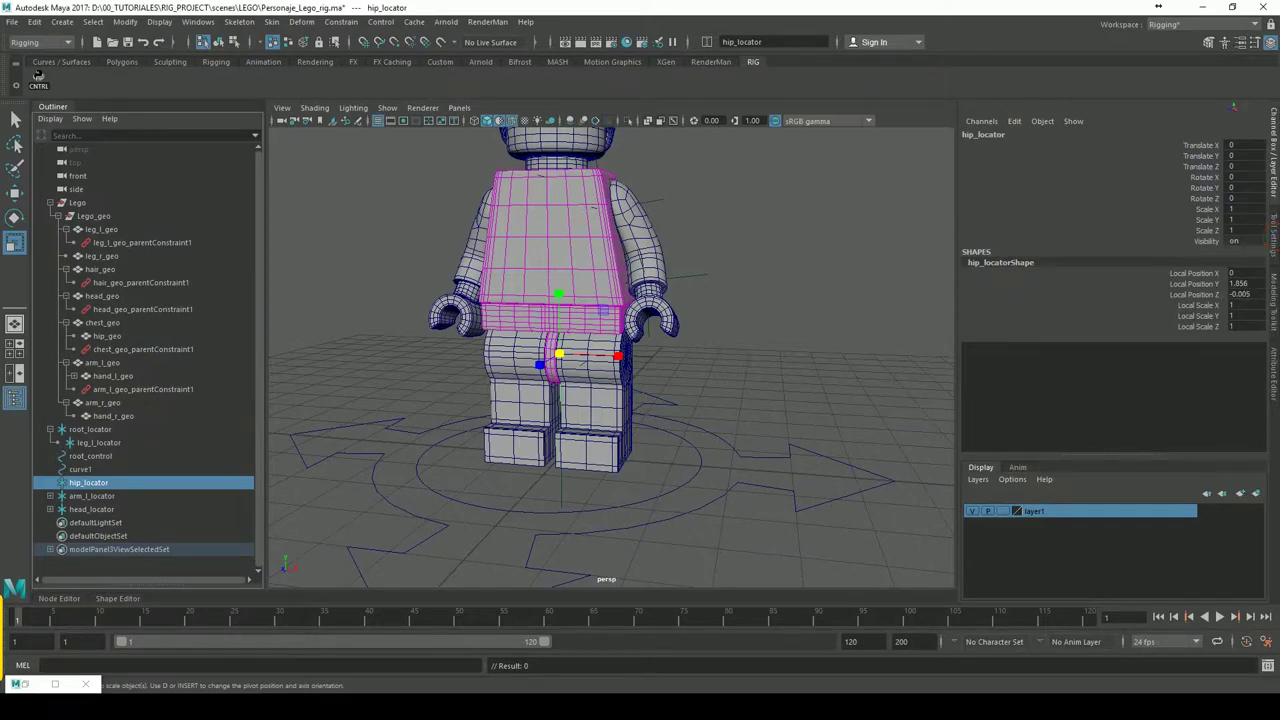
Inspect hip_locator's transform and Pivots values in the Attribute Editor
{"action": "left_click", "coordinate": [1272, 241]}
{"action": "left_click", "coordinate": [1275, 295]}
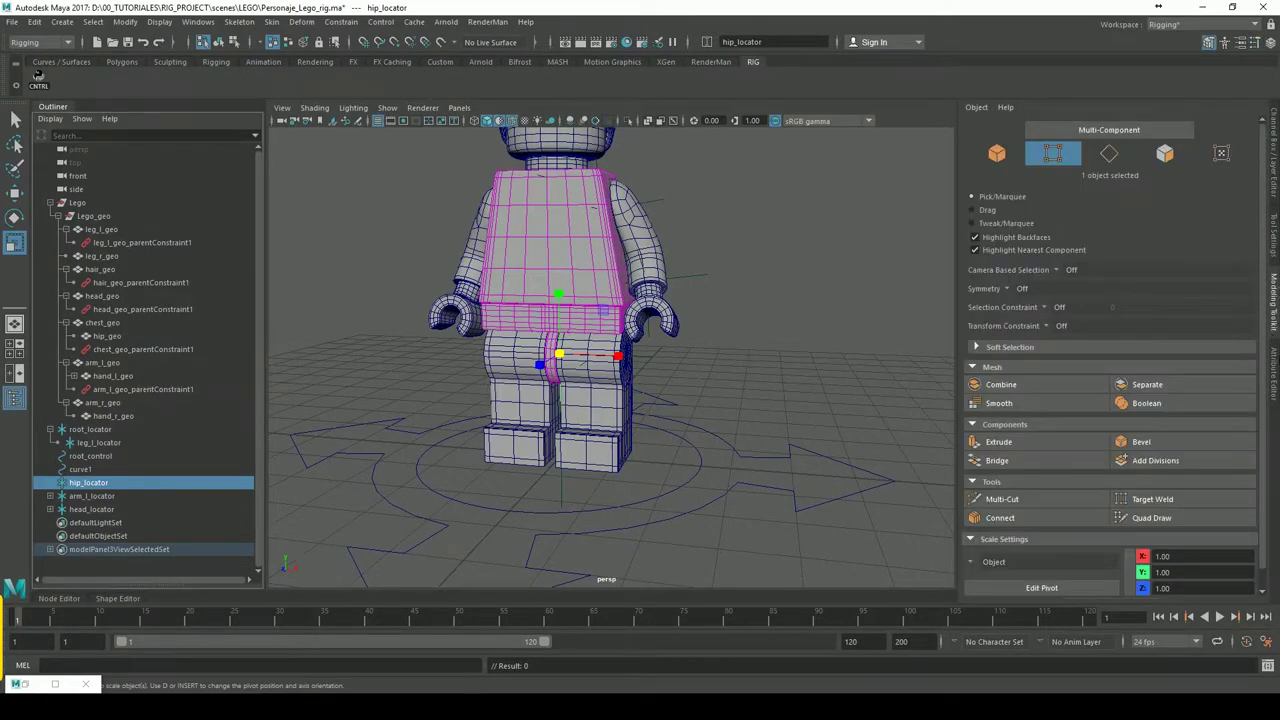
{"action": "left_click", "coordinate": [1276, 362]}
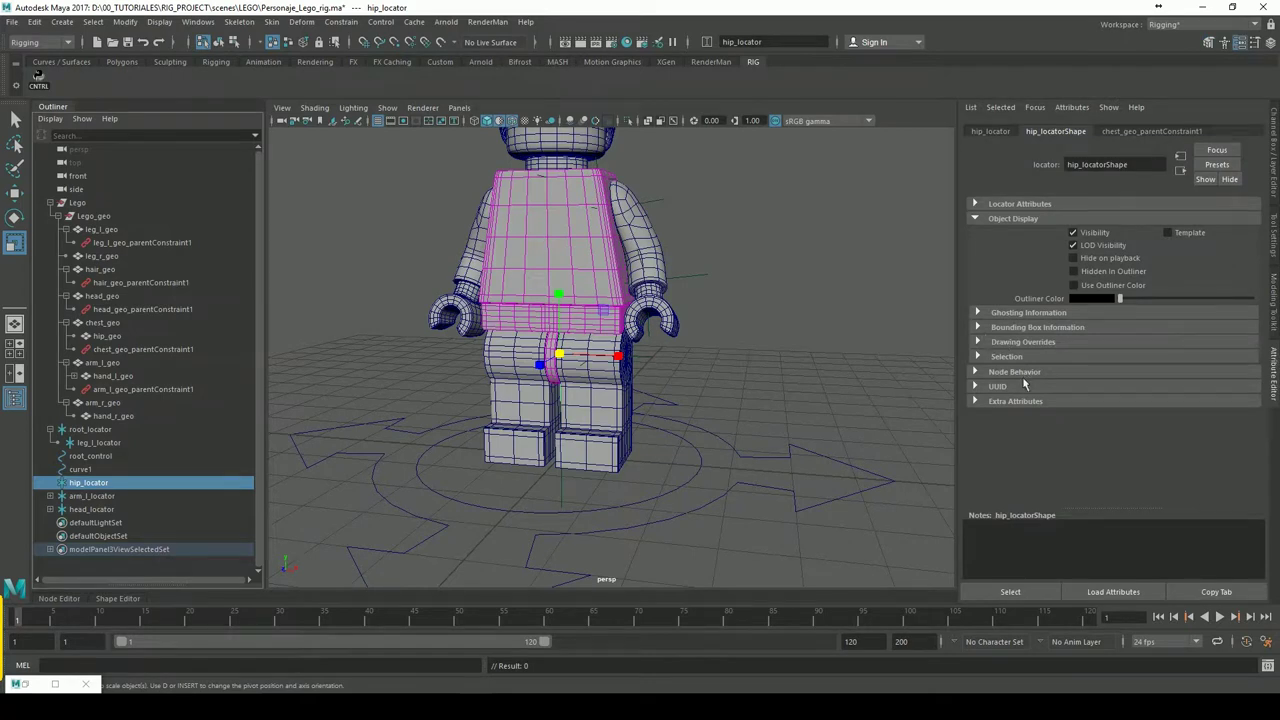
{"action": "left_click", "coordinate": [1009, 205]}
{"action": "left_click", "coordinate": [991, 132]}
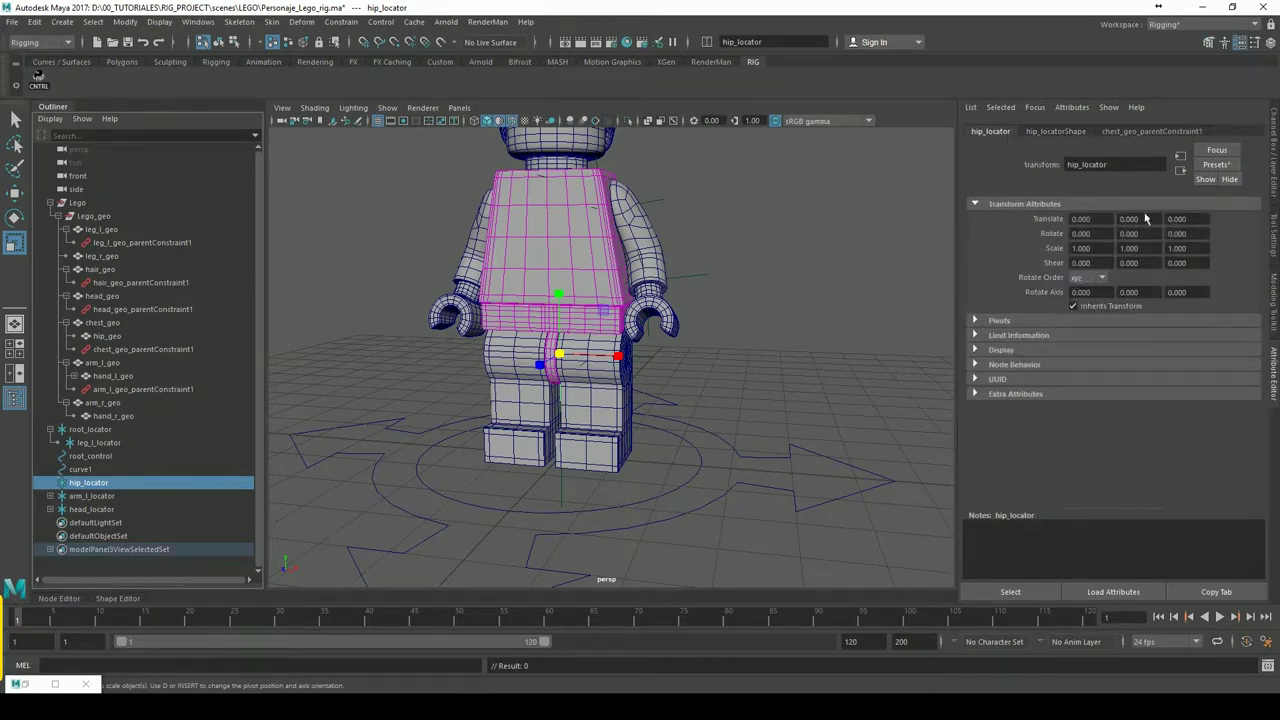
{"action": "left_click", "coordinate": [997, 322]}
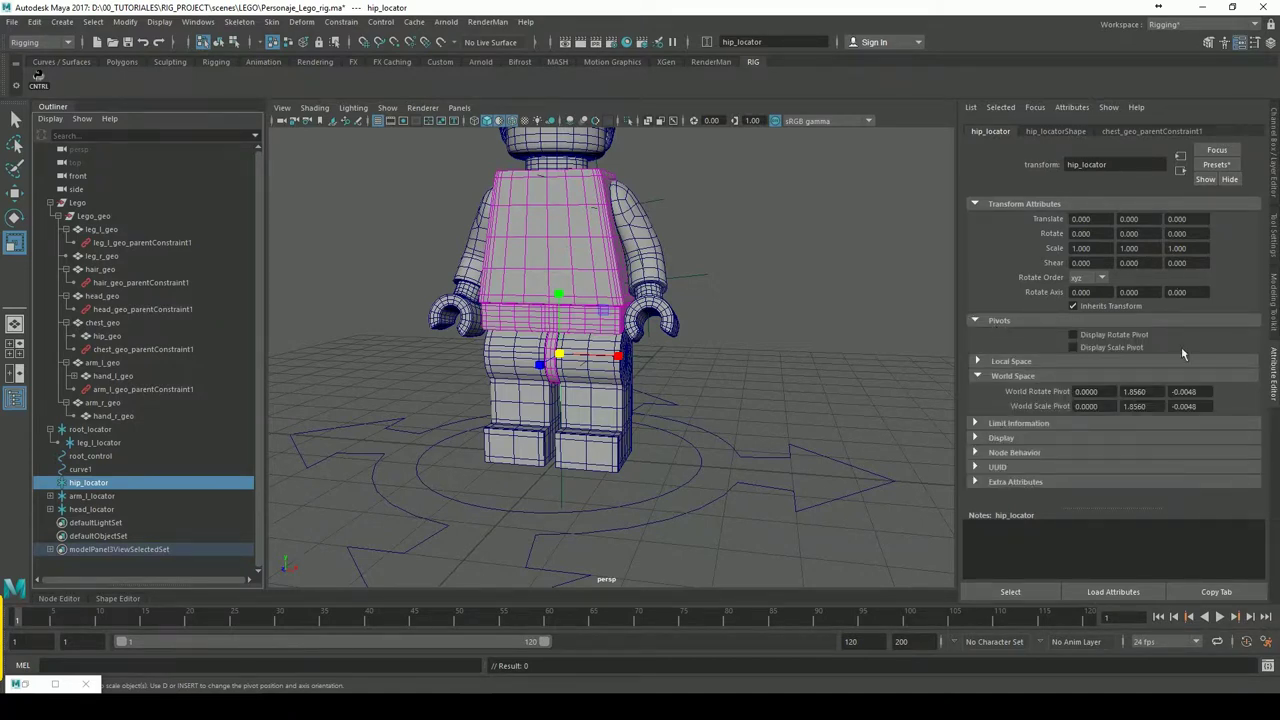
{"action": "left_click_drag", "start_coordinate": [1157, 397], "coordinate": [1118, 408]}
Delete hip_locator along with its chest_geo_parentConstraint1
{"action": "left_click", "coordinate": [316, 367]}
{"action": "left_click", "coordinate": [90, 483]}
{"action": "key", "text": "Delete"}
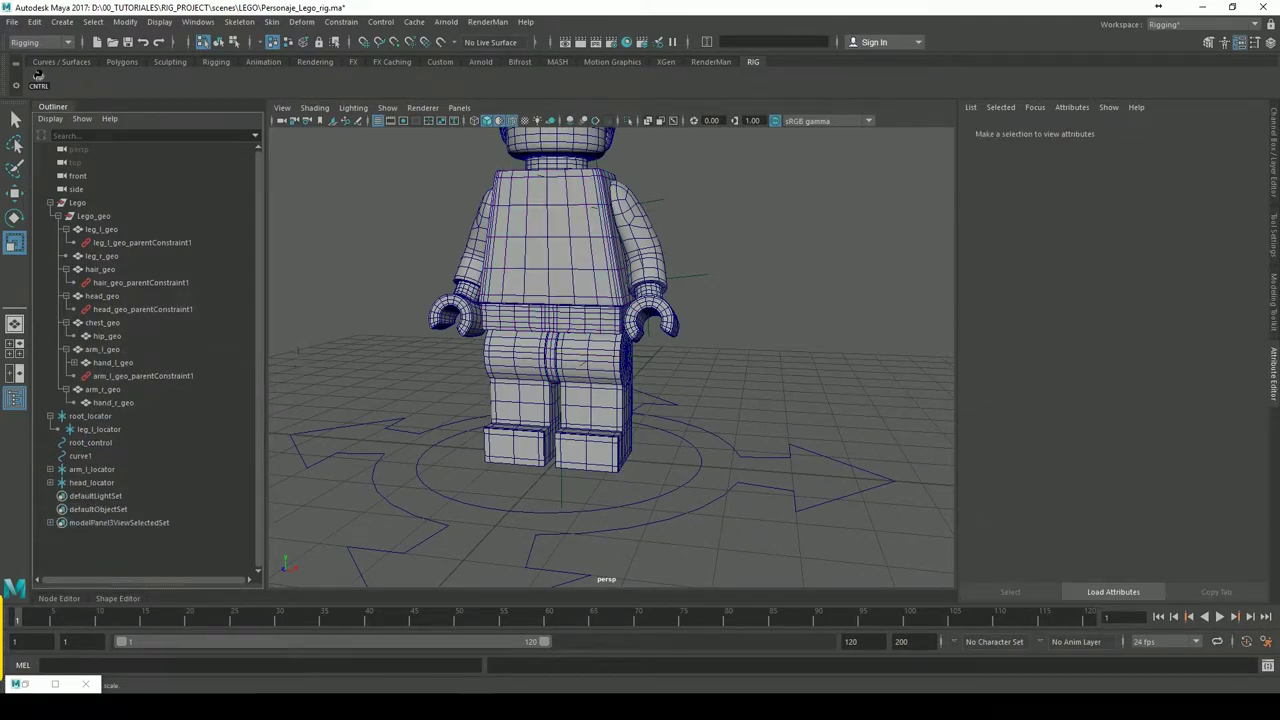
Create a new locator and switch to a side view of the figure
{"action": "left_click", "coordinate": [62, 21]}
{"action": "left_click", "coordinate": [105, 212]}
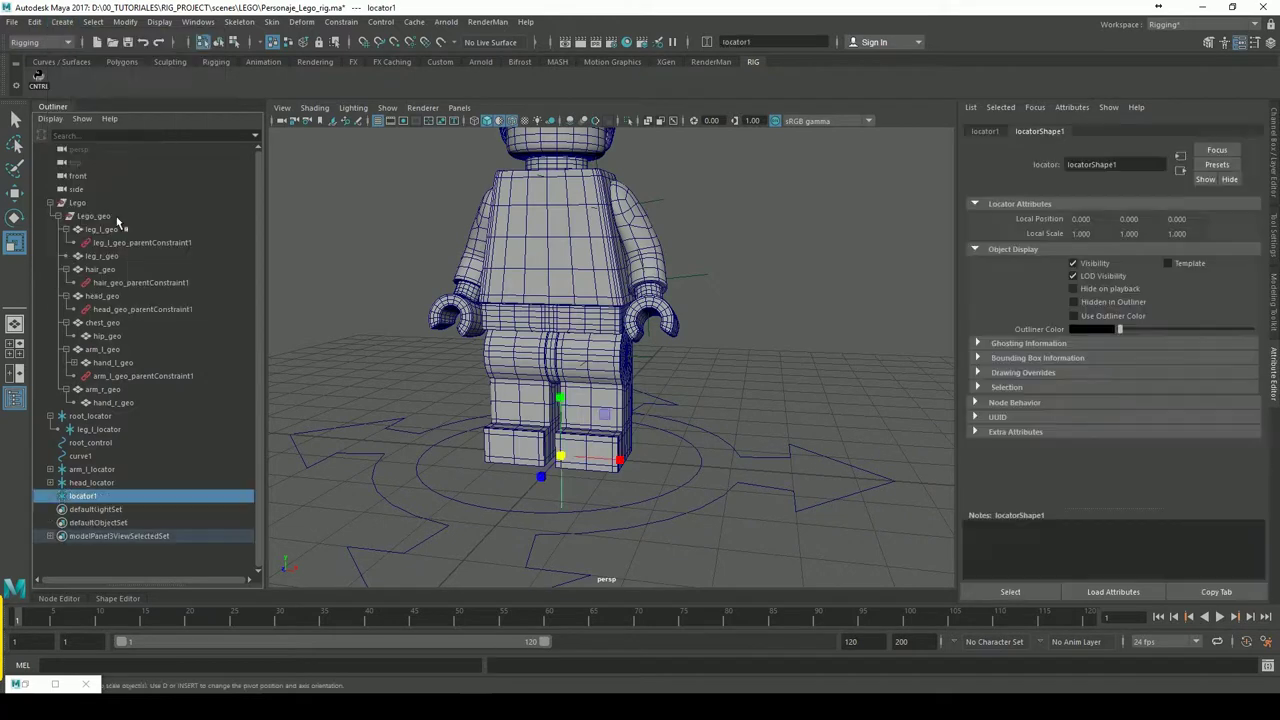
{"action": "mouse_move", "coordinate": [679, 401]}
{"action": "left_mouse_down", "text": "alt"}
{"action": "mouse_move", "coordinate": [655, 396]}
{"action": "mouse_move", "coordinate": [714, 392]}
{"action": "left_mouse_up", "text": "alt"}
{"action": "key", "text": "space"}
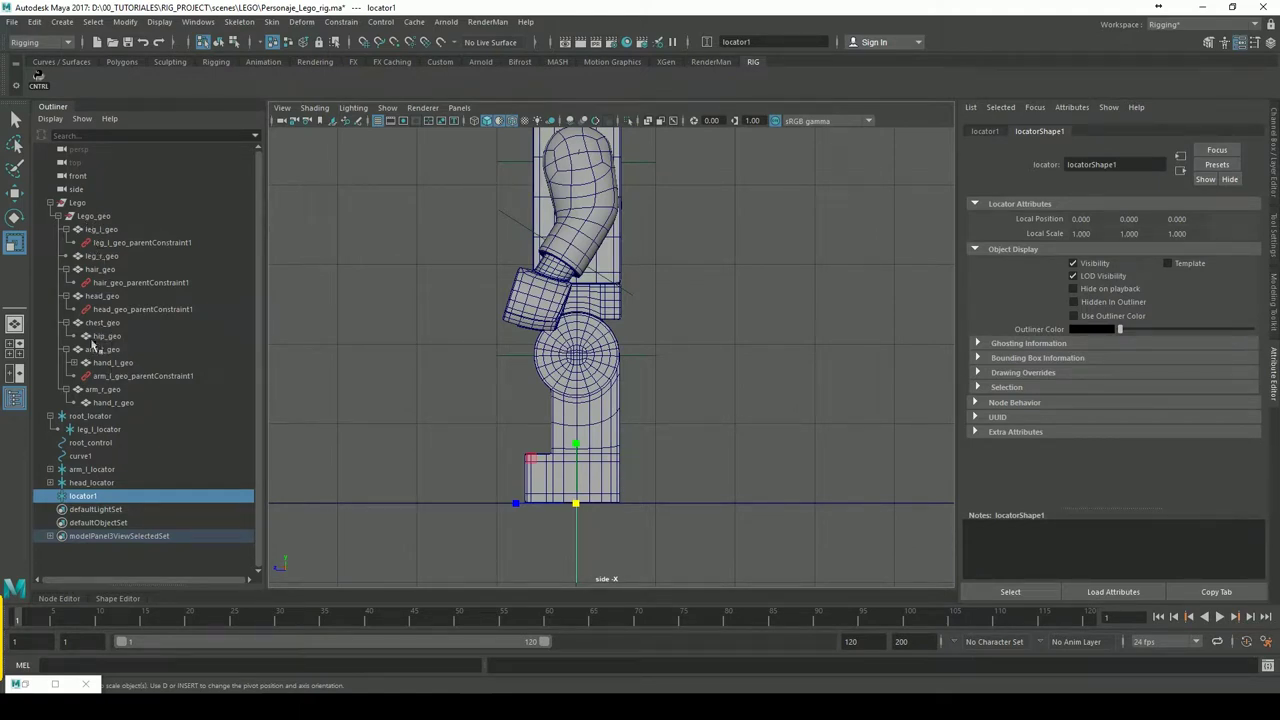
Snap-move the locator to the centre of the hip ball joint
{"action": "scroll", "coordinate": [671, 371], "scroll_direction": "up", "scroll_amount": 2}
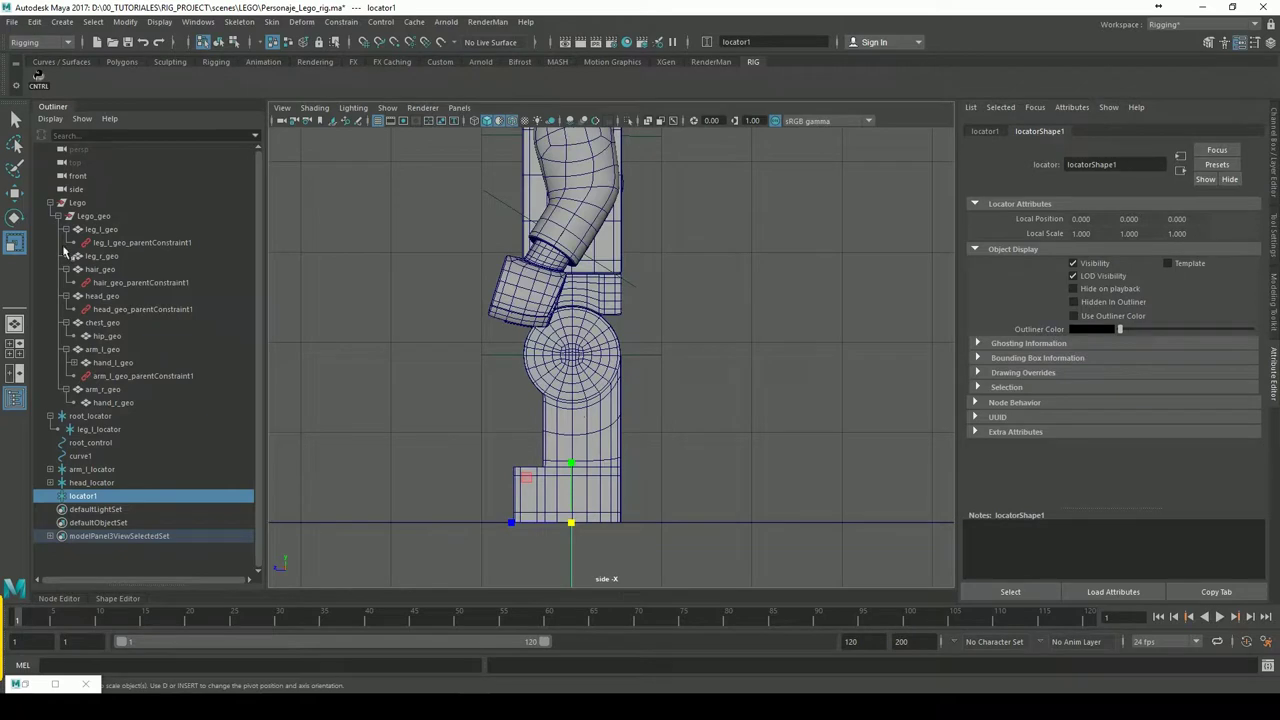
{"action": "left_click", "coordinate": [14, 192]}
{"action": "scroll", "coordinate": [560, 220], "scroll_direction": "up", "scroll_amount": 5}
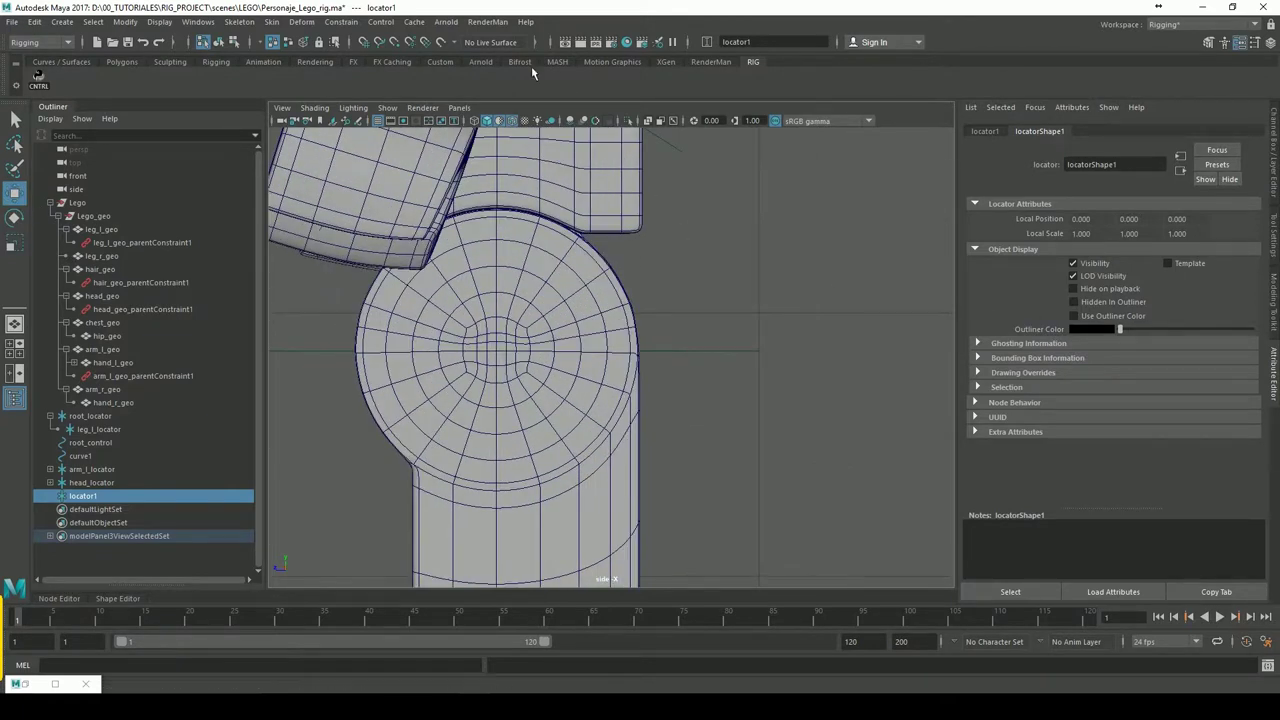
{"action": "left_click", "coordinate": [394, 42]}
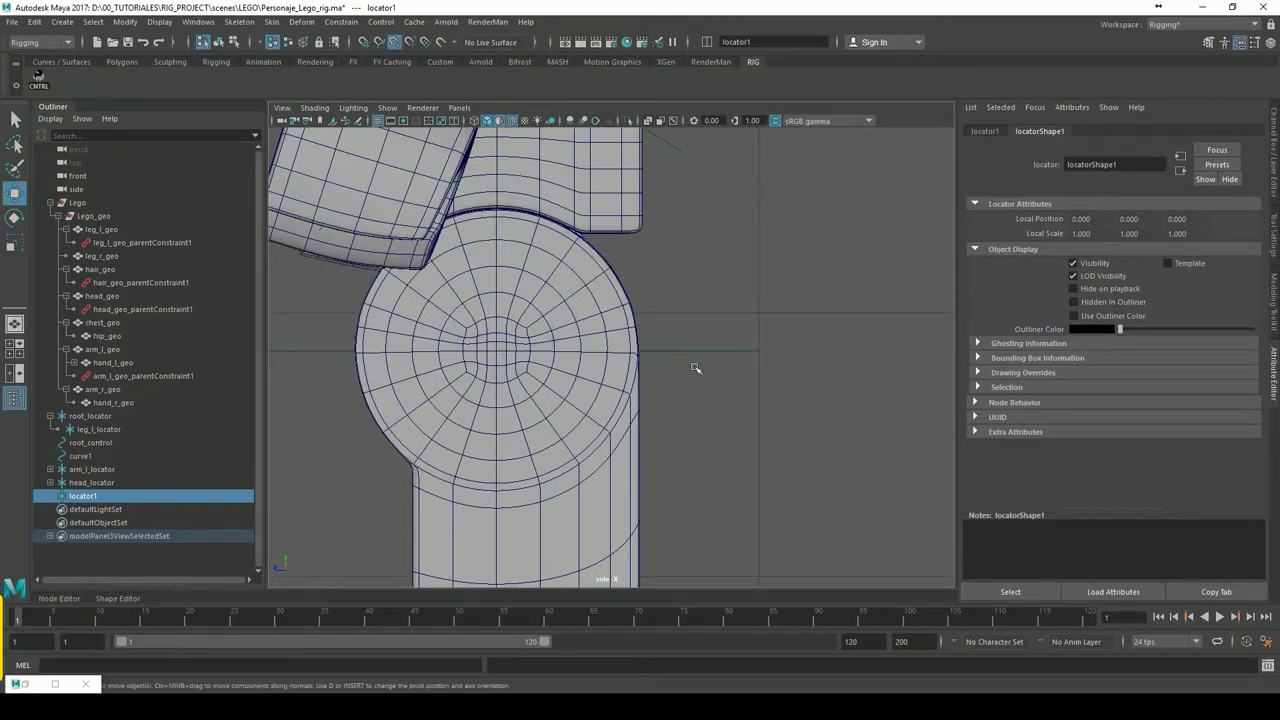
{"action": "scroll", "coordinate": [690, 370], "scroll_direction": "down", "scroll_amount": 5}
{"action": "left_click_drag", "start_coordinate": [612, 370], "coordinate": [596, 362]}
{"action": "scroll", "coordinate": [611, 369], "scroll_direction": "up", "scroll_amount": 6}
{"action": "scroll", "coordinate": [499, 311], "scroll_direction": "down", "scroll_amount": 3}
{"action": "mouse_move", "coordinate": [493, 343]}
{"action": "left_mouse_down"}
{"action": "mouse_move", "coordinate": [491, 290]}
{"action": "mouse_move", "coordinate": [499, 352]}
{"action": "left_mouse_up"}
{"action": "scroll", "coordinate": [499, 311], "scroll_direction": "up", "scroll_amount": 3}
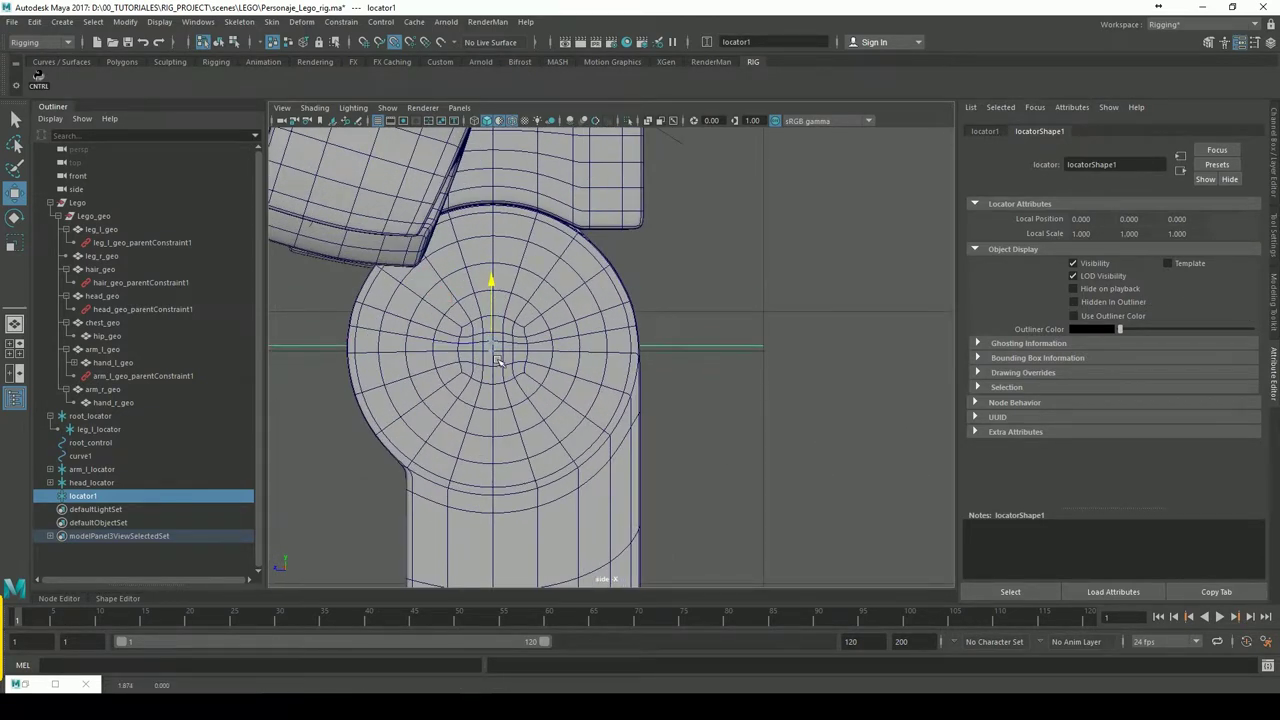
{"action": "scroll", "coordinate": [488, 352], "scroll_direction": "up", "scroll_amount": 2}
{"action": "left_click_drag", "start_coordinate": [405, 352], "coordinate": [477, 360]}
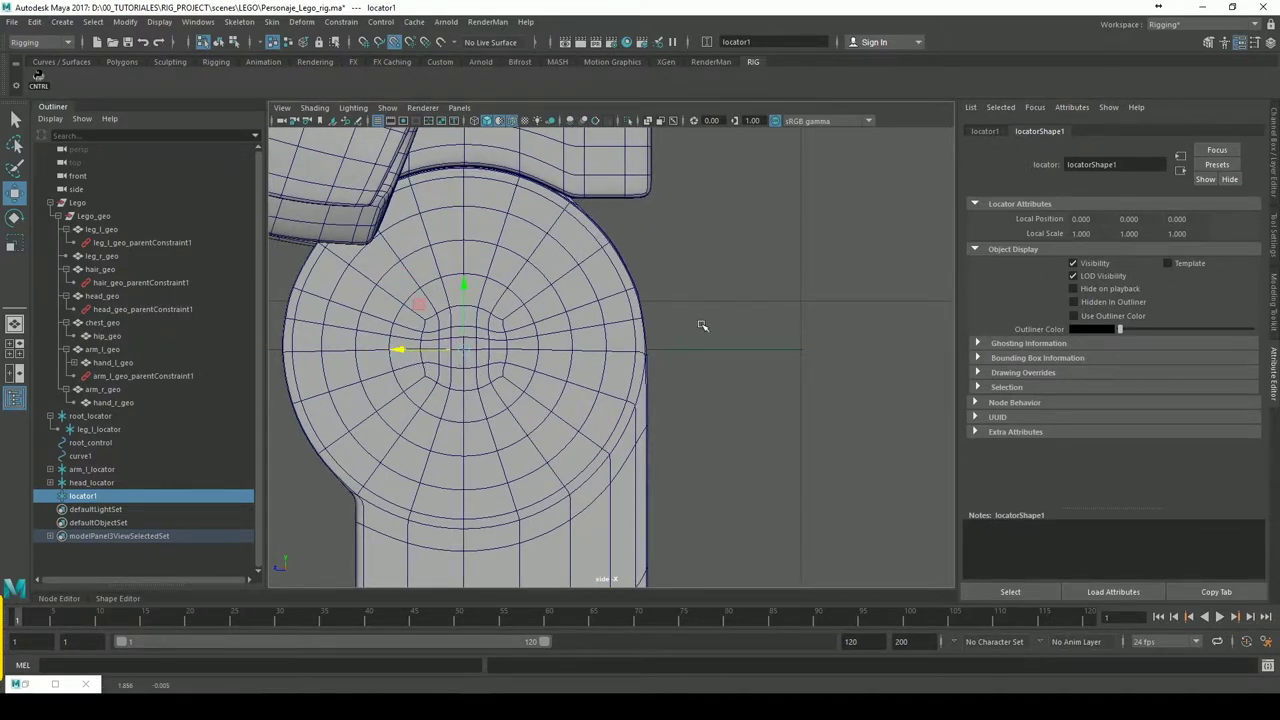
Switch to front view and rename locator1 to hip_locator (Y 1.856, Z -0.005)
{"action": "key", "text": "space"}
{"action": "left_click_drag", "start_coordinate": [689, 332], "coordinate": [697, 374]}
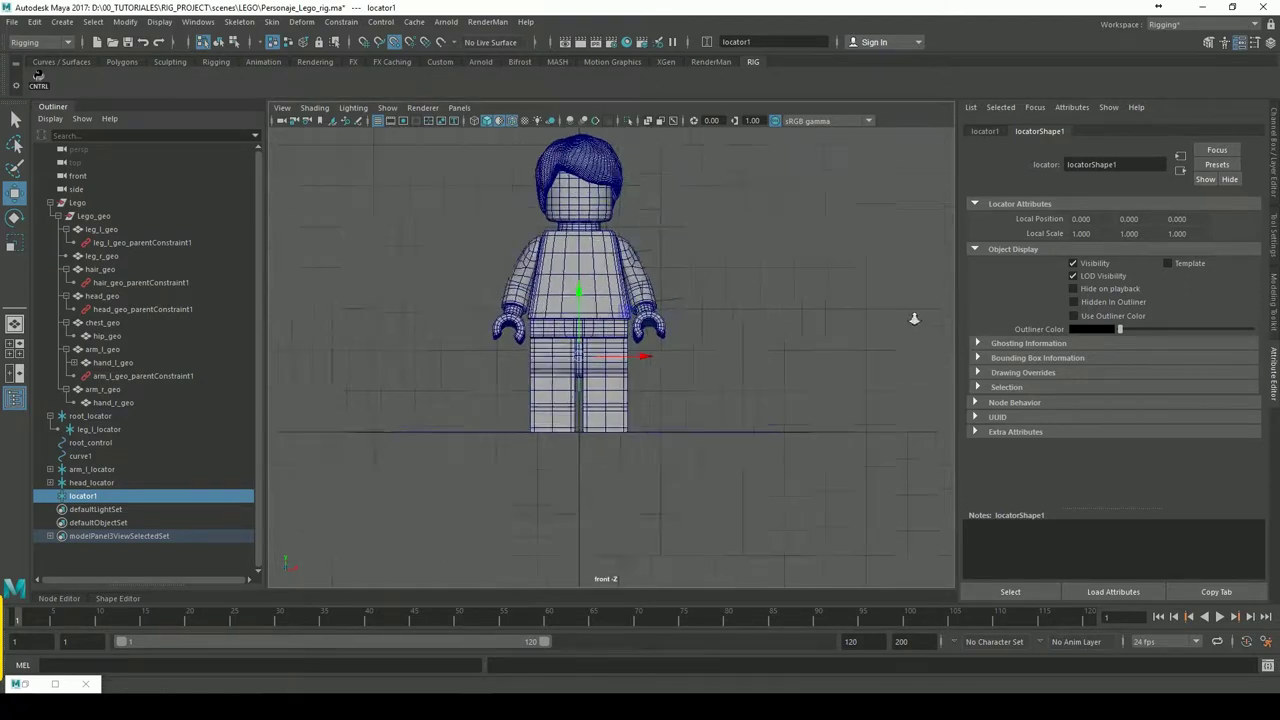
{"action": "scroll", "coordinate": [697, 370], "scroll_direction": "up", "scroll_amount": 3}
{"action": "left_click", "coordinate": [38, 77]}
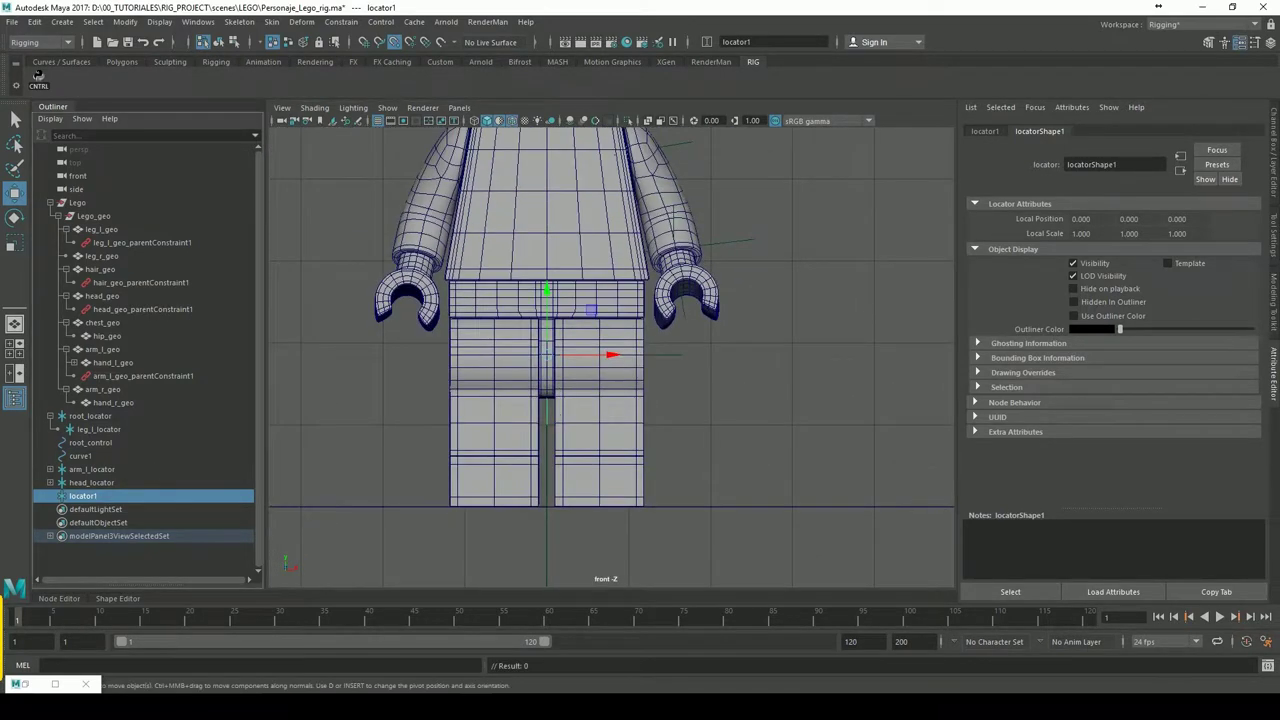
{"action": "key", "text": "ctrl+a"}
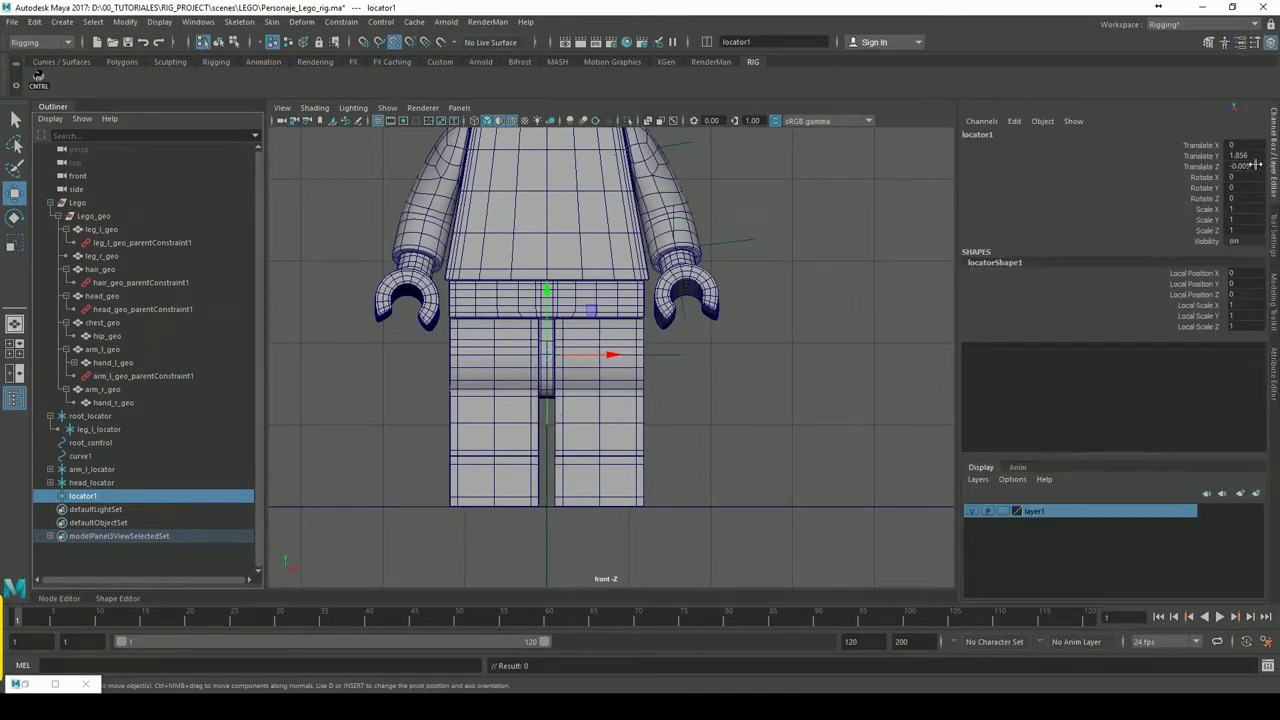
{"action": "double_click", "coordinate": [88, 498]}
{"action": "type", "text": "ro"}
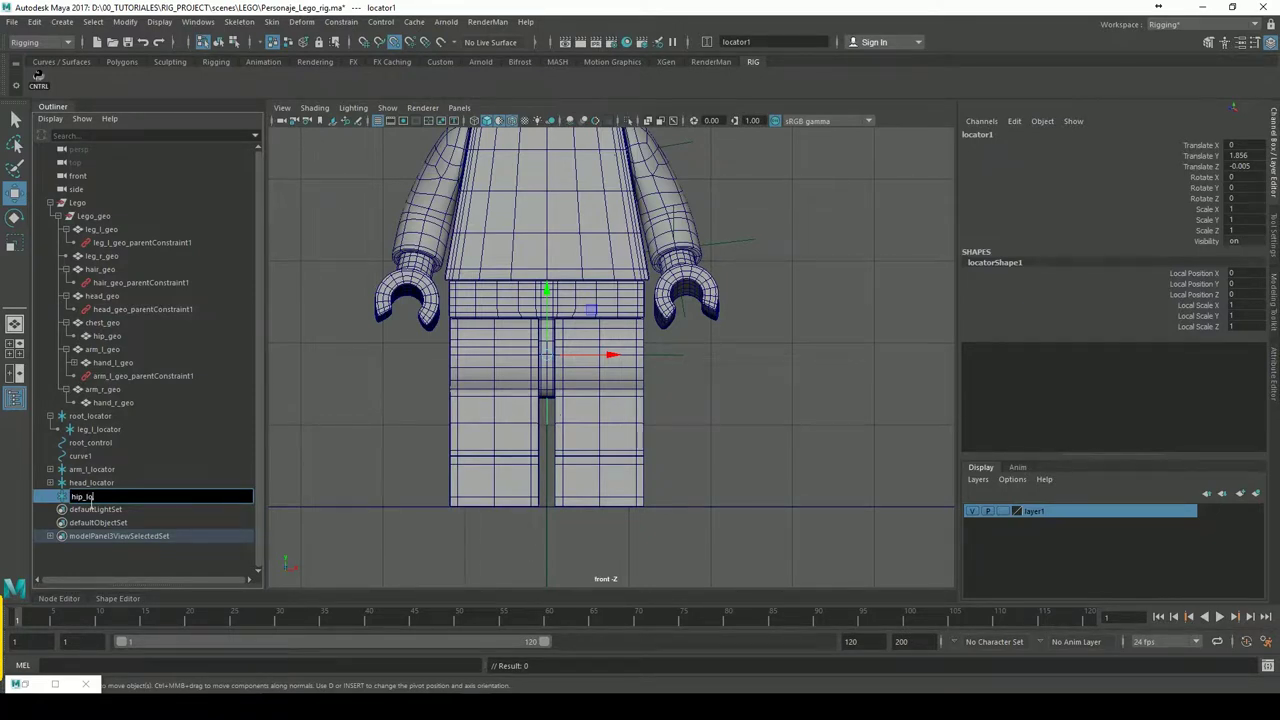
{"action": "key", "text": "Return"}
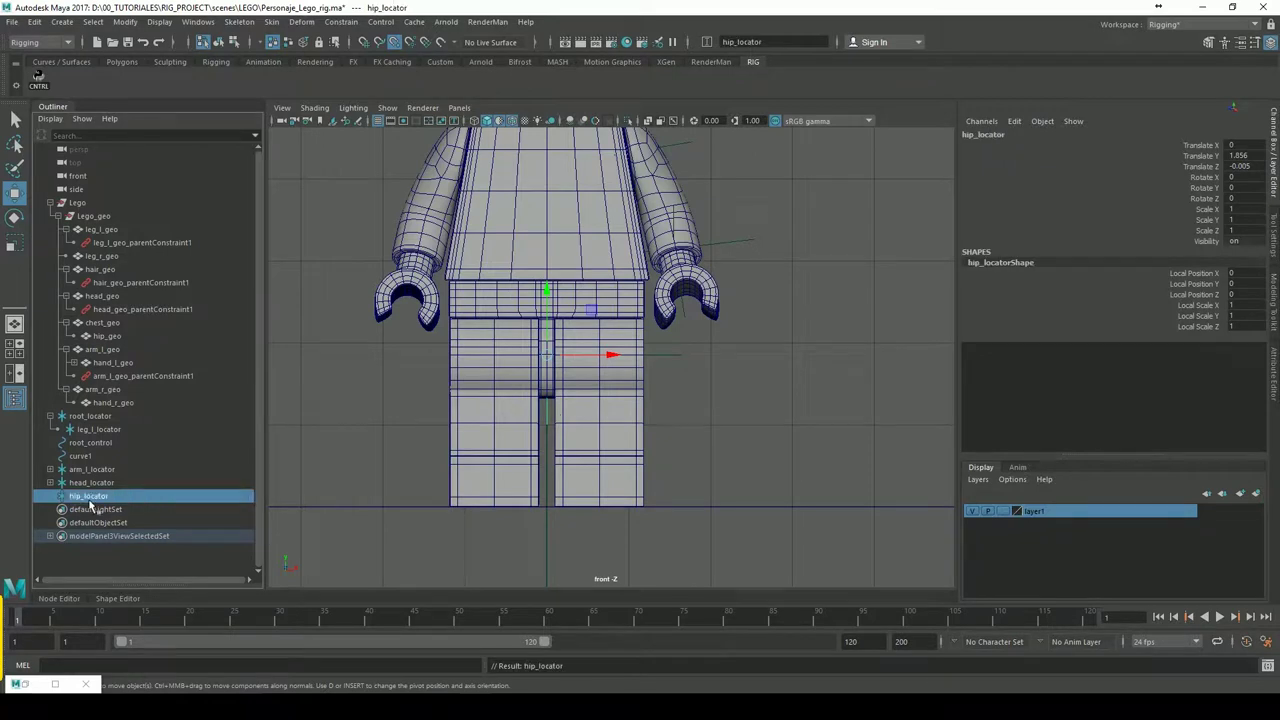
{"action": "left_click", "coordinate": [104, 323], "text": "ctrl"}
{"action": "left_click", "coordinate": [340, 21]}
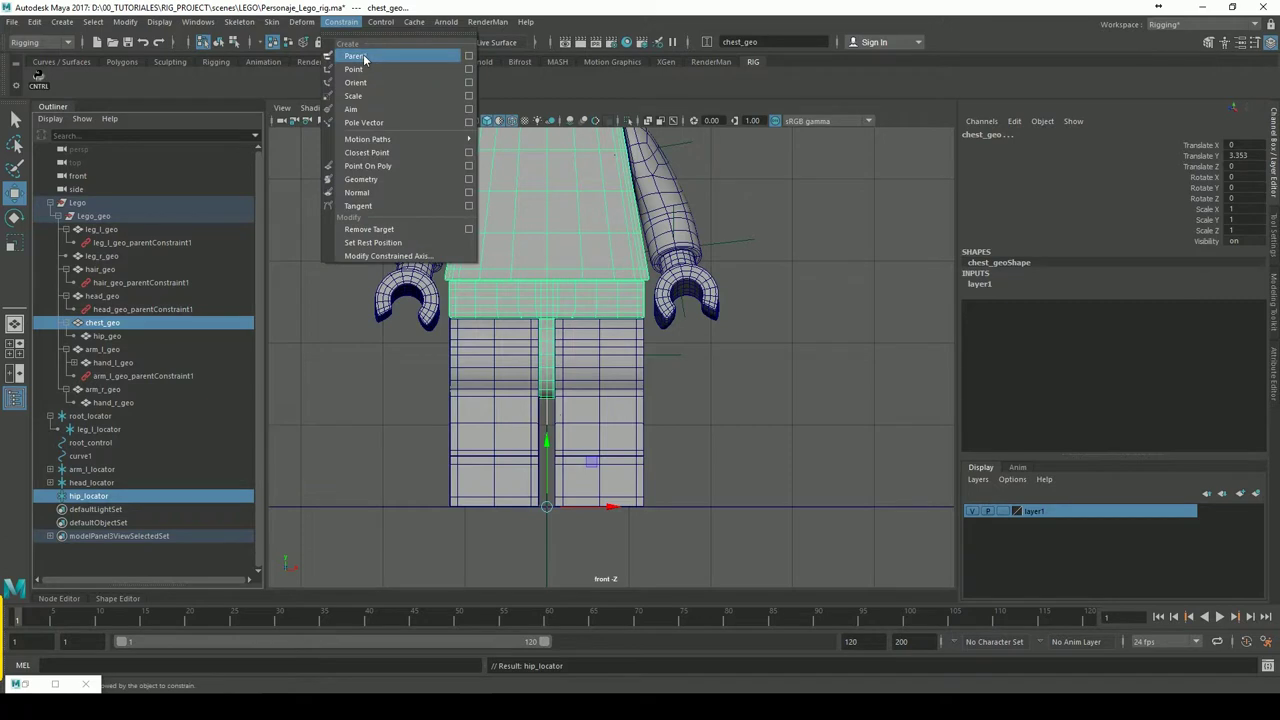
{"action": "left_click", "coordinate": [356, 56]}
{"action": "left_click", "coordinate": [725, 367]}
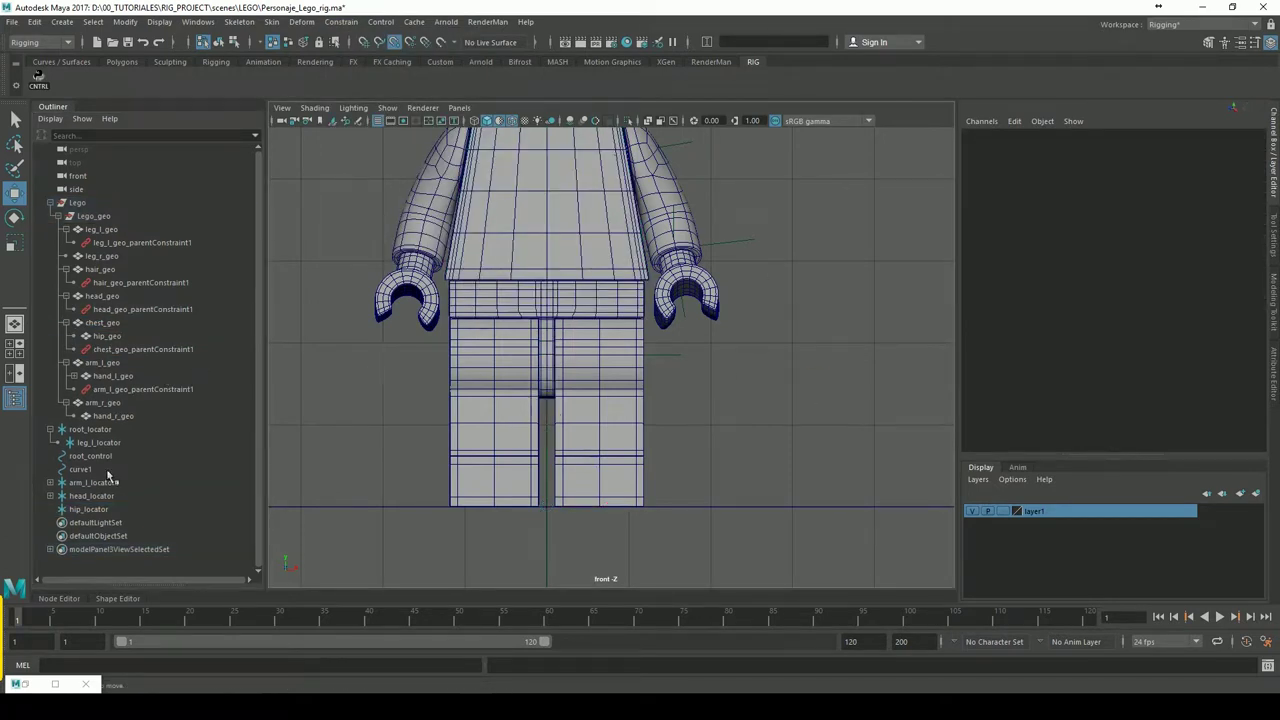
{"action": "left_click", "coordinate": [95, 510]}
{"action": "left_click", "coordinate": [95, 483]}
{"action": "left_click", "coordinate": [95, 496], "text": "ctrl"}
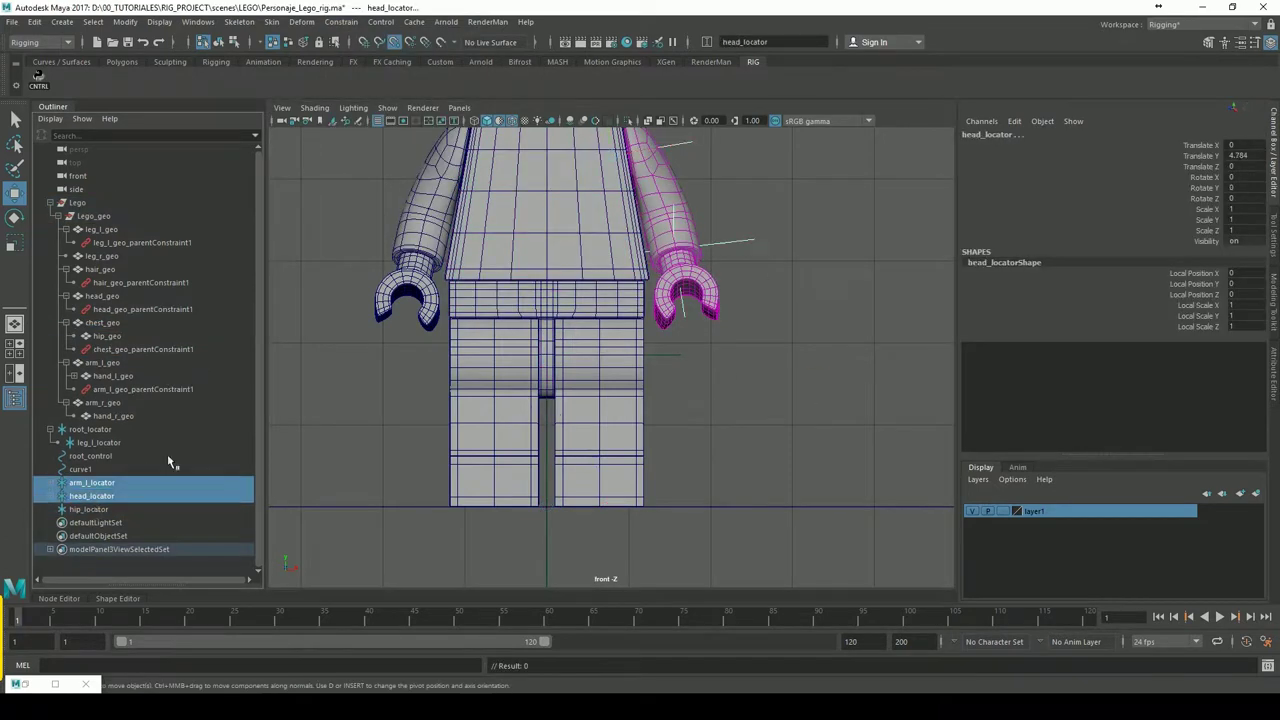
{"action": "mouse_move", "coordinate": [110, 494]}
{"action": "middle_mouse_down"}
{"action": "mouse_move", "coordinate": [95, 510]}
{"action": "mouse_move", "coordinate": [112, 432]}
{"action": "middle_mouse_up"}
{"action": "left_click", "coordinate": [90, 484]}
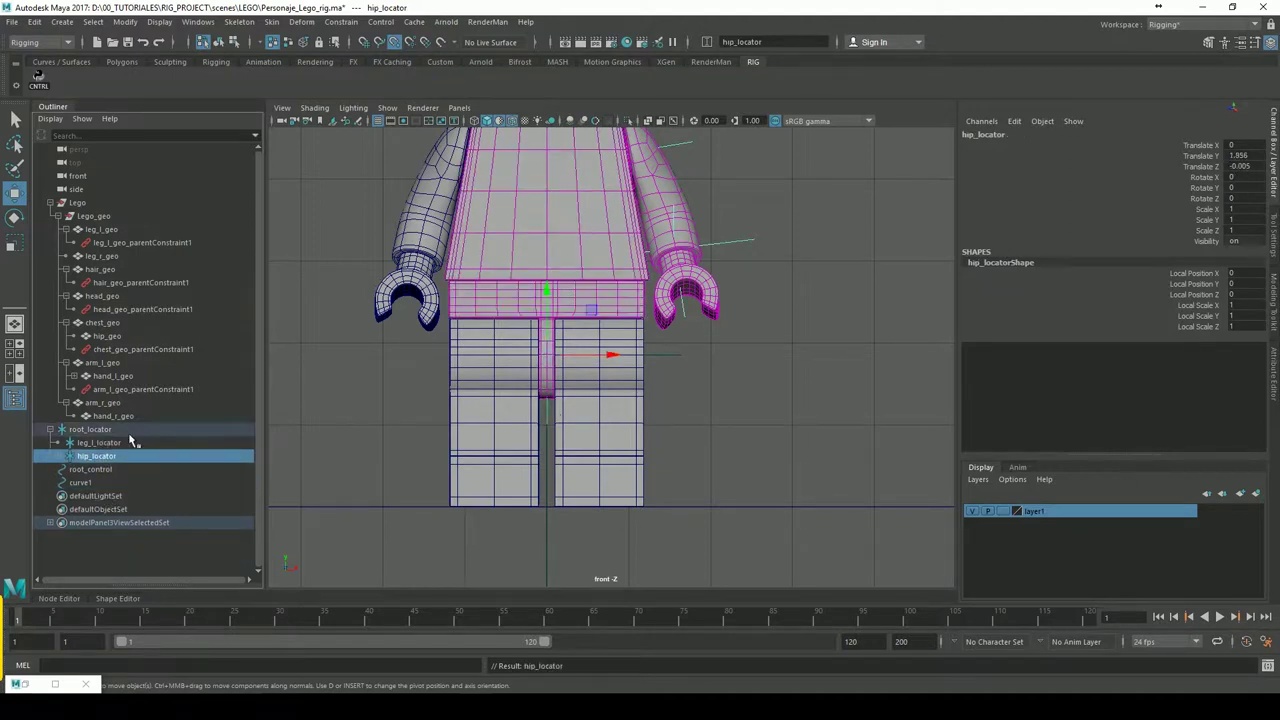
{"action": "left_click", "coordinate": [349, 465]}
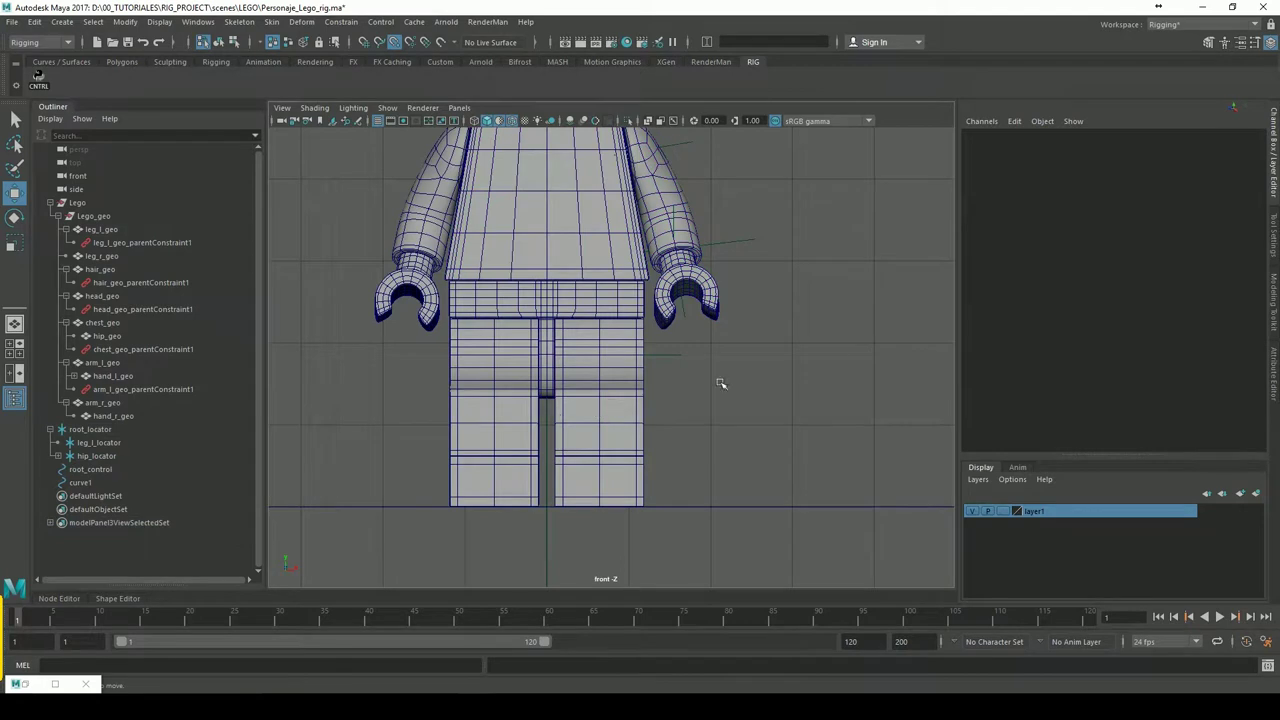
{"action": "scroll", "coordinate": [746, 357], "scroll_direction": "down", "scroll_amount": 5}
{"action": "scroll", "coordinate": [641, 249], "scroll_direction": "up", "scroll_amount": 3}
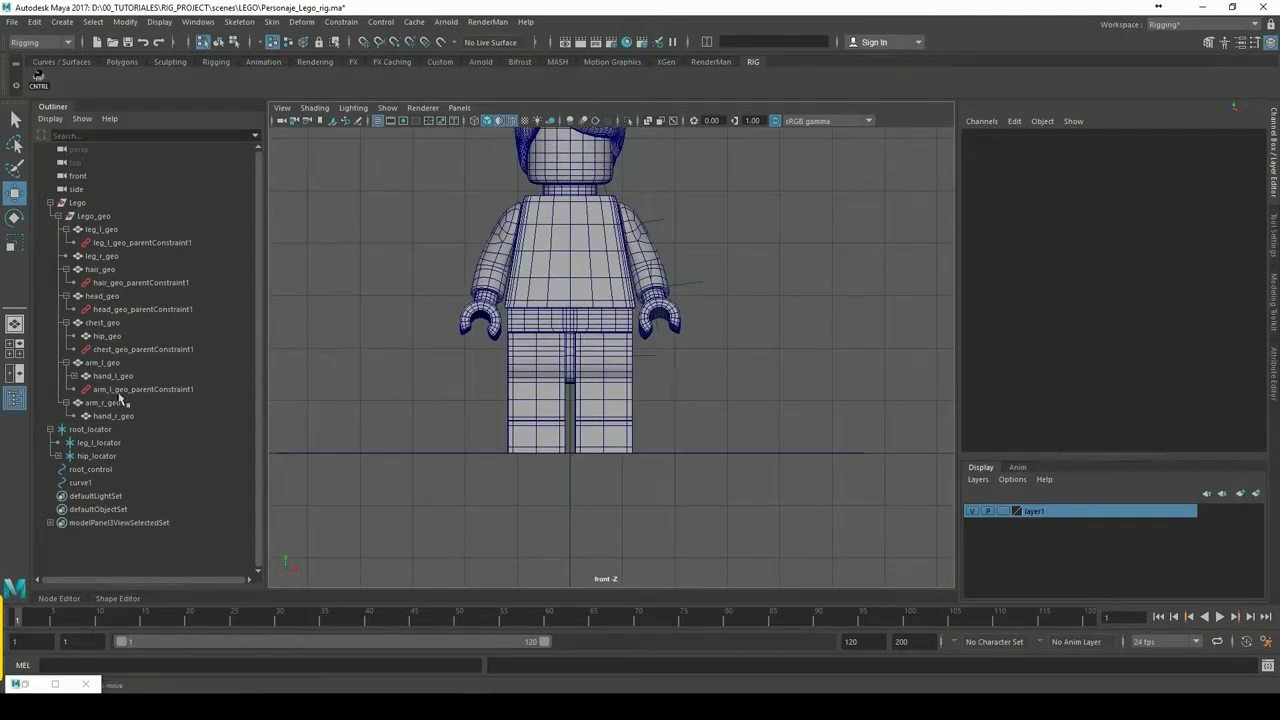
{"action": "left_click", "coordinate": [95, 430]}
{"action": "key", "text": "ctrl+z"}
{"action": "key", "text": "ctrl+z"}
{"action": "key", "text": "ctrl+z"}
{"action": "key", "text": "ctrl+z"}
{"action": "left_click", "coordinate": [98, 456]}
{"action": "key", "text": "e"}
{"action": "left_click_drag", "start_coordinate": [580, 330], "coordinate": [537, 353]}
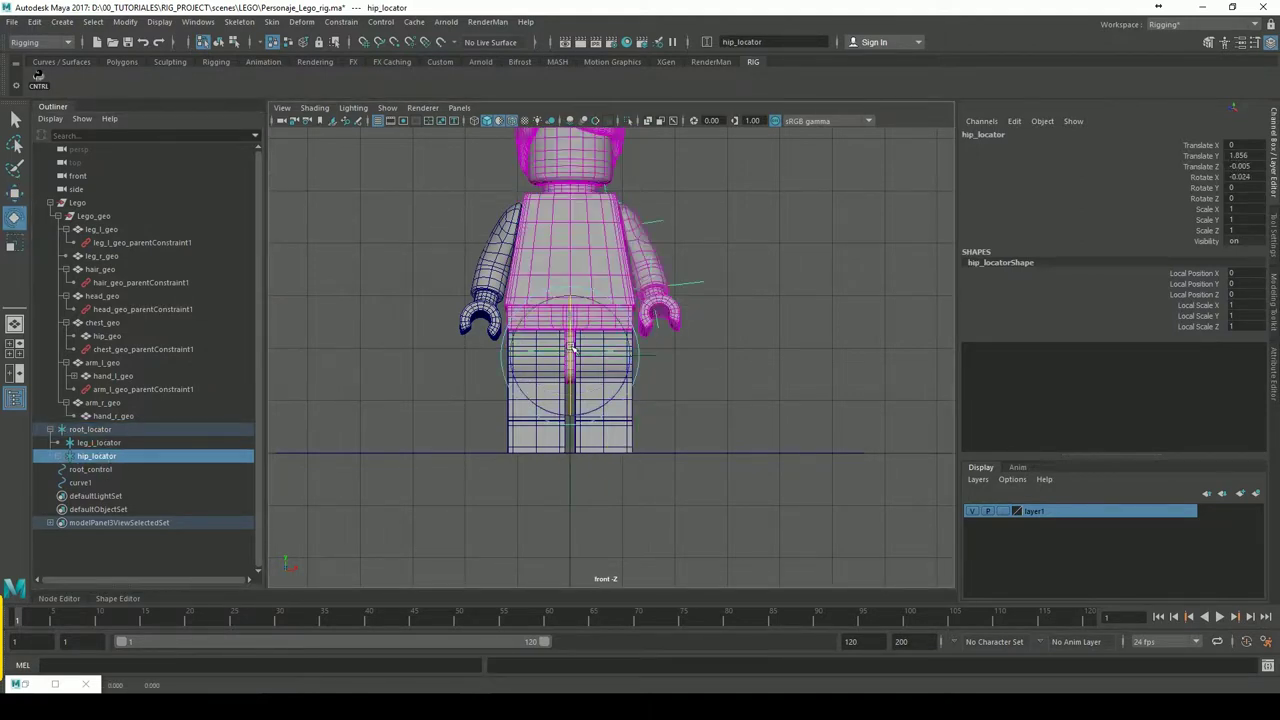
{"action": "key", "text": "ctrl+z"}
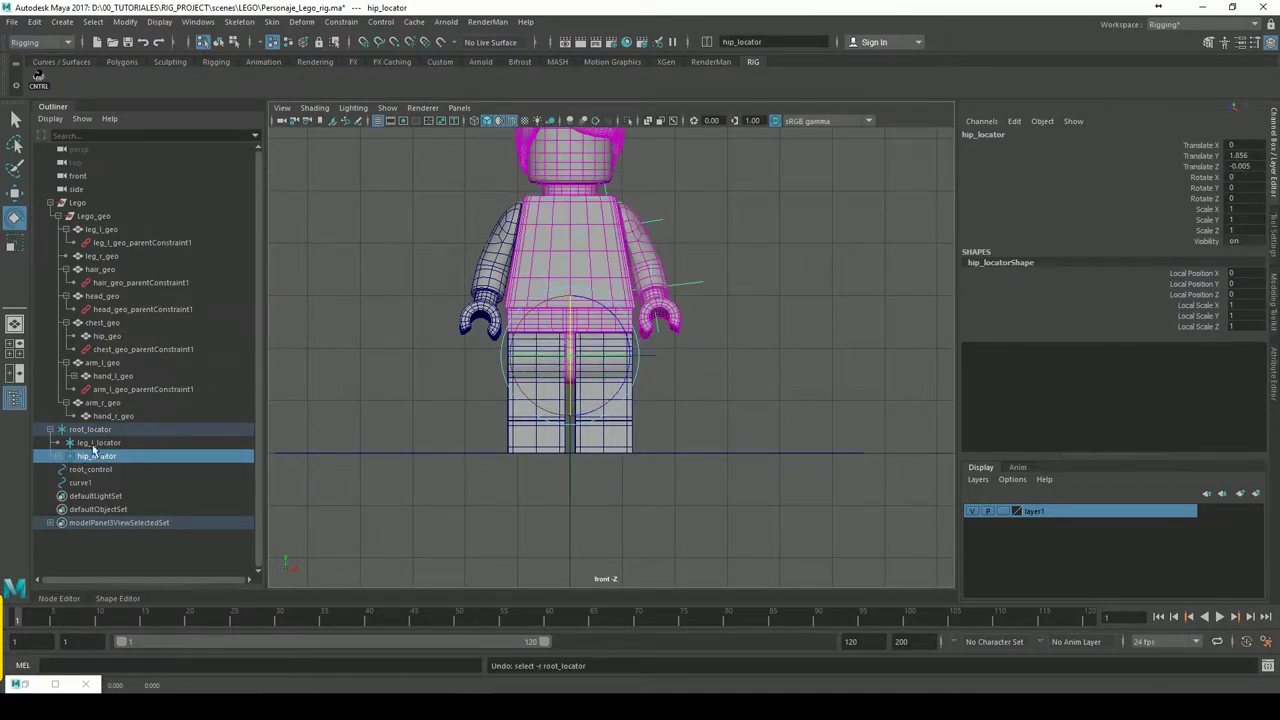
{"action": "left_click", "coordinate": [98, 442]}
{"action": "key", "text": "ctrl+z"}
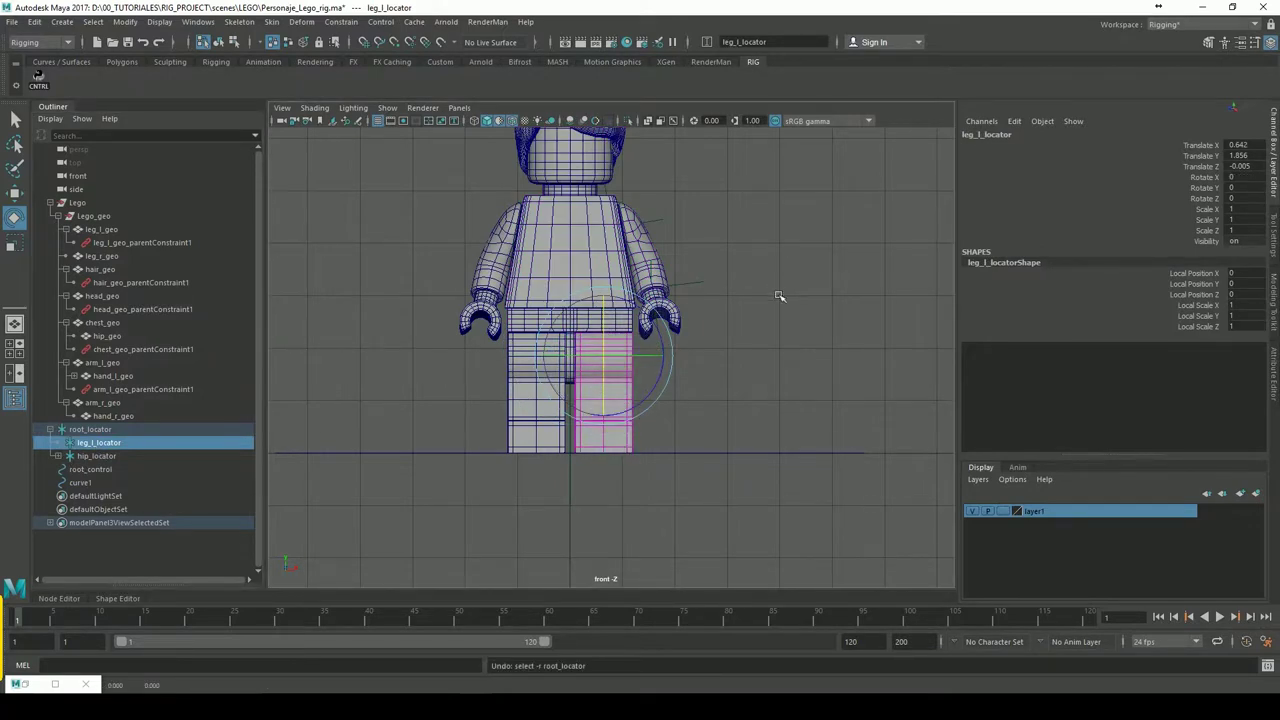
{"action": "scroll", "coordinate": [760, 294], "scroll_direction": "up", "scroll_amount": 2}
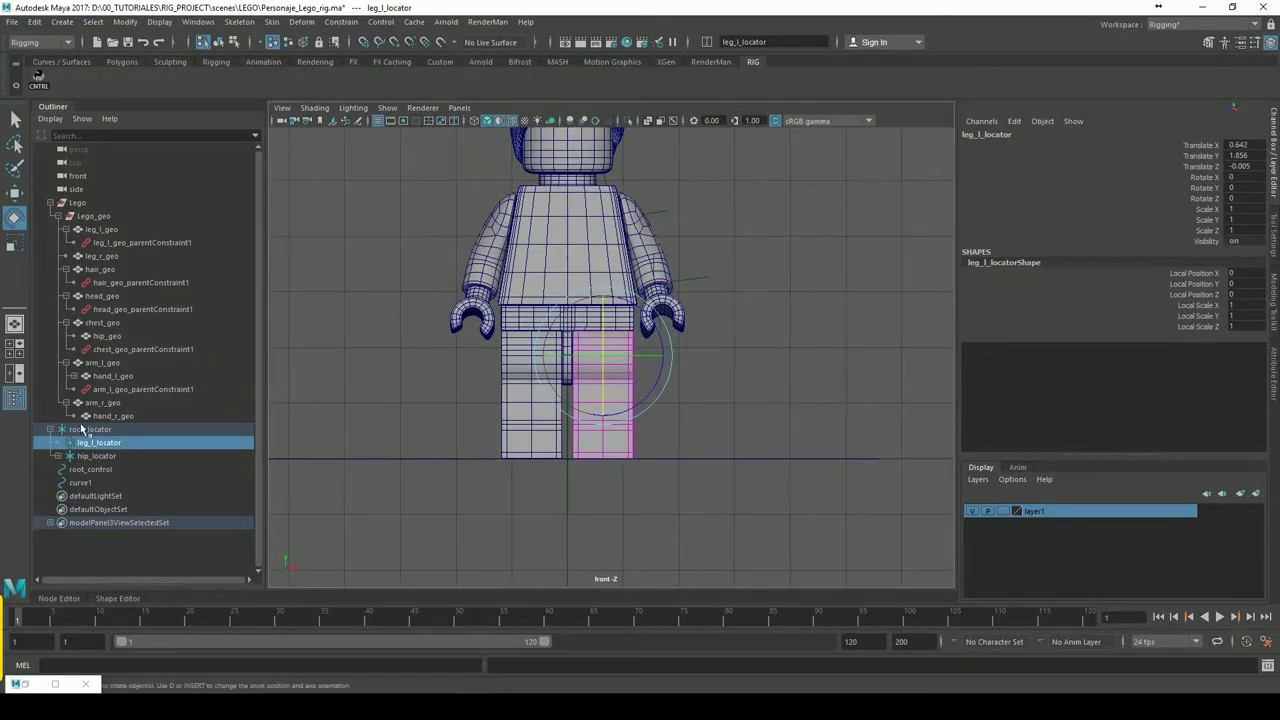
{"action": "left_click", "coordinate": [98, 457]}
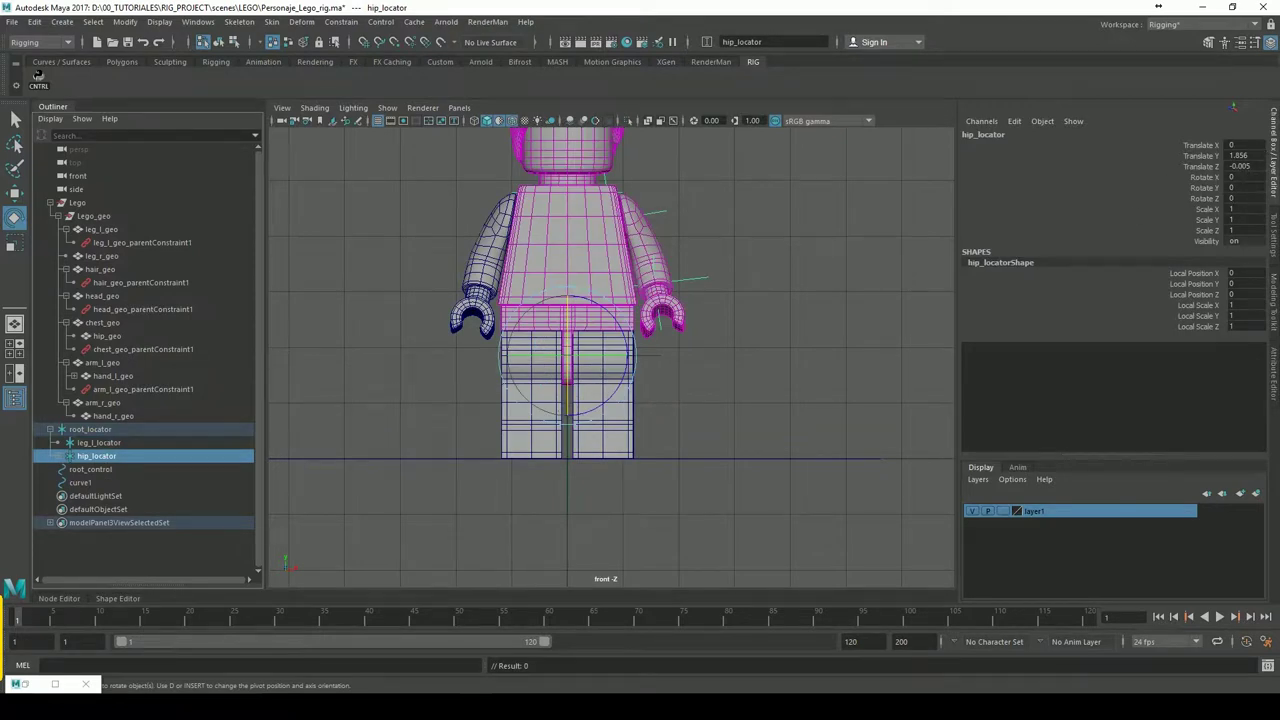
{"action": "left_click", "coordinate": [80, 483]}
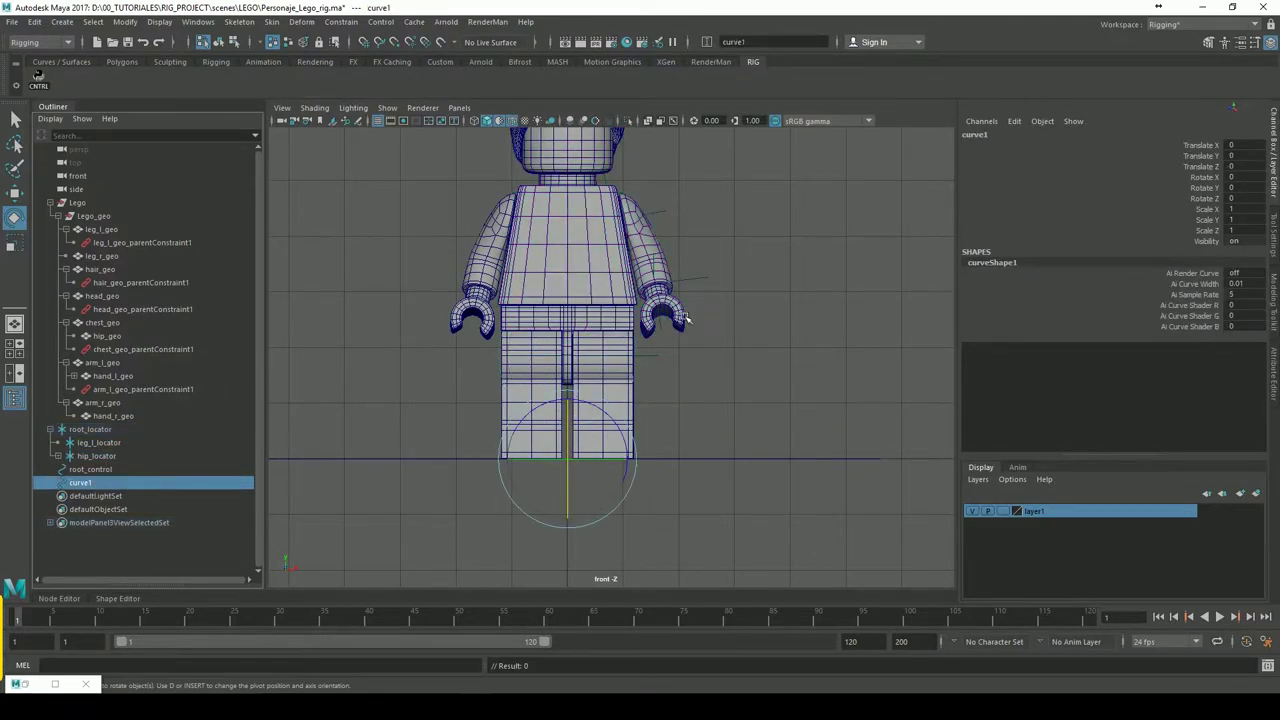
Parent curve1 under hip_locator from the perspective view
{"action": "key", "text": "space"}
{"action": "mouse_move", "coordinate": [724, 318]}
{"action": "left_mouse_down"}
{"action": "mouse_move", "coordinate": [730, 288]}
{"action": "mouse_move", "coordinate": [768, 303]}
{"action": "left_mouse_up"}
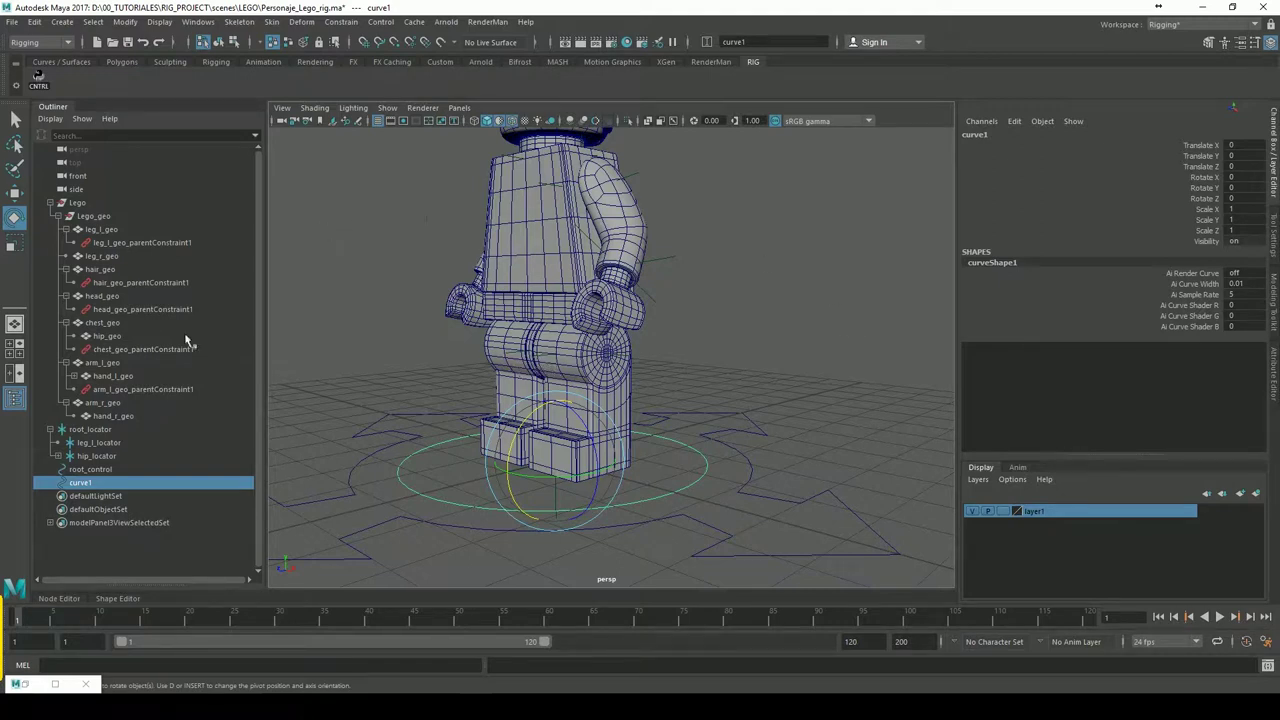
{"action": "left_click", "coordinate": [88, 490]}
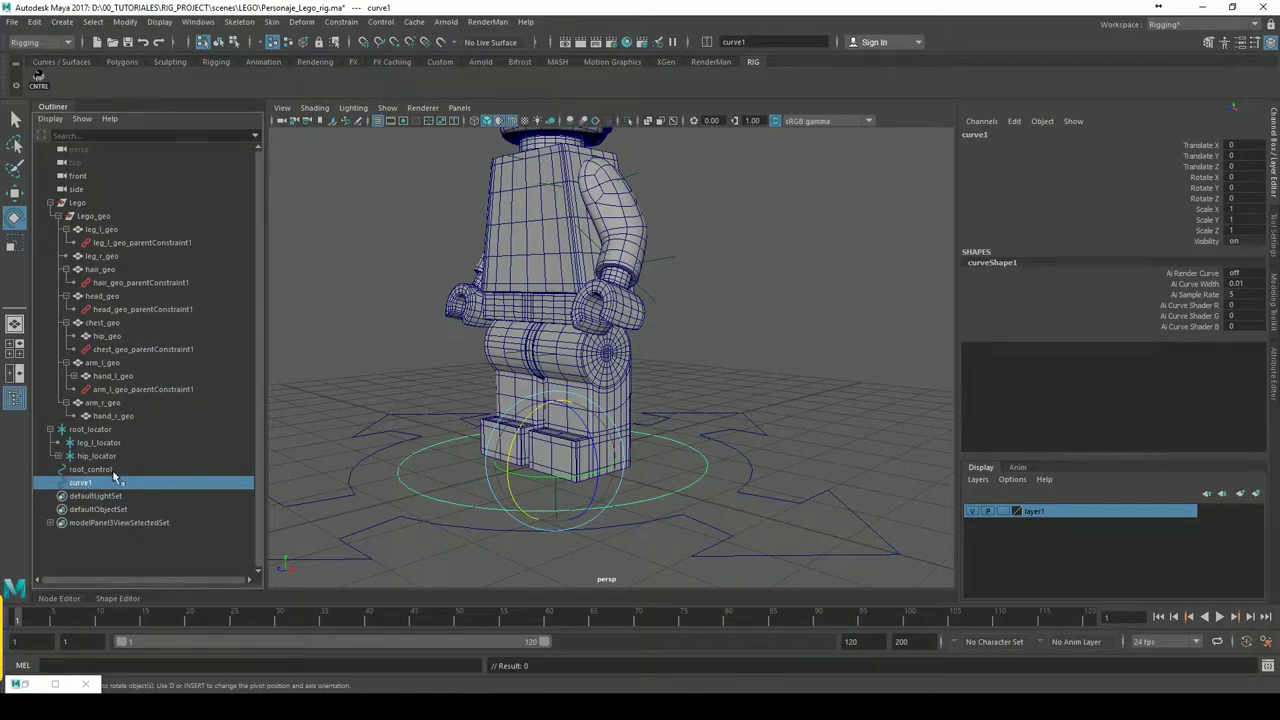
{"action": "left_click", "coordinate": [98, 456], "text": "ctrl"}
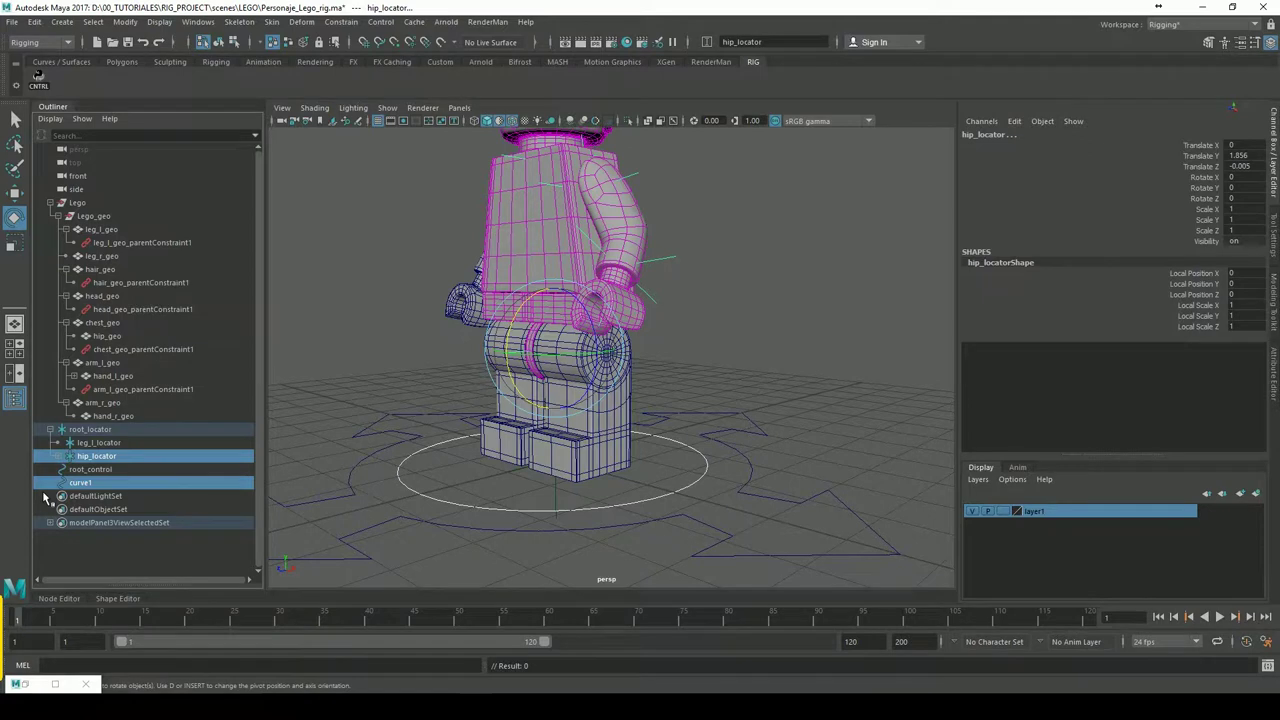
{"action": "key", "text": "p"}
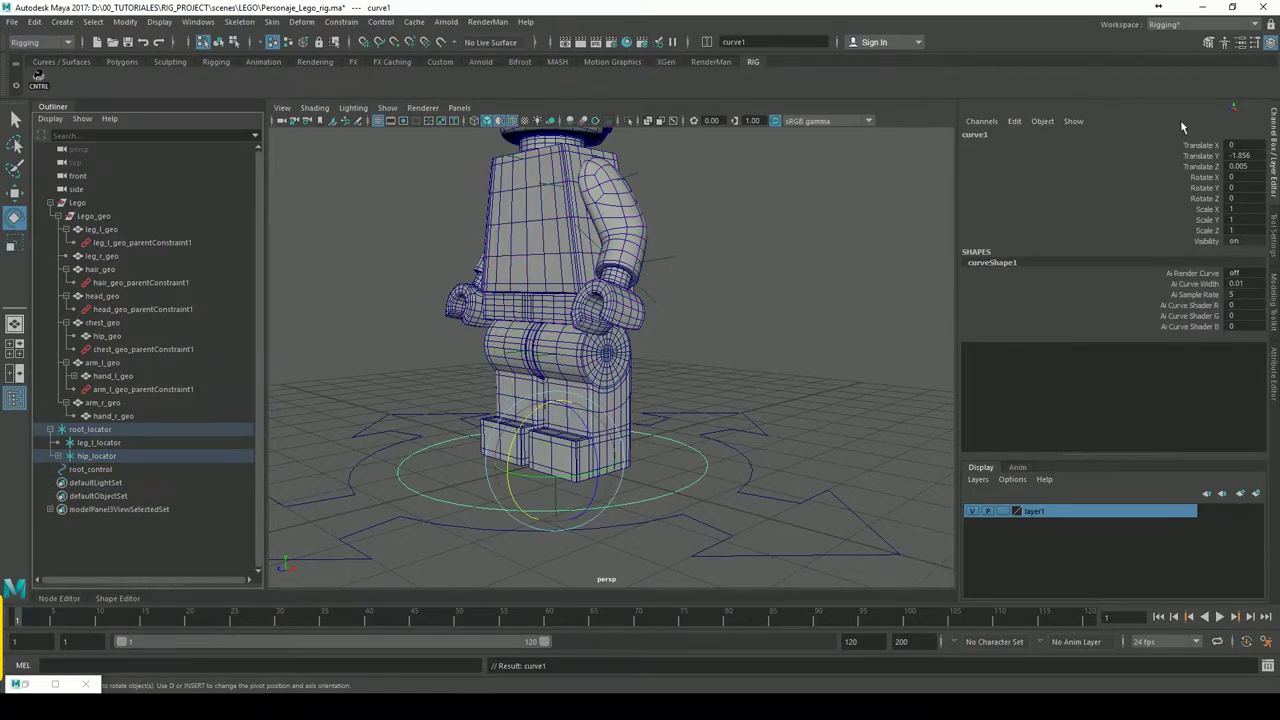
Zero curve1's Translate Y and Z, unparent it, and begin renaming it hip_control
{"action": "left_click", "coordinate": [58, 457]}
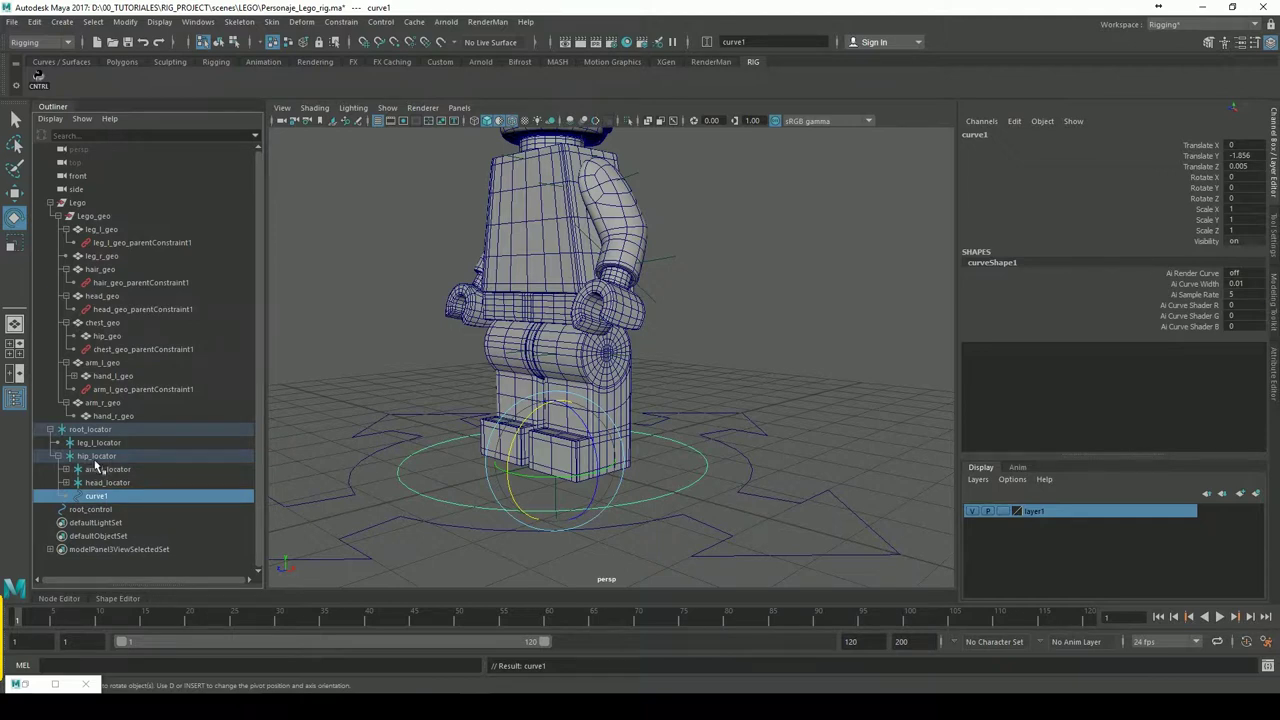
{"action": "left_click_drag", "start_coordinate": [1240, 156], "coordinate": [1240, 167]}
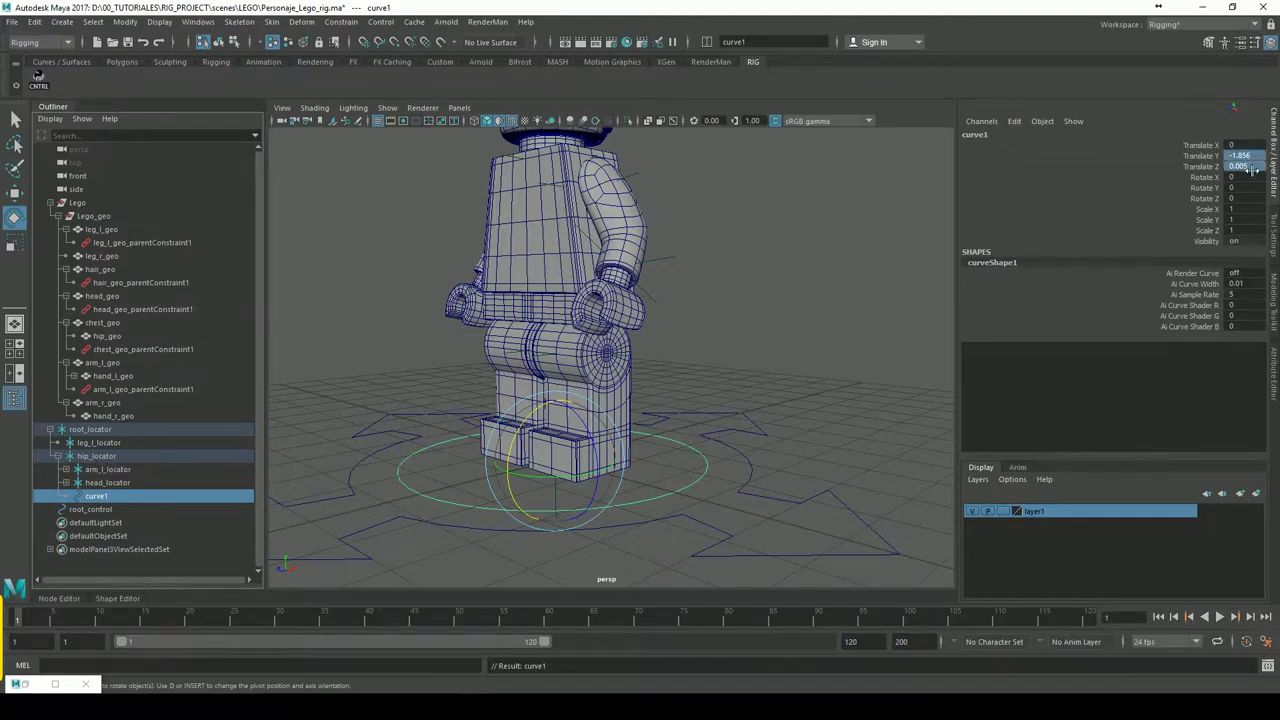
{"action": "type", "text": "0"}
{"action": "key", "text": "Return"}
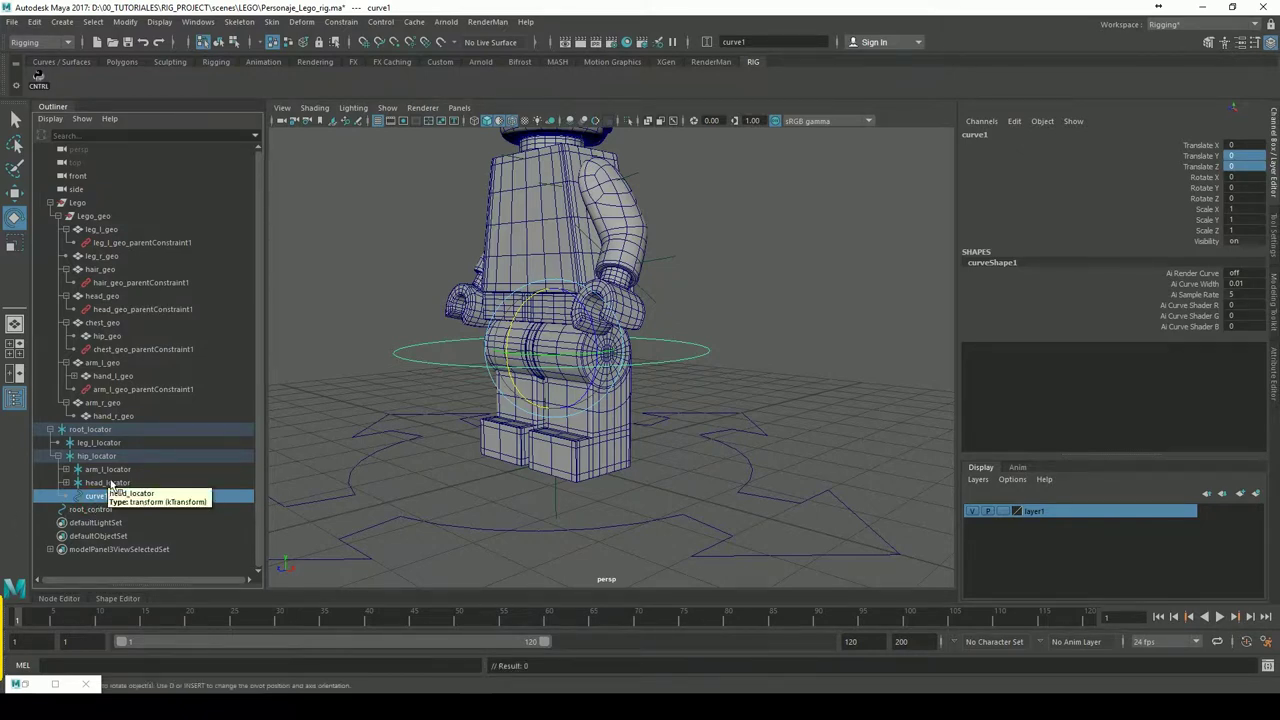
{"action": "key", "text": "shift+p"}
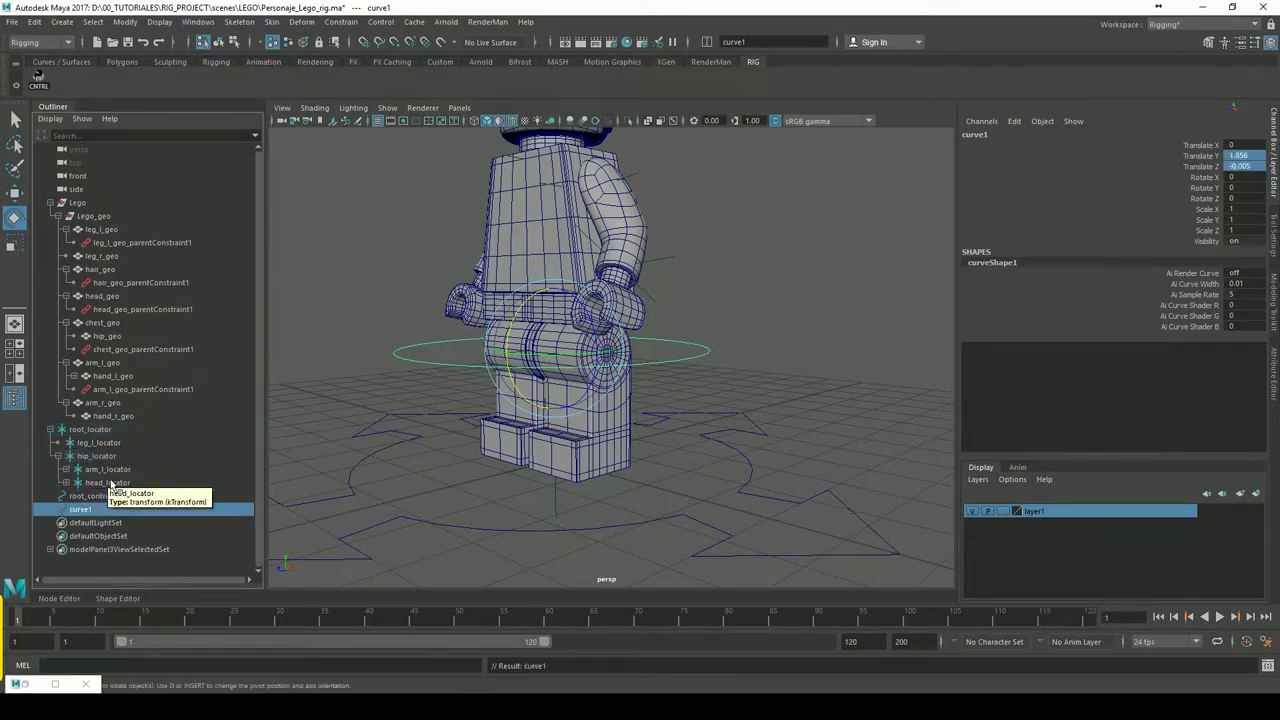
{"action": "double_click", "coordinate": [100, 512]}
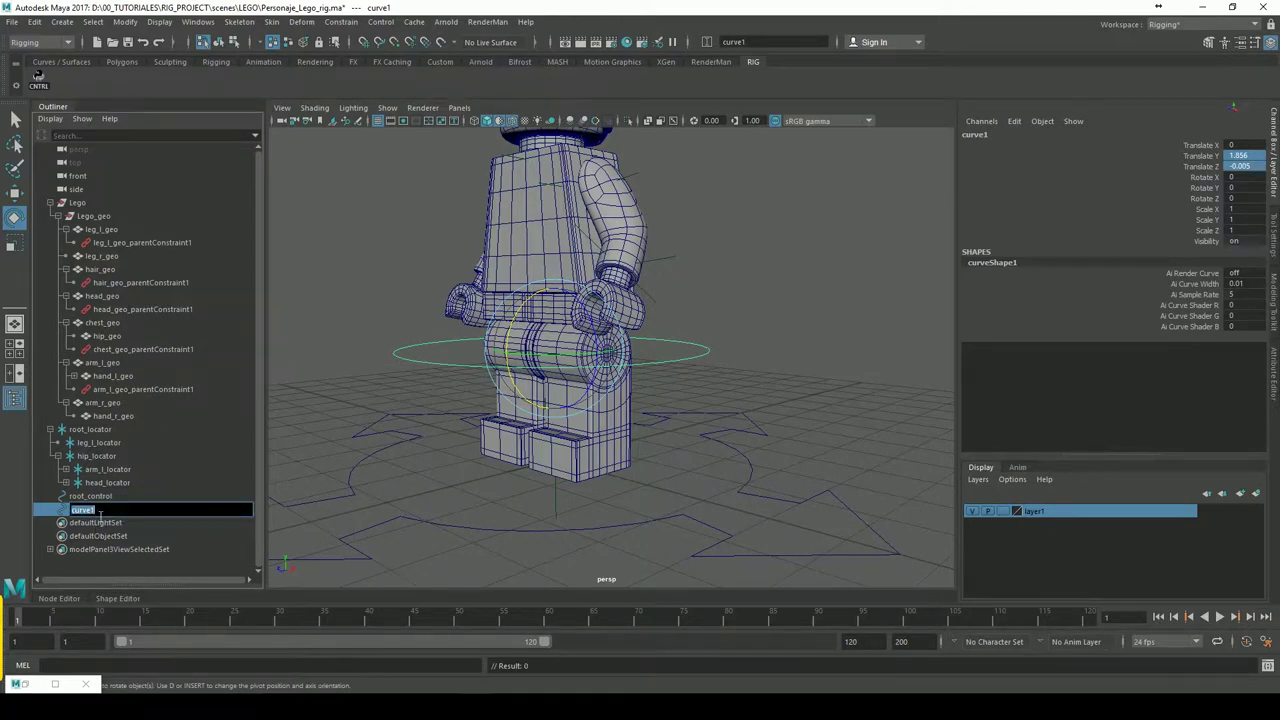
{"action": "type", "text": "hip_control"}
Confirm the name hip_control and frame it from the front
{"action": "key", "text": "Return"}
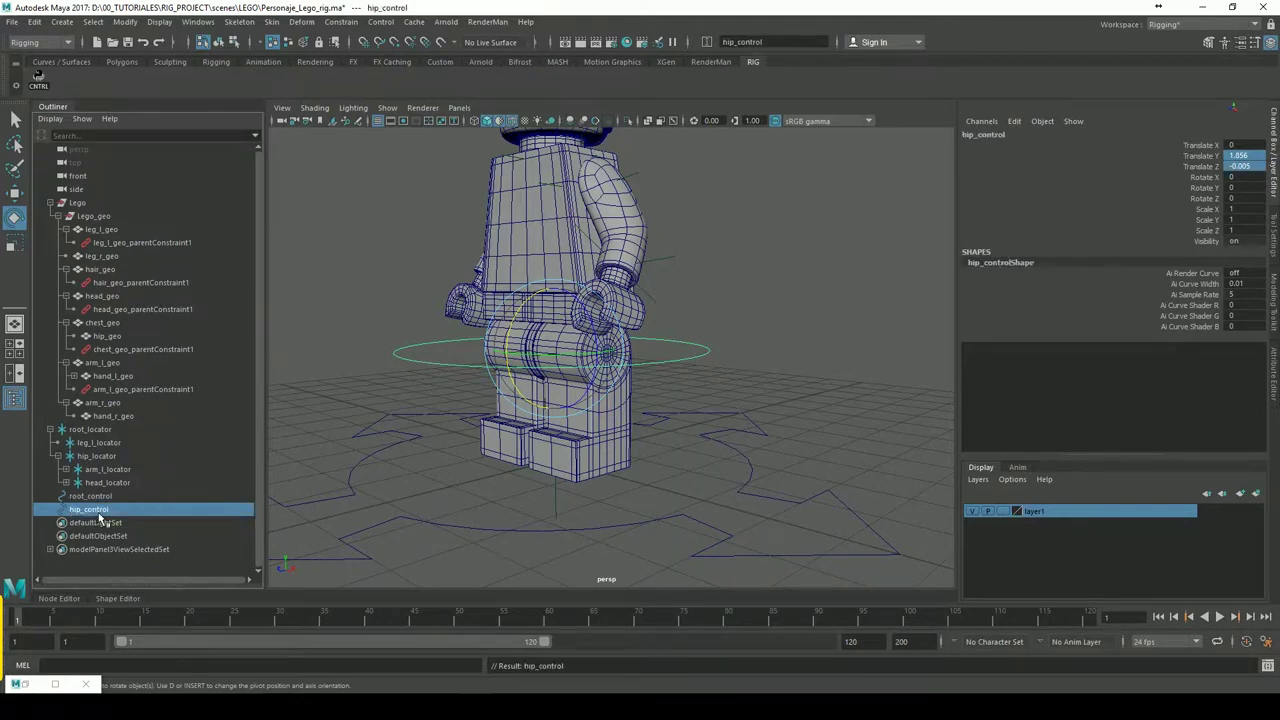
{"action": "left_click", "coordinate": [706, 329]}
{"action": "mouse_move", "coordinate": [706, 329]}
{"action": "left_mouse_down", "text": "alt"}
{"action": "mouse_move", "coordinate": [757, 349]}
{"action": "mouse_move", "coordinate": [717, 363]}
{"action": "left_mouse_up", "text": "alt"}
{"action": "left_click", "coordinate": [711, 358]}
{"action": "mouse_move", "coordinate": [814, 363]}
{"action": "left_mouse_down", "text": "alt"}
{"action": "mouse_move", "coordinate": [790, 365]}
{"action": "mouse_move", "coordinate": [920, 277]}
{"action": "left_mouse_up", "text": "alt"}
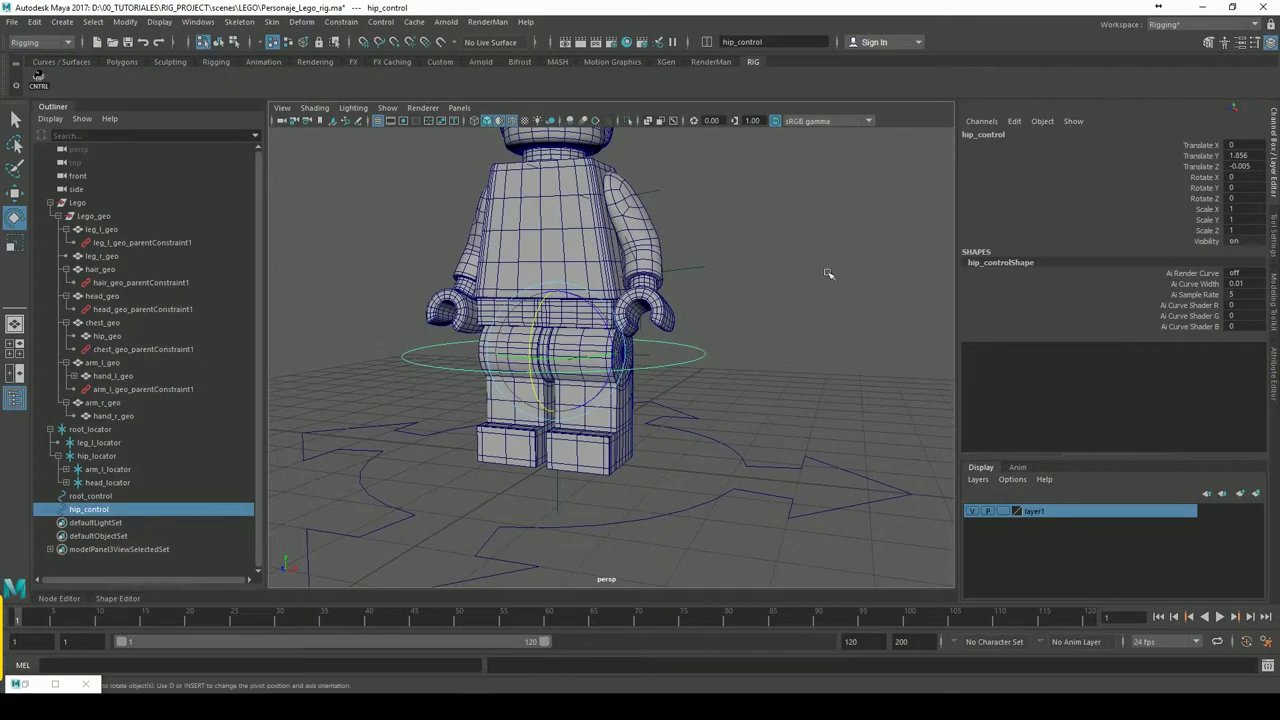
{"action": "mouse_move", "coordinate": [848, 300]}
{"action": "left_mouse_down", "text": "alt"}
{"action": "mouse_move", "coordinate": [869, 314]}
{"action": "mouse_move", "coordinate": [631, 395]}
{"action": "left_mouse_up", "text": "alt"}
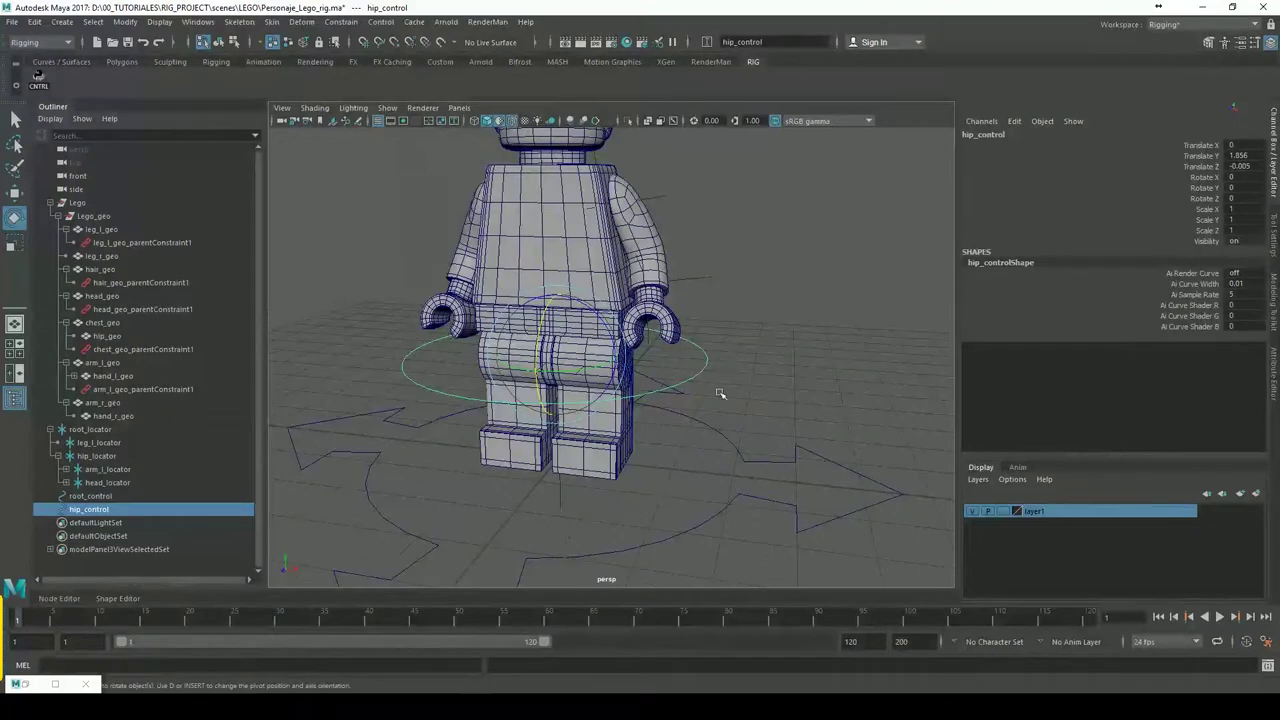
Scale hip_control's control vertices down toward the hips
{"action": "left_click", "coordinate": [238, 46]}
{"action": "mouse_move", "coordinate": [481, 381]}
{"action": "left_mouse_down", "text": "alt"}
{"action": "mouse_move", "coordinate": [843, 509]}
{"action": "mouse_move", "coordinate": [814, 491]}
{"action": "left_mouse_up", "text": "alt"}
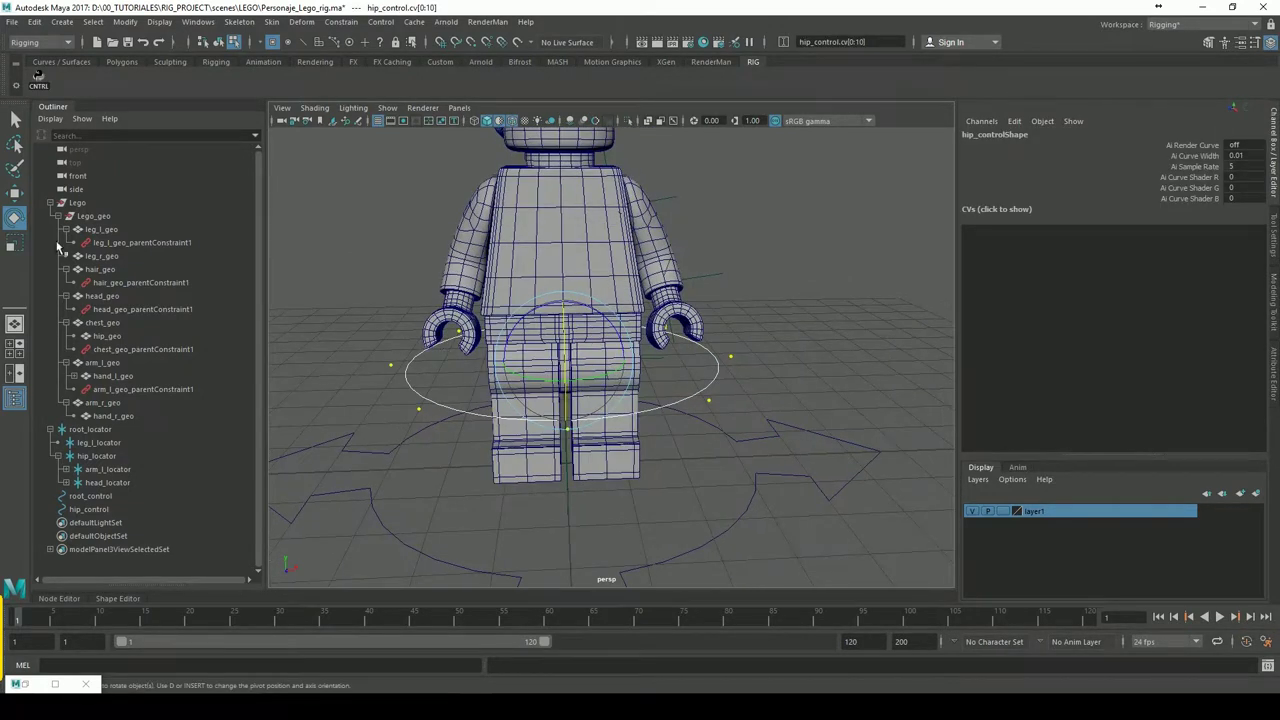
{"action": "key", "text": "r"}
{"action": "left_click_drag", "start_coordinate": [580, 367], "coordinate": [474, 374]}
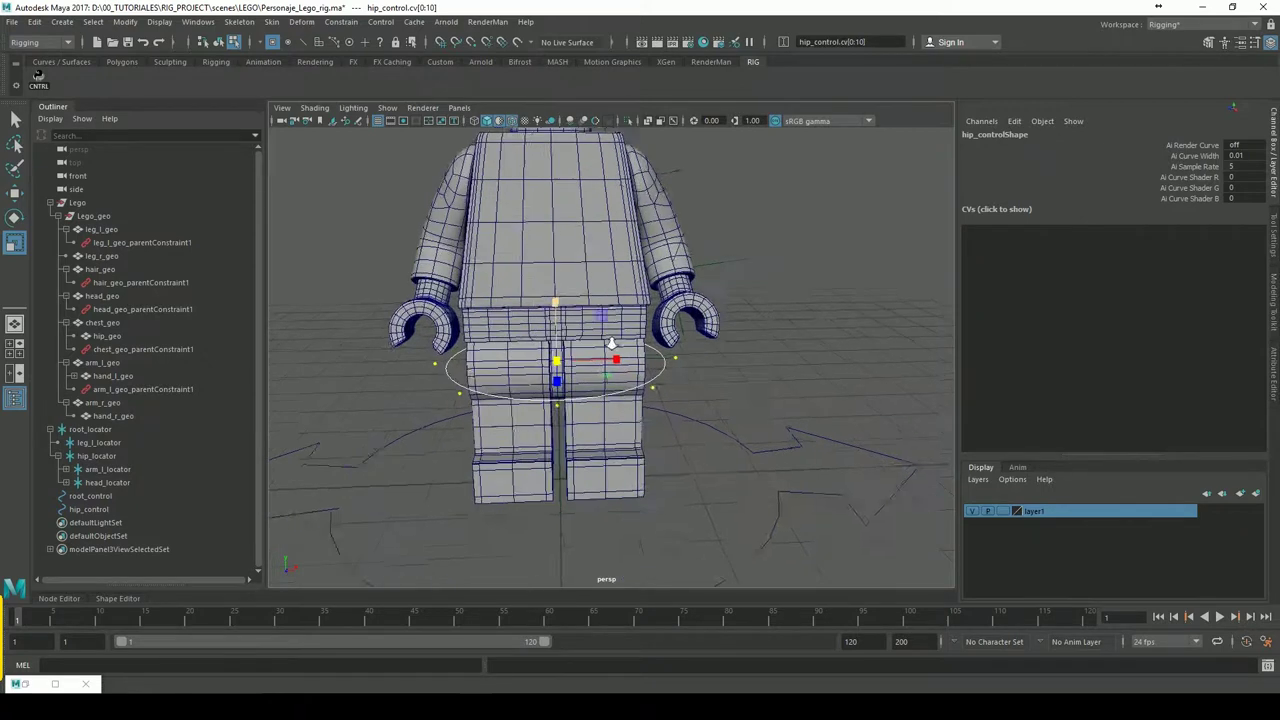
{"action": "scroll", "coordinate": [474, 374], "scroll_direction": "up", "scroll_amount": 2}
{"action": "scroll", "coordinate": [441, 453], "scroll_direction": "up", "scroll_amount": 3}
{"action": "mouse_move", "coordinate": [441, 453]}
{"action": "left_mouse_down", "text": "alt"}
{"action": "mouse_move", "coordinate": [575, 467]}
{"action": "mouse_move", "coordinate": [588, 424]}
{"action": "mouse_move", "coordinate": [723, 428]}
{"action": "mouse_move", "coordinate": [478, 436]}
{"action": "mouse_move", "coordinate": [543, 372]}
{"action": "mouse_move", "coordinate": [850, 352]}
{"action": "left_mouse_up", "text": "alt"}
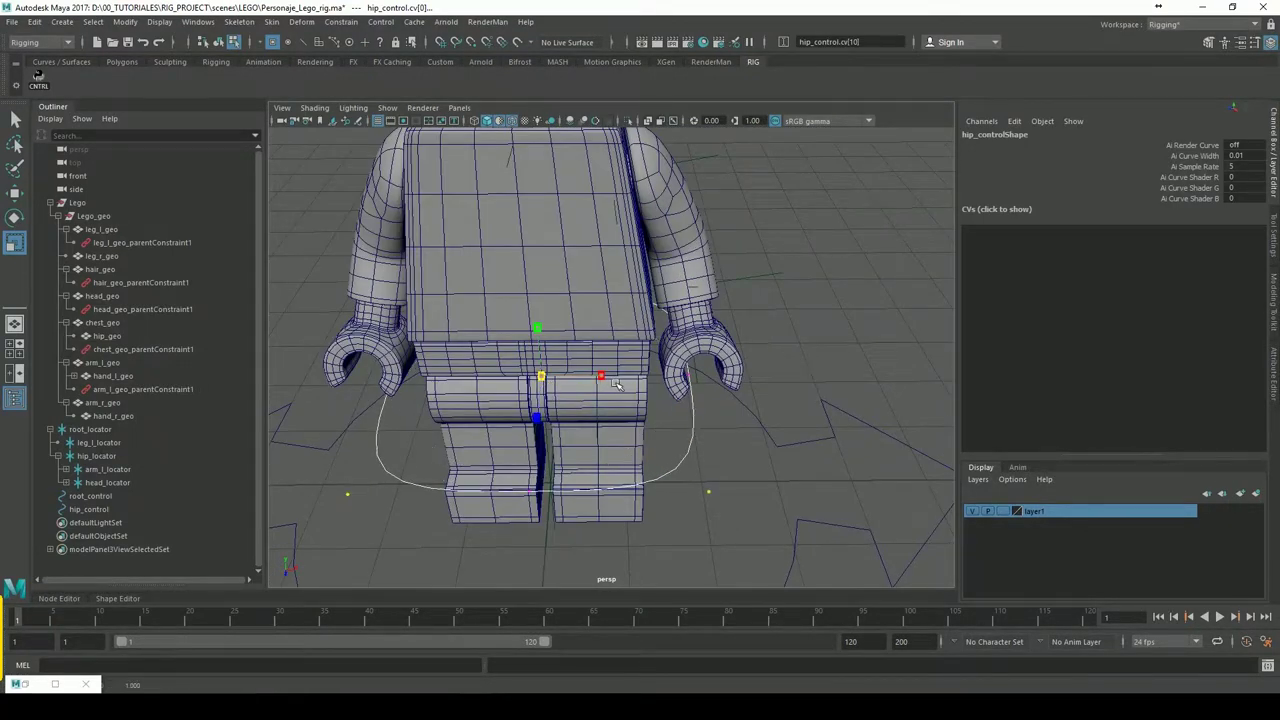
{"action": "scroll", "coordinate": [850, 352], "scroll_direction": "down", "scroll_amount": 3}
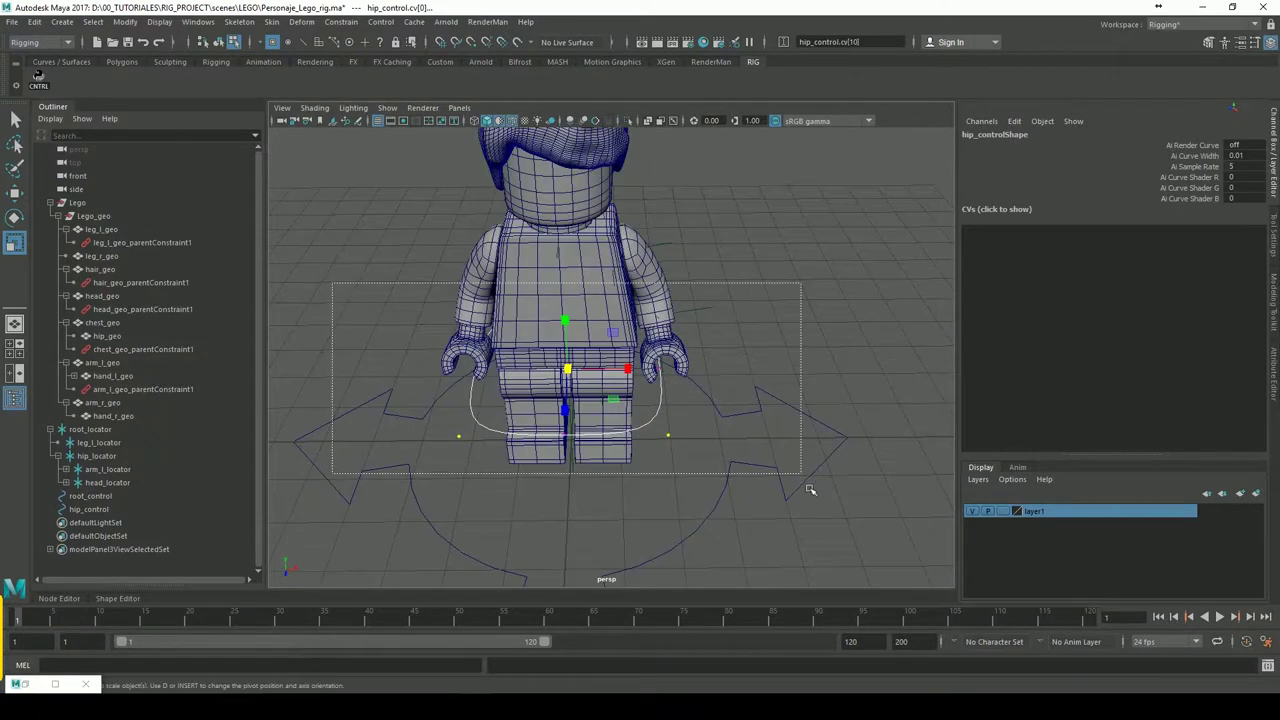
Flatten hip_control into a shallower ring and widen it around the hips
{"action": "left_click", "coordinate": [15, 243]}
{"action": "left_click_drag", "start_coordinate": [565, 408], "coordinate": [565, 385]}
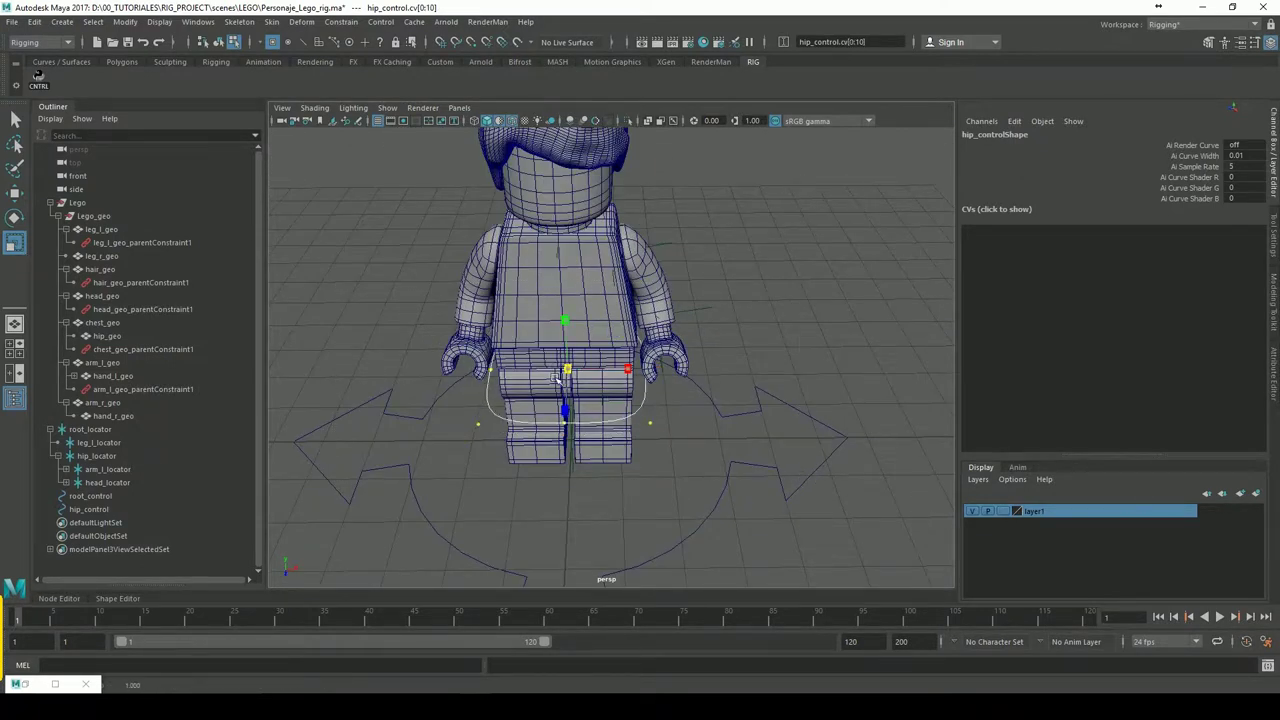
{"action": "left_click_drag", "start_coordinate": [600, 450], "coordinate": [600, 430], "text": "alt"}
{"action": "scroll", "coordinate": [580, 370], "scroll_direction": "up", "scroll_amount": 2}
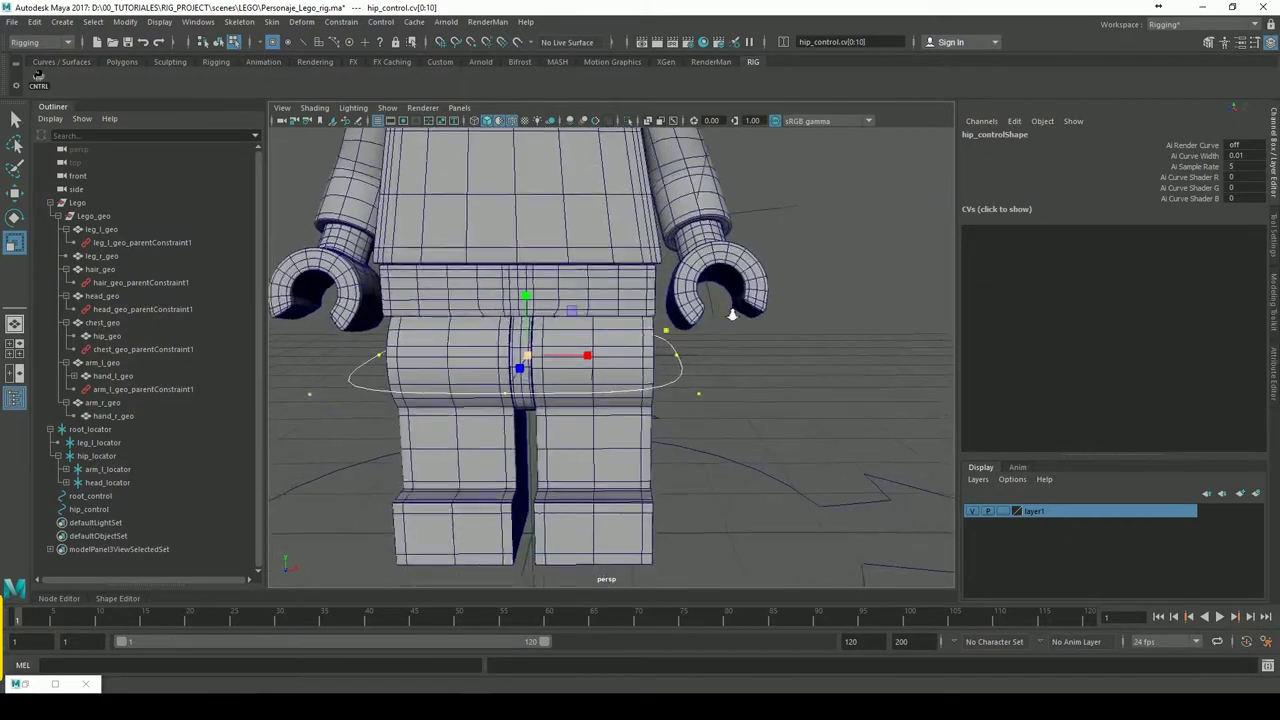
{"action": "scroll", "coordinate": [580, 370], "scroll_direction": "up", "scroll_amount": 2}
{"action": "left_click_drag", "start_coordinate": [557, 378], "coordinate": [594, 380]}
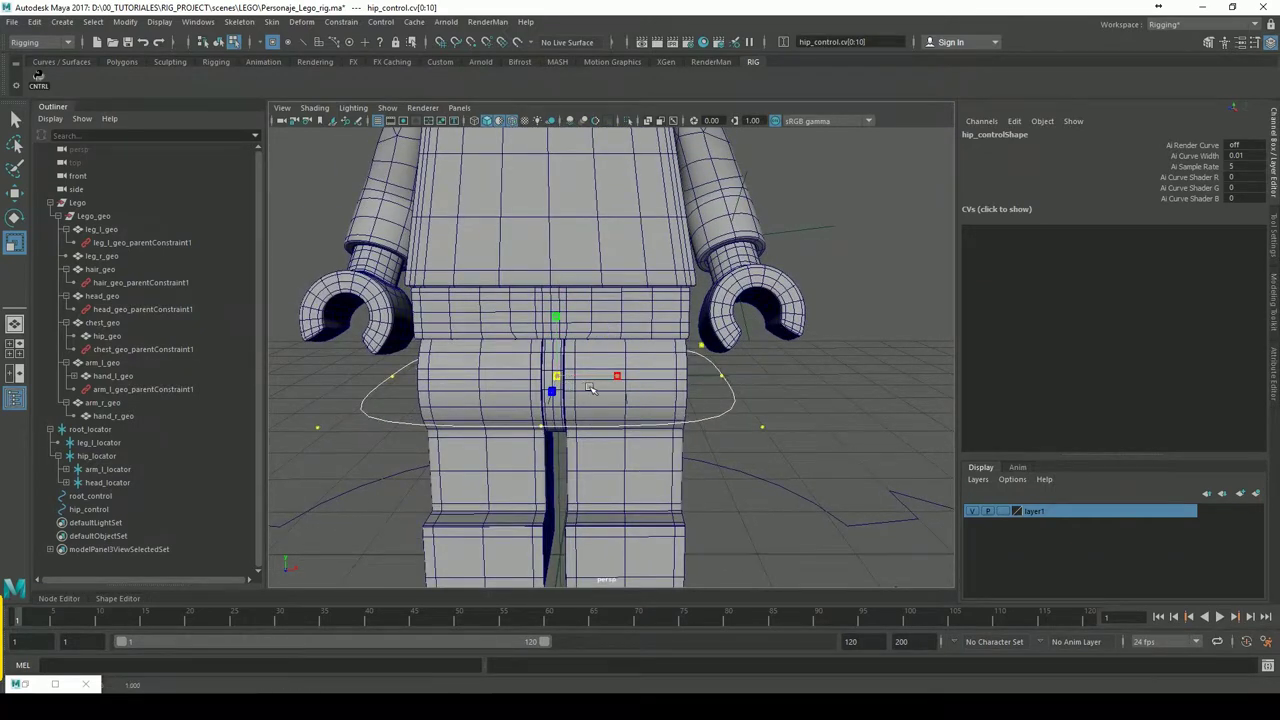
{"action": "scroll", "coordinate": [640, 332], "scroll_direction": "down", "scroll_amount": 2}
{"action": "mouse_move", "coordinate": [640, 333]}
{"action": "left_mouse_down", "text": "alt"}
{"action": "mouse_move", "coordinate": [785, 370]}
{"action": "mouse_move", "coordinate": [733, 368]}
{"action": "mouse_move", "coordinate": [699, 329]}
{"action": "left_mouse_up", "text": "alt"}
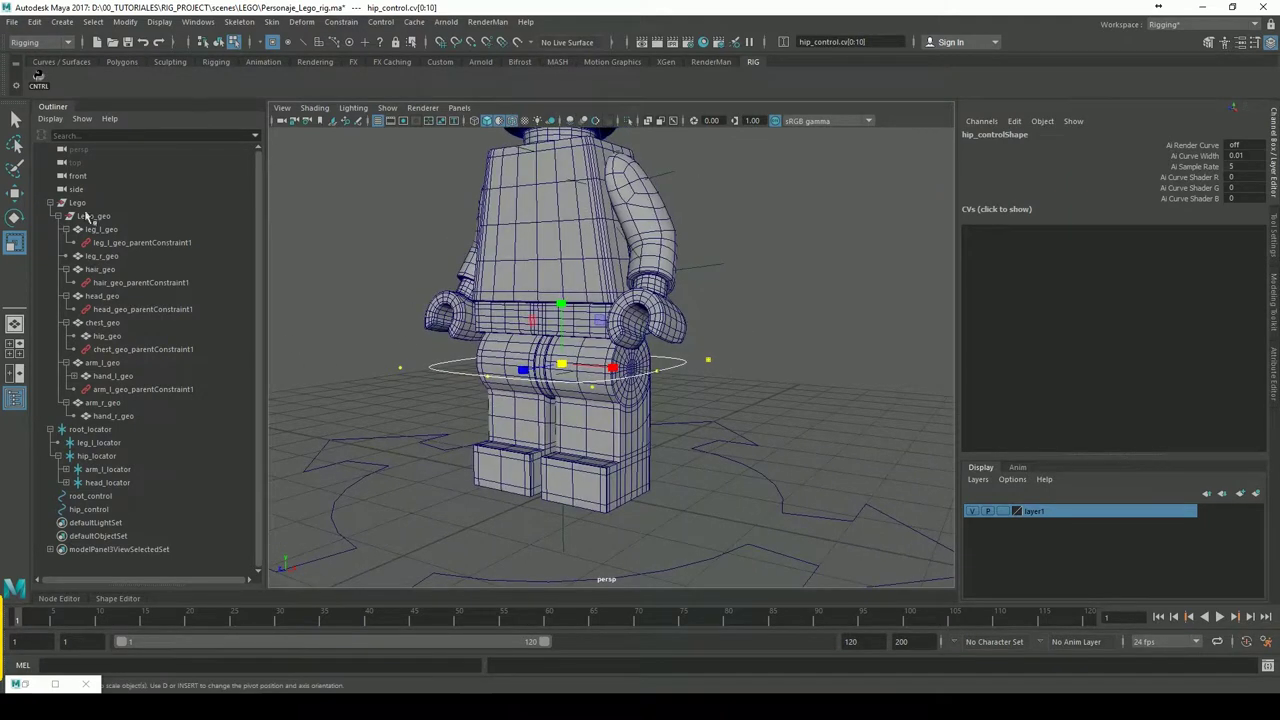
Try raising the ring, undo it, and return to object mode
{"action": "left_click", "coordinate": [14, 192]}
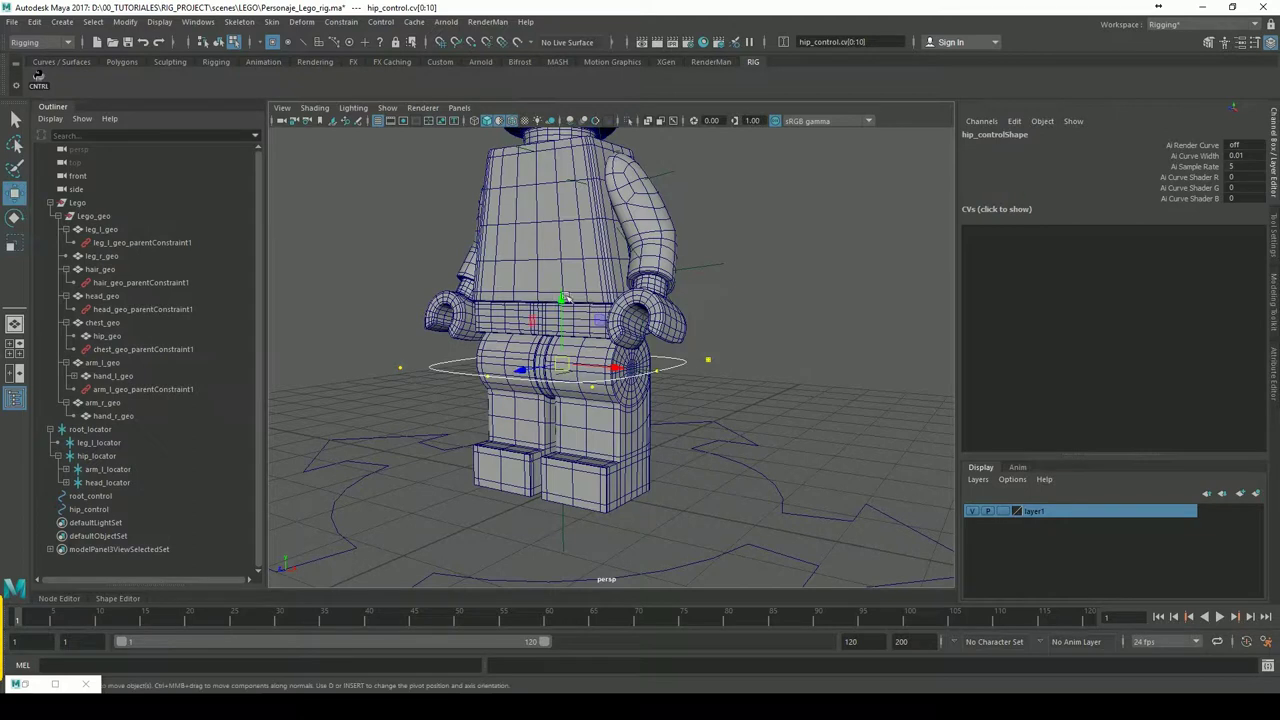
{"action": "left_click_drag", "start_coordinate": [566, 296], "coordinate": [588, 268]}
{"action": "key", "text": "ctrl+z"}
{"action": "key", "text": "ctrl+z"}
{"action": "key", "text": "ctrl+z"}
{"action": "key", "text": "ctrl+z"}
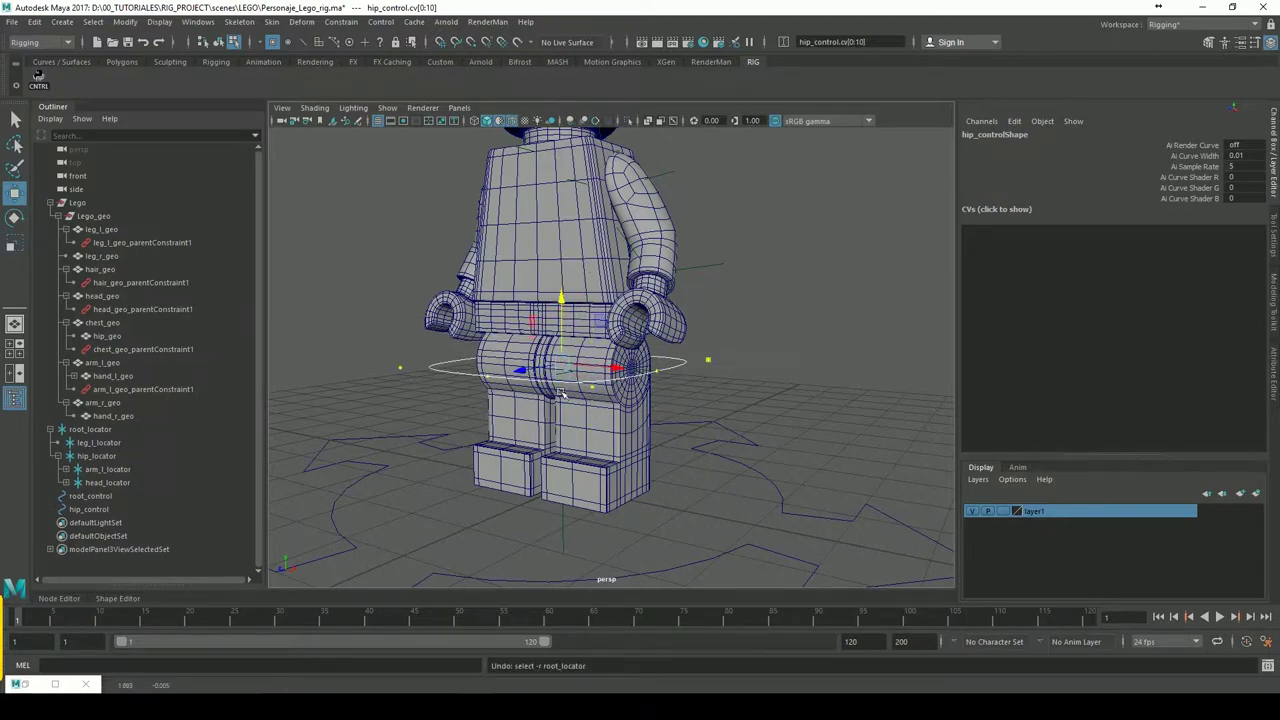
{"action": "left_click", "coordinate": [218, 41]}
{"action": "left_click", "coordinate": [781, 298]}
{"action": "mouse_move", "coordinate": [766, 357]}
{"action": "left_mouse_down", "text": "alt"}
{"action": "mouse_move", "coordinate": [634, 323]}
{"action": "mouse_move", "coordinate": [766, 380]}
{"action": "mouse_move", "coordinate": [691, 380]}
{"action": "left_mouse_up", "text": "alt"}
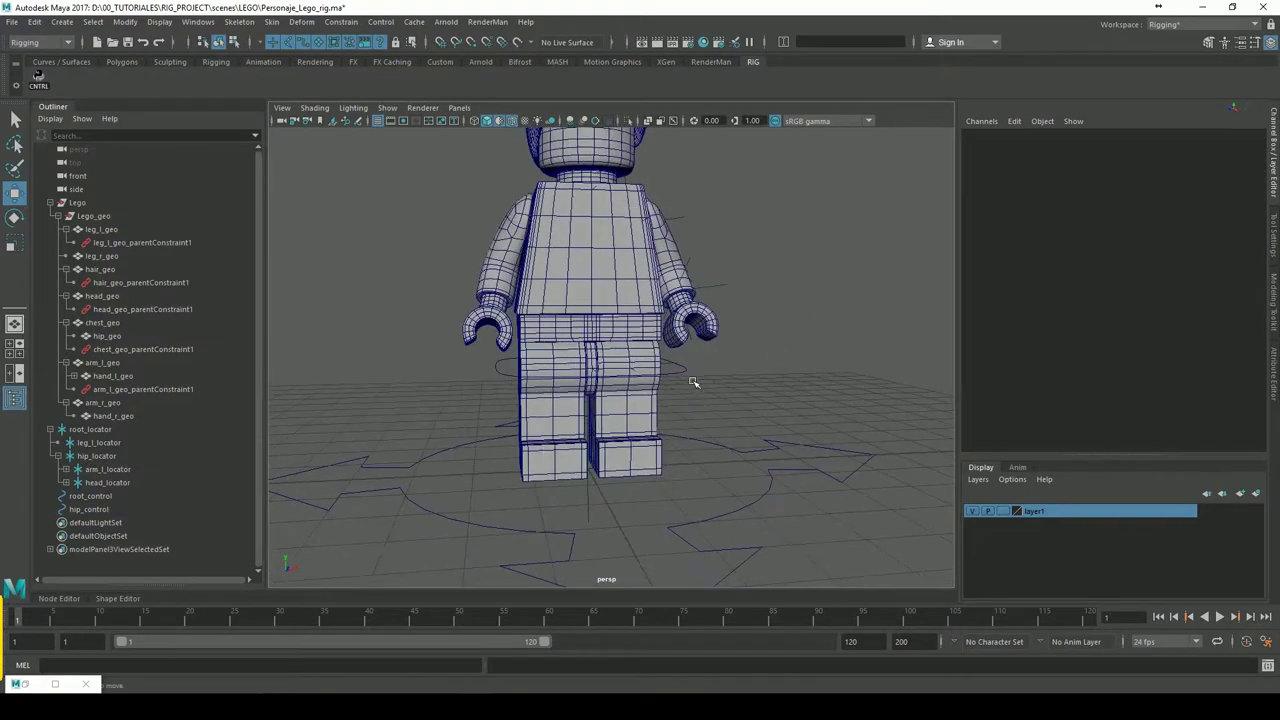
Create a new circle controller, curve1, with mz_ctrlCreator
{"action": "left_click", "coordinate": [695, 382]}
{"action": "mouse_move", "coordinate": [791, 380]}
{"action": "left_mouse_down", "text": "alt"}
{"action": "mouse_move", "coordinate": [691, 380]}
{"action": "mouse_move", "coordinate": [786, 387]}
{"action": "mouse_move", "coordinate": [775, 366]}
{"action": "left_mouse_up", "text": "alt"}
{"action": "left_click", "coordinate": [786, 387]}
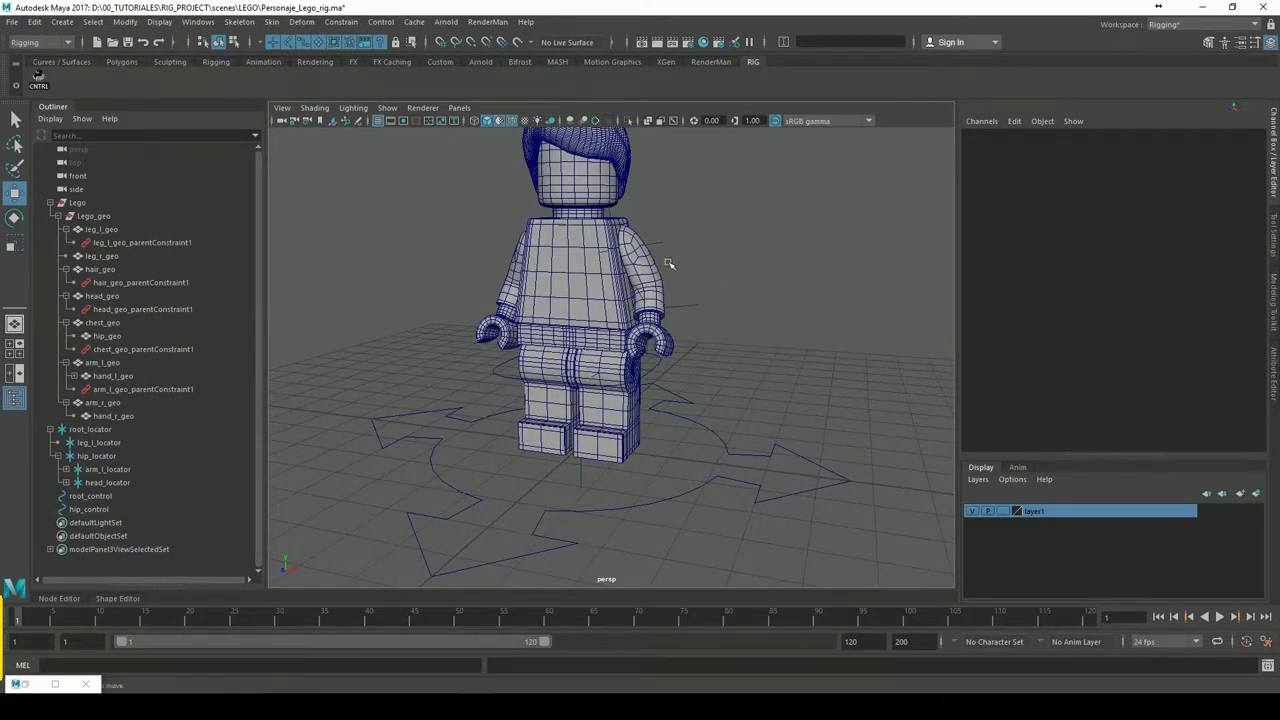
{"action": "mouse_move", "coordinate": [775, 366]}
{"action": "left_mouse_down", "text": "alt"}
{"action": "mouse_move", "coordinate": [743, 289]}
{"action": "mouse_move", "coordinate": [760, 295]}
{"action": "left_mouse_up", "text": "alt"}
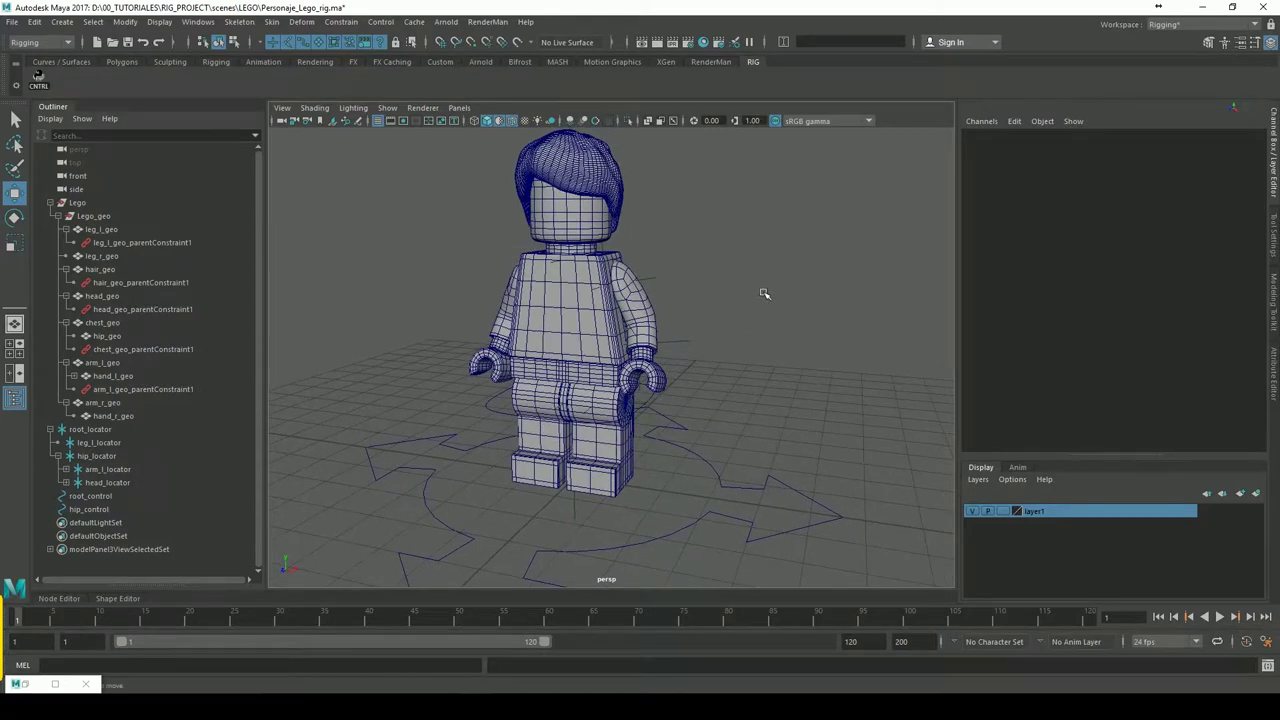
{"action": "left_click", "coordinate": [38, 80]}
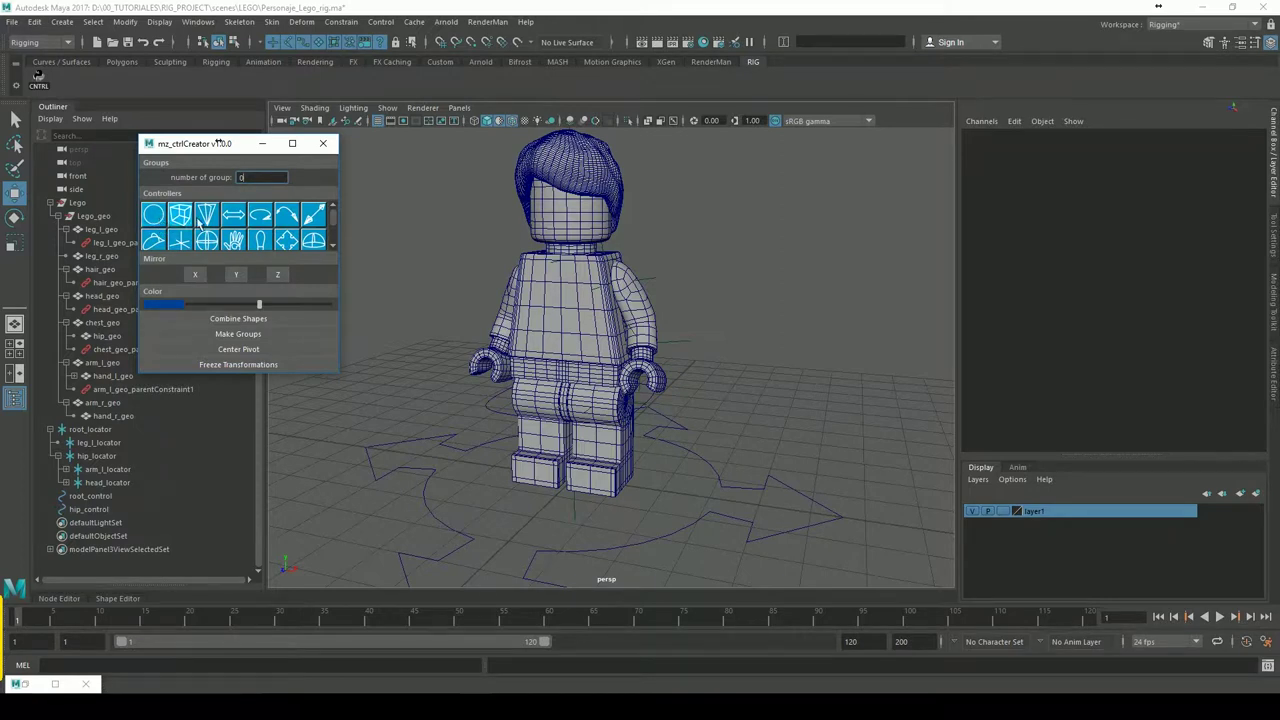
{"action": "left_click", "coordinate": [155, 215]}
{"action": "left_click", "coordinate": [323, 143]}
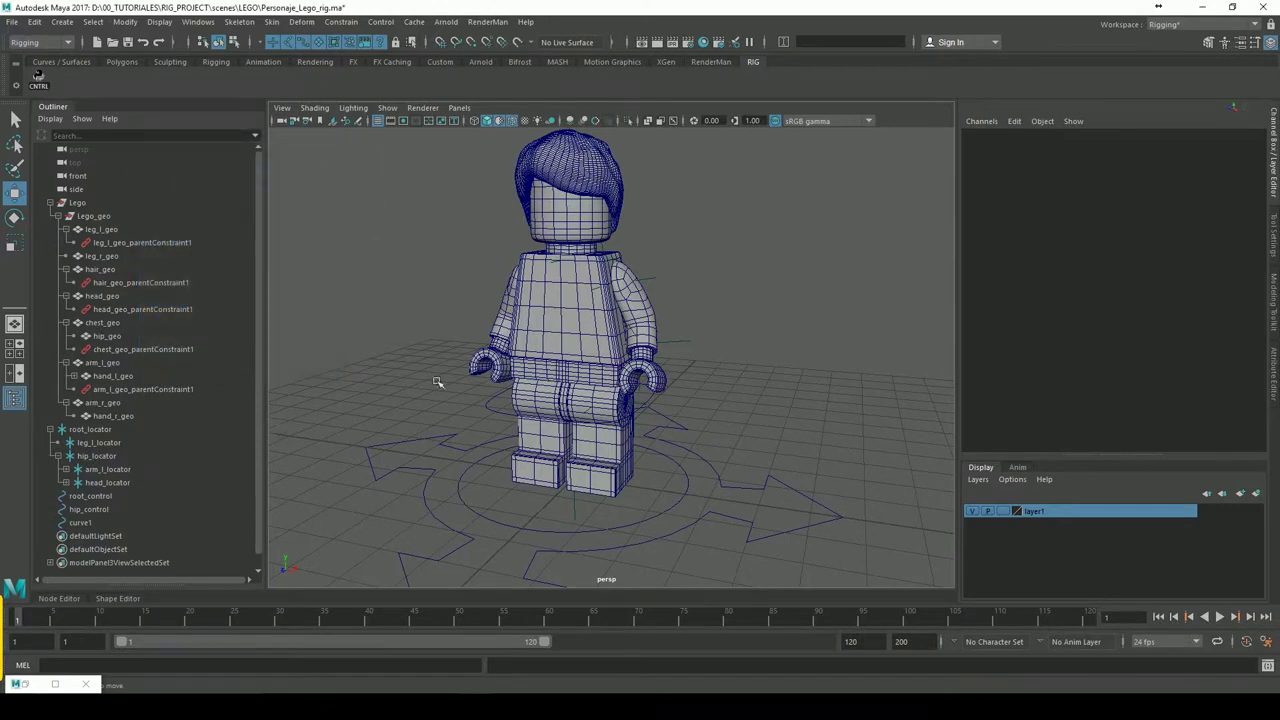
Parent curve1 to head_locator, zero Translate Y, then unparent it to the scene root
{"action": "left_click", "coordinate": [101, 524]}
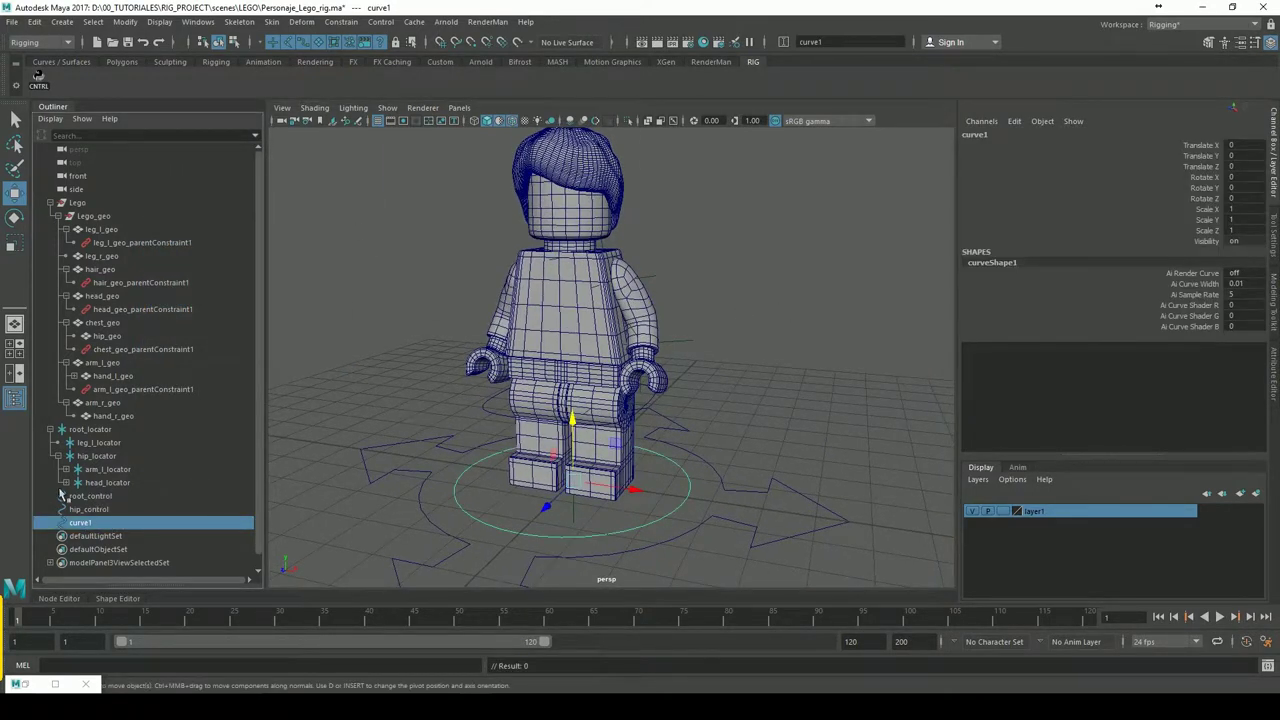
{"action": "left_click", "coordinate": [112, 483], "text": "ctrl"}
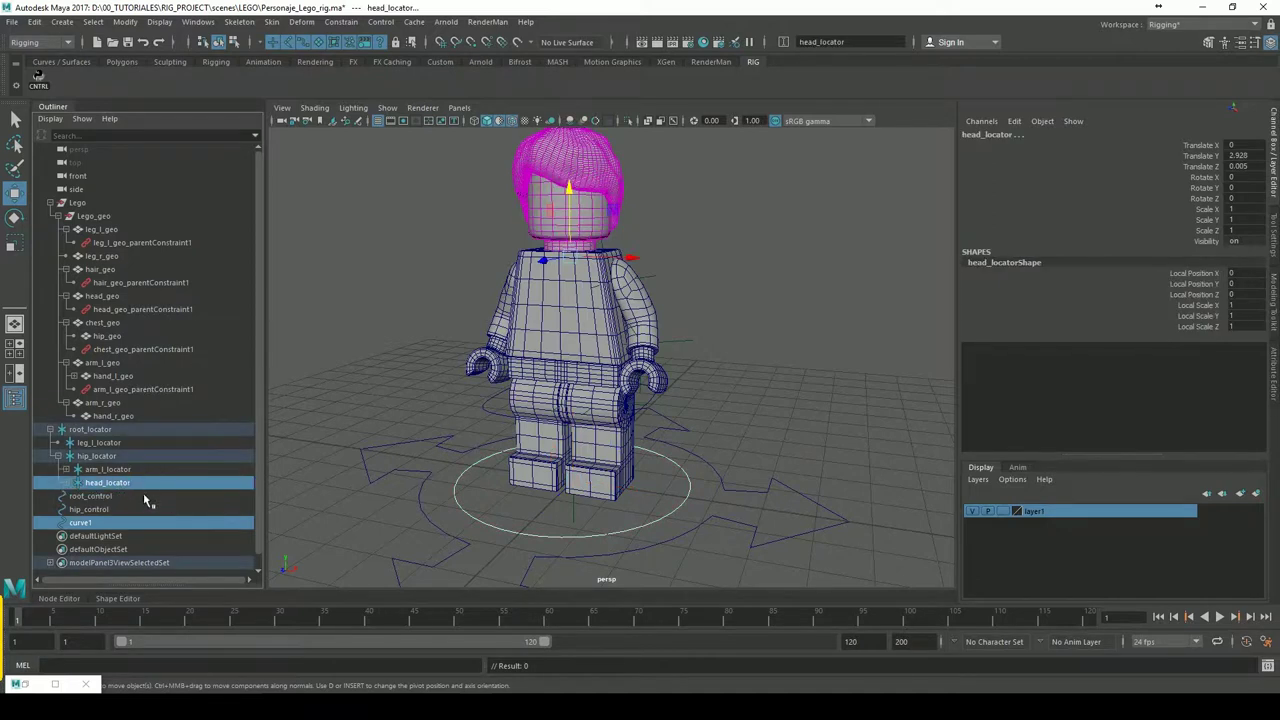
{"action": "key", "text": "p"}
{"action": "left_click", "coordinate": [1258, 156]}
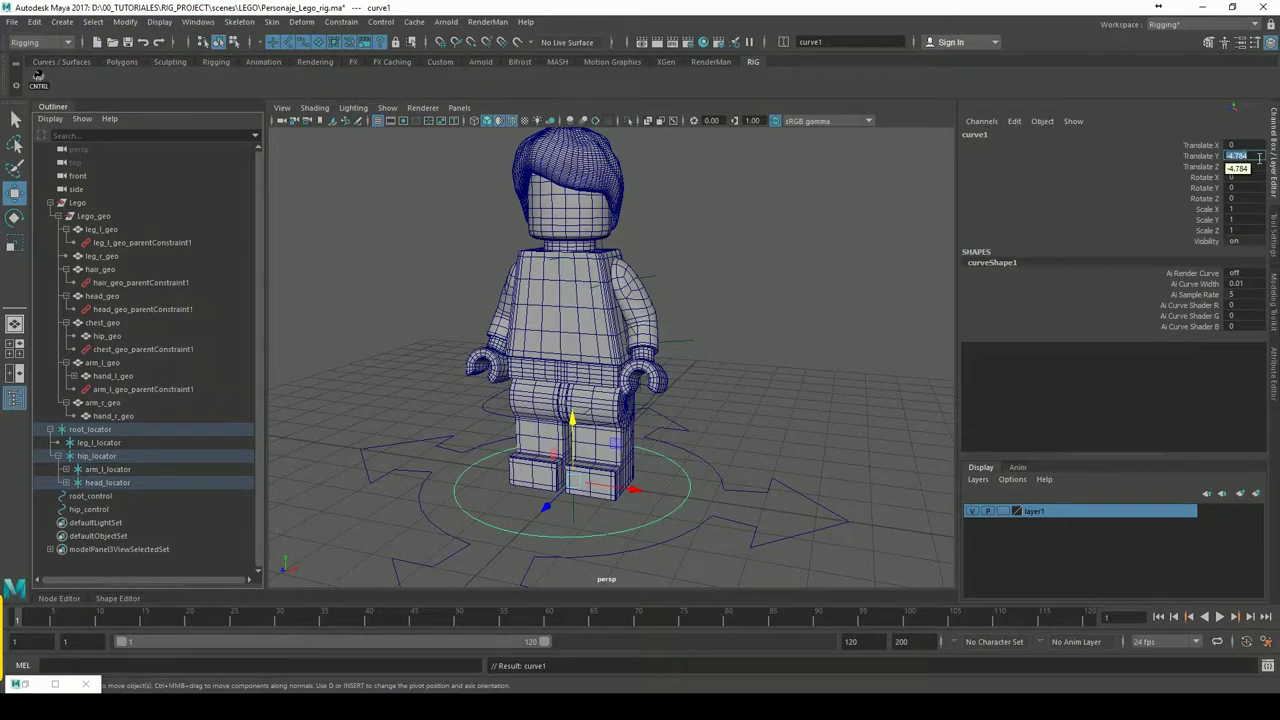
{"action": "type", "text": "0"}
{"action": "key", "text": "Return"}
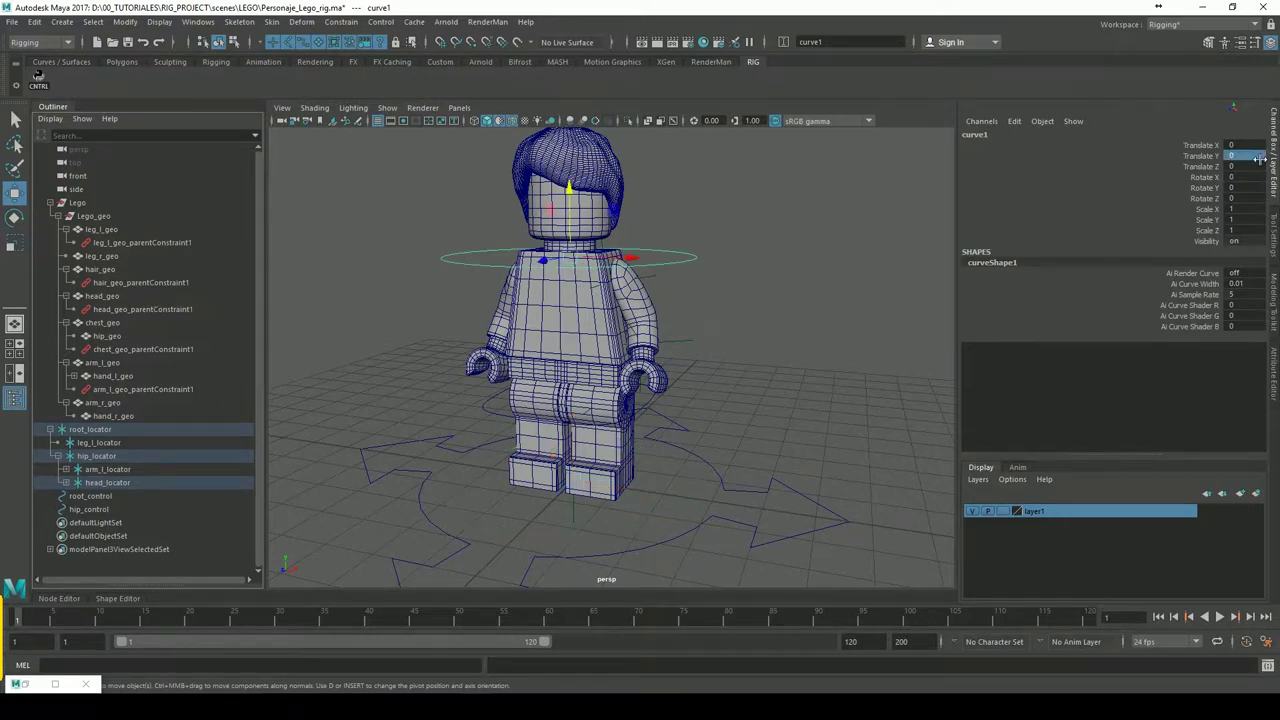
{"action": "key", "text": "shift+p"}
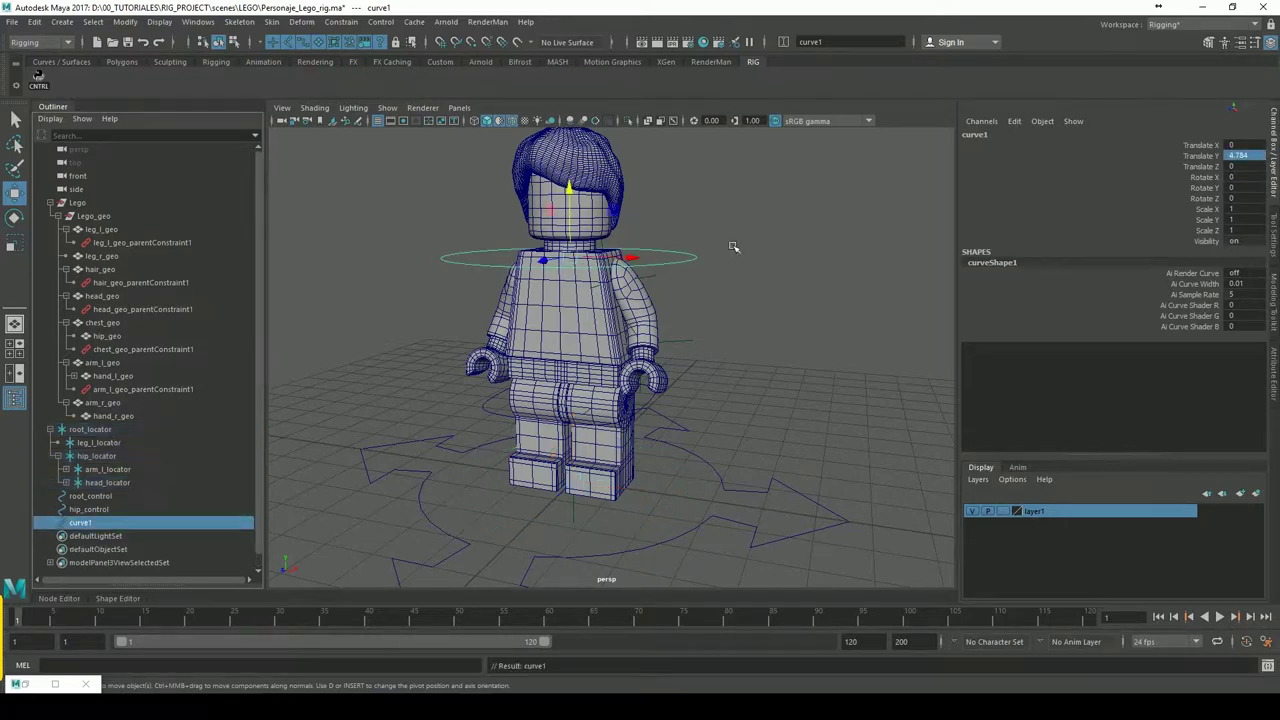
{"action": "mouse_move", "coordinate": [756, 345]}
{"action": "left_mouse_down", "text": "alt"}
{"action": "mouse_move", "coordinate": [708, 340]}
{"action": "mouse_move", "coordinate": [742, 348]}
{"action": "left_mouse_up", "text": "alt"}
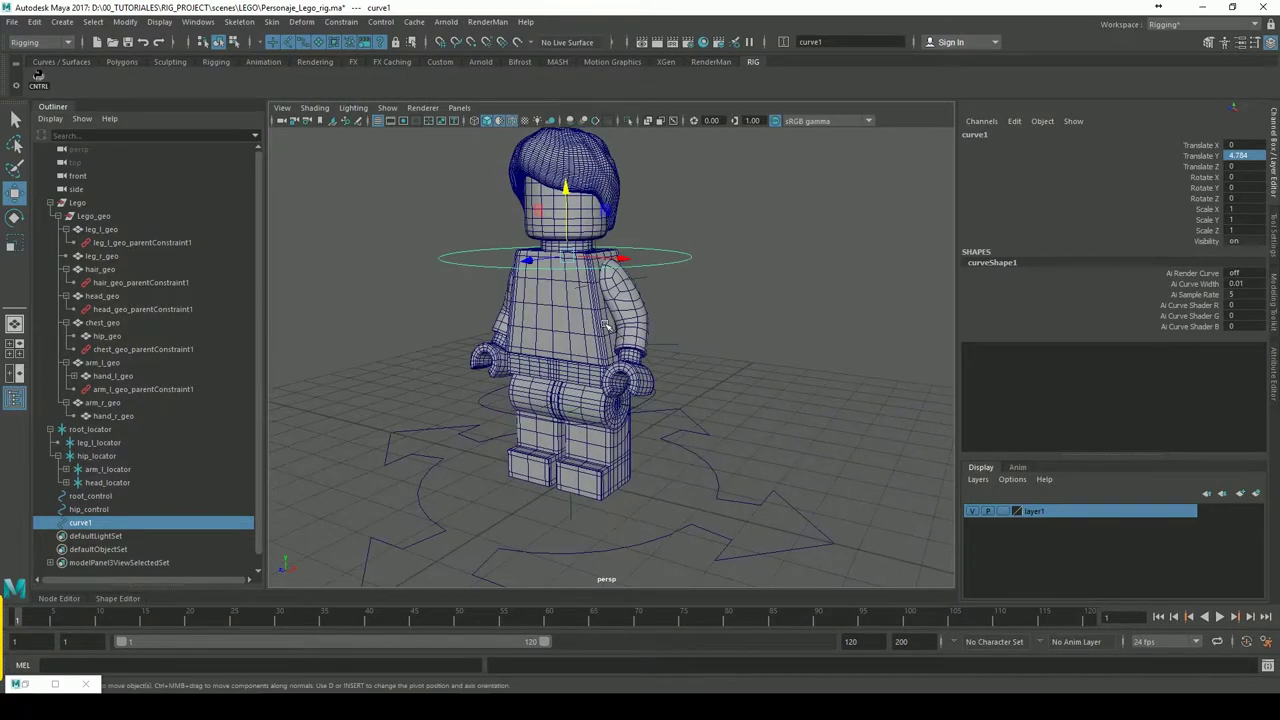
{"action": "right_click_drag", "start_coordinate": [606, 325], "coordinate": [734, 286], "text": "alt"}
{"action": "mouse_move", "coordinate": [795, 265]}
{"action": "left_mouse_down", "text": "alt"}
{"action": "mouse_move", "coordinate": [766, 310]}
{"action": "mouse_move", "coordinate": [717, 297]}
{"action": "left_mouse_up", "text": "alt"}
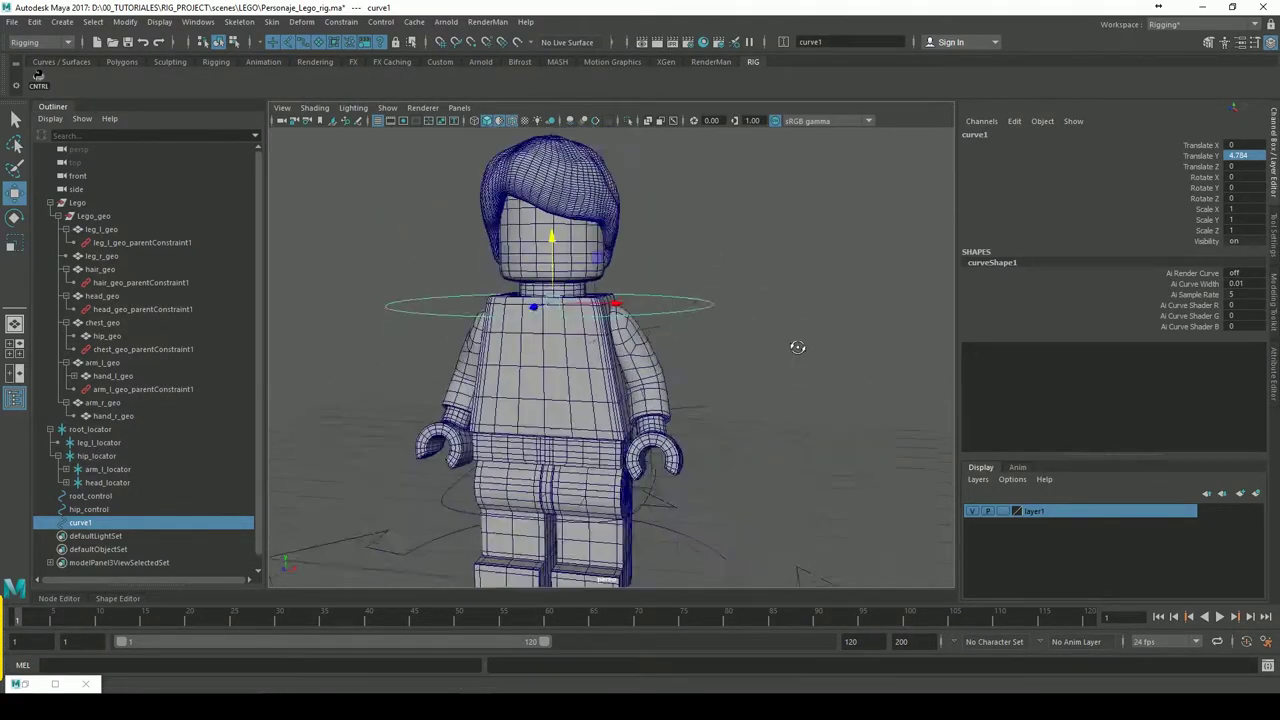
Scale and move curve1's control vertices up into a wider ring around the head
{"action": "left_click", "coordinate": [233, 42]}
{"action": "mouse_move", "coordinate": [391, 286]}
{"action": "left_mouse_down", "text": "alt"}
{"action": "mouse_move", "coordinate": [330, 230]}
{"action": "mouse_move", "coordinate": [849, 450]}
{"action": "left_mouse_up", "text": "alt"}
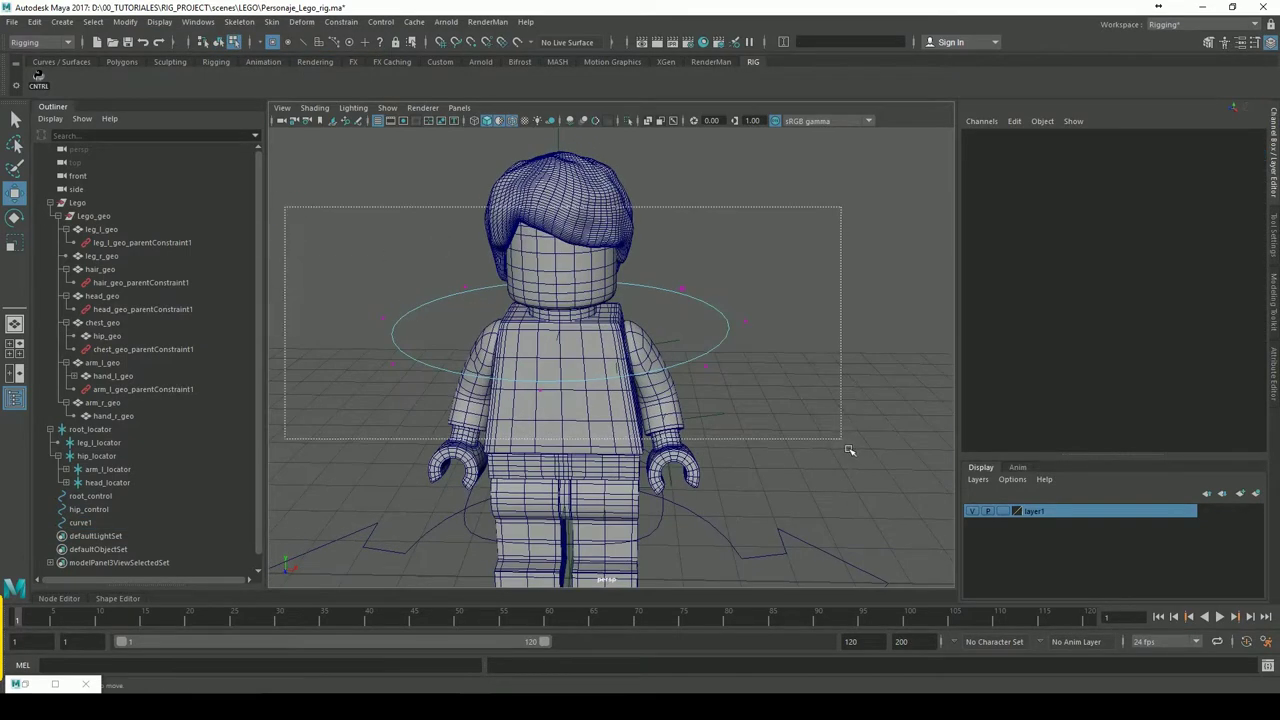
{"action": "key", "text": "r"}
{"action": "left_click_drag", "start_coordinate": [563, 321], "coordinate": [425, 326]}
{"action": "scroll", "coordinate": [647, 305], "scroll_direction": "up", "scroll_amount": 3}
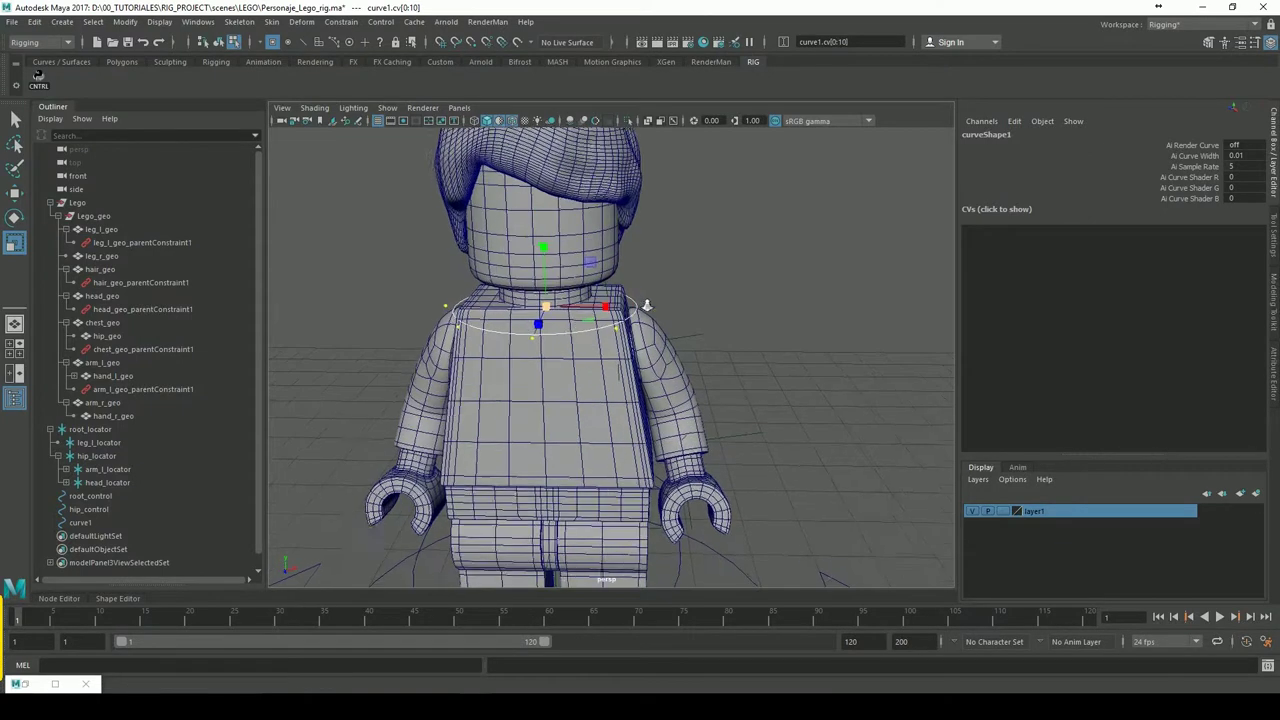
{"action": "key", "text": "w"}
{"action": "left_click_drag", "start_coordinate": [557, 260], "coordinate": [557, 190]}
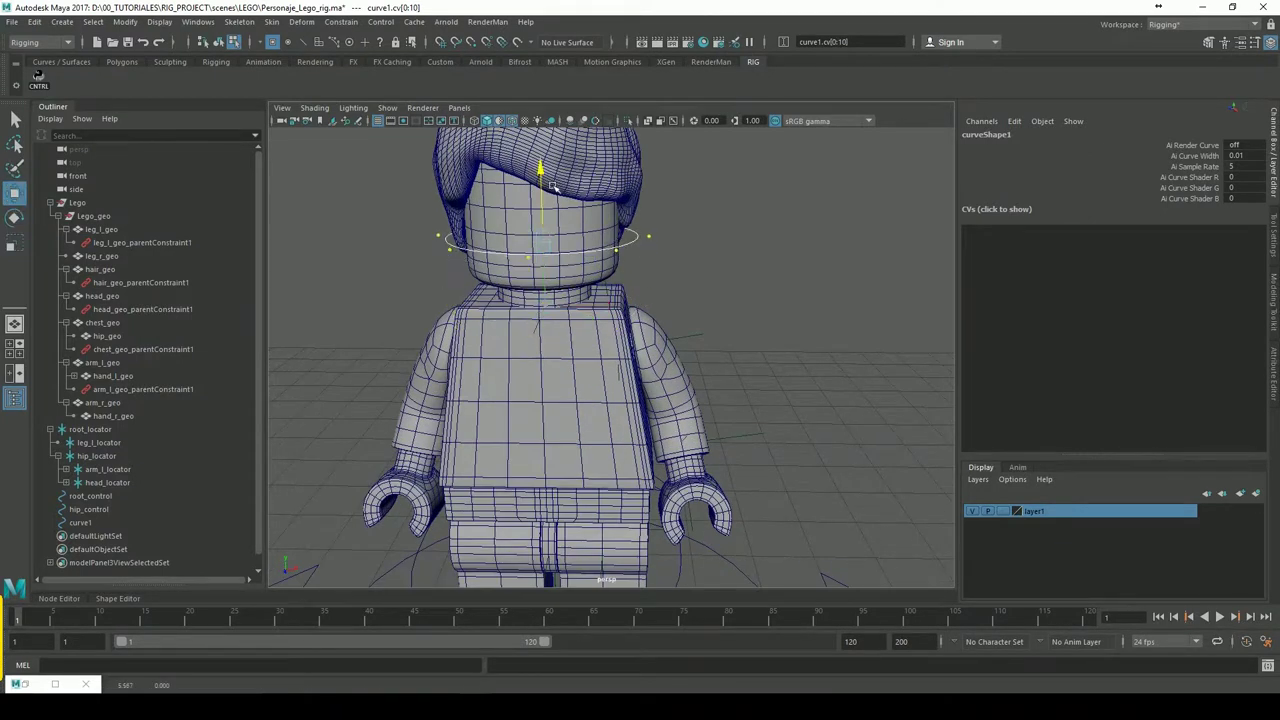
{"action": "key", "text": "r"}
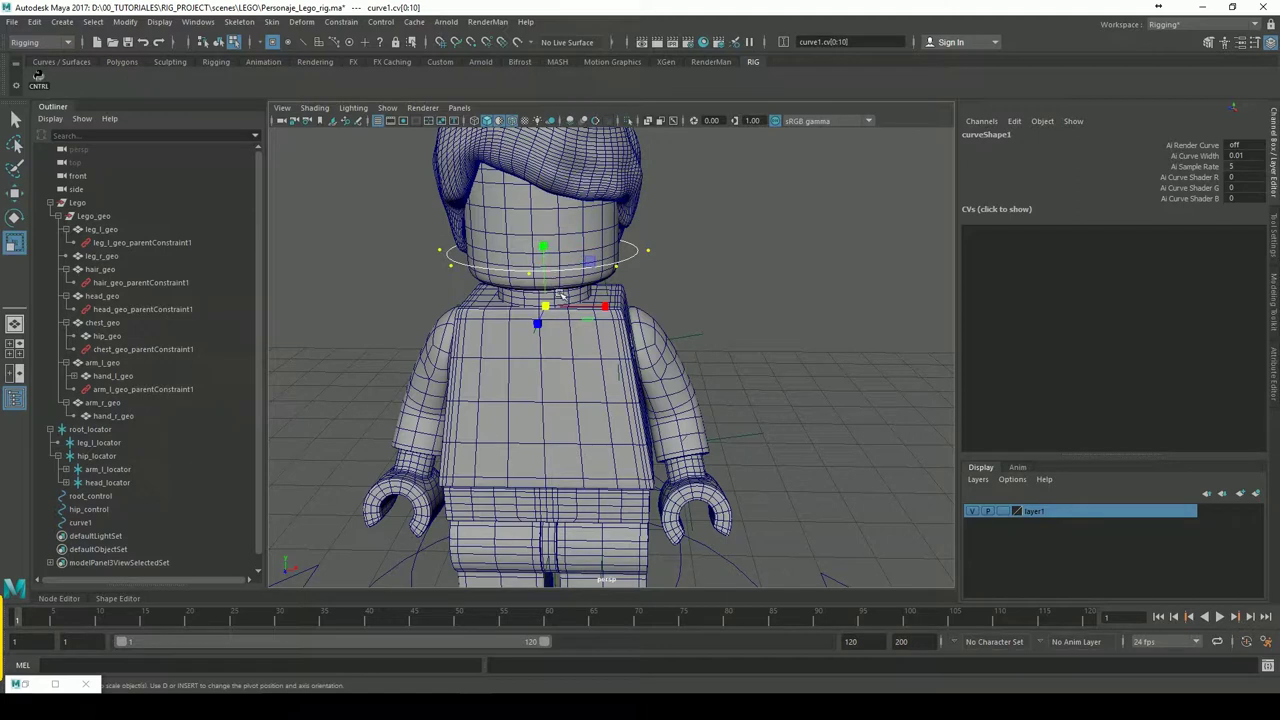
{"action": "left_click_drag", "start_coordinate": [545, 306], "coordinate": [618, 313]}
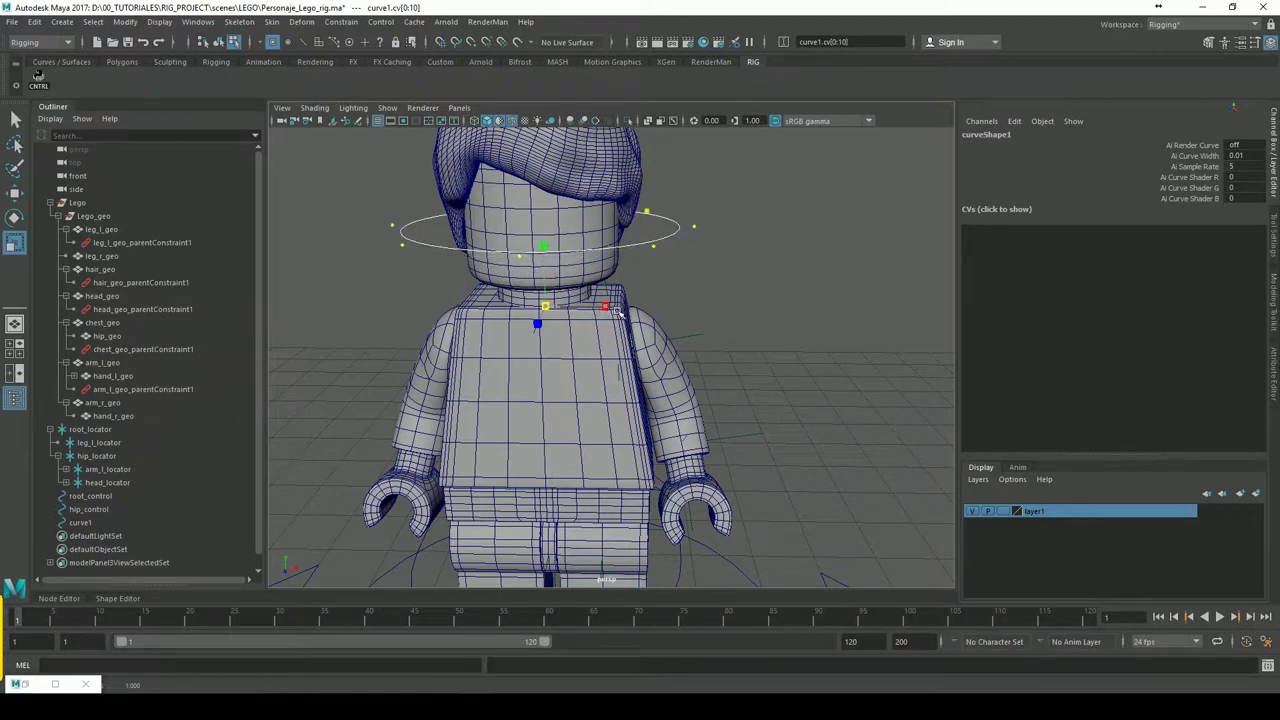
{"action": "key", "text": "w"}
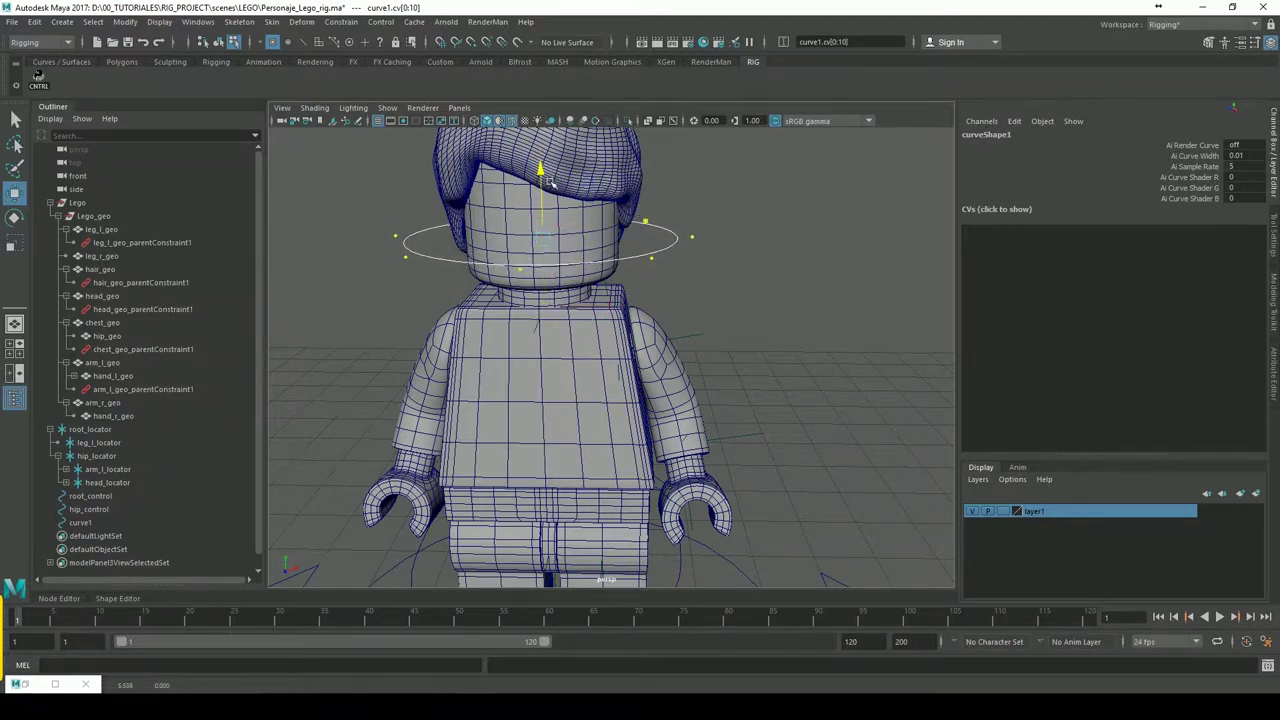
Raise one side's control vertices to tilt the head ring, then check it in object mode
{"action": "left_click_drag", "start_coordinate": [555, 170], "coordinate": [740, 330], "text": "alt"}
{"action": "left_click_drag", "start_coordinate": [830, 244], "coordinate": [728, 350]}
{"action": "mouse_move", "coordinate": [776, 255]}
{"action": "left_mouse_down"}
{"action": "mouse_move", "coordinate": [794, 173]}
{"action": "mouse_move", "coordinate": [719, 281]}
{"action": "mouse_move", "coordinate": [486, 279]}
{"action": "mouse_move", "coordinate": [645, 255]}
{"action": "mouse_move", "coordinate": [684, 228]}
{"action": "left_mouse_up"}
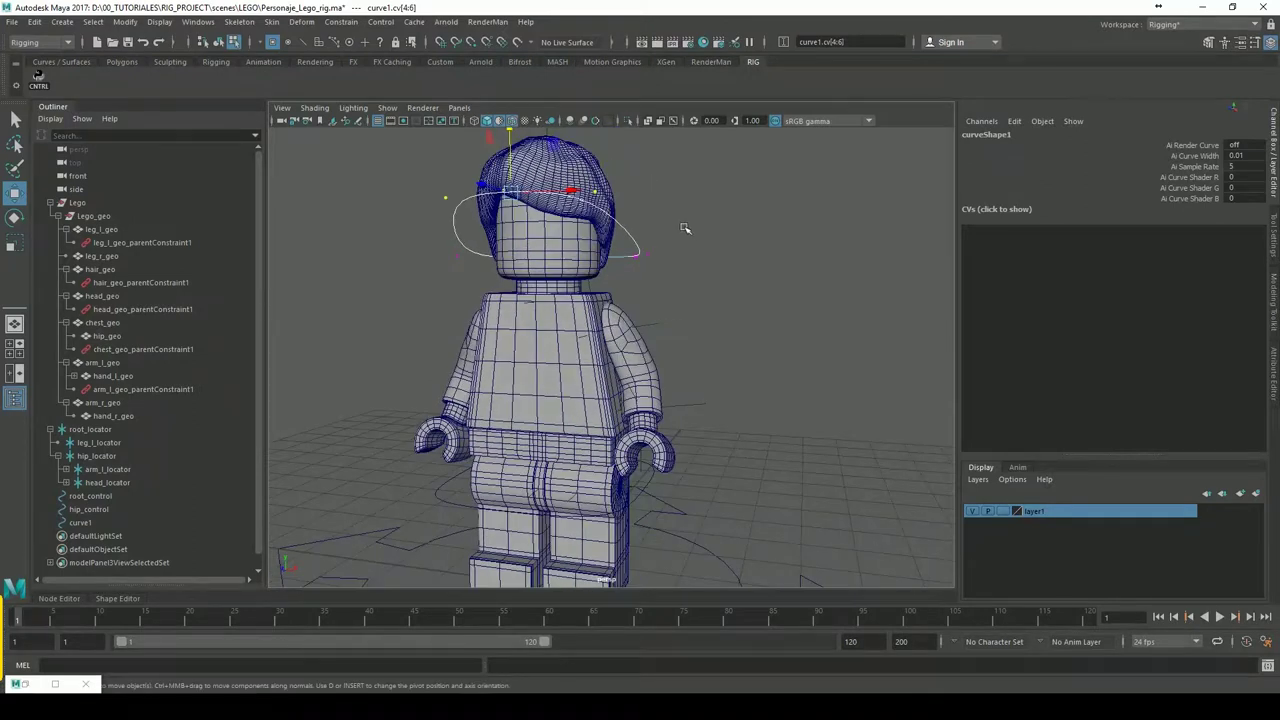
{"action": "right_click_drag", "start_coordinate": [641, 251], "coordinate": [680, 226]}
{"action": "left_click", "coordinate": [757, 289]}
{"action": "mouse_move", "coordinate": [797, 246]}
{"action": "left_mouse_down", "text": "alt"}
{"action": "mouse_move", "coordinate": [612, 312]}
{"action": "mouse_move", "coordinate": [509, 314]}
{"action": "mouse_move", "coordinate": [737, 366]}
{"action": "mouse_move", "coordinate": [731, 323]}
{"action": "mouse_move", "coordinate": [689, 280]}
{"action": "left_mouse_up", "text": "alt"}
{"action": "right_click_drag", "start_coordinate": [689, 280], "coordinate": [714, 303], "text": "alt"}
{"action": "mouse_move", "coordinate": [714, 303]}
{"action": "left_mouse_down", "text": "alt"}
{"action": "mouse_move", "coordinate": [689, 297]}
{"action": "mouse_move", "coordinate": [810, 300]}
{"action": "left_mouse_up", "text": "alt"}
{"action": "left_click", "coordinate": [673, 283]}
{"action": "left_click", "coordinate": [778, 311]}
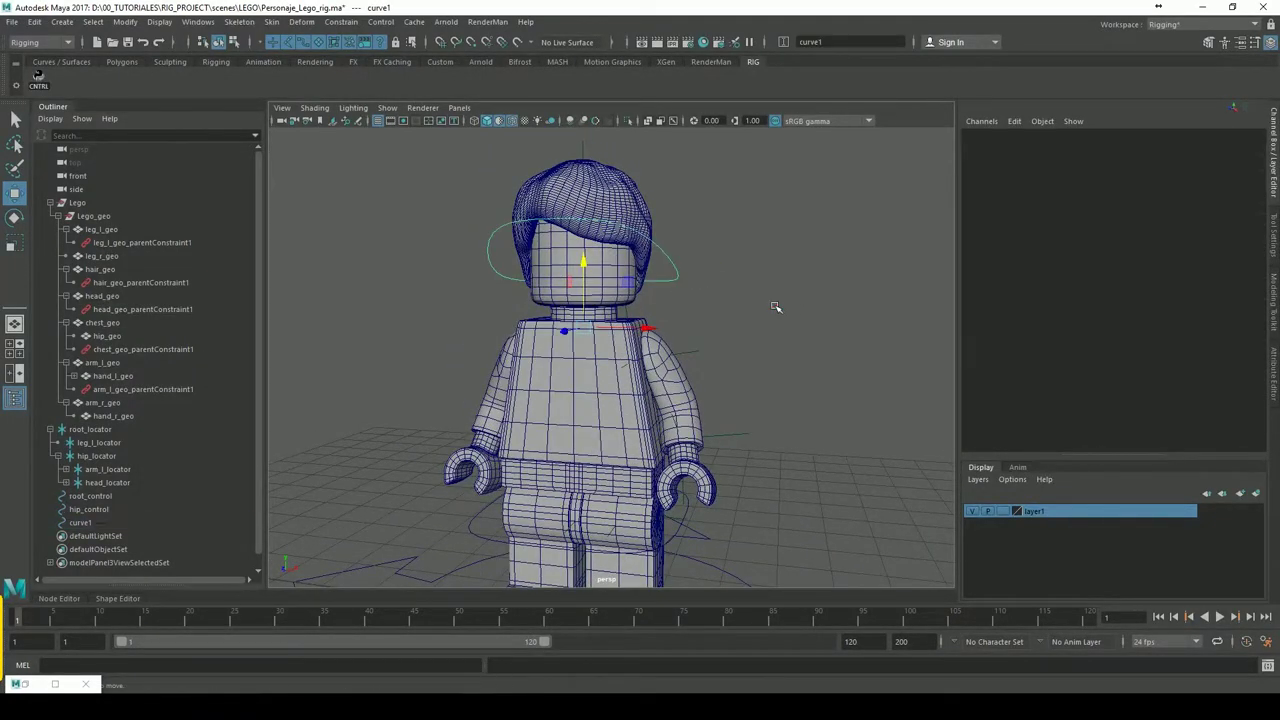
Rename curve1 to head_control in the Outliner and save the scene
{"action": "double_click", "coordinate": [84, 523]}
{"action": "type", "text": "head_control"}
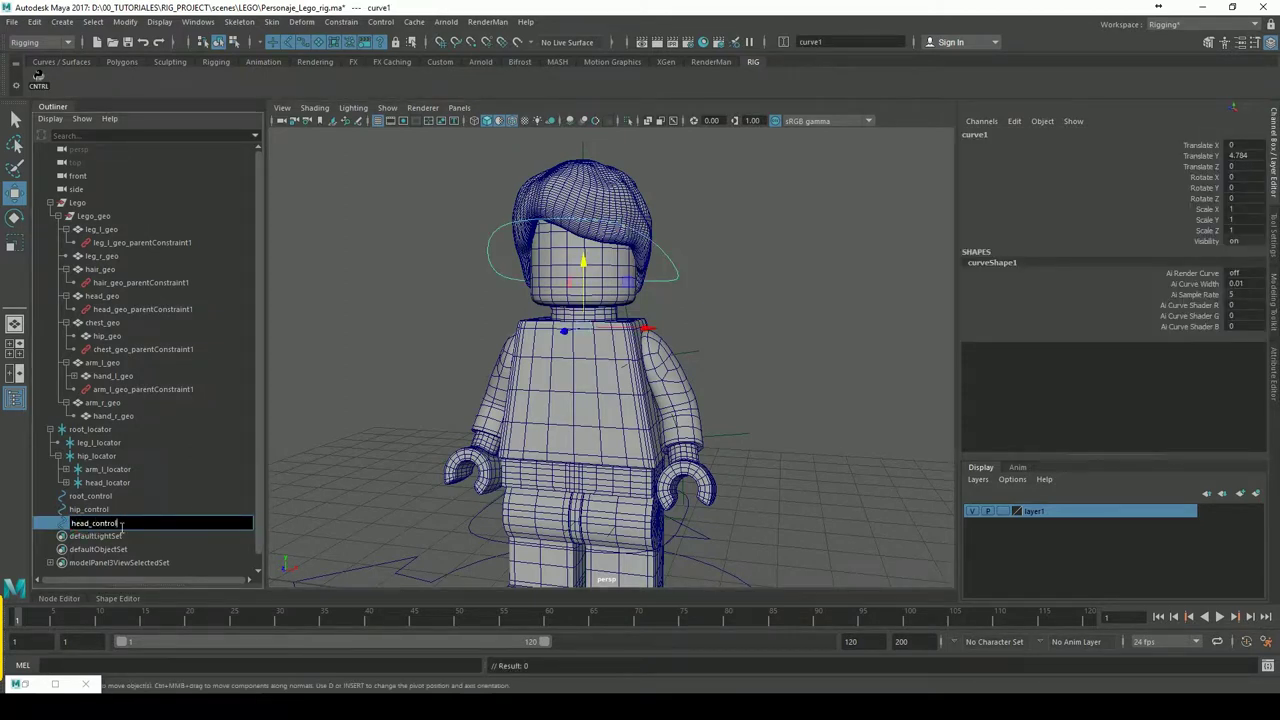
{"action": "key", "text": "Return"}
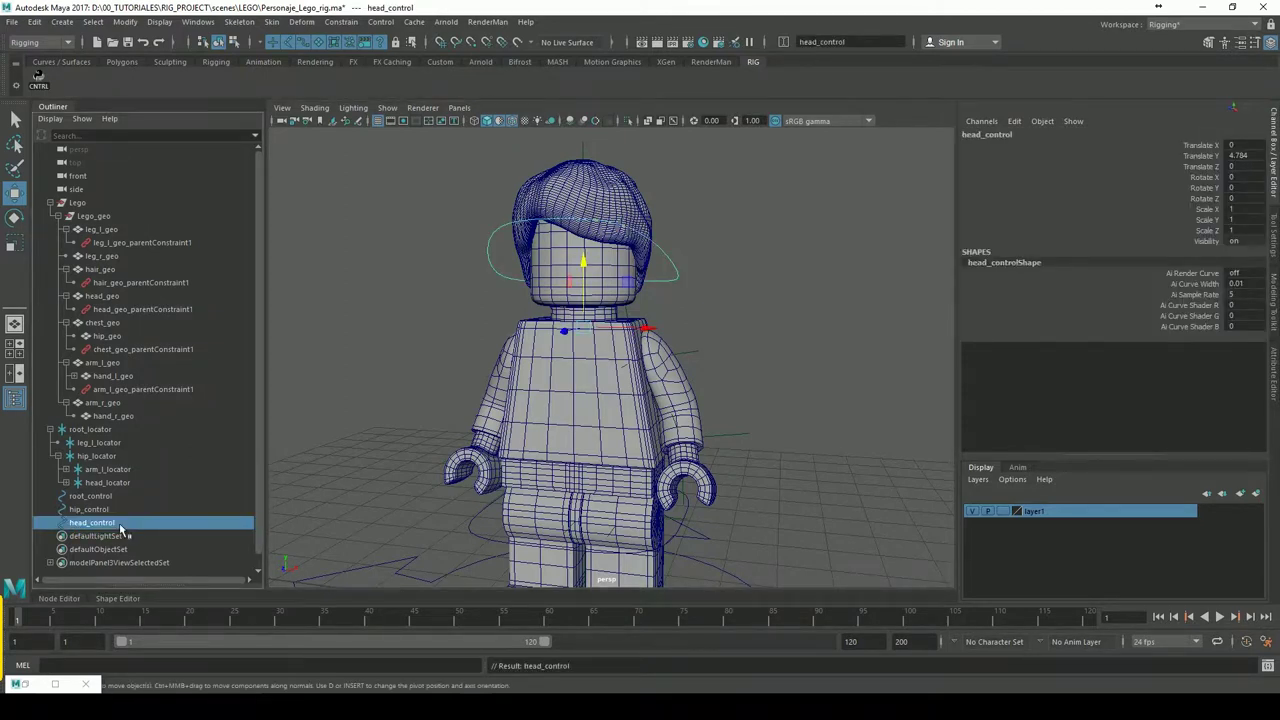
{"action": "left_click", "coordinate": [767, 305]}
{"action": "mouse_move", "coordinate": [814, 271]}
{"action": "left_mouse_down", "text": "alt"}
{"action": "mouse_move", "coordinate": [763, 289]}
{"action": "mouse_move", "coordinate": [752, 254]}
{"action": "left_mouse_up", "text": "alt"}
{"action": "key", "text": "ctrl+s"}
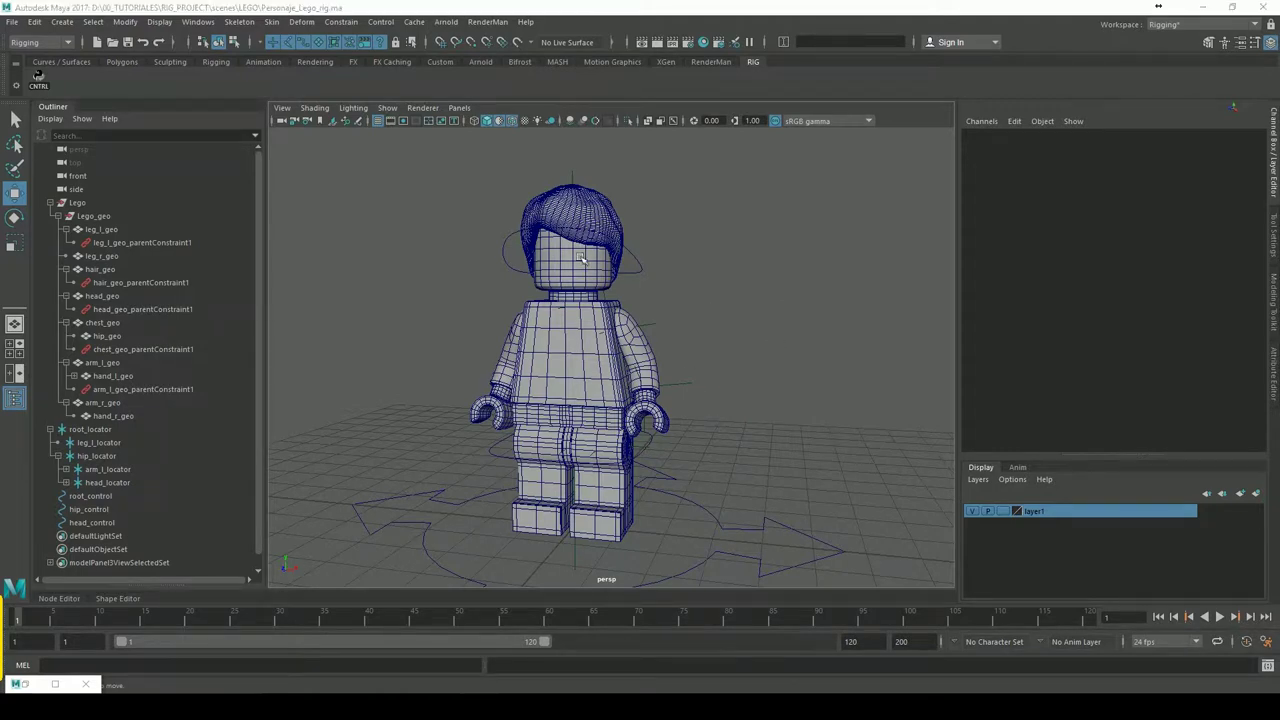
{"action": "left_click", "coordinate": [38, 80]}
Create another circle controller, curve1, with the controller creator
{"action": "left_click", "coordinate": [158, 222]}
{"action": "left_click", "coordinate": [322, 143]}
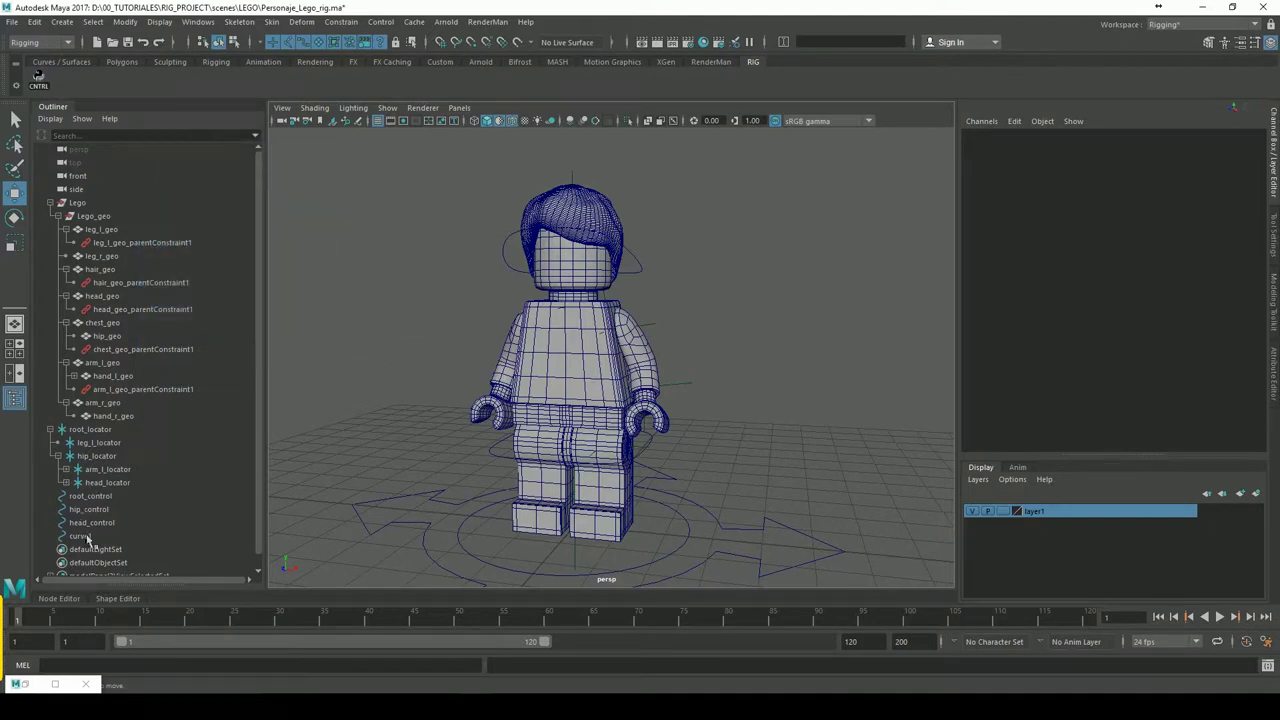
{"action": "left_click", "coordinate": [66, 483]}
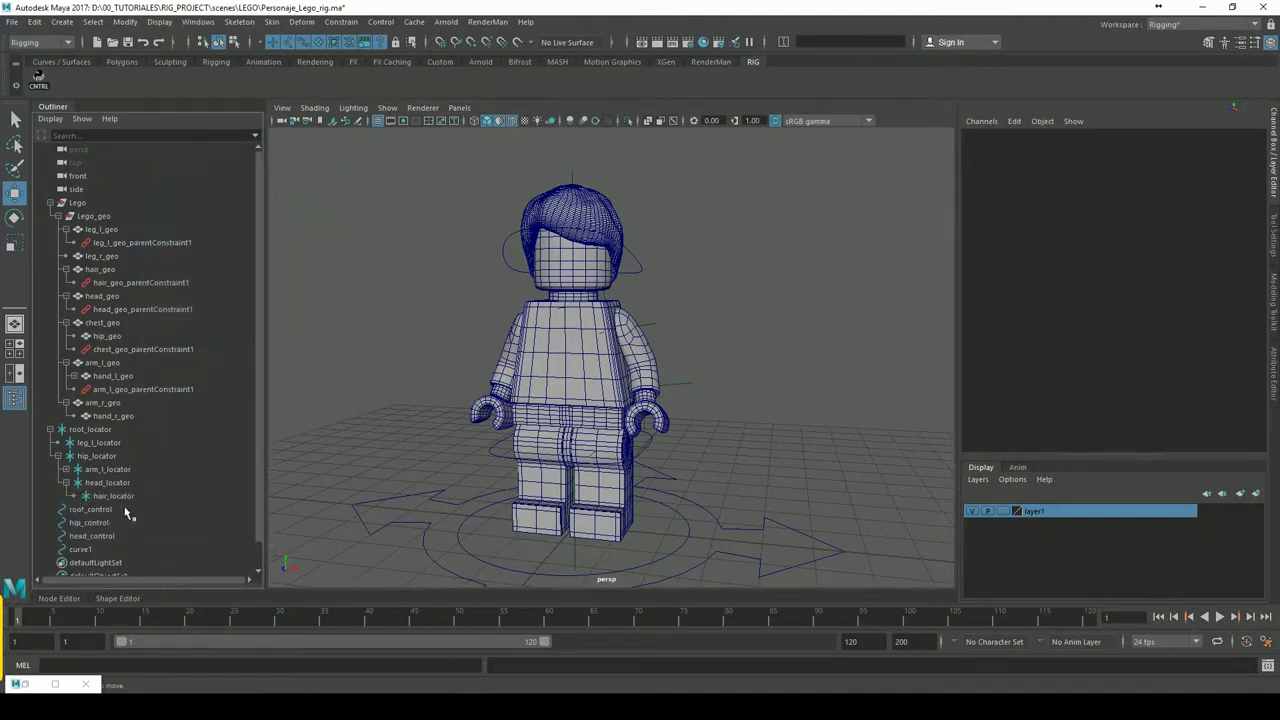
Snap curve1 to hair_locator: parent it, set Translate Y to 0, then unparent it
{"action": "left_click", "coordinate": [85, 549]}
{"action": "left_click", "coordinate": [113, 496], "text": "ctrl"}
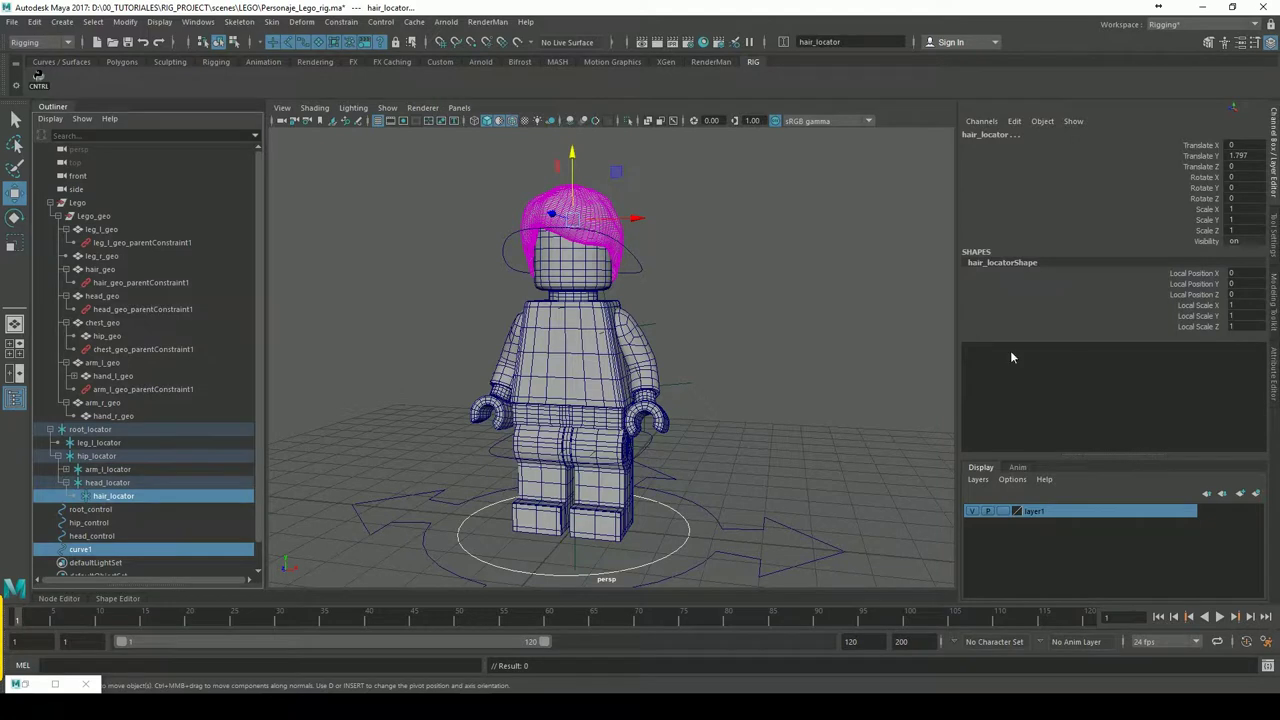
{"action": "key", "text": "p"}
{"action": "double_click", "coordinate": [1248, 157]}
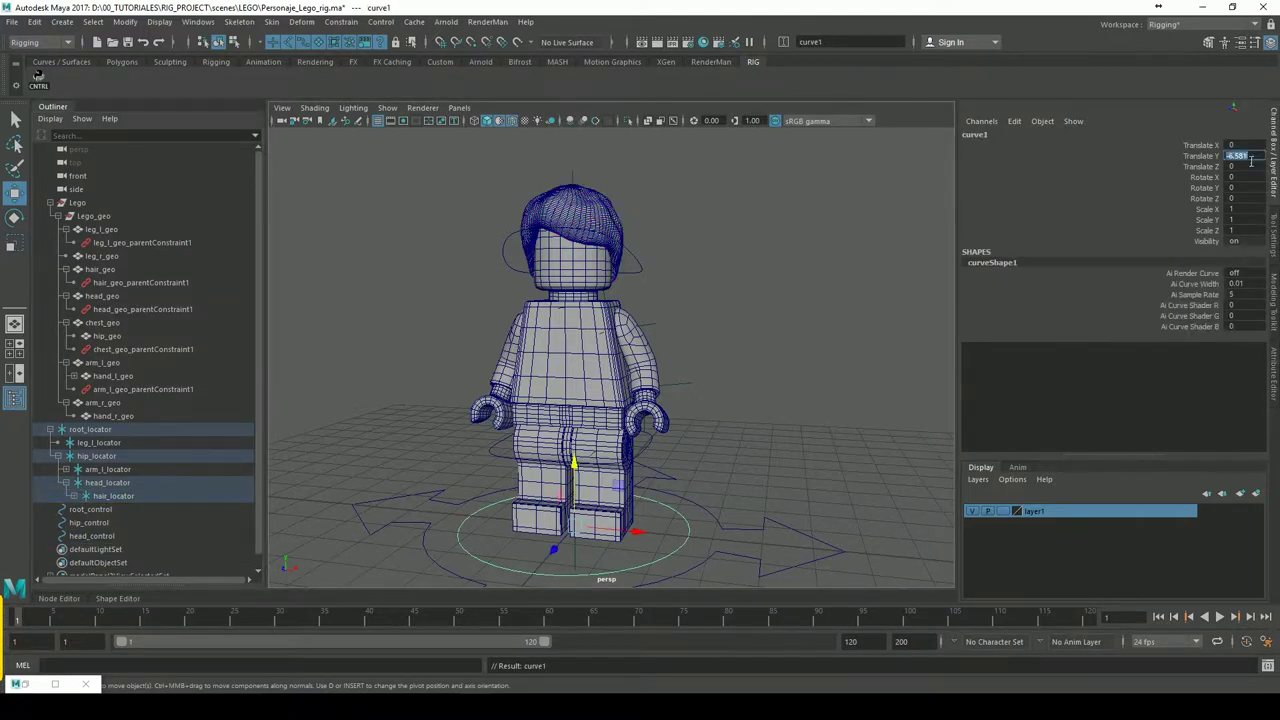
{"action": "type", "text": "0"}
{"action": "key", "text": "Return"}
{"action": "key", "text": "shift+p"}
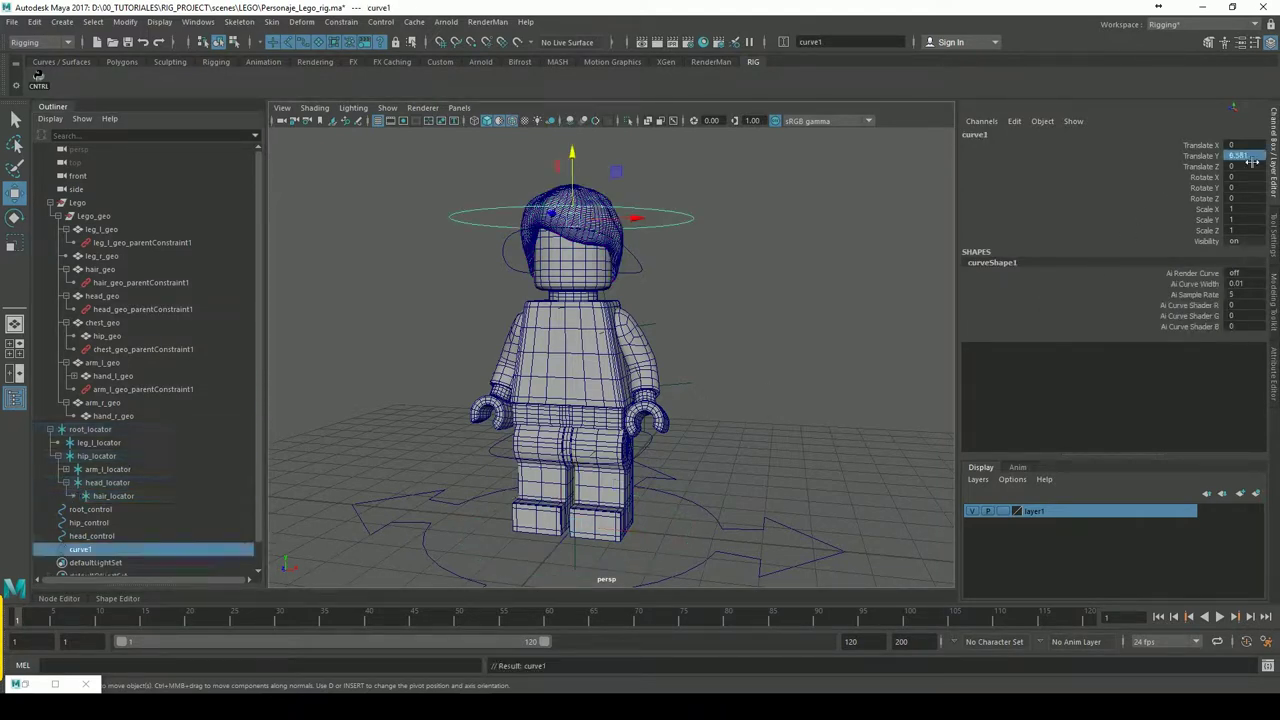
{"action": "scroll", "coordinate": [674, 194], "scroll_direction": "up", "scroll_amount": 3}
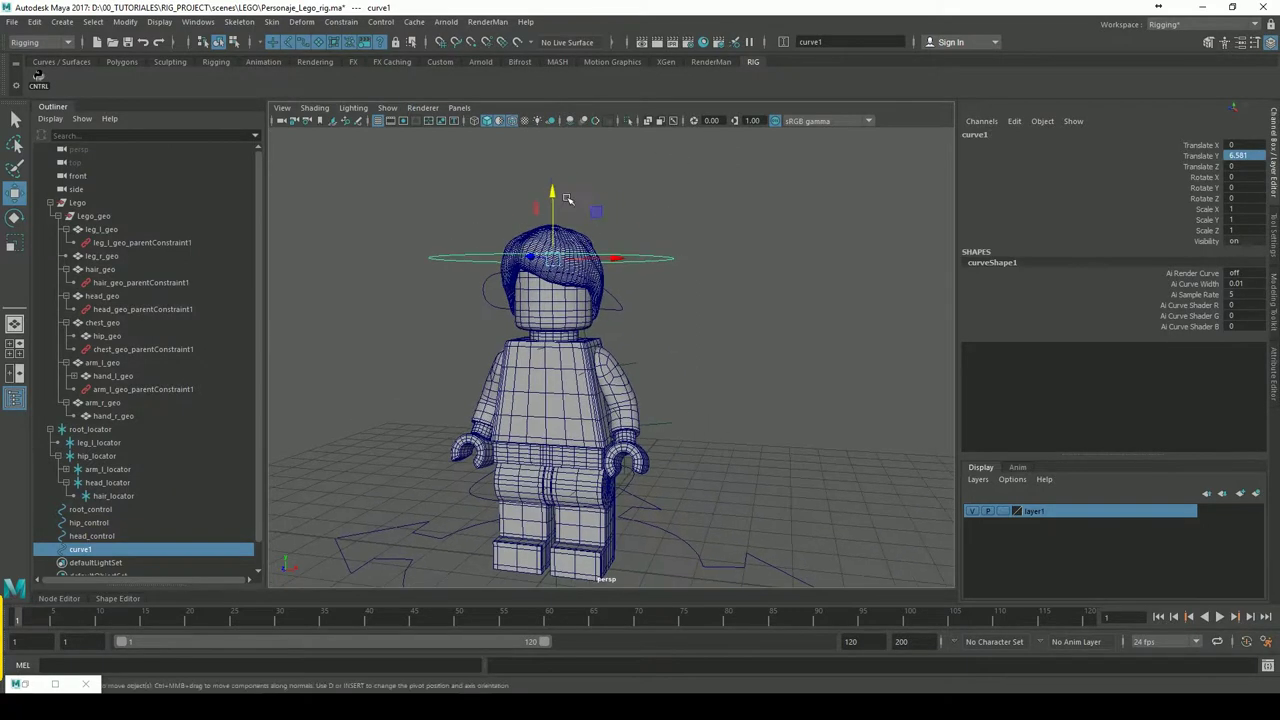
{"action": "scroll", "coordinate": [589, 234], "scroll_direction": "up", "scroll_amount": 2}
Scale the hair circle's control points down so it hugs the hair
{"action": "left_click", "coordinate": [770, 218]}
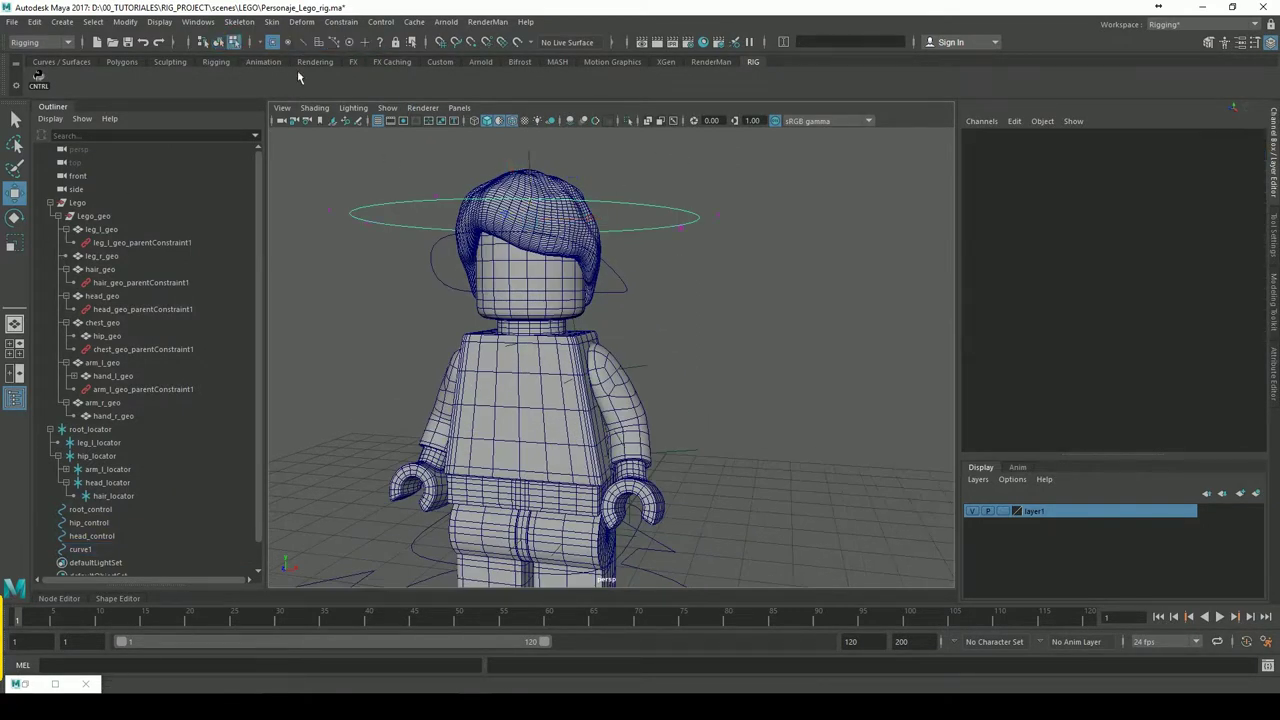
{"action": "scroll", "coordinate": [700, 216], "scroll_direction": "down", "scroll_amount": 3}
{"action": "left_click_drag", "start_coordinate": [463, 205], "coordinate": [374, 227]}
{"action": "mouse_move", "coordinate": [578, 260]}
{"action": "left_mouse_down"}
{"action": "mouse_move", "coordinate": [724, 278]}
{"action": "mouse_move", "coordinate": [740, 300]}
{"action": "mouse_move", "coordinate": [770, 300]}
{"action": "left_mouse_up"}
{"action": "left_click", "coordinate": [15, 246]}
{"action": "mouse_move", "coordinate": [556, 287]}
{"action": "left_mouse_down"}
{"action": "mouse_move", "coordinate": [472, 279]}
{"action": "mouse_move", "coordinate": [434, 303]}
{"action": "mouse_move", "coordinate": [584, 336]}
{"action": "left_mouse_up"}
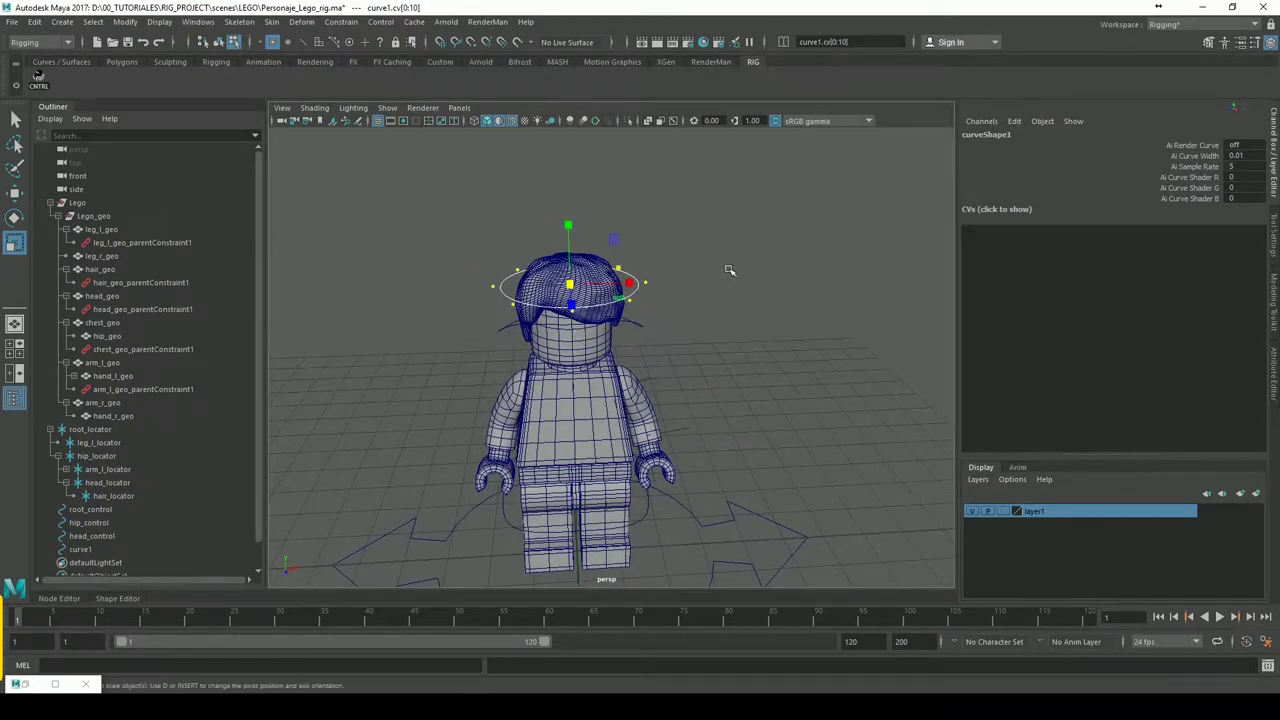
Return to object mode and rename curve1 to hair_control in the Outliner
{"action": "left_click", "coordinate": [218, 42]}
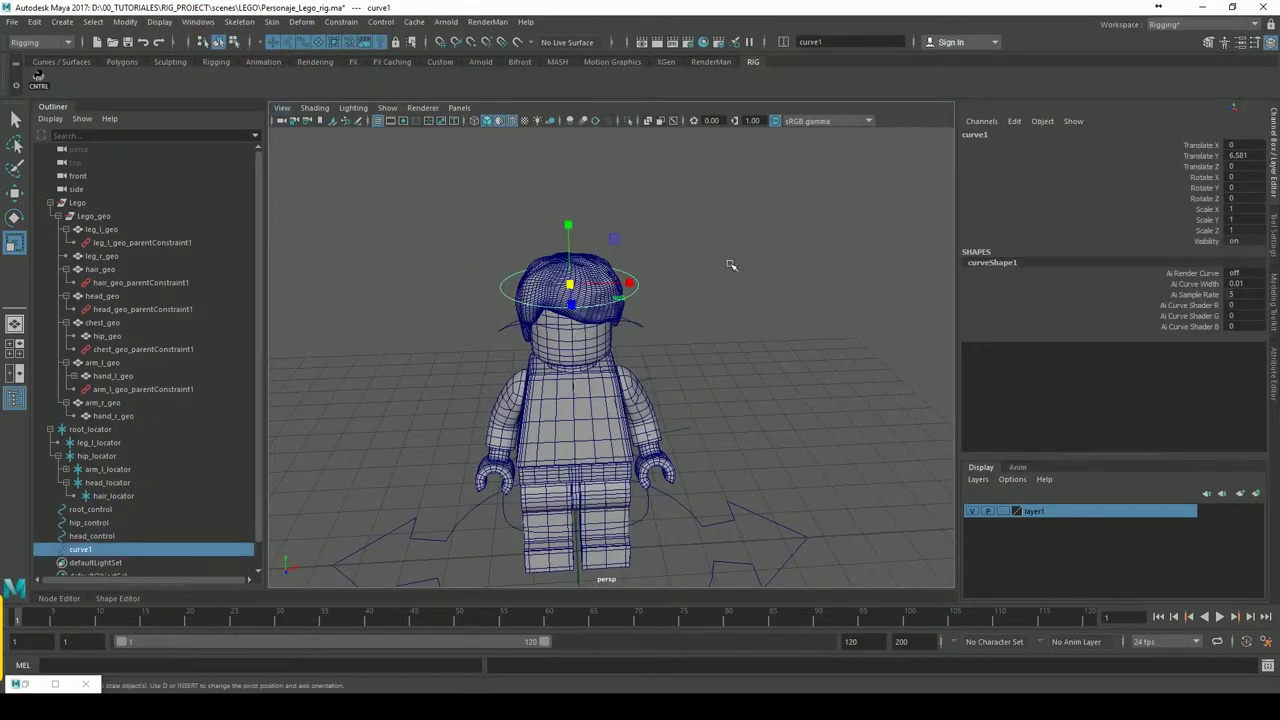
{"action": "left_click", "coordinate": [778, 314]}
{"action": "mouse_move", "coordinate": [778, 314]}
{"action": "left_mouse_down", "text": "alt"}
{"action": "mouse_move", "coordinate": [660, 323]}
{"action": "mouse_move", "coordinate": [674, 334]}
{"action": "mouse_move", "coordinate": [760, 320]}
{"action": "mouse_move", "coordinate": [723, 341]}
{"action": "mouse_move", "coordinate": [726, 317]}
{"action": "mouse_move", "coordinate": [727, 330]}
{"action": "left_mouse_up", "text": "alt"}
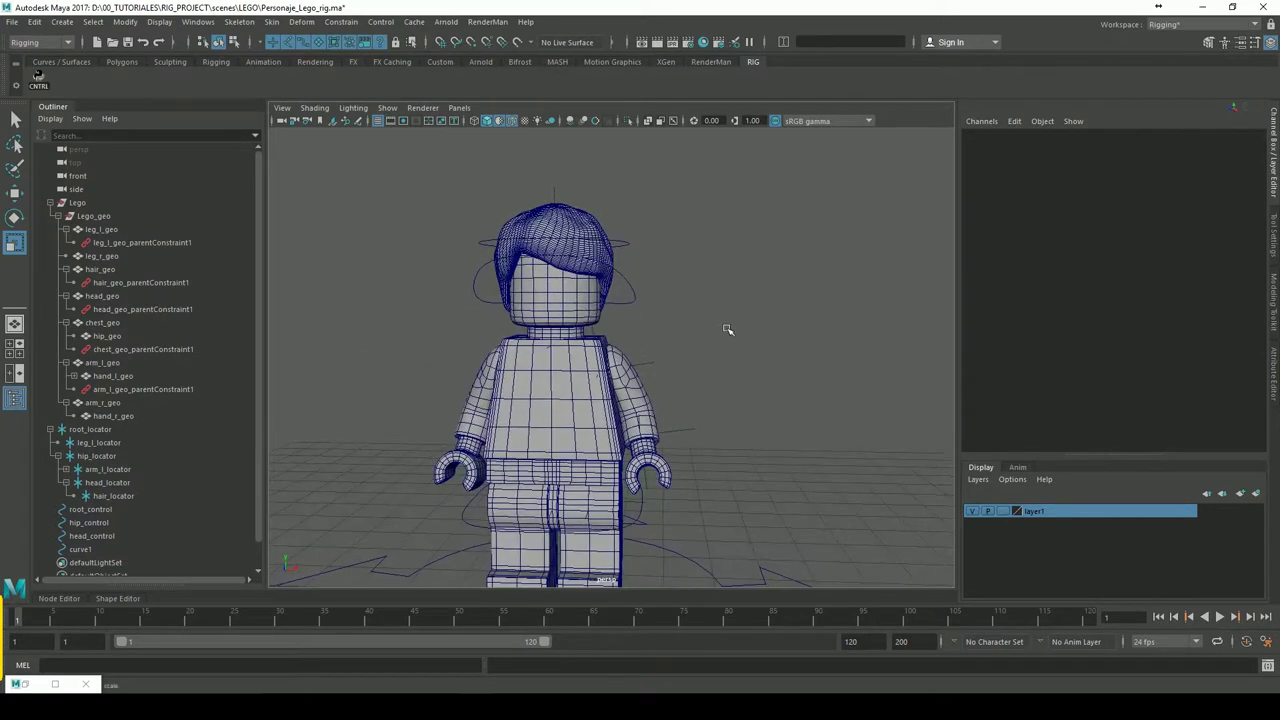
{"action": "double_click", "coordinate": [82, 550]}
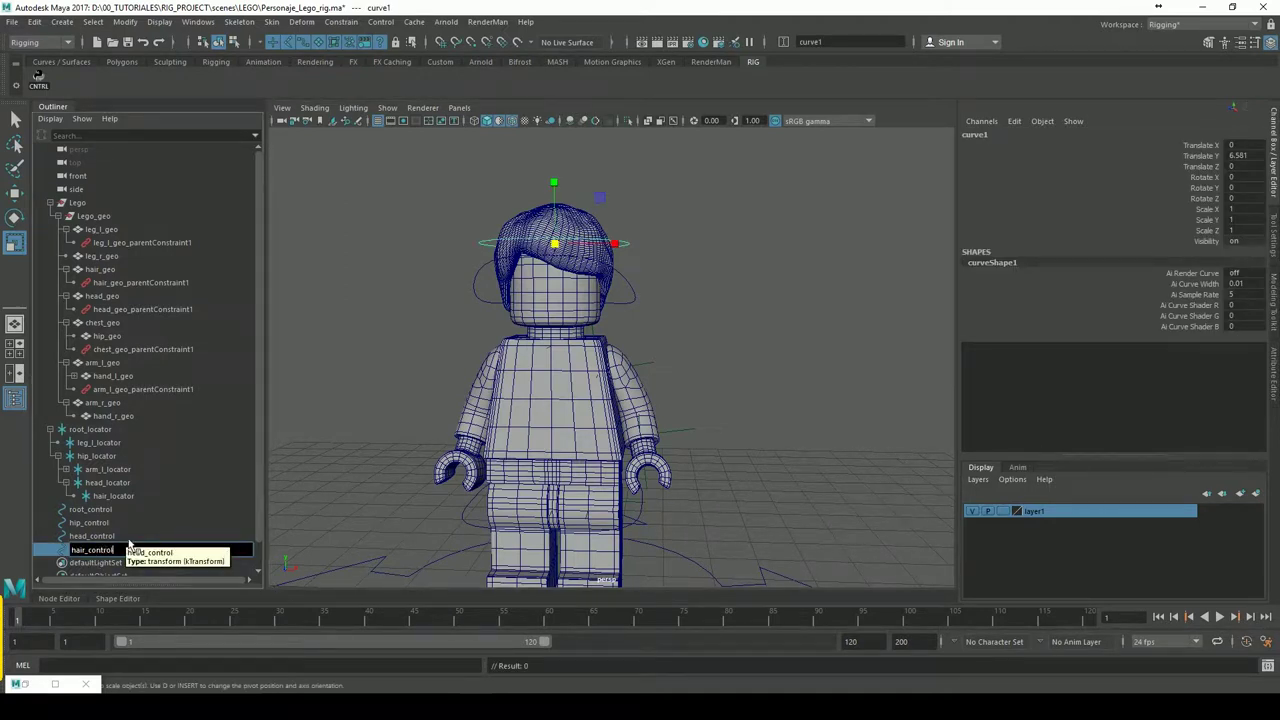
Confirm the hair_control name, then create and select a fresh circle curve1
{"action": "key", "text": "Return"}
{"action": "left_click", "coordinate": [785, 285]}
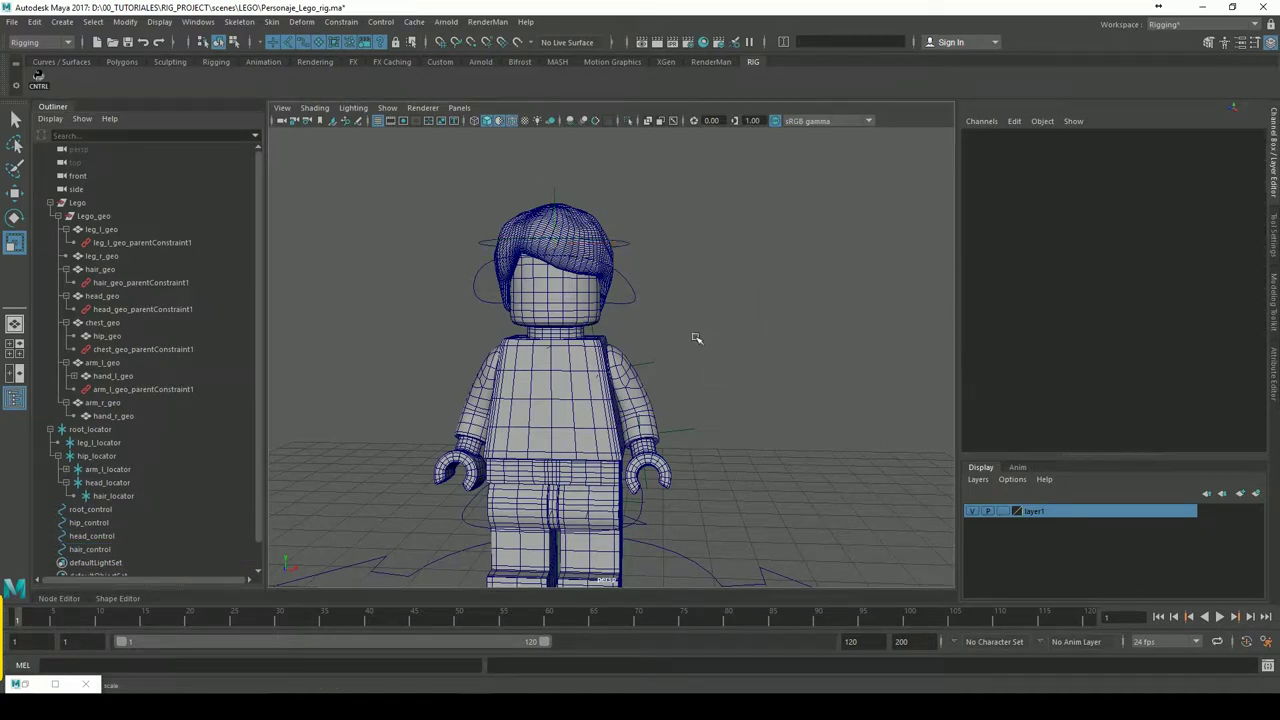
{"action": "left_click", "coordinate": [38, 82]}
{"action": "left_click", "coordinate": [153, 213]}
{"action": "left_click", "coordinate": [323, 143]}
{"action": "left_click", "coordinate": [80, 564]}
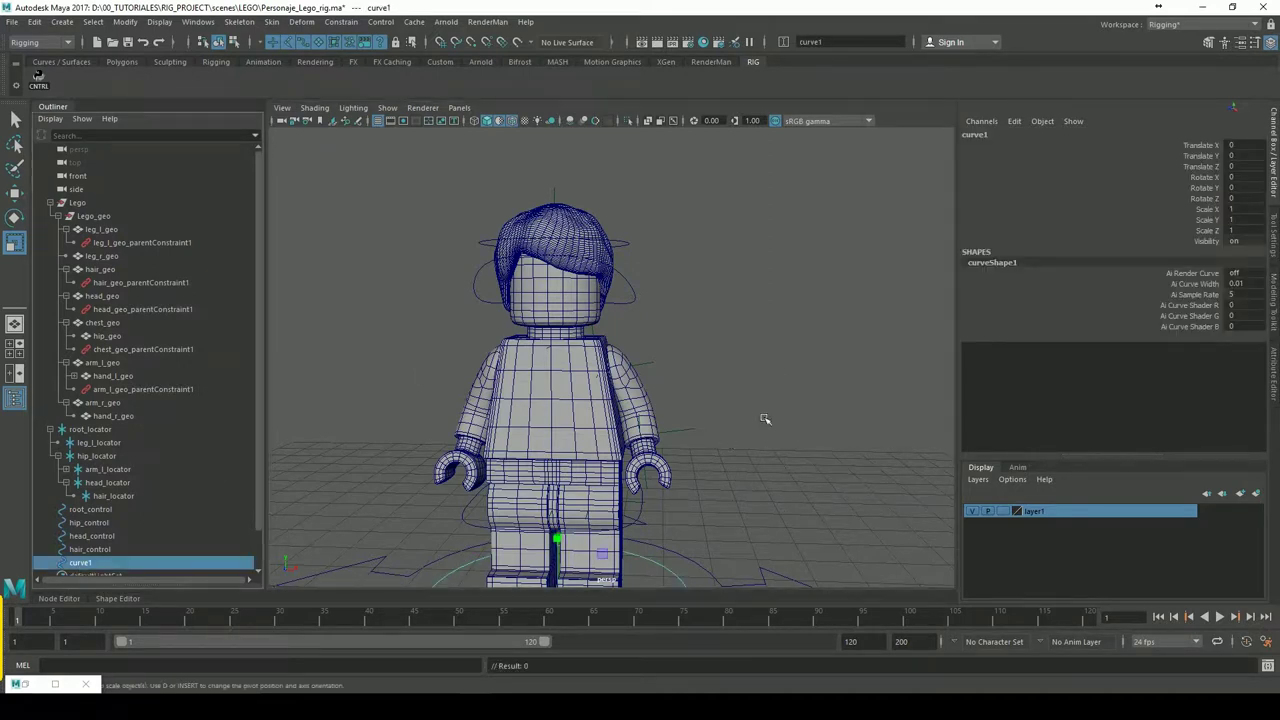
{"action": "left_click_drag", "start_coordinate": [765, 419], "coordinate": [780, 310], "text": "alt"}
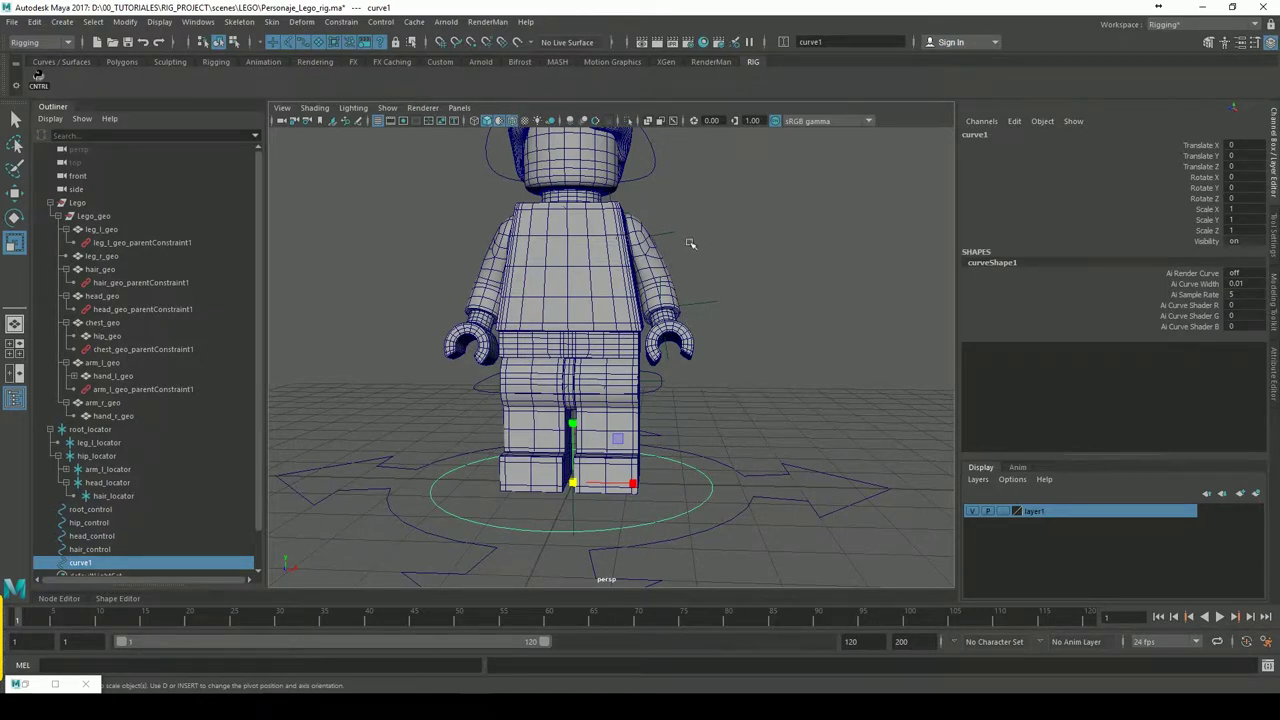
Parent curve1 to arm_l_locator and zero its translate and rotate values
{"action": "left_click", "coordinate": [105, 469], "text": "ctrl"}
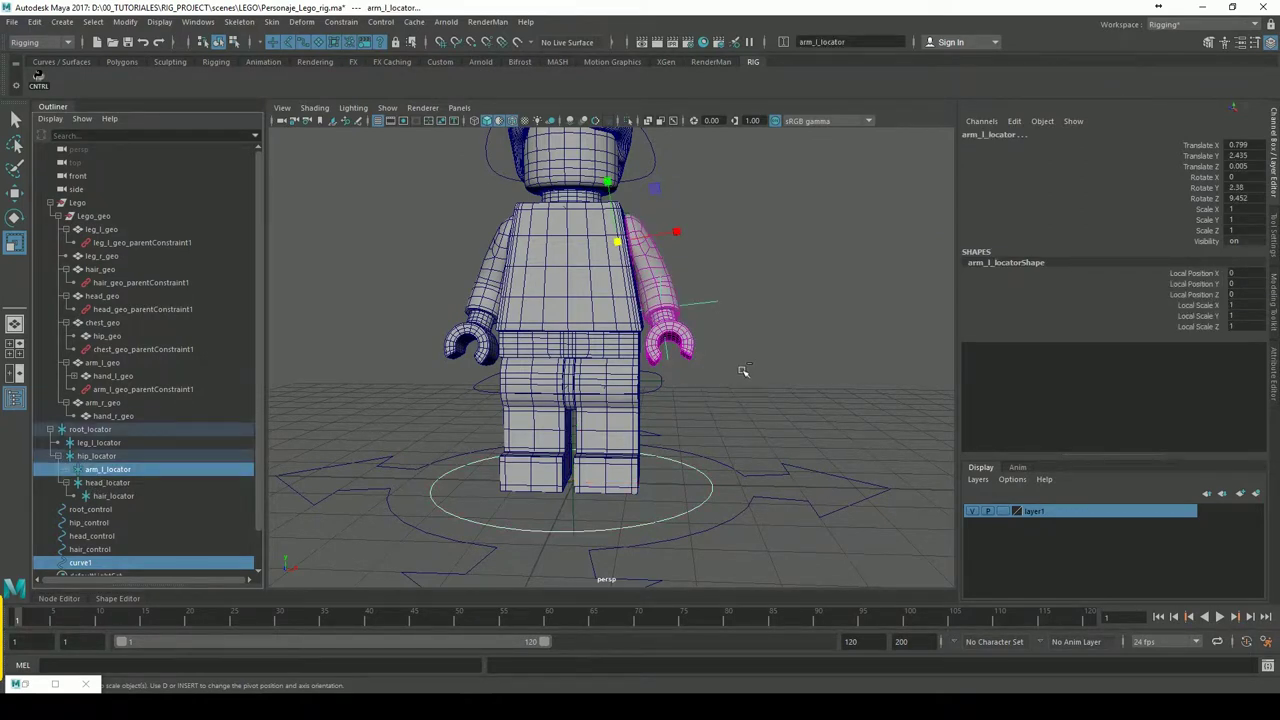
{"action": "key", "text": "p"}
{"action": "left_click_drag", "start_coordinate": [1245, 145], "coordinate": [1240, 198]}
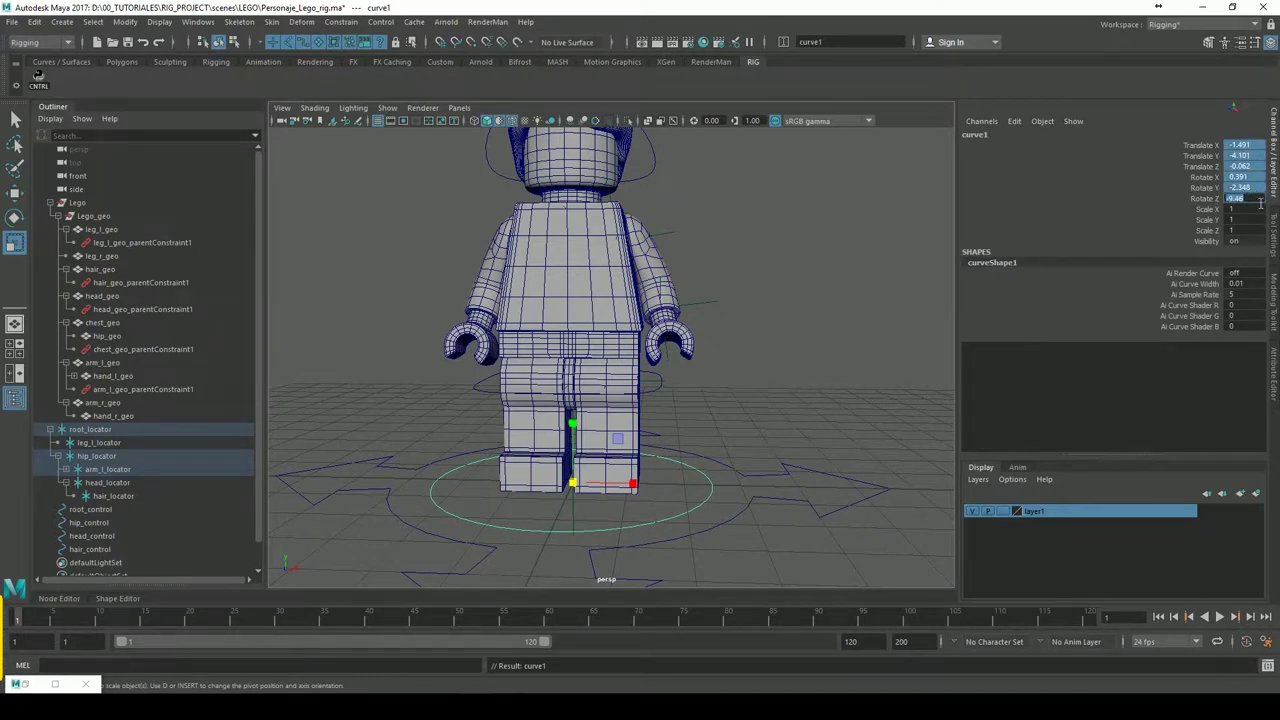
{"action": "type", "text": "0"}
{"action": "key", "text": "Return"}
{"action": "scroll", "coordinate": [700, 270], "scroll_direction": "up", "scroll_amount": 2}
{"action": "scroll", "coordinate": [700, 270], "scroll_direction": "down", "scroll_amount": 1}
{"action": "mouse_move", "coordinate": [700, 270]}
{"action": "left_mouse_down", "text": "alt"}
{"action": "mouse_move", "coordinate": [705, 371]}
{"action": "mouse_move", "coordinate": [640, 374]}
{"action": "mouse_move", "coordinate": [737, 371]}
{"action": "mouse_move", "coordinate": [443, 360]}
{"action": "mouse_move", "coordinate": [743, 366]}
{"action": "left_mouse_up", "text": "alt"}
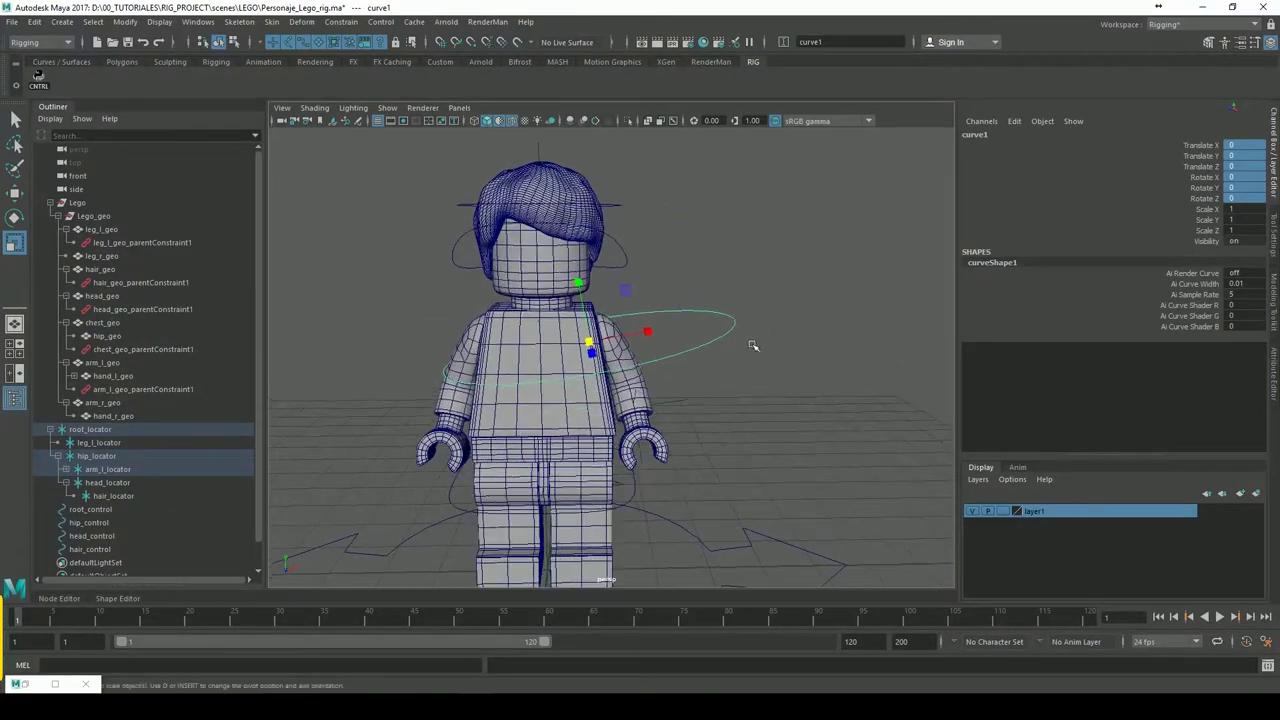
{"action": "scroll", "coordinate": [753, 345], "scroll_direction": "up", "scroll_amount": 2}
{"action": "scroll", "coordinate": [777, 306], "scroll_direction": "up", "scroll_amount": 2}
{"action": "scroll", "coordinate": [777, 306], "scroll_direction": "up", "scroll_amount": 1}
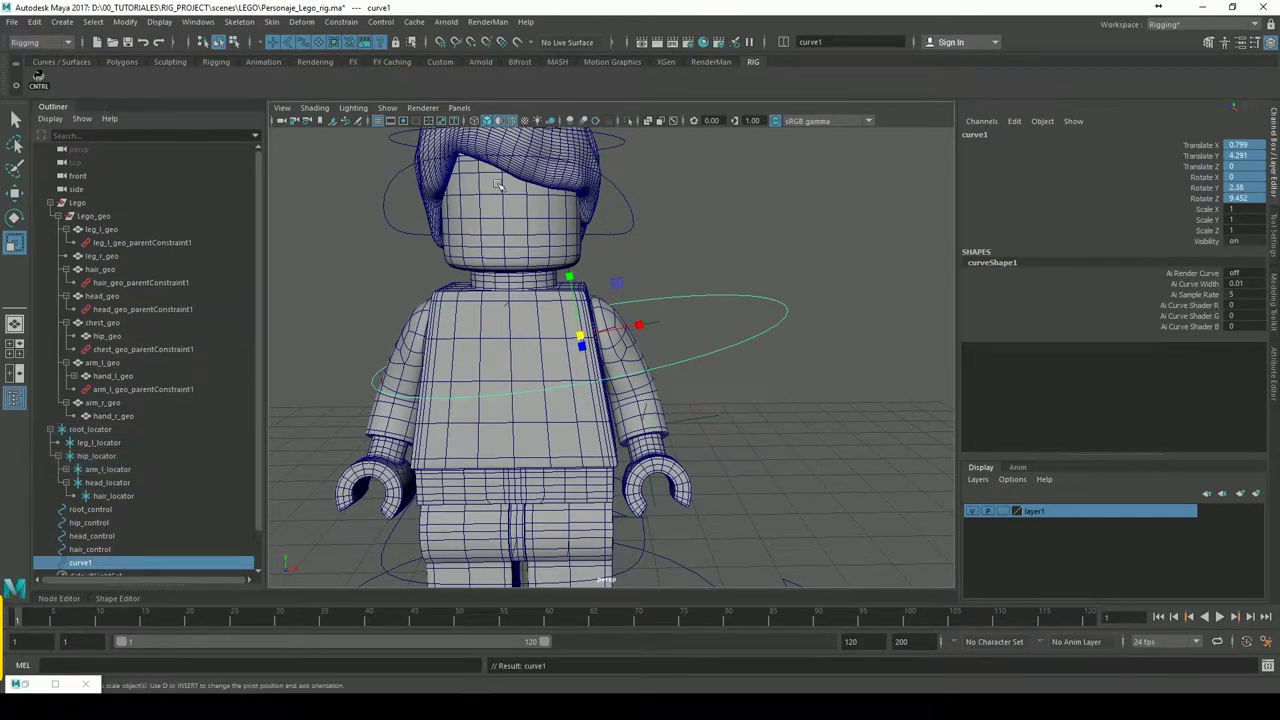
Shrink curve1's control points into a small loop and push points outward into an arc
{"action": "left_click", "coordinate": [851, 234]}
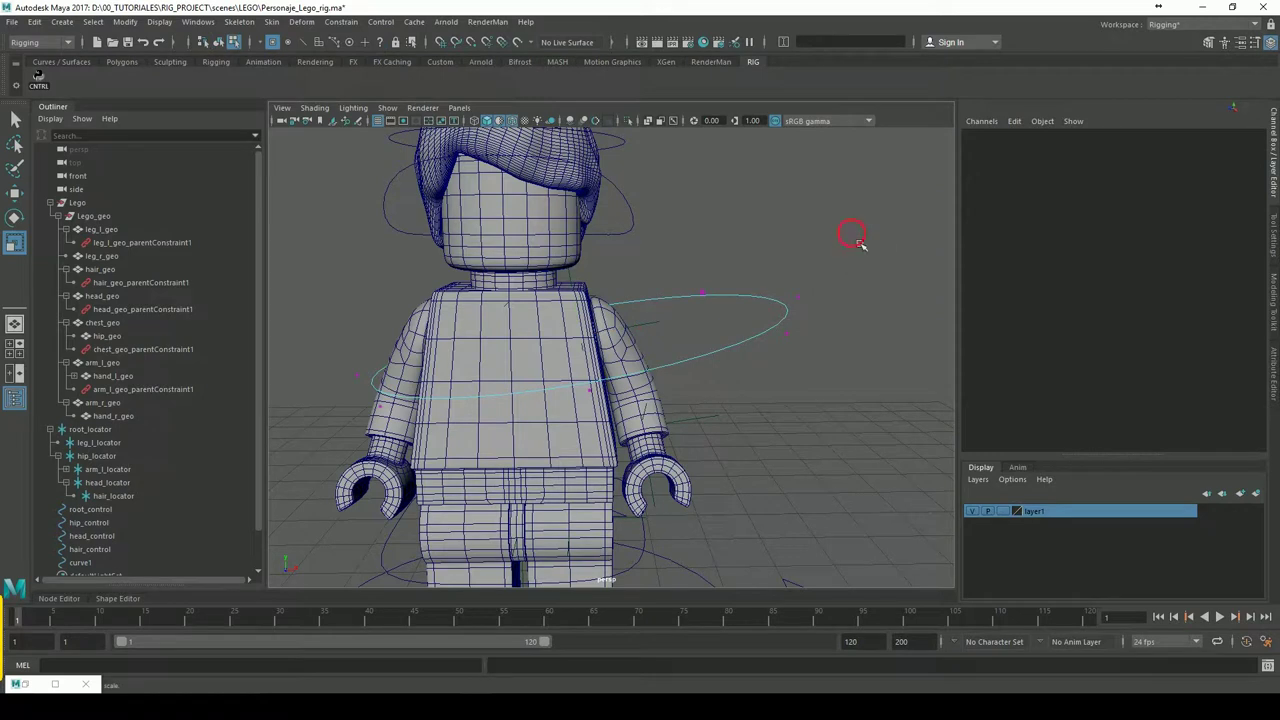
{"action": "left_click_drag", "start_coordinate": [866, 226], "coordinate": [318, 450]}
{"action": "left_click_drag", "start_coordinate": [605, 348], "coordinate": [367, 369]}
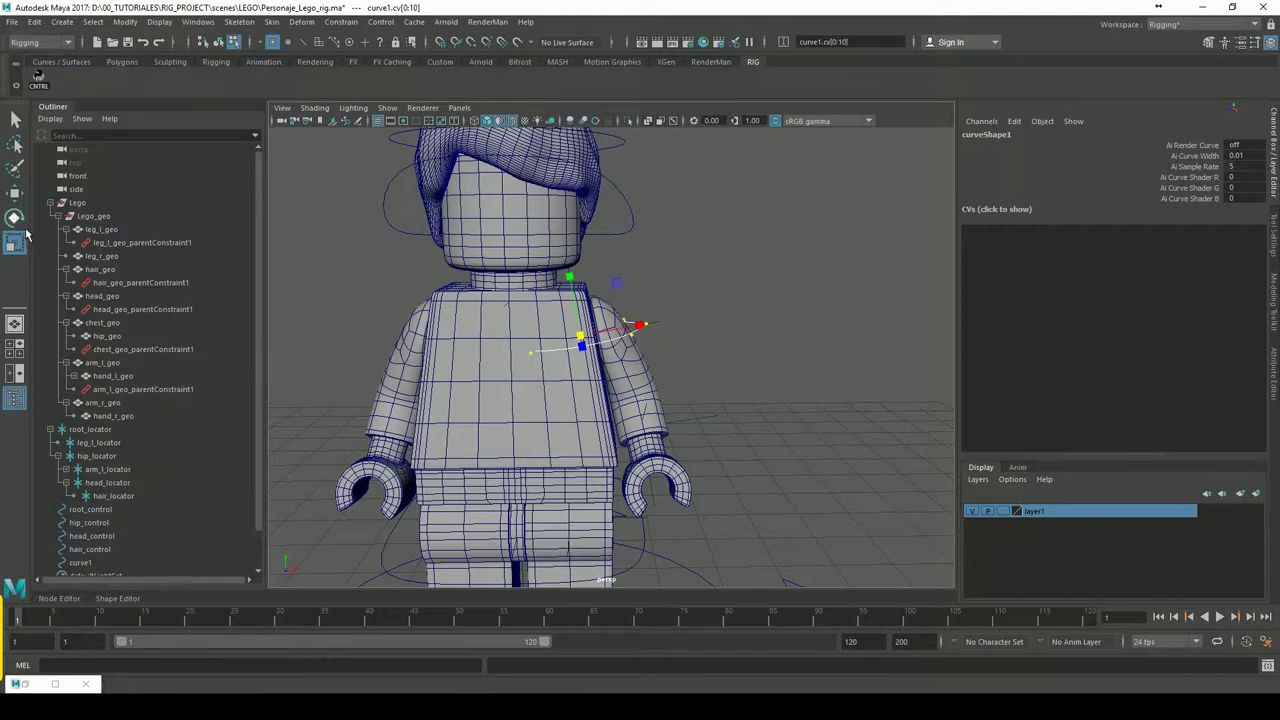
{"action": "left_click", "coordinate": [14, 192]}
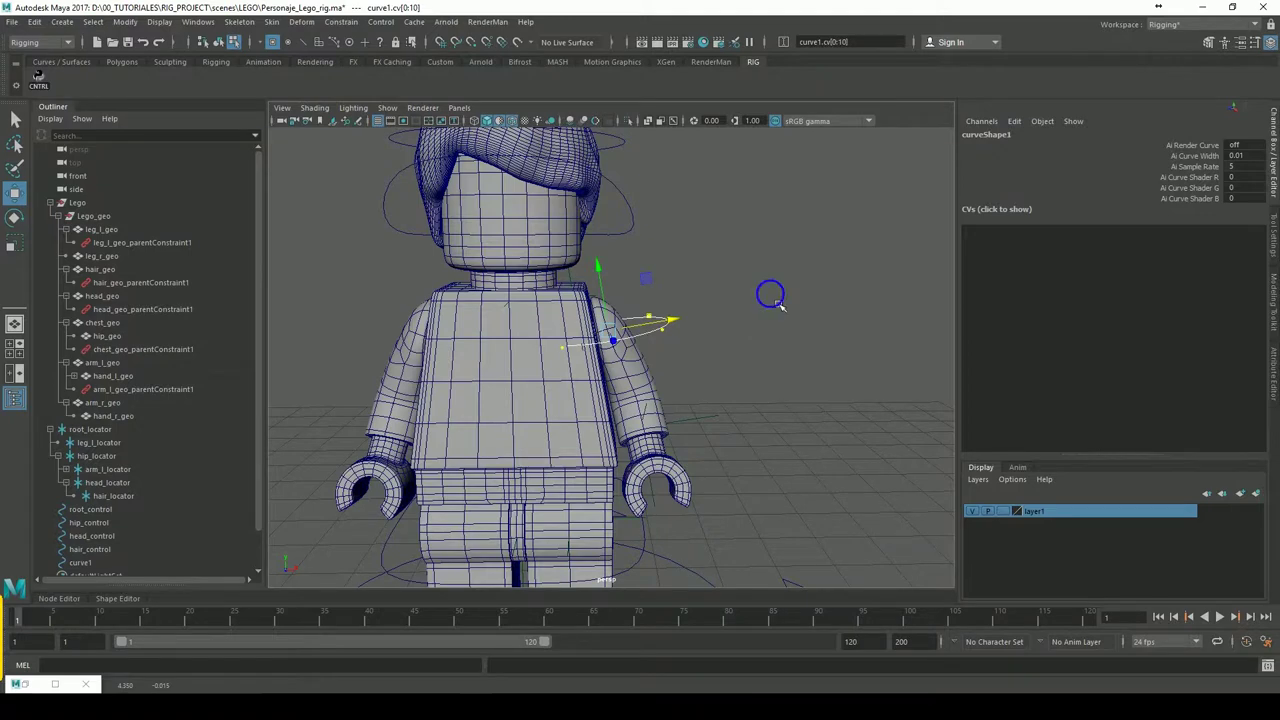
{"action": "right_click_drag", "start_coordinate": [769, 291], "coordinate": [792, 328], "text": "alt"}
{"action": "mouse_move", "coordinate": [792, 328]}
{"action": "left_mouse_down", "text": "alt"}
{"action": "mouse_move", "coordinate": [555, 345]}
{"action": "mouse_move", "coordinate": [586, 397]}
{"action": "mouse_move", "coordinate": [590, 325]}
{"action": "mouse_move", "coordinate": [530, 440]}
{"action": "left_mouse_up", "text": "alt"}
{"action": "left_click_drag", "start_coordinate": [600, 375], "coordinate": [703, 380]}
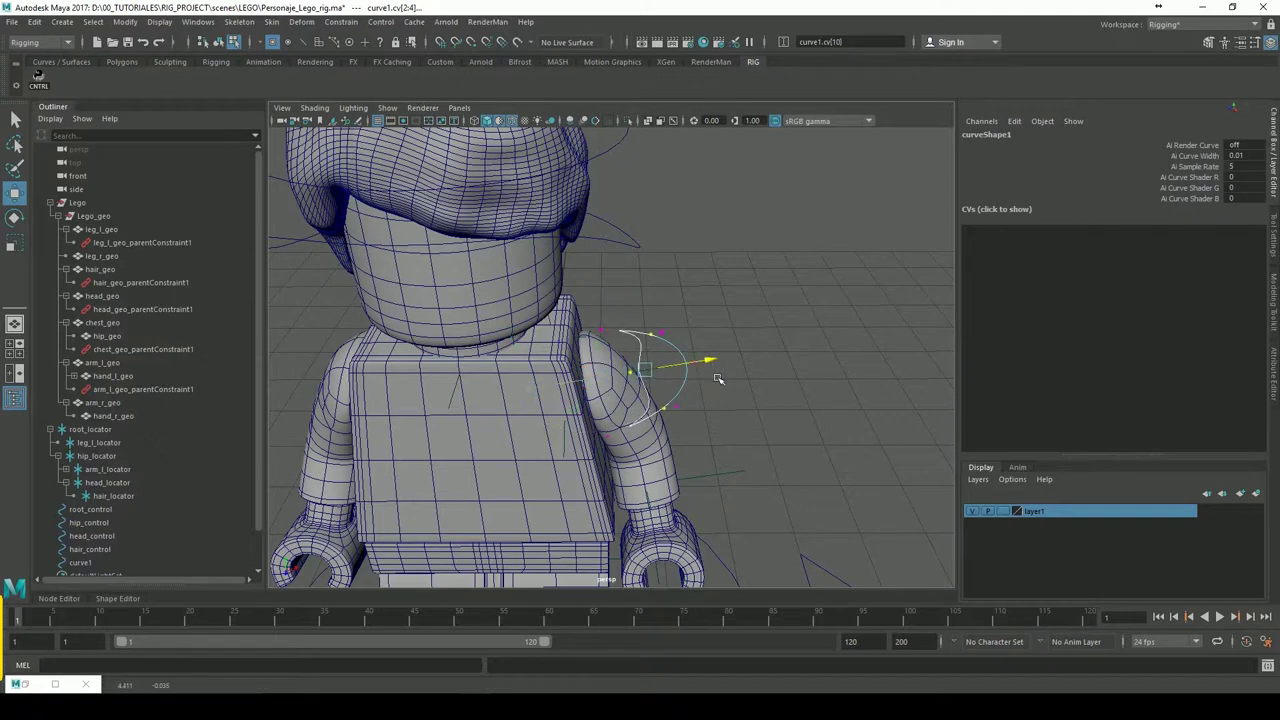
{"action": "left_click", "coordinate": [762, 386]}
{"action": "mouse_move", "coordinate": [614, 381]}
{"action": "left_mouse_down"}
{"action": "mouse_move", "coordinate": [645, 405]}
{"action": "mouse_move", "coordinate": [720, 374]}
{"action": "mouse_move", "coordinate": [781, 379]}
{"action": "mouse_move", "coordinate": [674, 363]}
{"action": "mouse_move", "coordinate": [803, 371]}
{"action": "left_mouse_up"}
Rotate the curve's points into a horizontal ellipse fitting the shoulder
{"action": "left_click_drag", "start_coordinate": [694, 307], "coordinate": [640, 360]}
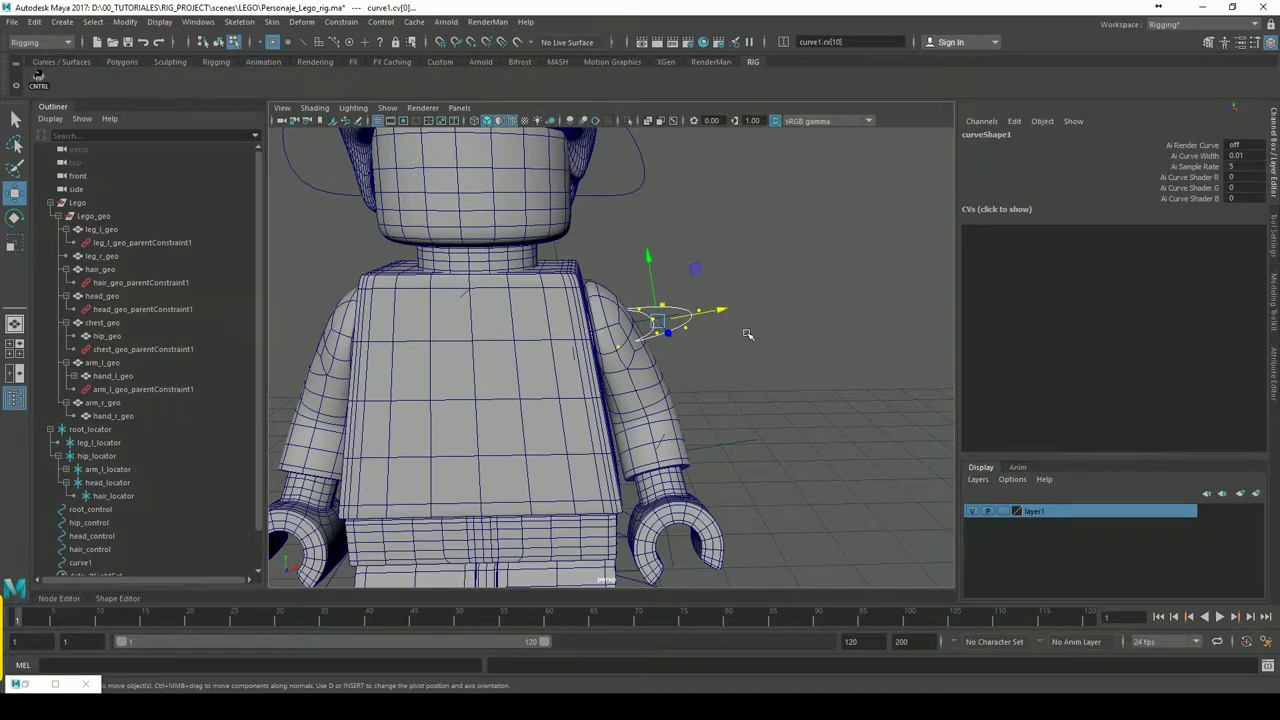
{"action": "left_click", "coordinate": [14, 217]}
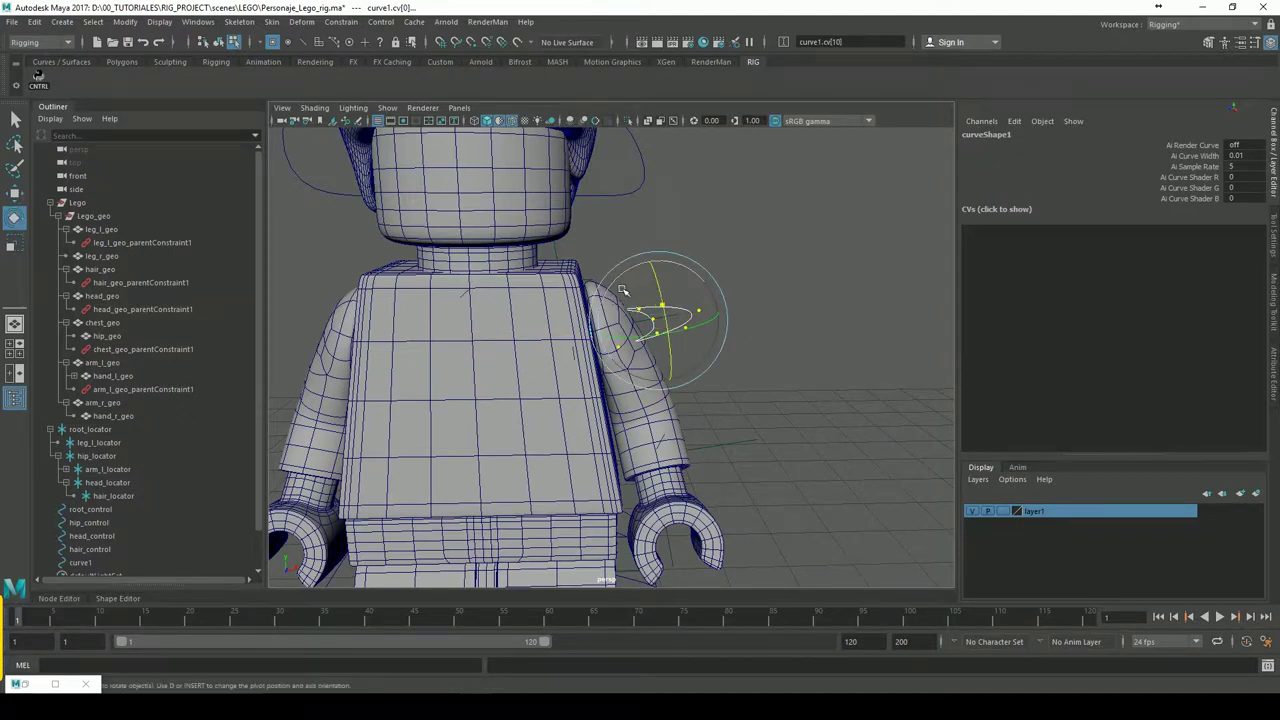
{"action": "left_click_drag", "start_coordinate": [626, 288], "coordinate": [563, 352]}
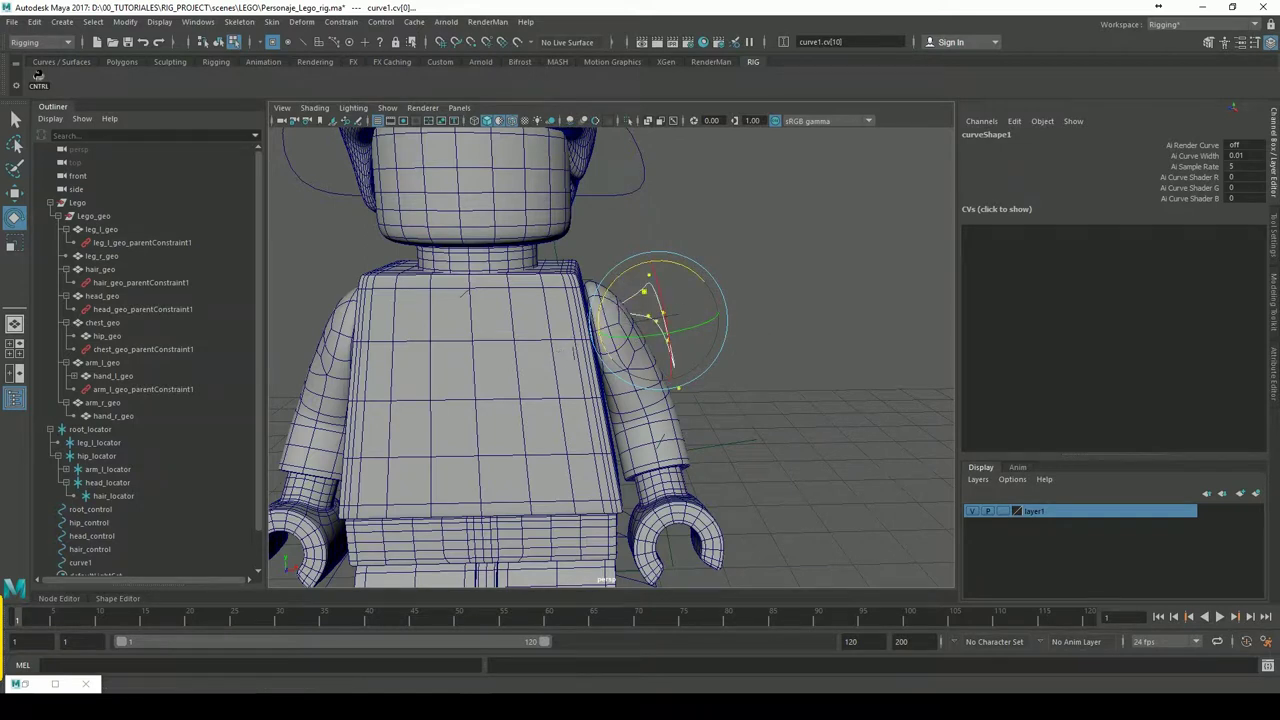
{"action": "left_click_drag", "start_coordinate": [812, 240], "coordinate": [576, 376]}
{"action": "mouse_move", "coordinate": [660, 340]}
{"action": "left_mouse_down"}
{"action": "mouse_move", "coordinate": [653, 289]}
{"action": "mouse_move", "coordinate": [558, 316]}
{"action": "left_mouse_up"}
{"action": "mouse_move", "coordinate": [775, 312]}
{"action": "left_mouse_down", "text": "alt"}
{"action": "mouse_move", "coordinate": [680, 307]}
{"action": "mouse_move", "coordinate": [751, 317]}
{"action": "mouse_move", "coordinate": [720, 320]}
{"action": "left_mouse_up", "text": "alt"}
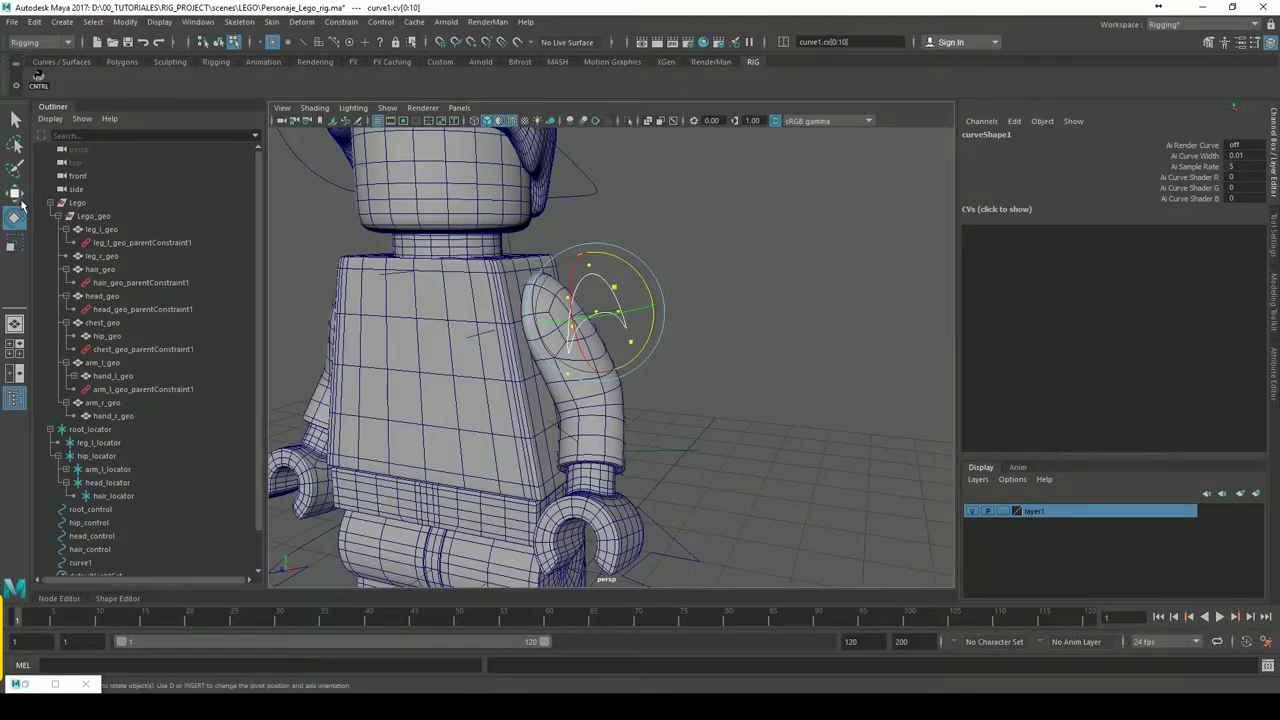
Raise the arc's middle point so it curves over the shoulder
{"action": "left_click", "coordinate": [16, 194]}
{"action": "mouse_move", "coordinate": [595, 280]}
{"action": "left_mouse_down"}
{"action": "mouse_move", "coordinate": [590, 255]}
{"action": "mouse_move", "coordinate": [648, 303]}
{"action": "mouse_move", "coordinate": [655, 268]}
{"action": "left_mouse_up"}
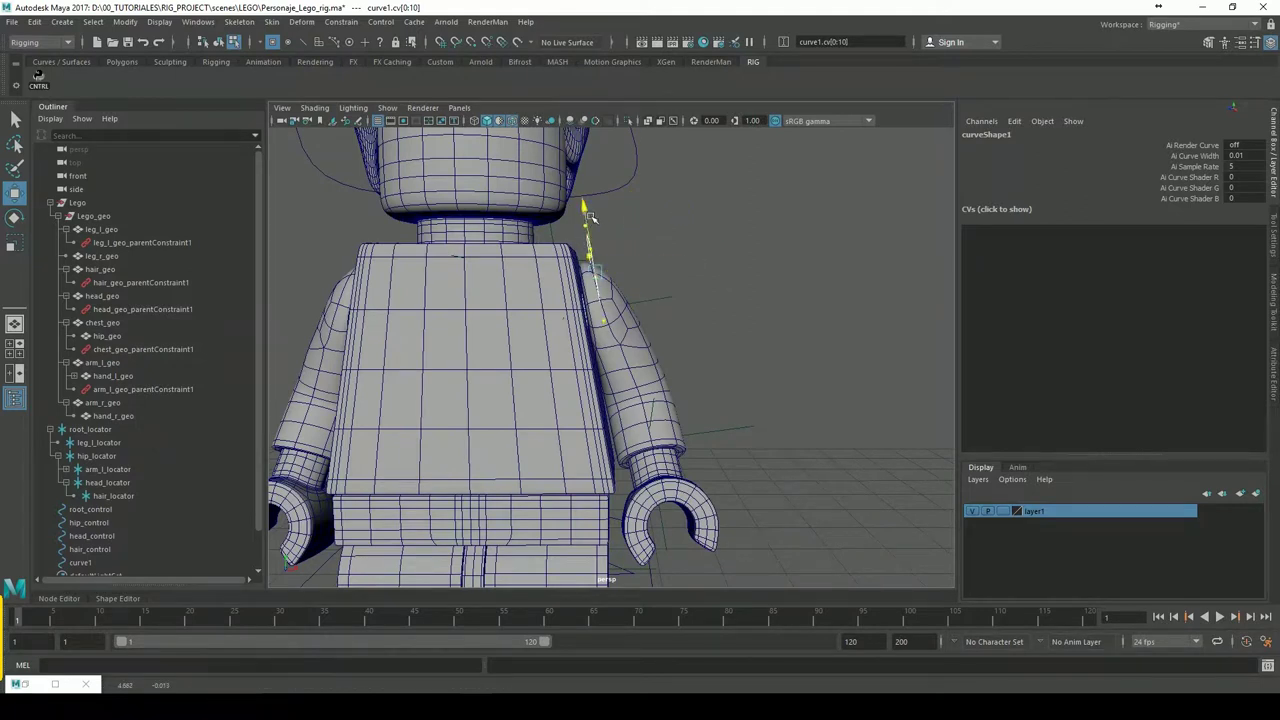
{"action": "mouse_move", "coordinate": [585, 210]}
{"action": "left_mouse_down", "text": "alt"}
{"action": "mouse_move", "coordinate": [675, 219]}
{"action": "mouse_move", "coordinate": [560, 235]}
{"action": "left_mouse_up", "text": "alt"}
{"action": "scroll", "coordinate": [675, 219], "scroll_direction": "up", "scroll_amount": 3}
{"action": "left_click", "coordinate": [513, 262]}
{"action": "left_click_drag", "start_coordinate": [522, 168], "coordinate": [519, 140]}
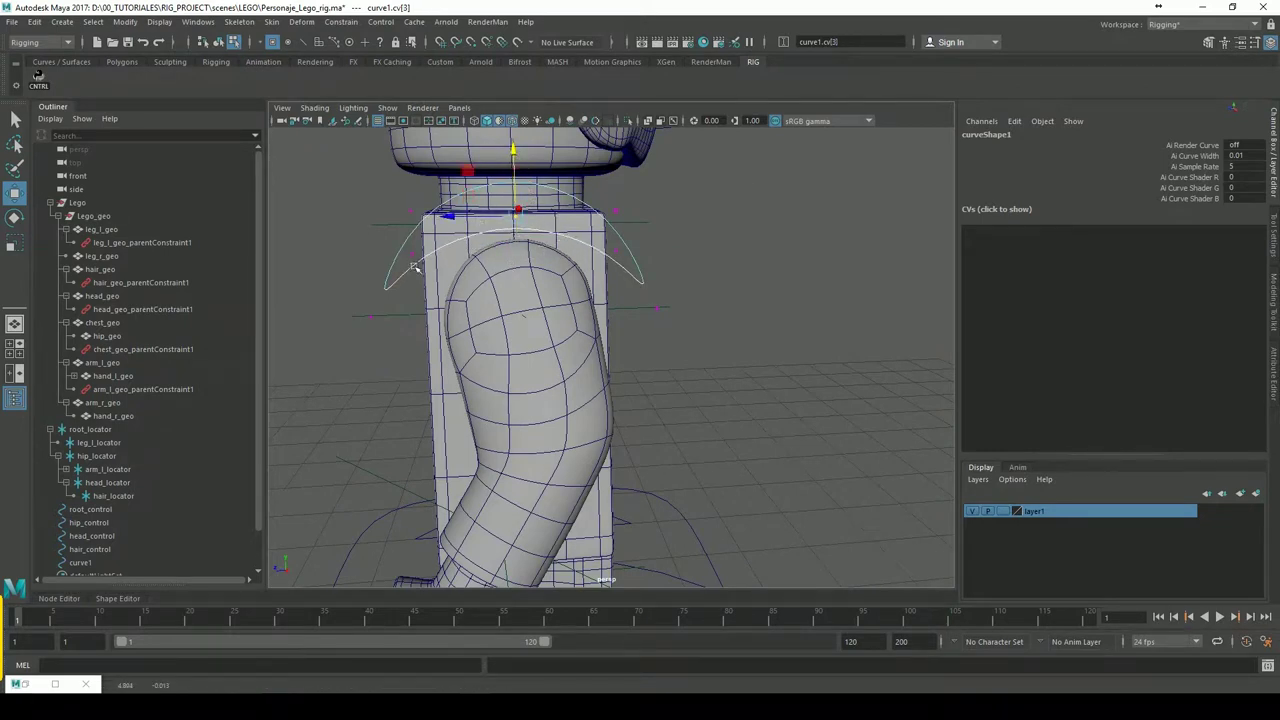
Scale all points to narrow the arc around the arm and check its shape
{"action": "left_click_drag", "start_coordinate": [292, 154], "coordinate": [770, 364]}
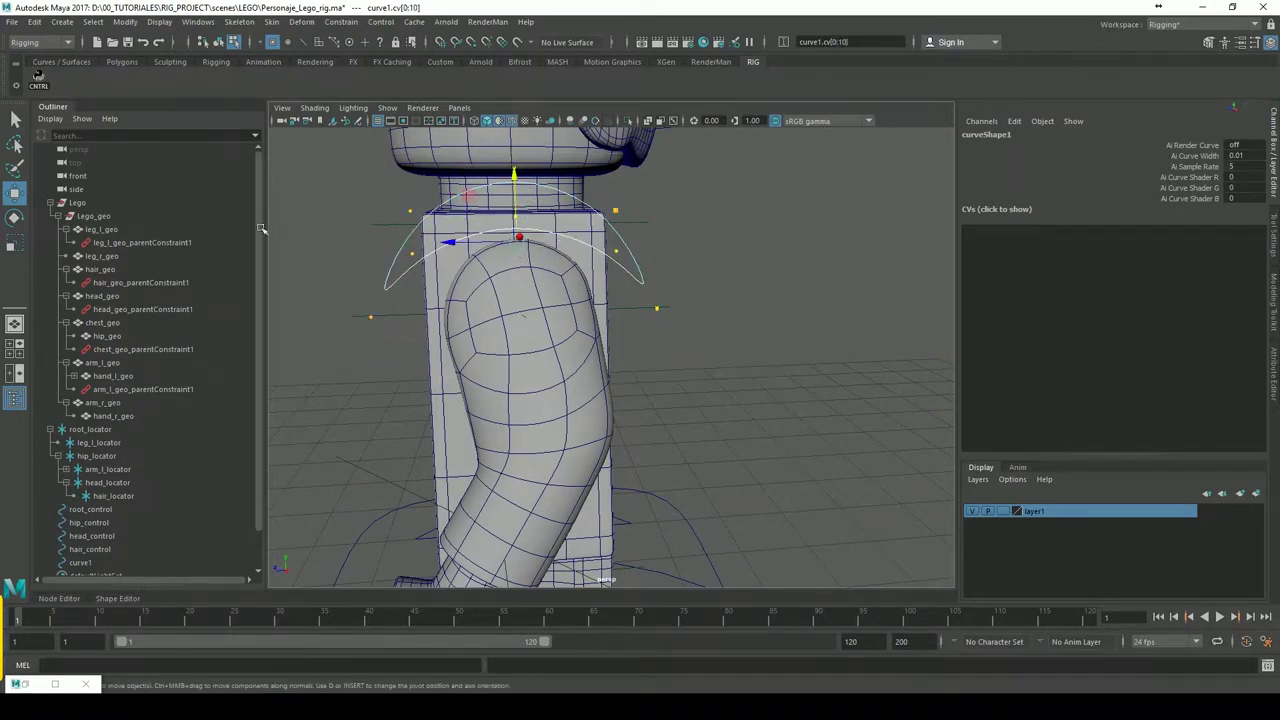
{"action": "left_click", "coordinate": [14, 242]}
{"action": "left_click_drag", "start_coordinate": [449, 330], "coordinate": [475, 325]}
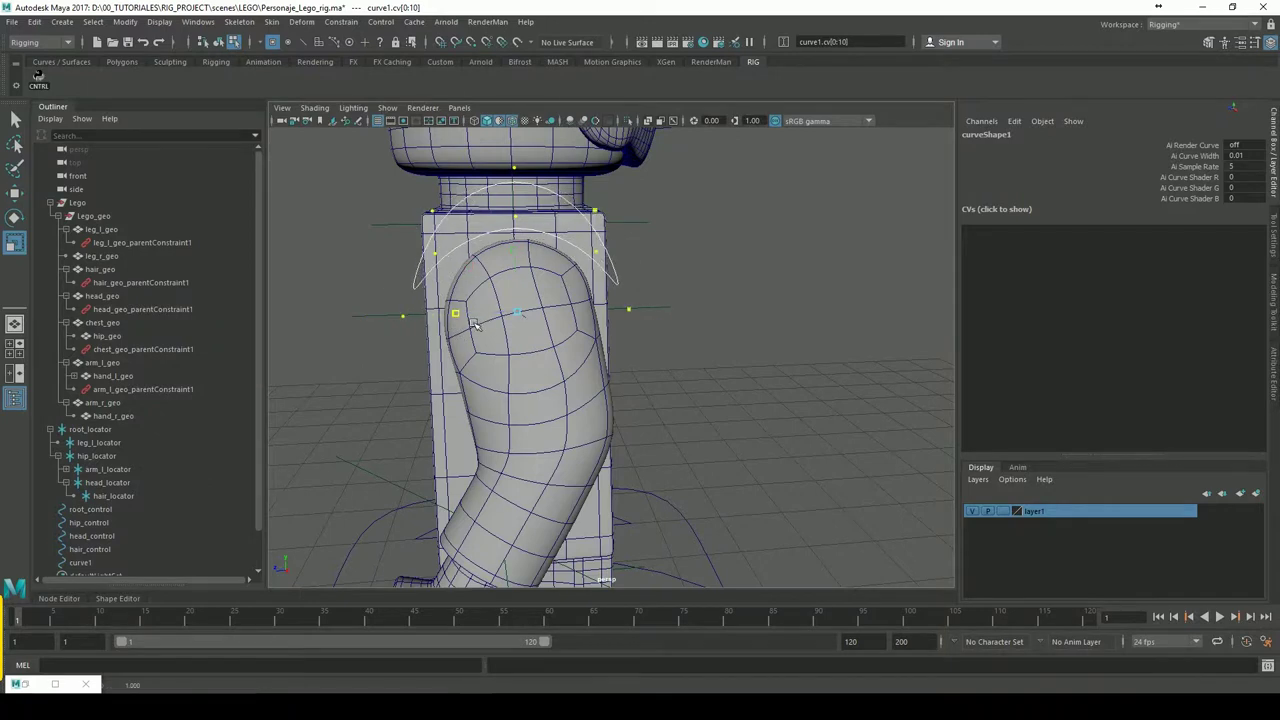
{"action": "mouse_move", "coordinate": [746, 270]}
{"action": "left_mouse_down", "text": "alt"}
{"action": "mouse_move", "coordinate": [803, 313]}
{"action": "mouse_move", "coordinate": [619, 270]}
{"action": "left_mouse_up", "text": "alt"}
{"action": "left_click", "coordinate": [829, 266]}
{"action": "mouse_move", "coordinate": [829, 266]}
{"action": "left_mouse_down", "text": "alt"}
{"action": "mouse_move", "coordinate": [651, 306]}
{"action": "mouse_move", "coordinate": [730, 301]}
{"action": "mouse_move", "coordinate": [634, 308]}
{"action": "mouse_move", "coordinate": [732, 329]}
{"action": "left_mouse_up", "text": "alt"}
{"action": "left_click", "coordinate": [619, 301]}
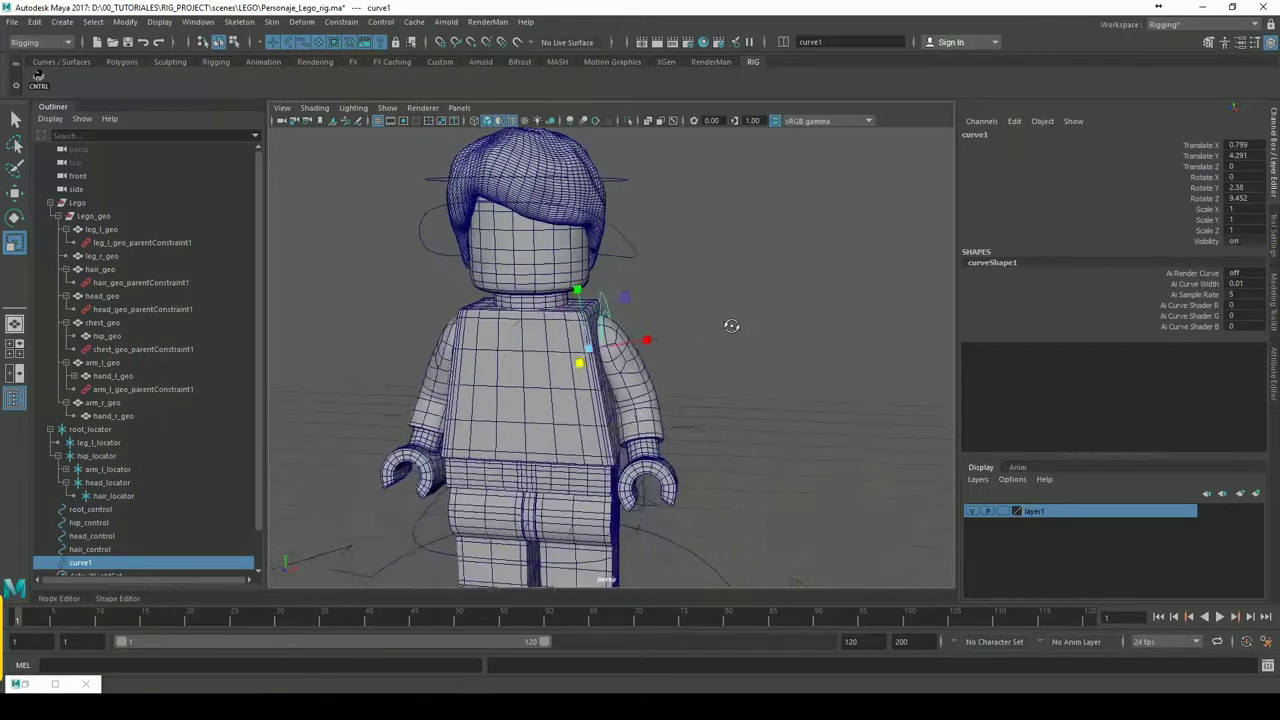
Rename curve1 to arm_control in the Outliner
{"action": "left_click", "coordinate": [772, 293]}
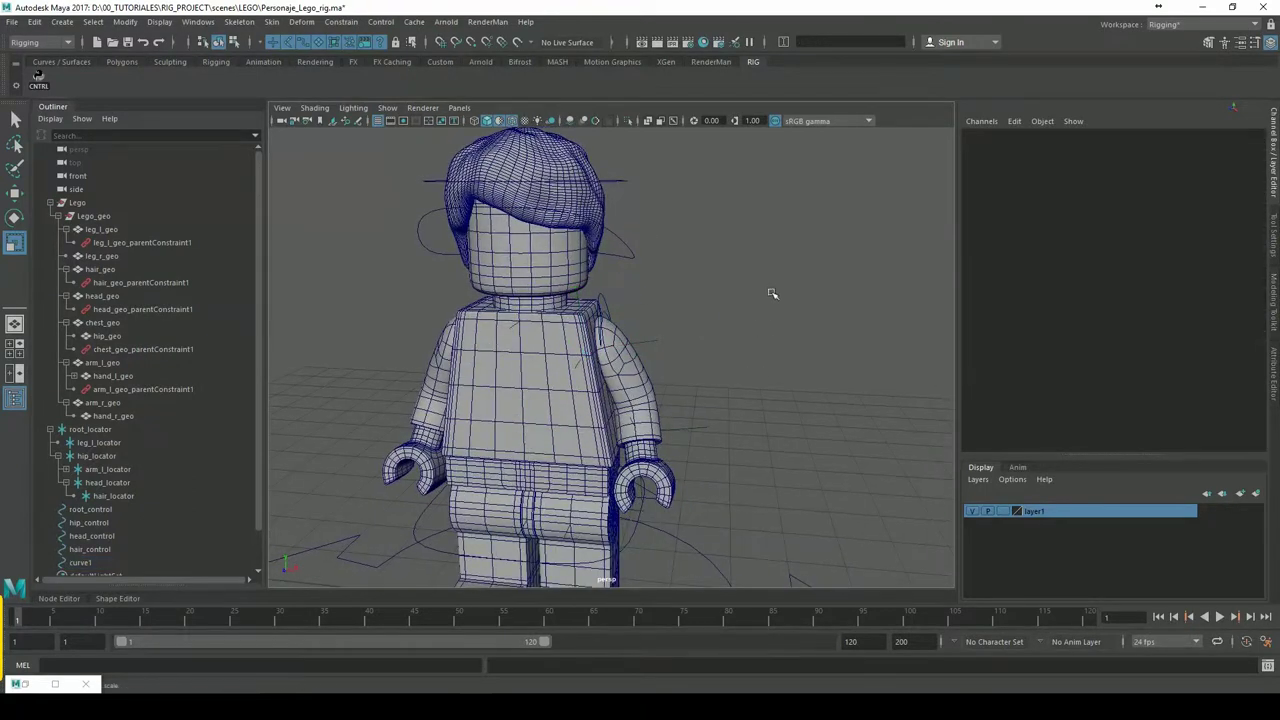
{"action": "double_click", "coordinate": [84, 563]}
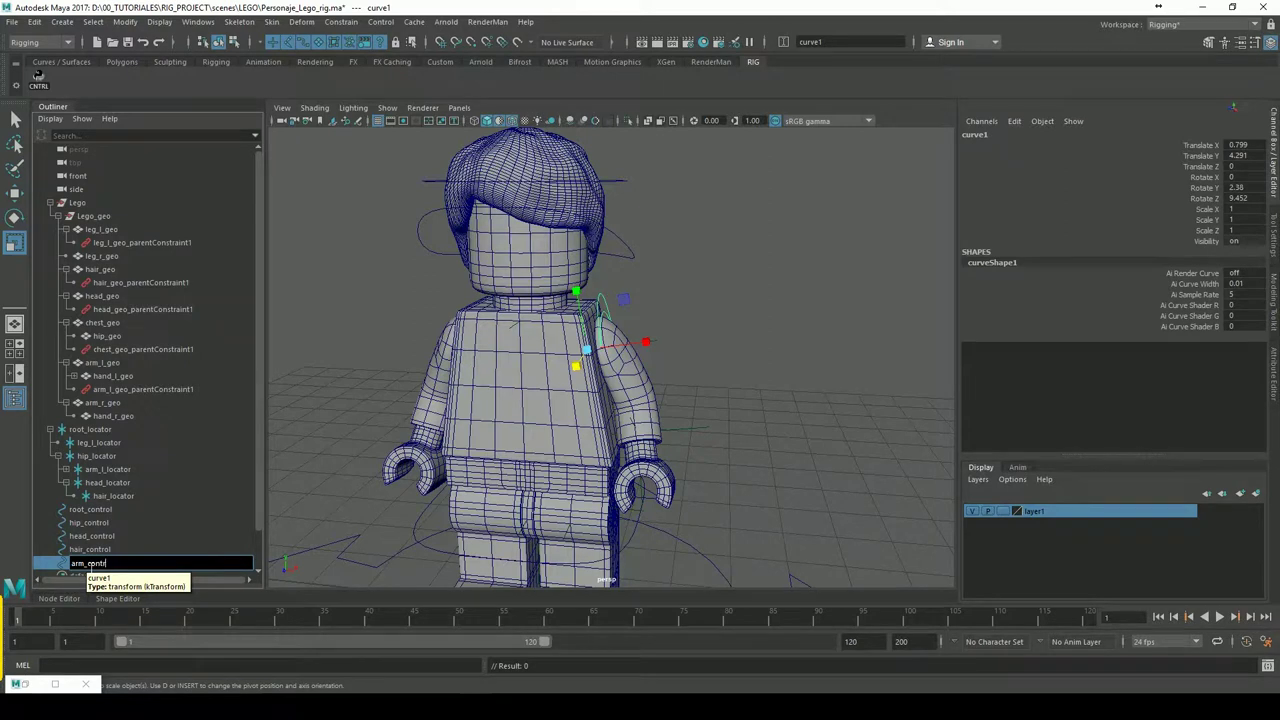
{"action": "type", "text": "ol"}
{"action": "key", "text": "Return"}
{"action": "left_click", "coordinate": [853, 386]}
{"action": "mouse_move", "coordinate": [817, 384]}
{"action": "left_mouse_down", "text": "alt"}
{"action": "mouse_move", "coordinate": [820, 329]}
{"action": "mouse_move", "coordinate": [743, 286]}
{"action": "mouse_move", "coordinate": [660, 318]}
{"action": "mouse_move", "coordinate": [691, 331]}
{"action": "mouse_move", "coordinate": [643, 321]}
{"action": "mouse_move", "coordinate": [666, 323]}
{"action": "mouse_move", "coordinate": [619, 421]}
{"action": "left_mouse_up", "text": "alt"}
Test-rotate hand_l_locator, then undo the rotation
{"action": "left_click", "coordinate": [610, 405]}
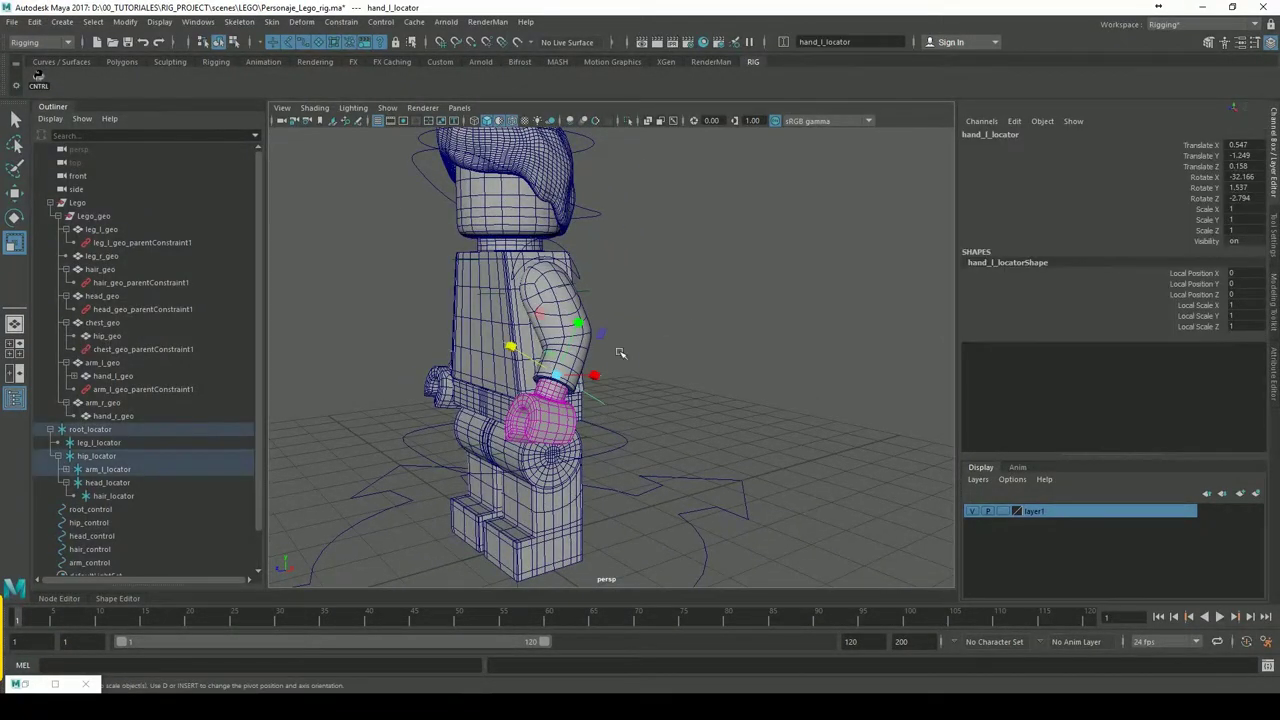
{"action": "key", "text": "e"}
{"action": "left_click_drag", "start_coordinate": [553, 367], "coordinate": [600, 385]}
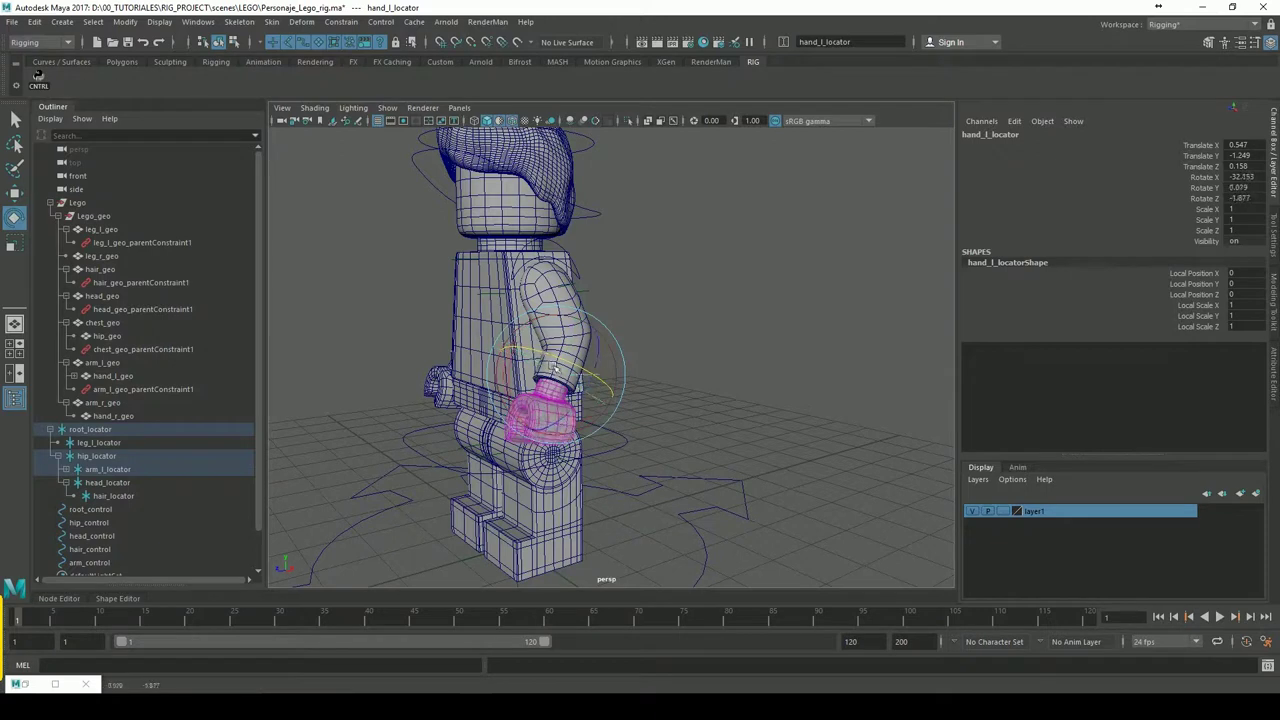
{"action": "key", "text": "ctrl+z"}
{"action": "mouse_move", "coordinate": [706, 324]}
{"action": "left_mouse_down", "text": "alt"}
{"action": "mouse_move", "coordinate": [734, 323]}
{"action": "mouse_move", "coordinate": [680, 309]}
{"action": "left_mouse_up", "text": "alt"}
{"action": "left_click", "coordinate": [680, 309]}
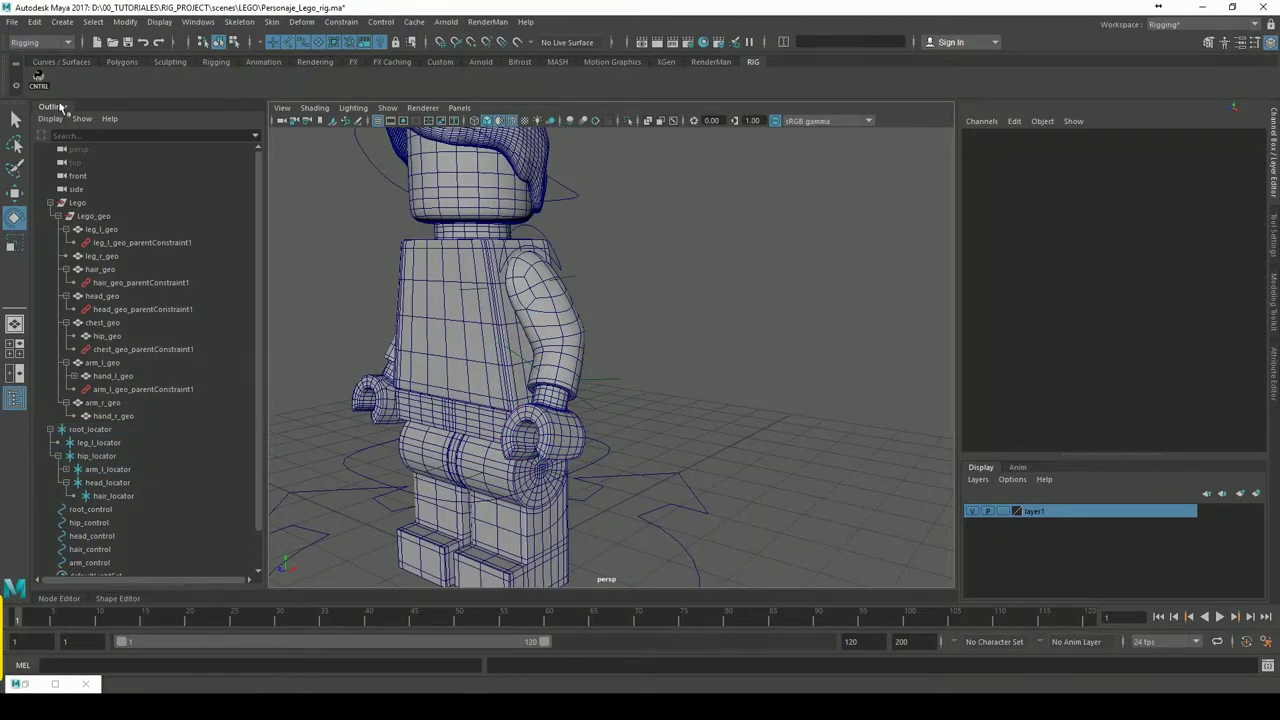
Create a new circle controller, curve1
{"action": "left_click", "coordinate": [38, 80]}
{"action": "left_click", "coordinate": [325, 146]}
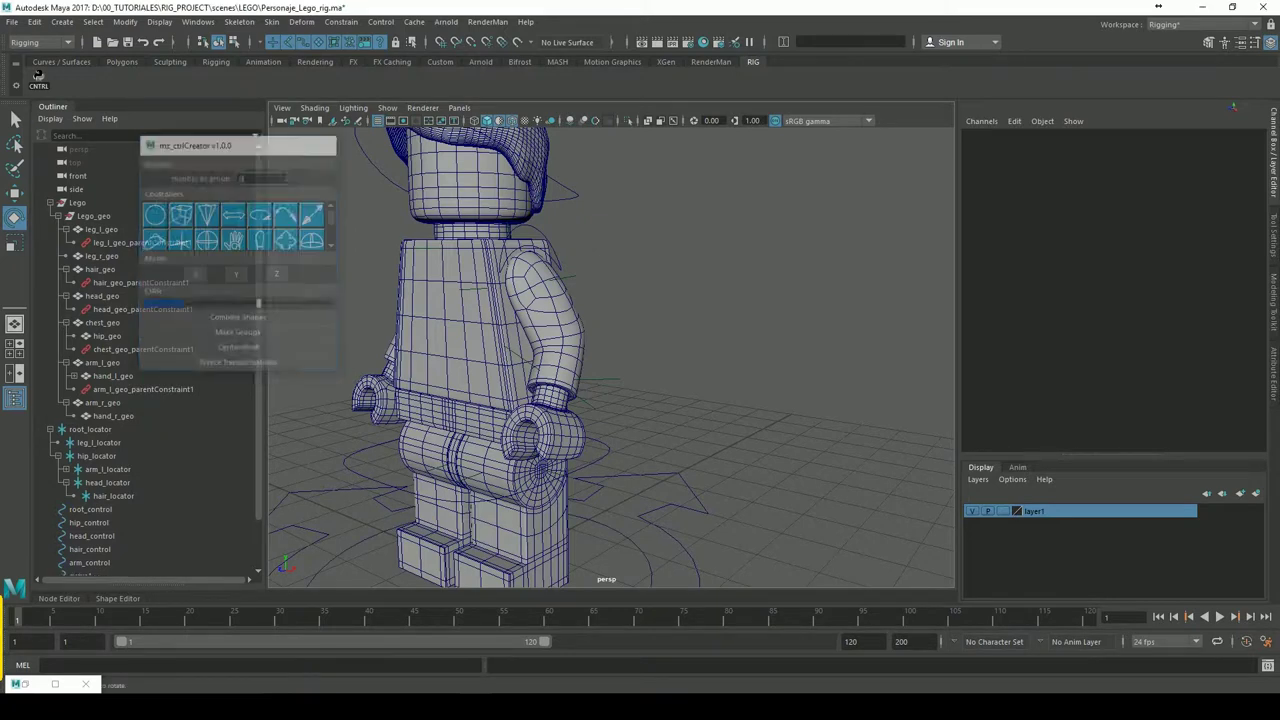
{"action": "scroll", "coordinate": [255, 394], "scroll_direction": "down", "scroll_amount": 2}
Snap curve1 to hand_l_locator: parent, zero translate and rotate, then unparent
{"action": "left_click", "coordinate": [110, 523]}
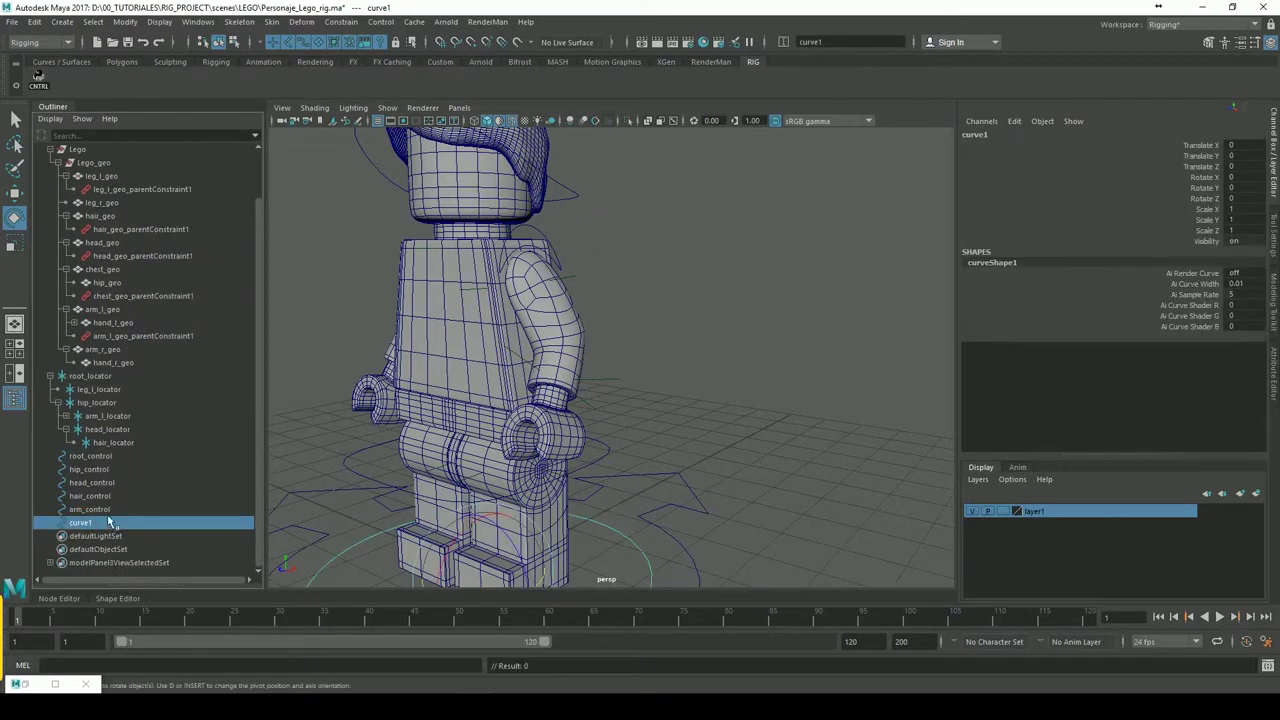
{"action": "left_click", "coordinate": [614, 393], "text": "shift"}
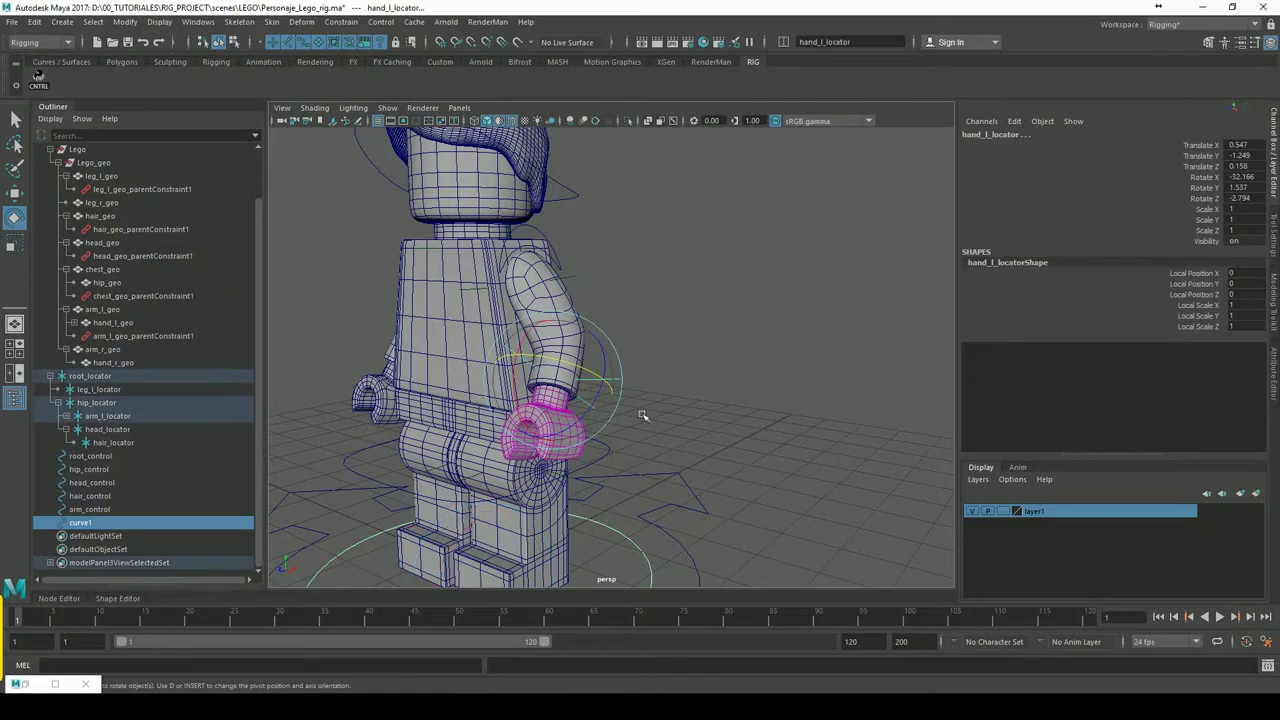
{"action": "key", "text": "p"}
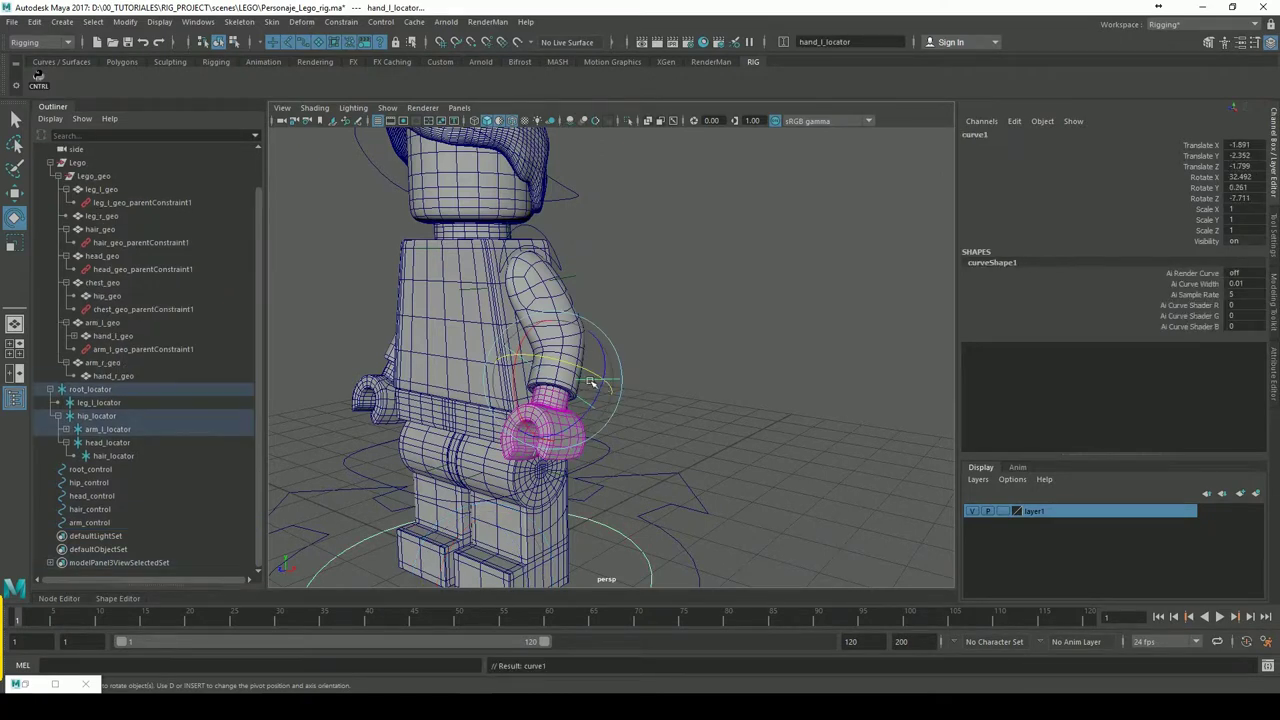
{"action": "left_click_drag", "start_coordinate": [1245, 145], "coordinate": [1245, 198]}
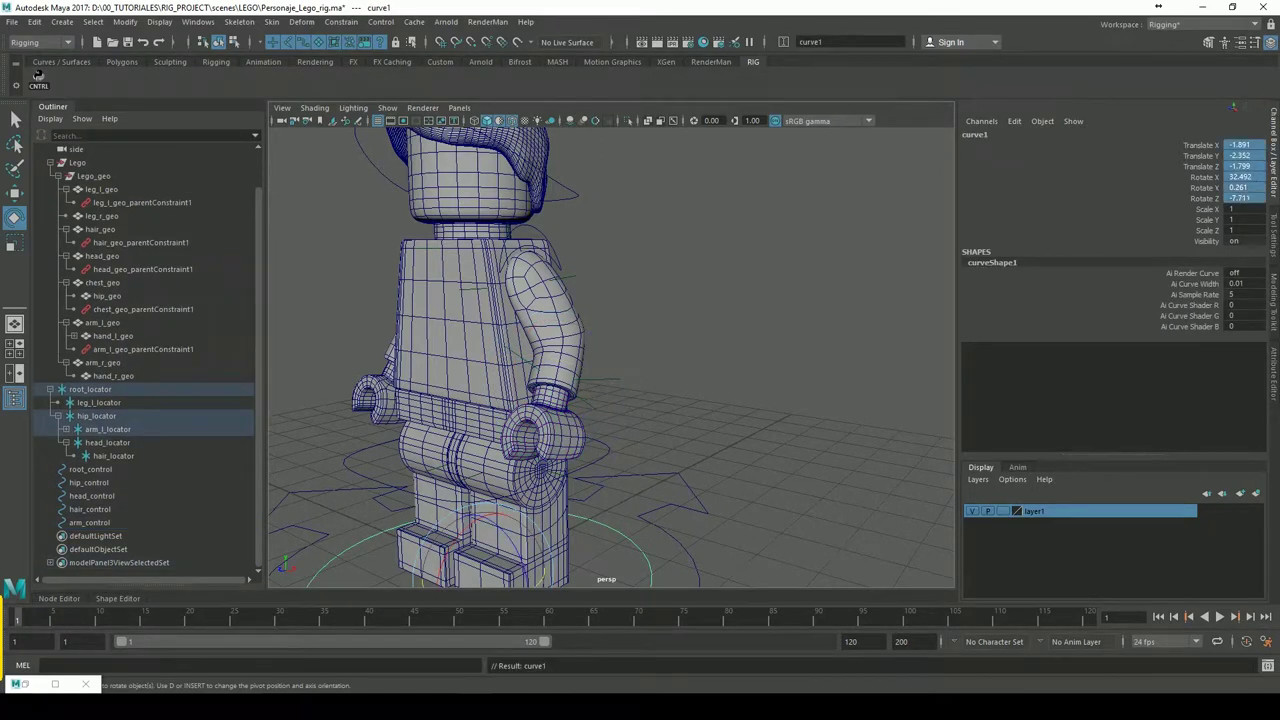
{"action": "type", "text": "0"}
{"action": "key", "text": "Return"}
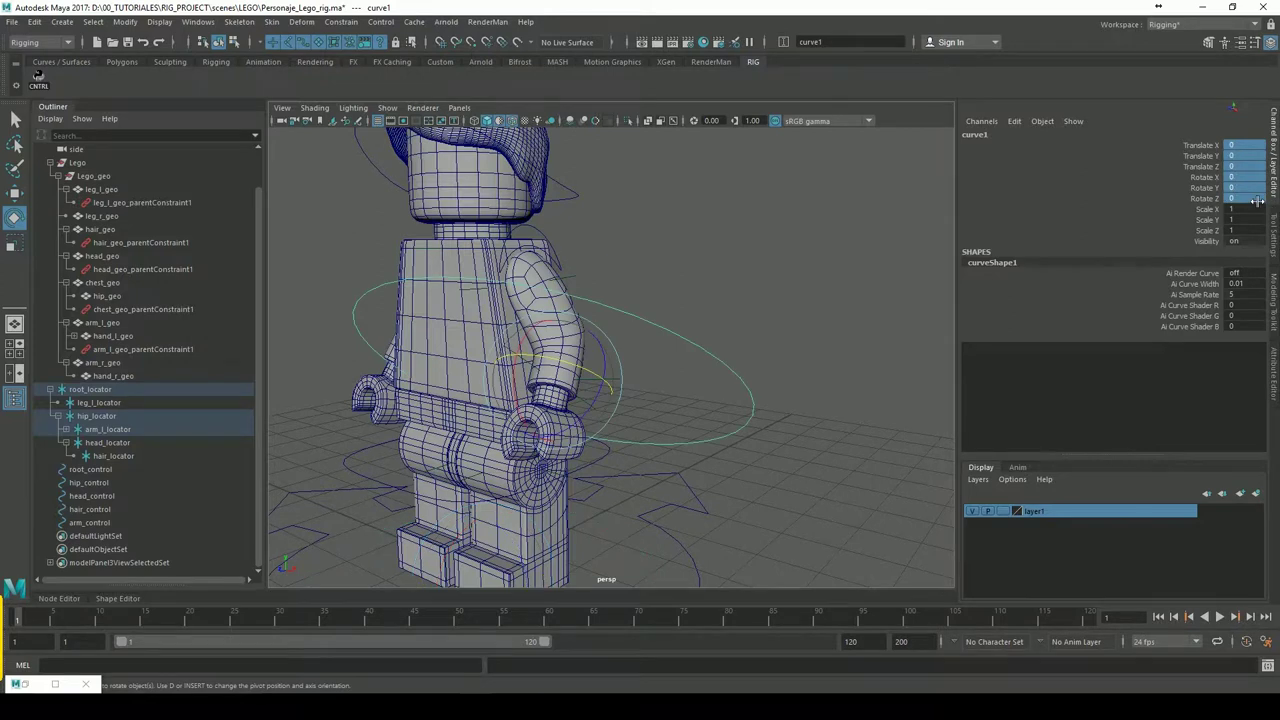
{"action": "key", "text": "shift+p"}
Select all of curve1's control points
{"action": "mouse_move", "coordinate": [643, 234]}
{"action": "left_mouse_down", "text": "alt"}
{"action": "mouse_move", "coordinate": [694, 237]}
{"action": "mouse_move", "coordinate": [656, 239]}
{"action": "left_mouse_up", "text": "alt"}
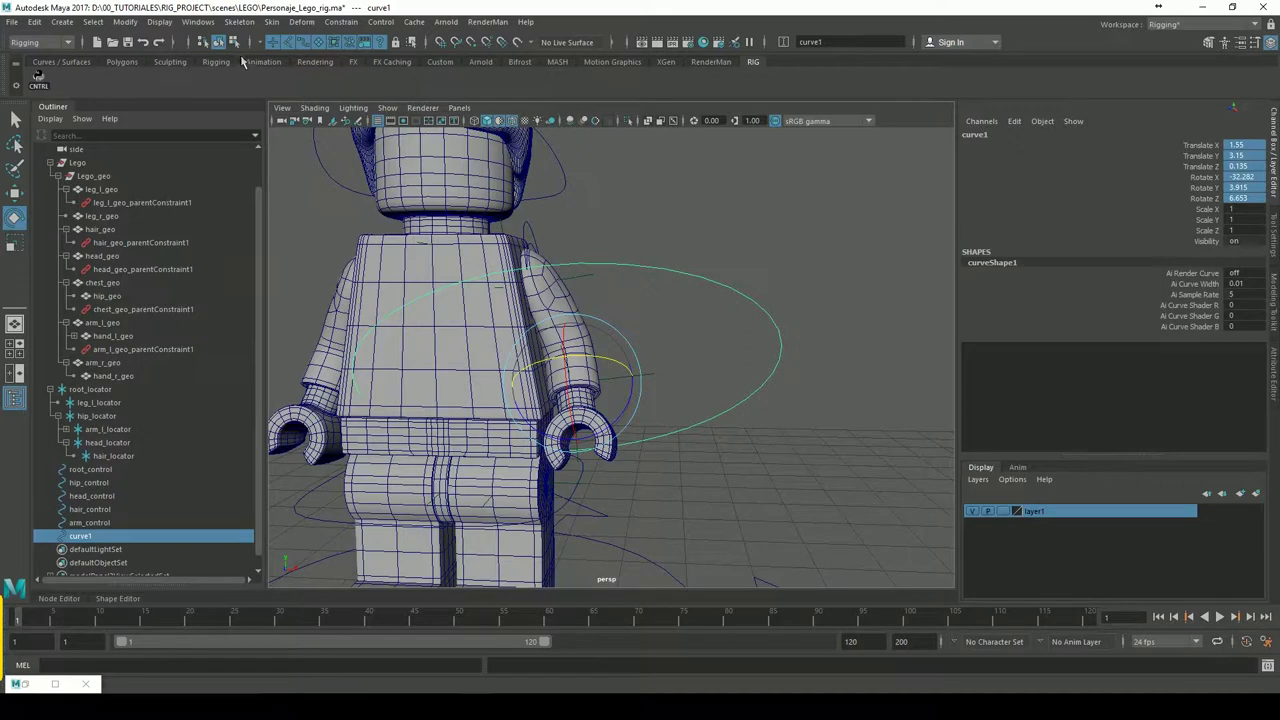
{"action": "left_click", "coordinate": [600, 234]}
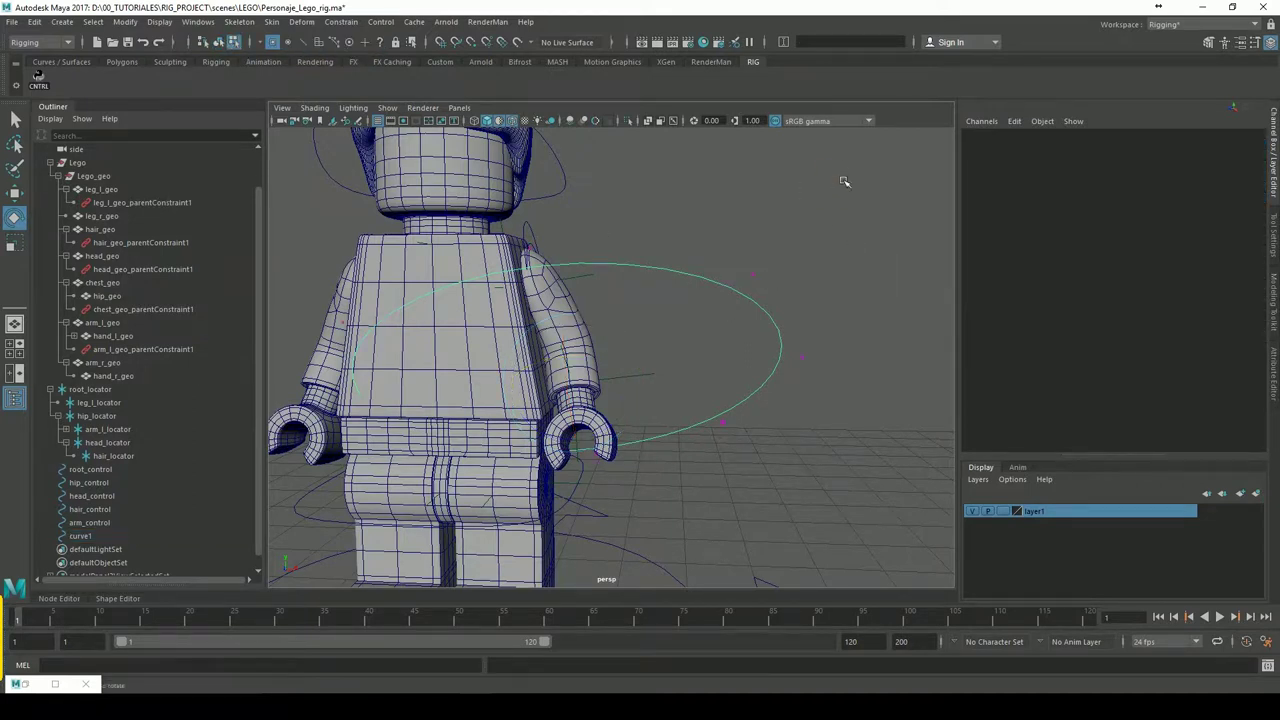
{"action": "left_click_drag", "start_coordinate": [880, 214], "coordinate": [295, 550]}
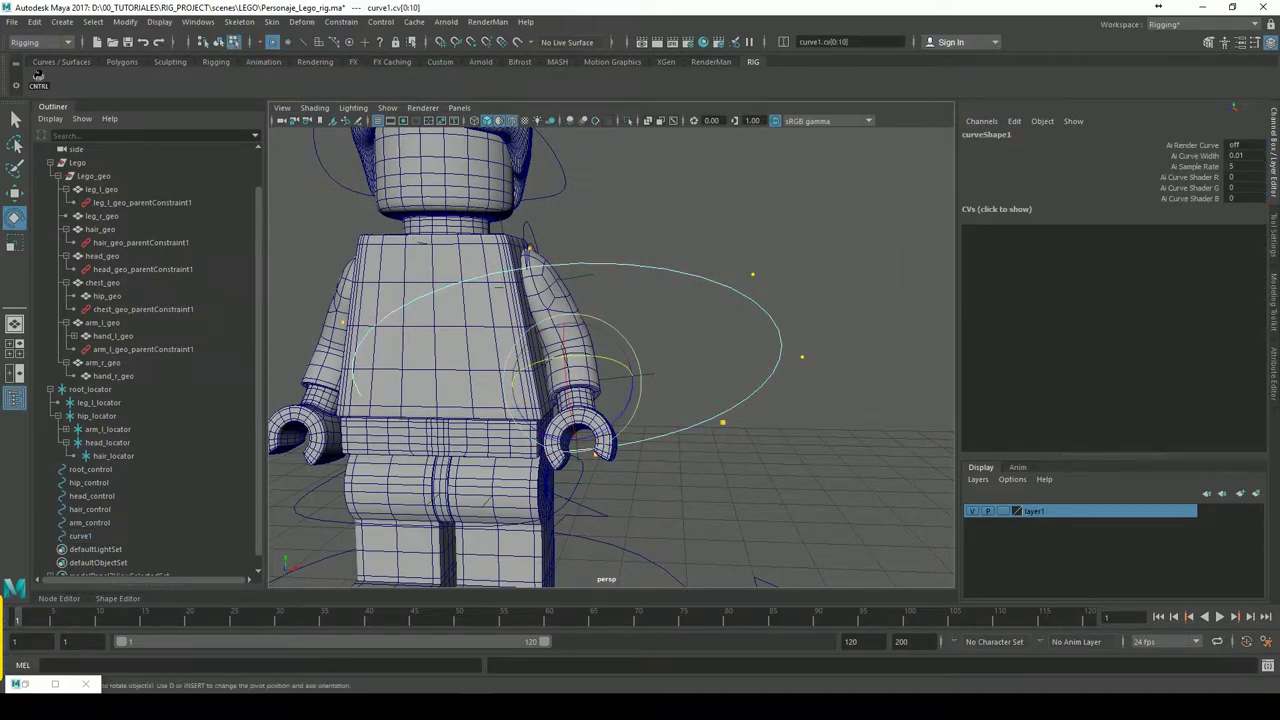
Scale curve1's control points toward its centre and frame them at the wrist
{"action": "left_click", "coordinate": [18, 246]}
{"action": "left_click_drag", "start_coordinate": [574, 383], "coordinate": [326, 437]}
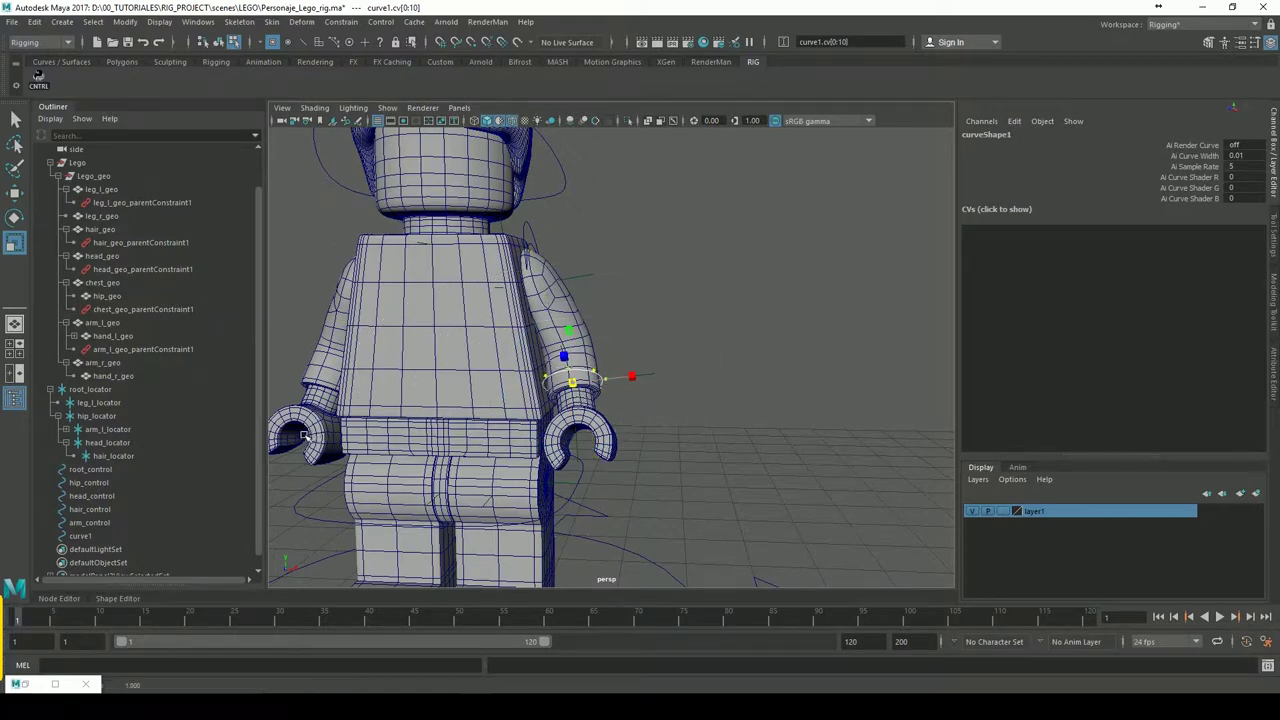
{"action": "key", "text": "f"}
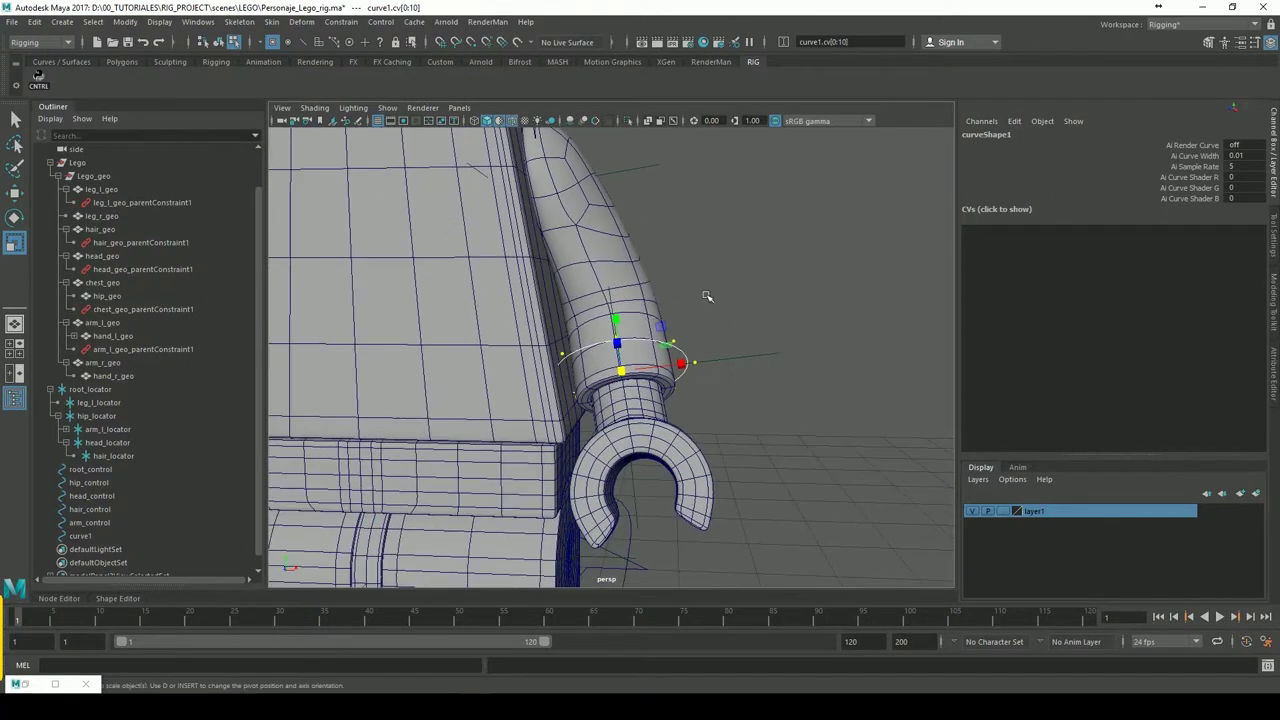
{"action": "left_click", "coordinate": [15, 196]}
{"action": "left_click_drag", "start_coordinate": [579, 274], "coordinate": [549, 352], "text": "alt"}
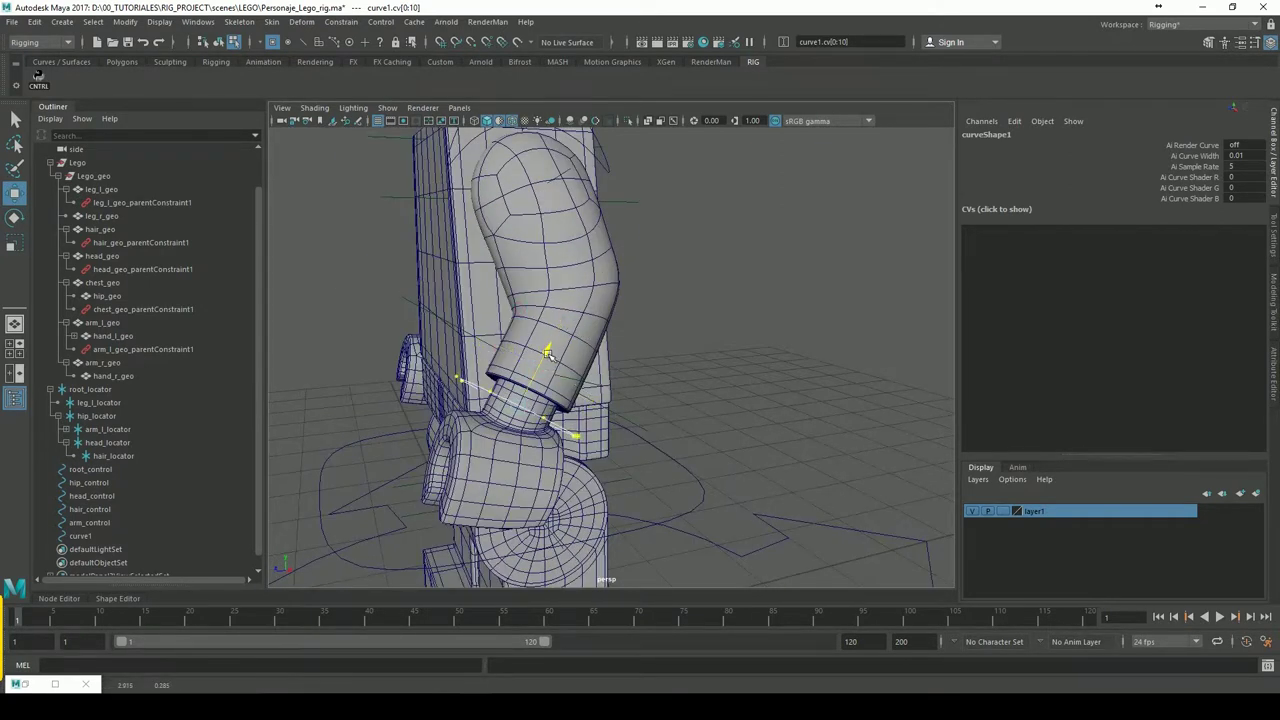
{"action": "mouse_move", "coordinate": [548, 352]}
{"action": "left_mouse_down", "text": "alt"}
{"action": "mouse_move", "coordinate": [708, 423]}
{"action": "mouse_move", "coordinate": [585, 375]}
{"action": "mouse_move", "coordinate": [686, 397]}
{"action": "mouse_move", "coordinate": [541, 435]}
{"action": "mouse_move", "coordinate": [673, 322]}
{"action": "left_mouse_up", "text": "alt"}
{"action": "scroll", "coordinate": [666, 391], "scroll_direction": "up", "scroll_amount": 5}
{"action": "scroll", "coordinate": [585, 375], "scroll_direction": "up", "scroll_amount": 3}
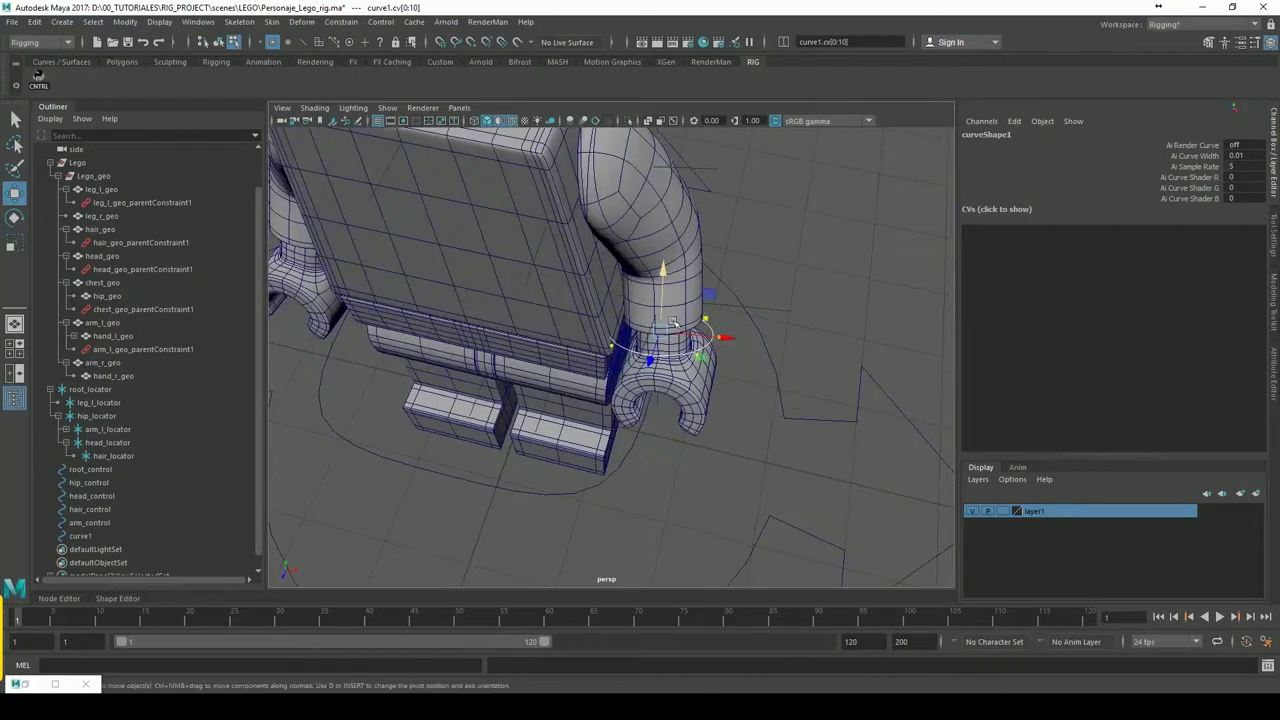
{"action": "mouse_move", "coordinate": [673, 322]}
{"action": "left_mouse_down", "text": "alt"}
{"action": "mouse_move", "coordinate": [560, 400]}
{"action": "mouse_move", "coordinate": [620, 340]}
{"action": "left_mouse_up", "text": "alt"}
{"action": "left_click_drag", "start_coordinate": [588, 424], "coordinate": [540, 390], "text": "alt"}
Reselect all control points and shrink the ring tighter around the wrist
{"action": "left_click", "coordinate": [14, 245]}
{"action": "mouse_move", "coordinate": [652, 345]}
{"action": "left_mouse_down"}
{"action": "mouse_move", "coordinate": [686, 361]}
{"action": "mouse_move", "coordinate": [648, 377]}
{"action": "mouse_move", "coordinate": [726, 337]}
{"action": "mouse_move", "coordinate": [694, 363]}
{"action": "mouse_move", "coordinate": [600, 340]}
{"action": "left_mouse_up"}
{"action": "key", "text": "ctrl+z"}
{"action": "double_click", "coordinate": [16, 247]}
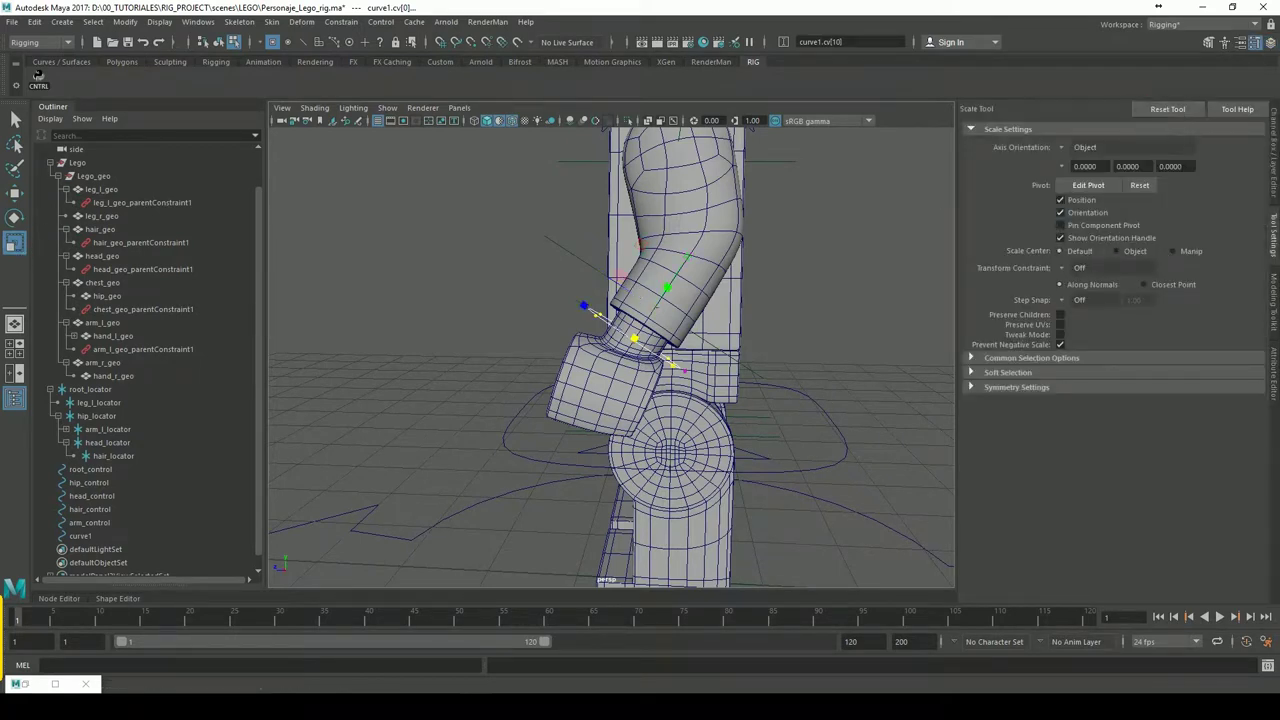
{"action": "mouse_move", "coordinate": [594, 367]}
{"action": "left_mouse_down", "text": "alt"}
{"action": "mouse_move", "coordinate": [703, 348]}
{"action": "mouse_move", "coordinate": [595, 291]}
{"action": "left_mouse_up", "text": "alt"}
{"action": "scroll", "coordinate": [611, 357], "scroll_direction": "up", "scroll_amount": 2}
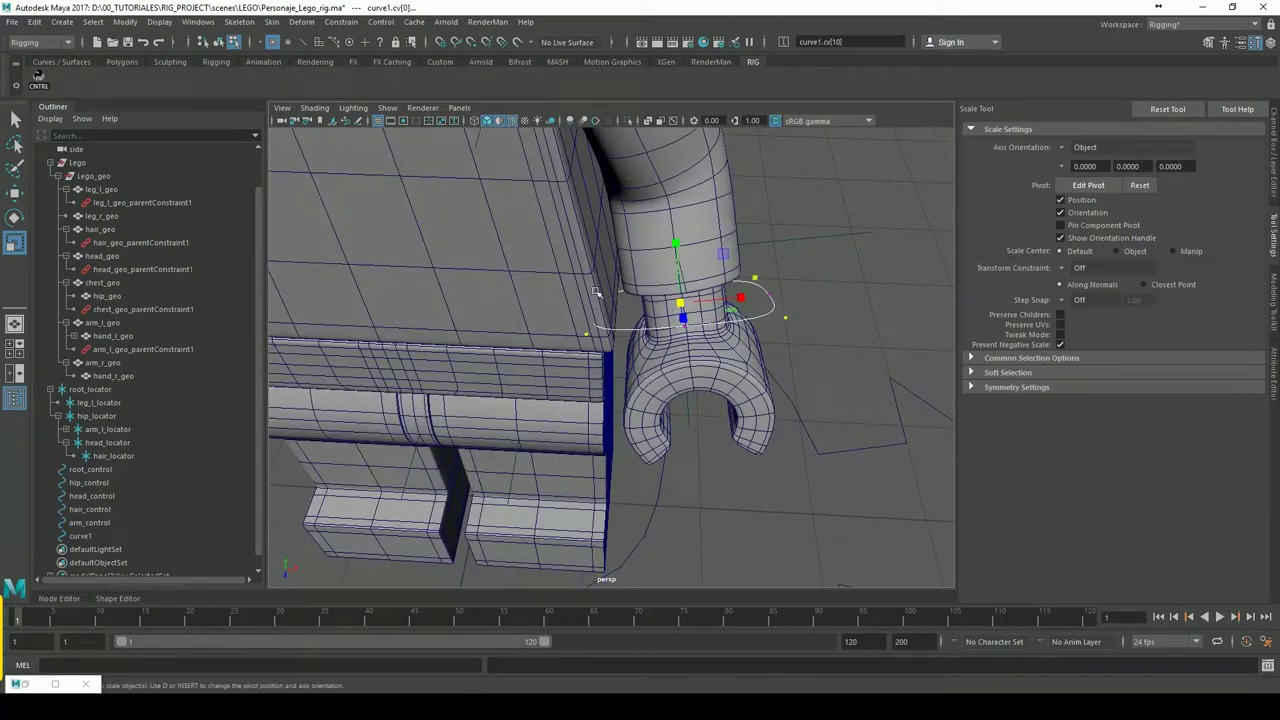
{"action": "left_click_drag", "start_coordinate": [895, 220], "coordinate": [531, 343]}
{"action": "left_click_drag", "start_coordinate": [703, 314], "coordinate": [657, 315]}
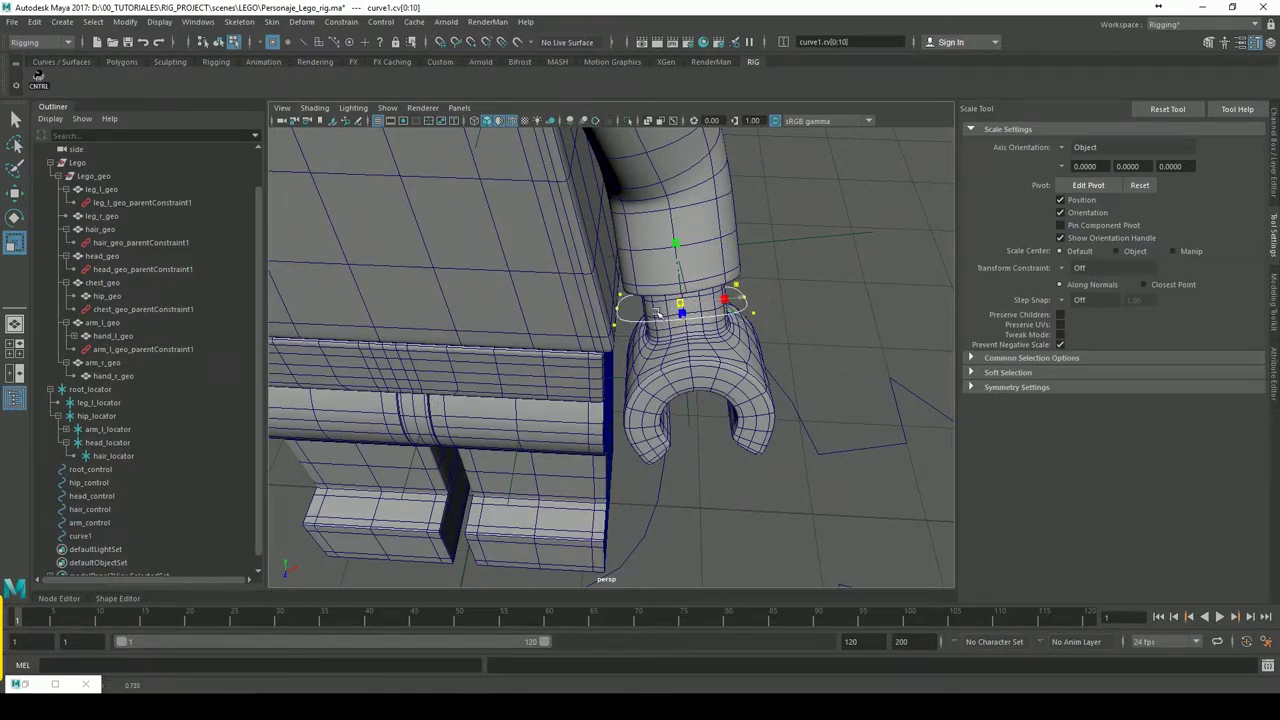
Try a 45-degree relative rotation step snap, then turn rotation snapping off
{"action": "key", "text": "e"}
{"action": "left_click_drag", "start_coordinate": [600, 330], "coordinate": [712, 330], "text": "alt"}
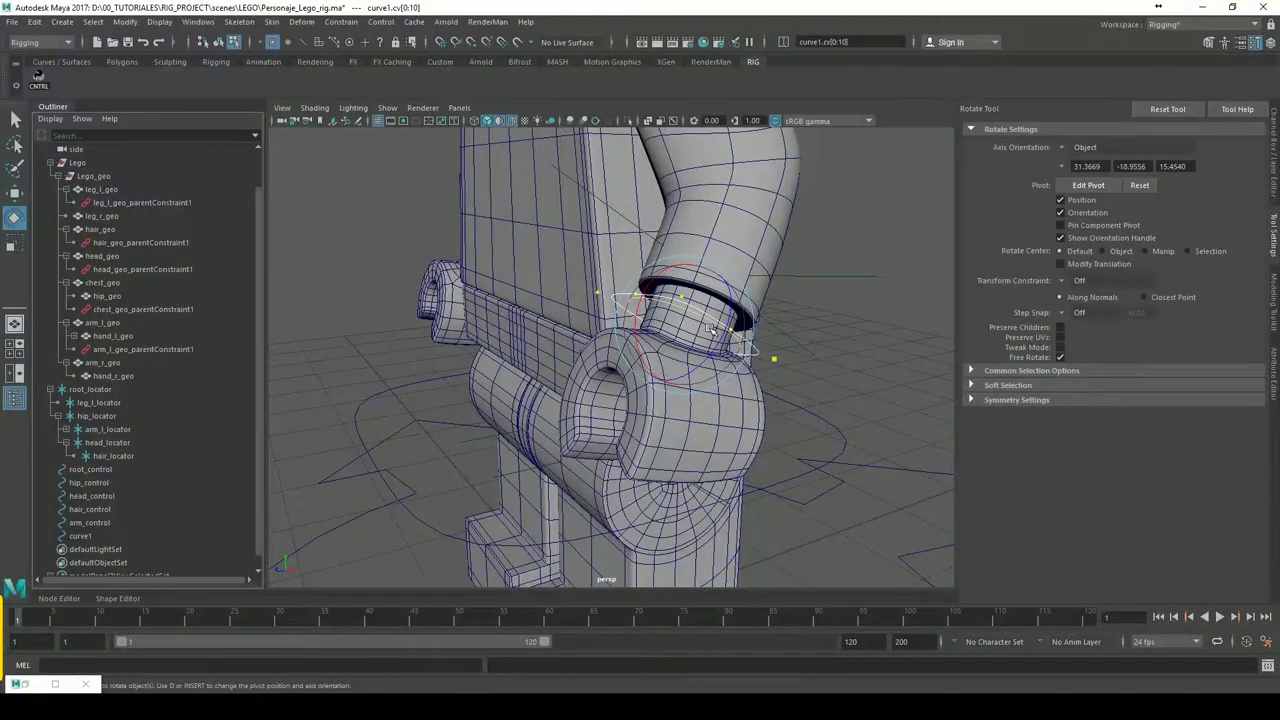
{"action": "key", "text": "j"}
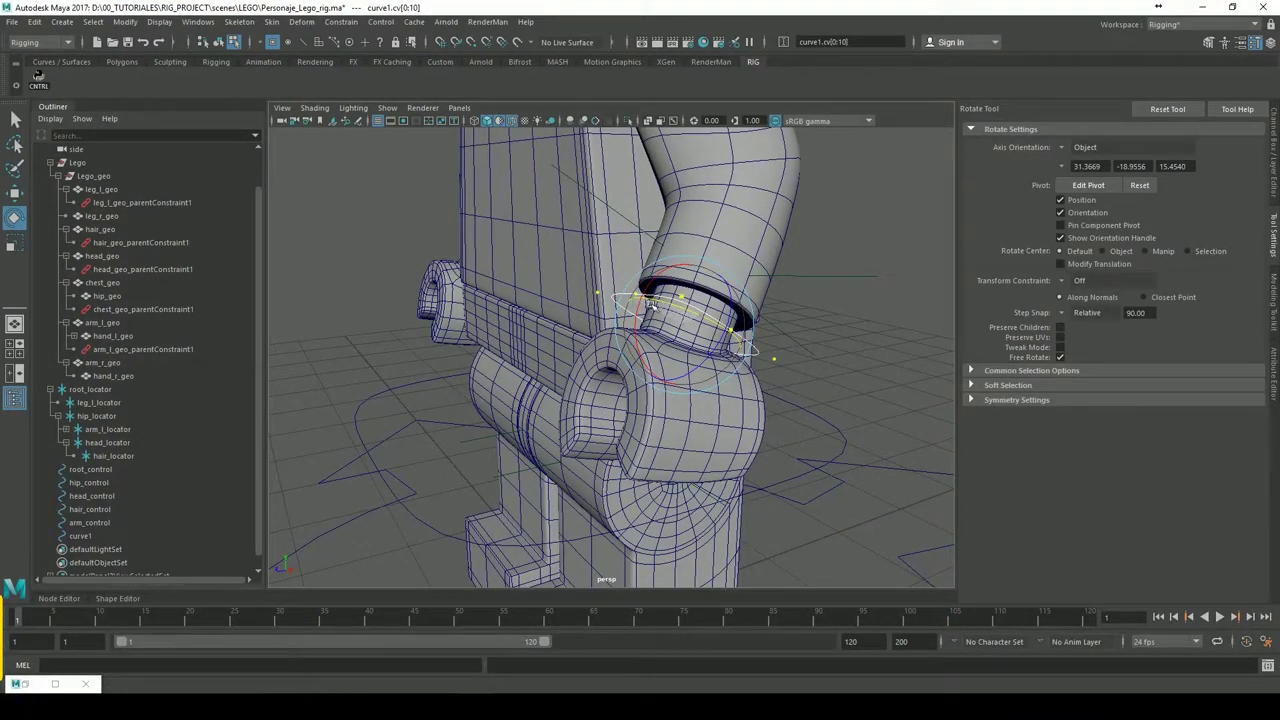
{"action": "key", "text": "ctrl+z"}
{"action": "left_click", "coordinate": [1066, 318]}
{"action": "left_click", "coordinate": [1090, 334]}
{"action": "type", "text": "45"}
{"action": "key", "text": "Return"}
{"action": "left_click", "coordinate": [1066, 313]}
{"action": "left_click", "coordinate": [1085, 316]}
Move individual ring points so curve1 fits snugly around the left wrist cuff
{"action": "mouse_move", "coordinate": [783, 312]}
{"action": "left_mouse_down", "text": "alt"}
{"action": "mouse_move", "coordinate": [773, 408]}
{"action": "mouse_move", "coordinate": [766, 371]}
{"action": "mouse_move", "coordinate": [678, 330]}
{"action": "mouse_move", "coordinate": [731, 397]}
{"action": "left_mouse_up", "text": "alt"}
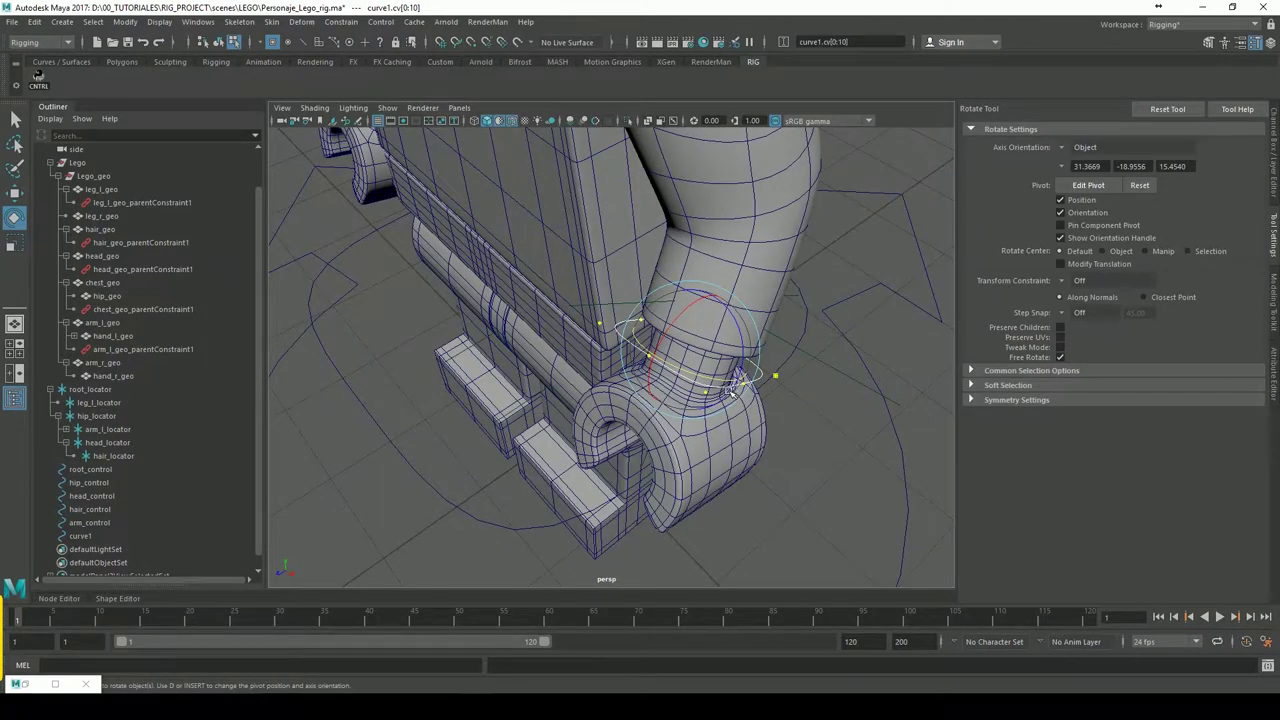
{"action": "left_click", "coordinate": [846, 397]}
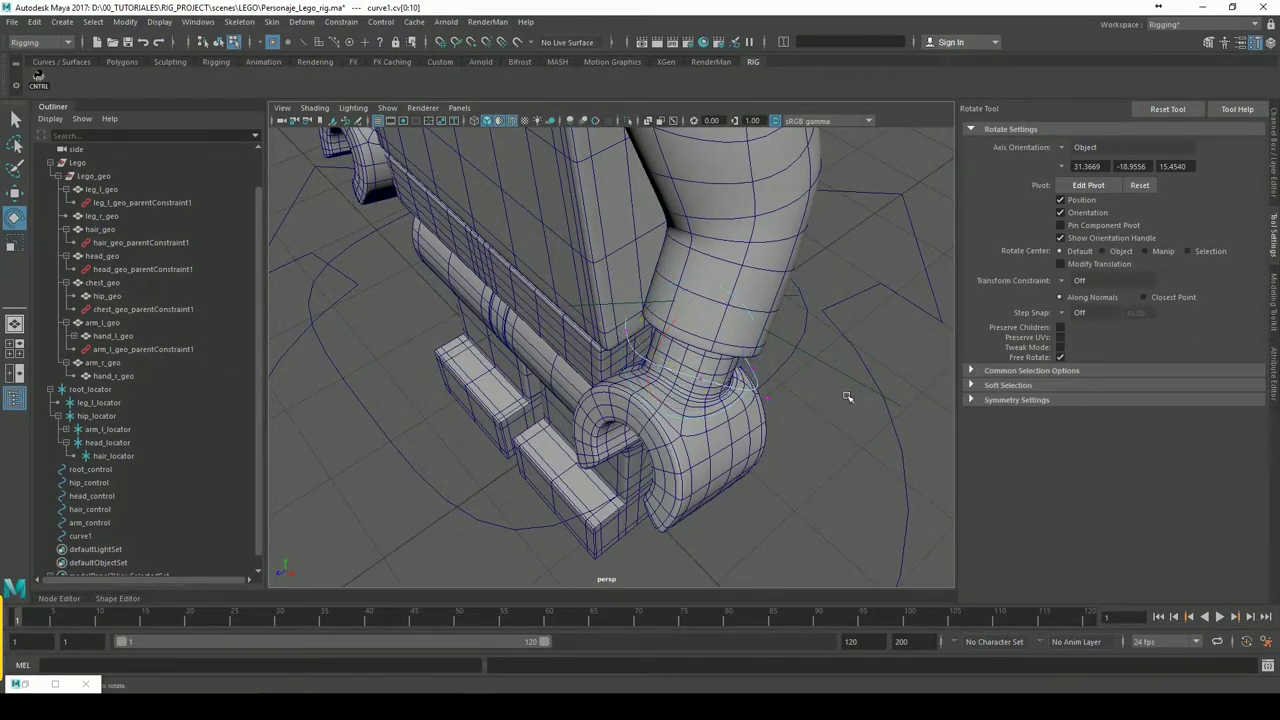
{"action": "mouse_move", "coordinate": [780, 440]}
{"action": "left_mouse_down", "text": "alt"}
{"action": "mouse_move", "coordinate": [571, 300]}
{"action": "mouse_move", "coordinate": [896, 376]}
{"action": "mouse_move", "coordinate": [787, 329]}
{"action": "left_mouse_up", "text": "alt"}
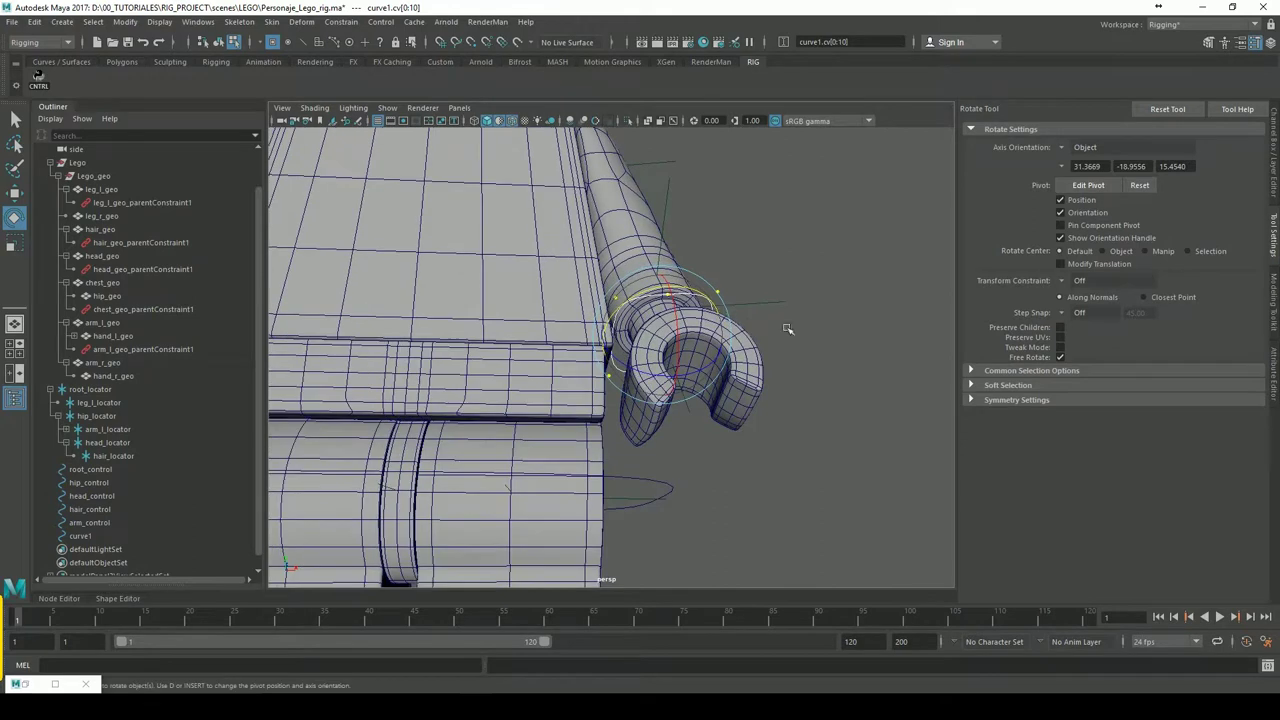
{"action": "left_click", "coordinate": [15, 243]}
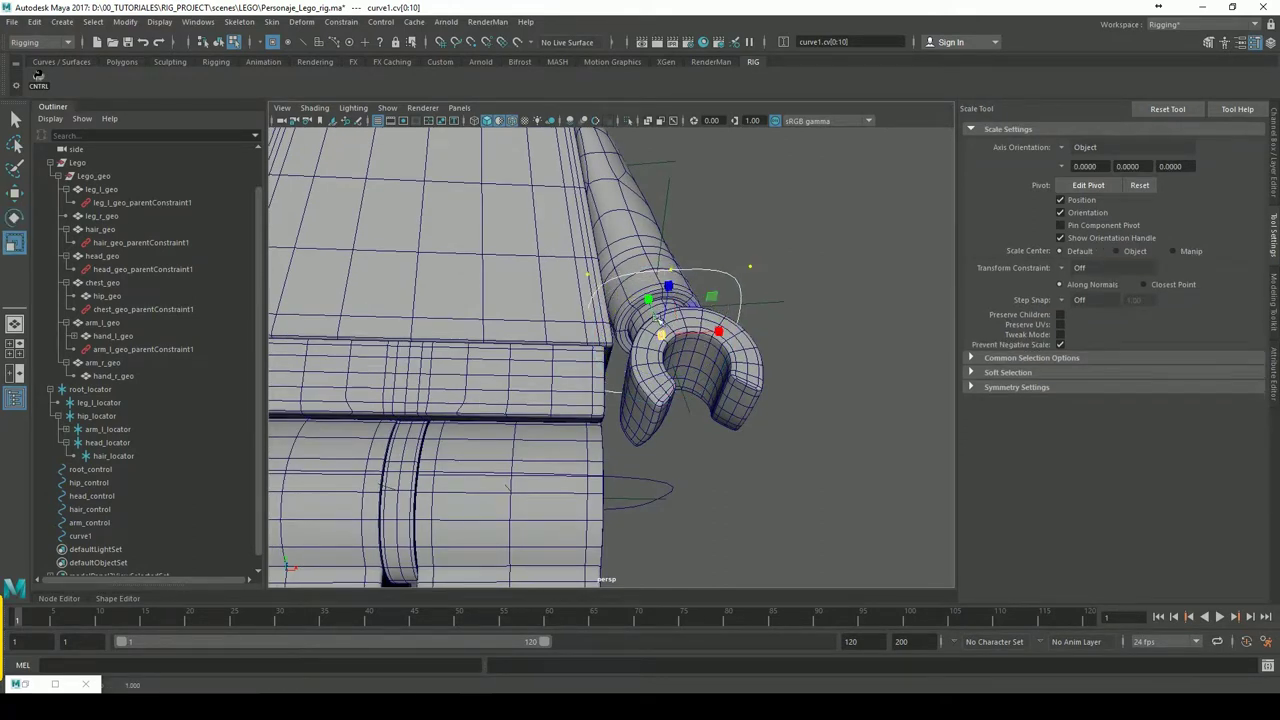
{"action": "left_click", "coordinate": [15, 192]}
{"action": "left_click_drag", "start_coordinate": [560, 330], "coordinate": [676, 345], "text": "alt"}
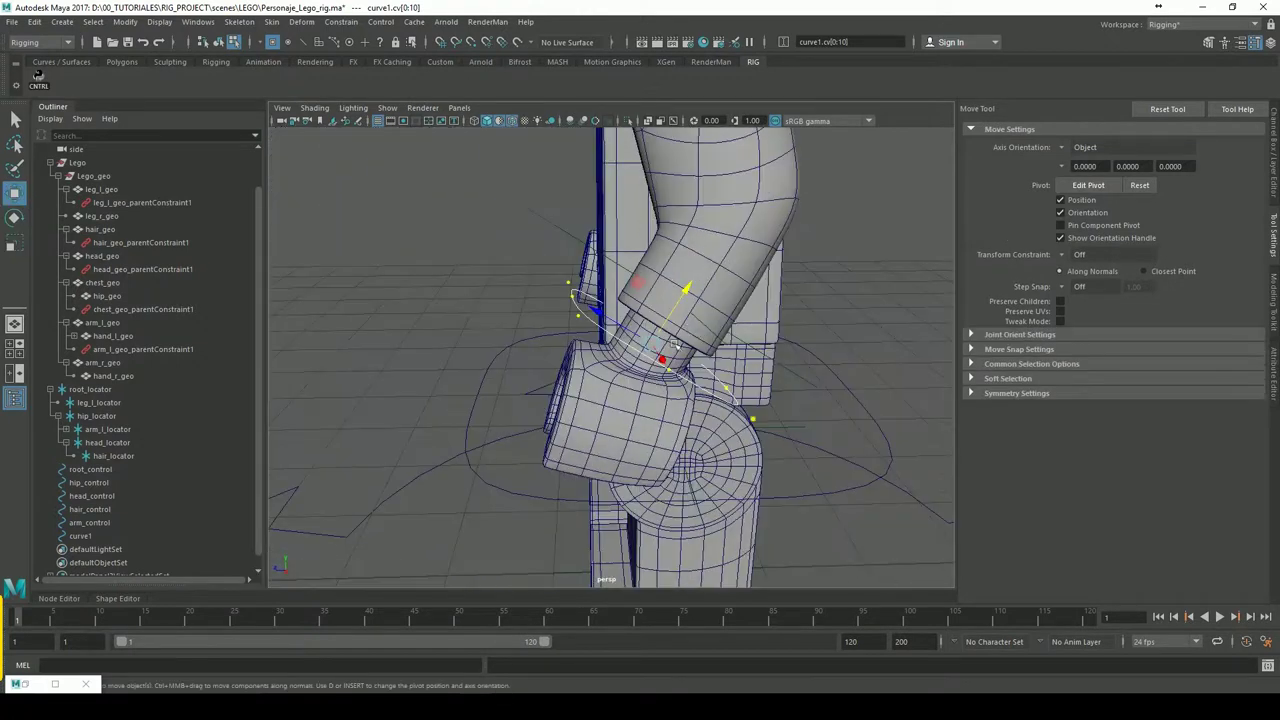
{"action": "mouse_move", "coordinate": [698, 295]}
{"action": "left_mouse_down"}
{"action": "mouse_move", "coordinate": [672, 336]}
{"action": "mouse_move", "coordinate": [795, 385]}
{"action": "mouse_move", "coordinate": [793, 371]}
{"action": "left_mouse_up"}
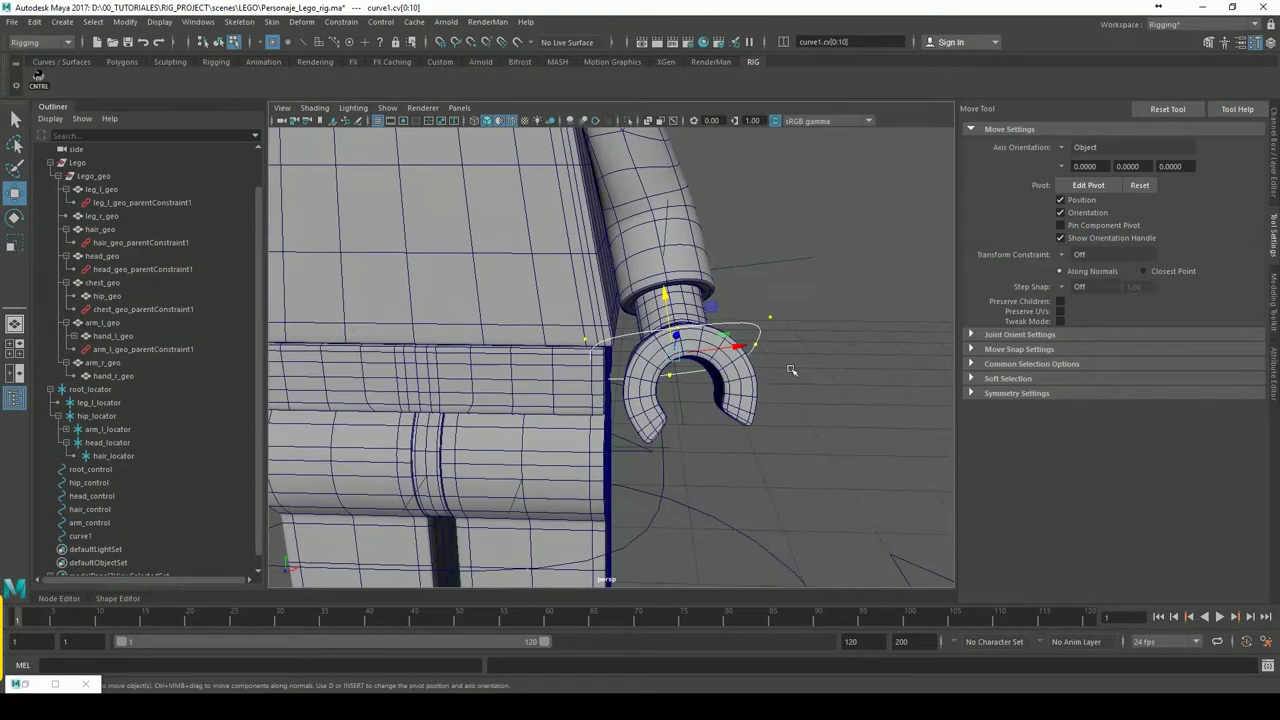
{"action": "left_click_drag", "start_coordinate": [687, 309], "coordinate": [690, 275]}
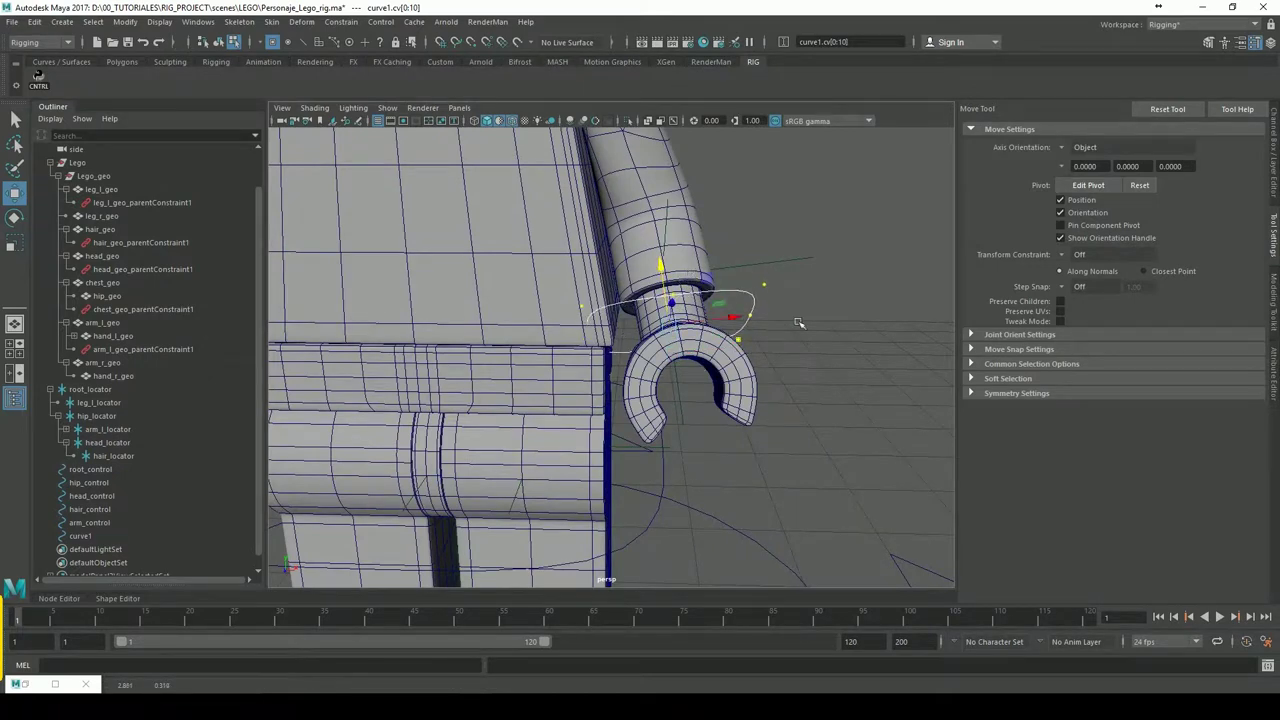
{"action": "left_click_drag", "start_coordinate": [800, 323], "coordinate": [760, 332], "text": "alt"}
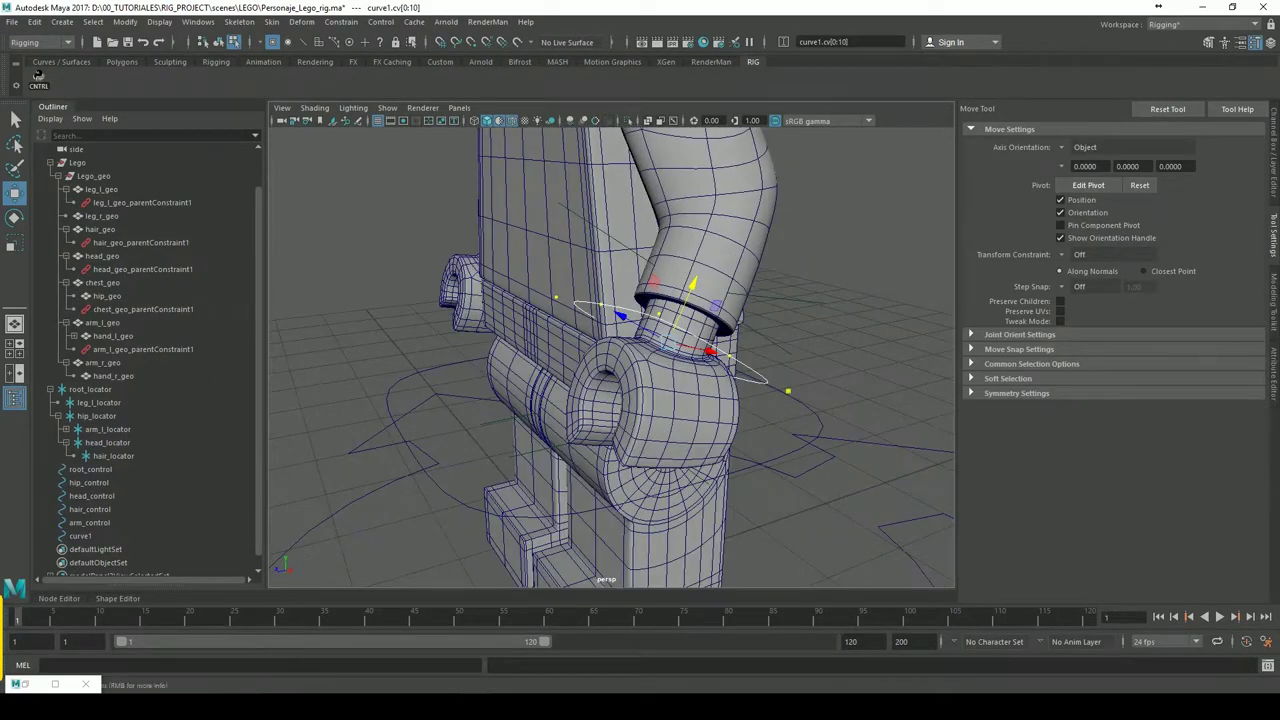
{"action": "left_click", "coordinate": [218, 42]}
{"action": "mouse_move", "coordinate": [771, 257]}
{"action": "left_mouse_down", "text": "alt"}
{"action": "mouse_move", "coordinate": [755, 330]}
{"action": "mouse_move", "coordinate": [700, 294]}
{"action": "mouse_move", "coordinate": [715, 324]}
{"action": "left_mouse_up", "text": "alt"}
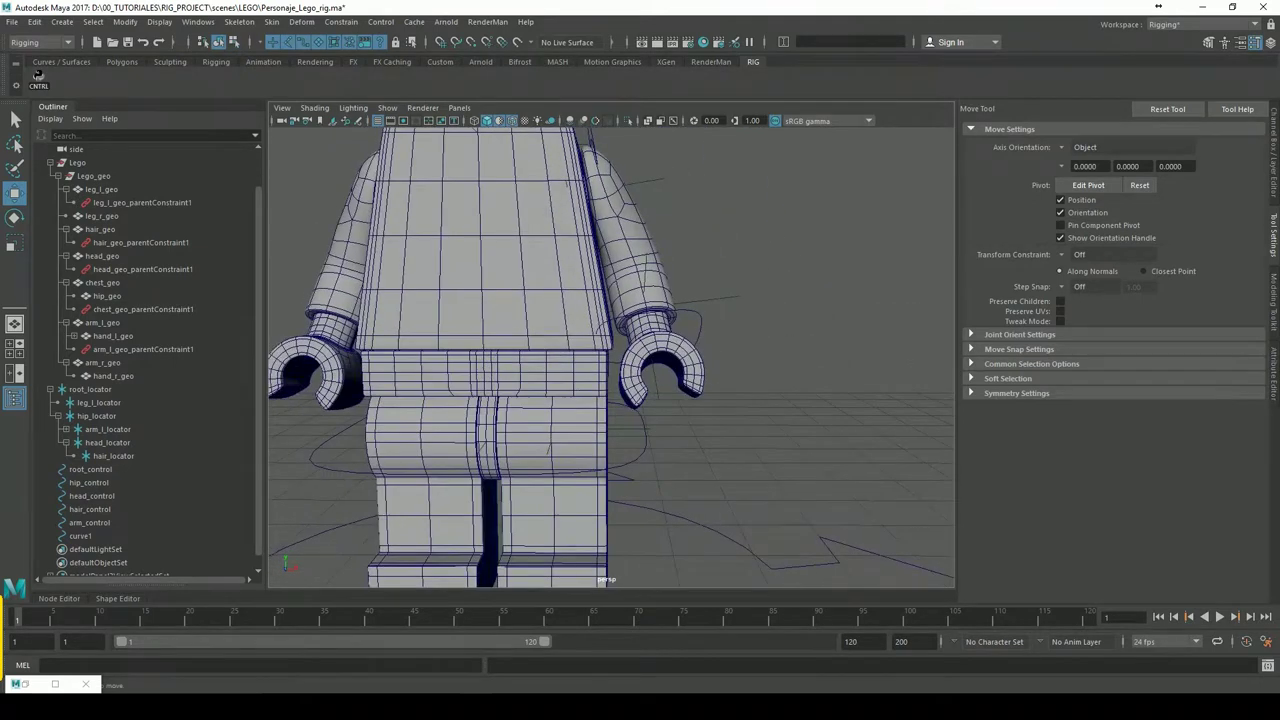
Rename curve1 to hand_control in the Outliner
{"action": "double_click", "coordinate": [84, 536]}
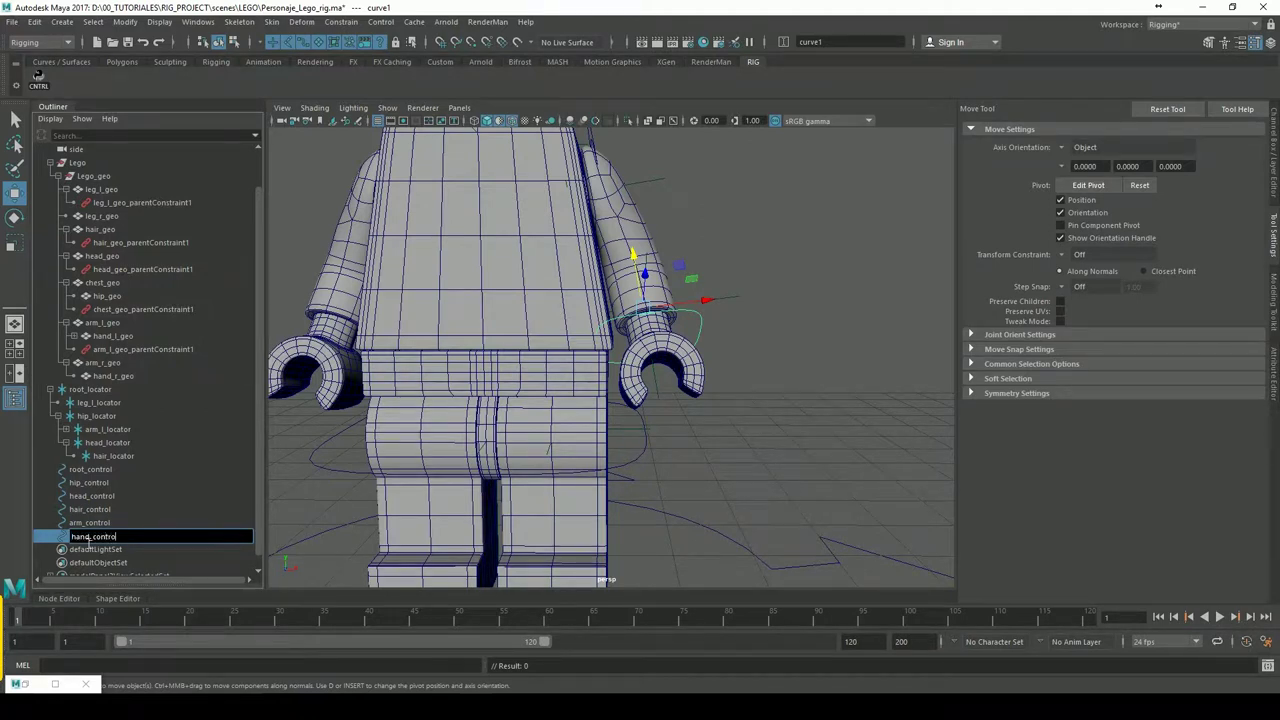
{"action": "type", "text": "l"}
{"action": "key", "text": "Return"}
Deselect hand_control and orbit and zoom to a 3/4 view of the whole figure
{"action": "left_click", "coordinate": [839, 363]}
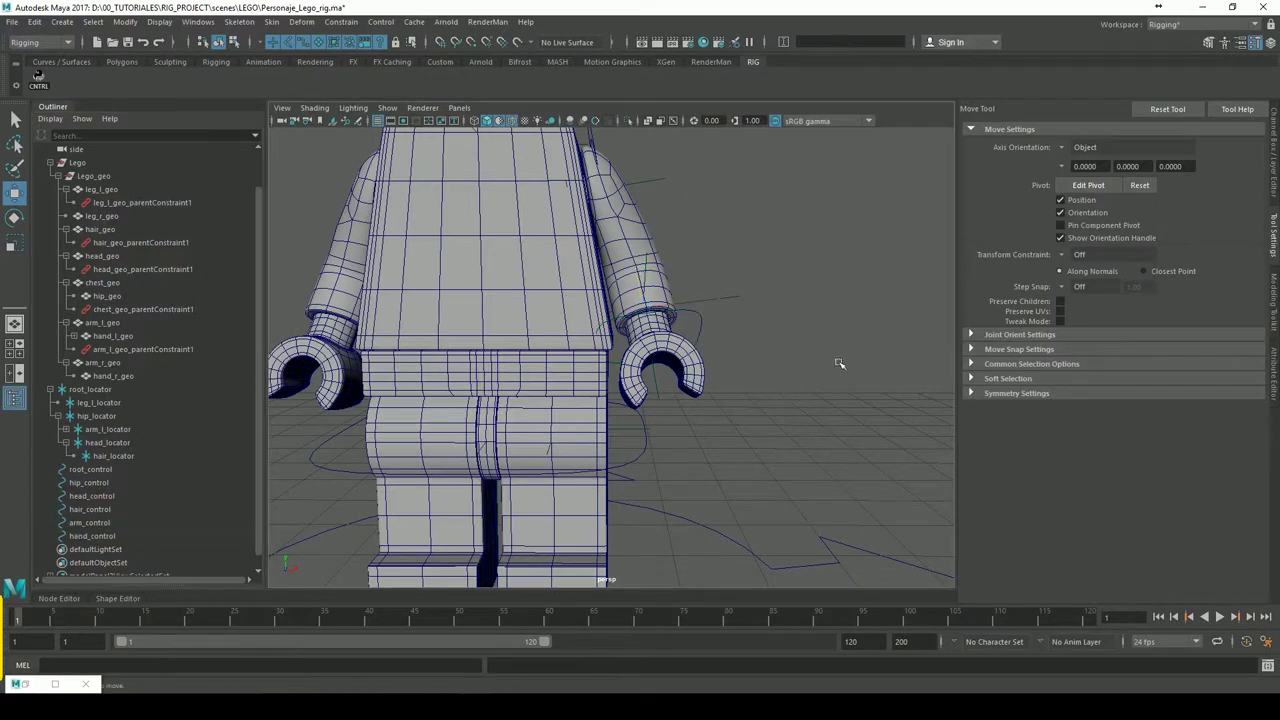
{"action": "scroll", "coordinate": [857, 295], "scroll_direction": "down", "scroll_amount": 5}
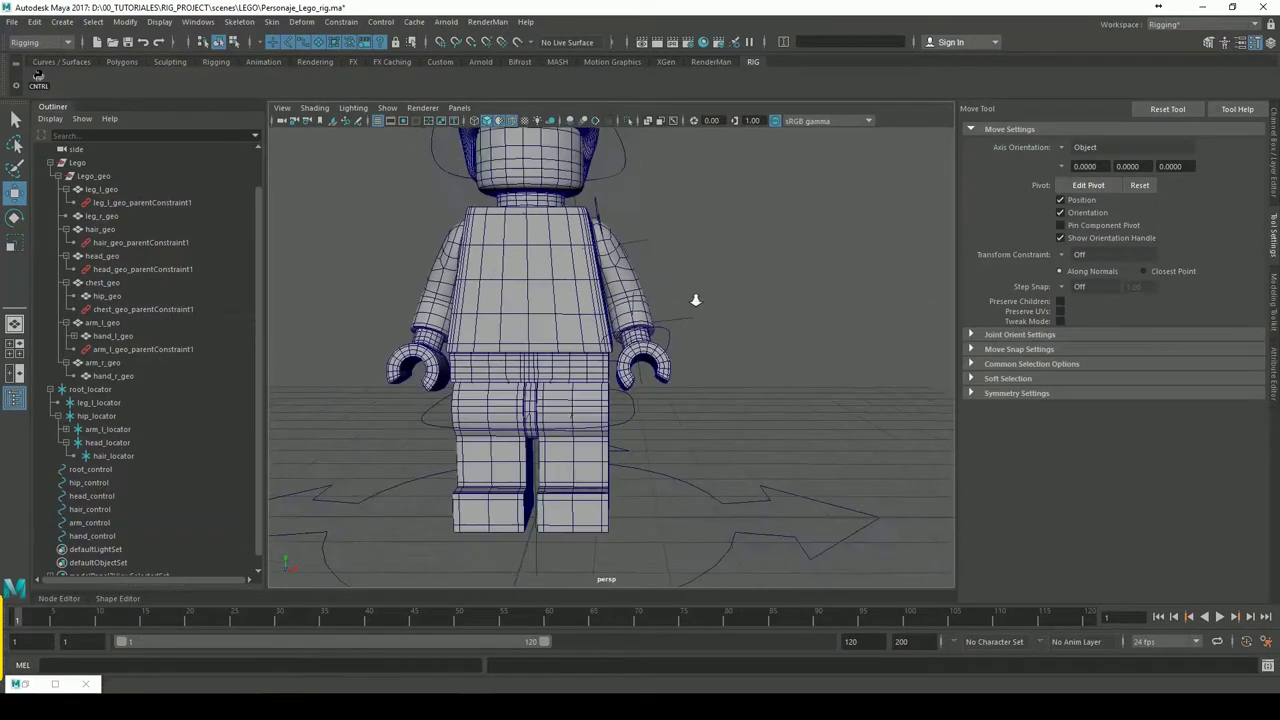
{"action": "mouse_move", "coordinate": [807, 363]}
{"action": "left_mouse_down", "text": "alt"}
{"action": "mouse_move", "coordinate": [748, 384]}
{"action": "mouse_move", "coordinate": [763, 408]}
{"action": "mouse_move", "coordinate": [763, 380]}
{"action": "mouse_move", "coordinate": [688, 390]}
{"action": "mouse_move", "coordinate": [725, 398]}
{"action": "mouse_move", "coordinate": [723, 414]}
{"action": "left_mouse_up", "text": "alt"}
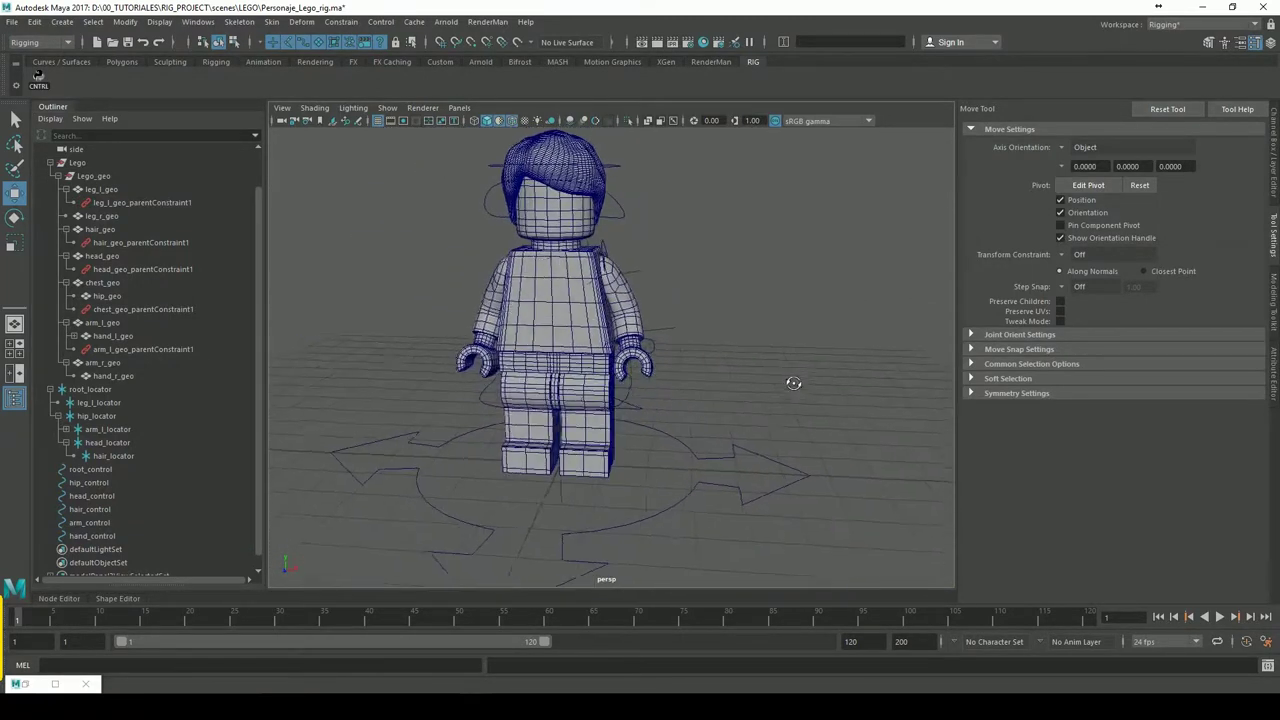
{"action": "scroll", "coordinate": [683, 370], "scroll_direction": "up", "scroll_amount": 2}
{"action": "scroll", "coordinate": [628, 463], "scroll_direction": "up", "scroll_amount": 2}
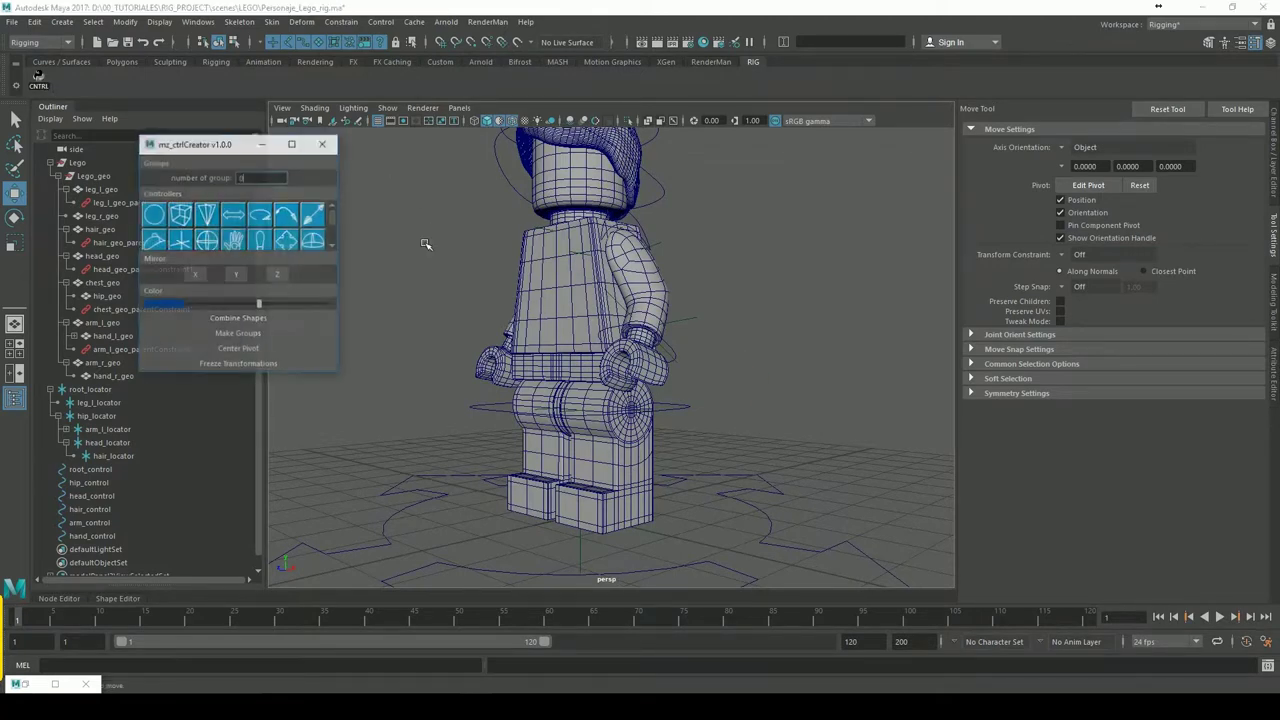
{"action": "scroll", "coordinate": [340, 249], "scroll_direction": "down", "scroll_amount": 1}
{"action": "scroll", "coordinate": [340, 250], "scroll_direction": "down", "scroll_amount": 1}
{"action": "scroll", "coordinate": [340, 250], "scroll_direction": "down", "scroll_amount": 1}
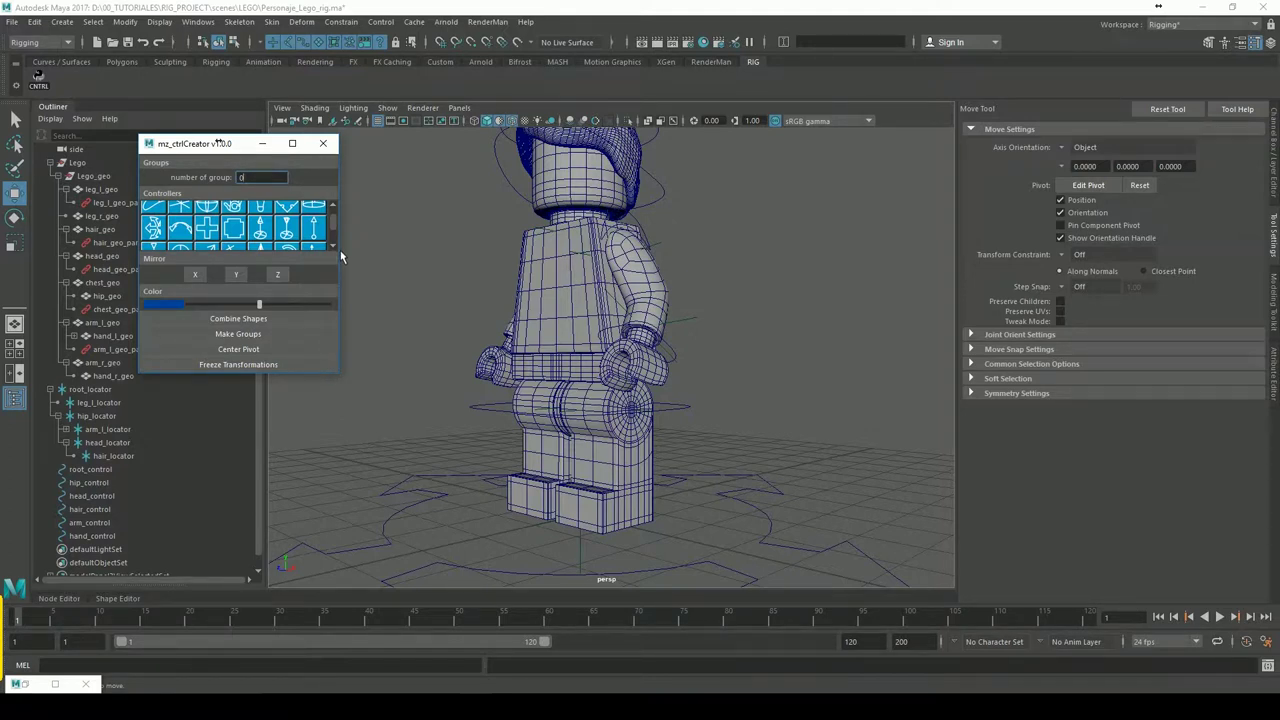
Create a circle control from the mz_ctrlCreator grid, close the window, and select the new curve1
{"action": "left_click", "coordinate": [340, 250]}
{"action": "left_click", "coordinate": [339, 252]}
{"action": "left_click", "coordinate": [339, 252]}
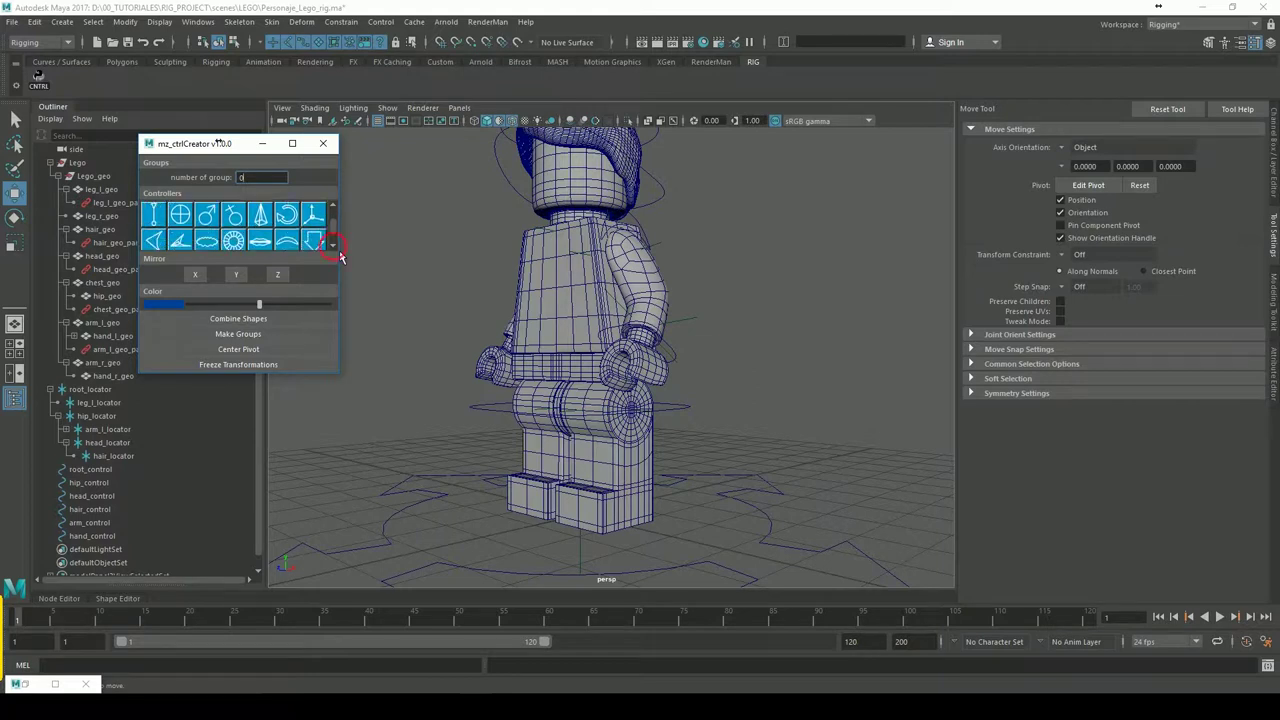
{"action": "left_click", "coordinate": [339, 250]}
{"action": "left_click", "coordinate": [339, 250]}
{"action": "left_click", "coordinate": [339, 250]}
{"action": "left_click", "coordinate": [339, 250]}
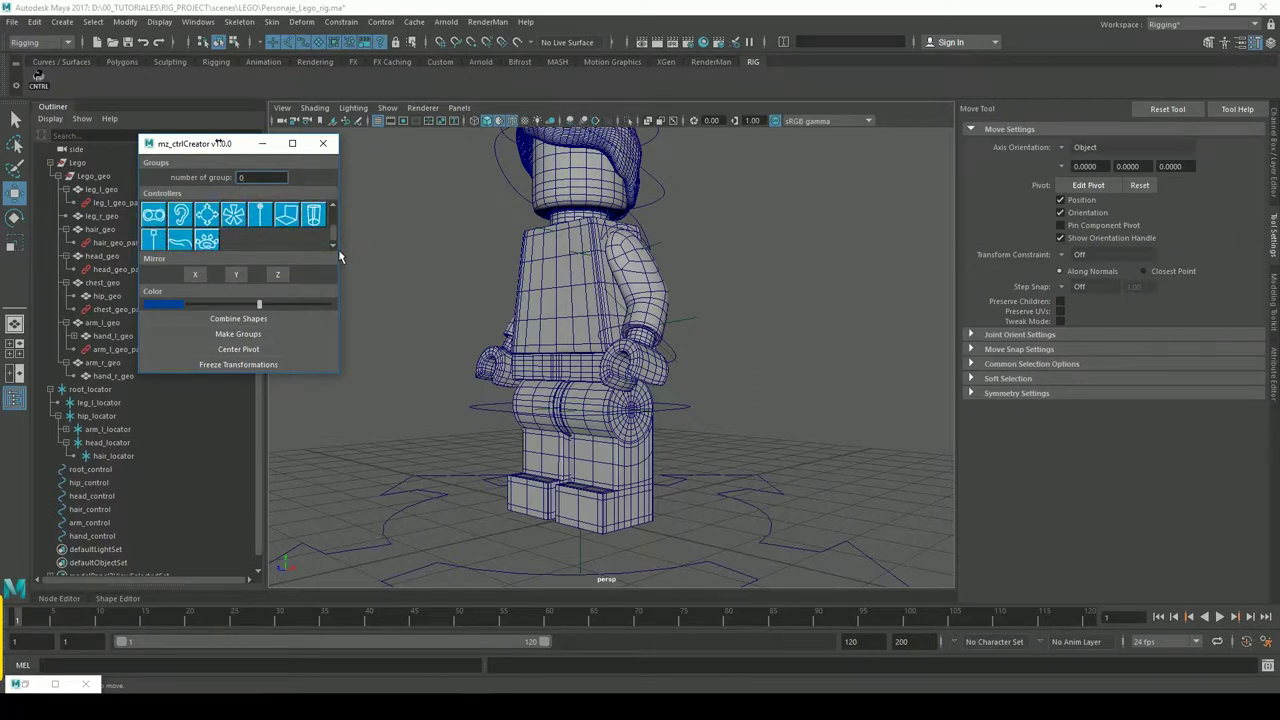
{"action": "left_click_drag", "start_coordinate": [338, 249], "coordinate": [345, 210]}
{"action": "left_click", "coordinate": [153, 214]}
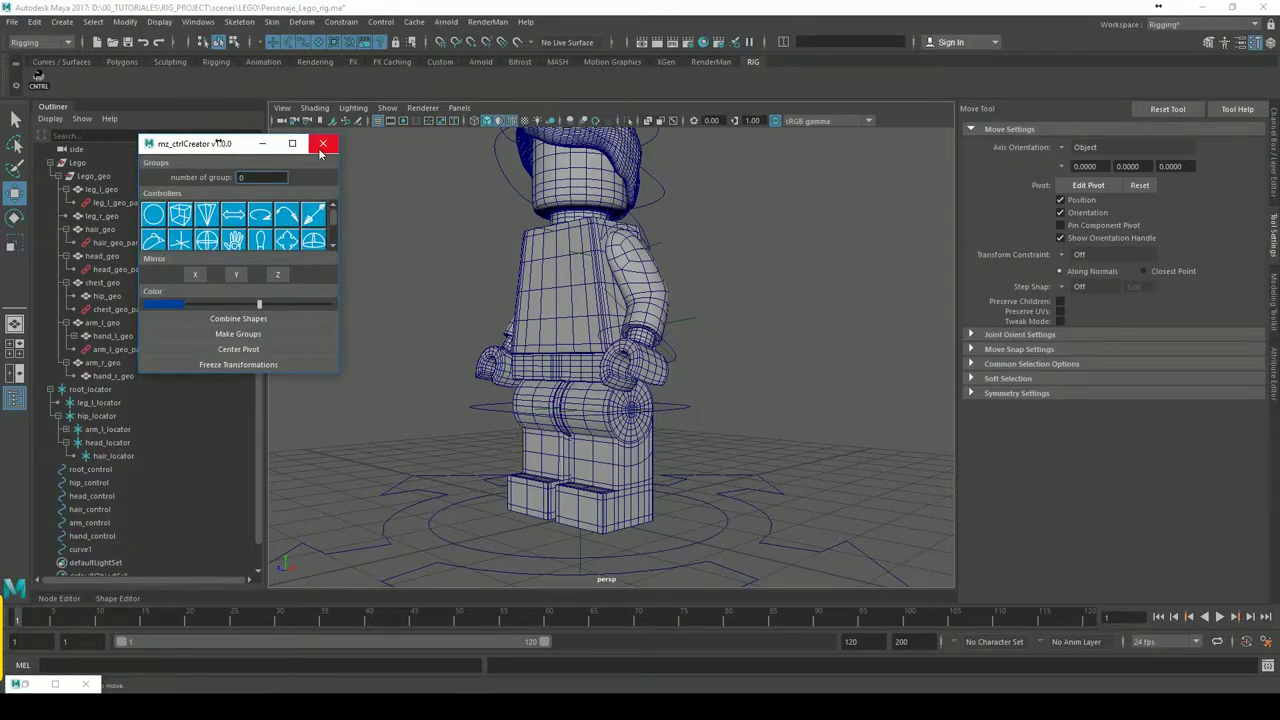
{"action": "left_click", "coordinate": [323, 143]}
{"action": "left_click", "coordinate": [84, 550]}
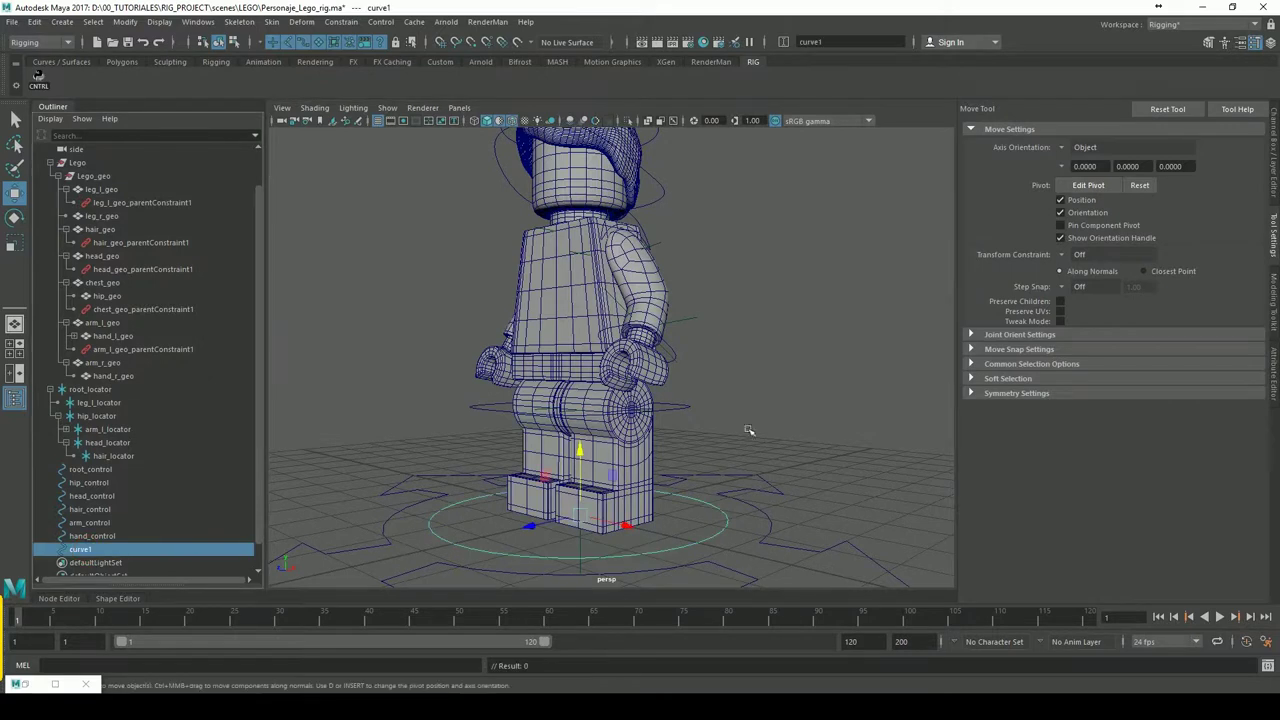
Parent curve1 under leg_l_locator and zero its Translate X/Y/Z to snap it there
{"action": "left_click", "coordinate": [100, 403], "text": "ctrl"}
{"action": "key", "text": "p"}
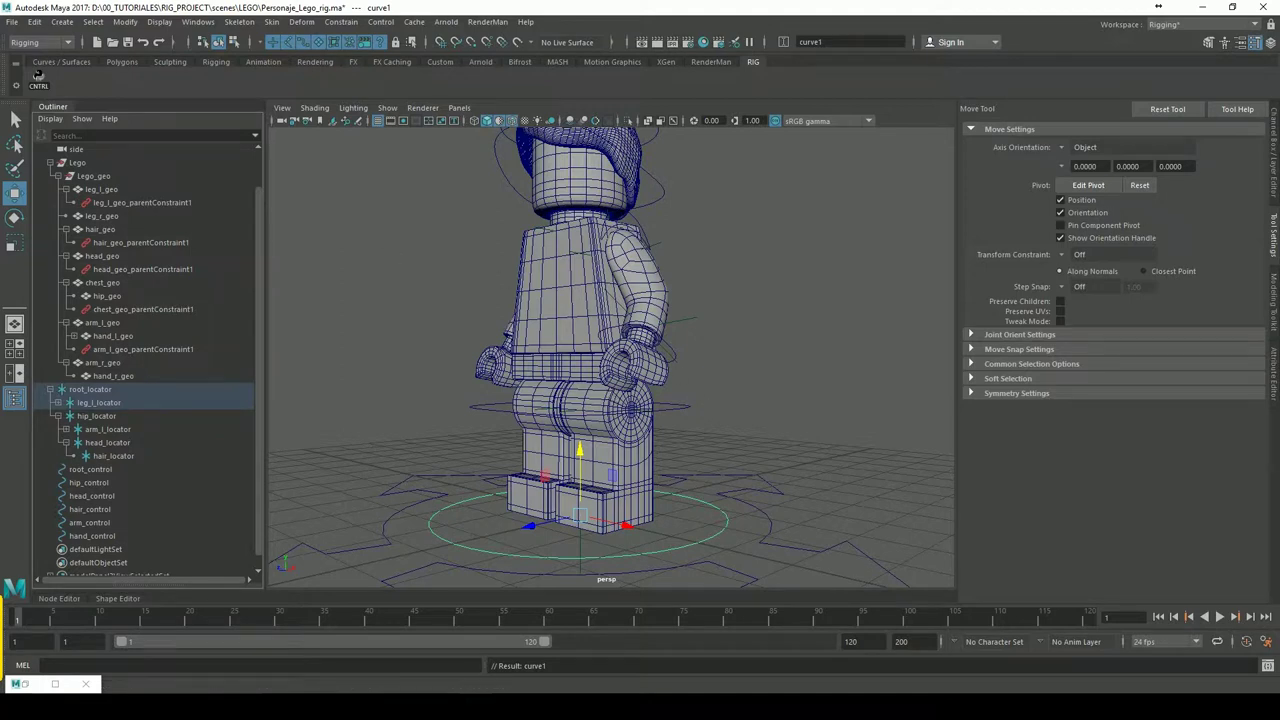
{"action": "left_click", "coordinate": [1273, 160]}
{"action": "left_click_drag", "start_coordinate": [1240, 145], "coordinate": [1258, 168]}
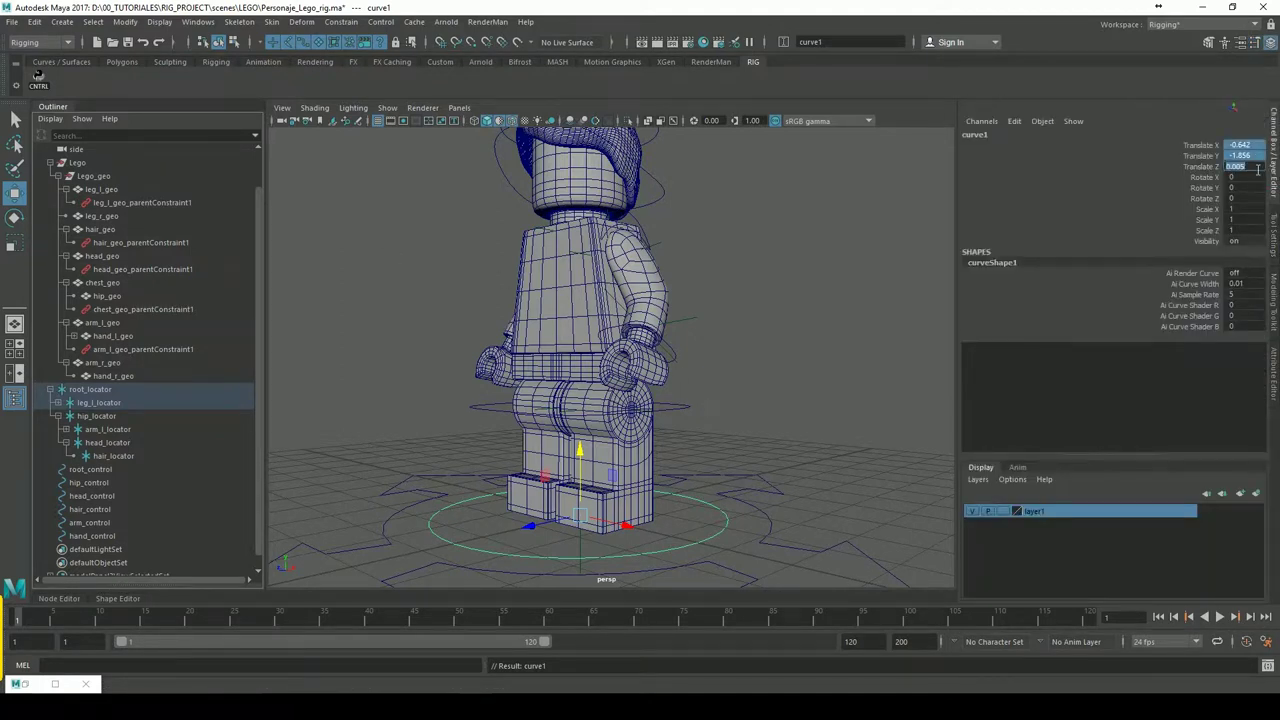
{"action": "type", "text": "0"}
{"action": "key", "text": "Return"}
Unparent curve1 back to the top level, leaving it centred on the hips
{"action": "key", "text": "shift+p"}
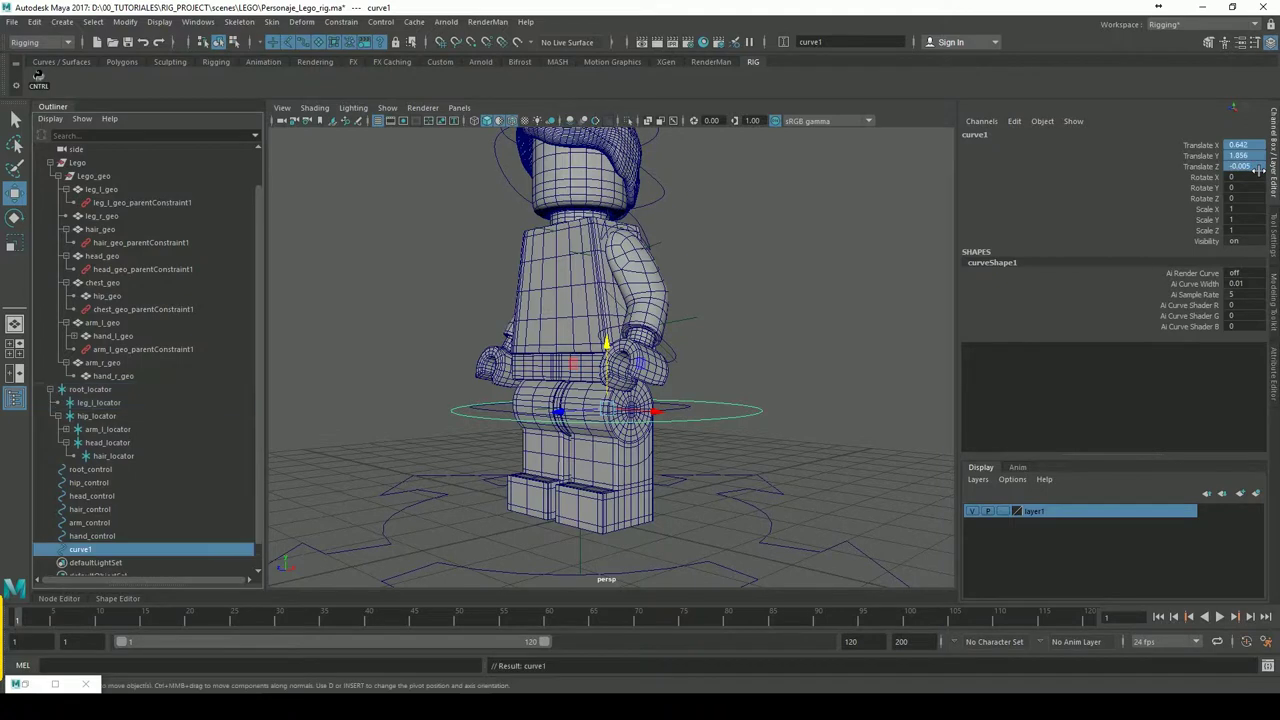
{"action": "left_click_drag", "start_coordinate": [560, 341], "coordinate": [726, 451], "text": "alt"}
{"action": "right_click_drag", "start_coordinate": [771, 437], "coordinate": [913, 397], "text": "alt"}
{"action": "left_click_drag", "start_coordinate": [913, 397], "coordinate": [756, 418], "text": "alt"}
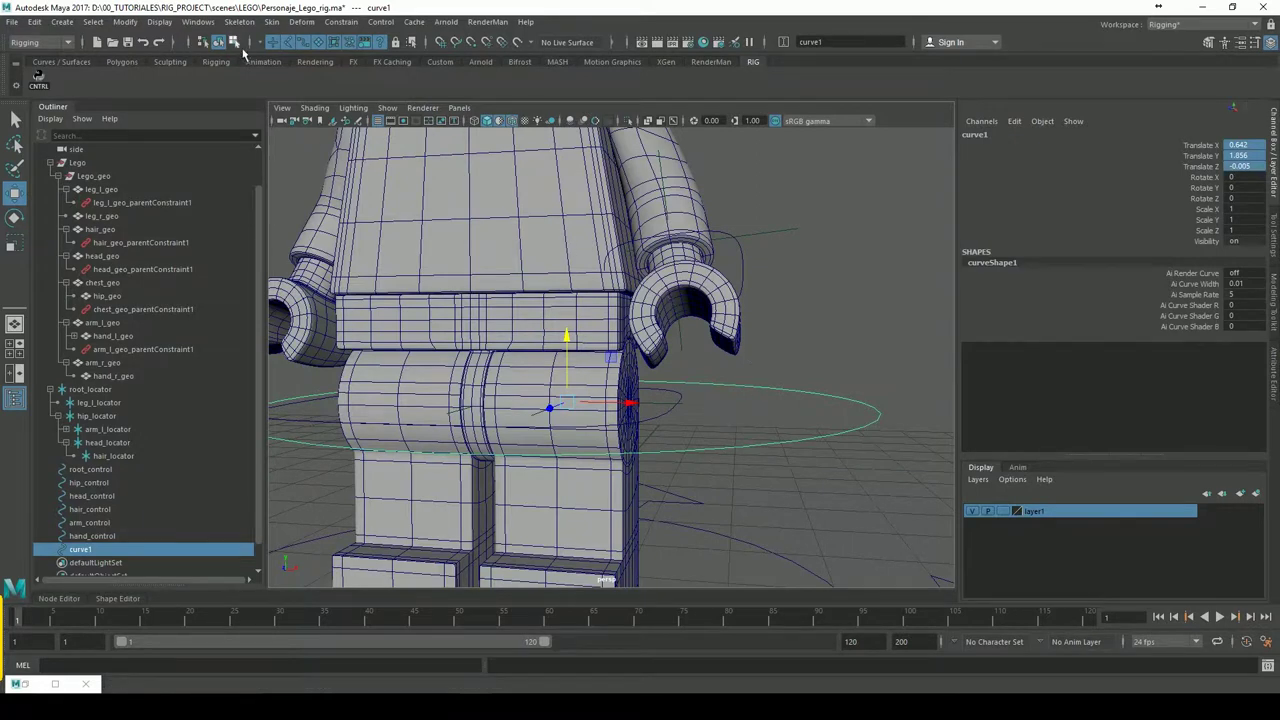
Select all of curve1's CVs, shrink them into a small ring and shift them right along X
{"action": "left_click", "coordinate": [811, 317]}
{"action": "right_click_drag", "start_coordinate": [811, 317], "coordinate": [571, 328], "text": "alt"}
{"action": "left_click_drag", "start_coordinate": [370, 316], "coordinate": [836, 449]}
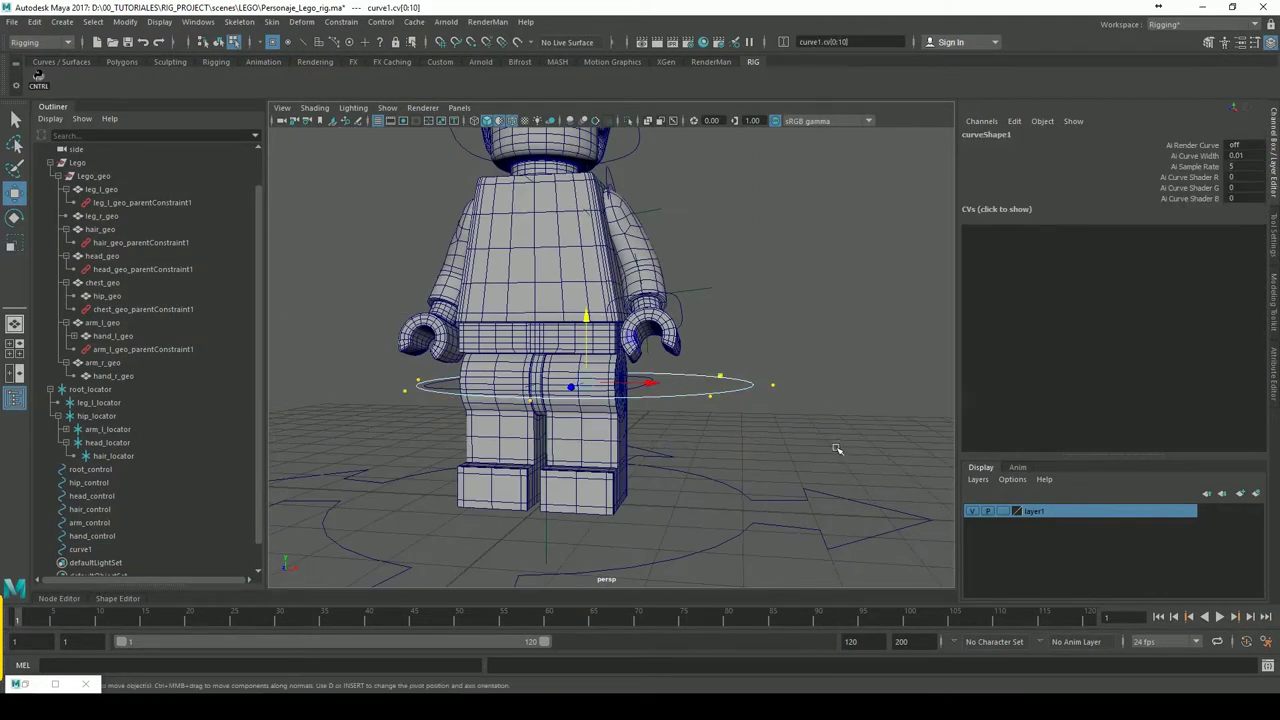
{"action": "left_click", "coordinate": [14, 242]}
{"action": "left_click_drag", "start_coordinate": [571, 386], "coordinate": [425, 391]}
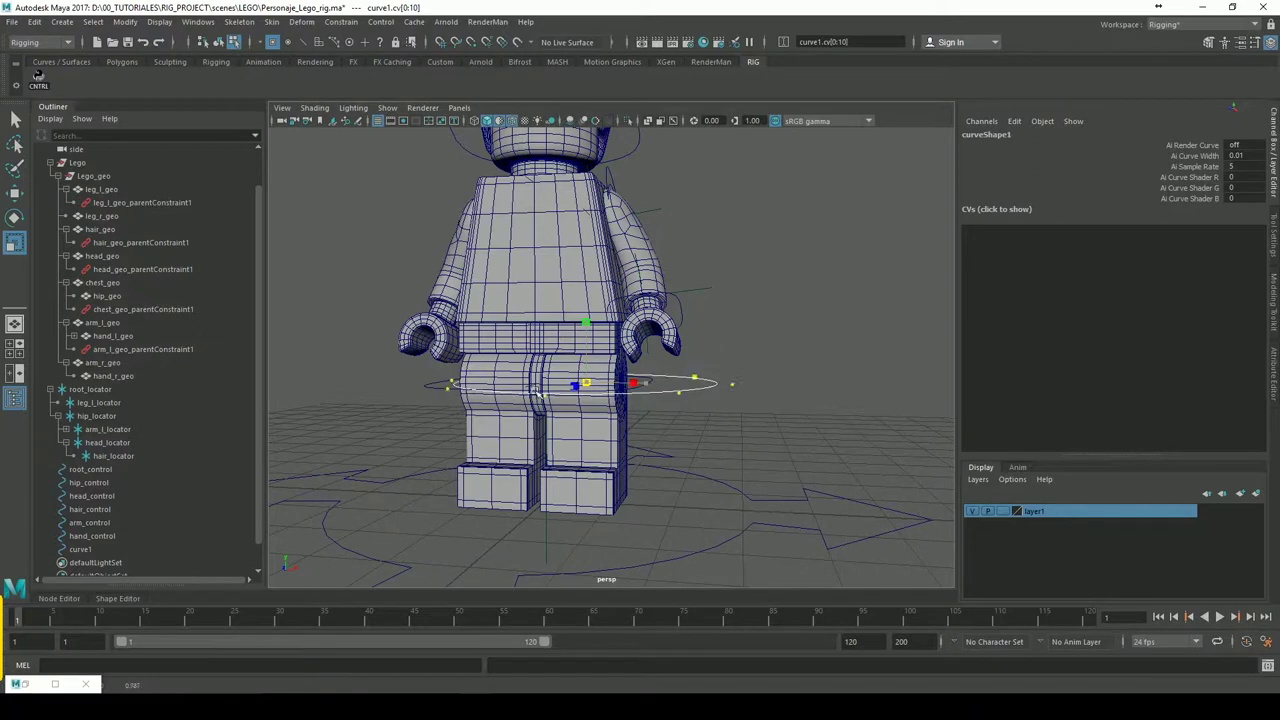
{"action": "left_click", "coordinate": [14, 191]}
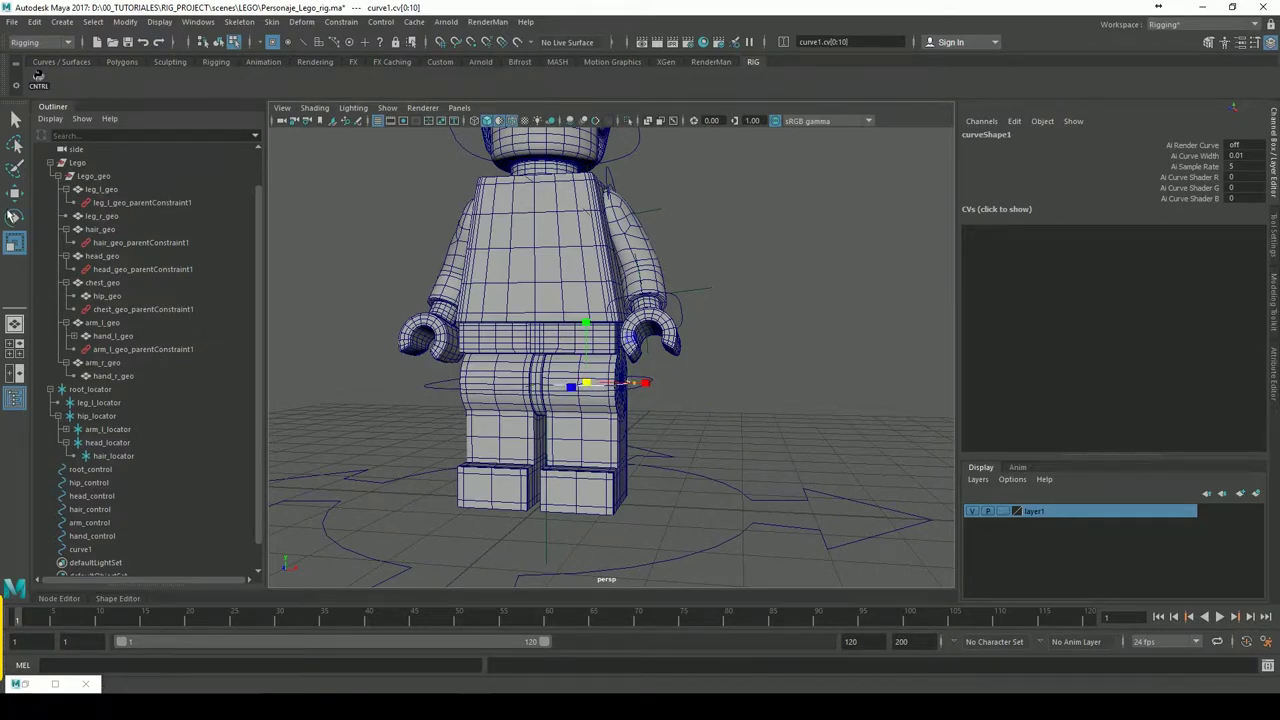
{"action": "left_click_drag", "start_coordinate": [648, 383], "coordinate": [724, 394]}
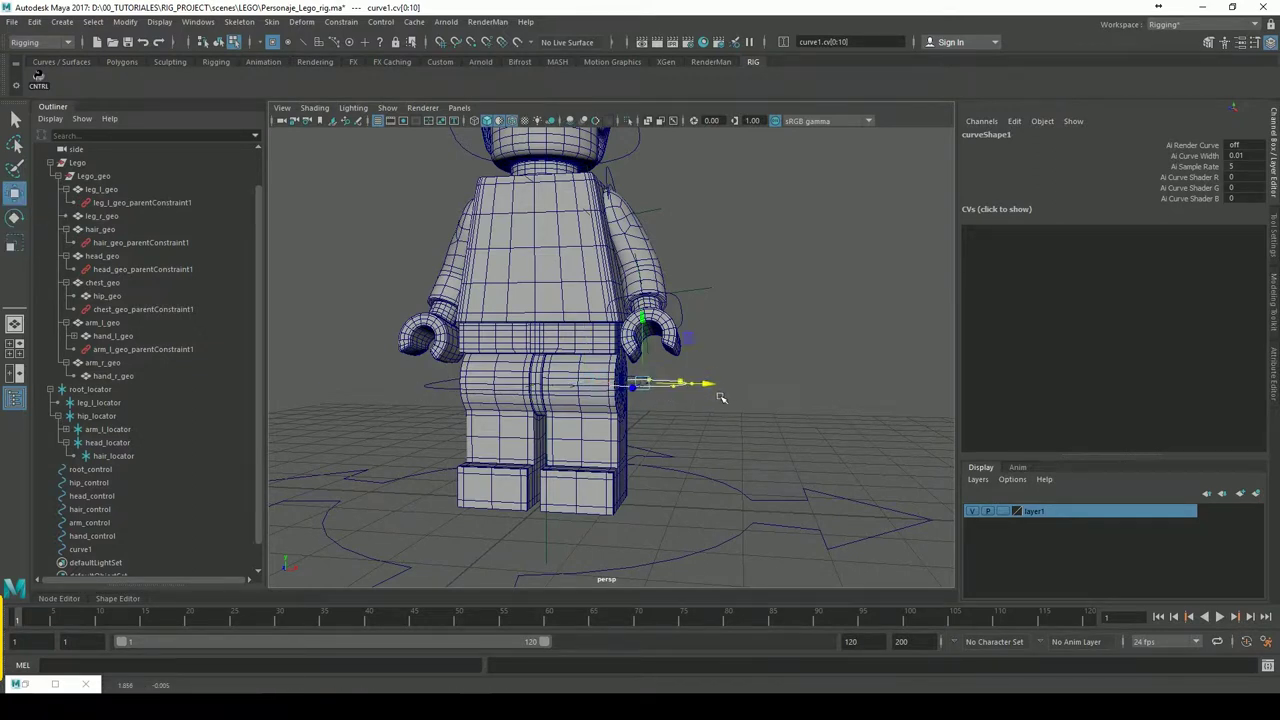
{"action": "scroll", "coordinate": [886, 360], "scroll_direction": "up", "scroll_amount": 3}
{"action": "scroll", "coordinate": [886, 360], "scroll_direction": "up", "scroll_amount": 1}
Rotate the ring upright, scale it down further, and nudge one CV lower
{"action": "key", "text": "e"}
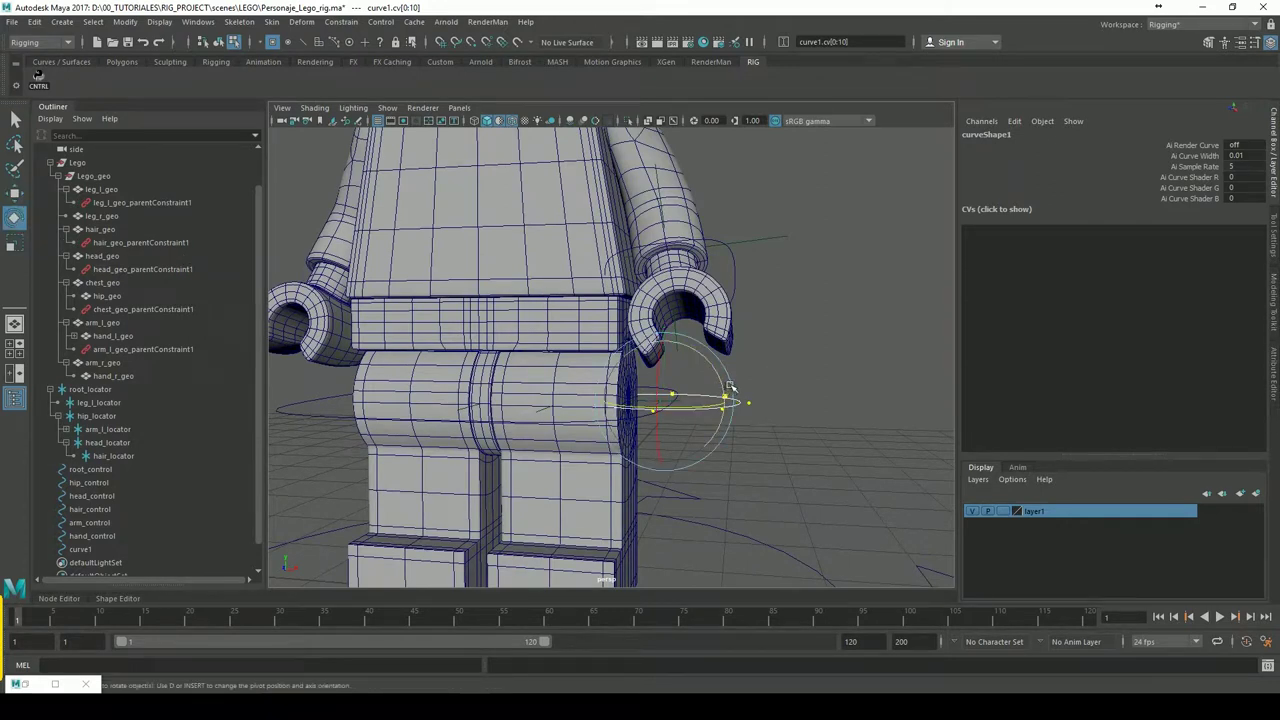
{"action": "left_click_drag", "start_coordinate": [730, 386], "coordinate": [700, 345]}
{"action": "left_click_drag", "start_coordinate": [843, 349], "coordinate": [860, 352], "text": "alt"}
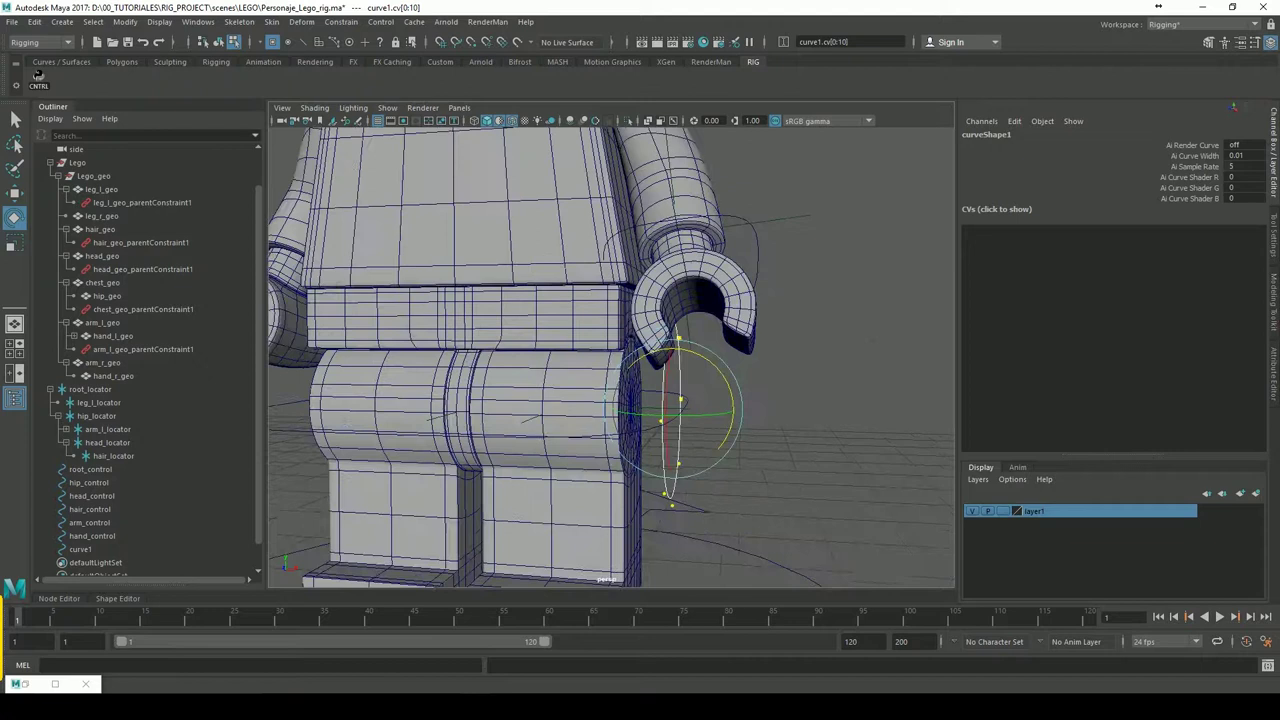
{"action": "left_click_drag", "start_coordinate": [620, 290], "coordinate": [320, 286], "text": "alt"}
{"action": "left_click", "coordinate": [15, 243]}
{"action": "mouse_move", "coordinate": [705, 425]}
{"action": "left_mouse_down"}
{"action": "mouse_move", "coordinate": [648, 430]}
{"action": "mouse_move", "coordinate": [837, 363]}
{"action": "mouse_move", "coordinate": [702, 528]}
{"action": "mouse_move", "coordinate": [563, 480]}
{"action": "left_mouse_up"}
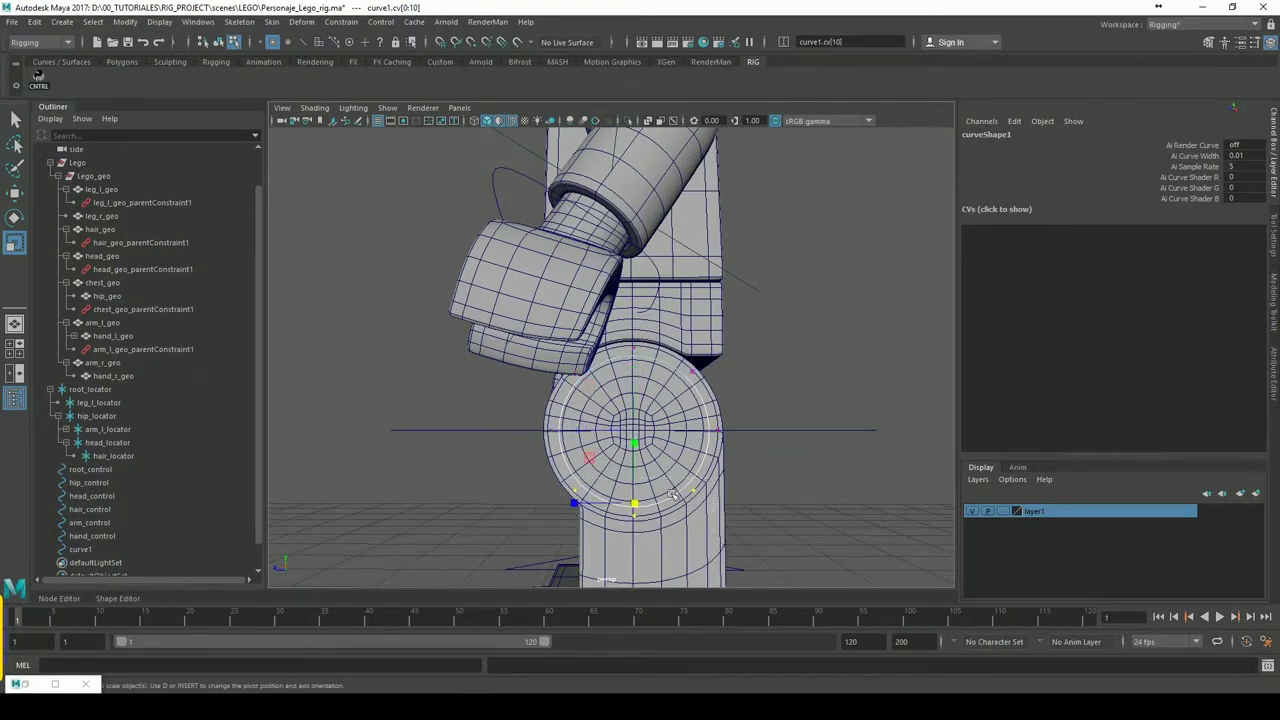
{"action": "left_click", "coordinate": [14, 192]}
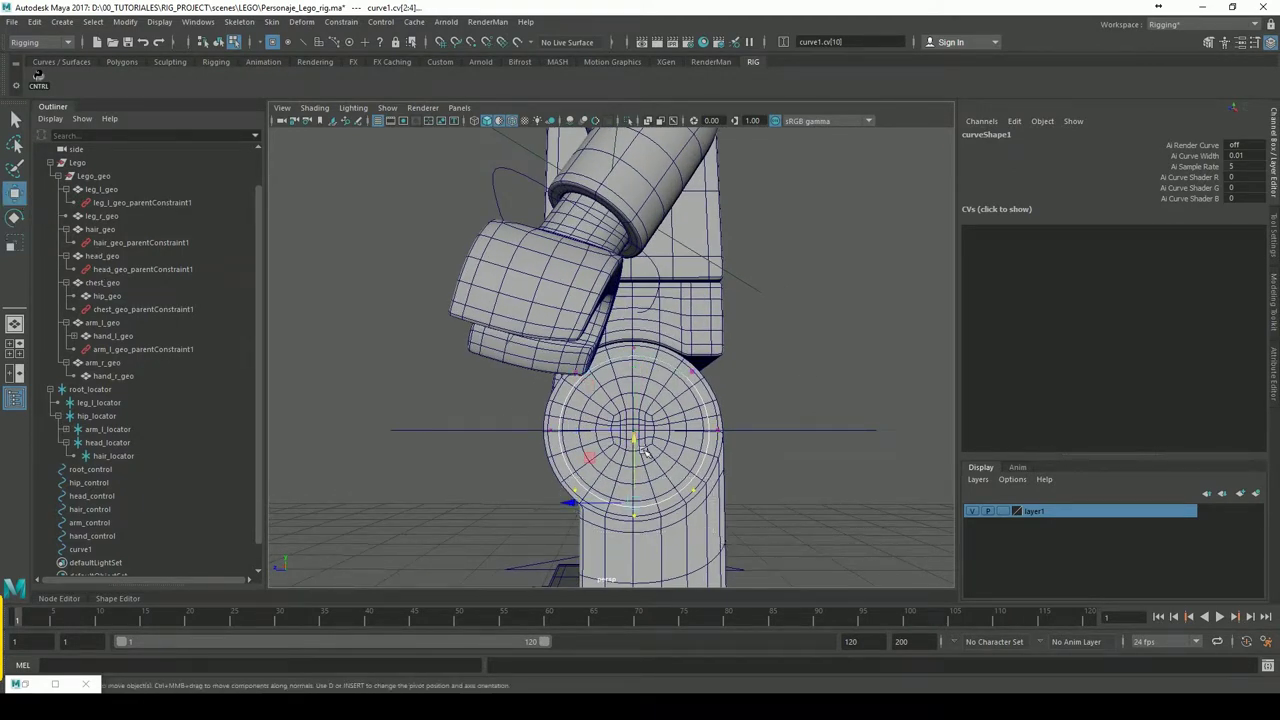
{"action": "mouse_move", "coordinate": [642, 376]}
{"action": "left_mouse_down"}
{"action": "mouse_move", "coordinate": [648, 400]}
{"action": "mouse_move", "coordinate": [808, 400]}
{"action": "mouse_move", "coordinate": [748, 391]}
{"action": "left_mouse_up"}
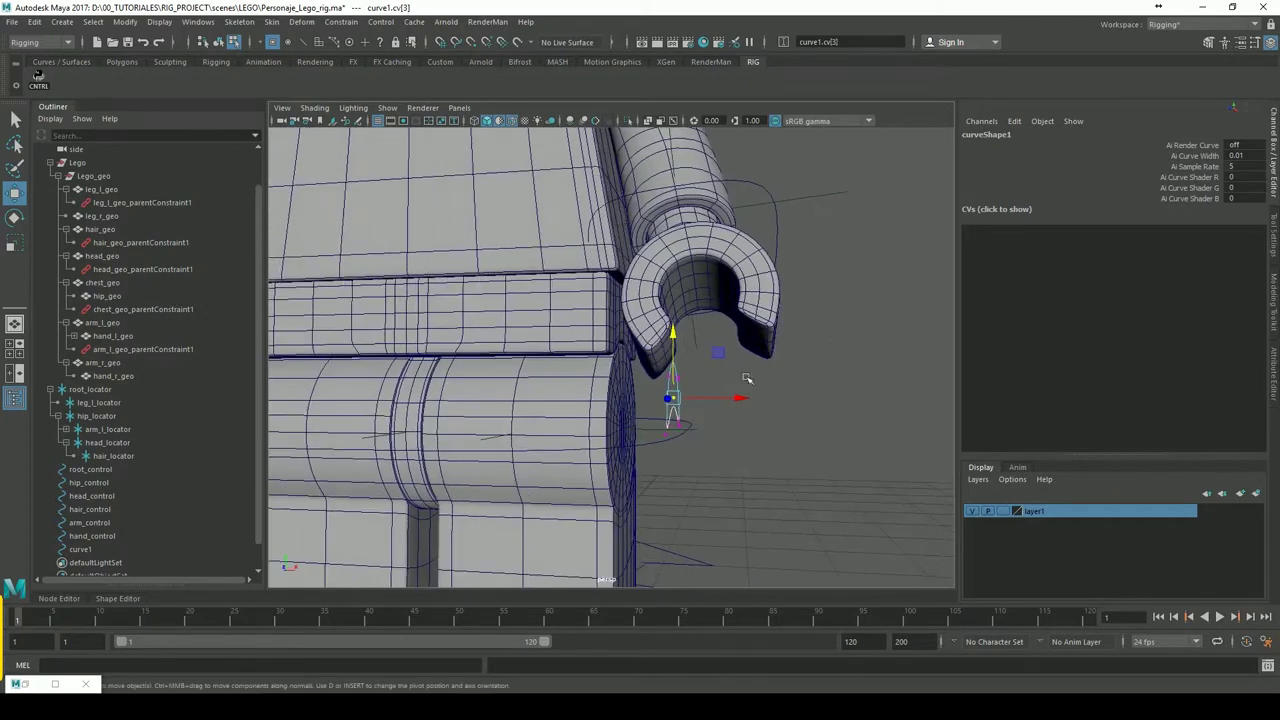
{"action": "left_click_drag", "start_coordinate": [837, 391], "coordinate": [679, 445], "text": "alt"}
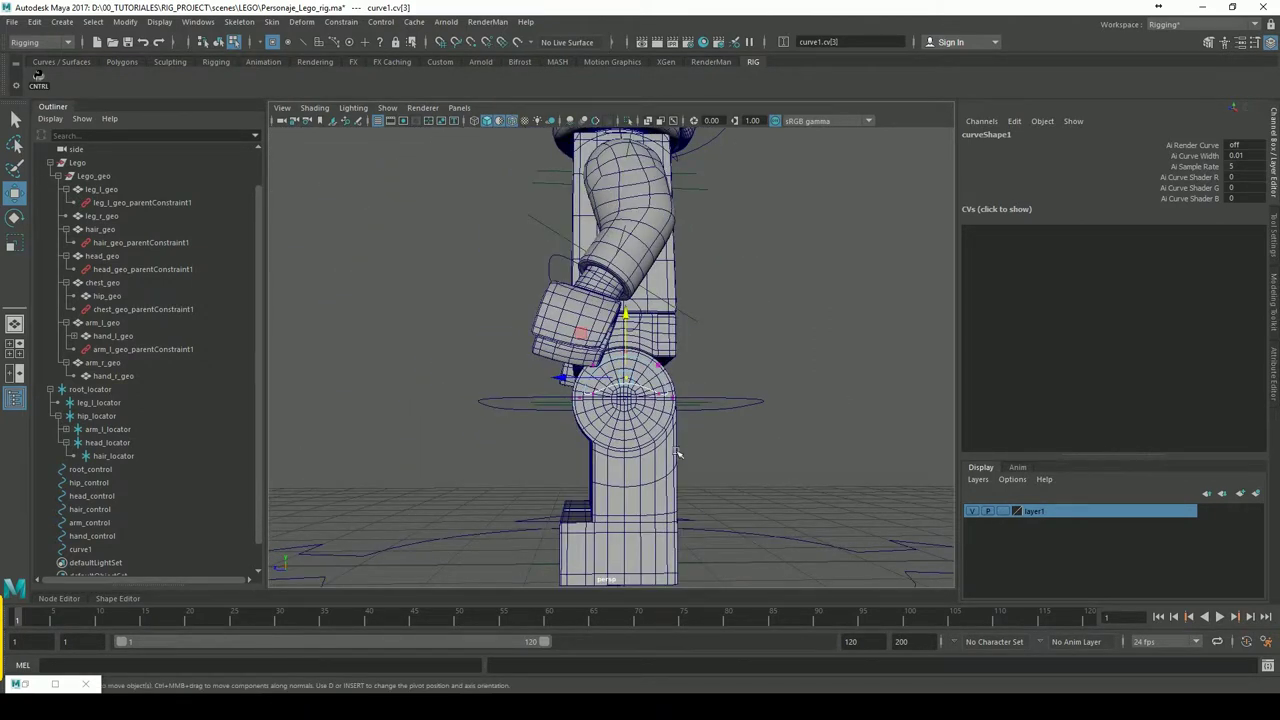
Undo the last two curve edits and scale the CVs outward to widen the ring
{"action": "key", "text": "ctrl+z"}
{"action": "key", "text": "ctrl+z"}
{"action": "key", "text": "ctrl+z"}
{"action": "key", "text": "ctrl+z"}
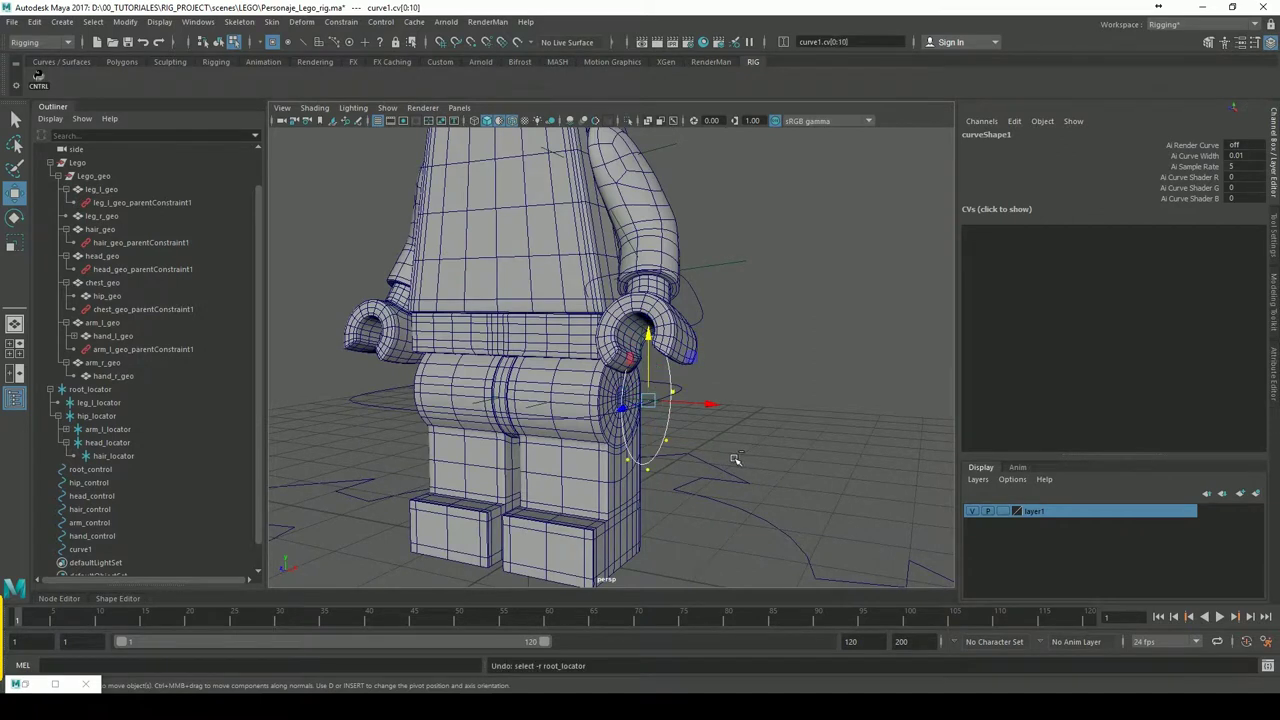
{"action": "key", "text": "ctrl+z"}
{"action": "key", "text": "ctrl+z"}
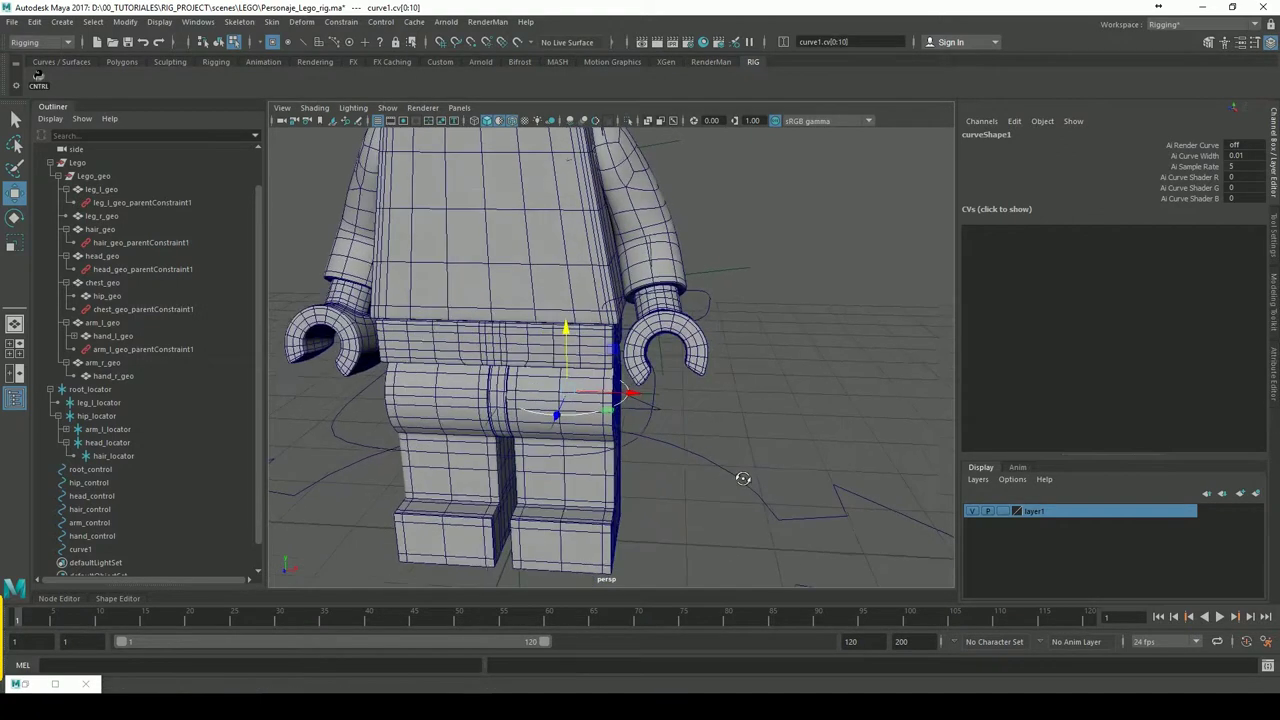
{"action": "key", "text": "r"}
{"action": "left_click_drag", "start_coordinate": [578, 408], "coordinate": [645, 397]}
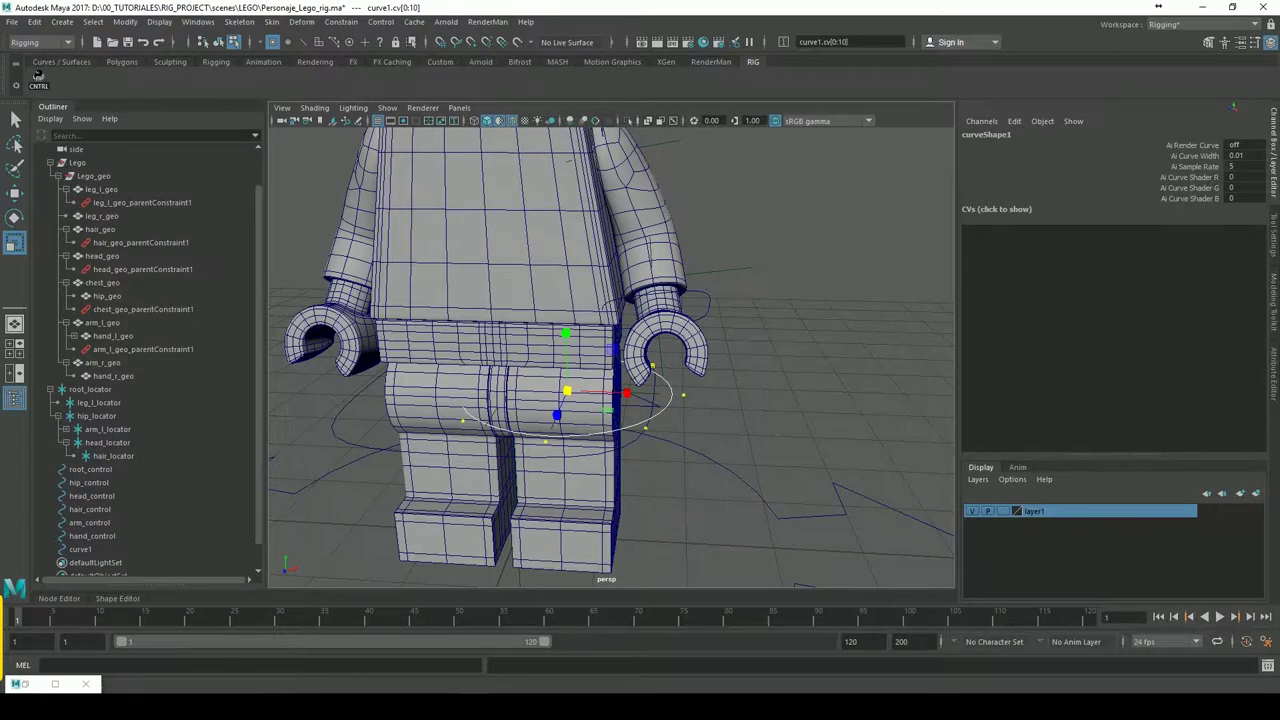
With X-Ray on, push outer CVs 2–4 and then CV 3 outward along X, and rescale them
{"action": "key", "text": "alt+x"}
{"action": "mouse_move", "coordinate": [412, 316]}
{"action": "left_mouse_down"}
{"action": "mouse_move", "coordinate": [525, 475]}
{"action": "mouse_move", "coordinate": [210, 310]}
{"action": "left_mouse_up"}
{"action": "left_click", "coordinate": [16, 194]}
{"action": "left_click_drag", "start_coordinate": [538, 397], "coordinate": [675, 405]}
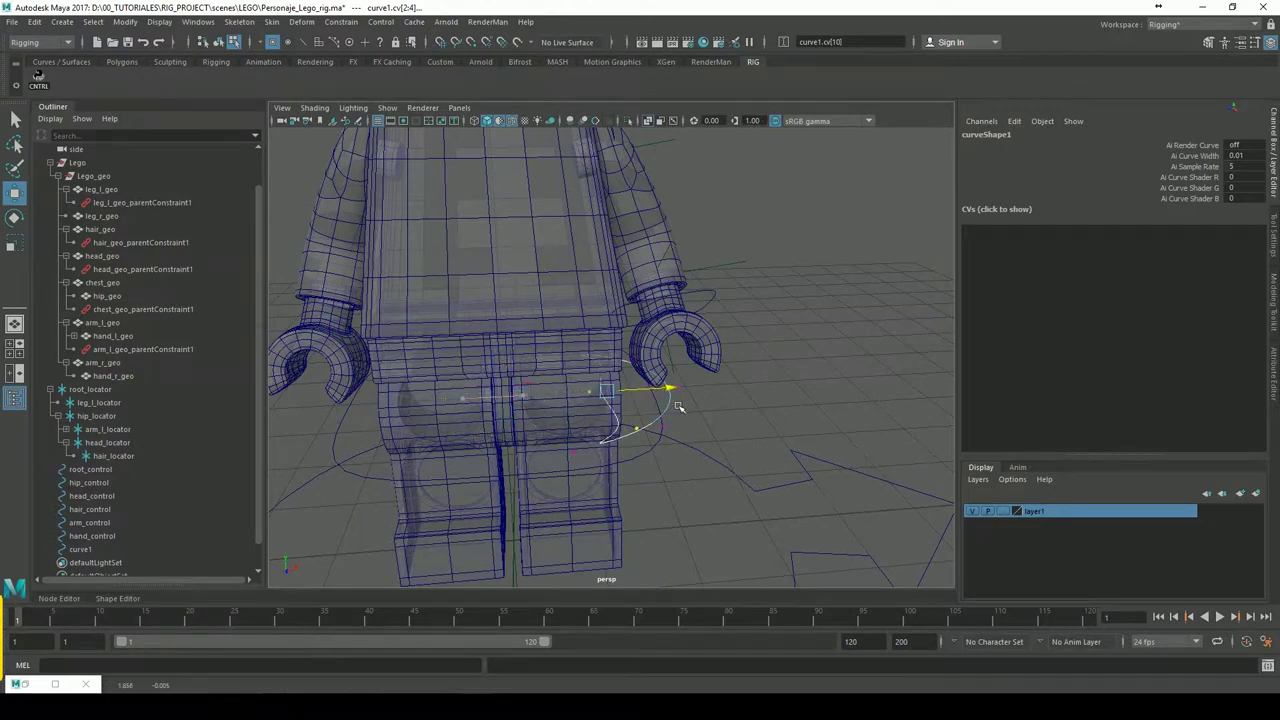
{"action": "left_click", "coordinate": [586, 392]}
{"action": "left_click_drag", "start_coordinate": [649, 395], "coordinate": [706, 399]}
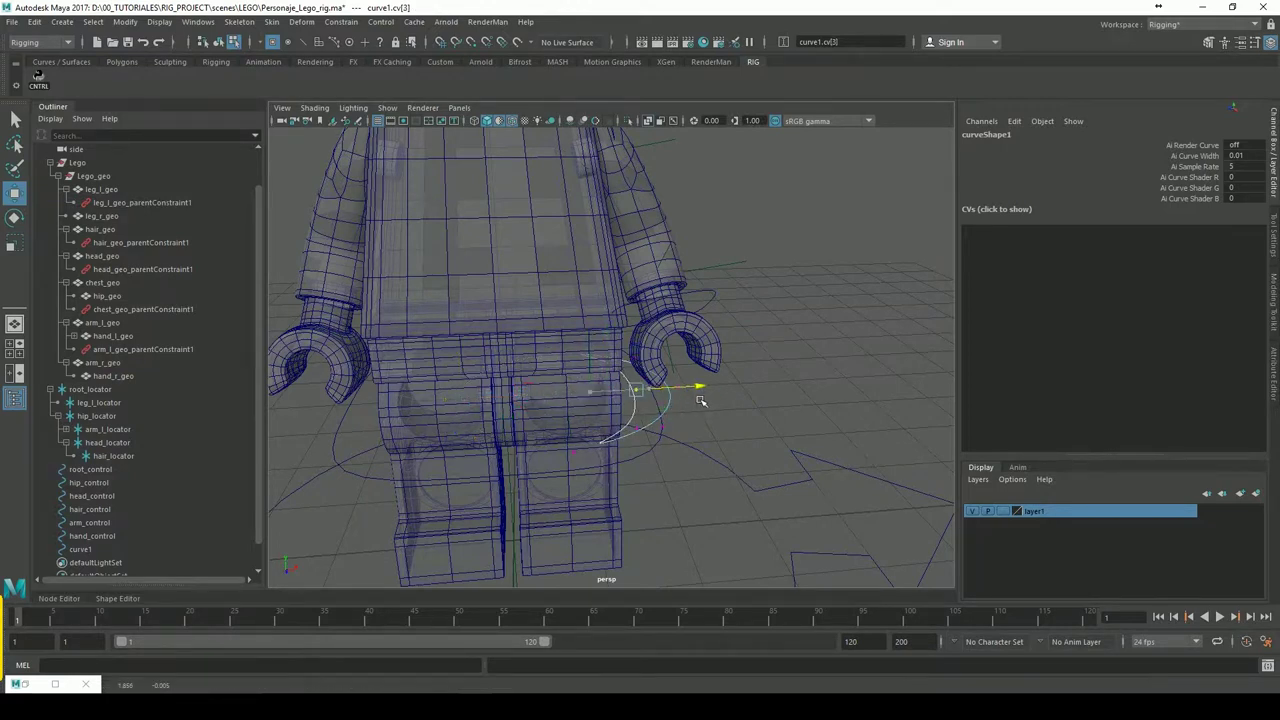
{"action": "mouse_move", "coordinate": [780, 380]}
{"action": "left_mouse_down", "text": "alt"}
{"action": "mouse_move", "coordinate": [675, 390]}
{"action": "mouse_move", "coordinate": [480, 358]}
{"action": "mouse_move", "coordinate": [778, 472]}
{"action": "left_mouse_up", "text": "alt"}
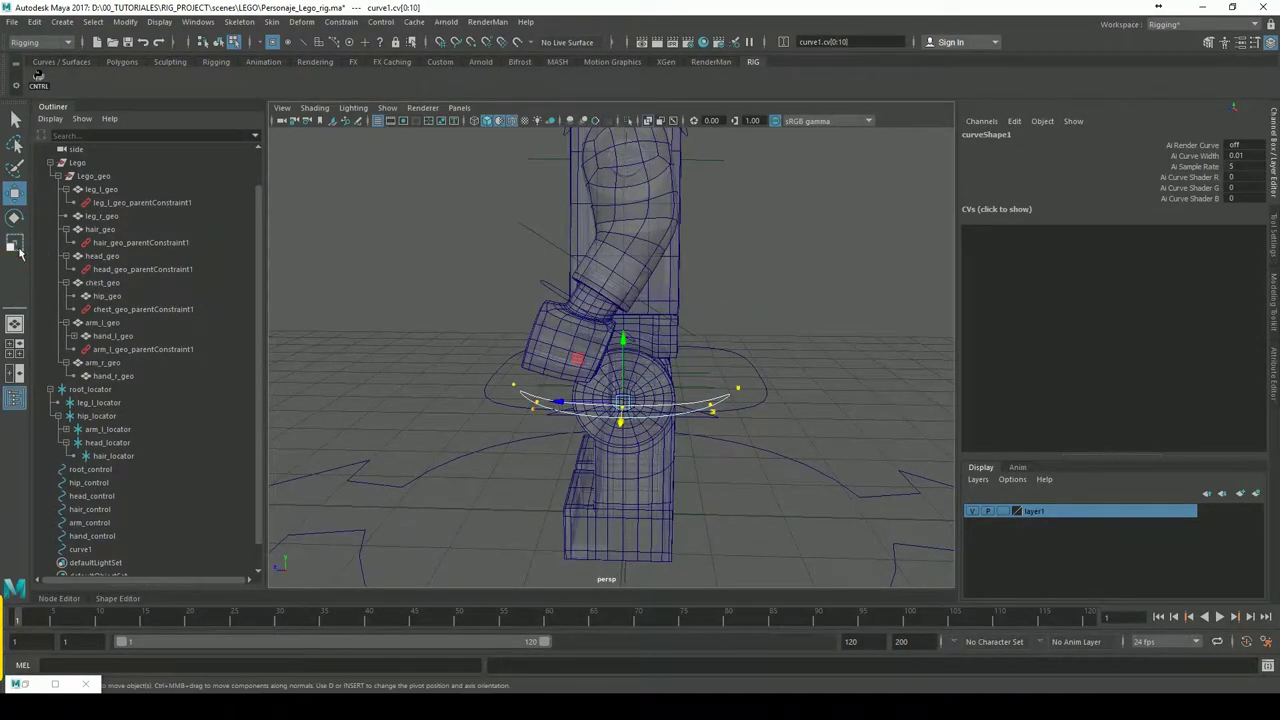
{"action": "key", "text": "r"}
{"action": "mouse_move", "coordinate": [573, 410]}
{"action": "left_mouse_down"}
{"action": "mouse_move", "coordinate": [560, 405]}
{"action": "mouse_move", "coordinate": [640, 427]}
{"action": "mouse_move", "coordinate": [699, 387]}
{"action": "left_mouse_up"}
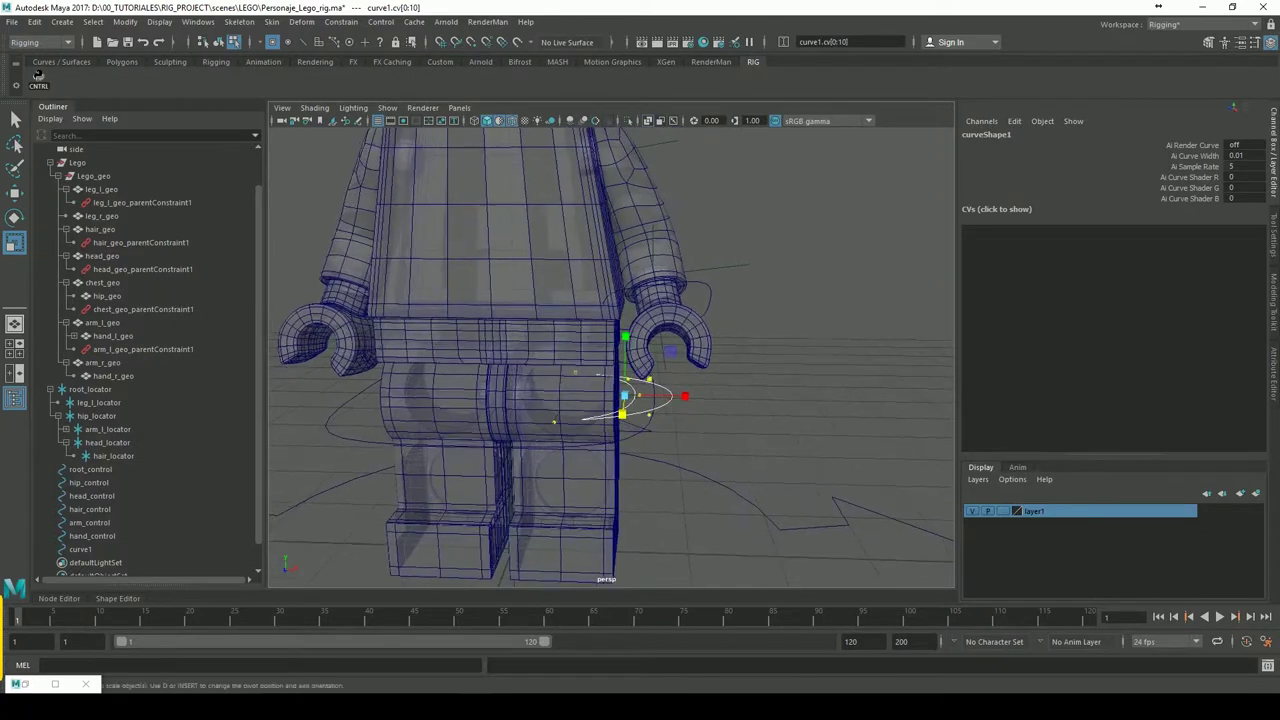
Return to object mode, turn off X-Ray shading, and reframe on a low front view of the figure
{"action": "left_click", "coordinate": [218, 42]}
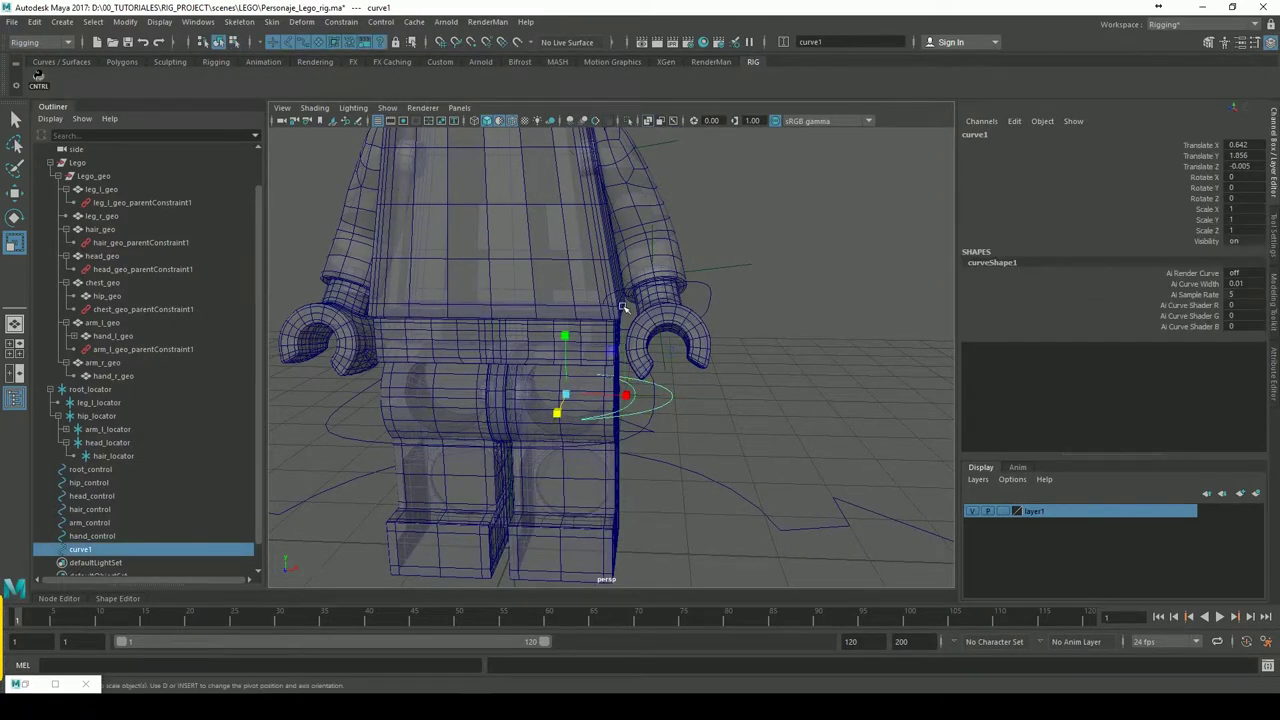
{"action": "left_click", "coordinate": [648, 121]}
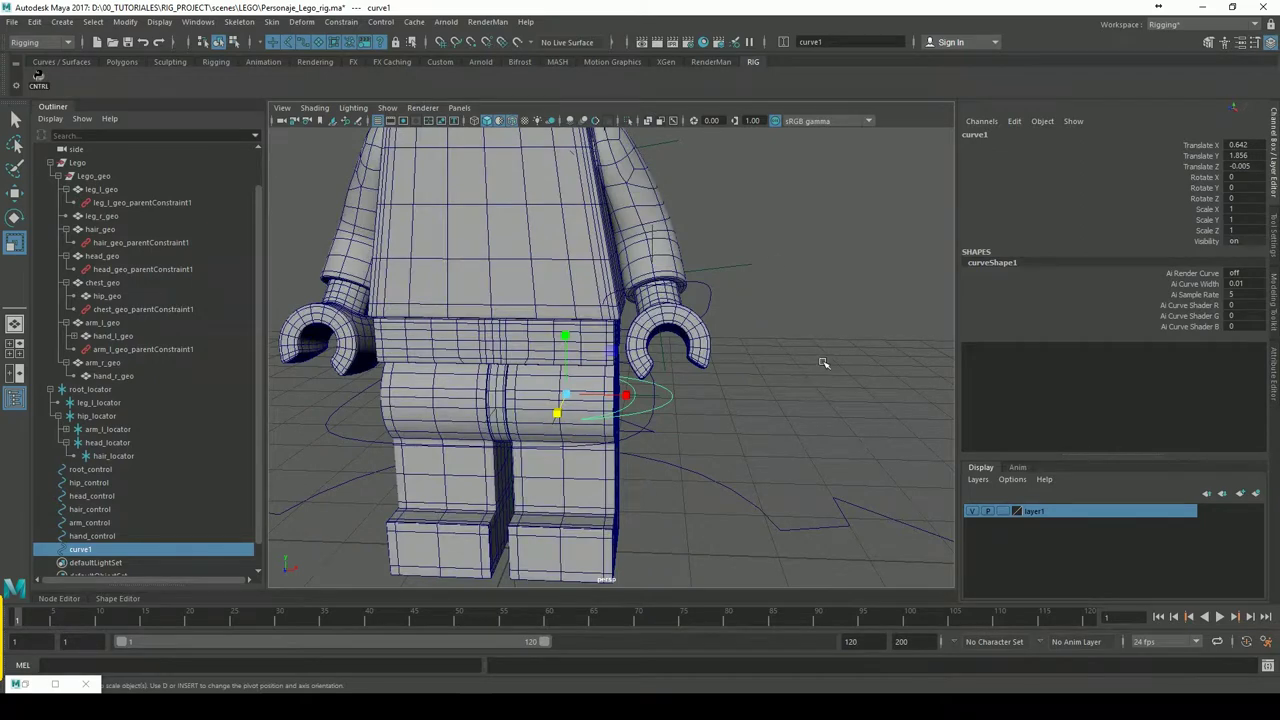
{"action": "mouse_move", "coordinate": [829, 383]}
{"action": "left_mouse_down", "text": "alt"}
{"action": "mouse_move", "coordinate": [547, 401]}
{"action": "mouse_move", "coordinate": [676, 418]}
{"action": "left_mouse_up", "text": "alt"}
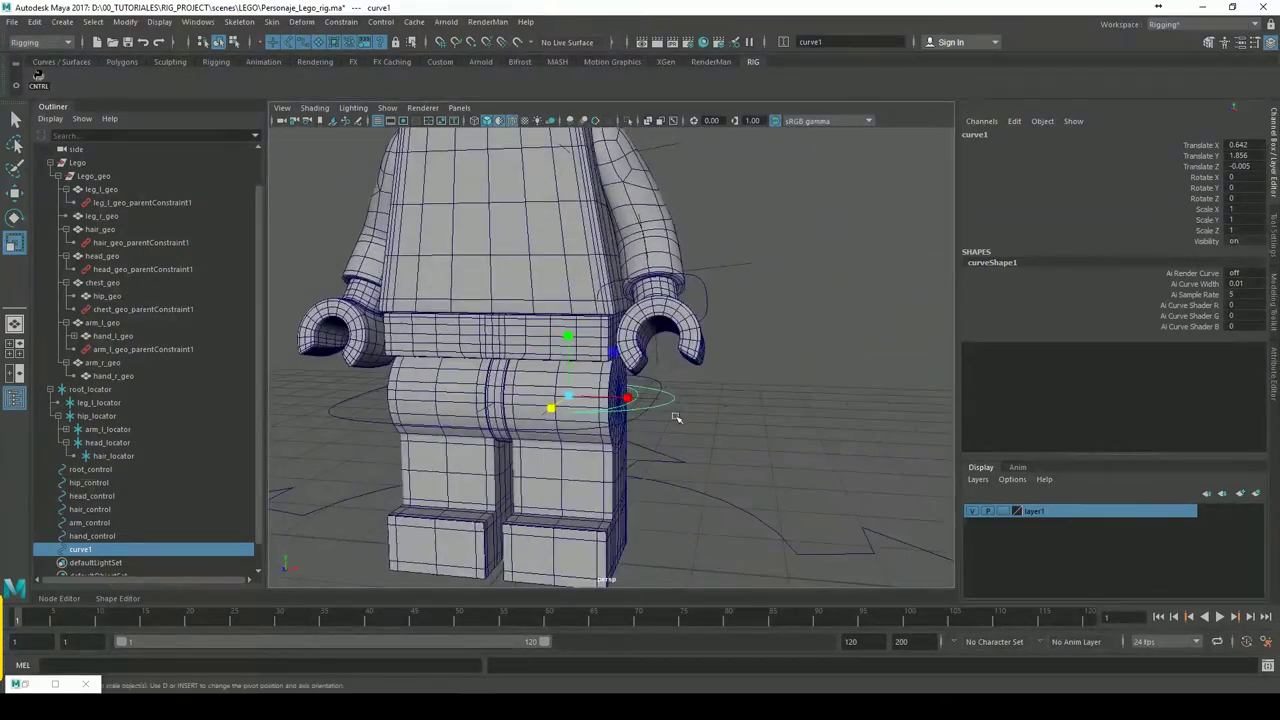
{"action": "right_click", "coordinate": [670, 408]}
{"action": "left_click", "coordinate": [814, 409]}
{"action": "mouse_move", "coordinate": [814, 409]}
{"action": "left_mouse_down", "text": "alt"}
{"action": "mouse_move", "coordinate": [710, 414]}
{"action": "mouse_move", "coordinate": [700, 460]}
{"action": "left_mouse_up", "text": "alt"}
{"action": "left_click", "coordinate": [656, 394]}
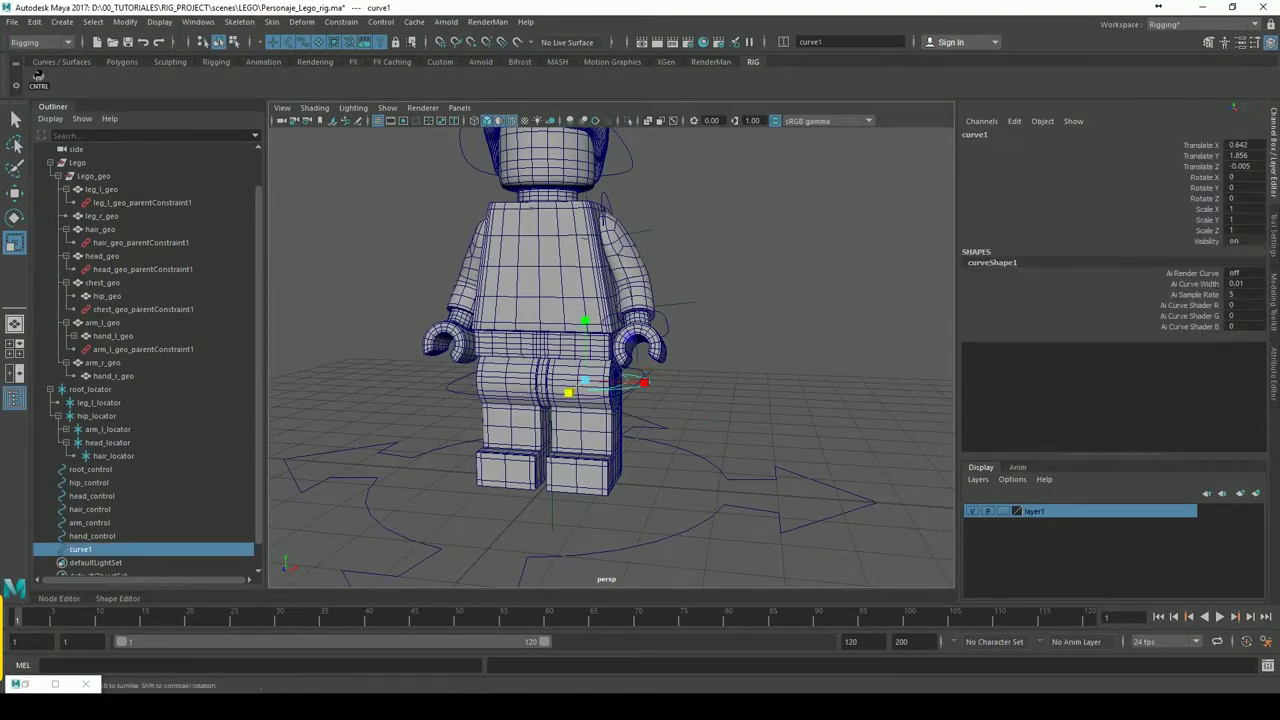
{"action": "left_click_drag", "start_coordinate": [656, 394], "coordinate": [740, 389], "text": "alt"}
{"action": "scroll", "coordinate": [720, 420], "scroll_direction": "up", "scroll_amount": 4}
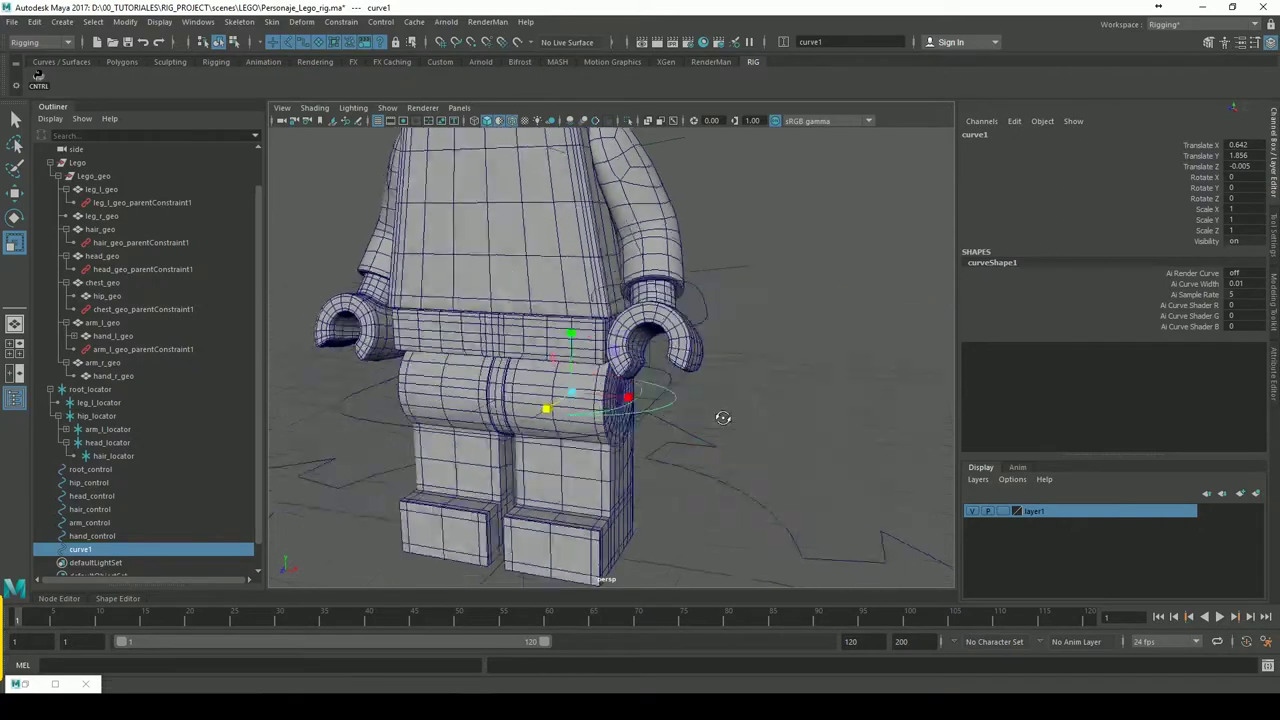
{"action": "mouse_move", "coordinate": [666, 427]}
{"action": "left_mouse_down", "text": "alt"}
{"action": "mouse_move", "coordinate": [729, 409]}
{"action": "mouse_move", "coordinate": [758, 423]}
{"action": "left_mouse_up", "text": "alt"}
Raise all of hip_control's CVs along Y so the ring sits higher on the hips
{"action": "left_click", "coordinate": [350, 418]}
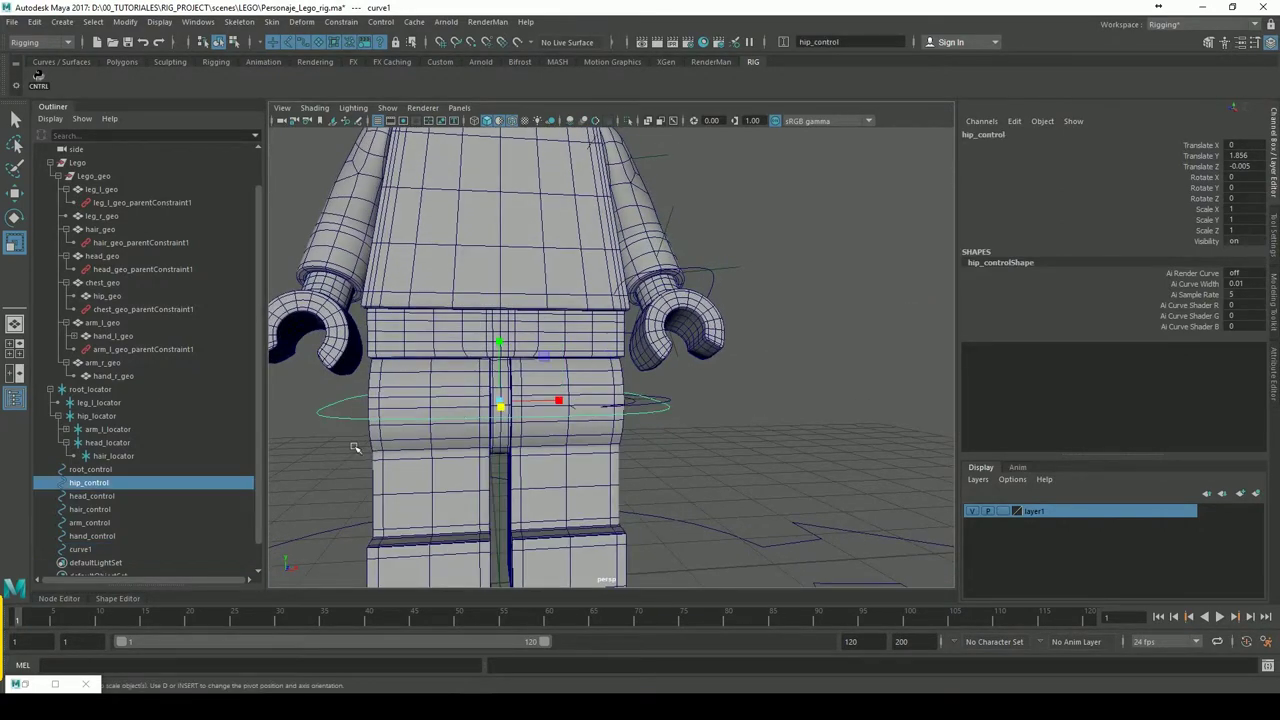
{"action": "right_click_drag", "start_coordinate": [729, 366], "coordinate": [631, 374], "text": "alt"}
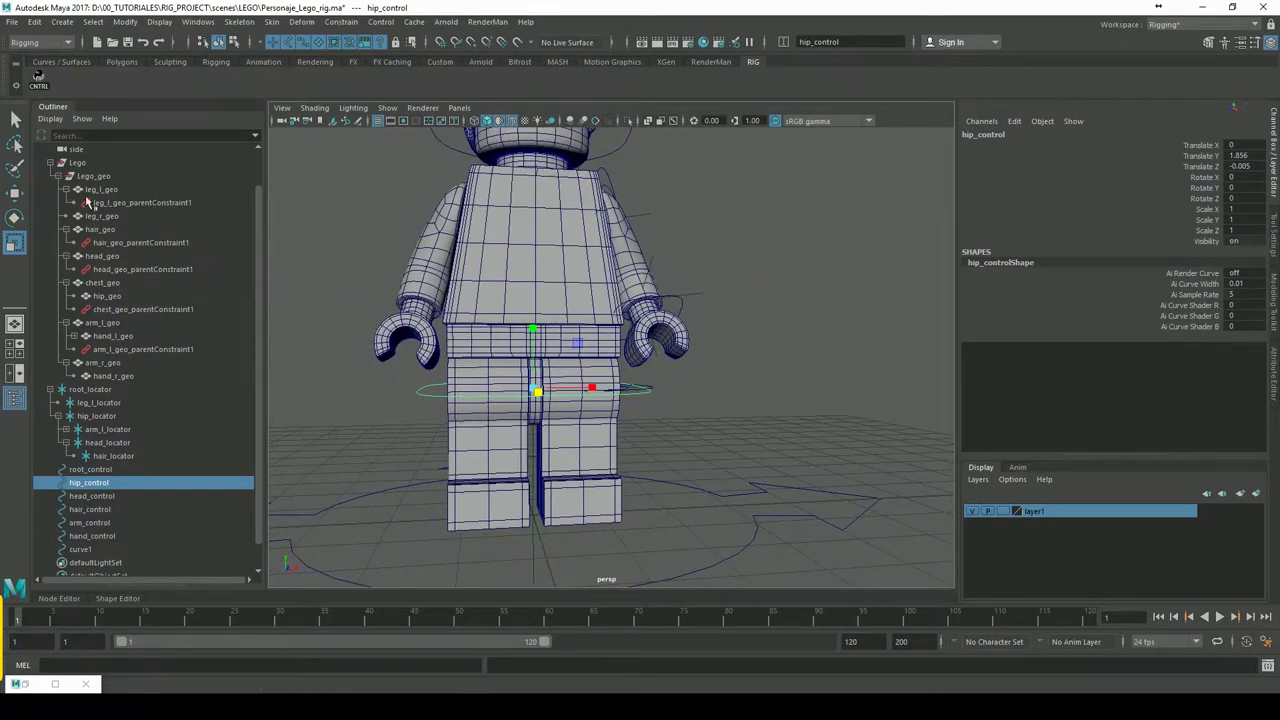
{"action": "left_click", "coordinate": [365, 320]}
{"action": "left_click_drag", "start_coordinate": [365, 320], "coordinate": [755, 448]}
{"action": "key", "text": "w"}
{"action": "left_click_drag", "start_coordinate": [541, 330], "coordinate": [541, 323]}
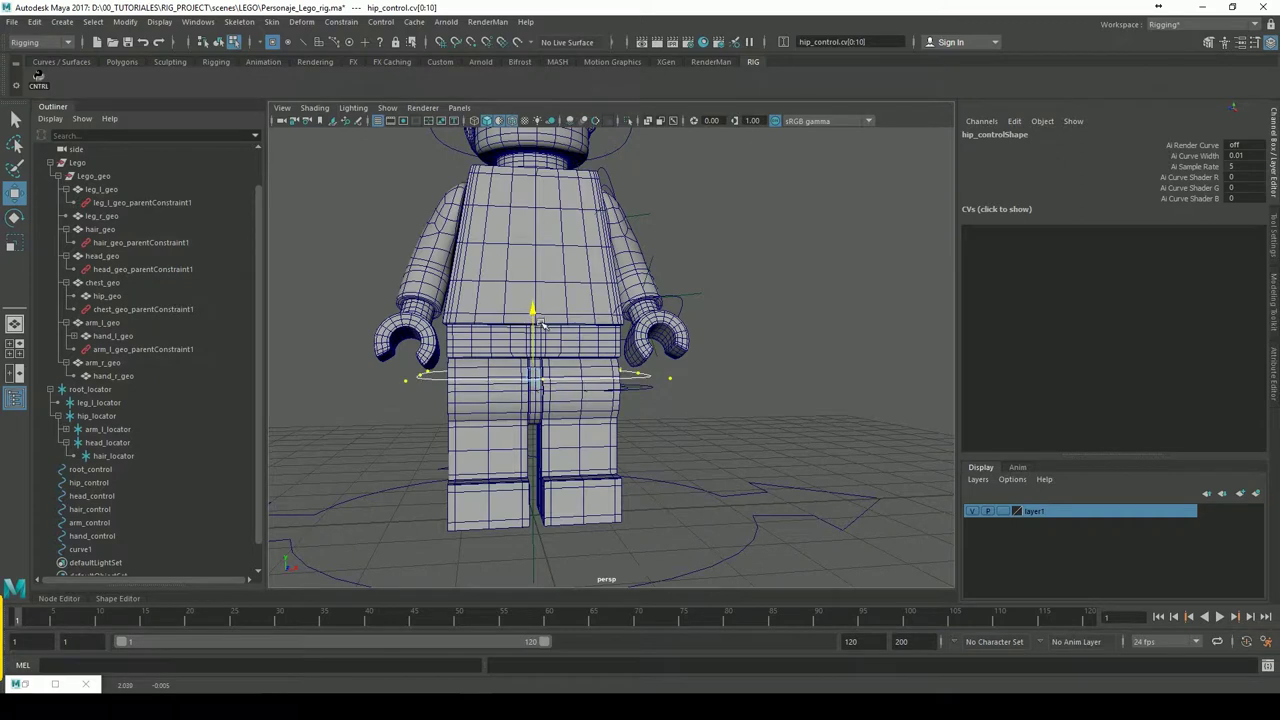
{"action": "left_click", "coordinate": [218, 41]}
{"action": "left_click", "coordinate": [797, 343]}
{"action": "mouse_move", "coordinate": [797, 343]}
{"action": "left_mouse_down", "text": "alt"}
{"action": "mouse_move", "coordinate": [655, 397]}
{"action": "mouse_move", "coordinate": [663, 411]}
{"action": "left_mouse_up", "text": "alt"}
{"action": "mouse_move", "coordinate": [663, 411]}
{"action": "right_mouse_down", "text": "alt"}
{"action": "mouse_move", "coordinate": [810, 347]}
{"action": "mouse_move", "coordinate": [794, 363]}
{"action": "mouse_move", "coordinate": [624, 360]}
{"action": "right_mouse_up", "text": "alt"}
{"action": "left_click", "coordinate": [794, 363]}
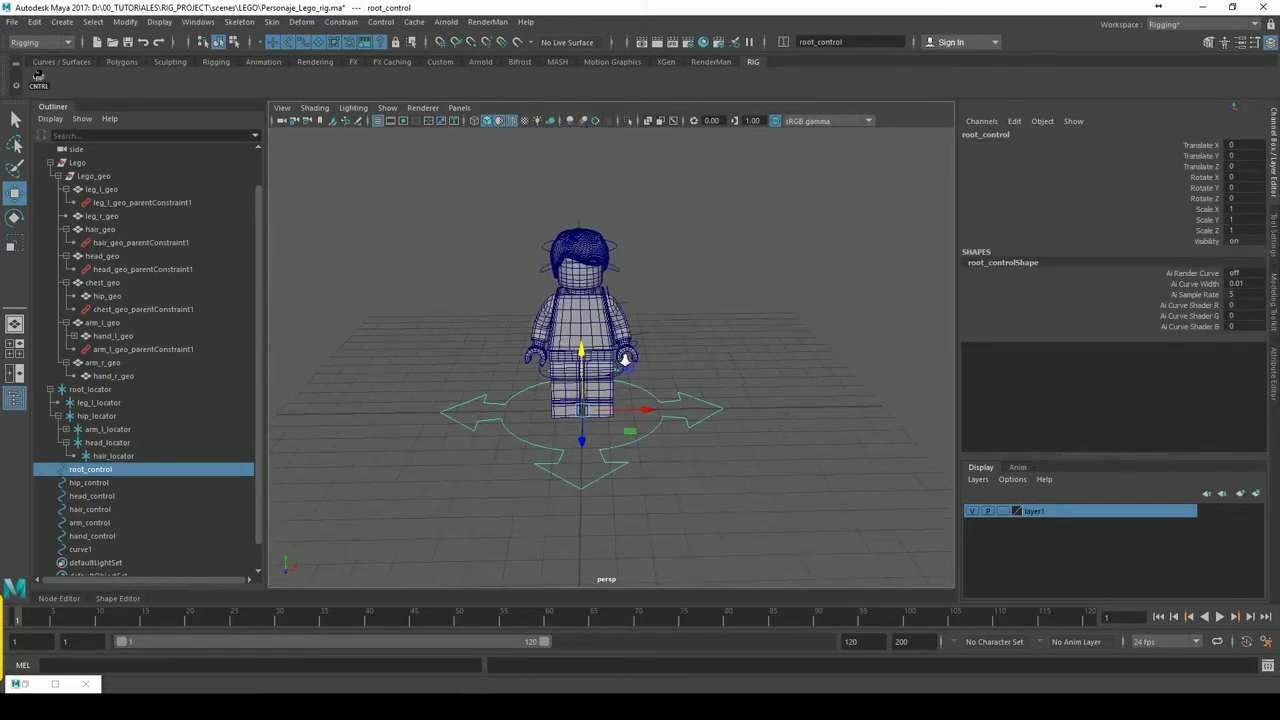
Scale root_control's CVs down so the arrow curve hugs the figure's feet
{"action": "key", "text": "F8"}
{"action": "mouse_move", "coordinate": [380, 266]}
{"action": "left_mouse_down"}
{"action": "mouse_move", "coordinate": [851, 571]}
{"action": "mouse_move", "coordinate": [844, 552]}
{"action": "left_mouse_up"}
{"action": "key", "text": "r"}
{"action": "mouse_move", "coordinate": [596, 423]}
{"action": "left_mouse_down"}
{"action": "mouse_move", "coordinate": [534, 424]}
{"action": "mouse_move", "coordinate": [548, 424]}
{"action": "left_mouse_up"}
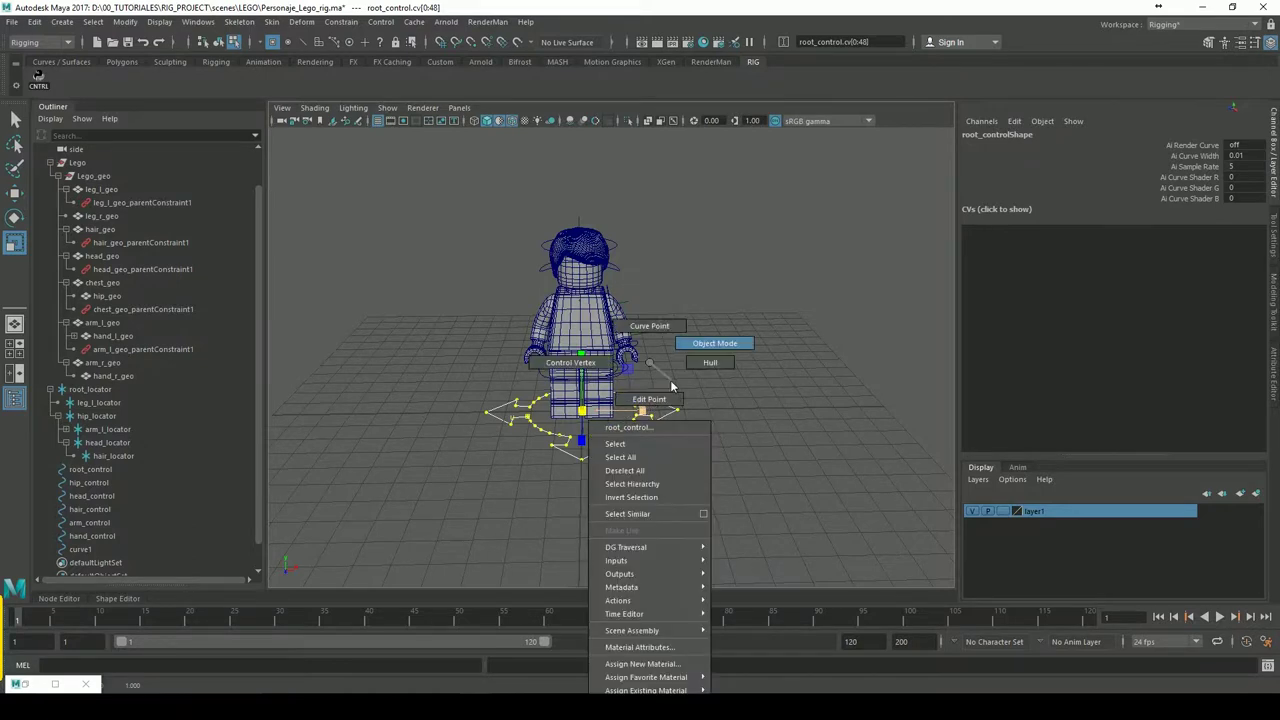
{"action": "right_click_drag", "start_coordinate": [662, 397], "coordinate": [714, 343]}
{"action": "left_click", "coordinate": [765, 385]}
{"action": "mouse_move", "coordinate": [788, 357]}
{"action": "left_mouse_down", "text": "alt"}
{"action": "mouse_move", "coordinate": [723, 366]}
{"action": "mouse_move", "coordinate": [743, 349]}
{"action": "mouse_move", "coordinate": [726, 366]}
{"action": "left_mouse_up", "text": "alt"}
Save the rig scene Personaje_Lego_rig.ma
{"action": "scroll", "coordinate": [726, 366], "scroll_direction": "up", "scroll_amount": 3}
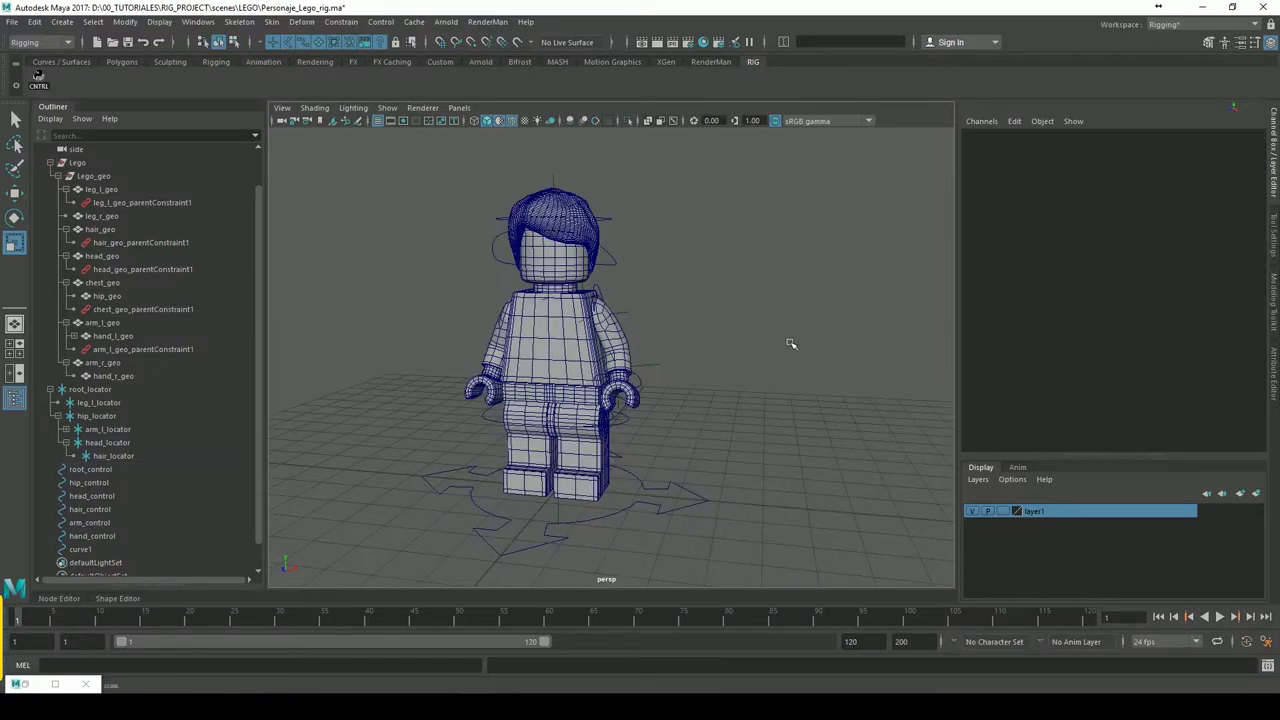
{"action": "scroll", "coordinate": [726, 366], "scroll_direction": "up", "scroll_amount": 2}
{"action": "left_click", "coordinate": [127, 41]}
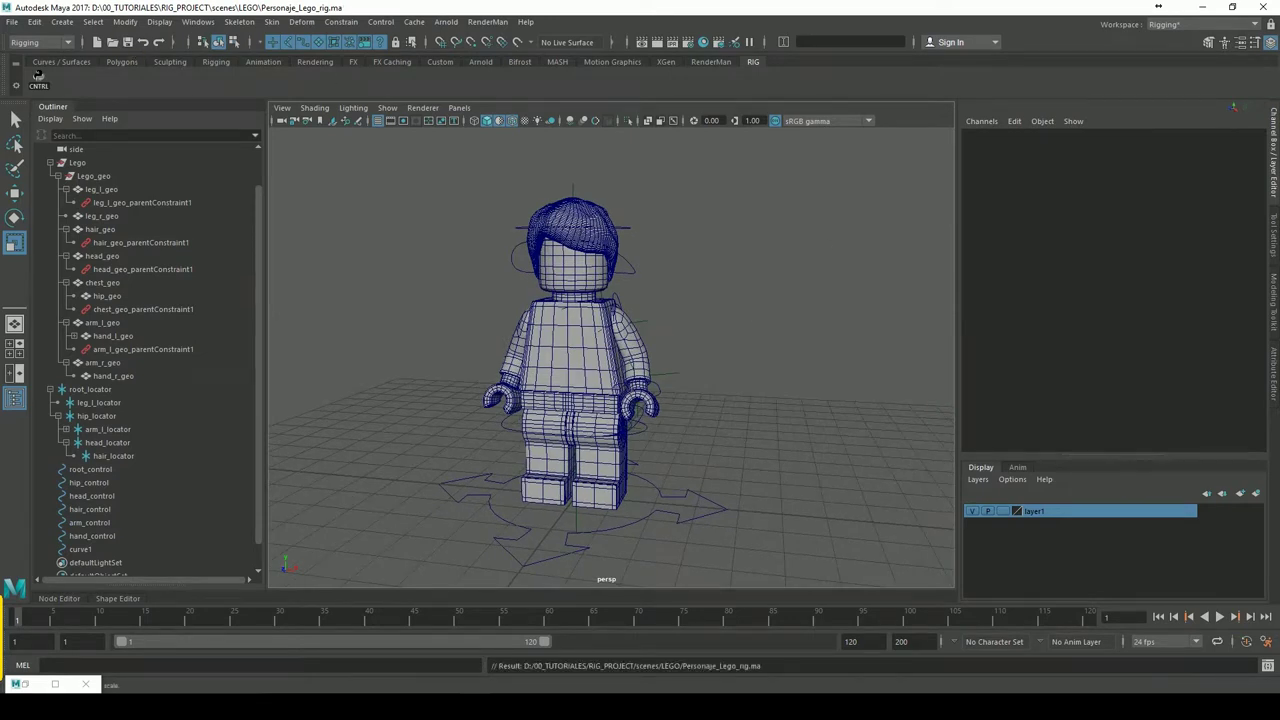
{"action": "left_click_drag", "start_coordinate": [835, 400], "coordinate": [700, 389], "text": "alt"}
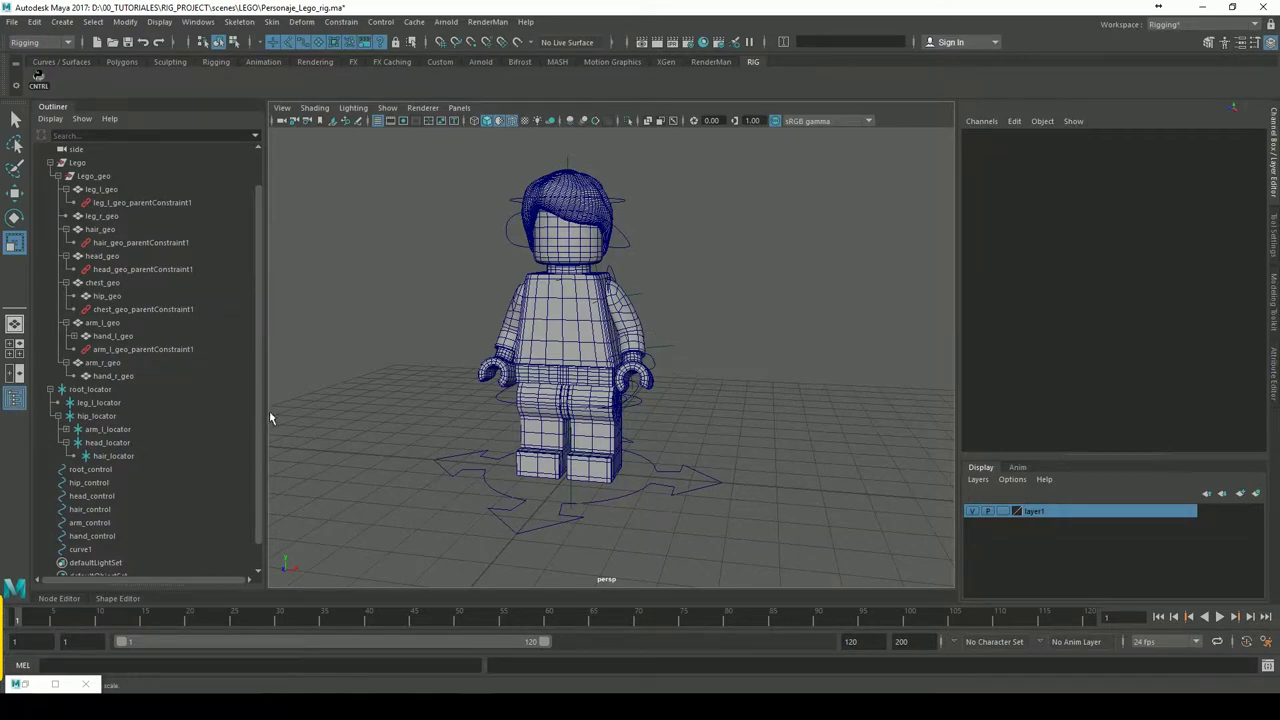
{"action": "scroll", "coordinate": [258, 427], "scroll_direction": "down", "scroll_amount": 2}
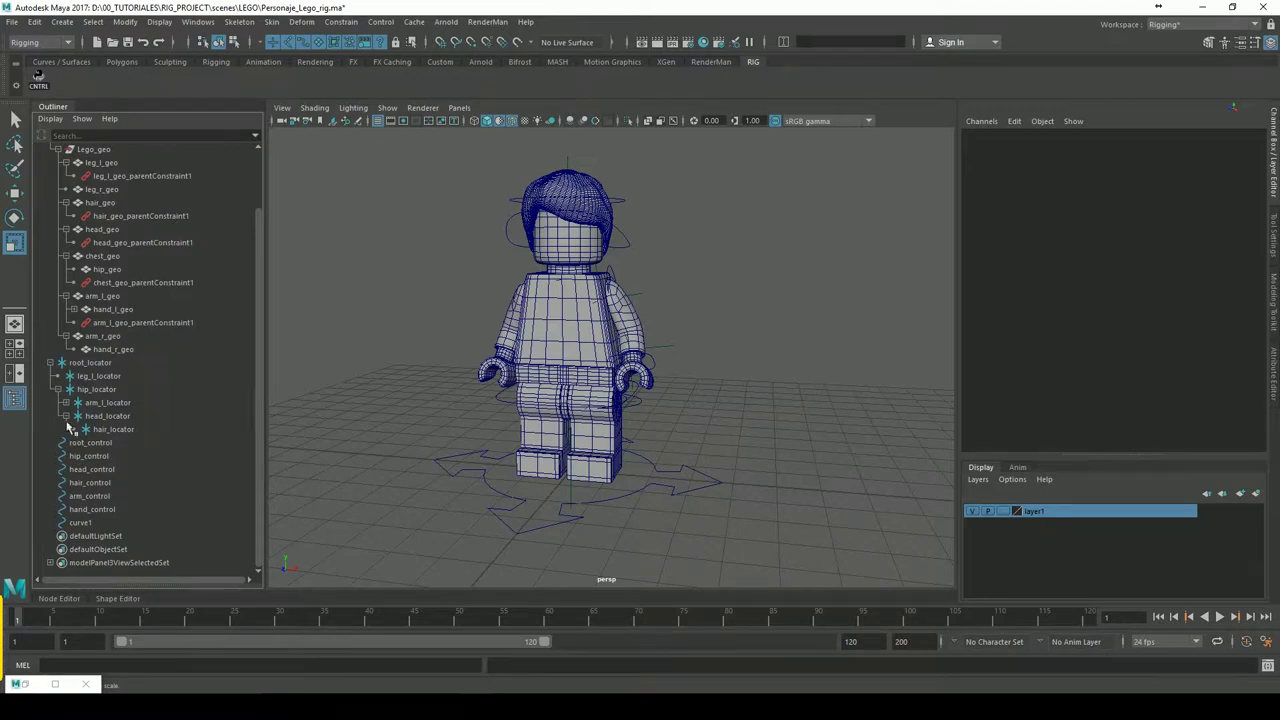
Rename the leg ring curve1 to leg_control in the Outliner
{"action": "left_click", "coordinate": [95, 363]}
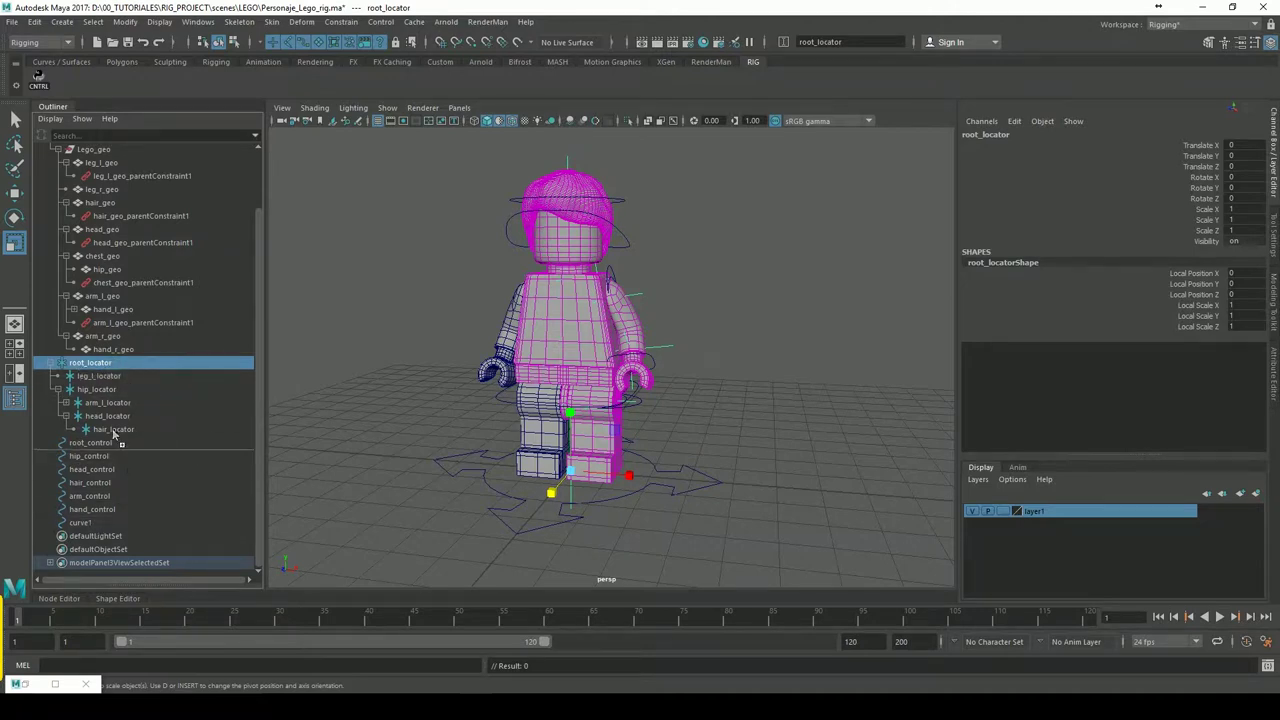
{"action": "left_click", "coordinate": [82, 523]}
{"action": "double_click", "coordinate": [82, 523]}
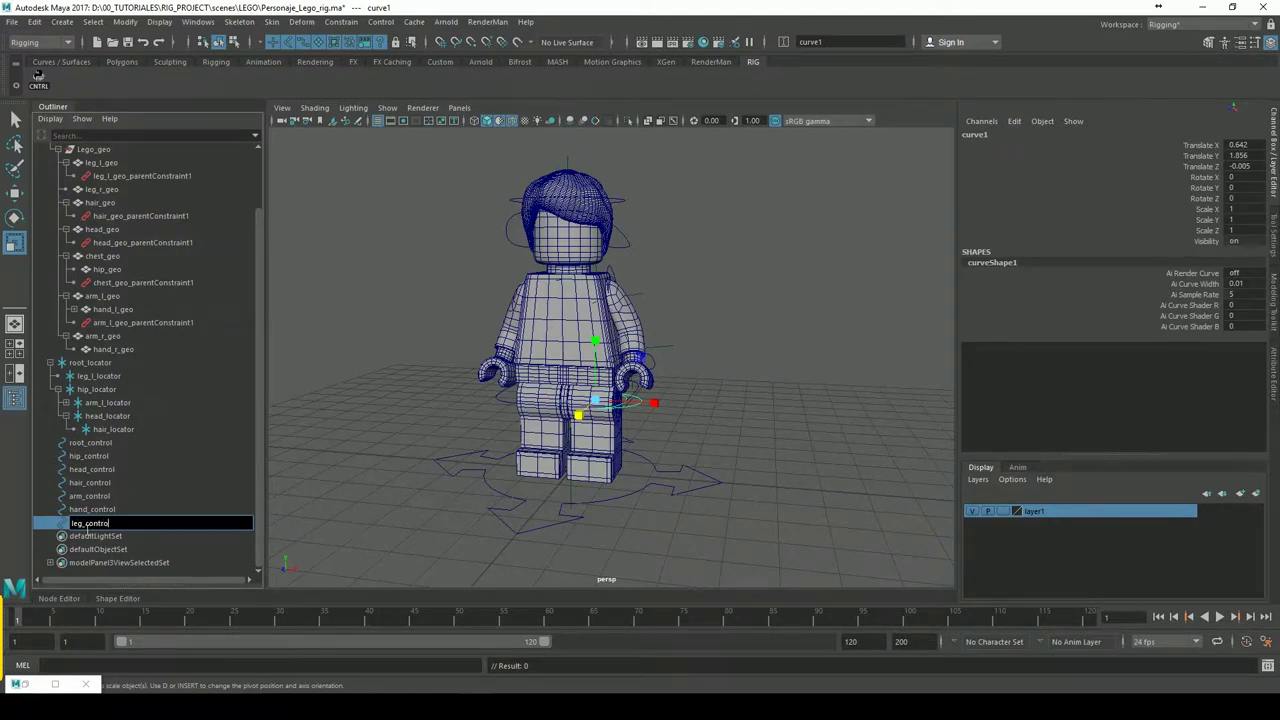
{"action": "type", "text": "l"}
{"action": "key", "text": "Return"}
Parent root_locator under root_control in the Outliner
{"action": "left_click", "coordinate": [748, 307]}
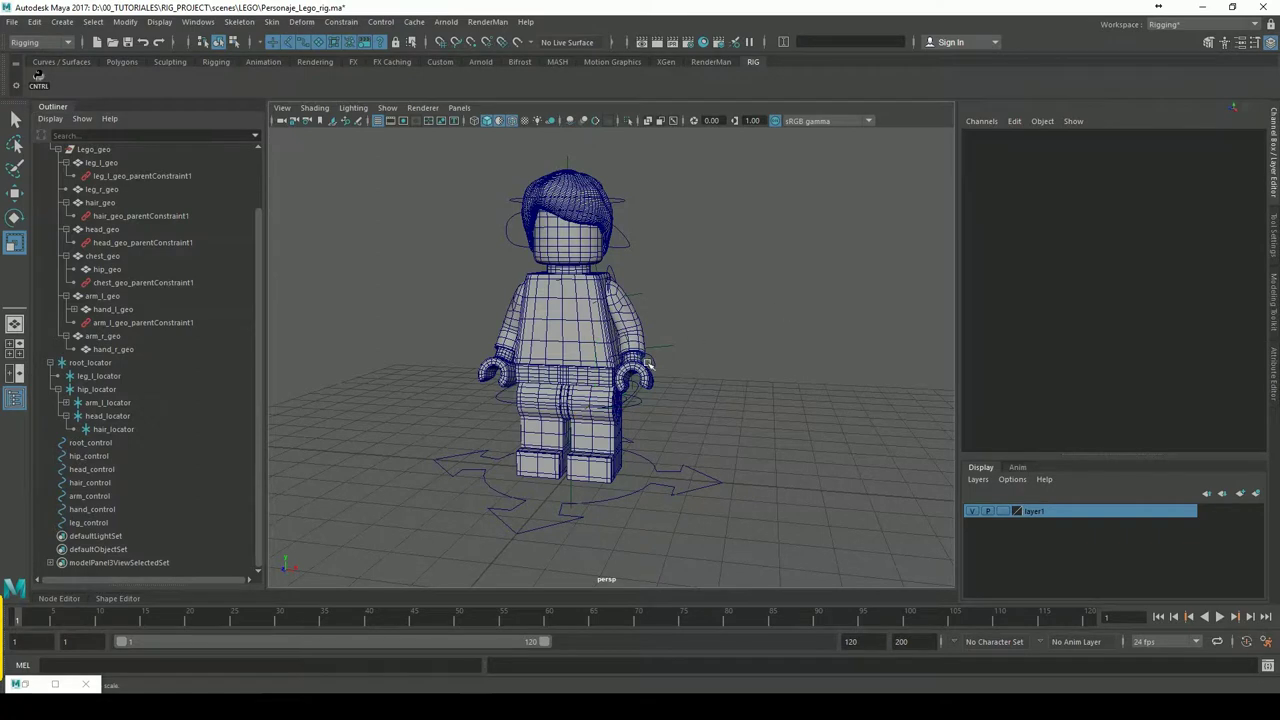
{"action": "left_click", "coordinate": [645, 415]}
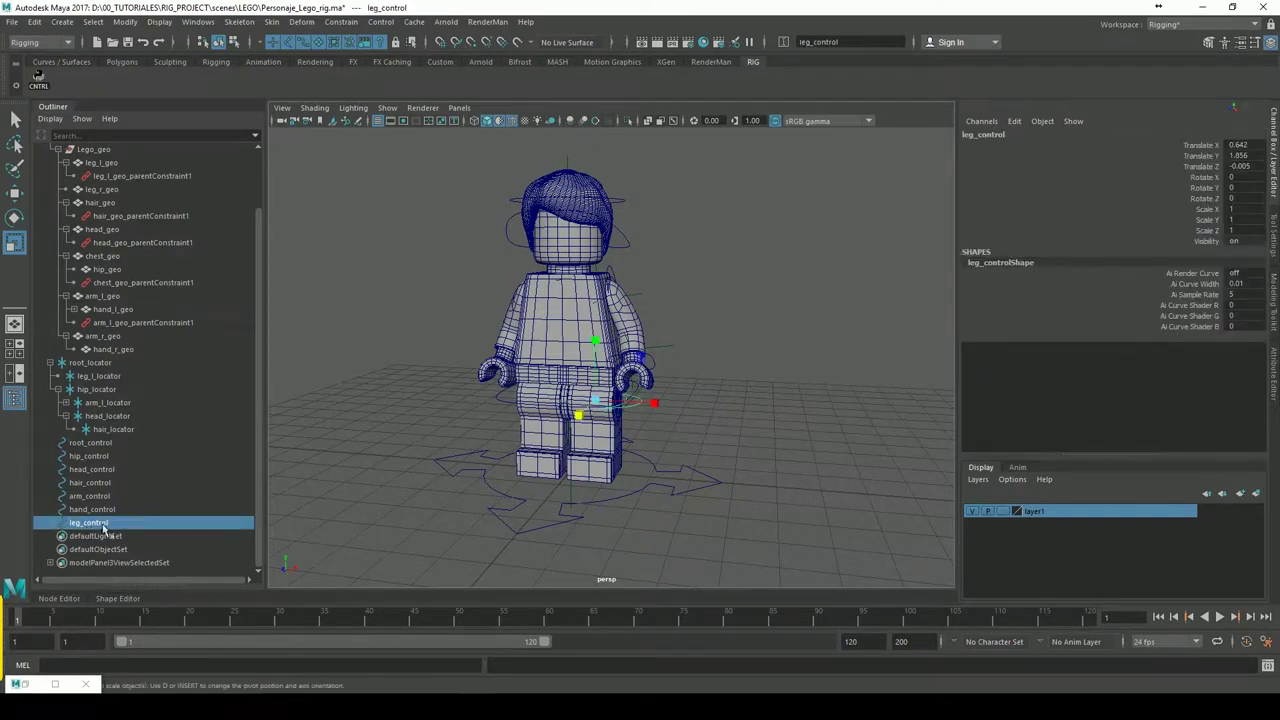
{"action": "left_click", "coordinate": [112, 363]}
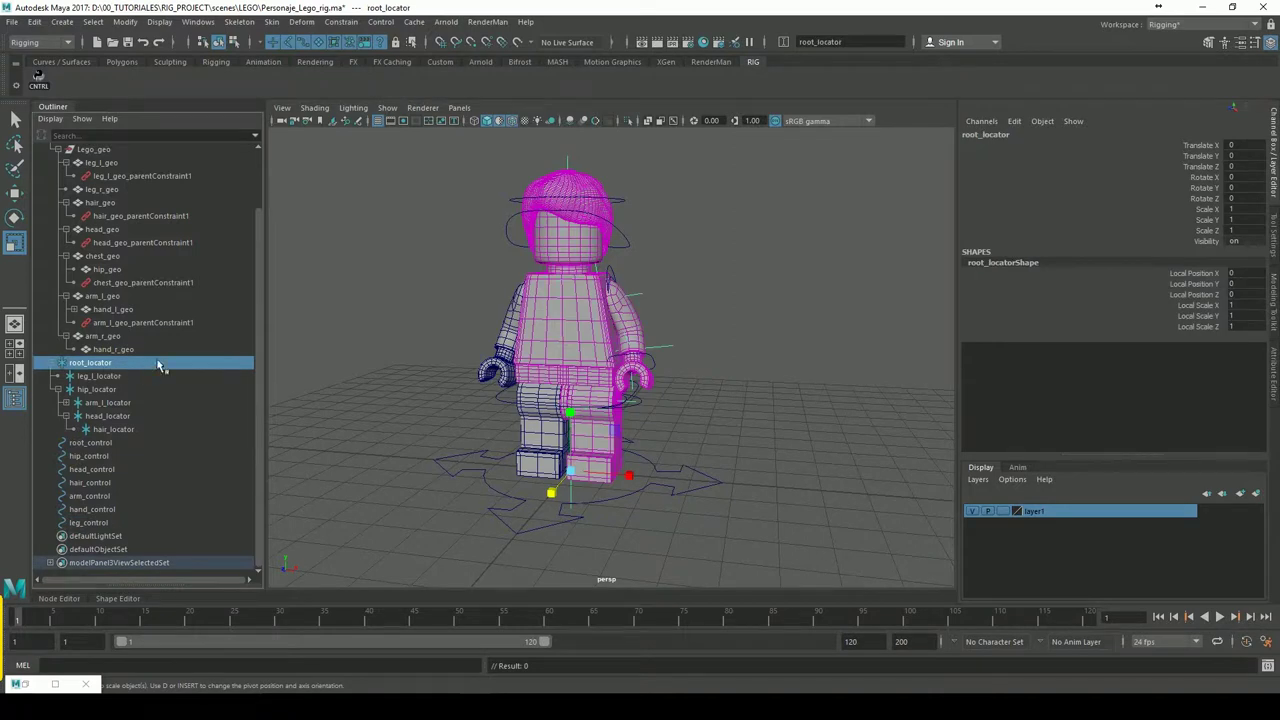
{"action": "left_click_drag", "start_coordinate": [720, 428], "coordinate": [749, 443], "text": "alt"}
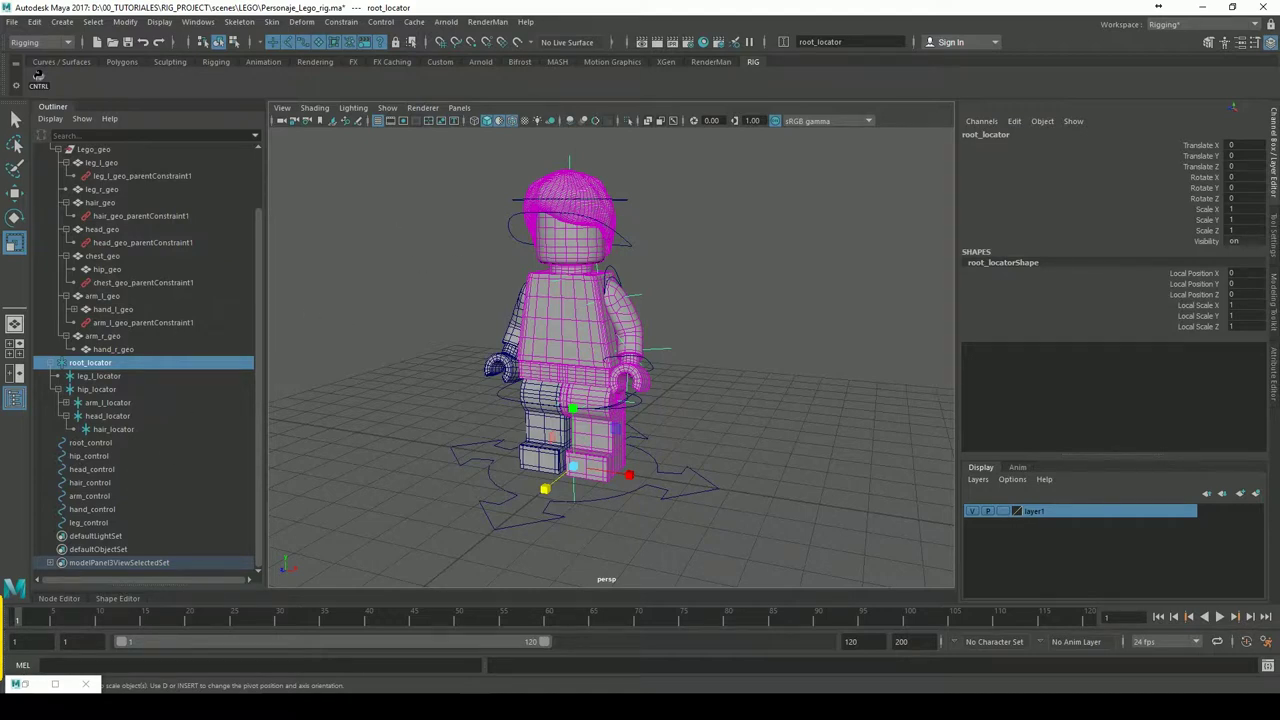
{"action": "mouse_move", "coordinate": [440, 307]}
{"action": "left_mouse_down", "text": "alt"}
{"action": "mouse_move", "coordinate": [531, 285]}
{"action": "mouse_move", "coordinate": [440, 354]}
{"action": "left_mouse_up", "text": "alt"}
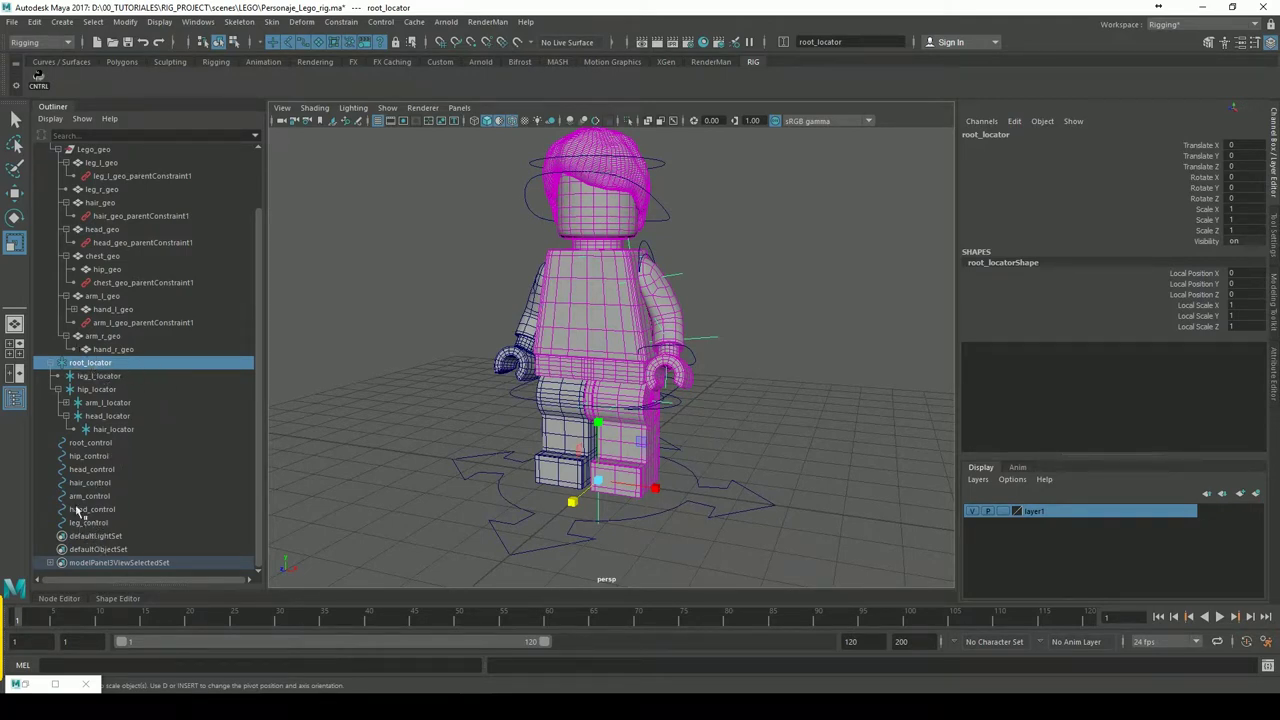
{"action": "left_click", "coordinate": [88, 457]}
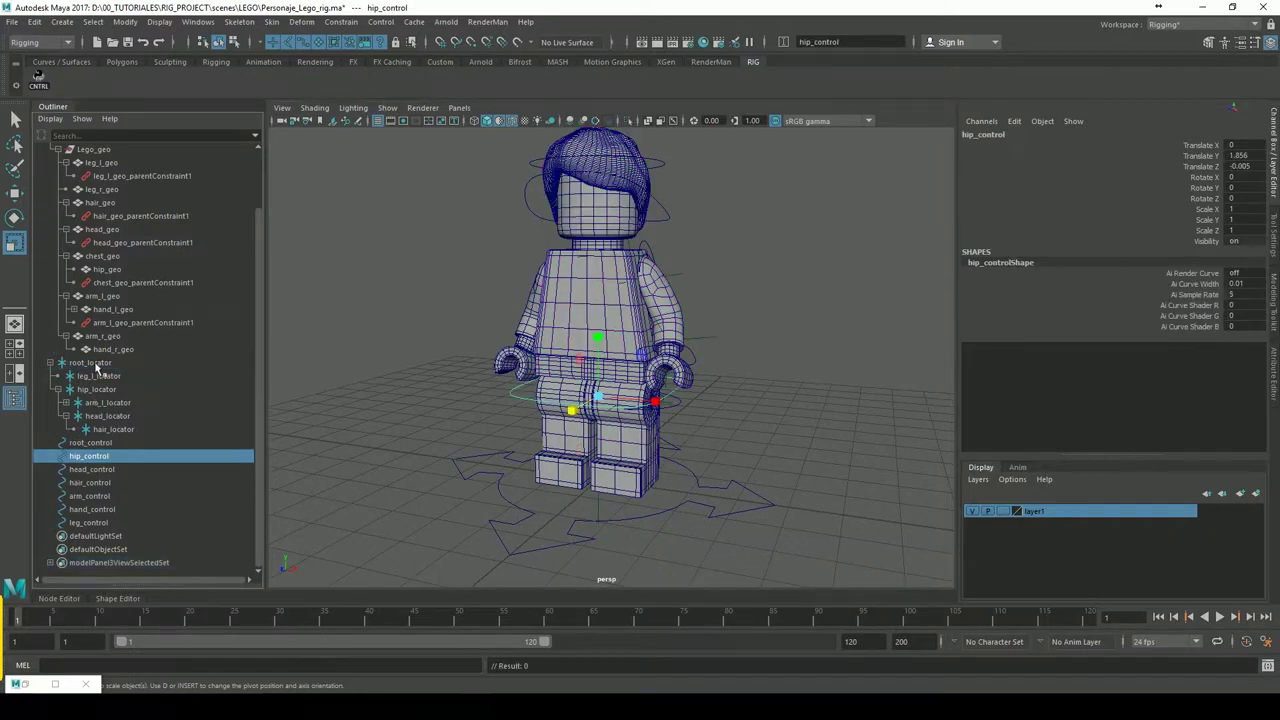
{"action": "left_click", "coordinate": [95, 363]}
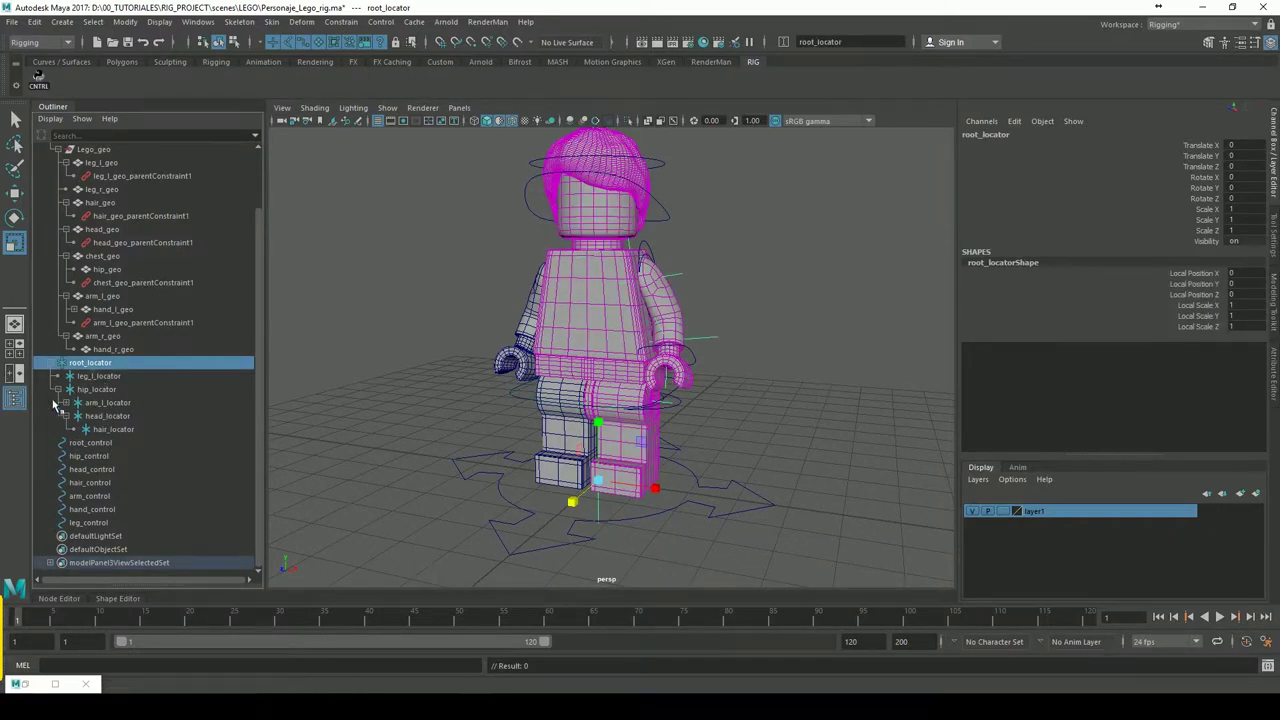
{"action": "left_click", "coordinate": [100, 392]}
{"action": "left_click", "coordinate": [96, 365]}
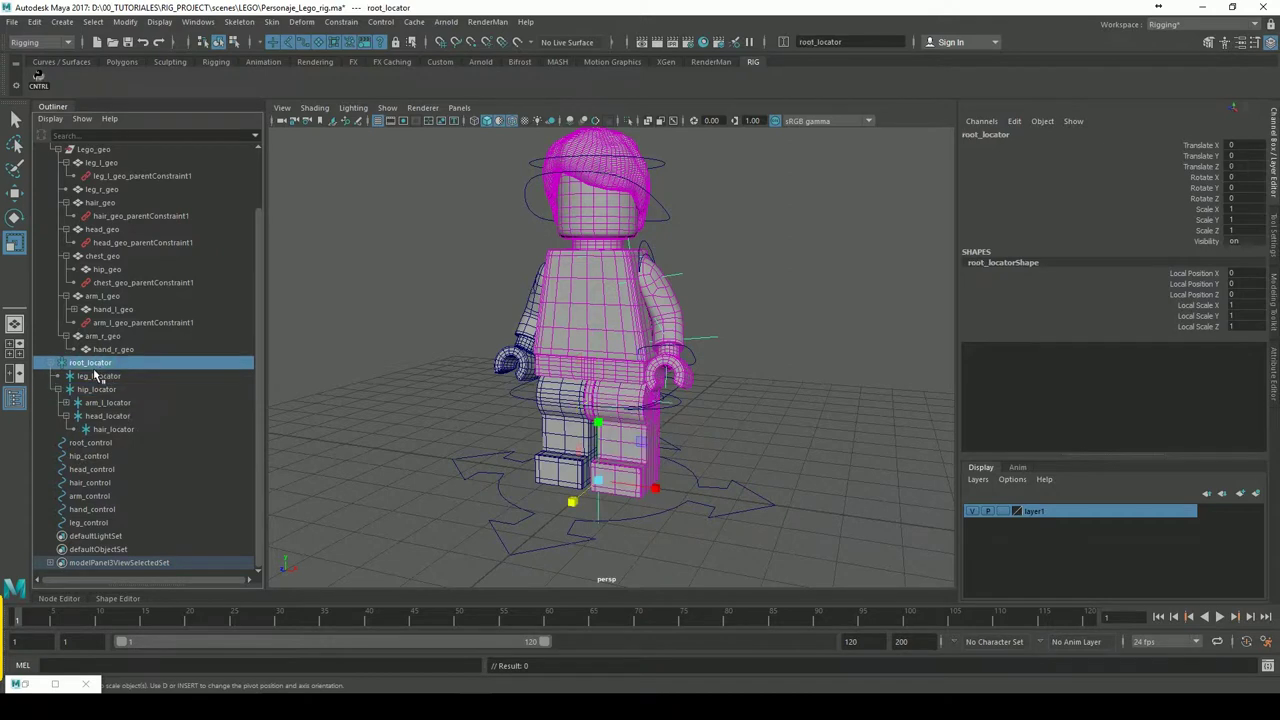
{"action": "left_click", "coordinate": [504, 546]}
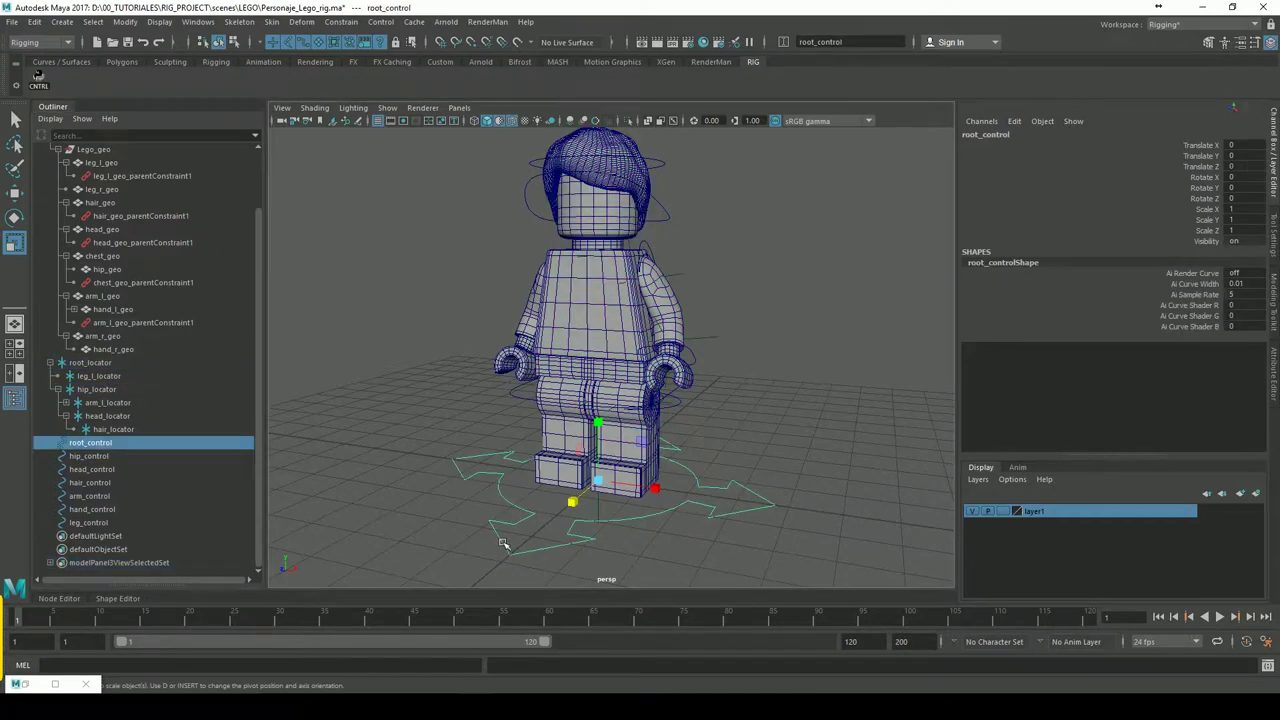
{"action": "left_click", "coordinate": [90, 362]}
{"action": "left_click_drag", "start_coordinate": [92, 363], "coordinate": [99, 441]}
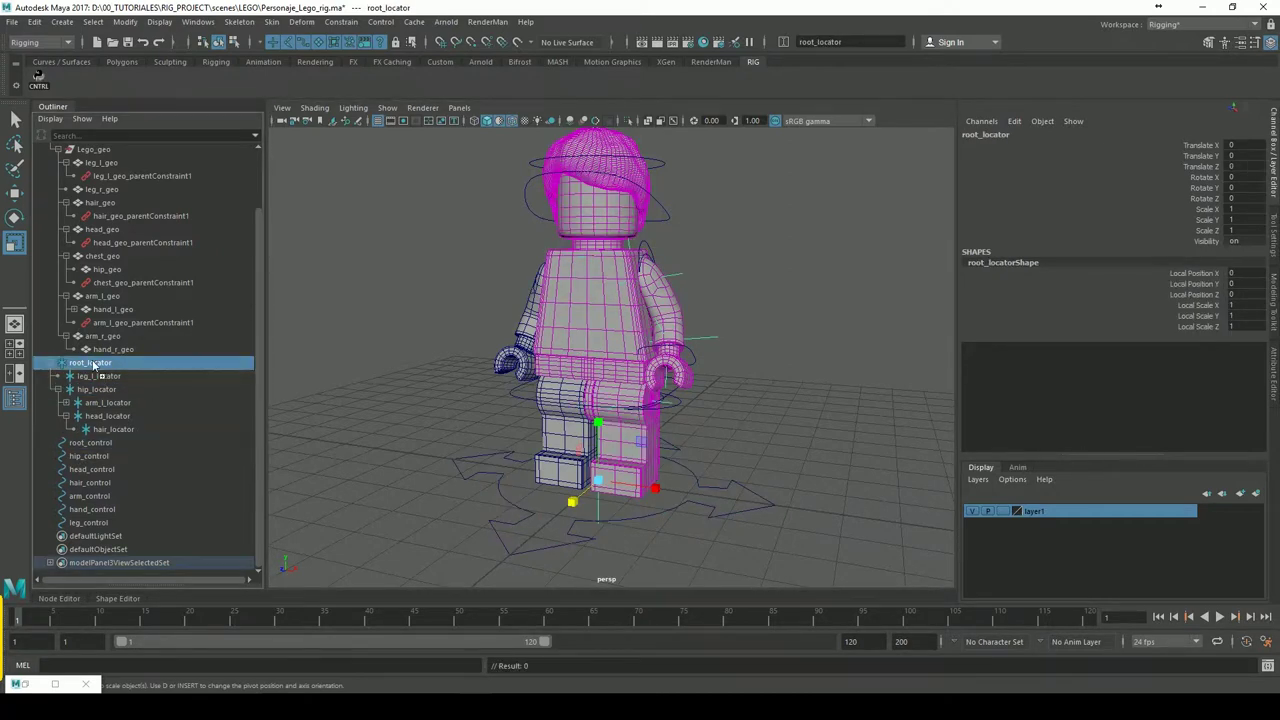
Test-rotate root_control to confirm the whole figure follows, then expand root_control
{"action": "left_click", "coordinate": [97, 429]}
{"action": "left_click", "coordinate": [754, 477]}
{"action": "left_click", "coordinate": [767, 502]}
{"action": "left_click", "coordinate": [14, 217]}
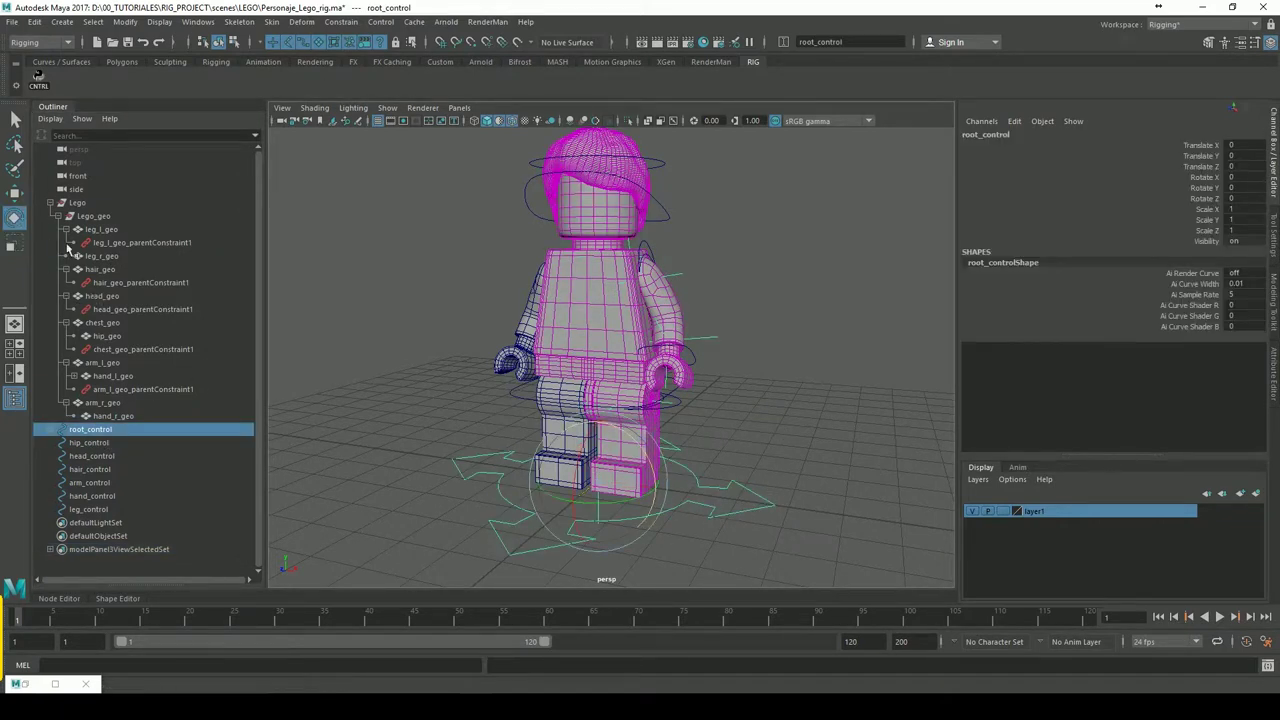
{"action": "left_click_drag", "start_coordinate": [658, 490], "coordinate": [685, 492]}
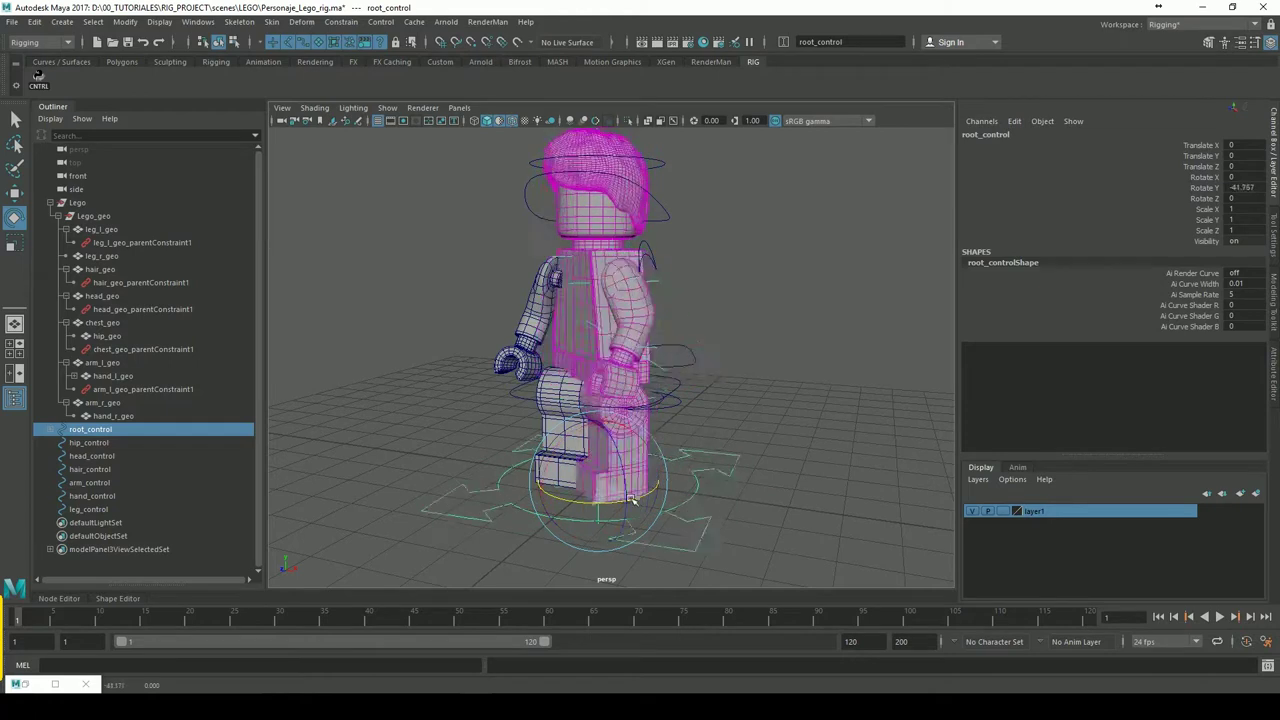
{"action": "mouse_move", "coordinate": [771, 320]}
{"action": "left_mouse_down", "text": "alt"}
{"action": "mouse_move", "coordinate": [717, 346]}
{"action": "mouse_move", "coordinate": [749, 354]}
{"action": "left_mouse_up", "text": "alt"}
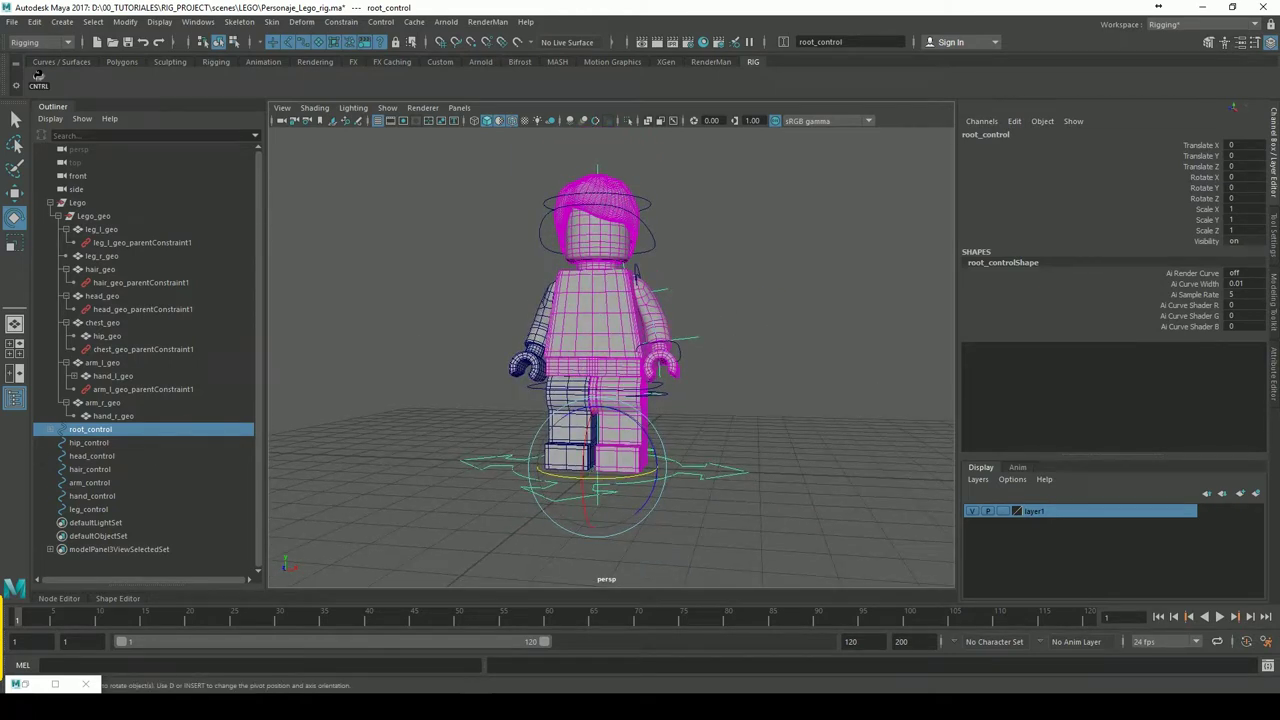
{"action": "left_click", "coordinate": [52, 430]}
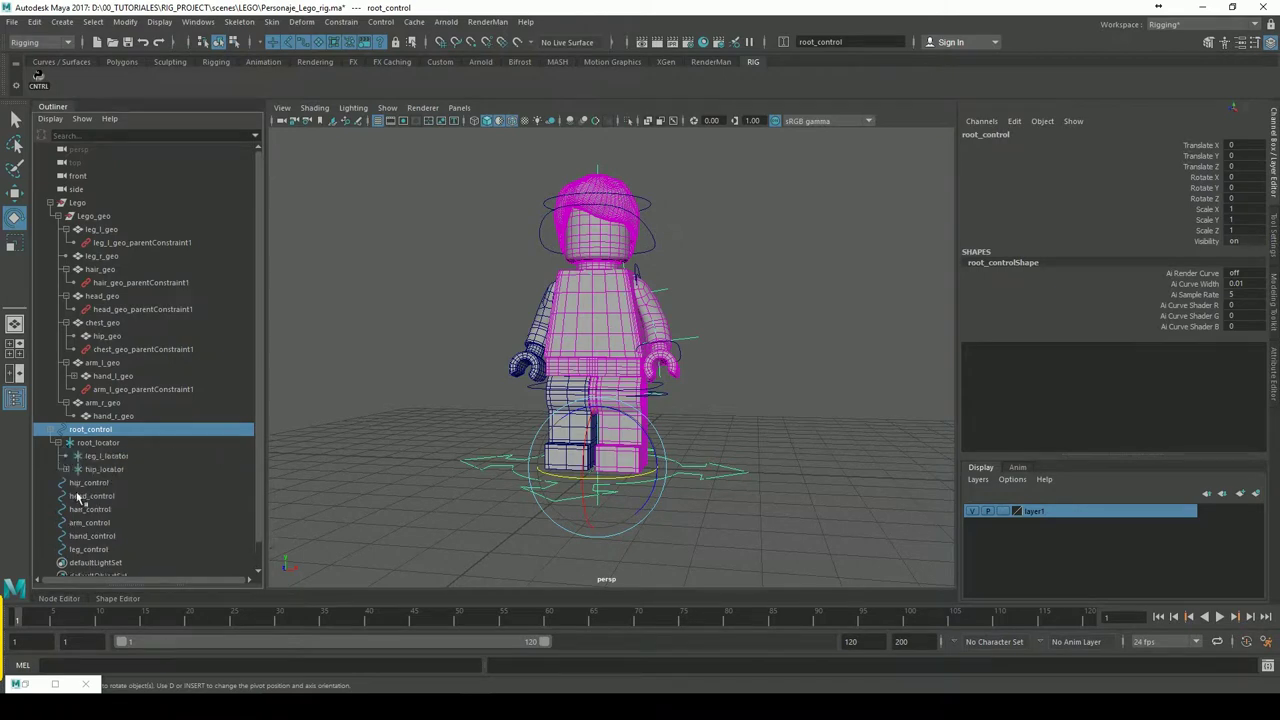
Parent leg_control under root_locator and test-swing the leg before restoring its rest pose
{"action": "left_click", "coordinate": [95, 549]}
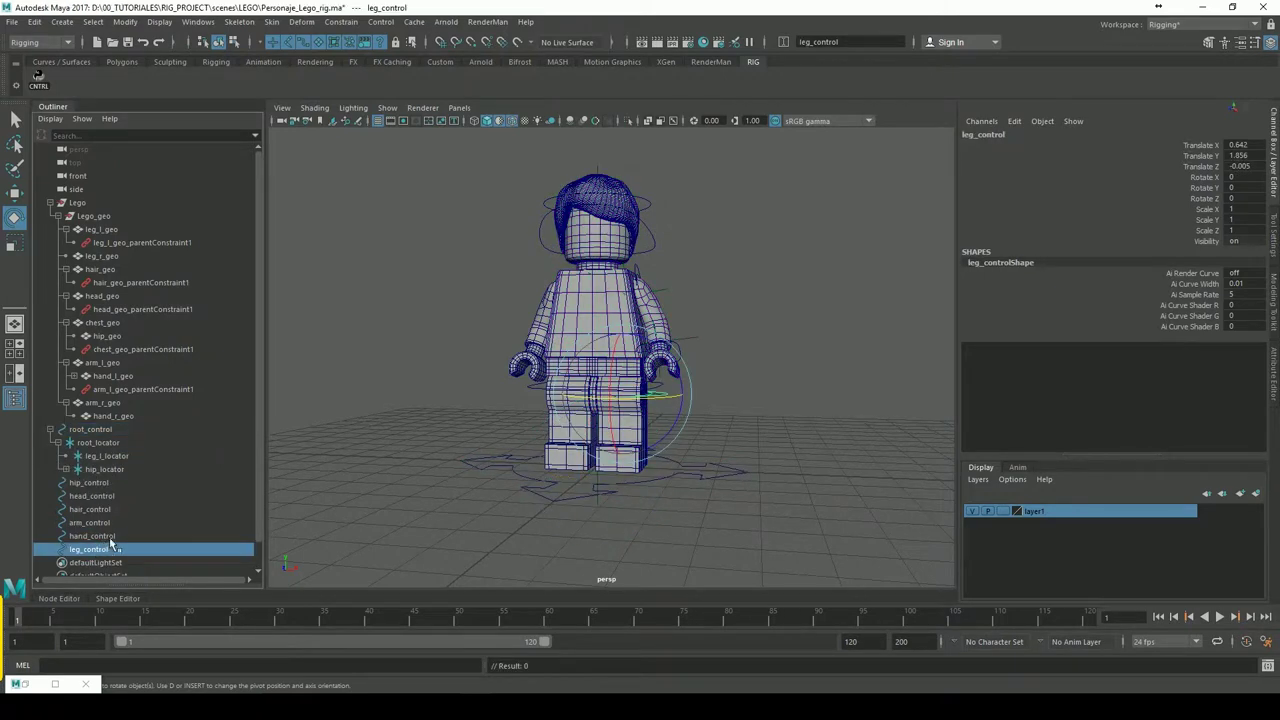
{"action": "mouse_move", "coordinate": [143, 510]}
{"action": "middle_mouse_down"}
{"action": "mouse_move", "coordinate": [97, 442]}
{"action": "mouse_move", "coordinate": [105, 469]}
{"action": "middle_mouse_up"}
{"action": "left_click", "coordinate": [107, 456]}
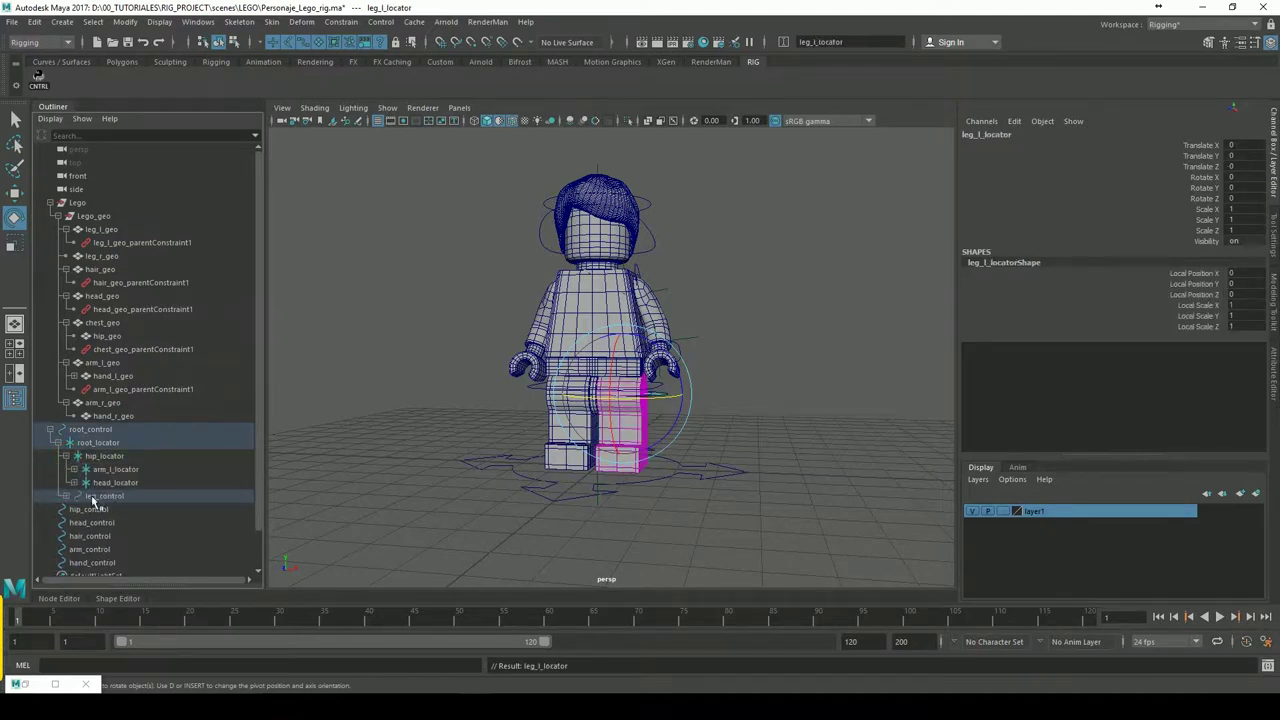
{"action": "left_click", "coordinate": [66, 496]}
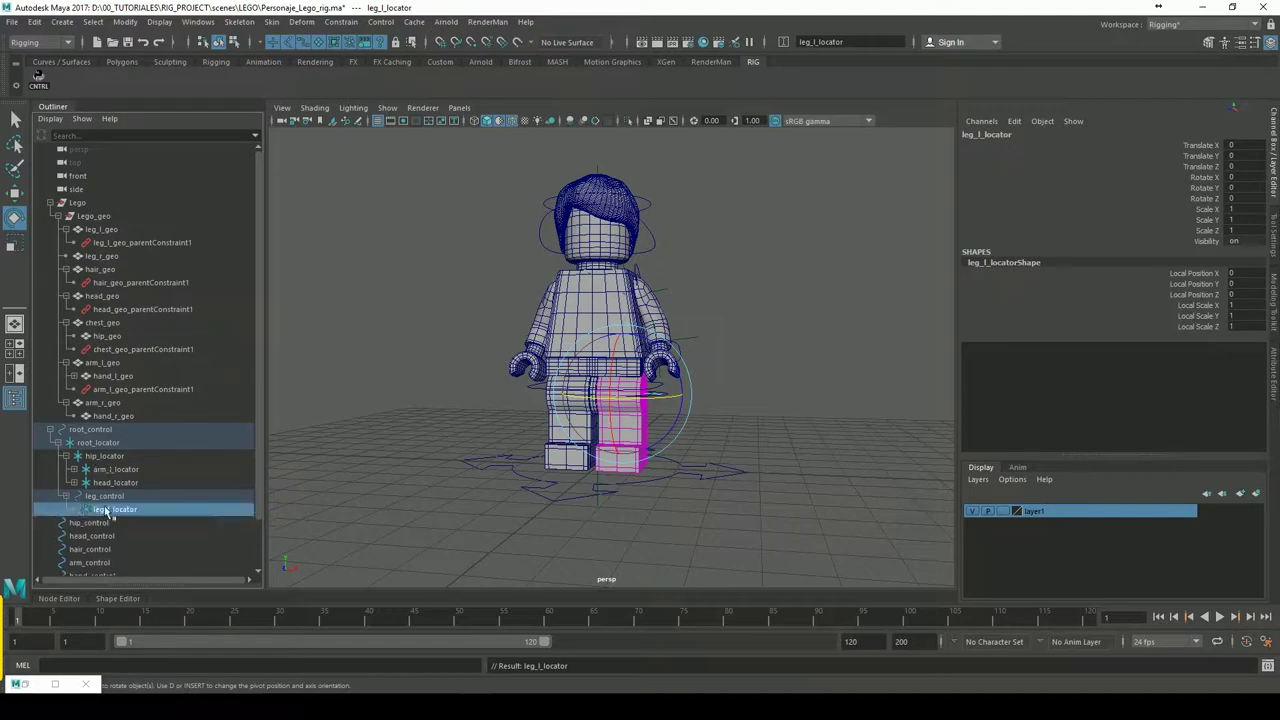
{"action": "left_click", "coordinate": [104, 496]}
{"action": "left_click", "coordinate": [674, 420]}
{"action": "key", "text": "ctrl+z"}
{"action": "left_click_drag", "start_coordinate": [717, 434], "coordinate": [706, 434], "text": "alt"}
{"action": "left_click_drag", "start_coordinate": [605, 393], "coordinate": [620, 395]}
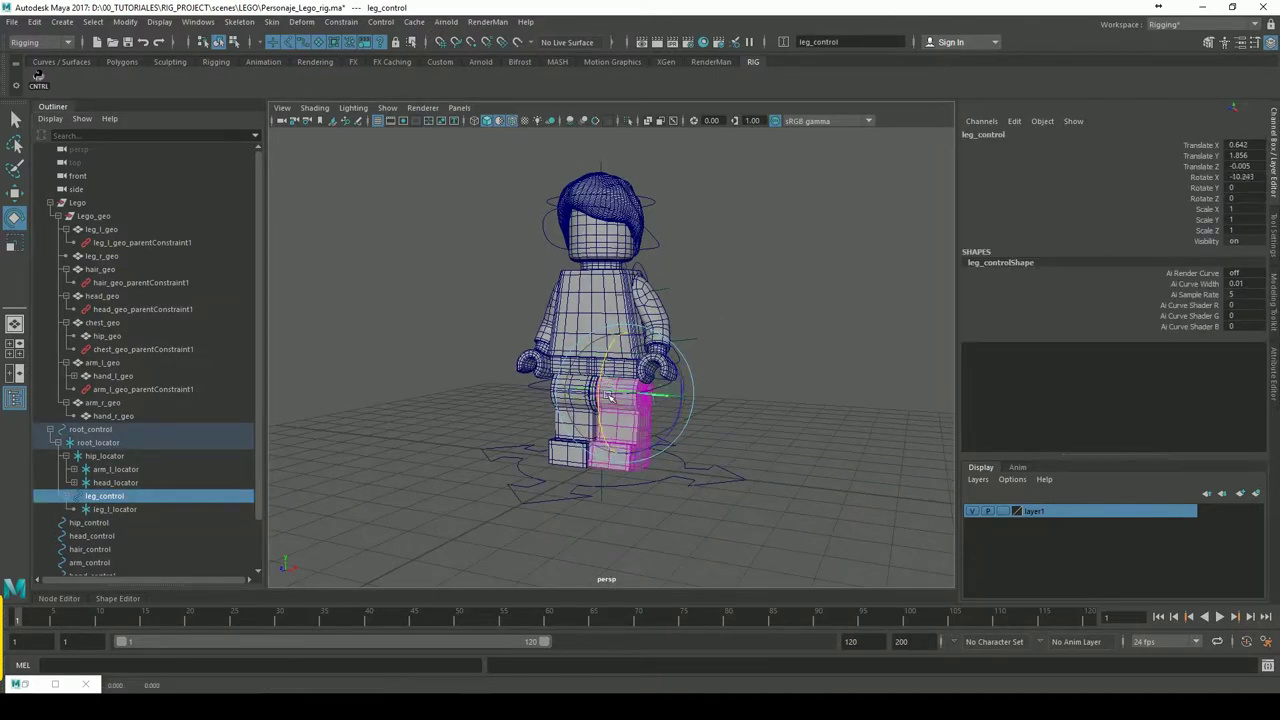
{"action": "left_click_drag", "start_coordinate": [754, 357], "coordinate": [797, 349], "text": "alt"}
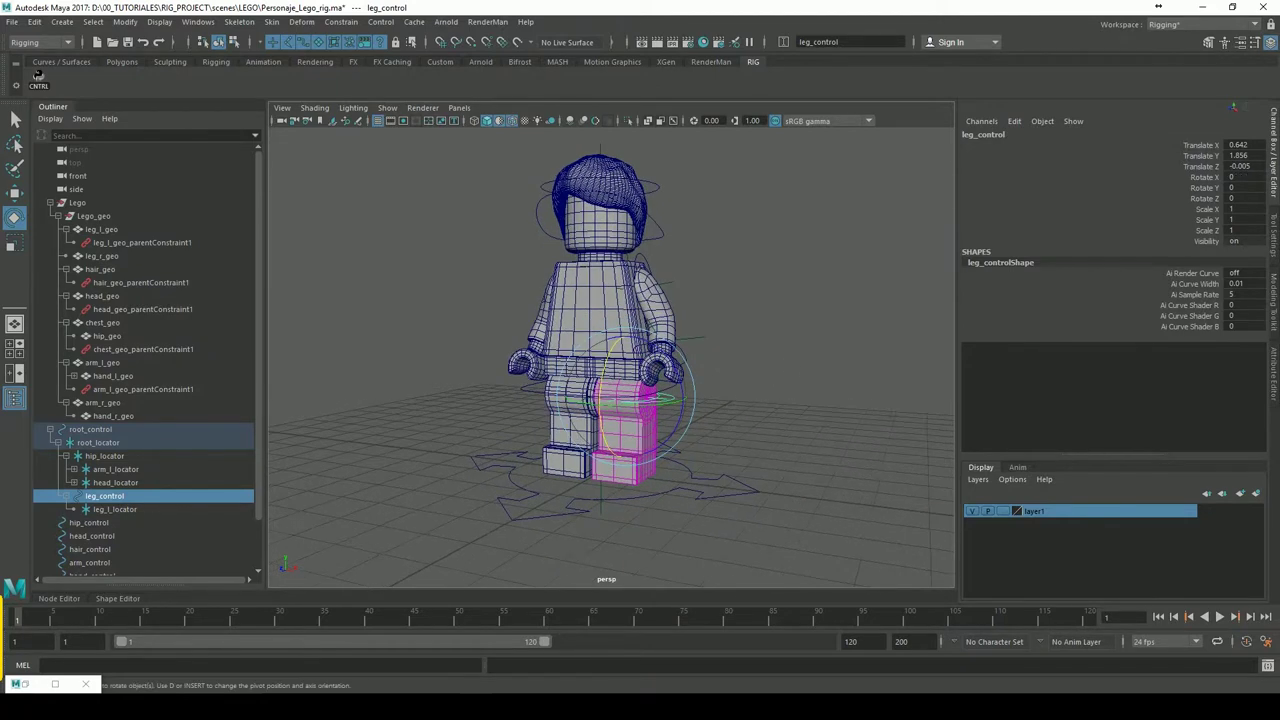
{"action": "left_click", "coordinate": [785, 362]}
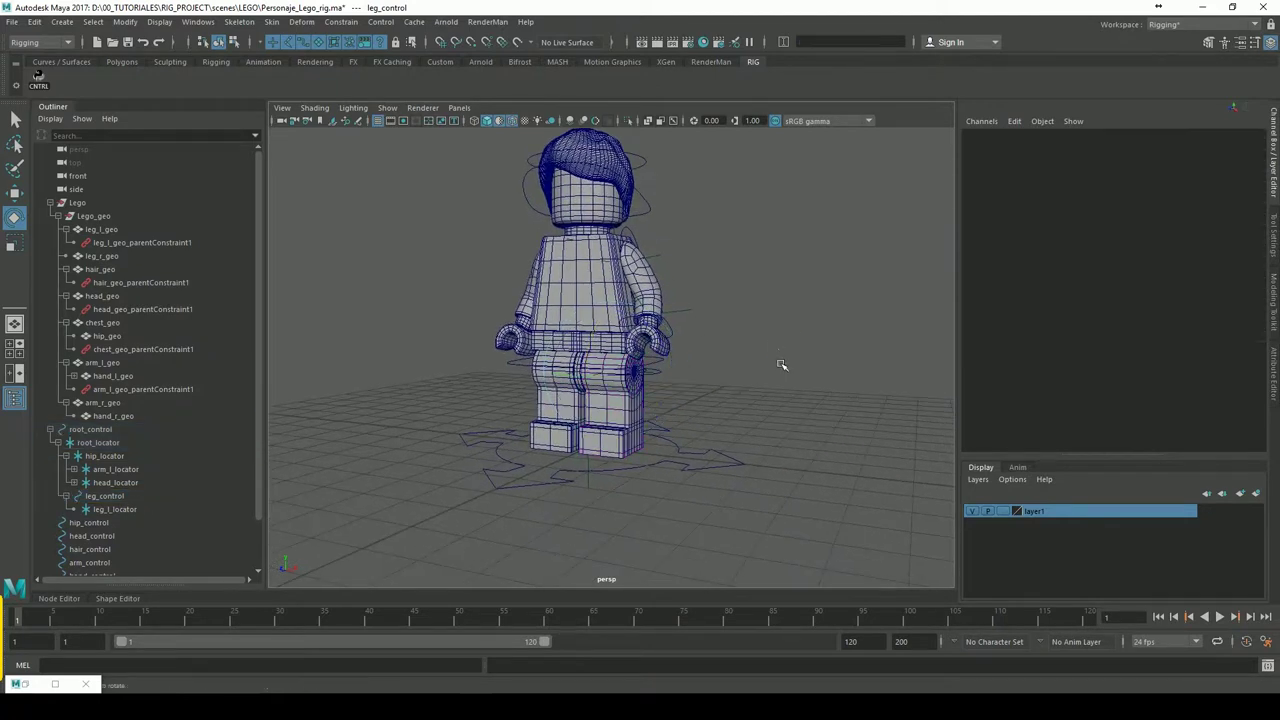
Parent hip_control under root_locator and hip_locator under hip_control, then test-rotate the upper body
{"action": "left_click", "coordinate": [92, 522]}
{"action": "middle_click_drag", "start_coordinate": [94, 526], "coordinate": [97, 452]}
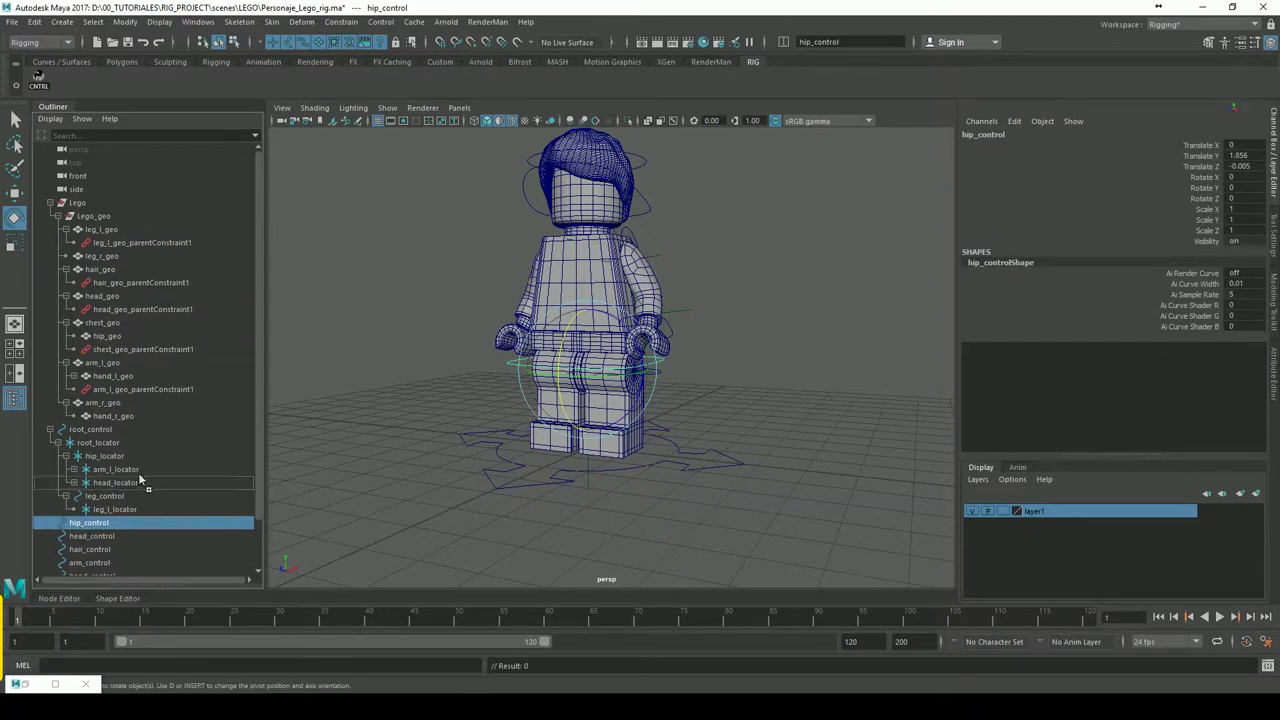
{"action": "left_click", "coordinate": [102, 456]}
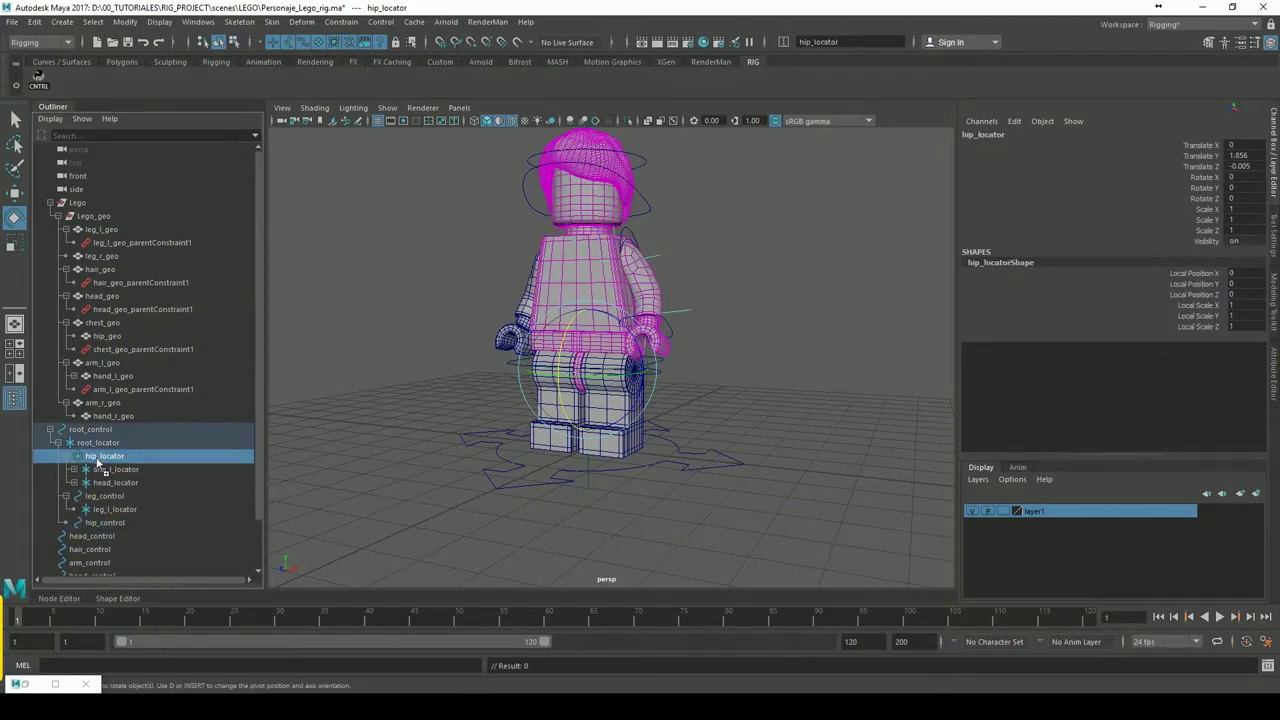
{"action": "middle_click_drag", "start_coordinate": [117, 510], "coordinate": [98, 522]}
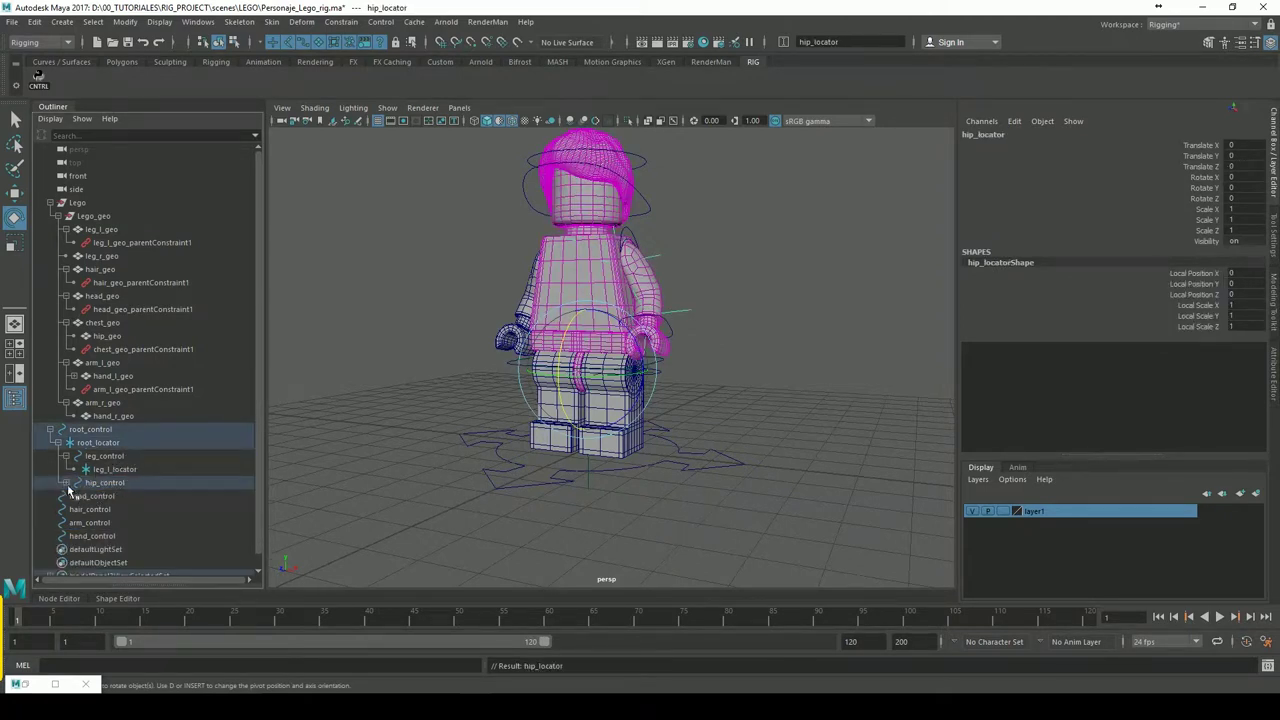
{"action": "left_click", "coordinate": [110, 483]}
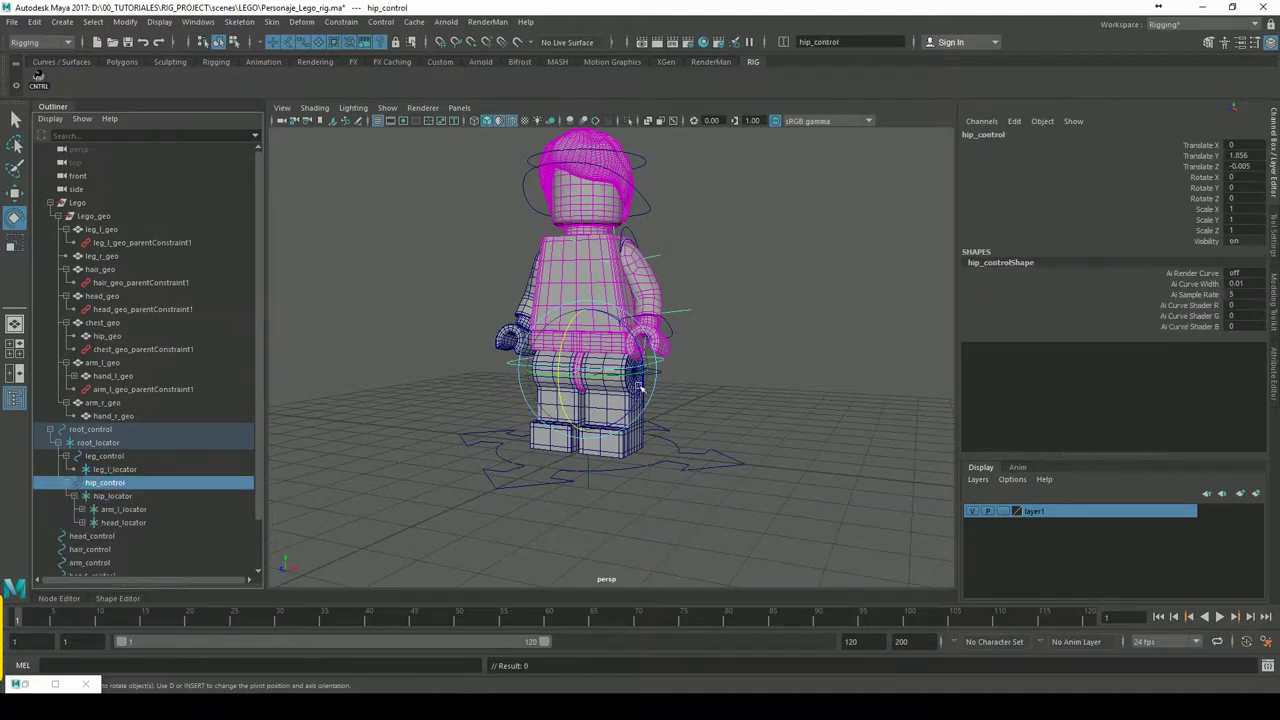
{"action": "left_click_drag", "start_coordinate": [578, 345], "coordinate": [560, 350]}
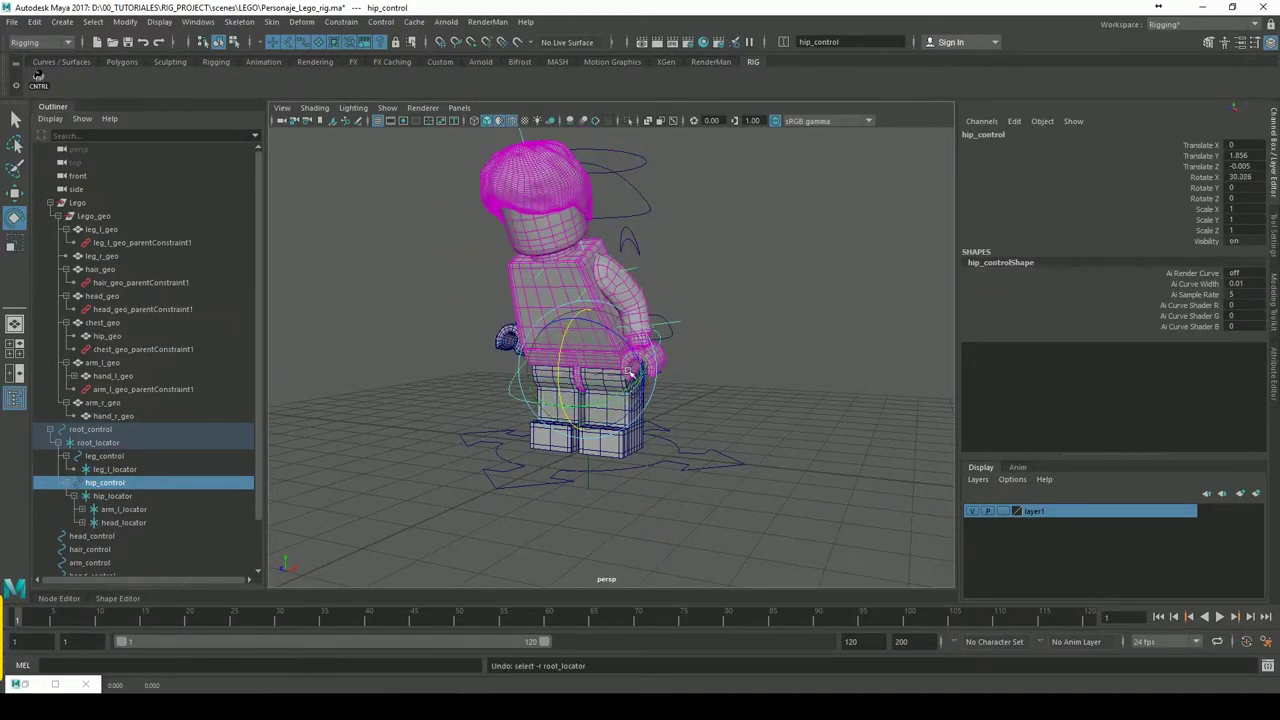
{"action": "left_click", "coordinate": [420, 380]}
{"action": "scroll", "coordinate": [263, 440], "scroll_direction": "down", "scroll_amount": 2}
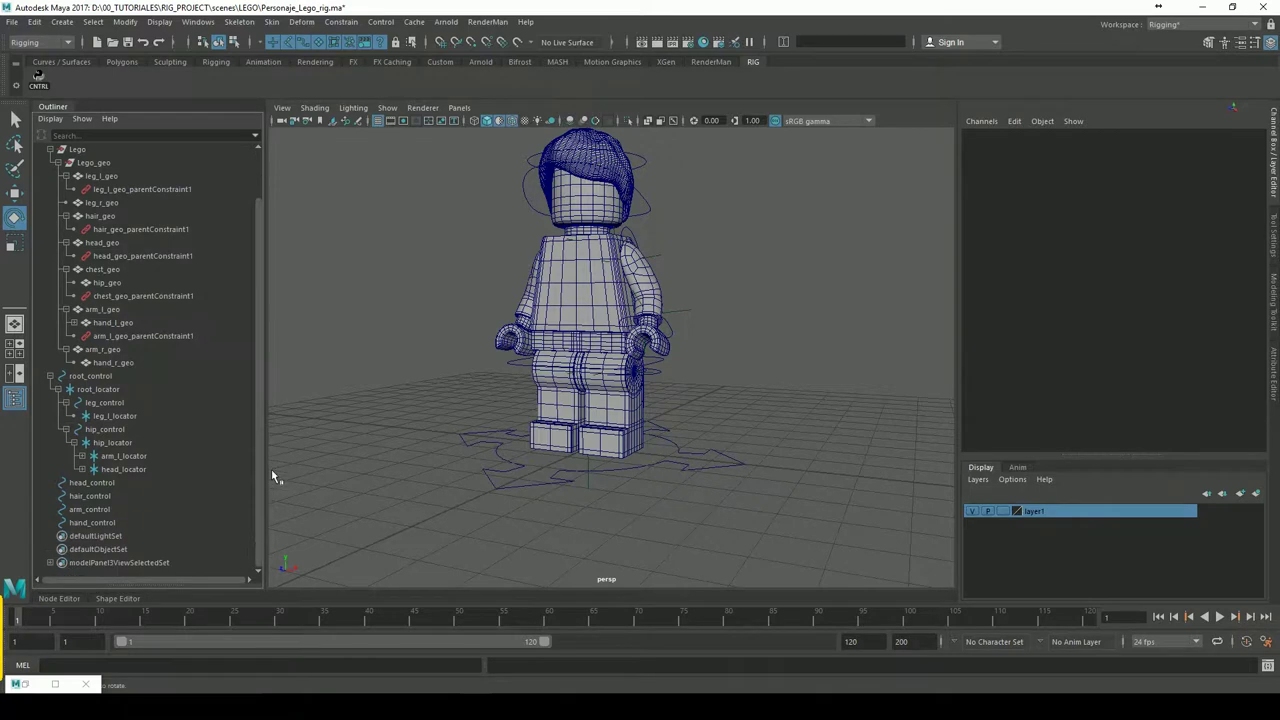
{"action": "left_click", "coordinate": [100, 483]}
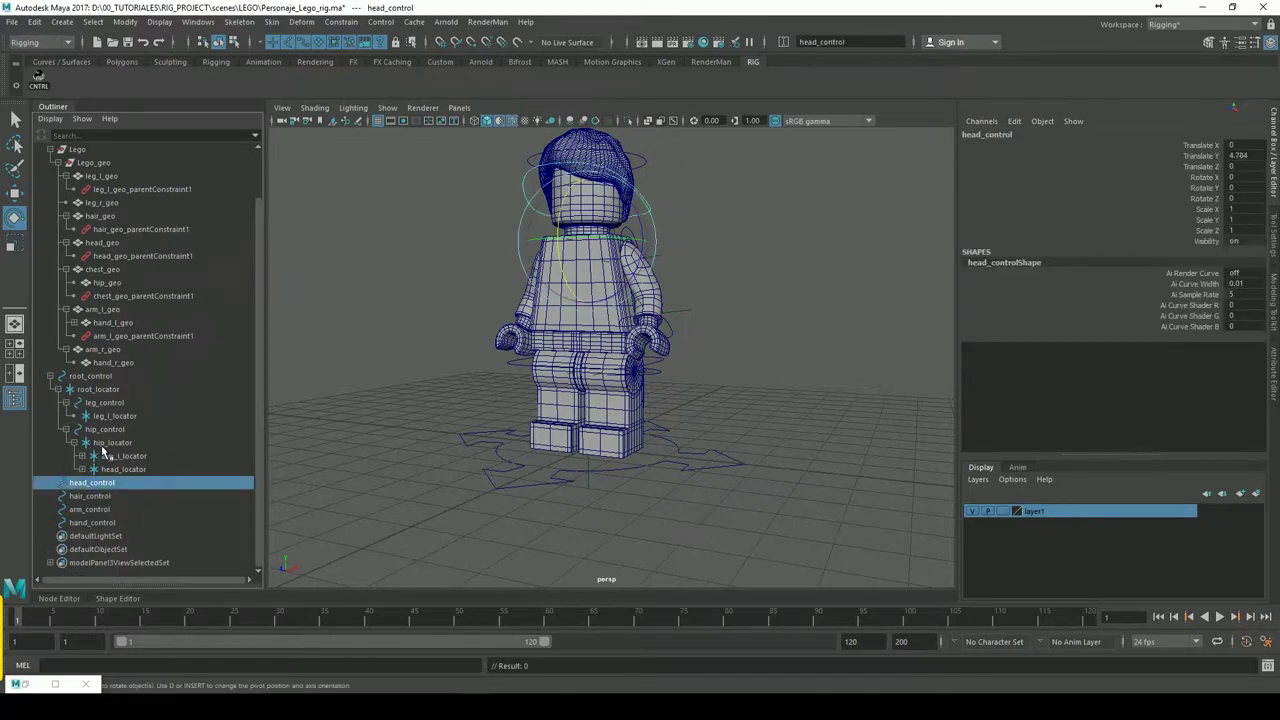
Parent arm_control under hip_locator and hand_control under arm_l_locator in the Outliner
{"action": "mouse_move", "coordinate": [89, 509]}
{"action": "left_mouse_down"}
{"action": "mouse_move", "coordinate": [118, 441]}
{"action": "mouse_move", "coordinate": [121, 484]}
{"action": "left_mouse_up"}
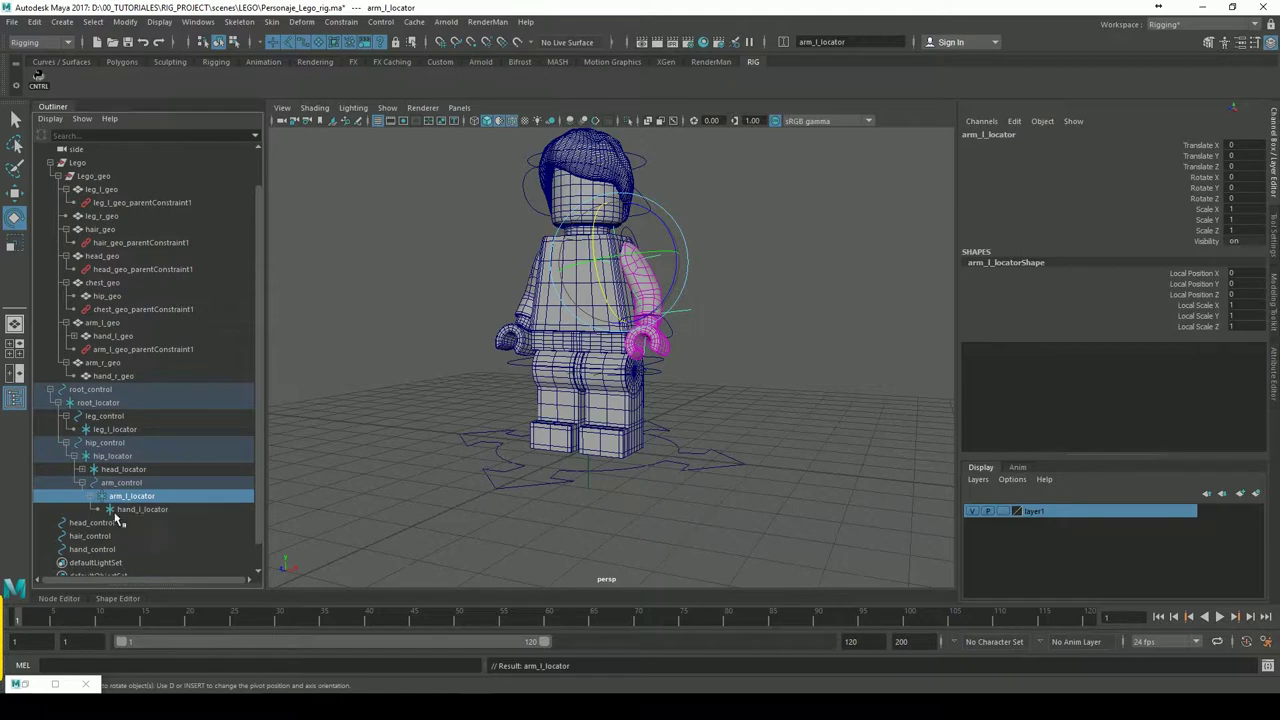
{"action": "scroll", "coordinate": [258, 497], "scroll_direction": "down", "scroll_amount": 1}
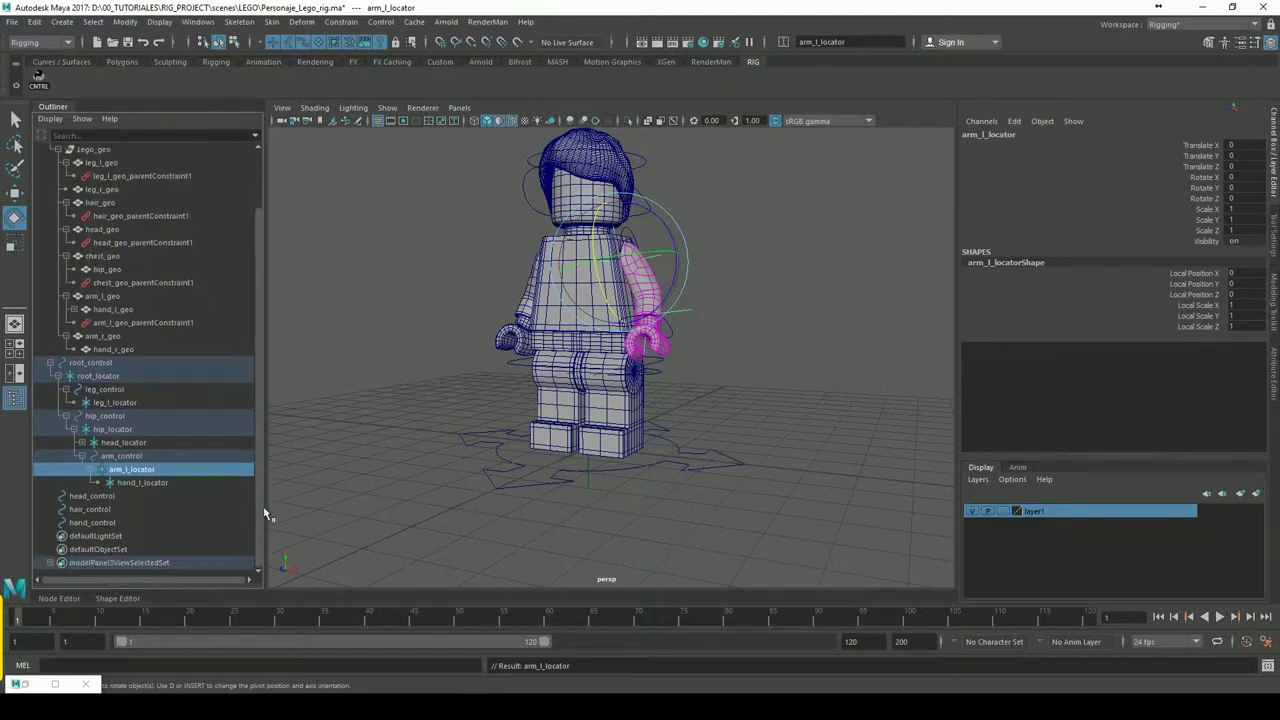
{"action": "left_click", "coordinate": [99, 522]}
{"action": "middle_click_drag", "start_coordinate": [140, 477], "coordinate": [143, 496]}
{"action": "left_click", "coordinate": [142, 483]}
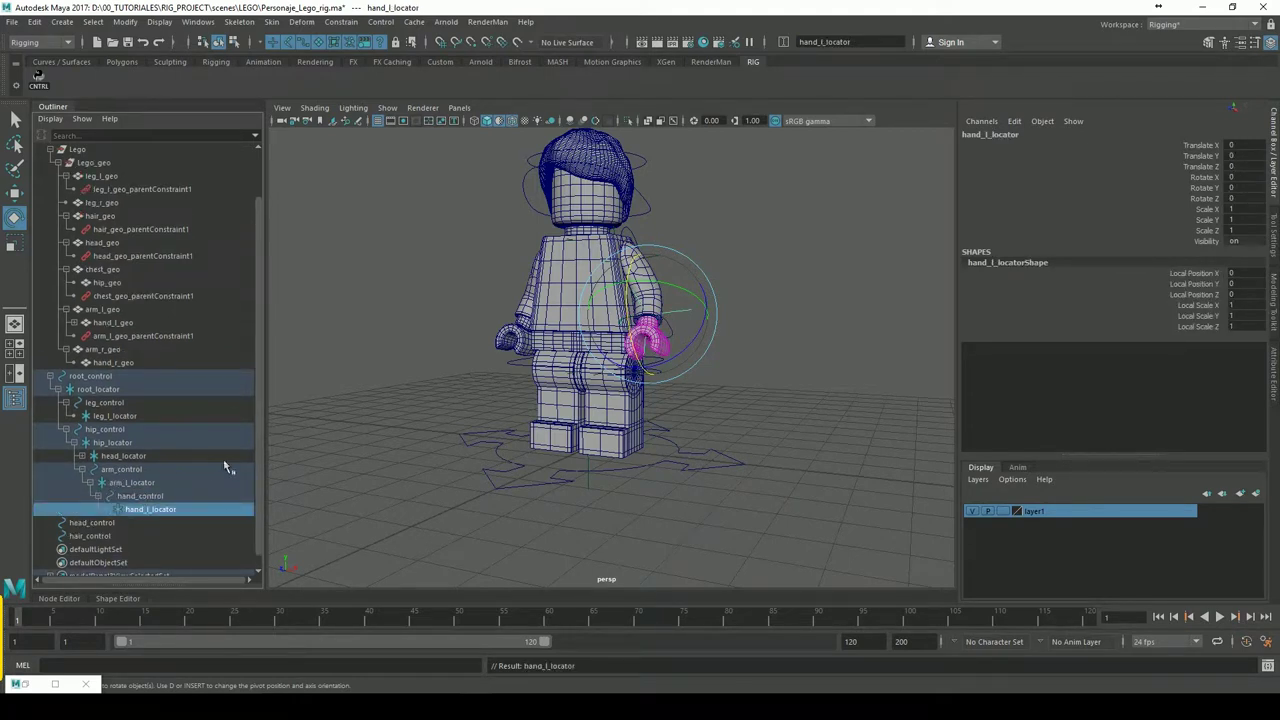
Parent head_control under hip_locator and hair_control under head_locator, completing the head-hair chain
{"action": "scroll", "coordinate": [252, 494], "scroll_direction": "down", "scroll_amount": 1}
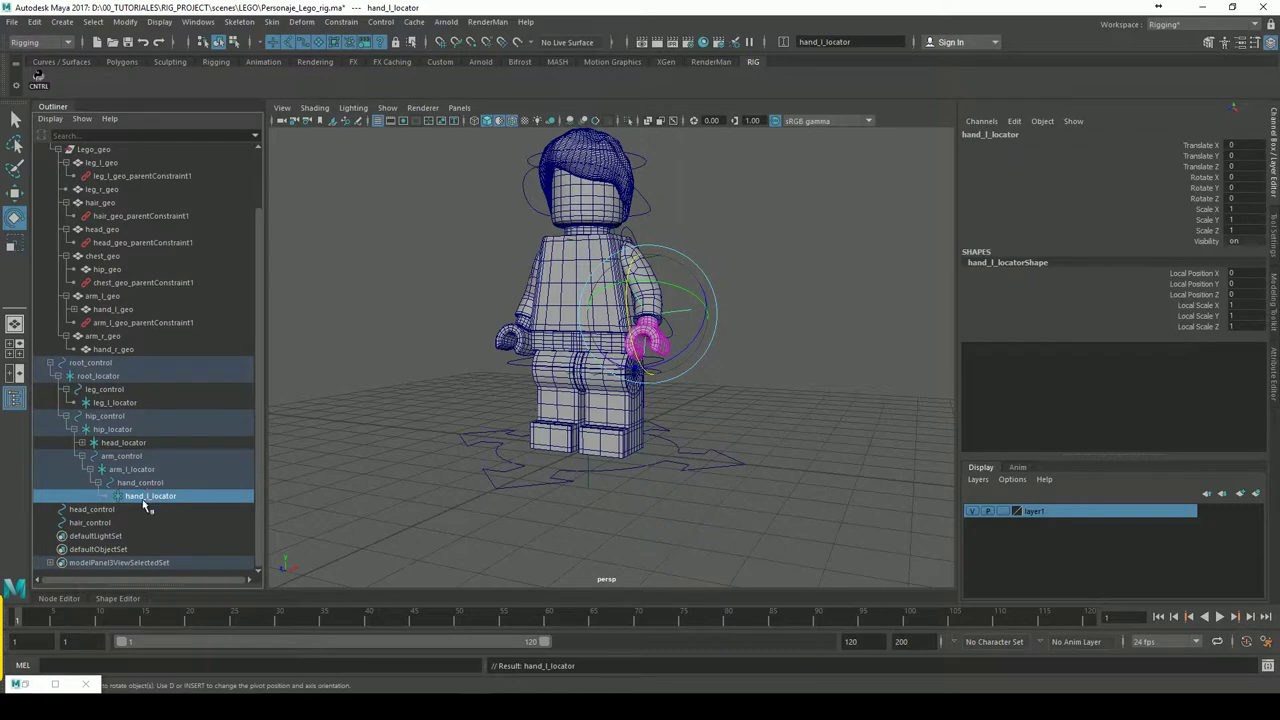
{"action": "left_click", "coordinate": [92, 510]}
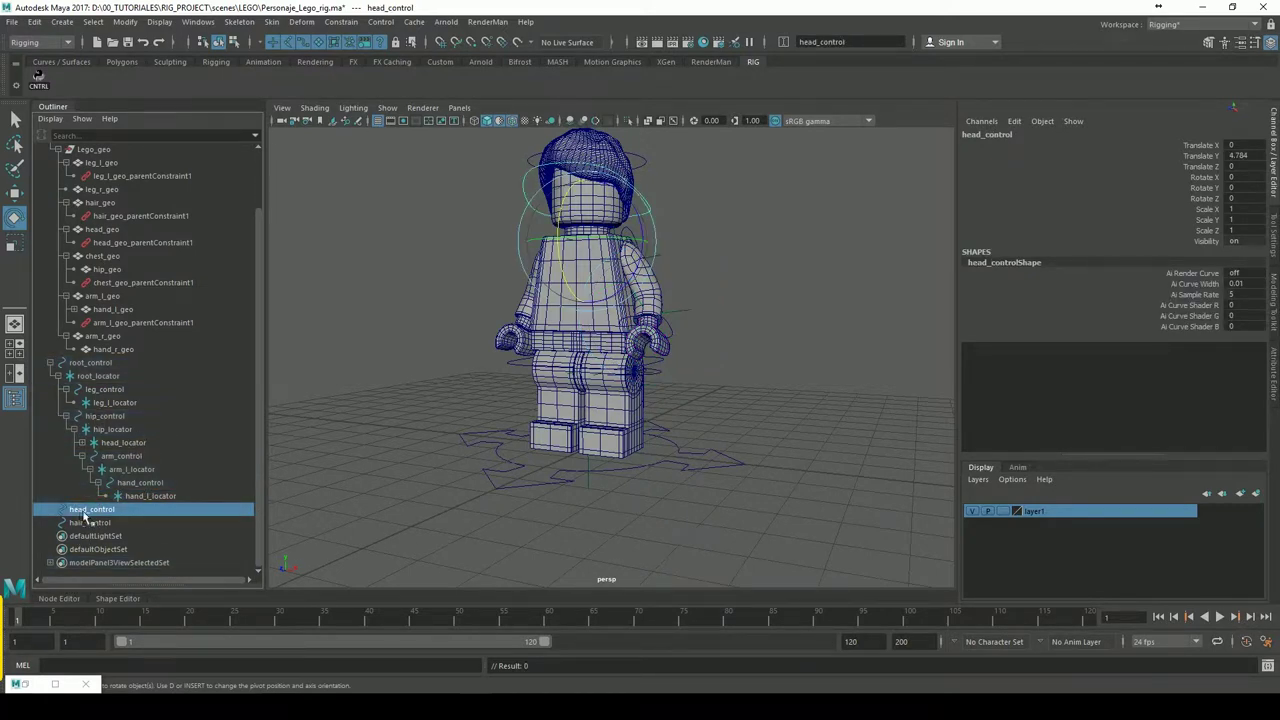
{"action": "mouse_move", "coordinate": [86, 517]}
{"action": "middle_mouse_down"}
{"action": "mouse_move", "coordinate": [116, 429]}
{"action": "mouse_move", "coordinate": [123, 509]}
{"action": "middle_mouse_up"}
{"action": "left_click", "coordinate": [147, 449]}
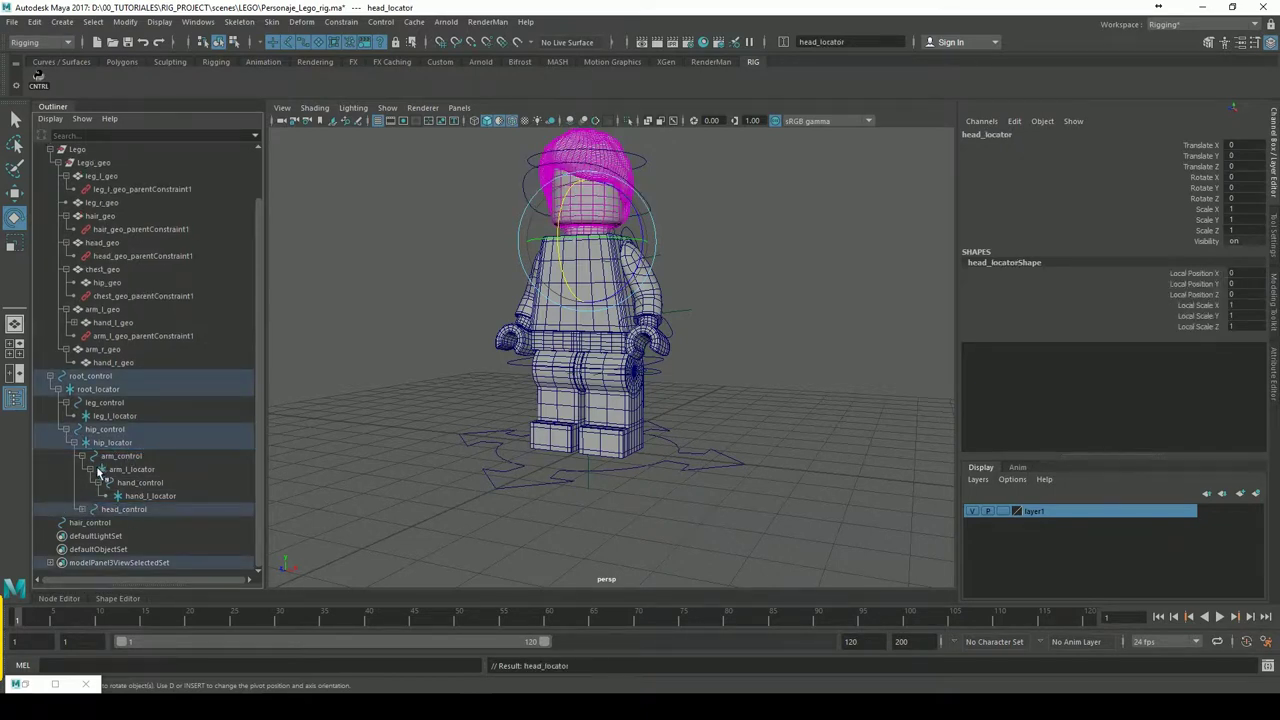
{"action": "left_click", "coordinate": [82, 509]}
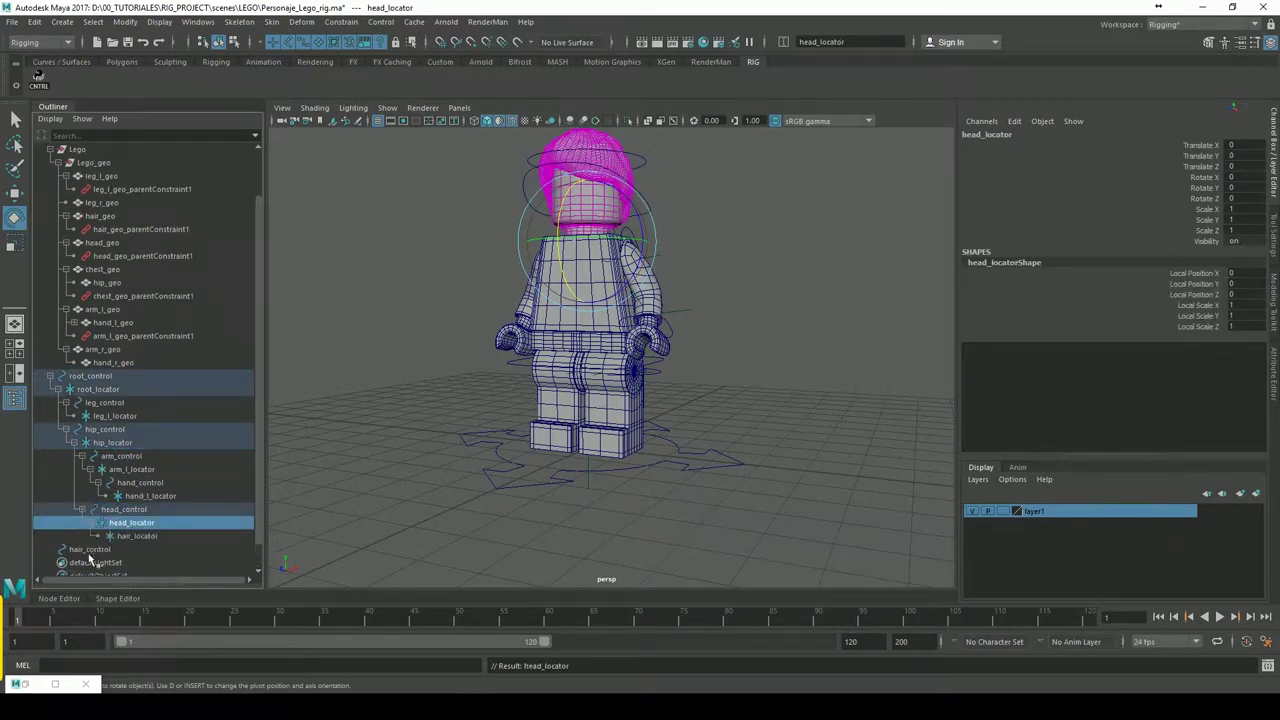
{"action": "left_click", "coordinate": [88, 552]}
{"action": "mouse_move", "coordinate": [88, 552]}
{"action": "middle_mouse_down"}
{"action": "mouse_move", "coordinate": [123, 509]}
{"action": "mouse_move", "coordinate": [137, 549]}
{"action": "middle_mouse_up"}
{"action": "left_click", "coordinate": [137, 536]}
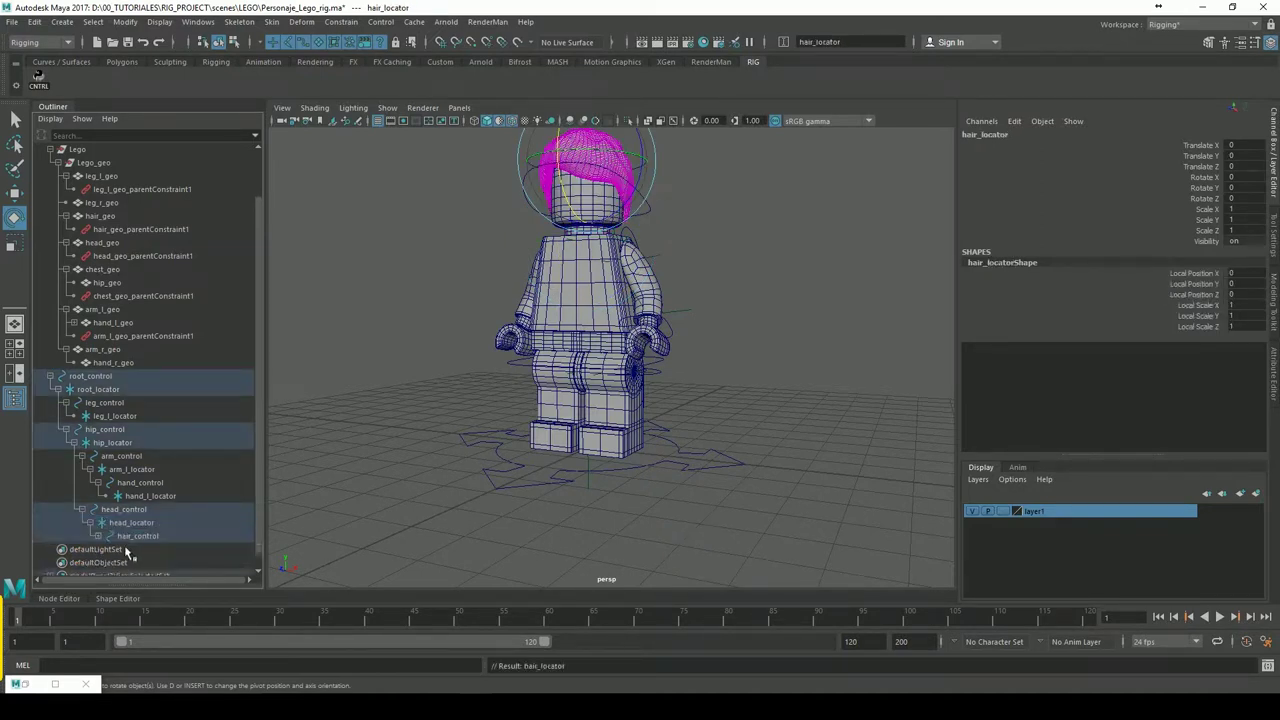
{"action": "left_click", "coordinate": [315, 502]}
{"action": "mouse_move", "coordinate": [763, 334]}
{"action": "left_mouse_down", "text": "alt"}
{"action": "mouse_move", "coordinate": [720, 309]}
{"action": "mouse_move", "coordinate": [745, 366]}
{"action": "mouse_move", "coordinate": [746, 334]}
{"action": "mouse_move", "coordinate": [762, 332]}
{"action": "left_mouse_up", "text": "alt"}
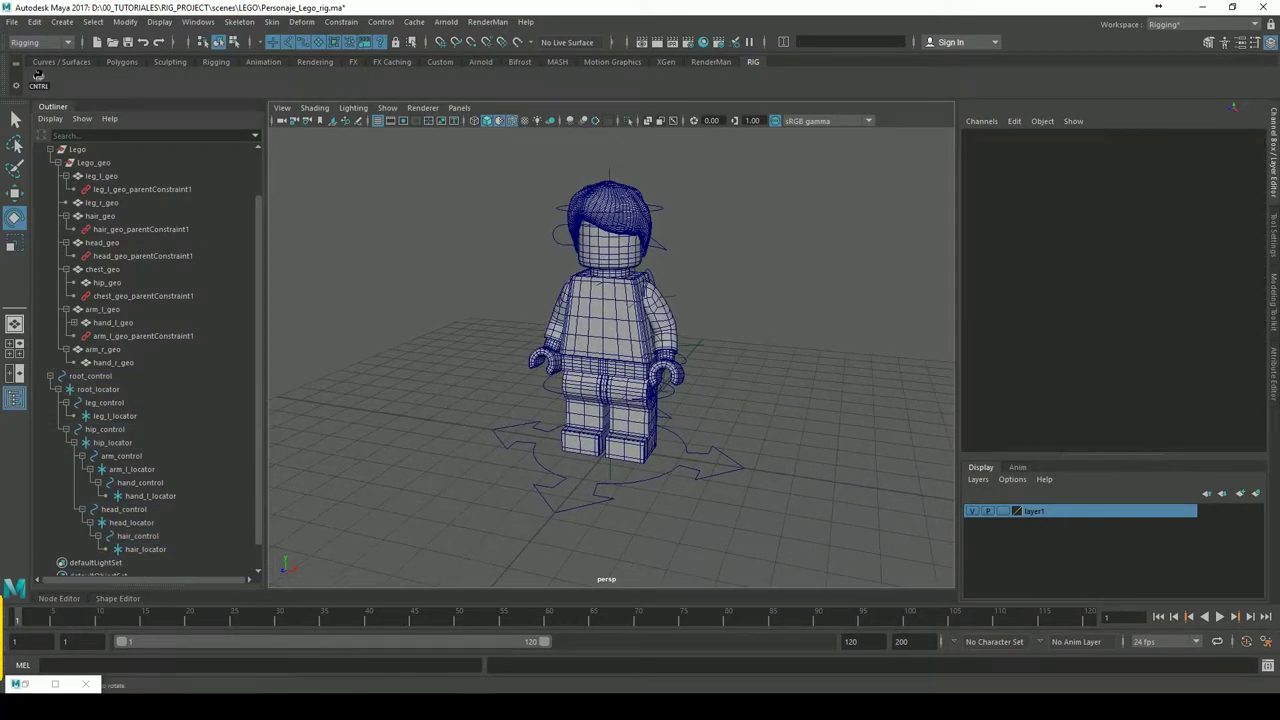
{"action": "left_click_drag", "start_coordinate": [806, 277], "coordinate": [767, 286], "text": "alt"}
{"action": "left_click_drag", "start_coordinate": [722, 343], "coordinate": [742, 335], "text": "alt"}
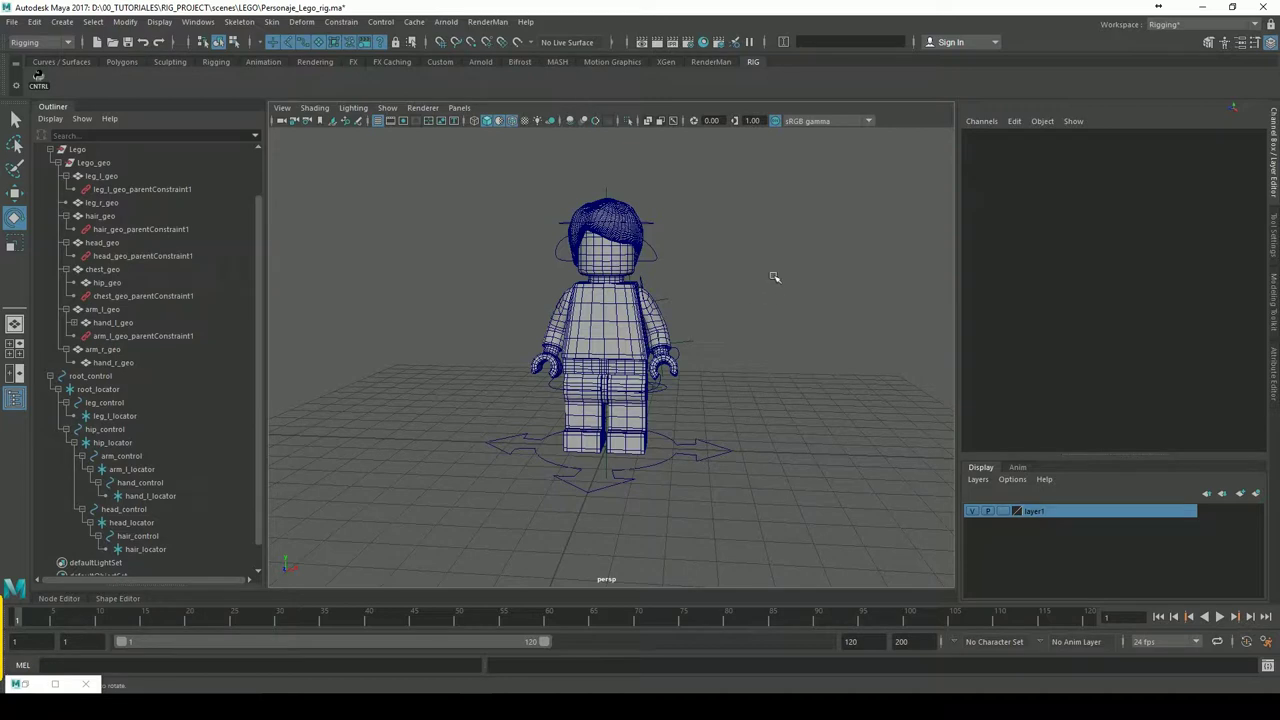
{"action": "left_click", "coordinate": [727, 368]}
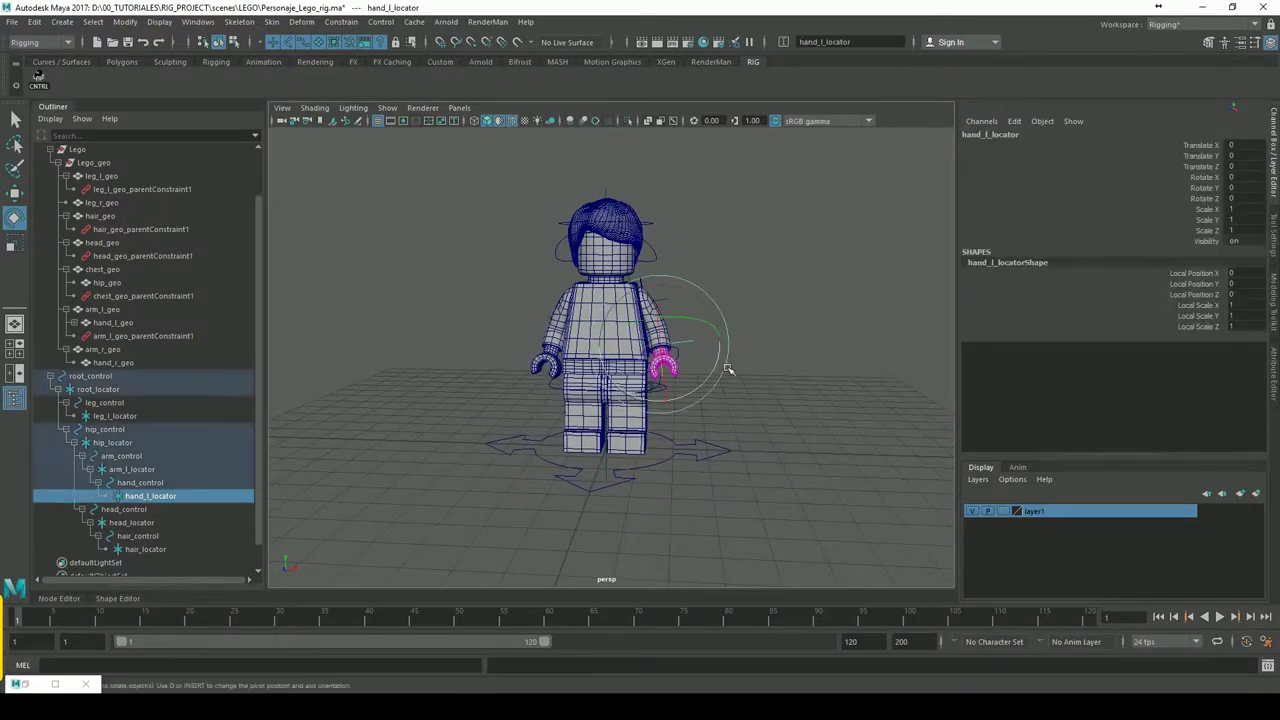
{"action": "left_click_drag", "start_coordinate": [790, 355], "coordinate": [798, 352], "text": "alt"}
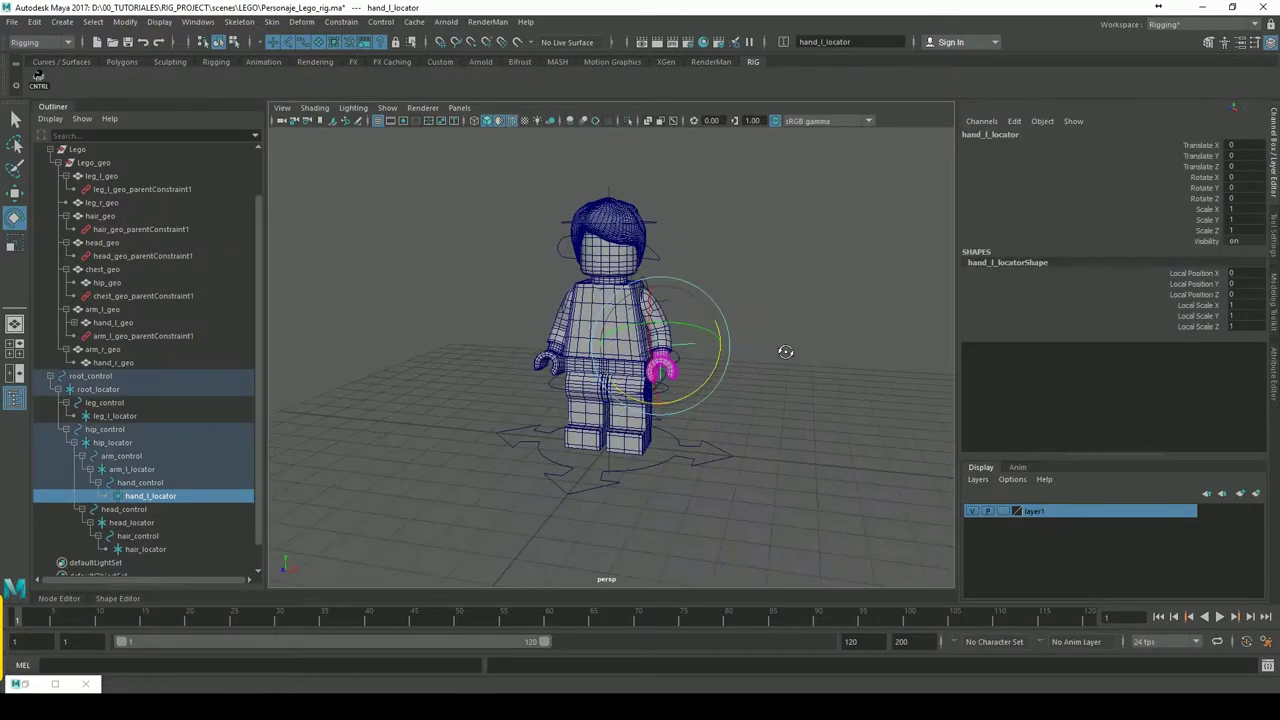
{"action": "left_click", "coordinate": [801, 354]}
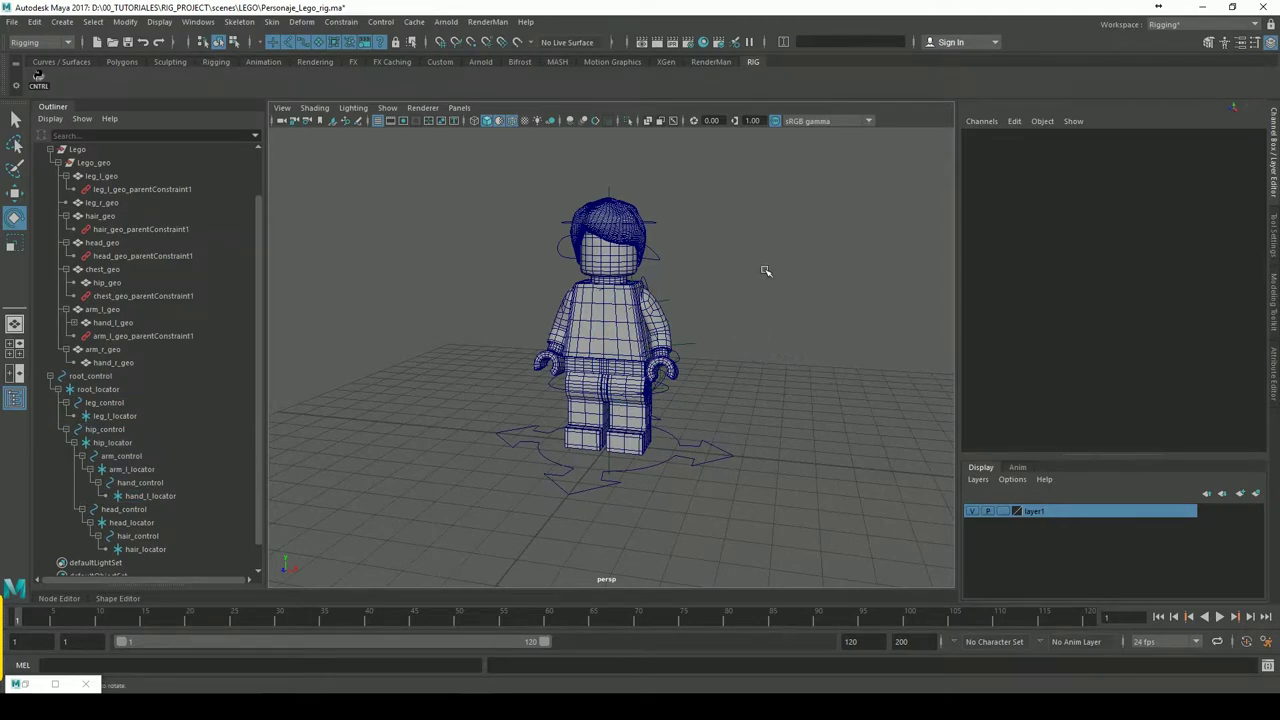
{"action": "left_click", "coordinate": [714, 466]}
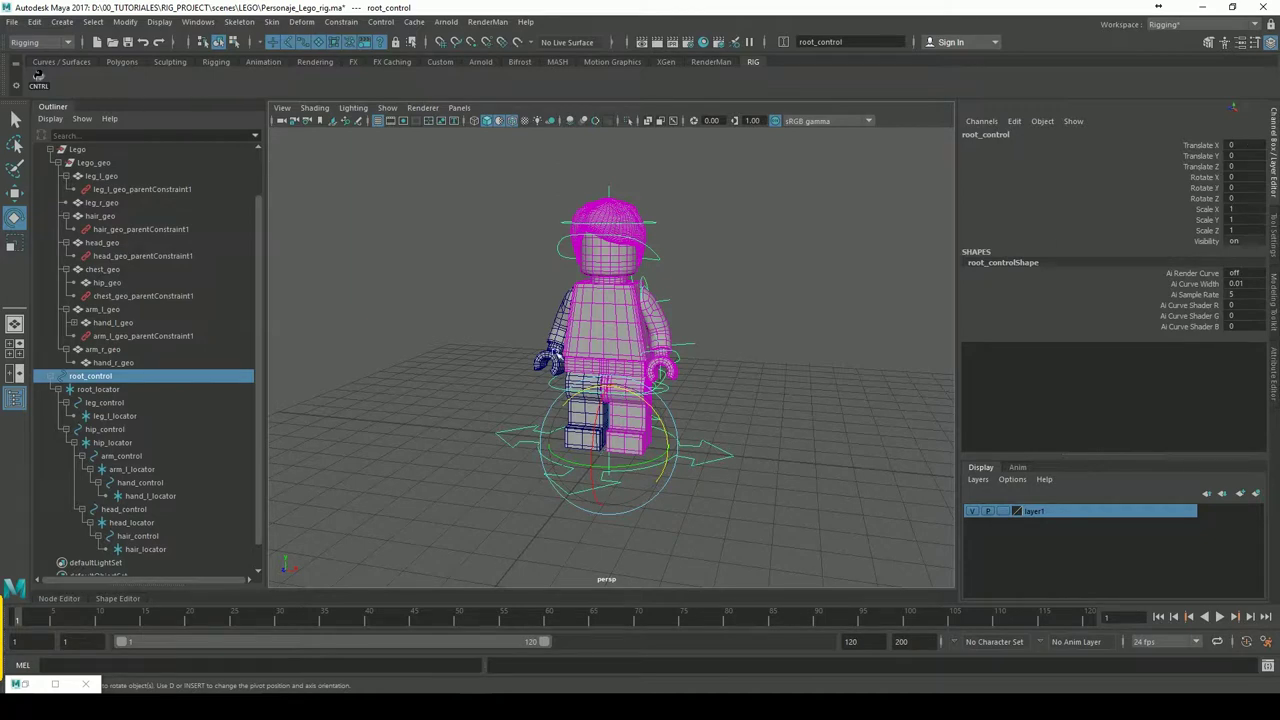
{"action": "left_click", "coordinate": [684, 406]}
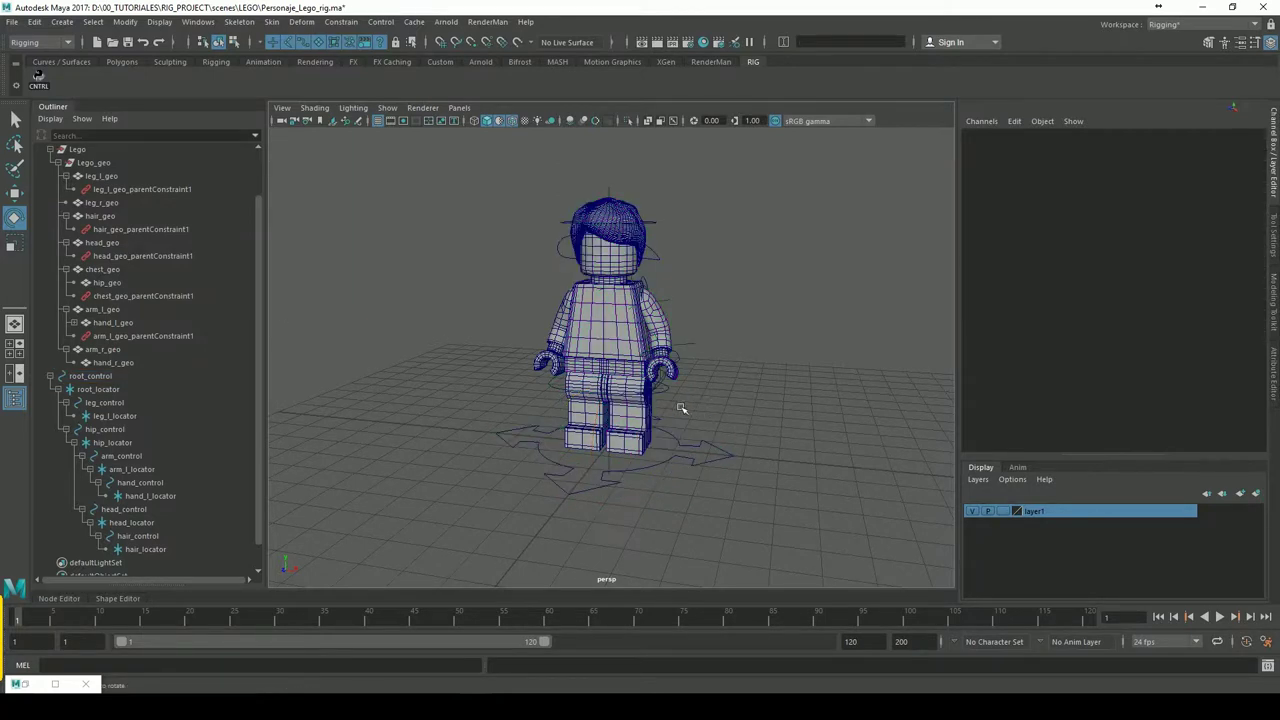
{"action": "mouse_move", "coordinate": [640, 408]}
{"action": "right_mouse_down", "text": "alt"}
{"action": "mouse_move", "coordinate": [820, 396]}
{"action": "mouse_move", "coordinate": [800, 423]}
{"action": "mouse_move", "coordinate": [810, 433]}
{"action": "mouse_move", "coordinate": [775, 430]}
{"action": "right_mouse_up", "text": "alt"}
{"action": "left_click", "coordinate": [738, 432]}
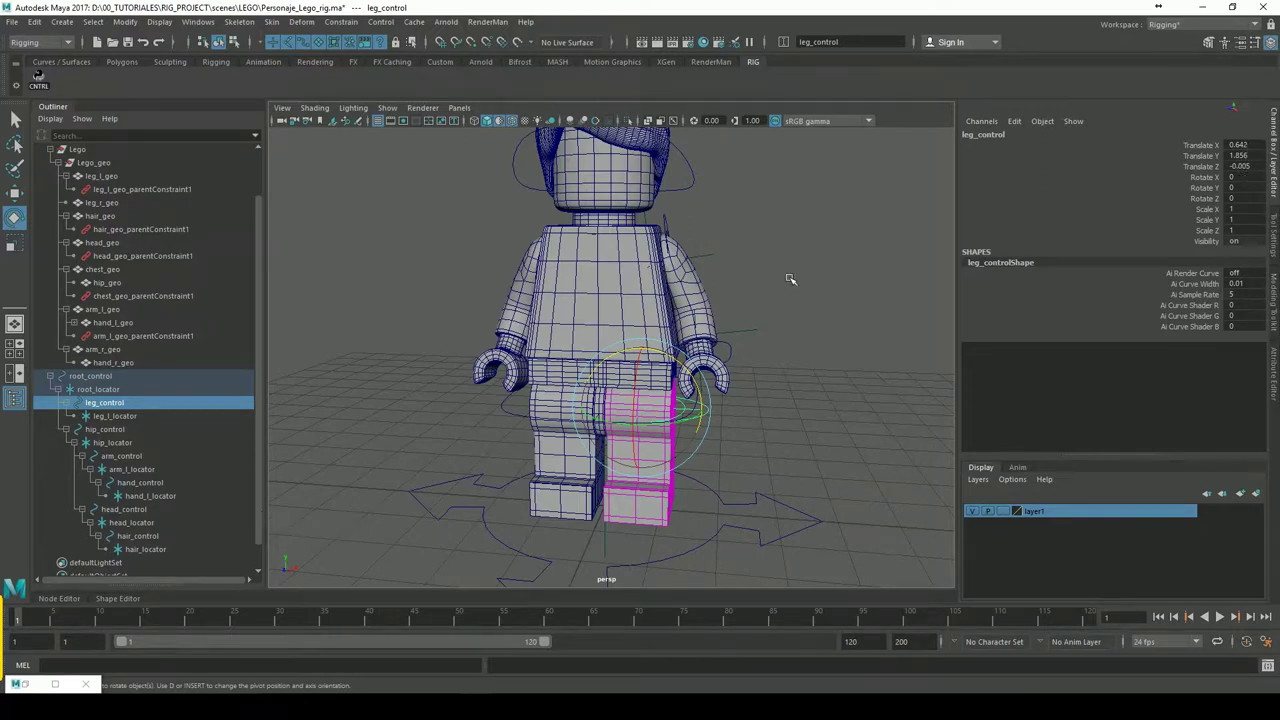
{"action": "right_click_drag", "start_coordinate": [790, 279], "coordinate": [714, 300], "text": "alt"}
{"action": "left_click_drag", "start_coordinate": [714, 300], "coordinate": [785, 276], "text": "alt"}
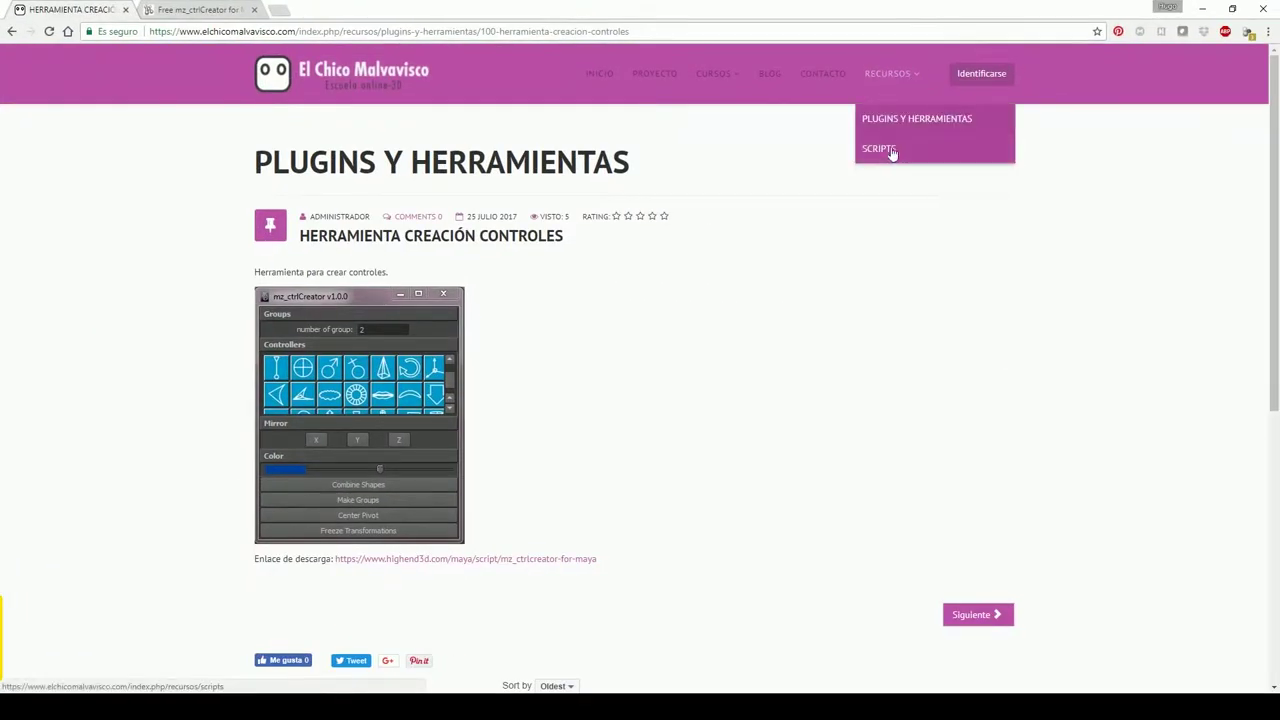
Open the CREAR JERARQUÍA ROOT Y AUTO (Python) script page from the site's Scripts listing
{"action": "mouse_move", "coordinate": [896, 73]}
{"action": "left_click", "coordinate": [894, 152]}
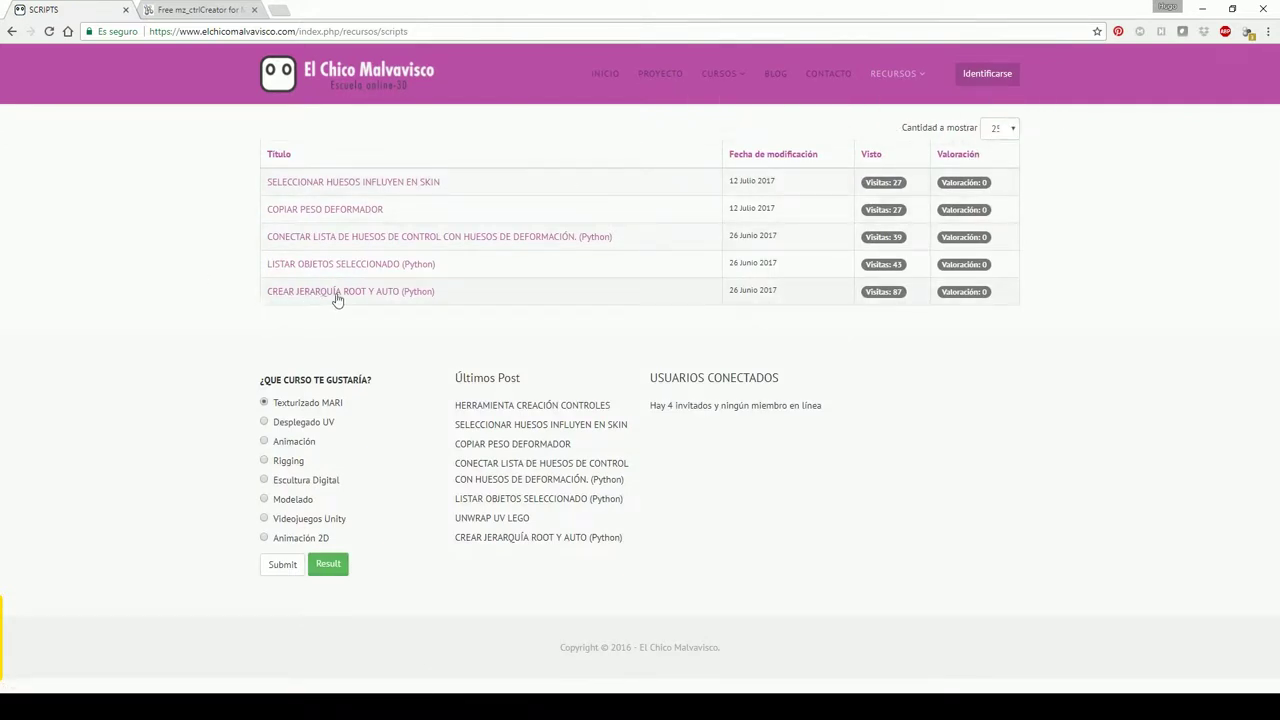
{"action": "left_click", "coordinate": [410, 295]}
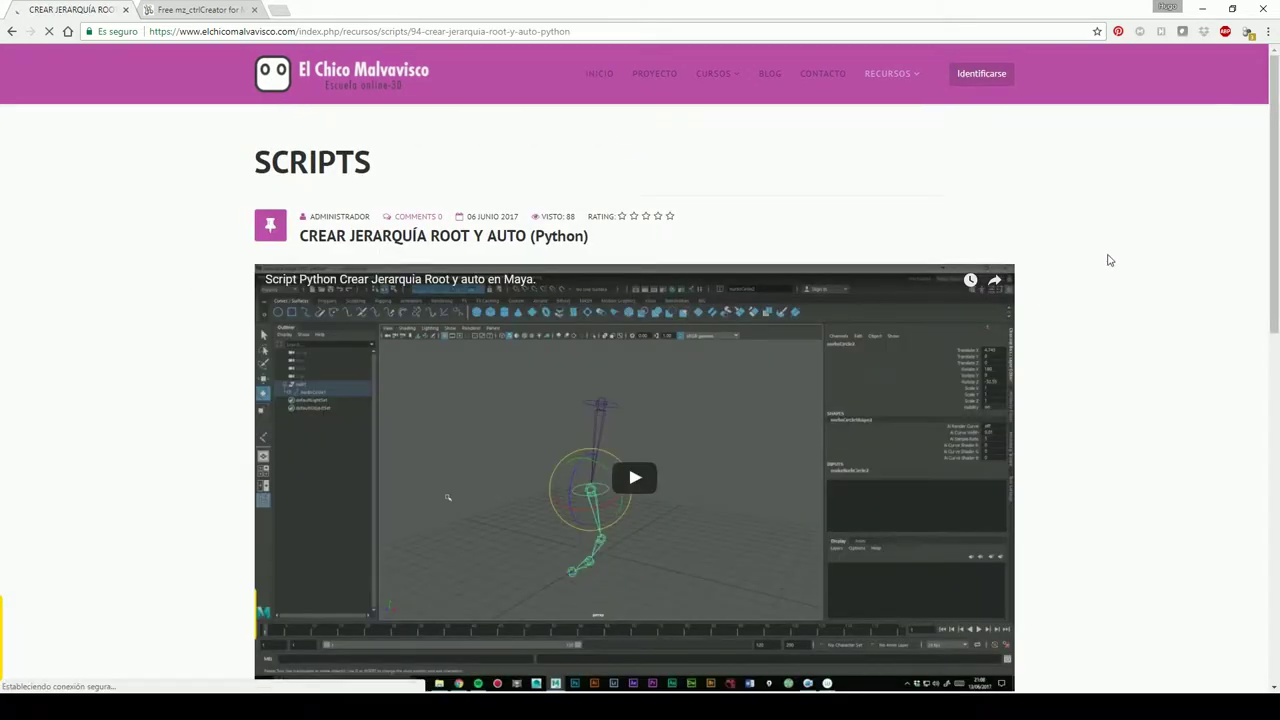
{"action": "scroll", "coordinate": [1112, 300], "scroll_direction": "down", "scroll_amount": 1}
{"action": "scroll", "coordinate": [1114, 311], "scroll_direction": "down", "scroll_amount": 1}
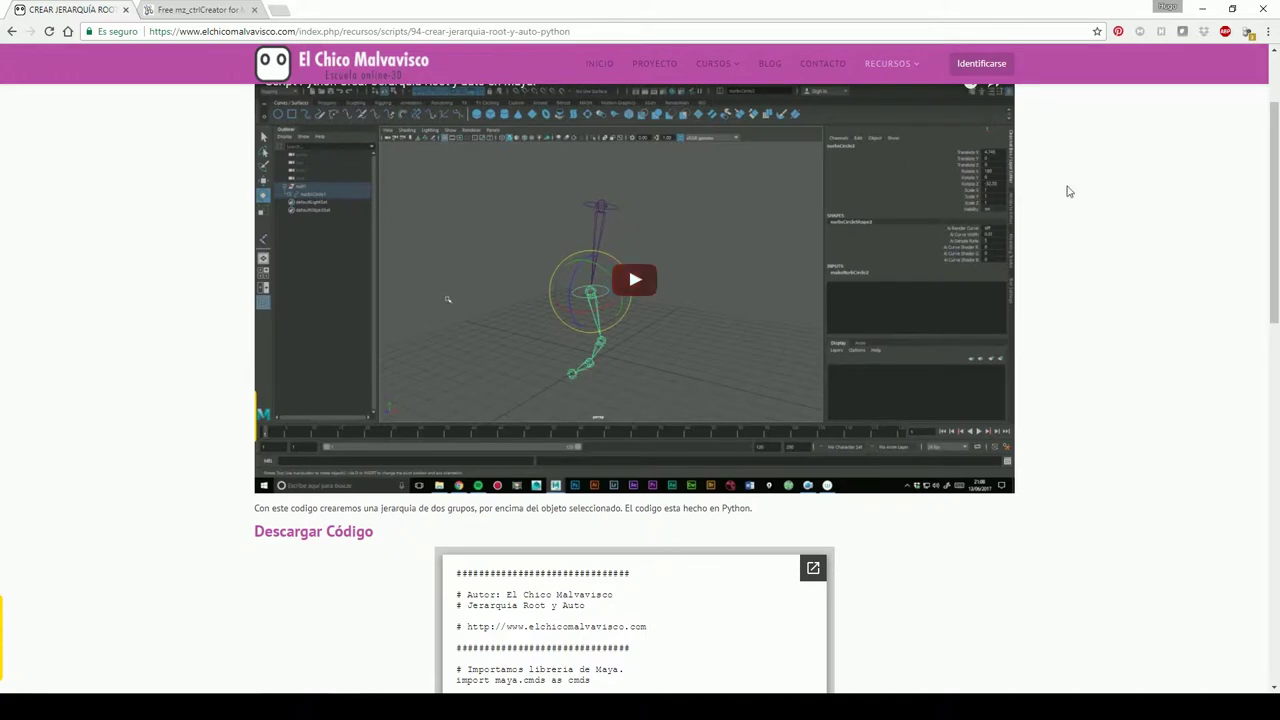
{"action": "scroll", "coordinate": [1084, 221], "scroll_direction": "down", "scroll_amount": 1}
{"action": "scroll", "coordinate": [1097, 234], "scroll_direction": "down", "scroll_amount": 2}
{"action": "scroll", "coordinate": [1097, 234], "scroll_direction": "down", "scroll_amount": 2}
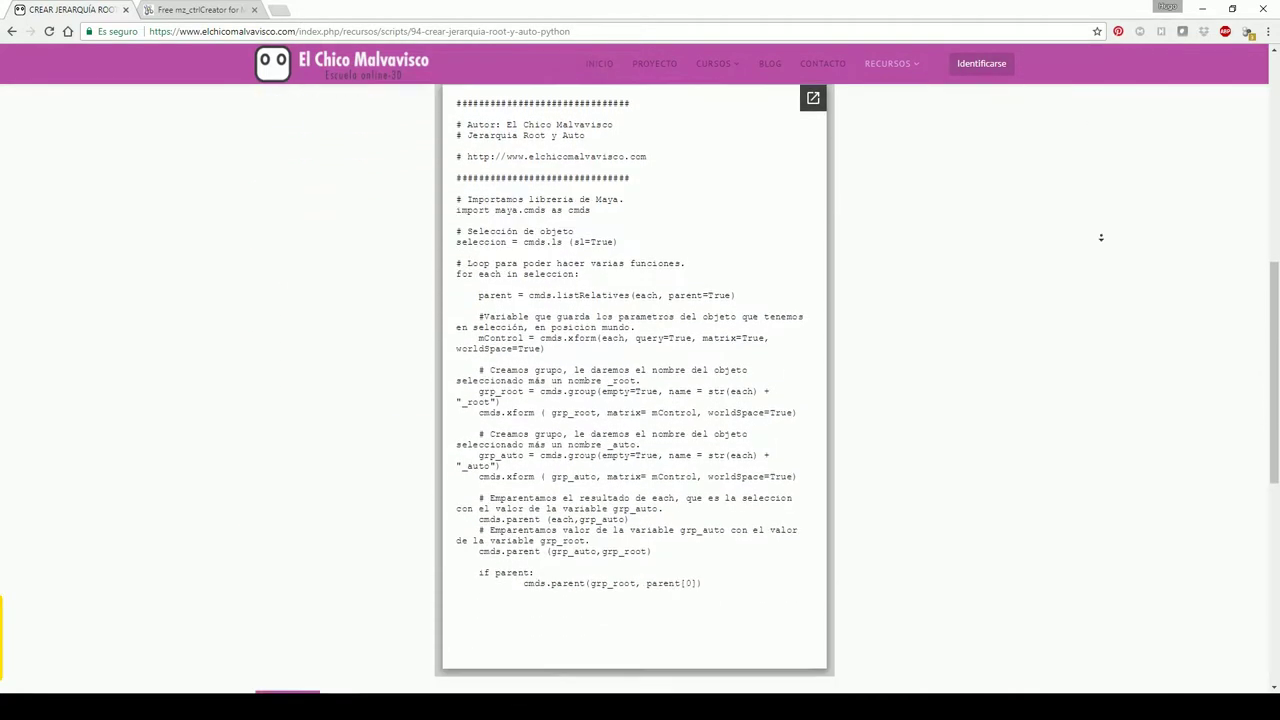
{"action": "scroll", "coordinate": [763, 459], "scroll_direction": "down", "scroll_amount": 1}
{"action": "scroll", "coordinate": [1008, 401], "scroll_direction": "up", "scroll_amount": 1}
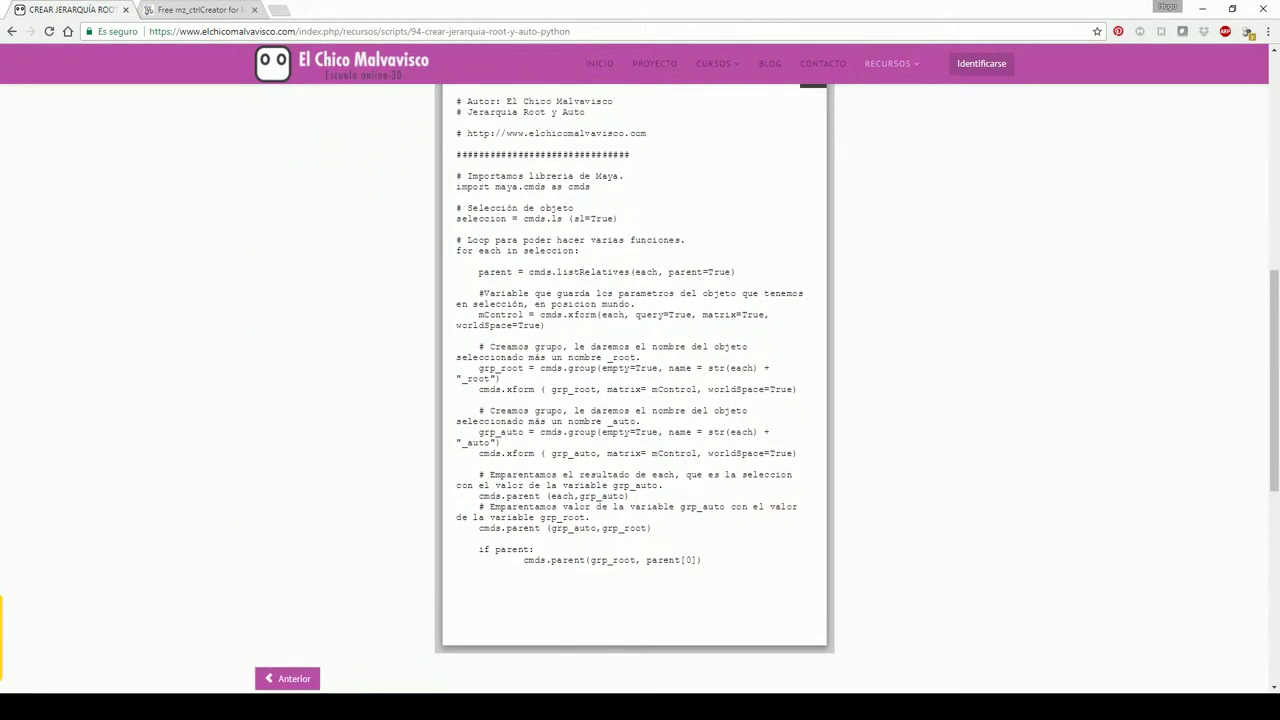
Select the whole Python script code and minimize Chrome
{"action": "mouse_move", "coordinate": [703, 560]}
{"action": "left_mouse_down"}
{"action": "mouse_move", "coordinate": [484, 316]}
{"action": "mouse_move", "coordinate": [457, 101]}
{"action": "left_mouse_up"}
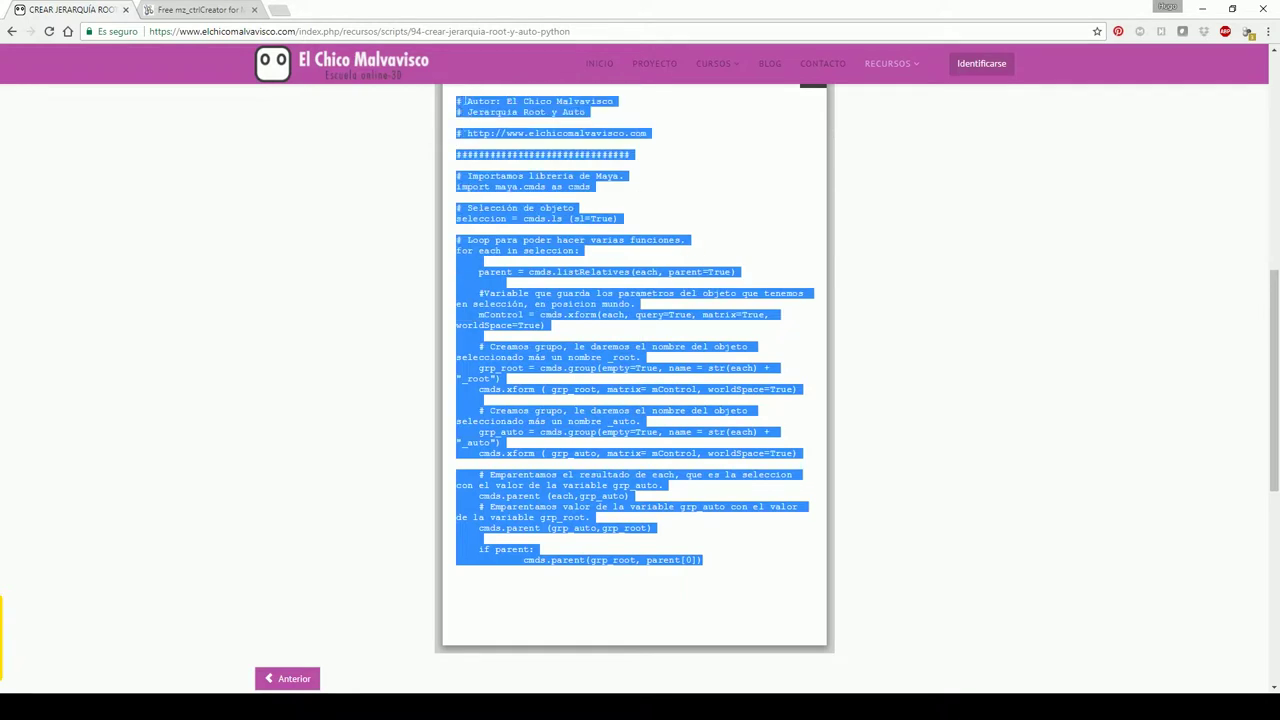
{"action": "left_click", "coordinate": [1079, 317]}
{"action": "scroll", "coordinate": [1120, 346], "scroll_direction": "up", "scroll_amount": 1}
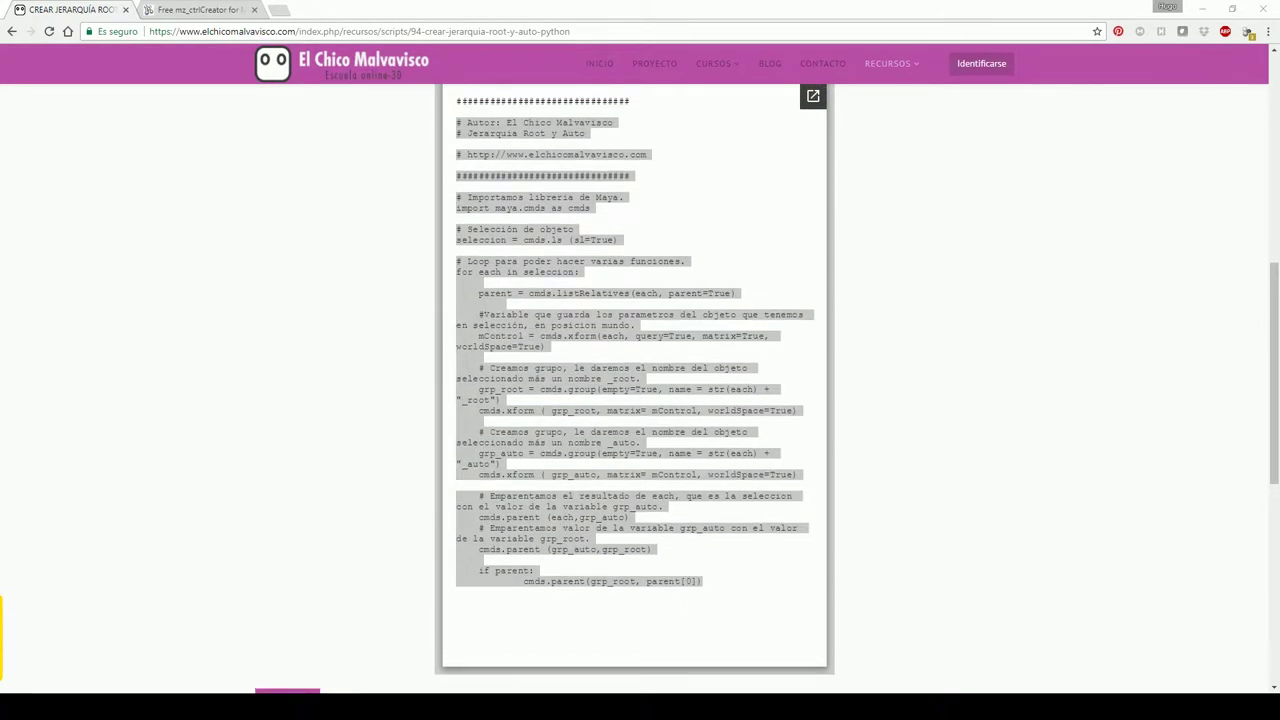
{"action": "left_click_drag", "start_coordinate": [749, 603], "coordinate": [461, 101]}
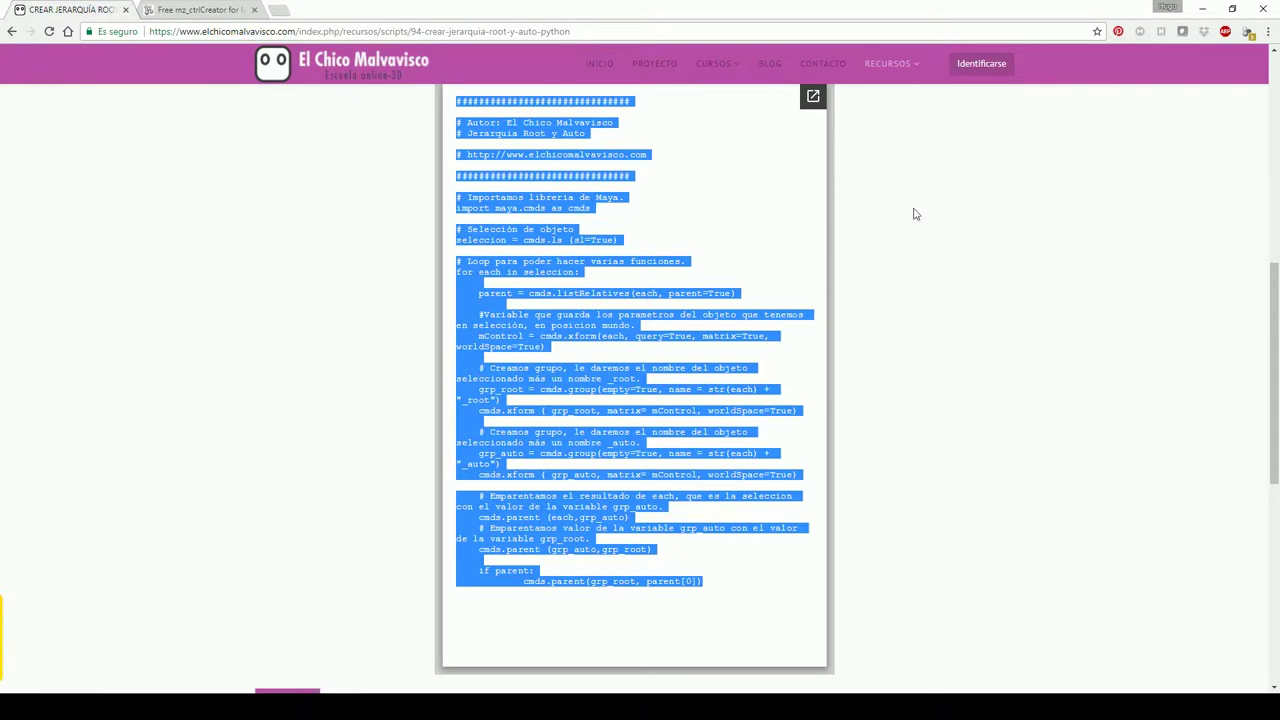
{"action": "left_click", "coordinate": [1200, 12]}
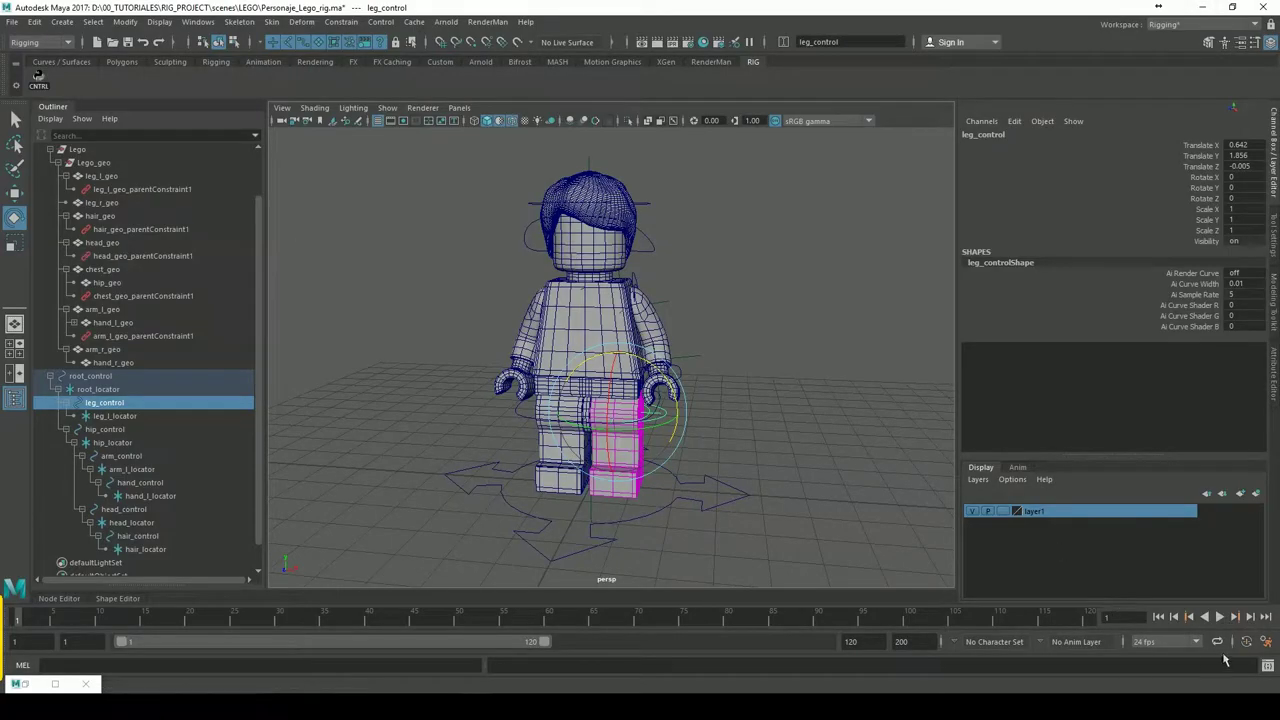
Paste the root-and-auto grouping script into a new Python tab and save it as a shelf button
{"action": "left_click", "coordinate": [1267, 666]}
{"action": "left_click_drag", "start_coordinate": [681, 122], "coordinate": [683, 122]}
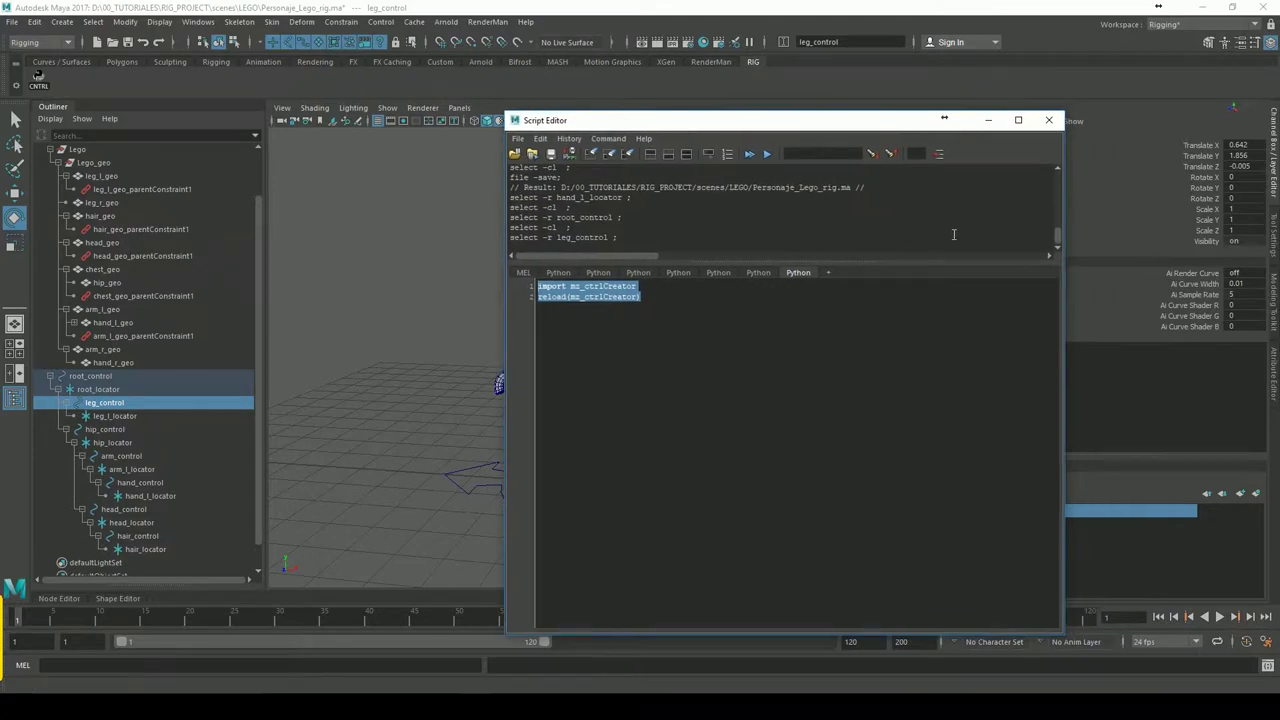
{"action": "left_click", "coordinate": [828, 272]}
{"action": "left_click", "coordinate": [645, 356]}
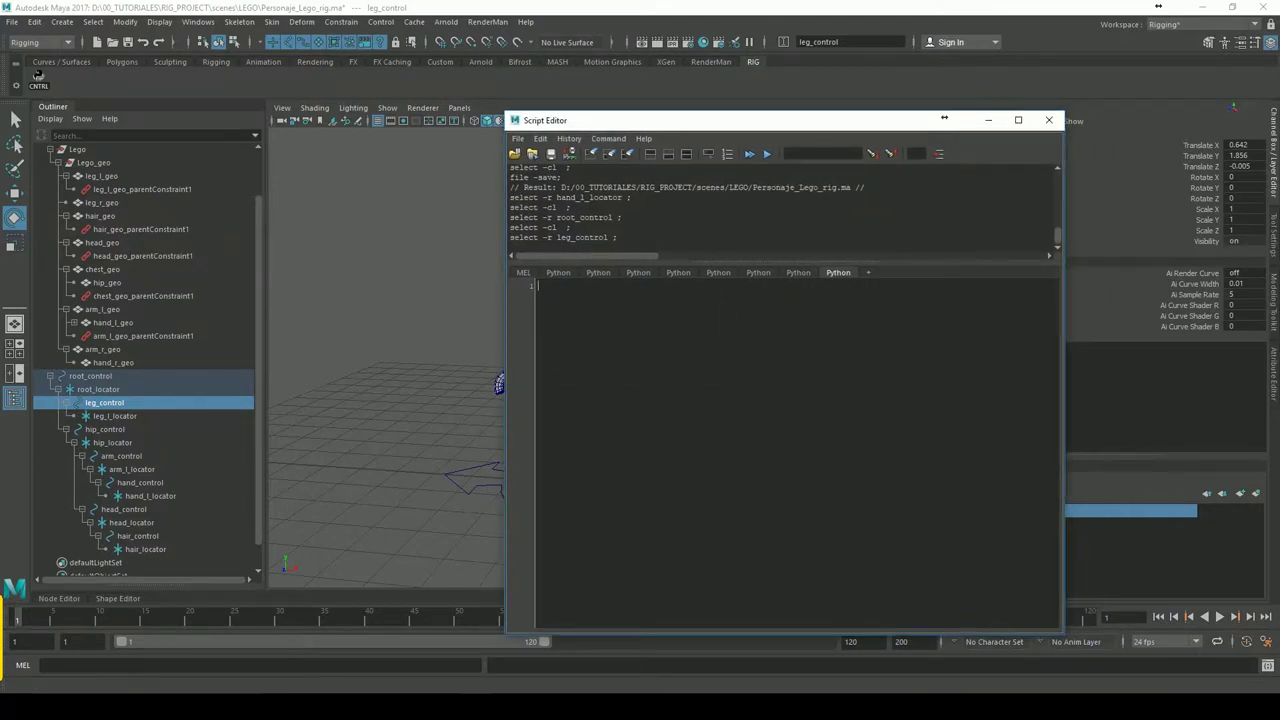
{"action": "key", "text": "ctrl+v"}
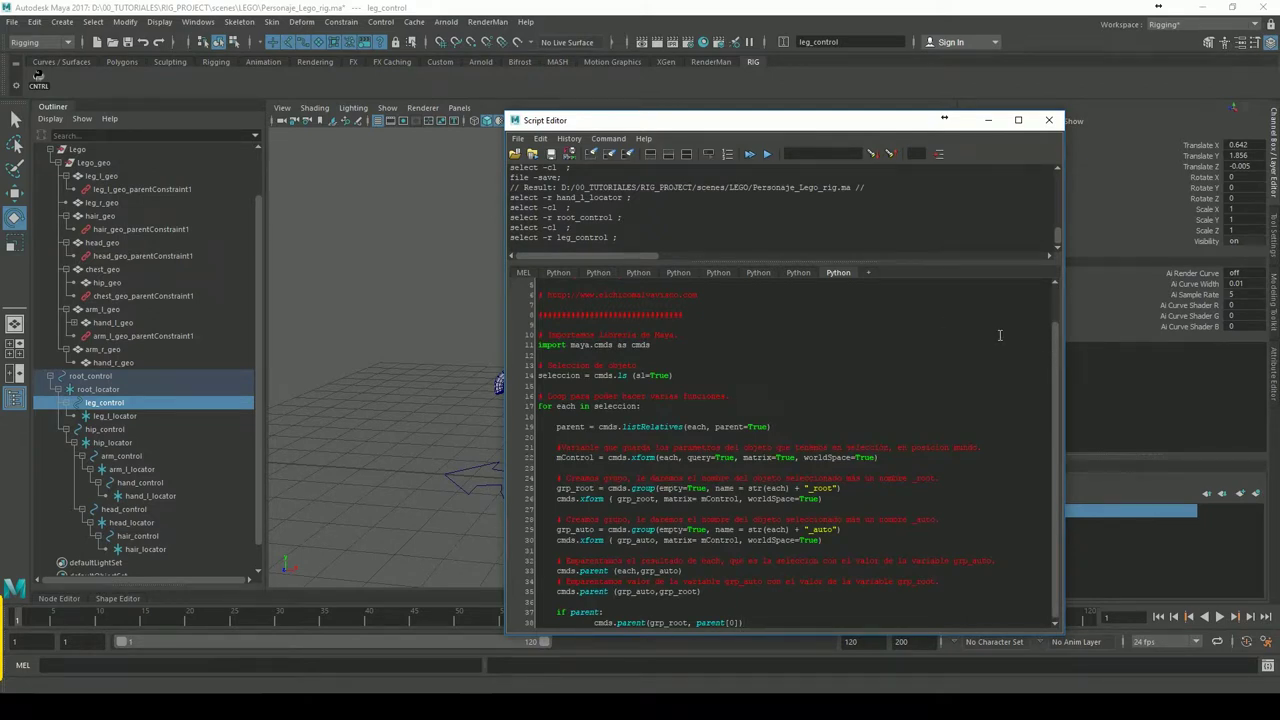
{"action": "left_click_drag", "start_coordinate": [768, 631], "coordinate": [619, 363]}
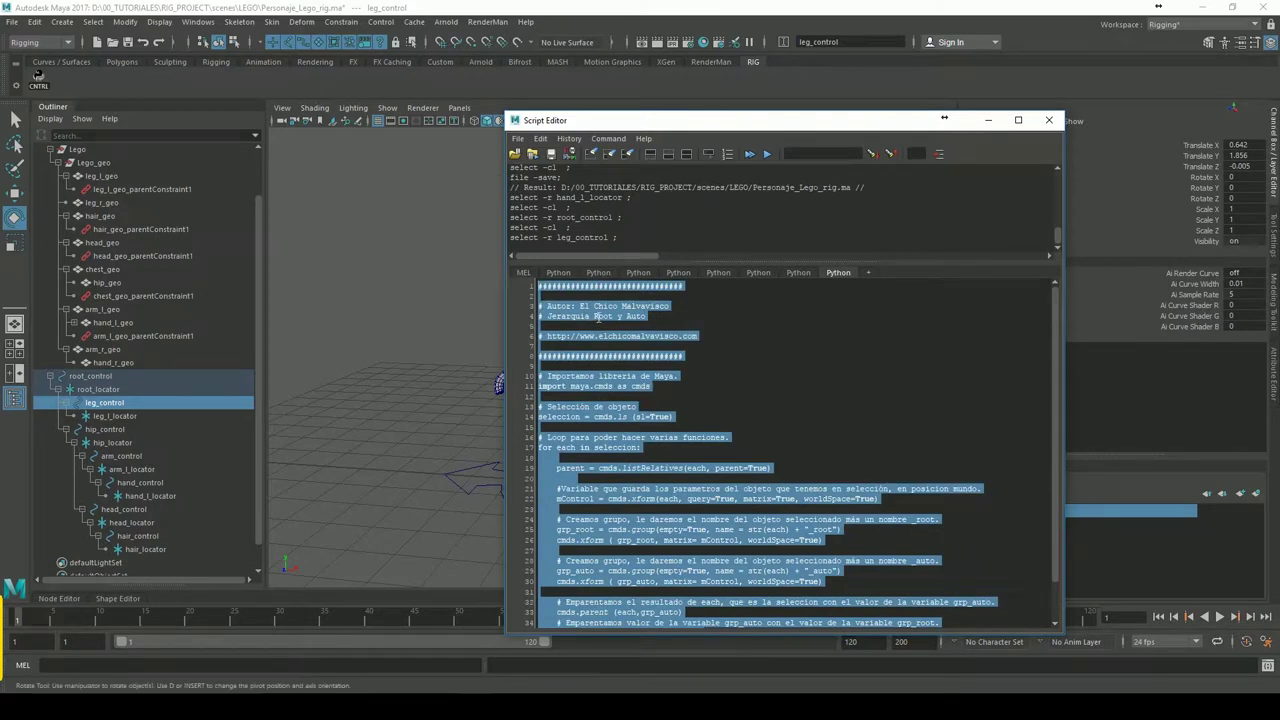
{"action": "key", "text": "ctrl+Return"}
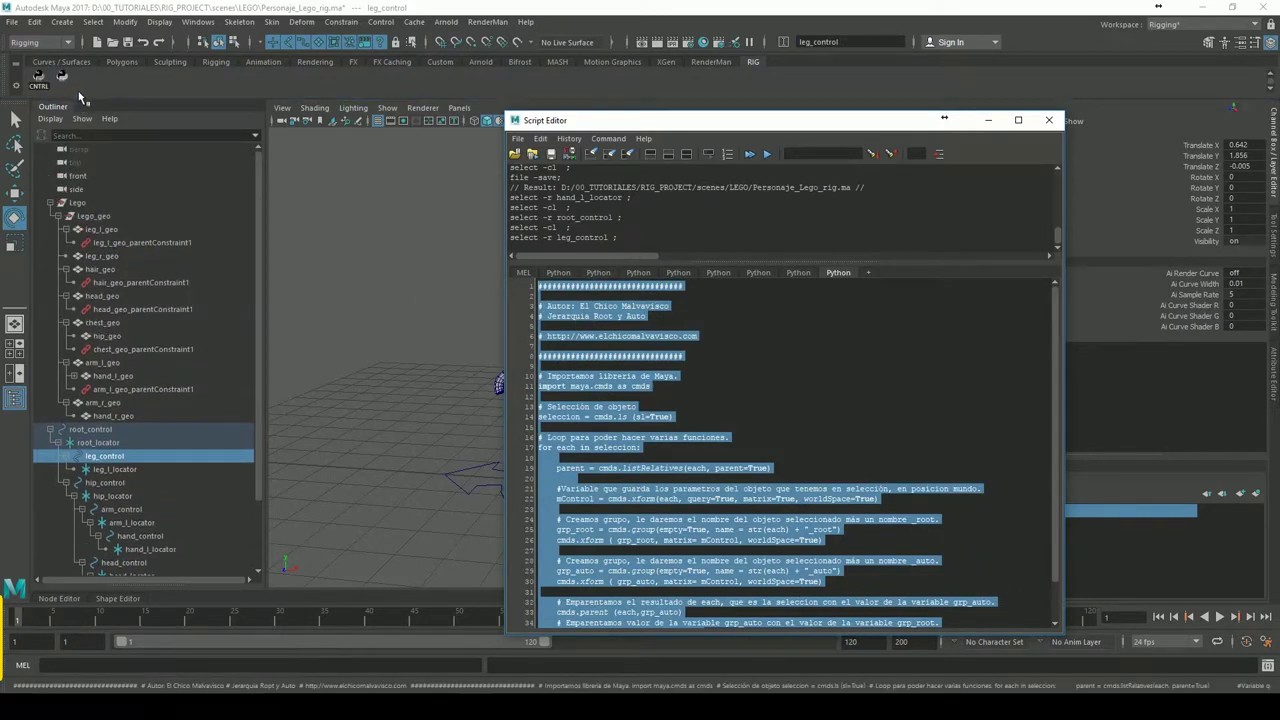
Close the Script Editor and give the new shelf button the icon label ROOT
{"action": "left_click", "coordinate": [990, 120]}
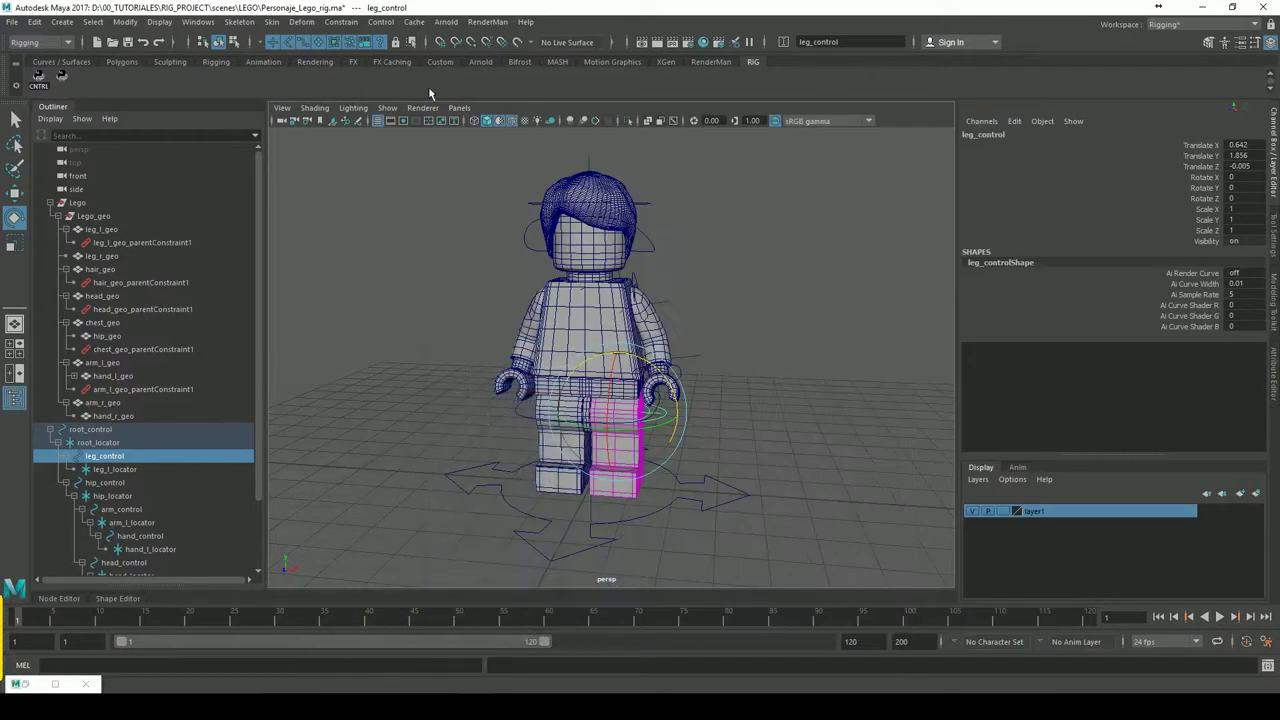
{"action": "right_click", "coordinate": [68, 77]}
{"action": "left_click", "coordinate": [100, 93]}
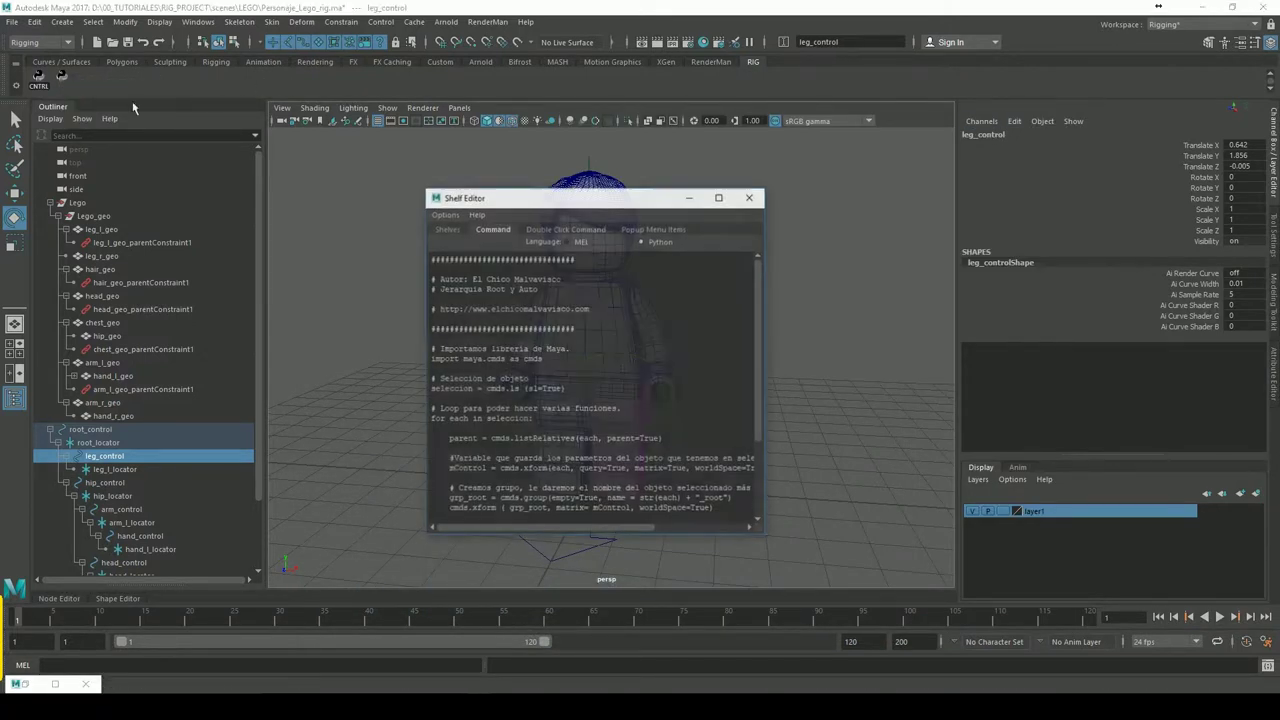
{"action": "left_click", "coordinate": [447, 229]}
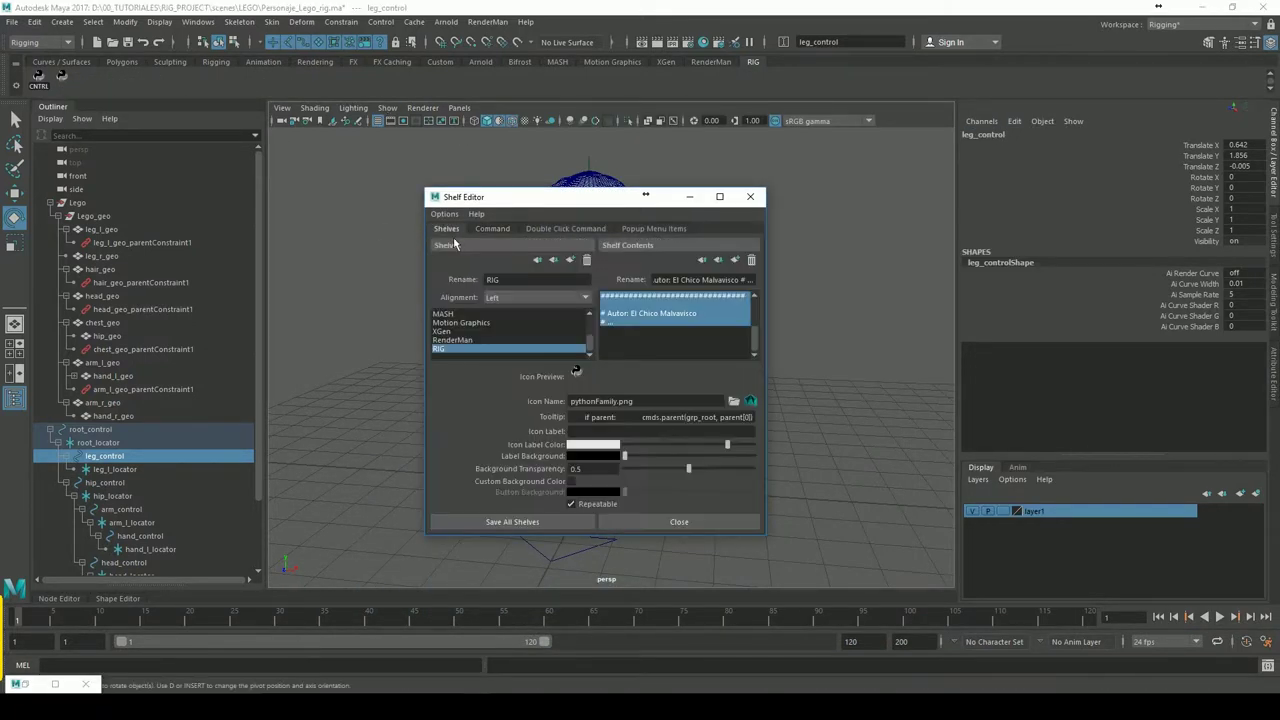
{"action": "left_click", "coordinate": [593, 432]}
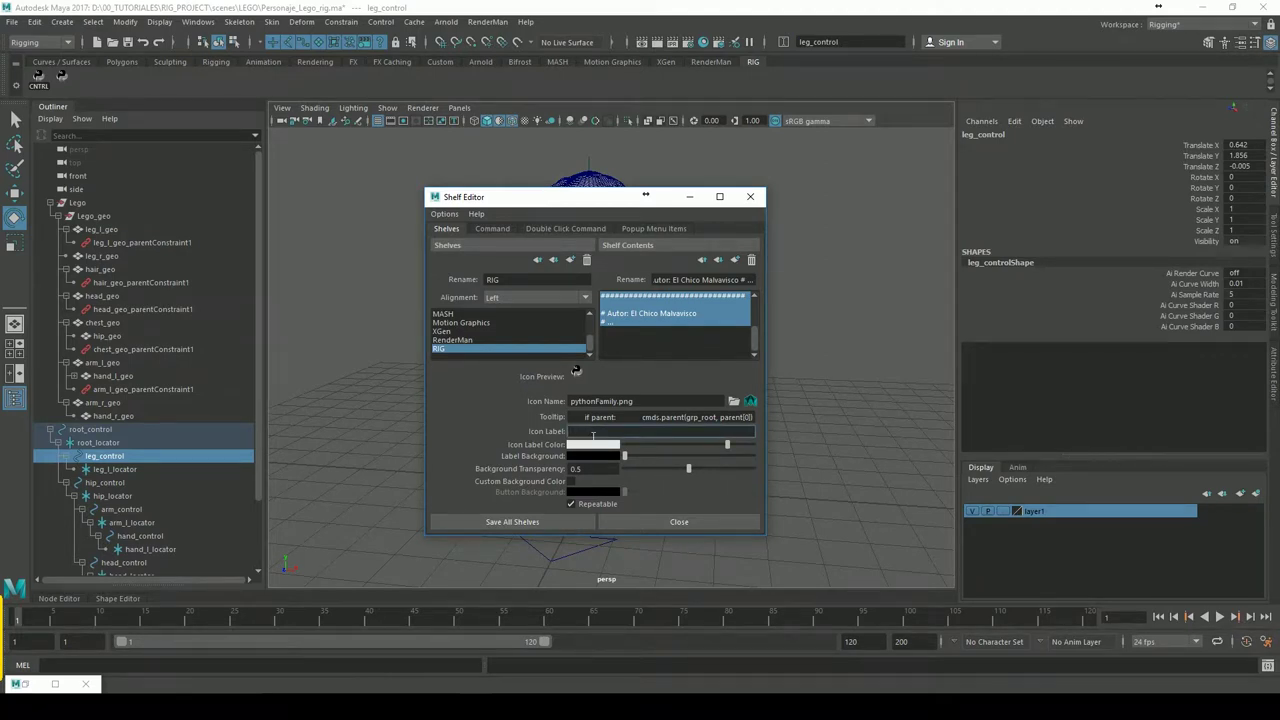
{"action": "type", "text": "ROOT"}
{"action": "key", "text": "Return"}
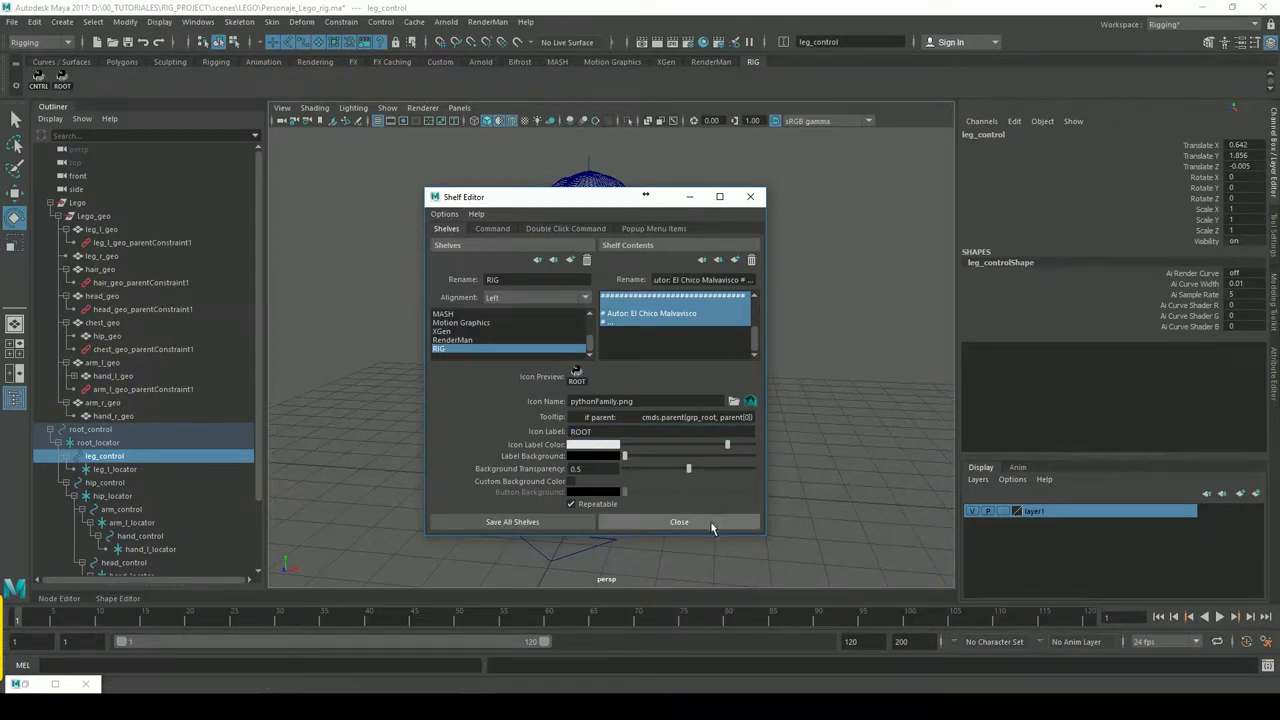
{"action": "left_click", "coordinate": [702, 525]}
Save all shelves and deselect leg_control
{"action": "left_click", "coordinate": [15, 86]}
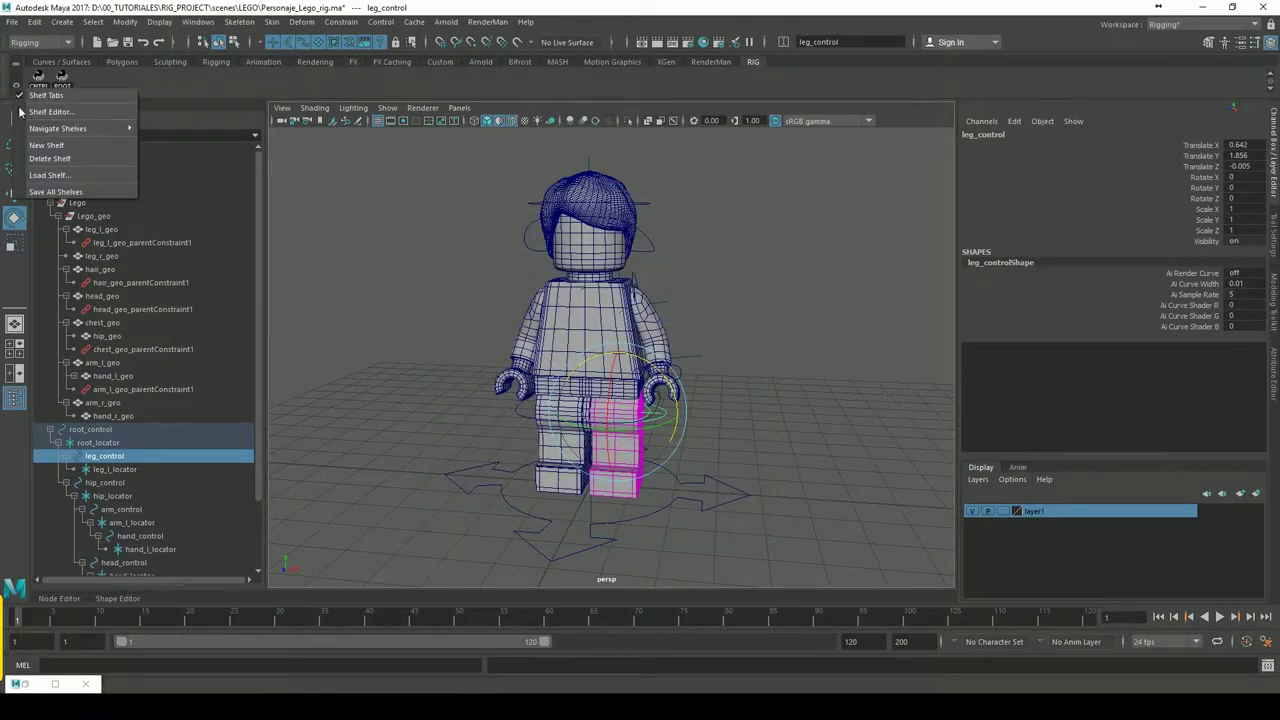
{"action": "left_click", "coordinate": [68, 192]}
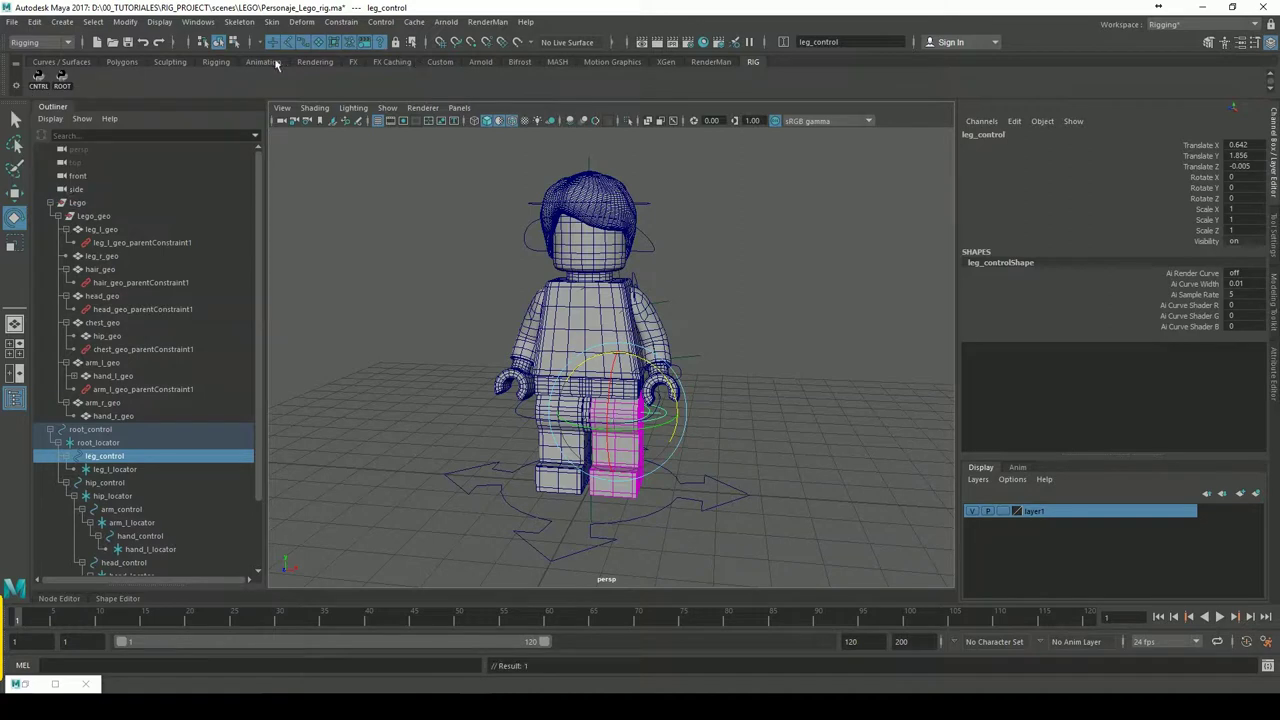
{"action": "left_click", "coordinate": [366, 271]}
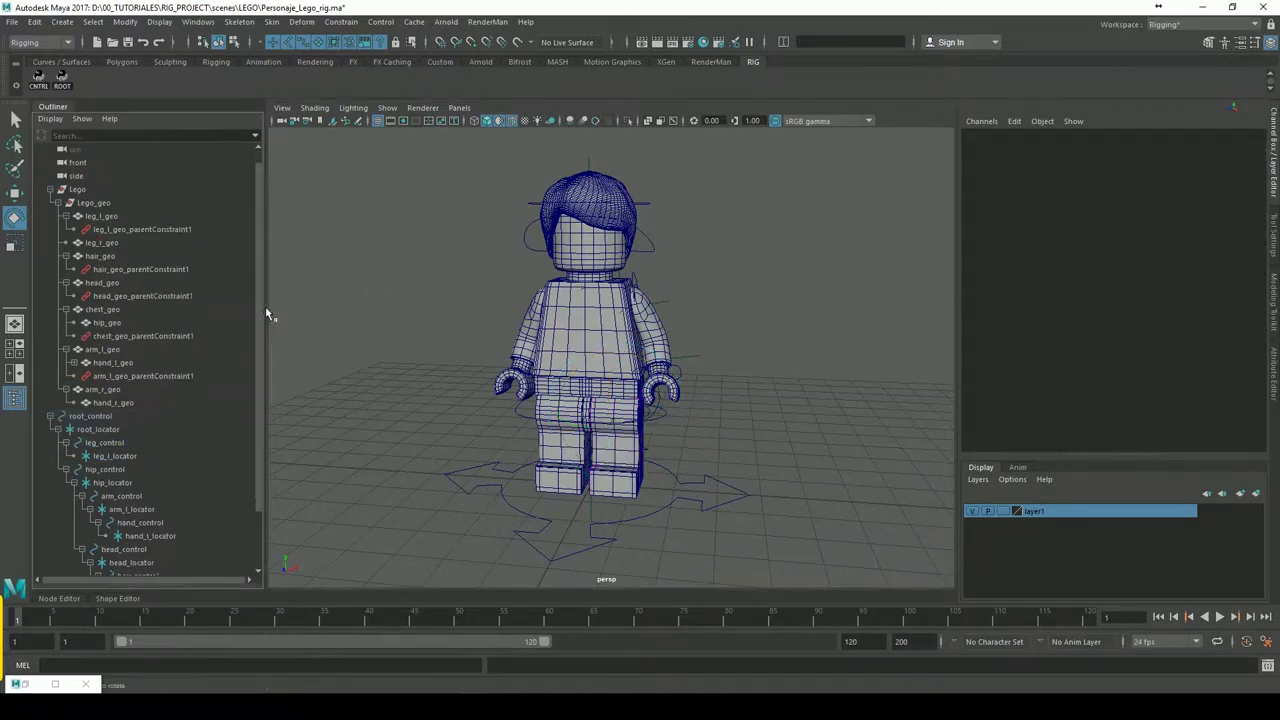
{"action": "scroll", "coordinate": [258, 320], "scroll_direction": "down", "scroll_amount": 3}
{"action": "left_click", "coordinate": [105, 349]}
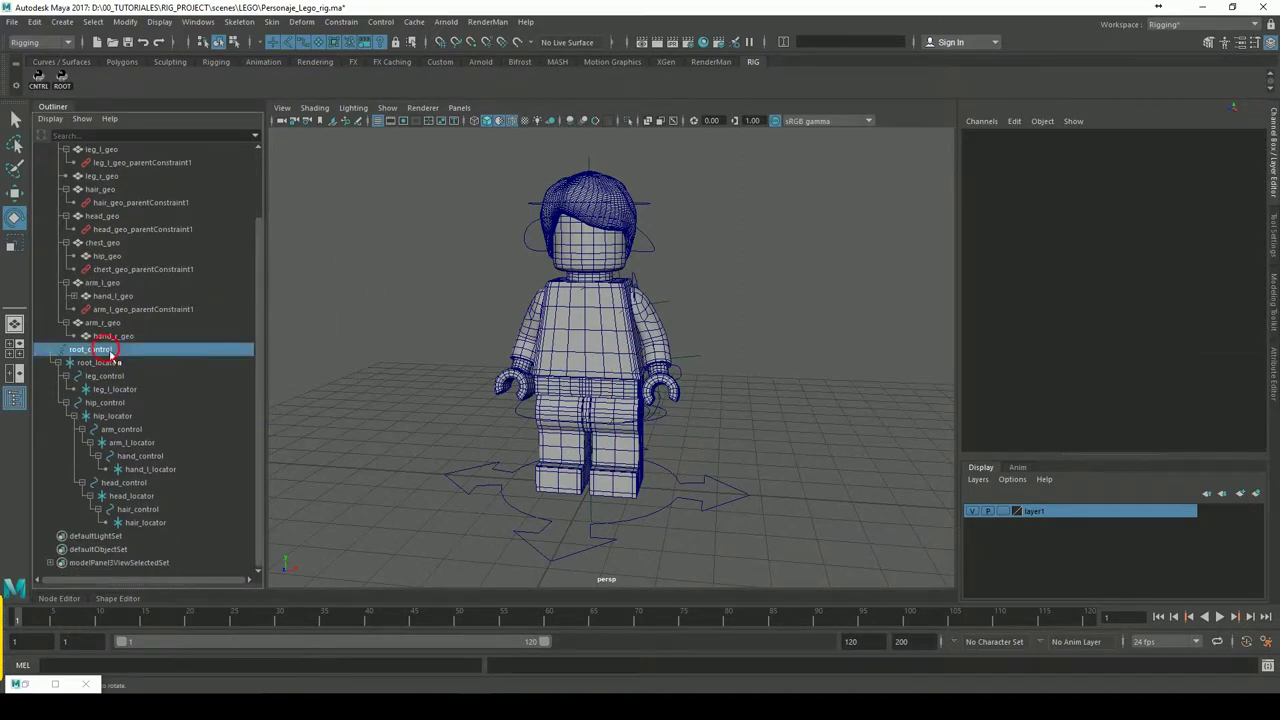
{"action": "left_click", "coordinate": [60, 86]}
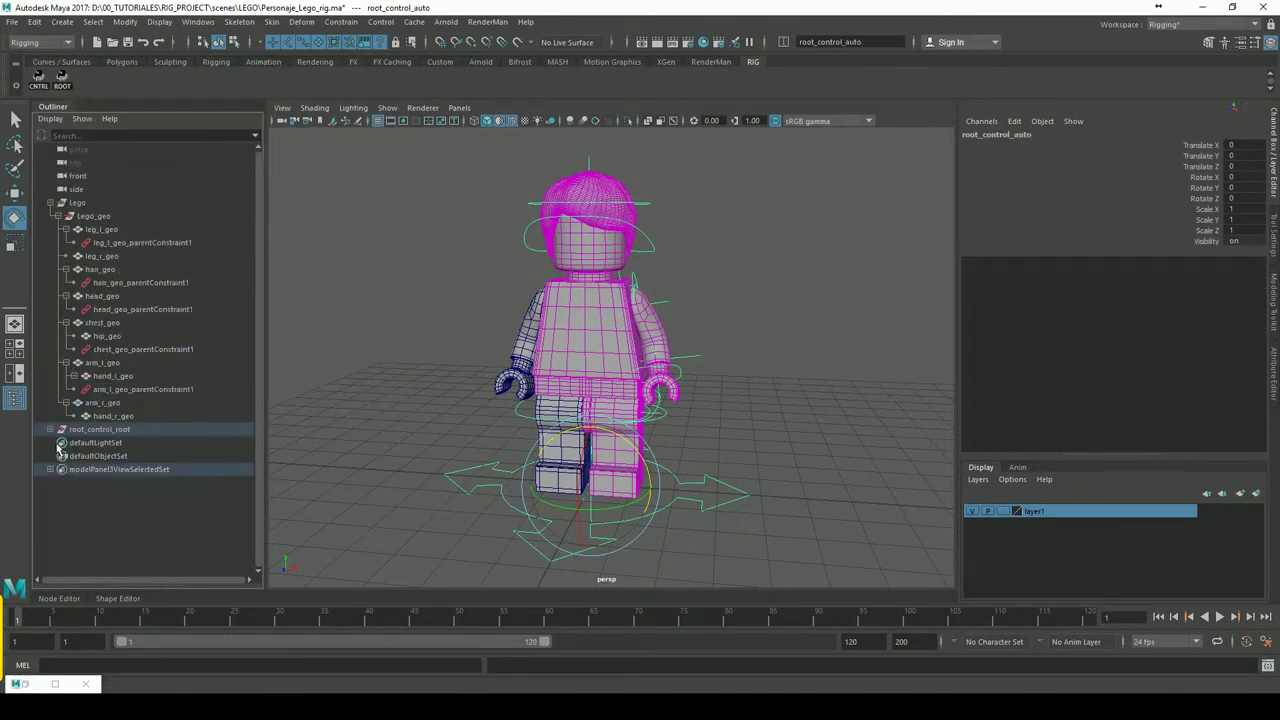
{"action": "left_click", "coordinate": [50, 429]}
{"action": "left_click", "coordinate": [58, 442]}
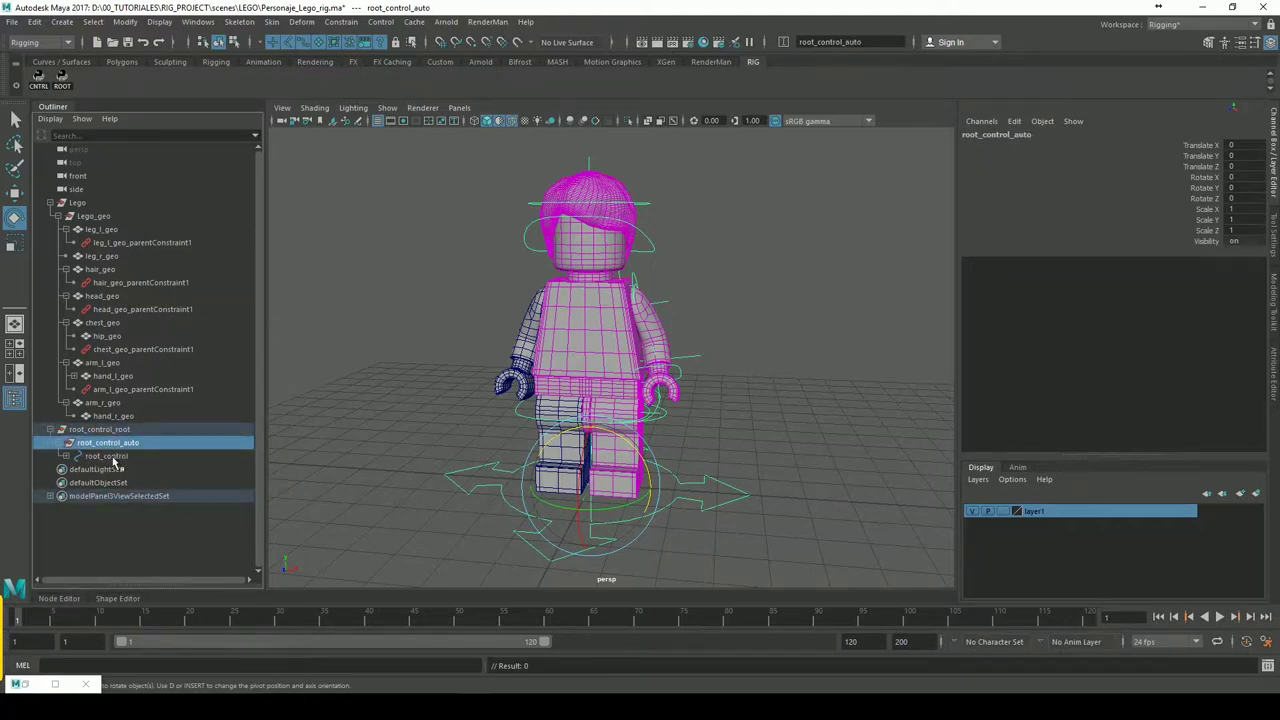
{"action": "left_click", "coordinate": [108, 456]}
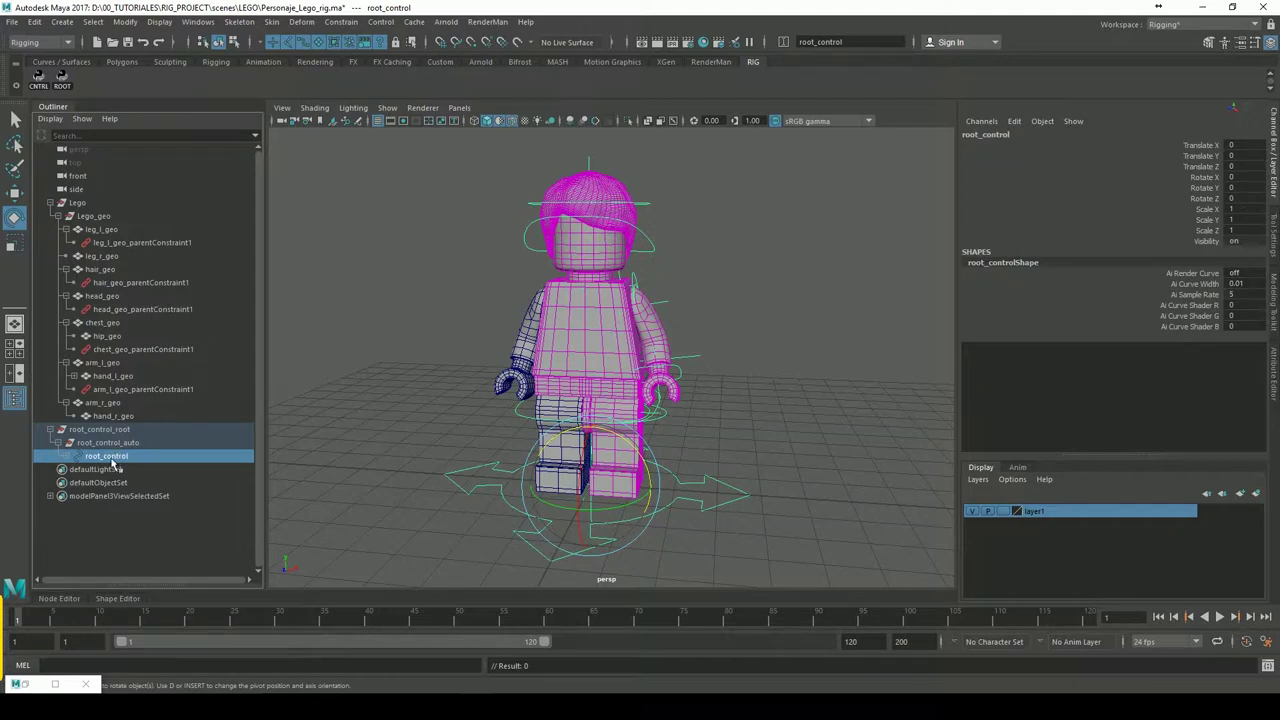
{"action": "key", "text": "ctrl+z"}
{"action": "key", "text": "ctrl+z"}
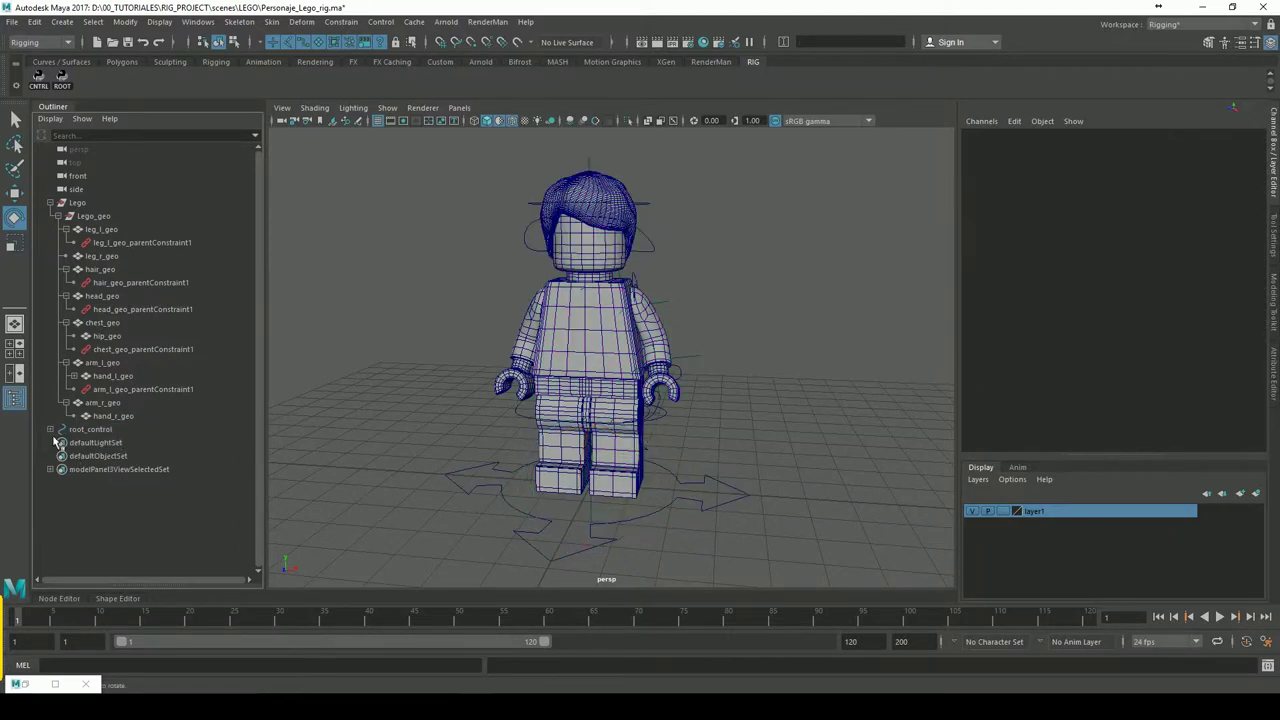
{"action": "left_click", "coordinate": [50, 429], "text": "shift"}
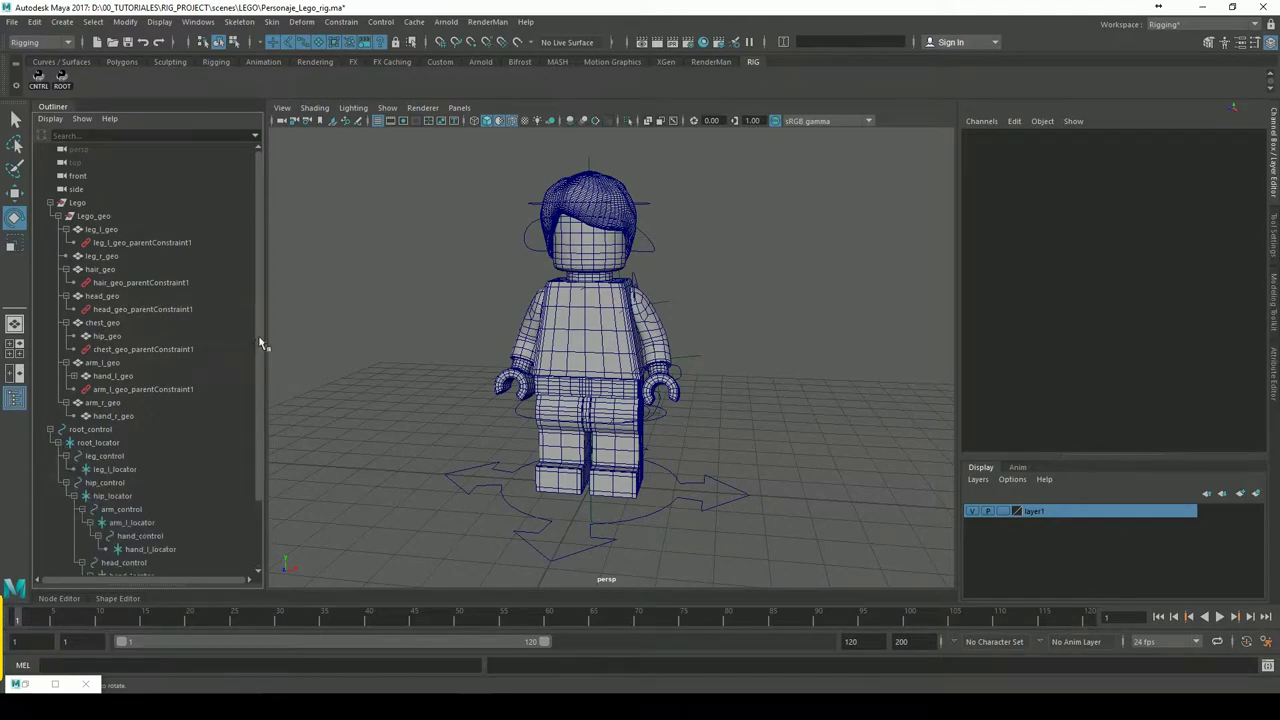
{"action": "left_click_drag", "start_coordinate": [259, 347], "coordinate": [274, 415]}
Select all seven controls from hair_control up to root_control and run the ROOT script
{"action": "left_click", "coordinate": [150, 510]}
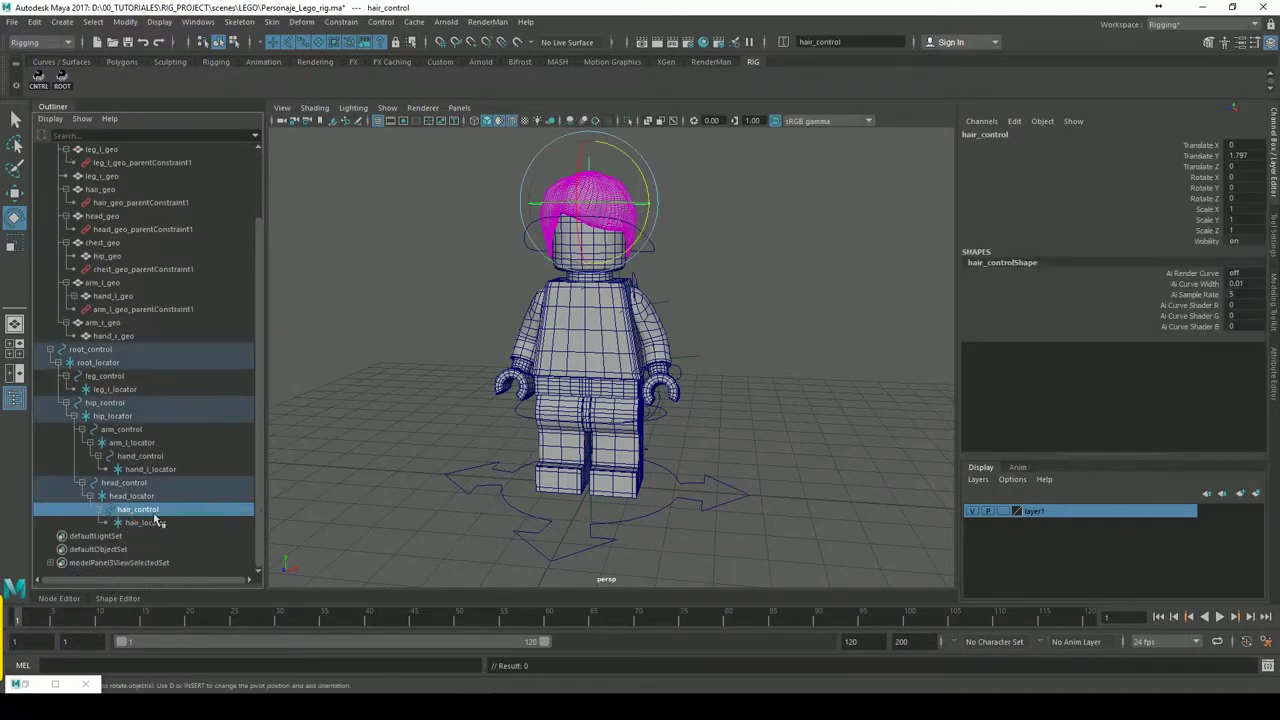
{"action": "left_click", "coordinate": [138, 484], "text": "ctrl"}
{"action": "left_click", "coordinate": [140, 458], "text": "ctrl"}
{"action": "left_click", "coordinate": [121, 431], "text": "ctrl"}
{"action": "left_click", "coordinate": [105, 403], "text": "ctrl"}
{"action": "left_click", "coordinate": [105, 376], "text": "ctrl"}
{"action": "left_click", "coordinate": [92, 349], "text": "ctrl"}
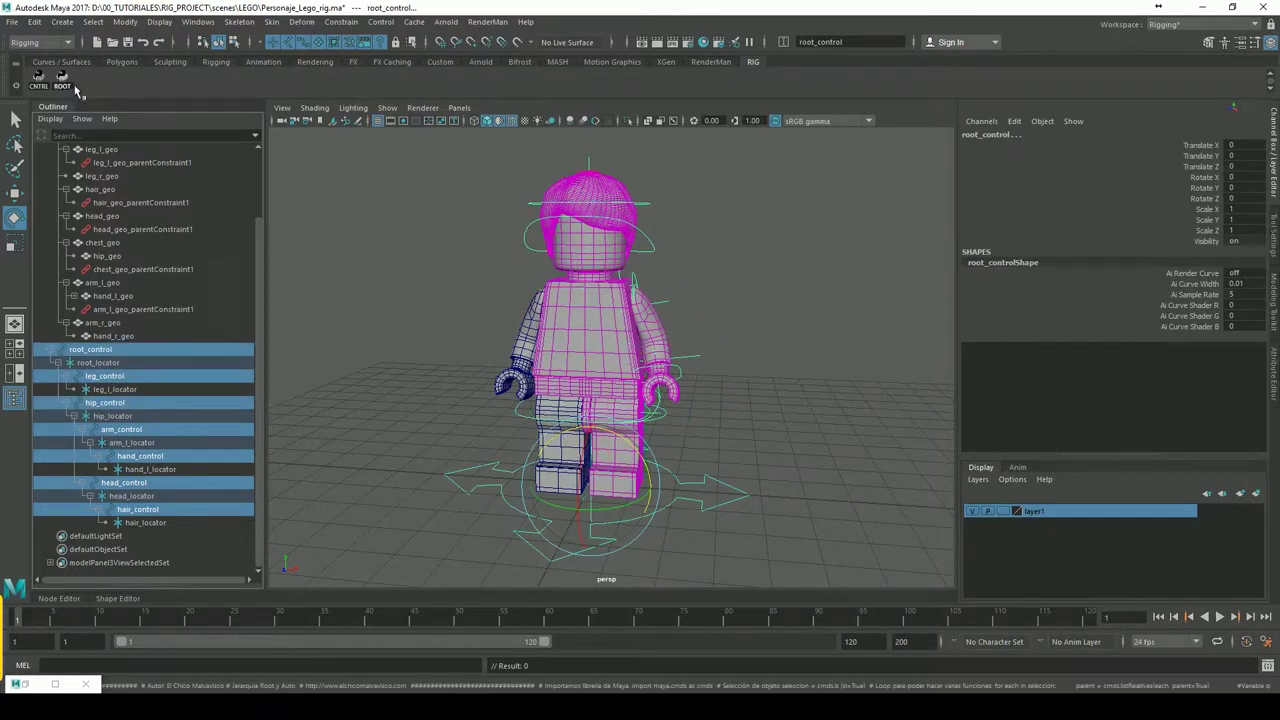
{"action": "left_click", "coordinate": [68, 85]}
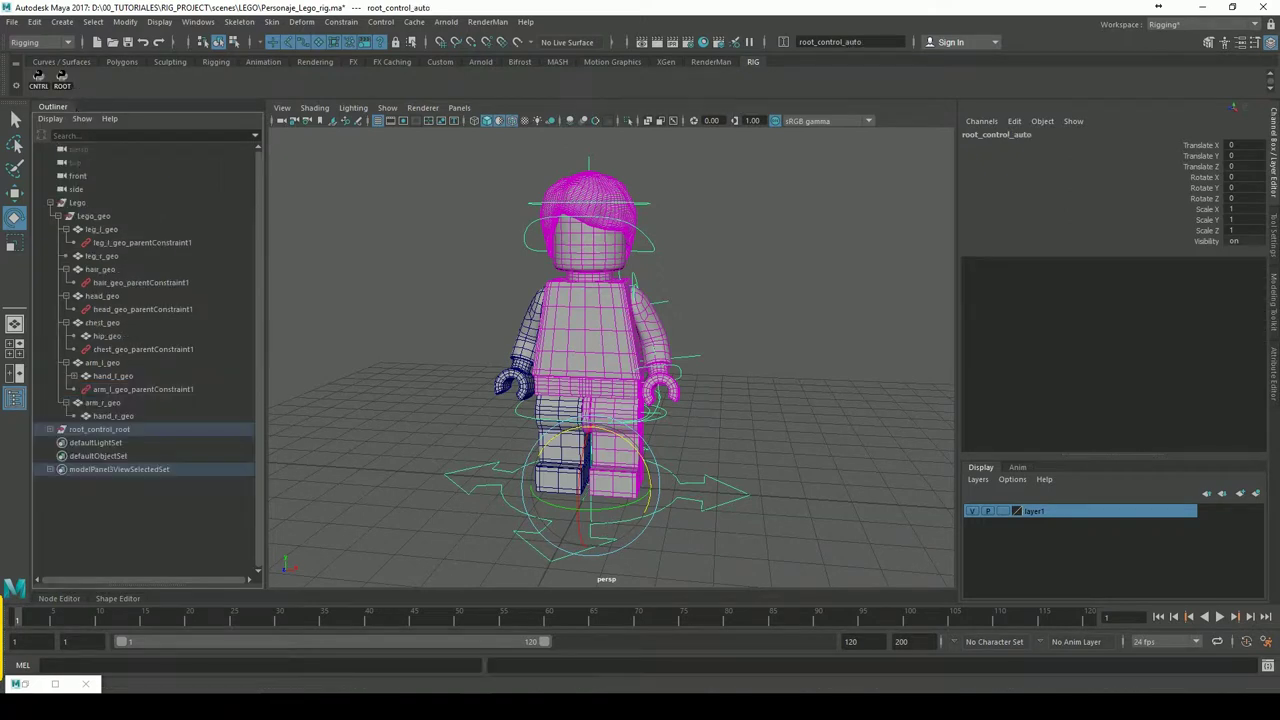
Expand the root_control_root hierarchy and inspect the arm and hand _root and _auto groups
{"action": "left_click", "coordinate": [50, 430], "text": "shift"}
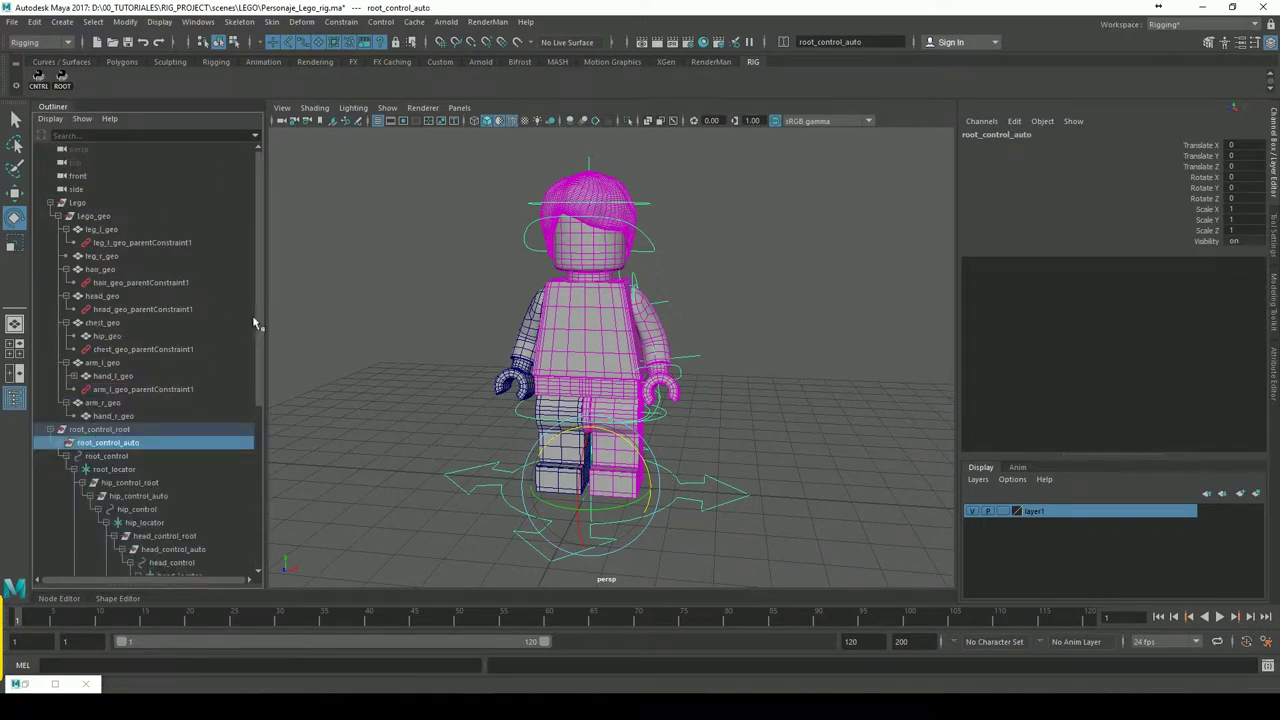
{"action": "left_click_drag", "start_coordinate": [256, 322], "coordinate": [275, 480]}
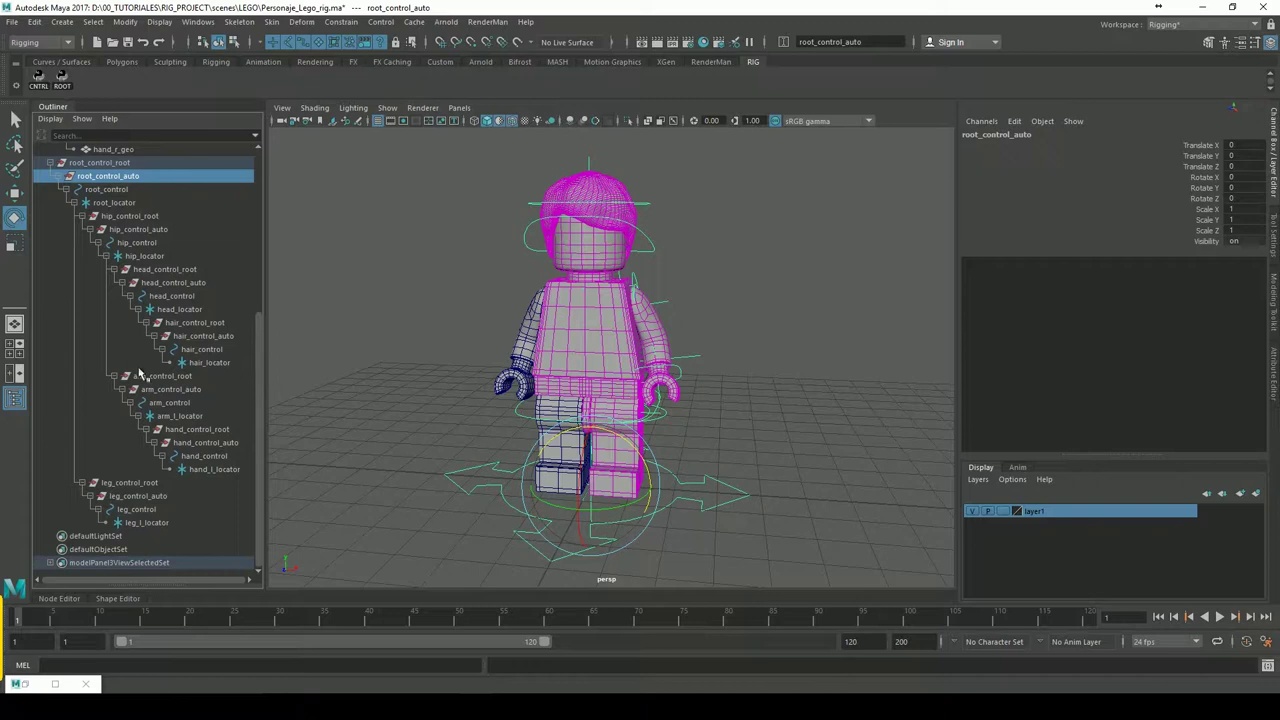
{"action": "left_click", "coordinate": [163, 391]}
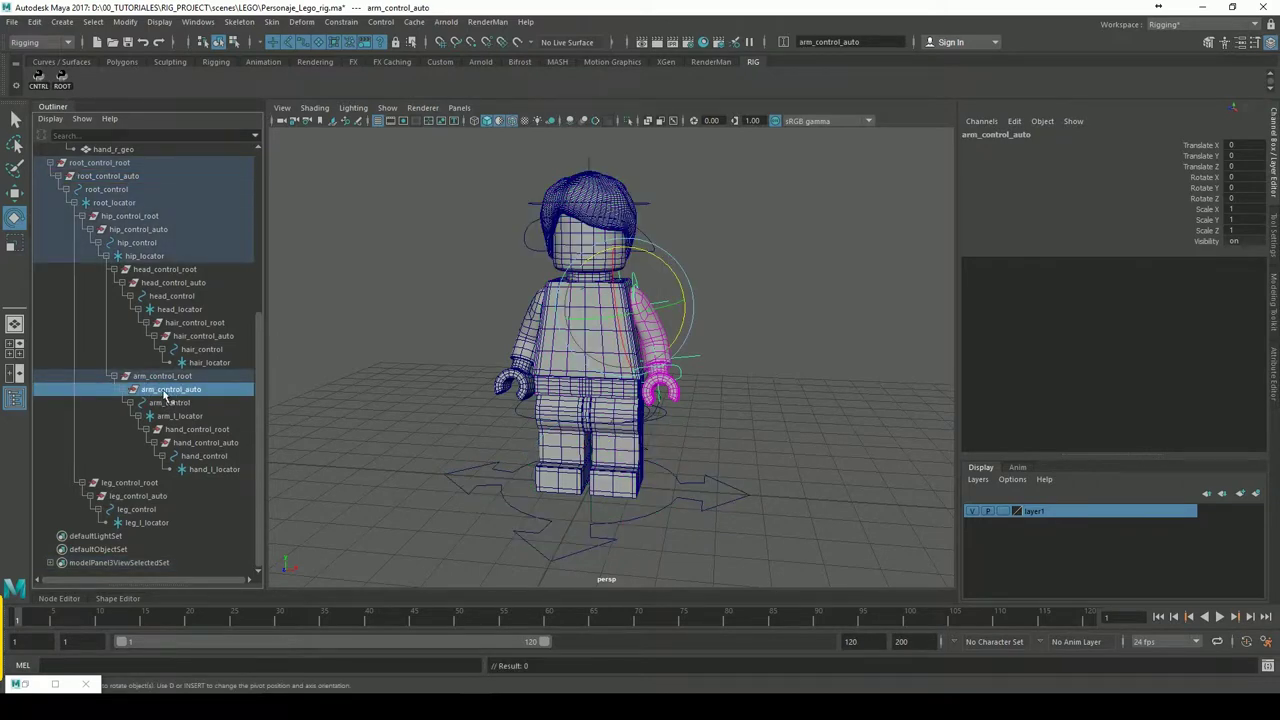
{"action": "left_click", "coordinate": [170, 380]}
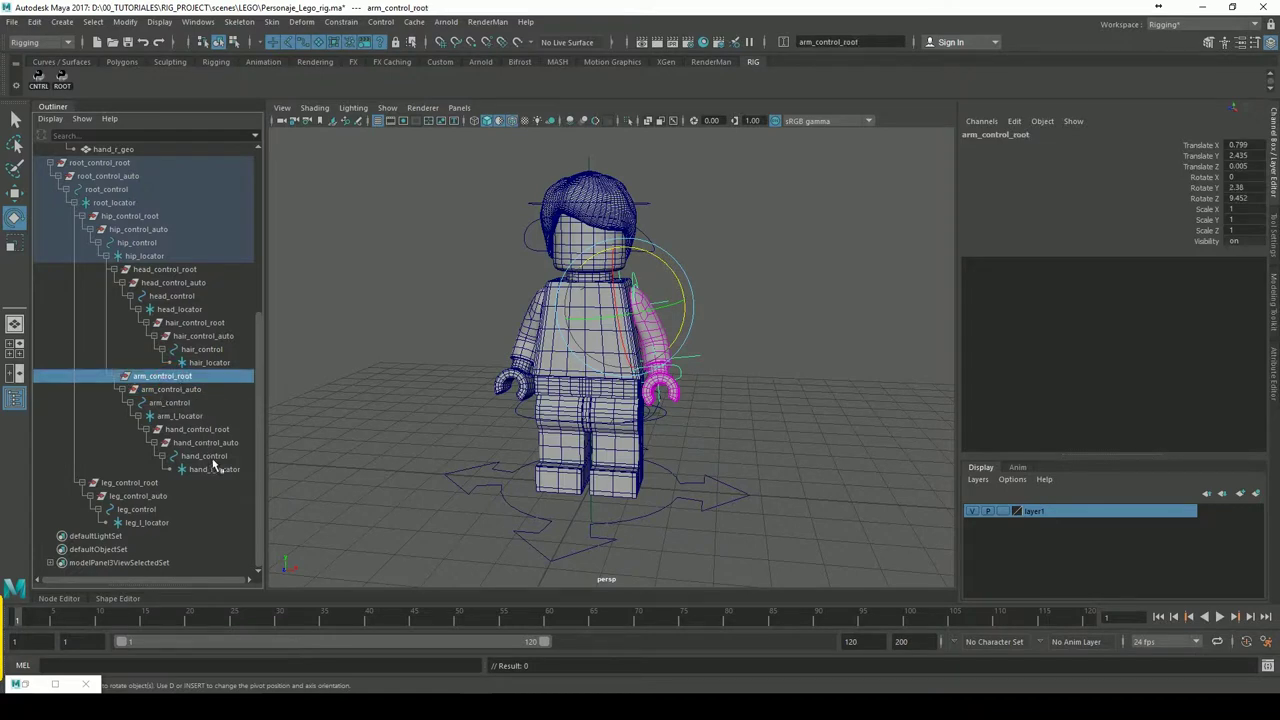
{"action": "left_click", "coordinate": [220, 456]}
{"action": "left_click", "coordinate": [205, 442]}
{"action": "left_click", "coordinate": [200, 429]}
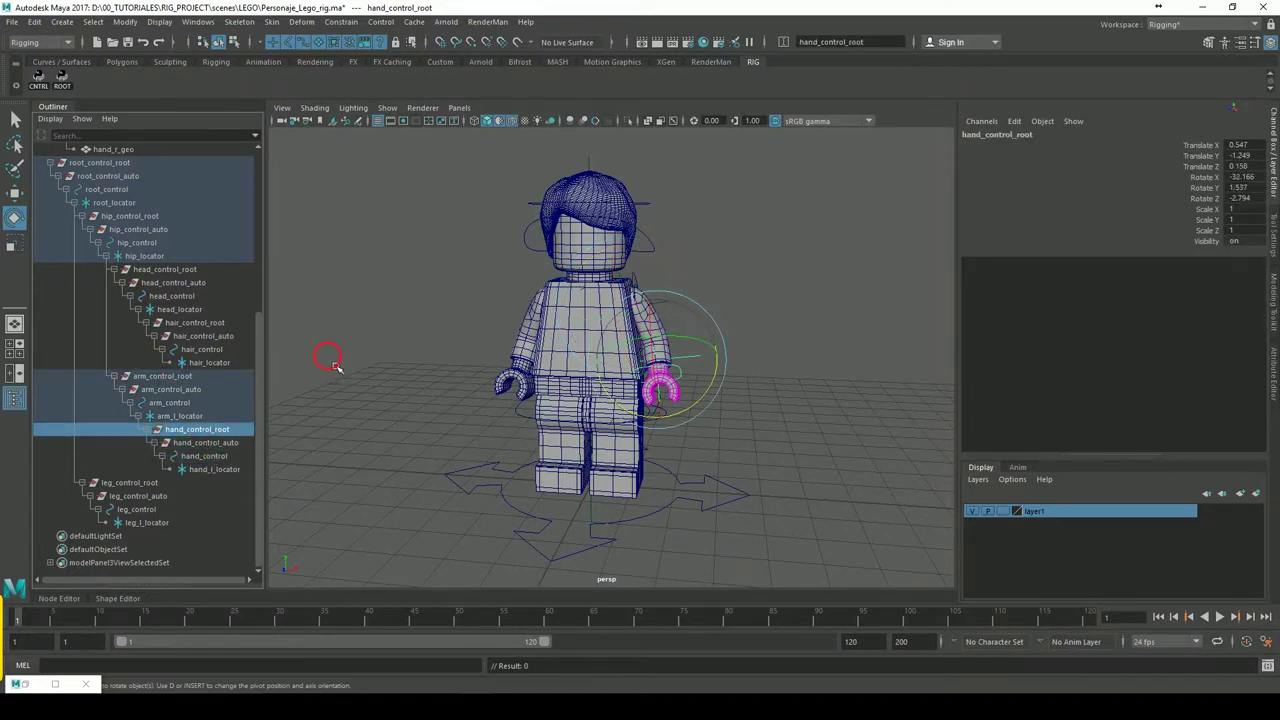
{"action": "left_click", "coordinate": [330, 360]}
Zoom onto the legs and reset leg_control's rotation channels to 0
{"action": "right_click_drag", "start_coordinate": [690, 360], "coordinate": [783, 357], "text": "alt"}
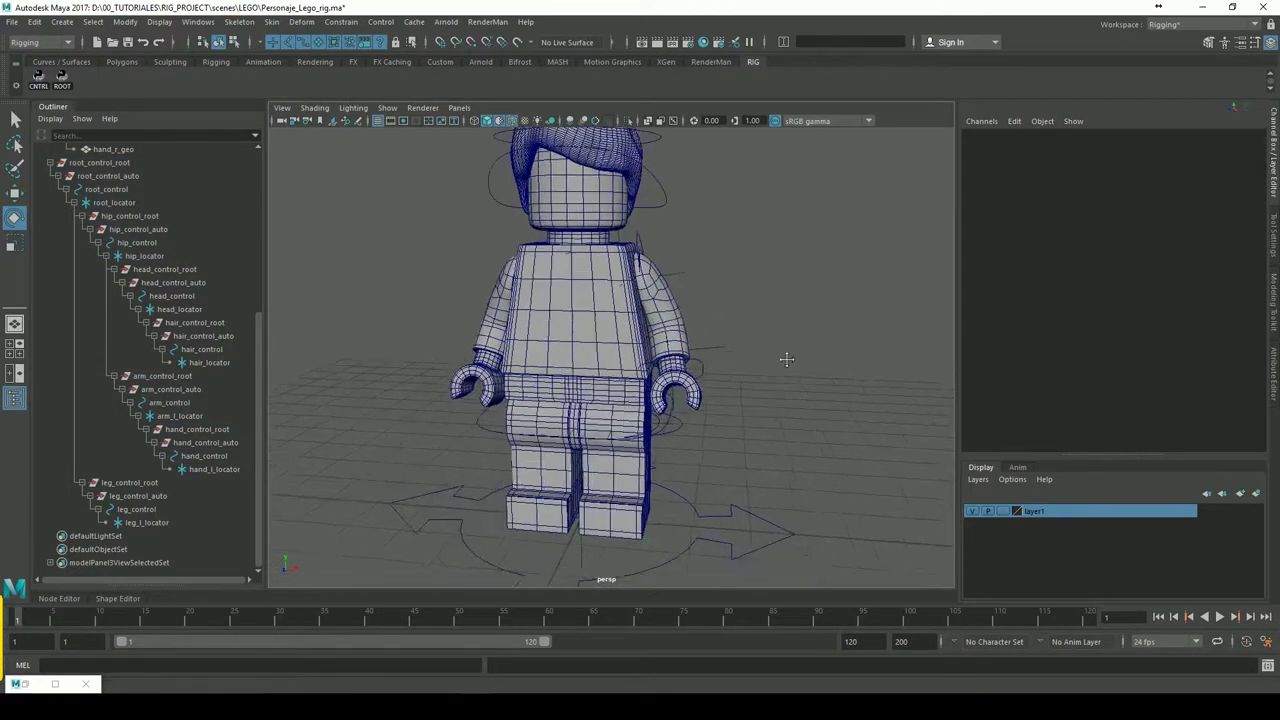
{"action": "left_click", "coordinate": [695, 498]}
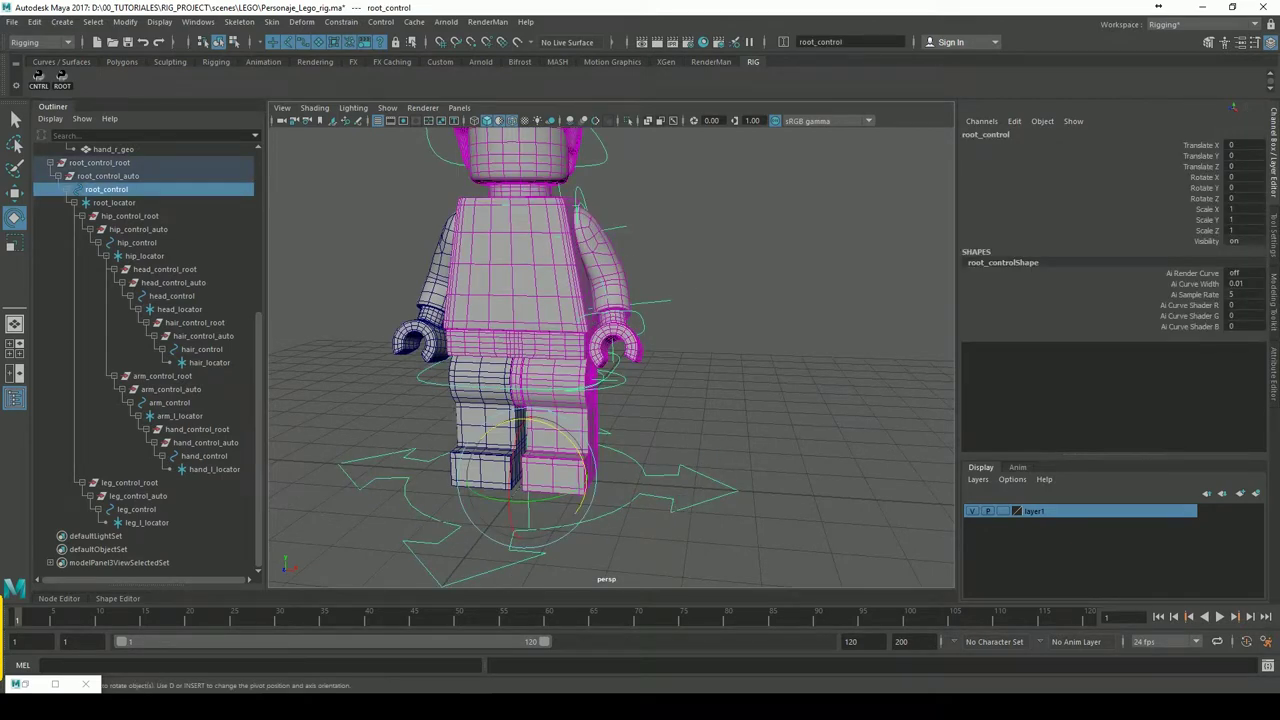
{"action": "right_click_drag", "start_coordinate": [556, 370], "coordinate": [743, 360], "text": "alt"}
{"action": "left_click", "coordinate": [650, 405]}
{"action": "left_click", "coordinate": [637, 437]}
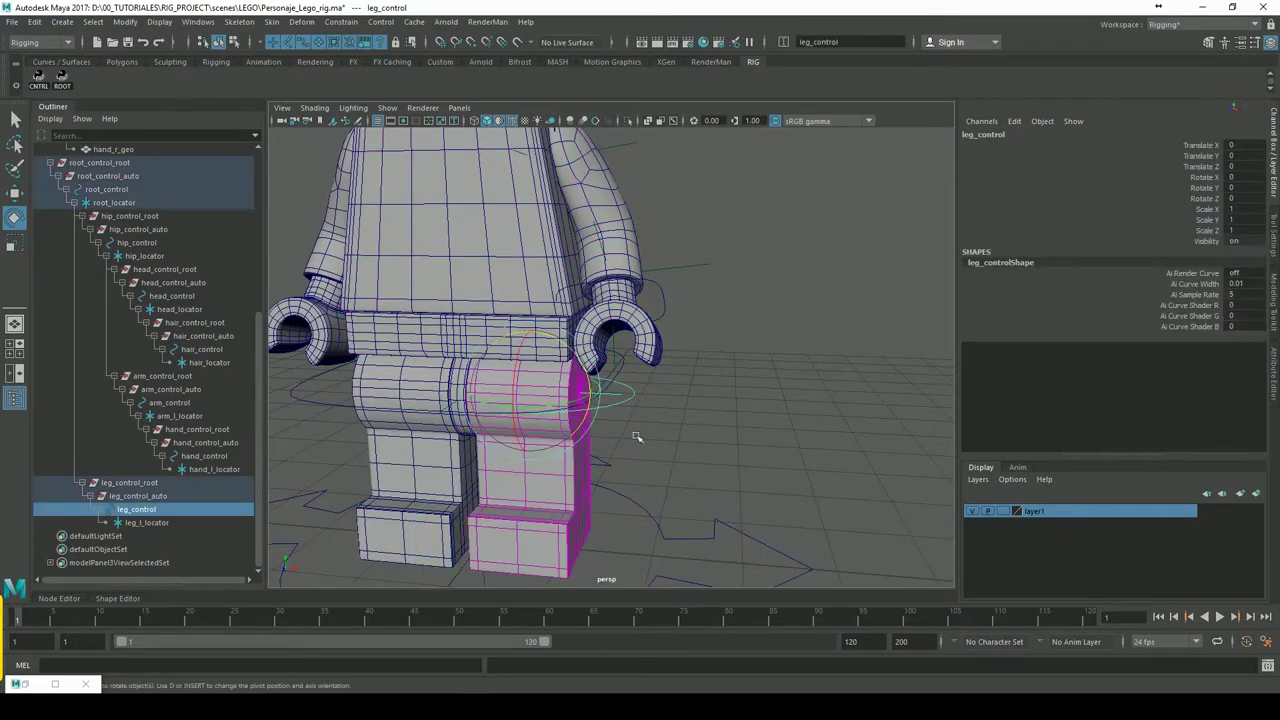
{"action": "mouse_move", "coordinate": [733, 447]}
{"action": "left_mouse_down", "text": "alt"}
{"action": "mouse_move", "coordinate": [560, 400]}
{"action": "mouse_move", "coordinate": [385, 406]}
{"action": "left_mouse_up", "text": "alt"}
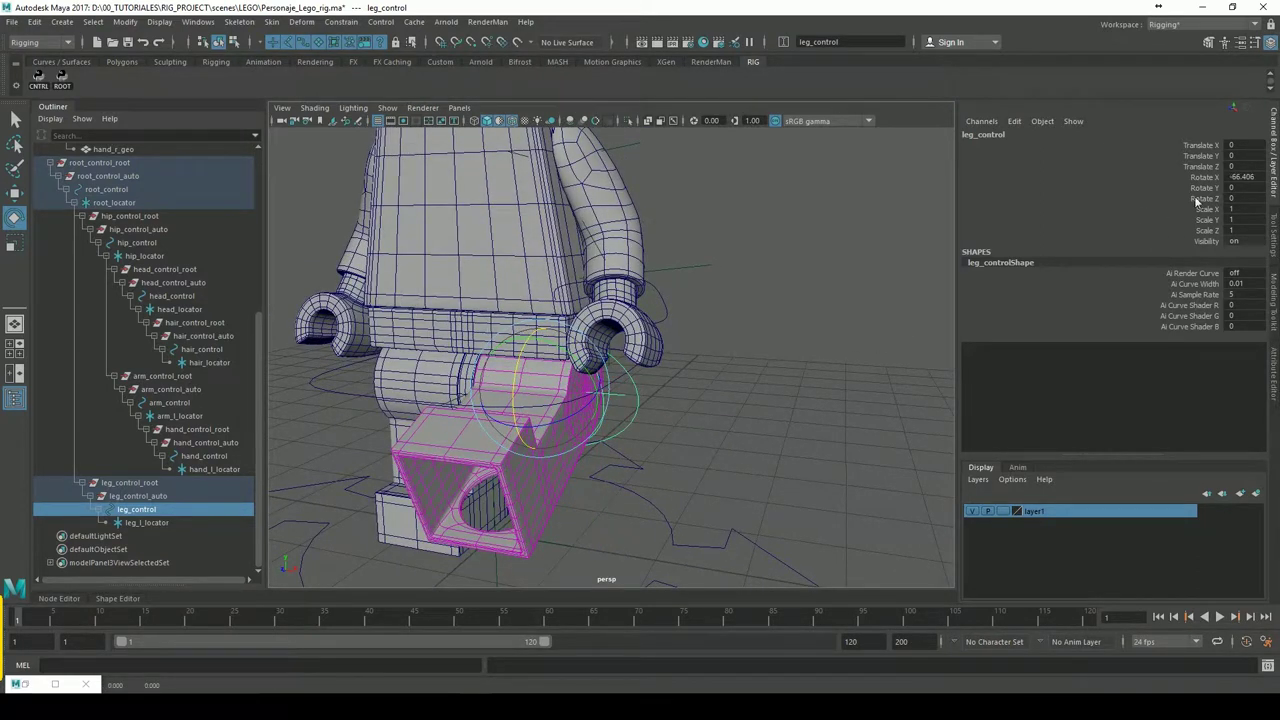
{"action": "left_click_drag", "start_coordinate": [1240, 146], "coordinate": [1245, 188]}
{"action": "left_click", "coordinate": [1250, 188]}
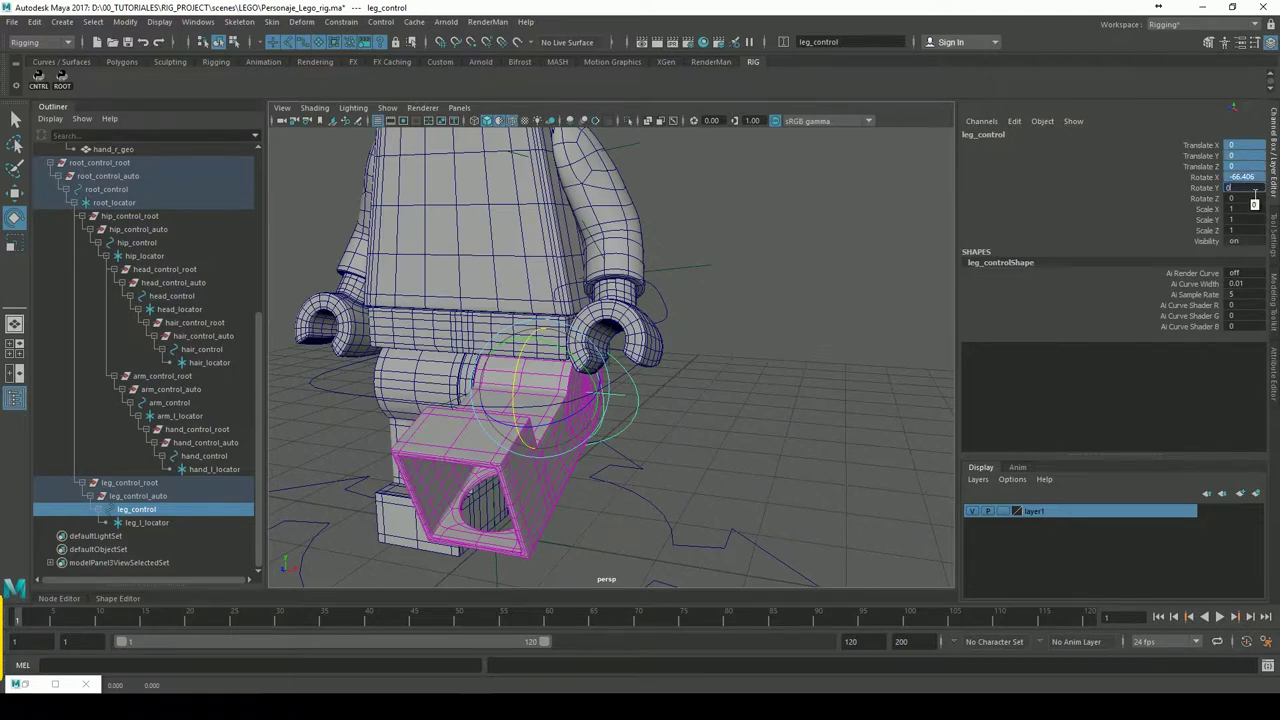
{"action": "key", "text": "Return"}
Frame the whole minifigure from the front and above, then select root_control
{"action": "left_click", "coordinate": [349, 389]}
{"action": "left_click", "coordinate": [355, 395]}
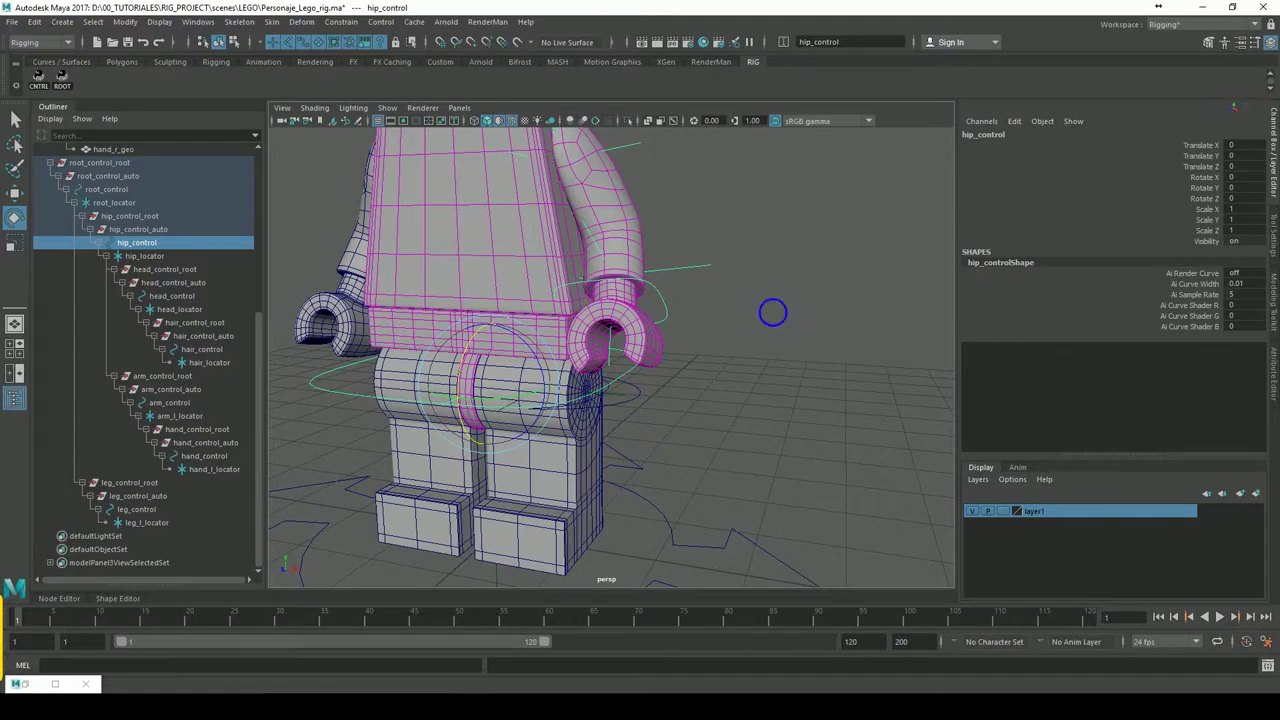
{"action": "scroll", "coordinate": [772, 312], "scroll_direction": "down", "scroll_amount": 5}
{"action": "left_click_drag", "start_coordinate": [772, 312], "coordinate": [743, 389], "text": "alt"}
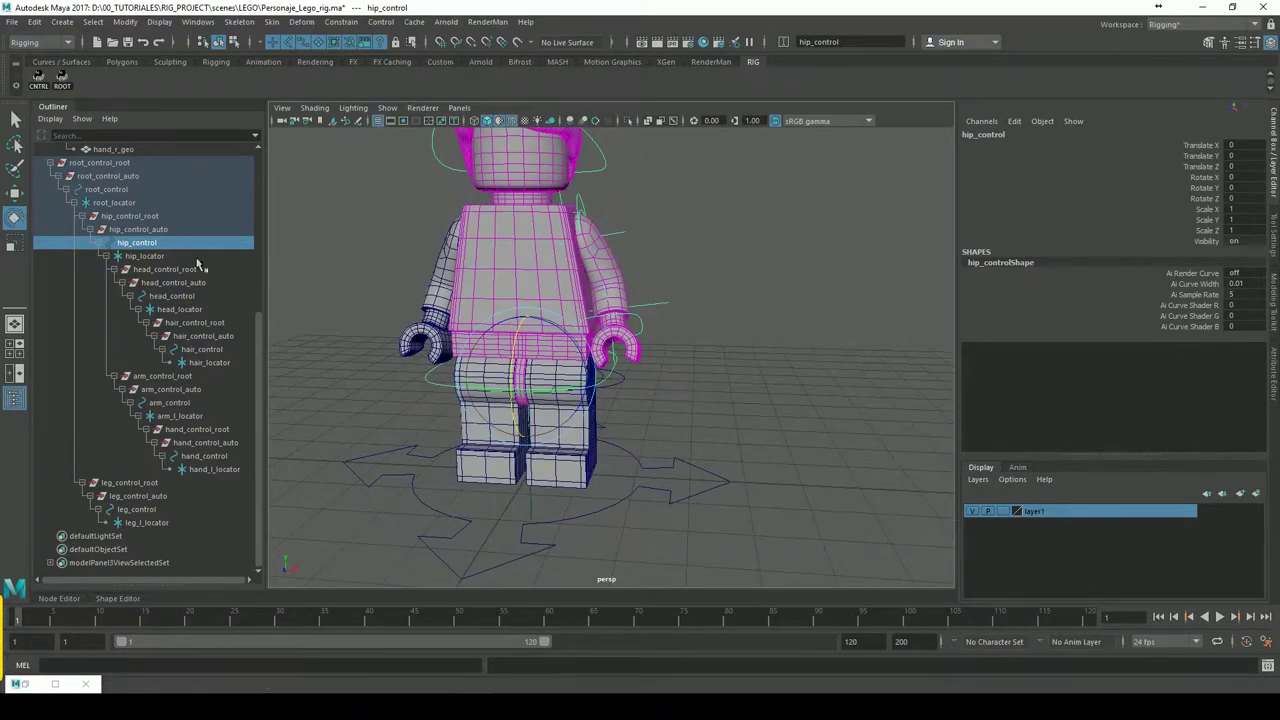
{"action": "left_click_drag", "start_coordinate": [260, 325], "coordinate": [259, 228]}
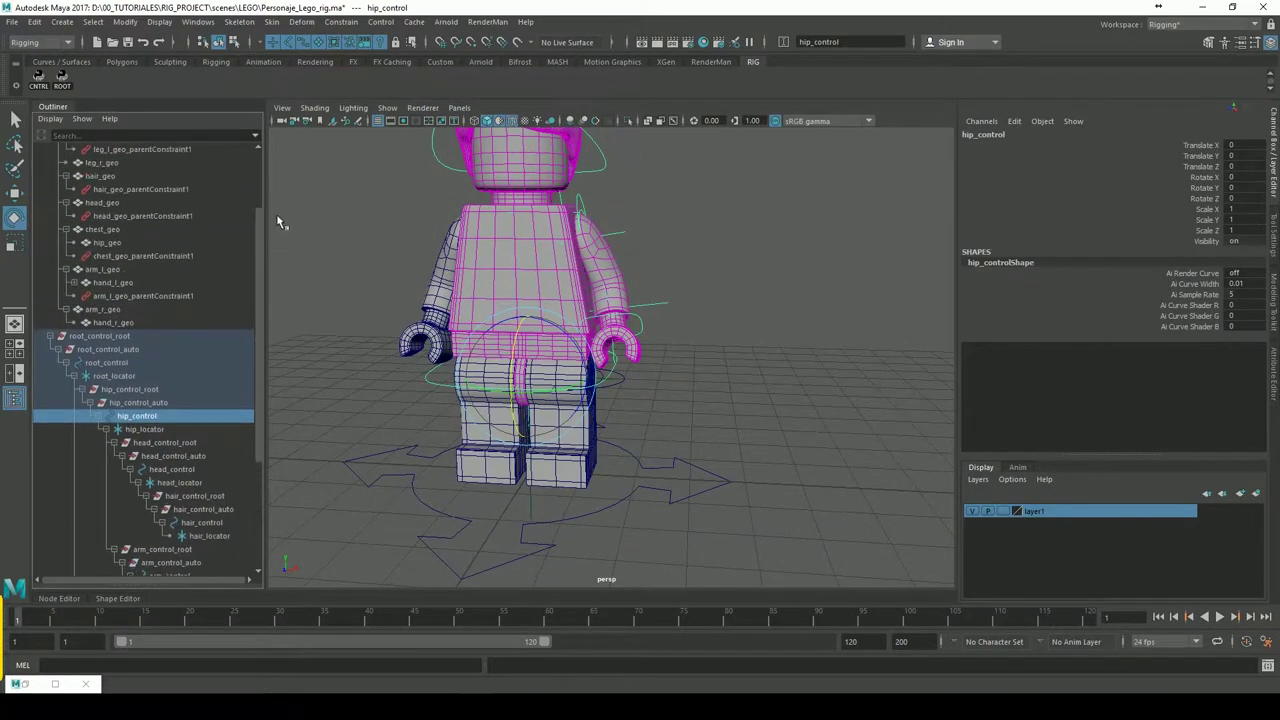
{"action": "left_click", "coordinate": [610, 302]}
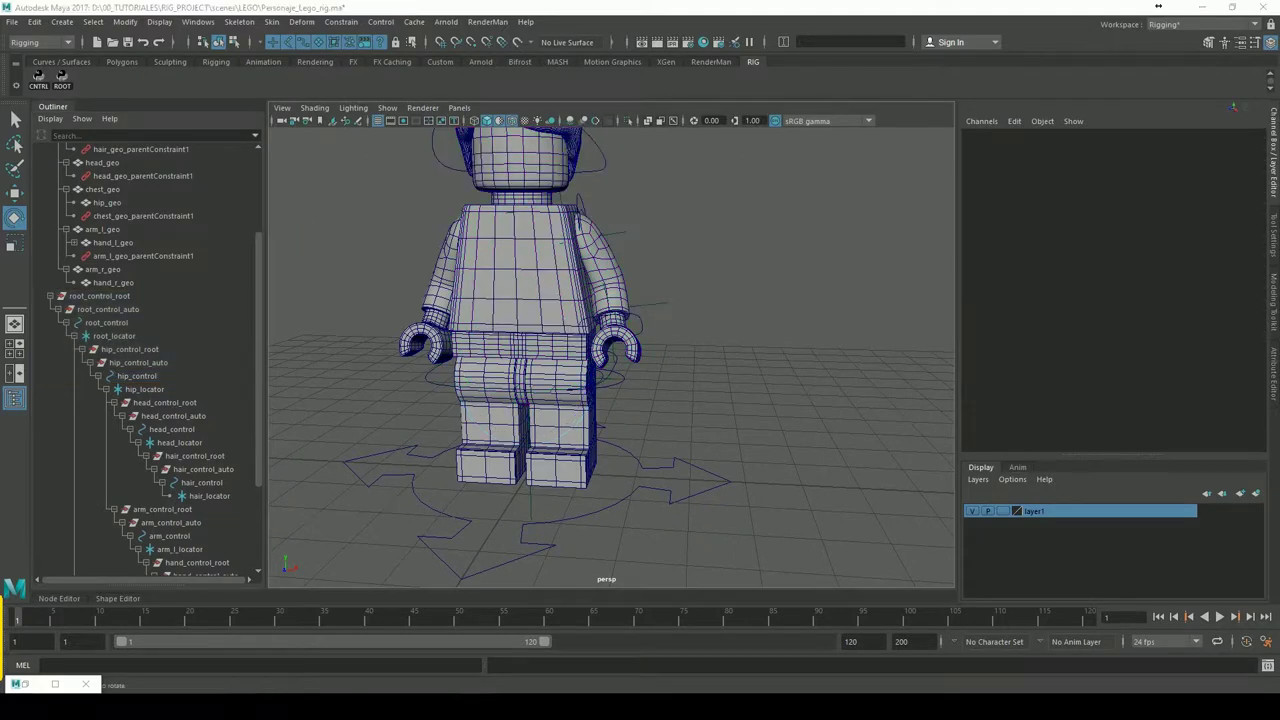
{"action": "middle_click_drag", "start_coordinate": [701, 266], "coordinate": [729, 292], "text": "alt"}
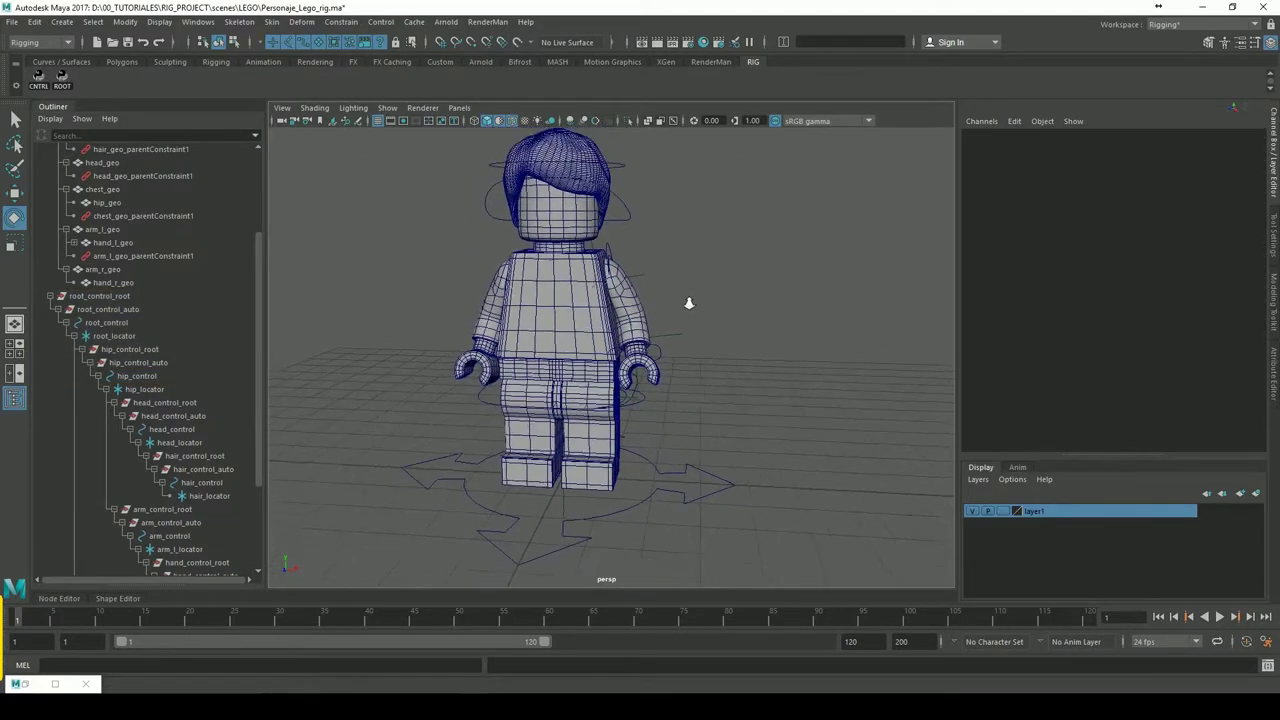
{"action": "left_click_drag", "start_coordinate": [729, 292], "coordinate": [688, 304], "text": "alt"}
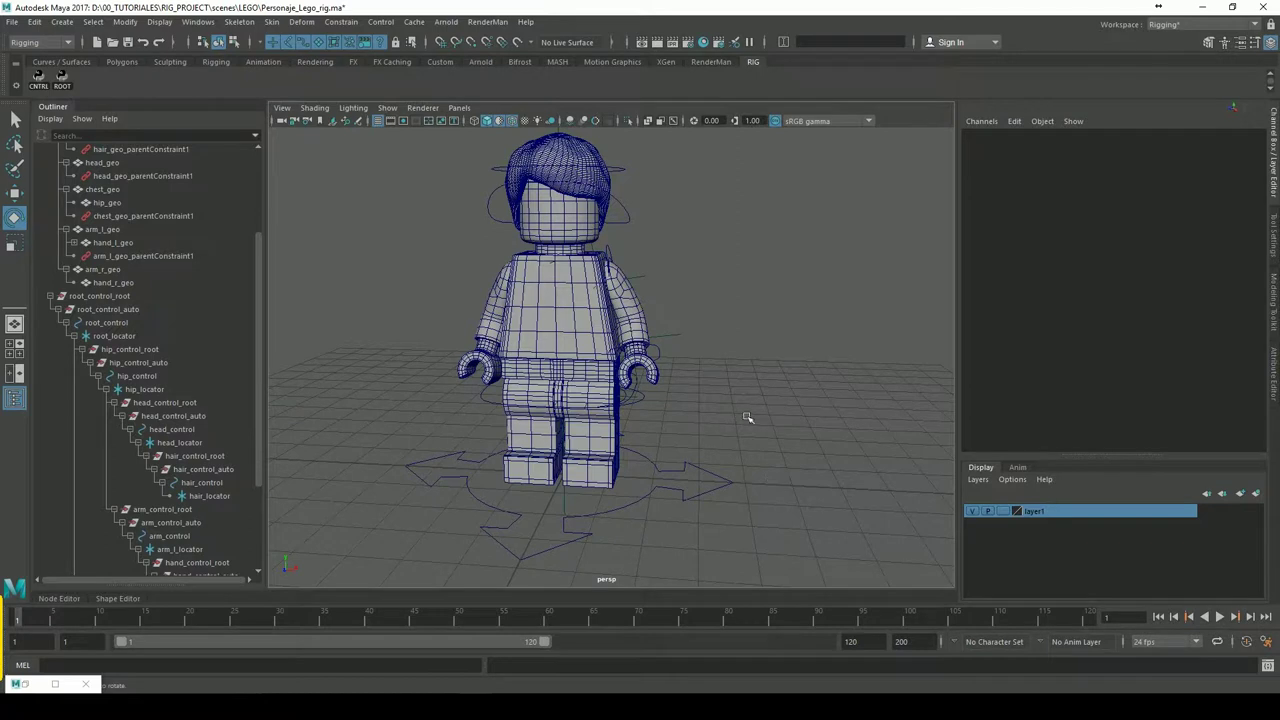
{"action": "scroll", "coordinate": [742, 408], "scroll_direction": "up", "scroll_amount": 3}
{"action": "scroll", "coordinate": [728, 351], "scroll_direction": "up", "scroll_amount": 3}
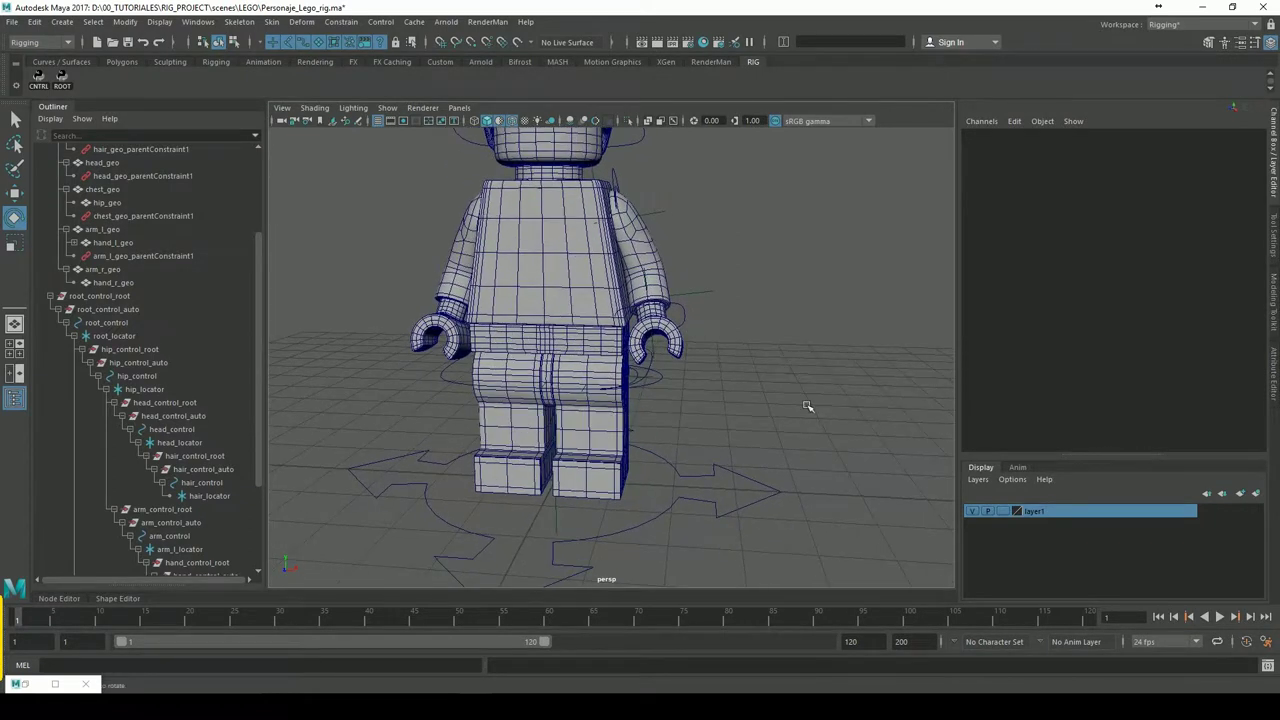
{"action": "left_click", "coordinate": [744, 468]}
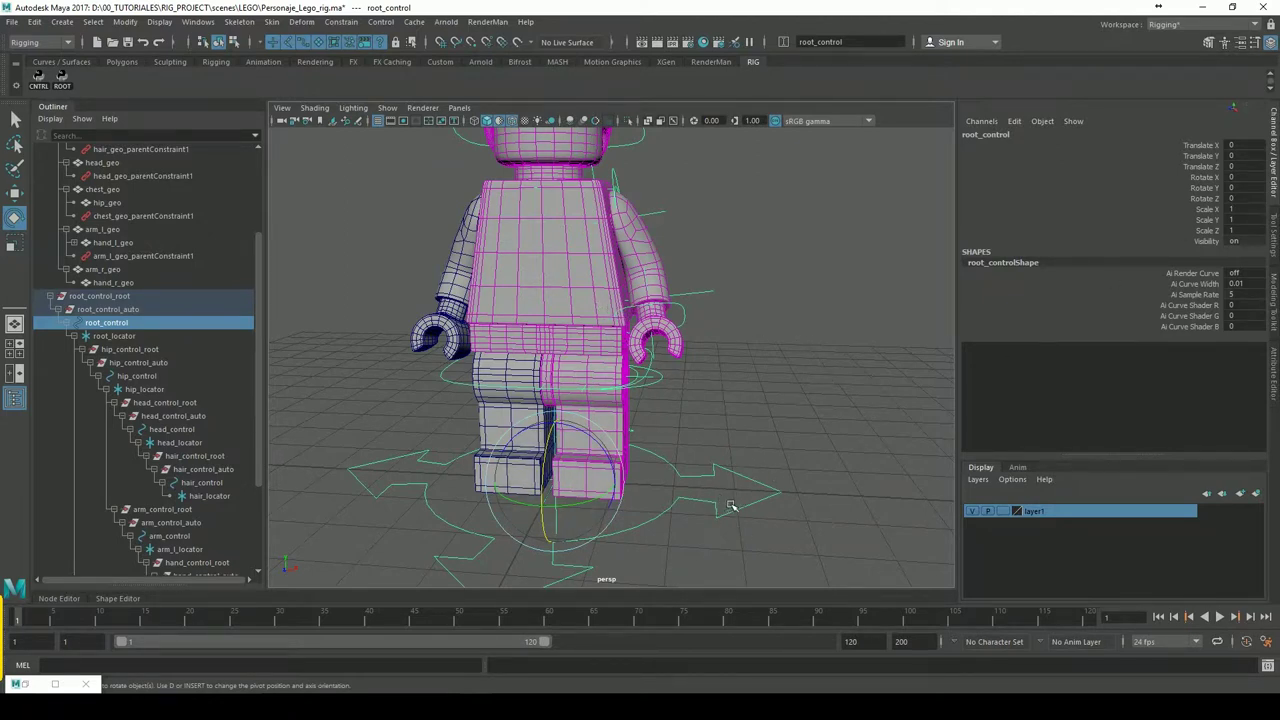
Open root_control in the Attribute Editor and inspect its transform Display settings
{"action": "left_click", "coordinate": [1272, 383]}
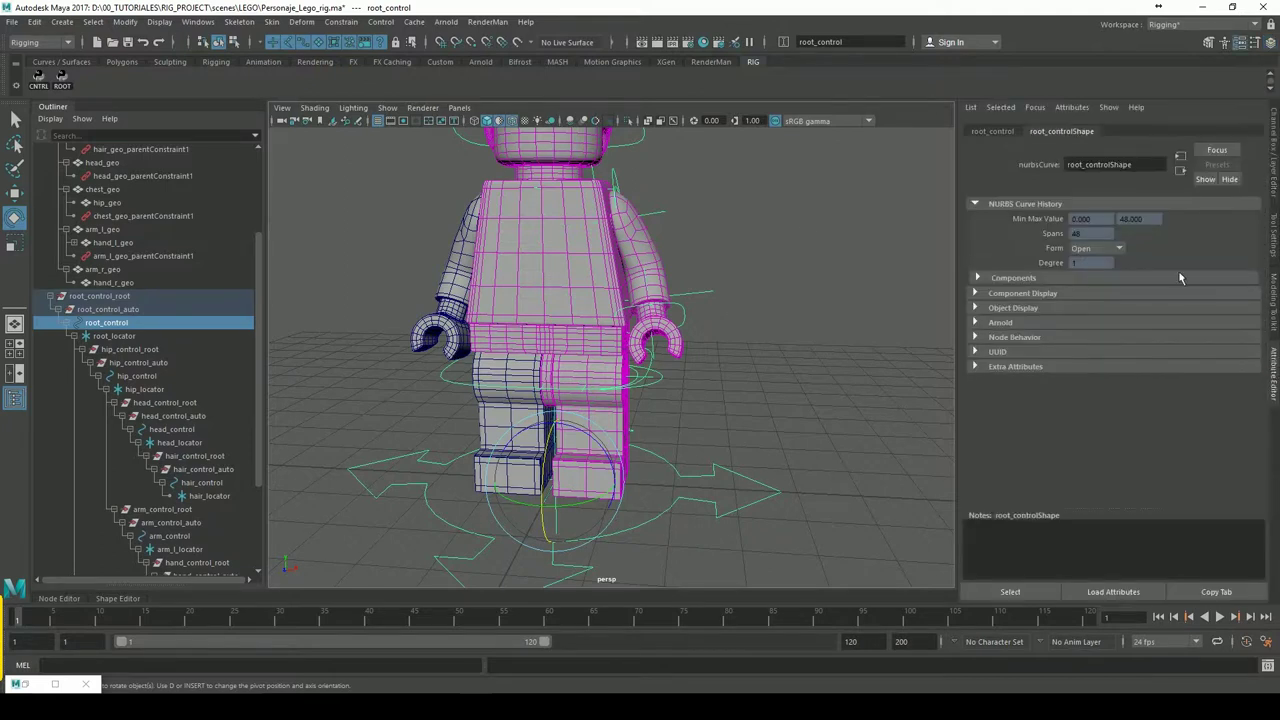
{"action": "left_click", "coordinate": [986, 136]}
{"action": "left_click", "coordinate": [1076, 139]}
{"action": "left_click", "coordinate": [984, 141]}
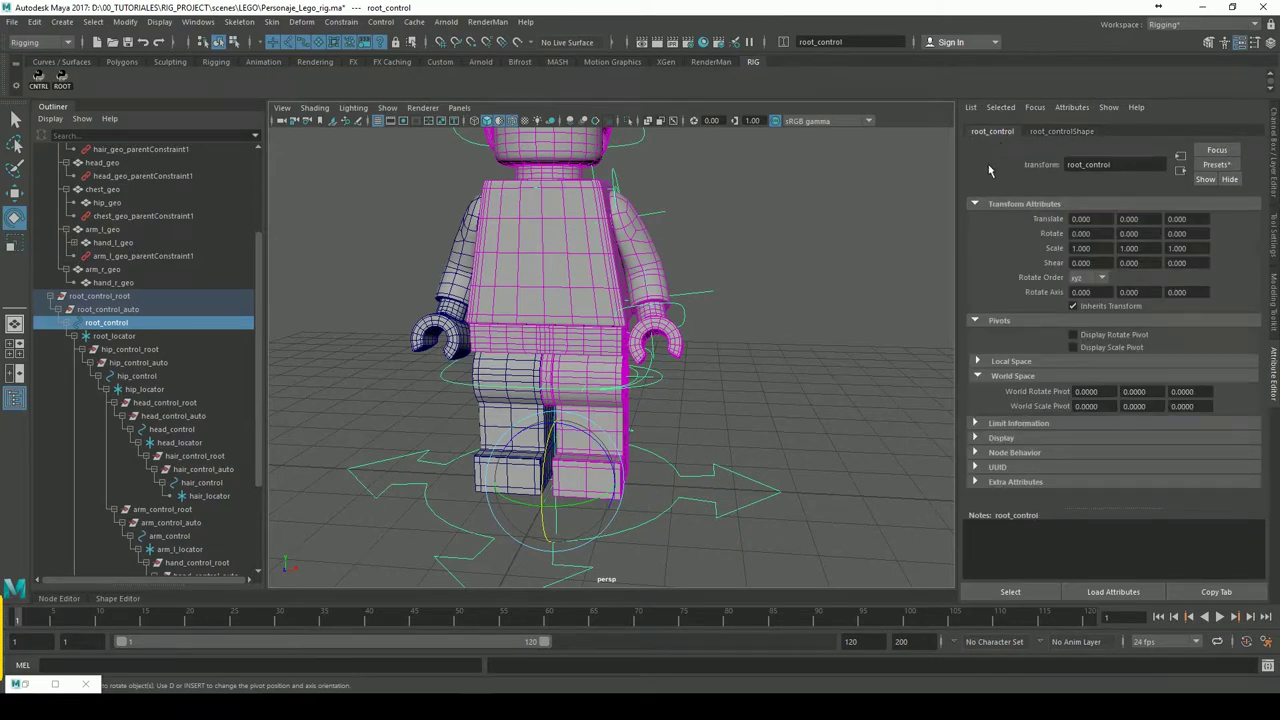
{"action": "left_click", "coordinate": [1000, 440]}
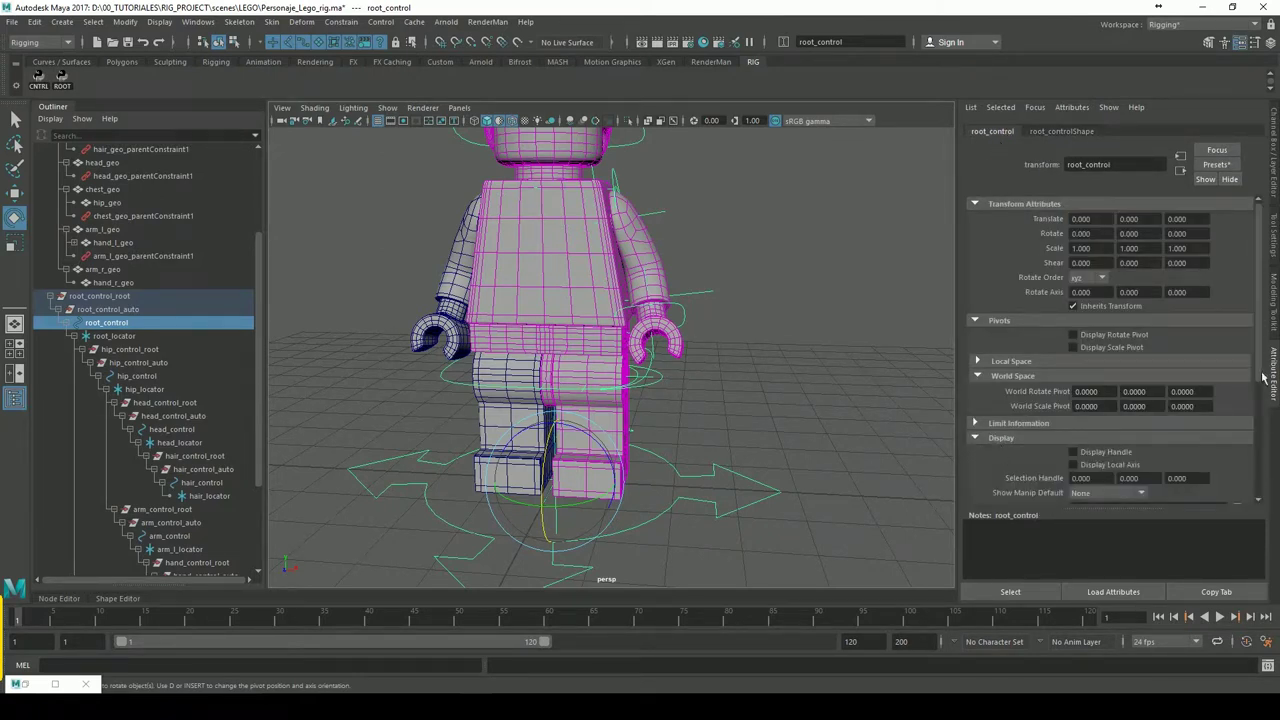
{"action": "left_click_drag", "start_coordinate": [1263, 375], "coordinate": [1263, 460]}
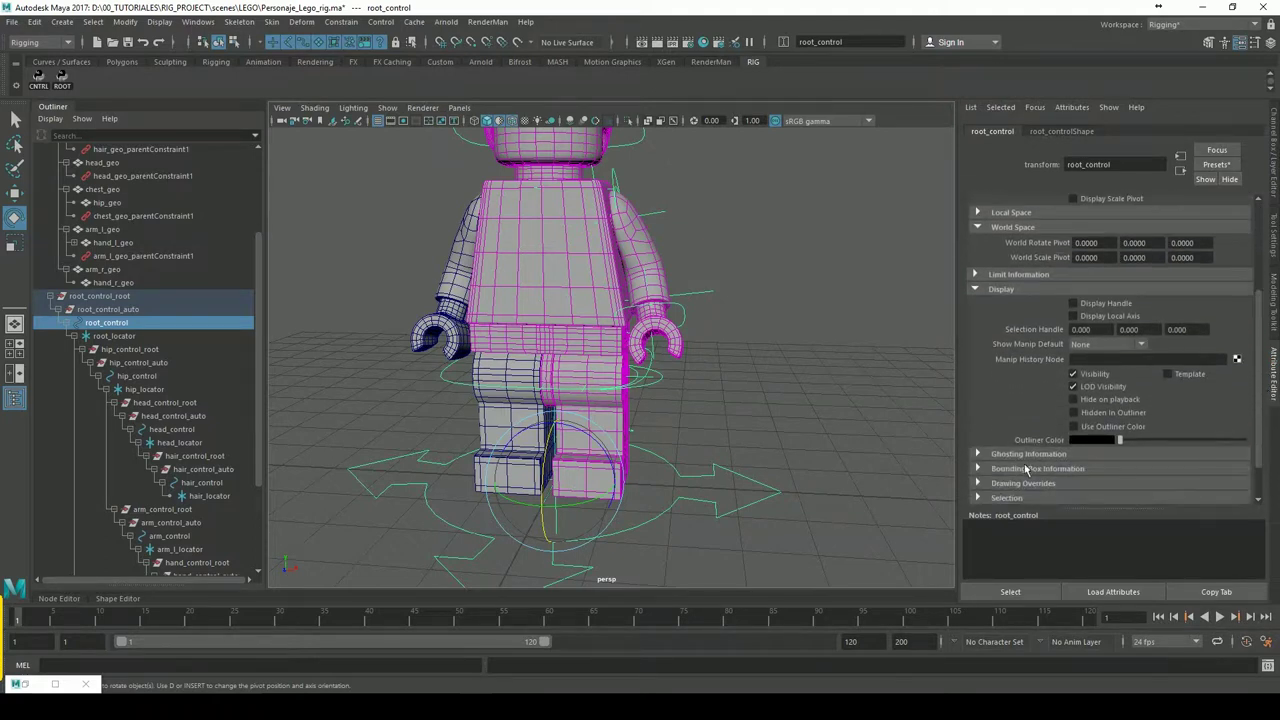
{"action": "left_click_drag", "start_coordinate": [1120, 441], "coordinate": [1052, 453]}
{"action": "left_click", "coordinate": [1000, 291]}
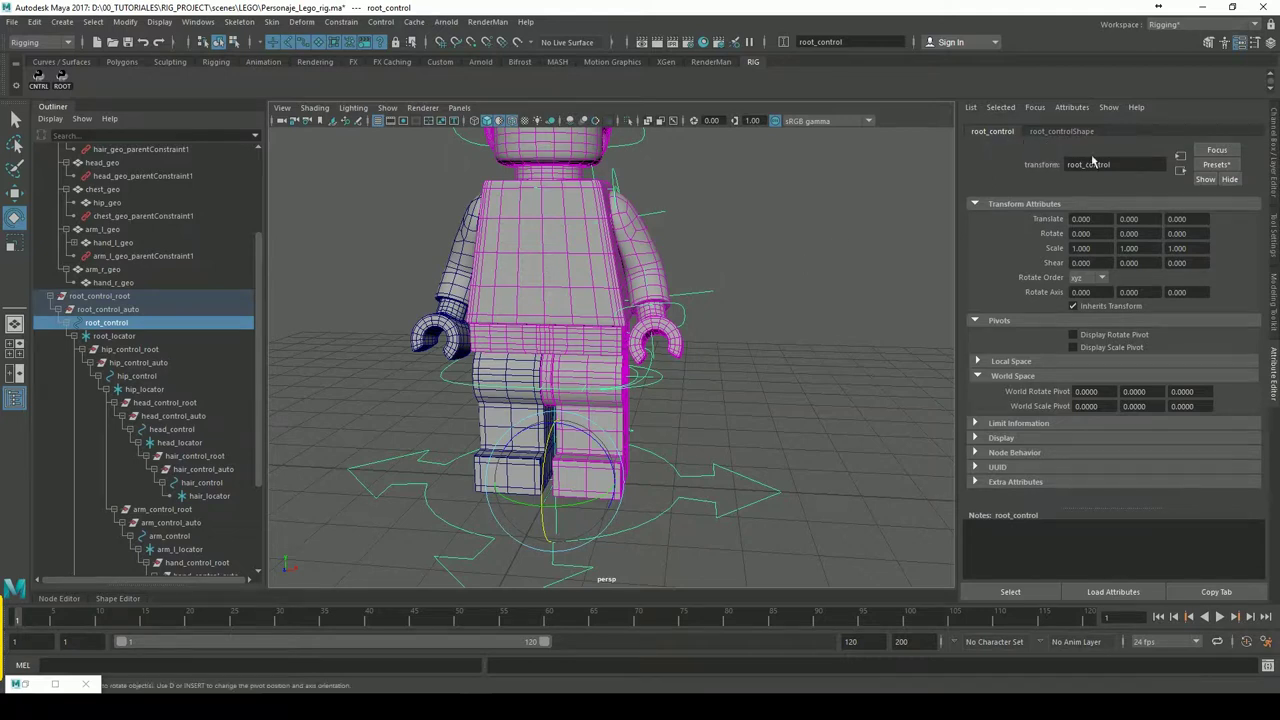
Expand the shape node's Object Display and Drawing Overrides, then select arm_control in the viewport
{"action": "left_click", "coordinate": [1058, 132]}
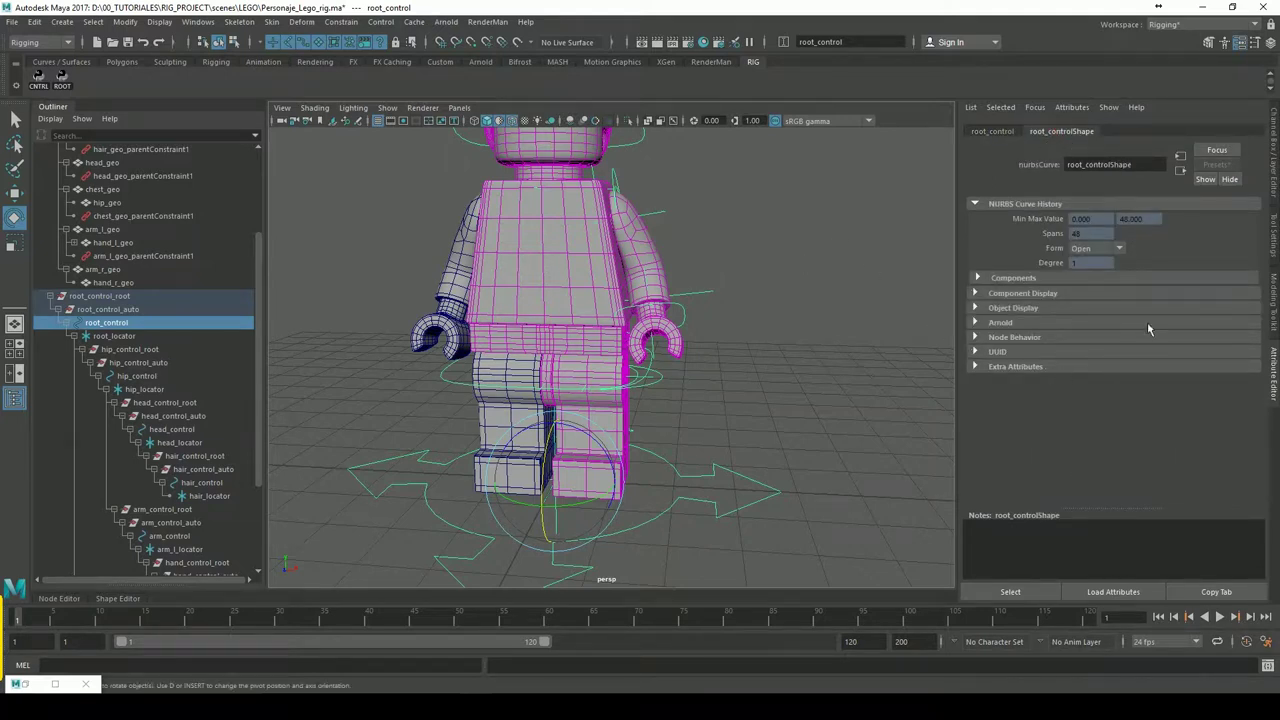
{"action": "left_click", "coordinate": [977, 309]}
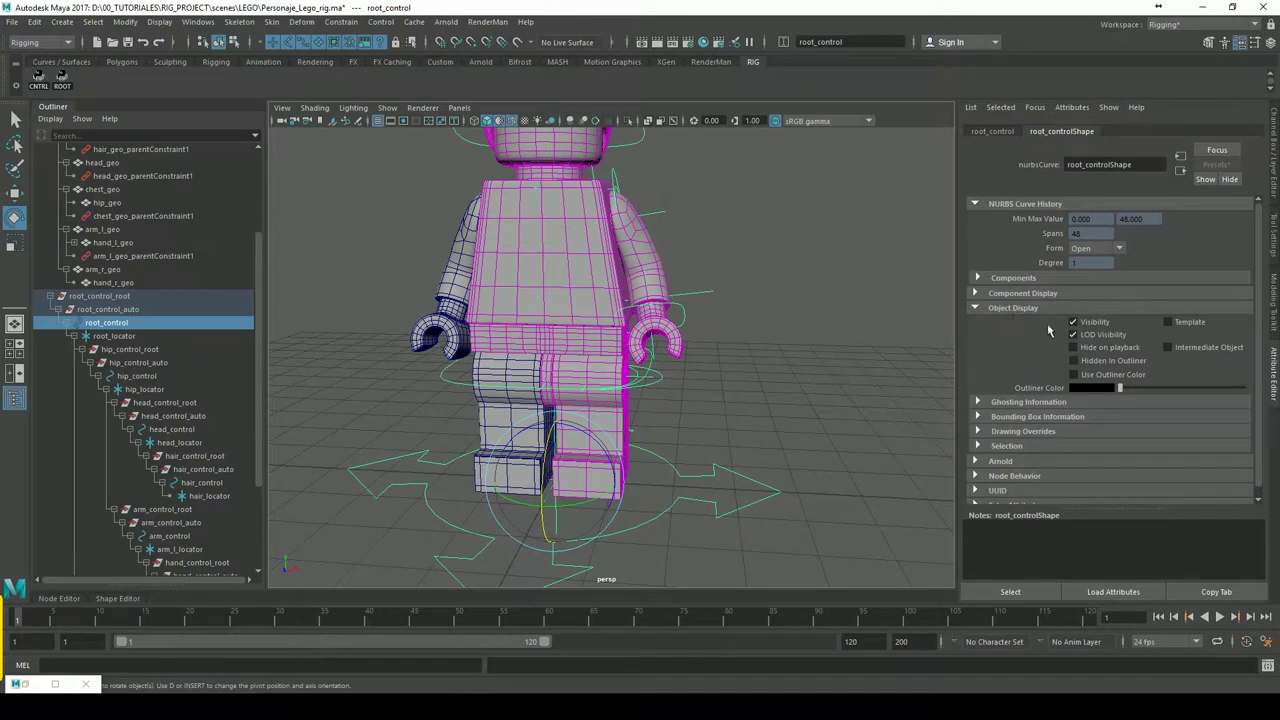
{"action": "left_click", "coordinate": [979, 433]}
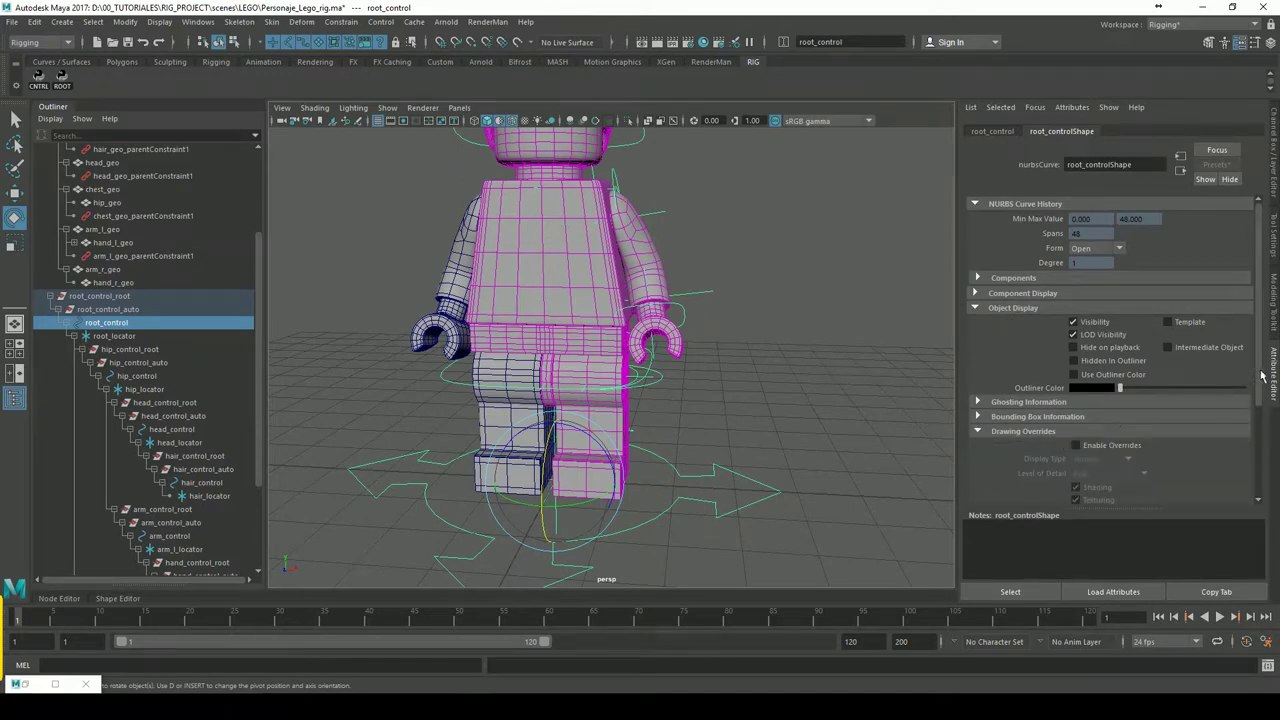
{"action": "scroll", "coordinate": [1210, 470], "scroll_direction": "down", "scroll_amount": 5}
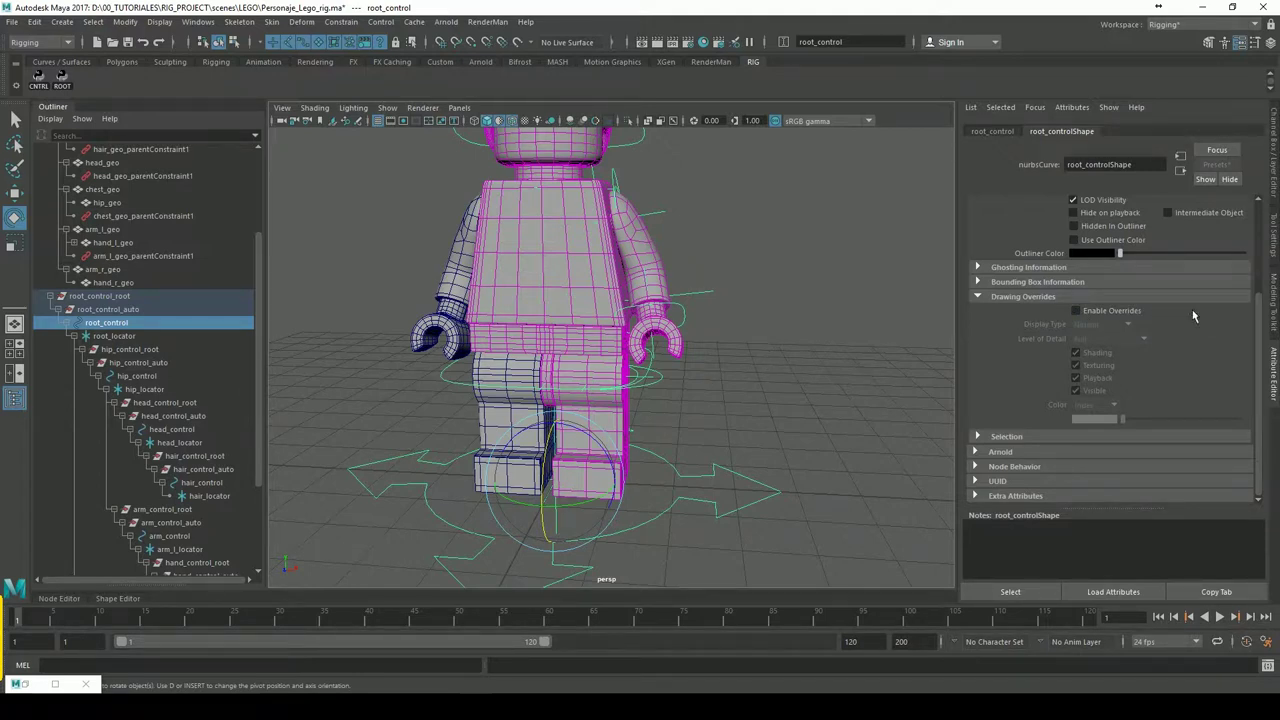
{"action": "left_click", "coordinate": [821, 295]}
{"action": "mouse_move", "coordinate": [777, 194]}
{"action": "left_mouse_down", "text": "alt"}
{"action": "mouse_move", "coordinate": [766, 266]}
{"action": "mouse_move", "coordinate": [728, 291]}
{"action": "mouse_move", "coordinate": [643, 273]}
{"action": "left_mouse_up", "text": "alt"}
{"action": "left_click", "coordinate": [621, 261]}
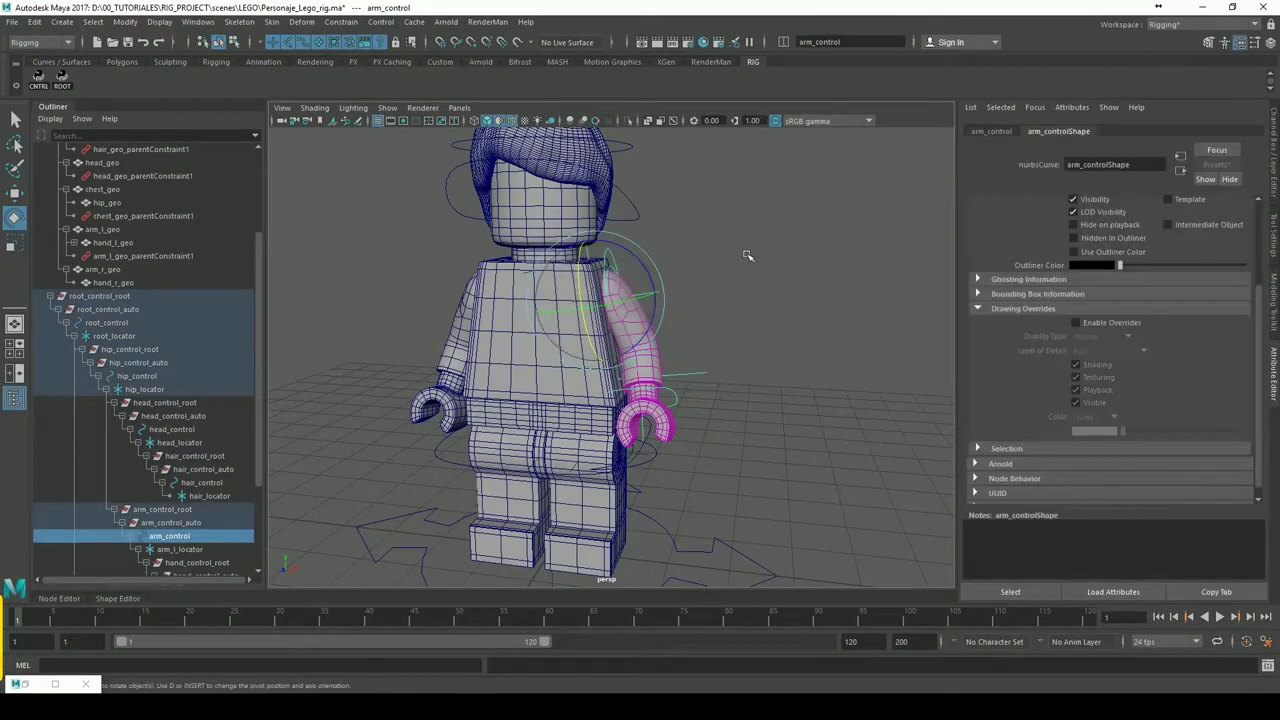
Zoom onto the arm and try red as arm_control's Outliner Color in the Display section
{"action": "right_click_drag", "start_coordinate": [654, 224], "coordinate": [700, 260], "text": "alt"}
{"action": "middle_click_drag", "start_coordinate": [700, 260], "coordinate": [766, 280], "text": "alt"}
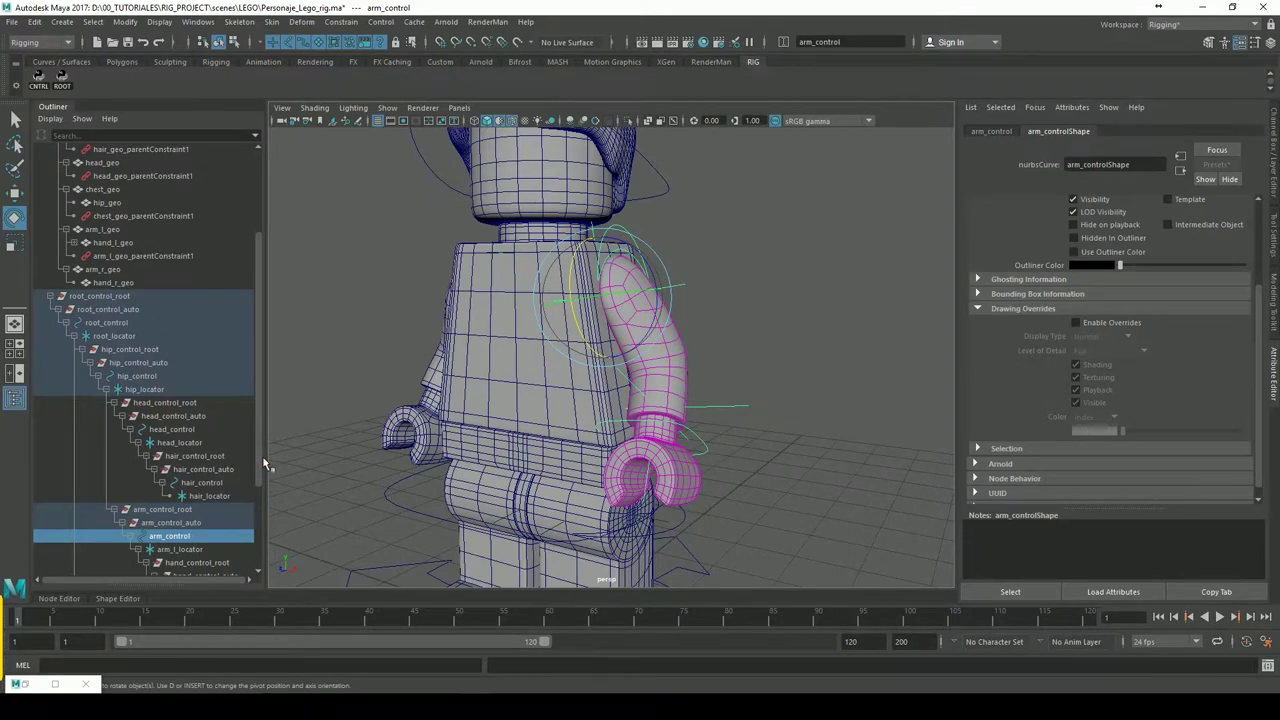
{"action": "left_click_drag", "start_coordinate": [263, 464], "coordinate": [258, 518]}
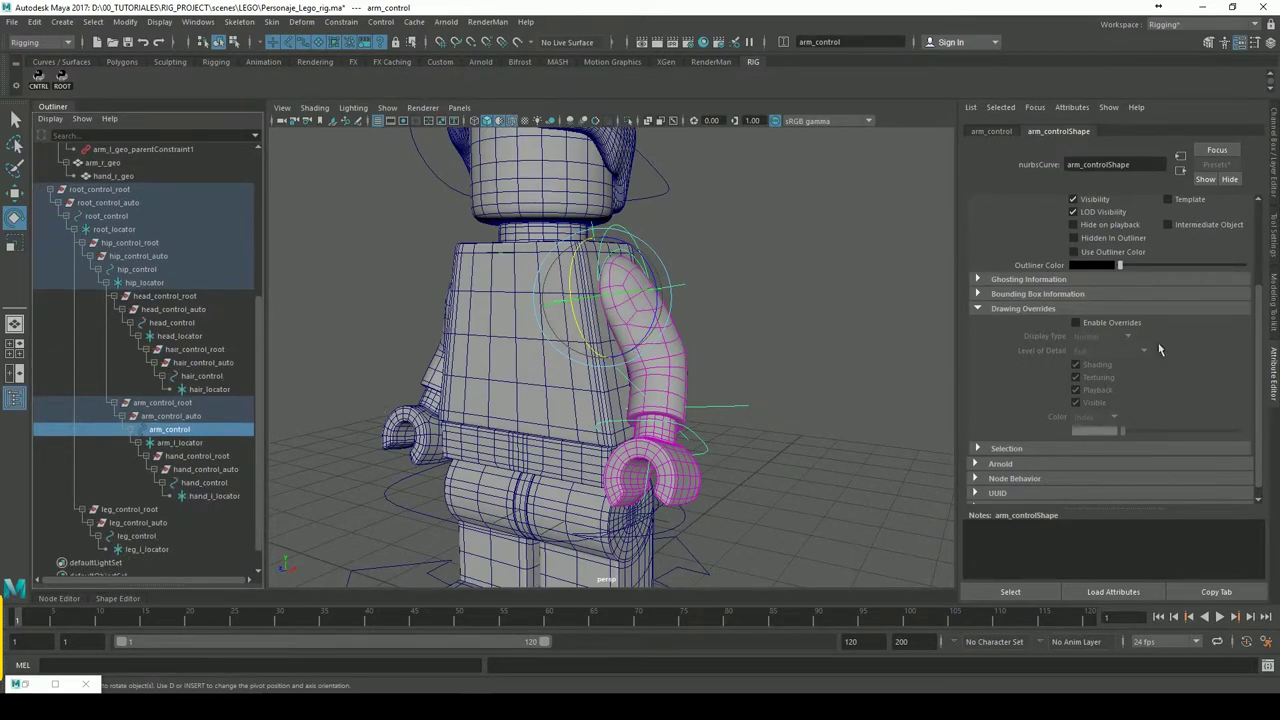
{"action": "left_click", "coordinate": [990, 132]}
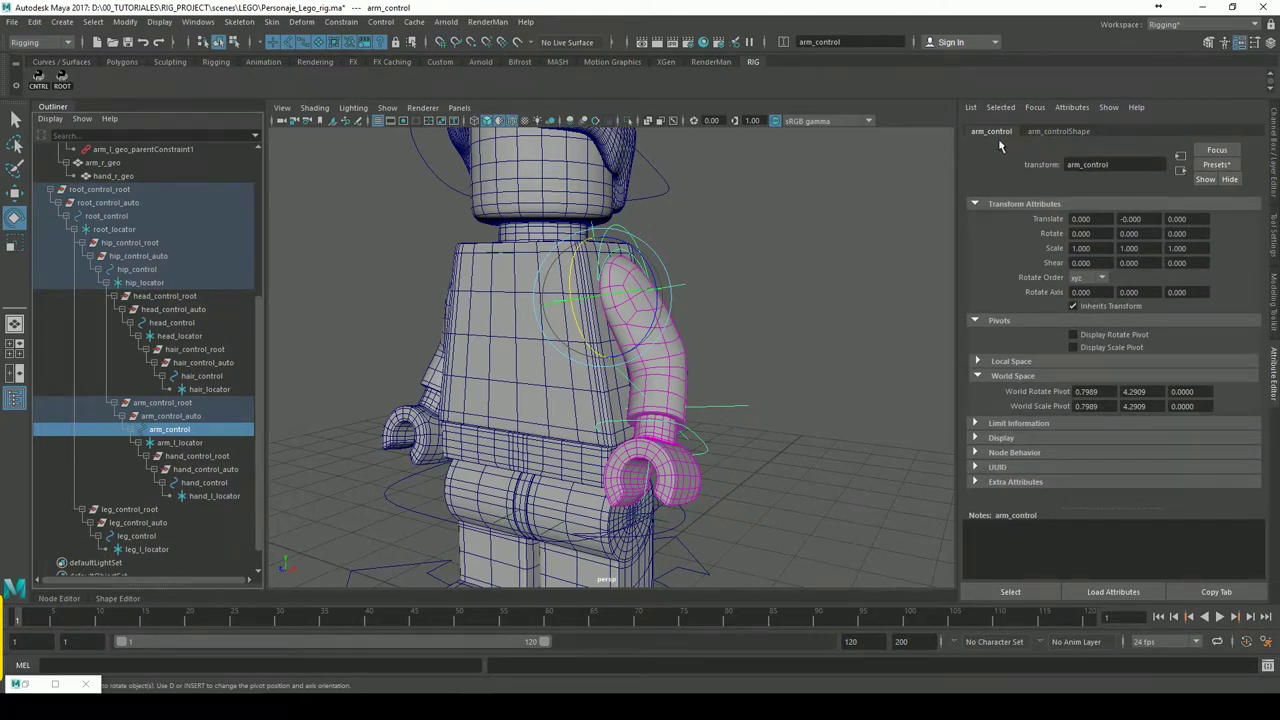
{"action": "left_click", "coordinate": [984, 440]}
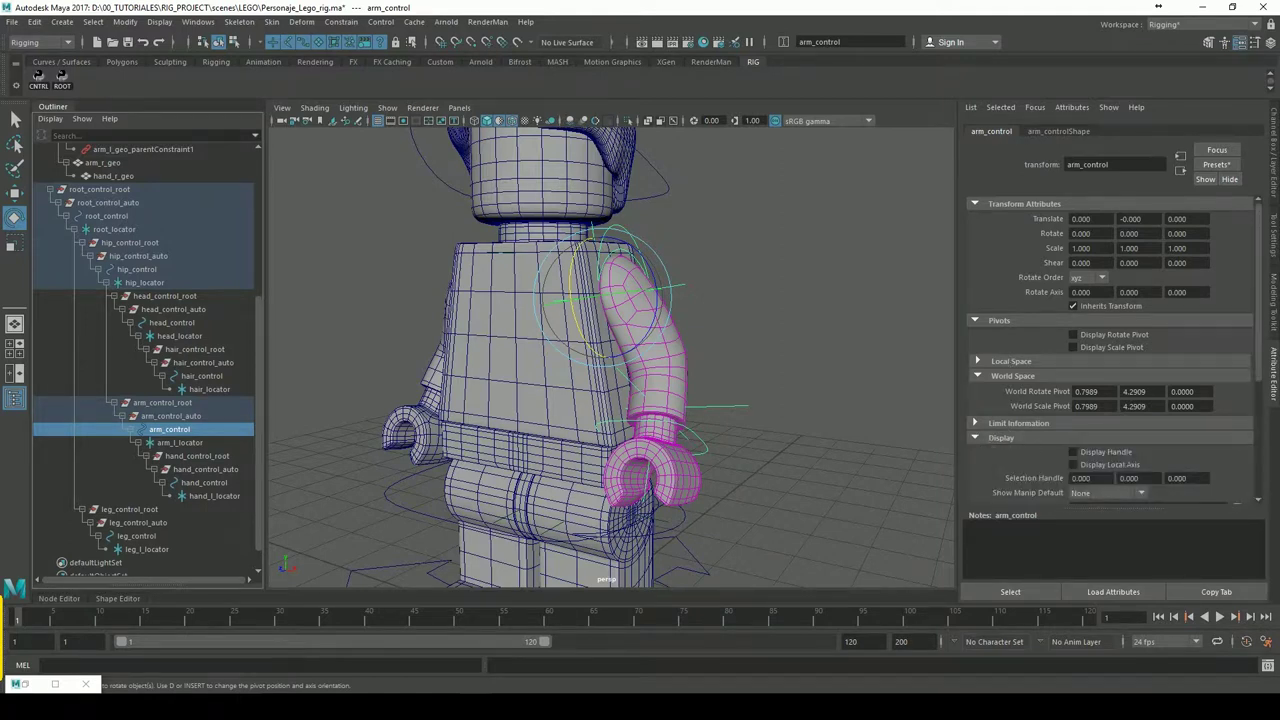
{"action": "scroll", "coordinate": [1200, 440], "scroll_direction": "down", "scroll_amount": 2}
{"action": "scroll", "coordinate": [1200, 459], "scroll_direction": "down", "scroll_amount": 2}
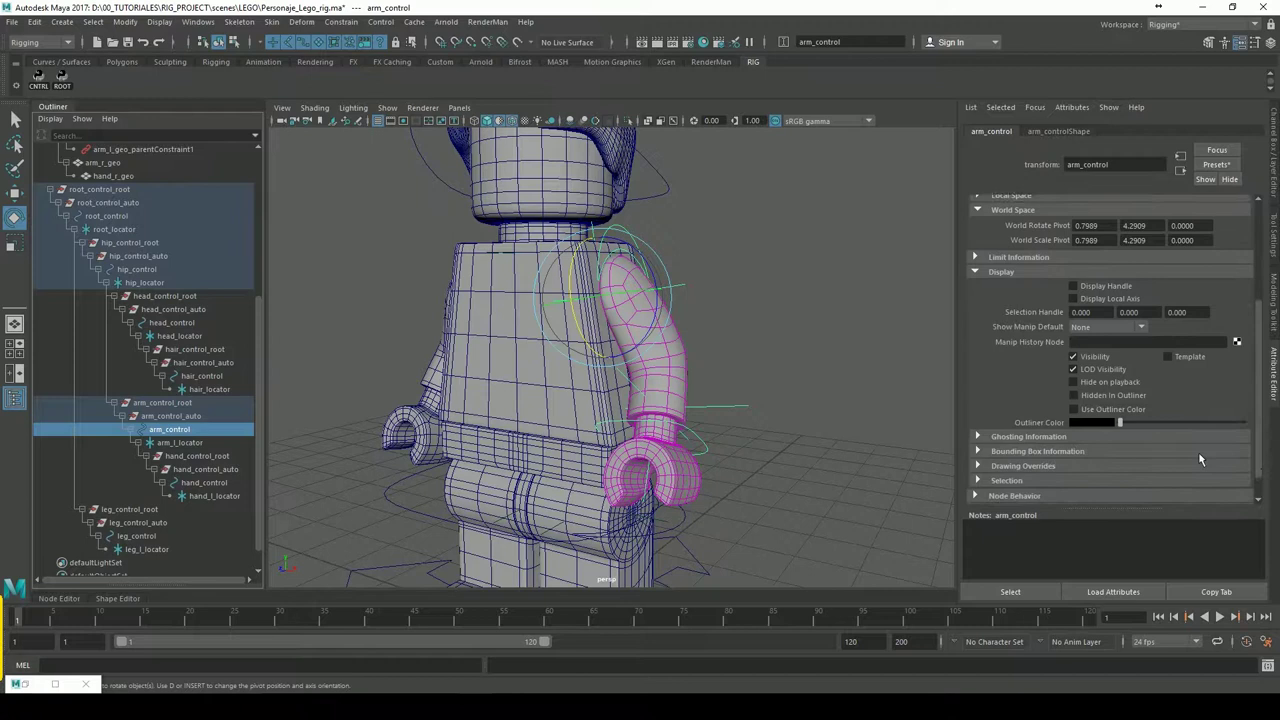
{"action": "left_click", "coordinate": [1092, 422]}
{"action": "left_click", "coordinate": [1058, 392]}
{"action": "left_click", "coordinate": [844, 354]}
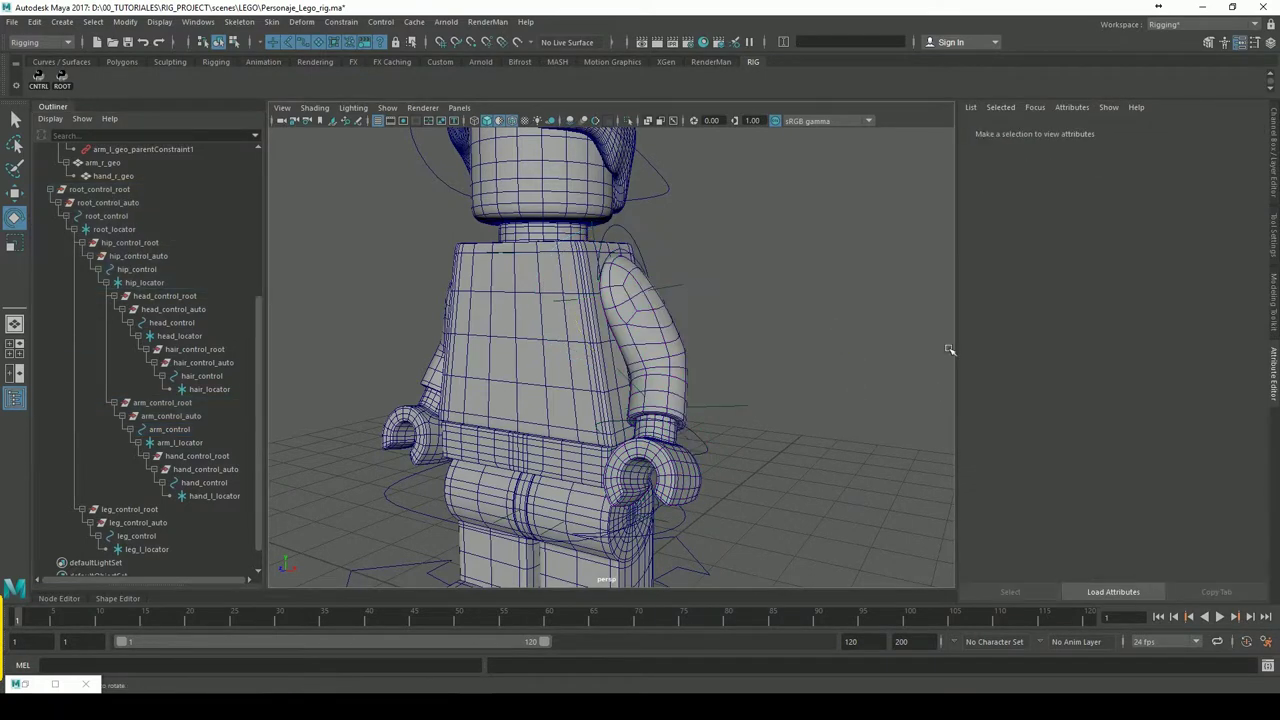
{"action": "left_click", "coordinate": [633, 243]}
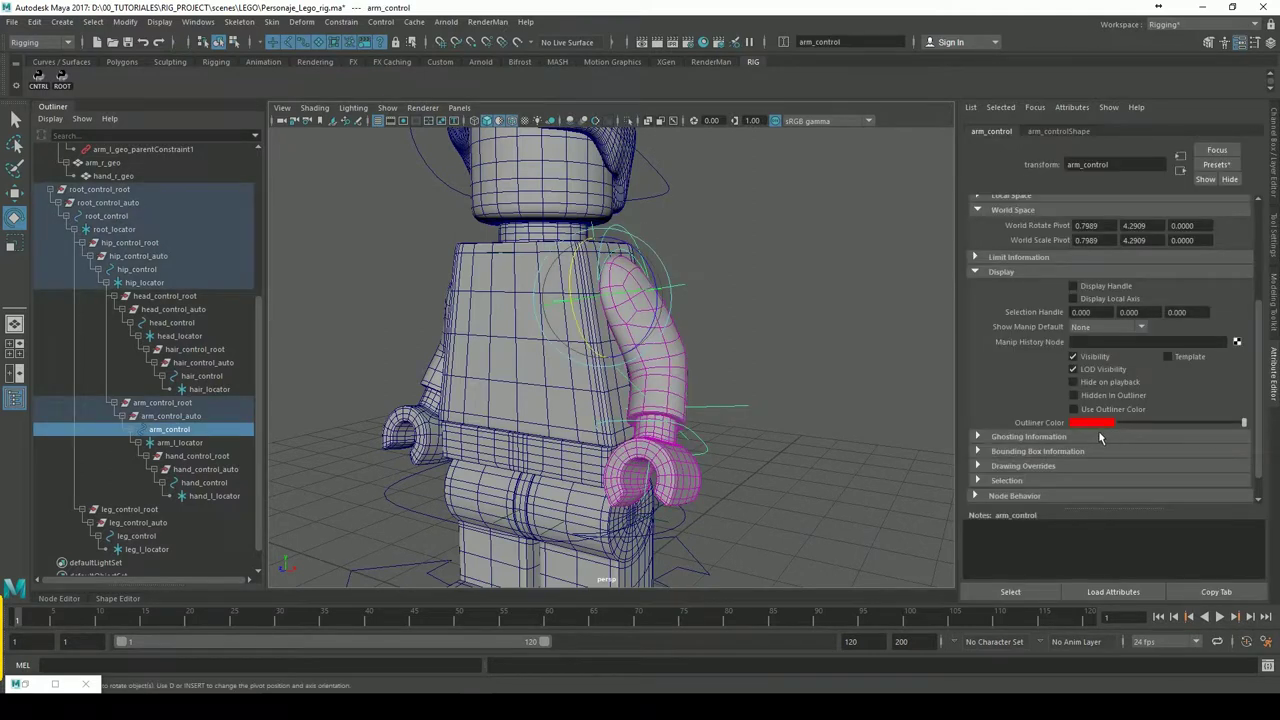
{"action": "left_click", "coordinate": [1088, 424]}
{"action": "left_click", "coordinate": [1001, 271]}
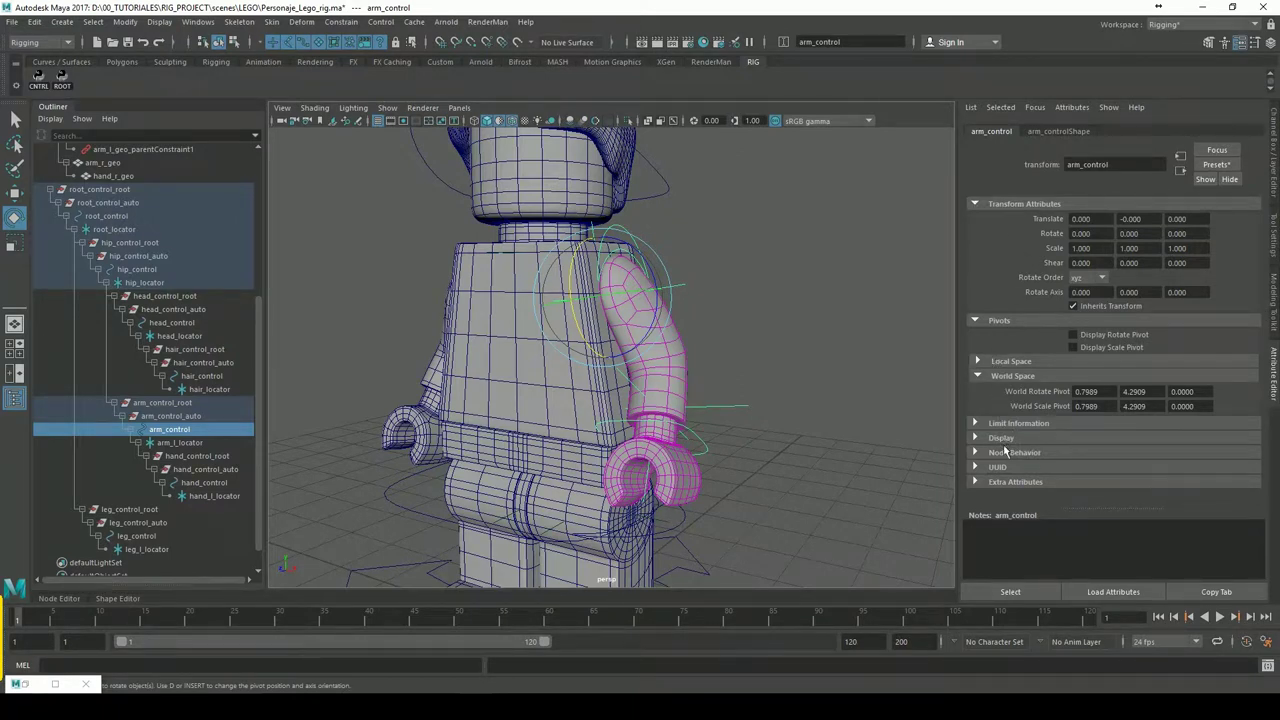
Try red as the outliner colour on the arm's shape node, then revert it to black
{"action": "left_click", "coordinate": [1060, 134]}
{"action": "left_click", "coordinate": [1030, 309]}
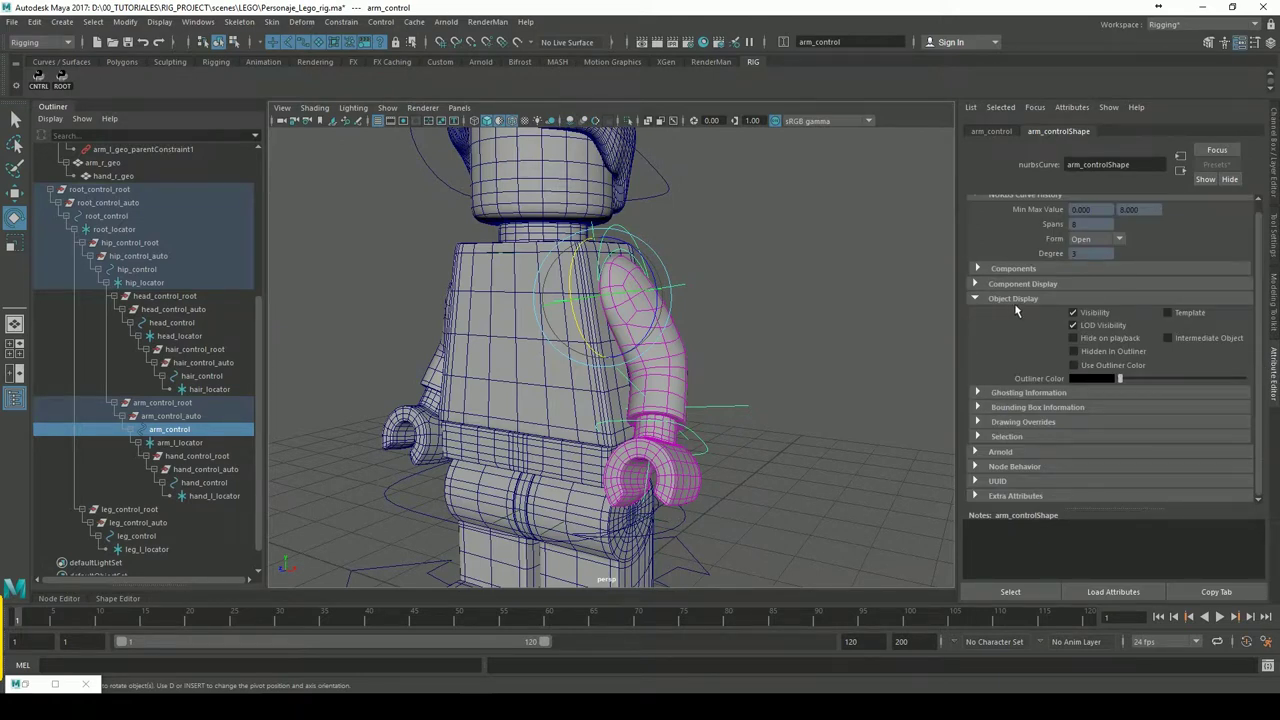
{"action": "left_click", "coordinate": [1100, 379]}
{"action": "left_click", "coordinate": [1045, 345]}
{"action": "left_click", "coordinate": [824, 314]}
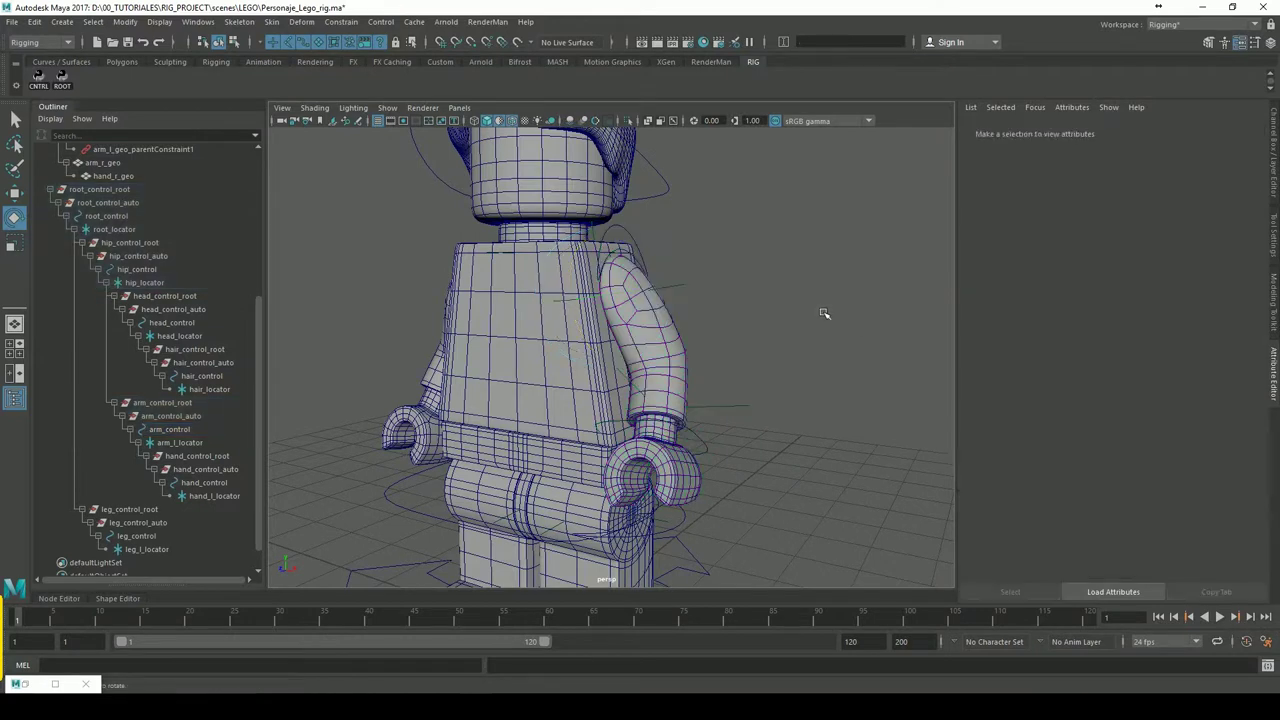
{"action": "left_click", "coordinate": [630, 240]}
{"action": "left_click_drag", "start_coordinate": [1144, 393], "coordinate": [1107, 396]}
{"action": "left_click", "coordinate": [840, 416]}
{"action": "left_click", "coordinate": [632, 236]}
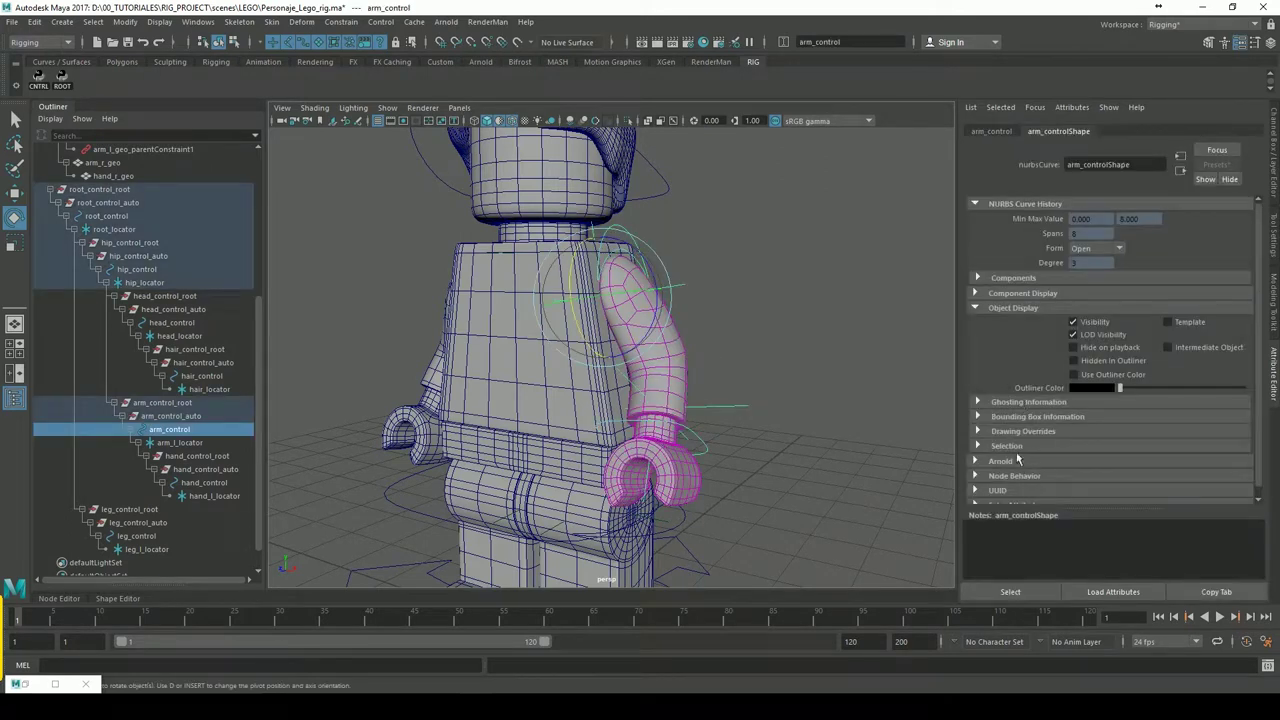
Expand the Drawing Overrides options on arm_control's transform attributes
{"action": "left_click", "coordinate": [978, 431]}
{"action": "left_click_drag", "start_coordinate": [1273, 400], "coordinate": [1267, 481]}
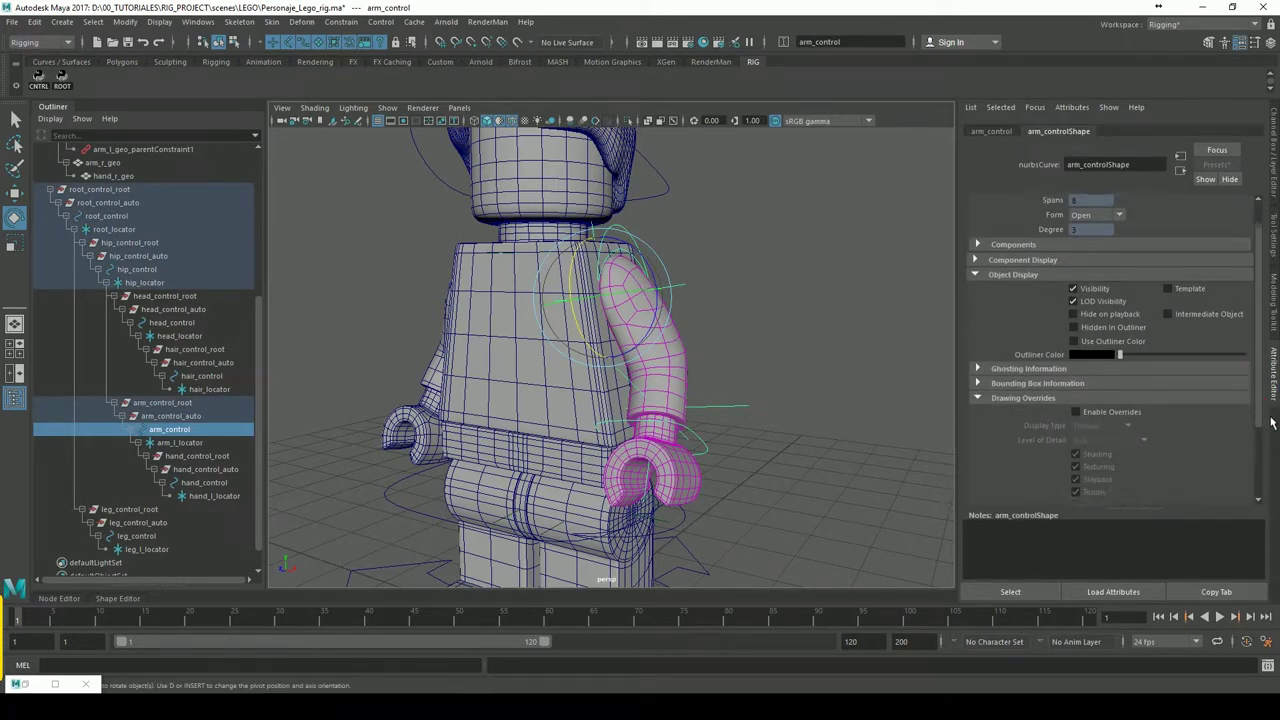
{"action": "scroll", "coordinate": [1267, 481], "scroll_direction": "up", "scroll_amount": 2}
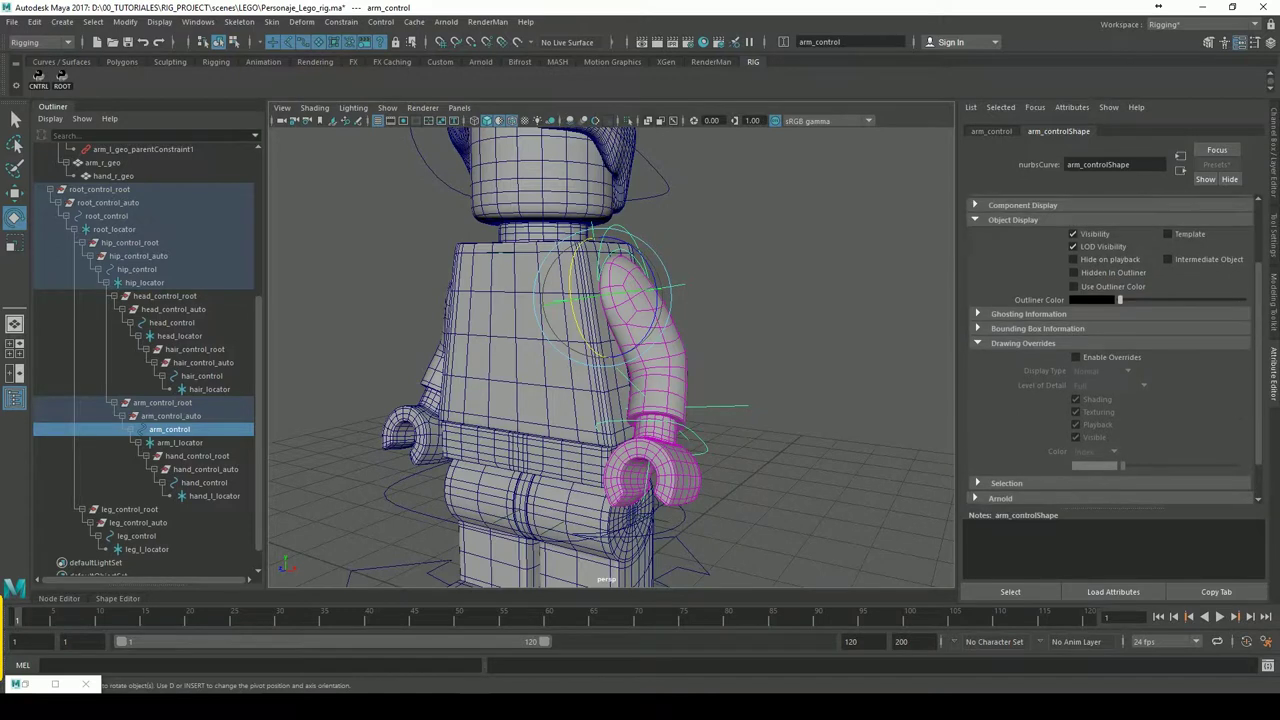
{"action": "left_click", "coordinate": [991, 131]}
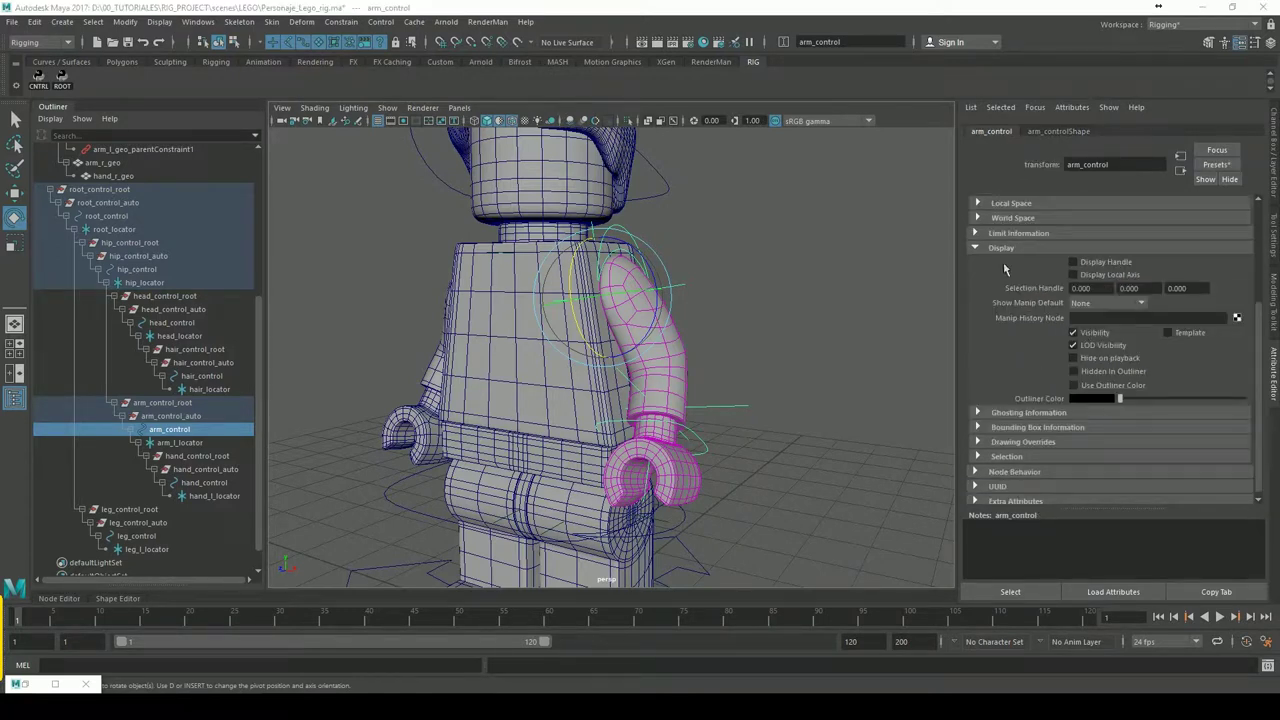
{"action": "left_click", "coordinate": [1024, 442]}
{"action": "scroll", "coordinate": [1262, 393], "scroll_direction": "down", "scroll_amount": 3}
Enable drawing overrides on the arm and hand controls, giving hand_control a light orange colour
{"action": "left_click", "coordinate": [1075, 314]}
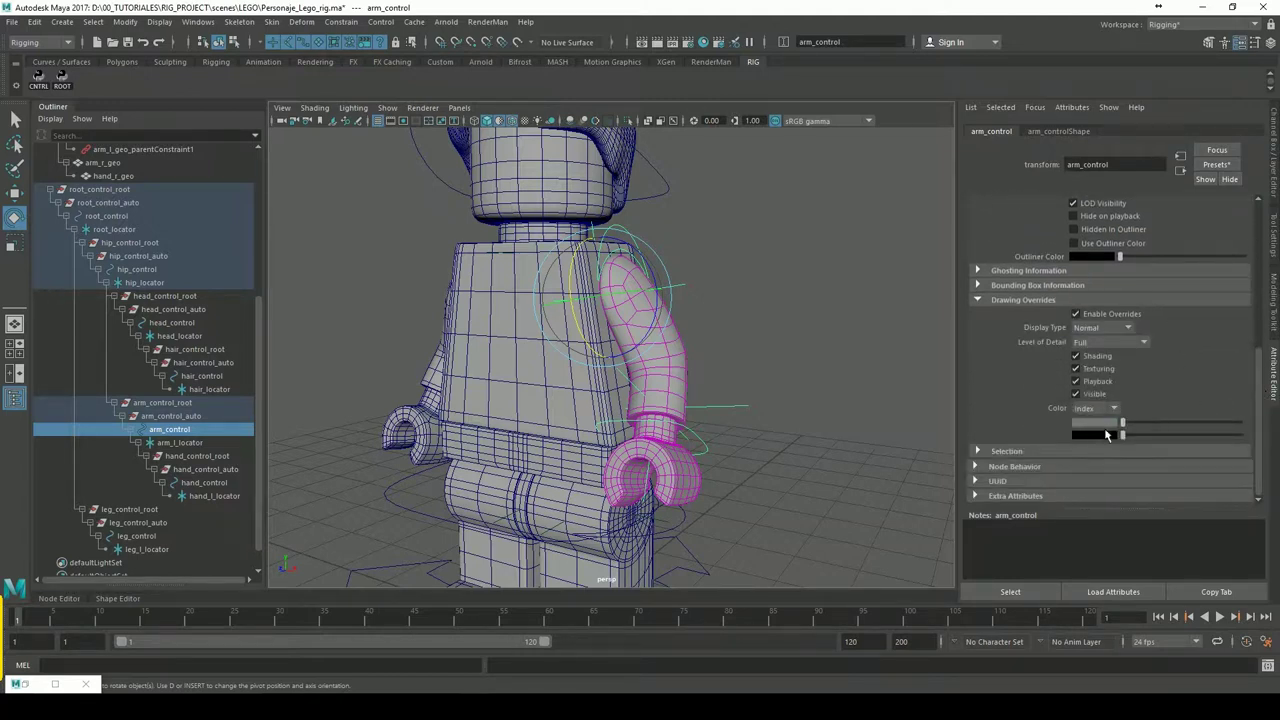
{"action": "left_click_drag", "start_coordinate": [1120, 432], "coordinate": [1181, 424]}
{"action": "left_click", "coordinate": [838, 400]}
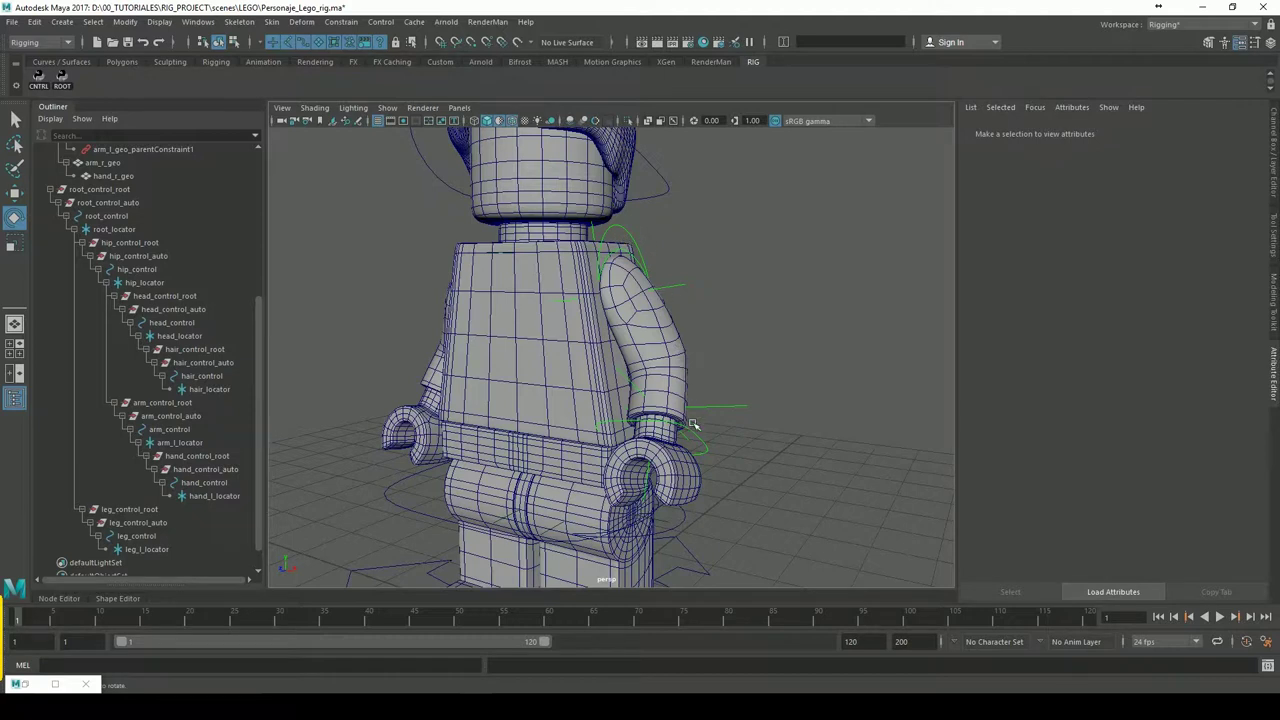
{"action": "left_click", "coordinate": [168, 429]}
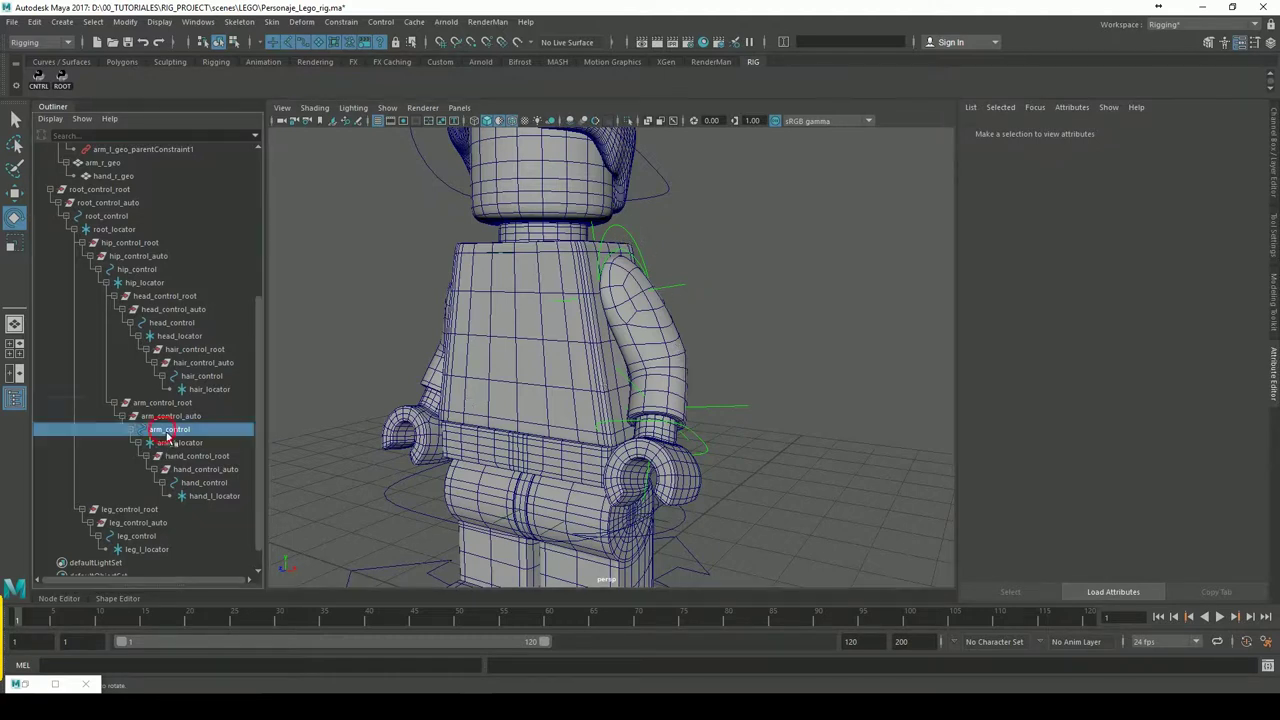
{"action": "left_click", "coordinate": [205, 484]}
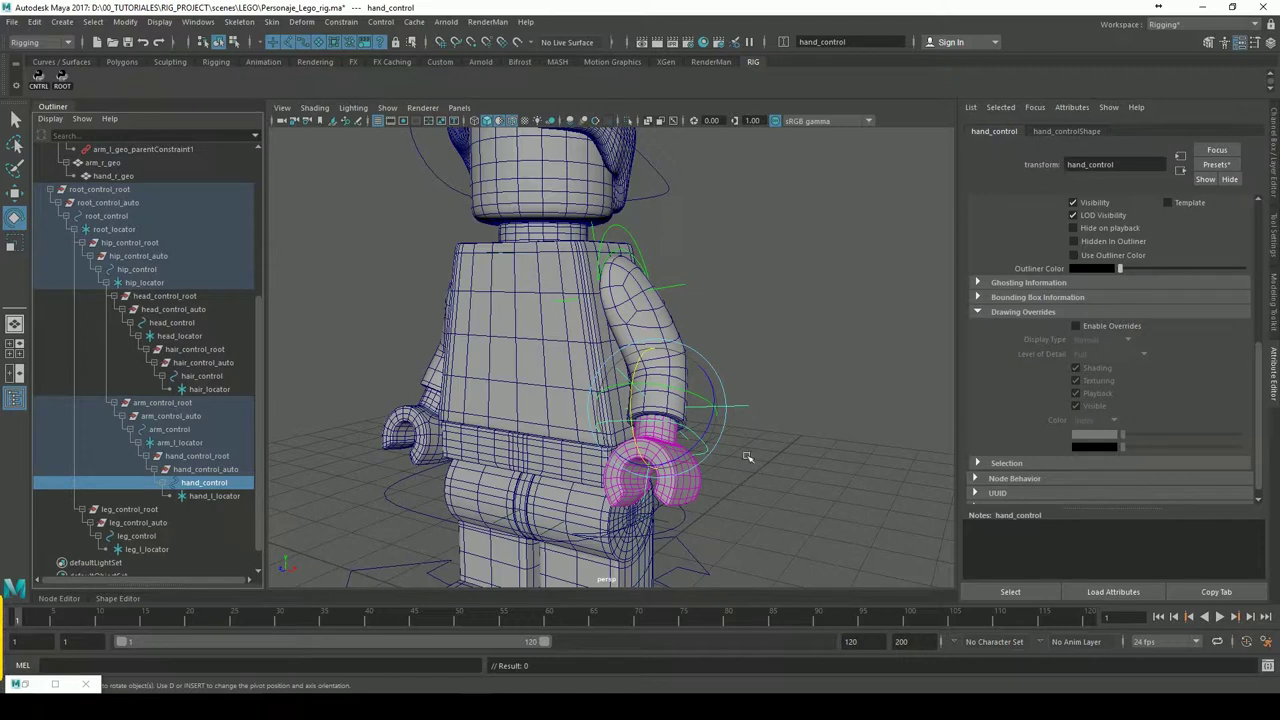
{"action": "left_click", "coordinate": [1076, 326]}
{"action": "left_click_drag", "start_coordinate": [1135, 444], "coordinate": [1207, 445]}
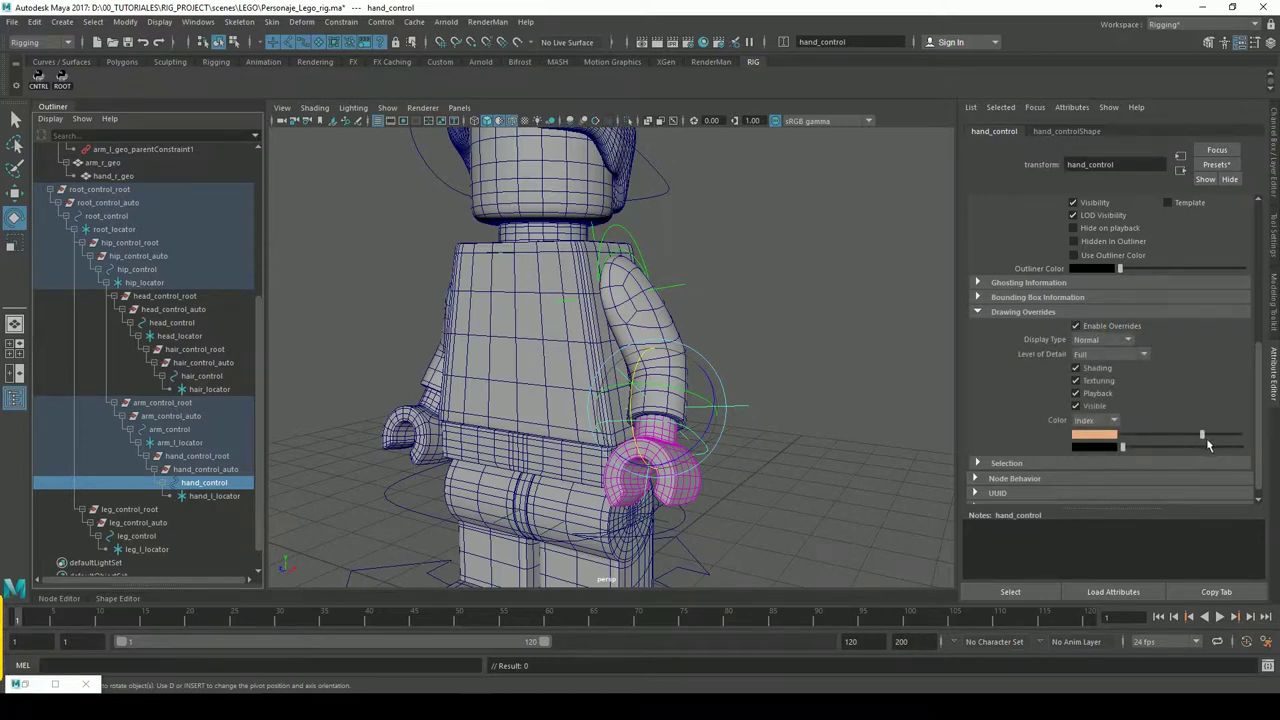
Select the controls in the viewport to check hand_control's new colour
{"action": "left_click", "coordinate": [860, 368]}
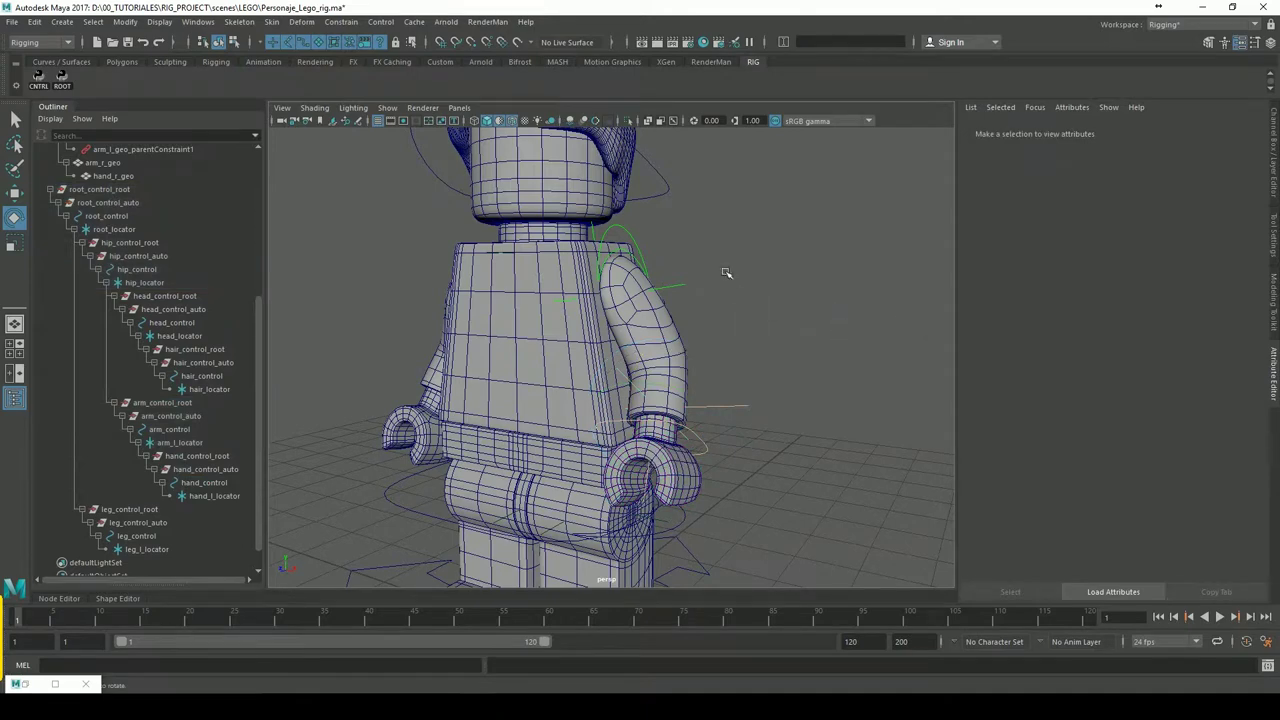
{"action": "left_click", "coordinate": [624, 246]}
{"action": "mouse_move", "coordinate": [764, 371]}
{"action": "left_mouse_down", "text": "alt"}
{"action": "mouse_move", "coordinate": [809, 366]}
{"action": "mouse_move", "coordinate": [696, 393]}
{"action": "mouse_move", "coordinate": [617, 439]}
{"action": "mouse_move", "coordinate": [773, 429]}
{"action": "left_mouse_up", "text": "alt"}
{"action": "left_click", "coordinate": [809, 380]}
{"action": "left_click", "coordinate": [617, 439]}
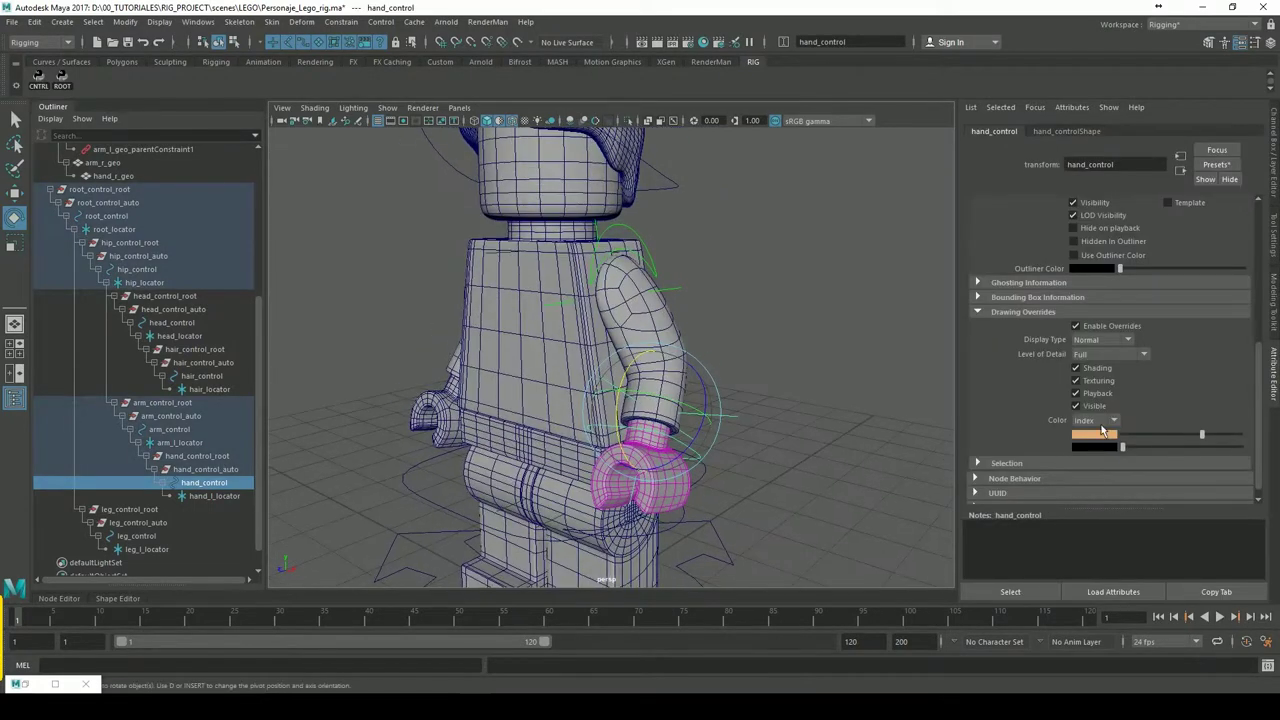
{"action": "left_click", "coordinate": [828, 398]}
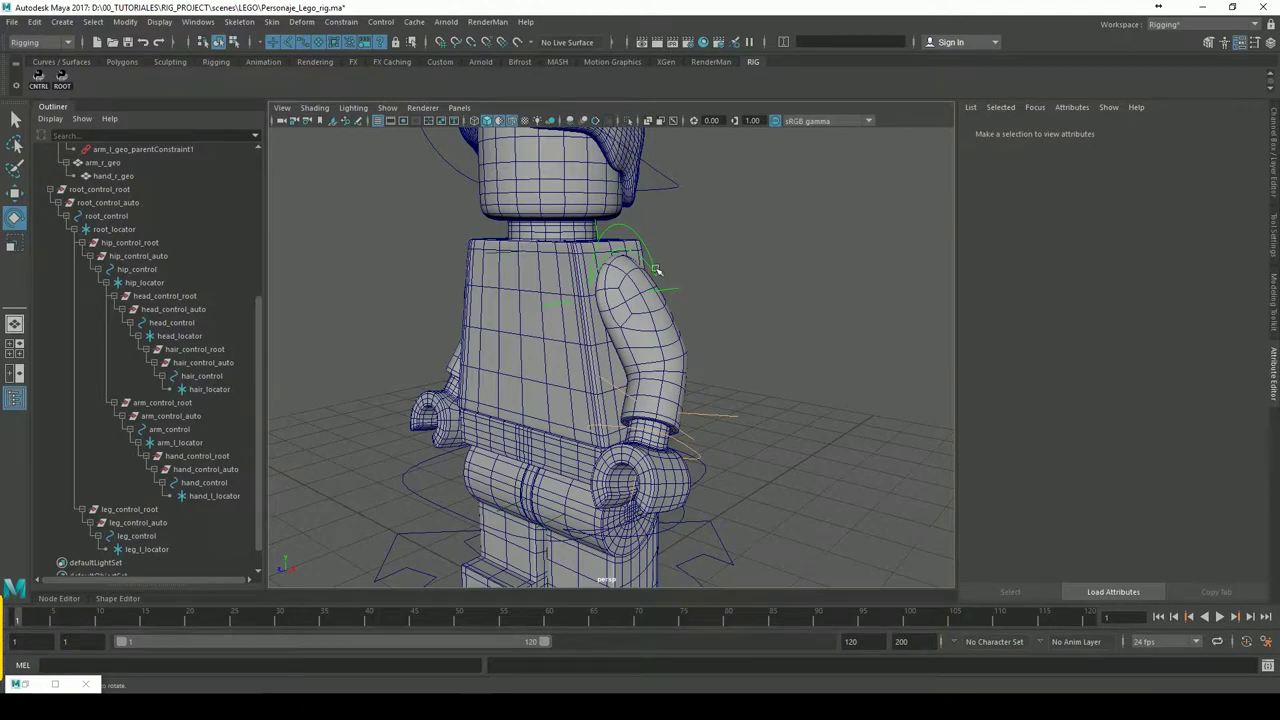
Reset arm_control's override colour to grey and disable its drawing overrides
{"action": "left_click", "coordinate": [170, 429]}
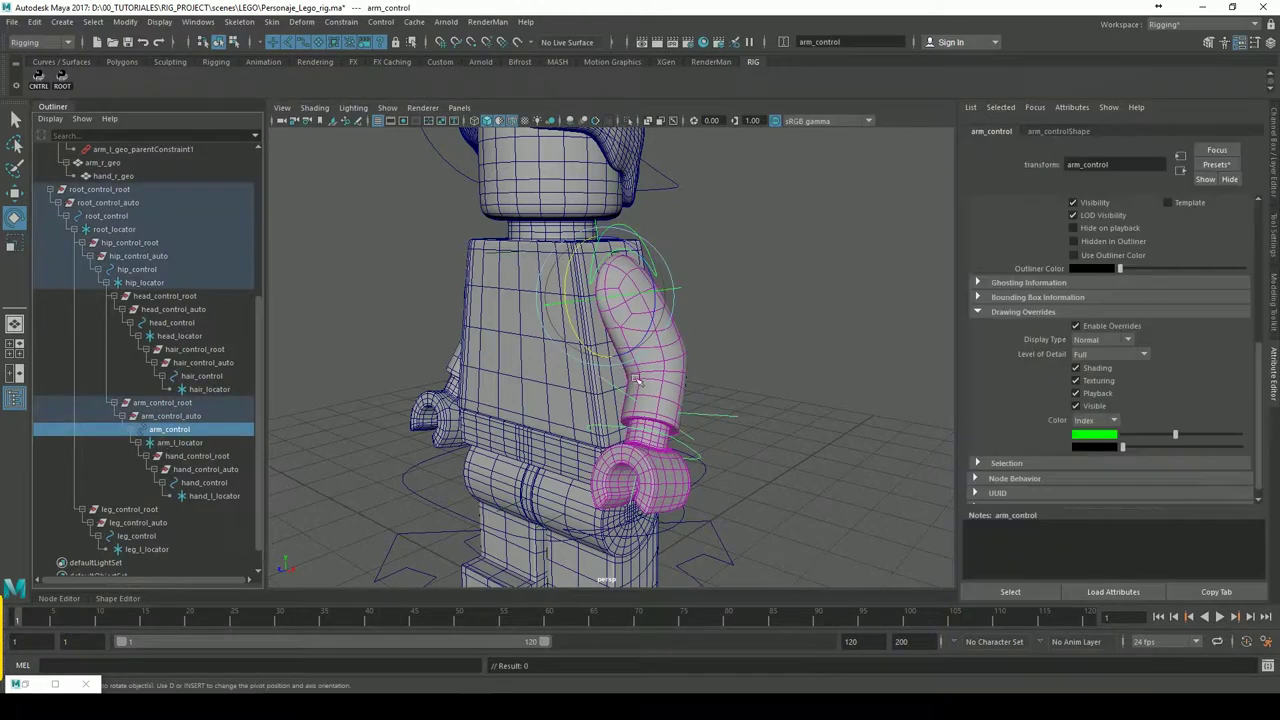
{"action": "left_click_drag", "start_coordinate": [1175, 435], "coordinate": [1112, 441]}
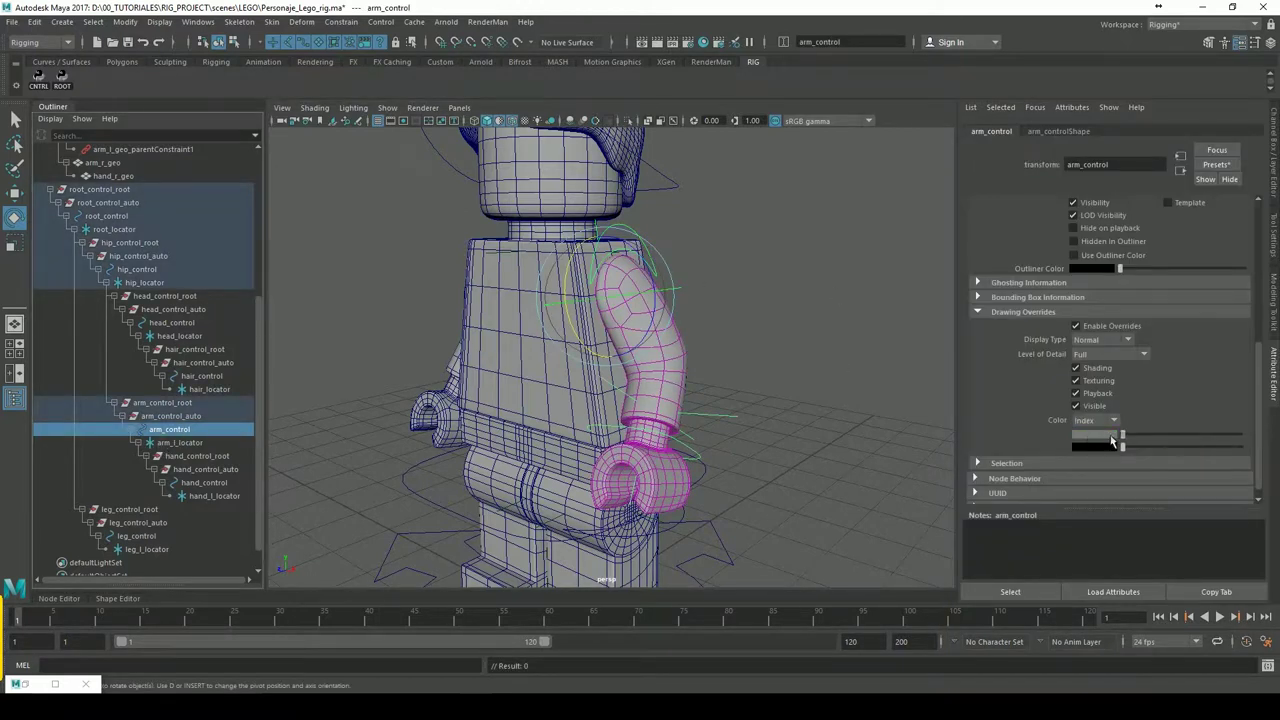
{"action": "left_click", "coordinate": [1117, 334]}
Turn off hand_control's drawing overrides
{"action": "left_click", "coordinate": [793, 386]}
{"action": "left_click", "coordinate": [699, 463]}
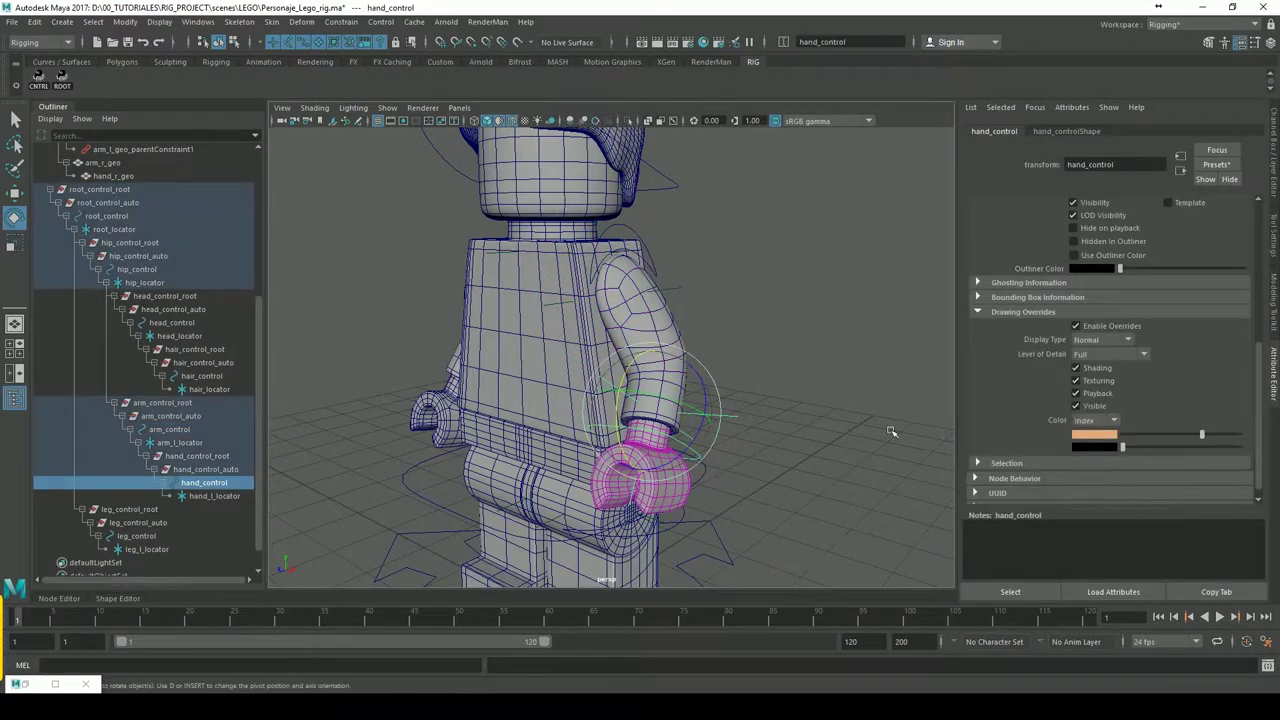
{"action": "left_click", "coordinate": [1092, 334]}
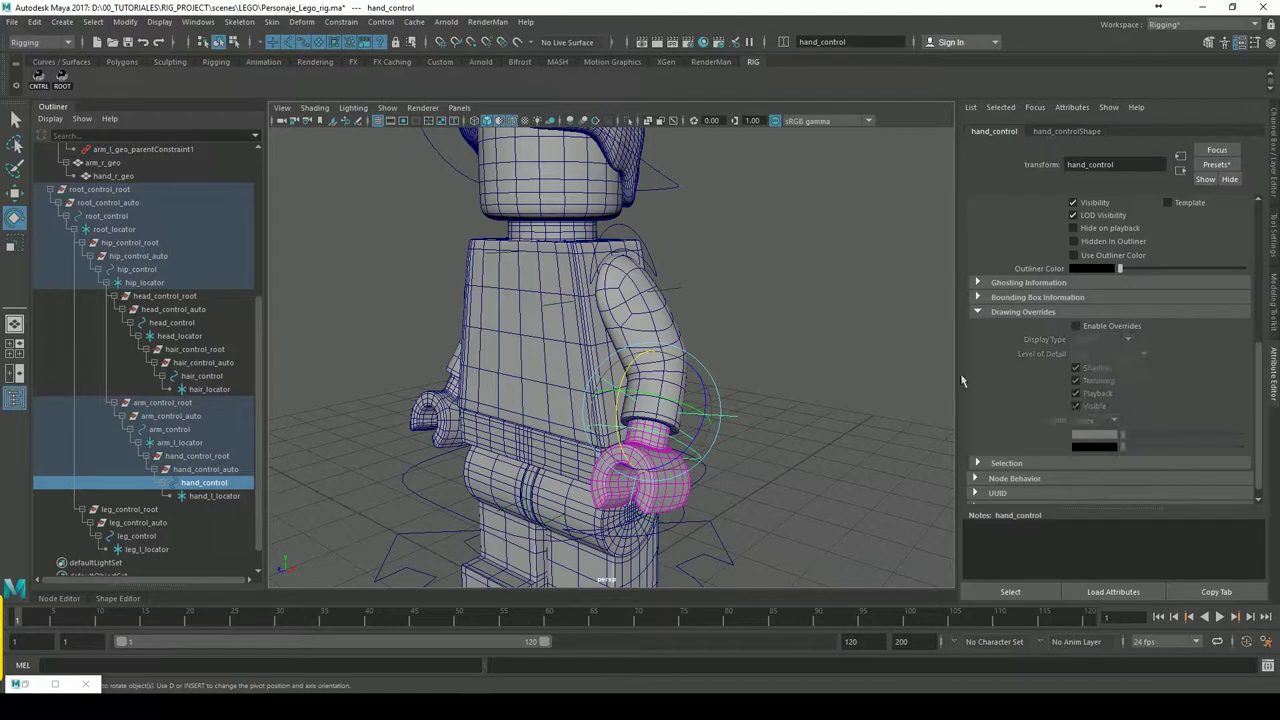
Hide arm_control by switching its Visibility off, then undo and make it visible again
{"action": "left_click", "coordinate": [884, 365]}
{"action": "left_click", "coordinate": [665, 268]}
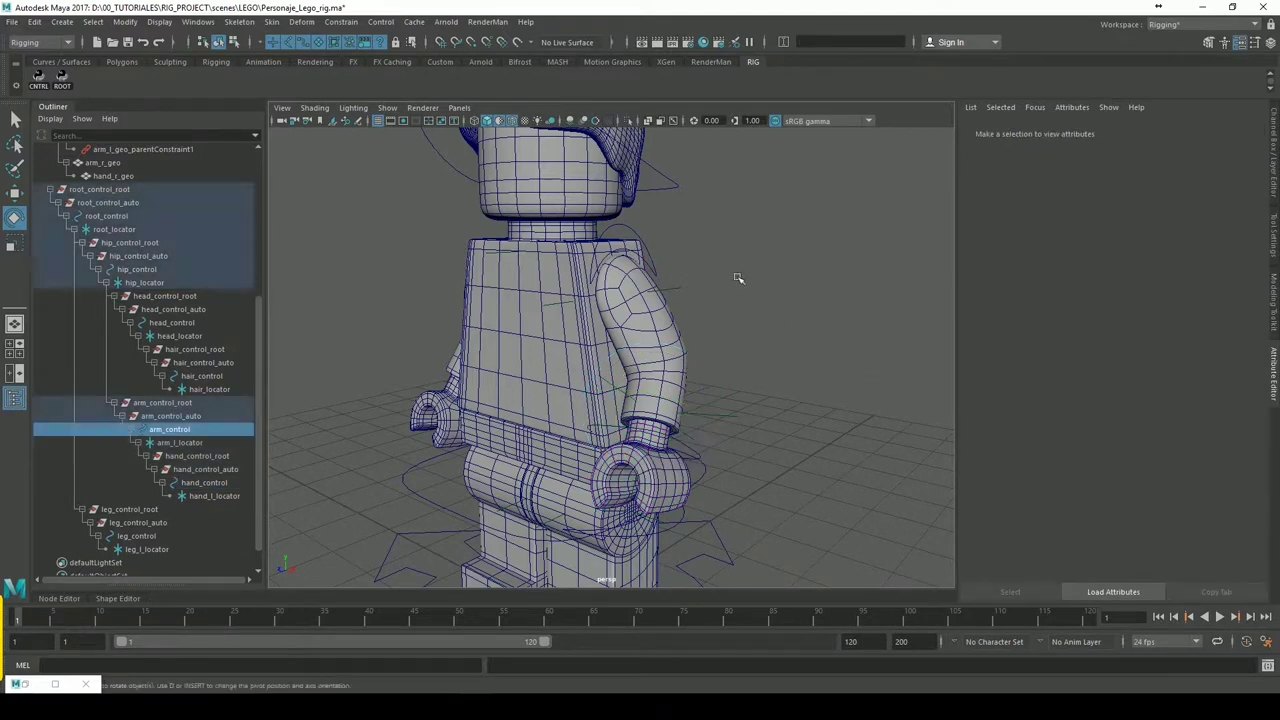
{"action": "left_click_drag", "start_coordinate": [763, 288], "coordinate": [862, 260], "text": "alt"}
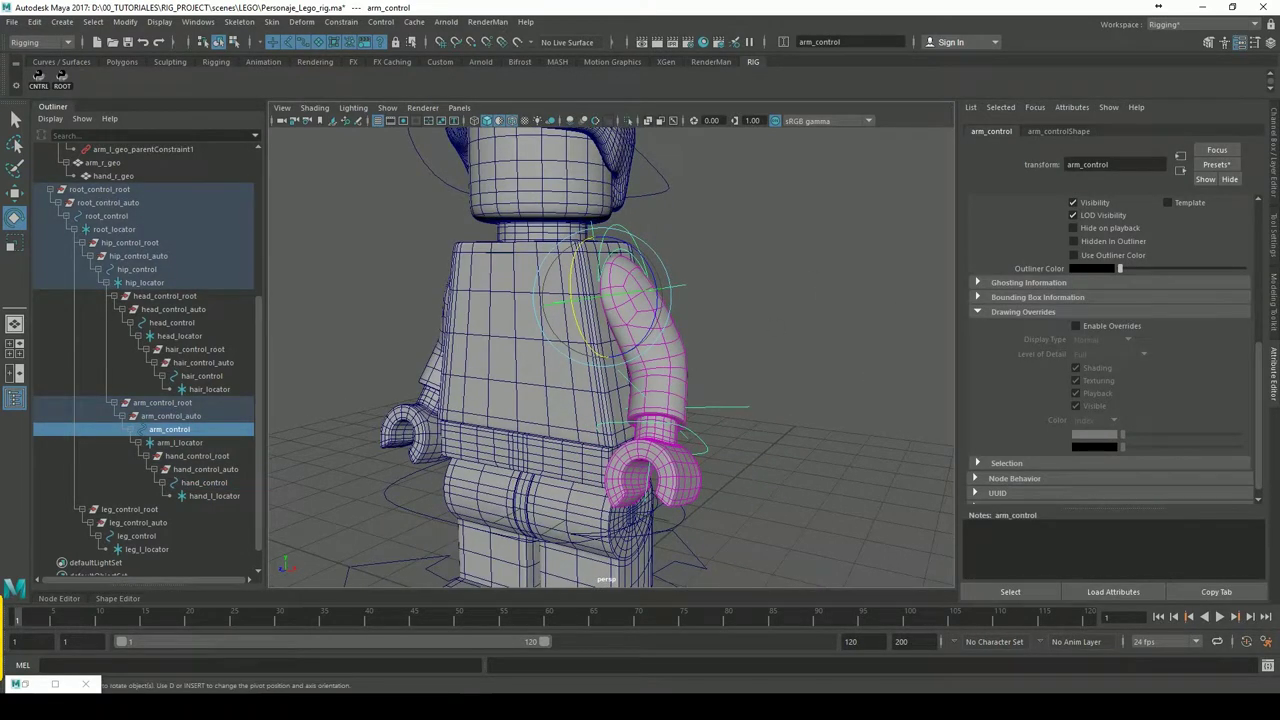
{"action": "scroll", "coordinate": [1234, 322], "scroll_direction": "up", "scroll_amount": 5}
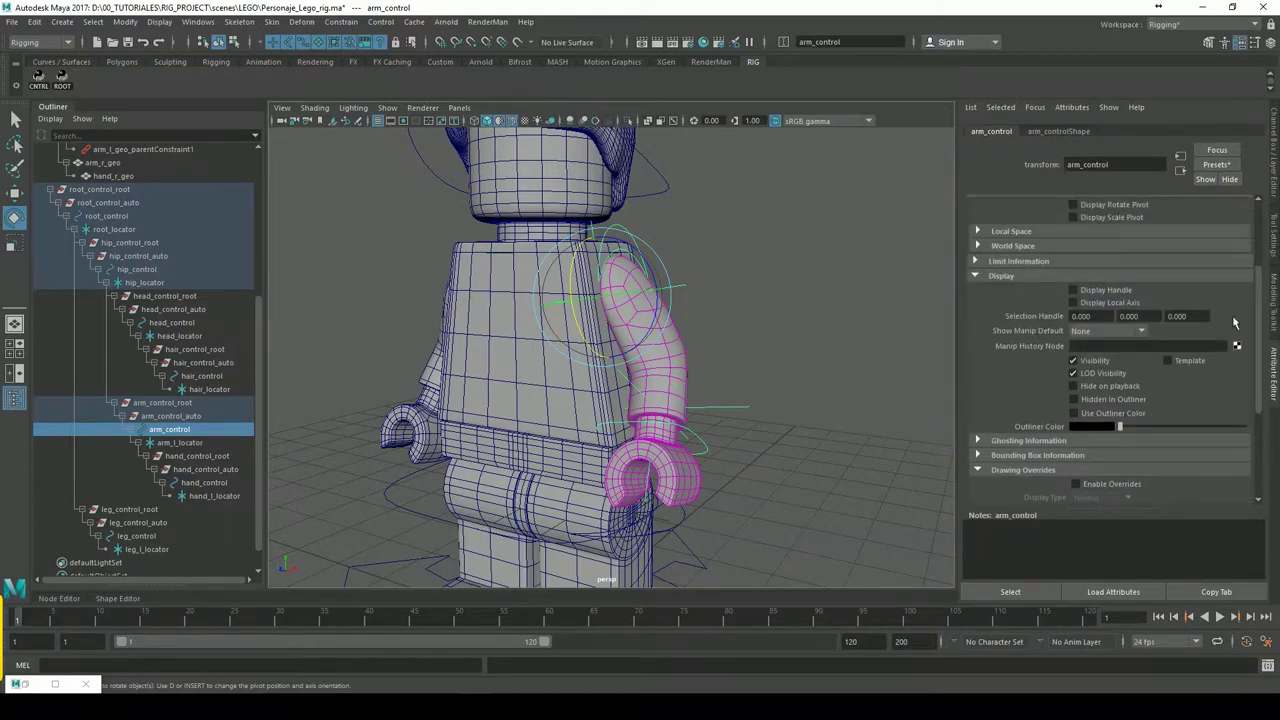
{"action": "left_click", "coordinate": [757, 300]}
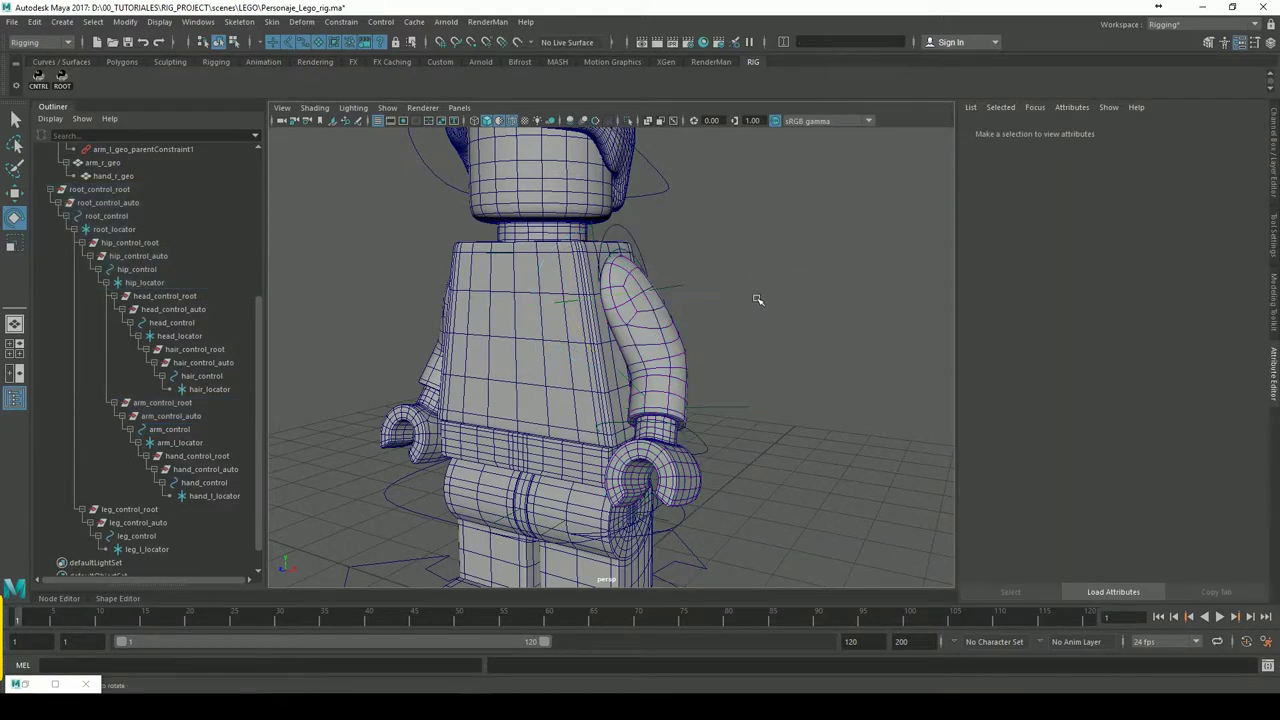
{"action": "left_click", "coordinate": [655, 271]}
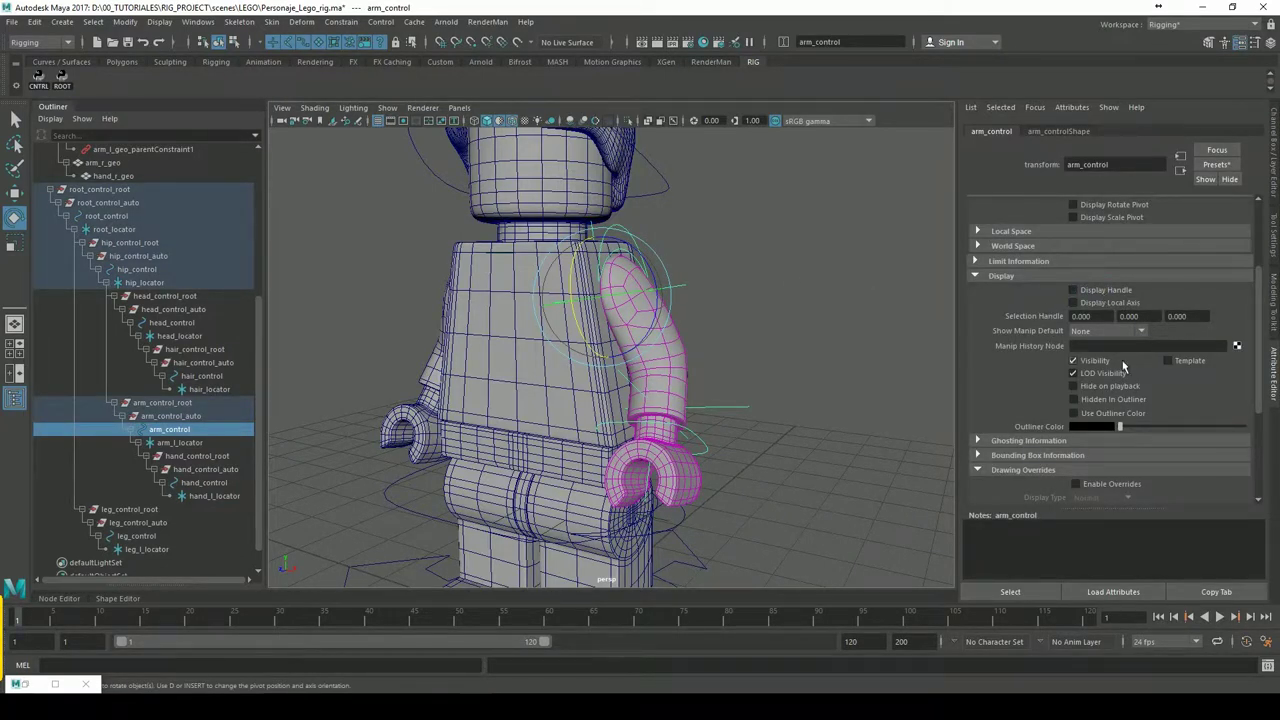
{"action": "left_click", "coordinate": [1073, 360]}
{"action": "left_click", "coordinate": [548, 218]}
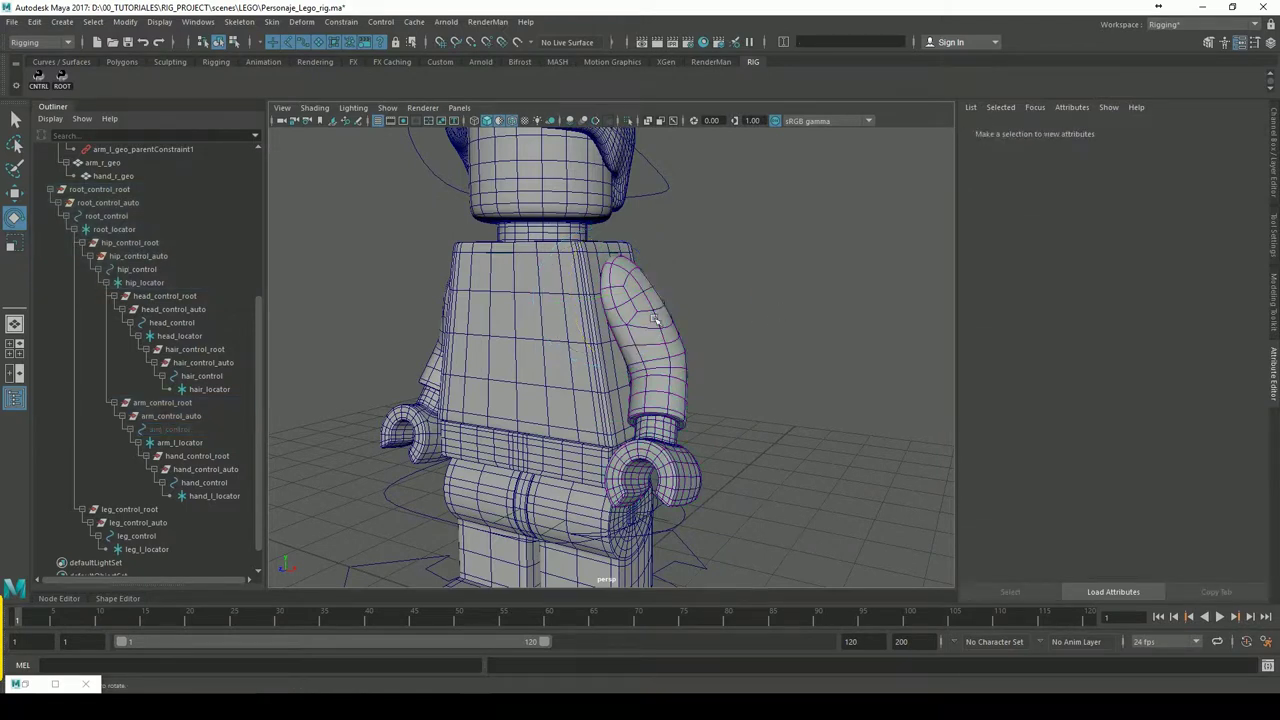
{"action": "key", "text": "ctrl+z"}
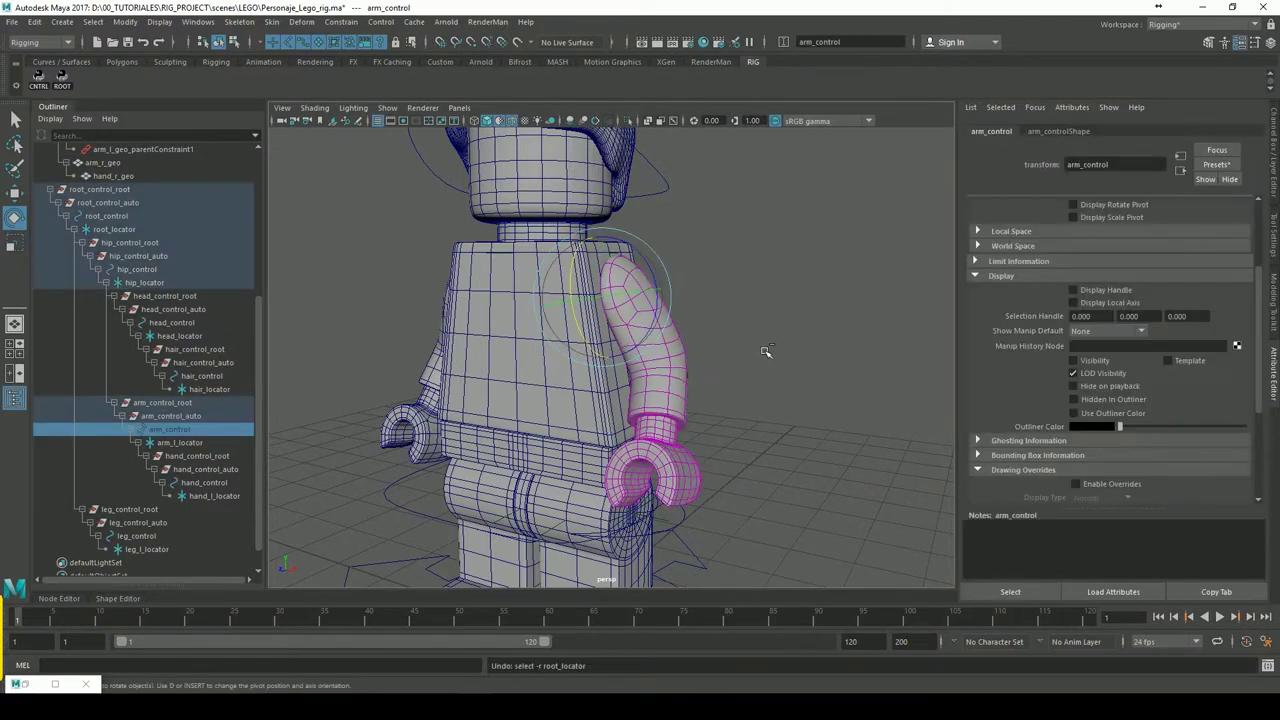
{"action": "left_click", "coordinate": [1073, 360]}
{"action": "left_click", "coordinate": [670, 266]}
Show the arm_controlShape attributes and reselect arm_control from the Outliner
{"action": "left_click", "coordinate": [636, 251]}
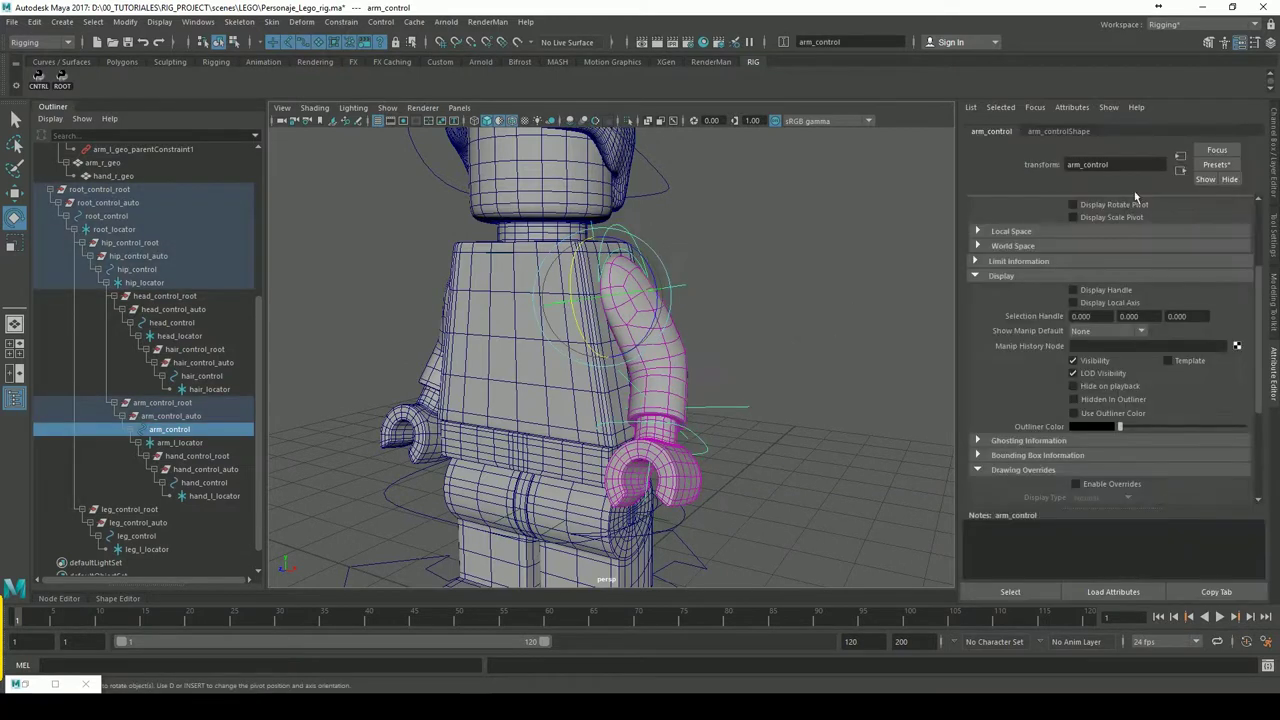
{"action": "left_click", "coordinate": [1066, 134]}
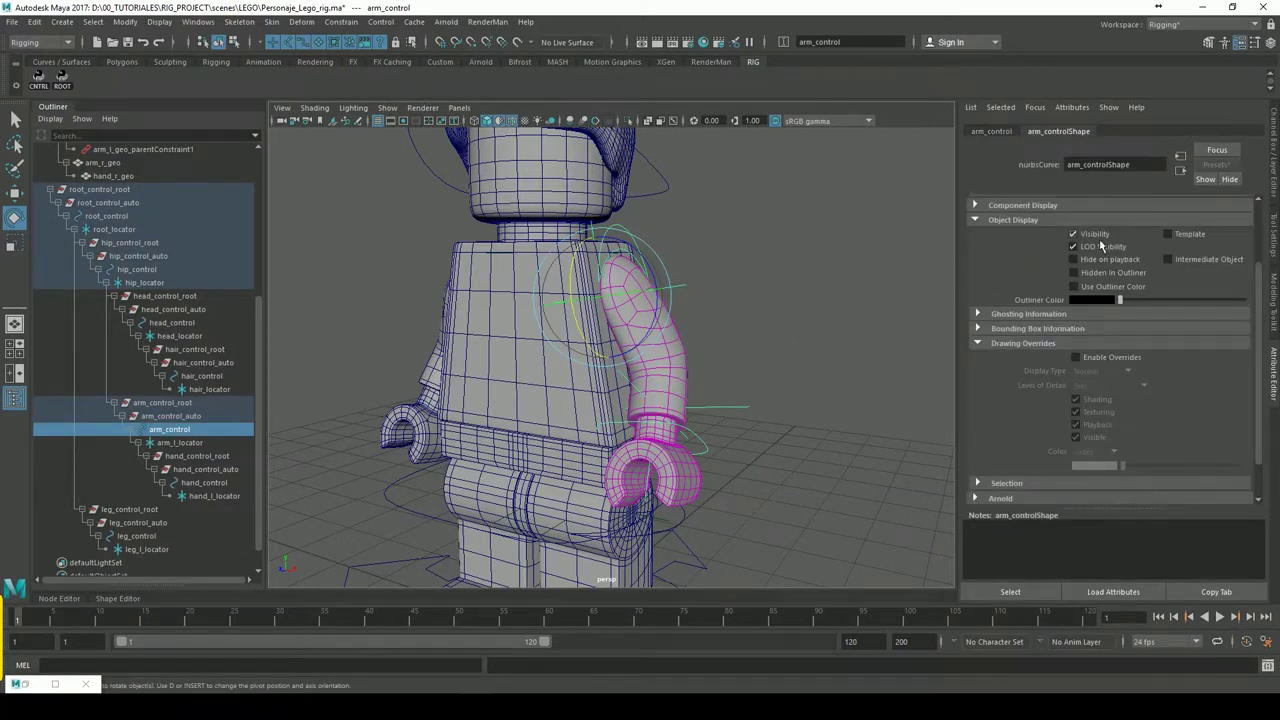
{"action": "left_click", "coordinate": [636, 293]}
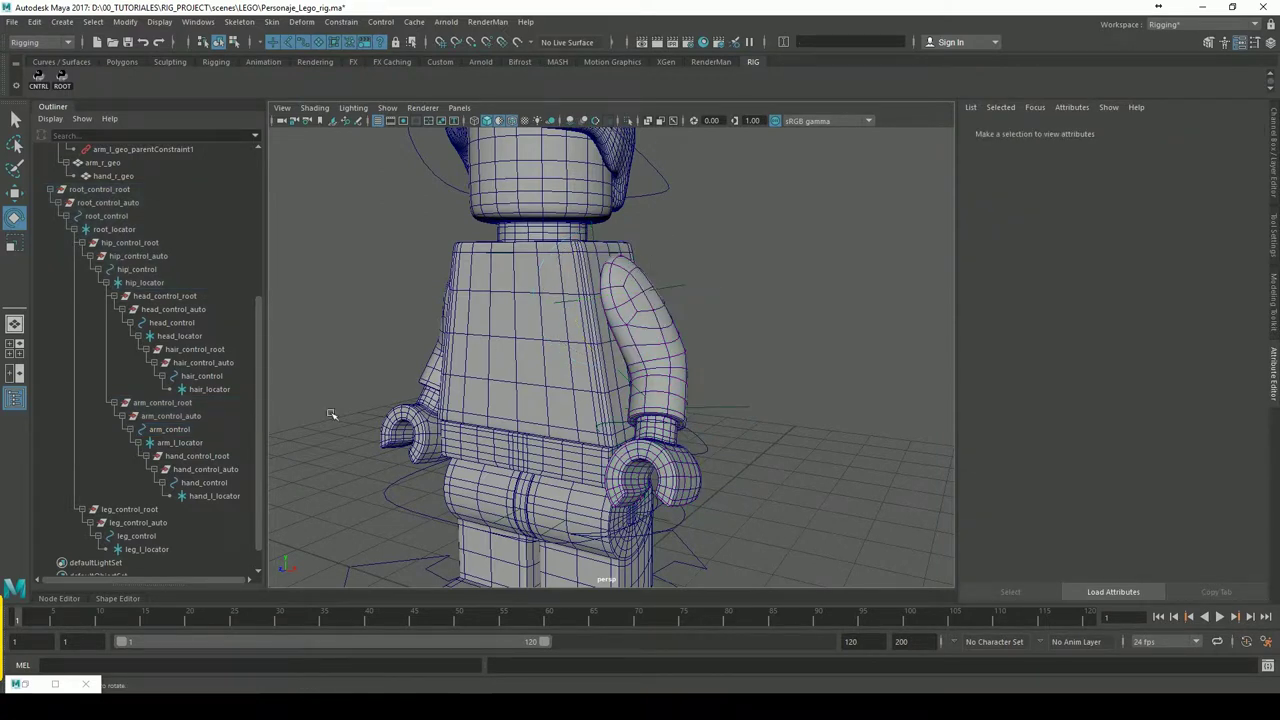
{"action": "key", "text": "ctrl+z"}
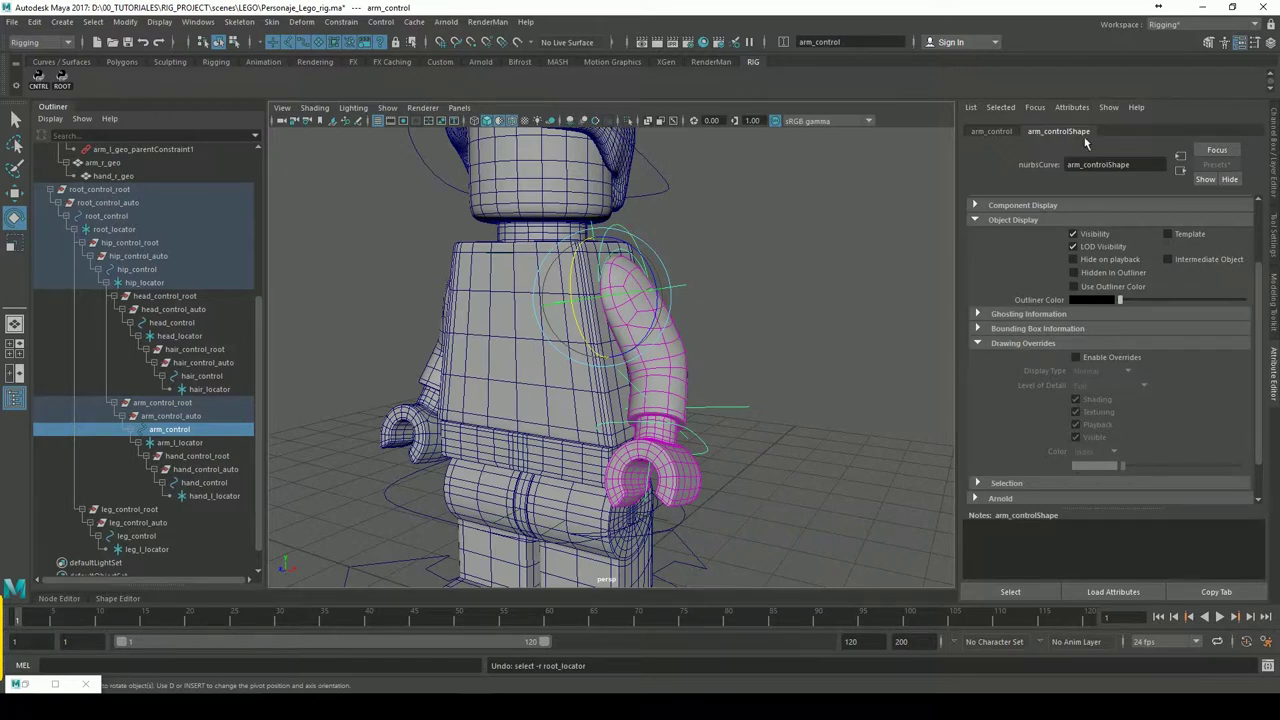
{"action": "left_click", "coordinate": [846, 299]}
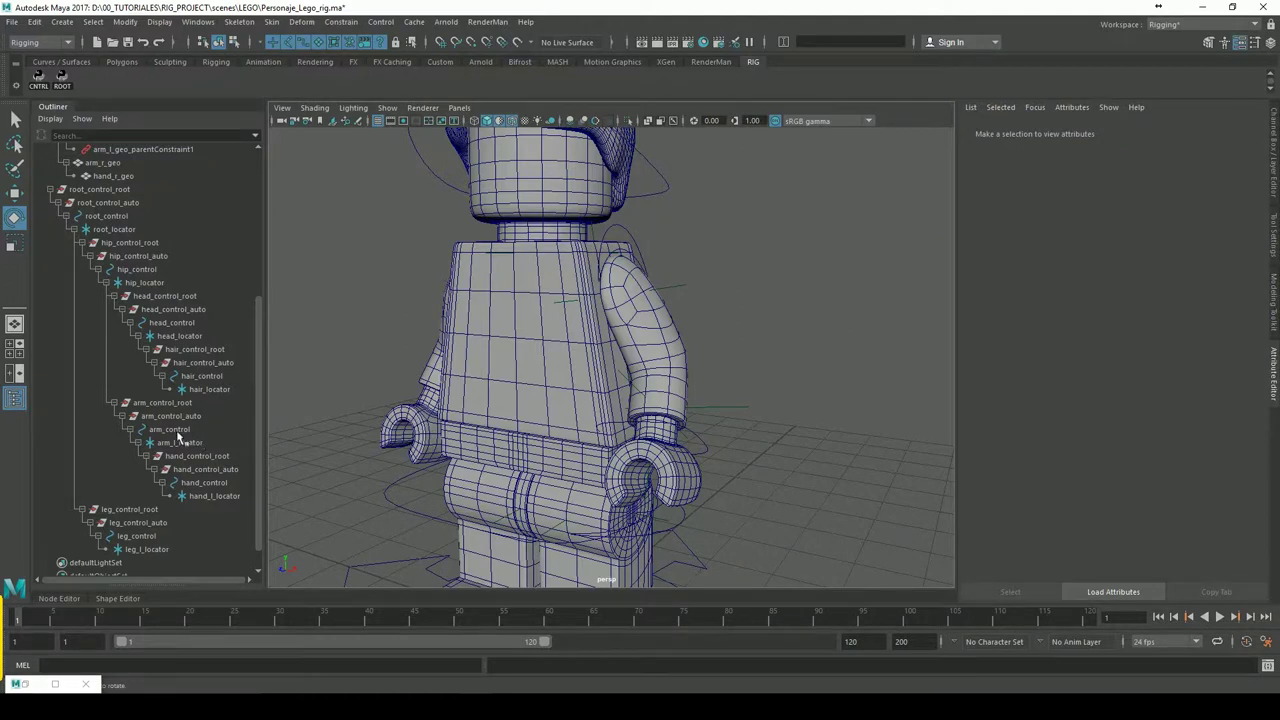
{"action": "left_click", "coordinate": [170, 429]}
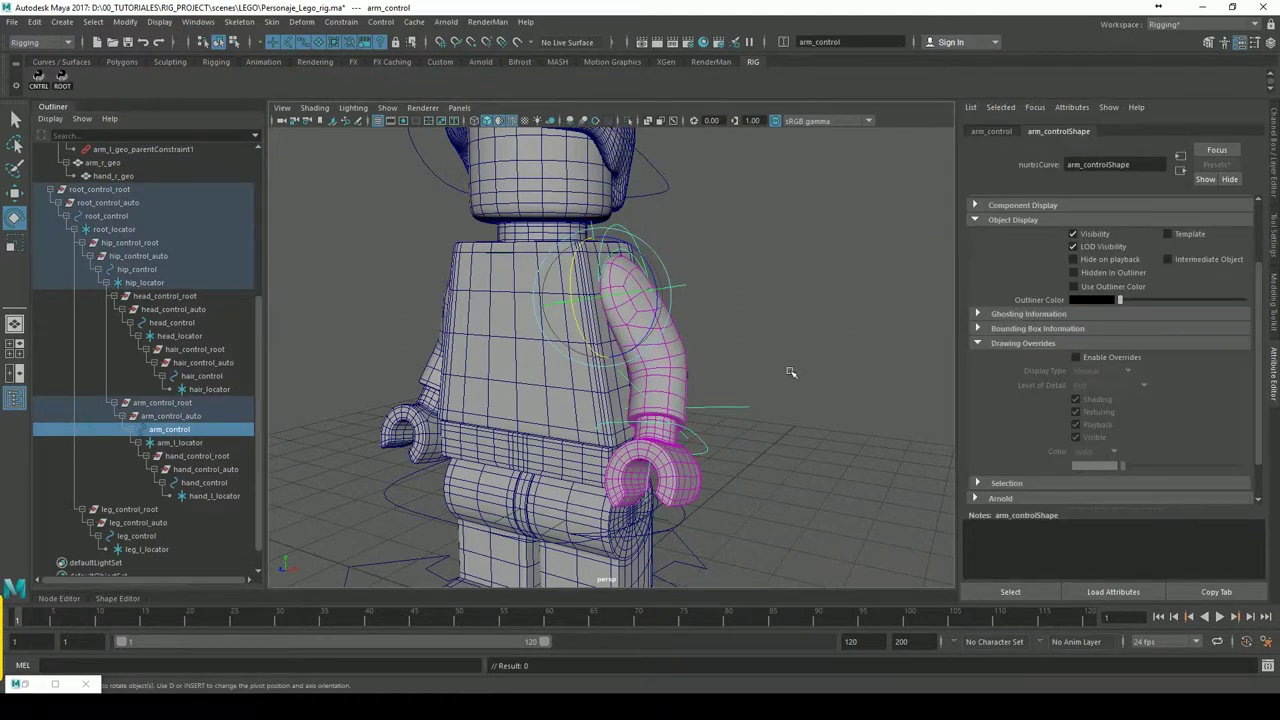
{"action": "right_click_drag", "start_coordinate": [789, 371], "coordinate": [636, 397], "text": "alt"}
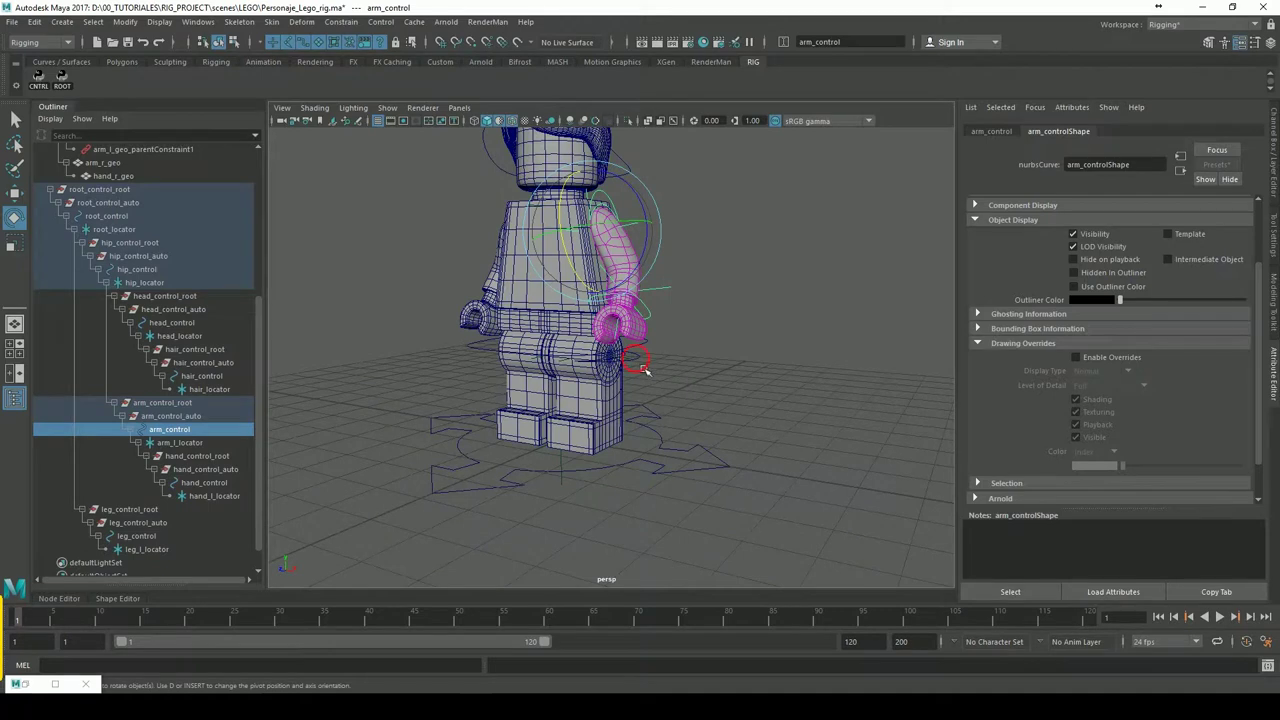
Enable drawing overrides on leg_control and set its colour index to red
{"action": "left_click", "coordinate": [646, 372]}
{"action": "right_click_drag", "start_coordinate": [750, 353], "coordinate": [851, 319], "text": "alt"}
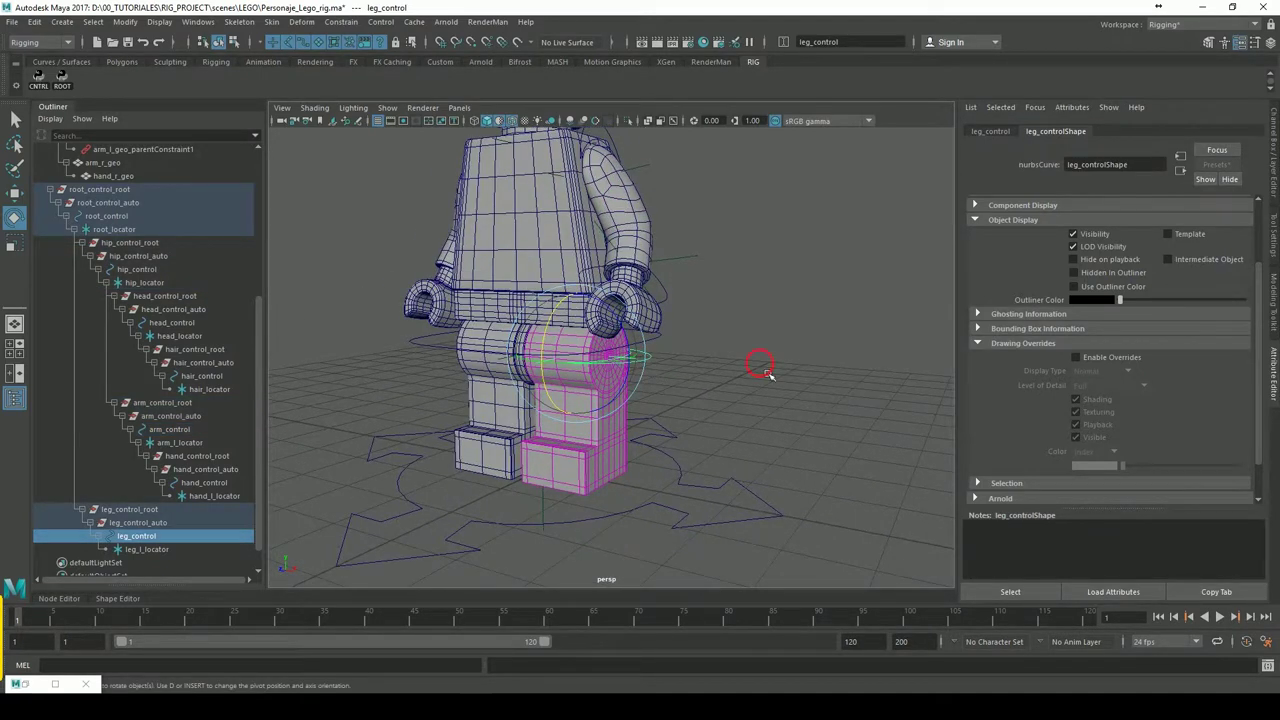
{"action": "left_click_drag", "start_coordinate": [768, 374], "coordinate": [798, 377], "text": "alt"}
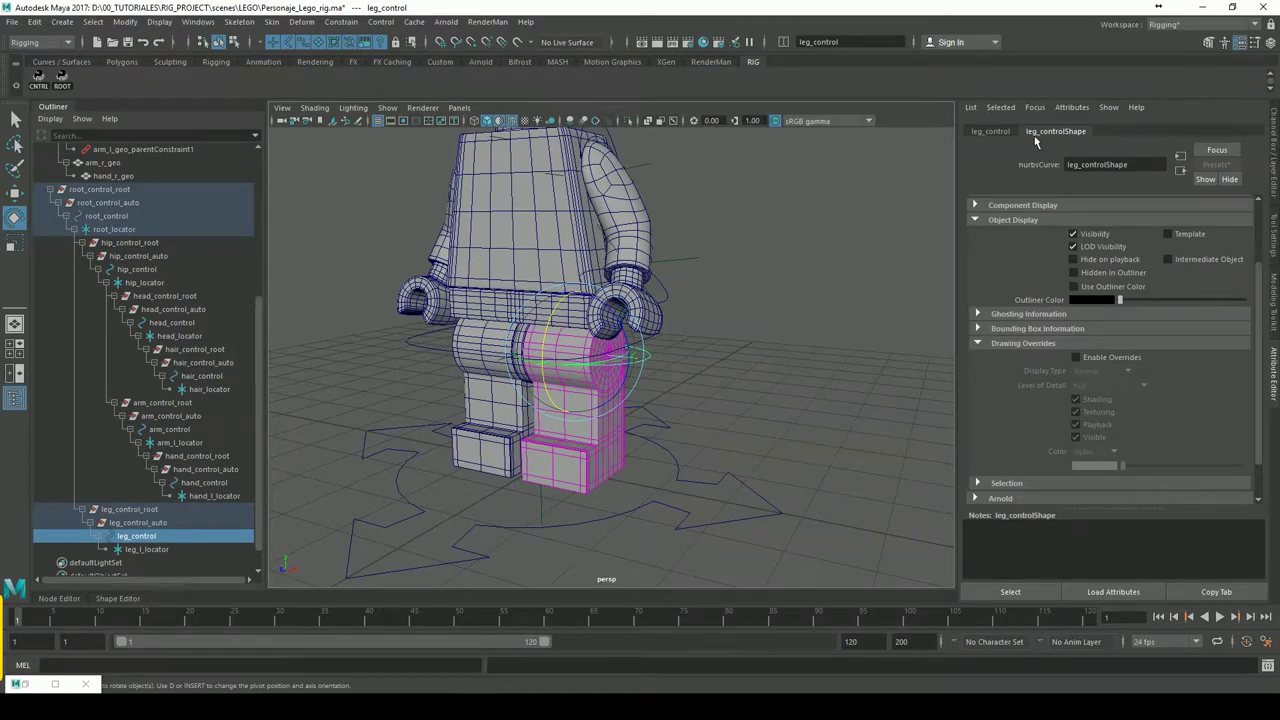
{"action": "left_click_drag", "start_coordinate": [1268, 355], "coordinate": [1270, 388]}
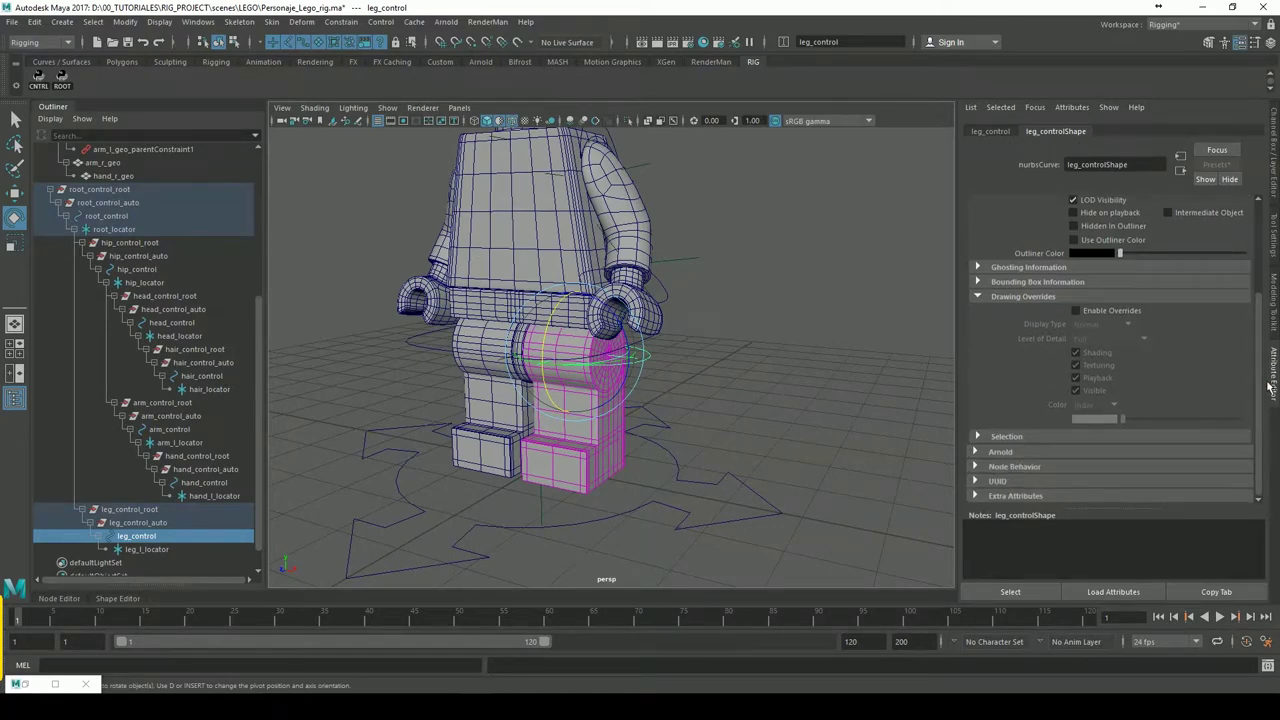
{"action": "left_click", "coordinate": [1029, 441]}
{"action": "left_click", "coordinate": [1033, 441]}
{"action": "left_click", "coordinate": [1102, 314]}
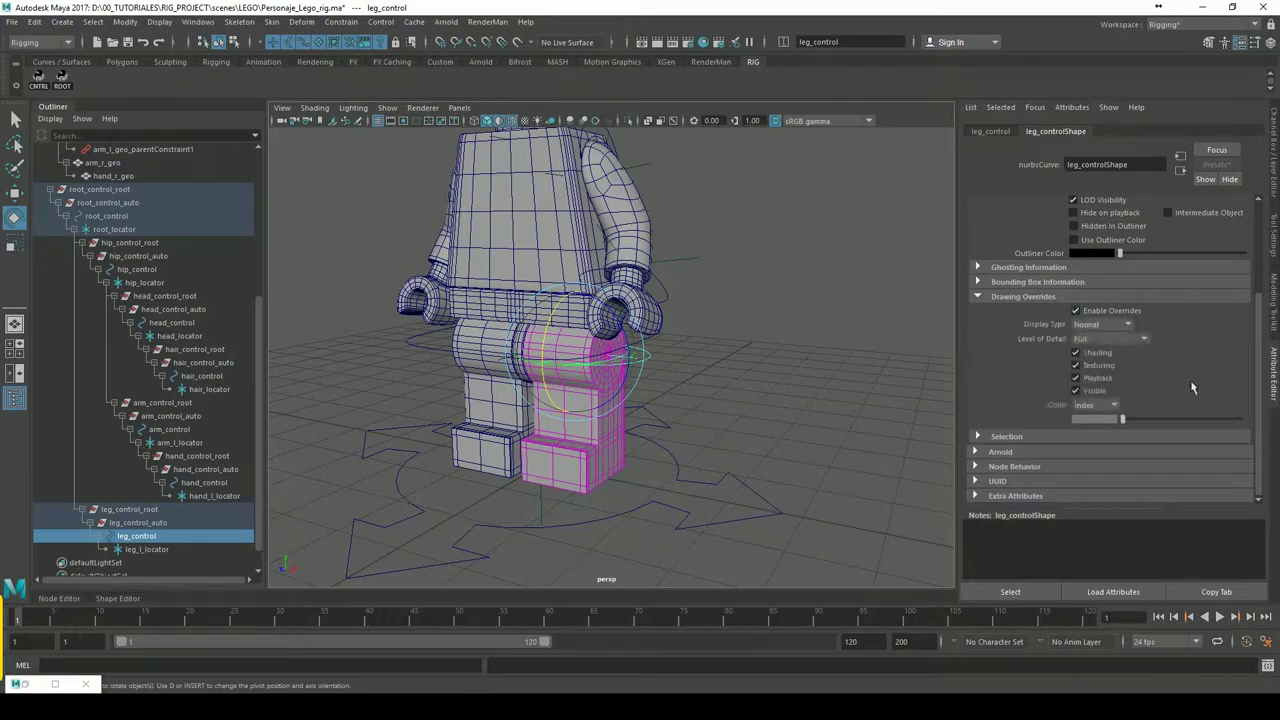
{"action": "left_click_drag", "start_coordinate": [1133, 425], "coordinate": [1177, 421]}
{"action": "left_click", "coordinate": [829, 410]}
{"action": "mouse_move", "coordinate": [723, 296]}
{"action": "left_mouse_down", "text": "alt"}
{"action": "mouse_move", "coordinate": [744, 357]}
{"action": "mouse_move", "coordinate": [763, 351]}
{"action": "mouse_move", "coordinate": [697, 357]}
{"action": "mouse_move", "coordinate": [830, 330]}
{"action": "left_mouse_up", "text": "alt"}
Enable drawing overrides on hand_control and arm_control and colour both red
{"action": "left_click", "coordinate": [706, 347]}
{"action": "left_click", "coordinate": [1125, 325]}
{"action": "left_click_drag", "start_coordinate": [1122, 431], "coordinate": [1177, 439]}
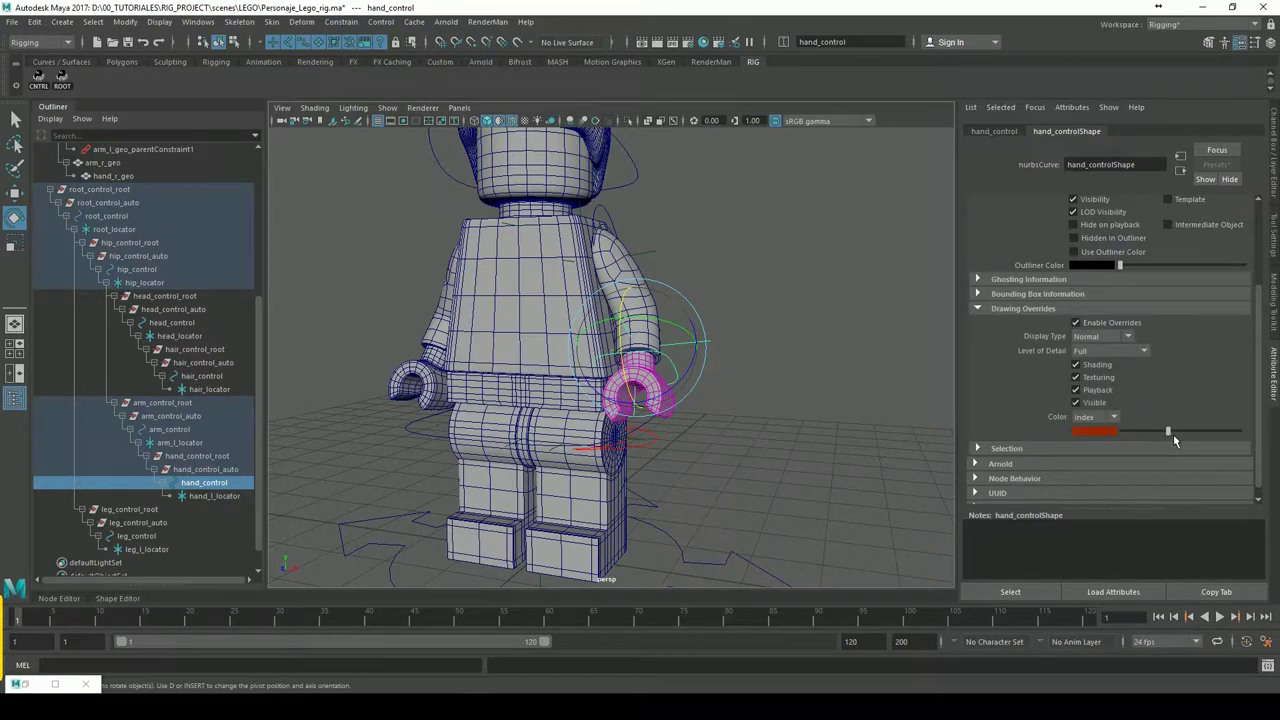
{"action": "left_click", "coordinate": [866, 410]}
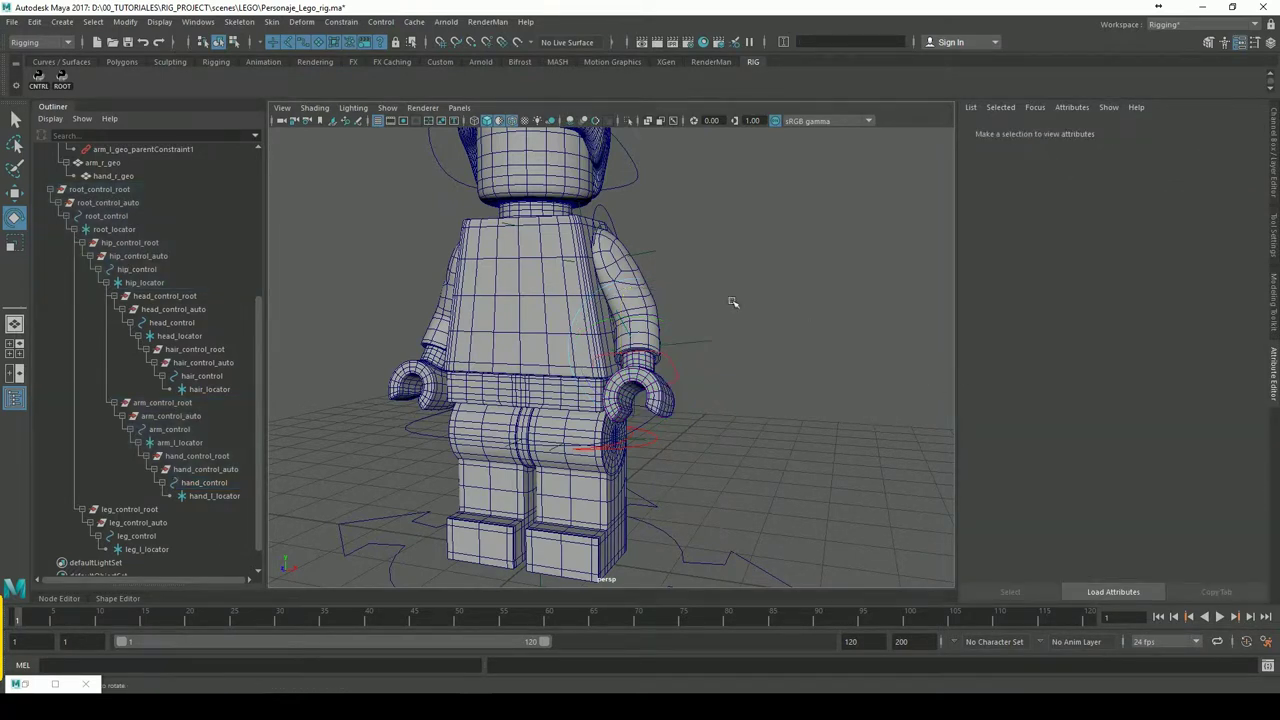
{"action": "left_click", "coordinate": [612, 217]}
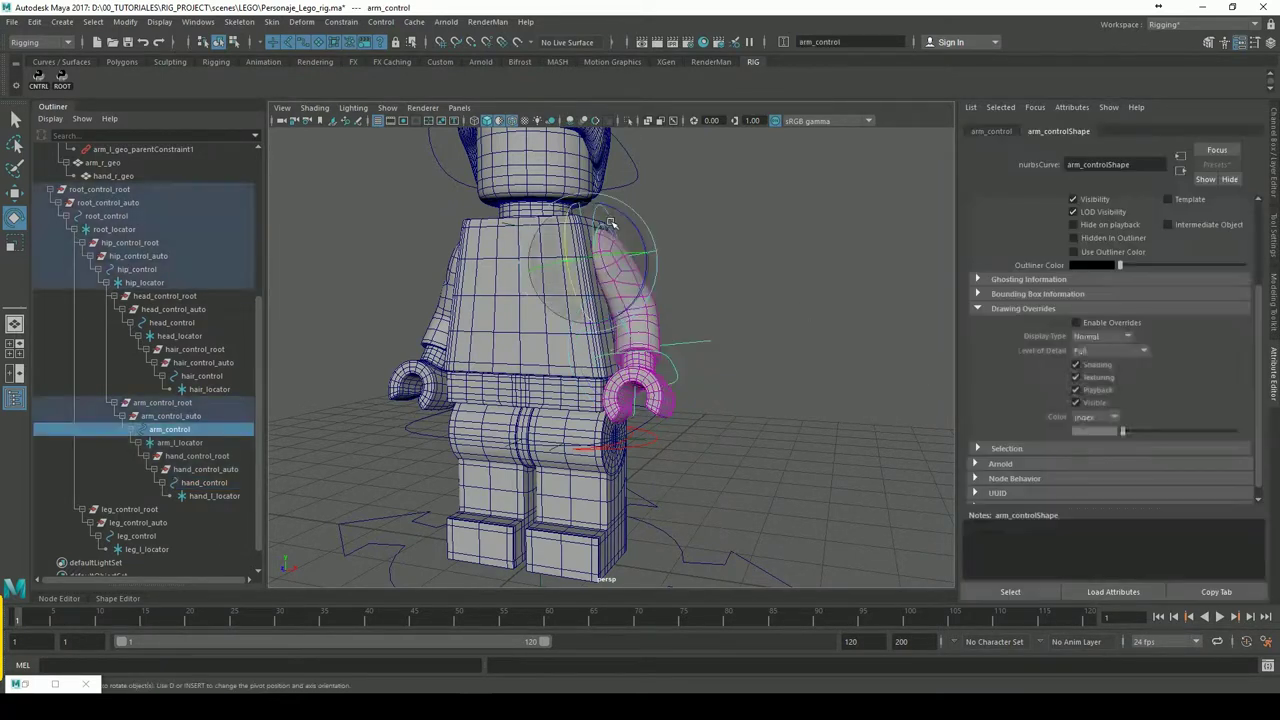
{"action": "left_click", "coordinate": [1095, 323]}
{"action": "mouse_move", "coordinate": [1155, 439]}
{"action": "left_mouse_down"}
{"action": "mouse_move", "coordinate": [1195, 432]}
{"action": "mouse_move", "coordinate": [1179, 432]}
{"action": "left_mouse_up"}
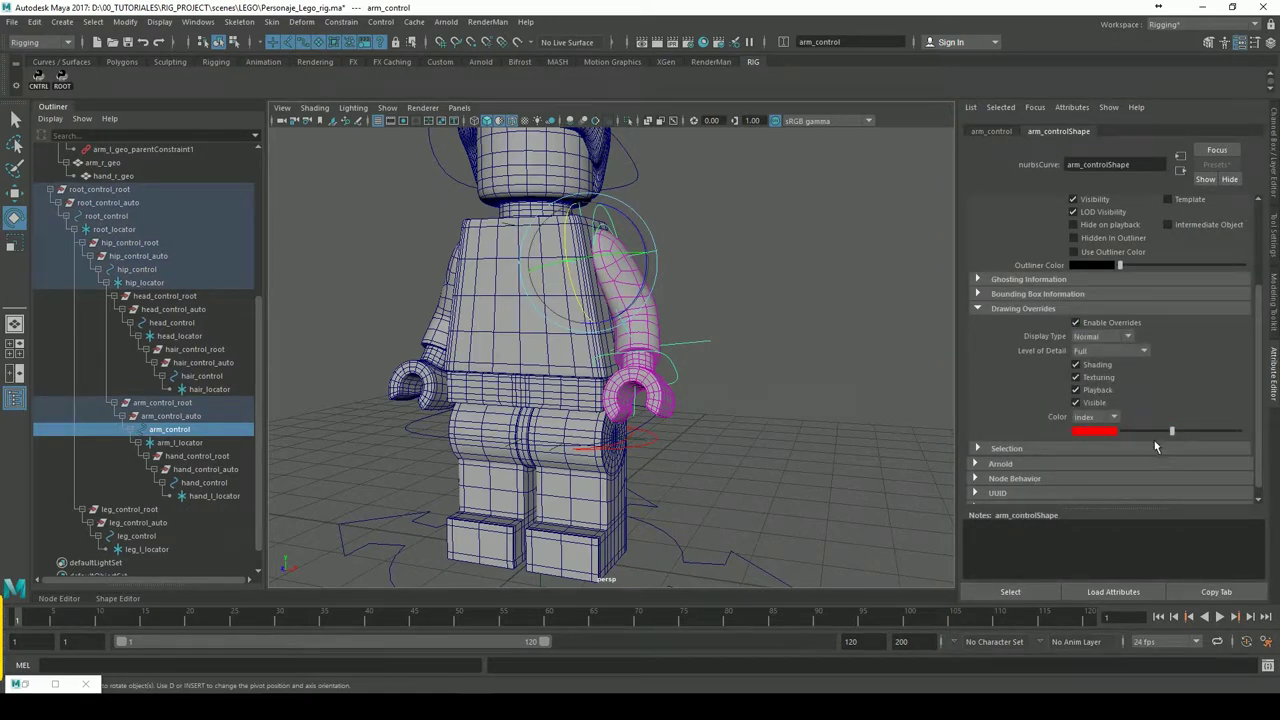
{"action": "left_click", "coordinate": [913, 392]}
{"action": "mouse_move", "coordinate": [786, 329]}
{"action": "left_mouse_down", "text": "alt"}
{"action": "mouse_move", "coordinate": [714, 366]}
{"action": "mouse_move", "coordinate": [713, 385]}
{"action": "mouse_move", "coordinate": [757, 308]}
{"action": "left_mouse_up", "text": "alt"}
Enable colour overrides on the head control and make it yellow
{"action": "left_click", "coordinate": [731, 277]}
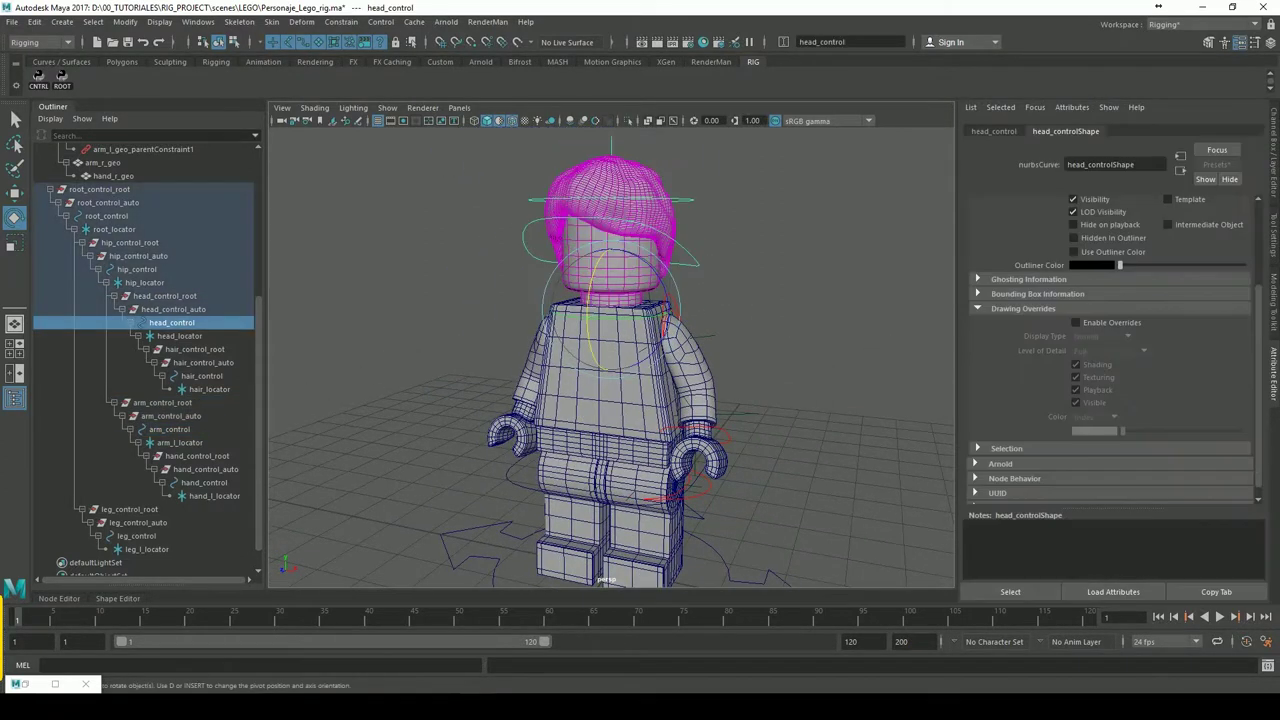
{"action": "left_click", "coordinate": [1118, 325]}
{"action": "left_click_drag", "start_coordinate": [1150, 432], "coordinate": [1197, 440]}
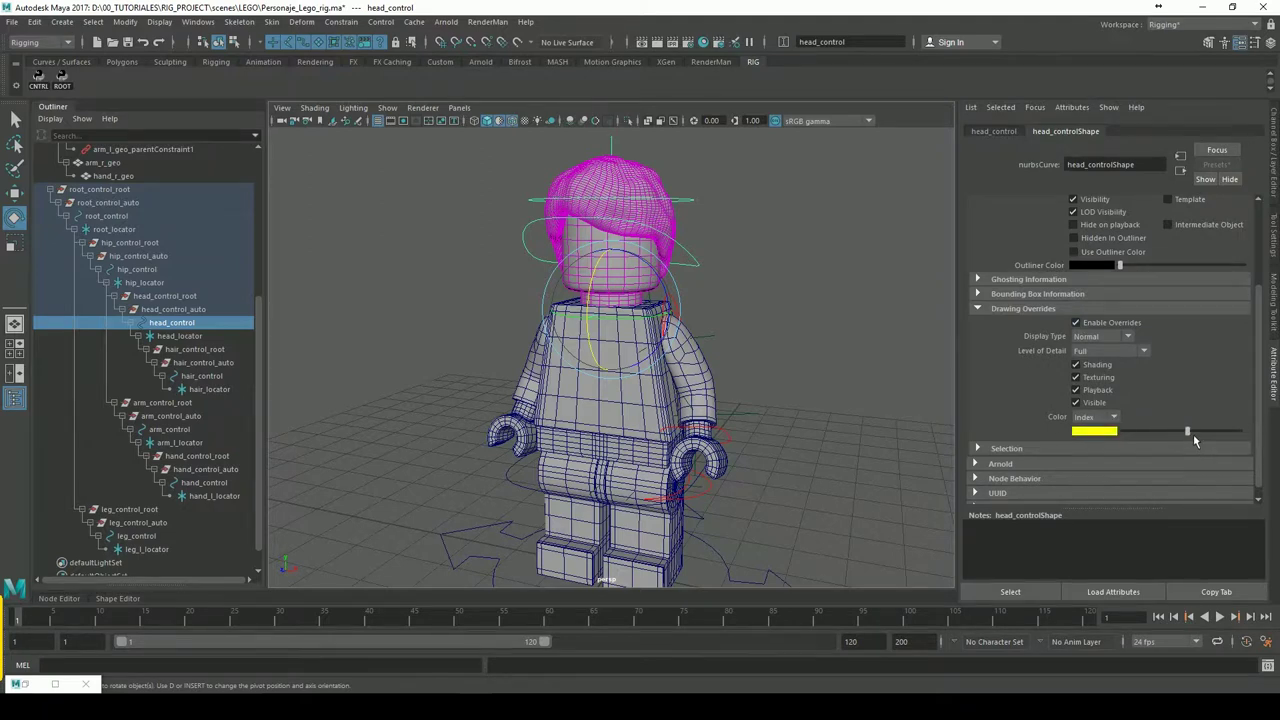
{"action": "left_click", "coordinate": [865, 425]}
{"action": "mouse_move", "coordinate": [857, 306]}
{"action": "left_mouse_down", "text": "alt"}
{"action": "mouse_move", "coordinate": [723, 375]}
{"action": "mouse_move", "coordinate": [723, 397]}
{"action": "mouse_move", "coordinate": [795, 390]}
{"action": "left_mouse_up", "text": "alt"}
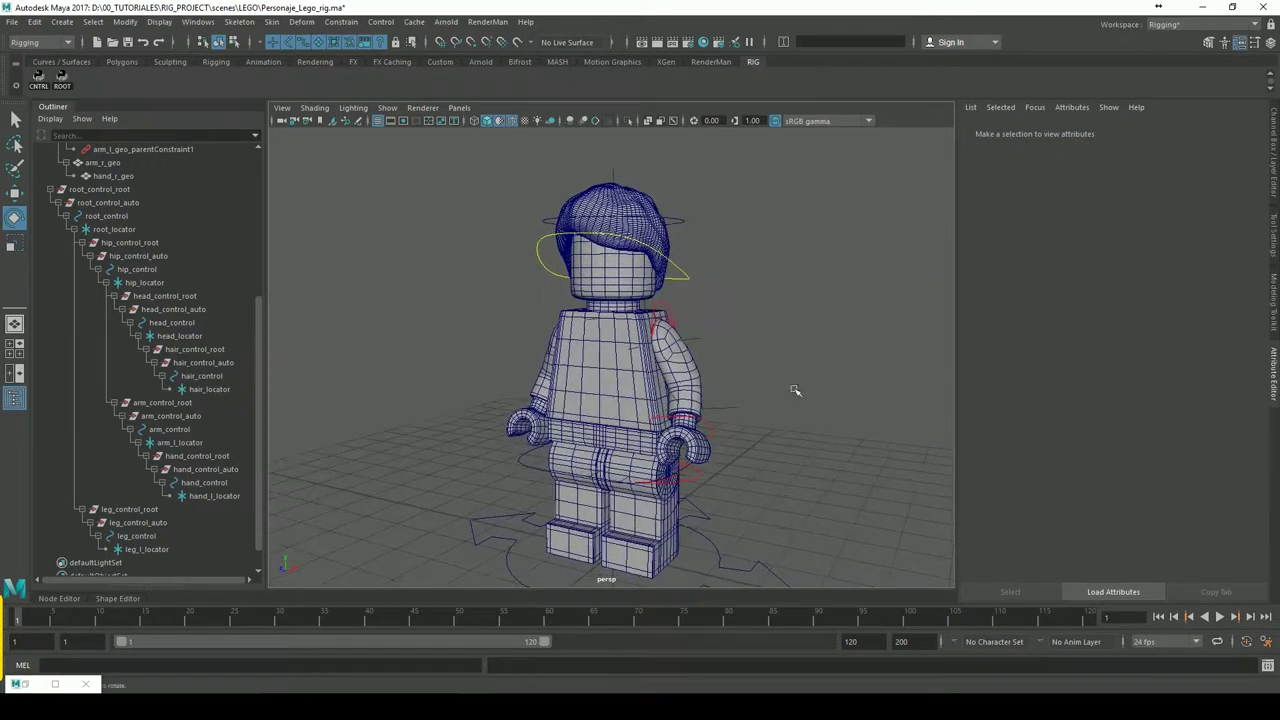
Enable colour overrides on the hair control and make it green
{"action": "left_click", "coordinate": [692, 238]}
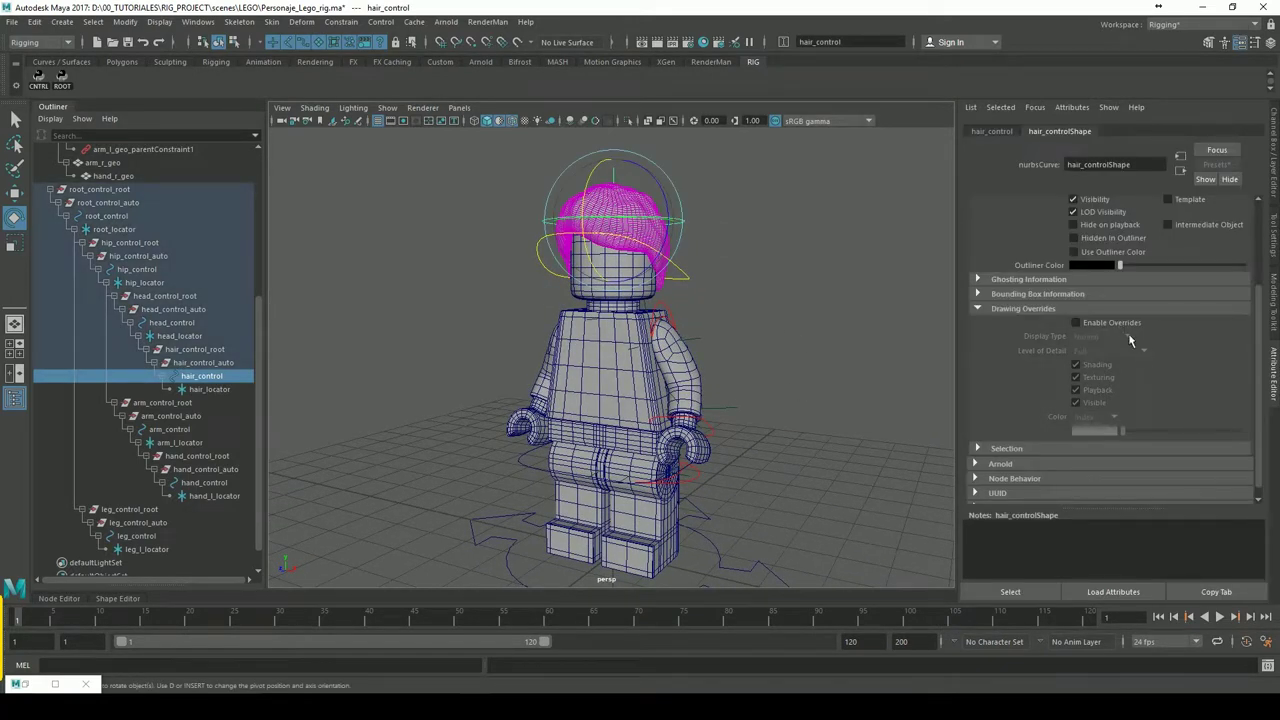
{"action": "left_click", "coordinate": [1112, 322]}
{"action": "left_click_drag", "start_coordinate": [1166, 433], "coordinate": [1183, 433]}
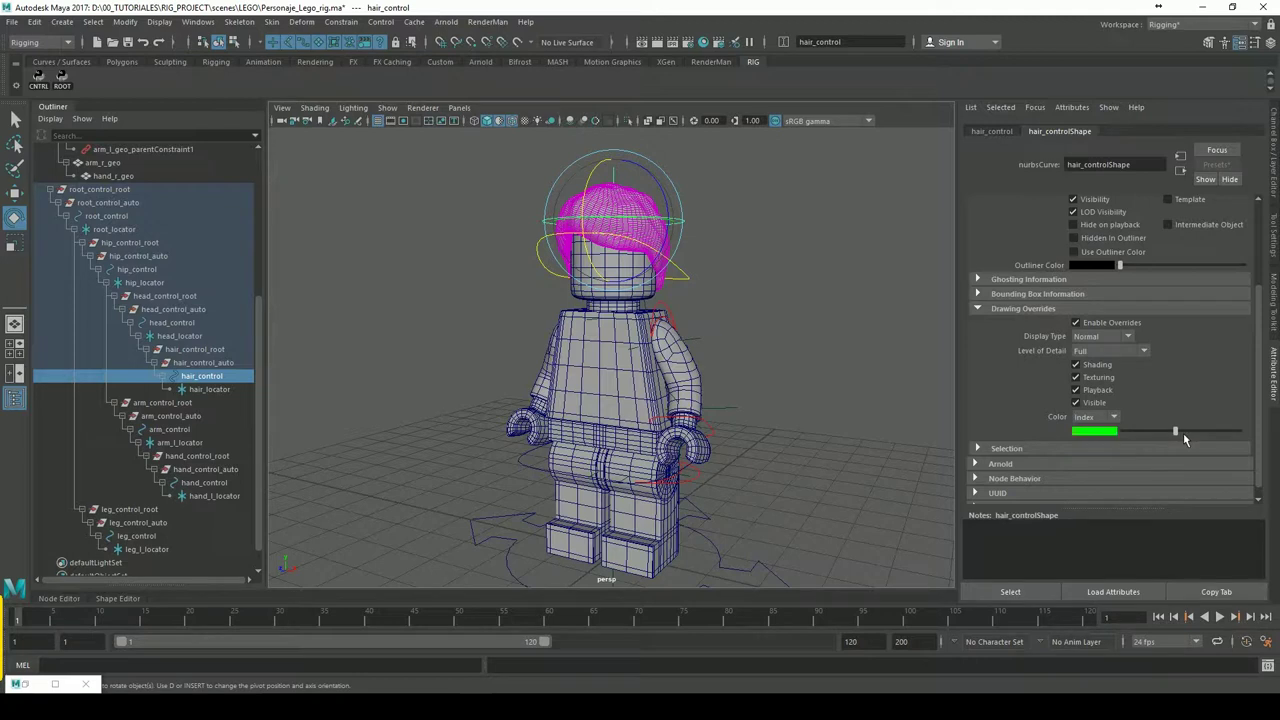
{"action": "left_click", "coordinate": [845, 412]}
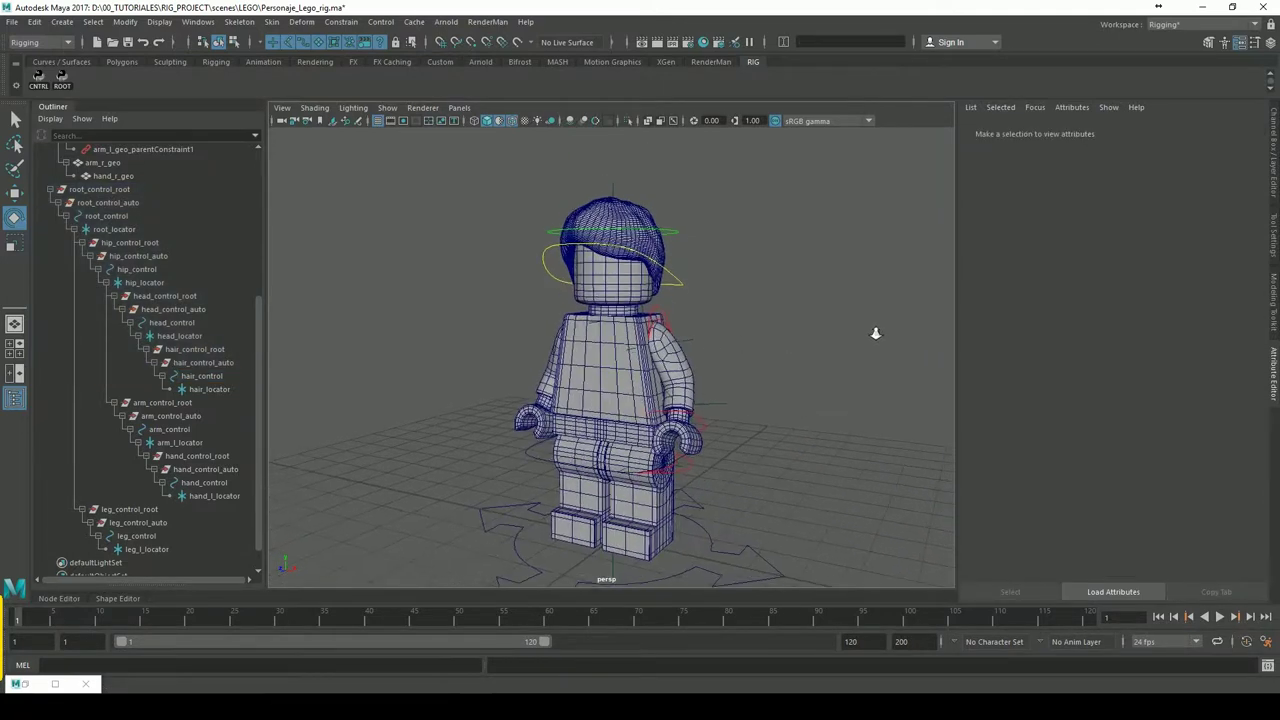
{"action": "left_click", "coordinate": [692, 240]}
{"action": "left_click_drag", "start_coordinate": [811, 323], "coordinate": [777, 289], "text": "alt"}
Enable colour overrides on the root control with a green index colour
{"action": "left_click", "coordinate": [857, 345]}
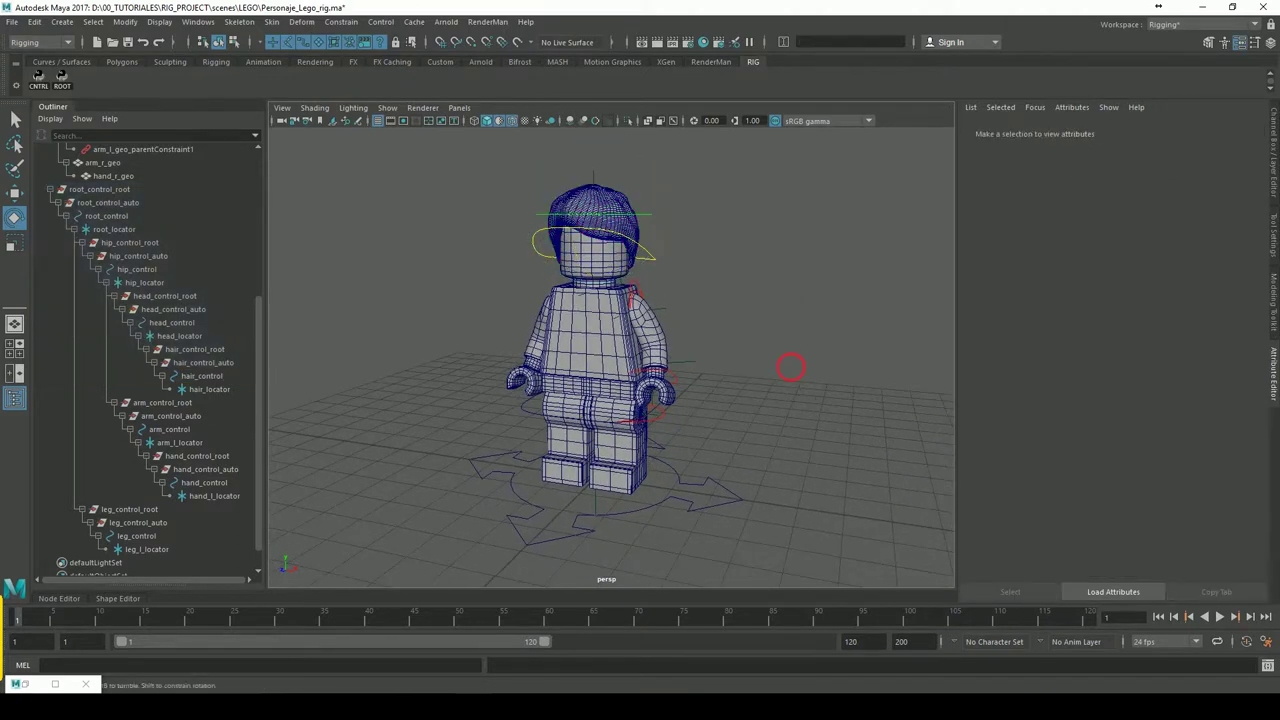
{"action": "left_click", "coordinate": [726, 512]}
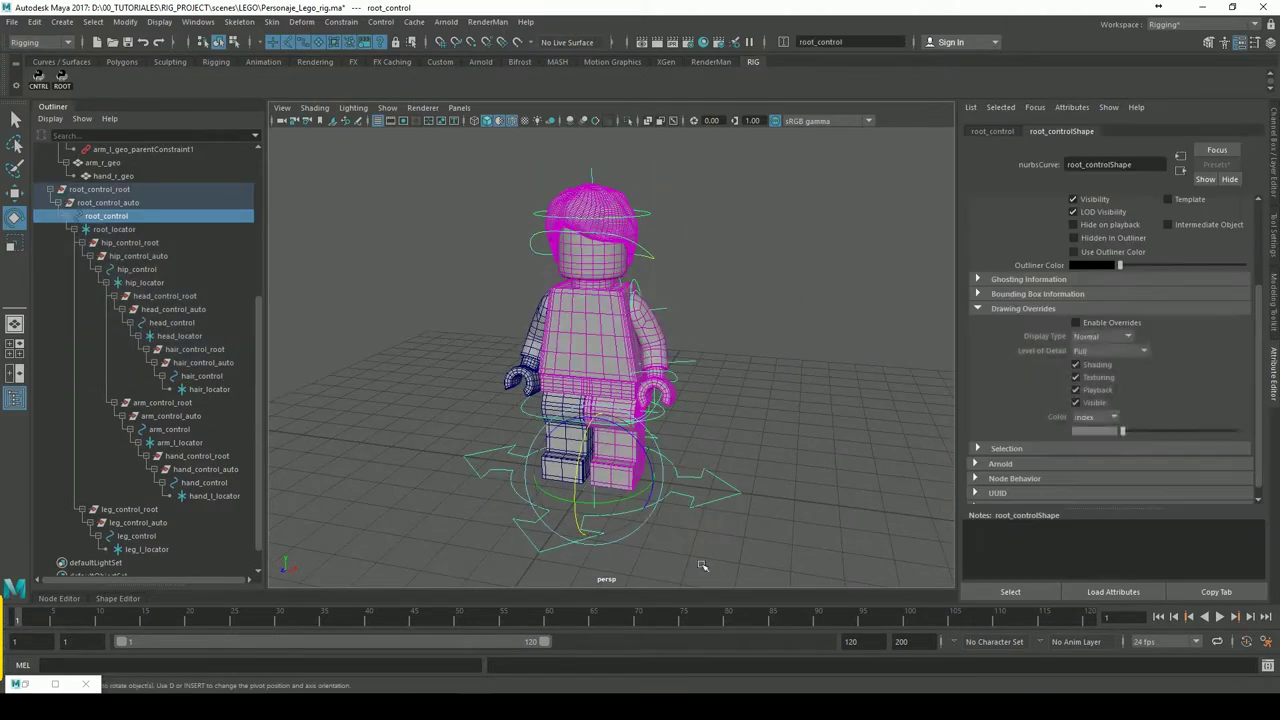
{"action": "left_click", "coordinate": [1105, 325]}
{"action": "left_click_drag", "start_coordinate": [1121, 431], "coordinate": [1188, 433]}
Make the root control white and give hip_control a yellow override colour
{"action": "left_click", "coordinate": [864, 374]}
{"action": "mouse_move", "coordinate": [864, 374]}
{"action": "left_mouse_down", "text": "alt"}
{"action": "mouse_move", "coordinate": [766, 397]}
{"action": "mouse_move", "coordinate": [811, 397]}
{"action": "mouse_move", "coordinate": [803, 380]}
{"action": "mouse_move", "coordinate": [566, 336]}
{"action": "left_mouse_up", "text": "alt"}
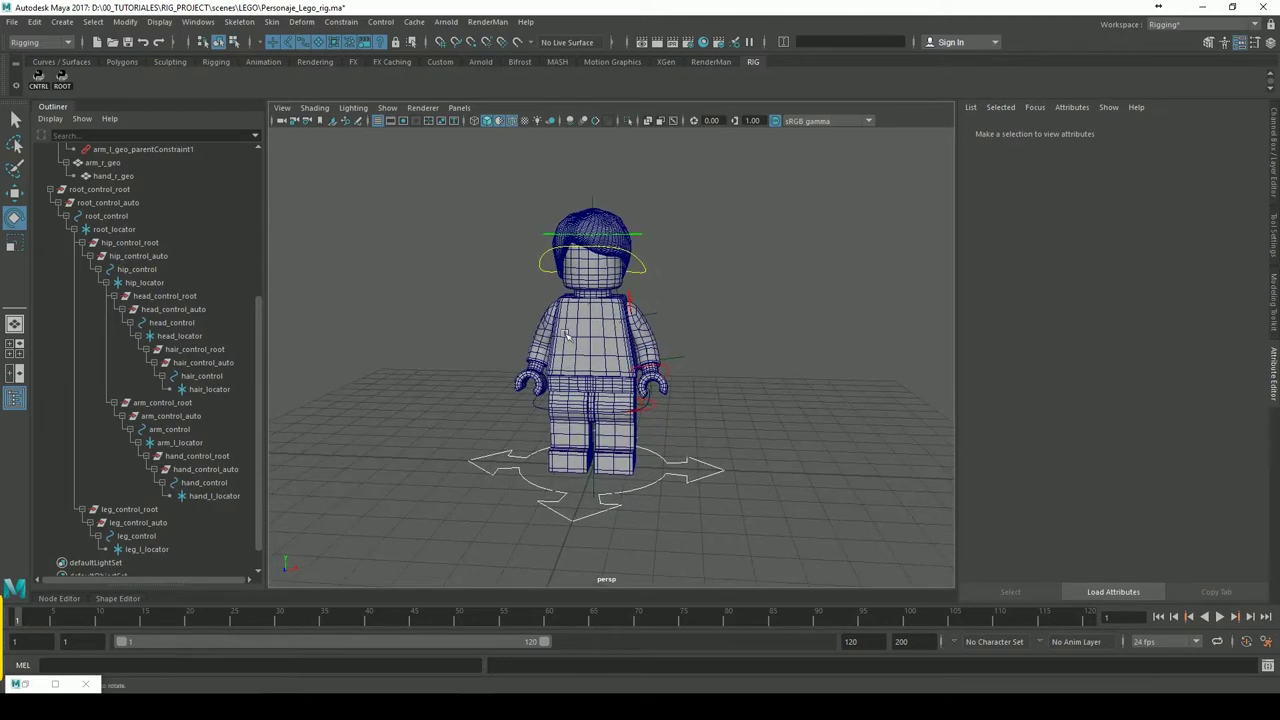
{"action": "left_click", "coordinate": [535, 429]}
{"action": "left_click", "coordinate": [1076, 322]}
{"action": "left_click_drag", "start_coordinate": [1122, 431], "coordinate": [1191, 432]}
{"action": "left_click", "coordinate": [880, 405]}
{"action": "mouse_move", "coordinate": [808, 389]}
{"action": "left_mouse_down", "text": "alt"}
{"action": "mouse_move", "coordinate": [771, 377]}
{"action": "mouse_move", "coordinate": [828, 347]}
{"action": "mouse_move", "coordinate": [507, 244]}
{"action": "left_mouse_up", "text": "alt"}
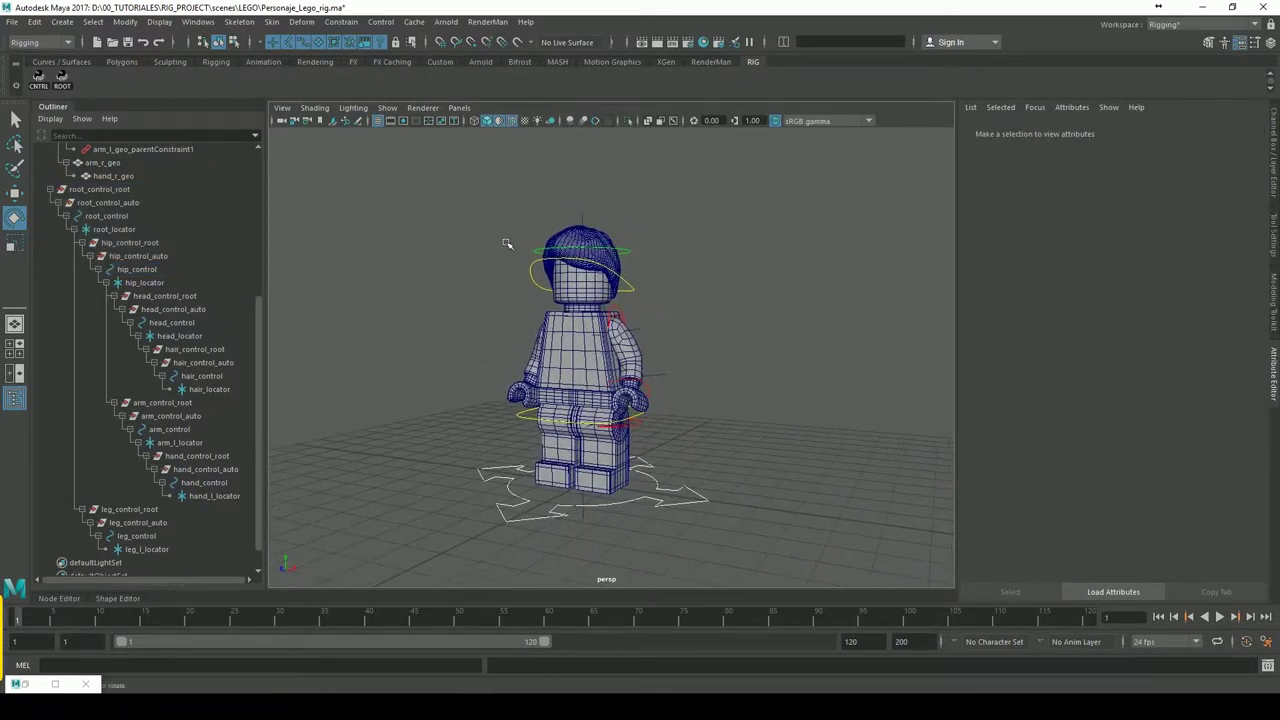
Save the rig scene Personaje_Lego_rig.ma
{"action": "key", "text": "ctrl+s"}
{"action": "mouse_move", "coordinate": [680, 301]}
{"action": "left_mouse_down", "text": "alt"}
{"action": "mouse_move", "coordinate": [754, 289]}
{"action": "mouse_move", "coordinate": [726, 303]}
{"action": "mouse_move", "coordinate": [732, 359]}
{"action": "left_mouse_up", "text": "alt"}
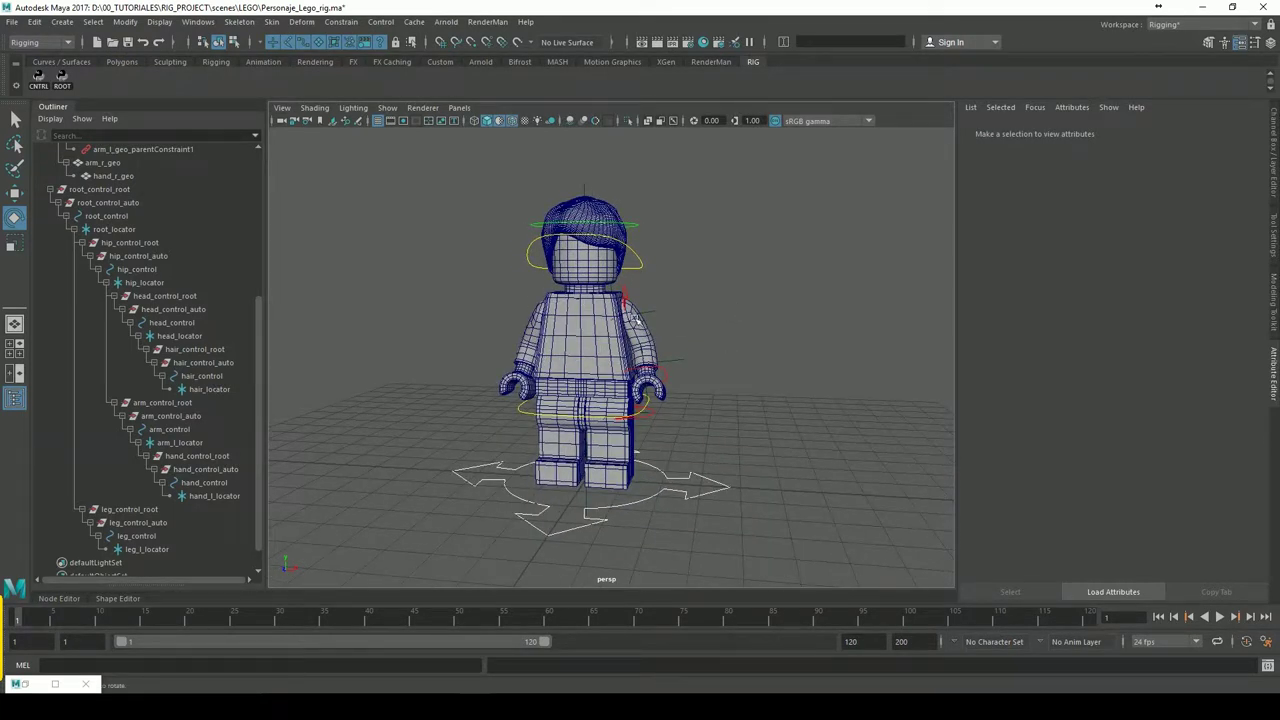
{"action": "scroll", "coordinate": [260, 337], "scroll_direction": "up", "scroll_amount": 1}
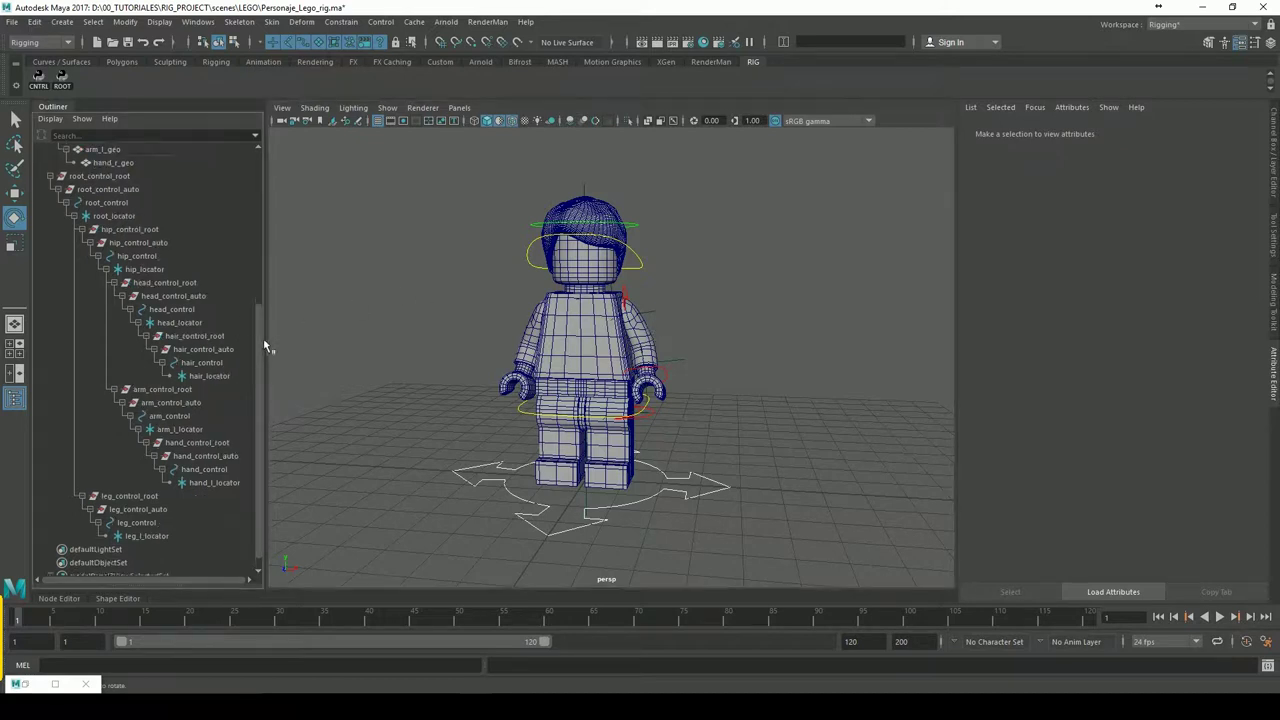
{"action": "scroll", "coordinate": [263, 338], "scroll_direction": "up", "scroll_amount": 1}
Duplicate arm_control_root and unparent the copy, arm_control_root1, to the scene's top level
{"action": "left_click", "coordinate": [643, 300]}
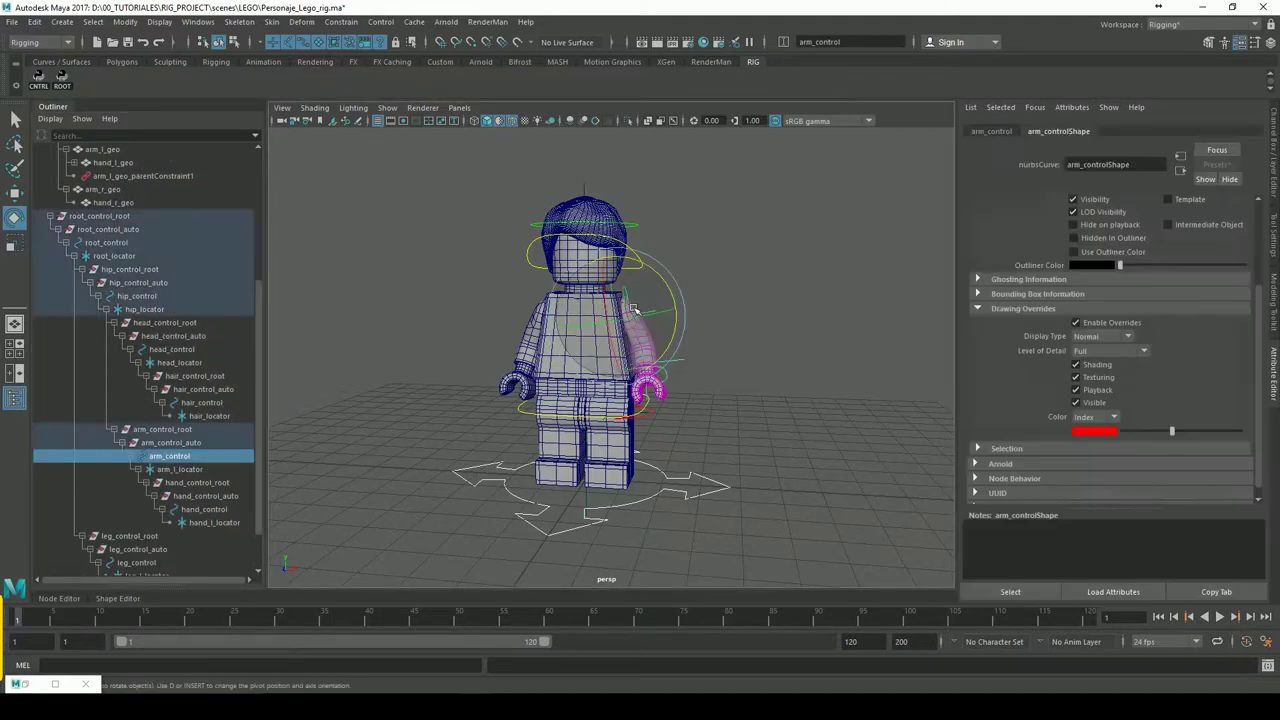
{"action": "left_click", "coordinate": [212, 431]}
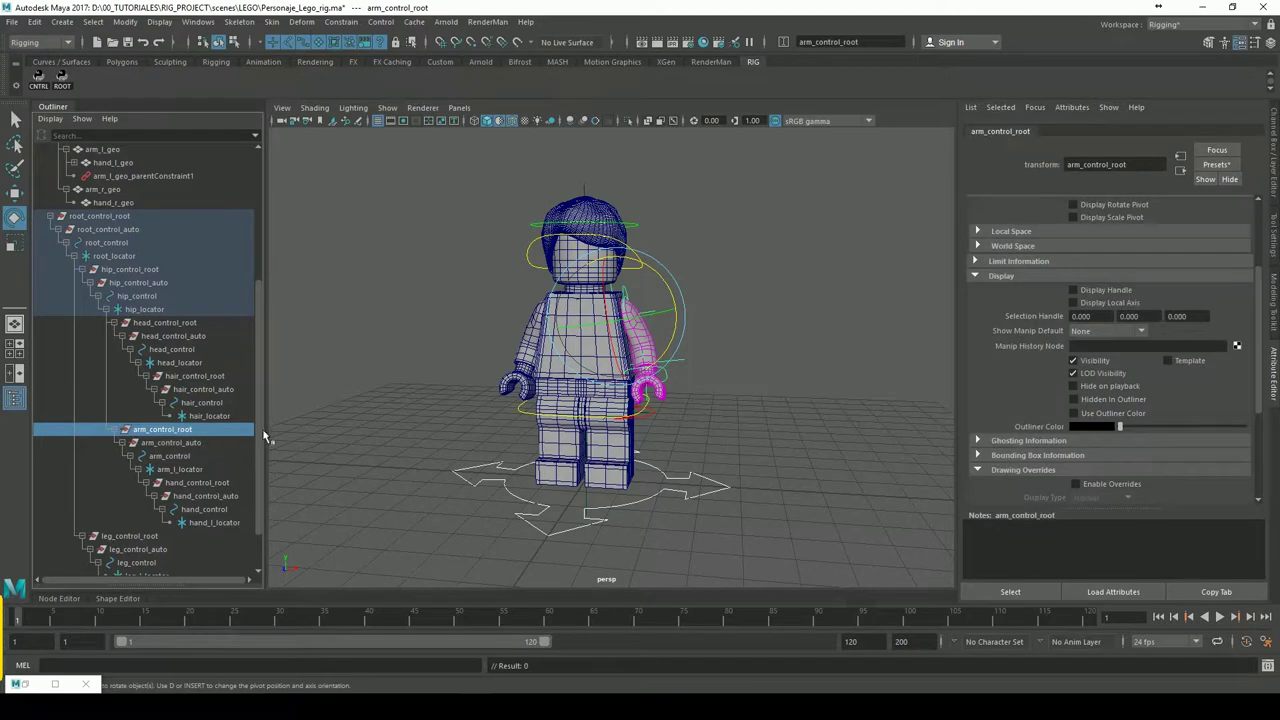
{"action": "left_click_drag", "start_coordinate": [267, 432], "coordinate": [322, 440]}
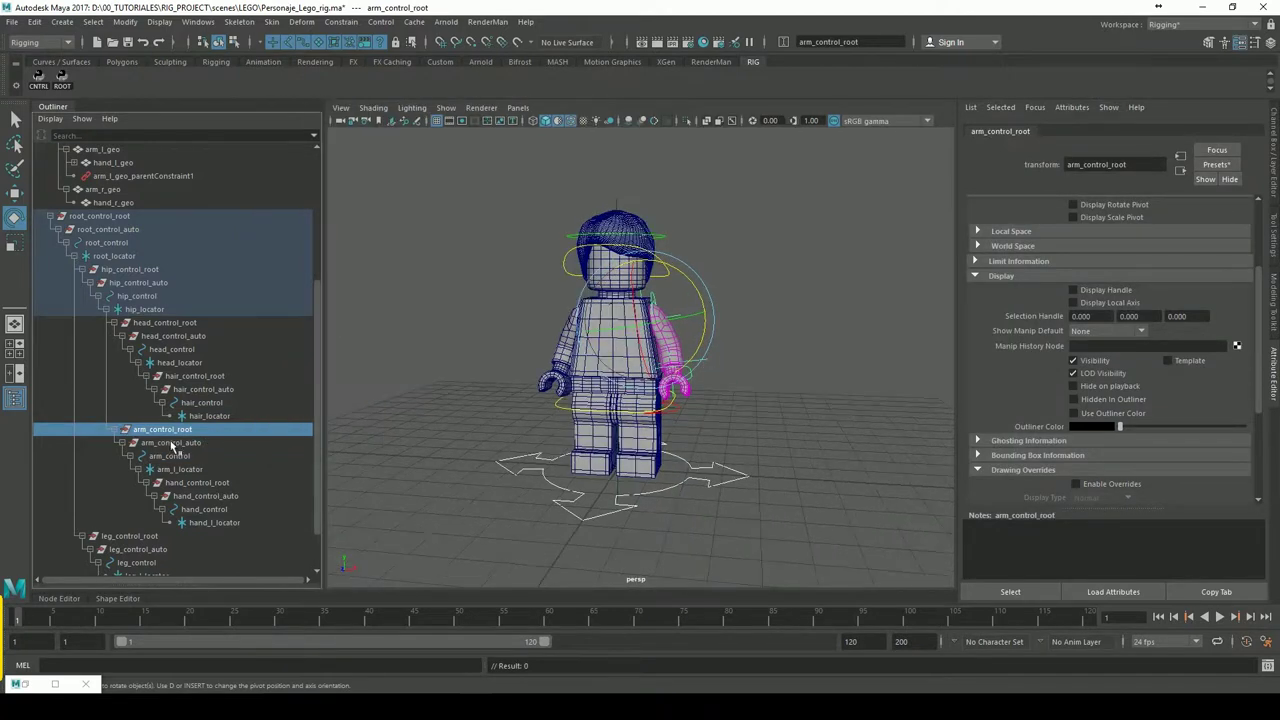
{"action": "scroll", "coordinate": [322, 427], "scroll_direction": "down", "scroll_amount": 3}
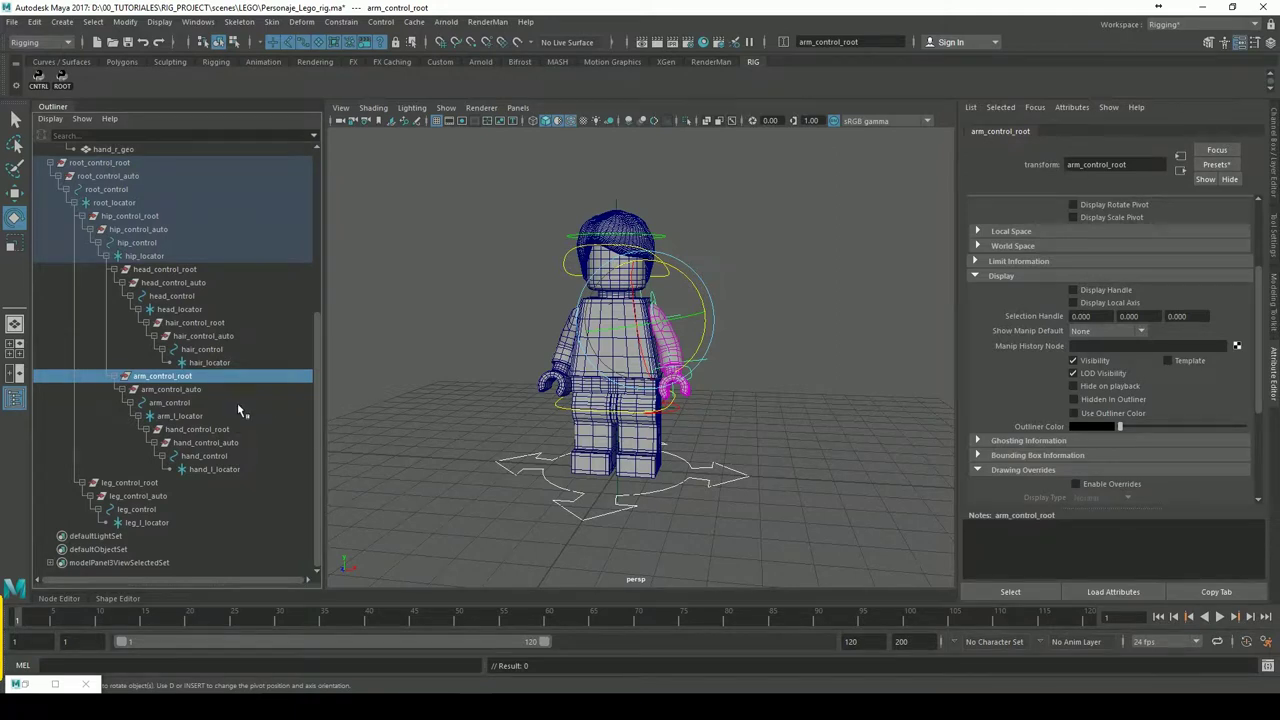
{"action": "key", "text": "ctrl+d"}
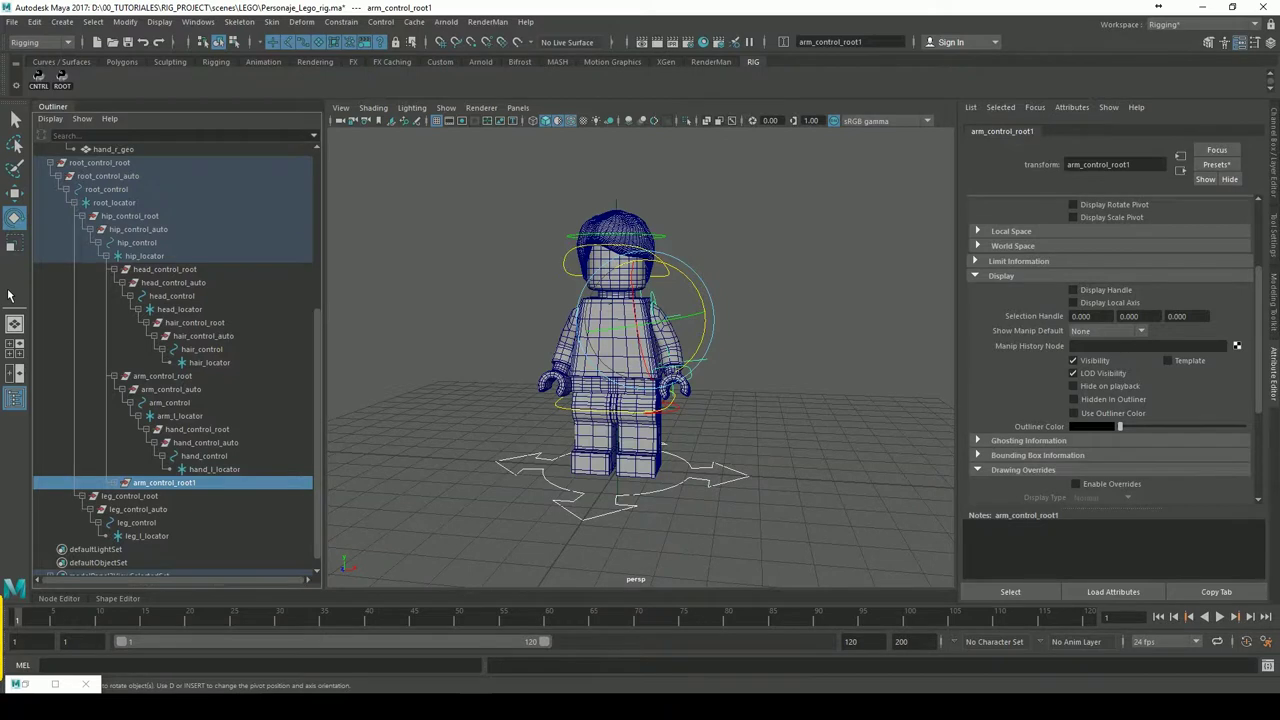
{"action": "key", "text": "shift+p"}
{"action": "scroll", "coordinate": [310, 355], "scroll_direction": "down", "scroll_amount": 1}
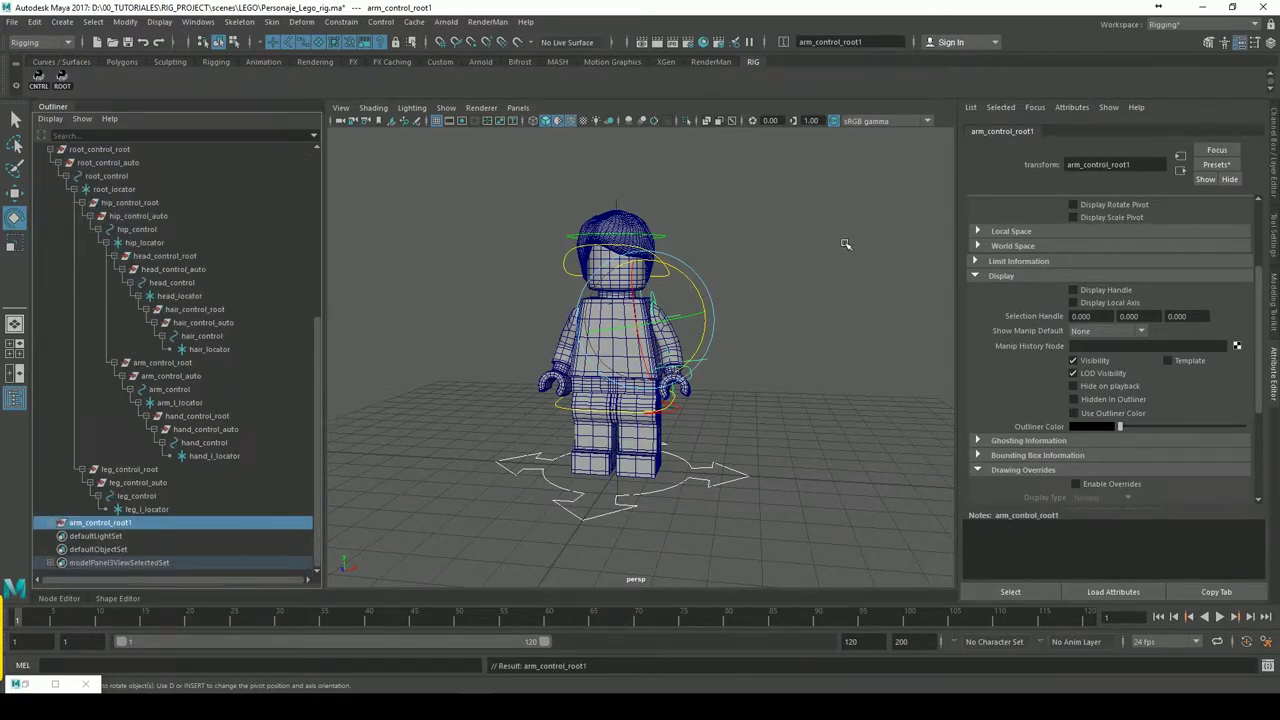
{"action": "left_click", "coordinate": [422, 420]}
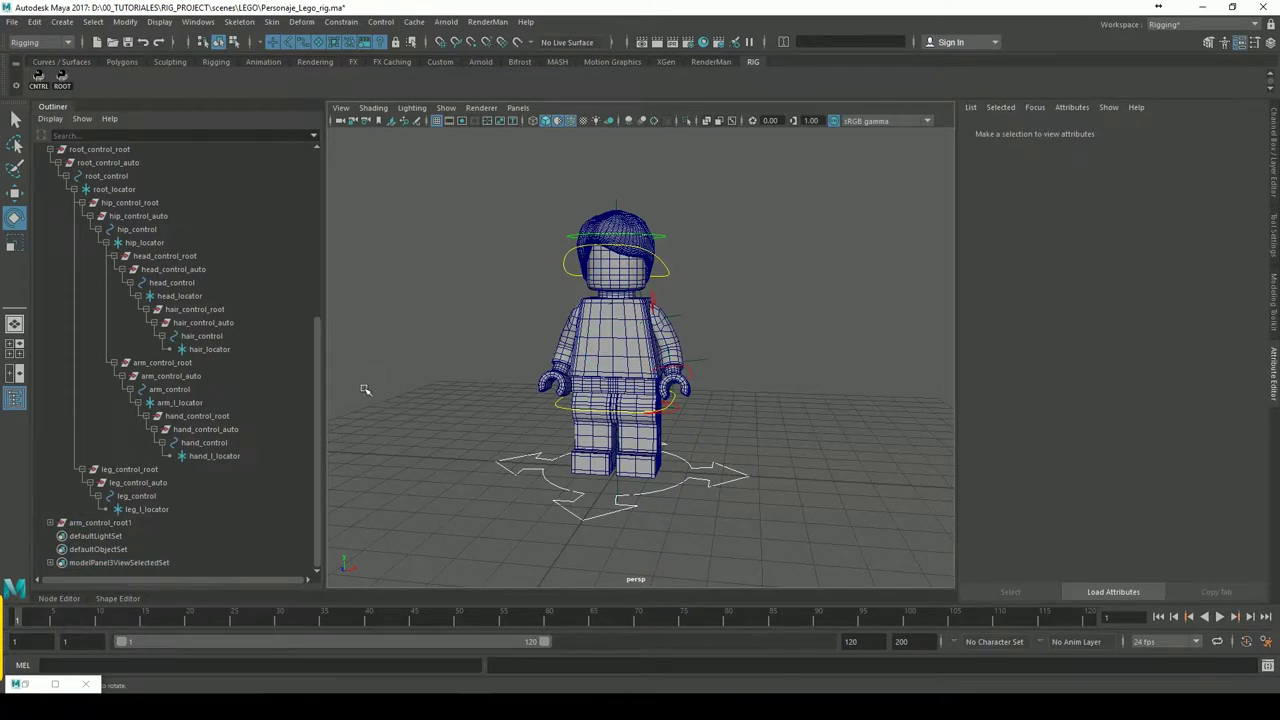
Create the empty group null1 and parent arm_control_root1 under it, expanding its children
{"action": "key", "text": "ctrl+g"}
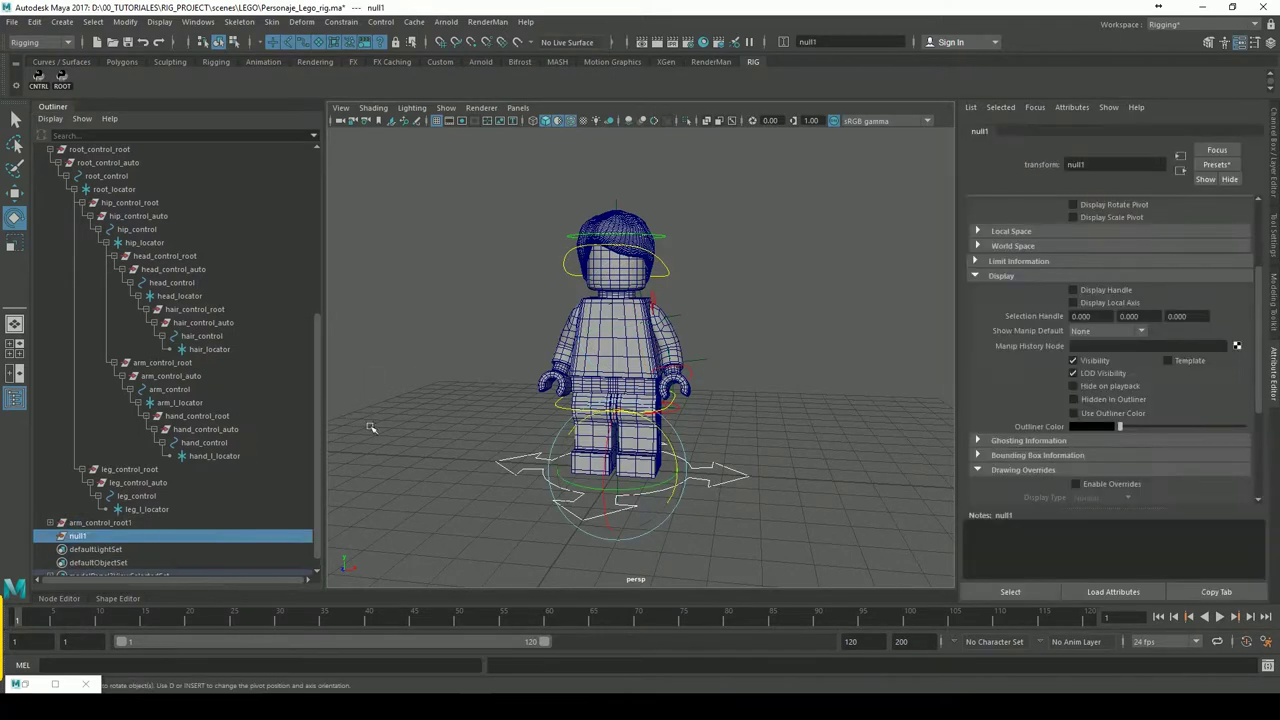
{"action": "left_click", "coordinate": [112, 524]}
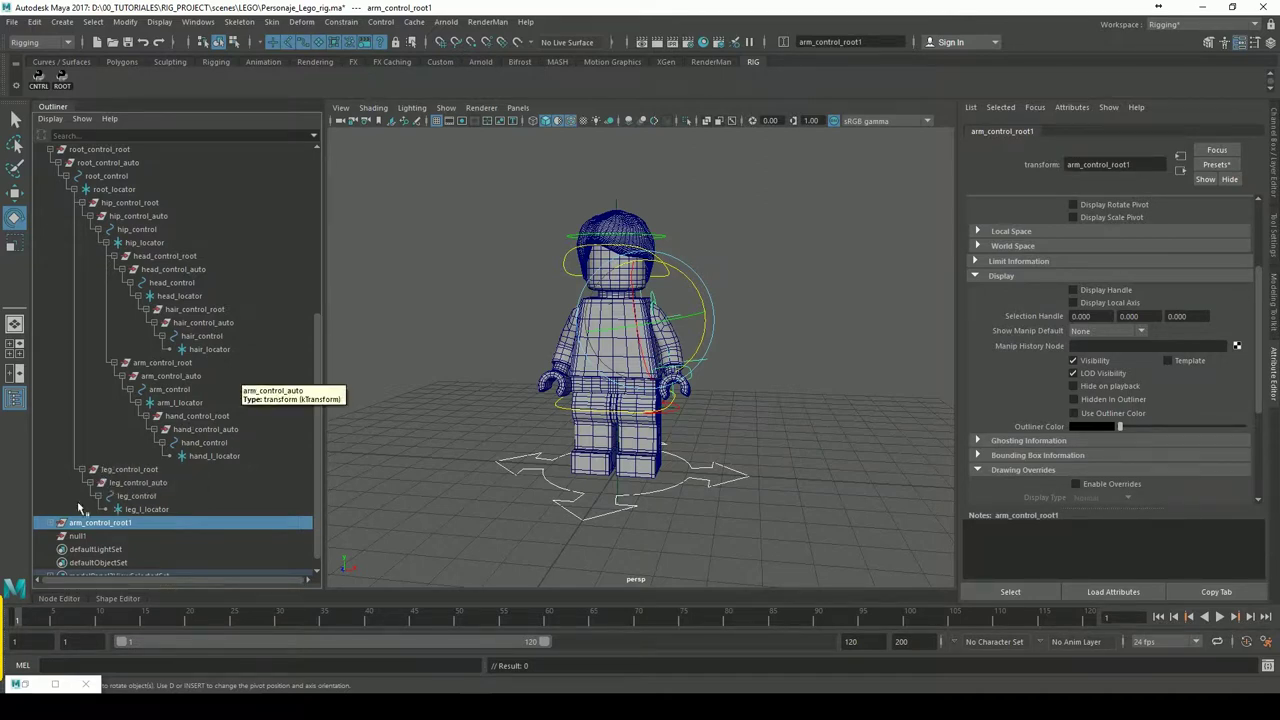
{"action": "middle_click_drag", "start_coordinate": [75, 538], "coordinate": [76, 536]}
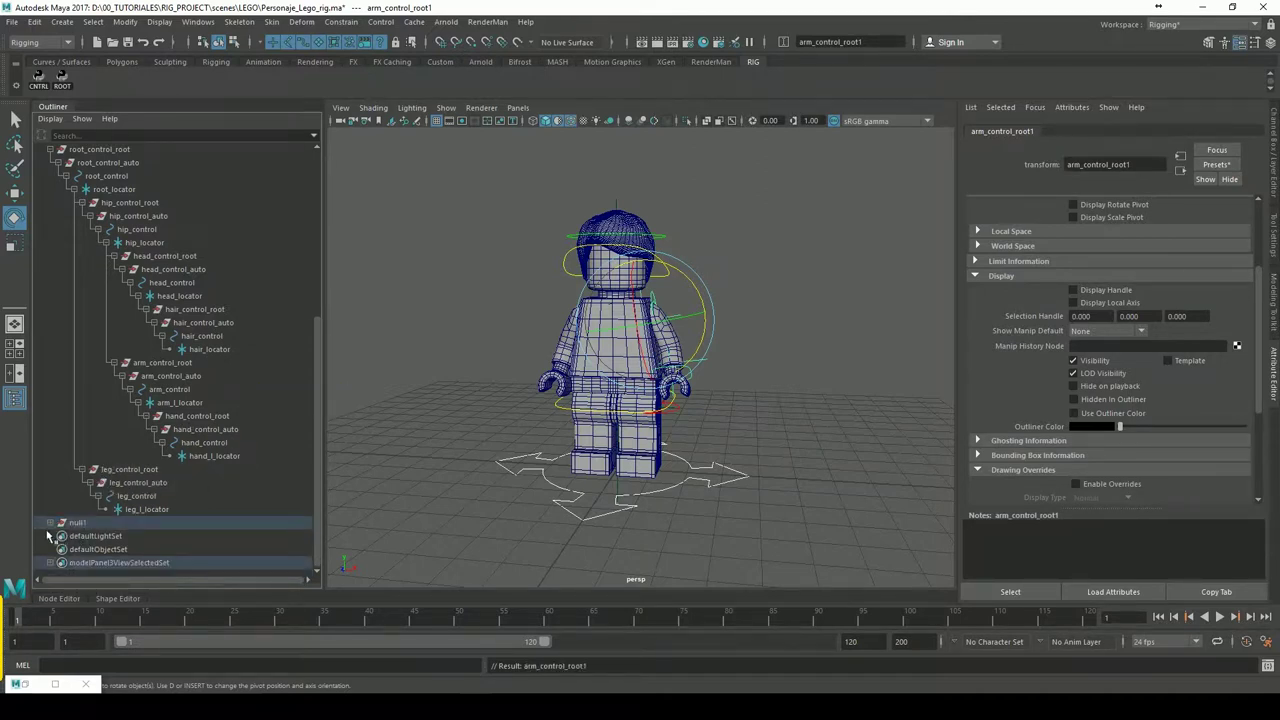
{"action": "scroll", "coordinate": [300, 480], "scroll_direction": "down", "scroll_amount": 1}
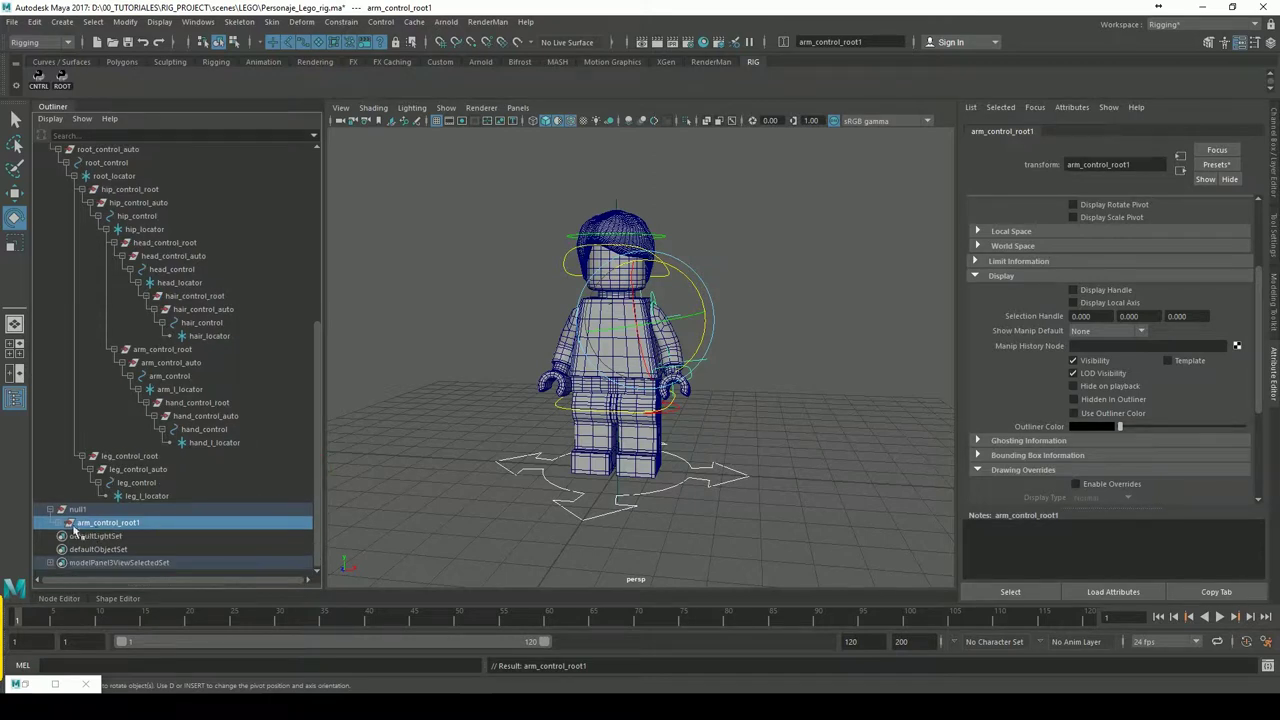
{"action": "left_click", "coordinate": [62, 523]}
{"action": "scroll", "coordinate": [137, 453], "scroll_direction": "down", "scroll_amount": 2}
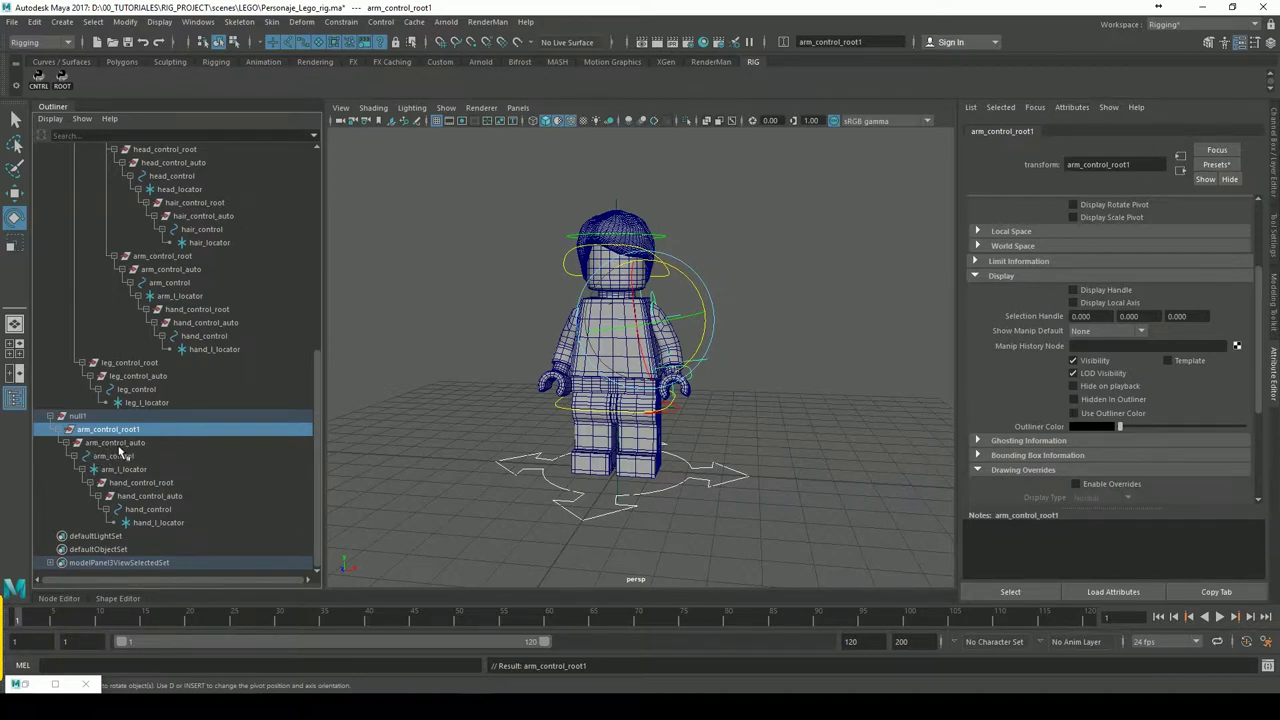
Rename the original arm nodes to arm_l_control_auto, arm_l_control and arm_l_control_root
{"action": "left_click", "coordinate": [167, 270]}
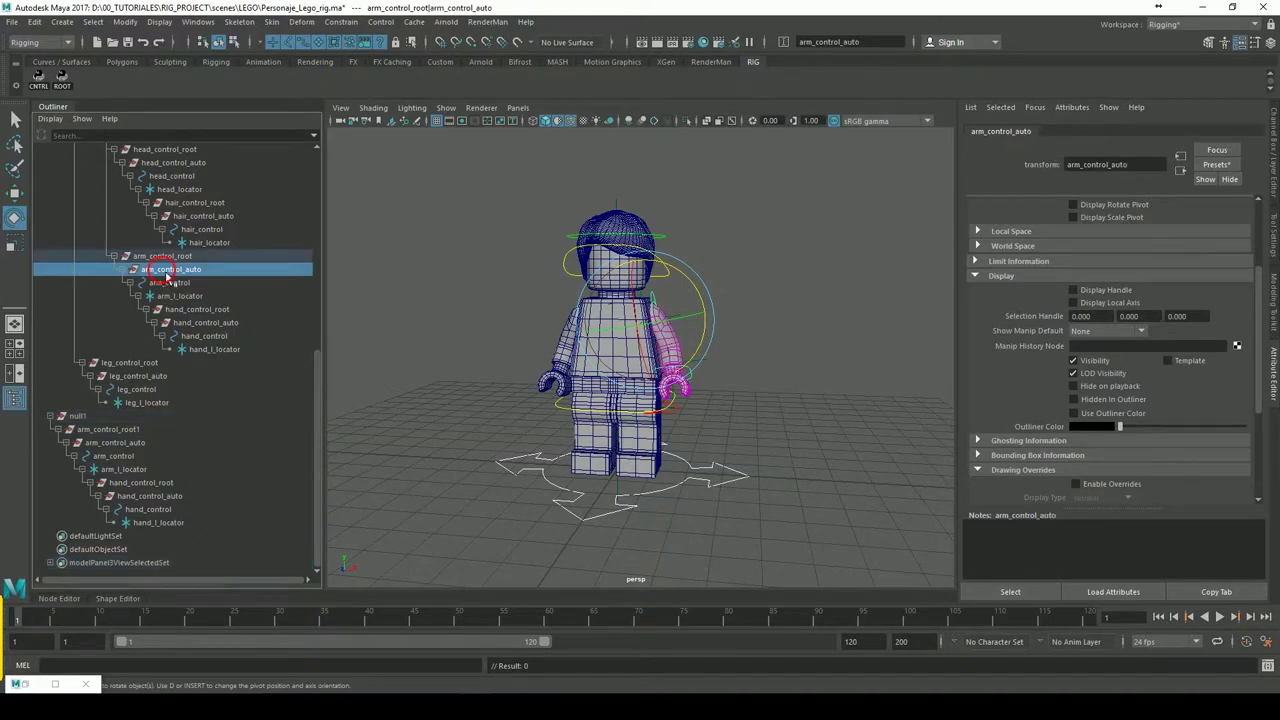
{"action": "double_click", "coordinate": [167, 272]}
{"action": "type", "text": "l_"}
{"action": "key", "text": "Return"}
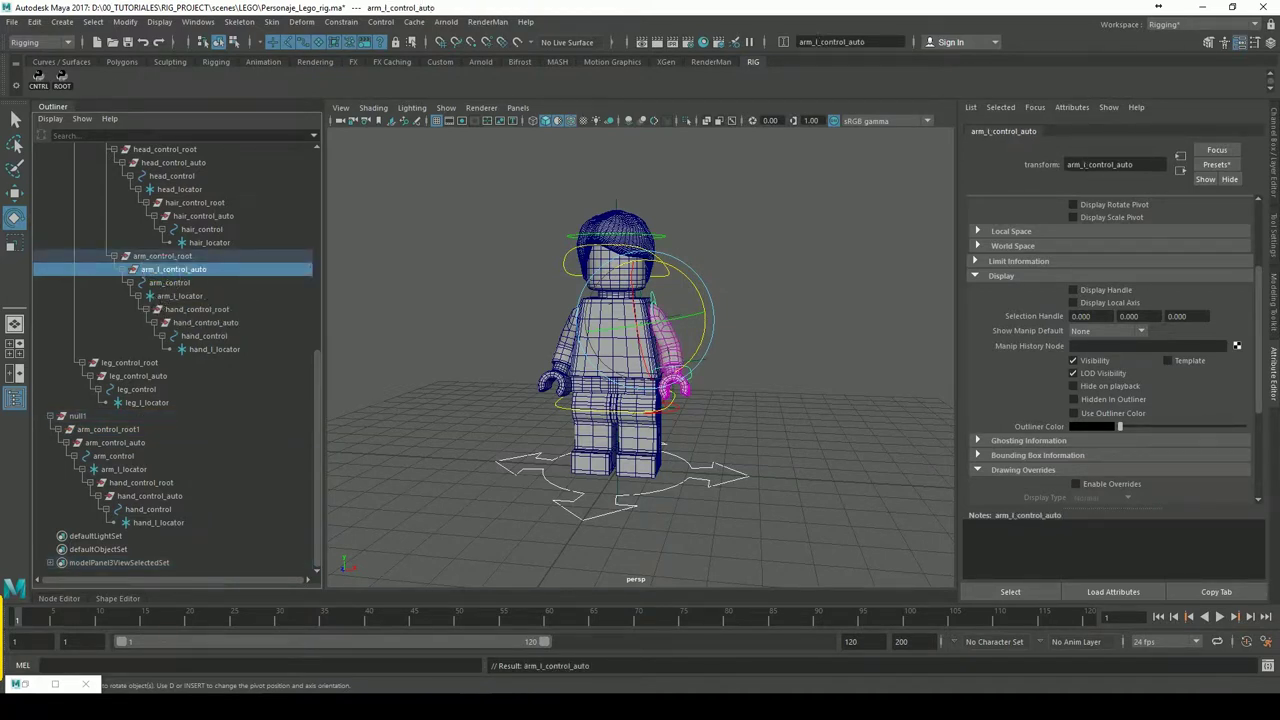
{"action": "double_click", "coordinate": [168, 285]}
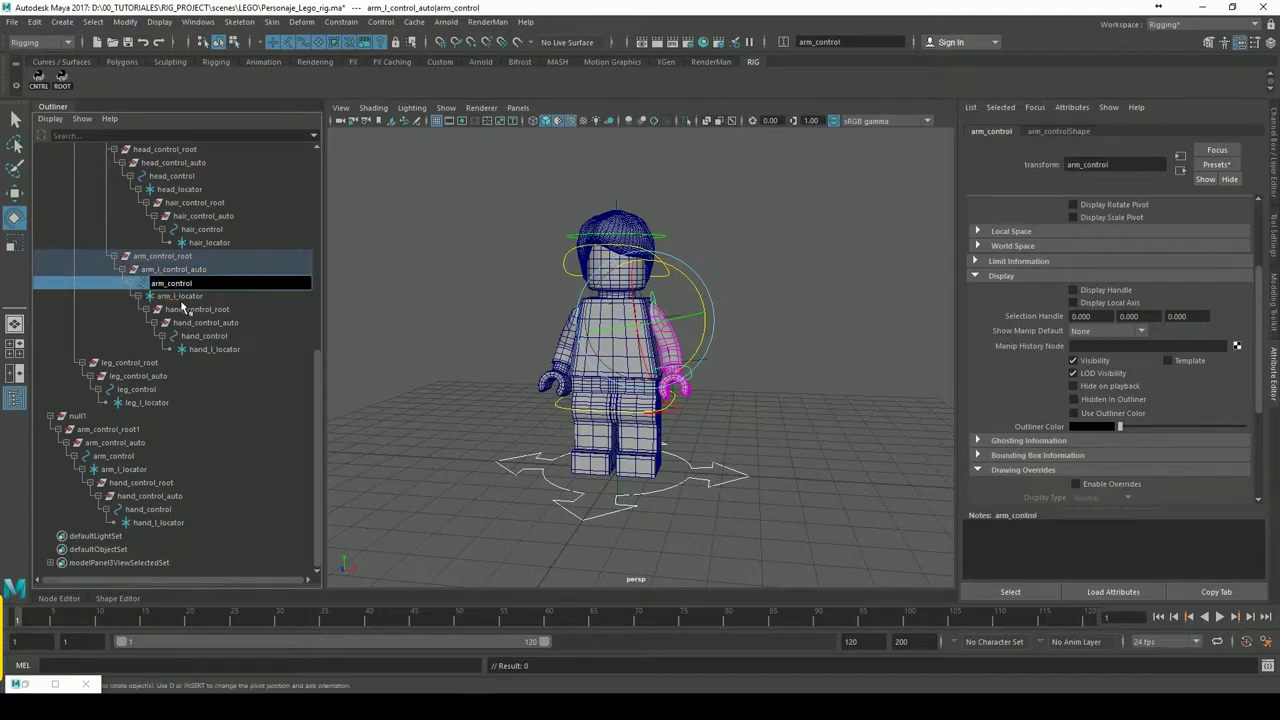
{"action": "type", "text": "_"}
{"action": "key", "text": "Return"}
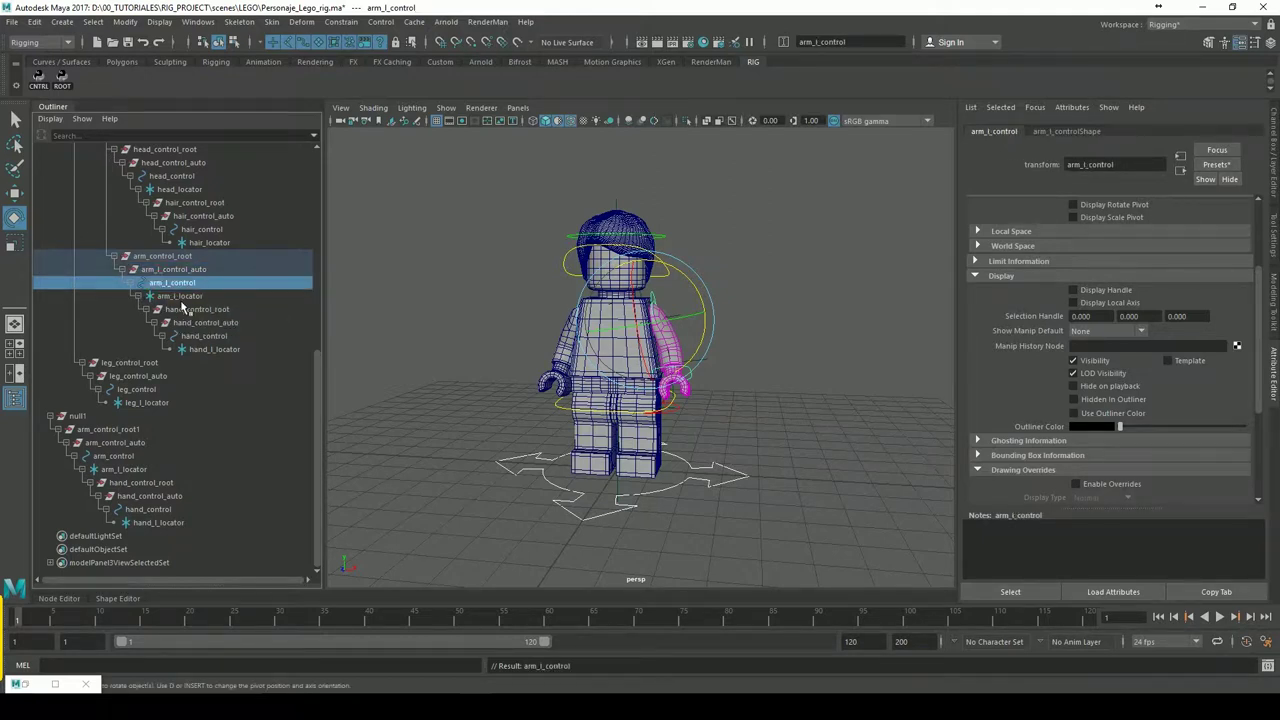
{"action": "double_click", "coordinate": [158, 259]}
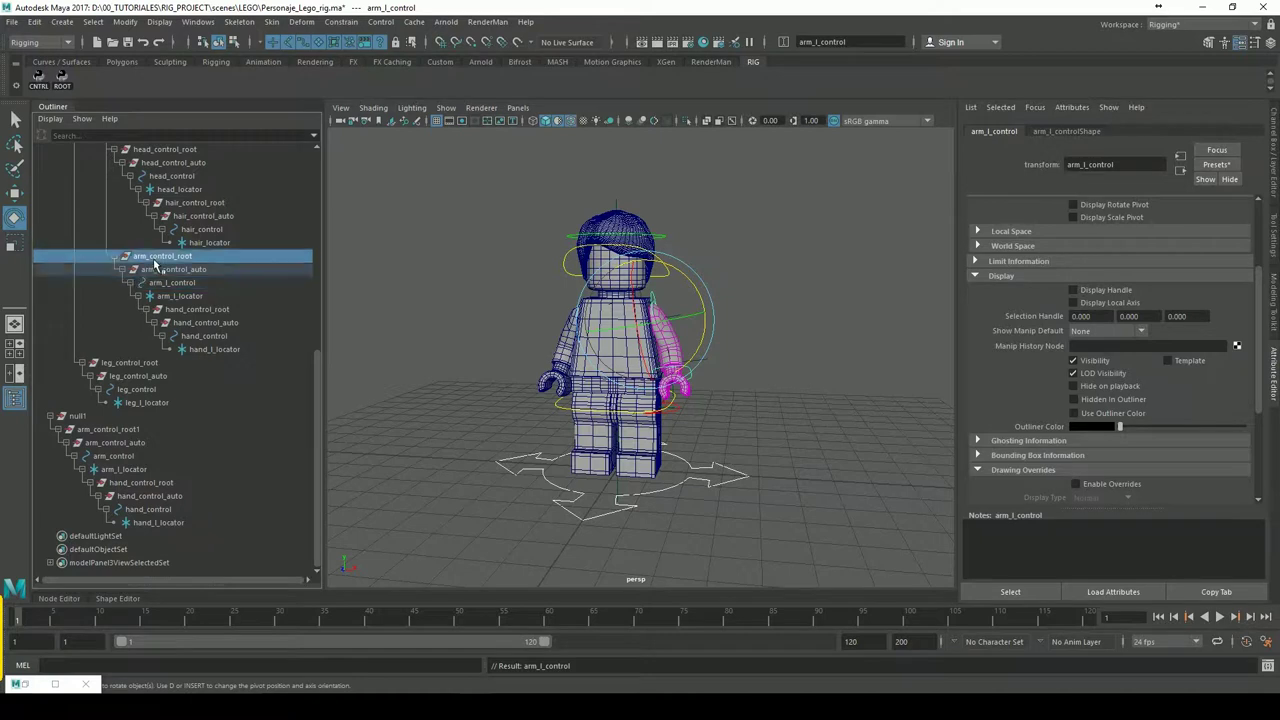
{"action": "left_click", "coordinate": [151, 258]}
{"action": "type", "text": "l_"}
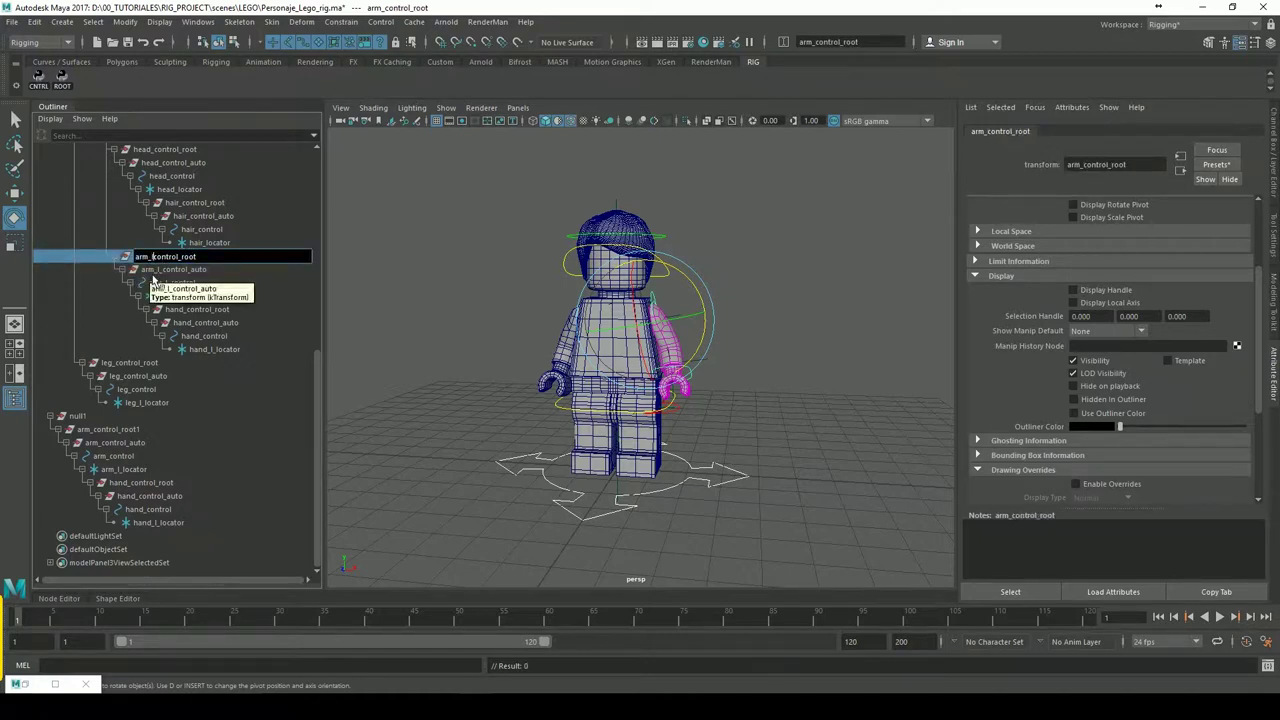
{"action": "key", "text": "Return"}
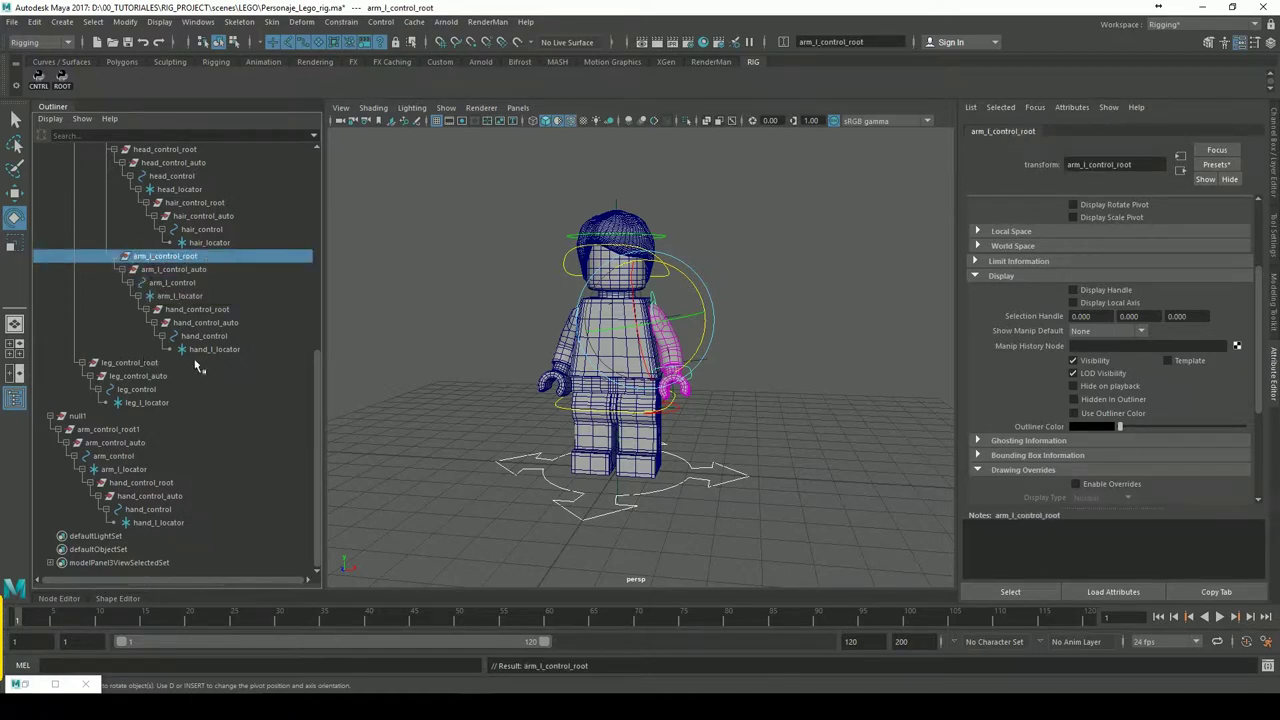
Rename the duplicate chain to arm_l_control_root1, arm_l_control_auto and arm_l_control
{"action": "double_click", "coordinate": [109, 431]}
{"action": "left_click", "coordinate": [98, 432]}
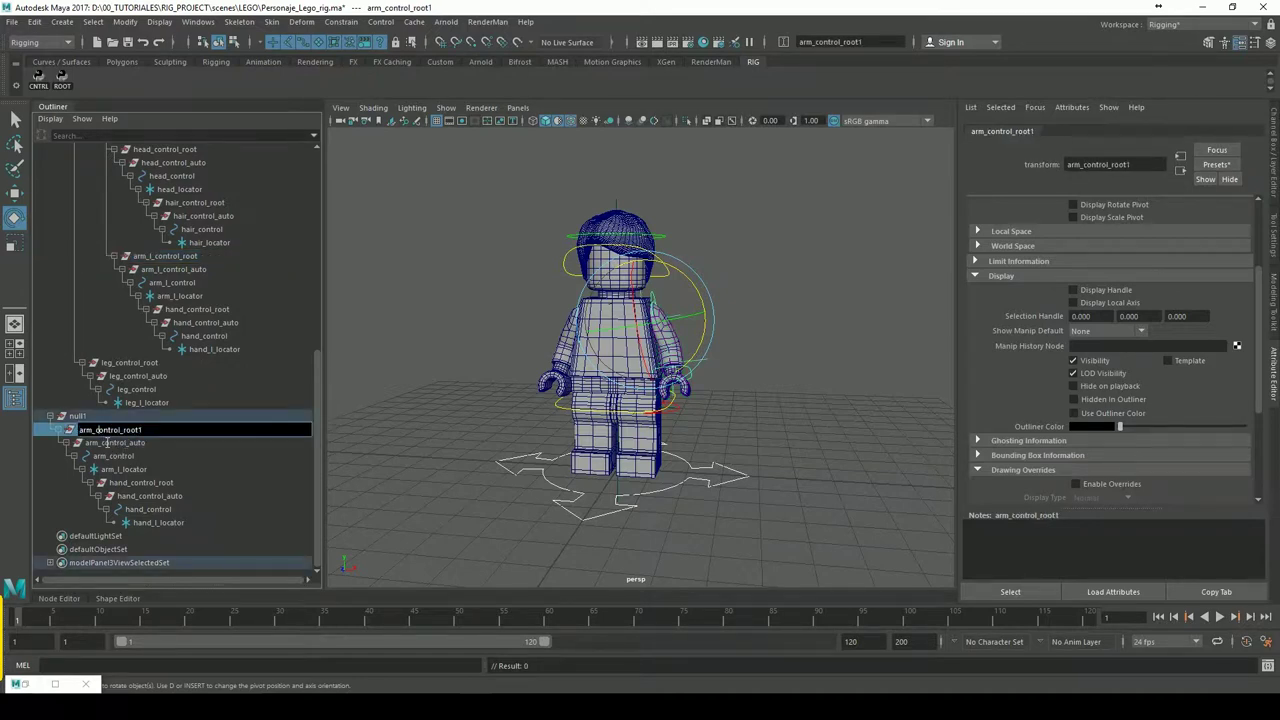
{"action": "type", "text": "l_"}
{"action": "key", "text": "Return"}
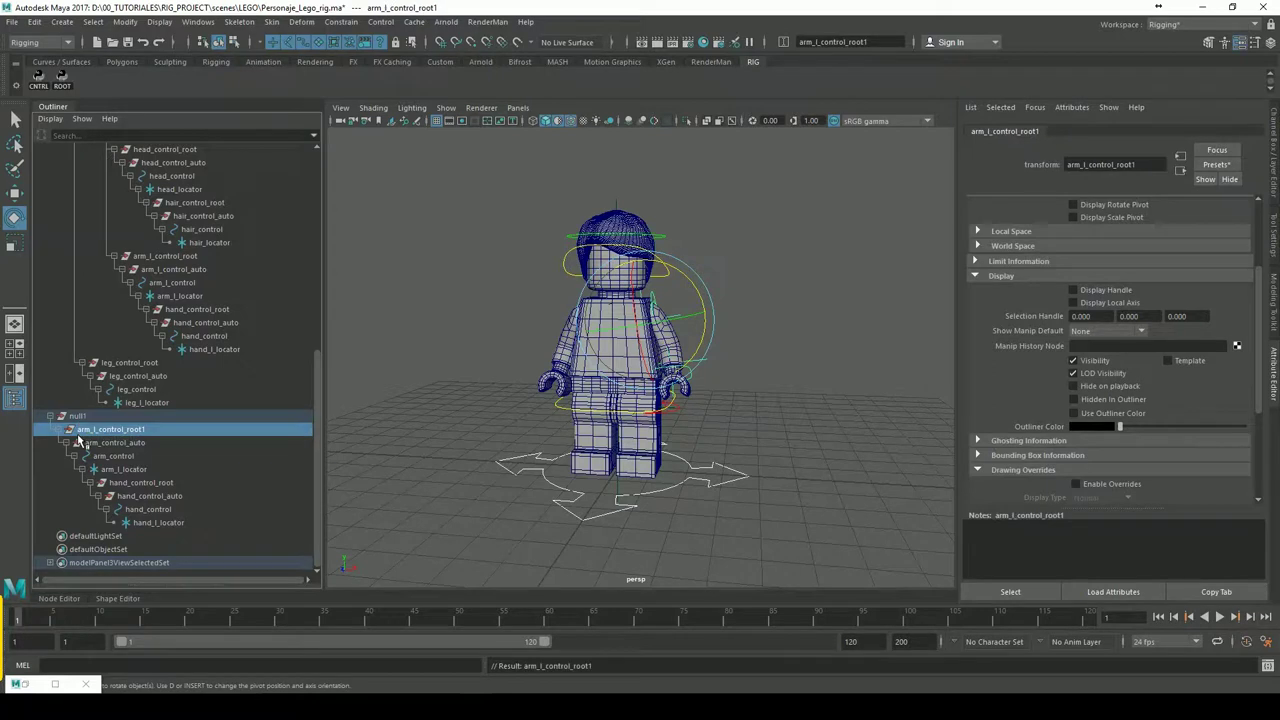
{"action": "double_click", "coordinate": [122, 443]}
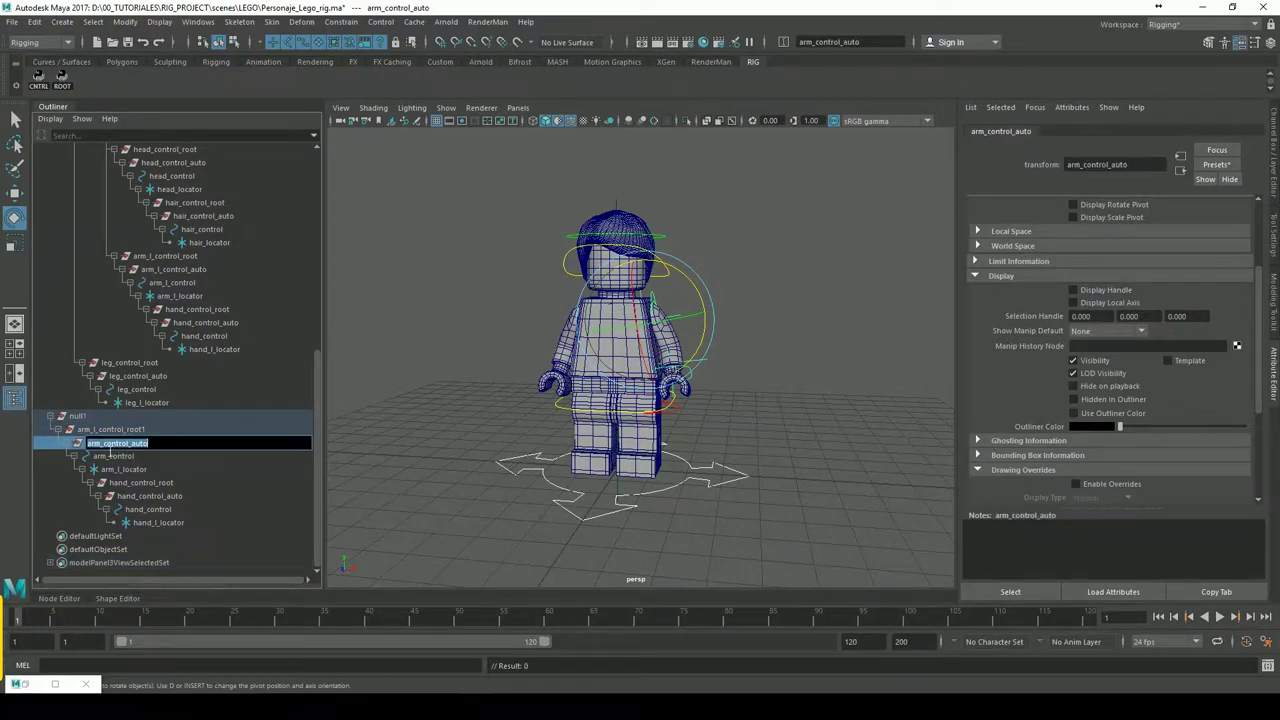
{"action": "type", "text": "l_"}
{"action": "key", "text": "Return"}
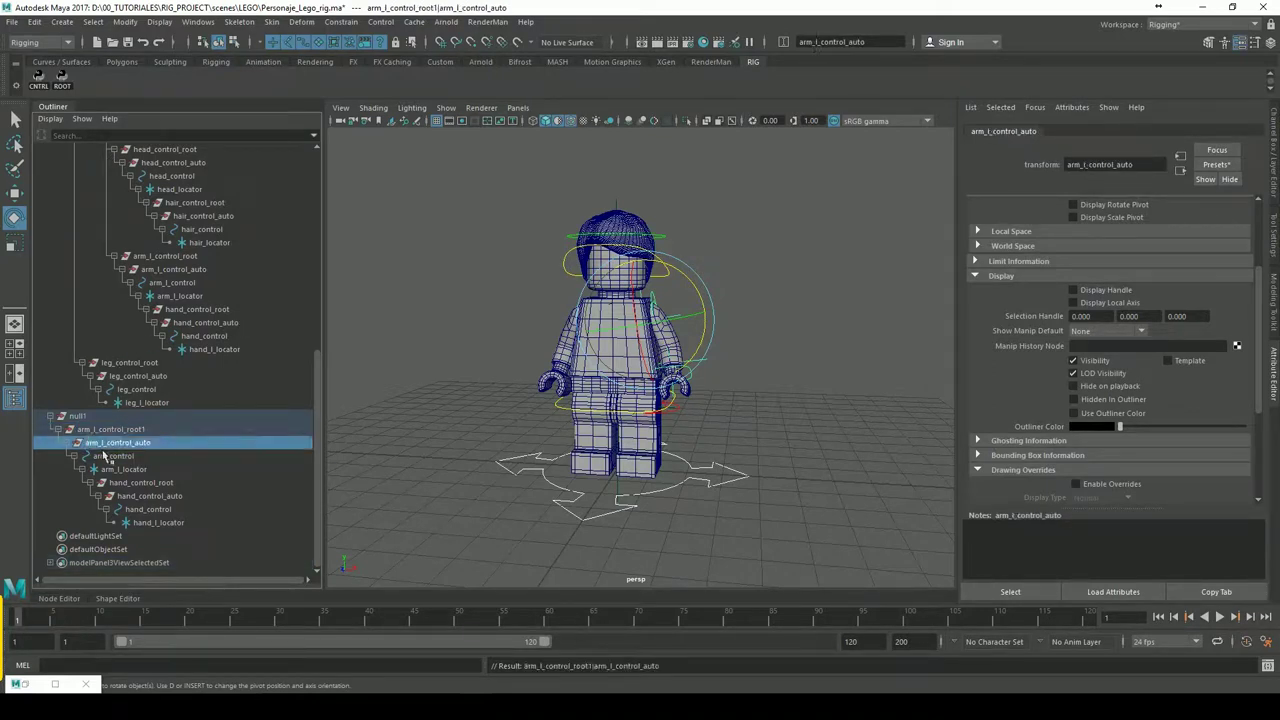
{"action": "double_click", "coordinate": [117, 457]}
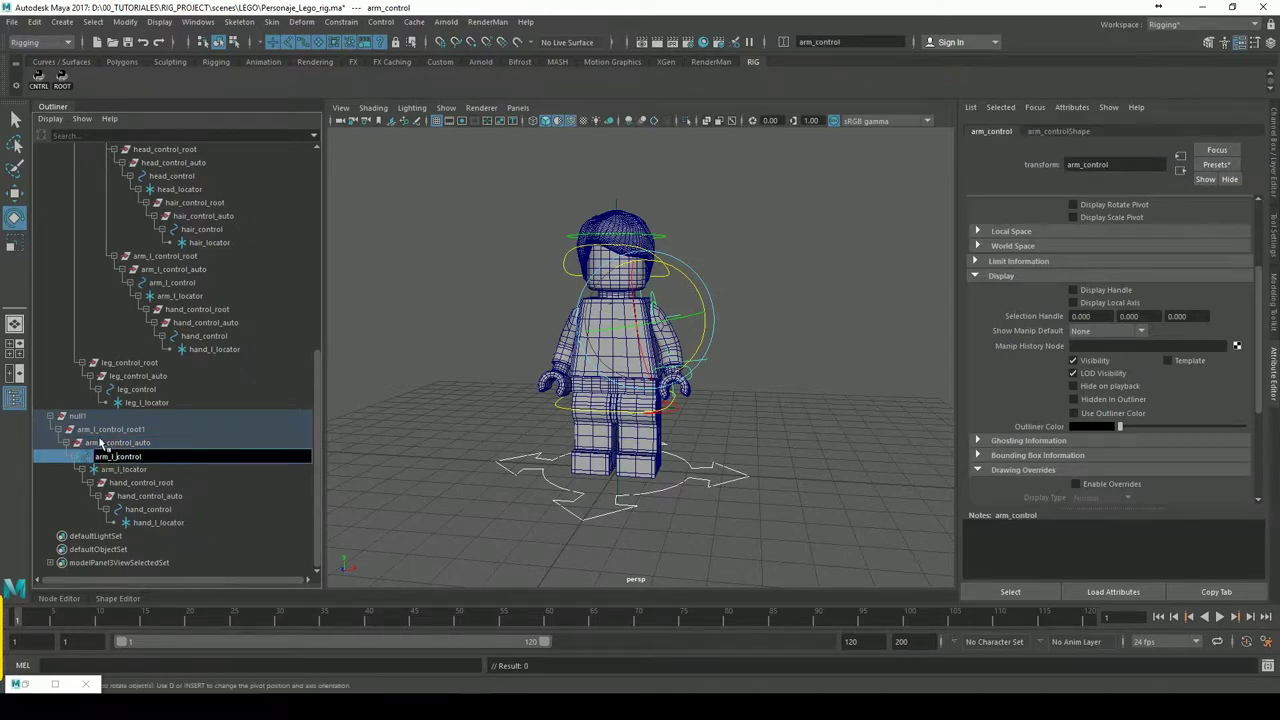
{"action": "key", "text": "Return"}
{"action": "left_click", "coordinate": [405, 300]}
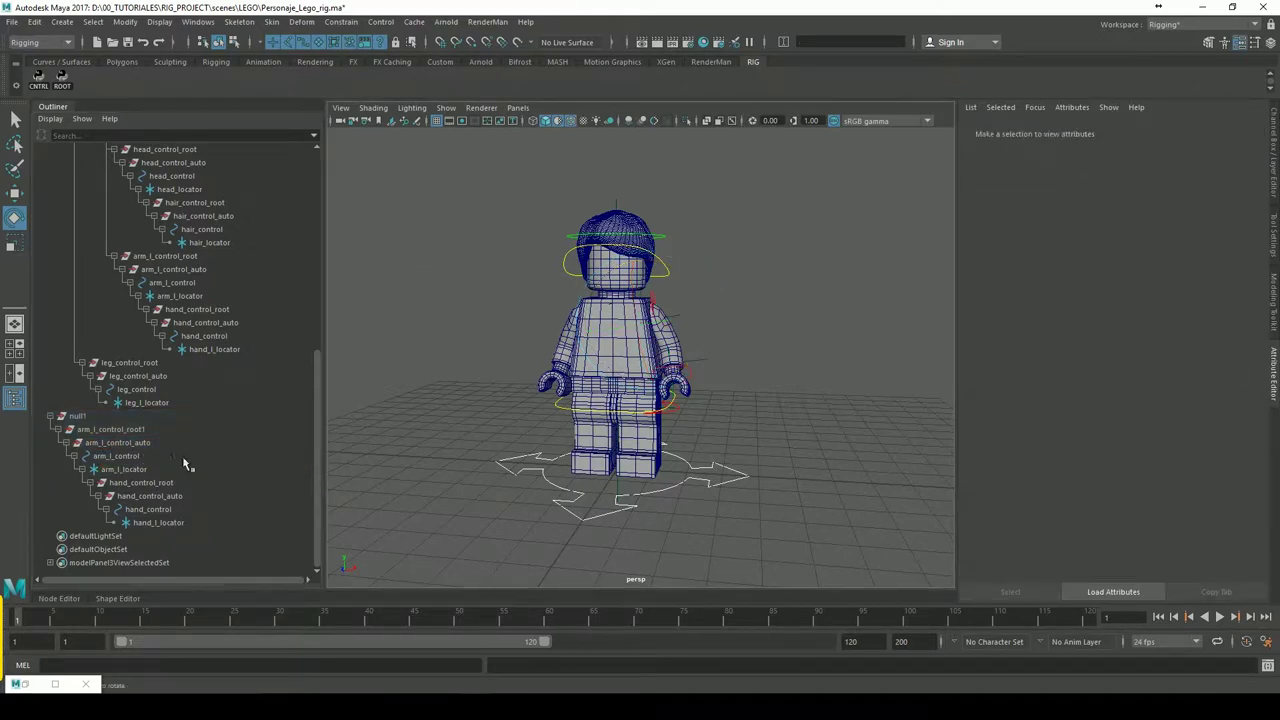
Rename the copied arm's hand nodes to hand_l_control_root, hand_l_control_auto and hand_l_control
{"action": "left_click", "coordinate": [108, 432]}
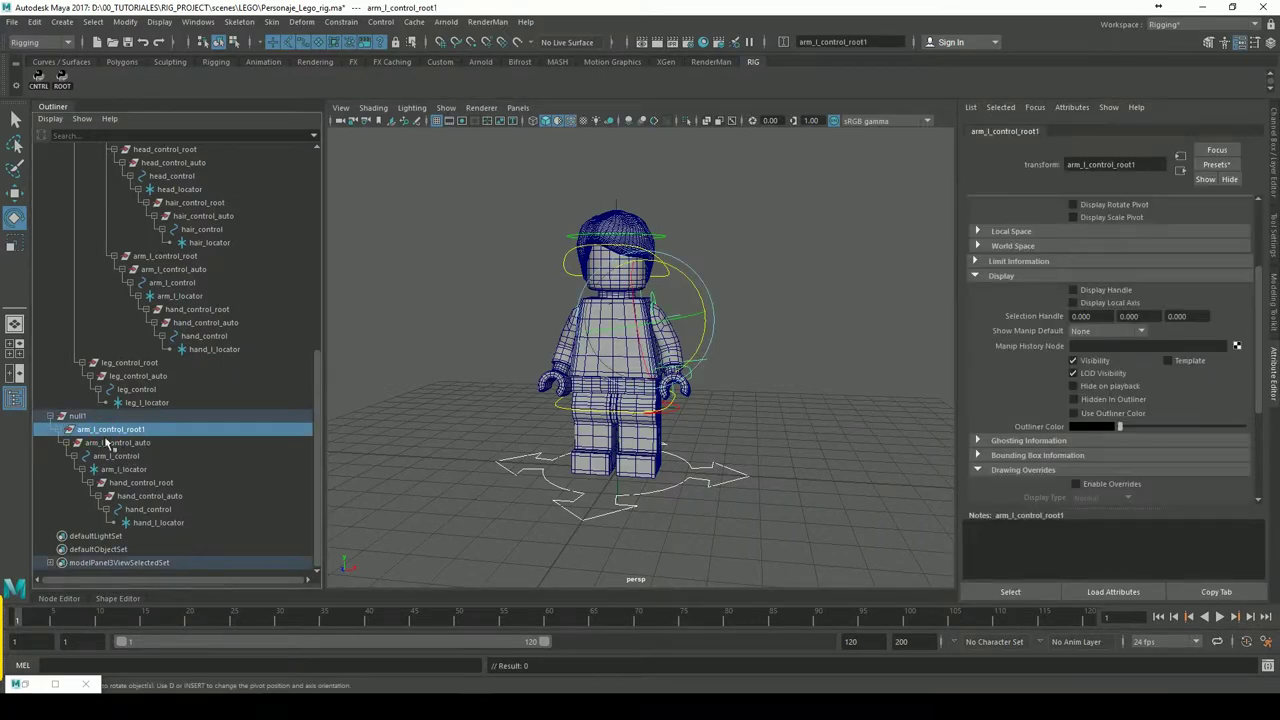
{"action": "double_click", "coordinate": [138, 485]}
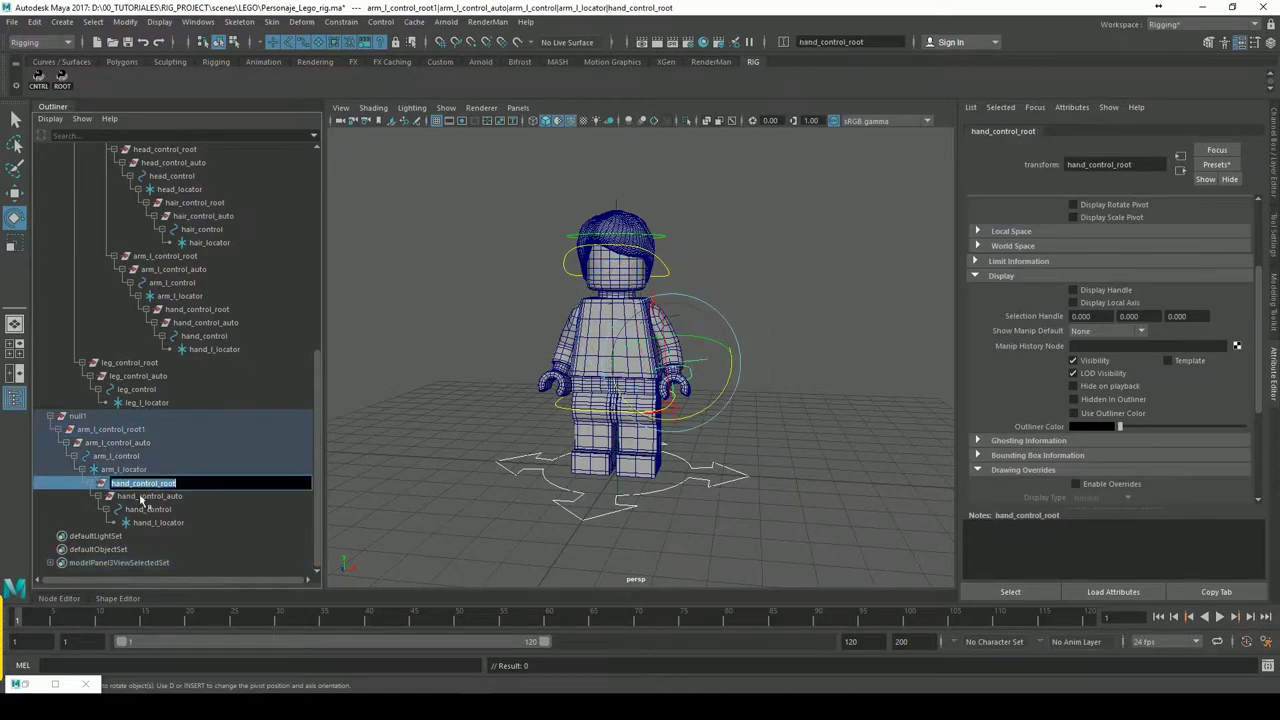
{"action": "type", "text": "l_"}
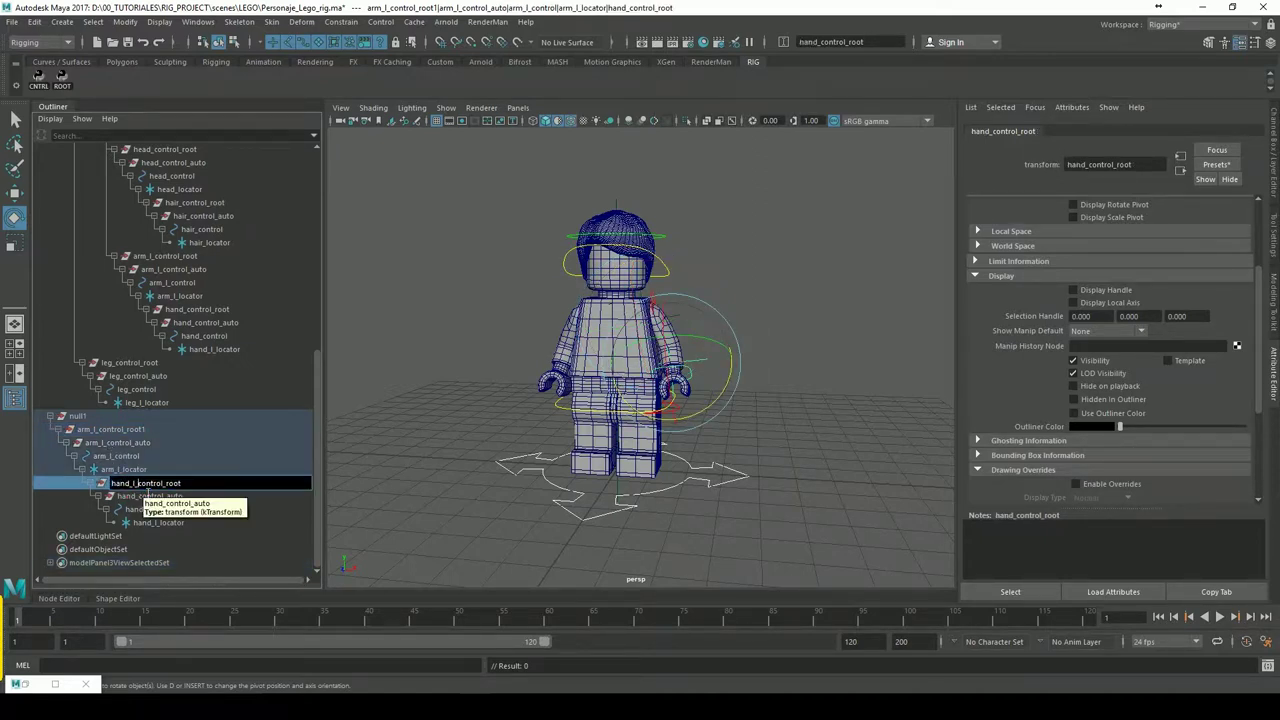
{"action": "key", "text": "Return"}
{"action": "double_click", "coordinate": [152, 497]}
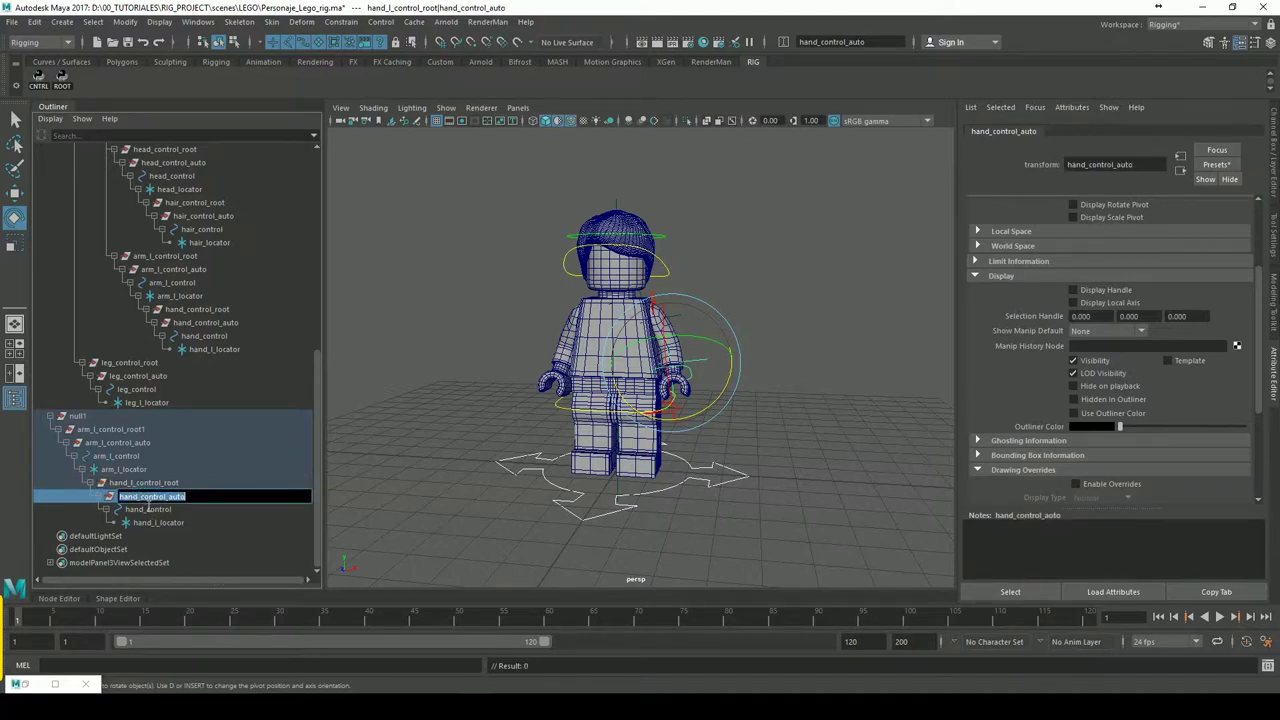
{"action": "type", "text": "l_"}
{"action": "key", "text": "Return"}
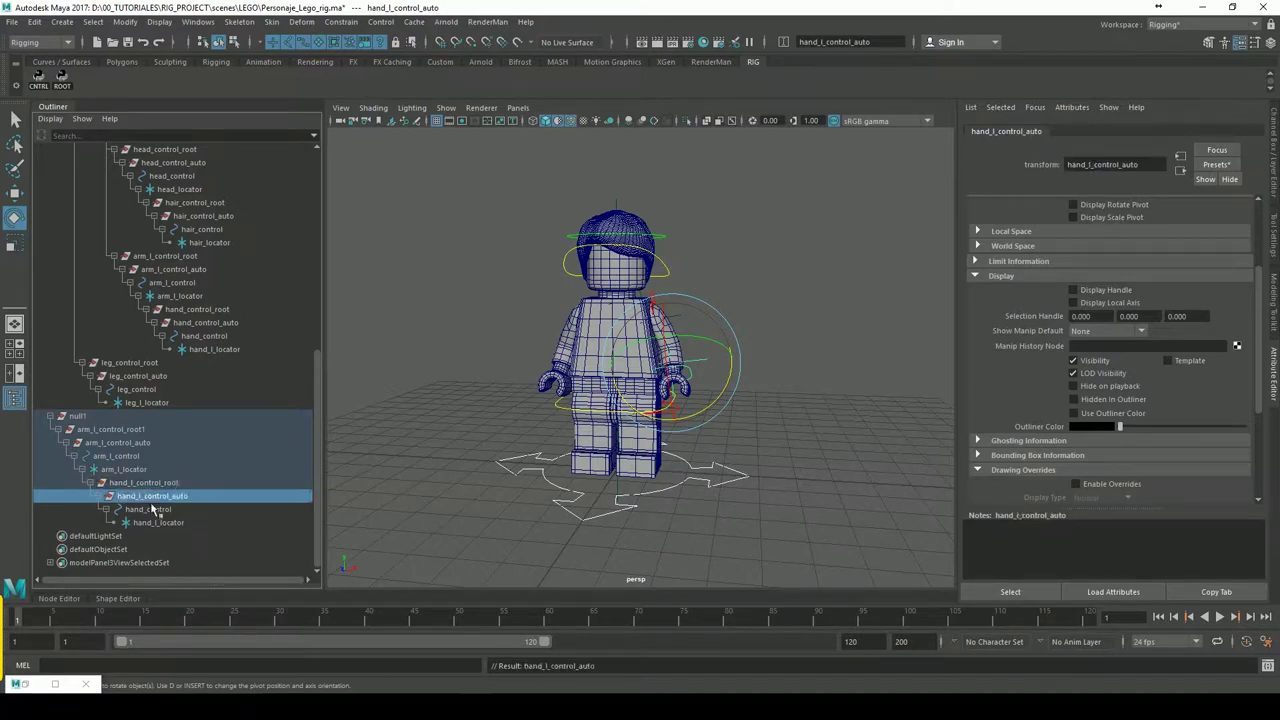
{"action": "double_click", "coordinate": [150, 510]}
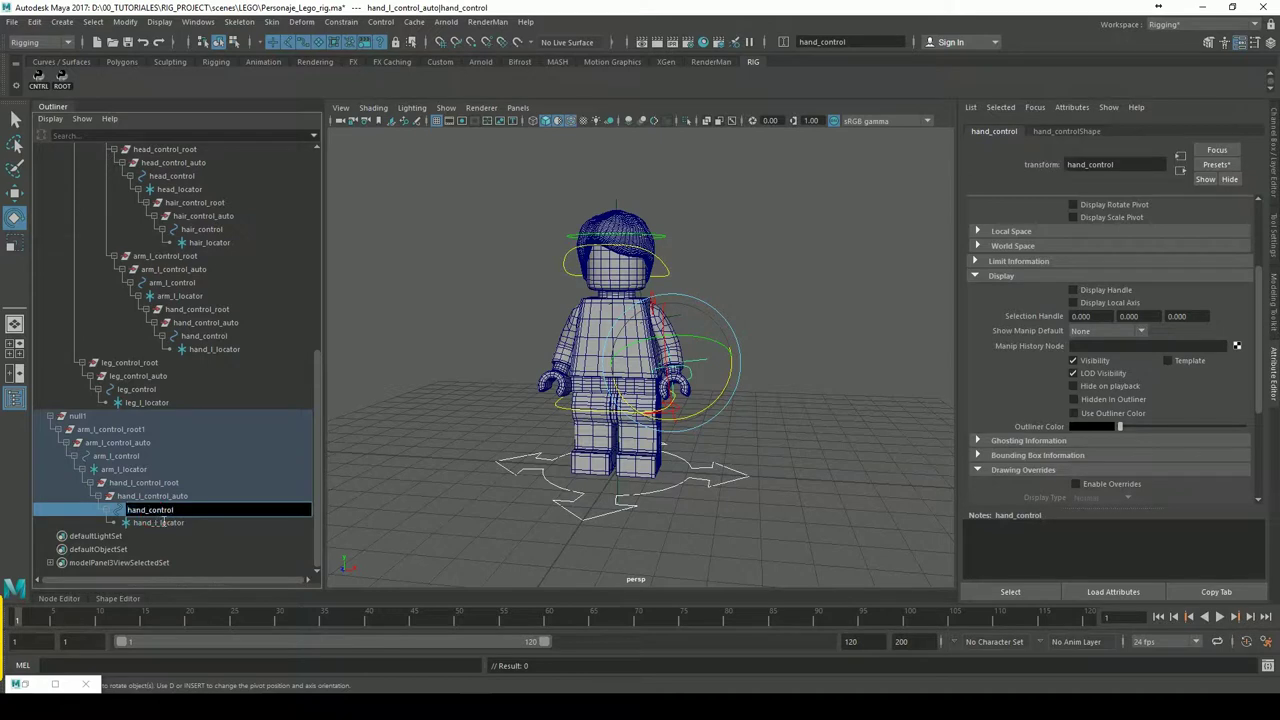
{"action": "type", "text": "l_"}
{"action": "key", "text": "Return"}
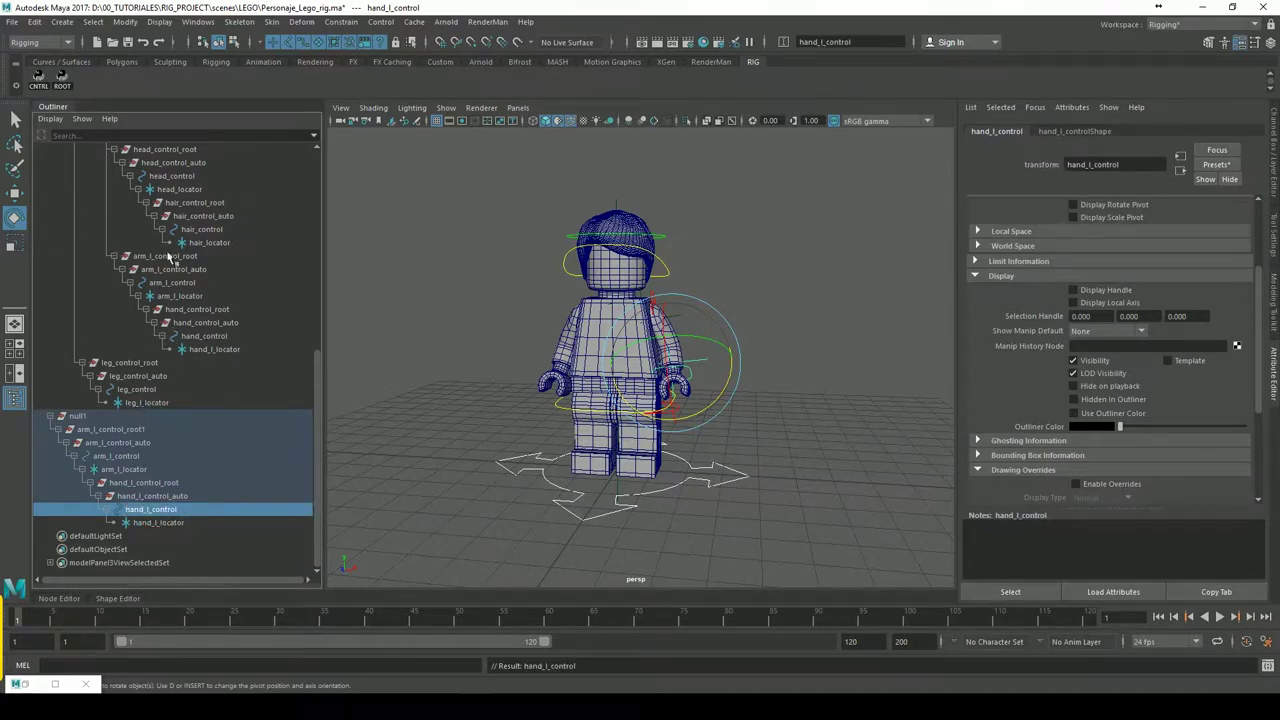
Give the original arm's hand nodes the same hand_l_ names
{"action": "left_click", "coordinate": [194, 311]}
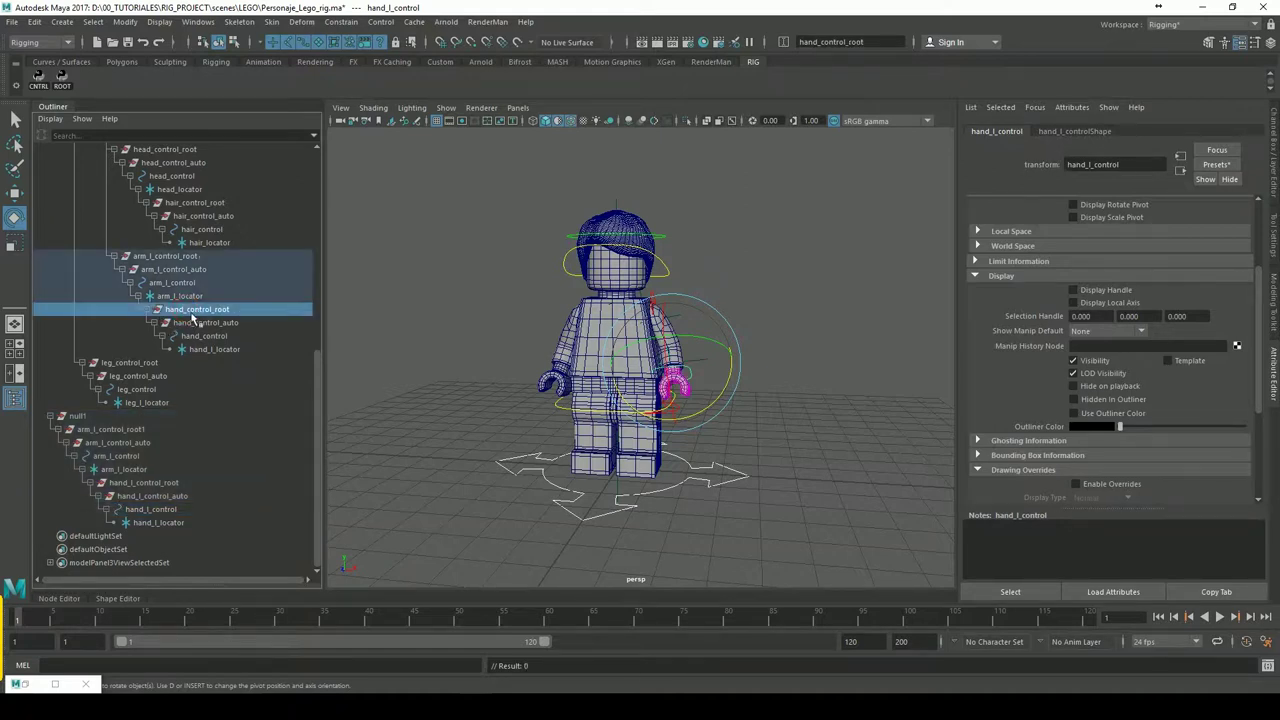
{"action": "double_click", "coordinate": [193, 313]}
{"action": "type", "text": "l_"}
{"action": "key", "text": "Return"}
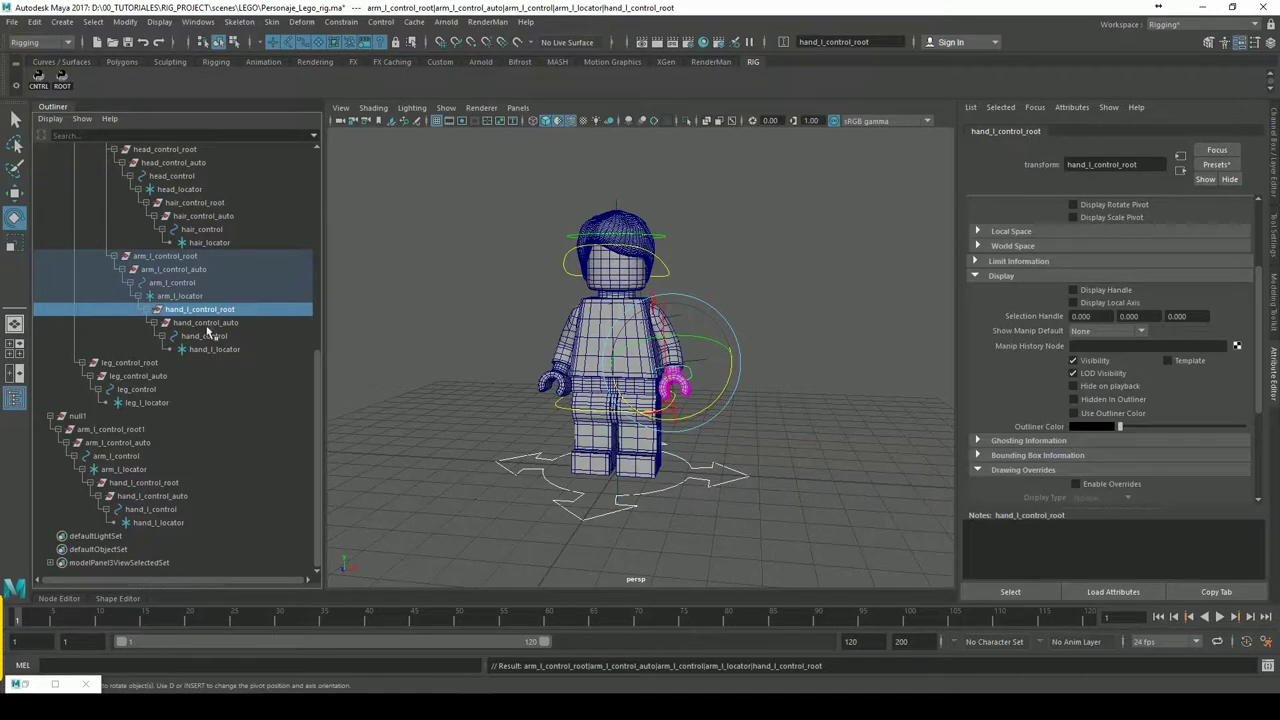
{"action": "double_click", "coordinate": [206, 323]}
{"action": "left_click", "coordinate": [197, 323]}
{"action": "type", "text": "l_"}
{"action": "key", "text": "Return"}
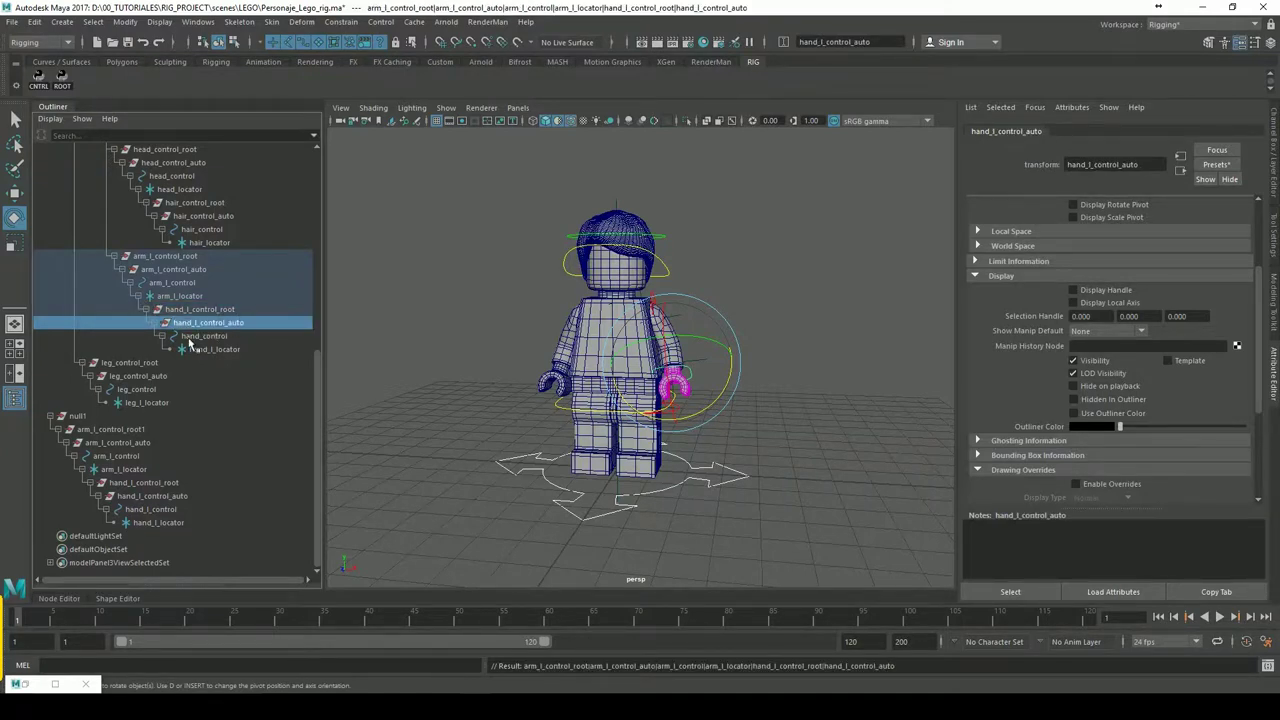
{"action": "double_click", "coordinate": [214, 340]}
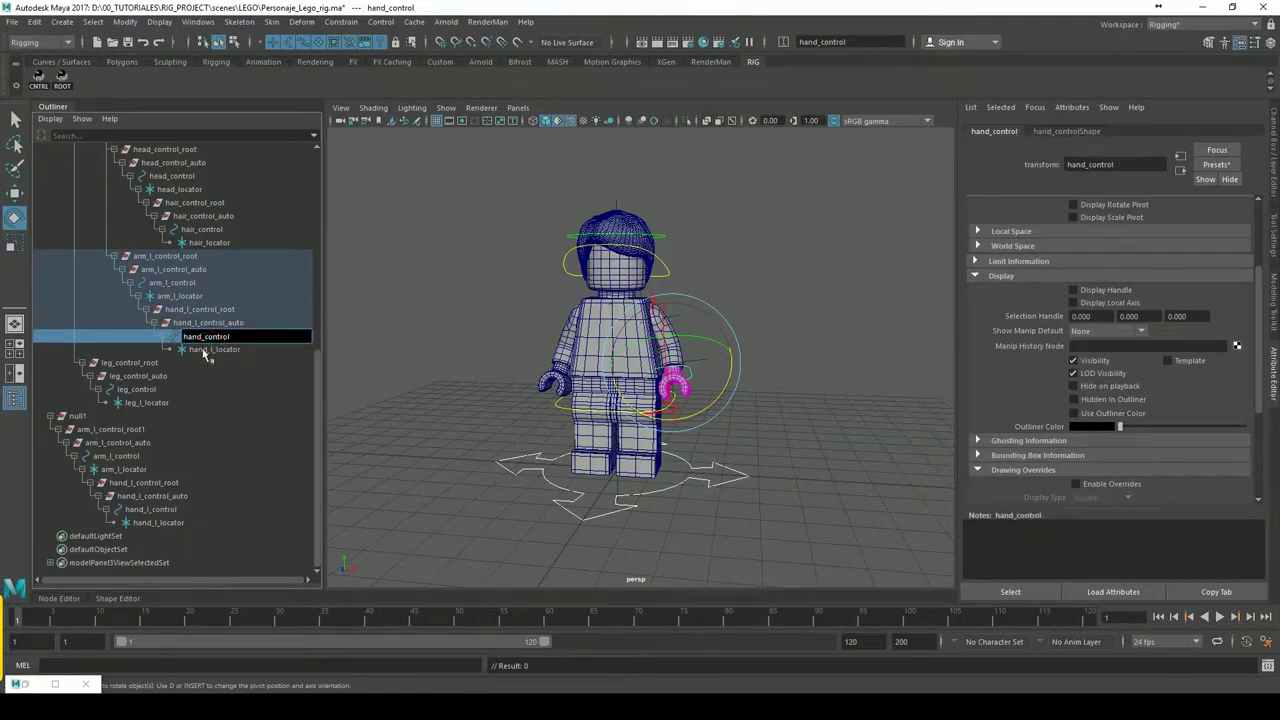
{"action": "type", "text": "l_"}
{"action": "key", "text": "Return"}
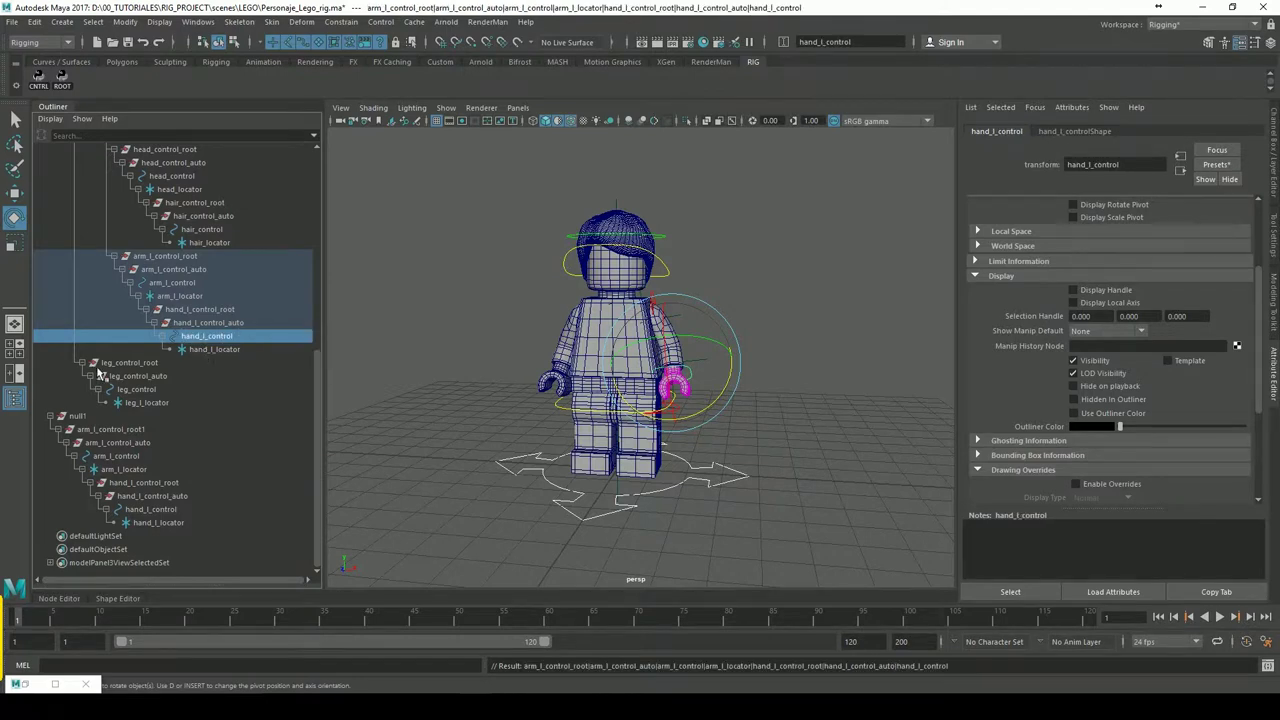
{"action": "double_click", "coordinate": [128, 363]}
Insert l_ into the three leg control names (leg_l_control_root, leg_l_control_auto, leg_l_control), then deselect
{"action": "left_click", "coordinate": [122, 366]}
{"action": "type", "text": "l"}
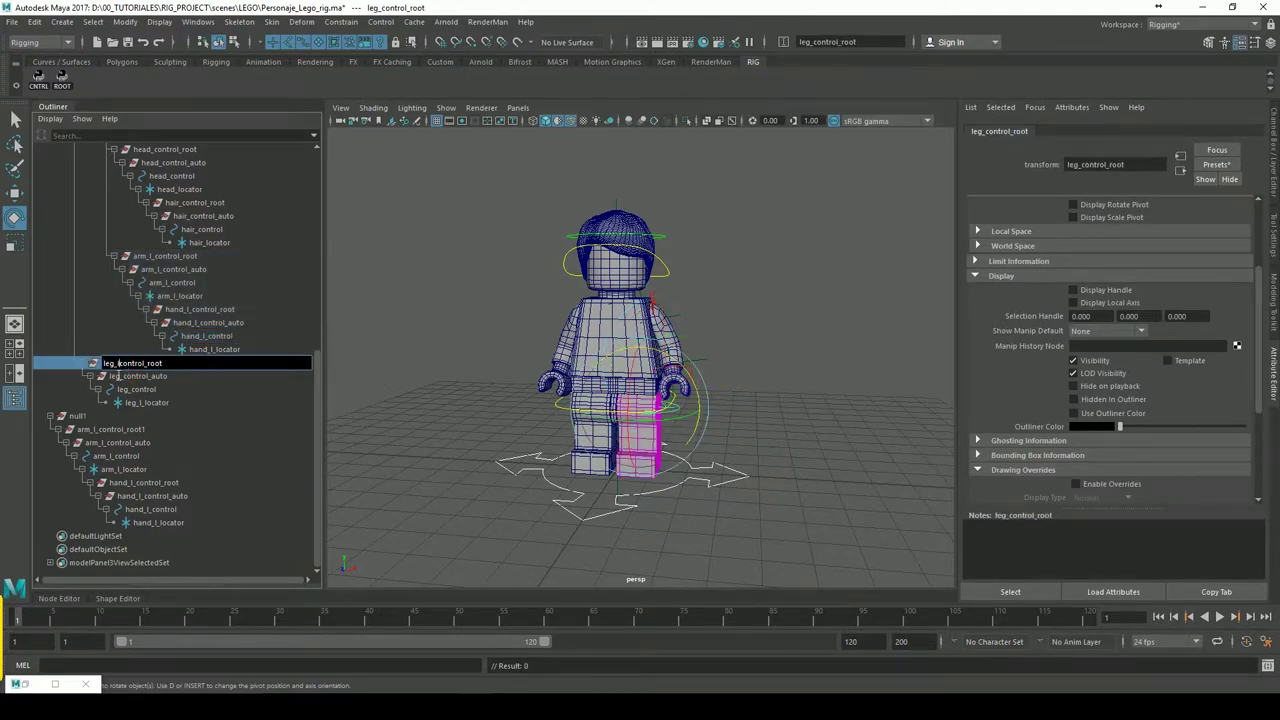
{"action": "type", "text": "_"}
{"action": "key", "text": "Return"}
{"action": "double_click", "coordinate": [132, 381]}
{"action": "left_click", "coordinate": [125, 377]}
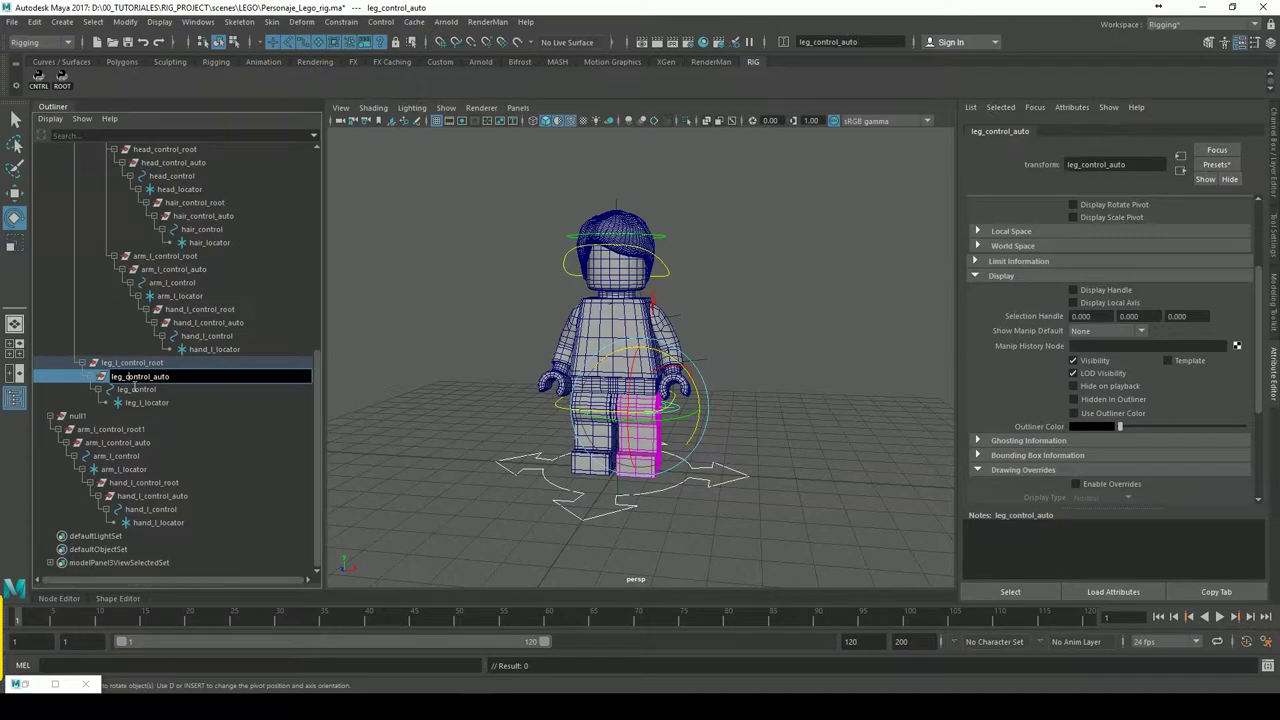
{"action": "type", "text": "l_"}
{"action": "key", "text": "Return"}
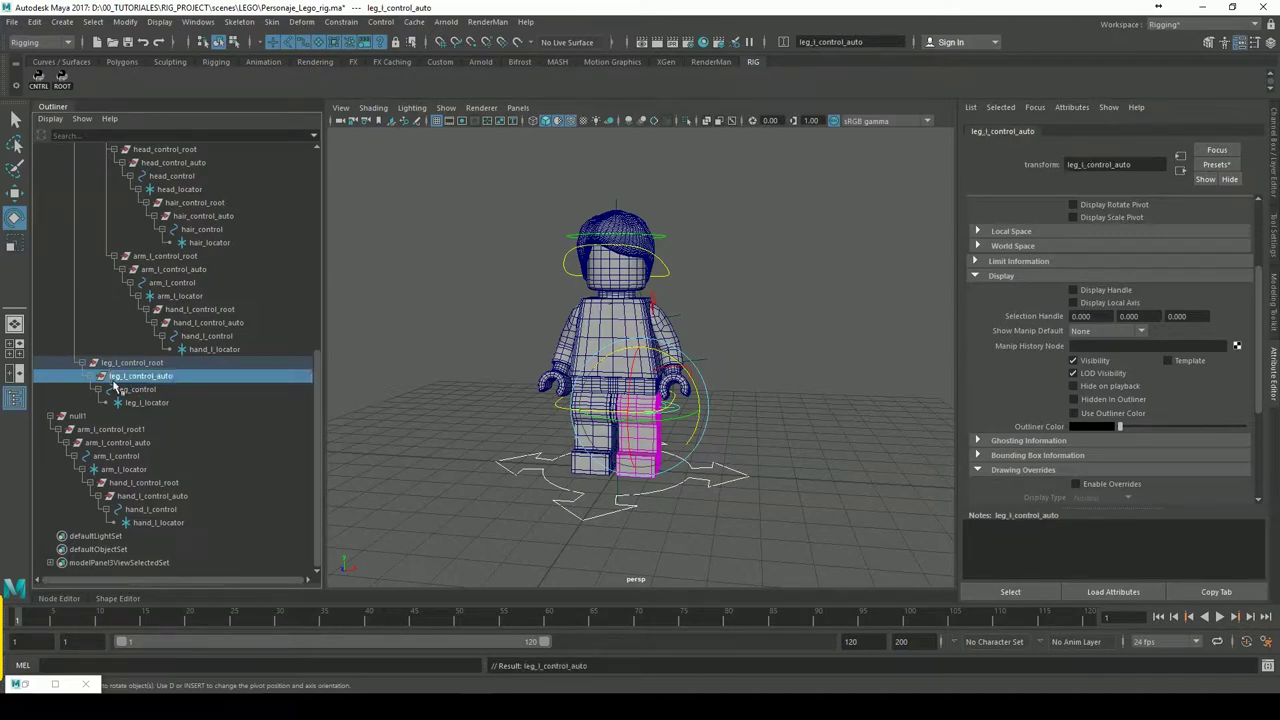
{"action": "double_click", "coordinate": [138, 390]}
{"action": "left_click", "coordinate": [133, 392]}
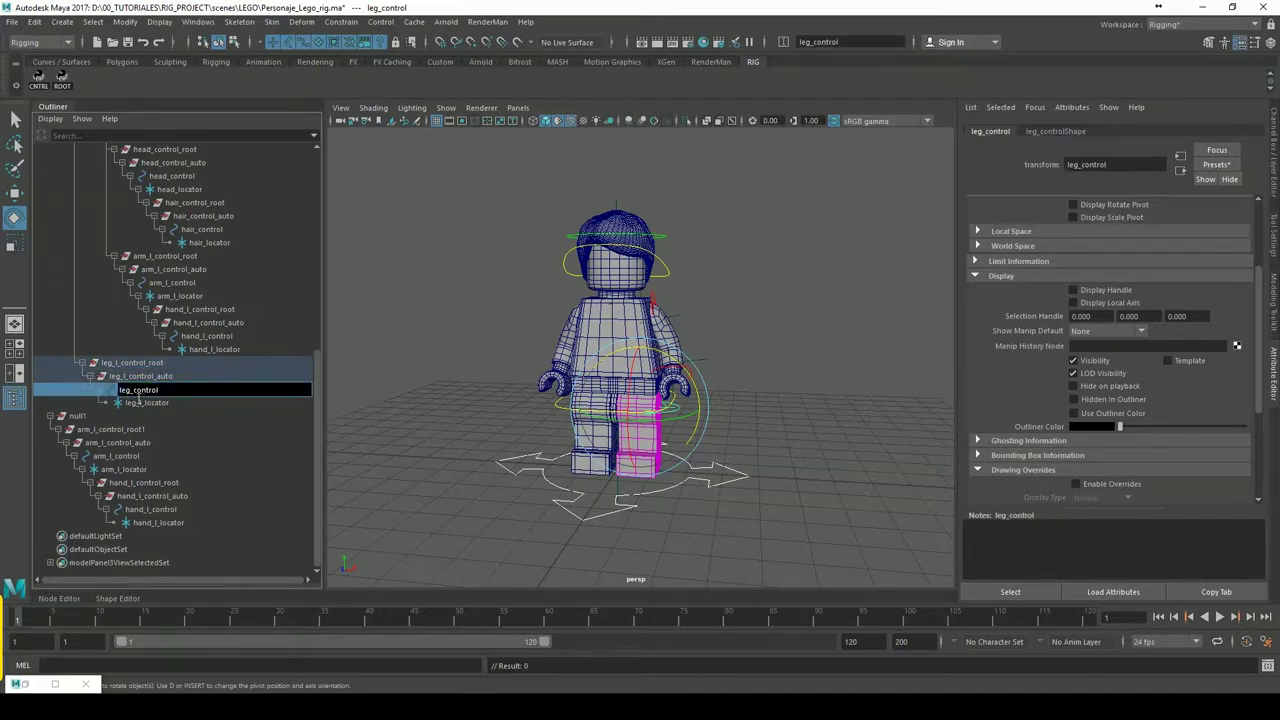
{"action": "type", "text": "l_"}
{"action": "key", "text": "Return"}
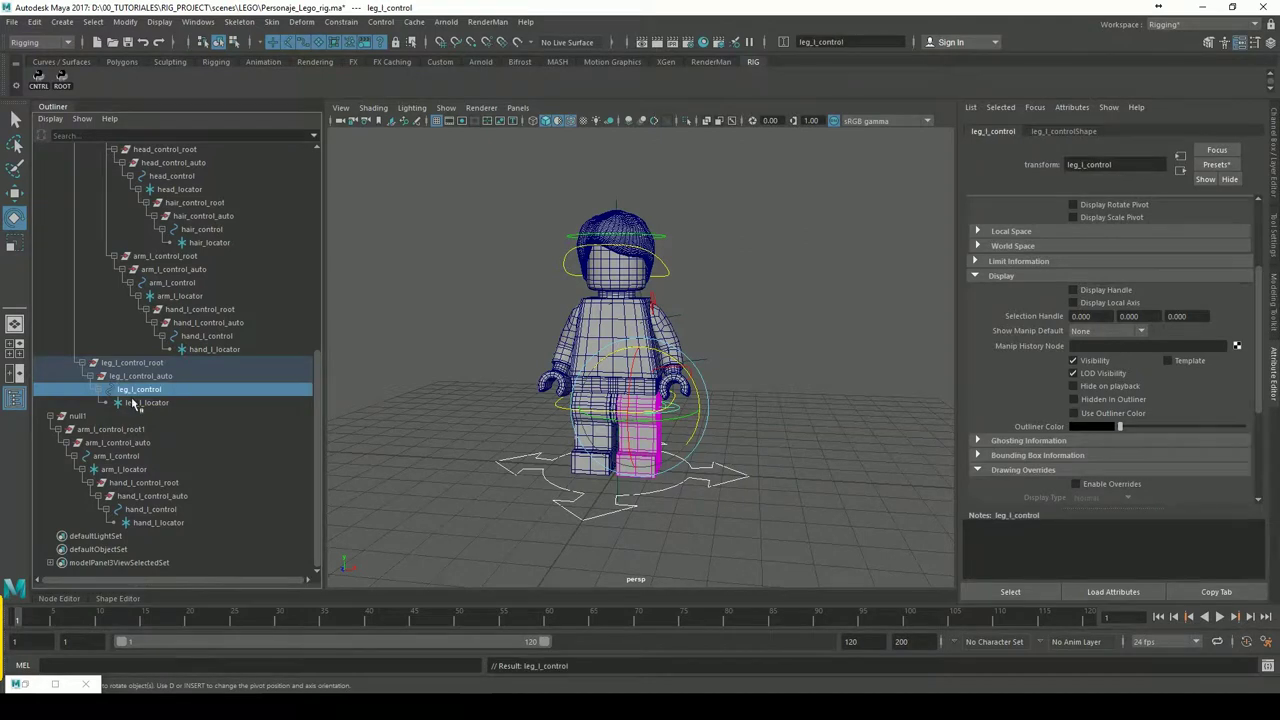
{"action": "mouse_move", "coordinate": [321, 386]}
{"action": "left_mouse_down"}
{"action": "mouse_move", "coordinate": [318, 308]}
{"action": "mouse_move", "coordinate": [325, 400]}
{"action": "left_mouse_up"}
{"action": "left_click", "coordinate": [381, 389]}
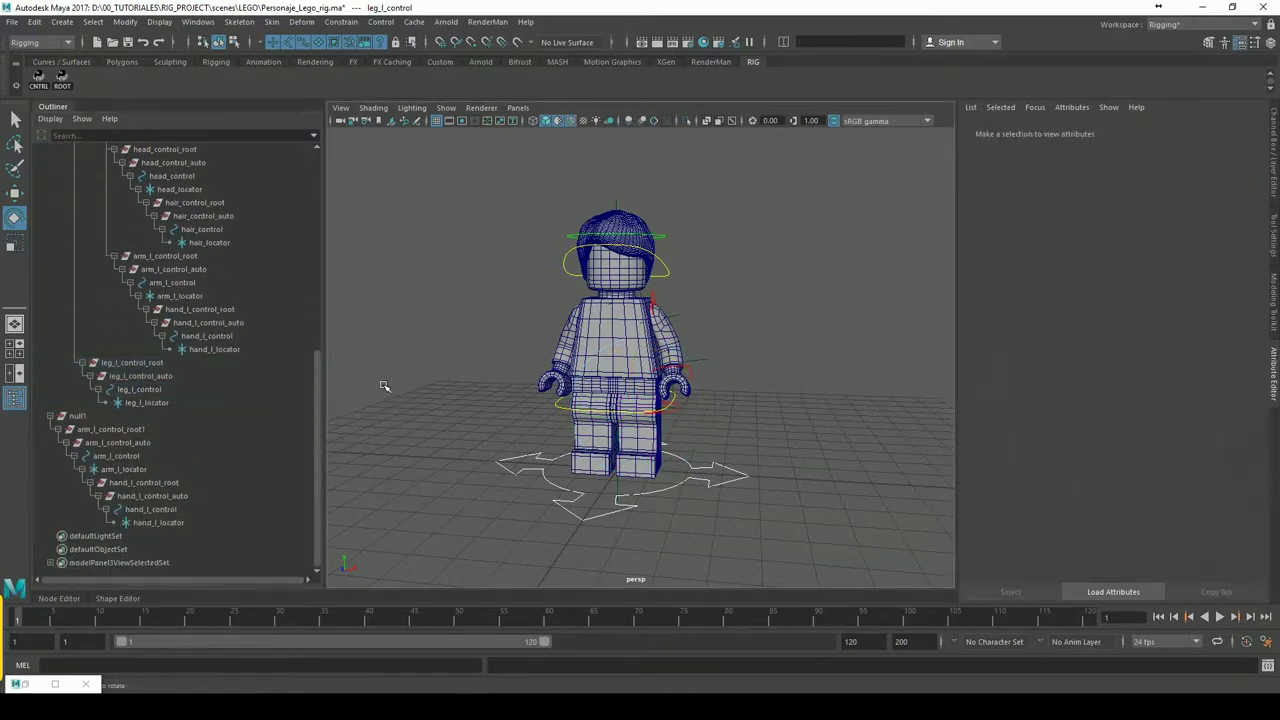
With arm_l_control_root1 selected, bring up Modify > Search and Replace Names and reposition its window
{"action": "left_click", "coordinate": [105, 429]}
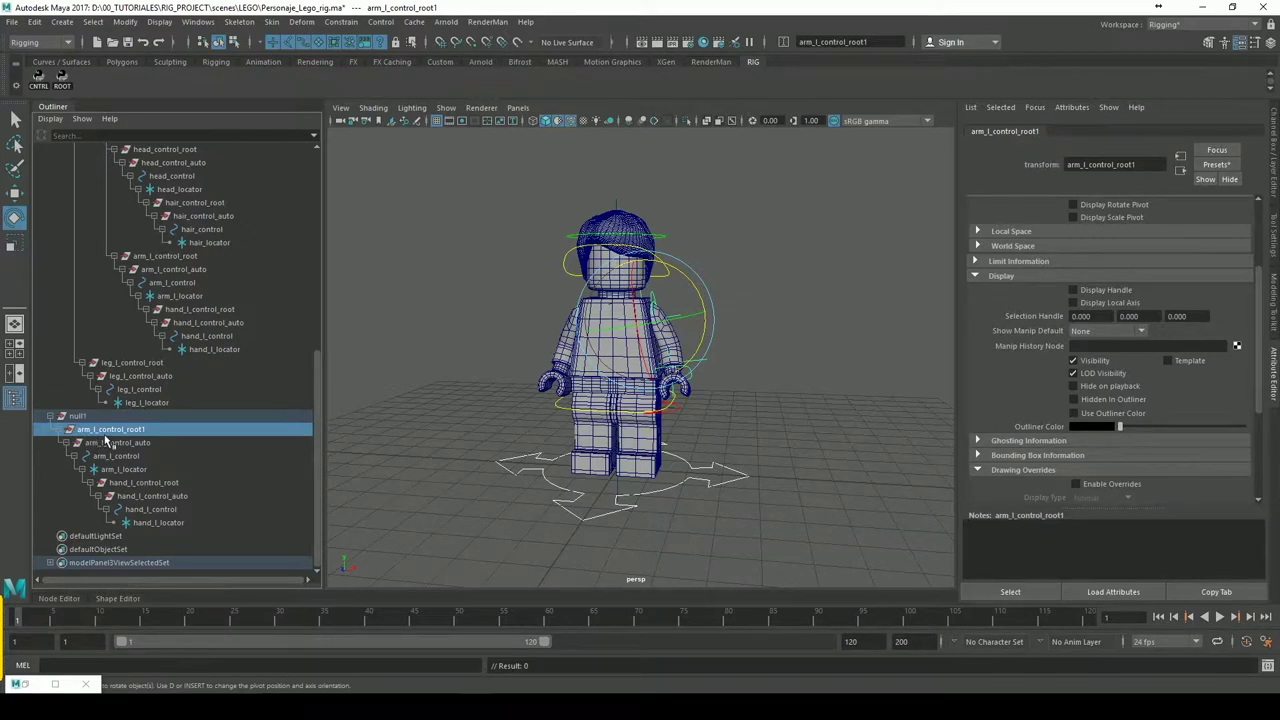
{"action": "left_click", "coordinate": [190, 23]}
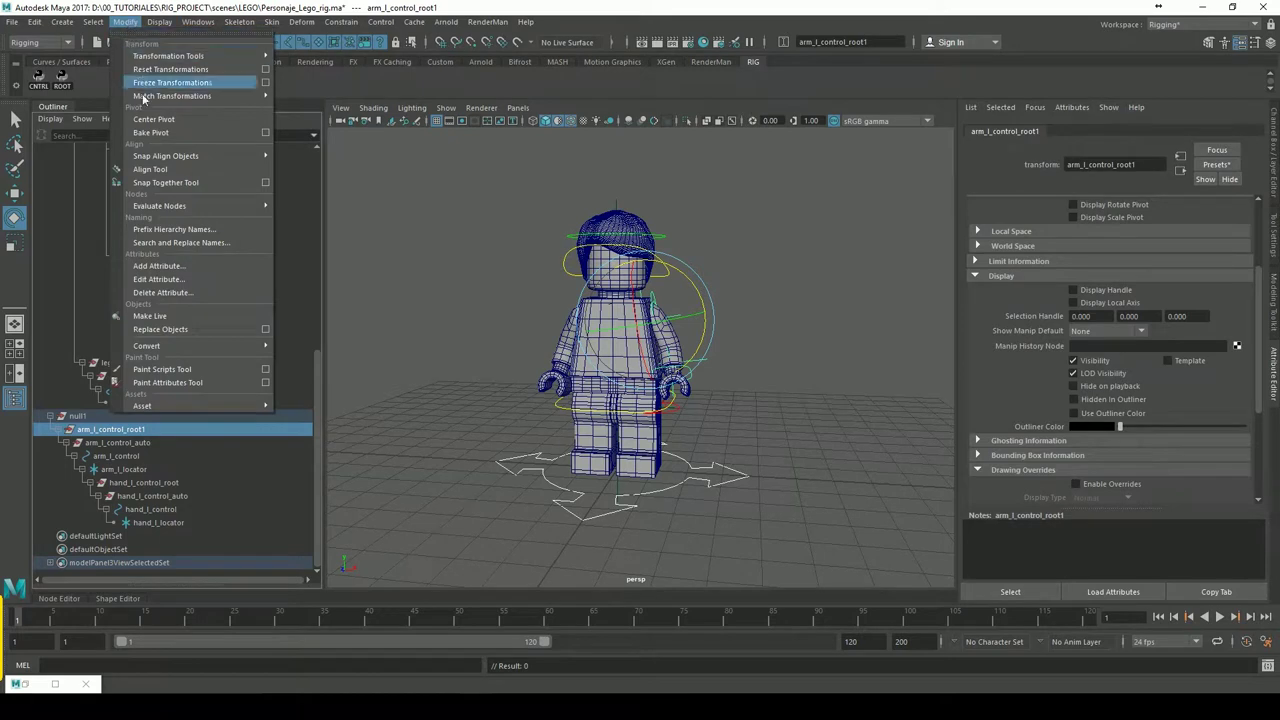
{"action": "left_click", "coordinate": [209, 243]}
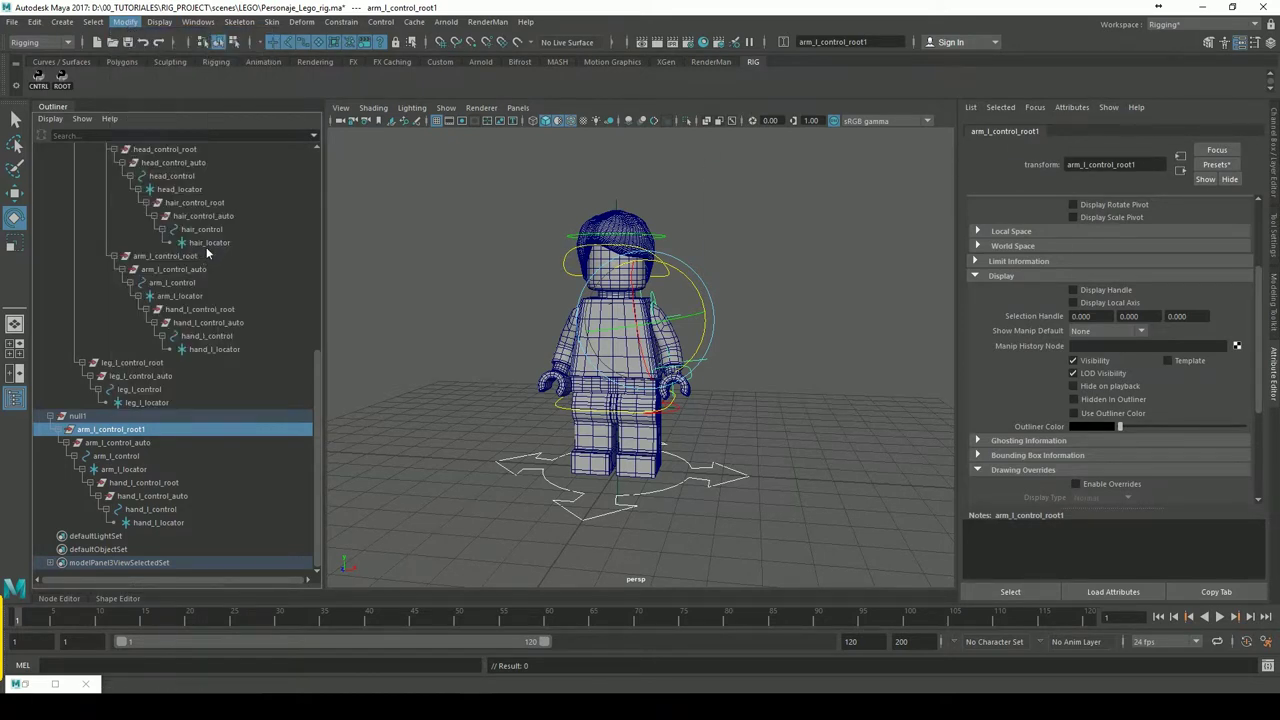
{"action": "mouse_move", "coordinate": [854, 169]}
{"action": "left_mouse_down"}
{"action": "mouse_move", "coordinate": [686, 197]}
{"action": "mouse_move", "coordinate": [622, 185]}
{"action": "left_mouse_up"}
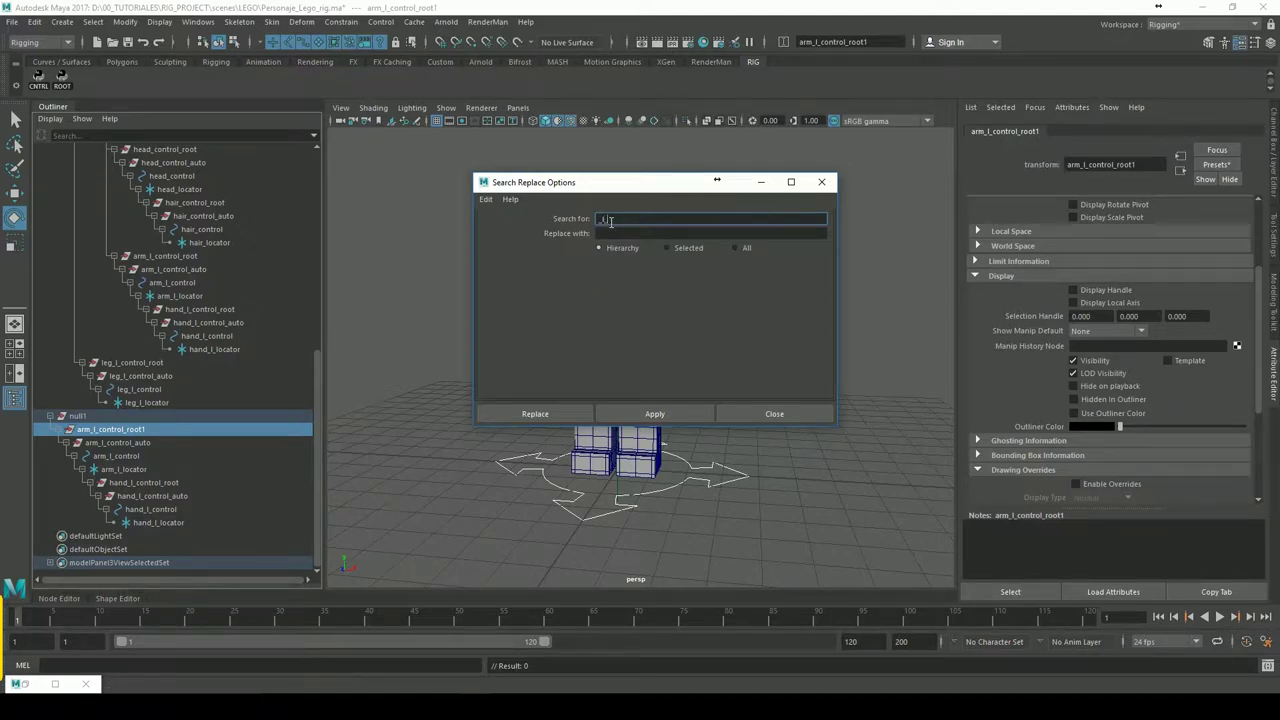
Replace _l_ with _r_ in the copied arm hierarchy names and rename its root to arm_r_control_root
{"action": "left_click", "coordinate": [613, 236]}
{"action": "type", "text": "_r_"}
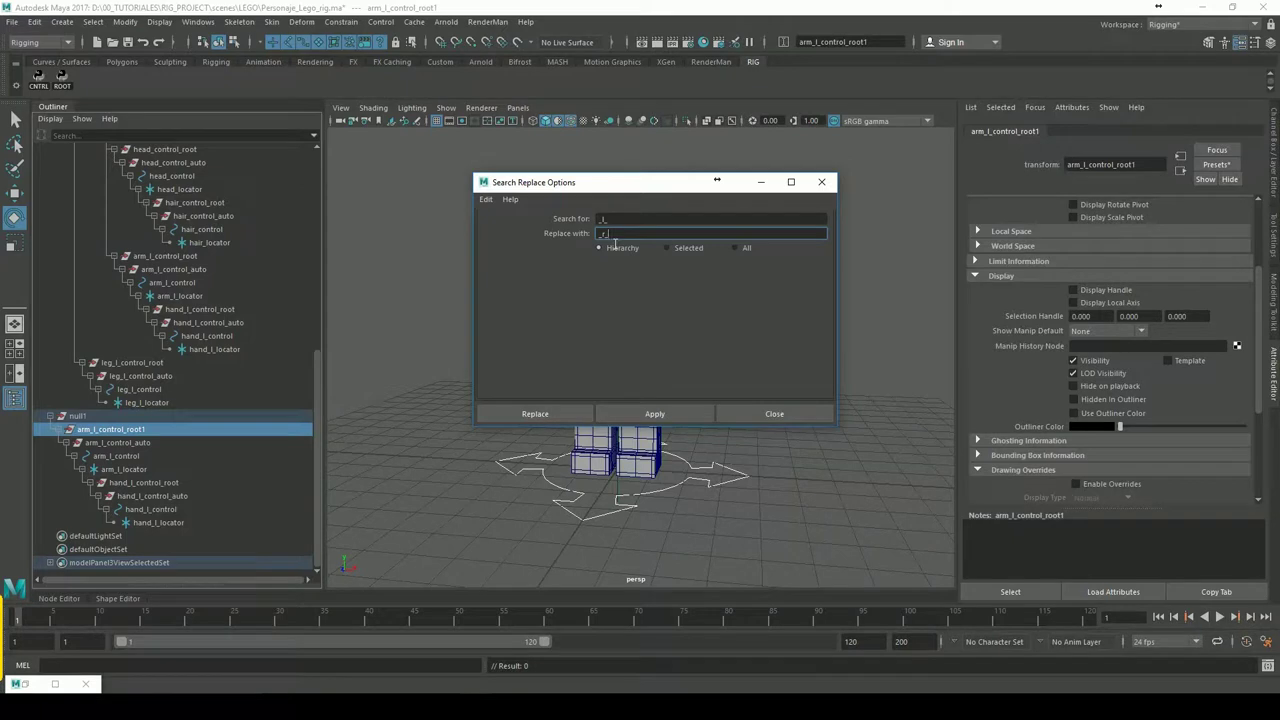
{"action": "left_click", "coordinate": [549, 420]}
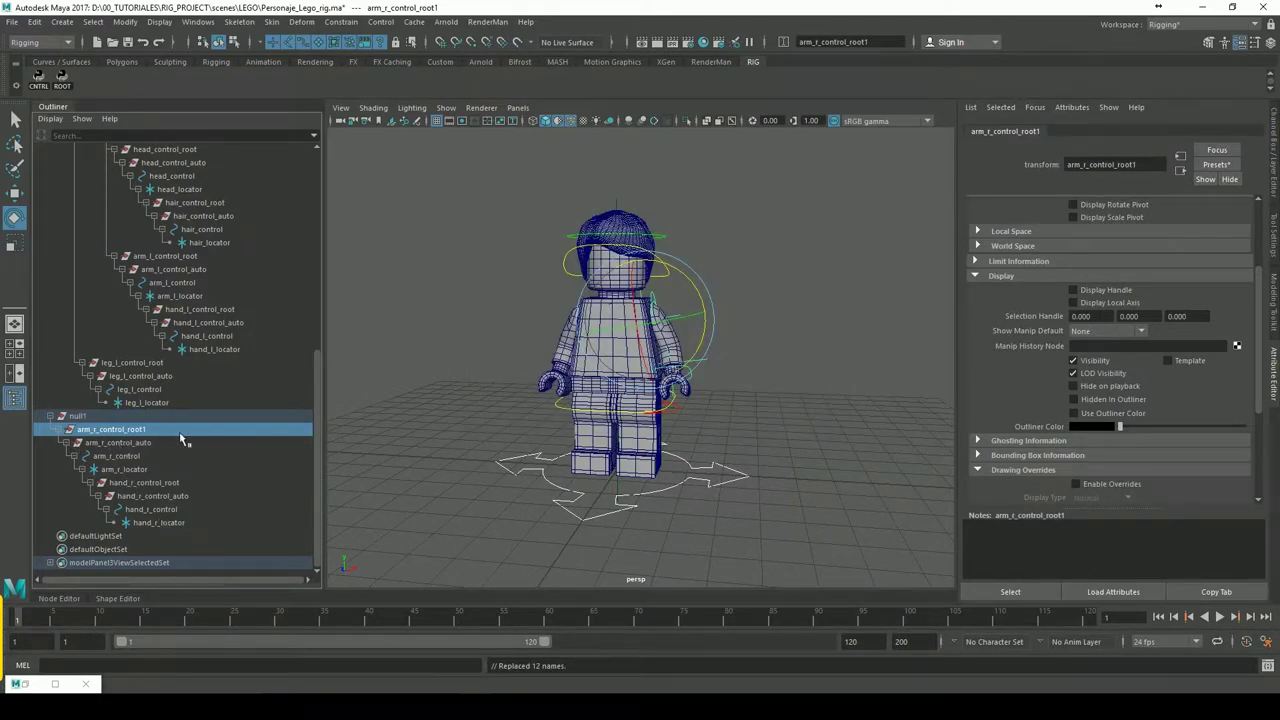
{"action": "double_click", "coordinate": [148, 430]}
{"action": "left_click", "coordinate": [152, 430]}
{"action": "key", "text": "BackSpace"}
{"action": "key", "text": "Return"}
{"action": "left_click", "coordinate": [396, 392]}
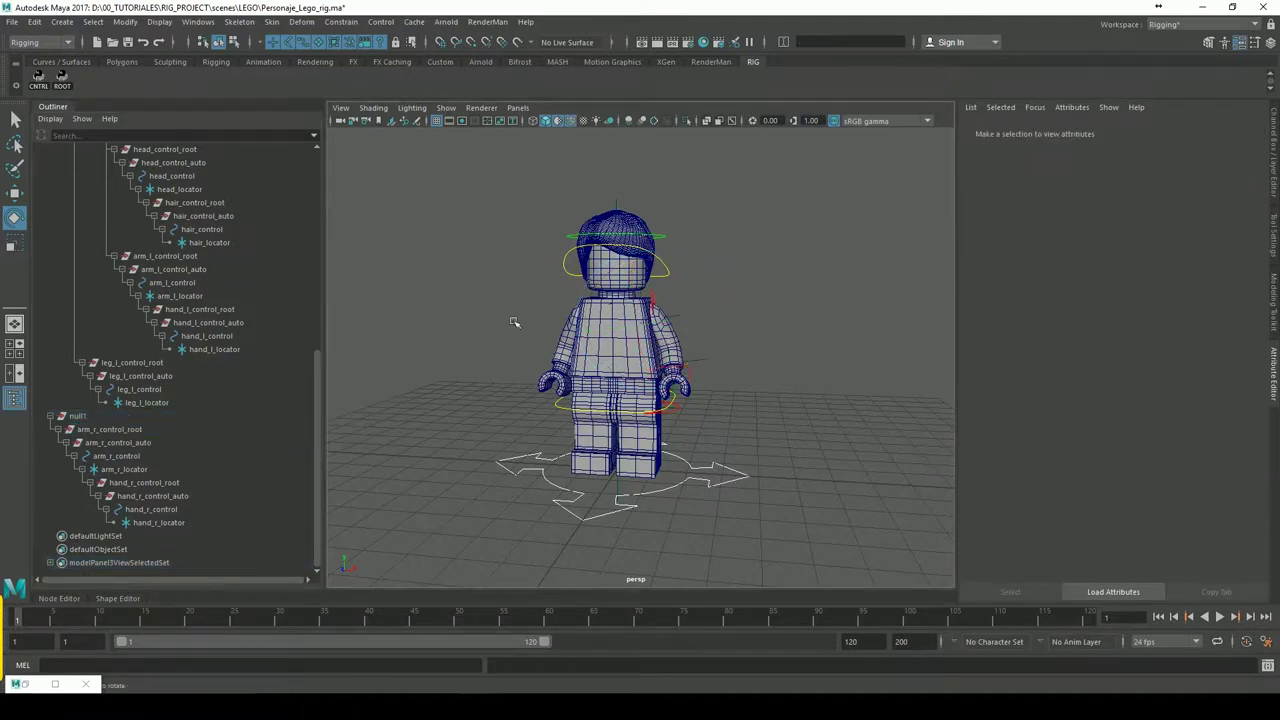
Rename the null1 group to mirro_arm_r_grp
{"action": "left_click", "coordinate": [84, 418]}
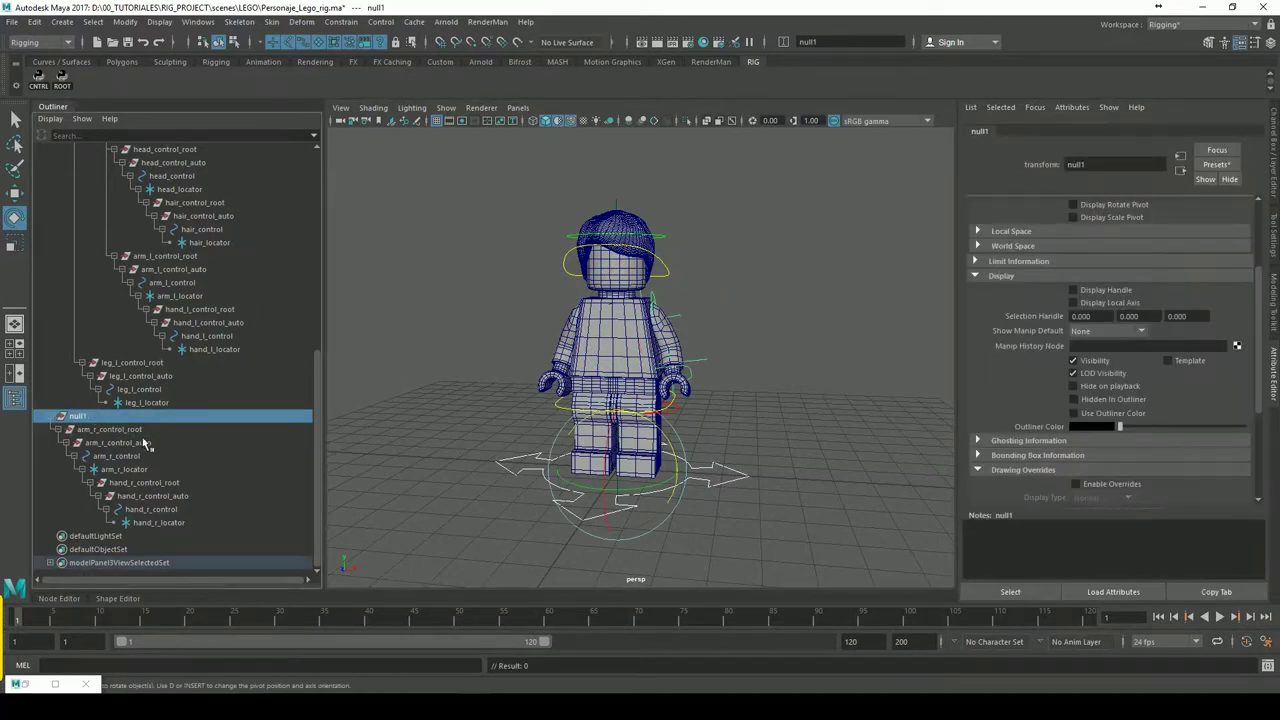
{"action": "double_click", "coordinate": [95, 416]}
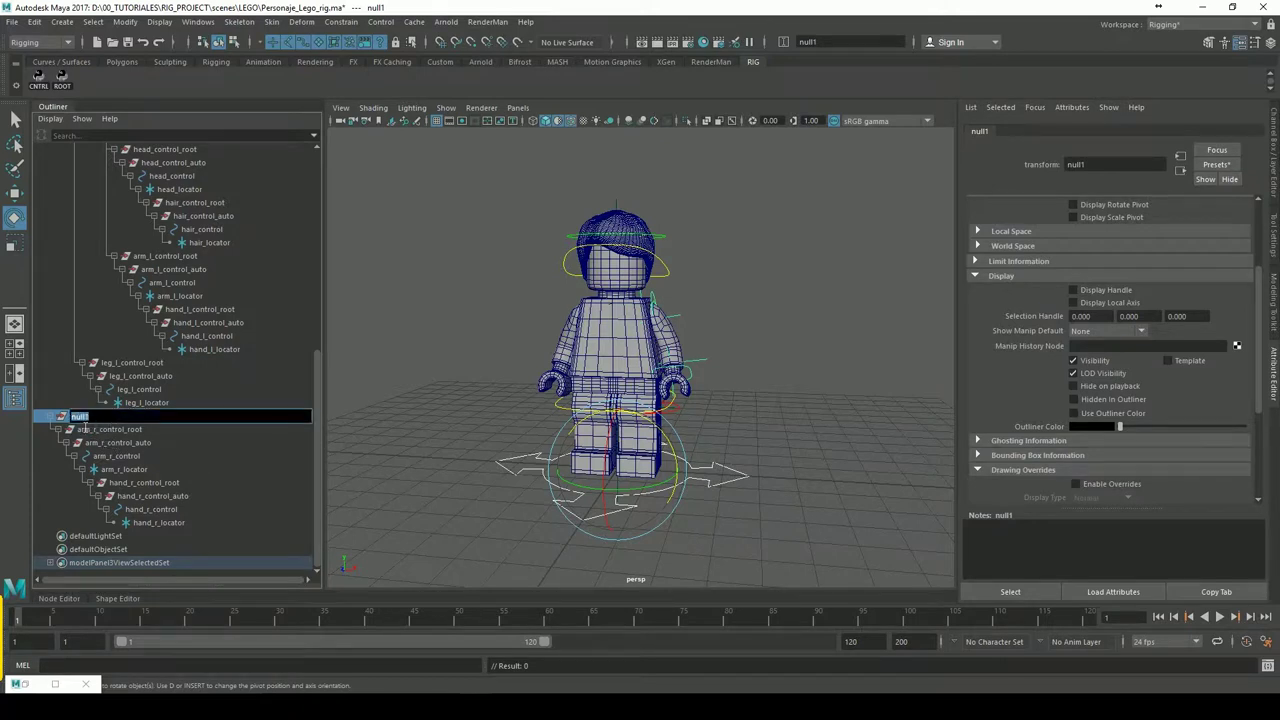
{"action": "type", "text": "mirro_arm_r_grp"}
{"action": "key", "text": "Return"}
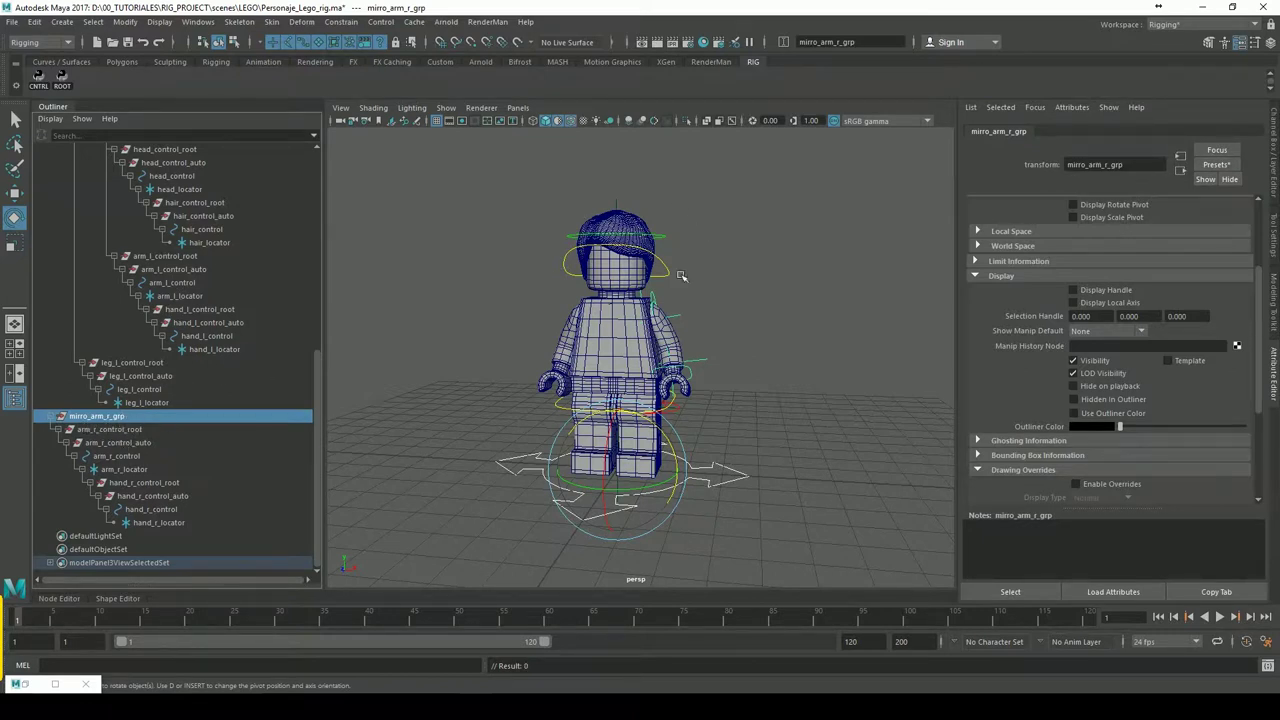
Set mirro_arm_r_grp Rotate X to 180 and Scale X, Y, Z to -1
{"action": "left_click", "coordinate": [1274, 190]}
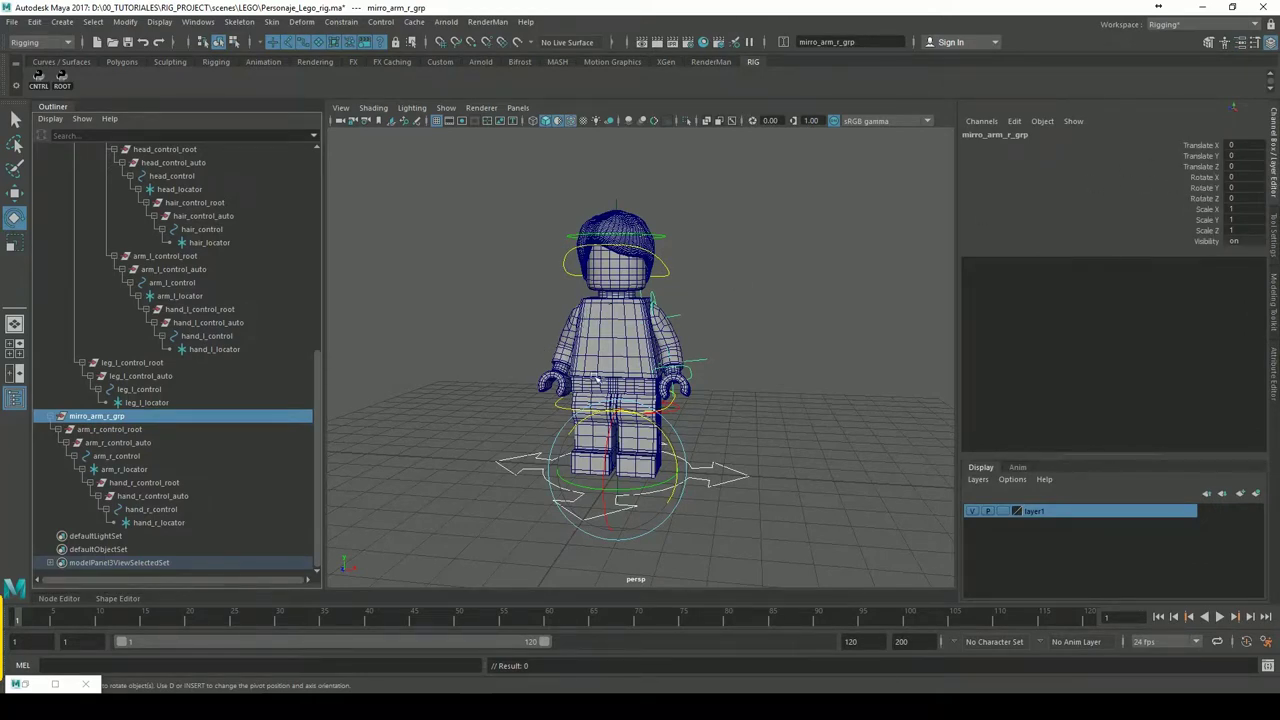
{"action": "left_click", "coordinate": [1242, 178]}
{"action": "type", "text": "180"}
{"action": "key", "text": "Return"}
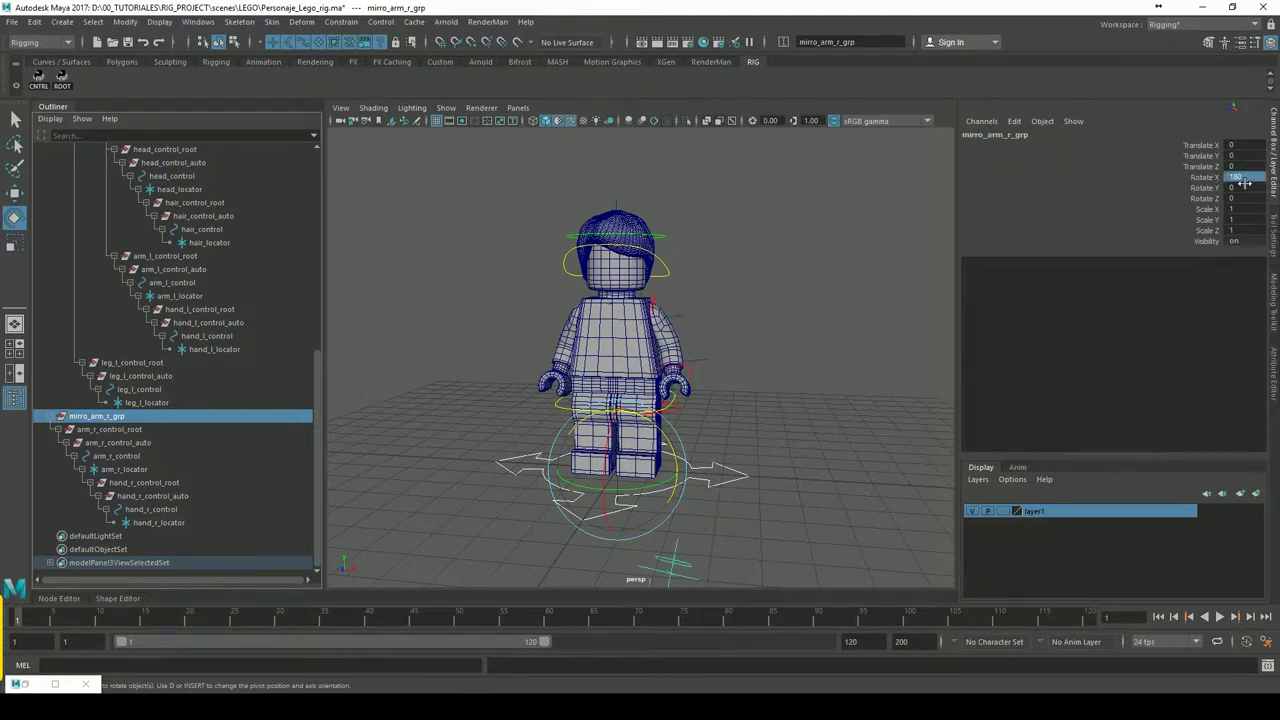
{"action": "left_click_drag", "start_coordinate": [1244, 210], "coordinate": [1244, 232]}
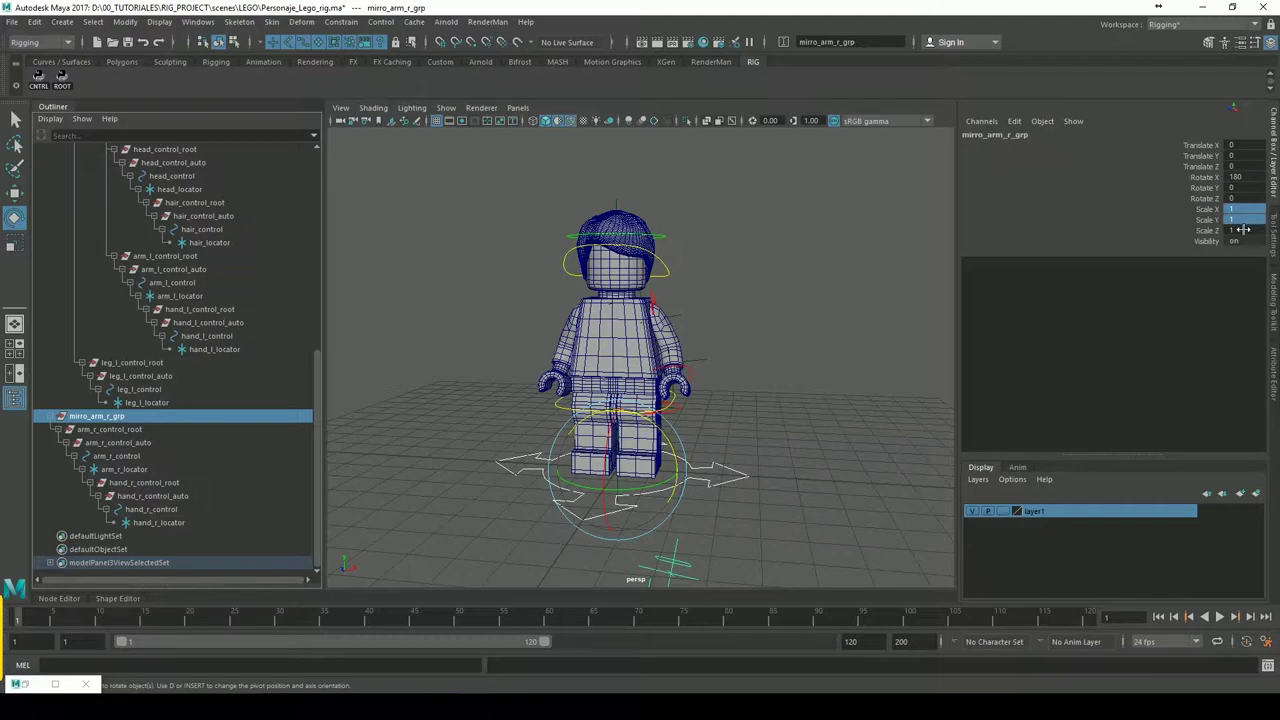
{"action": "type", "text": "-1"}
{"action": "key", "text": "Return"}
{"action": "left_click", "coordinate": [766, 266]}
{"action": "mouse_move", "coordinate": [766, 266]}
{"action": "left_mouse_down", "text": "alt"}
{"action": "mouse_move", "coordinate": [763, 346]}
{"action": "mouse_move", "coordinate": [794, 351]}
{"action": "mouse_move", "coordinate": [701, 352]}
{"action": "mouse_move", "coordinate": [729, 343]}
{"action": "left_mouse_up", "text": "alt"}
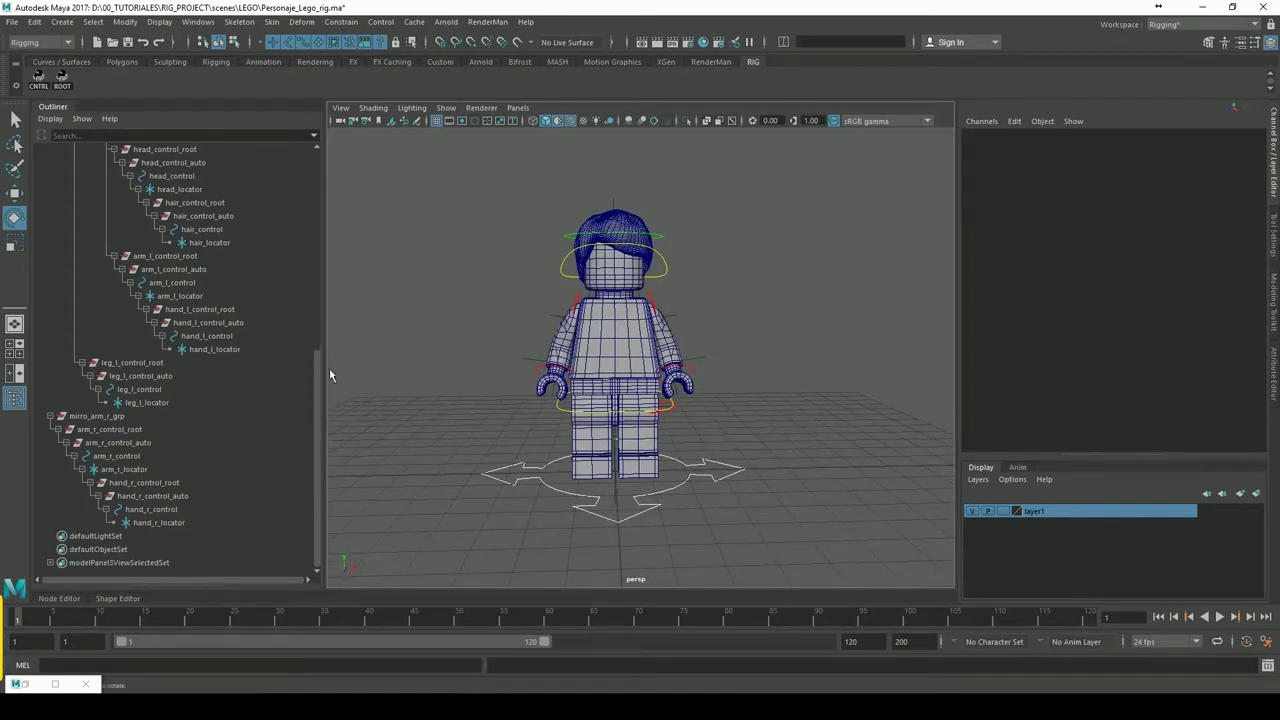
Duplicate leg_l_control_root and unparent the copy to world level
{"action": "mouse_move", "coordinate": [323, 370]}
{"action": "left_mouse_down"}
{"action": "mouse_move", "coordinate": [320, 337]}
{"action": "mouse_move", "coordinate": [326, 388]}
{"action": "left_mouse_up"}
{"action": "mouse_move", "coordinate": [670, 435]}
{"action": "left_mouse_down", "text": "alt"}
{"action": "mouse_move", "coordinate": [660, 403]}
{"action": "mouse_move", "coordinate": [729, 429]}
{"action": "mouse_move", "coordinate": [674, 423]}
{"action": "left_mouse_up", "text": "alt"}
{"action": "left_click", "coordinate": [600, 410]}
{"action": "left_click", "coordinate": [150, 363]}
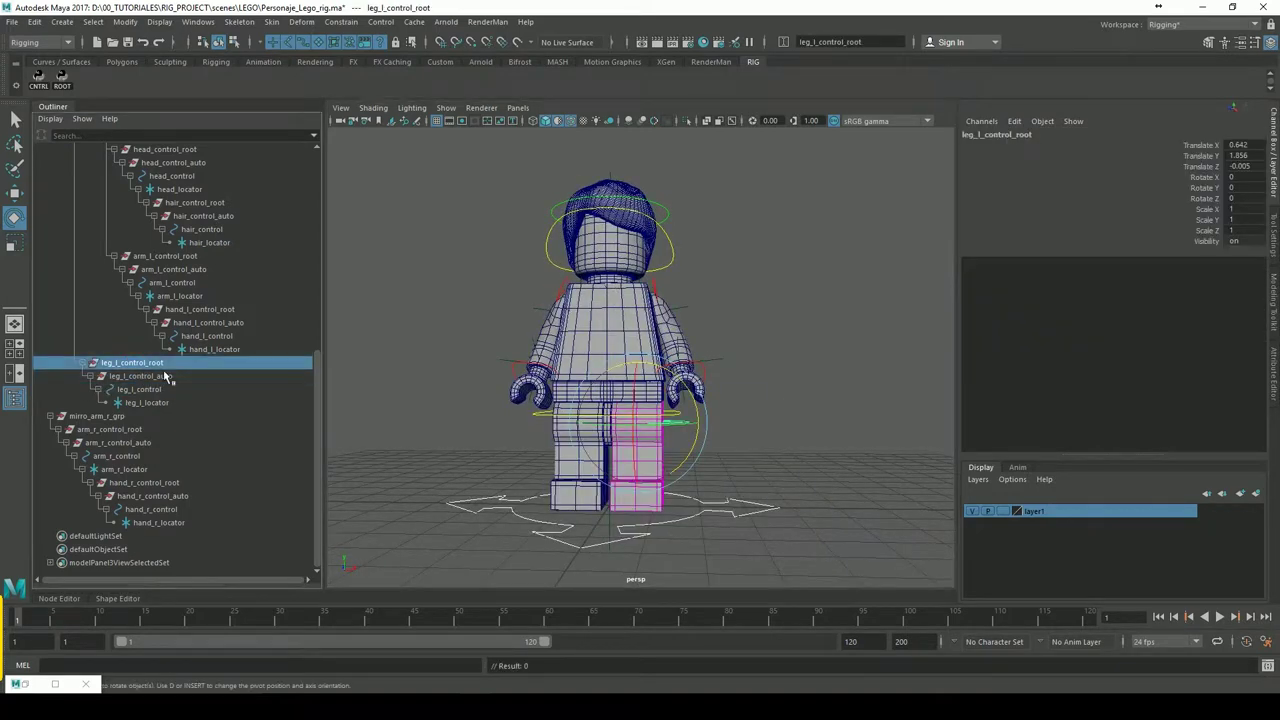
{"action": "key", "text": "ctrl+d"}
{"action": "key", "text": "shift+p"}
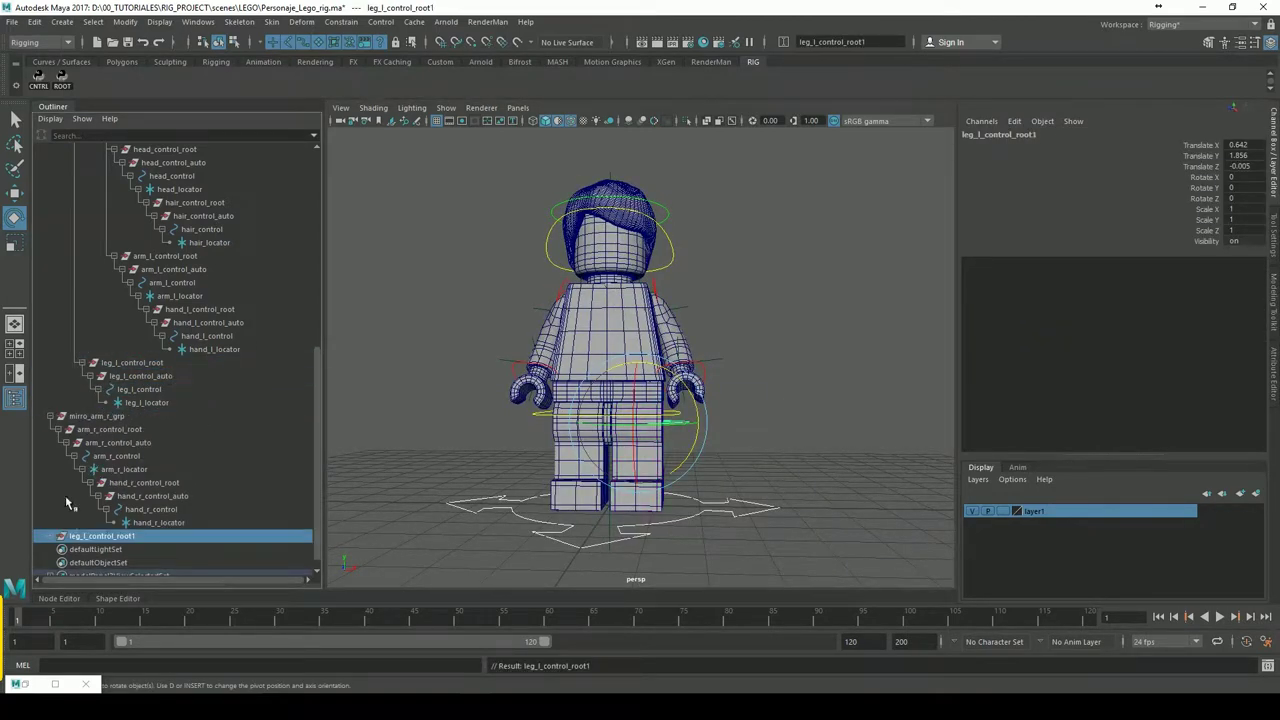
Replace _l_ with _r_ in the copied leg names and rename its root to leg_r_control_root
{"action": "left_click", "coordinate": [54, 538]}
{"action": "scroll", "coordinate": [320, 478], "scroll_direction": "down", "scroll_amount": 2}
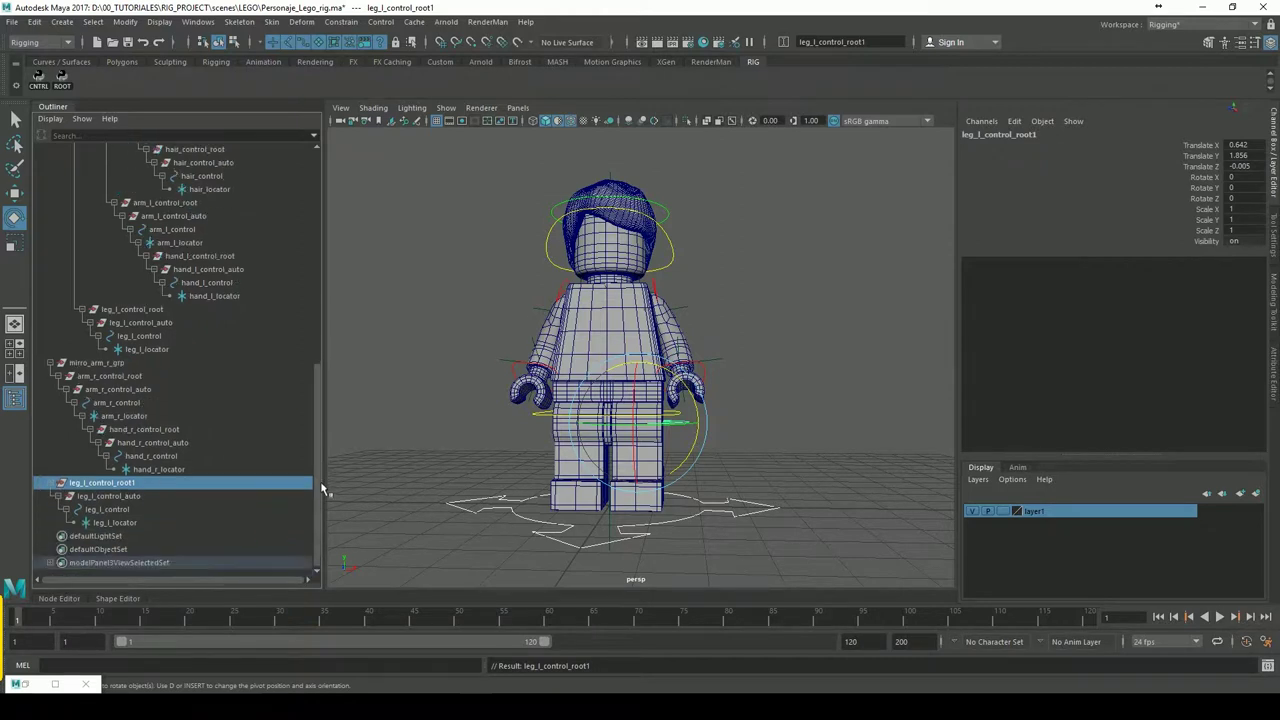
{"action": "left_click", "coordinate": [125, 21]}
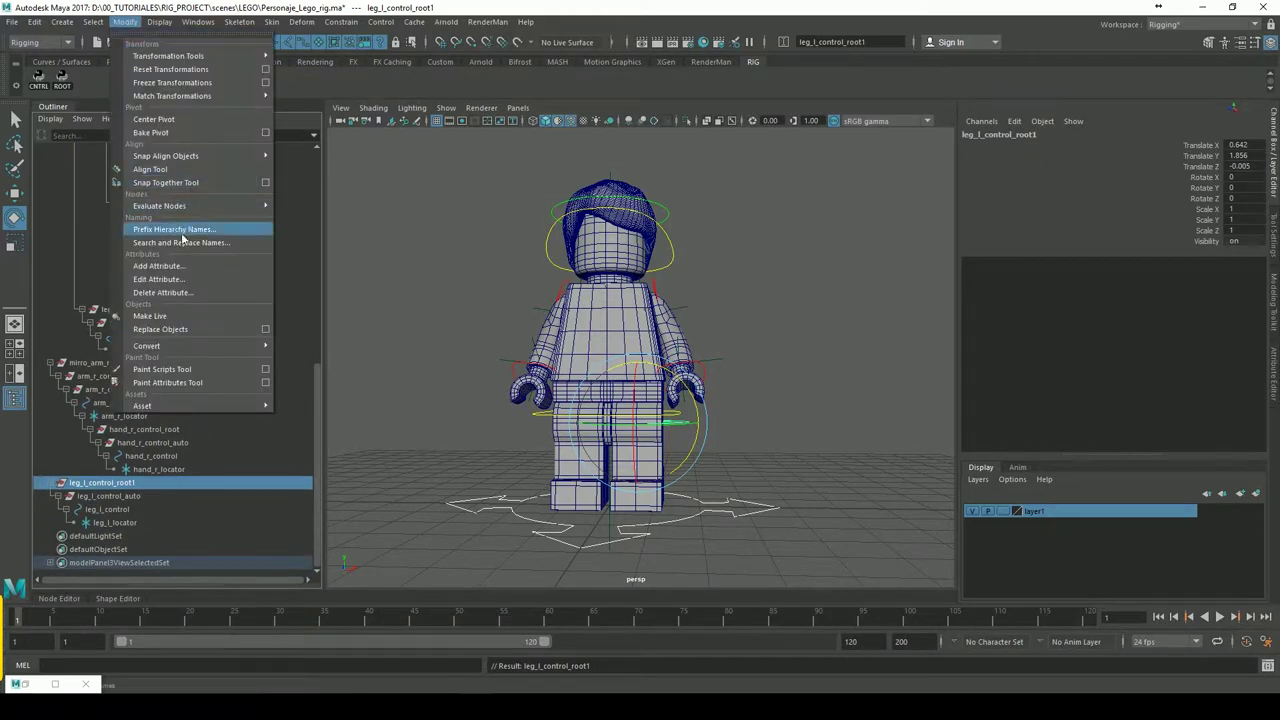
{"action": "left_click", "coordinate": [213, 242]}
{"action": "left_click", "coordinate": [536, 412]}
{"action": "double_click", "coordinate": [137, 484]}
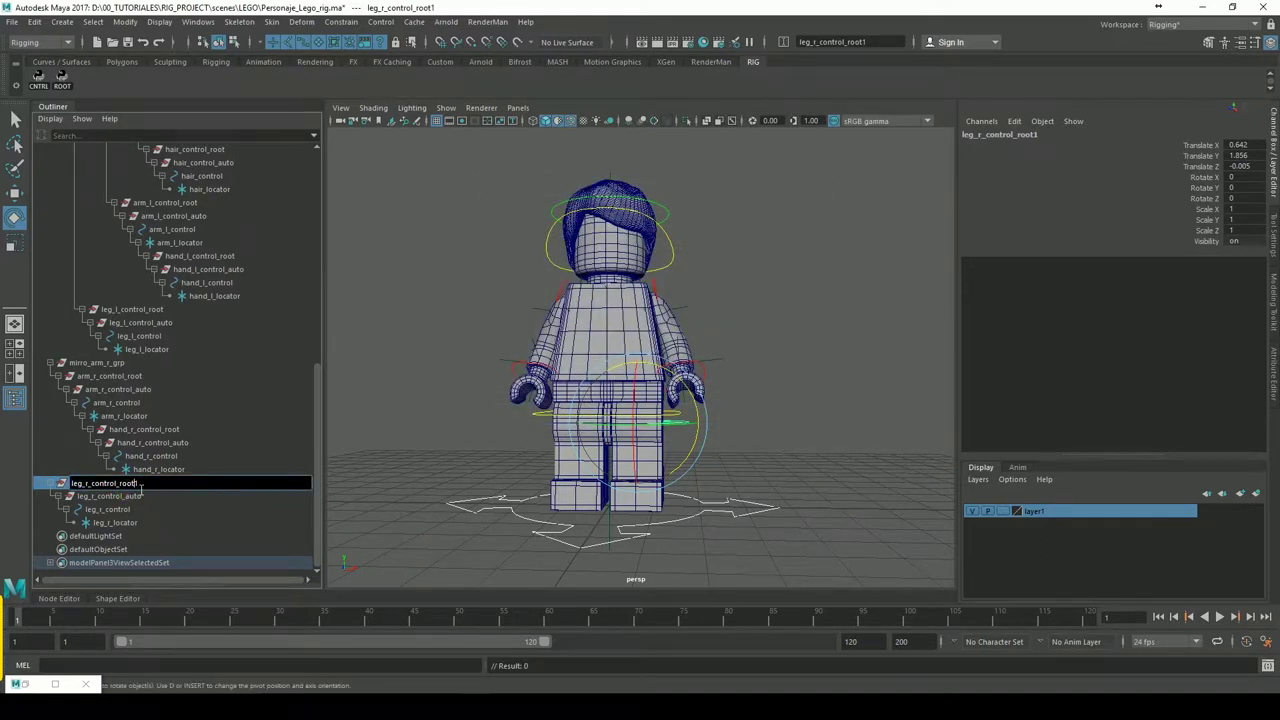
{"action": "key", "text": "Return"}
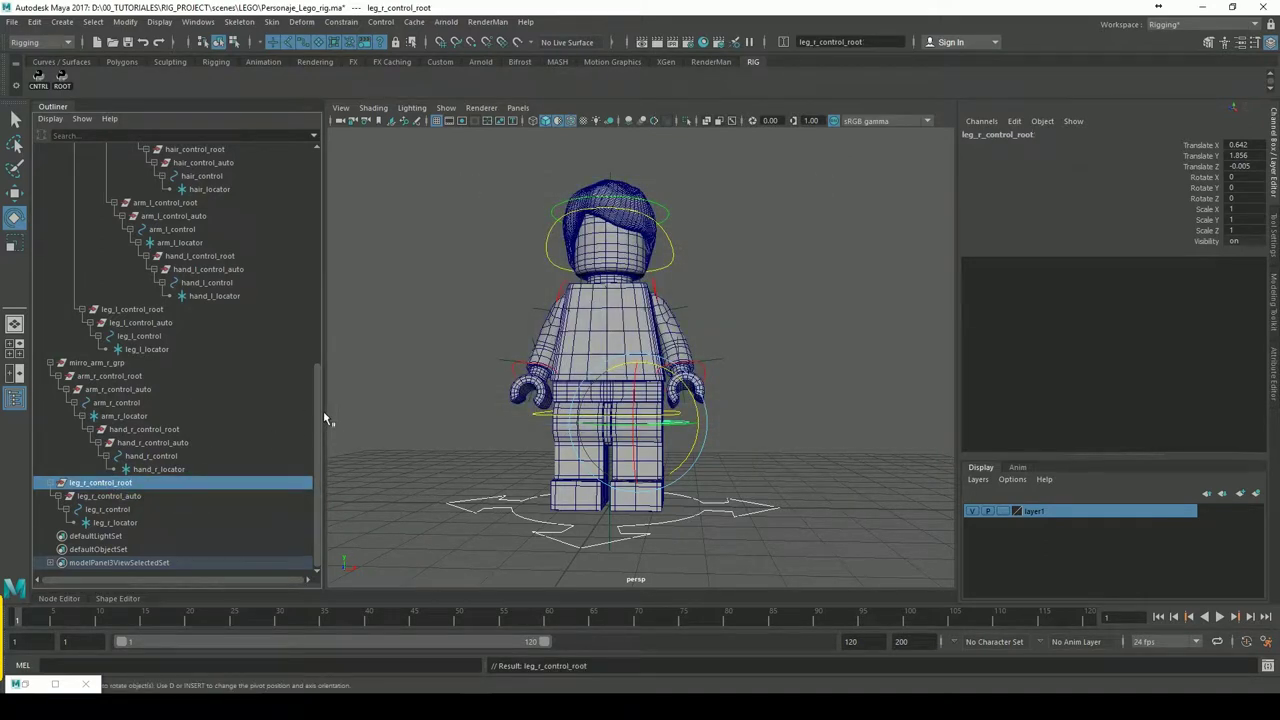
{"action": "left_click", "coordinate": [140, 403]}
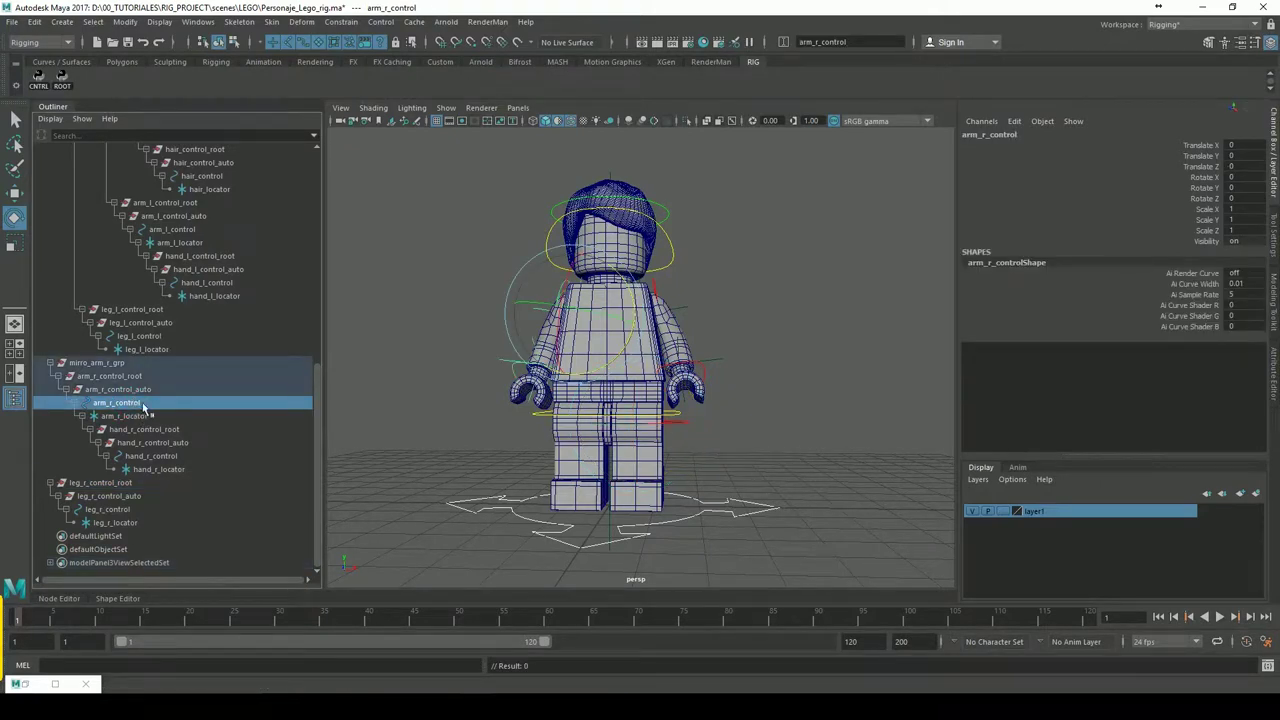
Add arm_r_control as a second parent-constraint target on arm_l_geo, with Maintain offset on
{"action": "scroll", "coordinate": [322, 367], "scroll_direction": "up", "scroll_amount": 2}
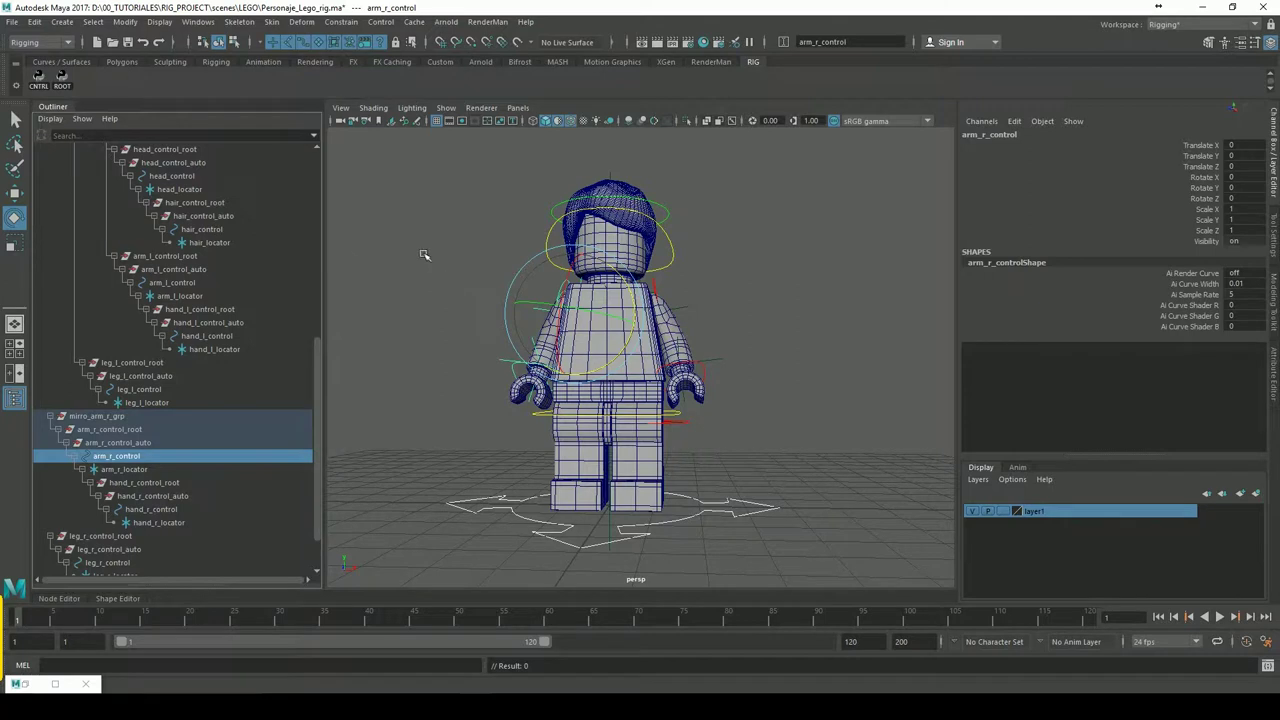
{"action": "left_click_drag", "start_coordinate": [318, 358], "coordinate": [313, 278]}
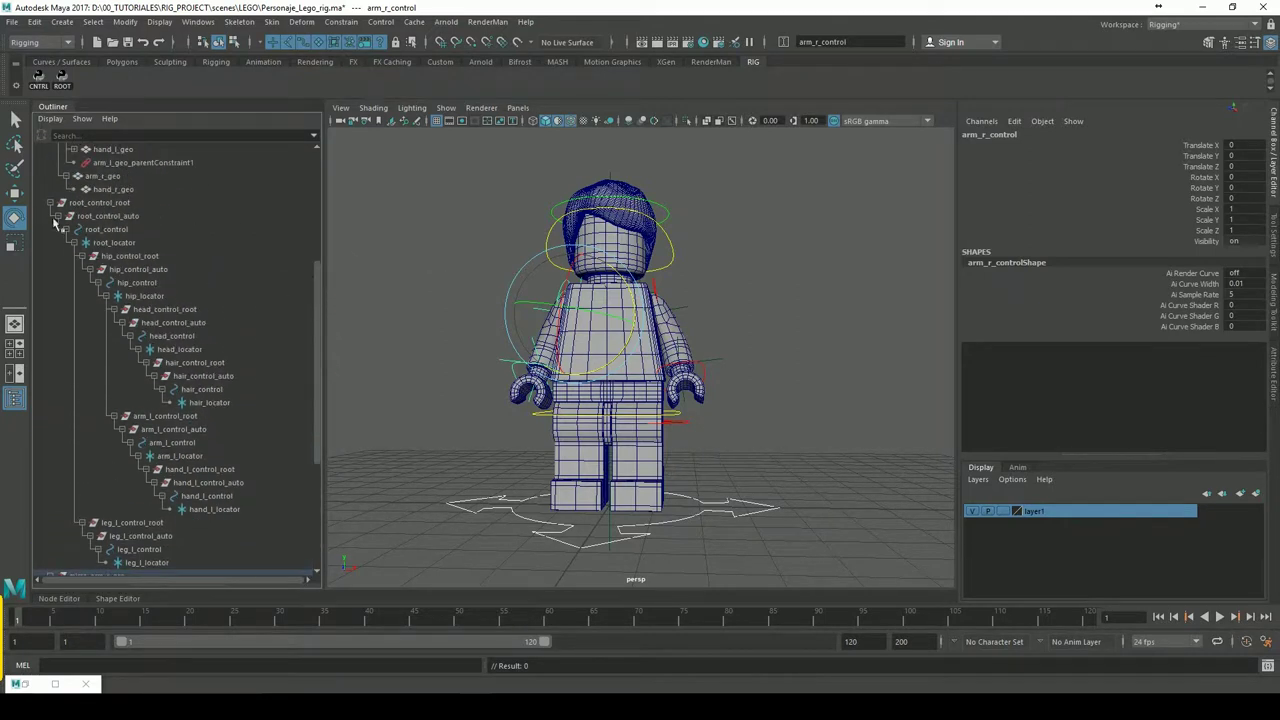
{"action": "left_click", "coordinate": [50, 203]}
{"action": "scroll", "coordinate": [320, 257], "scroll_direction": "up", "scroll_amount": 3}
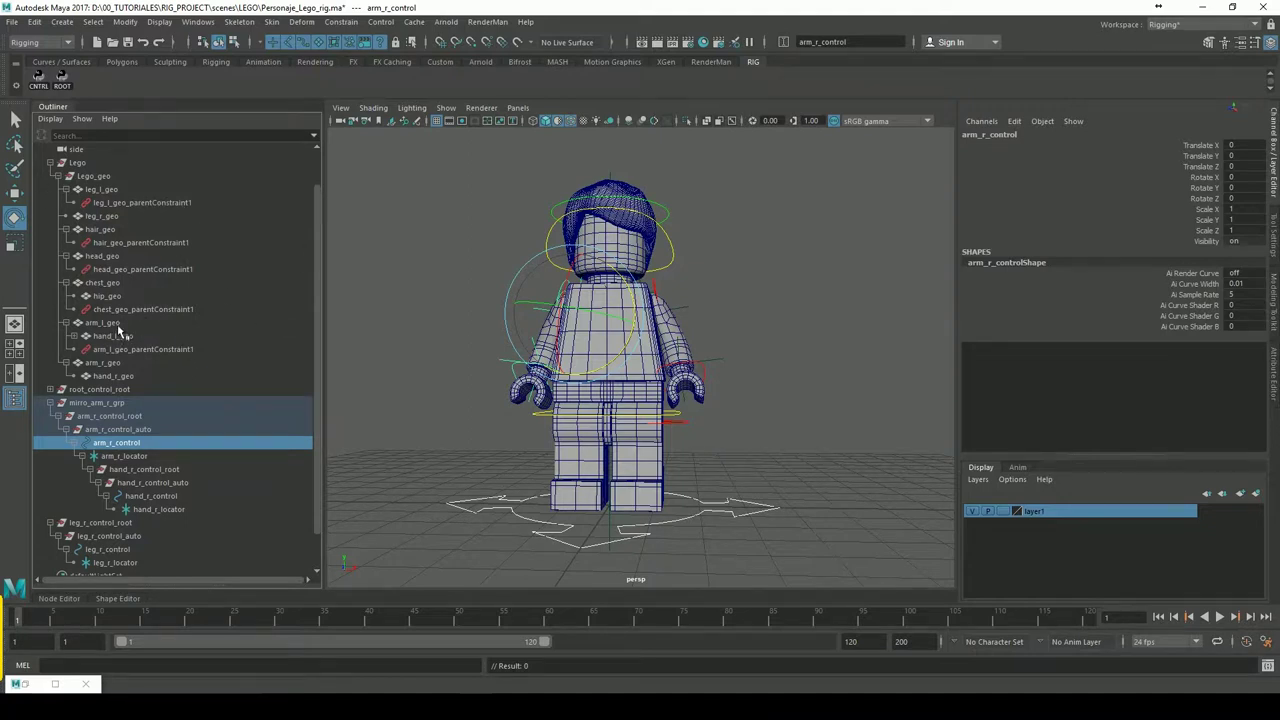
{"action": "left_click", "coordinate": [115, 324], "text": "ctrl"}
{"action": "left_click", "coordinate": [340, 21]}
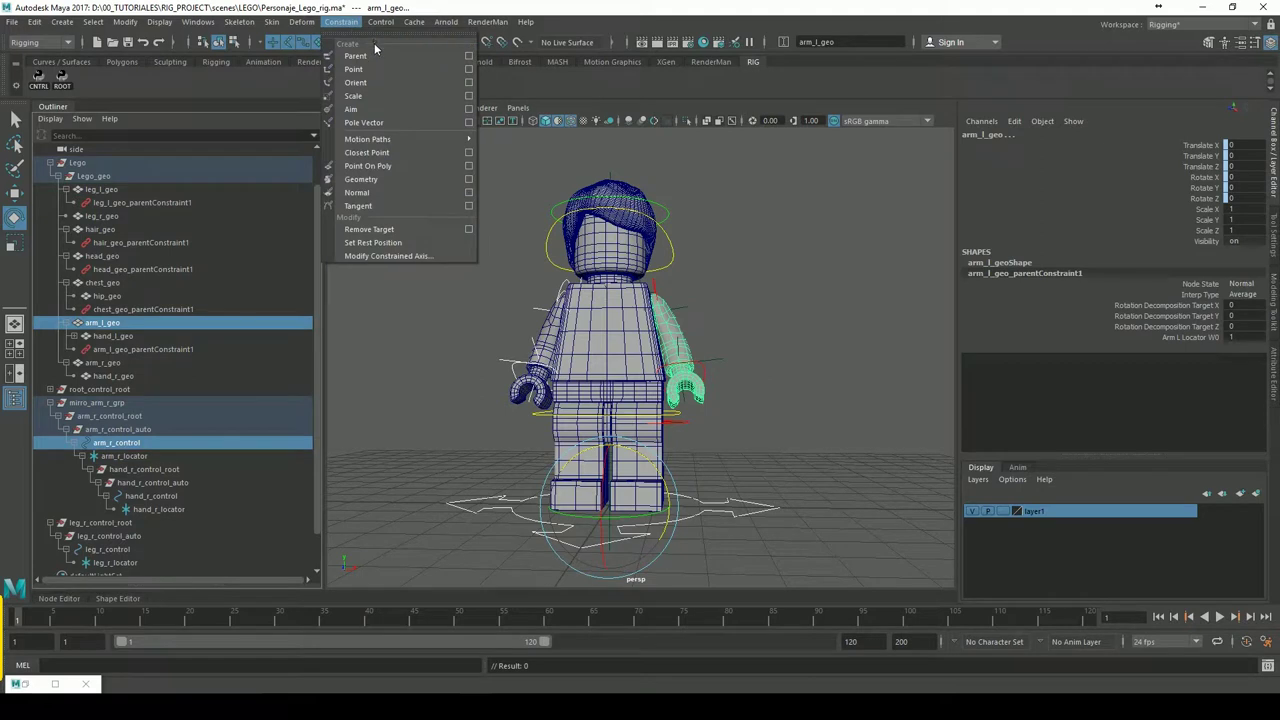
{"action": "left_click", "coordinate": [468, 56]}
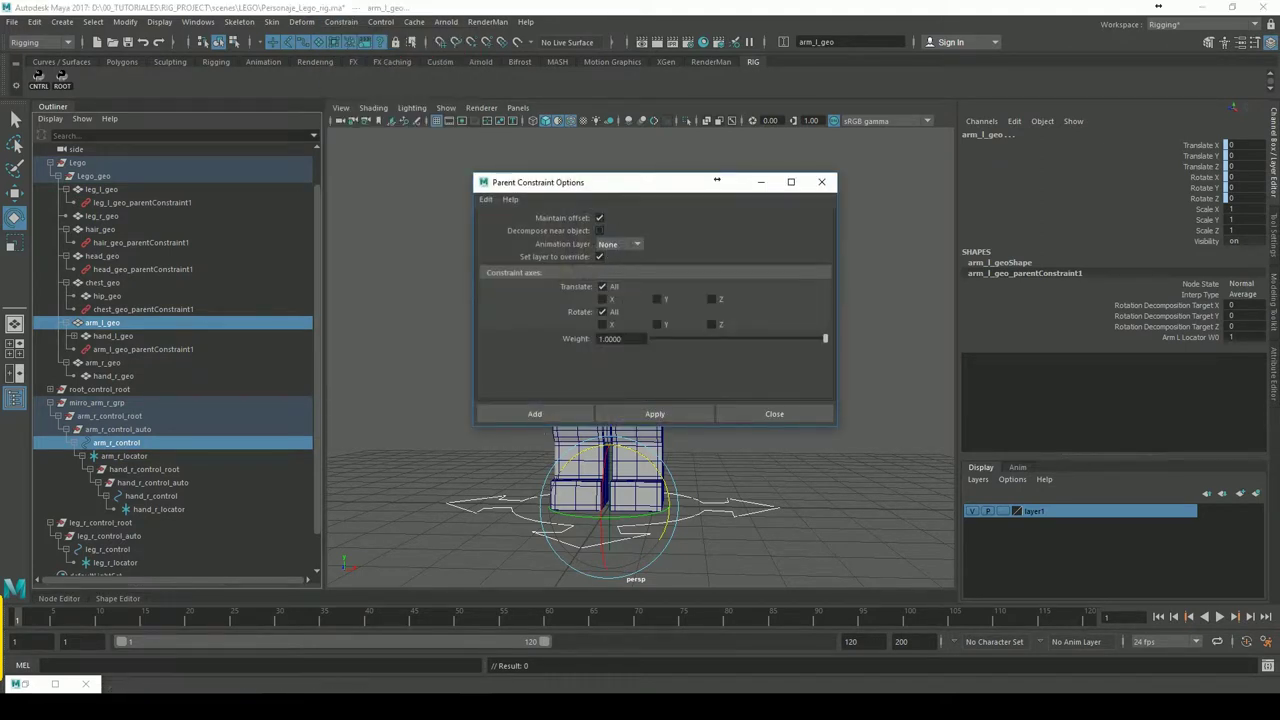
{"action": "left_click", "coordinate": [535, 414]}
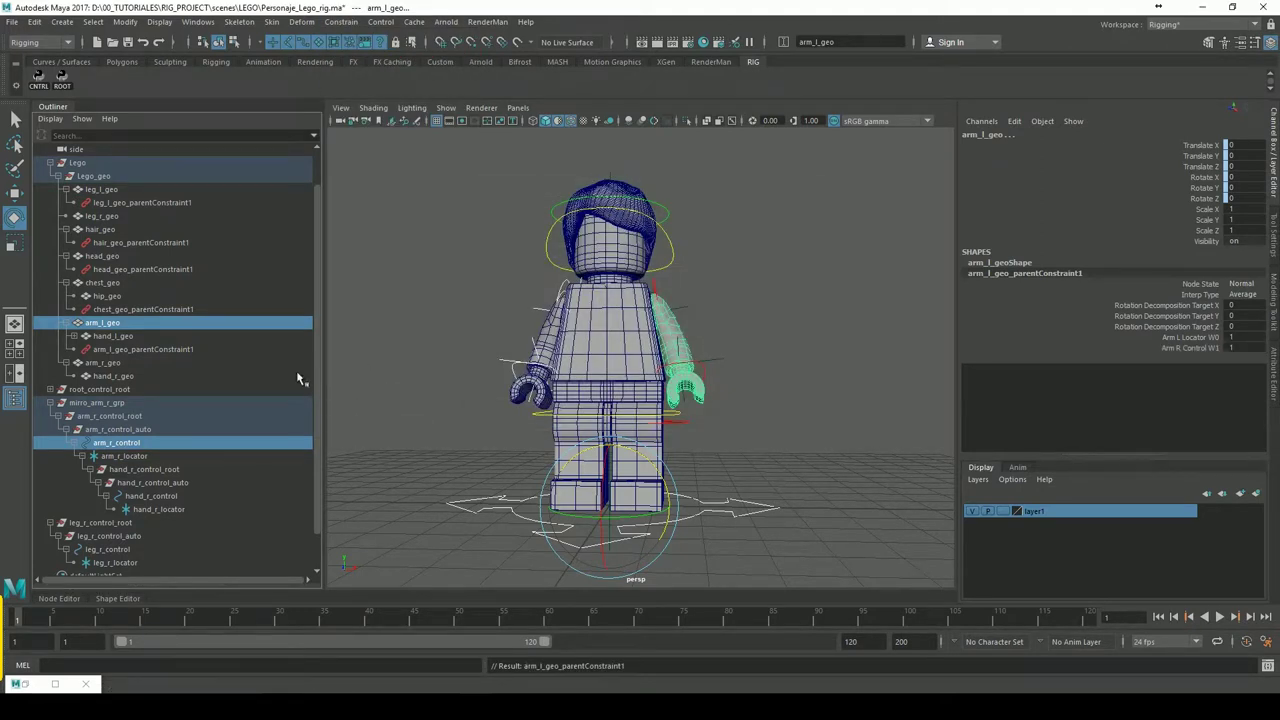
{"action": "left_click", "coordinate": [146, 495]}
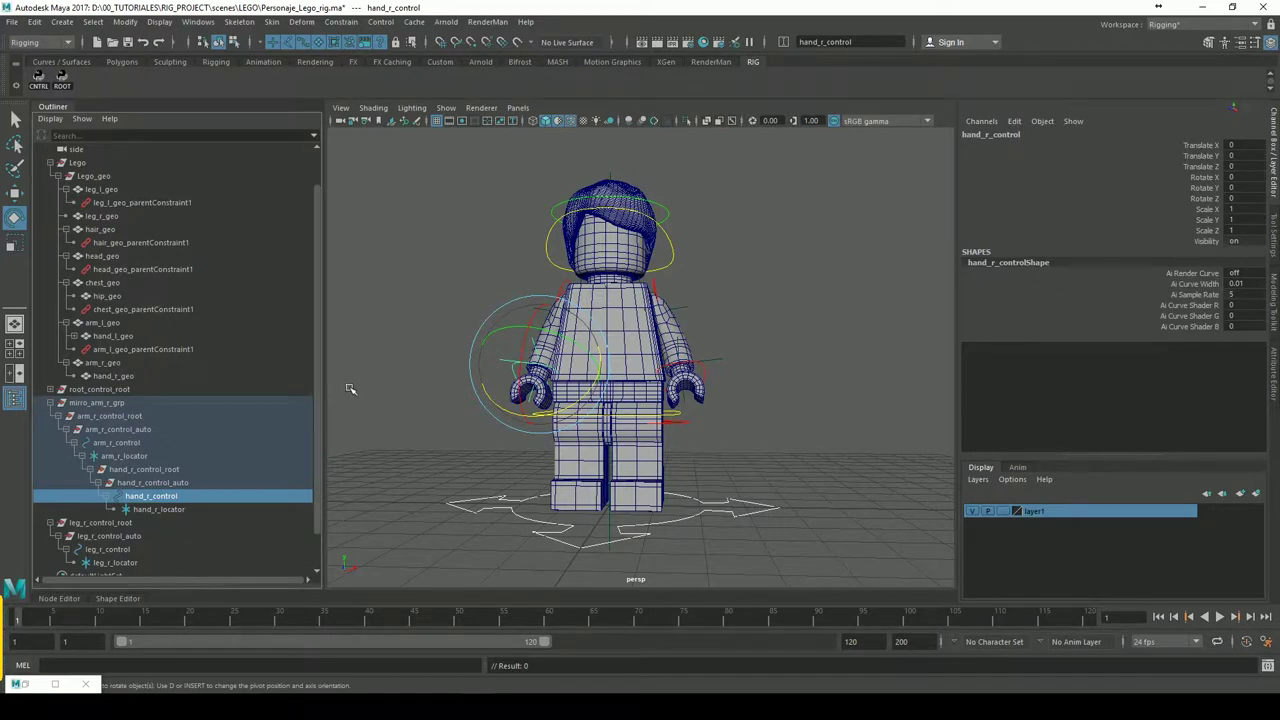
{"action": "key", "text": "ctrl+z"}
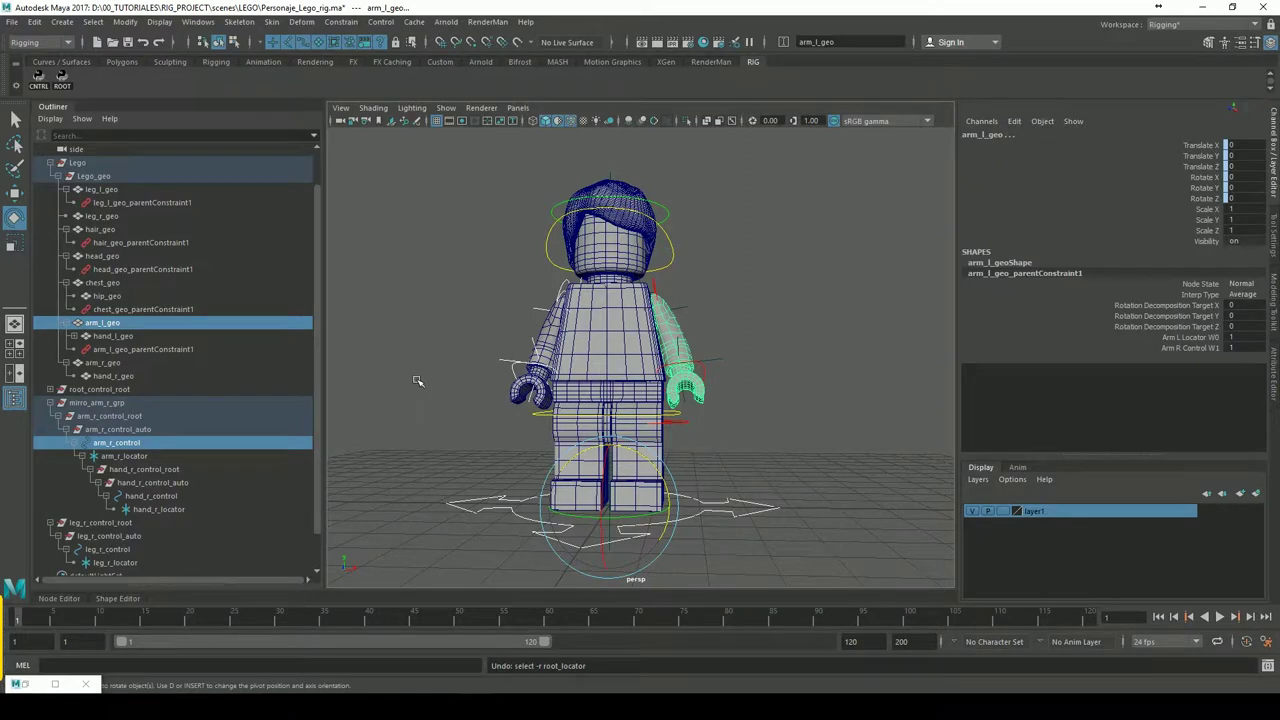
{"action": "left_click", "coordinate": [400, 382]}
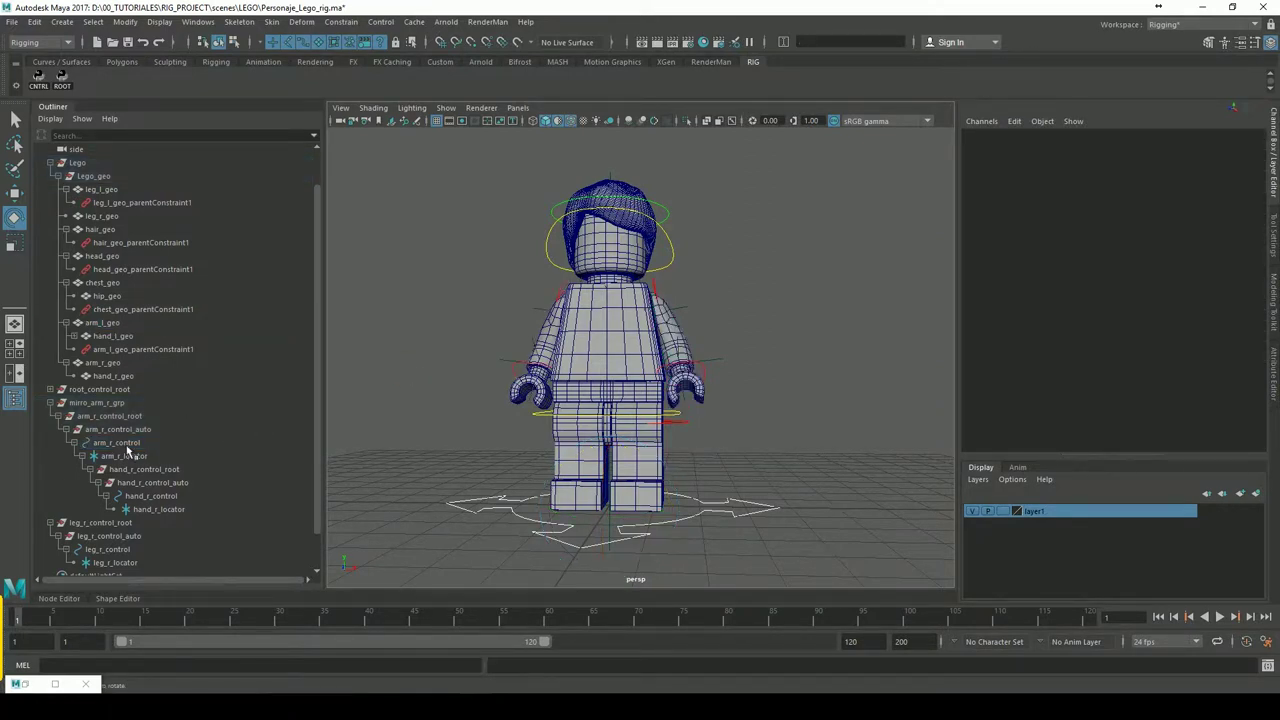
Parent-constrain arm_r_geo to arm_r_control
{"action": "left_click", "coordinate": [117, 442]}
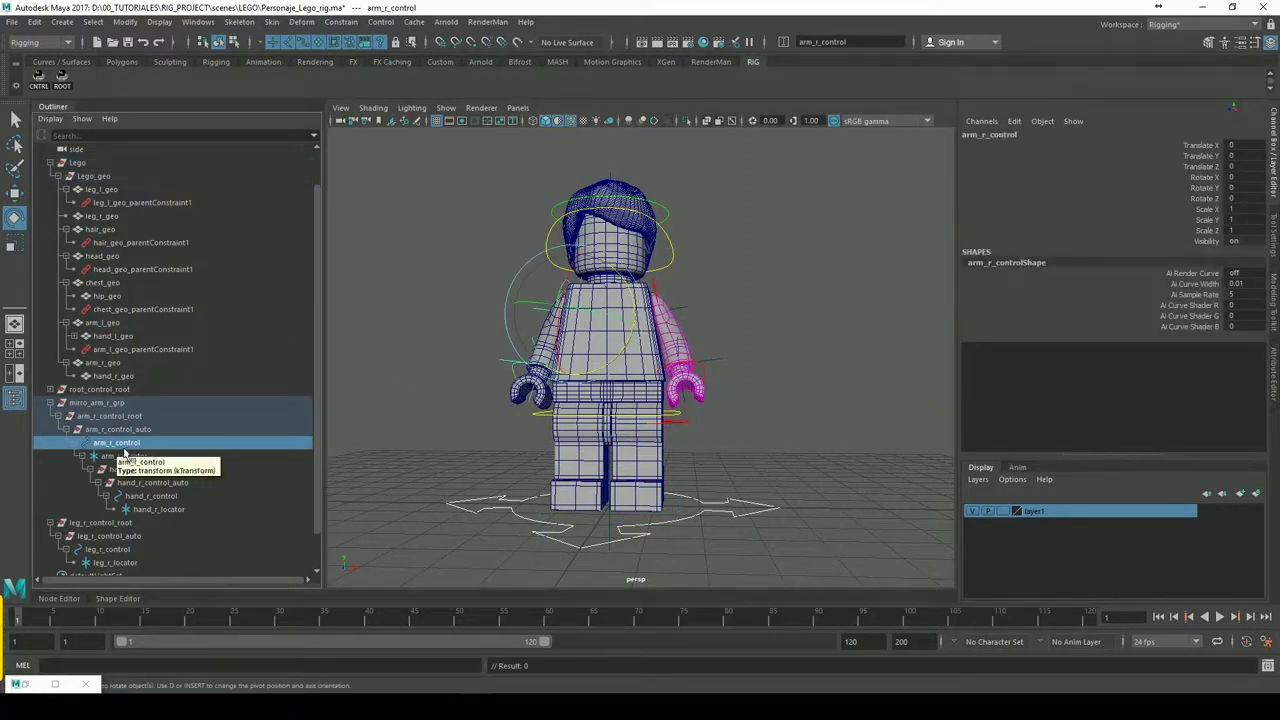
{"action": "left_click", "coordinate": [110, 364], "text": "ctrl"}
{"action": "left_click", "coordinate": [340, 21]}
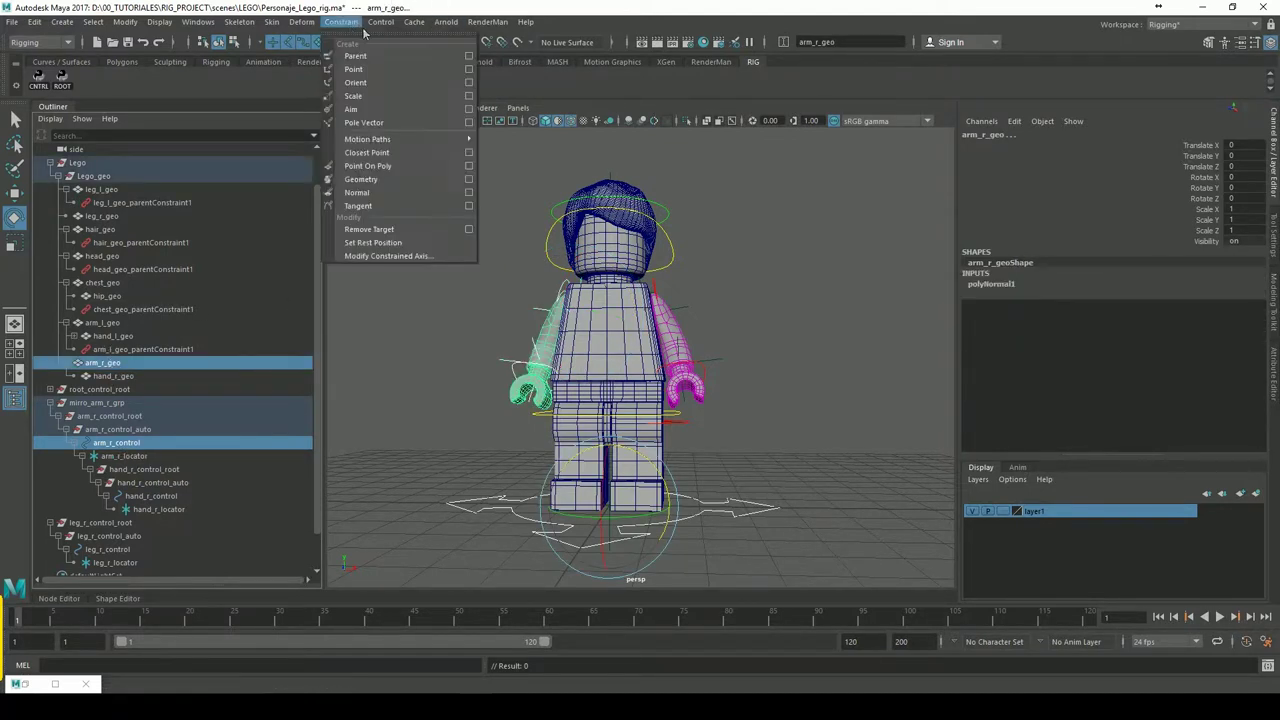
{"action": "left_click", "coordinate": [383, 55]}
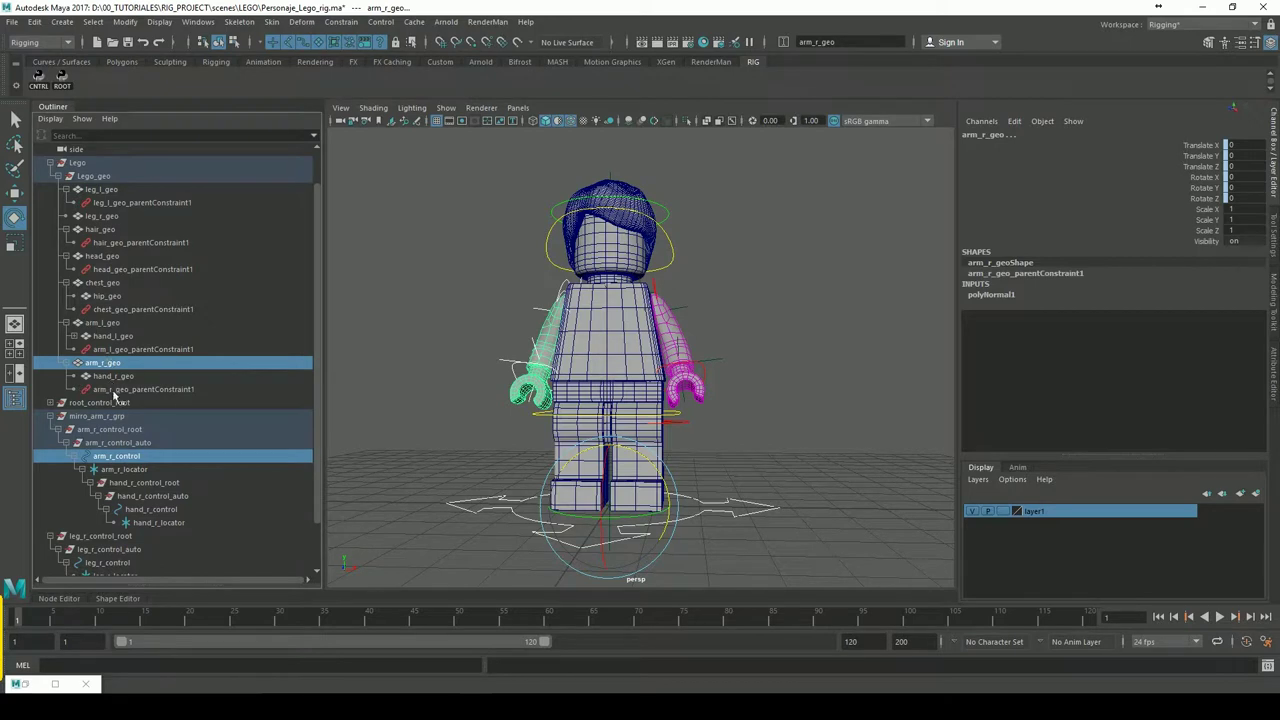
Parent-constrain hand_r_geo to the right hand control
{"action": "left_click", "coordinate": [148, 511]}
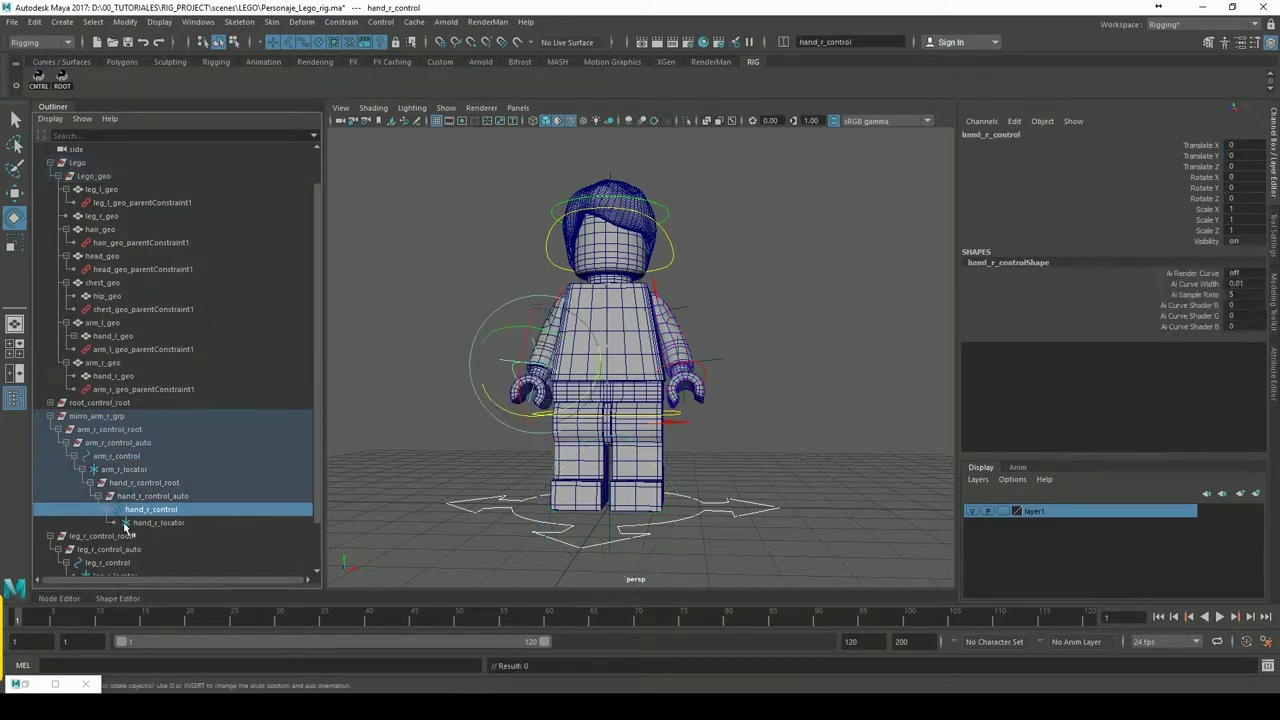
{"action": "left_click", "coordinate": [113, 376], "text": "ctrl"}
{"action": "left_click", "coordinate": [341, 22]}
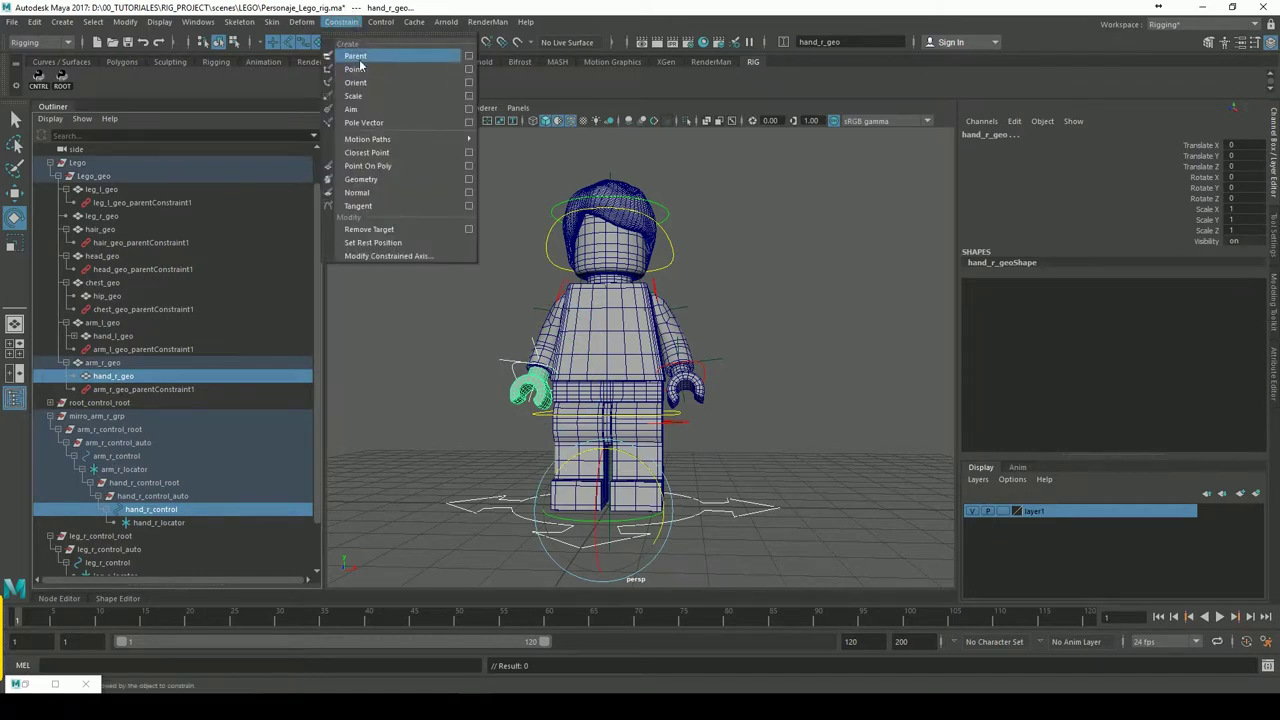
{"action": "left_click", "coordinate": [360, 58]}
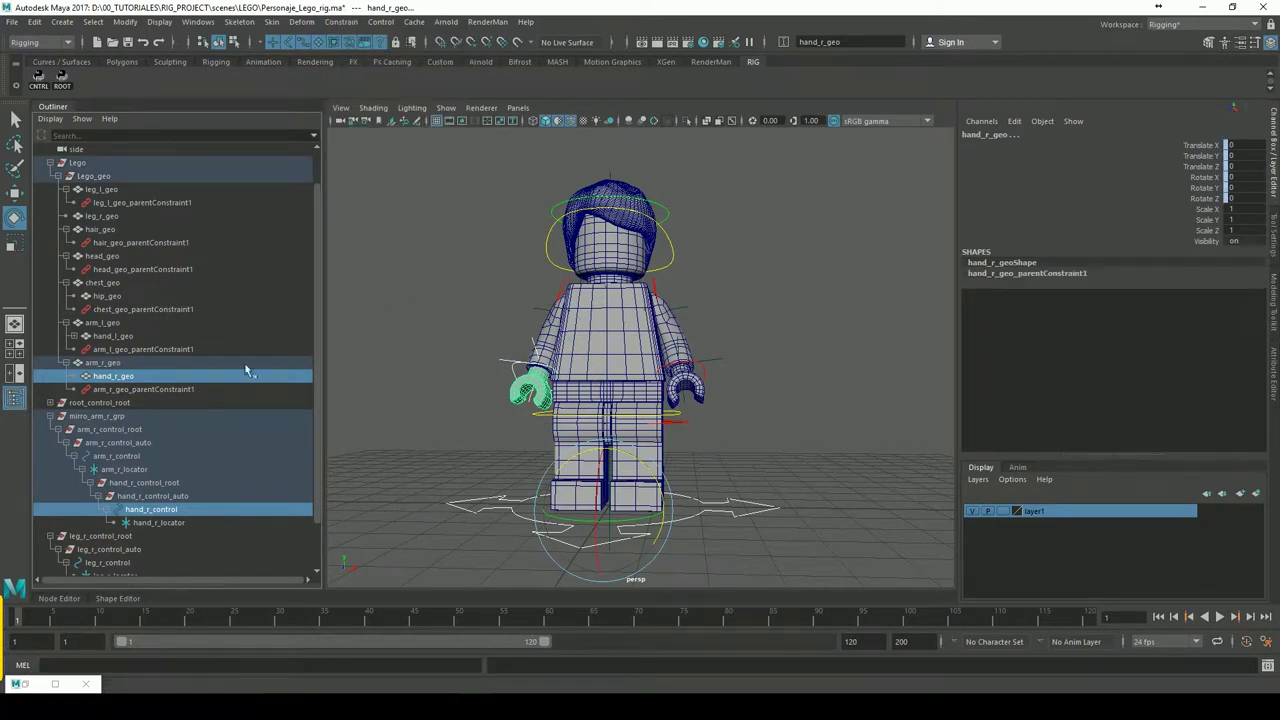
{"action": "left_click", "coordinate": [79, 377]}
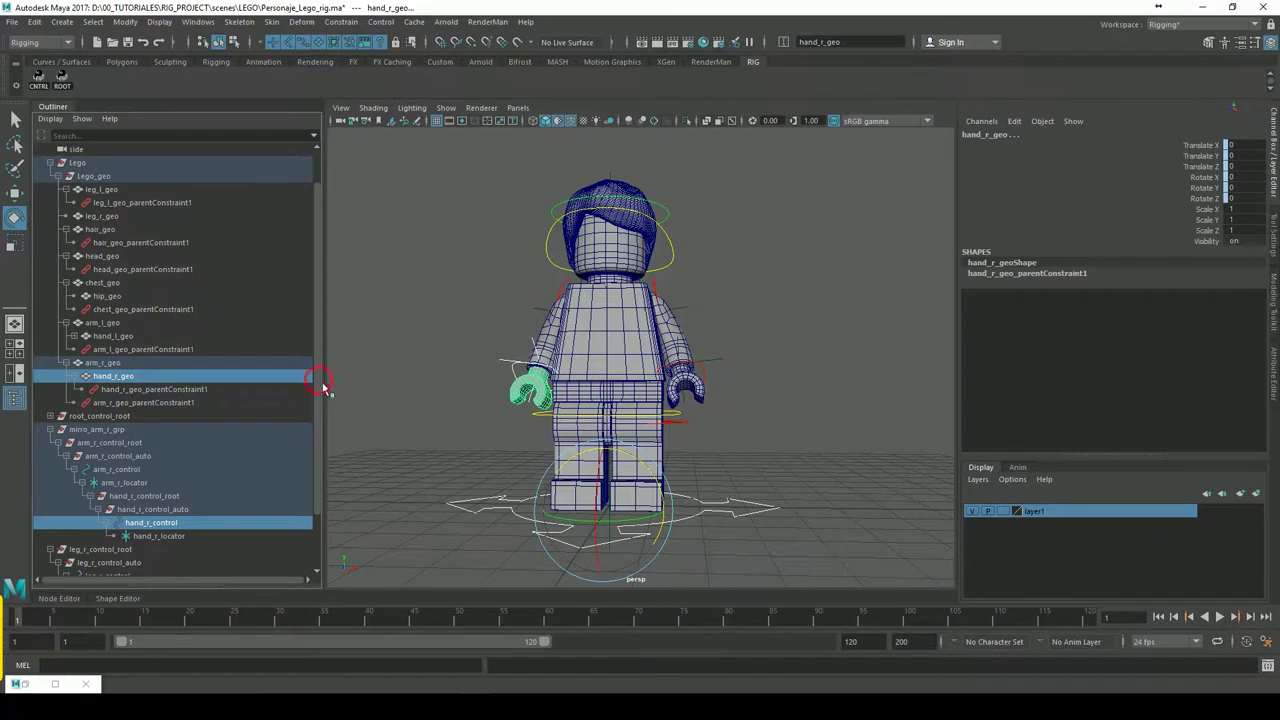
{"action": "scroll", "coordinate": [318, 390], "scroll_direction": "down", "scroll_amount": 3}
Parent-constrain leg_r_geo to leg_r_control, then deselect
{"action": "left_click", "coordinate": [108, 510]}
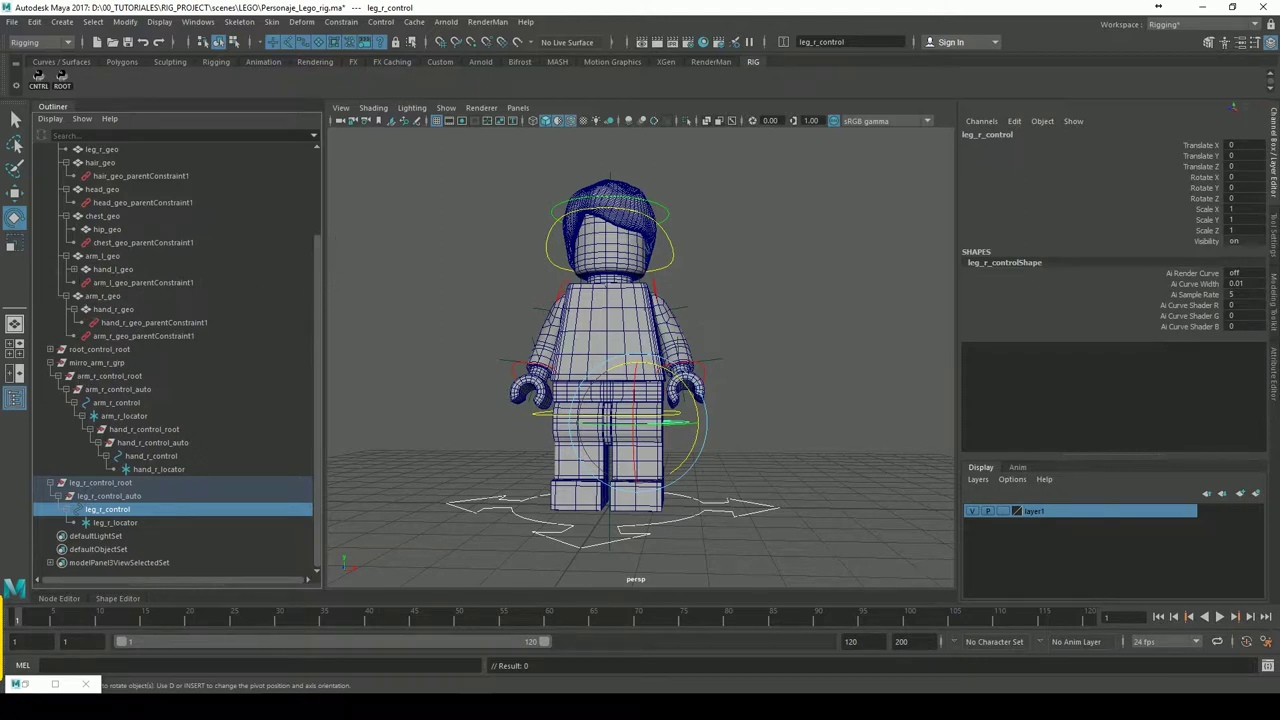
{"action": "left_click", "coordinate": [101, 149], "text": "ctrl"}
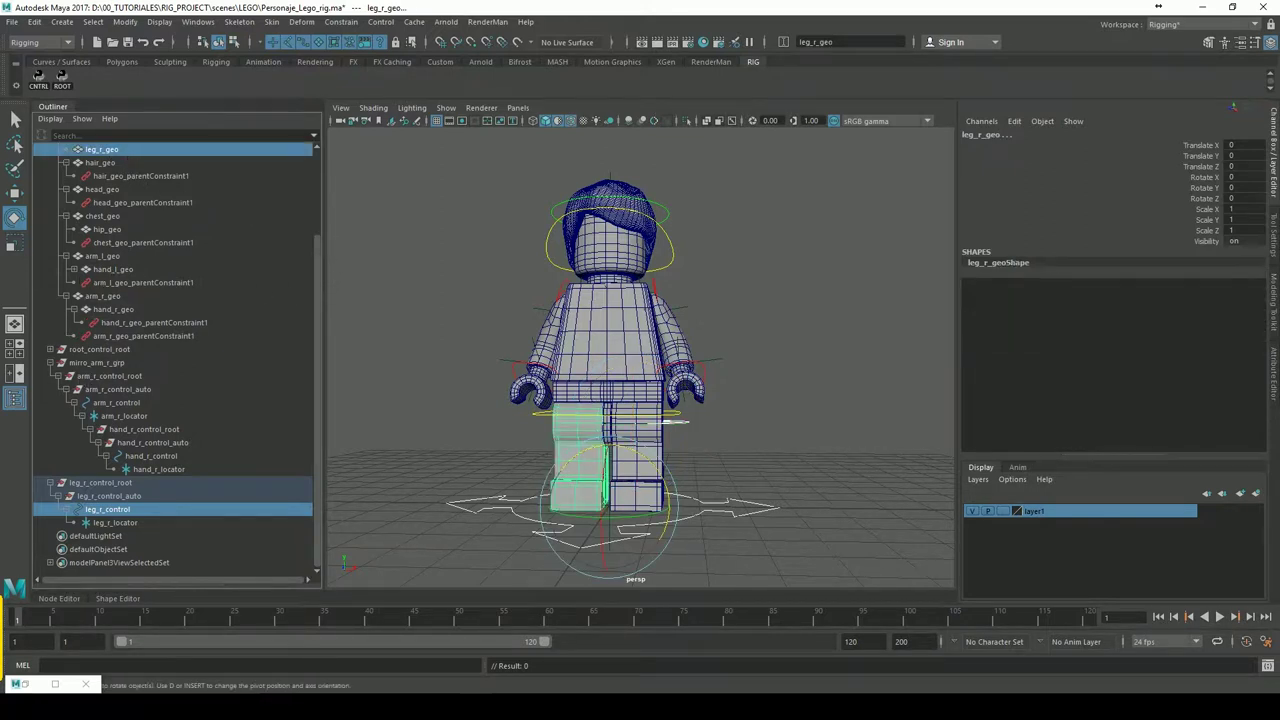
{"action": "left_click", "coordinate": [353, 28]}
{"action": "left_click", "coordinate": [365, 51]}
{"action": "left_click", "coordinate": [460, 213]}
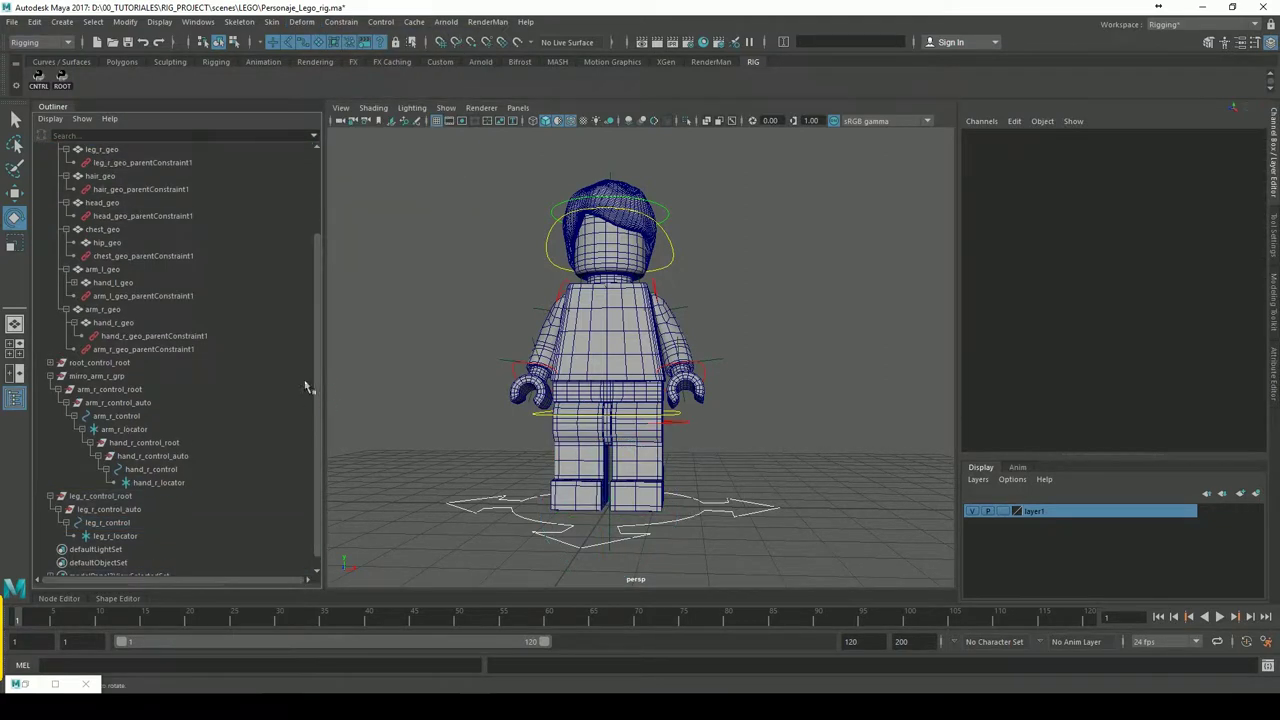
Collapse and expand Outliner branches to bring leg_r_control_root into view
{"action": "left_click", "coordinate": [50, 376]}
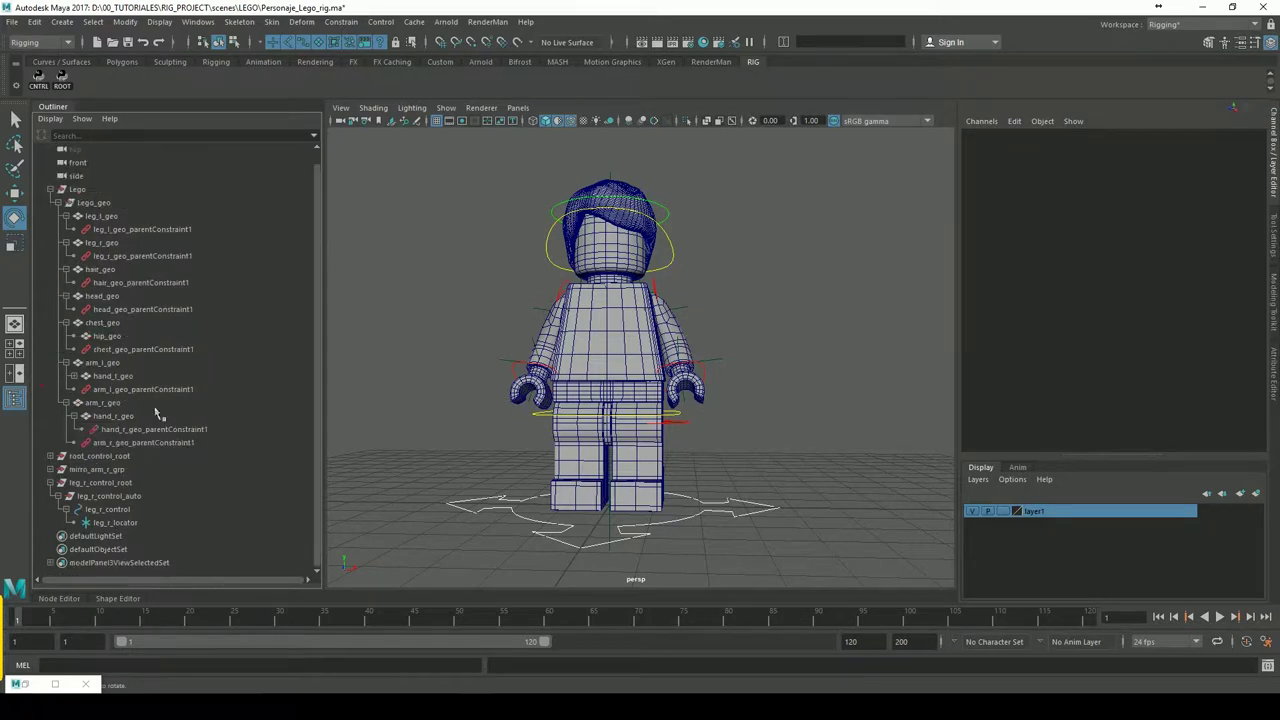
{"action": "left_click", "coordinate": [50, 482]}
{"action": "left_click", "coordinate": [52, 483]}
{"action": "left_click", "coordinate": [50, 470]}
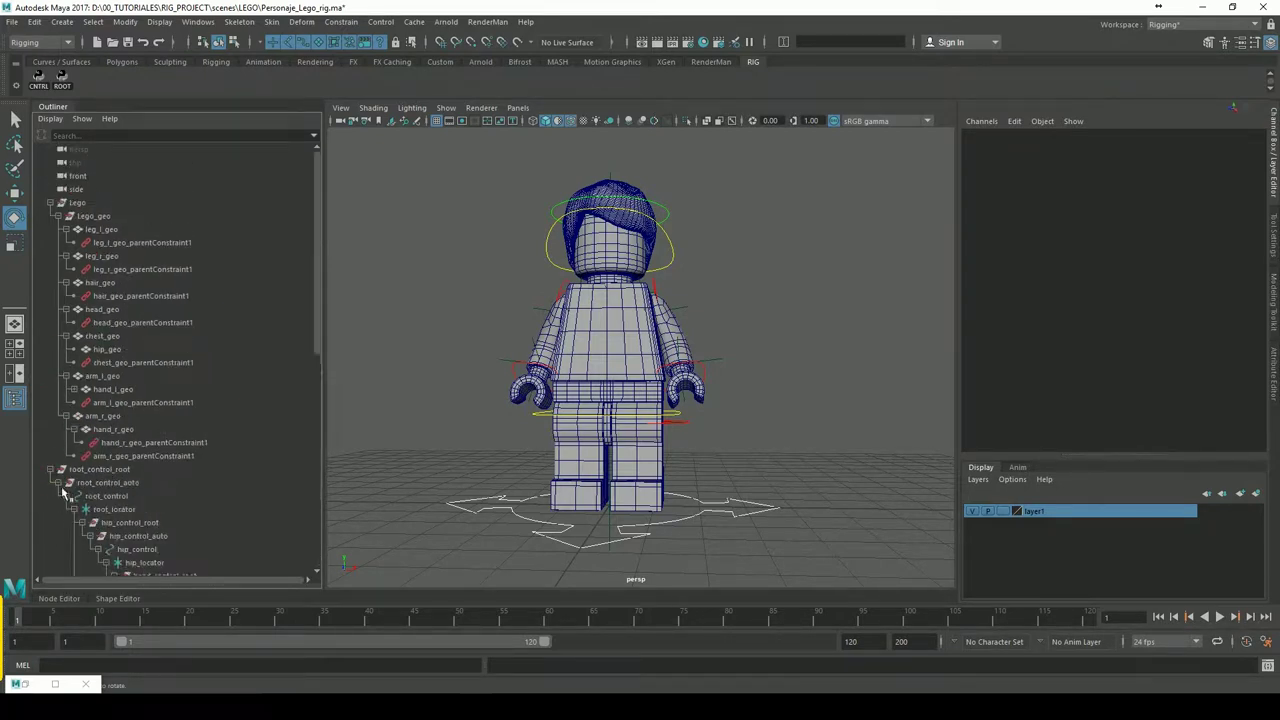
{"action": "left_click_drag", "start_coordinate": [322, 325], "coordinate": [312, 464]}
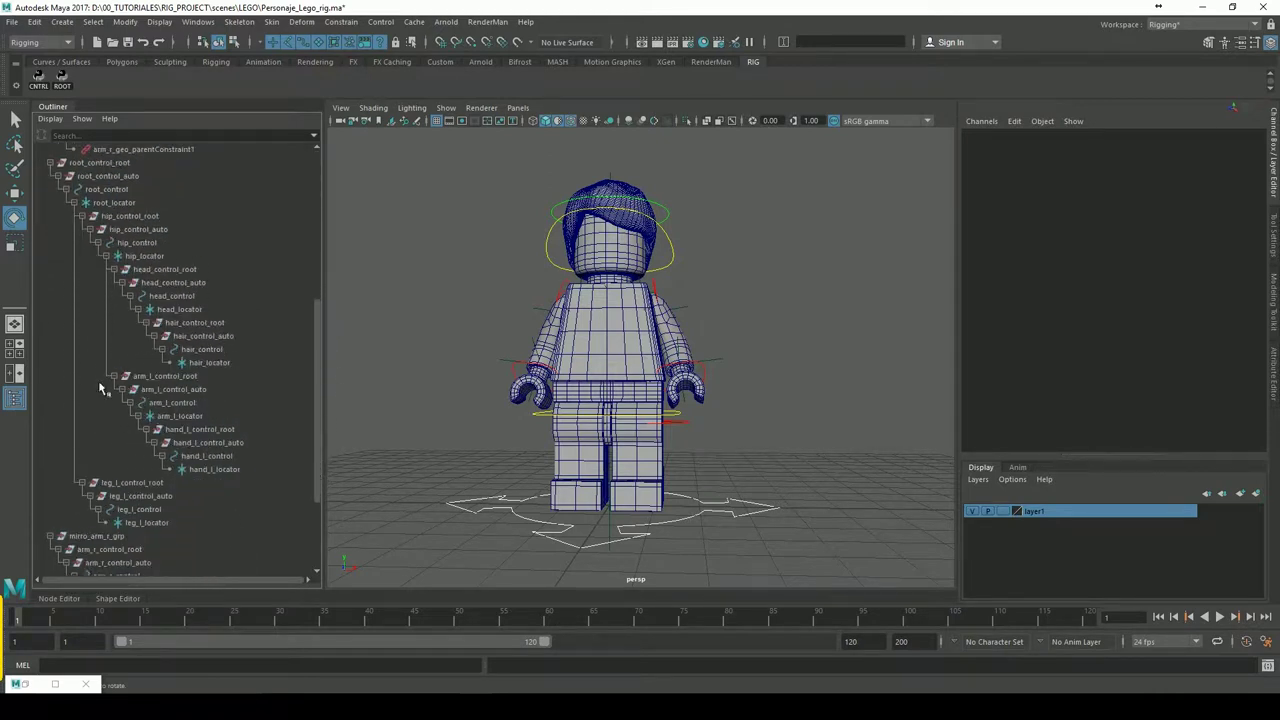
{"action": "left_click", "coordinate": [112, 376]}
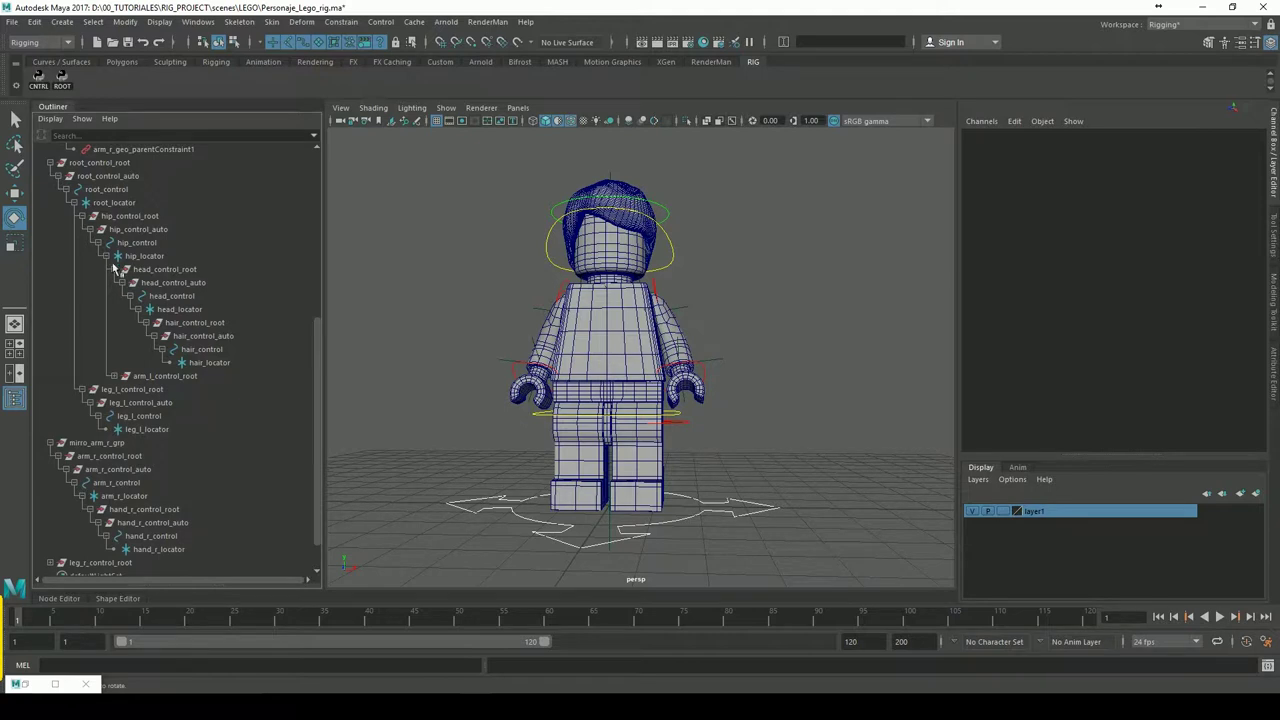
{"action": "left_click", "coordinate": [104, 252]}
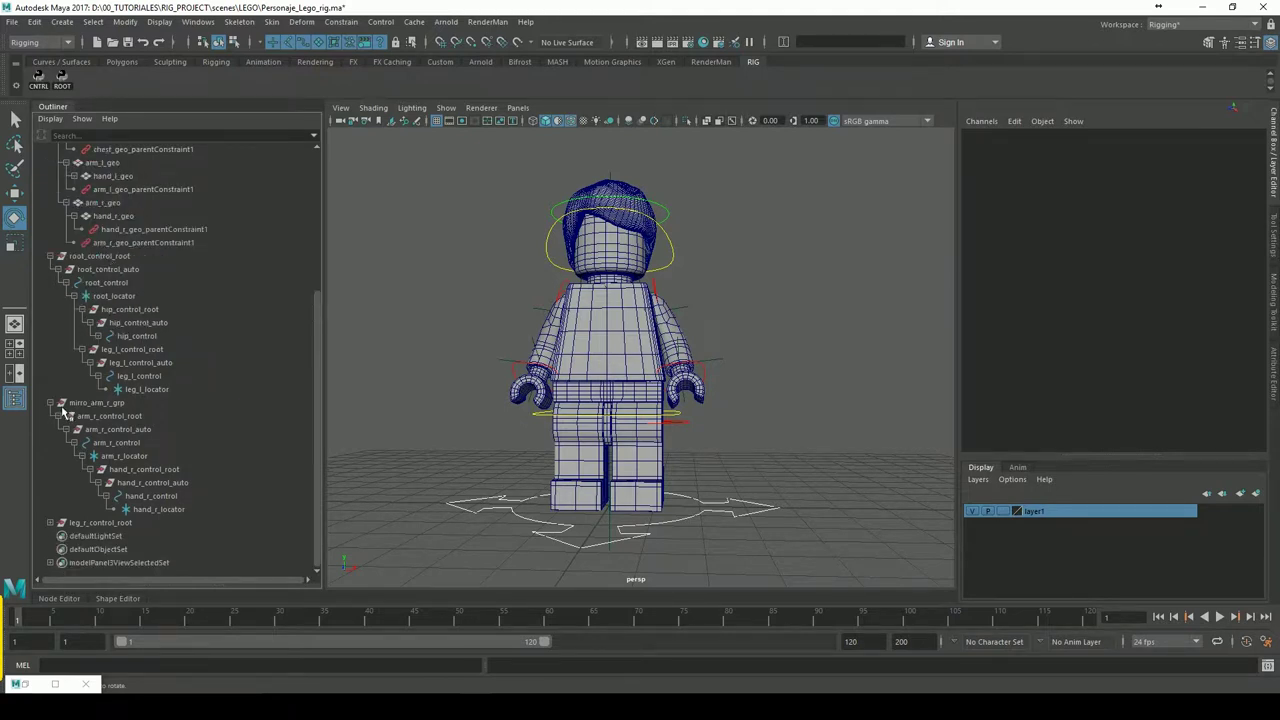
{"action": "left_click", "coordinate": [52, 410]}
{"action": "left_click", "coordinate": [82, 457]}
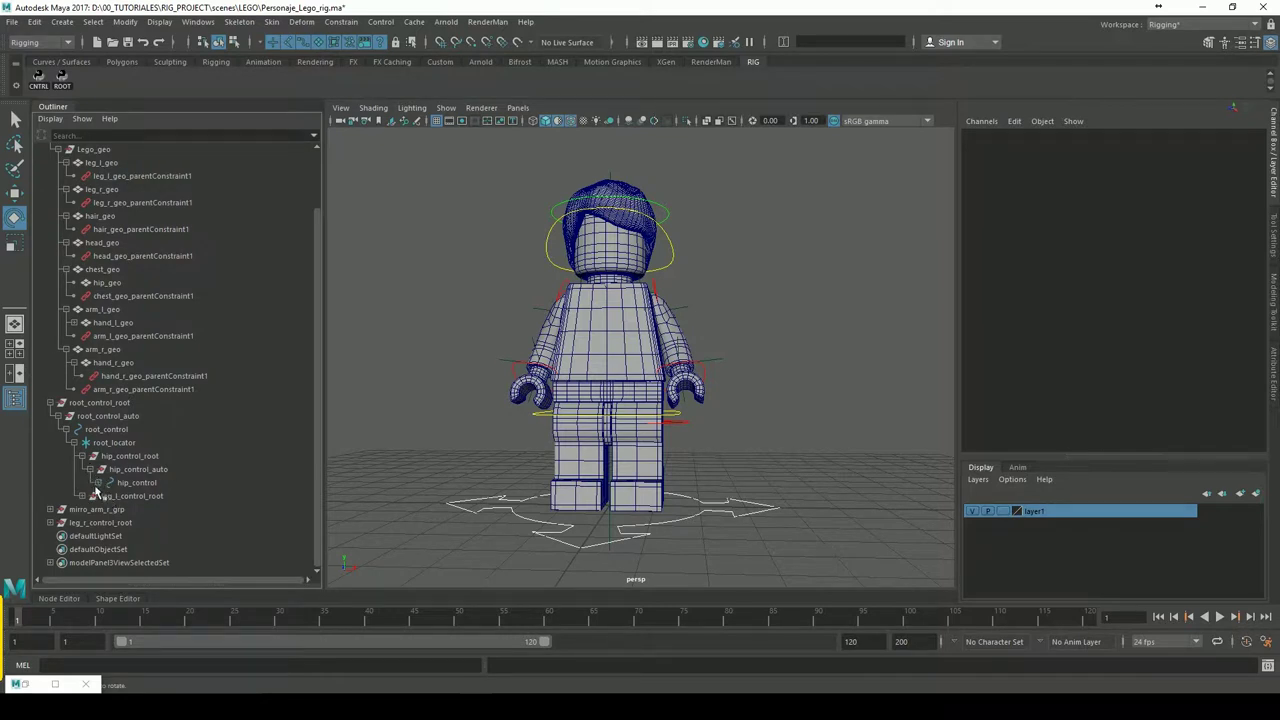
{"action": "left_click", "coordinate": [99, 484]}
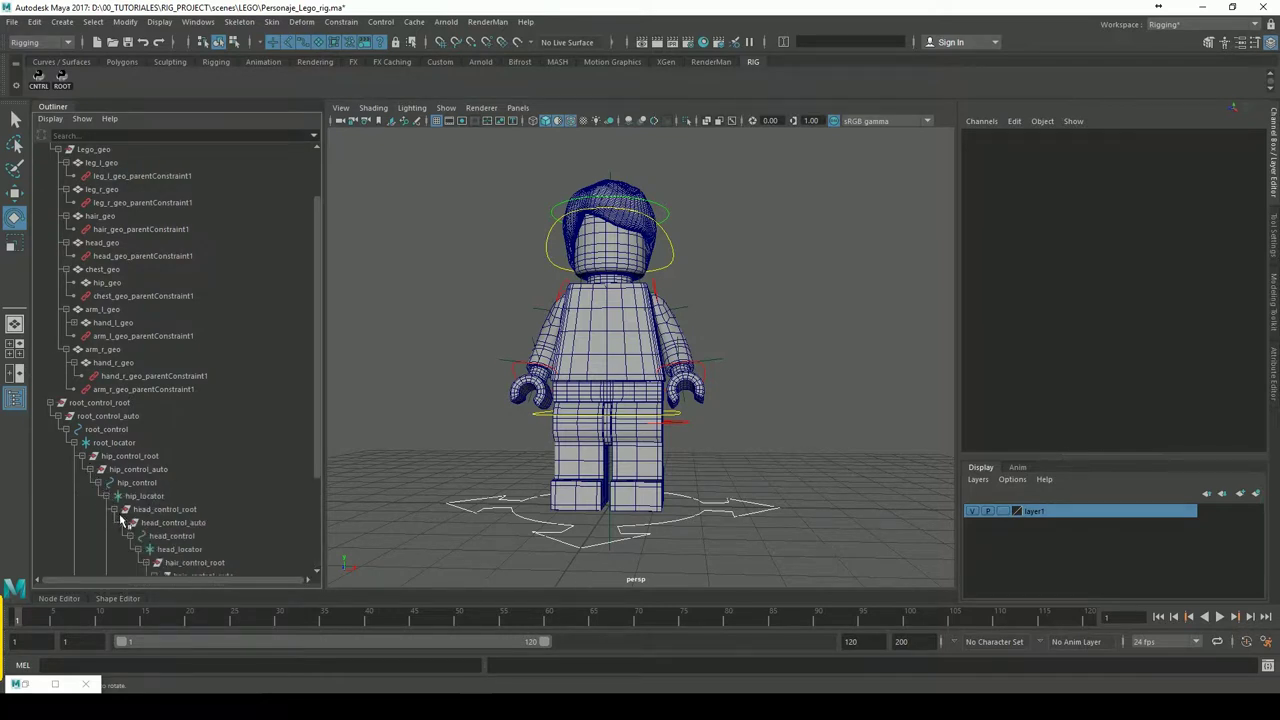
{"action": "left_click", "coordinate": [116, 511]}
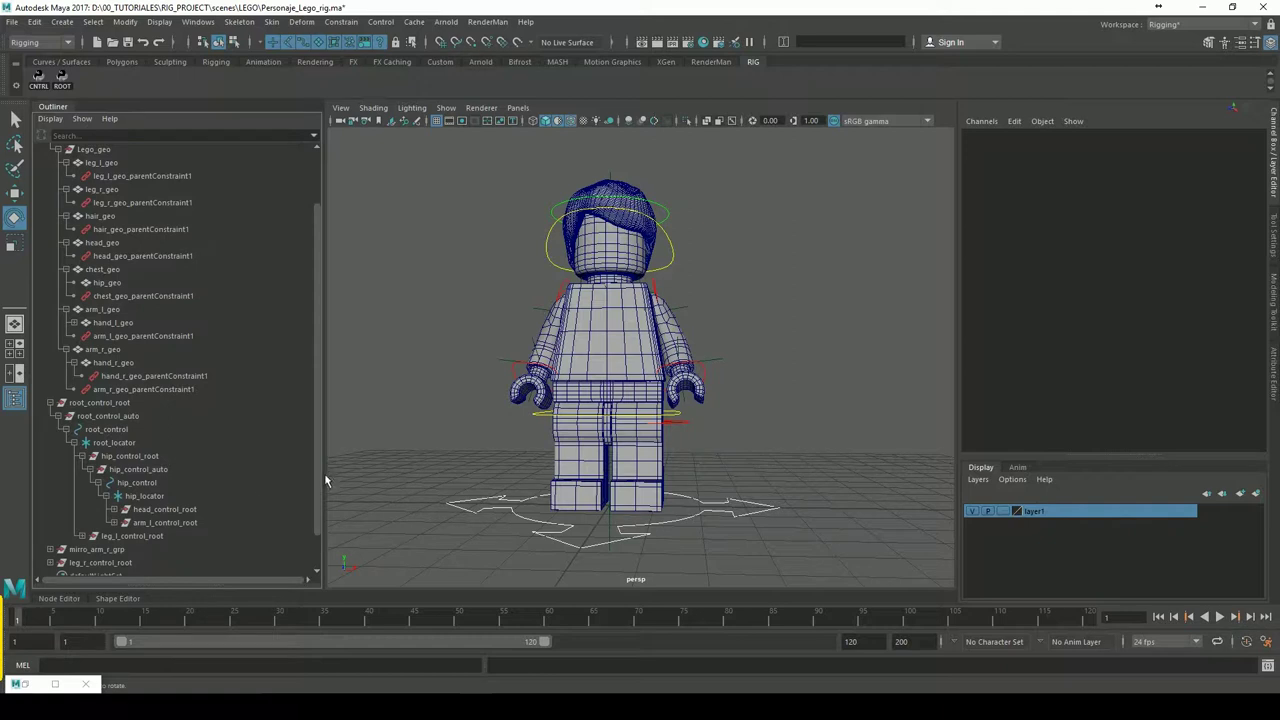
Group leg_r_control_root and name the new group mirror_leg_grp
{"action": "left_click", "coordinate": [95, 564]}
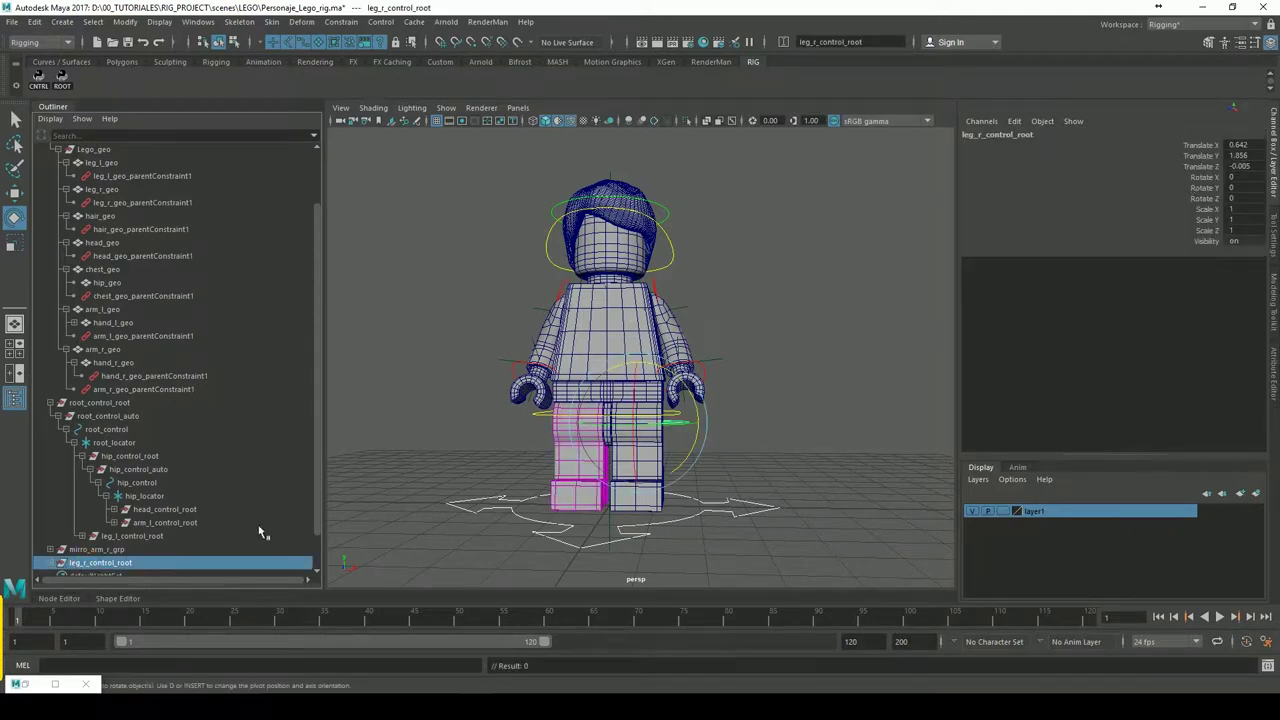
{"action": "key", "text": "ctrl+g"}
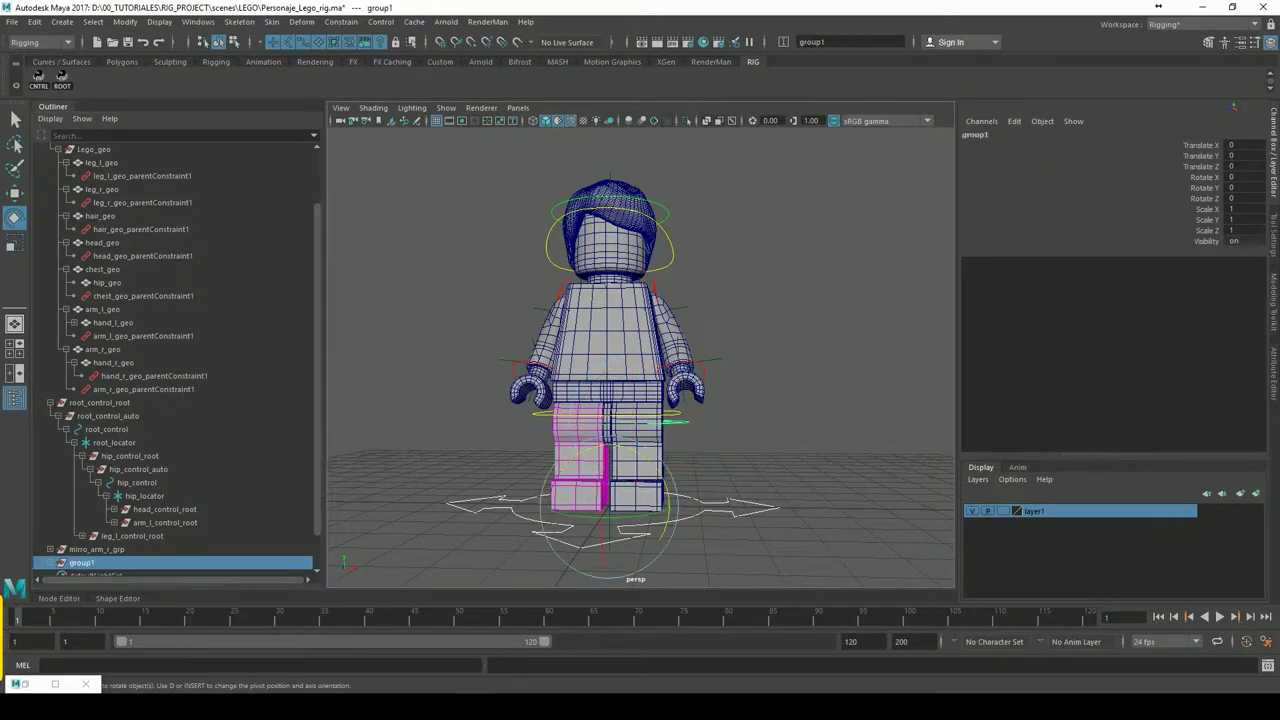
{"action": "scroll", "coordinate": [318, 464], "scroll_direction": "down", "scroll_amount": 1}
{"action": "left_click", "coordinate": [50, 523]}
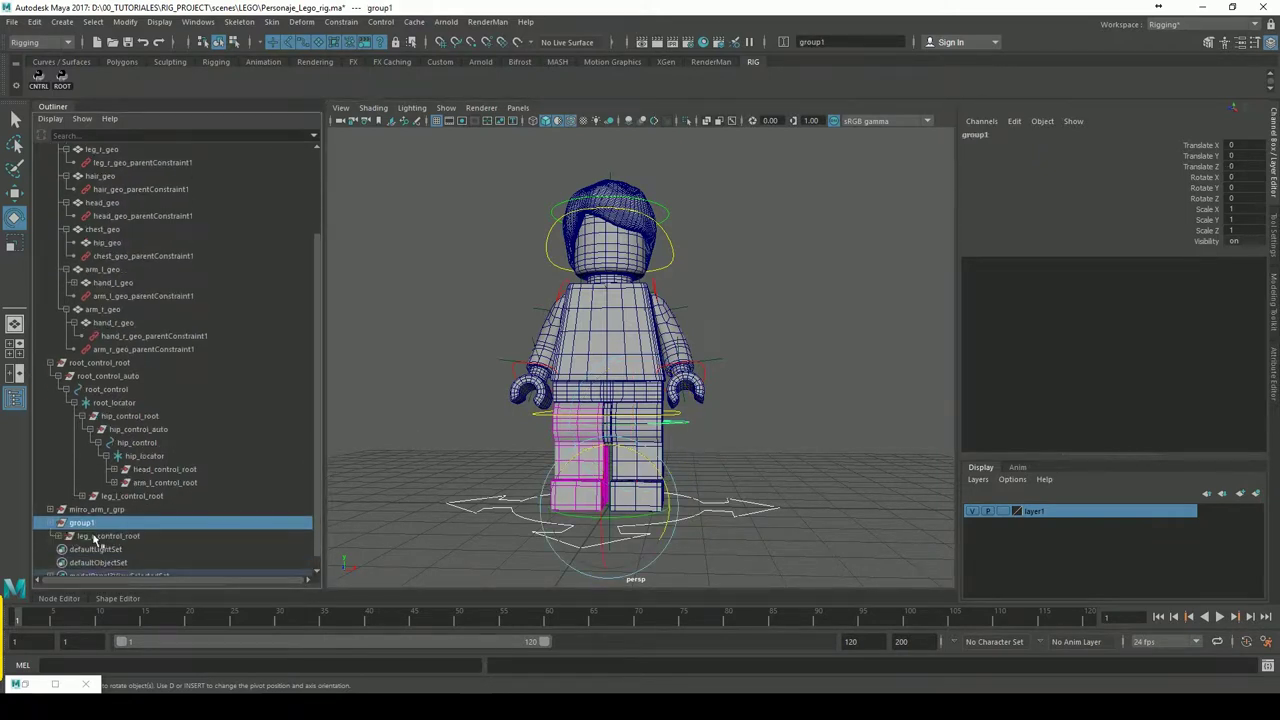
{"action": "double_click", "coordinate": [100, 524]}
{"action": "type", "text": "mirror_leg_"}
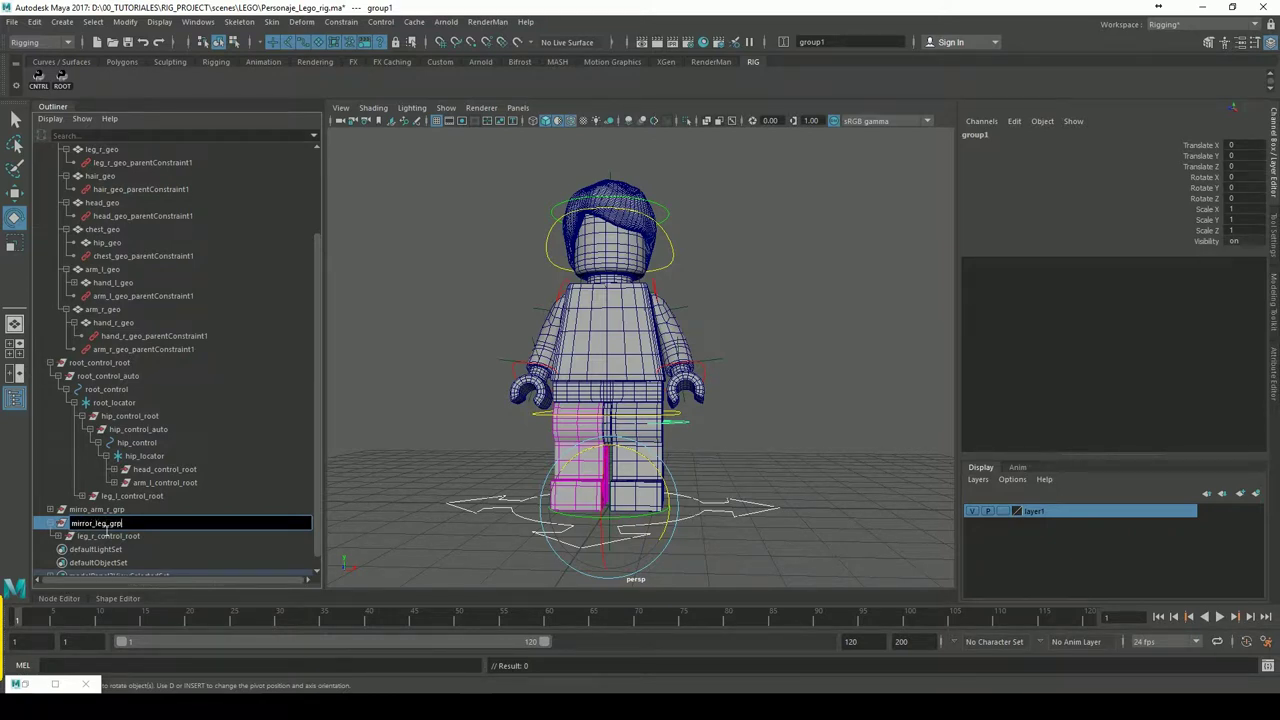
{"action": "key", "text": "Return"}
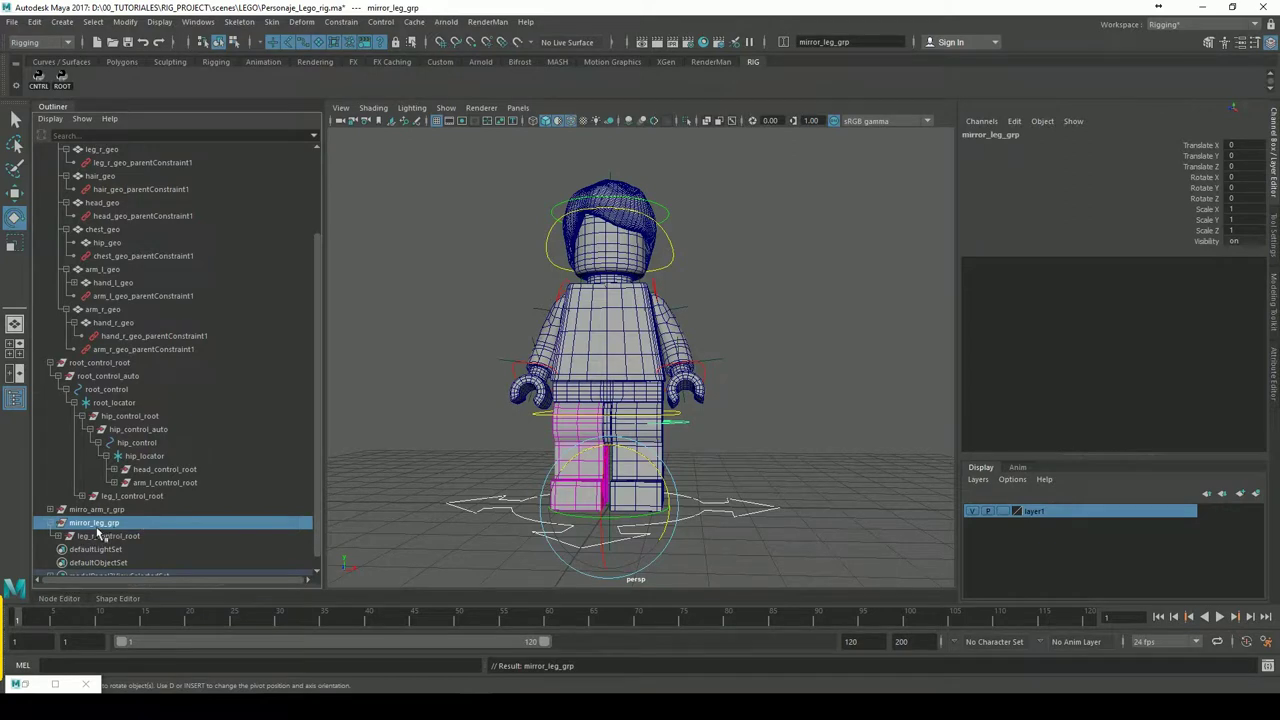
Try a Rotate X of 180 on mirror_leg_grp, then undo it
{"action": "left_click", "coordinate": [1255, 178]}
{"action": "key", "text": "Return"}
{"action": "left_click", "coordinate": [59, 536]}
{"action": "key", "text": "ctrl+z"}
Delete leg_r_geo_parentConstraint1 and reselect mirror_leg_grp
{"action": "scroll", "coordinate": [326, 495], "scroll_direction": "down", "scroll_amount": 2}
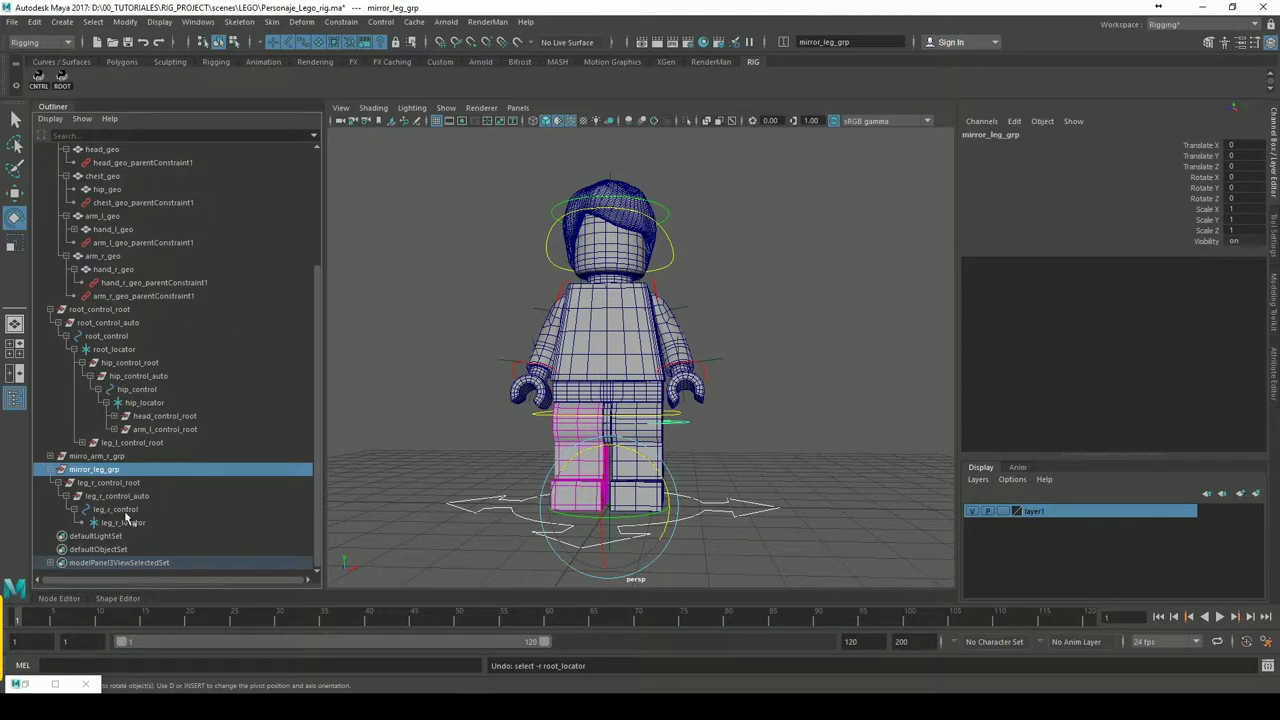
{"action": "scroll", "coordinate": [326, 395], "scroll_direction": "up", "scroll_amount": 2}
{"action": "scroll", "coordinate": [336, 350], "scroll_direction": "up", "scroll_amount": 2}
{"action": "scroll", "coordinate": [300, 310], "scroll_direction": "up", "scroll_amount": 1}
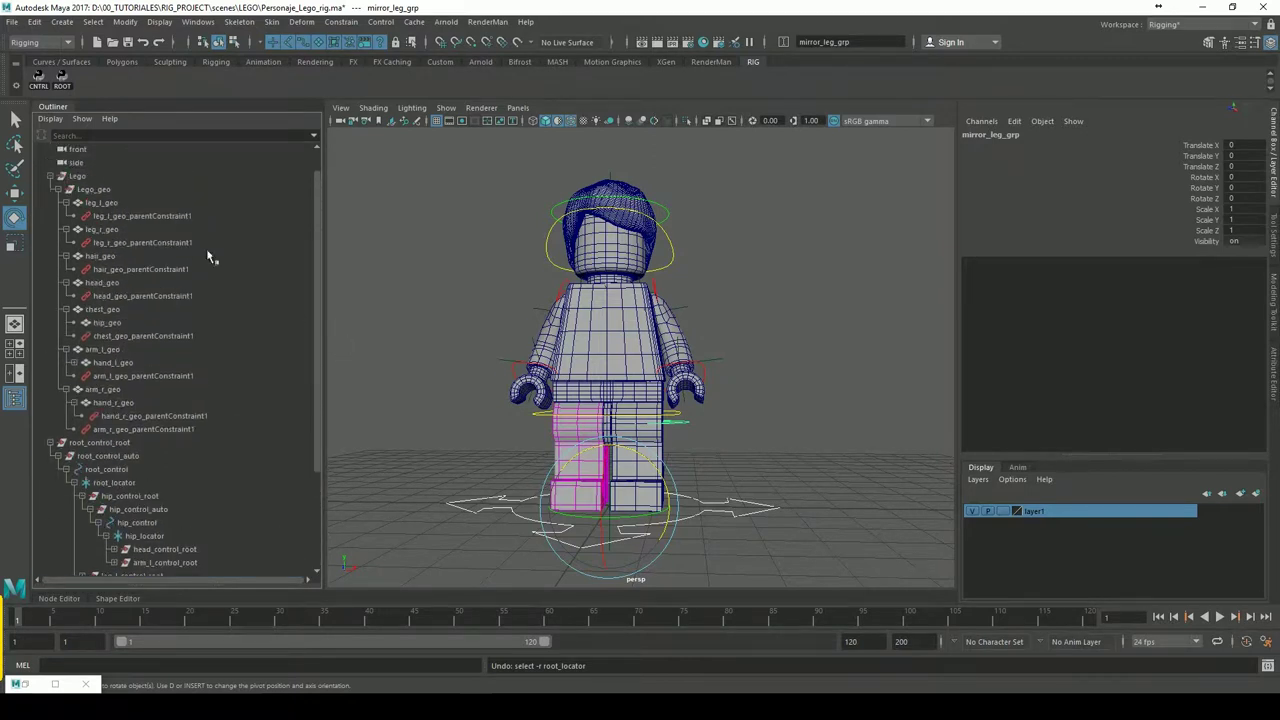
{"action": "left_click", "coordinate": [118, 245]}
{"action": "key", "text": "Delete"}
{"action": "scroll", "coordinate": [326, 344], "scroll_direction": "down", "scroll_amount": 2}
{"action": "scroll", "coordinate": [335, 390], "scroll_direction": "down", "scroll_amount": 3}
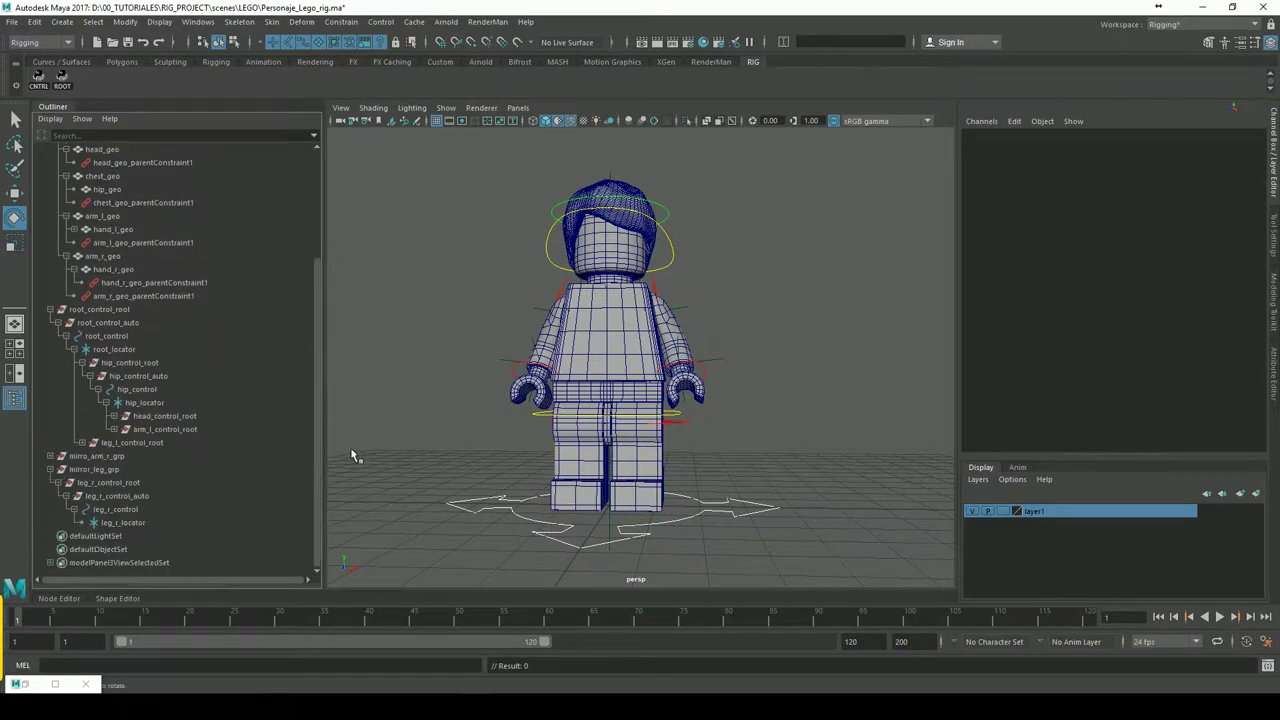
{"action": "left_click", "coordinate": [92, 470]}
Set mirror_leg_grp Rotate X to 180 and Scale X, Y, Z to -1
{"action": "double_click", "coordinate": [1247, 179]}
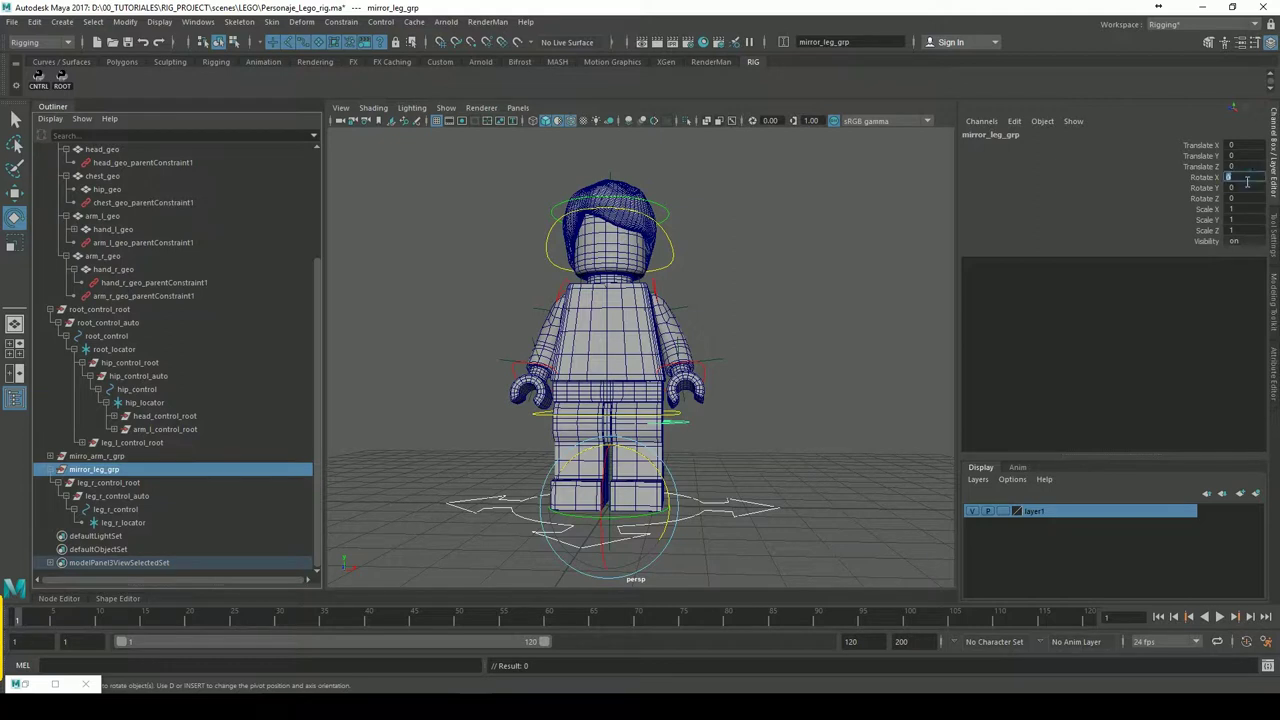
{"action": "type", "text": "80"}
{"action": "key", "text": "Return"}
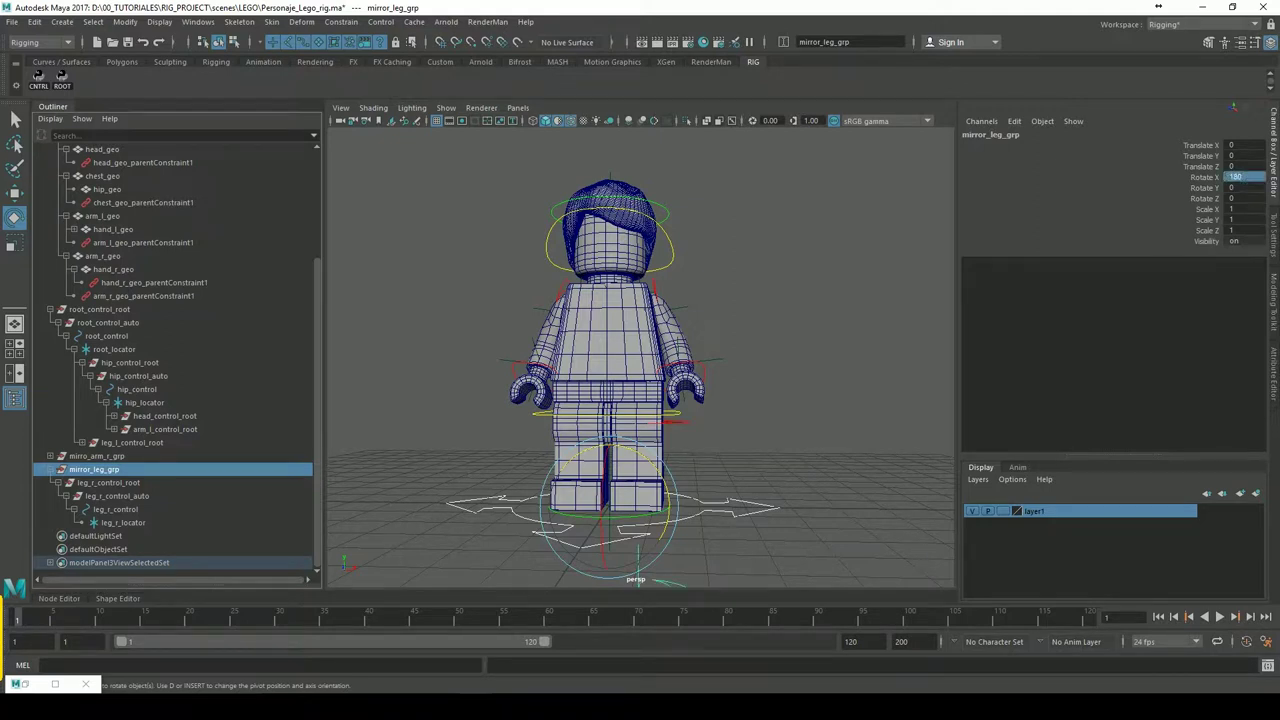
{"action": "left_click_drag", "start_coordinate": [1247, 209], "coordinate": [1247, 231]}
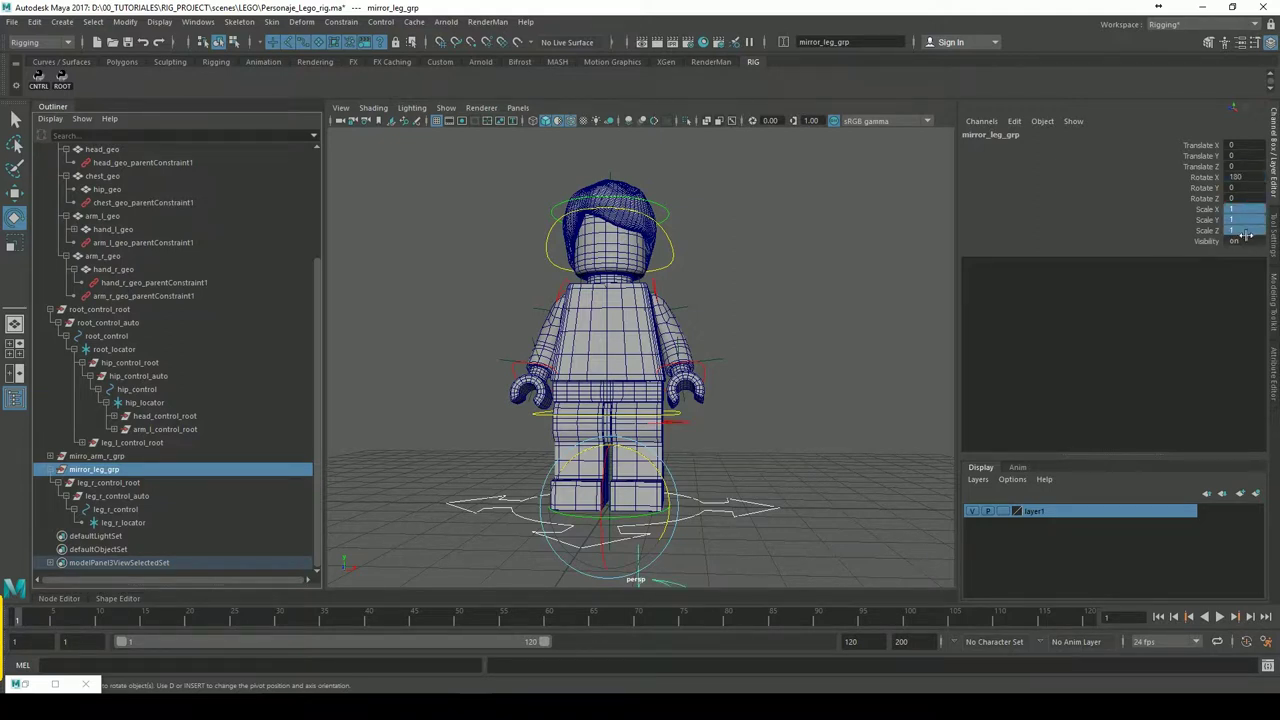
{"action": "type", "text": "1"}
{"action": "key", "text": "Return"}
{"action": "left_click_drag", "start_coordinate": [655, 347], "coordinate": [697, 395], "text": "alt"}
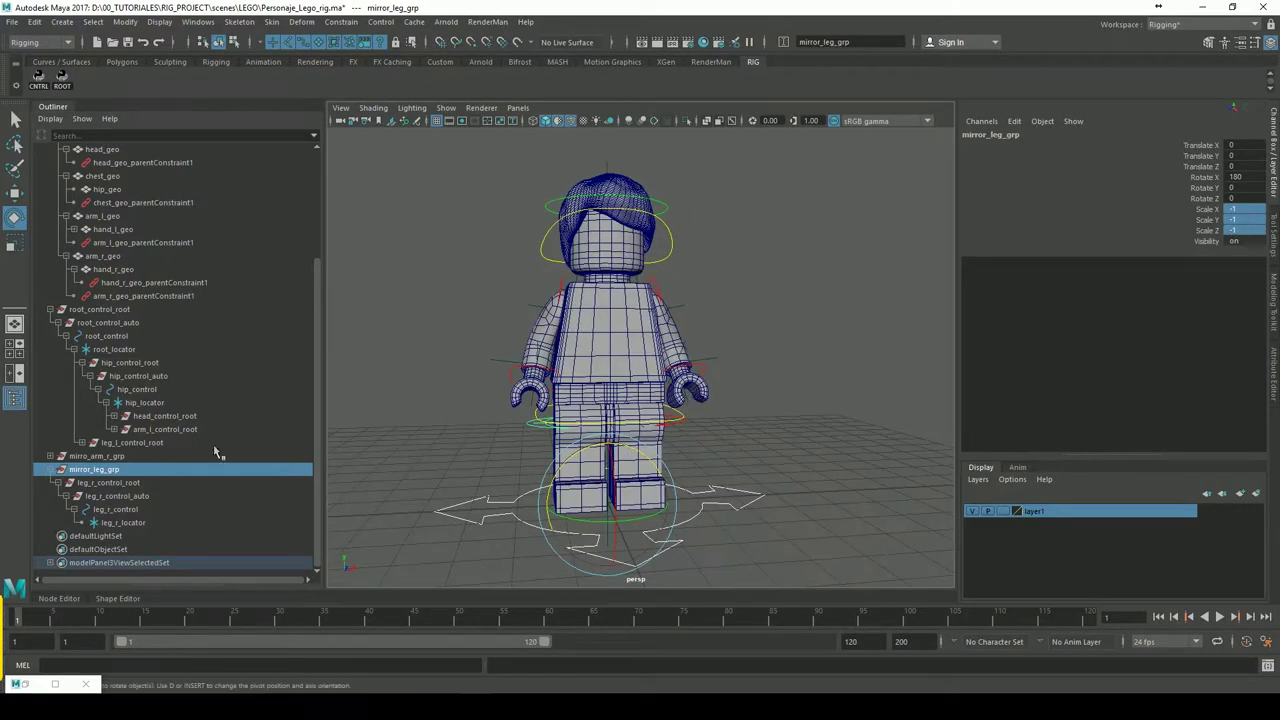
Parent-constrain leg_r_geo to leg_r_control again
{"action": "left_click", "coordinate": [118, 510]}
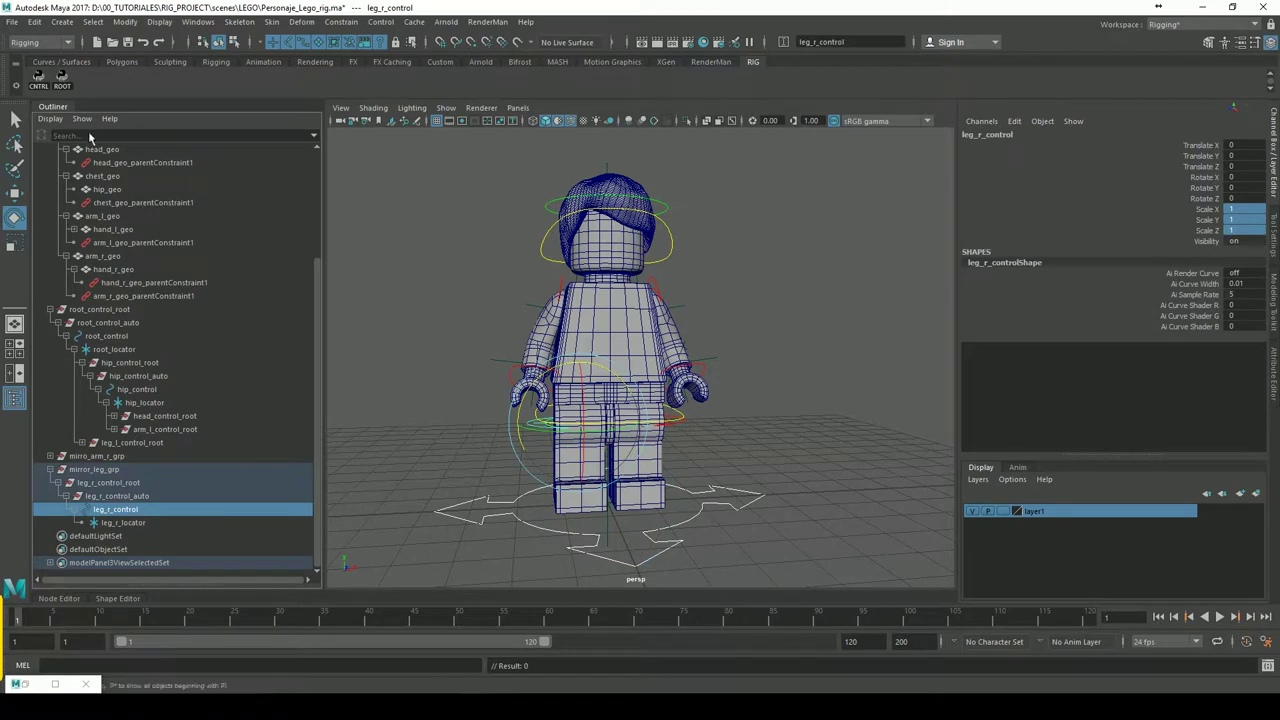
{"action": "left_click_drag", "start_coordinate": [323, 271], "coordinate": [324, 221]}
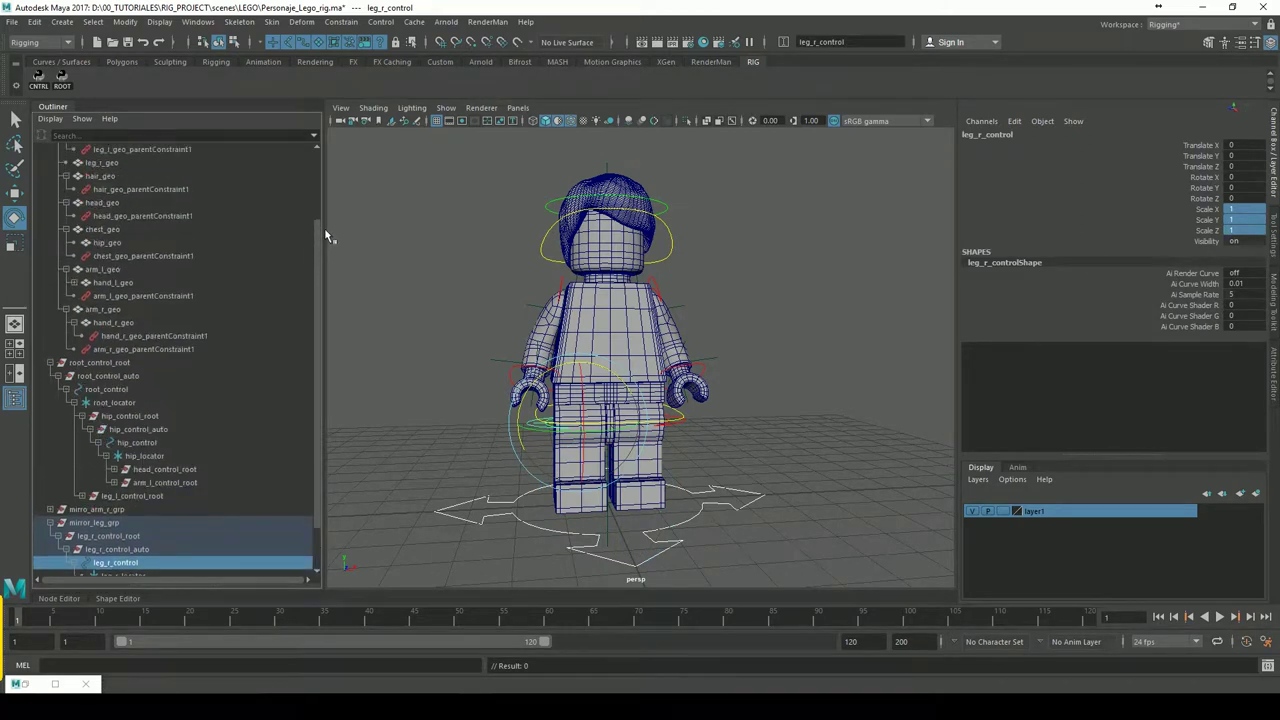
{"action": "left_click", "coordinate": [150, 176], "text": "ctrl"}
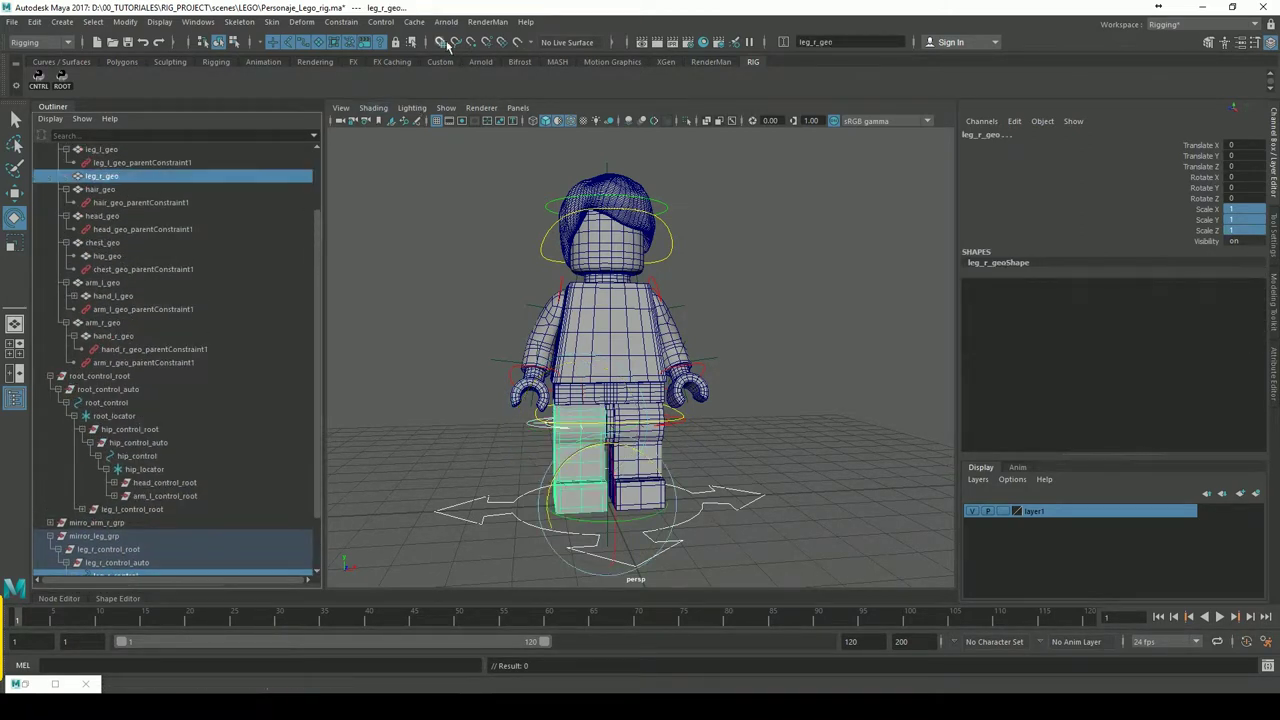
{"action": "left_click", "coordinate": [340, 21]}
{"action": "left_click", "coordinate": [362, 56]}
{"action": "left_click", "coordinate": [803, 271]}
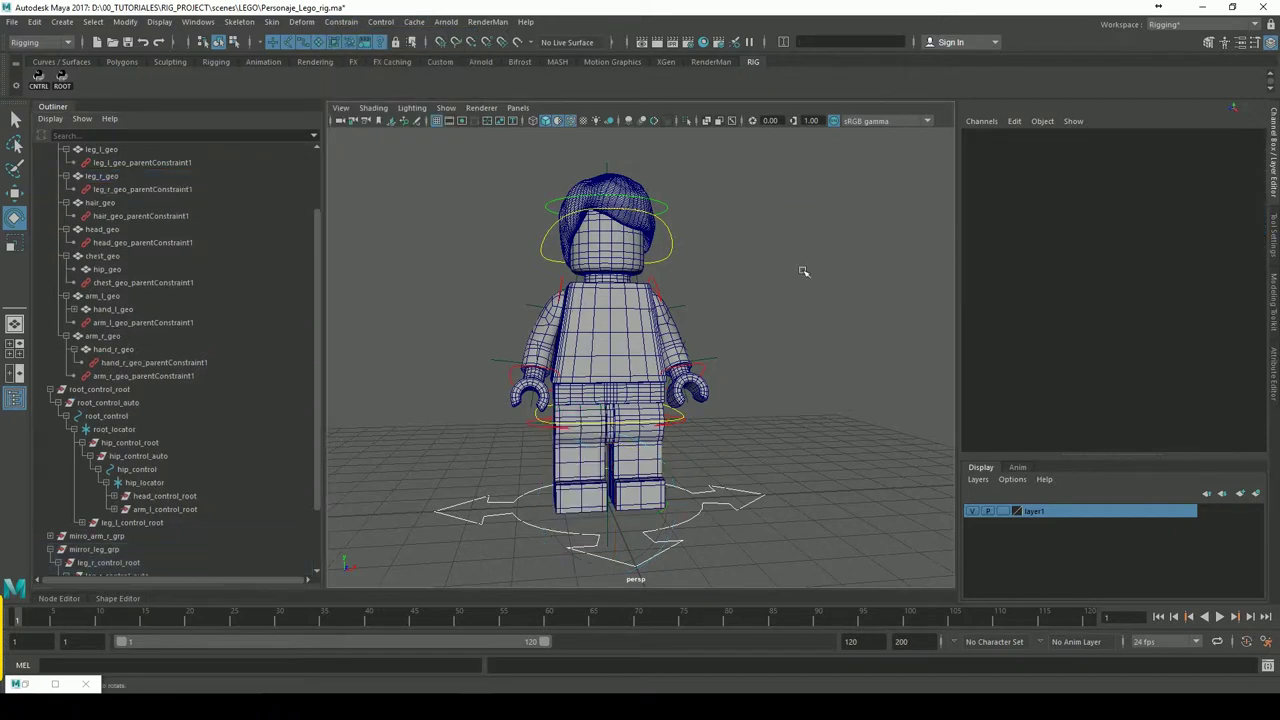
{"action": "left_click_drag", "start_coordinate": [319, 355], "coordinate": [338, 429]}
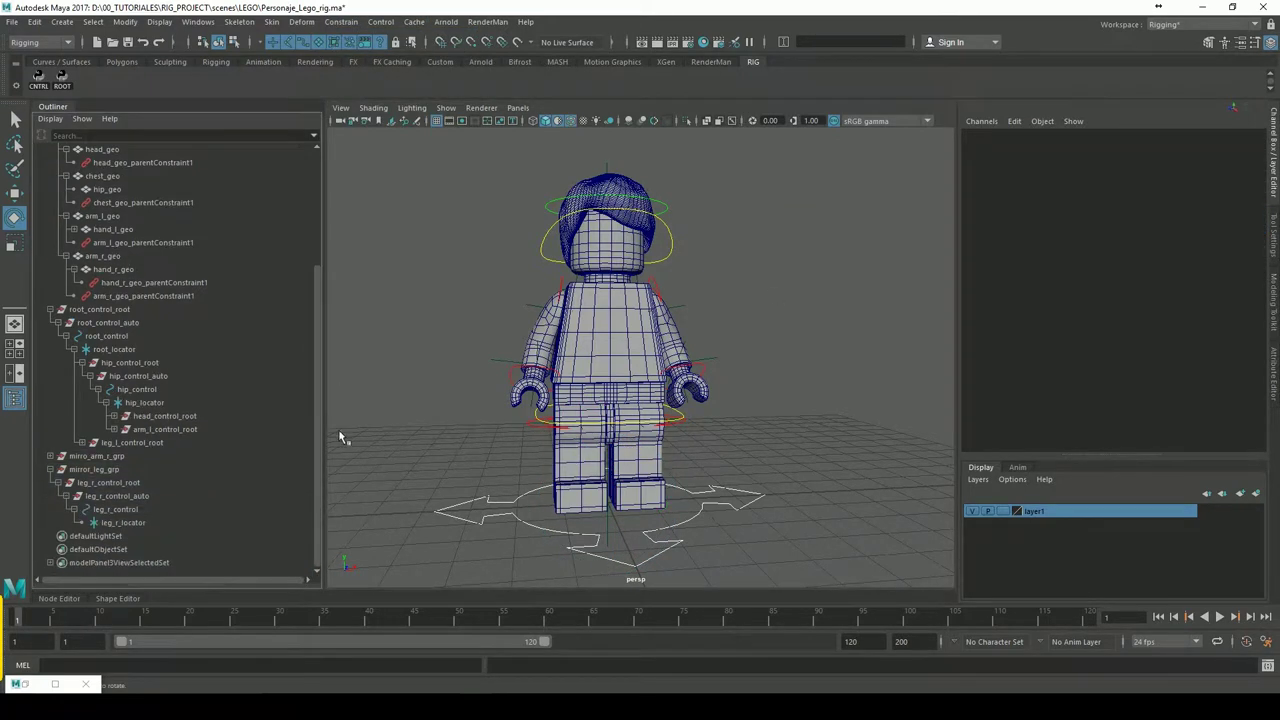
{"action": "left_click", "coordinate": [52, 470]}
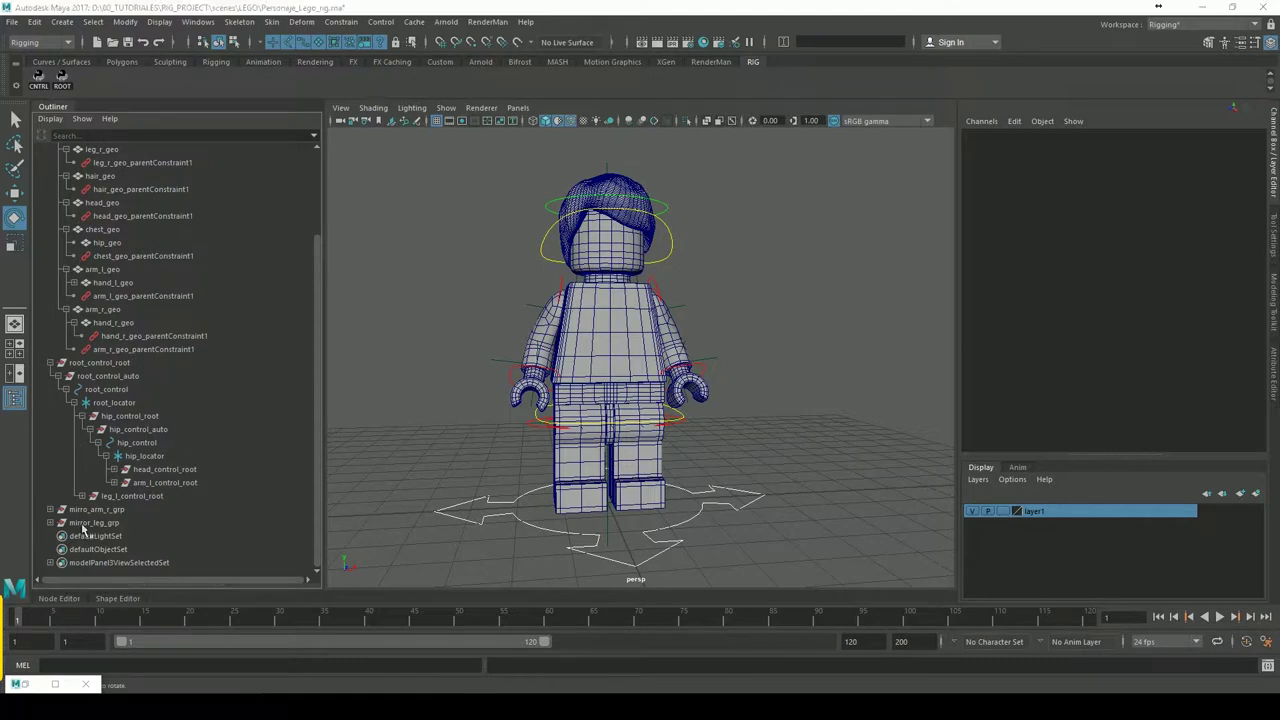
Move mirro_arm_r_grp under hip_locator in the Outliner
{"action": "left_click", "coordinate": [110, 510]}
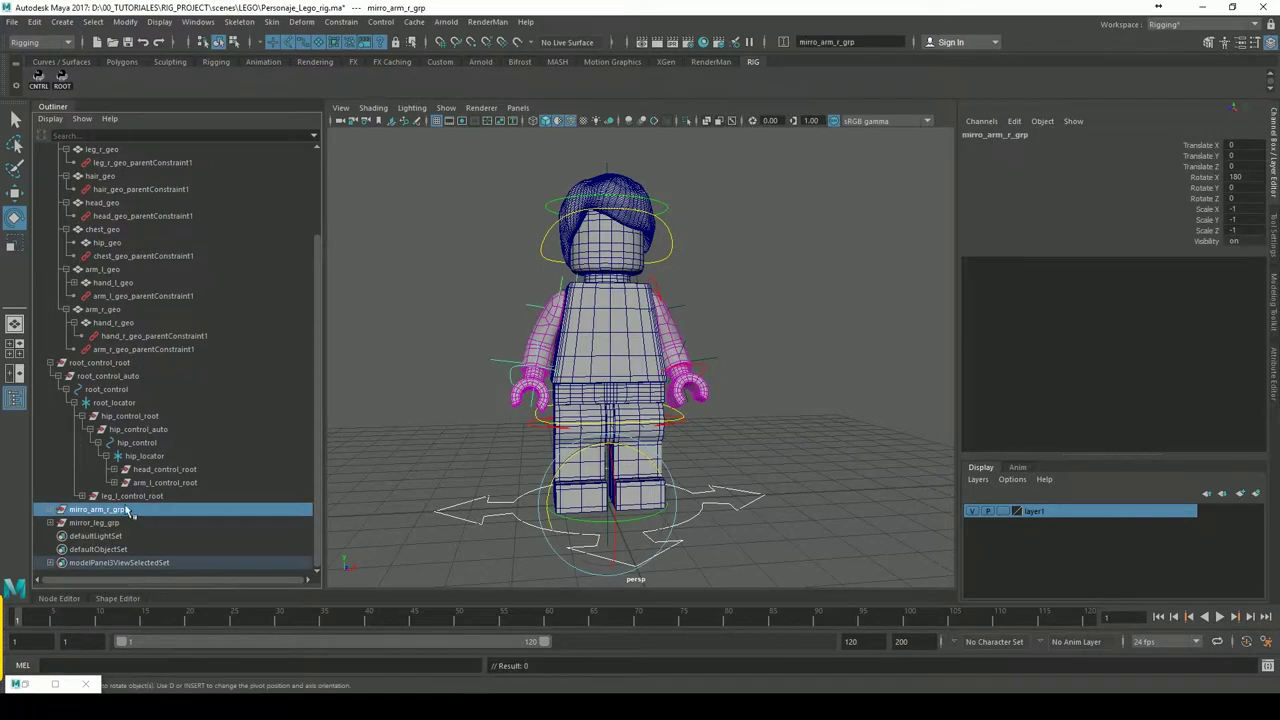
{"action": "middle_click_drag", "start_coordinate": [136, 508], "coordinate": [146, 458]}
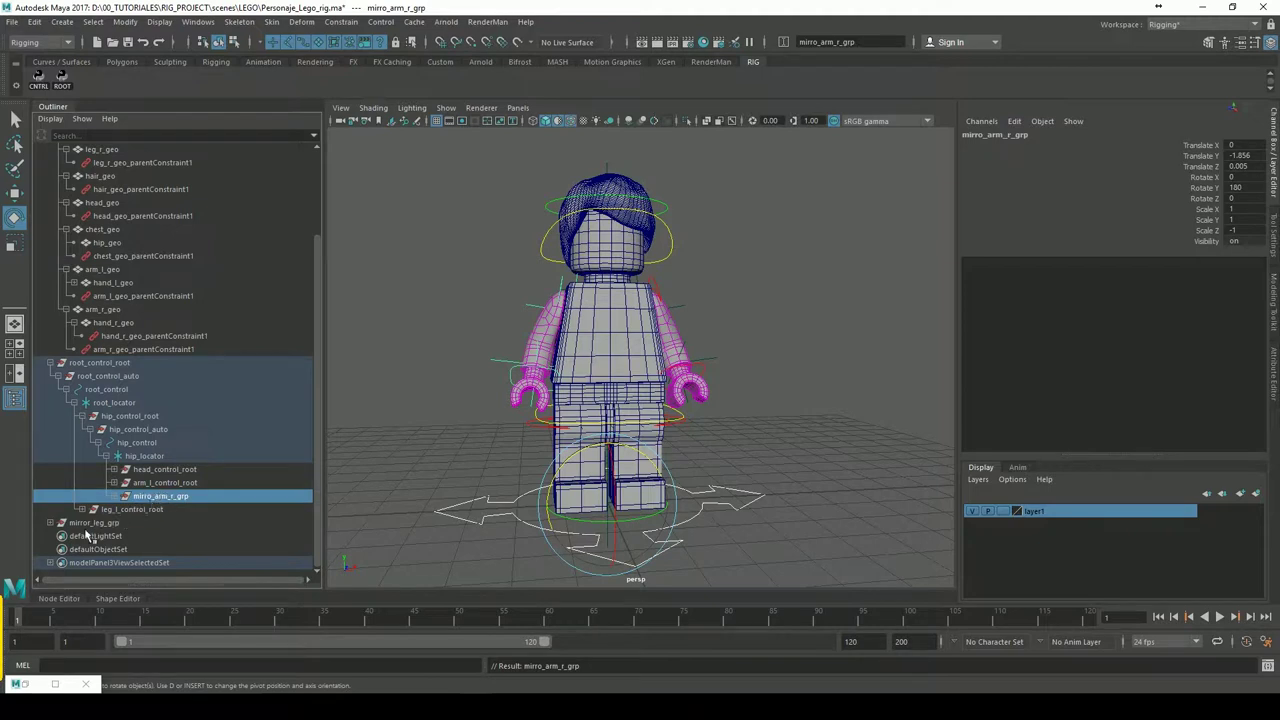
{"action": "left_click", "coordinate": [92, 522]}
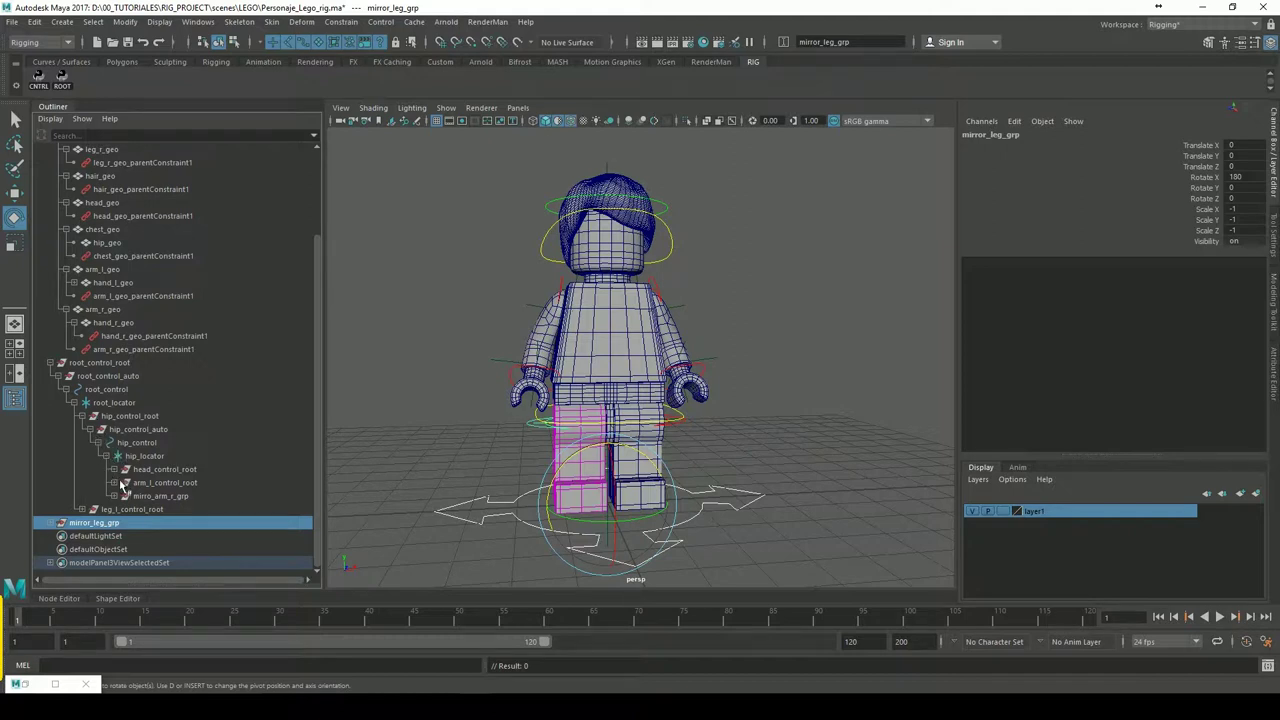
{"action": "left_click", "coordinate": [114, 470]}
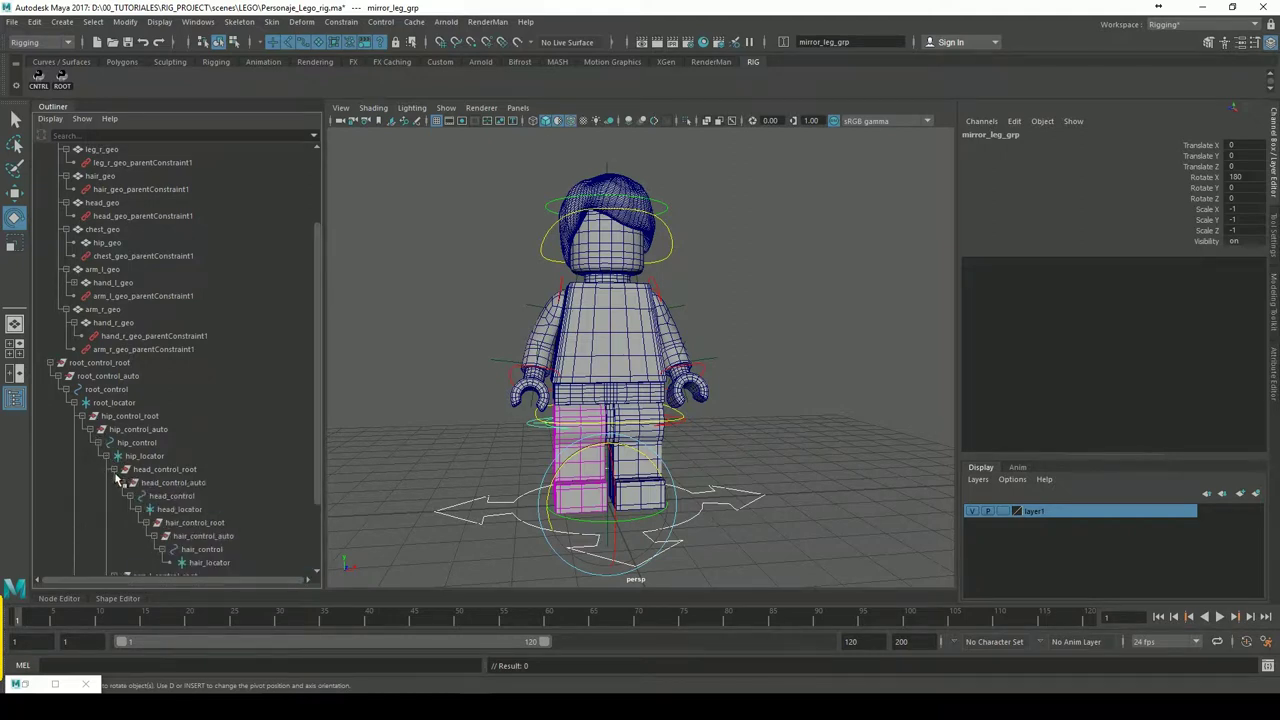
{"action": "left_click", "coordinate": [114, 469]}
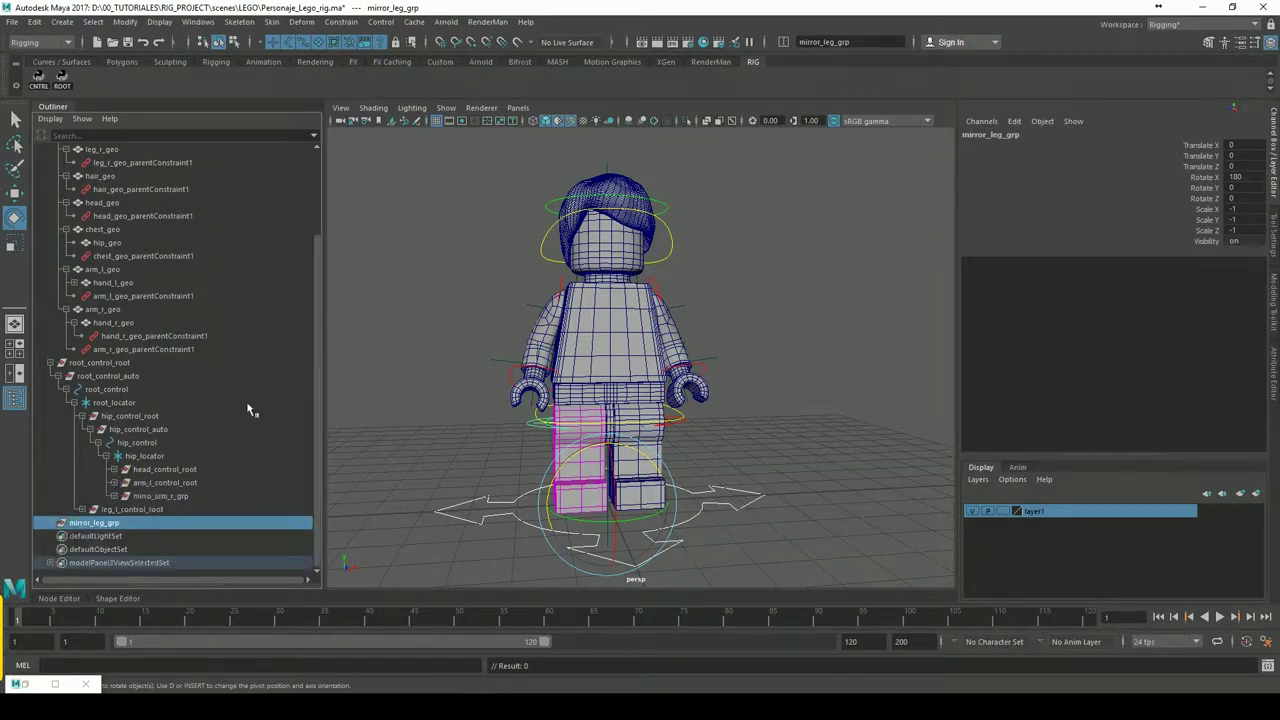
{"action": "left_click", "coordinate": [160, 496]}
Collapse the hip control branches and parent mirror_leg_grp under root_locator
{"action": "left_click", "coordinate": [132, 509]}
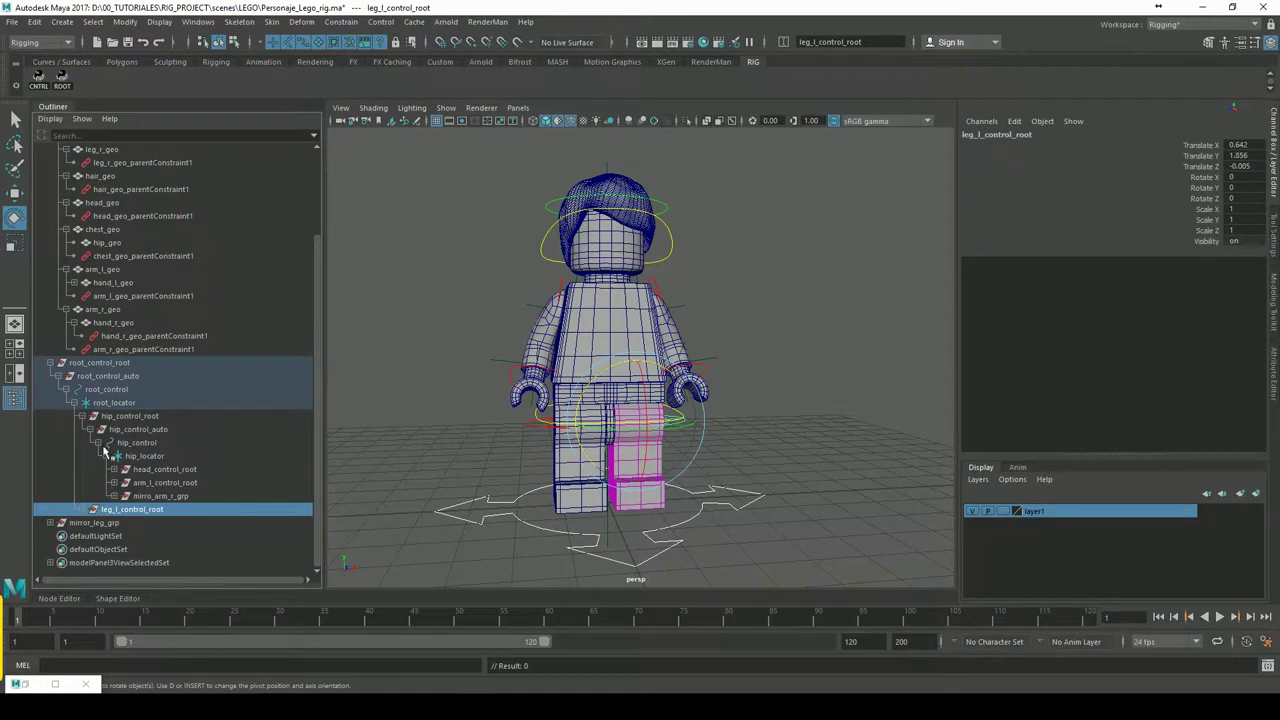
{"action": "left_click", "coordinate": [104, 443]}
{"action": "left_click", "coordinate": [102, 484]}
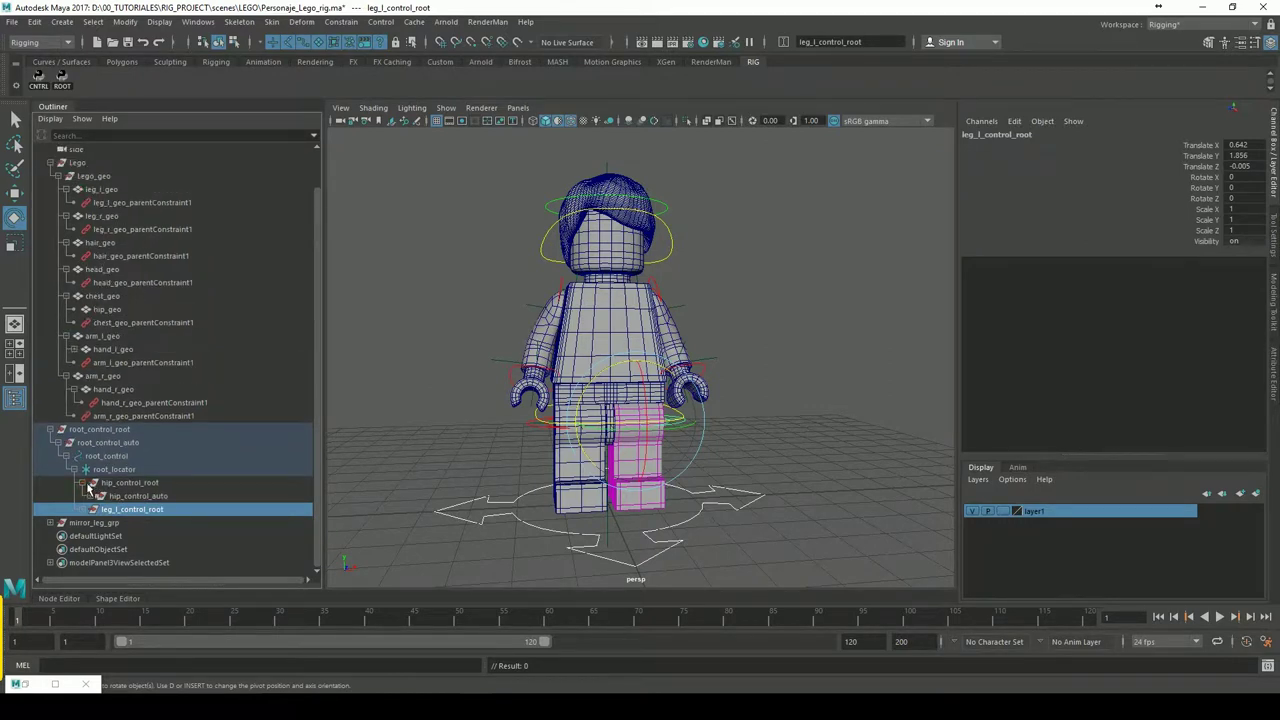
{"action": "left_click", "coordinate": [93, 494]}
{"action": "left_click", "coordinate": [96, 523]}
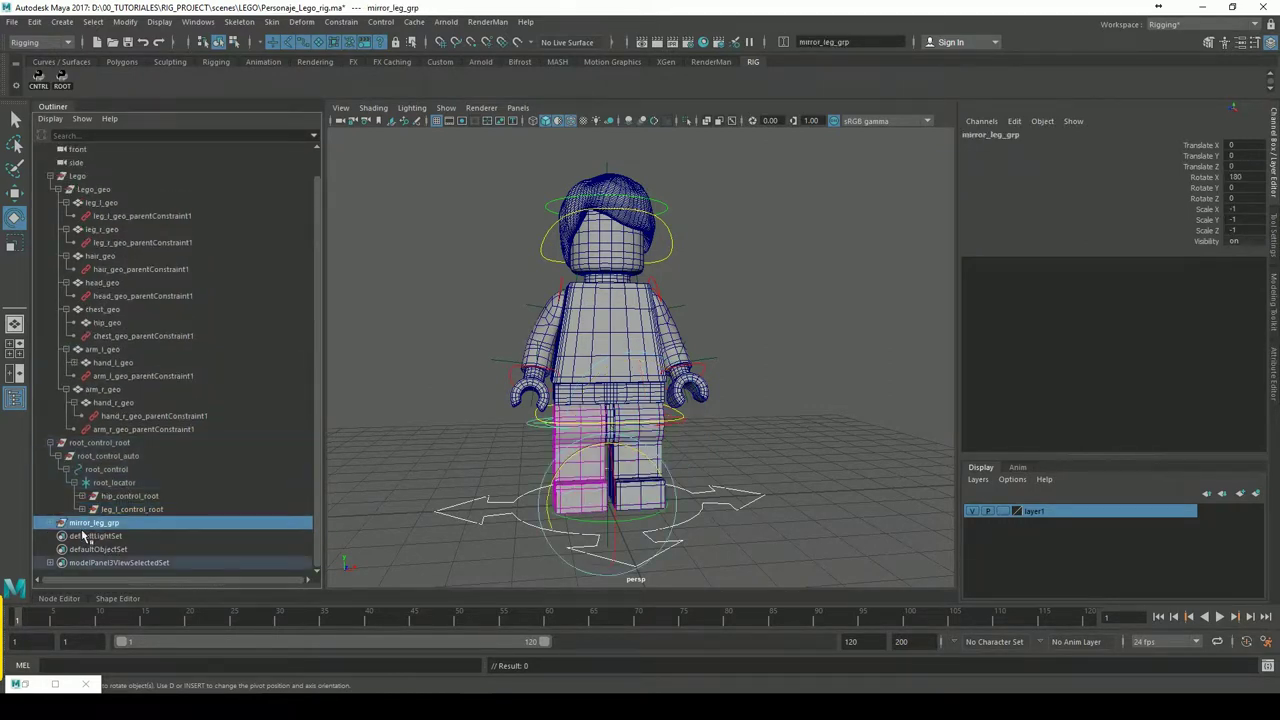
{"action": "middle_click_drag", "start_coordinate": [96, 523], "coordinate": [130, 509]}
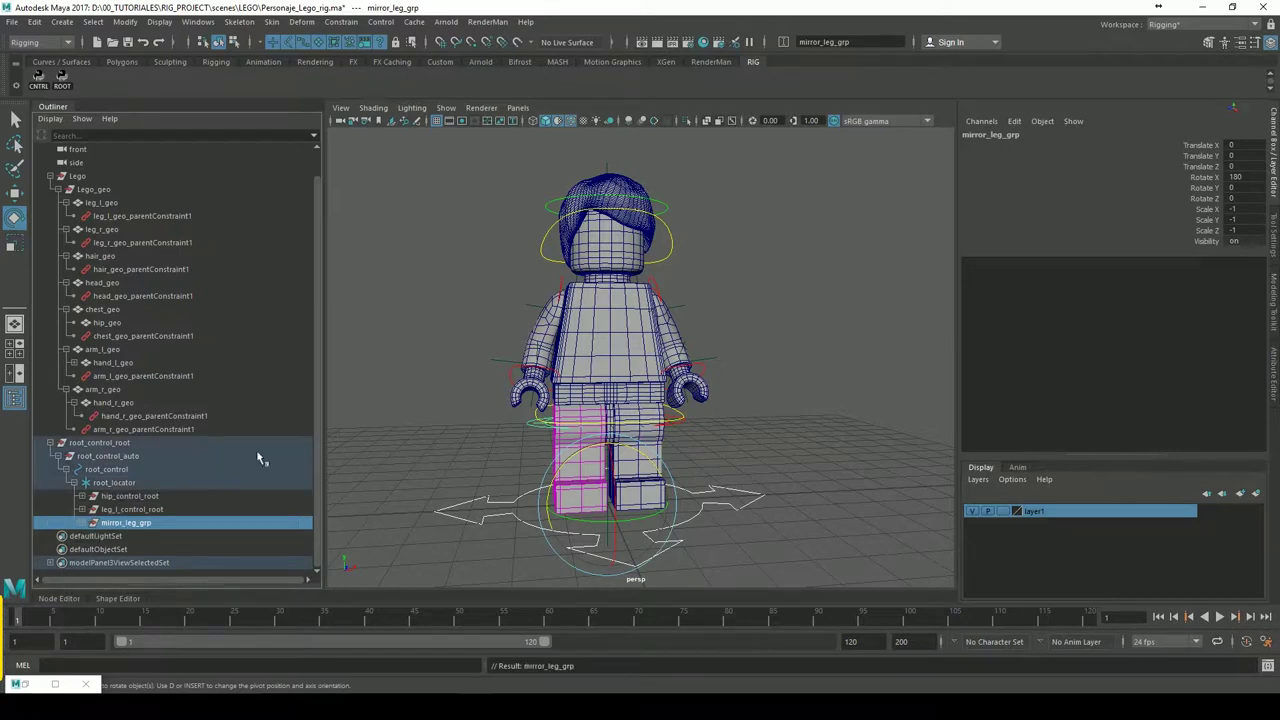
{"action": "left_click", "coordinate": [413, 370]}
{"action": "scroll", "coordinate": [408, 372], "scroll_direction": "up", "scroll_amount": 2}
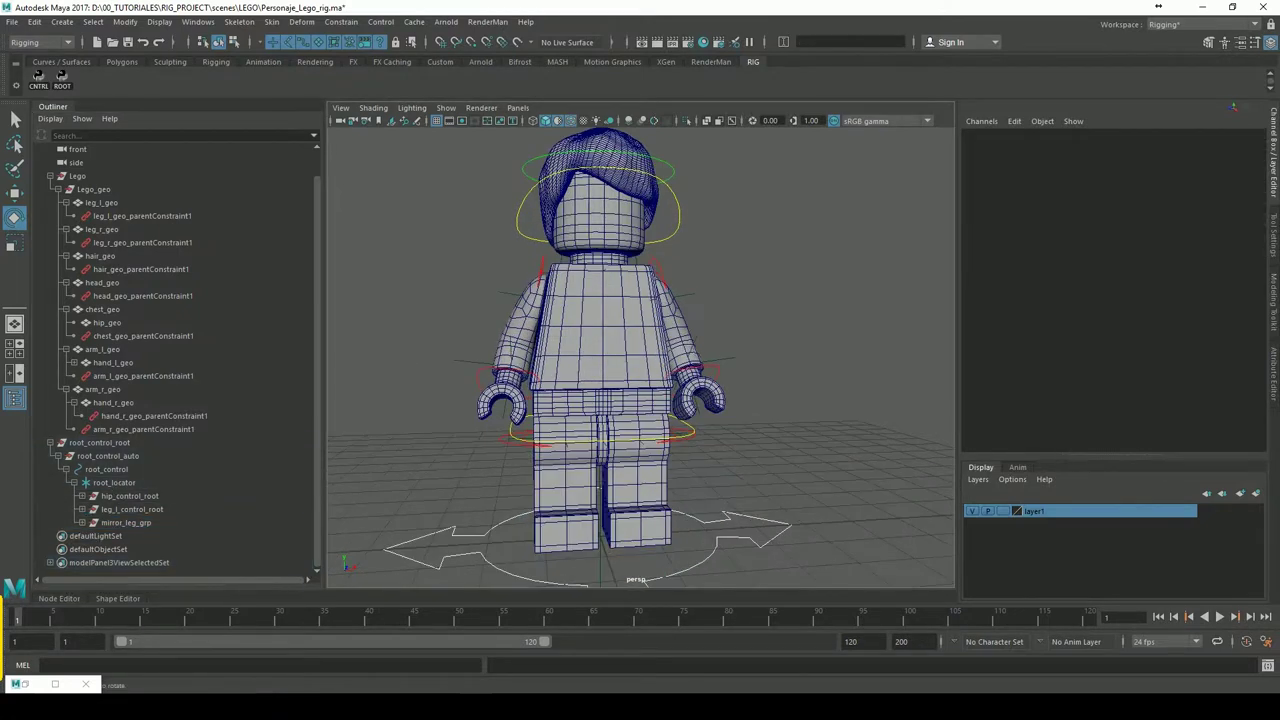
Set the right hand control's drawing-override colour to blue
{"action": "left_click_drag", "start_coordinate": [496, 417], "coordinate": [484, 400], "text": "alt"}
{"action": "left_click", "coordinate": [488, 398]}
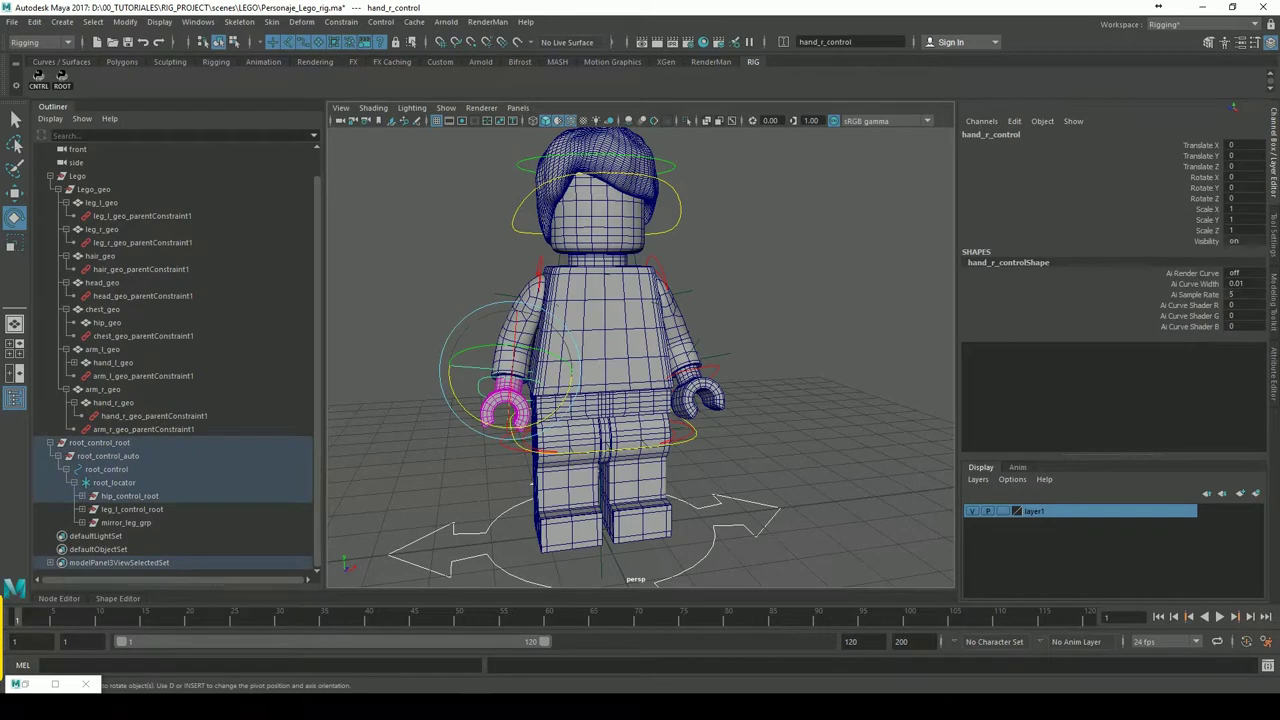
{"action": "left_click", "coordinate": [1275, 355]}
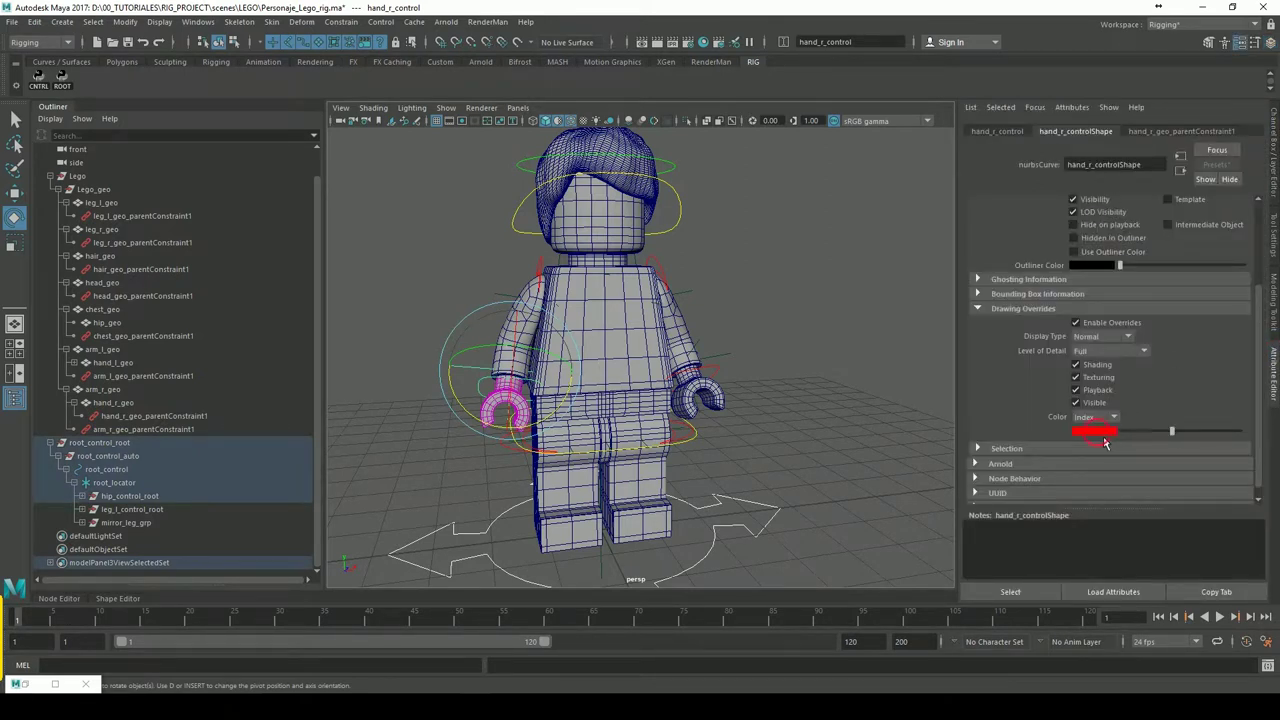
{"action": "left_click_drag", "start_coordinate": [1176, 437], "coordinate": [1150, 437]}
{"action": "left_click", "coordinate": [843, 428]}
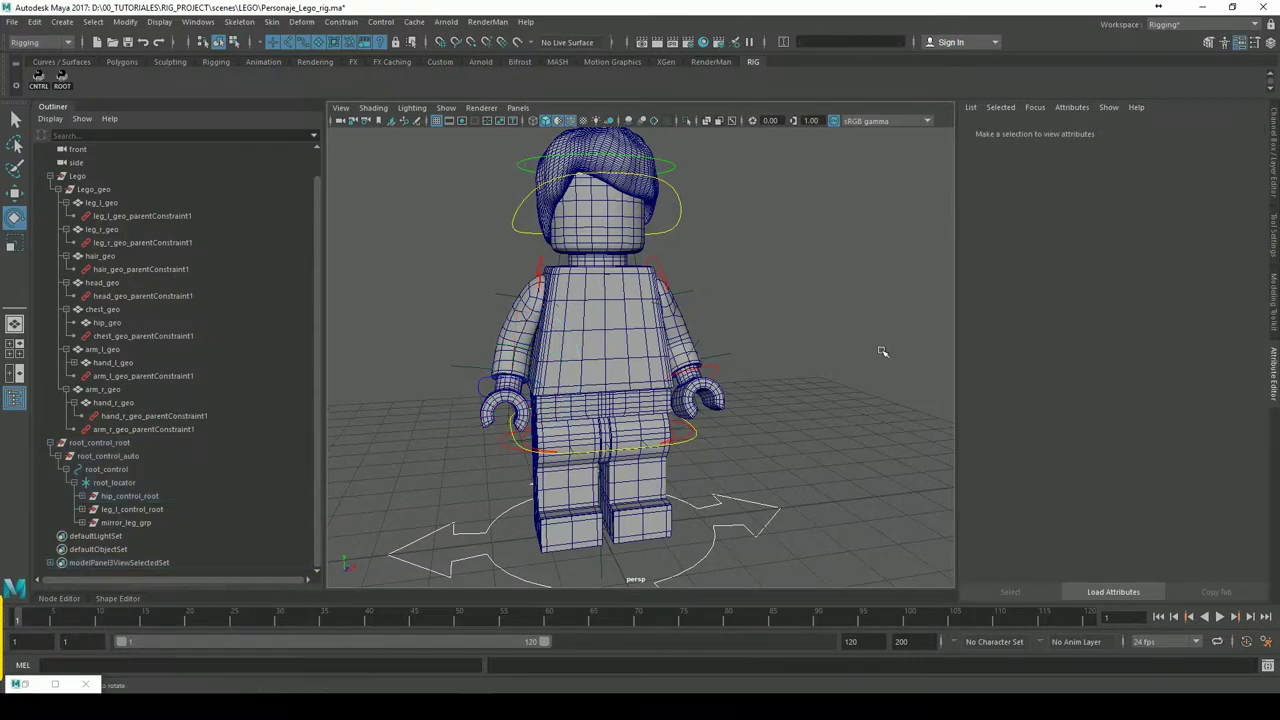
Set the right leg and right arm controls' drawing-override colours to blue
{"action": "left_click", "coordinate": [507, 449]}
{"action": "left_click_drag", "start_coordinate": [1160, 435], "coordinate": [1150, 434]}
{"action": "left_click", "coordinate": [890, 441]}
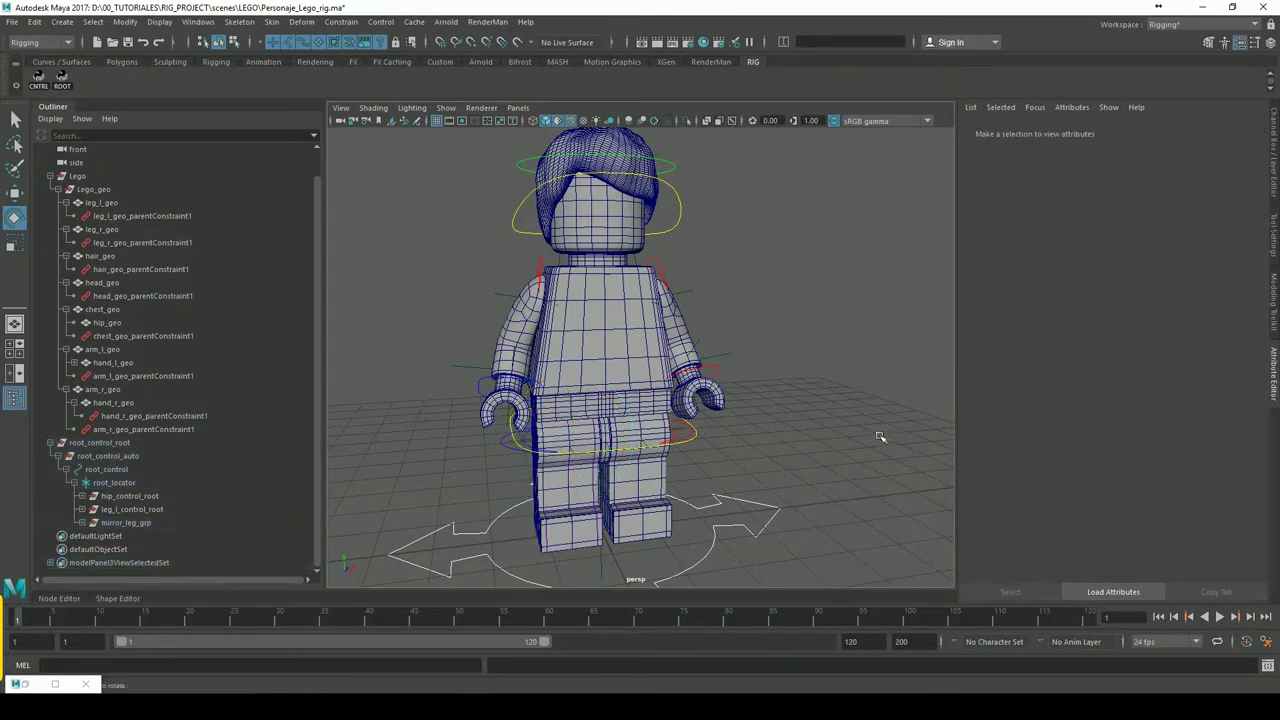
{"action": "left_click", "coordinate": [541, 268]}
{"action": "left_click_drag", "start_coordinate": [1172, 431], "coordinate": [1152, 435]}
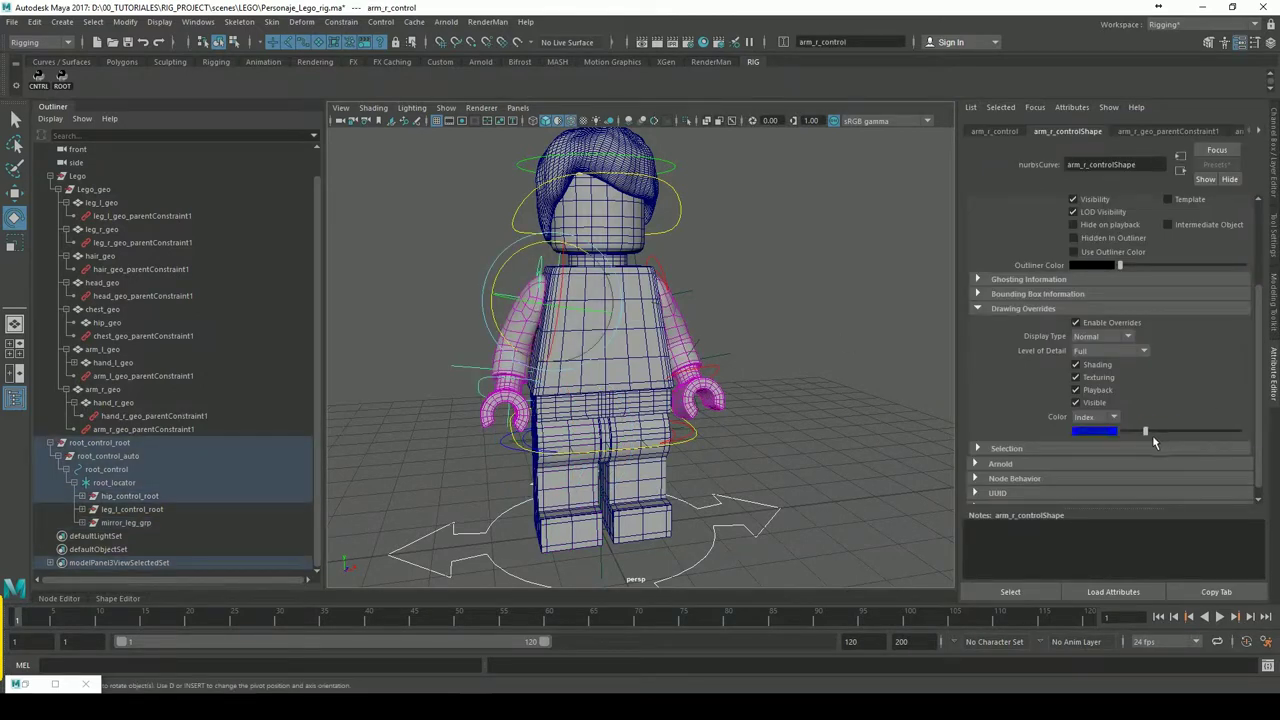
{"action": "left_click", "coordinate": [854, 431]}
{"action": "mouse_move", "coordinate": [757, 393]}
{"action": "left_mouse_down", "text": "alt"}
{"action": "mouse_move", "coordinate": [751, 420]}
{"action": "mouse_move", "coordinate": [780, 418]}
{"action": "mouse_move", "coordinate": [766, 423]}
{"action": "mouse_move", "coordinate": [792, 434]}
{"action": "left_mouse_up", "text": "alt"}
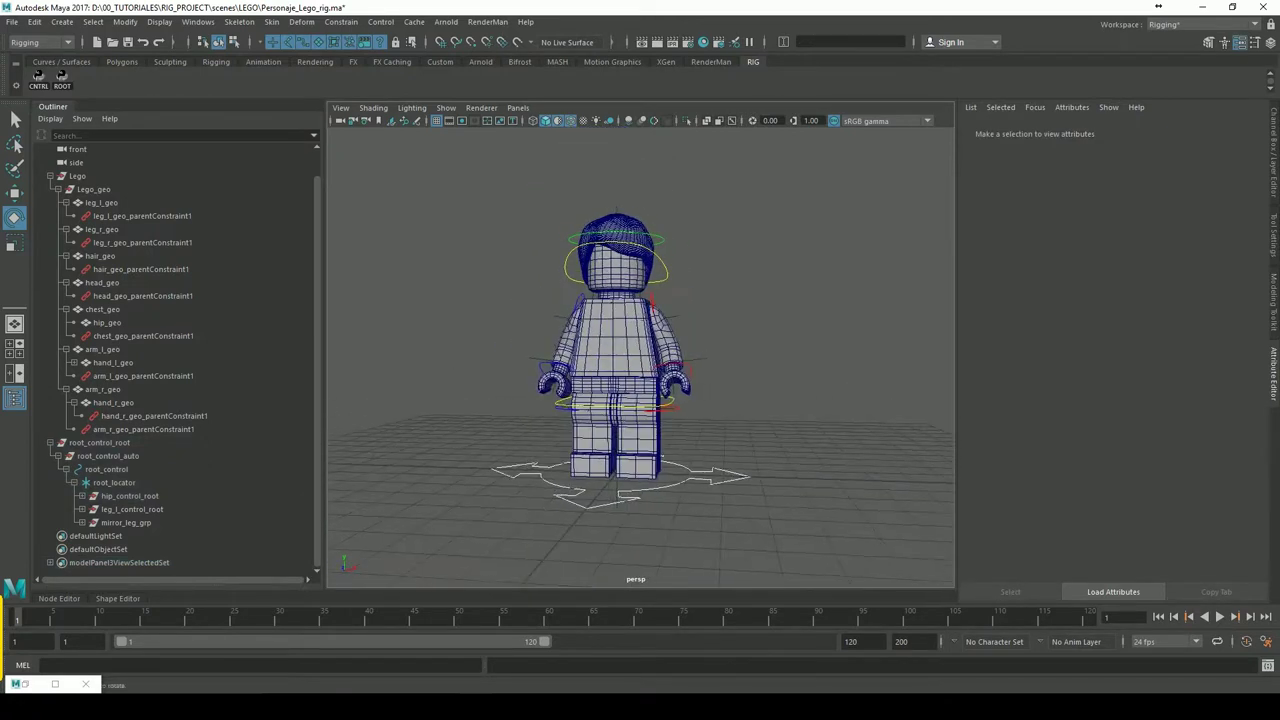
{"action": "scroll", "coordinate": [800, 436], "scroll_direction": "up", "scroll_amount": 3}
{"action": "left_click", "coordinate": [702, 300]}
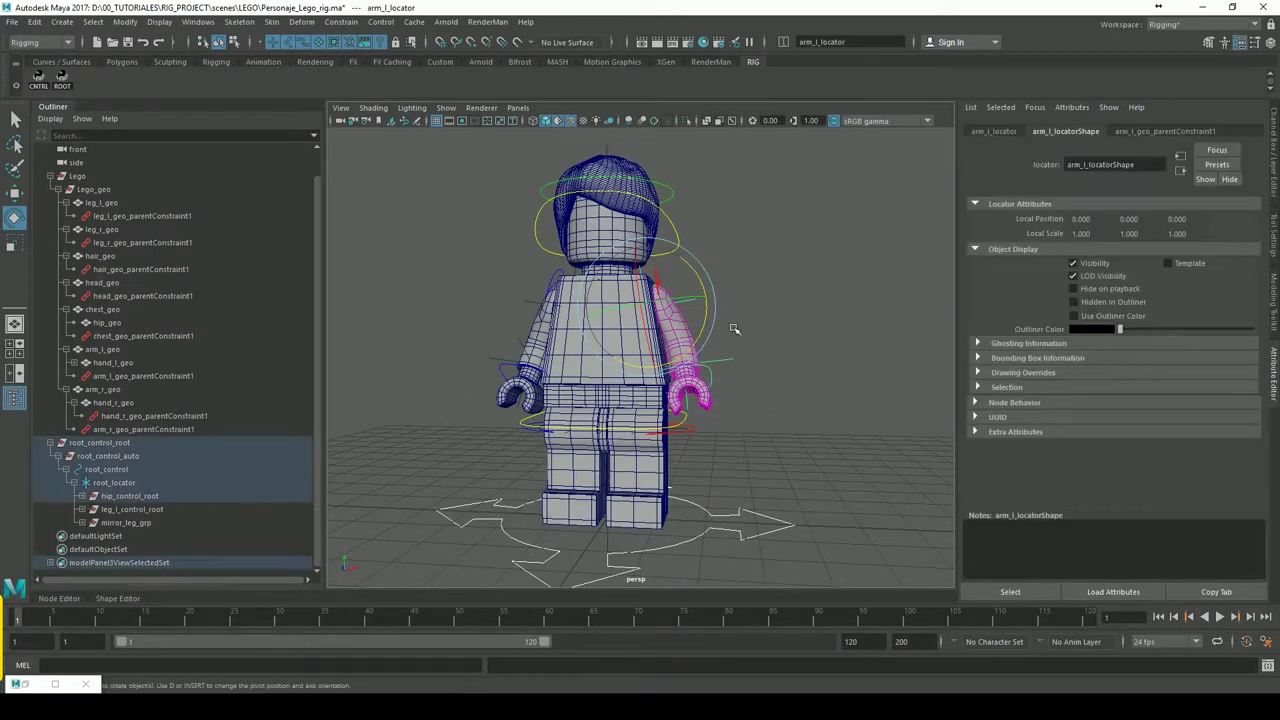
Hide root_locator by turning off its Visibility and LOD Visibility
{"action": "left_click", "coordinate": [808, 288]}
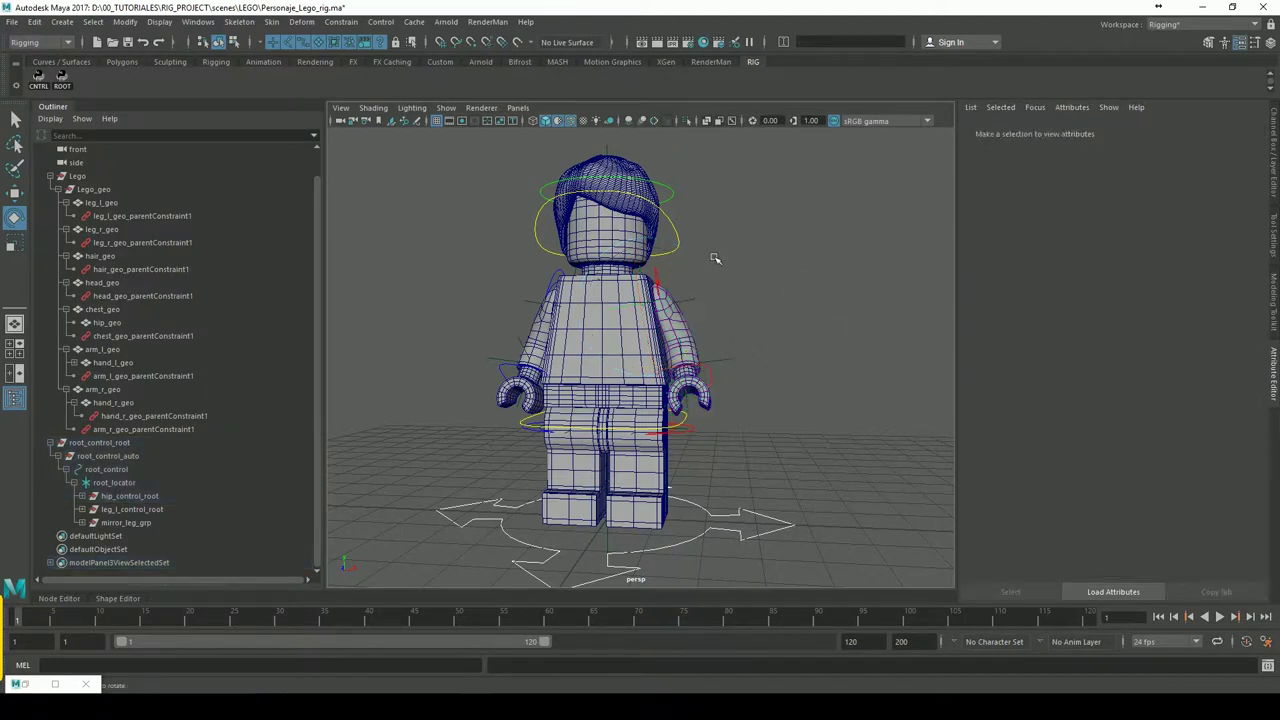
{"action": "left_click", "coordinate": [120, 487]}
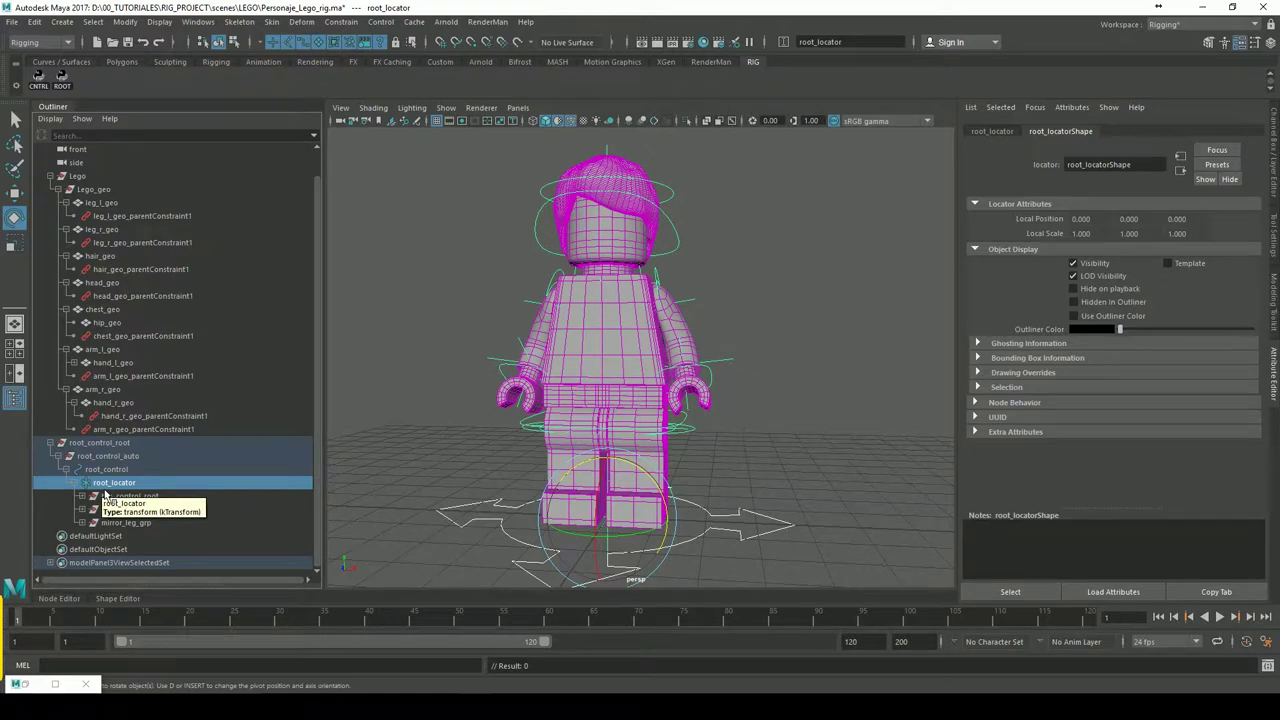
{"action": "key", "text": "h"}
{"action": "key", "text": "h"}
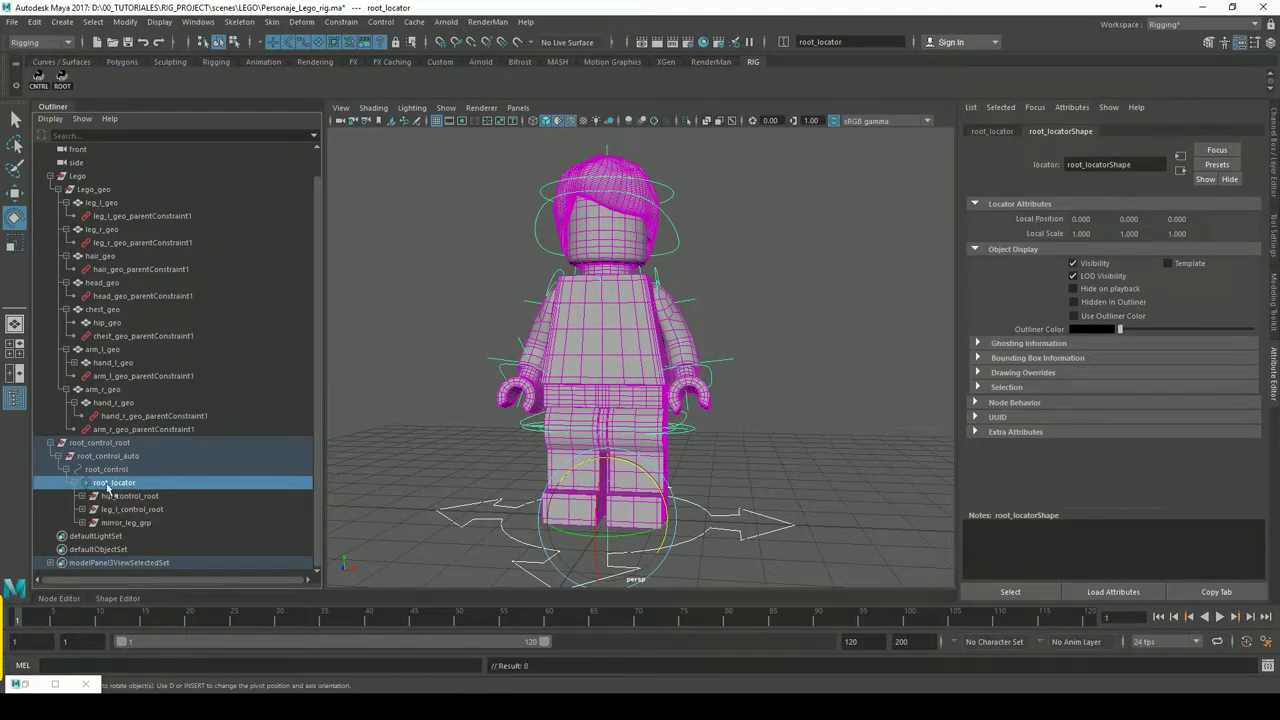
{"action": "left_click", "coordinate": [1095, 263]}
{"action": "left_click", "coordinate": [1102, 276]}
{"action": "left_click", "coordinate": [740, 336]}
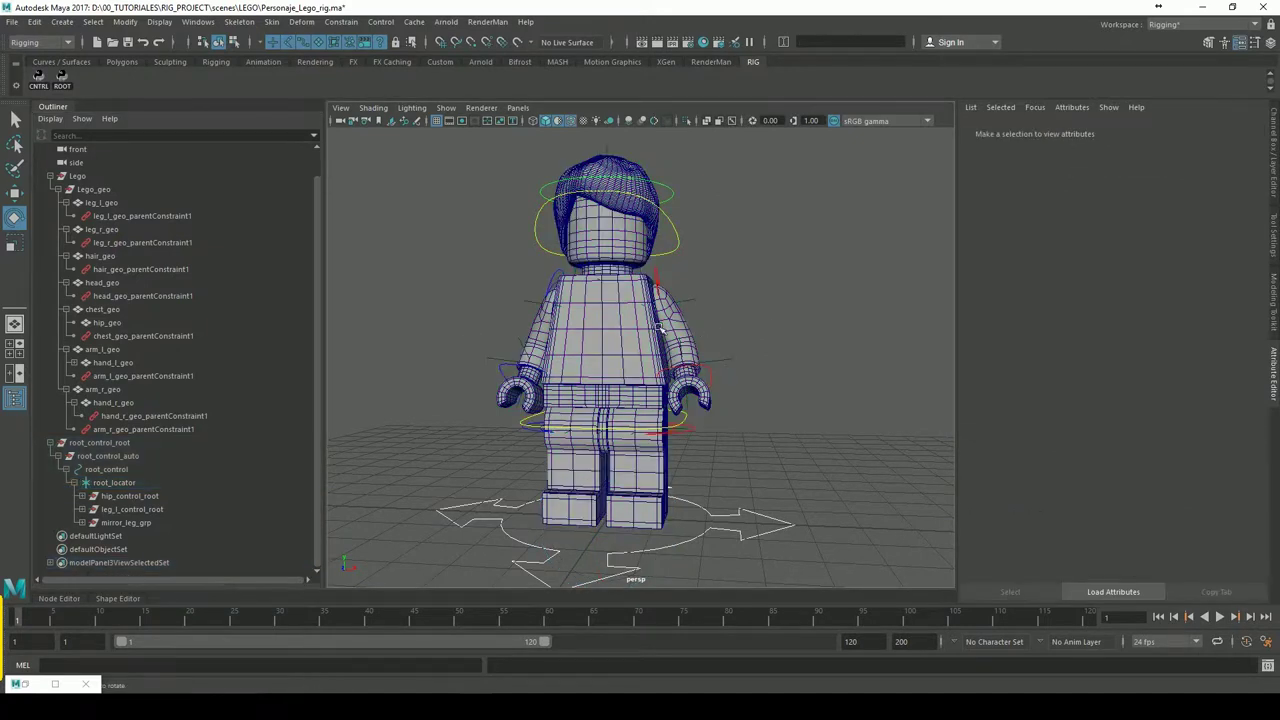
Hide hip_locator under hip_control by turning off its Visibility and LOD Visibility
{"action": "left_click", "coordinate": [83, 496]}
{"action": "left_click", "coordinate": [90, 509]}
{"action": "left_click", "coordinate": [98, 522]}
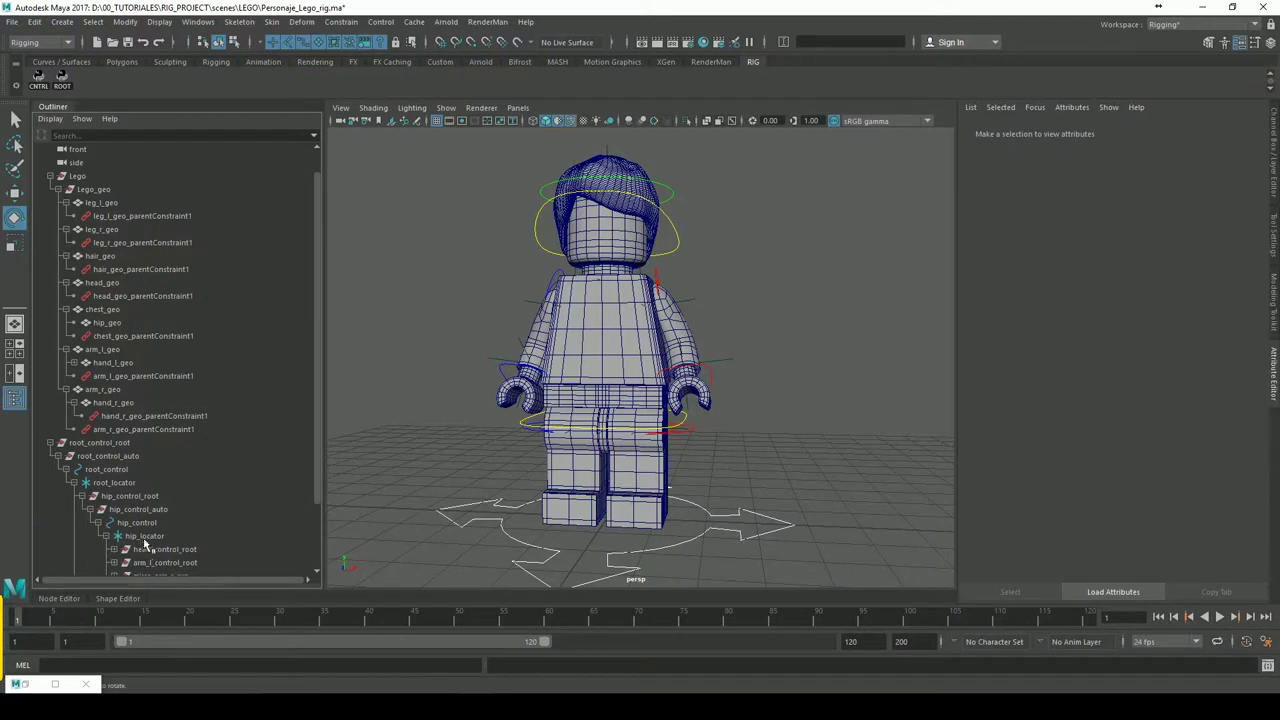
{"action": "left_click", "coordinate": [144, 536]}
{"action": "left_click", "coordinate": [1086, 263]}
{"action": "left_click", "coordinate": [1092, 277]}
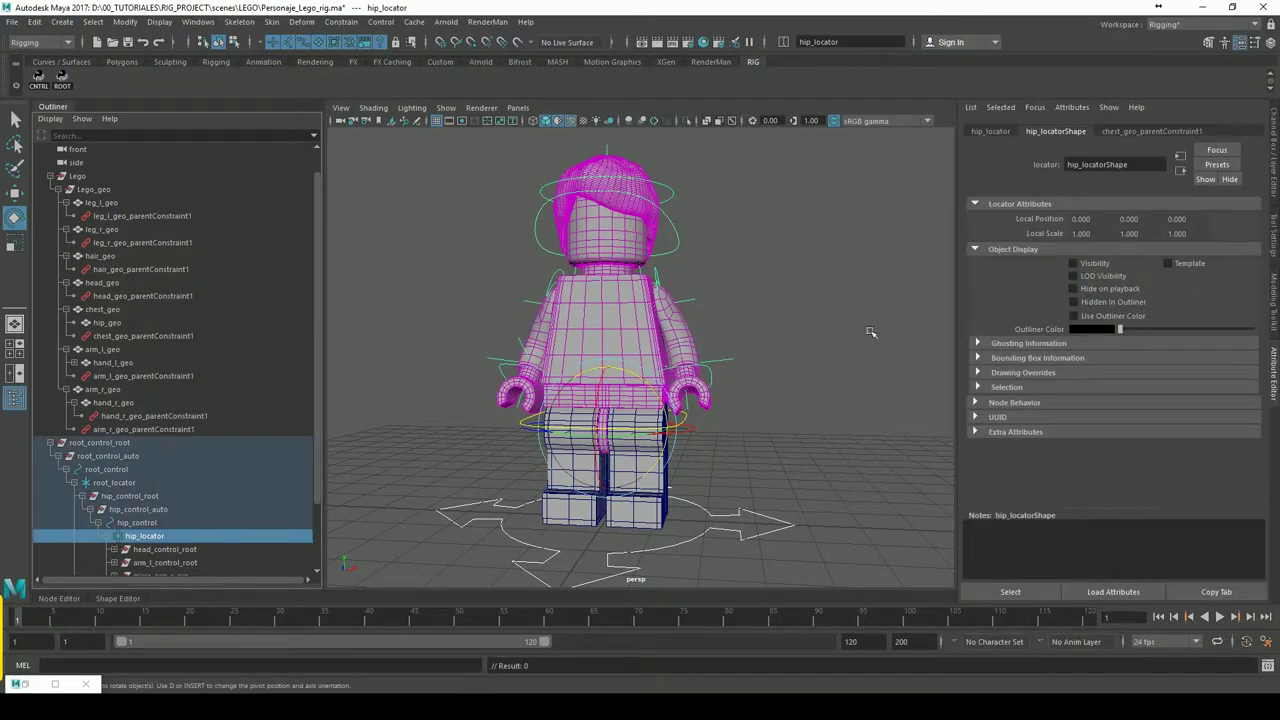
{"action": "left_click_drag", "start_coordinate": [857, 371], "coordinate": [797, 379], "text": "alt"}
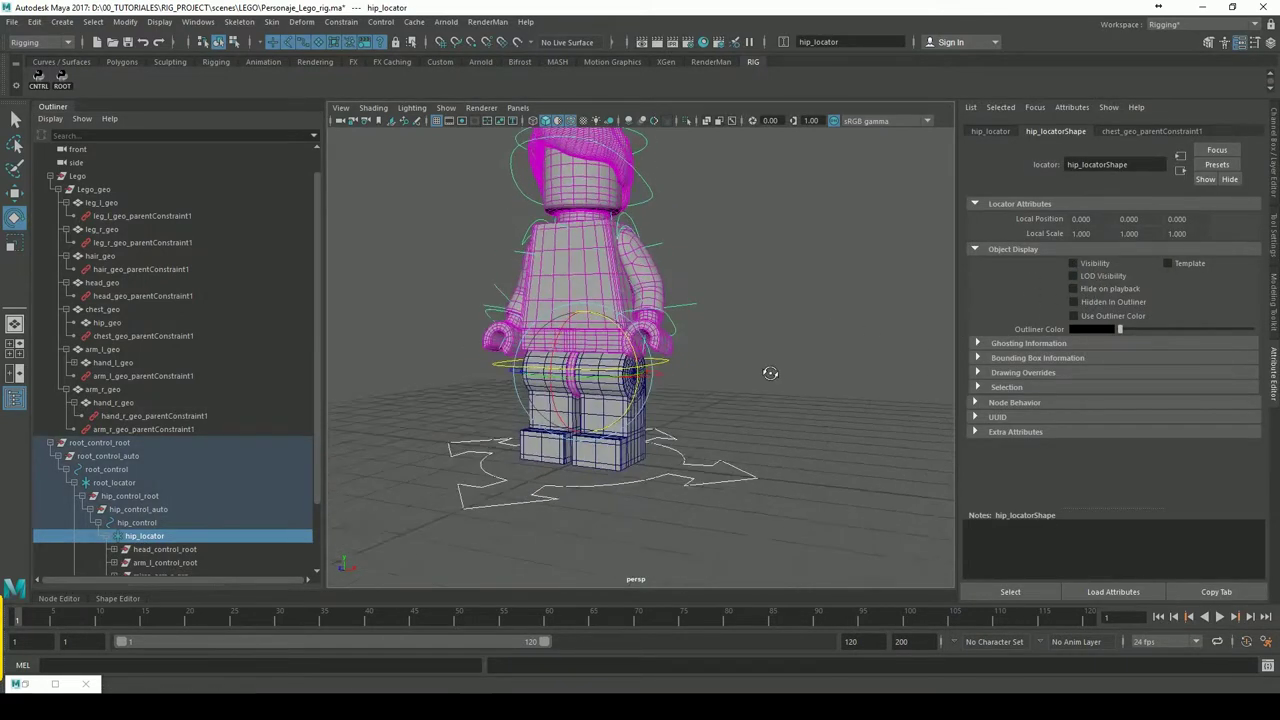
{"action": "left_click", "coordinate": [797, 379]}
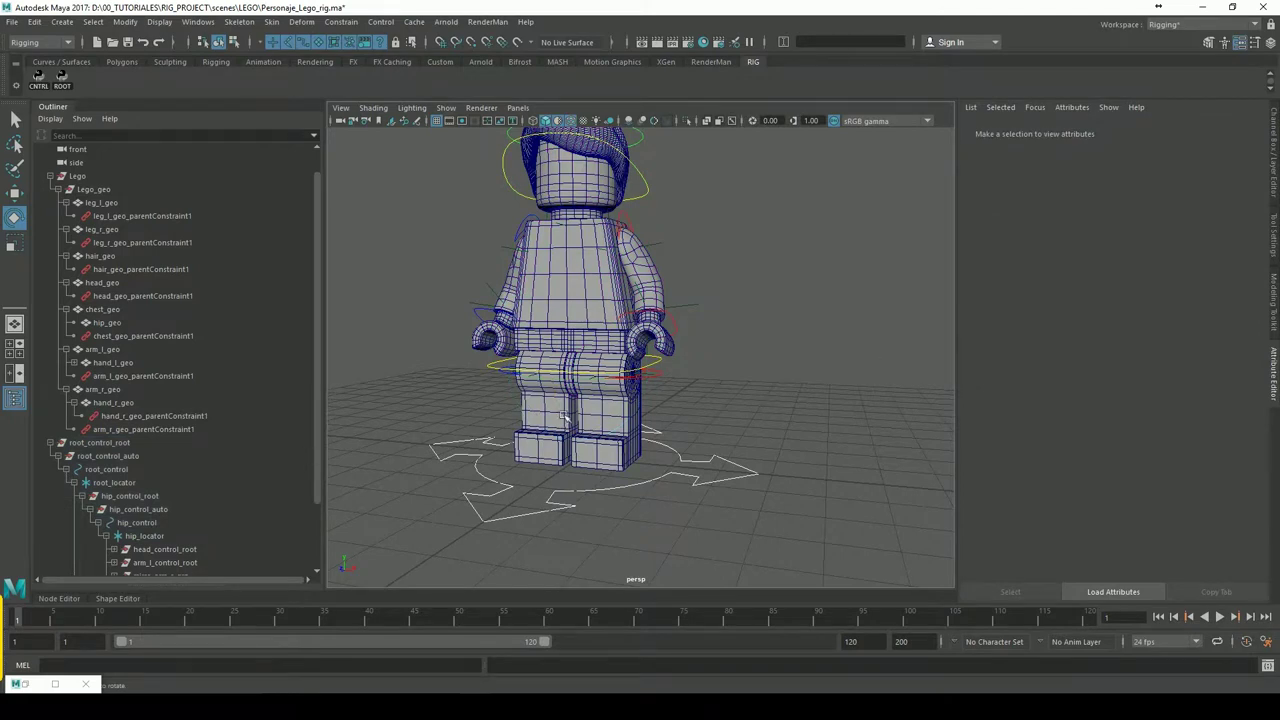
{"action": "left_click_drag", "start_coordinate": [563, 417], "coordinate": [735, 391], "text": "alt"}
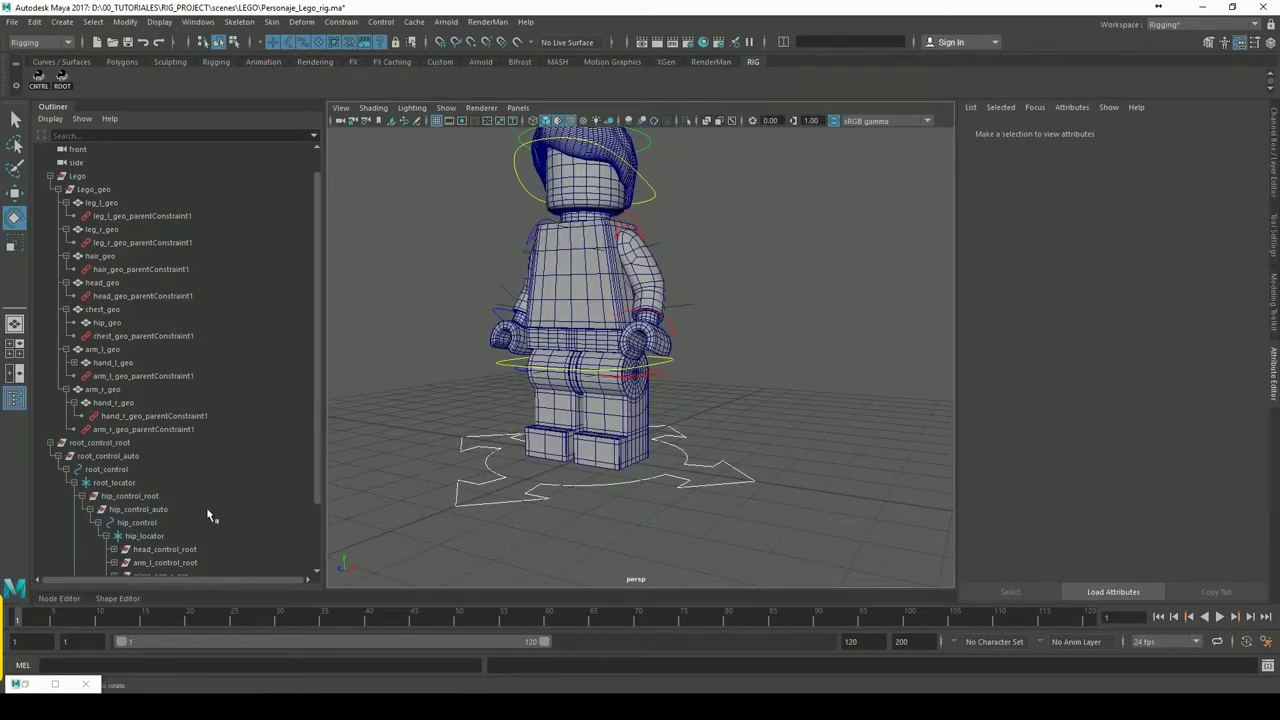
{"action": "left_click_drag", "start_coordinate": [320, 473], "coordinate": [318, 538]}
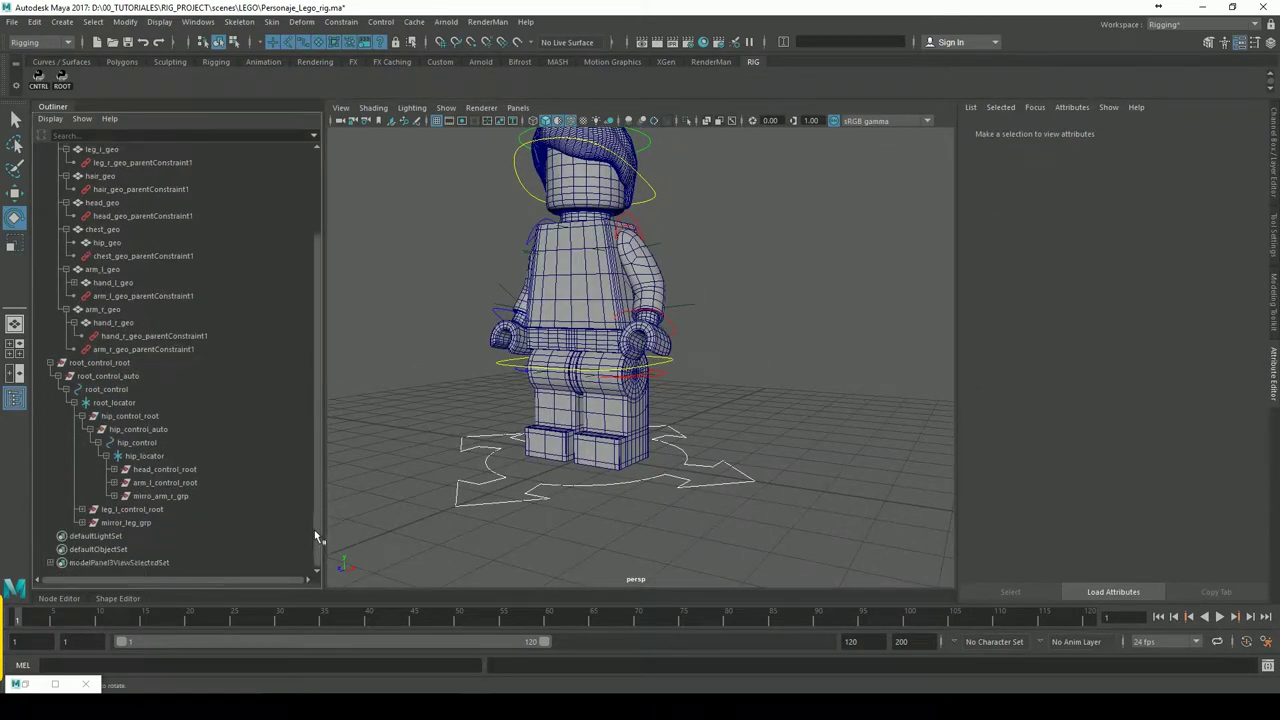
Turn off Visibility for head_locator and hair_locator
{"action": "left_click", "coordinate": [142, 457]}
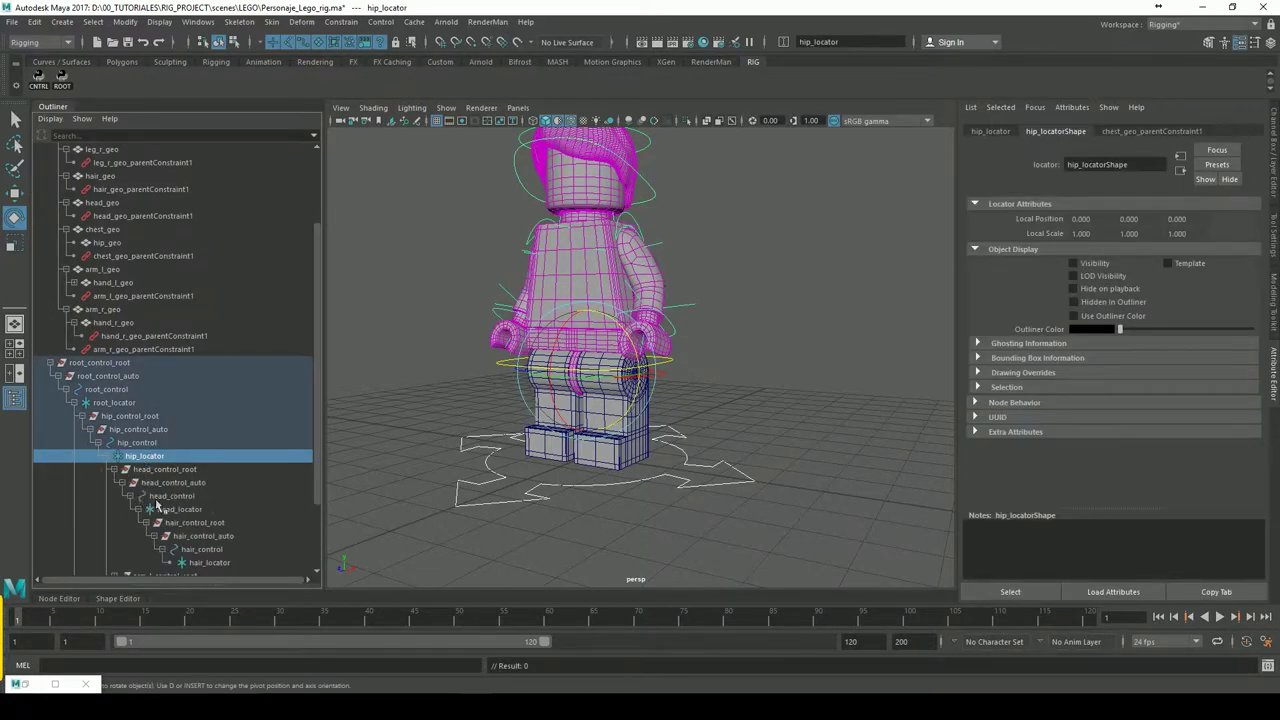
{"action": "left_click", "coordinate": [188, 512]}
{"action": "left_click", "coordinate": [1092, 266]}
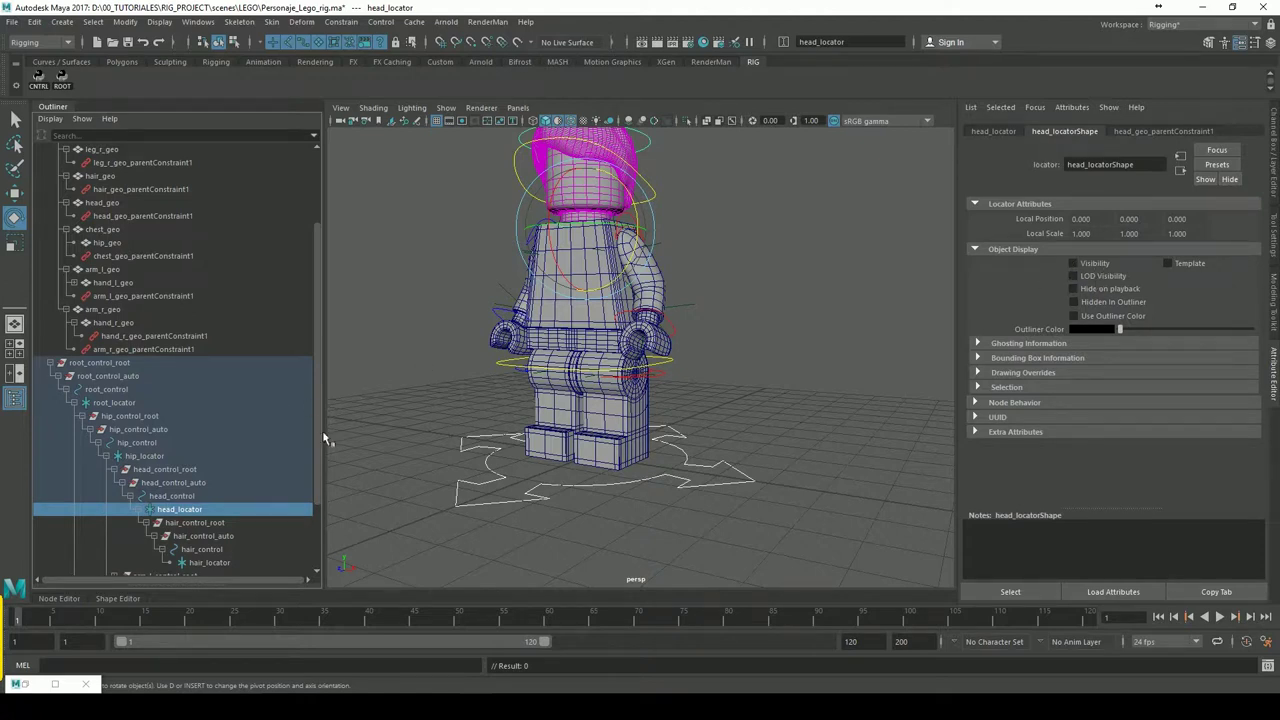
{"action": "scroll", "coordinate": [277, 485], "scroll_direction": "down", "scroll_amount": 3}
{"action": "left_click", "coordinate": [217, 472]}
{"action": "left_click", "coordinate": [1092, 266]}
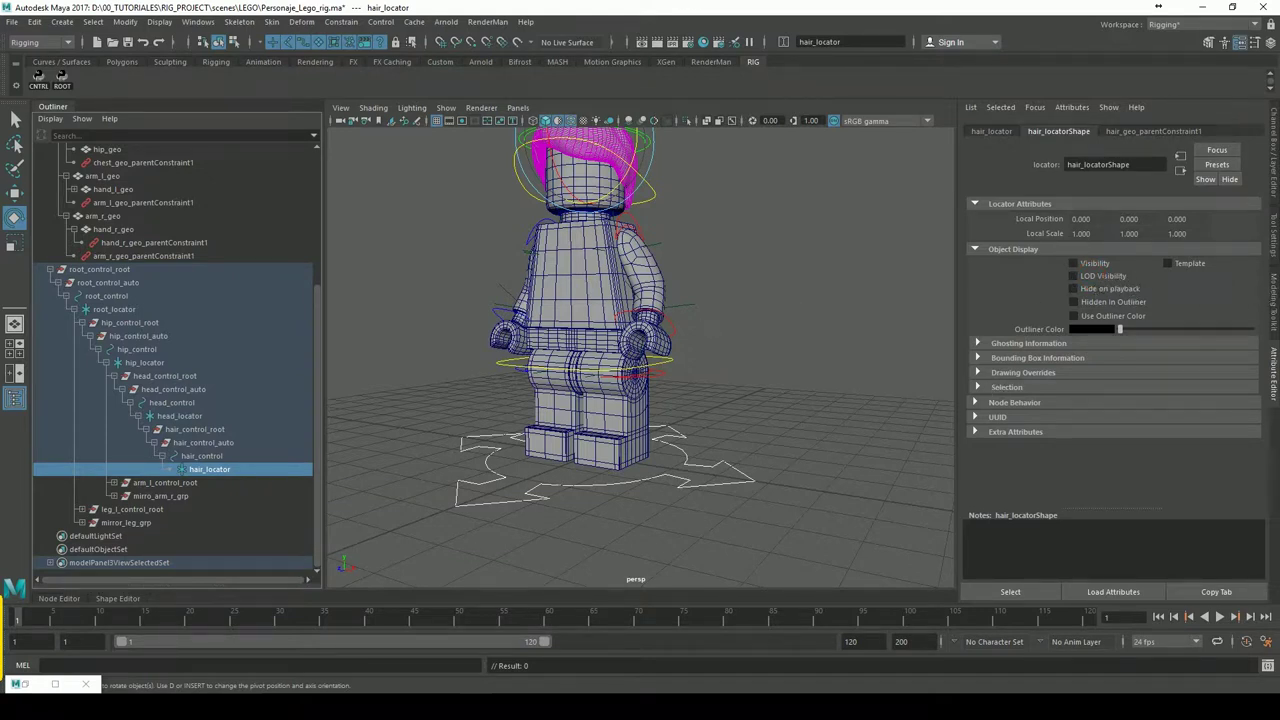
Hide the left arm locators, arm_l_locator and hand_l_locator
{"action": "left_click", "coordinate": [113, 482]}
{"action": "left_click", "coordinate": [175, 522]}
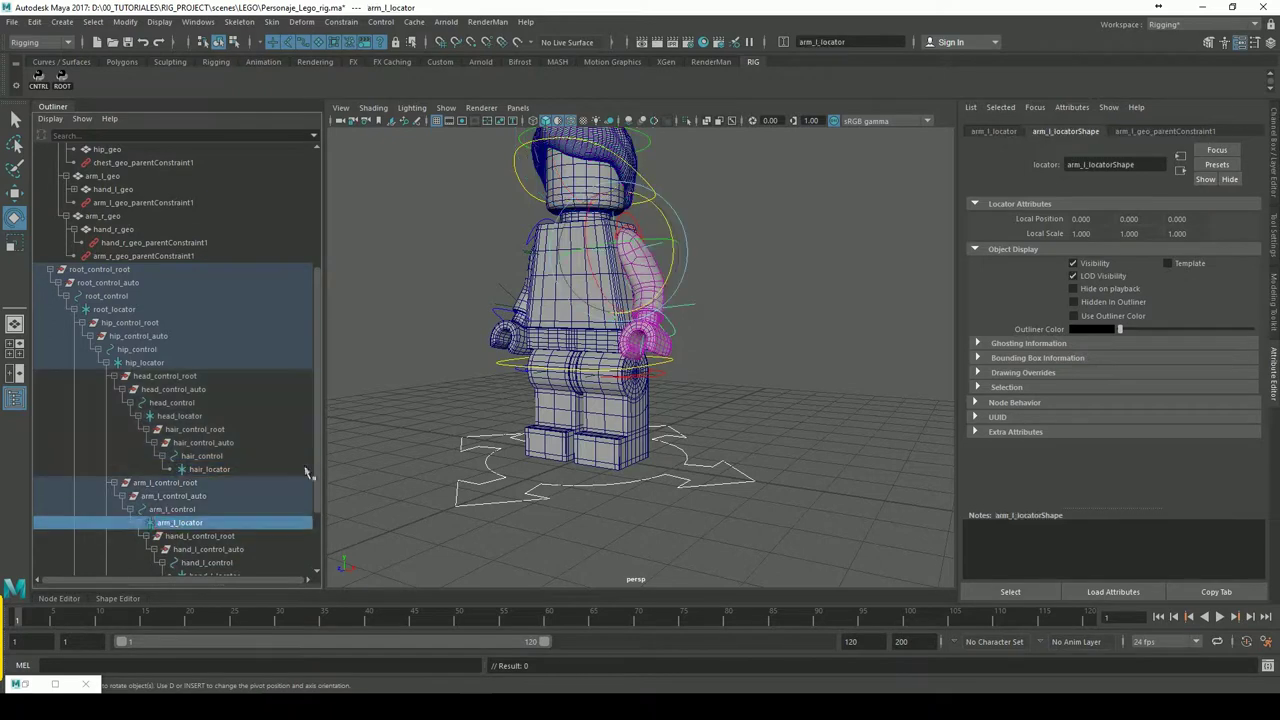
{"action": "left_click", "coordinate": [1088, 264]}
{"action": "scroll", "coordinate": [200, 420], "scroll_direction": "down", "scroll_amount": 3}
{"action": "left_click", "coordinate": [214, 482]}
{"action": "left_click", "coordinate": [1110, 270]}
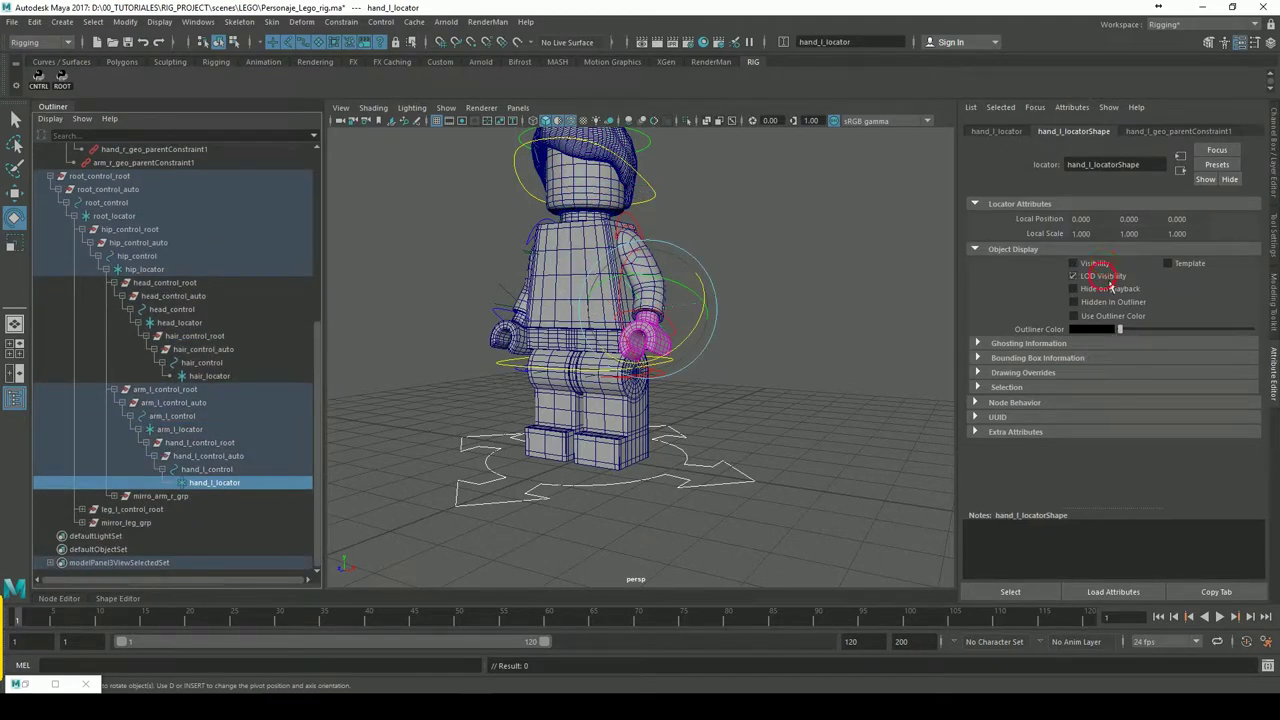
Turn off Visibility and LOD Visibility for arm_r_locator and hand_r_locator
{"action": "left_click", "coordinate": [113, 496]}
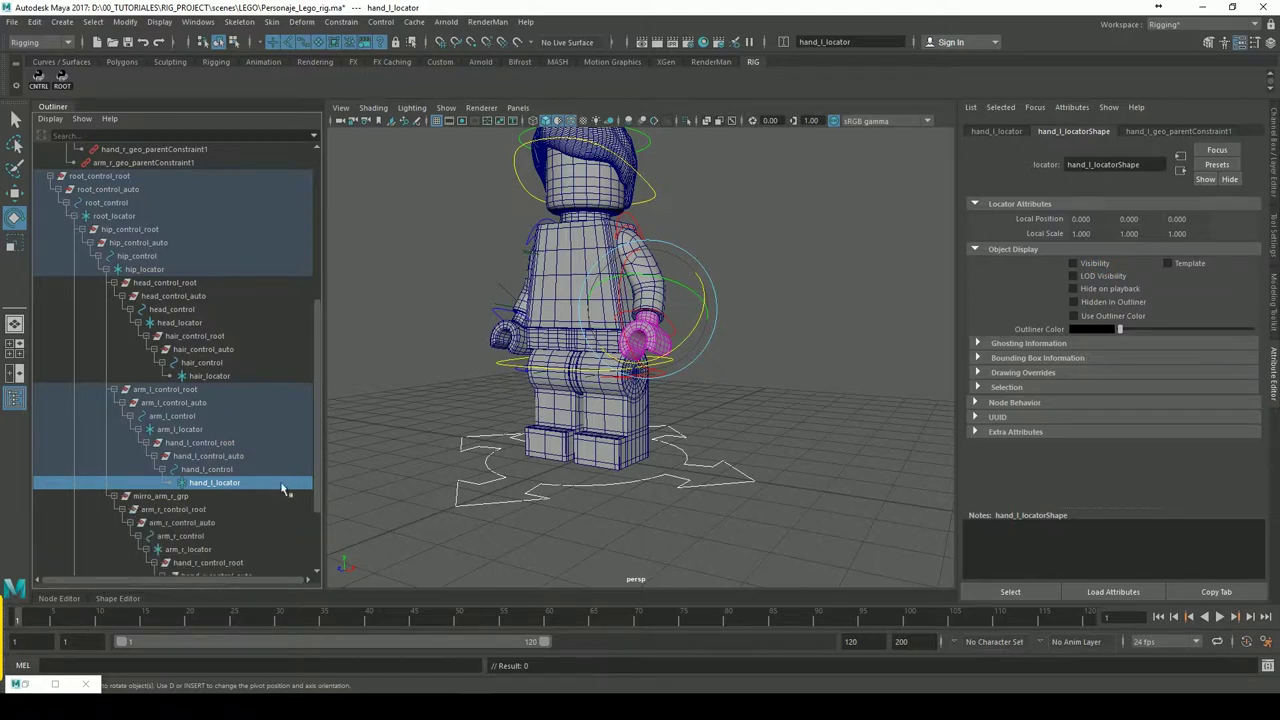
{"action": "scroll", "coordinate": [316, 490], "scroll_direction": "down", "scroll_amount": 2}
{"action": "scroll", "coordinate": [318, 495], "scroll_direction": "down", "scroll_amount": 2}
{"action": "left_click", "coordinate": [190, 442]}
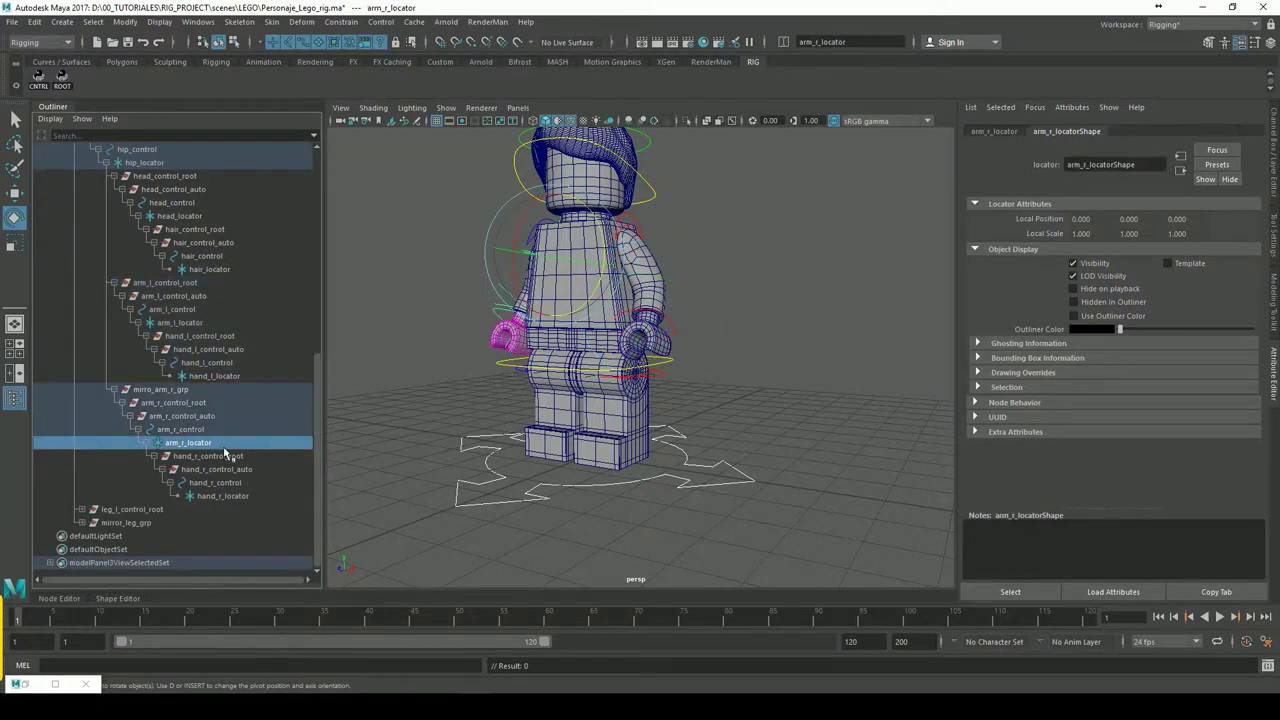
{"action": "left_click", "coordinate": [1073, 263]}
{"action": "left_click", "coordinate": [1090, 277]}
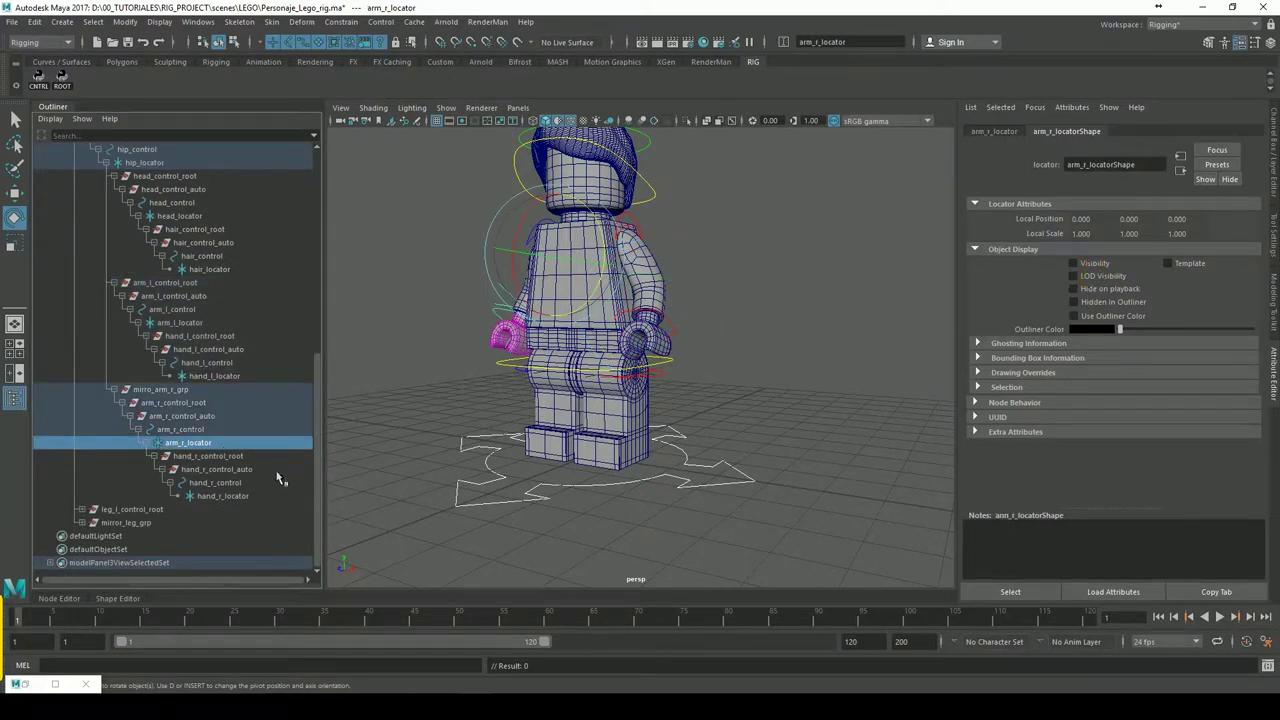
{"action": "left_click", "coordinate": [216, 496]}
{"action": "left_click", "coordinate": [1093, 263]}
{"action": "left_click", "coordinate": [1100, 276]}
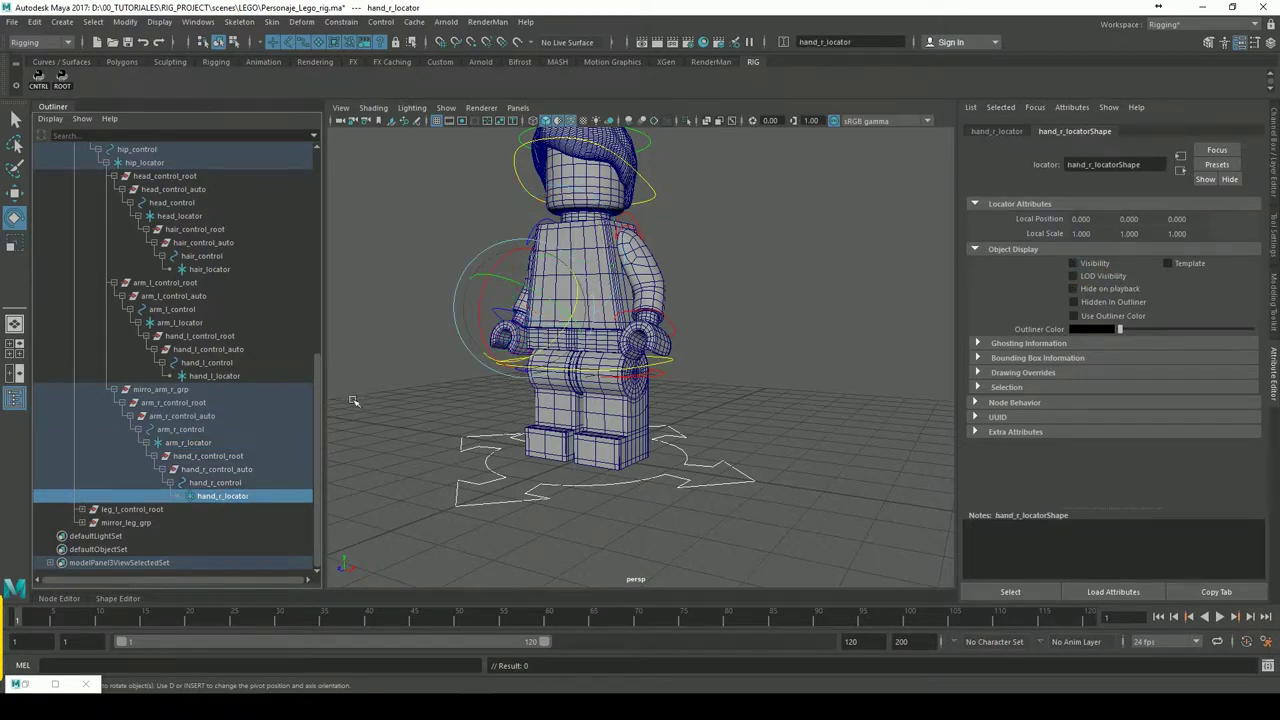
Hide leg_l_locator and leg_r_locator, then face the character frontally
{"action": "left_click", "coordinate": [83, 510]}
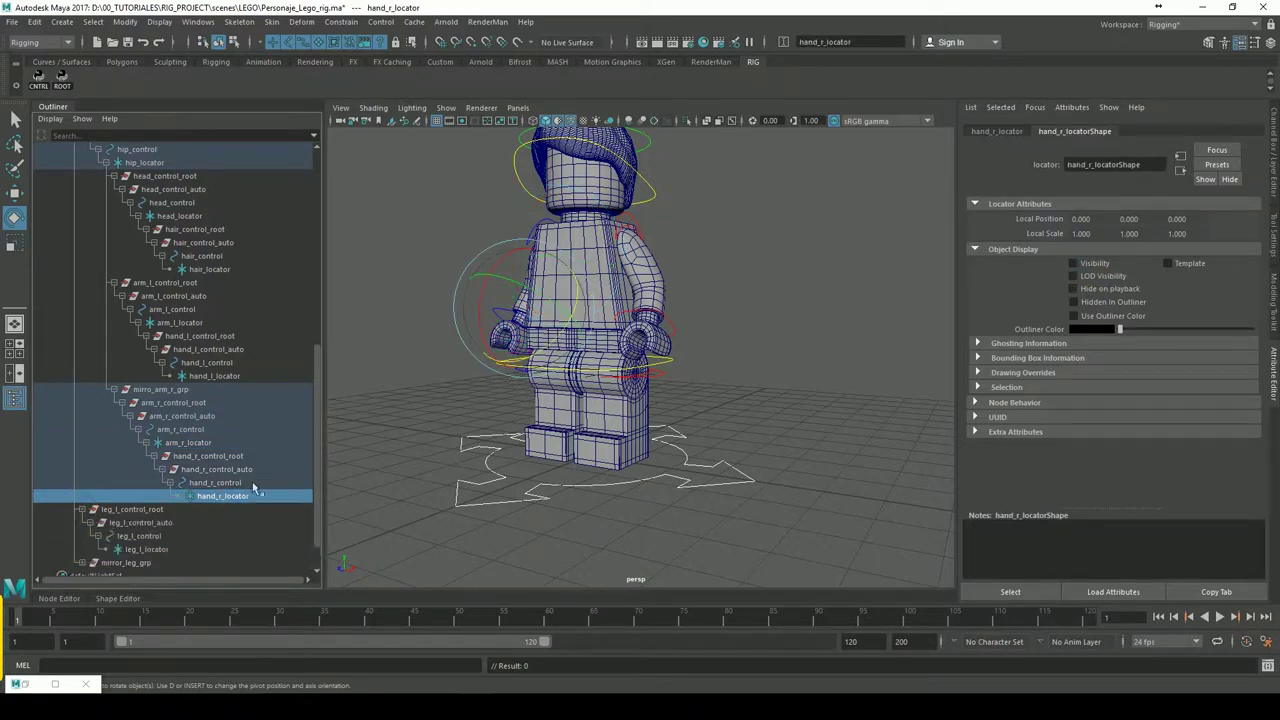
{"action": "scroll", "coordinate": [300, 474], "scroll_direction": "down", "scroll_amount": 1}
{"action": "left_click", "coordinate": [147, 509]}
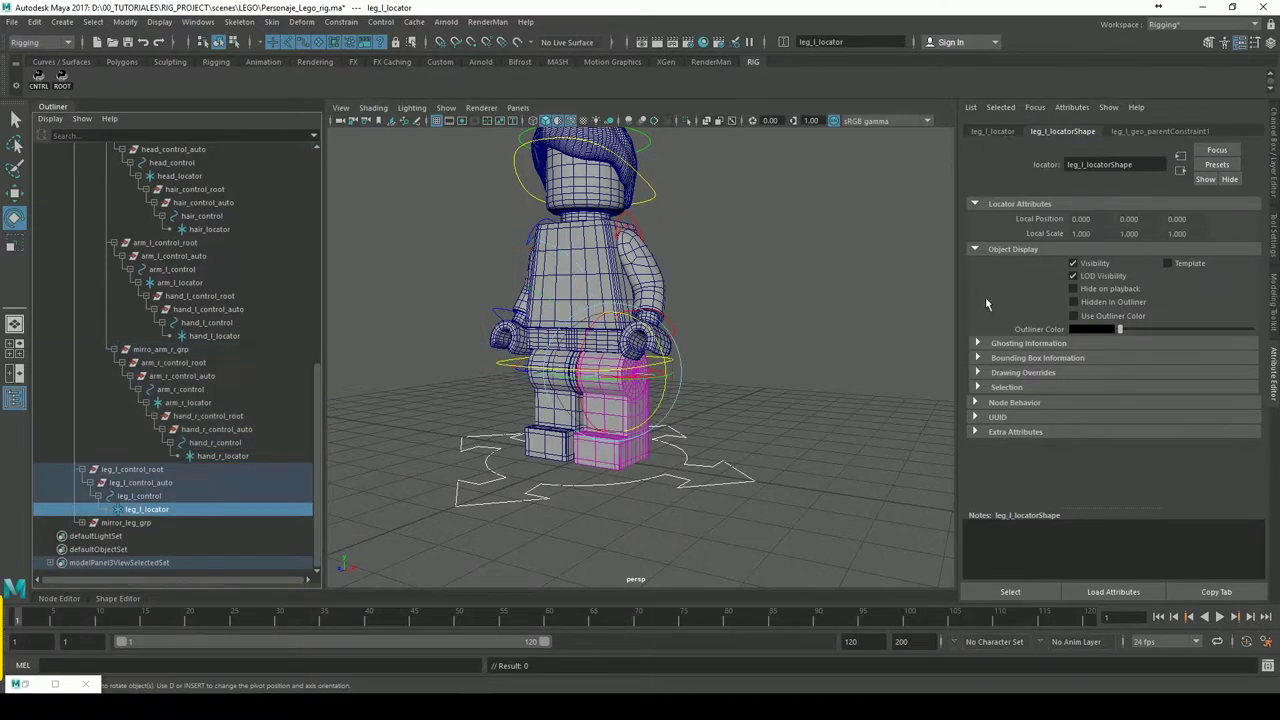
{"action": "left_click", "coordinate": [1093, 276]}
{"action": "left_click", "coordinate": [81, 522], "text": "shift"}
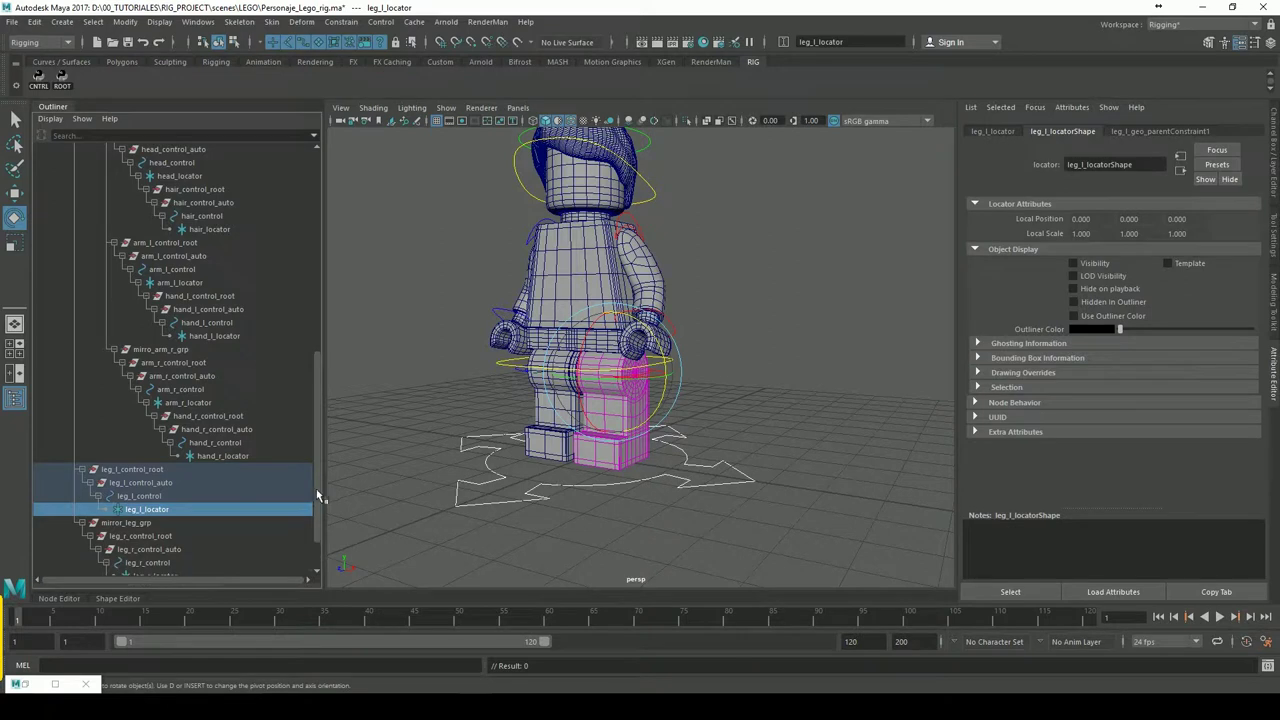
{"action": "scroll", "coordinate": [320, 500], "scroll_direction": "down", "scroll_amount": 1}
{"action": "left_click", "coordinate": [160, 522]}
{"action": "left_click", "coordinate": [1104, 276]}
{"action": "left_click", "coordinate": [1104, 276]}
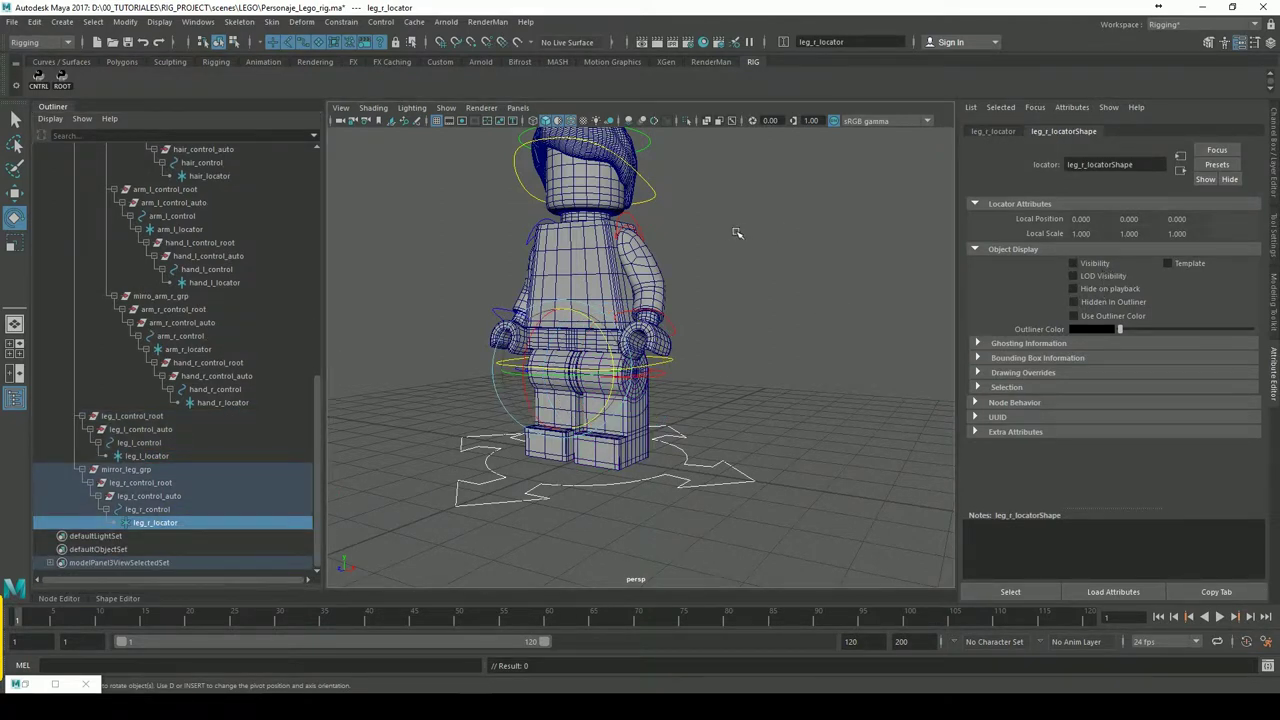
{"action": "left_click_drag", "start_coordinate": [738, 232], "coordinate": [811, 327], "text": "alt"}
{"action": "left_click", "coordinate": [811, 327]}
{"action": "mouse_move", "coordinate": [727, 367]}
{"action": "left_mouse_down", "text": "alt"}
{"action": "mouse_move", "coordinate": [777, 366]}
{"action": "mouse_move", "coordinate": [683, 352]}
{"action": "left_mouse_up", "text": "alt"}
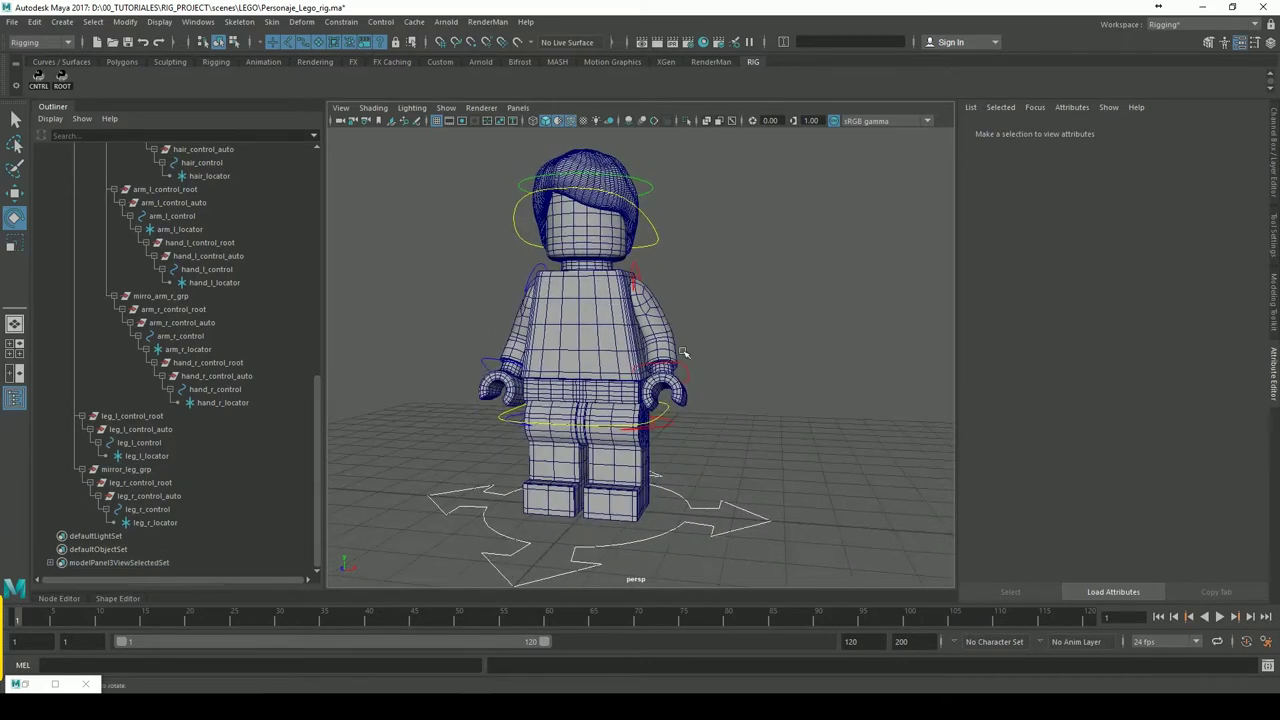
Collapse the Lego_geo branch so Lego lists only Lego_geo and root_control_root, then deselect
{"action": "left_click_drag", "start_coordinate": [318, 412], "coordinate": [293, 222]}
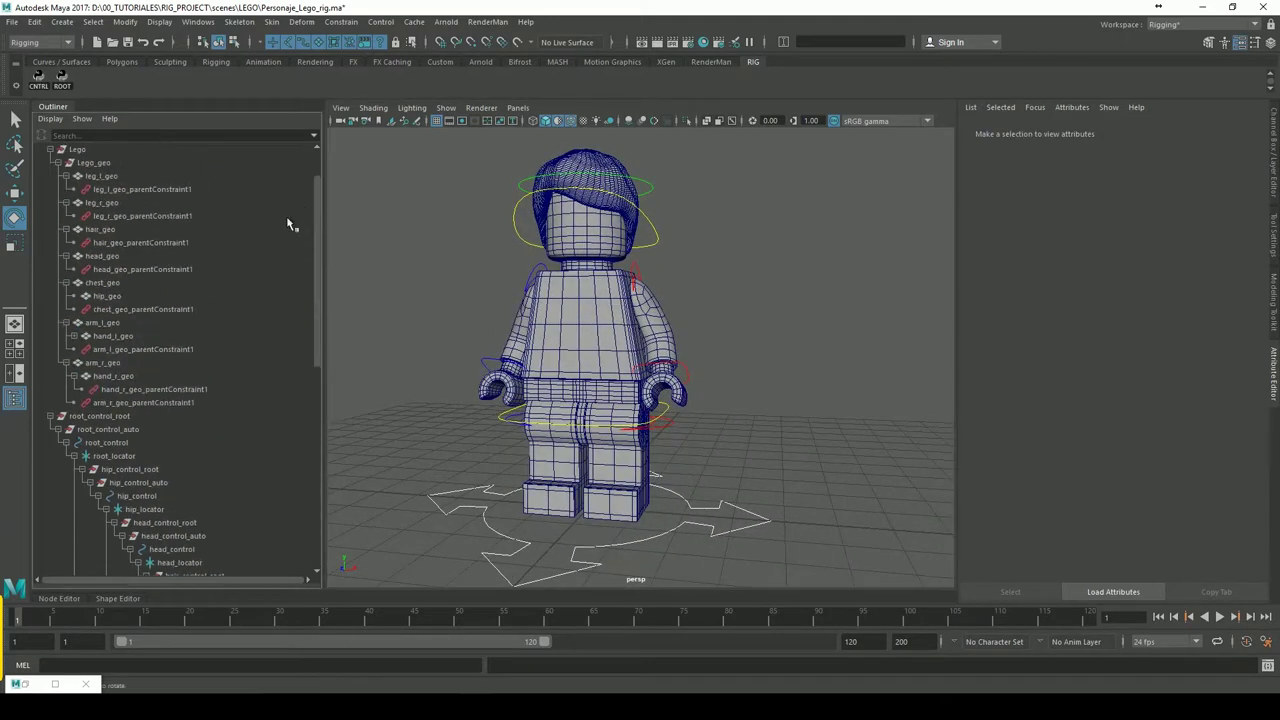
{"action": "left_click", "coordinate": [57, 423]}
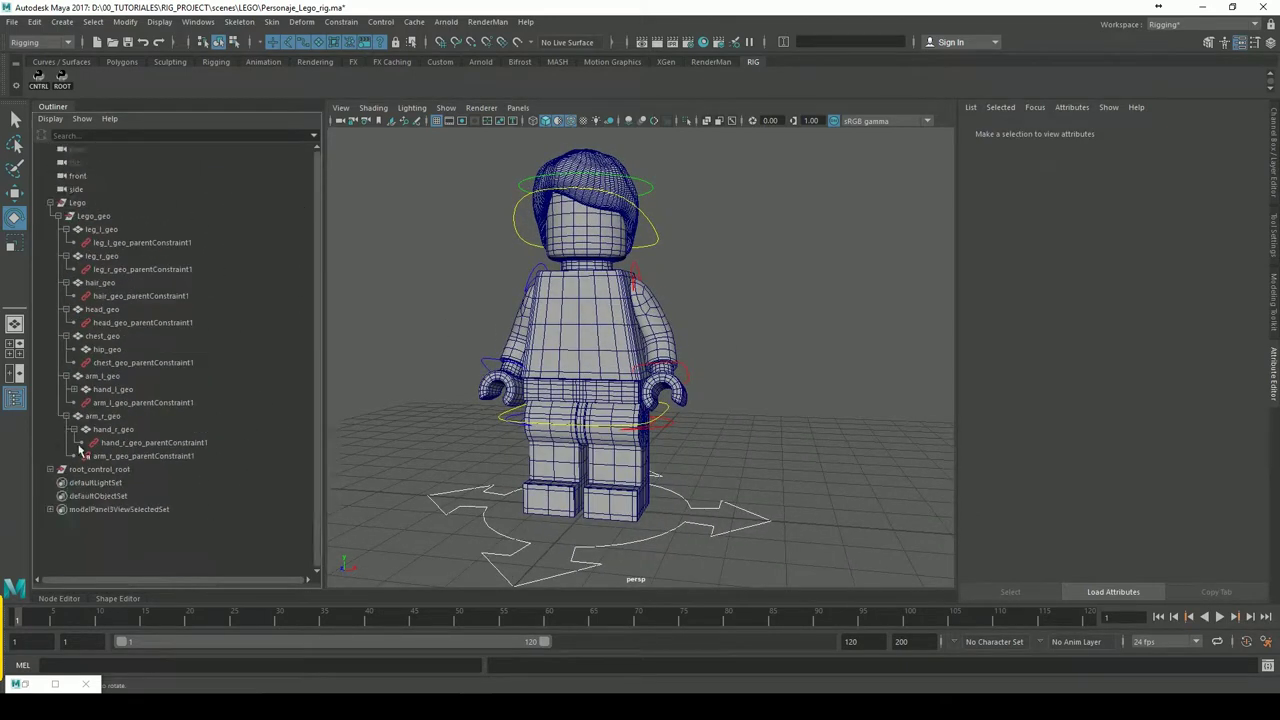
{"action": "left_click", "coordinate": [50, 203]}
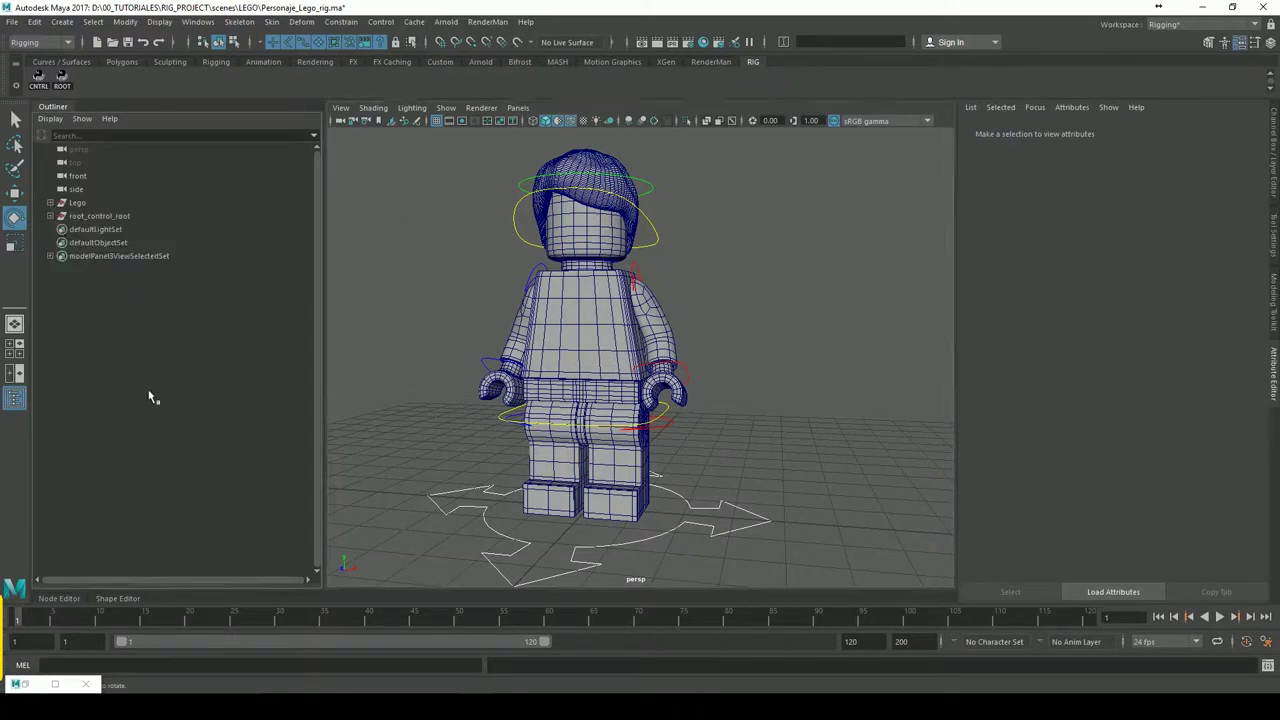
{"action": "left_click", "coordinate": [50, 203], "text": "shift"}
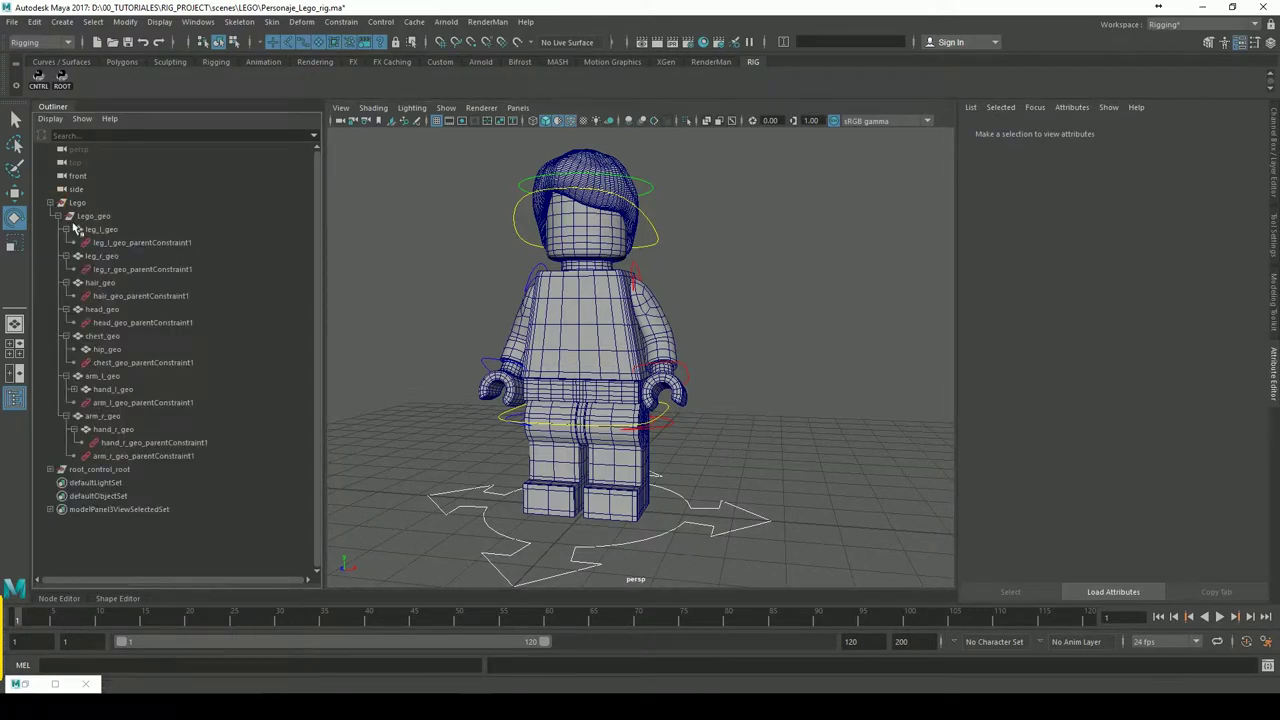
{"action": "left_click", "coordinate": [58, 217]}
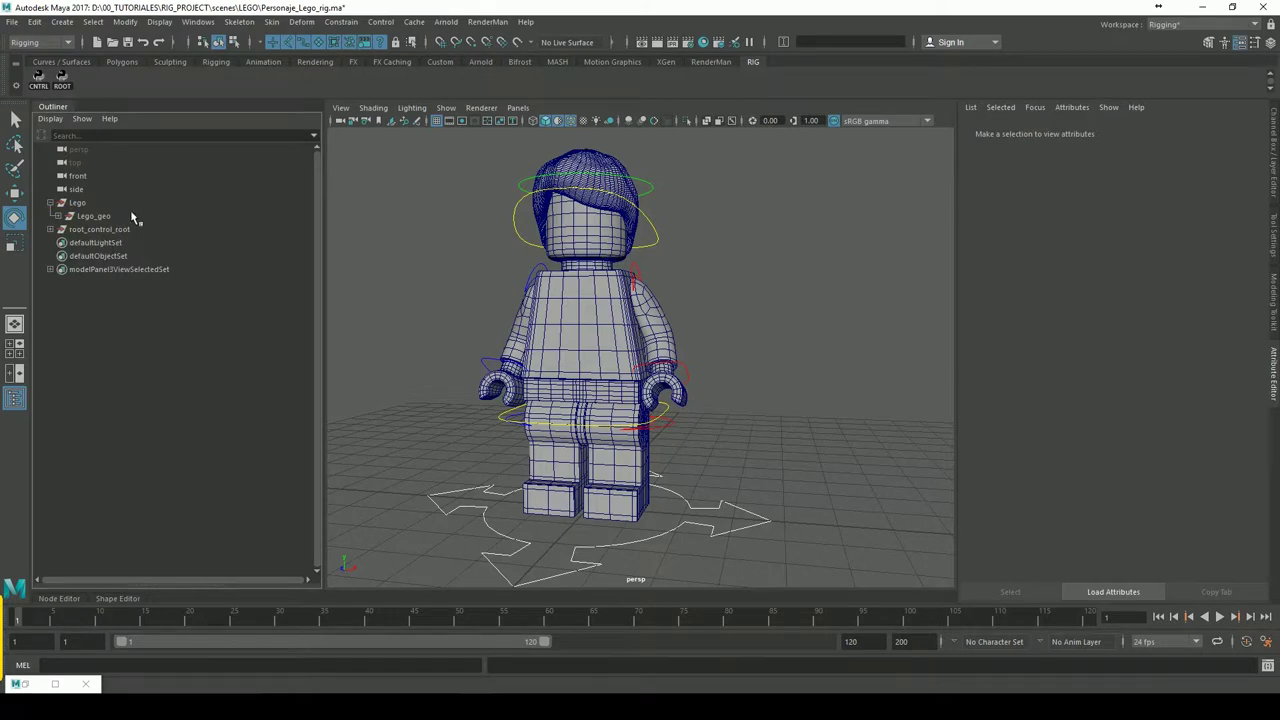
{"action": "left_click", "coordinate": [74, 230]}
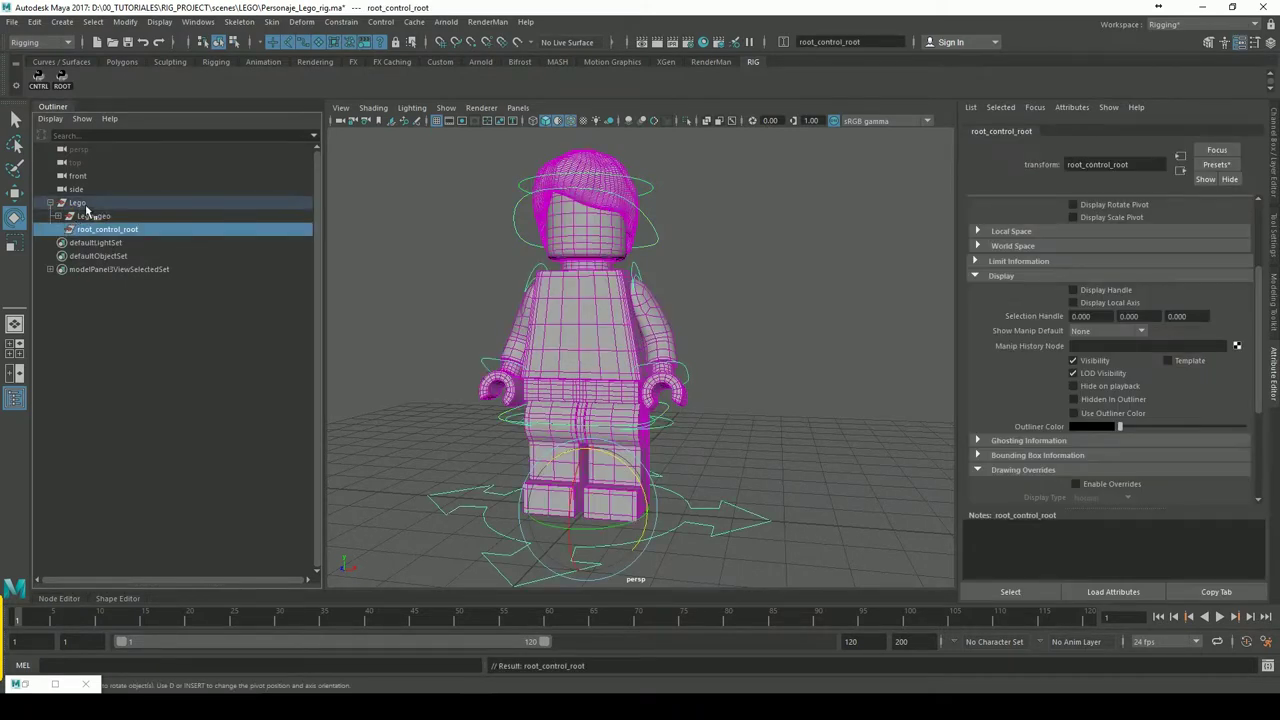
{"action": "left_click", "coordinate": [84, 204]}
{"action": "left_click", "coordinate": [402, 212]}
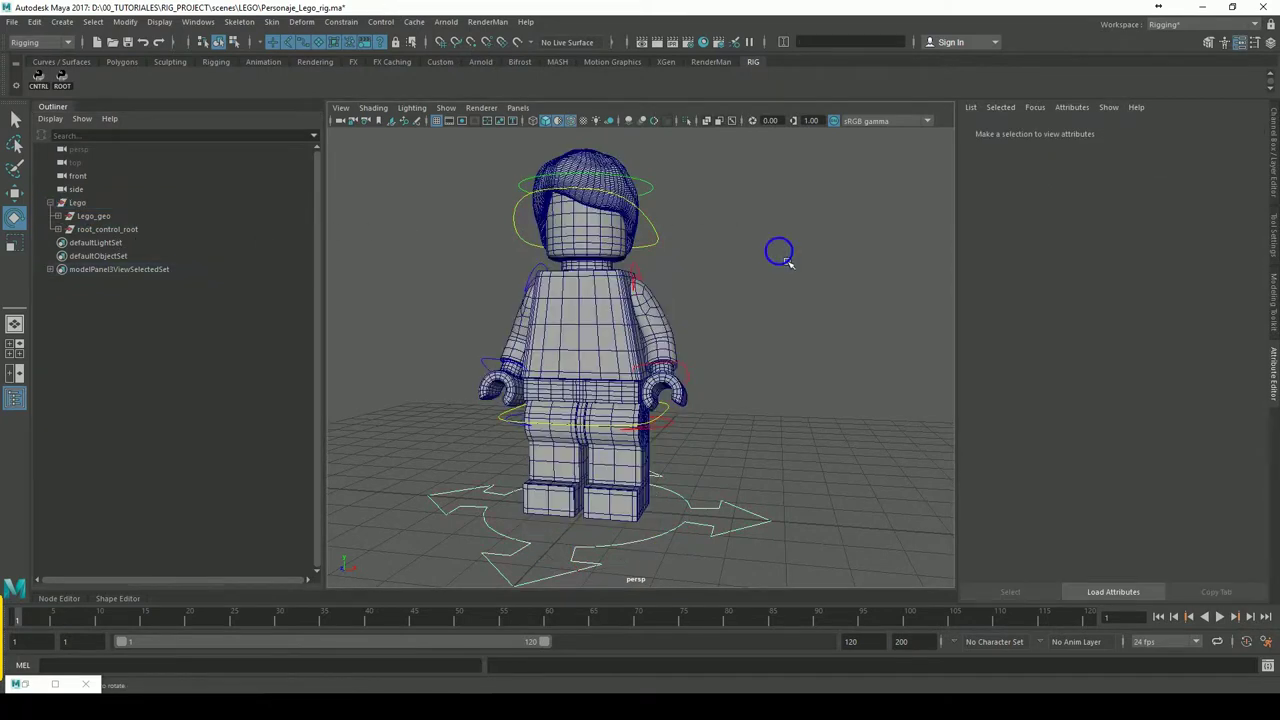
{"action": "right_click_drag", "start_coordinate": [777, 251], "coordinate": [709, 194], "text": "alt"}
Turn off Wireframe on Shaded and save the scene
{"action": "left_click", "coordinate": [570, 121]}
{"action": "mouse_move", "coordinate": [777, 240]}
{"action": "left_mouse_down", "text": "alt"}
{"action": "mouse_move", "coordinate": [847, 339]}
{"action": "mouse_move", "coordinate": [757, 331]}
{"action": "mouse_move", "coordinate": [770, 461]}
{"action": "left_mouse_up", "text": "alt"}
{"action": "left_click", "coordinate": [128, 42]}
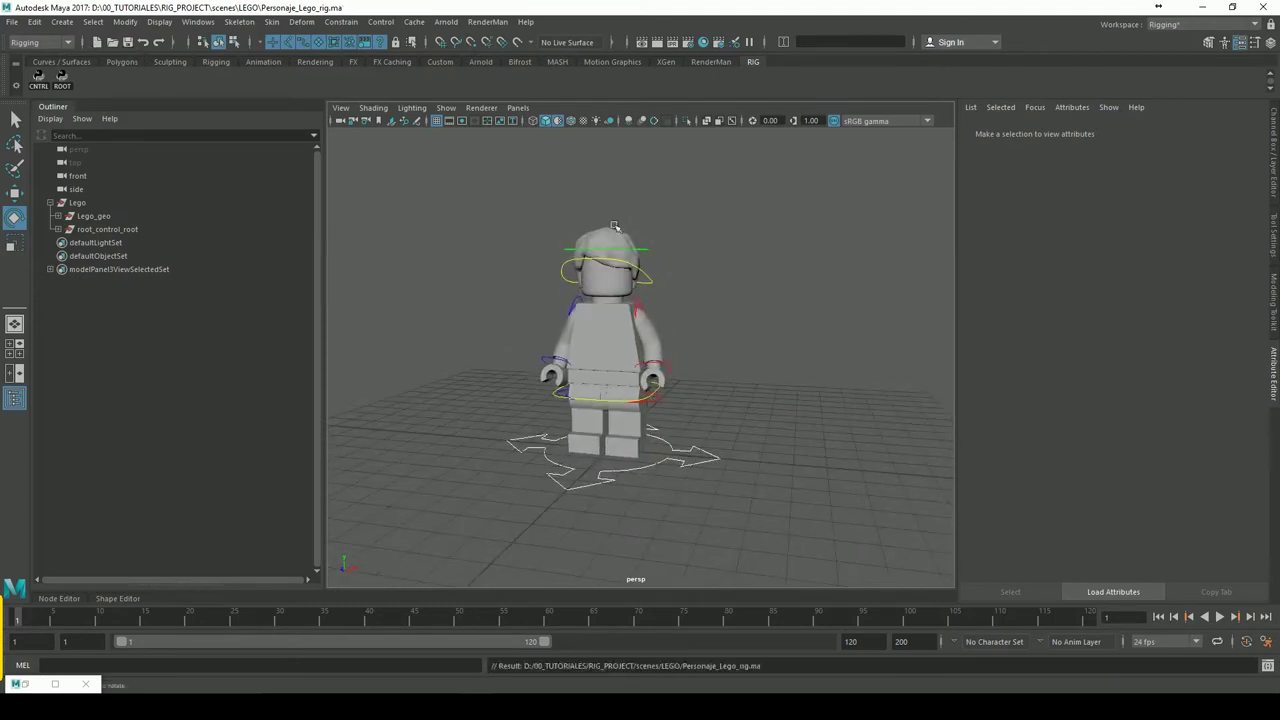
{"action": "scroll", "coordinate": [766, 323], "scroll_direction": "up", "scroll_amount": 1}
{"action": "scroll", "coordinate": [766, 323], "scroll_direction": "up", "scroll_amount": 1}
{"action": "middle_click_drag", "start_coordinate": [730, 285], "coordinate": [745, 310], "text": "alt"}
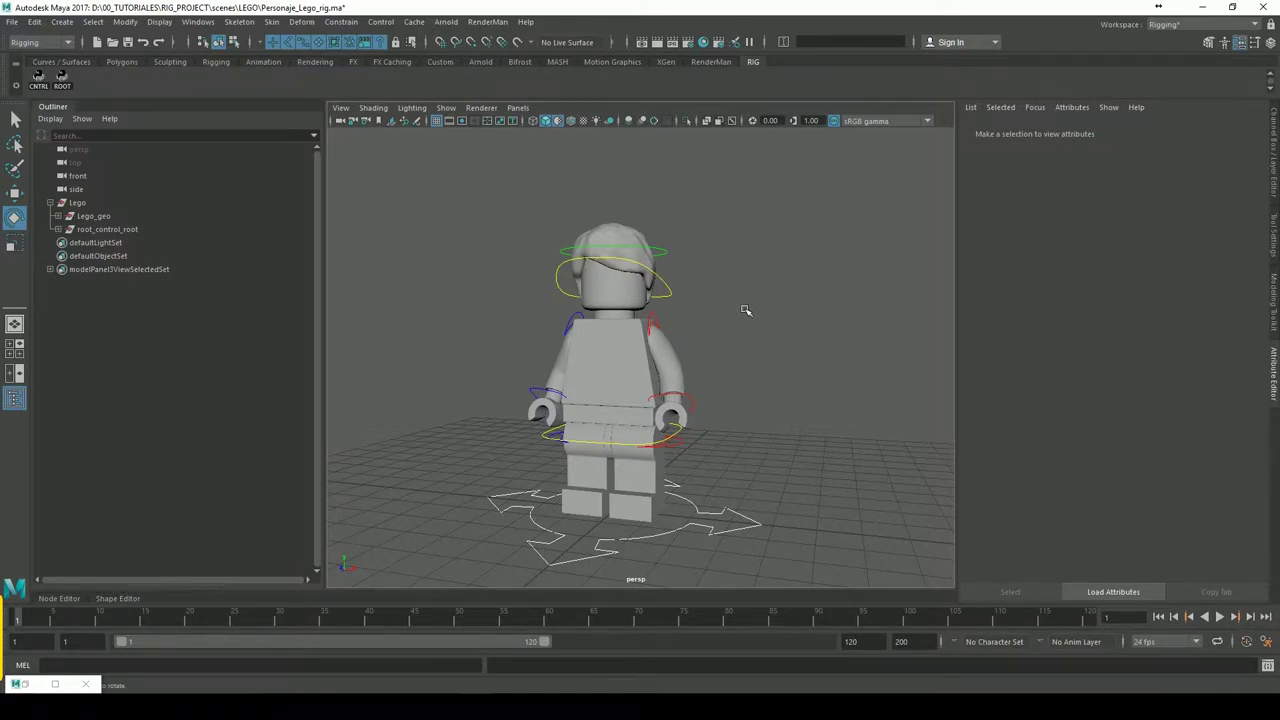
Tilt the head control to test it, then undo the rotation
{"action": "left_click", "coordinate": [675, 302]}
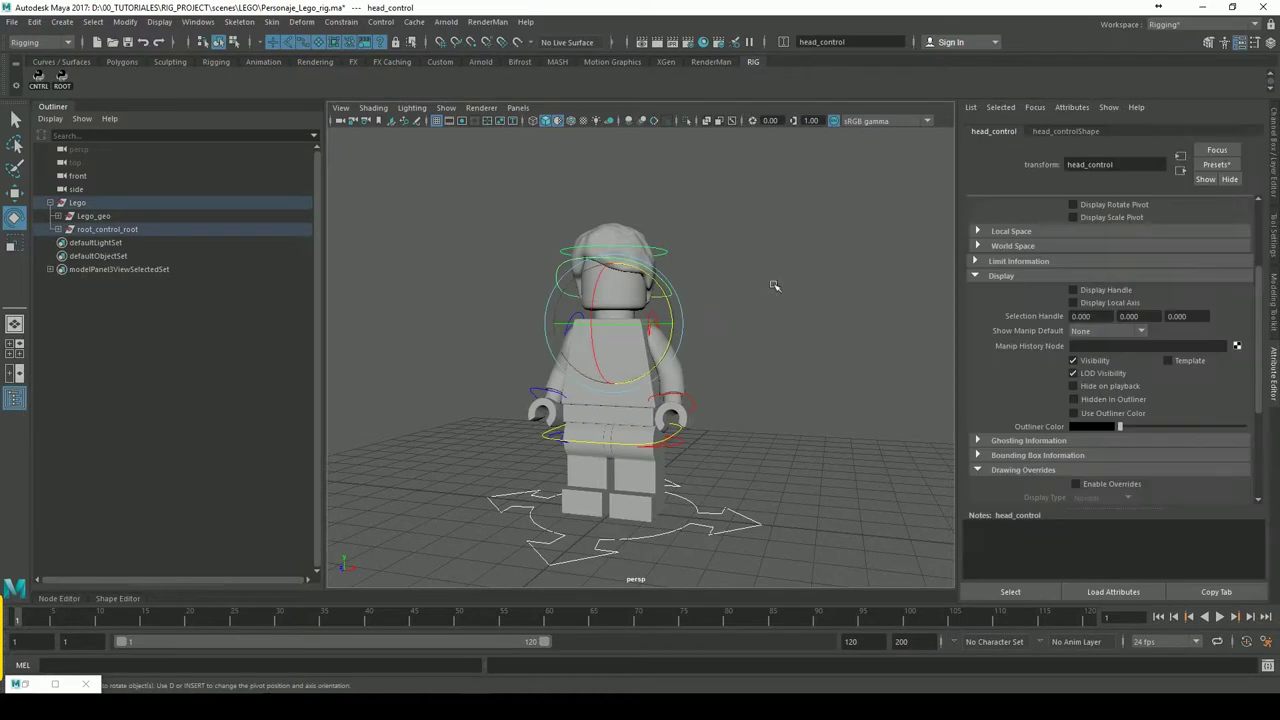
{"action": "left_click_drag", "start_coordinate": [638, 334], "coordinate": [759, 304]}
{"action": "key", "text": "ctrl+z"}
{"action": "key", "text": "ctrl+z"}
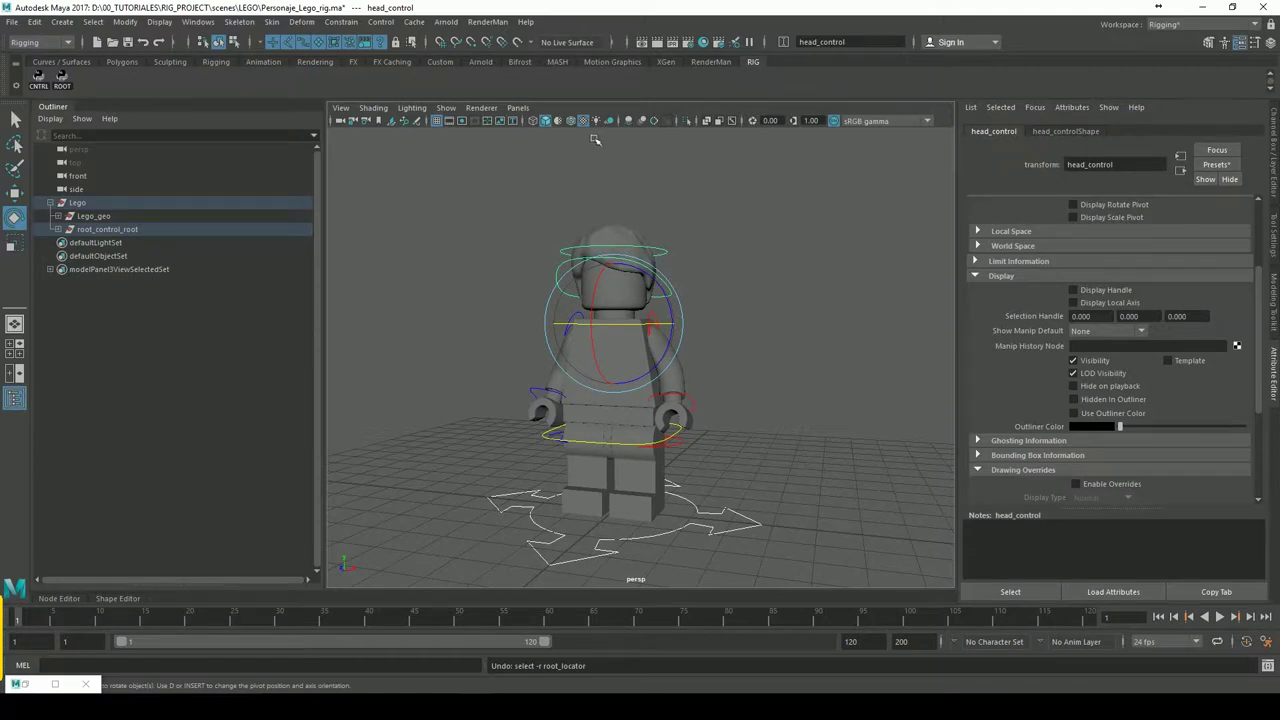
Generate the viewport preview for head_geo's Pxr_lego file5 texture to show the figure textured
{"action": "left_click", "coordinate": [694, 230]}
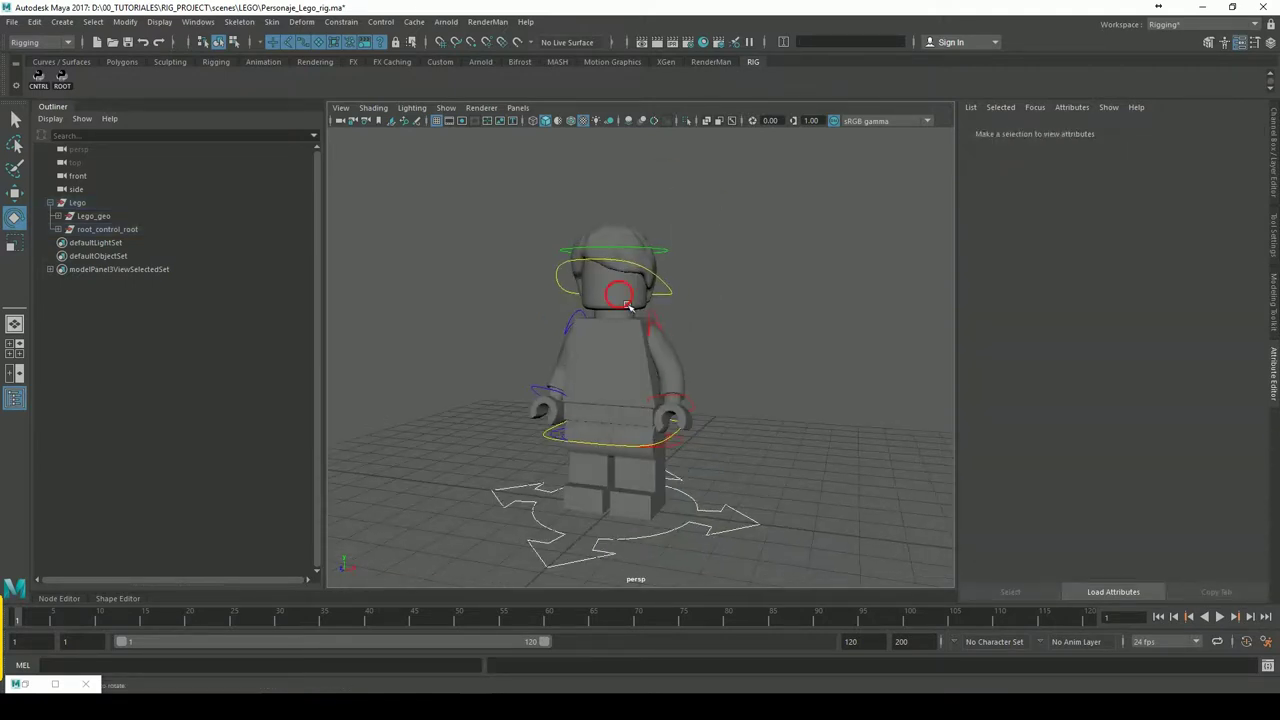
{"action": "left_click", "coordinate": [1258, 131]}
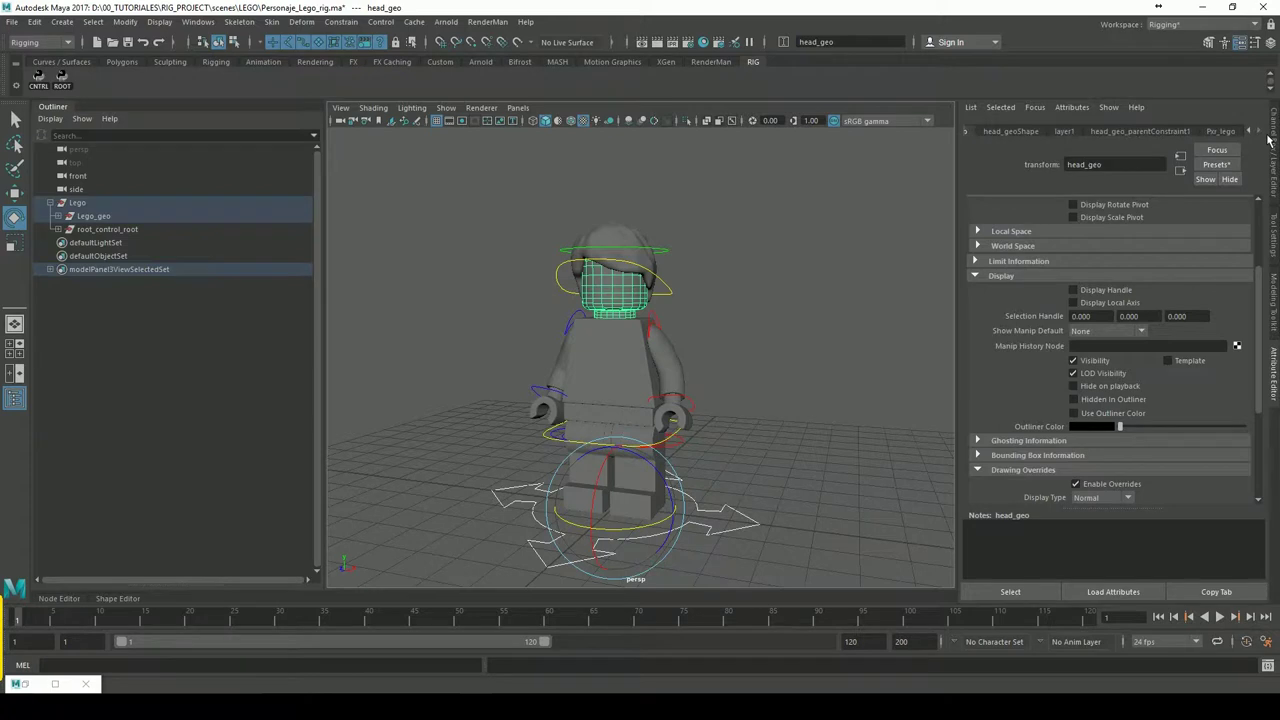
{"action": "left_click", "coordinate": [1222, 131]}
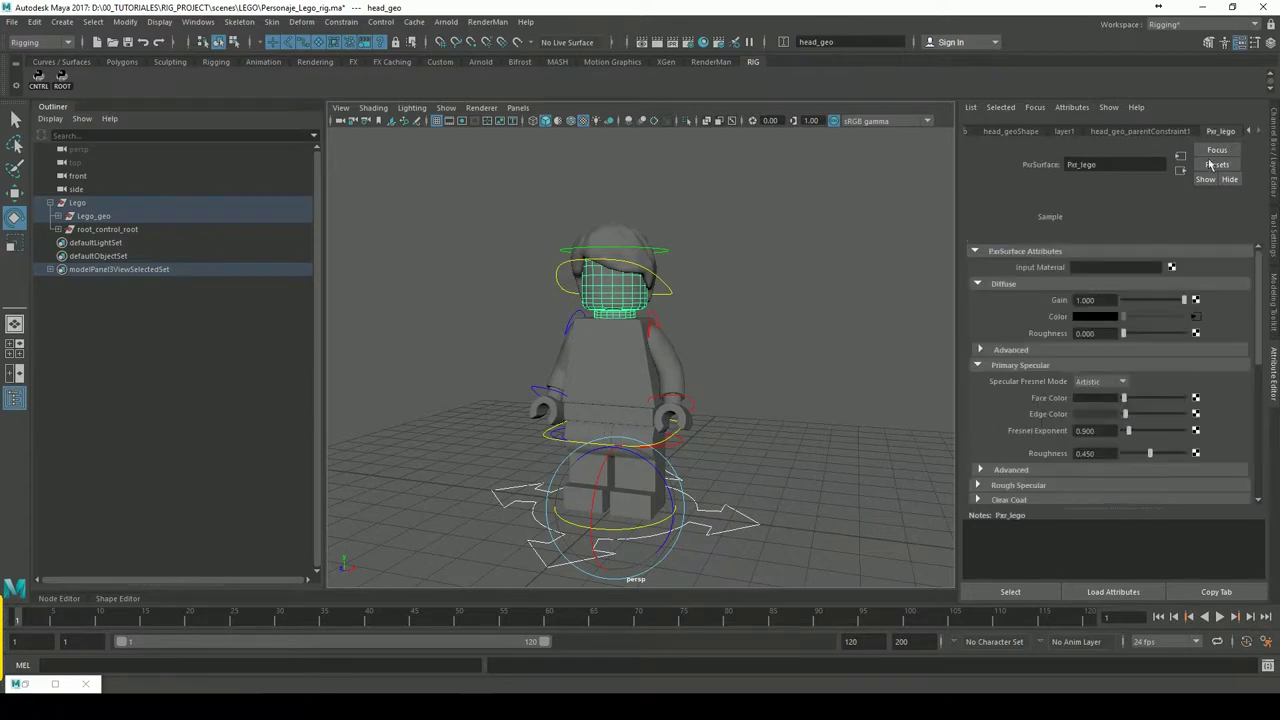
{"action": "left_click", "coordinate": [1196, 317]}
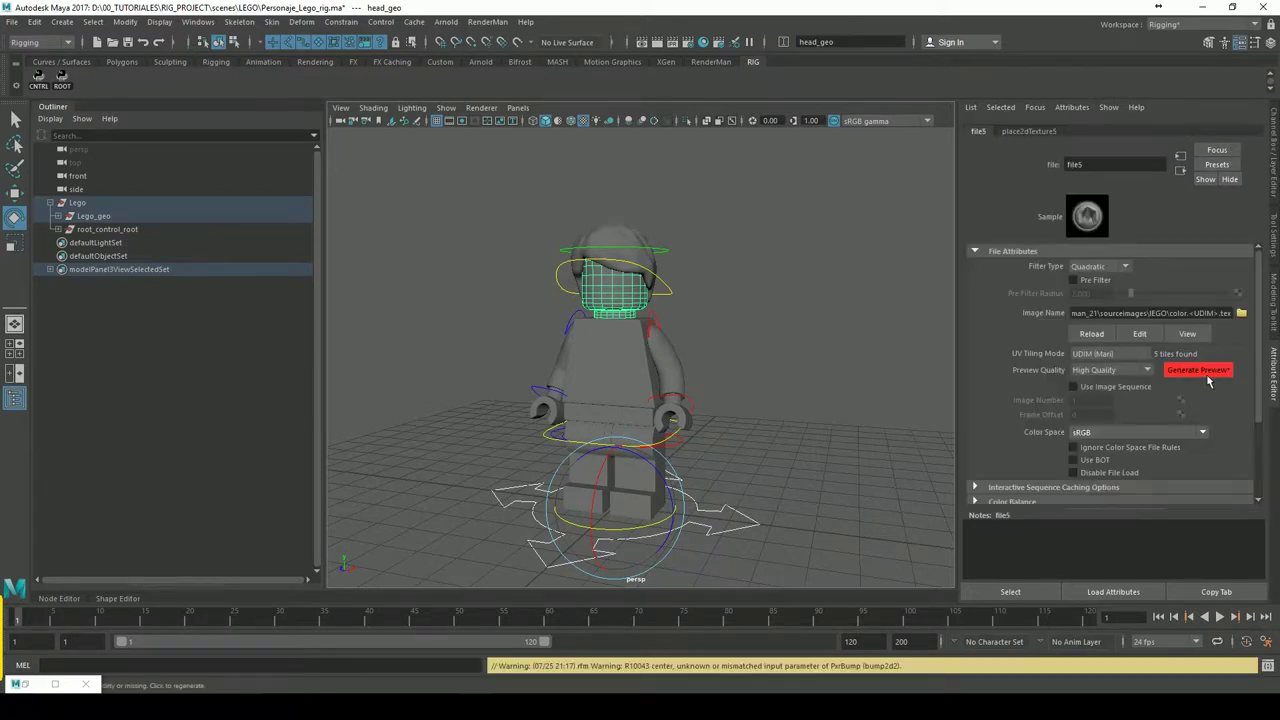
{"action": "left_click", "coordinate": [1199, 375]}
{"action": "left_click", "coordinate": [886, 350]}
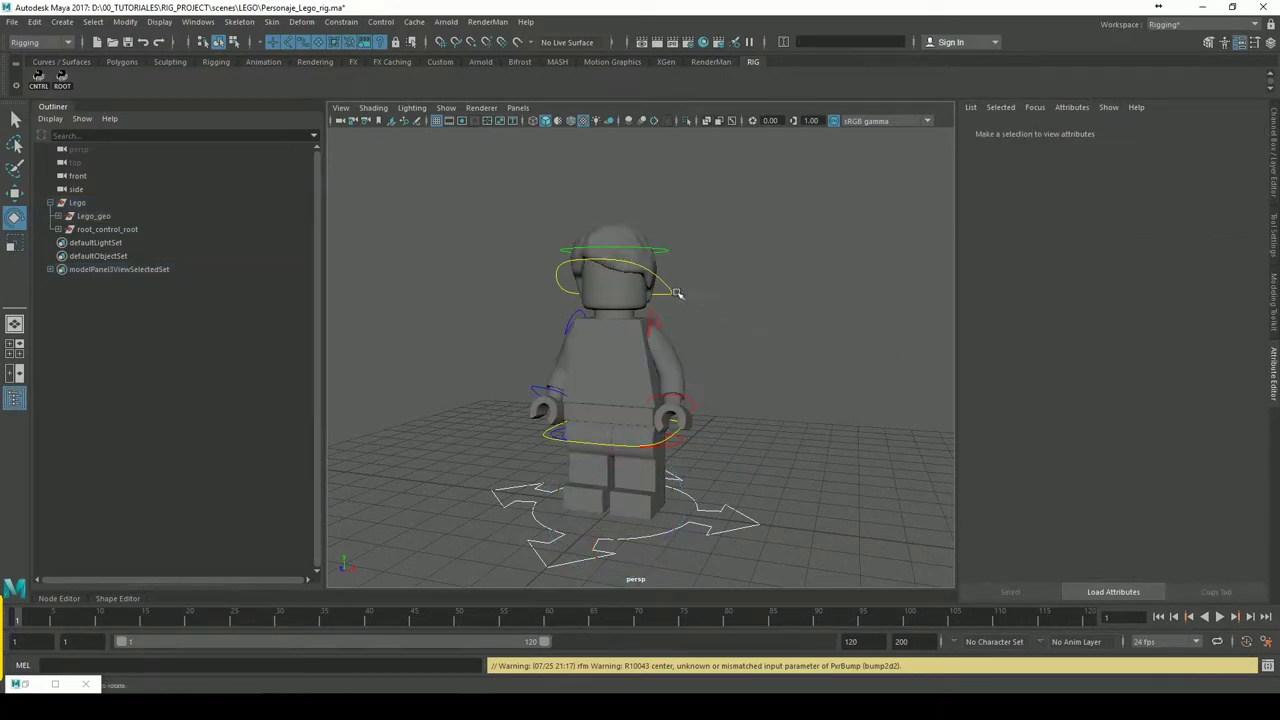
{"action": "left_click", "coordinate": [638, 308]}
{"action": "left_click", "coordinate": [1201, 372]}
{"action": "left_click", "coordinate": [792, 300]}
{"action": "left_click", "coordinate": [654, 295]}
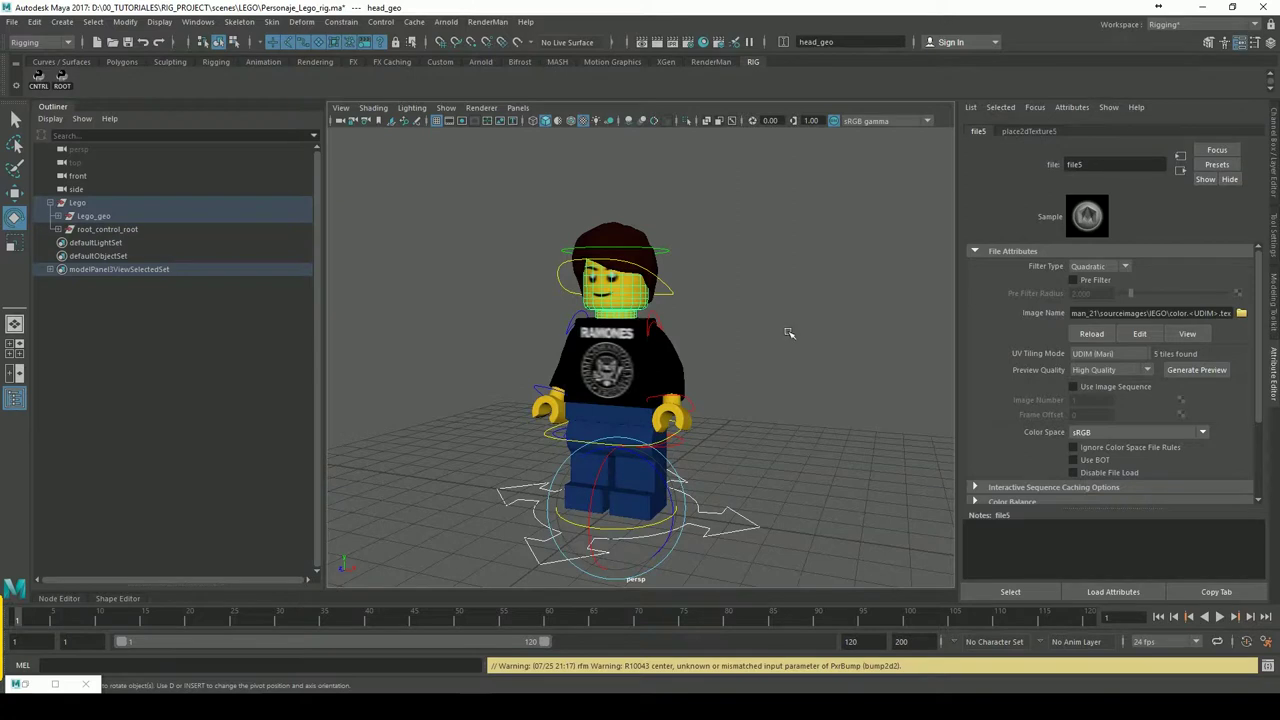
Move the whole figure with the root control to test it
{"action": "left_click", "coordinate": [835, 345]}
{"action": "scroll", "coordinate": [820, 365], "scroll_direction": "down", "scroll_amount": 2}
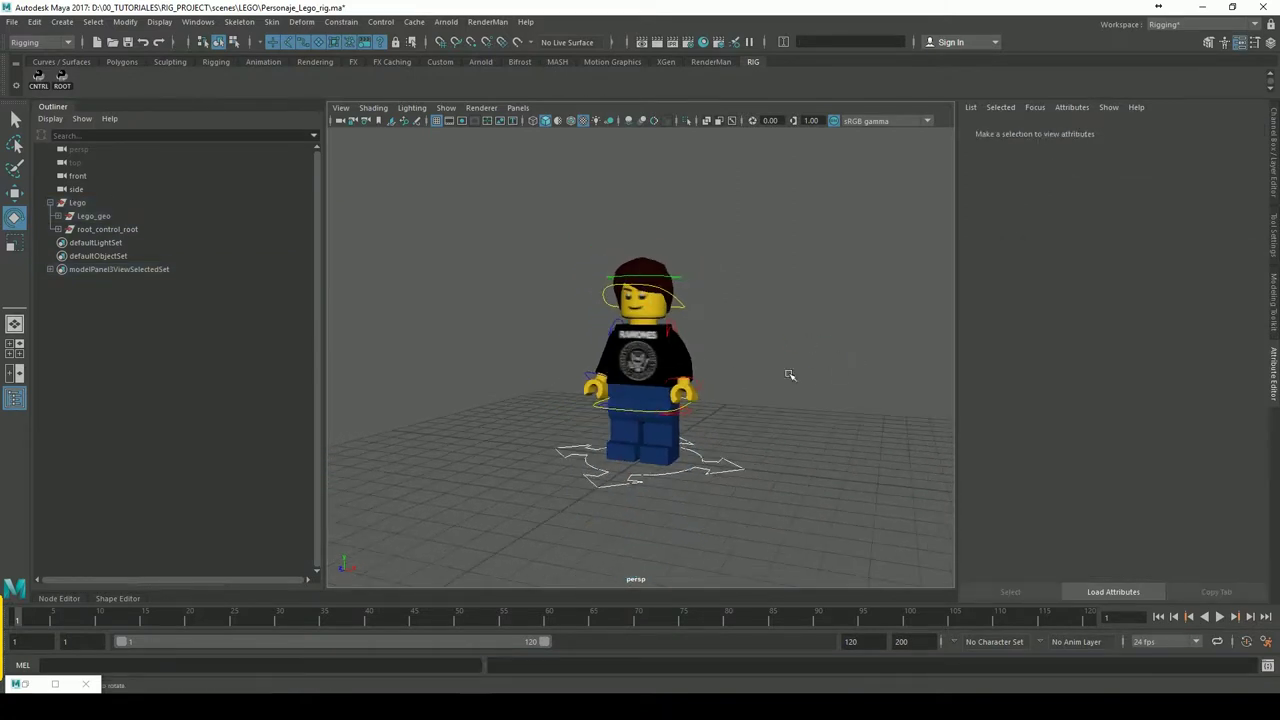
{"action": "left_click", "coordinate": [733, 463]}
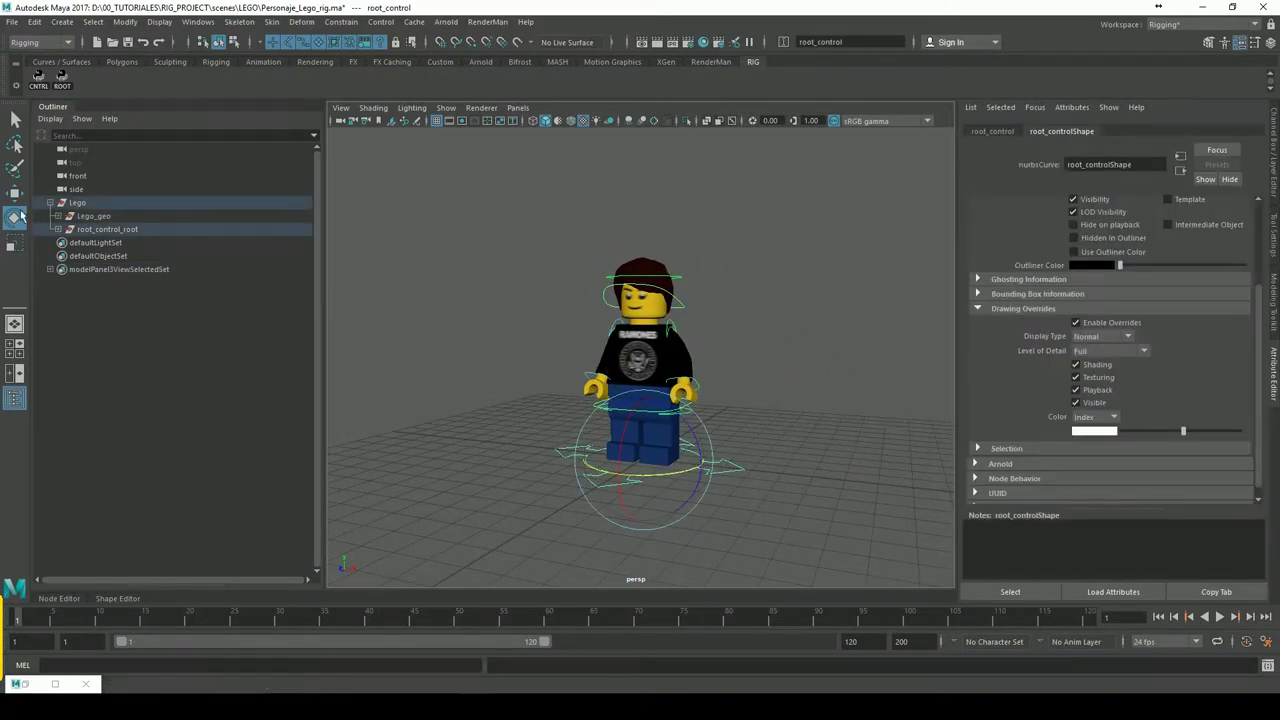
{"action": "left_click", "coordinate": [15, 192]}
{"action": "left_click_drag", "start_coordinate": [650, 470], "coordinate": [658, 487]}
{"action": "middle_click_drag", "start_coordinate": [658, 487], "coordinate": [749, 437], "text": "alt"}
{"action": "scroll", "coordinate": [912, 404], "scroll_direction": "up", "scroll_amount": 3}
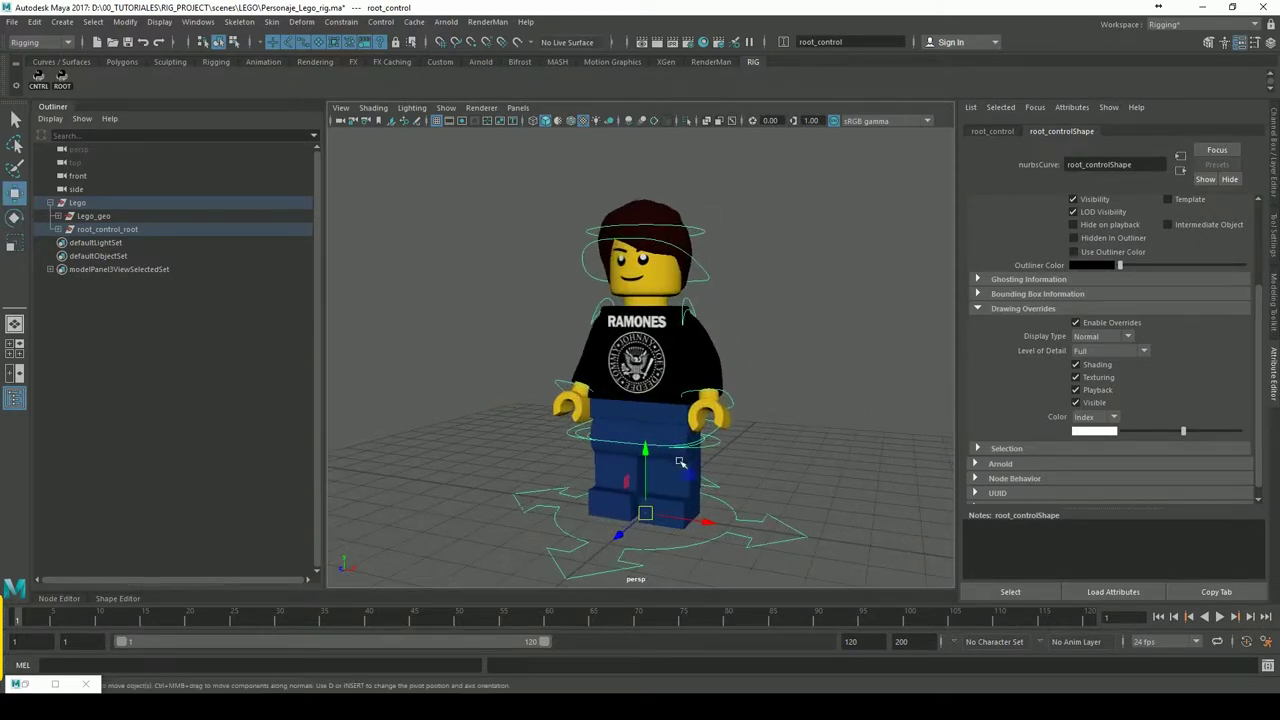
Rotate the left leg and hip controls to test them, then undo the hip tilt
{"action": "left_click", "coordinate": [752, 476]}
{"action": "left_click", "coordinate": [15, 217]}
{"action": "left_click_drag", "start_coordinate": [663, 408], "coordinate": [700, 460]}
{"action": "left_click", "coordinate": [585, 450]}
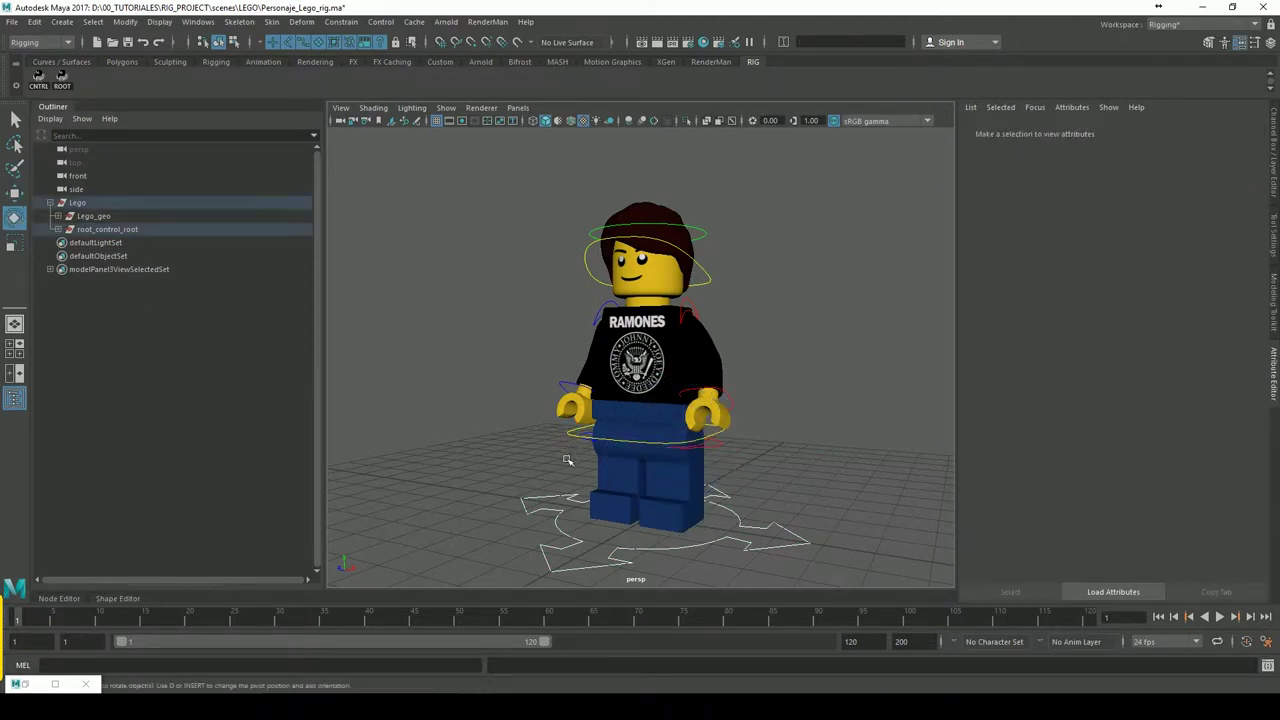
{"action": "left_click", "coordinate": [572, 436]}
{"action": "mouse_move", "coordinate": [600, 440]}
{"action": "left_mouse_down"}
{"action": "mouse_move", "coordinate": [619, 481]}
{"action": "mouse_move", "coordinate": [668, 385]}
{"action": "mouse_move", "coordinate": [825, 437]}
{"action": "mouse_move", "coordinate": [781, 436]}
{"action": "left_mouse_up"}
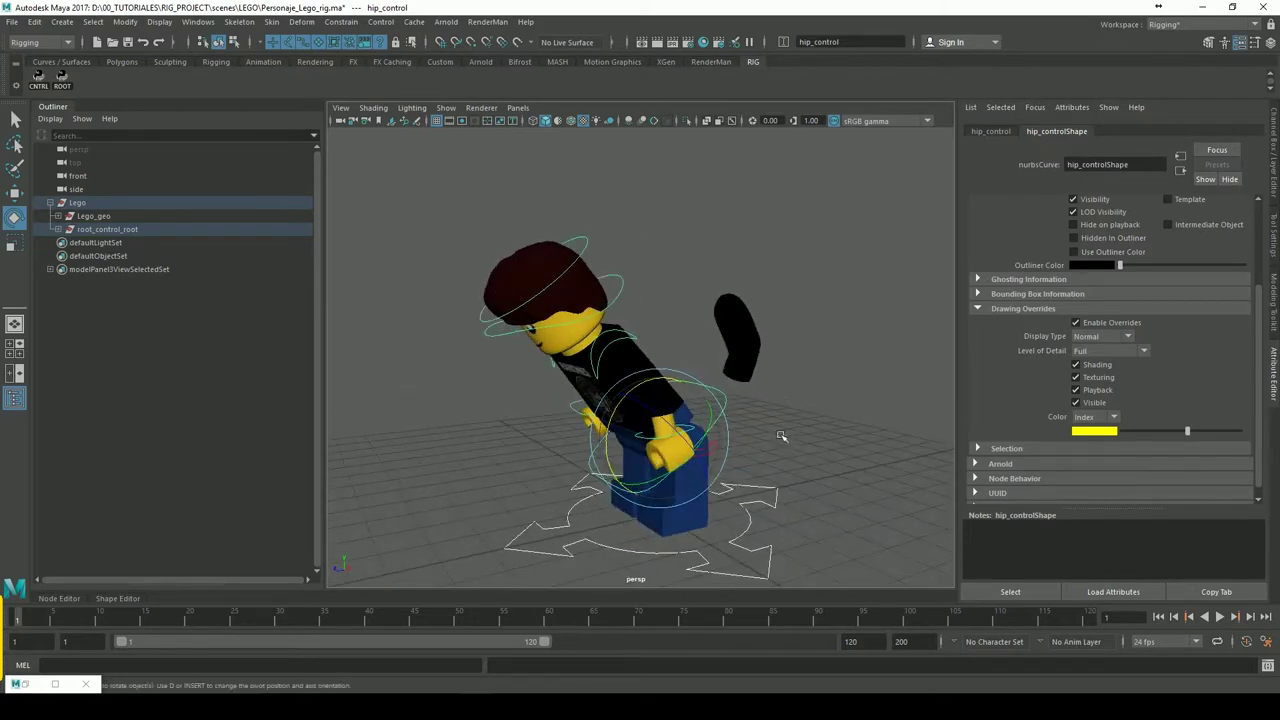
{"action": "key", "text": "ctrl+z"}
{"action": "key", "text": "ctrl+z"}
Inspect the left arm geometry and its hand_l_geo constraint in the Outliner and Channel Box
{"action": "left_click", "coordinate": [705, 358]}
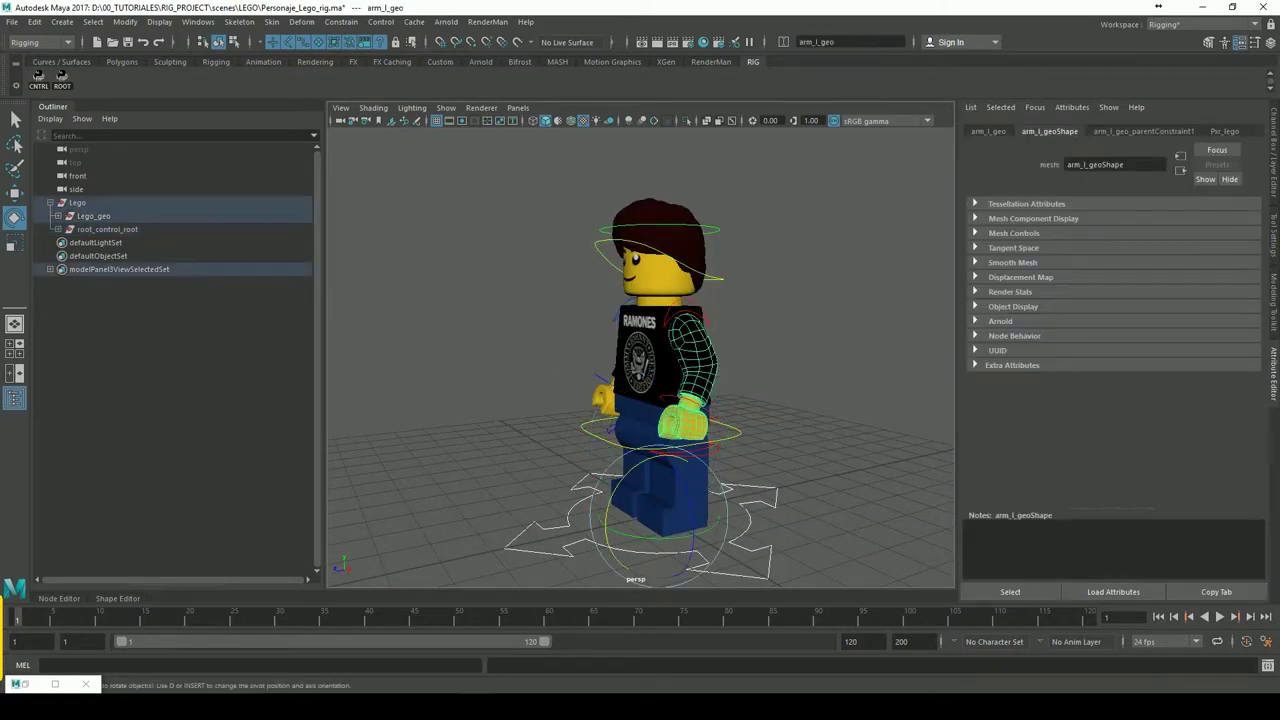
{"action": "key", "text": "f"}
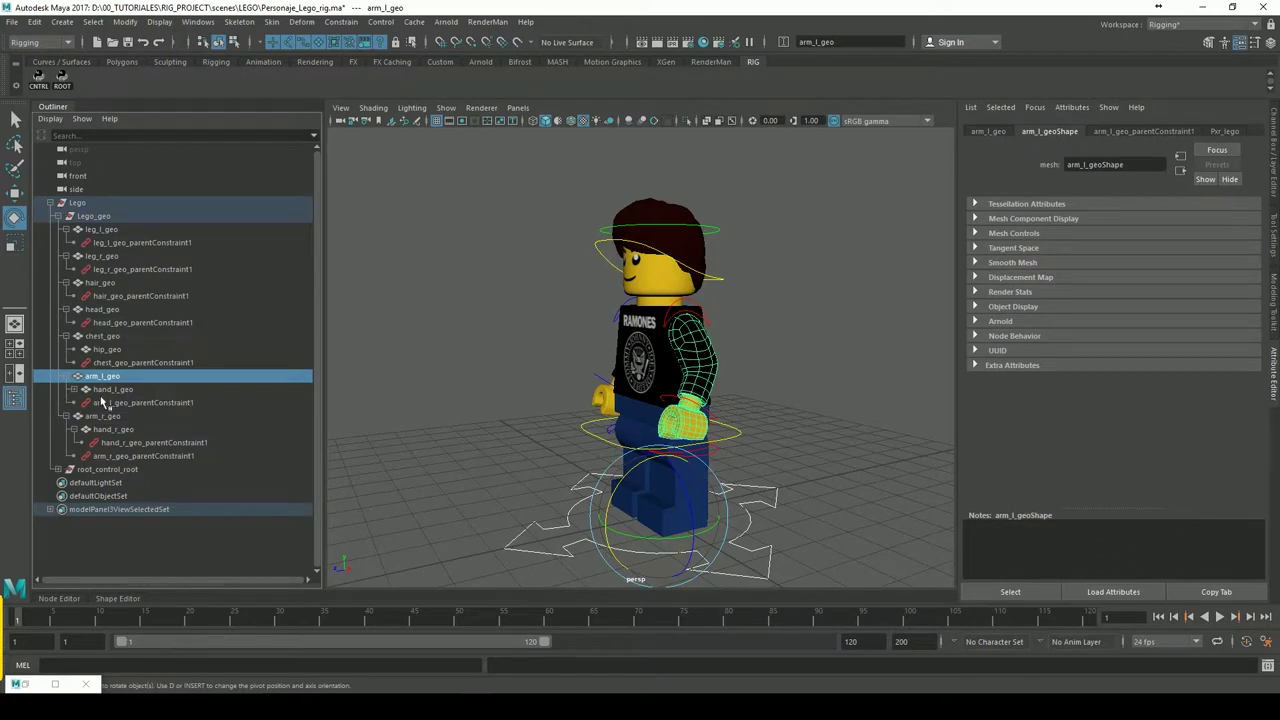
{"action": "left_click", "coordinate": [74, 389]}
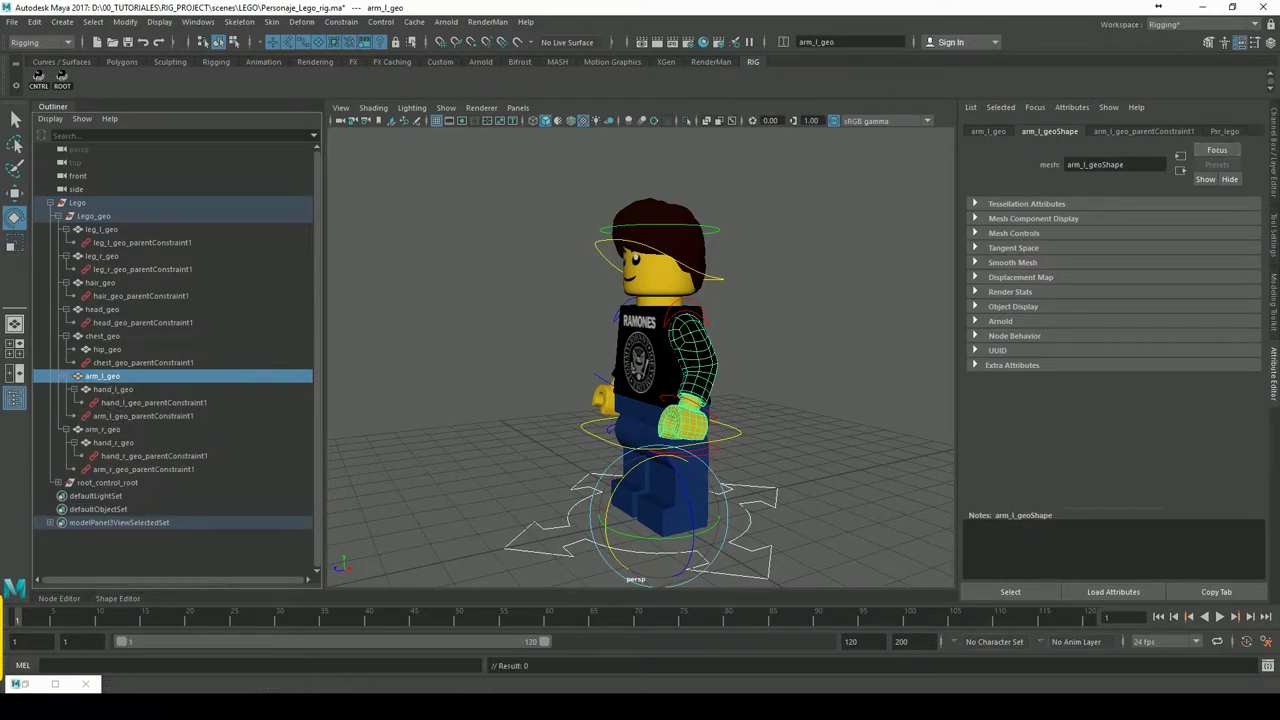
{"action": "left_click", "coordinate": [1275, 157]}
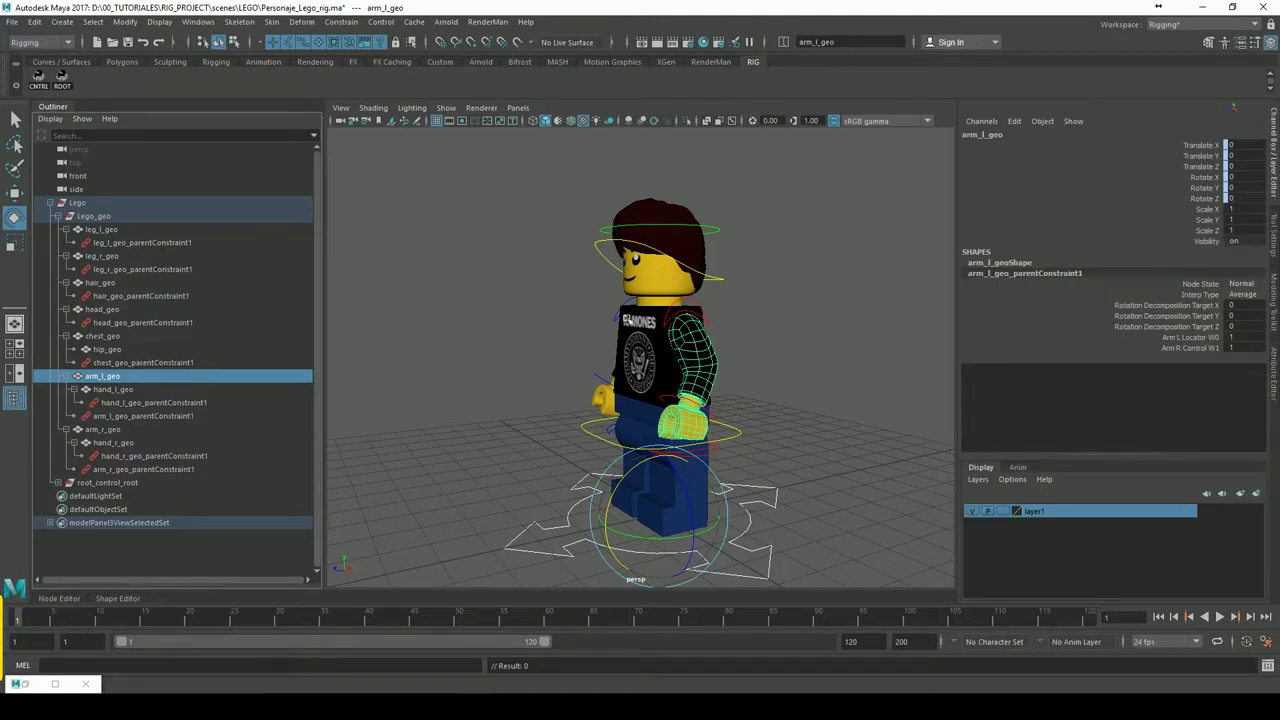
Tilt the hip control again to test, undo it, and expand the hierarchy down to hip_control
{"action": "left_click", "coordinate": [584, 437]}
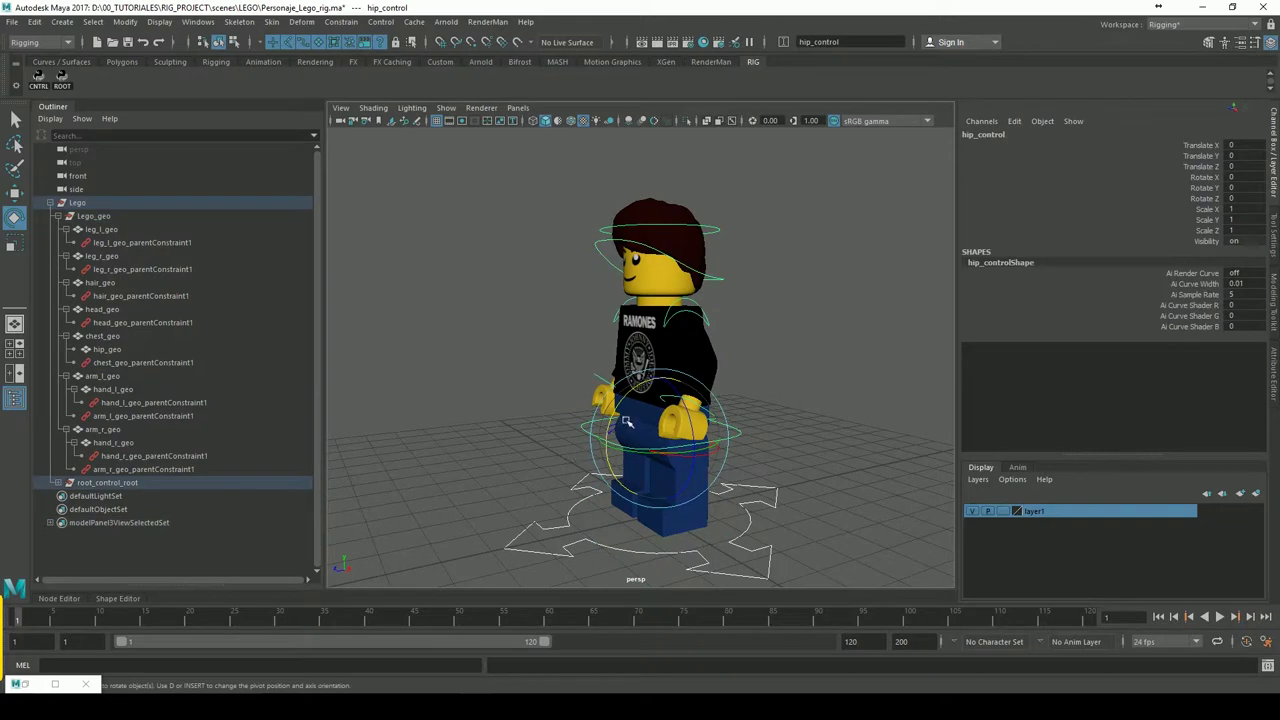
{"action": "left_click_drag", "start_coordinate": [627, 421], "coordinate": [597, 452]}
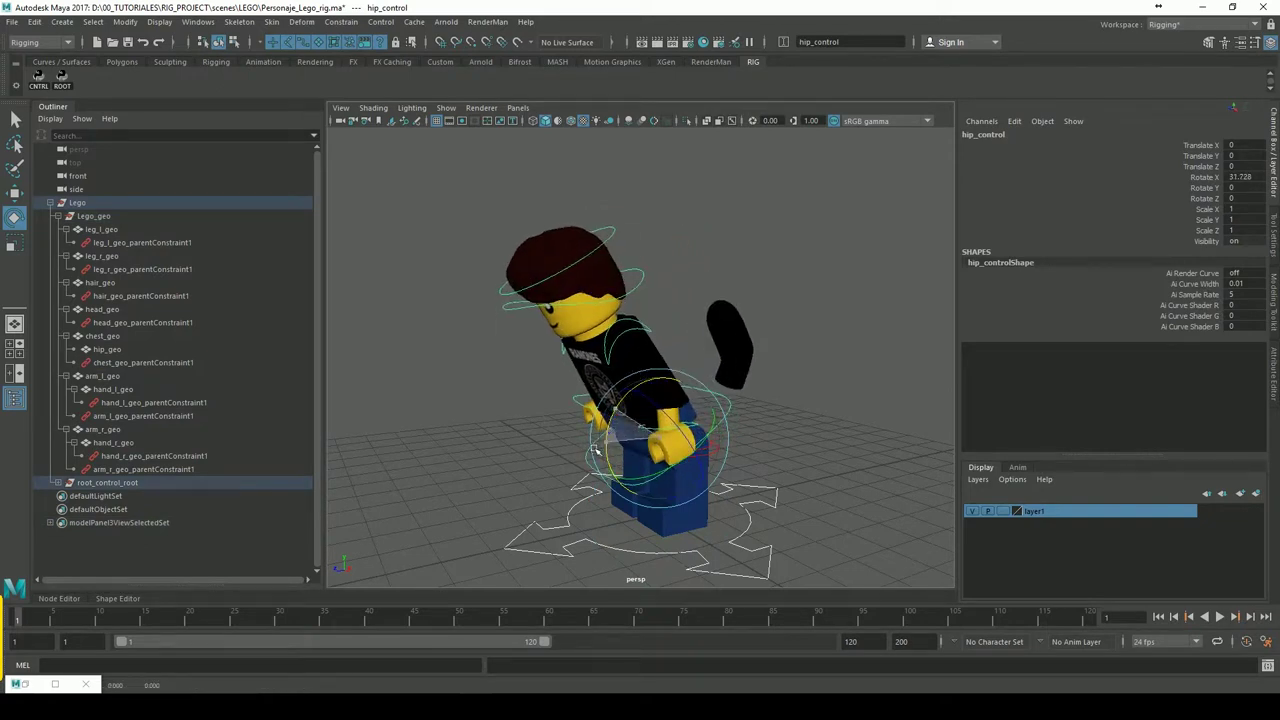
{"action": "left_click_drag", "start_coordinate": [597, 452], "coordinate": [610, 440]}
{"action": "left_click", "coordinate": [757, 352]}
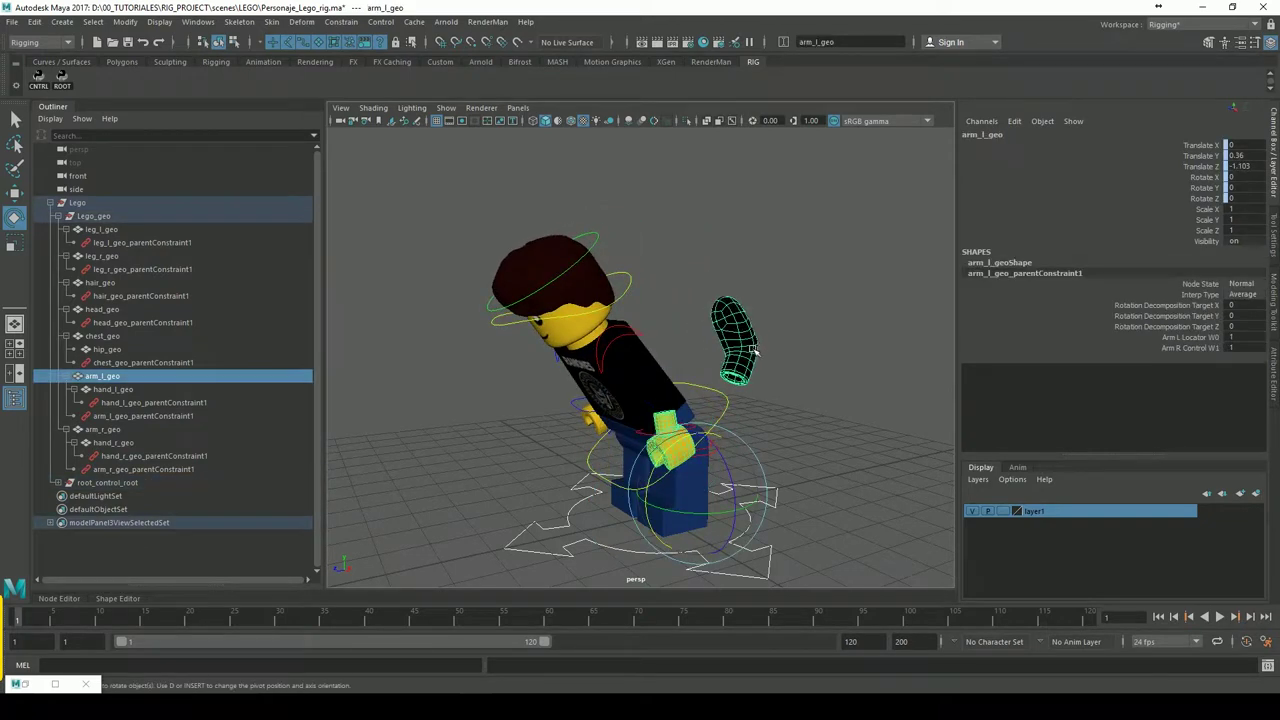
{"action": "key", "text": "ctrl+z"}
{"action": "key", "text": "ctrl+z"}
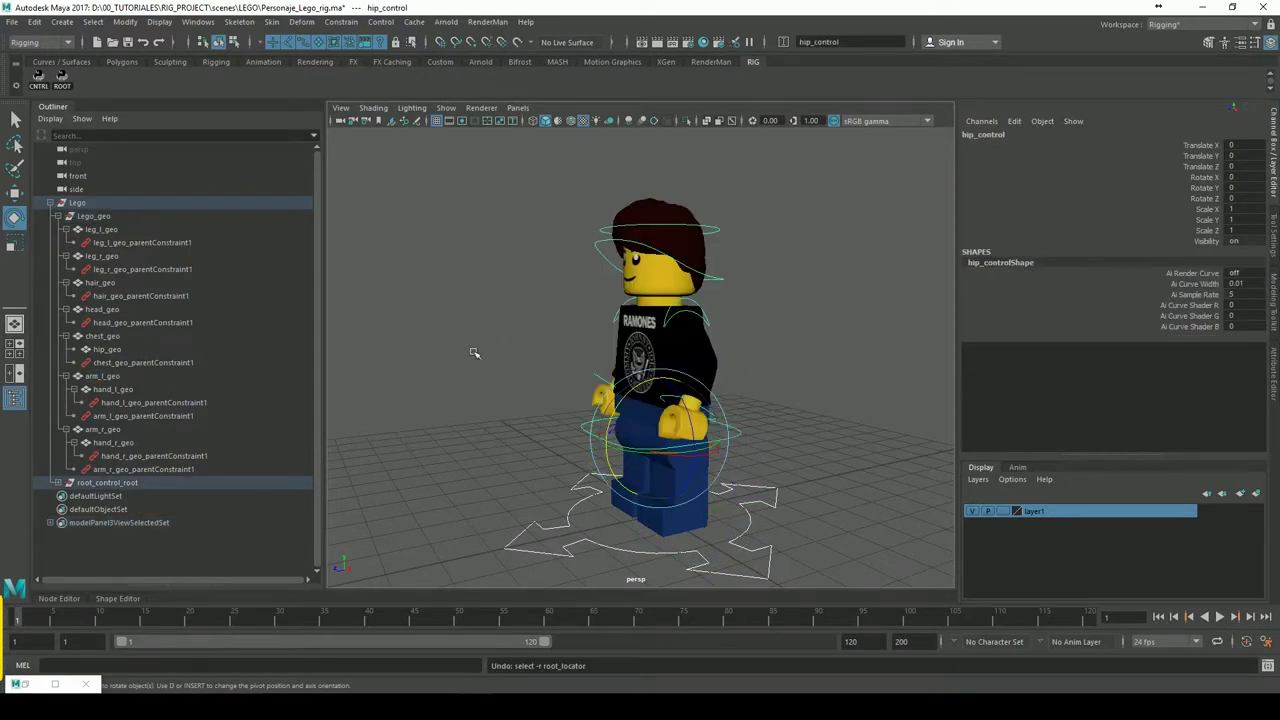
{"action": "left_click", "coordinate": [58, 483], "text": "shift"}
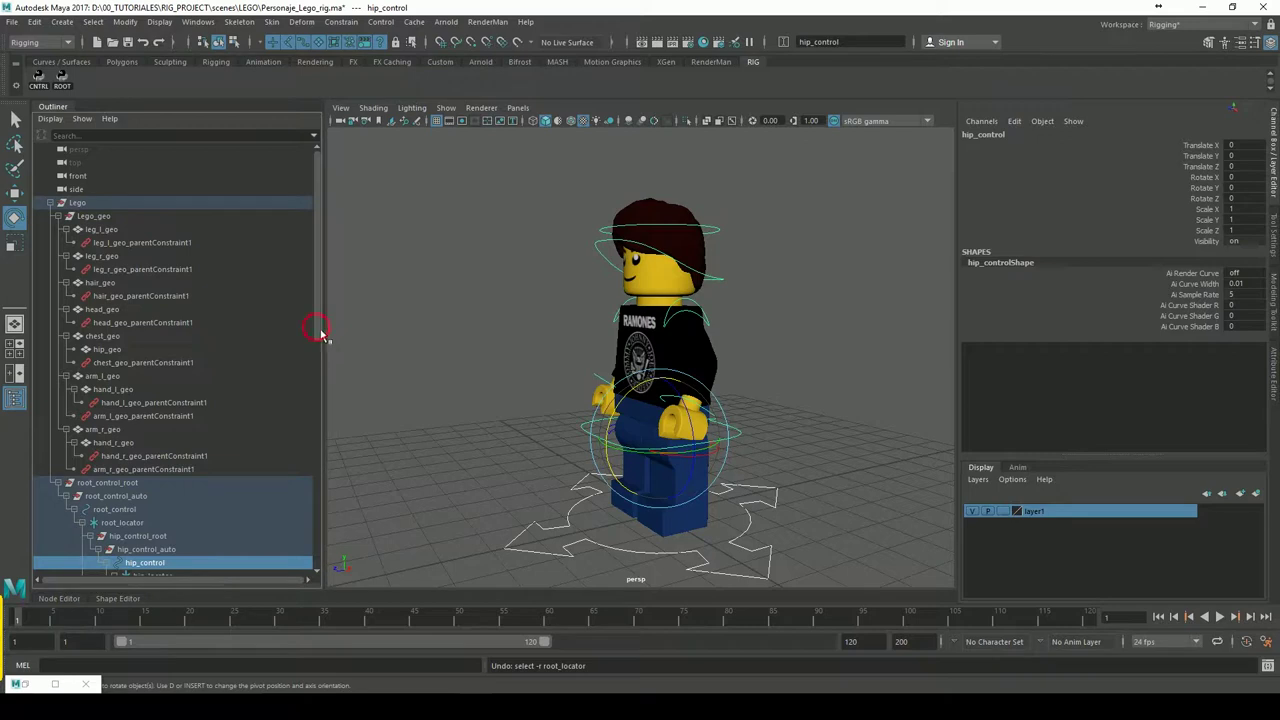
Collapse the head_control_root branch and select arm_l_control_root
{"action": "left_click_drag", "start_coordinate": [321, 333], "coordinate": [320, 399]}
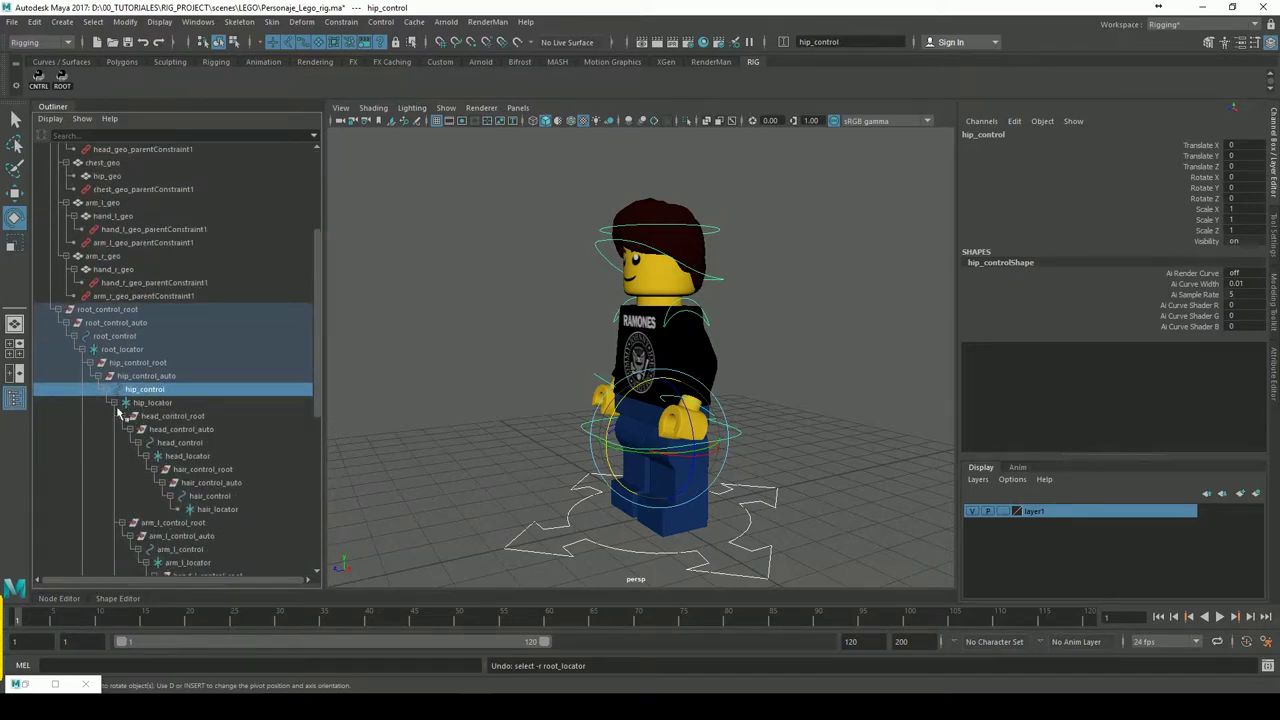
{"action": "left_click", "coordinate": [716, 333]}
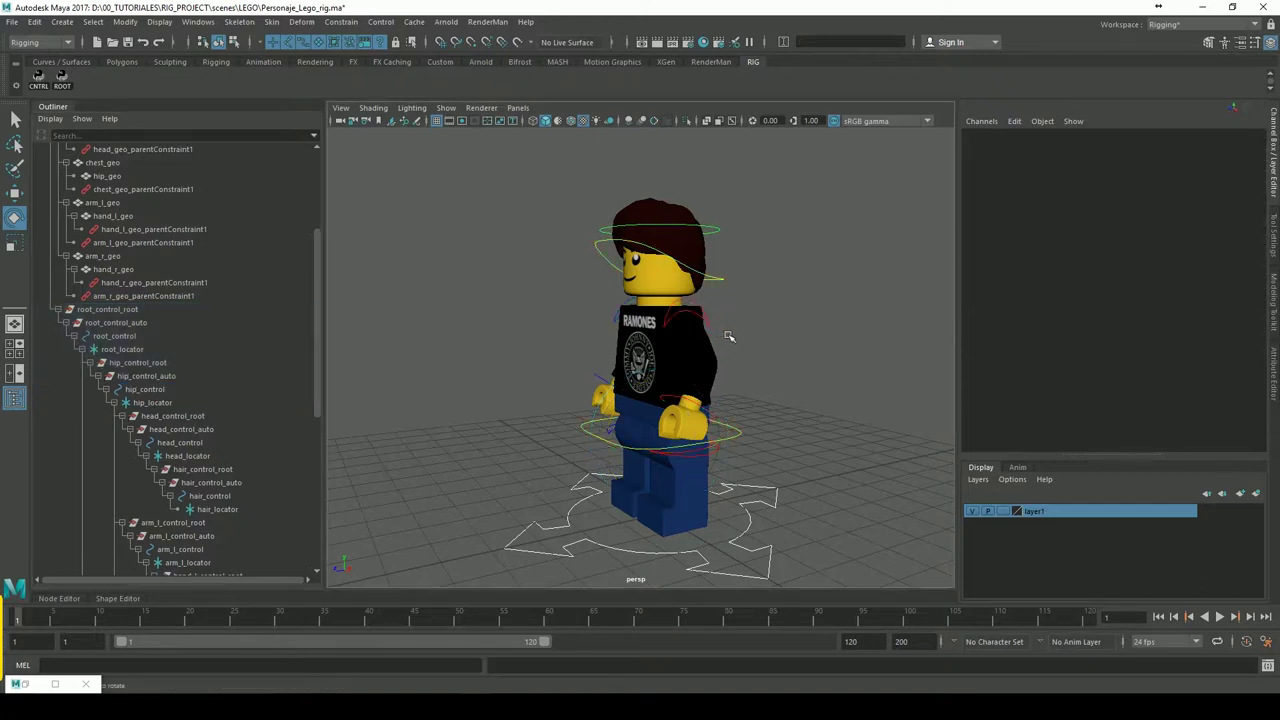
{"action": "left_click_drag", "start_coordinate": [323, 390], "coordinate": [313, 491]}
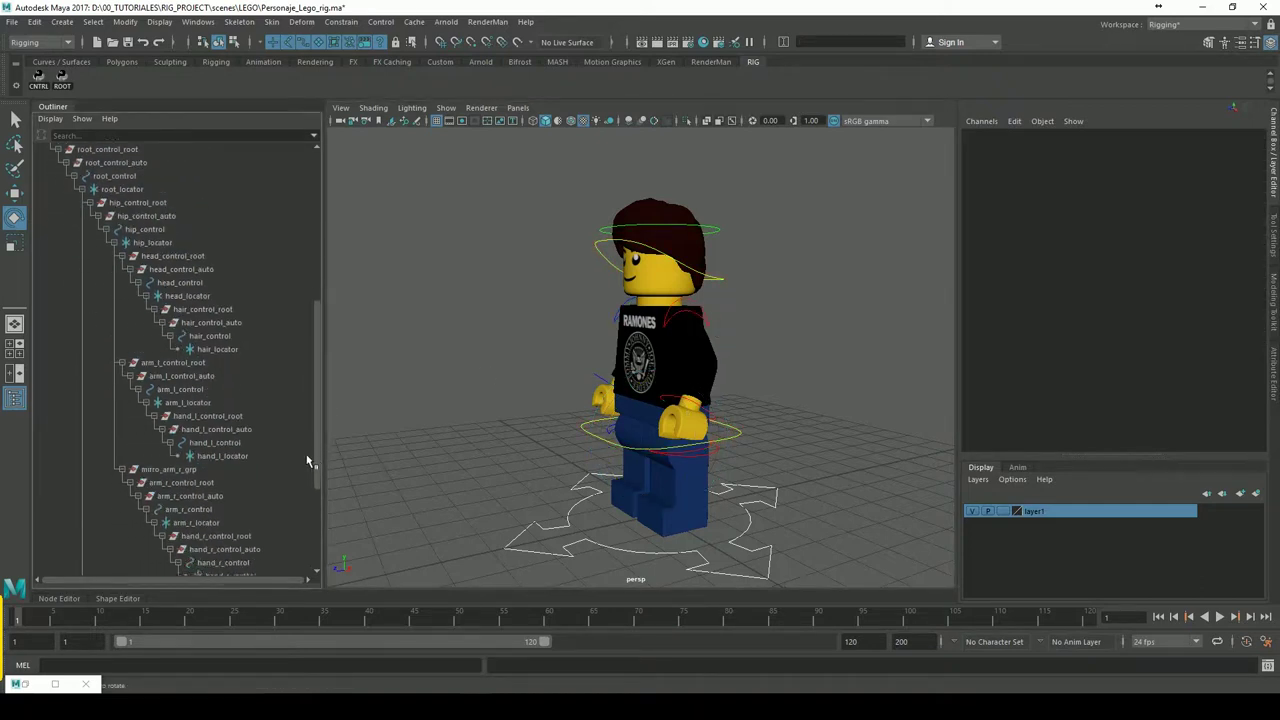
{"action": "left_click", "coordinate": [710, 317]}
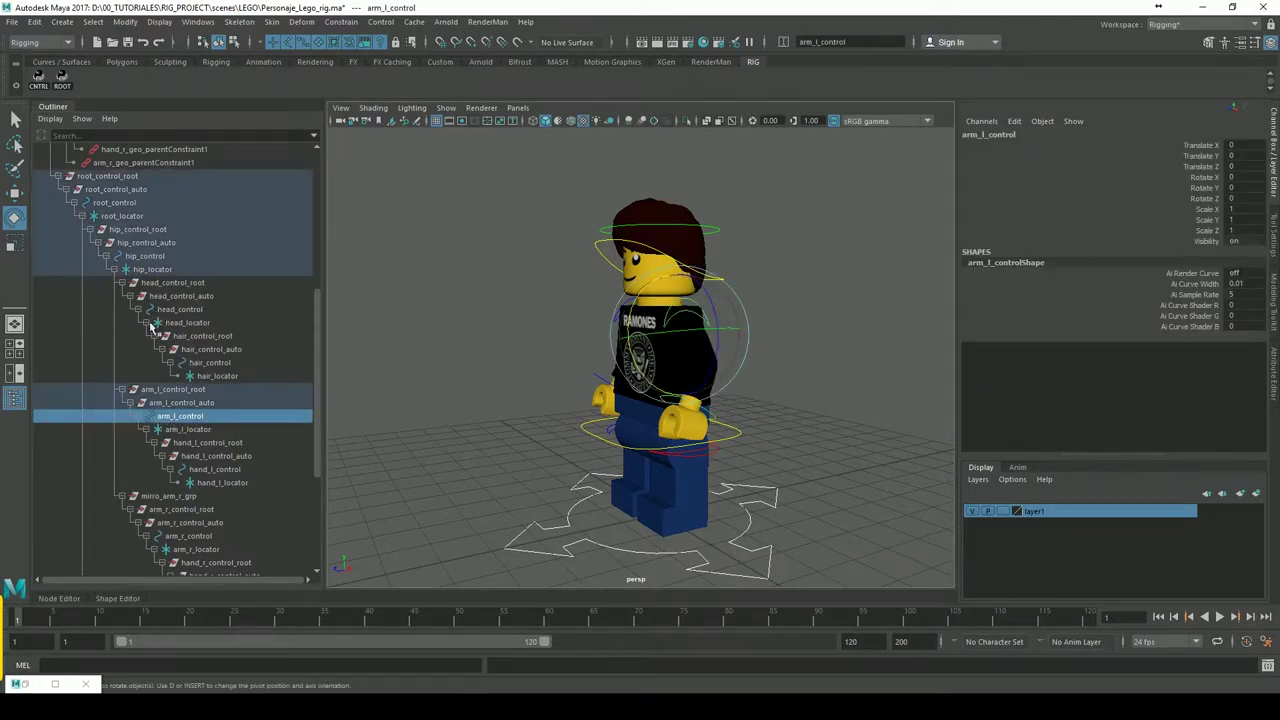
{"action": "left_click", "coordinate": [154, 391]}
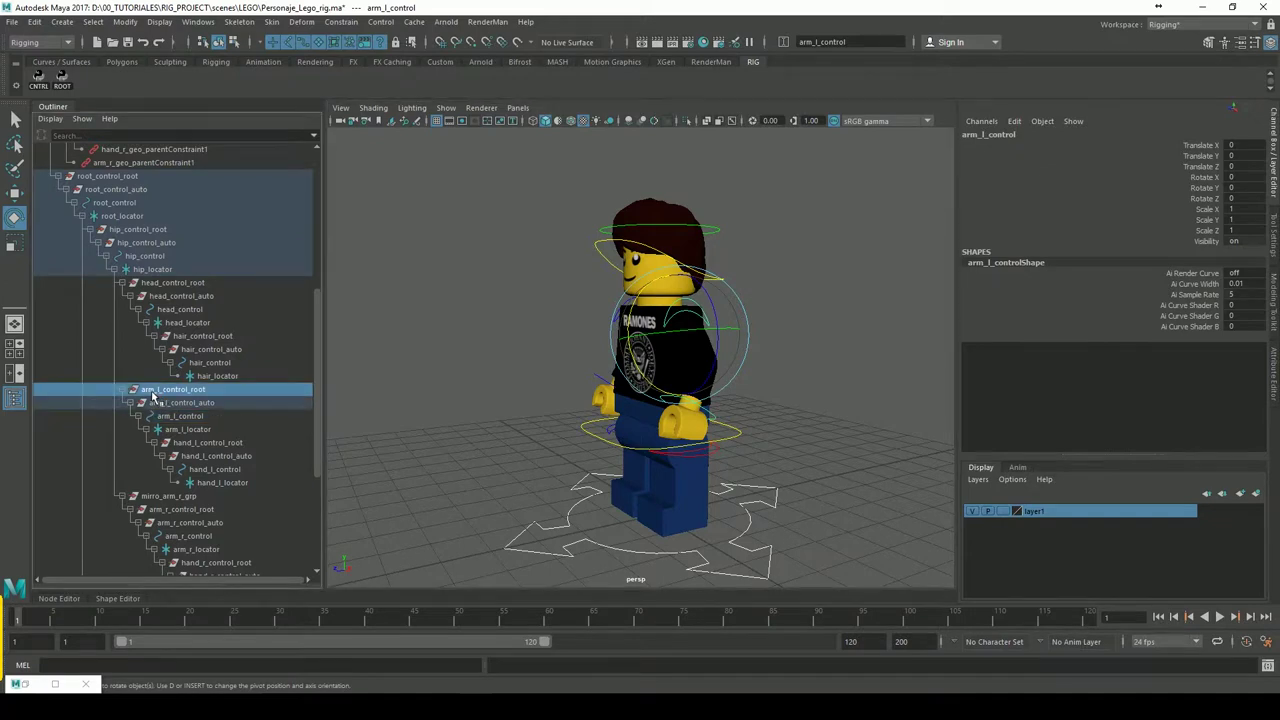
{"action": "left_click", "coordinate": [141, 310]}
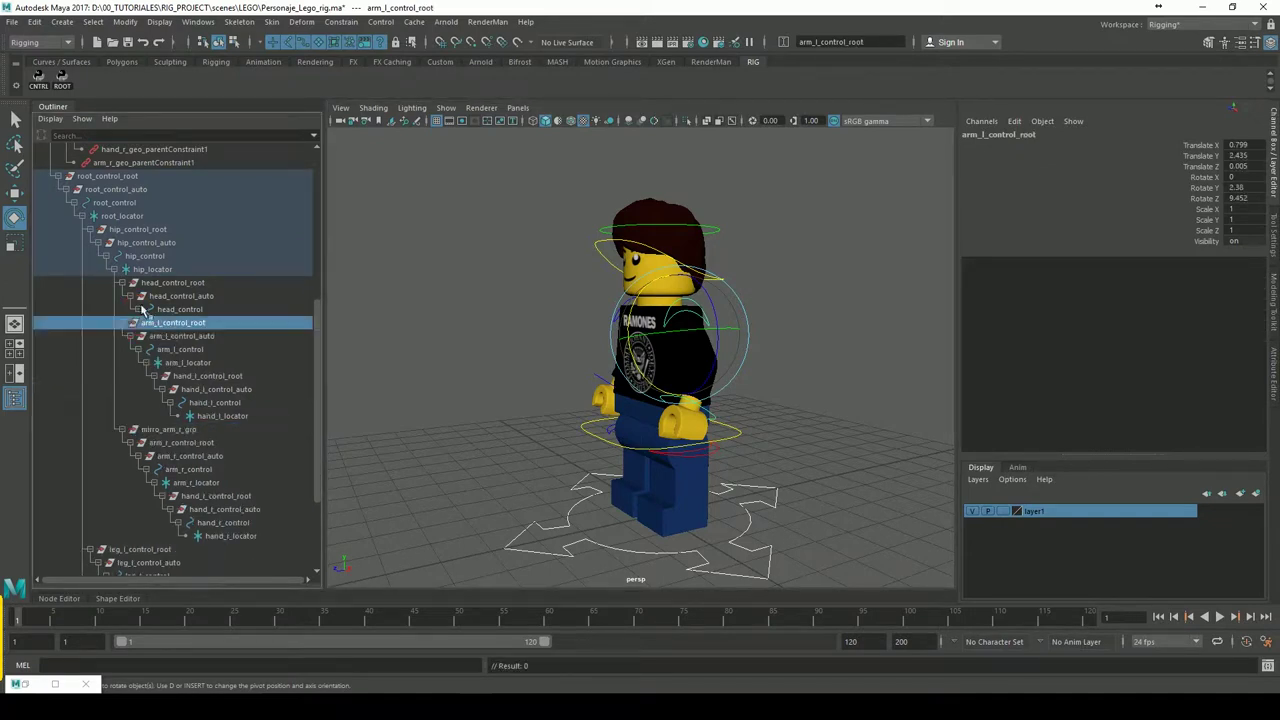
{"action": "left_click", "coordinate": [135, 297]}
{"action": "left_click", "coordinate": [127, 285]}
{"action": "left_click", "coordinate": [164, 274]}
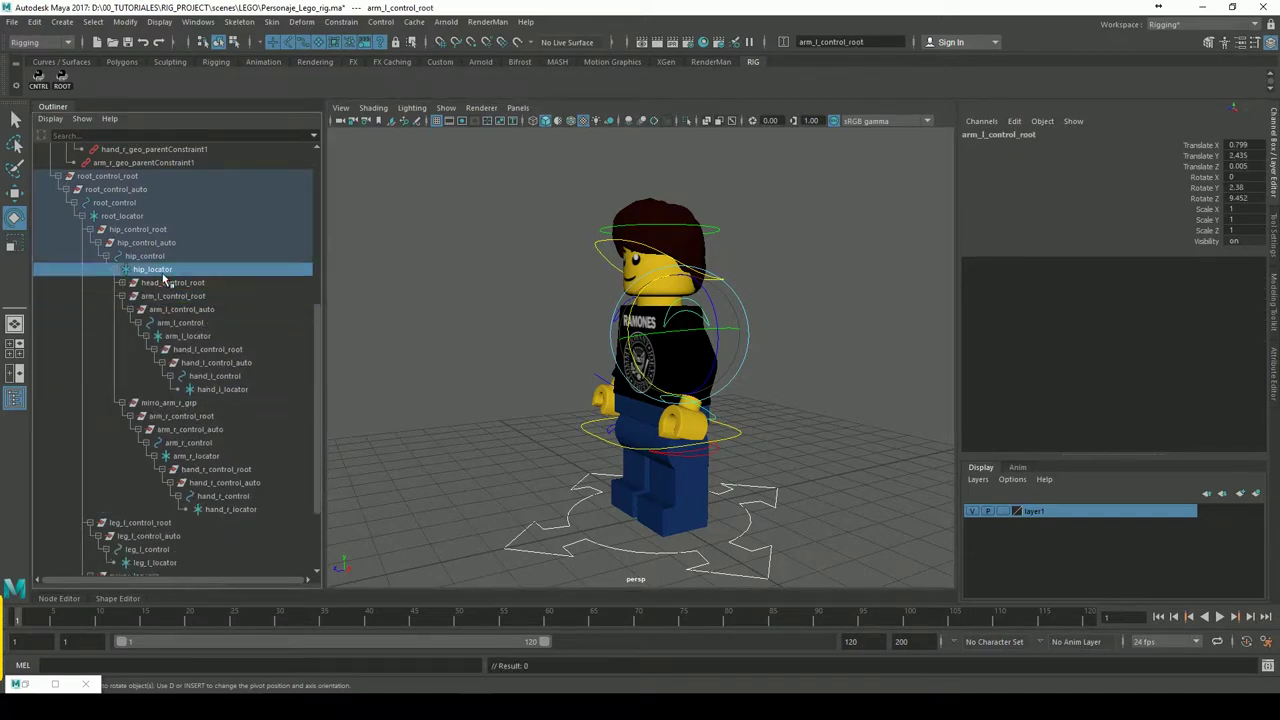
{"action": "left_click", "coordinate": [157, 298]}
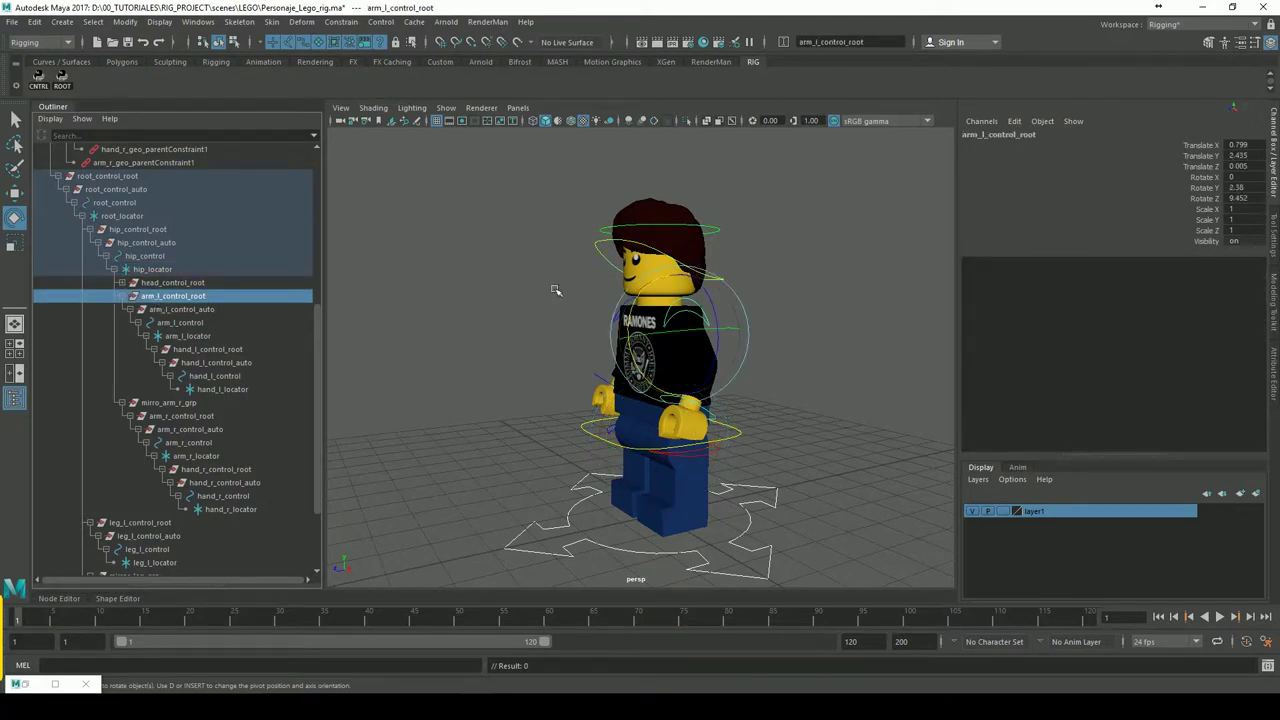
Rotate the left arm to test it, undo, then select arm_l_locator and arm_l_geo
{"action": "left_click_drag", "start_coordinate": [635, 333], "coordinate": [648, 410]}
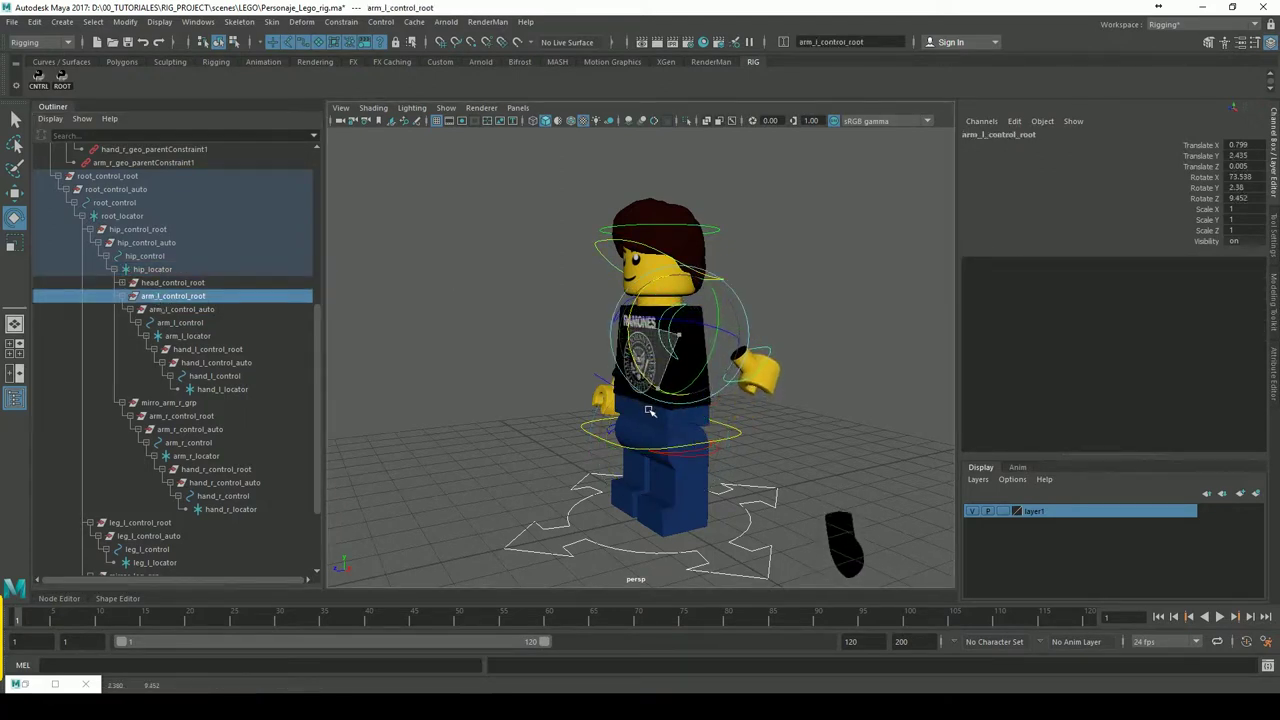
{"action": "key", "text": "ctrl+z"}
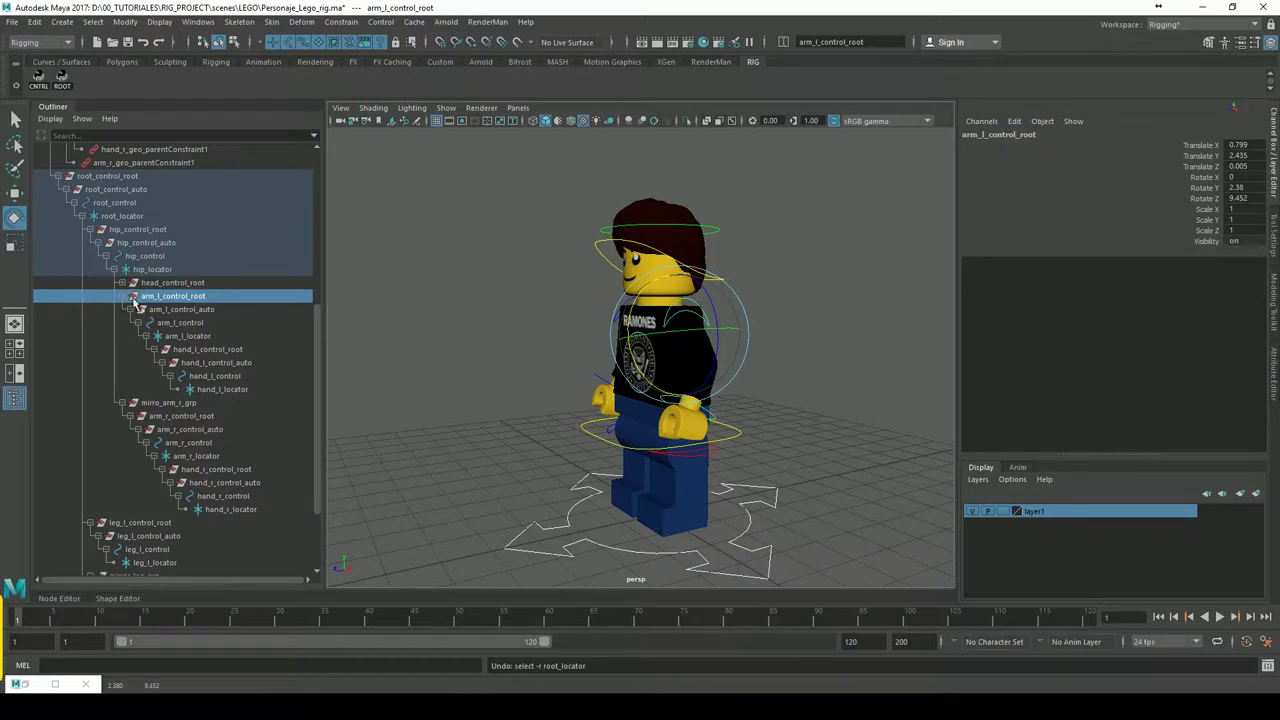
{"action": "left_click", "coordinate": [180, 336]}
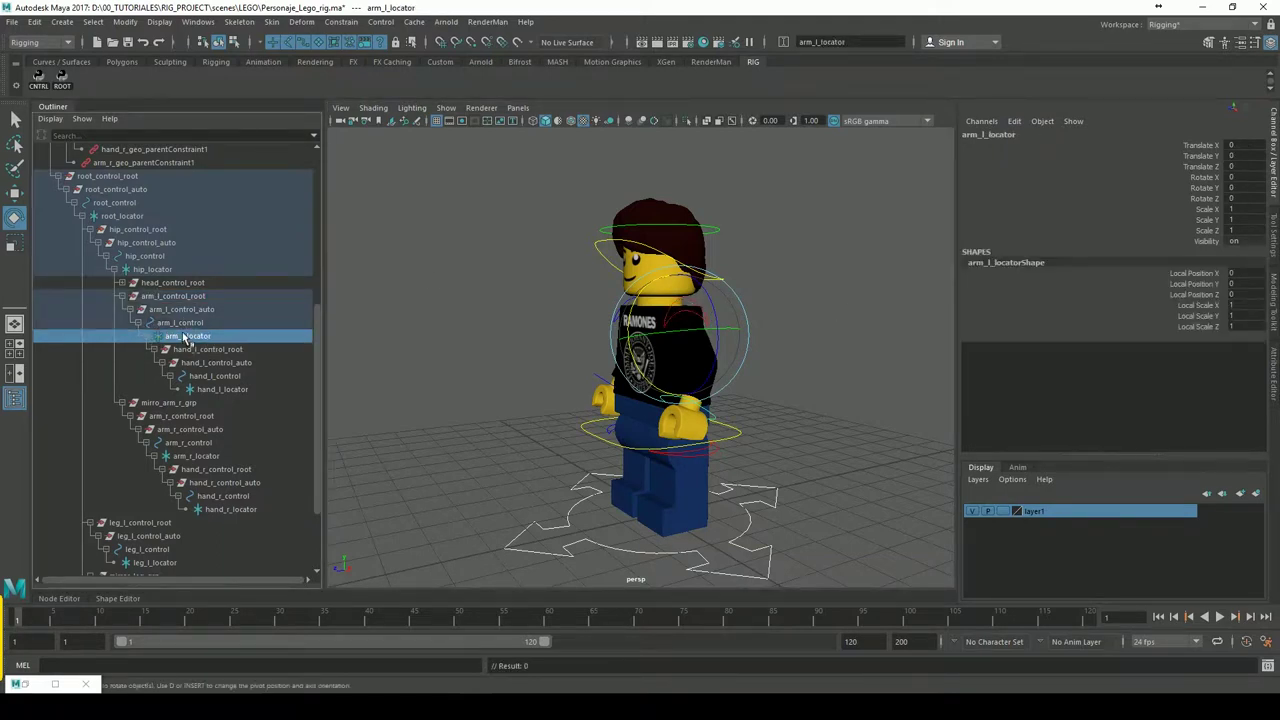
{"action": "left_click", "coordinate": [700, 355]}
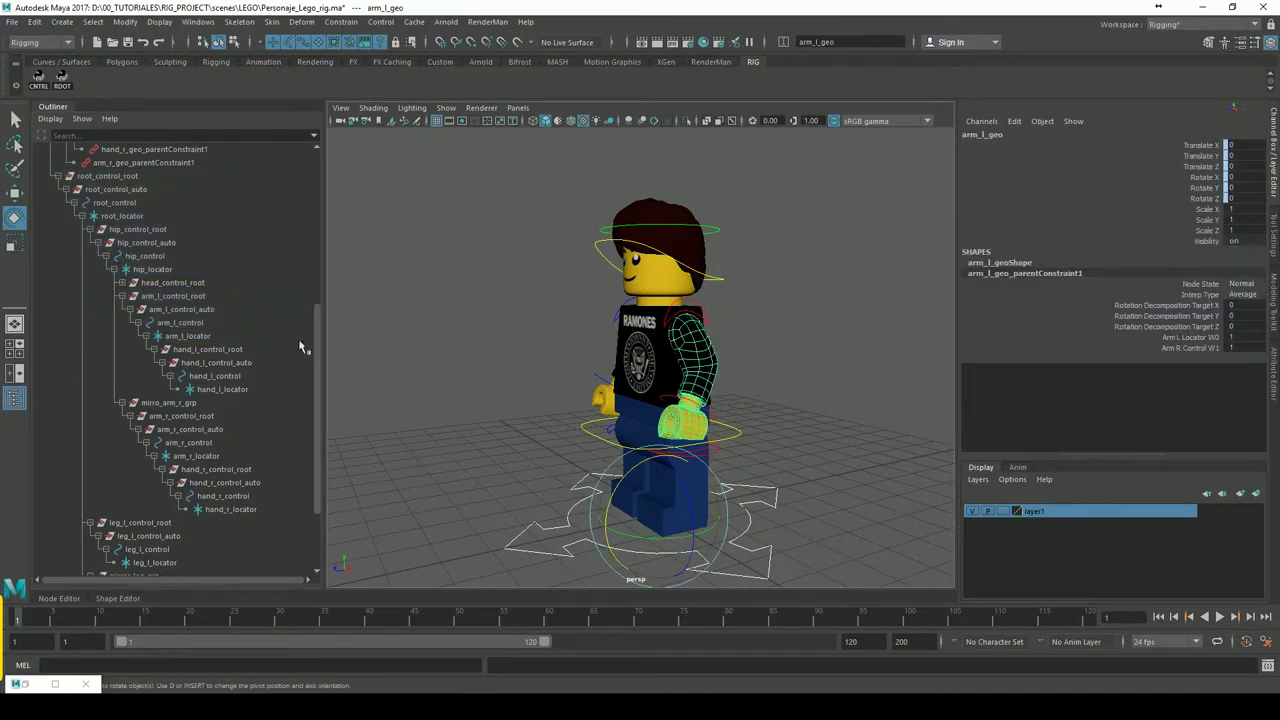
Delete the old hand_l_geo and arm_l_geo parent constraints
{"action": "left_click_drag", "start_coordinate": [316, 345], "coordinate": [318, 254]}
{"action": "left_click", "coordinate": [131, 284]}
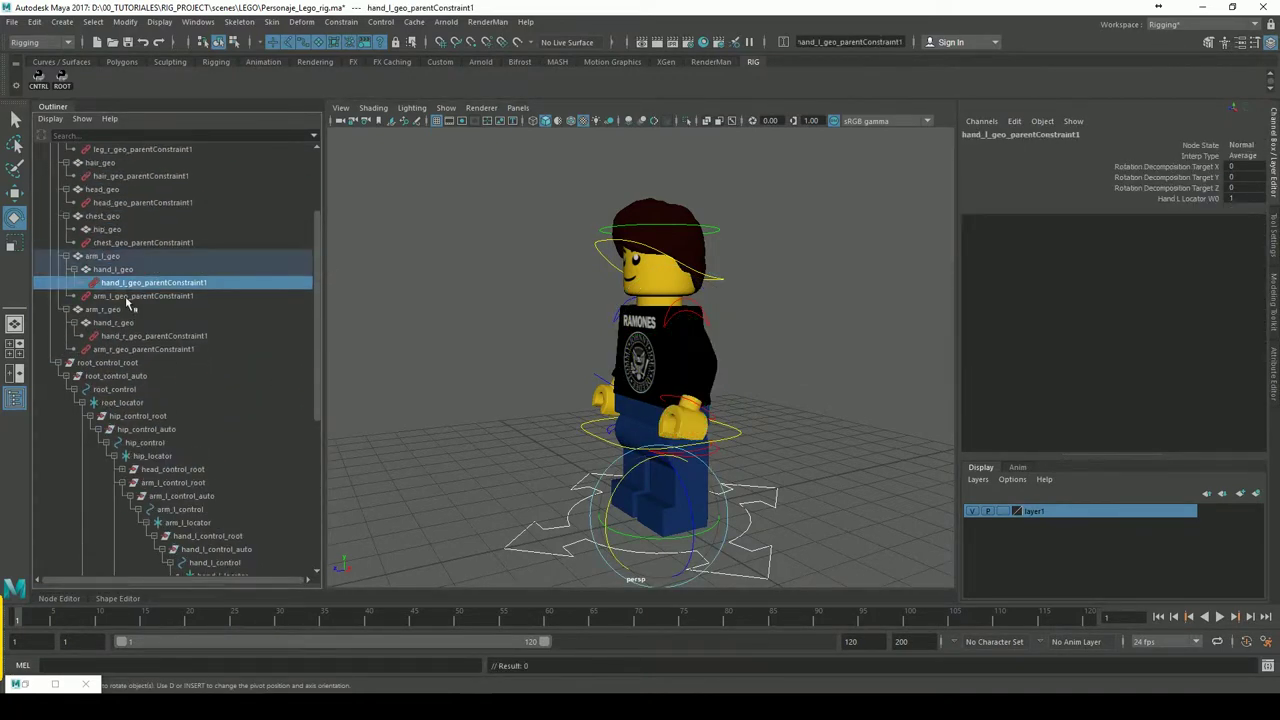
{"action": "key", "text": "Delete"}
{"action": "left_click", "coordinate": [128, 285]}
{"action": "key", "text": "Delete"}
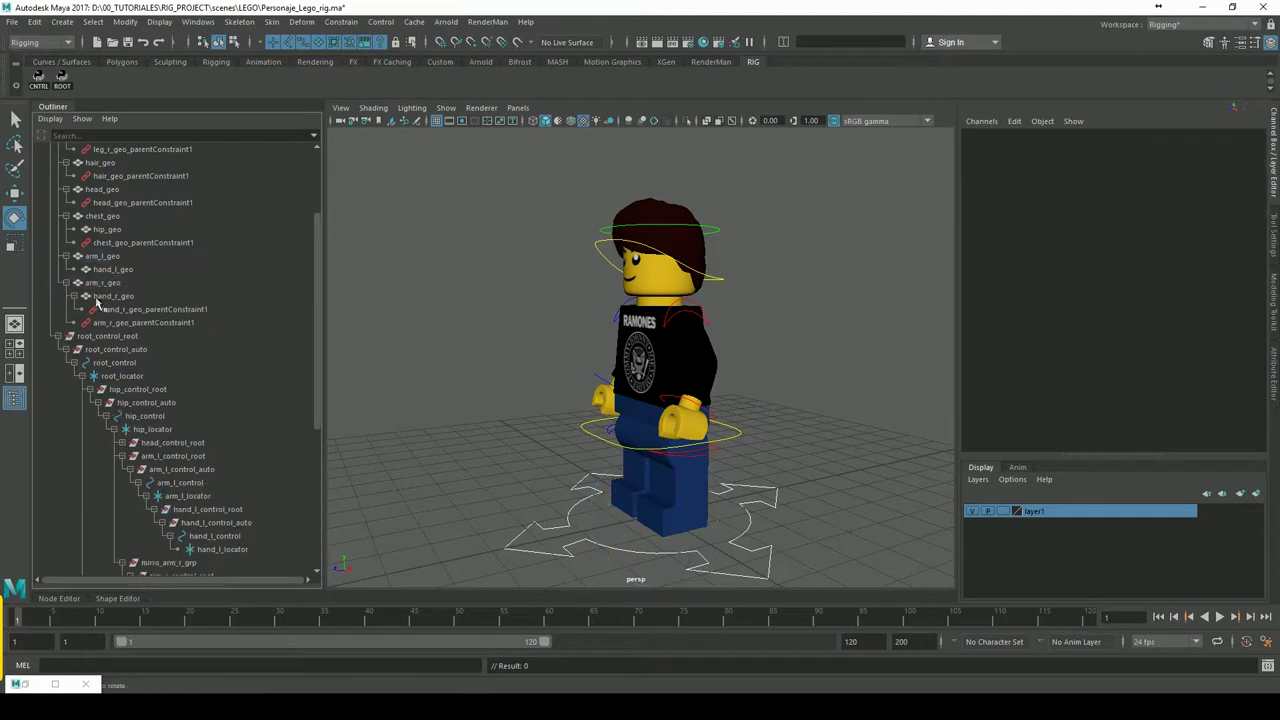
Parent-constrain arm_l_geo to arm_l_control
{"action": "left_click", "coordinate": [720, 335]}
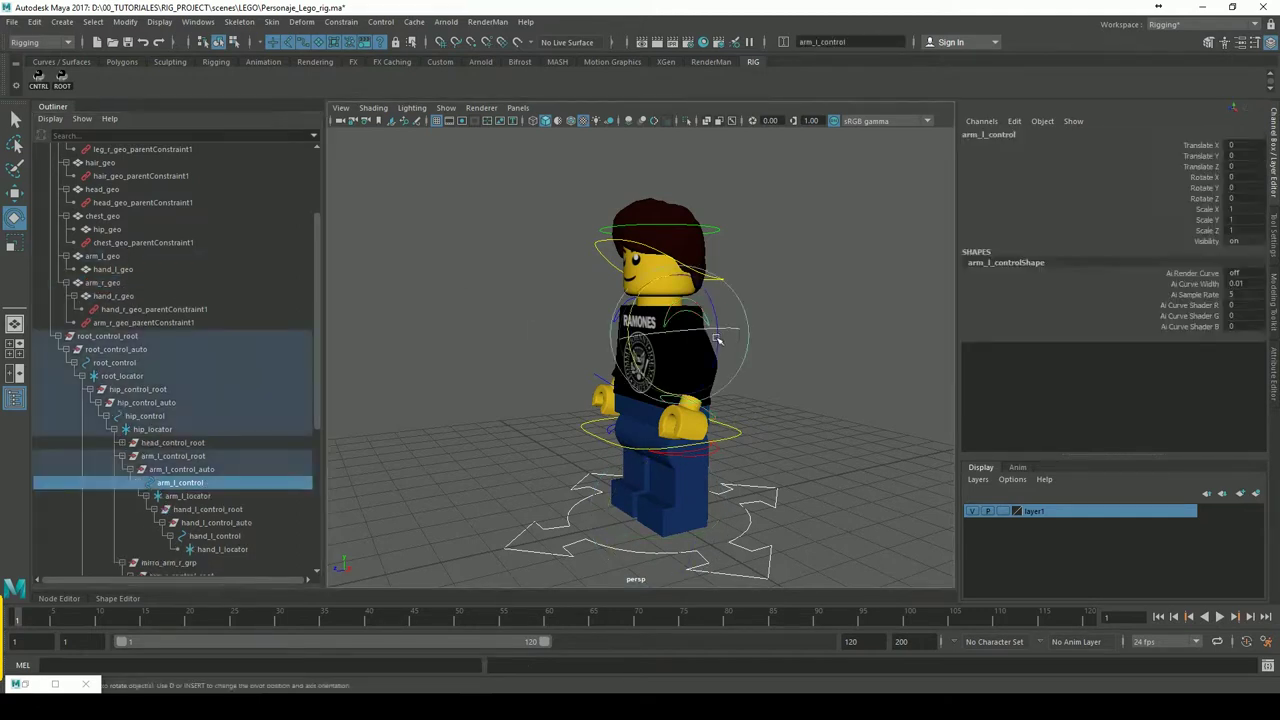
{"action": "key", "text": "ctrl+z"}
{"action": "key", "text": "ctrl+z"}
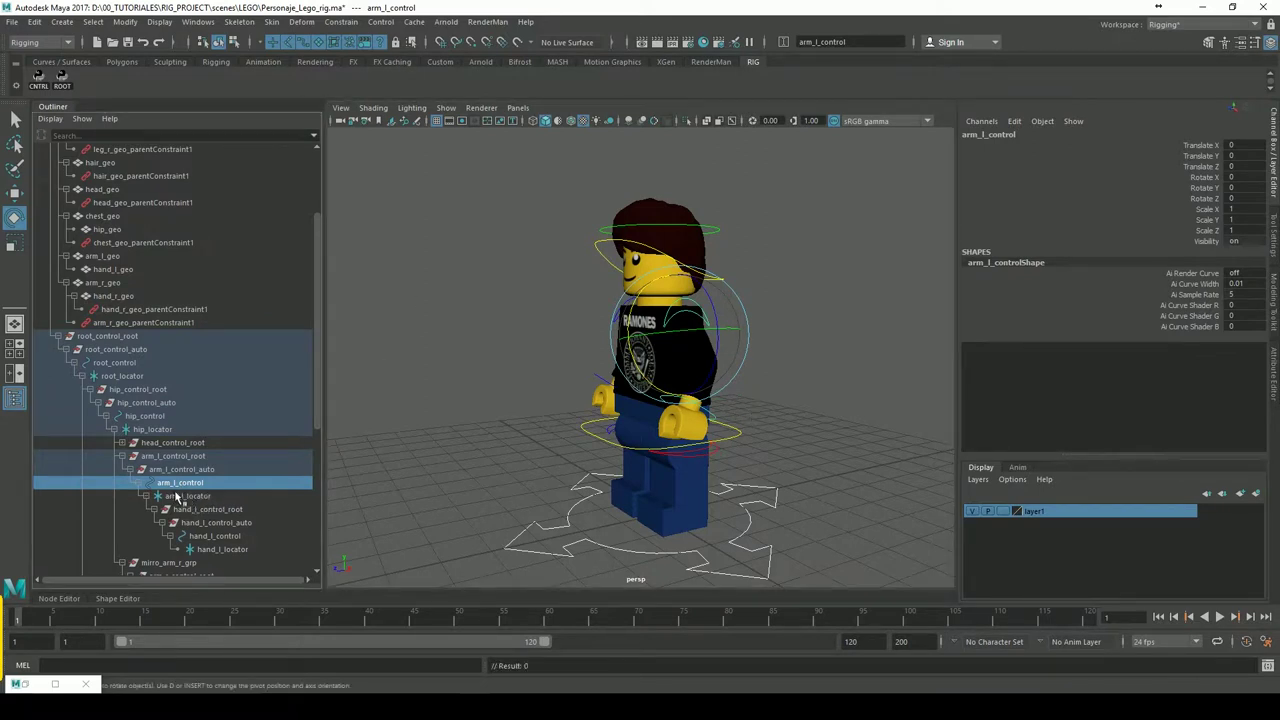
{"action": "left_click", "coordinate": [110, 258], "text": "ctrl"}
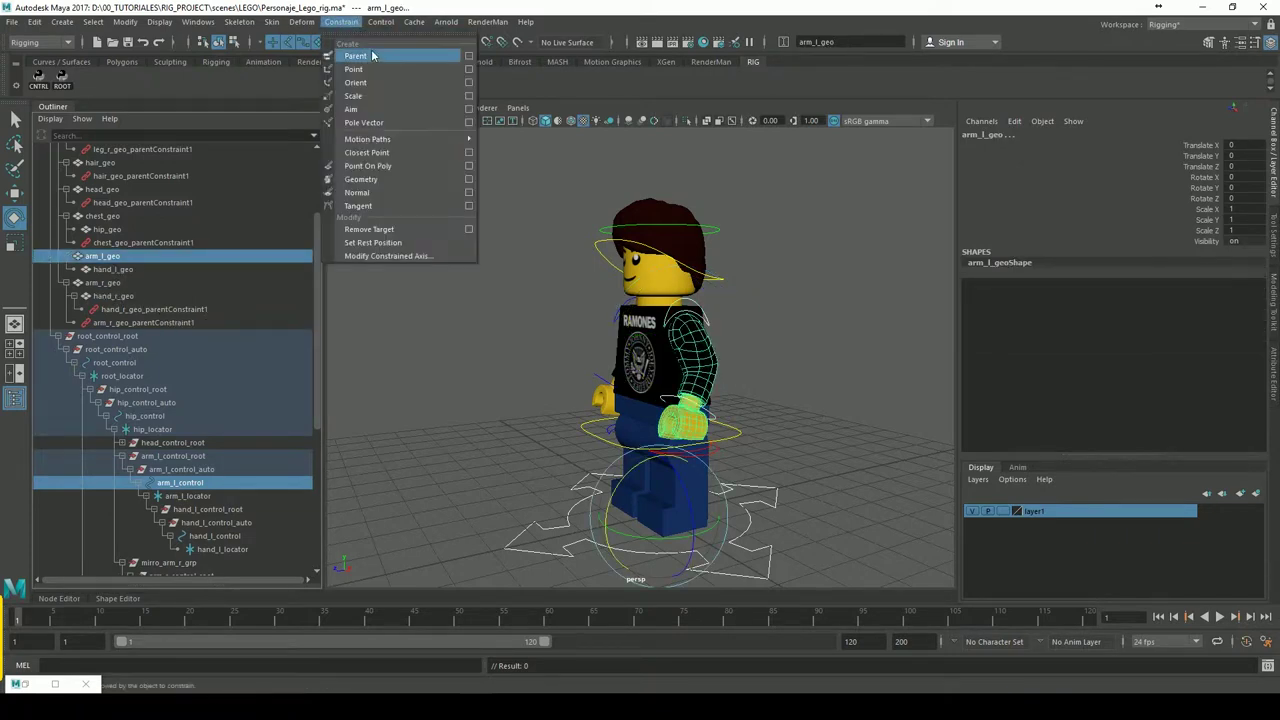
{"action": "left_click", "coordinate": [355, 56]}
{"action": "left_click", "coordinate": [626, 222]}
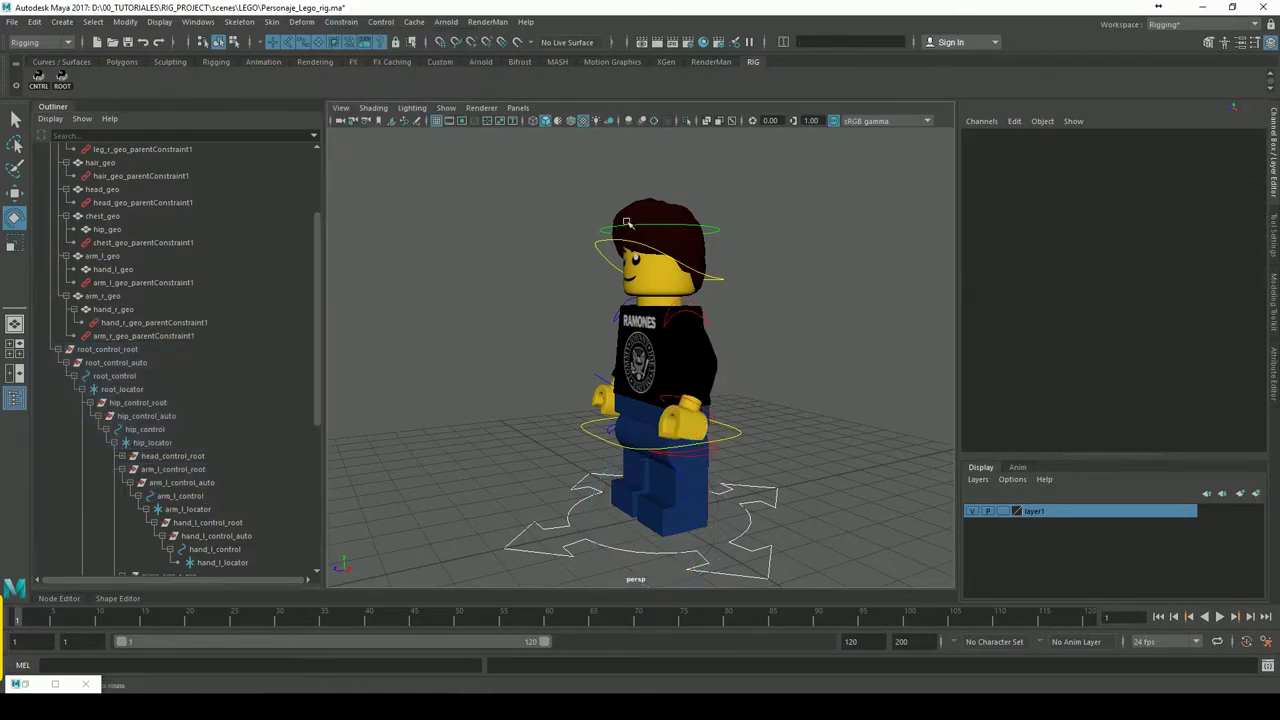
Test the left arm and hip rotations, undoing them so the figure stands upright
{"action": "left_click", "coordinate": [718, 326]}
{"action": "mouse_move", "coordinate": [668, 330]}
{"action": "left_mouse_down"}
{"action": "mouse_move", "coordinate": [670, 367]}
{"action": "mouse_move", "coordinate": [668, 330]}
{"action": "left_mouse_up"}
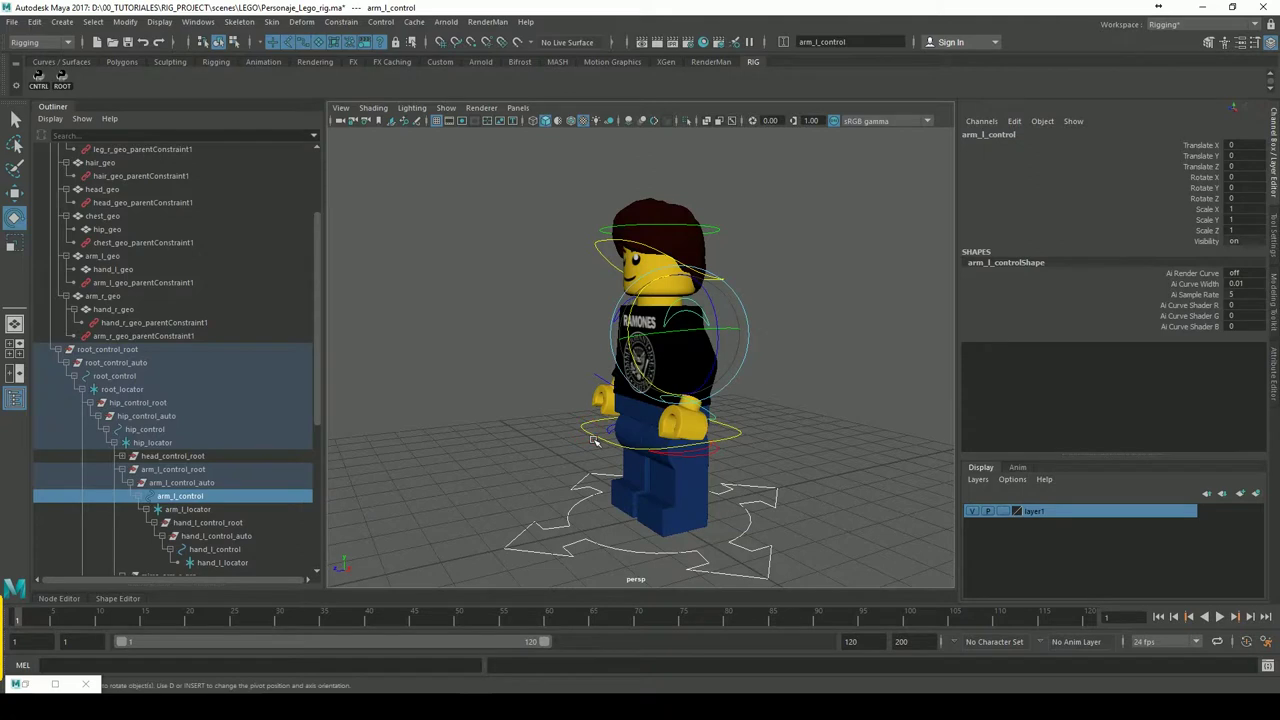
{"action": "left_click", "coordinate": [625, 422]}
{"action": "left_click_drag", "start_coordinate": [625, 422], "coordinate": [773, 366]}
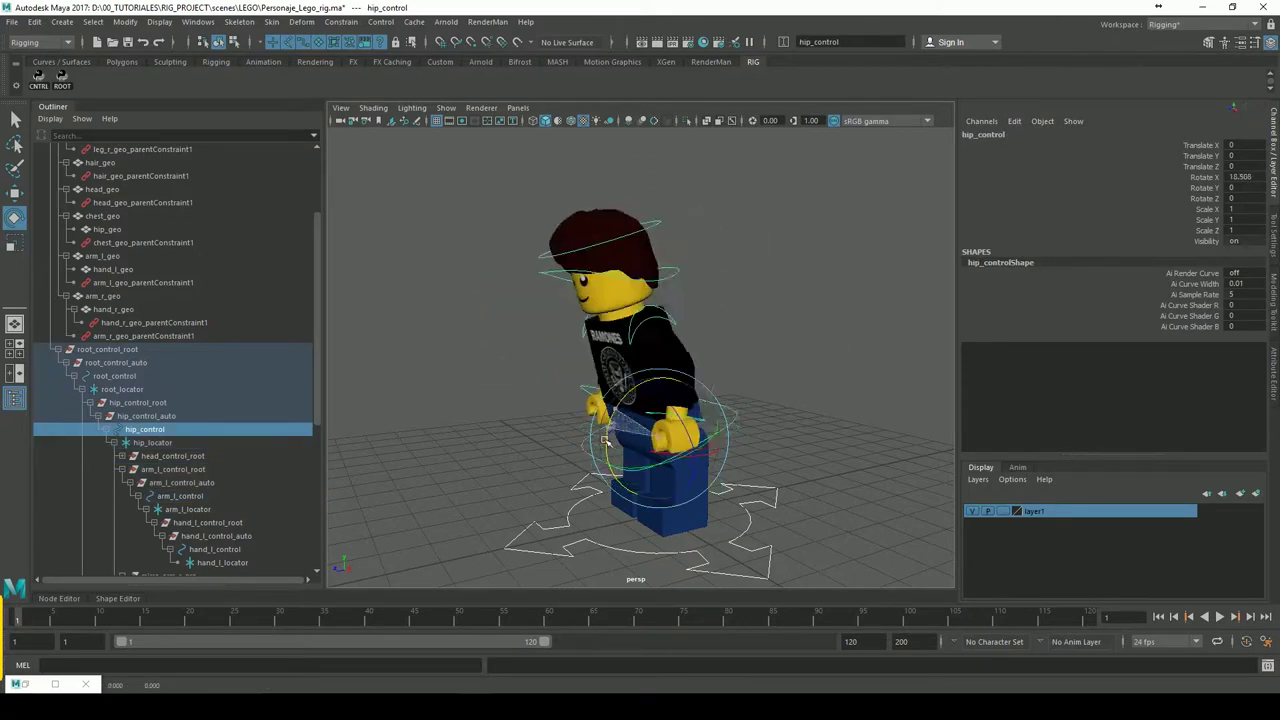
{"action": "key", "text": "ctrl+z"}
{"action": "mouse_move", "coordinate": [677, 383]}
{"action": "left_mouse_down", "text": "alt"}
{"action": "mouse_move", "coordinate": [640, 400]}
{"action": "mouse_move", "coordinate": [629, 441]}
{"action": "left_mouse_up", "text": "alt"}
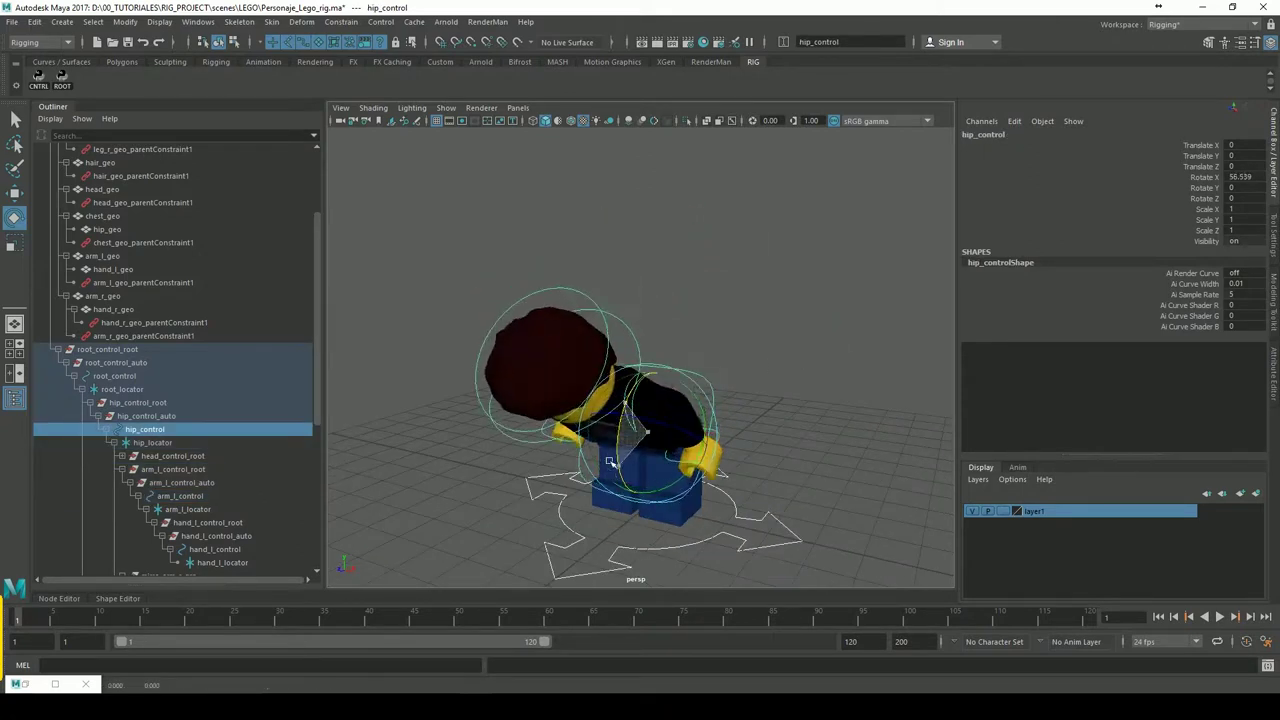
{"action": "key", "text": "ctrl+z"}
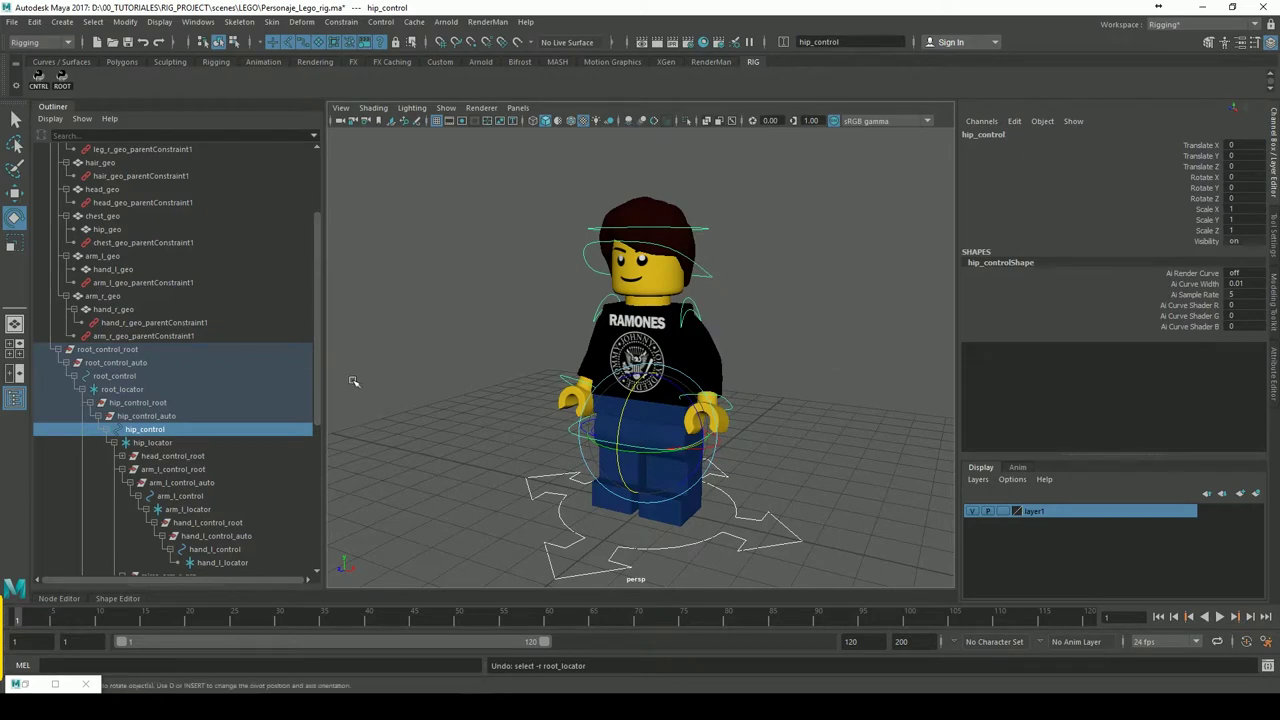
{"action": "scroll", "coordinate": [322, 443], "scroll_direction": "down", "scroll_amount": 3}
Parent-constrain the left hand geometry to the left hand control
{"action": "left_click", "coordinate": [236, 417]}
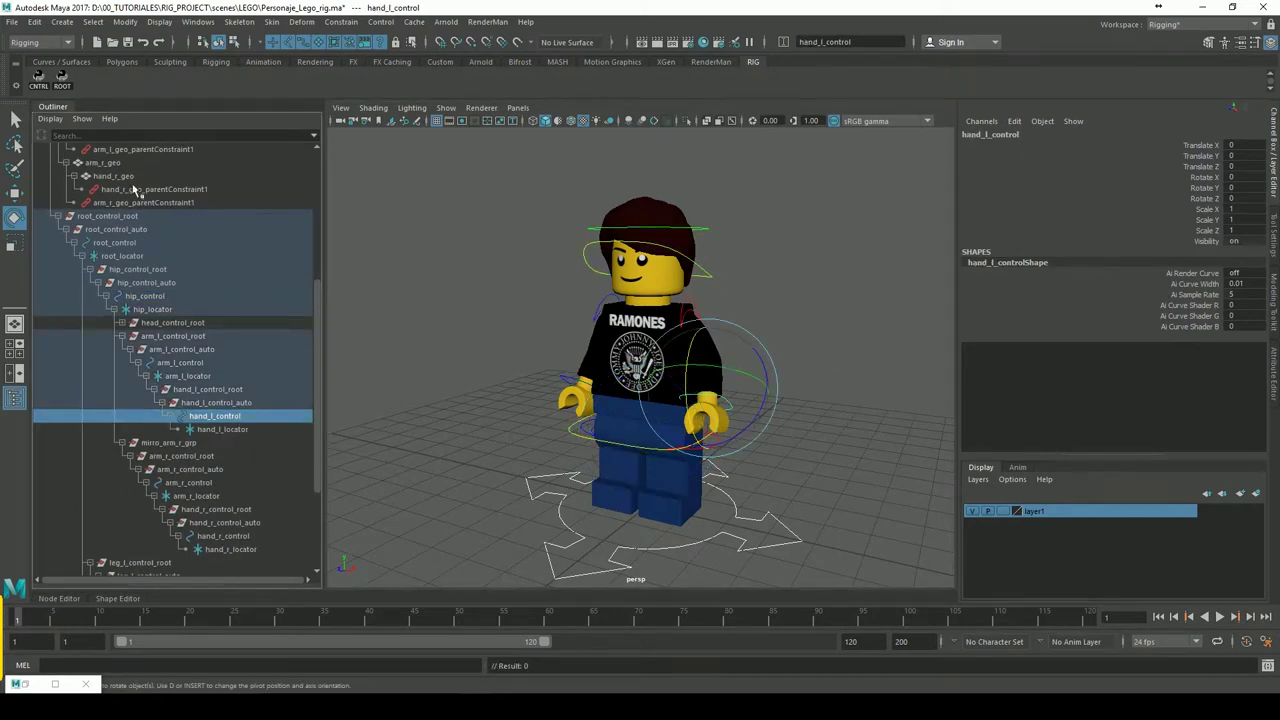
{"action": "left_click_drag", "start_coordinate": [320, 305], "coordinate": [338, 199]}
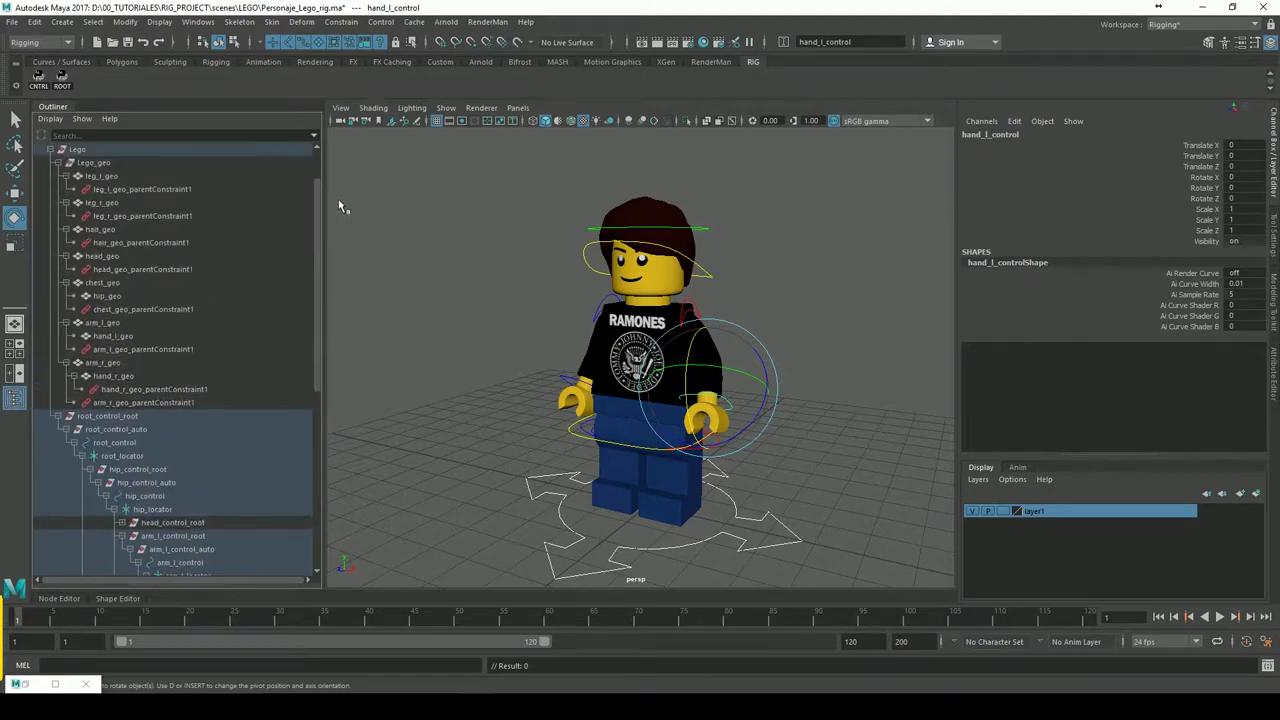
{"action": "left_click", "coordinate": [127, 337]}
{"action": "left_click", "coordinate": [340, 21]}
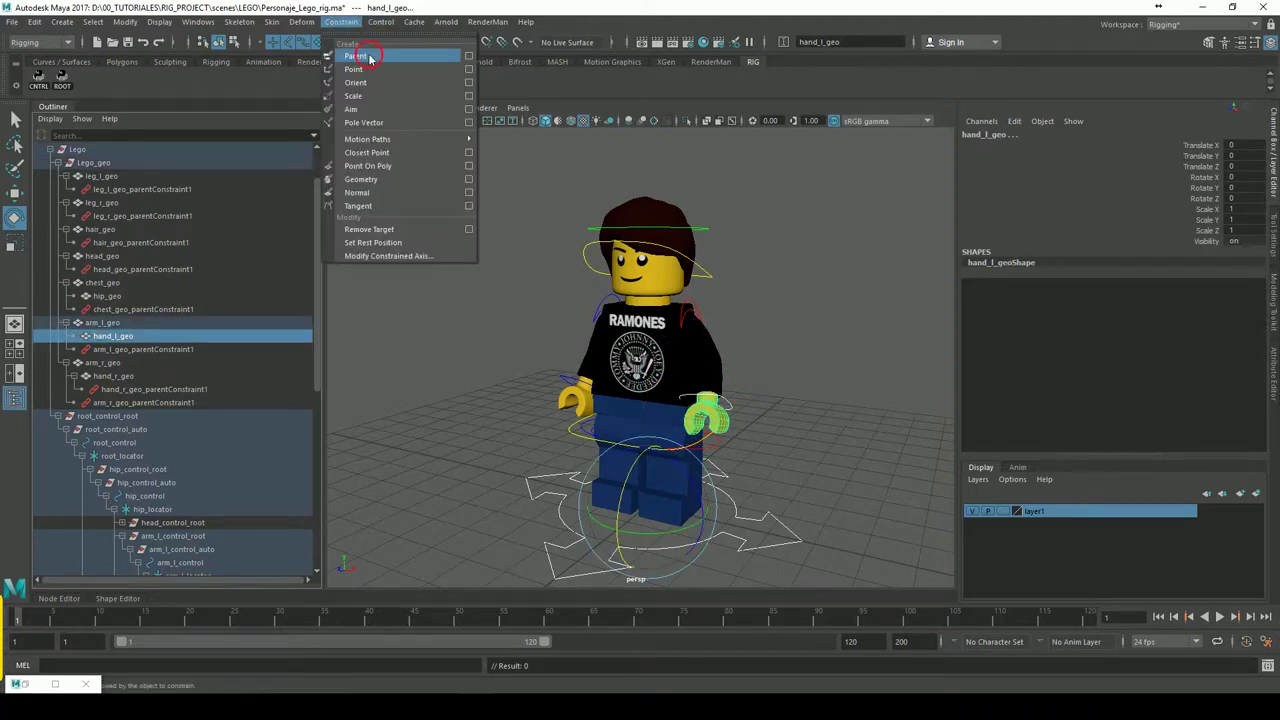
{"action": "left_click", "coordinate": [356, 56]}
{"action": "left_click", "coordinate": [803, 341]}
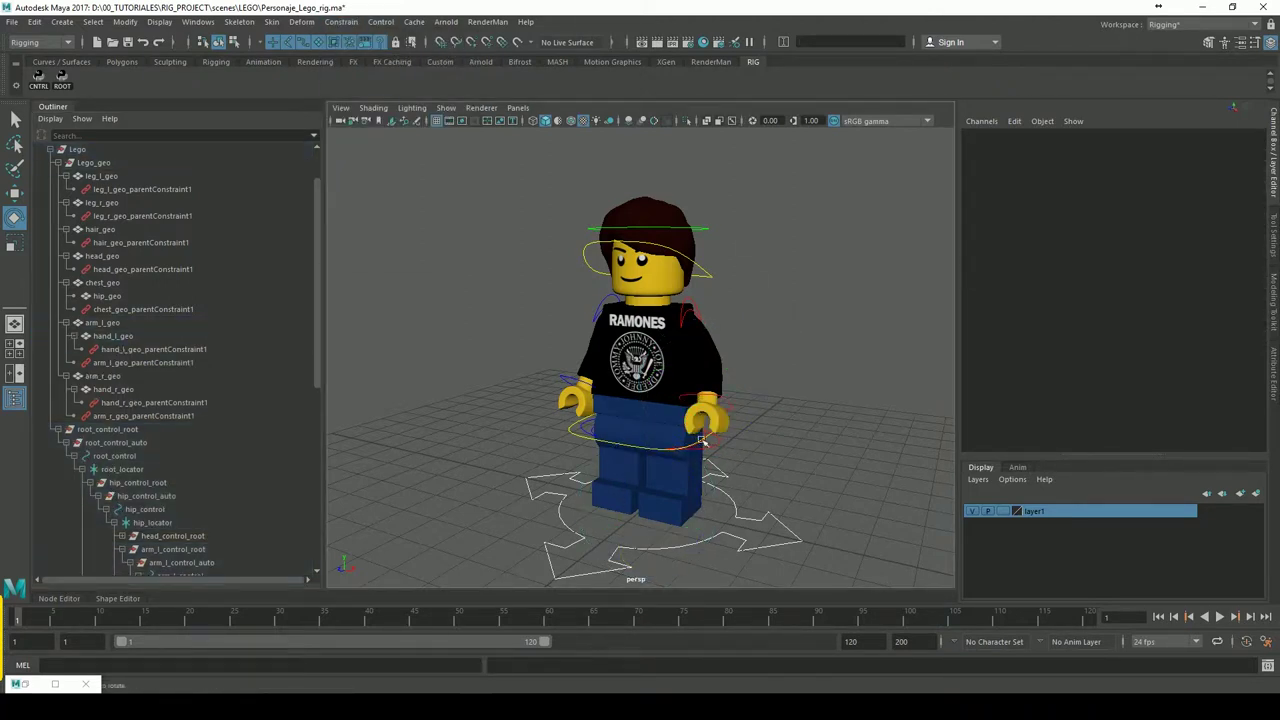
Test the hand constraint by tilting the hip control forward, then undo the tilt
{"action": "left_click", "coordinate": [577, 455]}
{"action": "left_click_drag", "start_coordinate": [630, 421], "coordinate": [620, 447]}
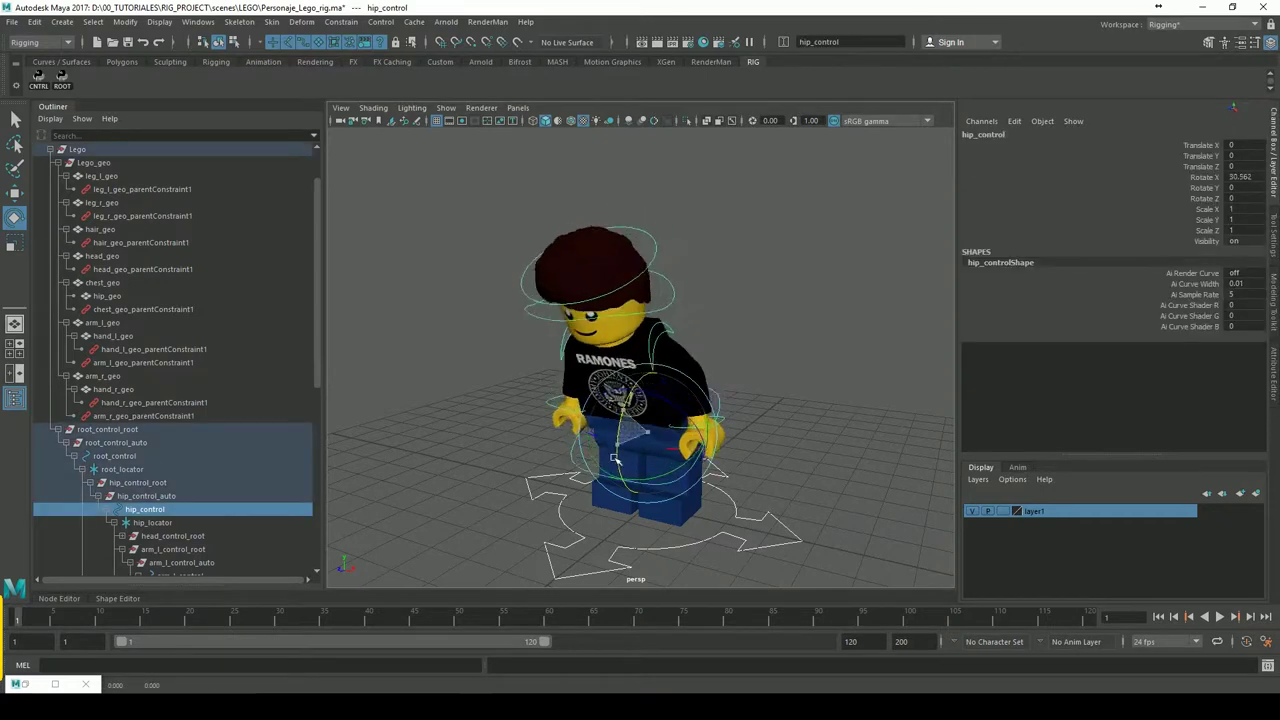
{"action": "key", "text": "ctrl+z"}
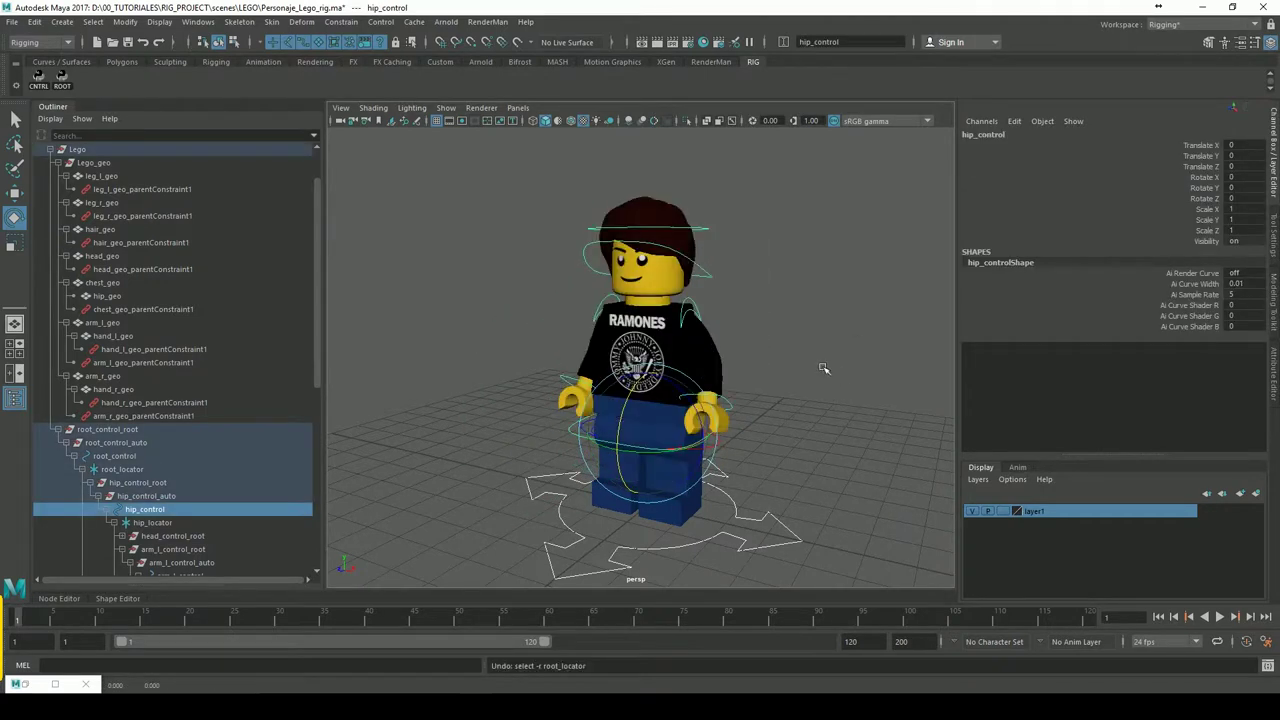
{"action": "scroll", "coordinate": [750, 323], "scroll_direction": "down", "scroll_amount": 2}
{"action": "left_click_drag", "start_coordinate": [793, 312], "coordinate": [790, 350], "text": "alt"}
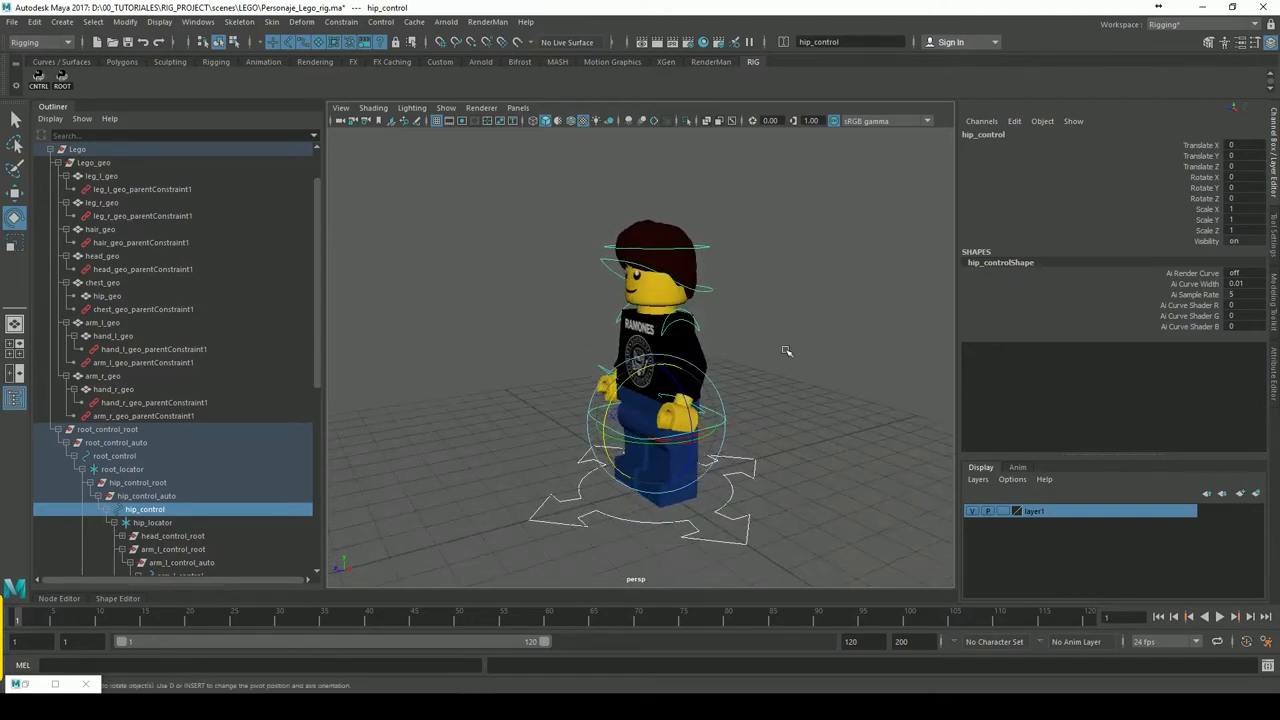
{"action": "scroll", "coordinate": [835, 376], "scroll_direction": "up", "scroll_amount": 2}
{"action": "left_click", "coordinate": [835, 376]}
{"action": "mouse_move", "coordinate": [807, 409]}
{"action": "left_mouse_down", "text": "alt"}
{"action": "mouse_move", "coordinate": [730, 322]}
{"action": "mouse_move", "coordinate": [757, 456]}
{"action": "left_mouse_up", "text": "alt"}
Lean the hip as a test, then set Rotate X to 0 on the hip and left arm controls
{"action": "left_click", "coordinate": [713, 327]}
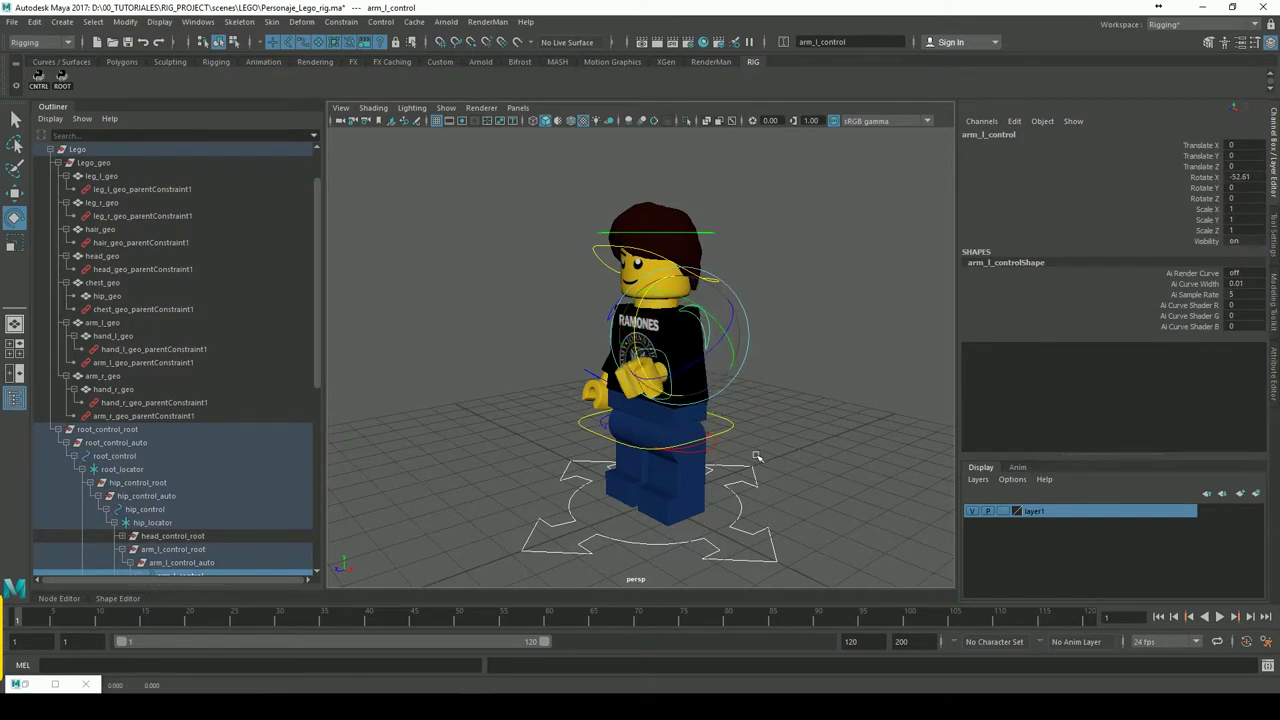
{"action": "left_click", "coordinate": [733, 432]}
{"action": "mouse_move", "coordinate": [699, 415]}
{"action": "left_mouse_down"}
{"action": "mouse_move", "coordinate": [624, 437]}
{"action": "mouse_move", "coordinate": [640, 437]}
{"action": "left_mouse_up"}
{"action": "left_click", "coordinate": [1255, 177]}
{"action": "type", "text": "0"}
{"action": "key", "text": "Return"}
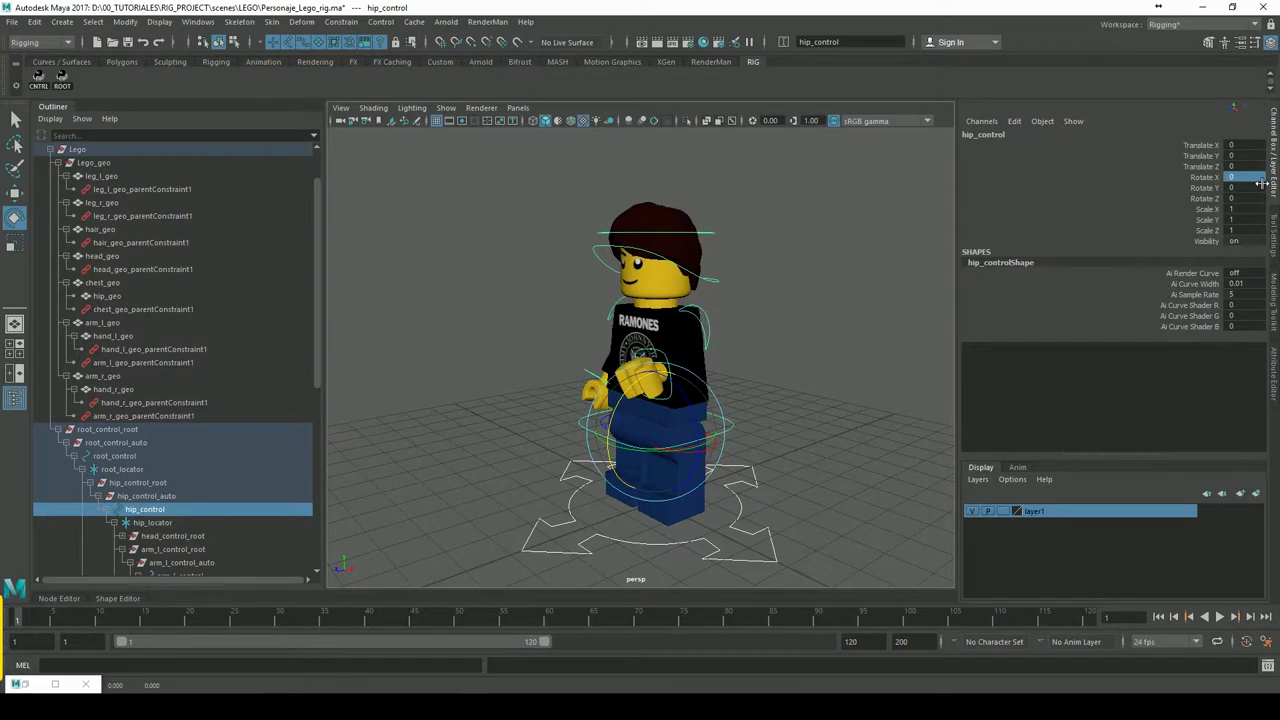
{"action": "left_click", "coordinate": [718, 345]}
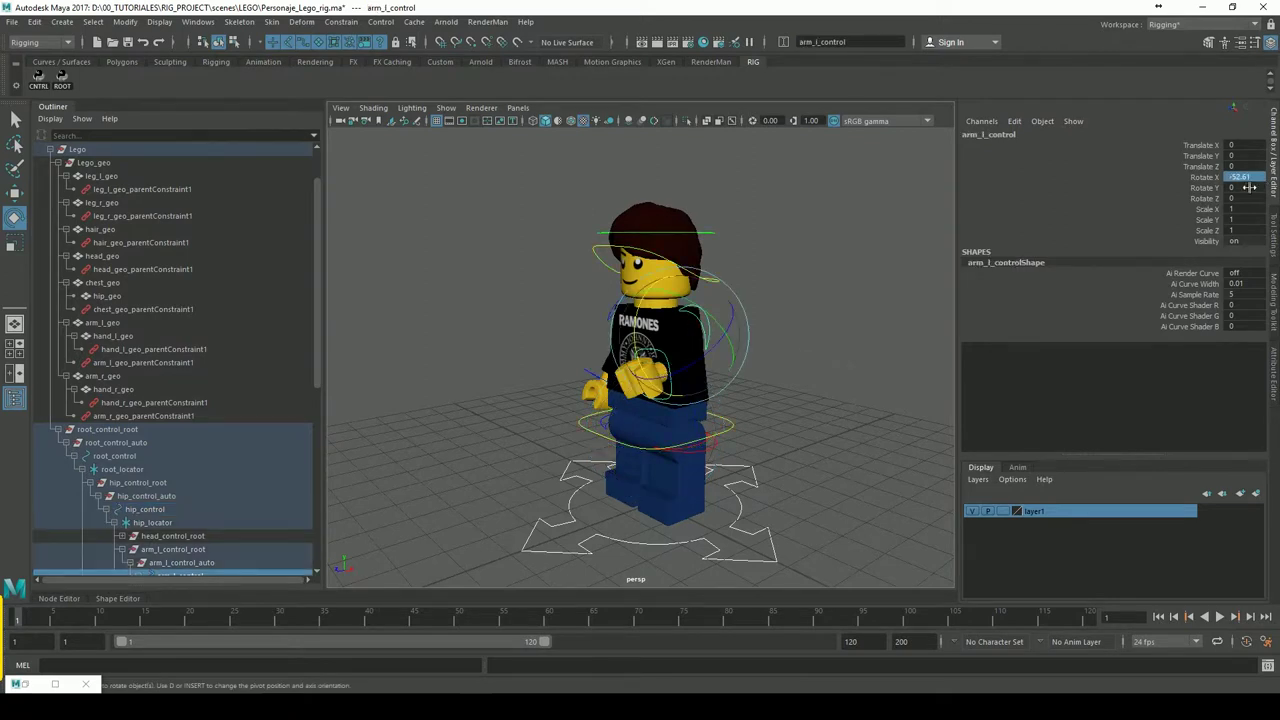
{"action": "type", "text": "0"}
{"action": "key", "text": "Return"}
Save the rig as Personaje_Lego_rig.ma
{"action": "left_click", "coordinate": [812, 328]}
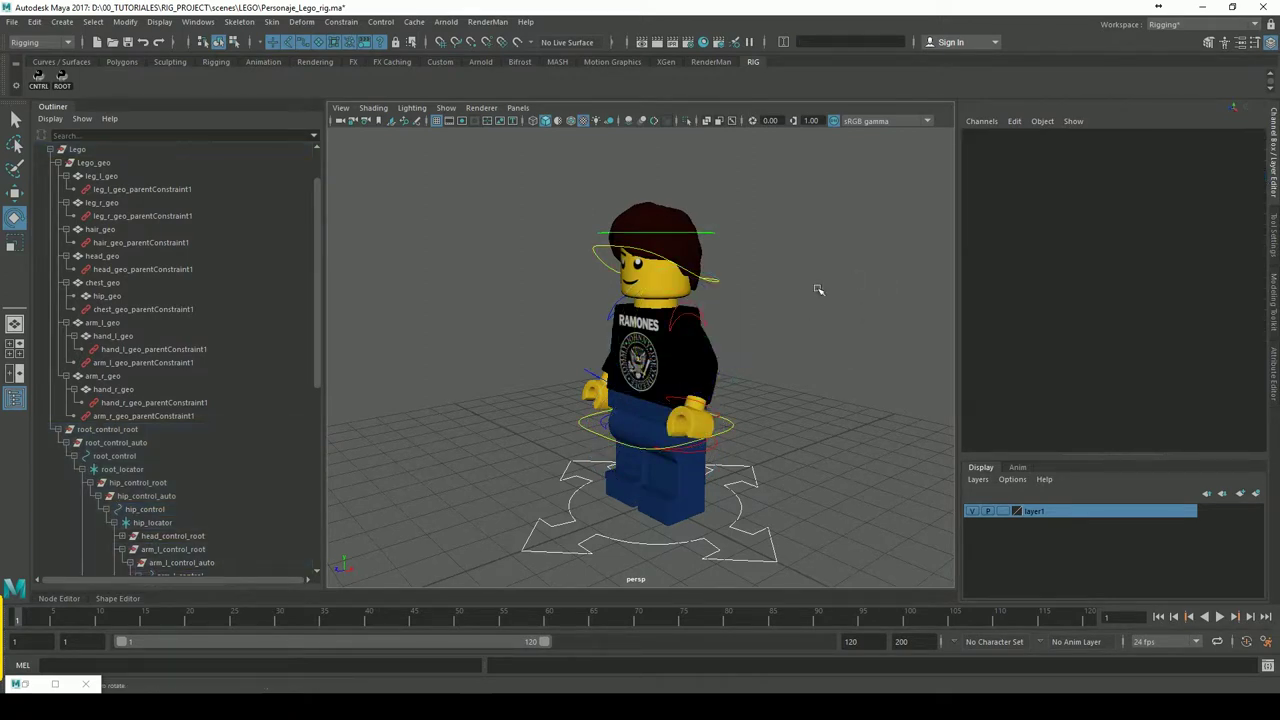
{"action": "mouse_move", "coordinate": [847, 288]}
{"action": "left_mouse_down", "text": "alt"}
{"action": "mouse_move", "coordinate": [754, 357]}
{"action": "mouse_move", "coordinate": [797, 349]}
{"action": "mouse_move", "coordinate": [797, 283]}
{"action": "mouse_move", "coordinate": [478, 223]}
{"action": "left_mouse_up", "text": "alt"}
{"action": "key", "text": "ctrl+s"}
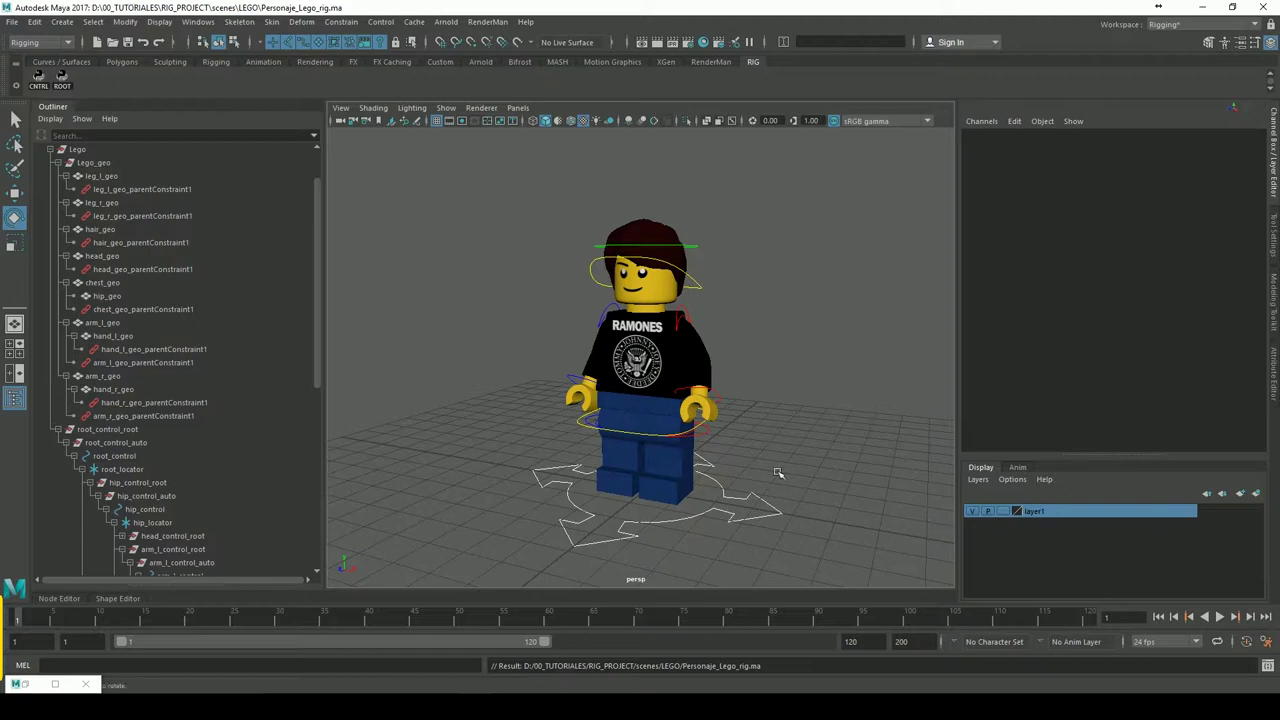
Test-scale the root control, undo back to scale 1, and select the left leg control
{"action": "left_click", "coordinate": [768, 500]}
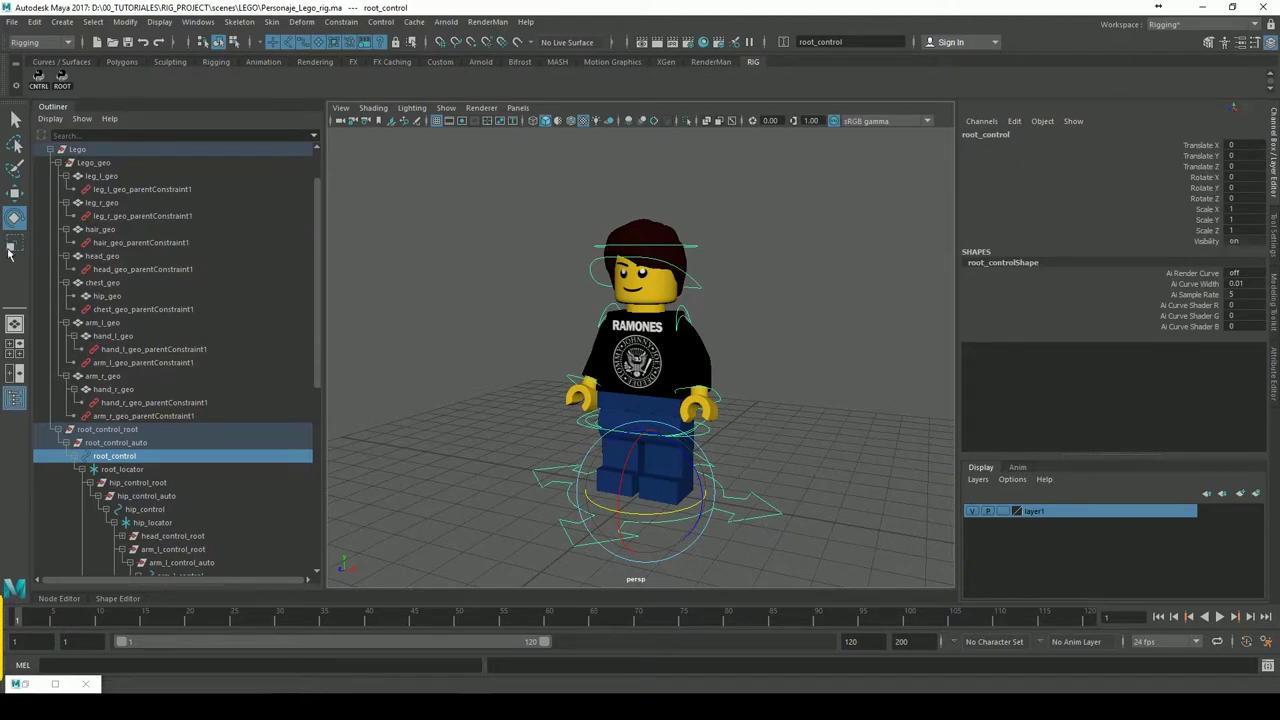
{"action": "key", "text": "r"}
{"action": "mouse_move", "coordinate": [650, 495]}
{"action": "left_mouse_down"}
{"action": "mouse_move", "coordinate": [822, 462]}
{"action": "mouse_move", "coordinate": [797, 460]}
{"action": "left_mouse_up"}
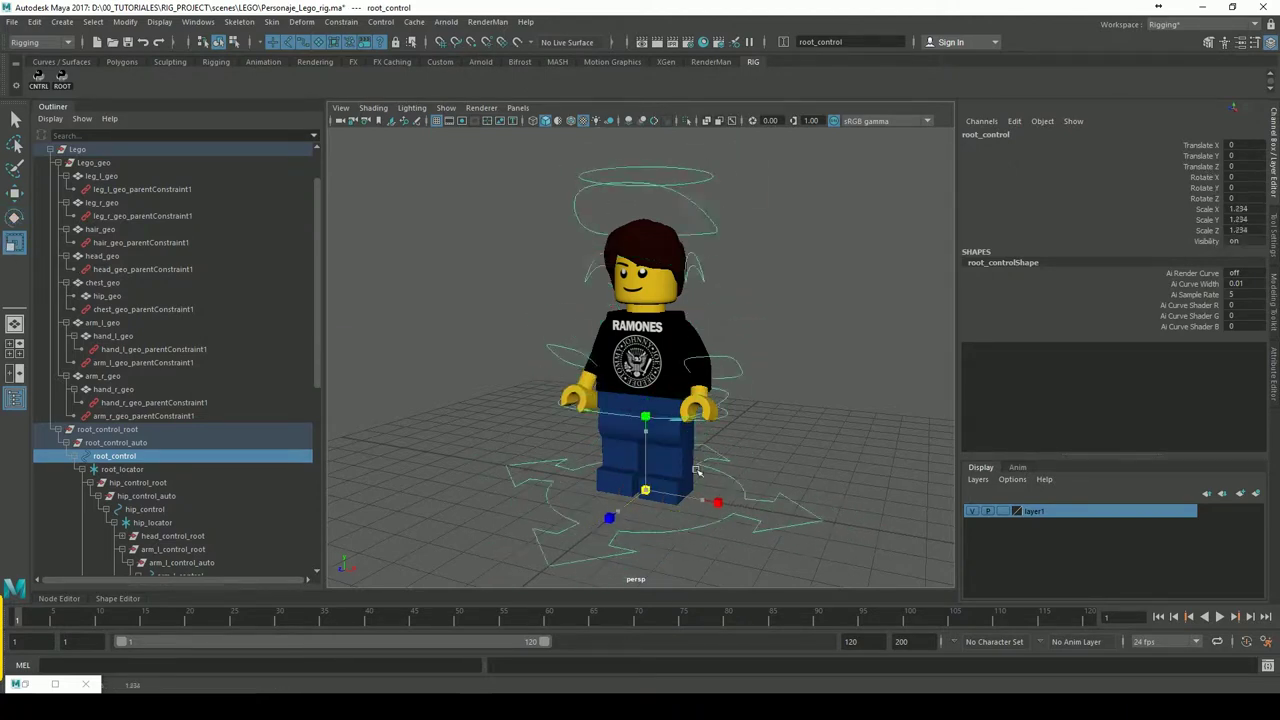
{"action": "key", "text": "ctrl+z"}
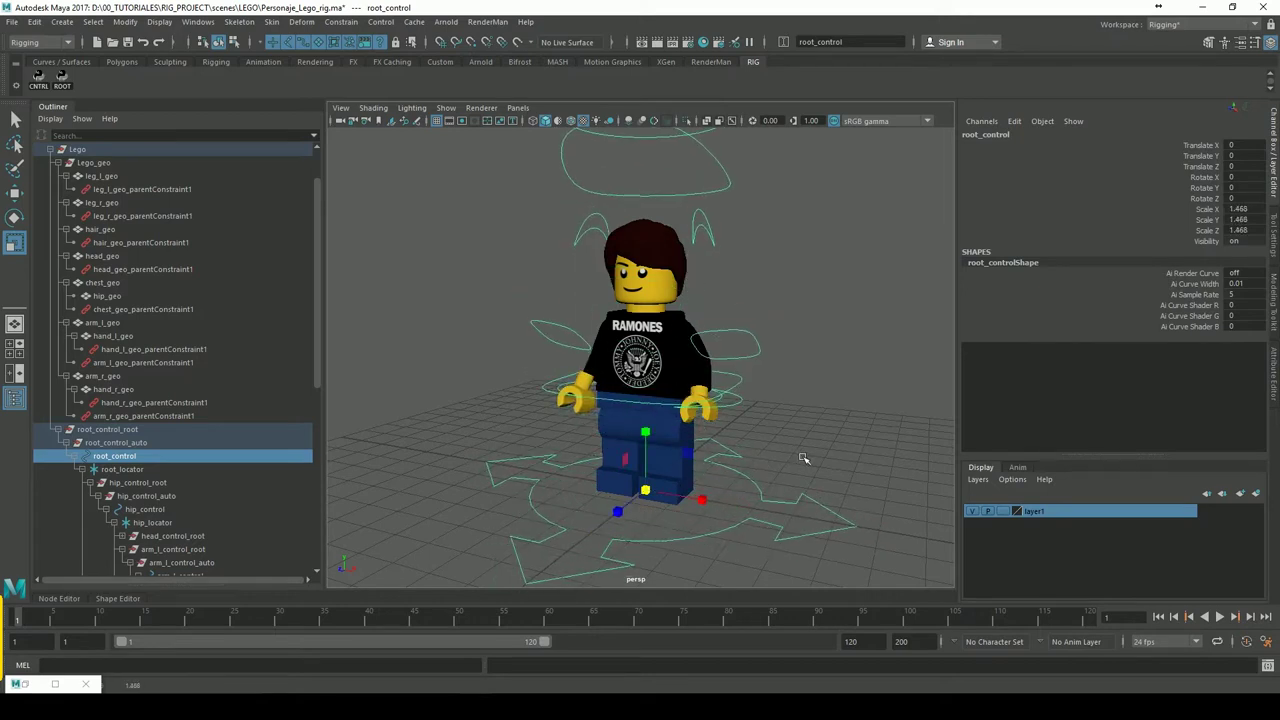
{"action": "key", "text": "ctrl+z"}
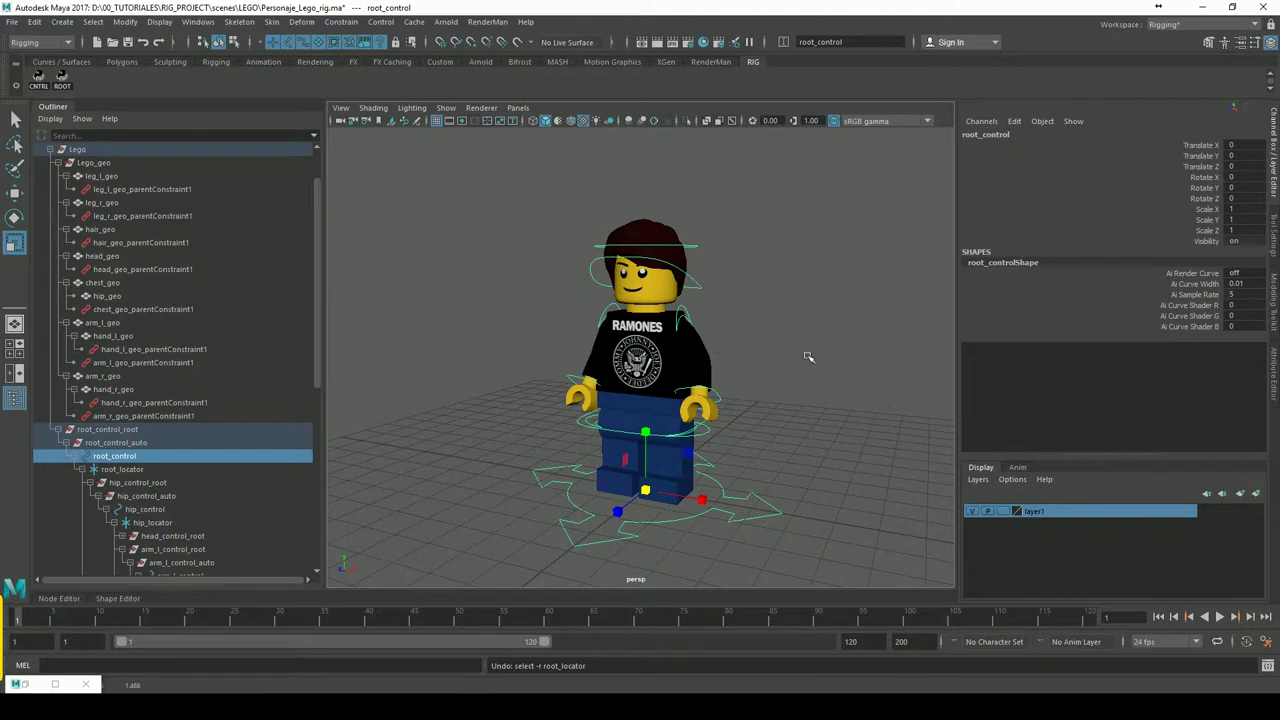
{"action": "right_click_drag", "start_coordinate": [733, 401], "coordinate": [763, 386], "text": "alt"}
{"action": "mouse_move", "coordinate": [763, 386]}
{"action": "left_mouse_down", "text": "alt"}
{"action": "mouse_move", "coordinate": [751, 391]}
{"action": "mouse_move", "coordinate": [760, 405]}
{"action": "left_mouse_up", "text": "alt"}
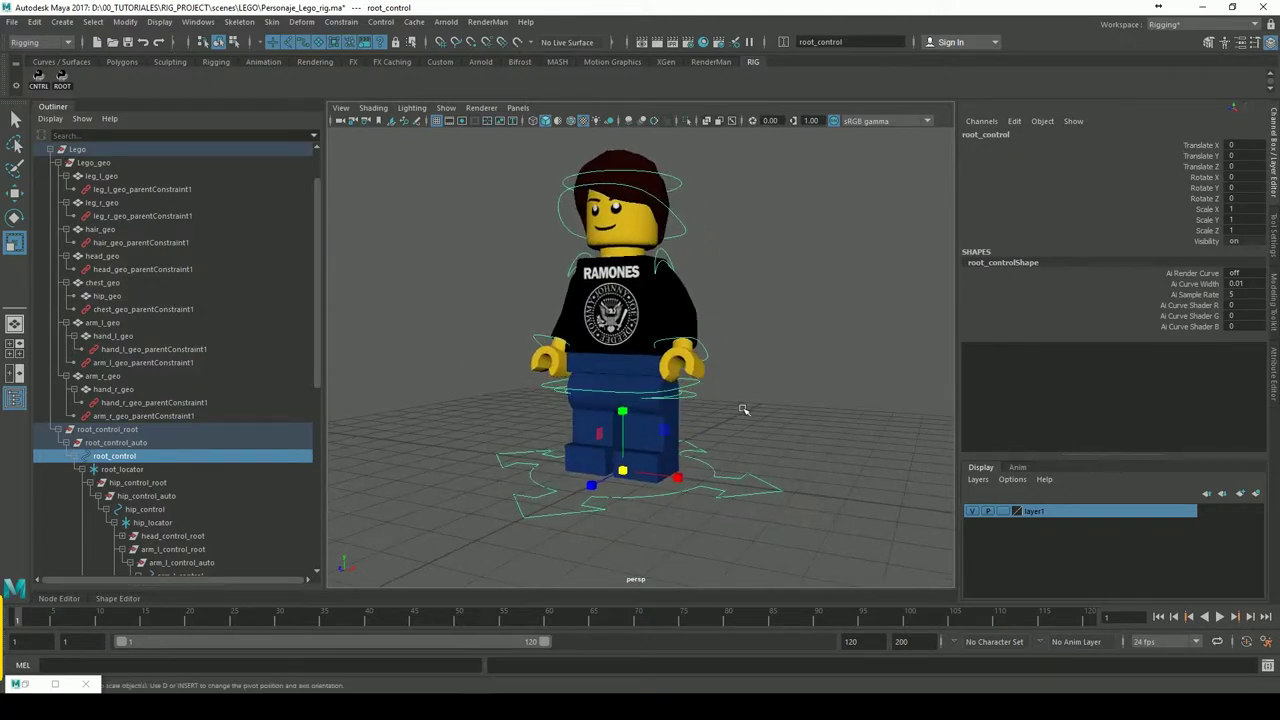
{"action": "right_click_drag", "start_coordinate": [743, 409], "coordinate": [799, 390], "text": "alt"}
{"action": "left_click", "coordinate": [698, 397]}
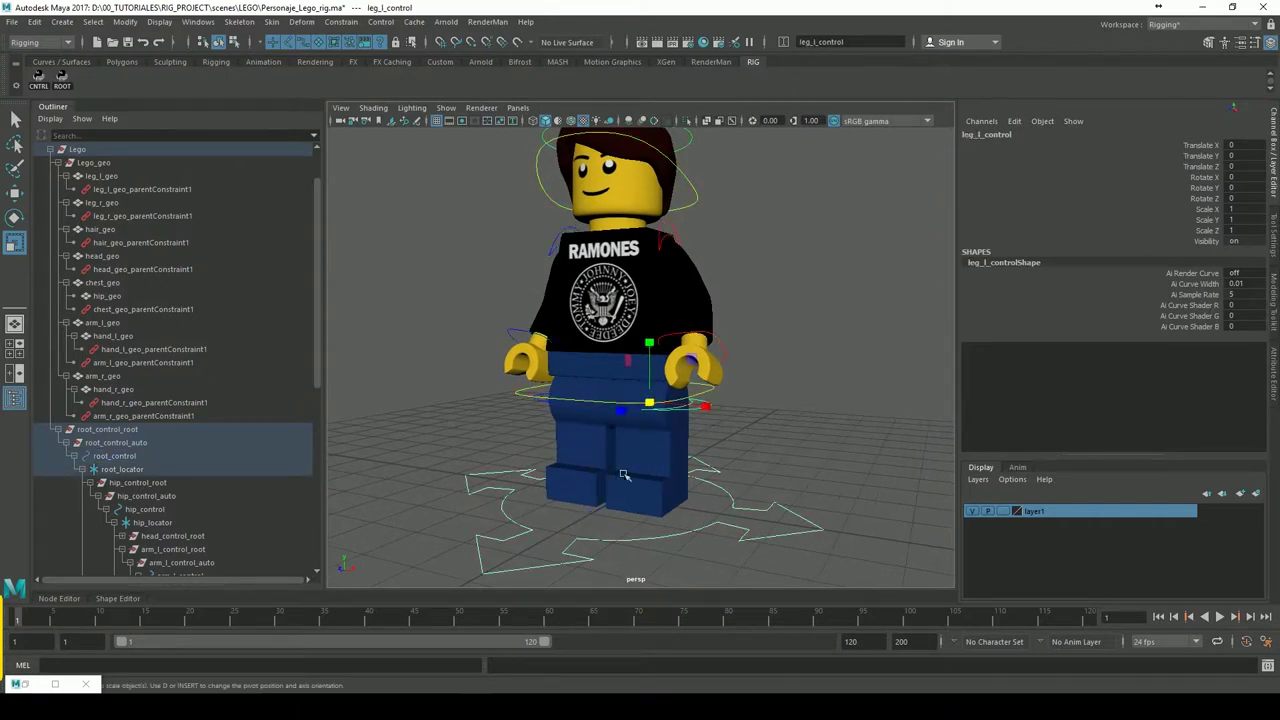
Add a scale constraint from the left leg control to leg_l_geo and test it by scaling the root
{"action": "left_click", "coordinate": [680, 471]}
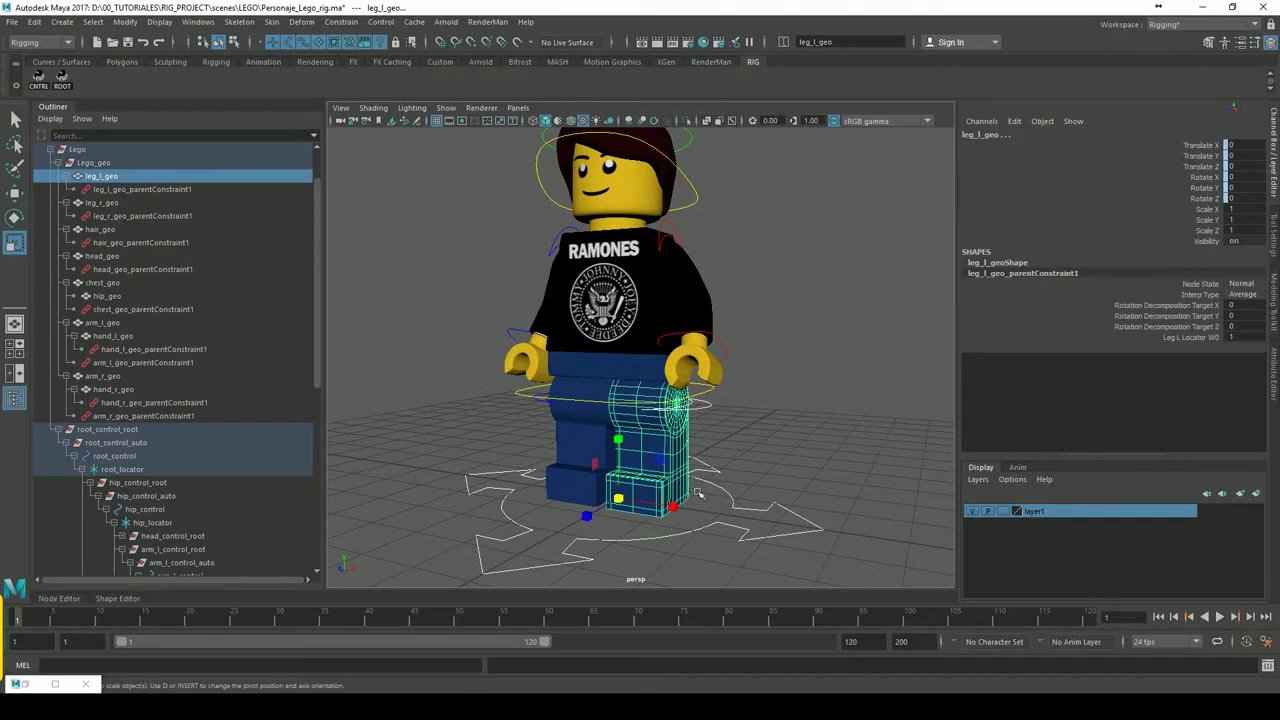
{"action": "left_click", "coordinate": [340, 21]}
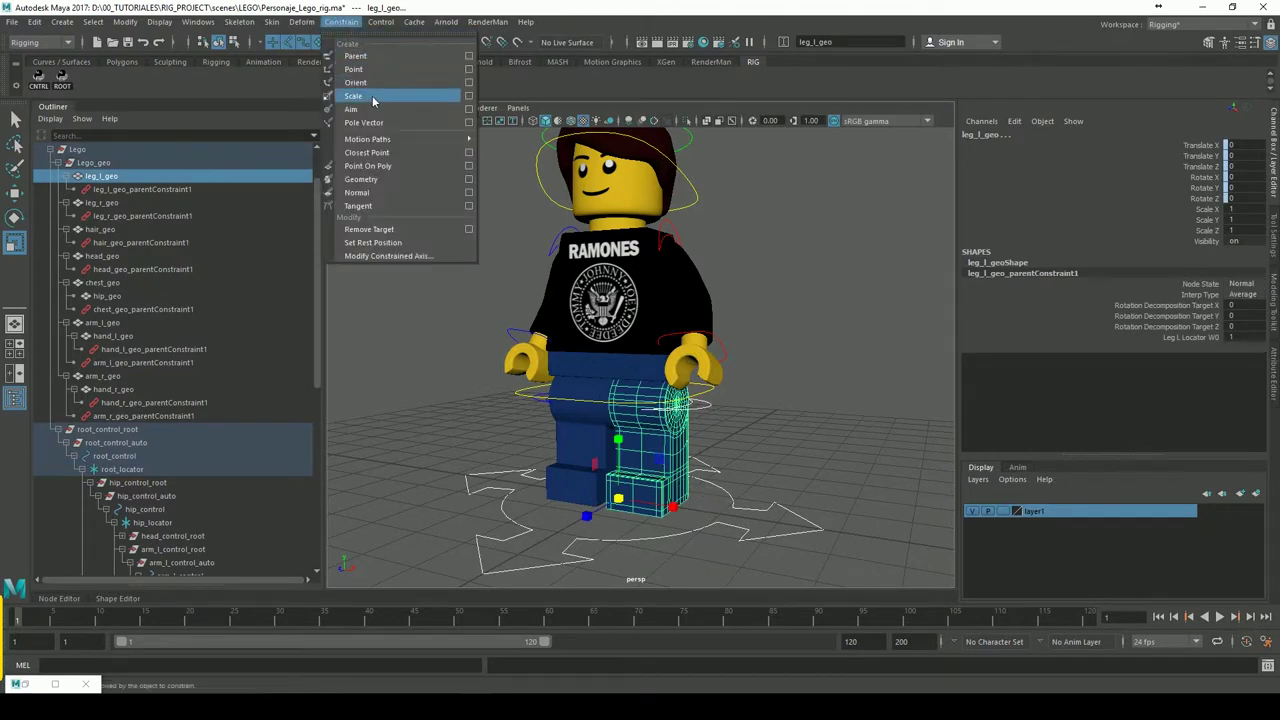
{"action": "left_click", "coordinate": [467, 96]}
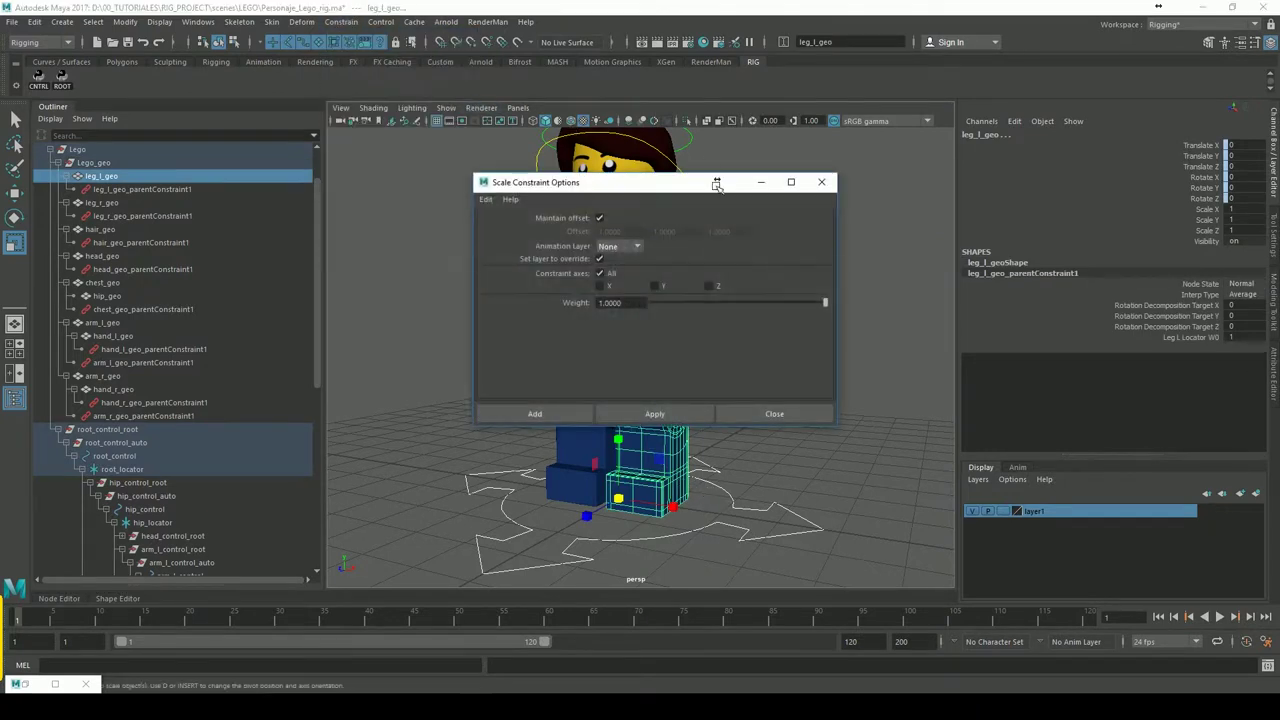
{"action": "left_click", "coordinate": [547, 419]}
{"action": "left_click", "coordinate": [783, 398]}
{"action": "left_click", "coordinate": [774, 517]}
{"action": "left_click_drag", "start_coordinate": [634, 513], "coordinate": [631, 485]}
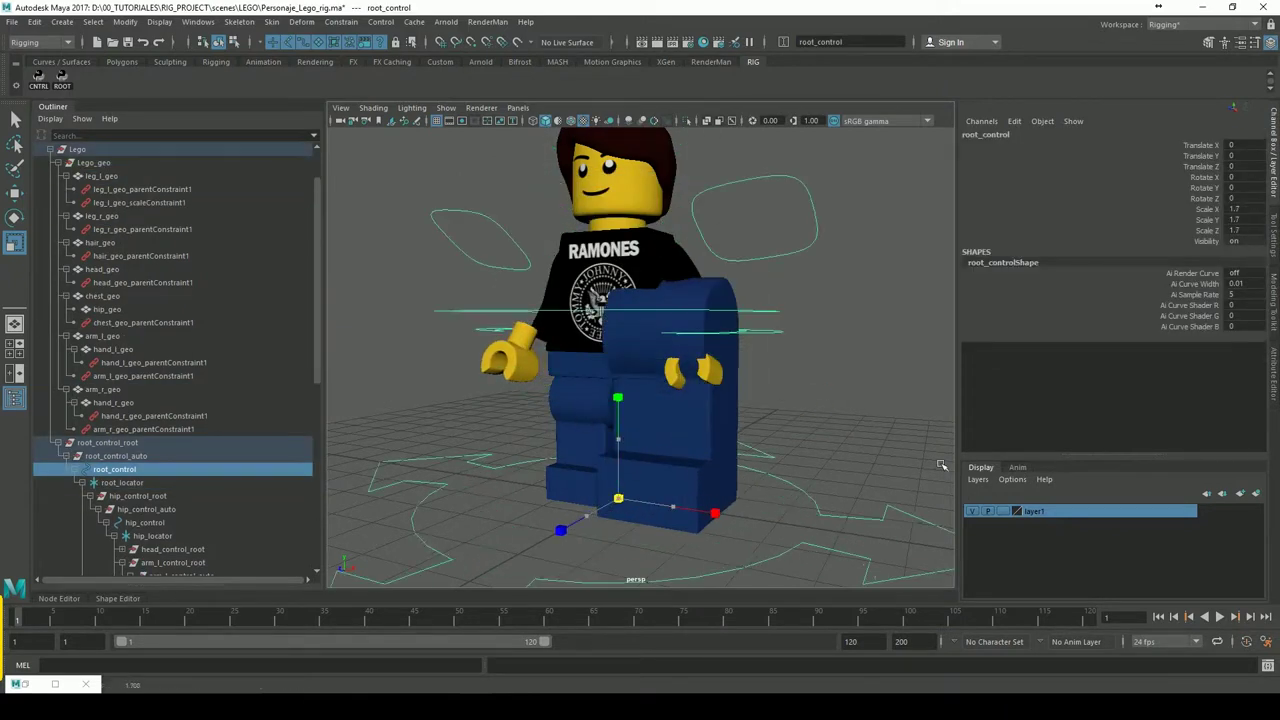
{"action": "key", "text": "ctrl+z"}
{"action": "key", "text": "ctrl+z"}
{"action": "key", "text": "ctrl+z"}
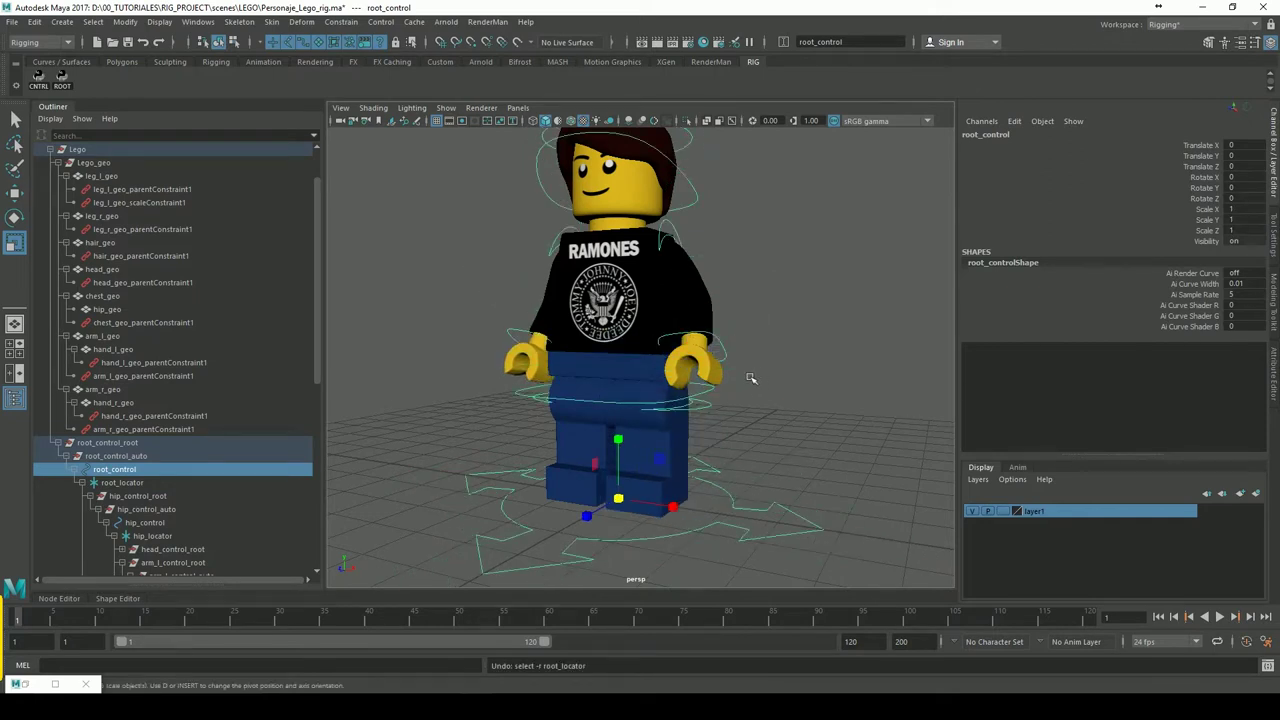
Scale-constrain the hip mesh to the hip control
{"action": "left_click", "coordinate": [716, 399]}
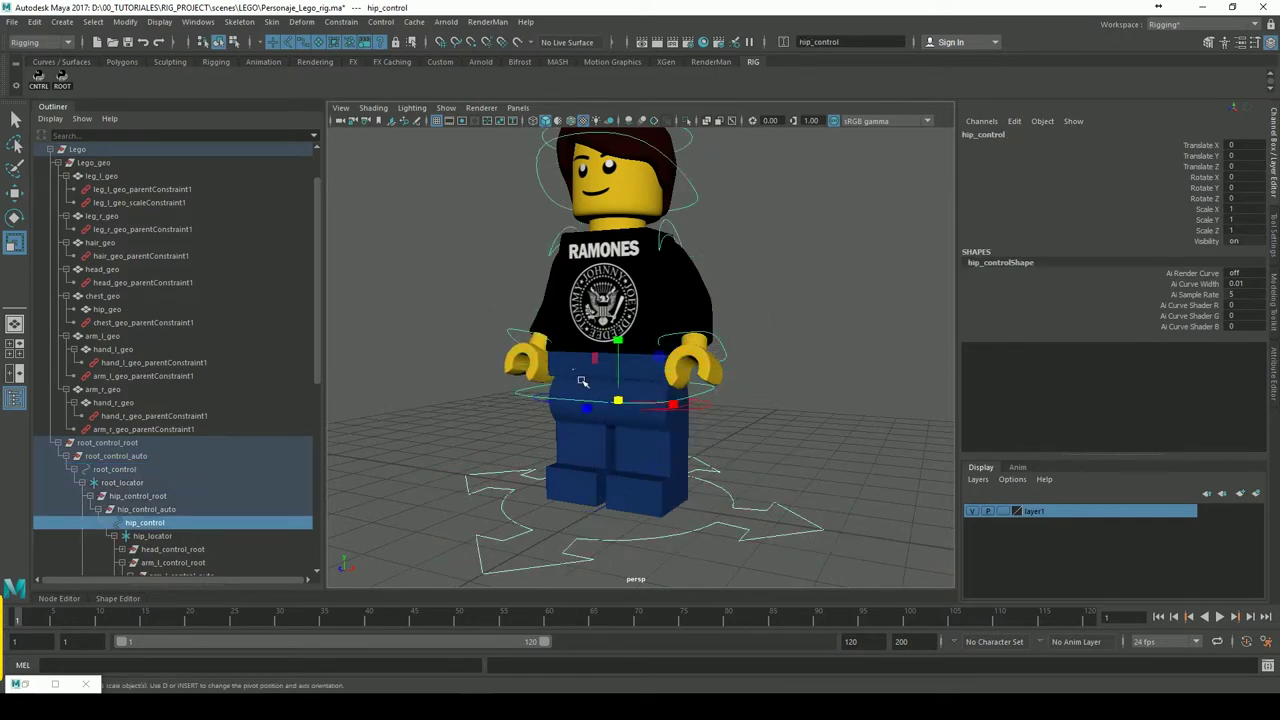
{"action": "left_click", "coordinate": [583, 381], "text": "shift"}
{"action": "left_click", "coordinate": [340, 21]}
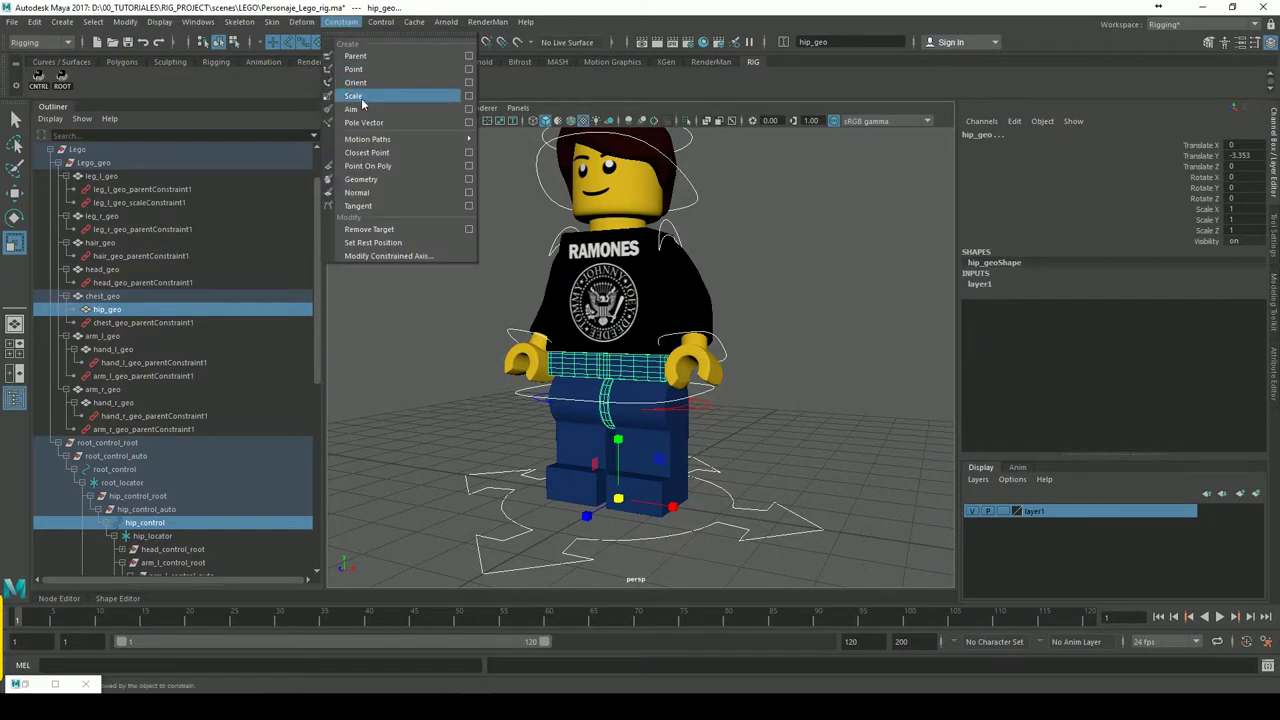
{"action": "left_click", "coordinate": [362, 98]}
{"action": "left_click", "coordinate": [680, 218]}
Scale-constrain the left arm and left hand meshes to their controls
{"action": "left_click", "coordinate": [677, 231]}
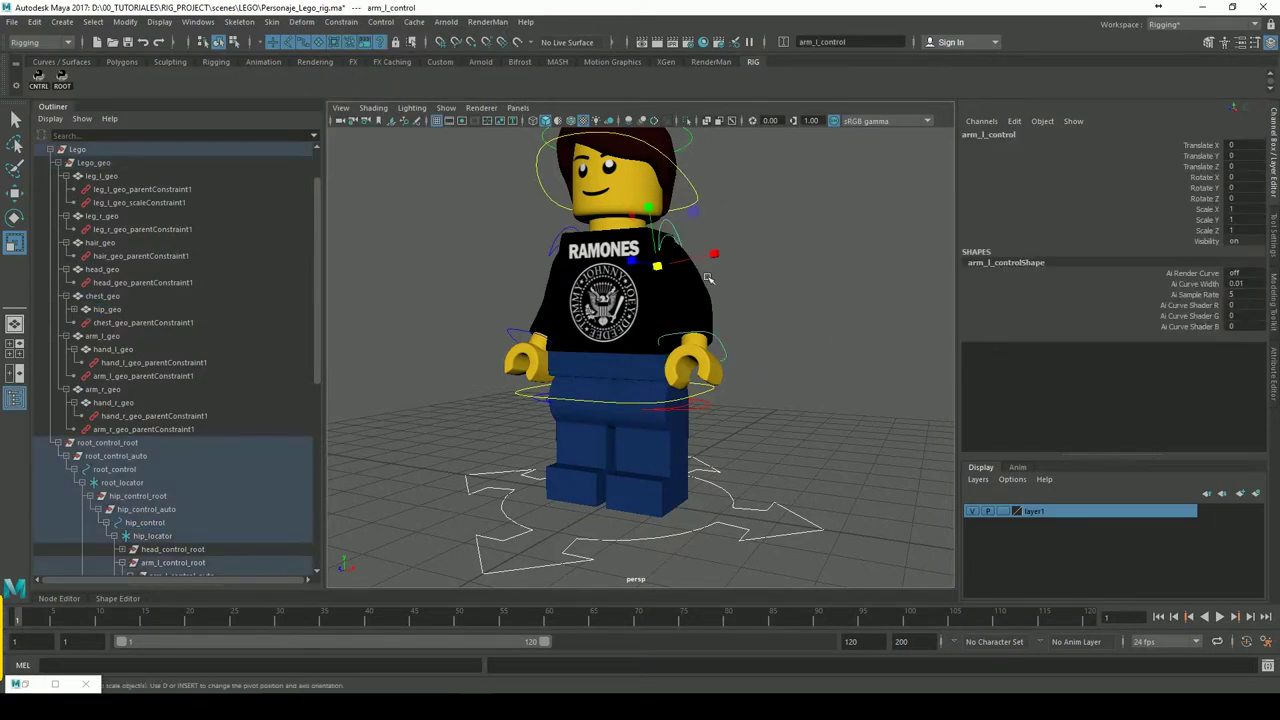
{"action": "left_click", "coordinate": [706, 293], "text": "shift"}
{"action": "key", "text": "g"}
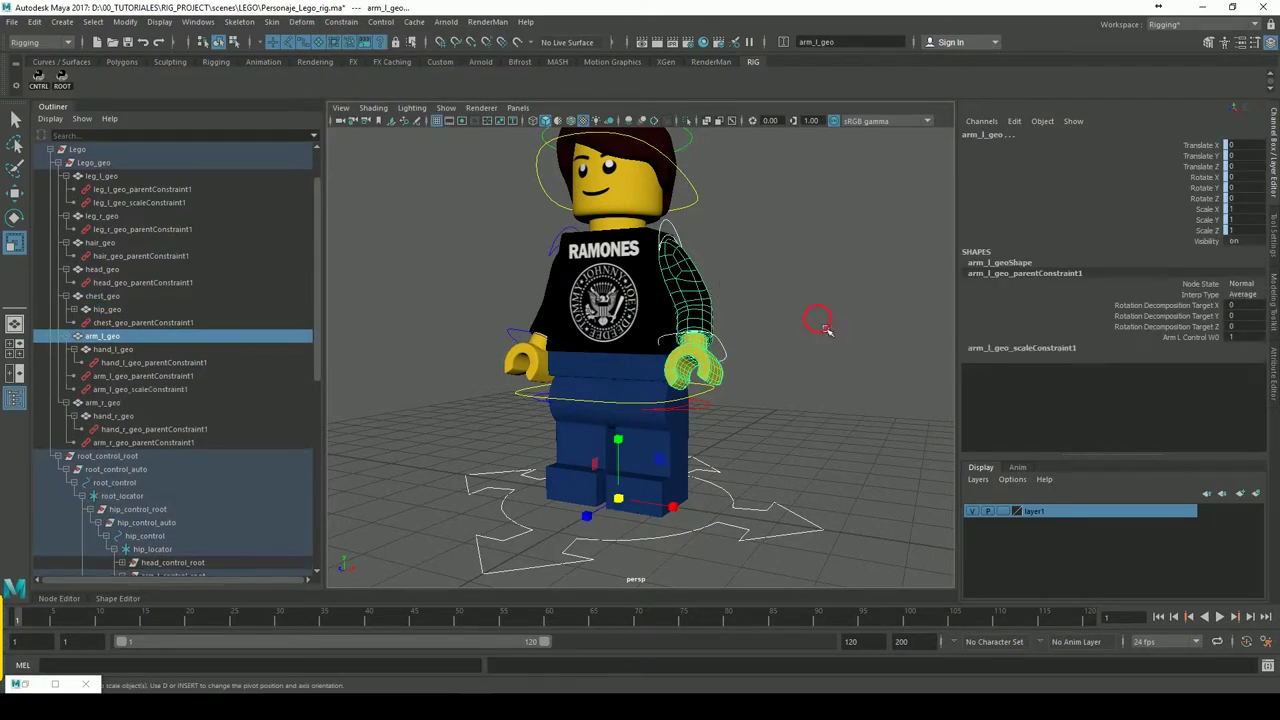
{"action": "left_click", "coordinate": [828, 328]}
{"action": "left_click", "coordinate": [730, 355]}
{"action": "left_click", "coordinate": [740, 385], "text": "shift"}
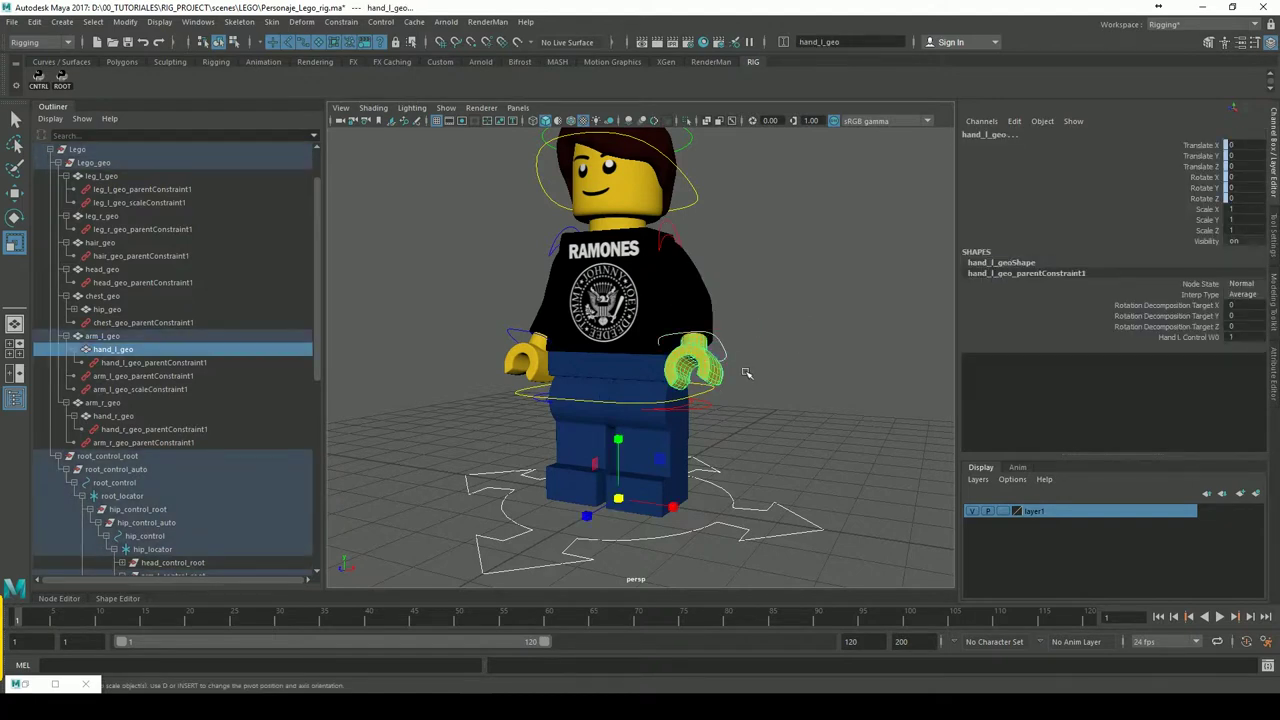
{"action": "key", "text": "g"}
{"action": "left_click", "coordinate": [800, 368]}
Scale-constrain the head and hair meshes to their controls
{"action": "left_click_drag", "start_coordinate": [514, 450], "coordinate": [532, 431], "text": "alt"}
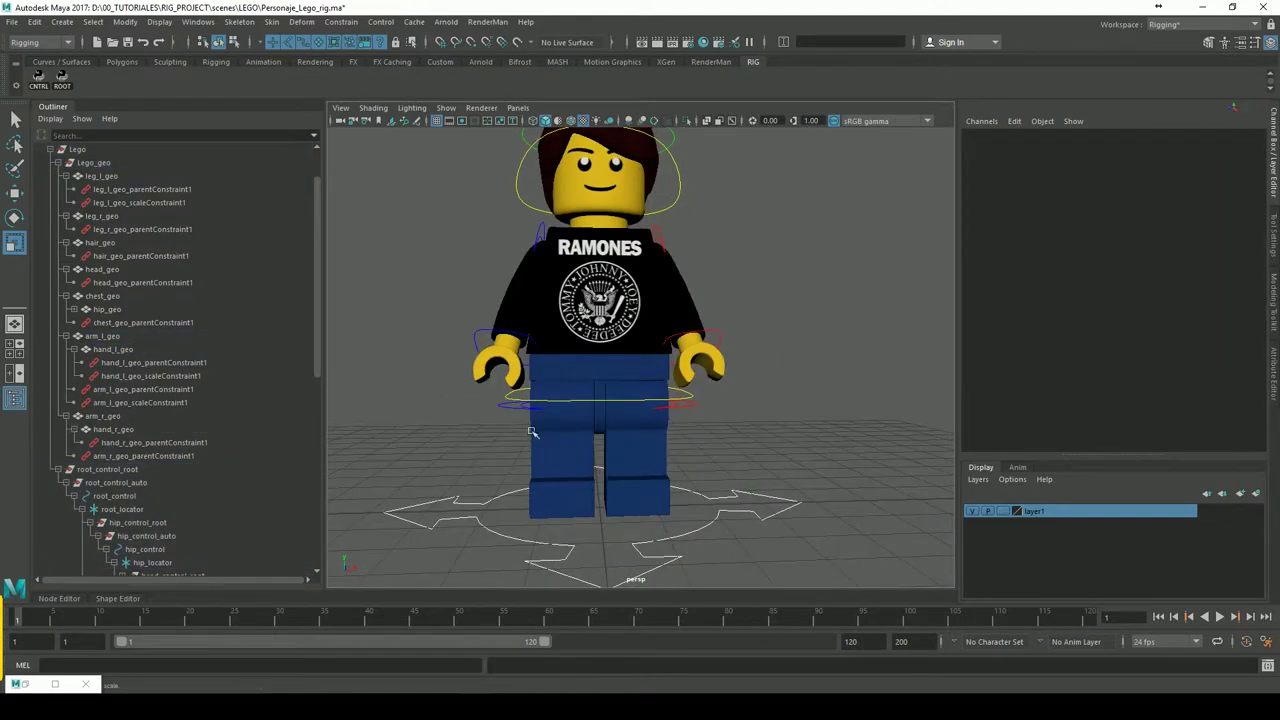
{"action": "left_click_drag", "start_coordinate": [724, 245], "coordinate": [687, 295], "text": "alt"}
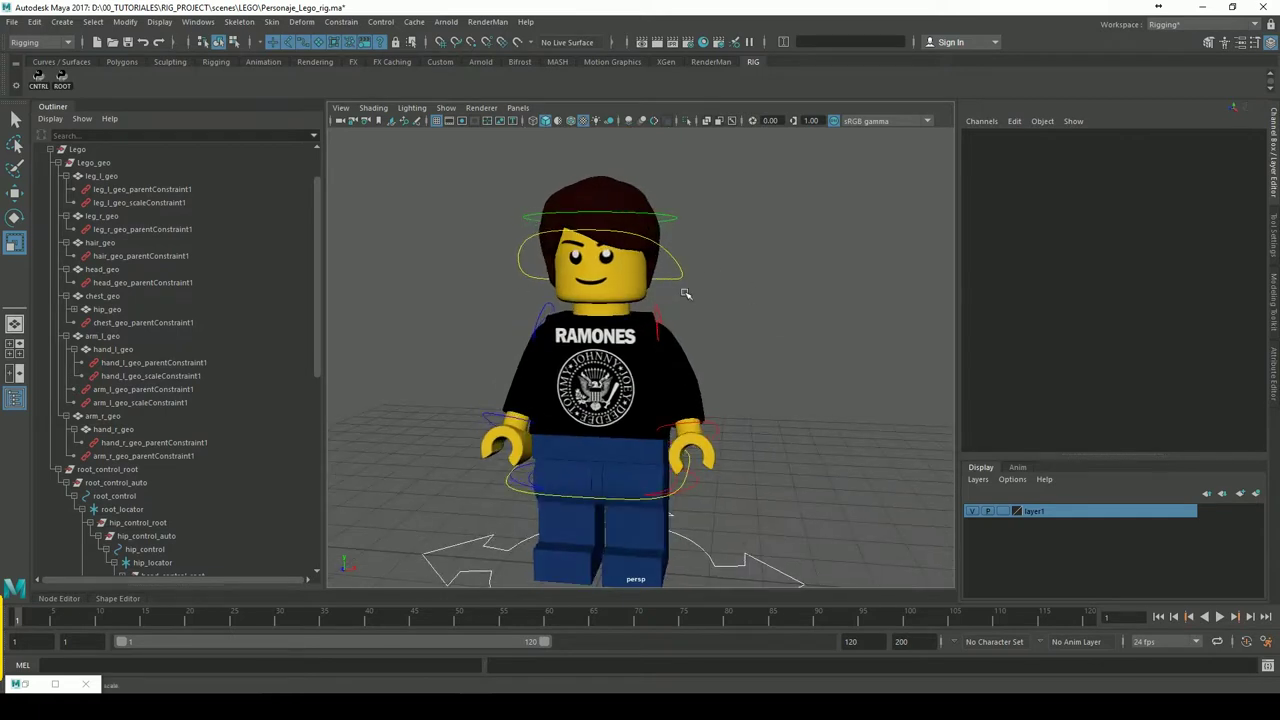
{"action": "left_click", "coordinate": [652, 323]}
{"action": "left_click", "coordinate": [634, 302]}
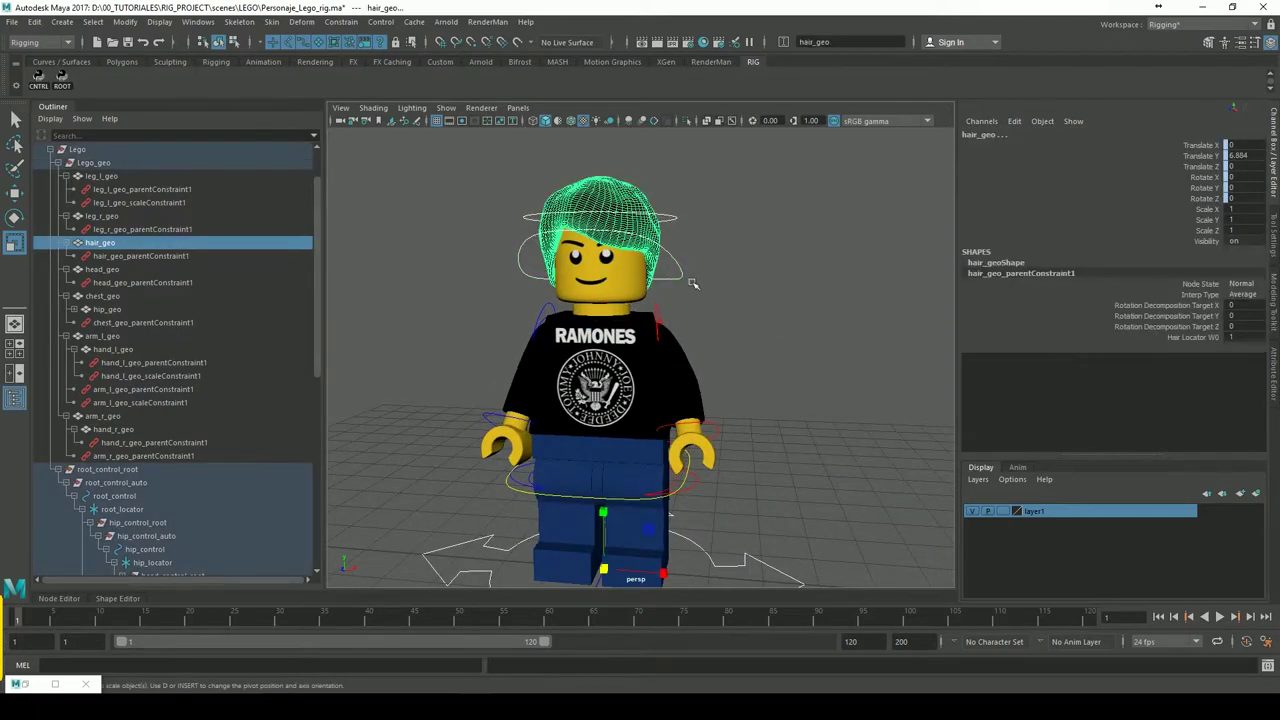
{"action": "left_click", "coordinate": [693, 320]}
{"action": "left_click", "coordinate": [568, 306]}
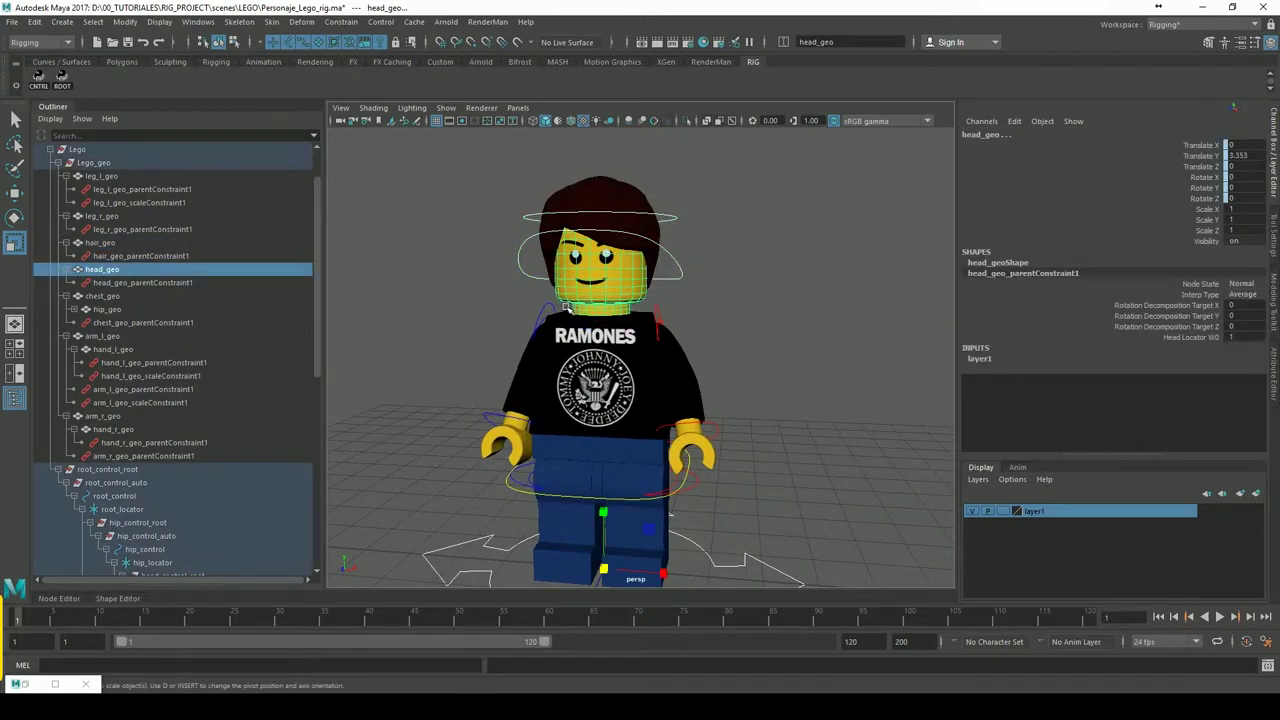
{"action": "key", "text": "g"}
{"action": "left_click", "coordinate": [683, 253]}
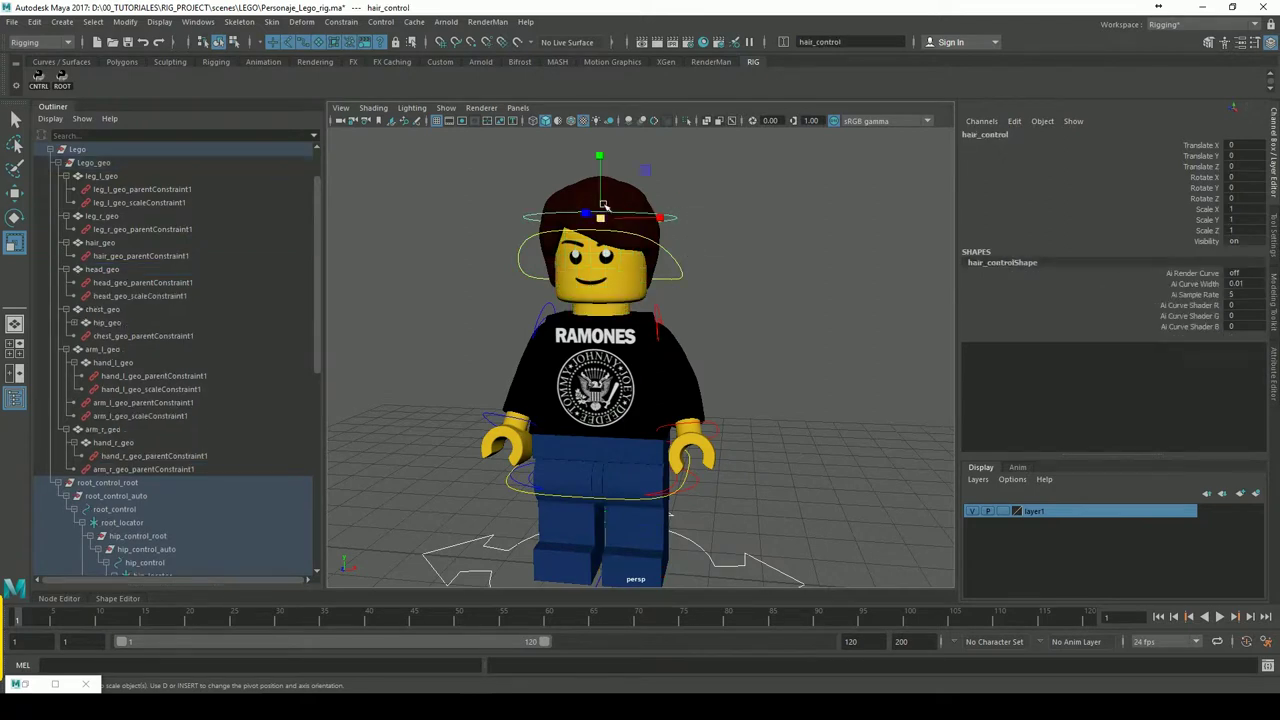
{"action": "left_click", "coordinate": [600, 207], "text": "shift"}
{"action": "key", "text": "g"}
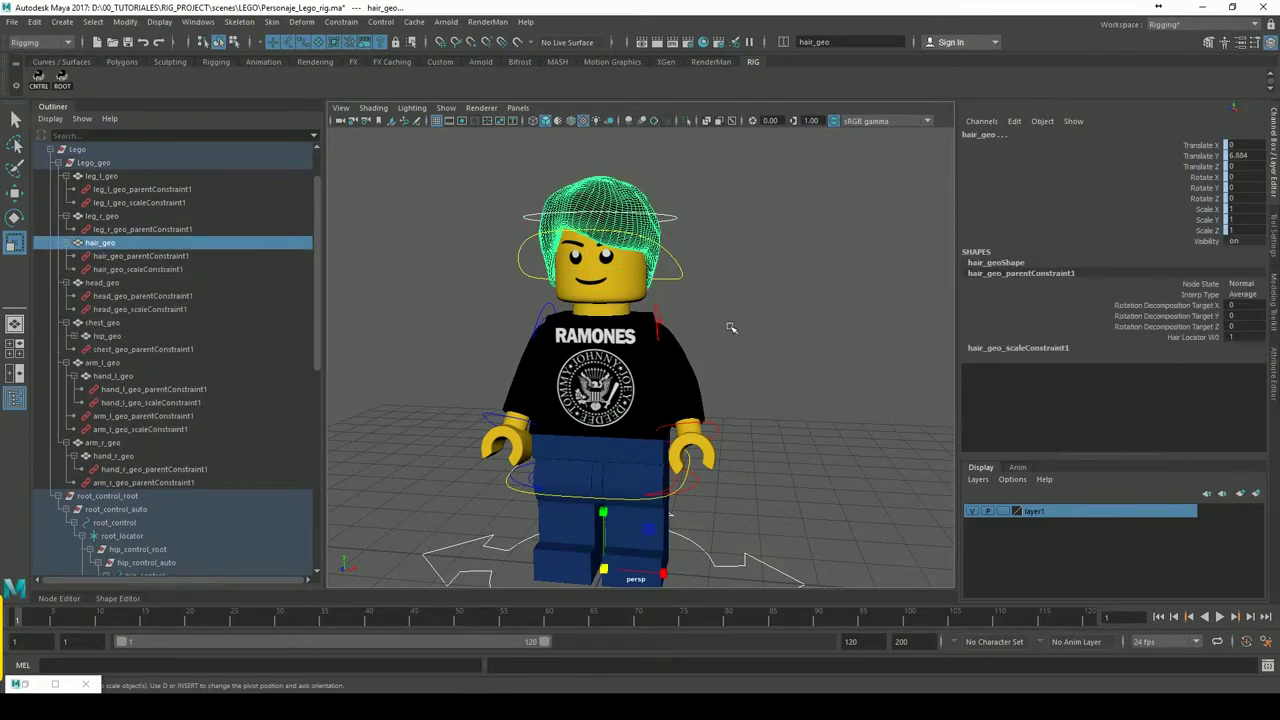
Scale-constrain the right leg mesh and add the right arm mesh to the selection
{"action": "middle_click_drag", "start_coordinate": [731, 327], "coordinate": [776, 240], "text": "alt"}
{"action": "left_click_drag", "start_coordinate": [567, 477], "coordinate": [547, 440], "text": "alt"}
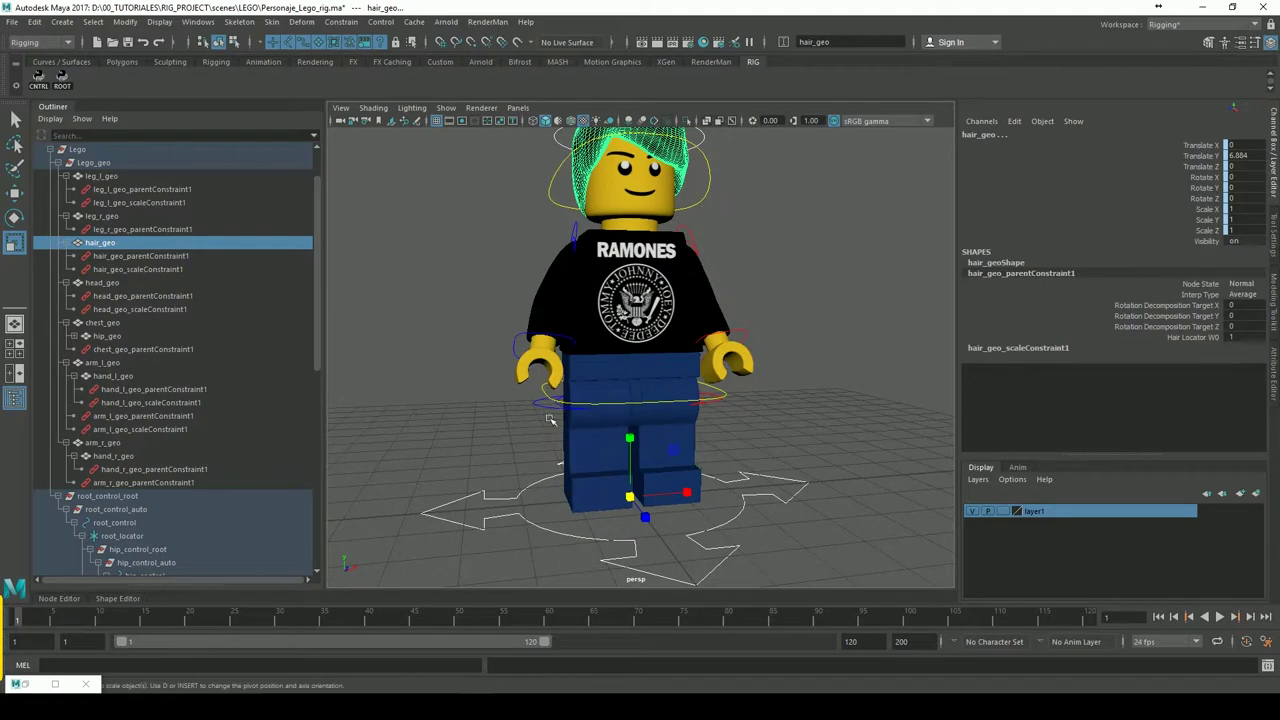
{"action": "left_click", "coordinate": [594, 468]}
{"action": "key", "text": "g"}
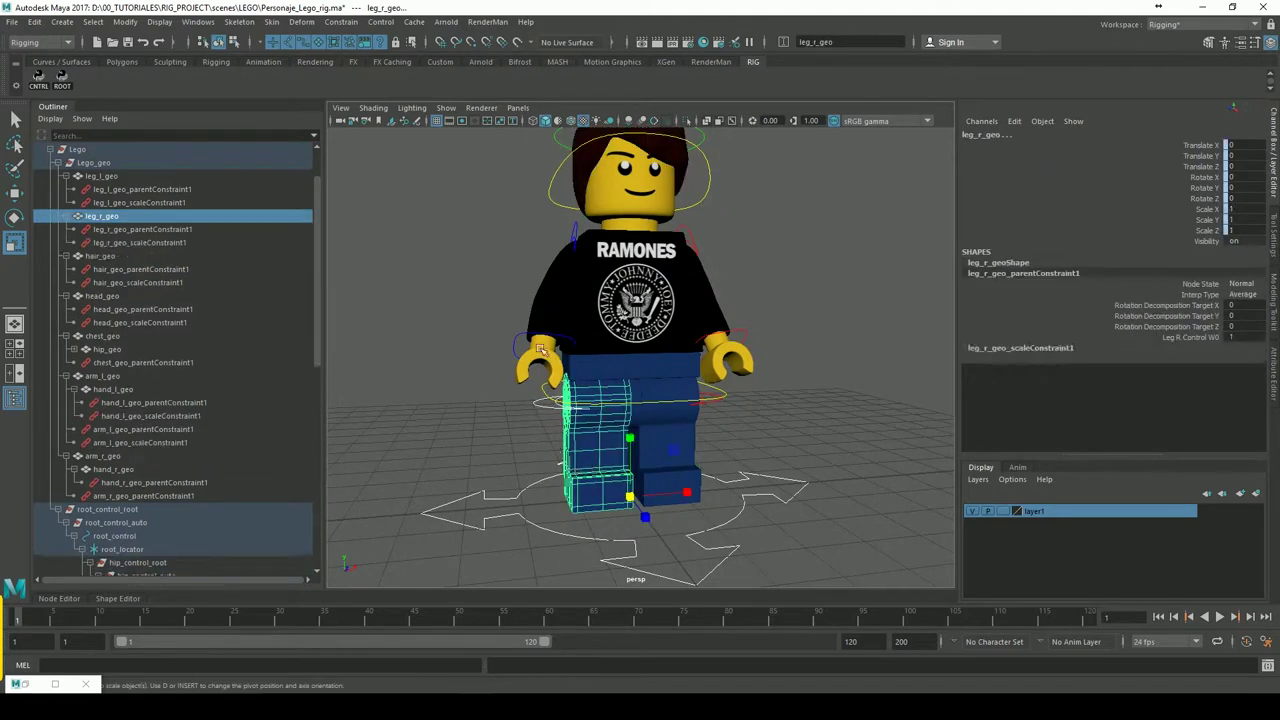
{"action": "left_click", "coordinate": [550, 316]}
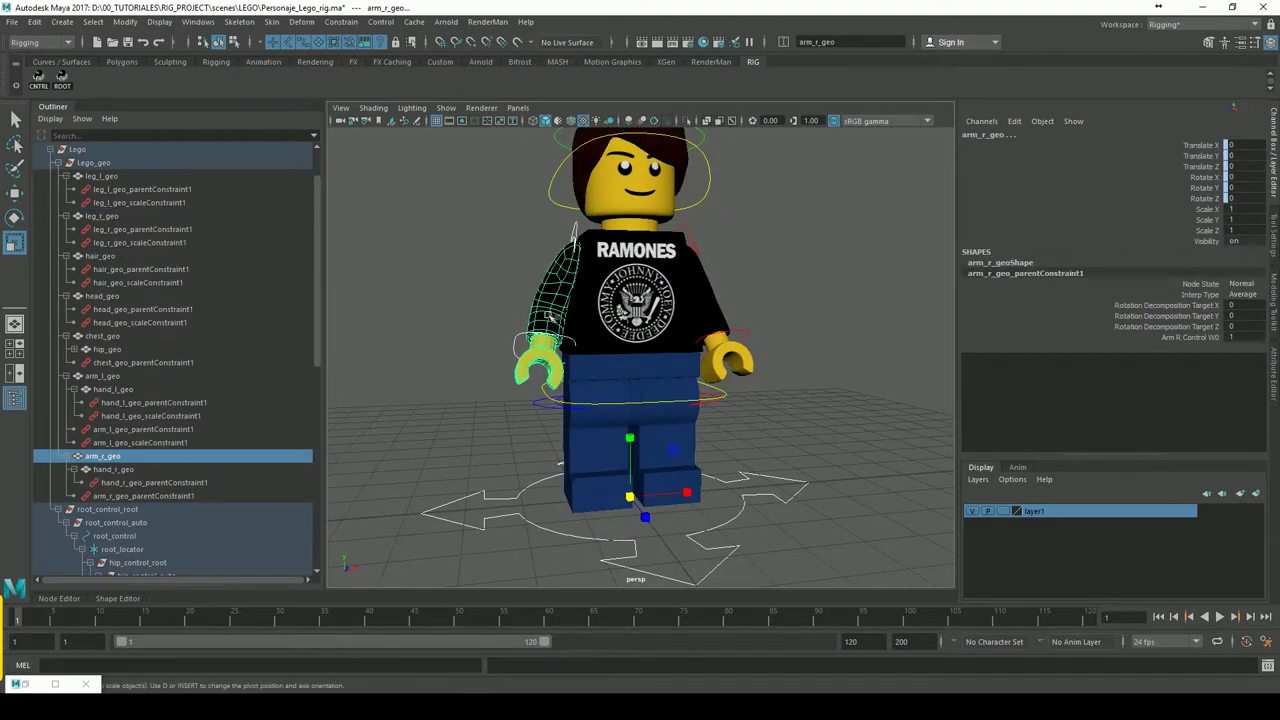
Scale-constrain arm_r_geo and hand_r_geo to their right-side controls
{"action": "key", "text": "g"}
{"action": "left_click", "coordinate": [520, 345]}
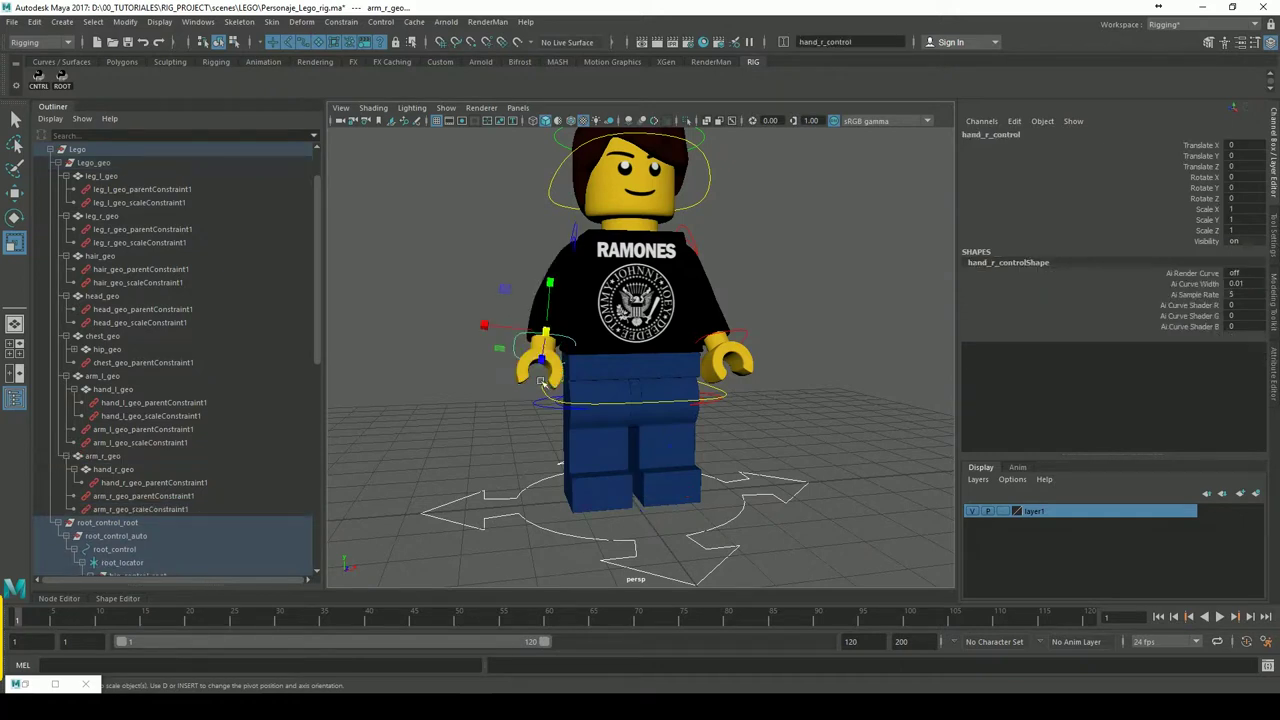
{"action": "left_click", "coordinate": [543, 383], "text": "shift"}
{"action": "key", "text": "g"}
{"action": "left_click", "coordinate": [860, 395]}
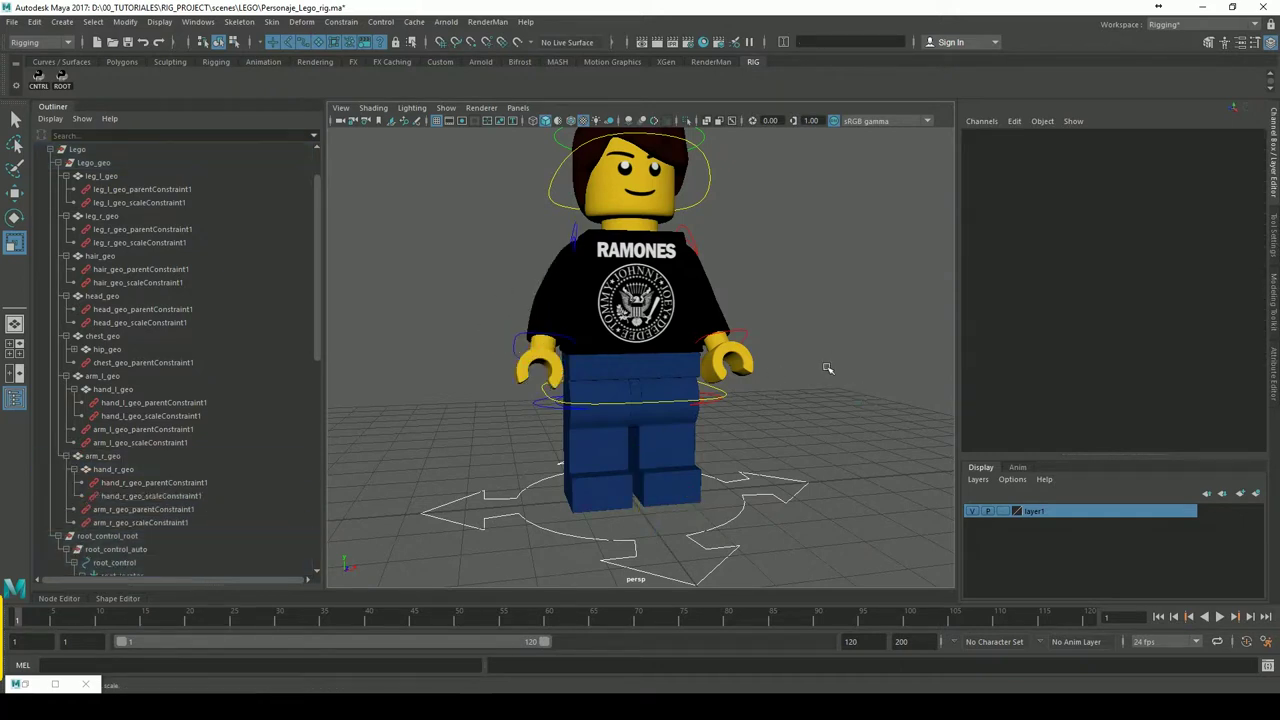
Test the constraints by scaling root_control up, then undo
{"action": "scroll", "coordinate": [829, 365], "scroll_direction": "down", "scroll_amount": 3}
{"action": "left_click", "coordinate": [670, 432]}
{"action": "left_click_drag", "start_coordinate": [658, 434], "coordinate": [775, 415]}
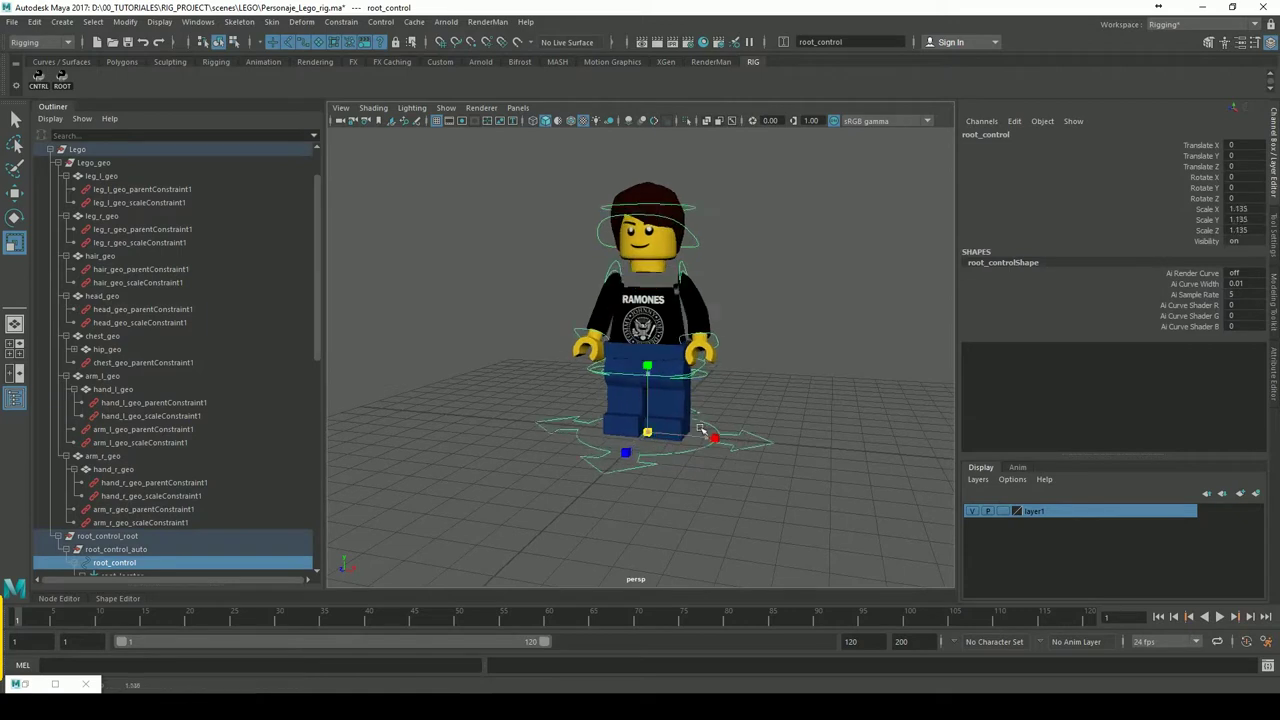
{"action": "key", "text": "ctrl+z"}
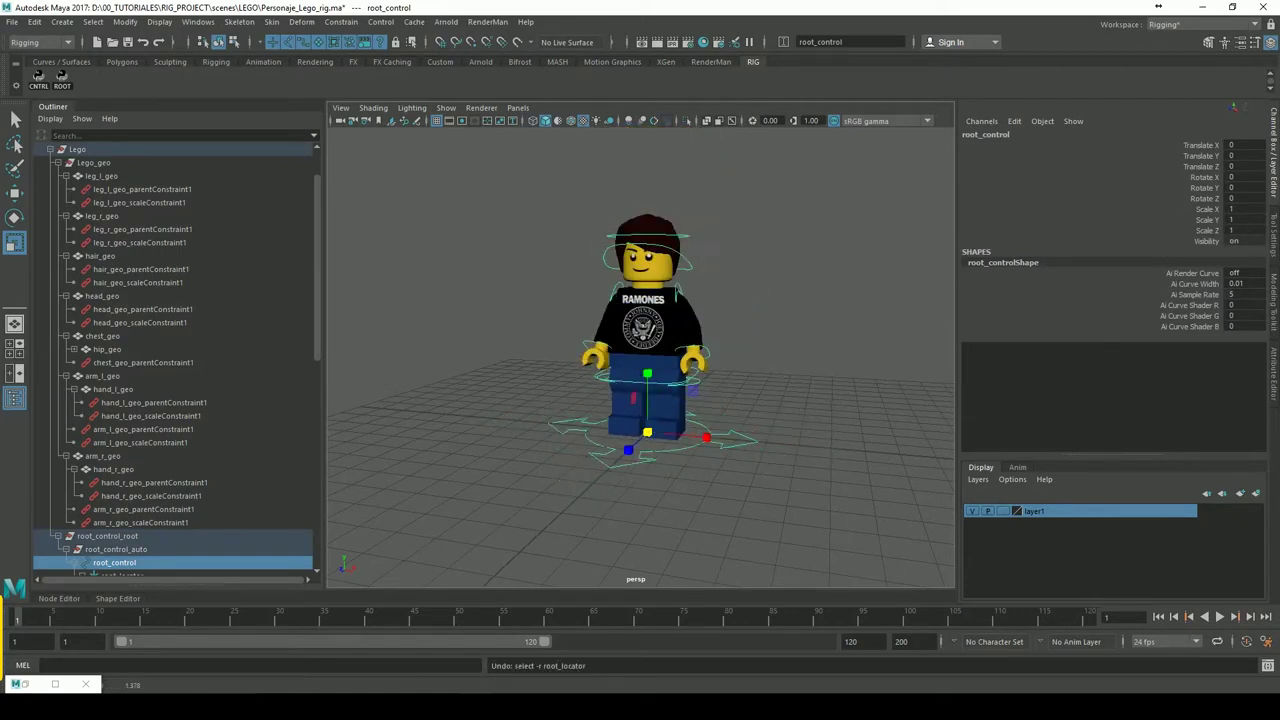
{"action": "scroll", "coordinate": [760, 345], "scroll_direction": "up", "scroll_amount": 2}
{"action": "scroll", "coordinate": [800, 395], "scroll_direction": "up", "scroll_amount": 2}
{"action": "scroll", "coordinate": [796, 403], "scroll_direction": "up", "scroll_amount": 2}
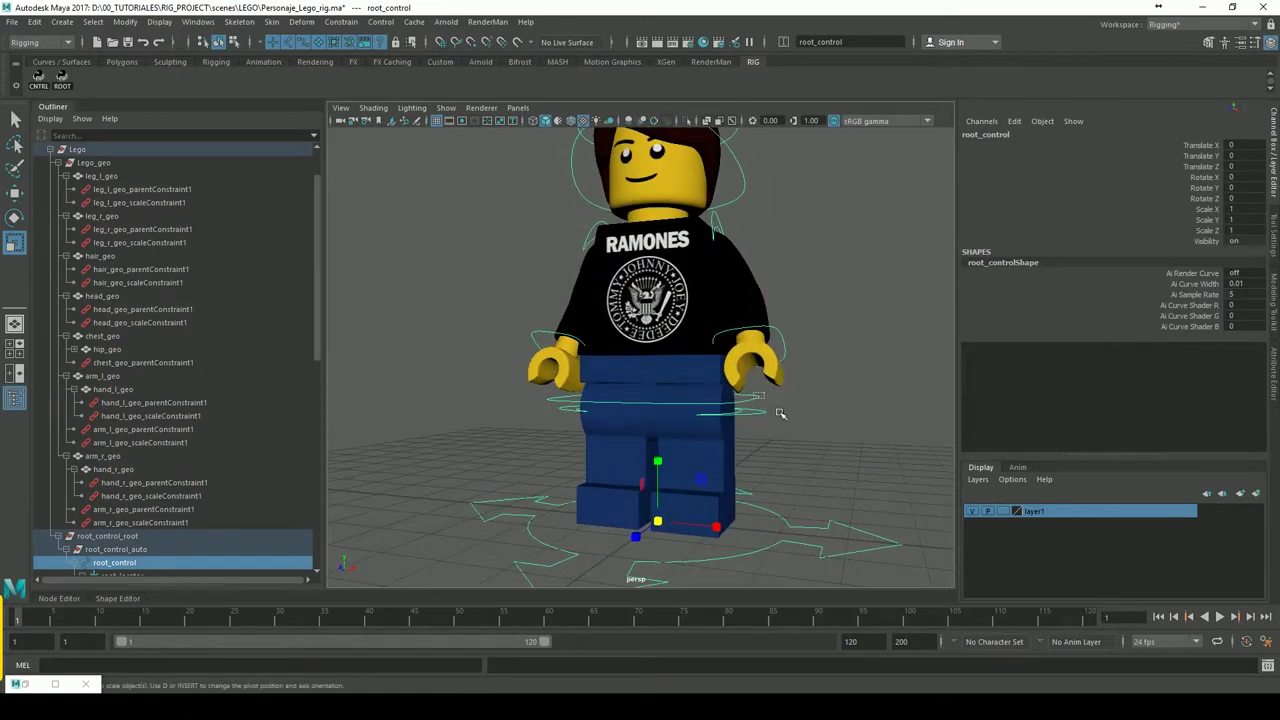
Delete hip_geo's scale constraint
{"action": "left_click", "coordinate": [772, 411]}
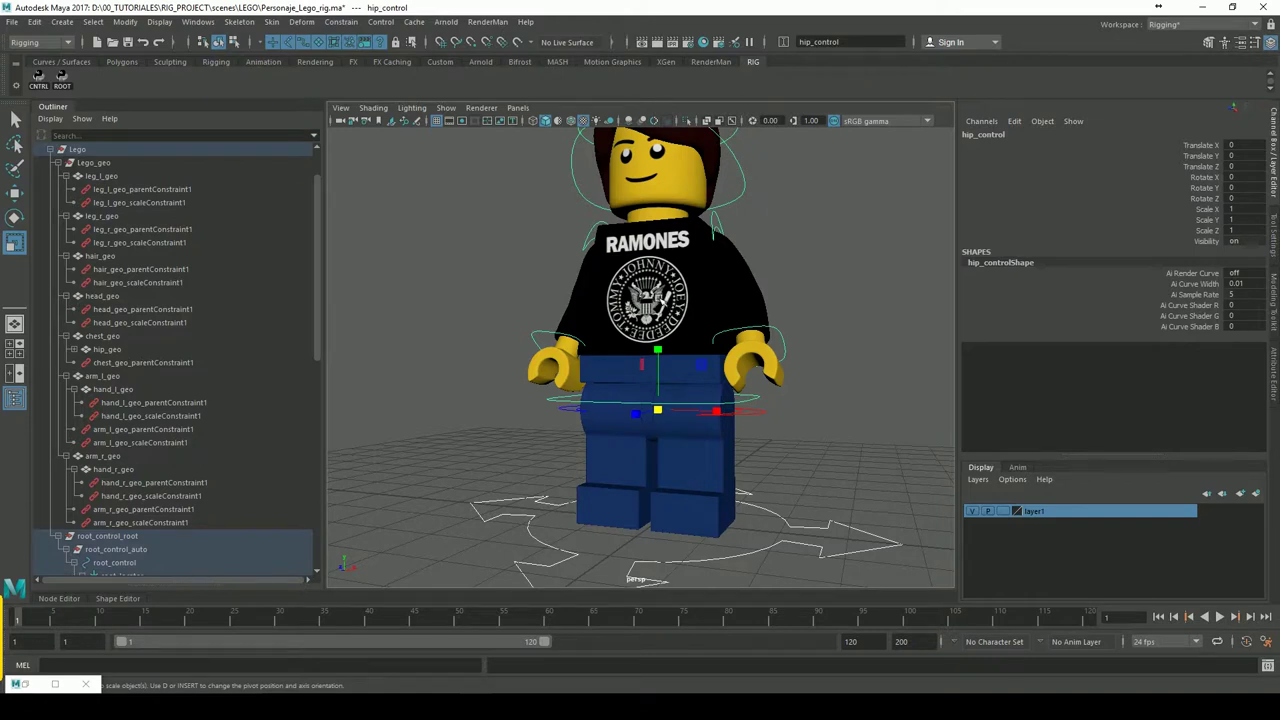
{"action": "left_click", "coordinate": [590, 370]}
{"action": "left_click", "coordinate": [586, 362]}
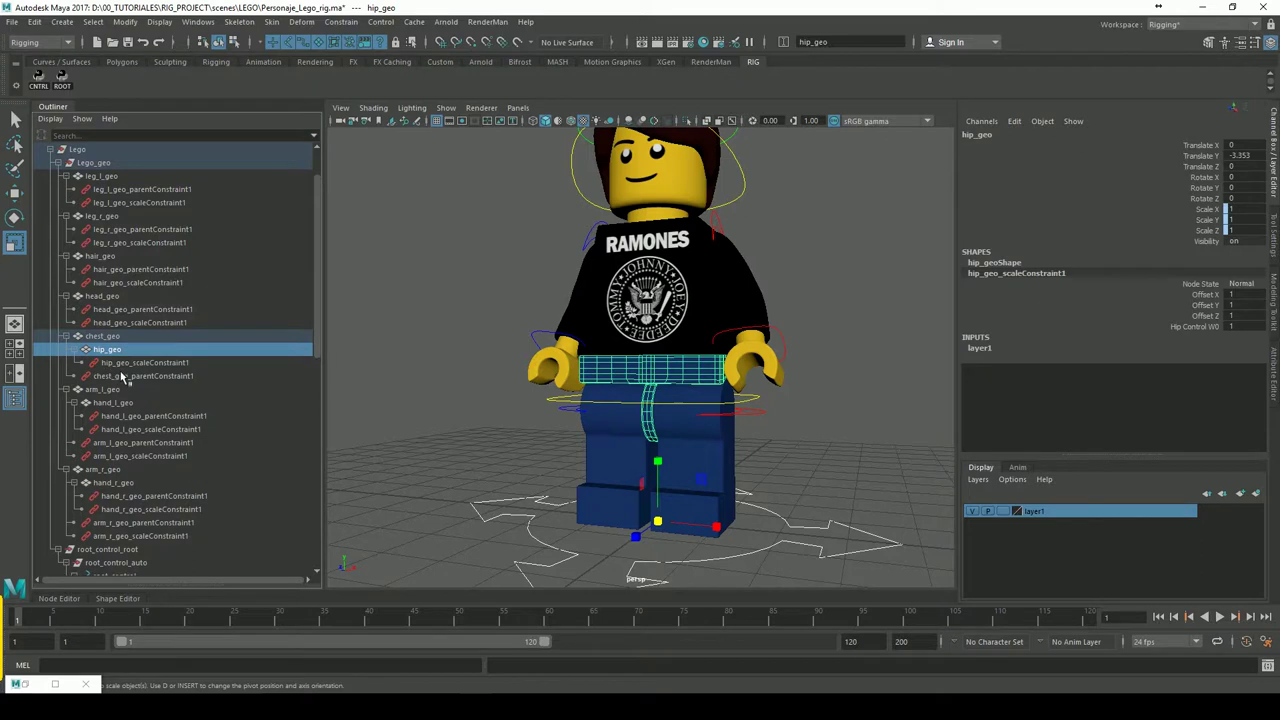
{"action": "left_click", "coordinate": [128, 364]}
{"action": "key", "text": "Delete"}
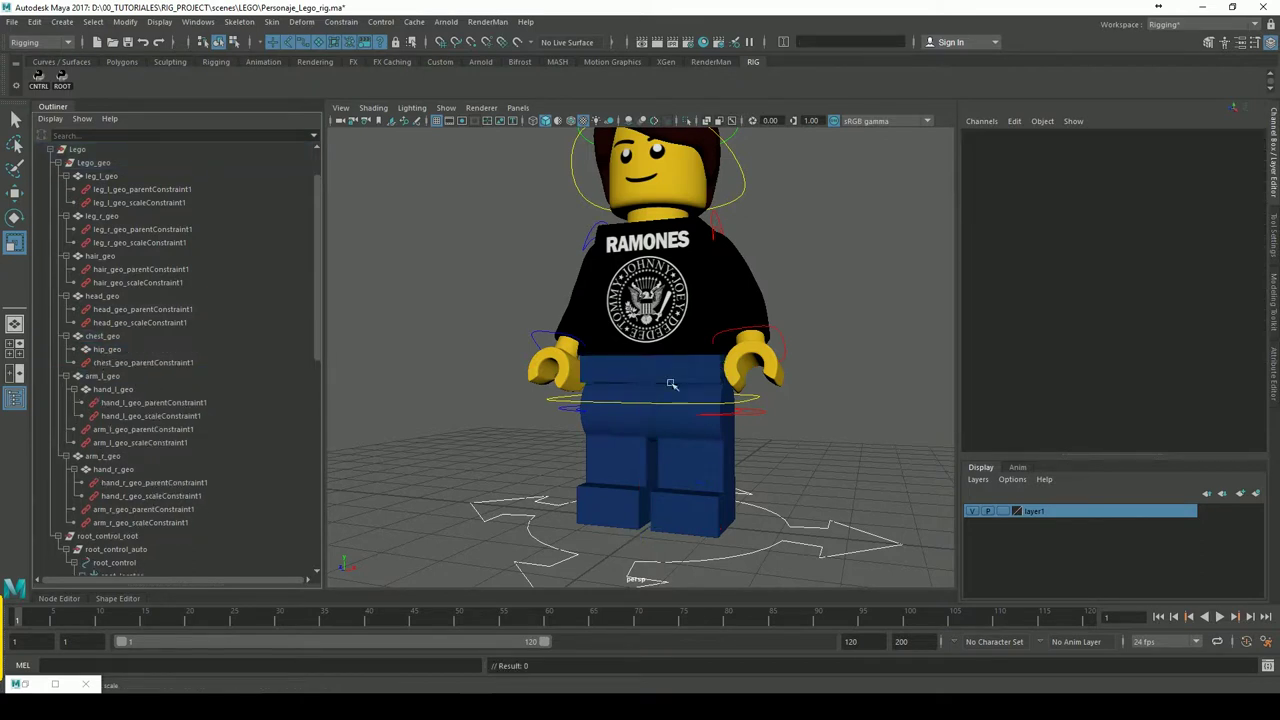
Scale-constrain chest_geo to the hip control
{"action": "left_click", "coordinate": [769, 409]}
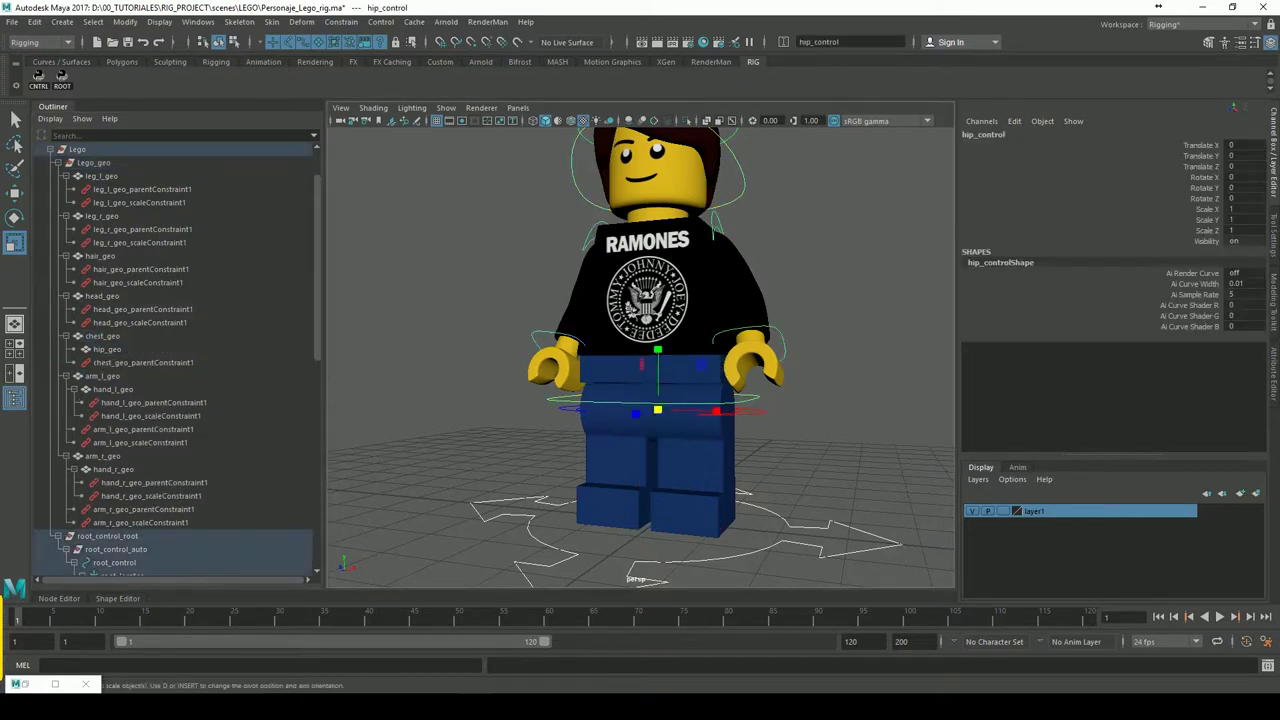
{"action": "left_click", "coordinate": [112, 337]}
{"action": "left_click", "coordinate": [340, 21]}
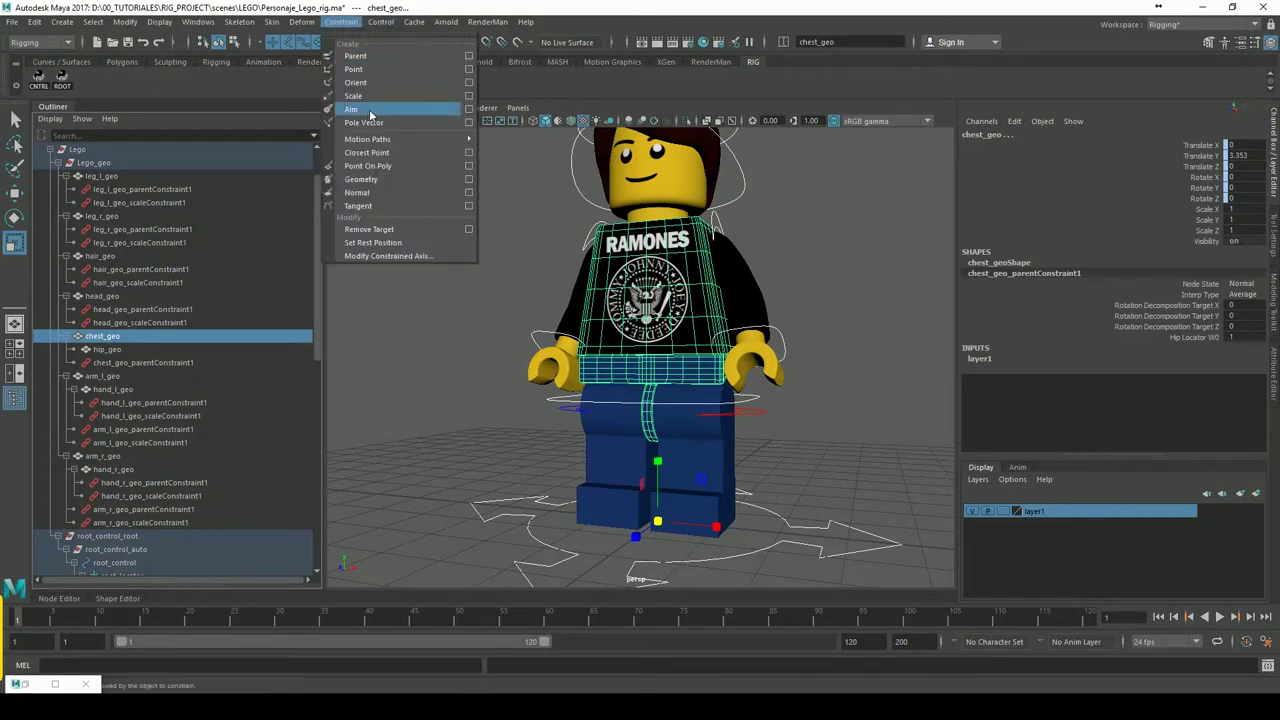
{"action": "left_click", "coordinate": [397, 97]}
Test-scale root_control to check the chest follows, then undo back to scale 1
{"action": "scroll", "coordinate": [830, 290], "scroll_direction": "down", "scroll_amount": 3}
{"action": "left_click", "coordinate": [825, 330]}
{"action": "left_click_drag", "start_coordinate": [825, 330], "coordinate": [803, 438], "text": "alt"}
{"action": "left_click", "coordinate": [751, 484]}
{"action": "mouse_move", "coordinate": [660, 480]}
{"action": "left_mouse_down"}
{"action": "mouse_move", "coordinate": [514, 443]}
{"action": "mouse_move", "coordinate": [793, 421]}
{"action": "left_mouse_up"}
{"action": "key", "text": "ctrl+z"}
{"action": "key", "text": "ctrl+s"}
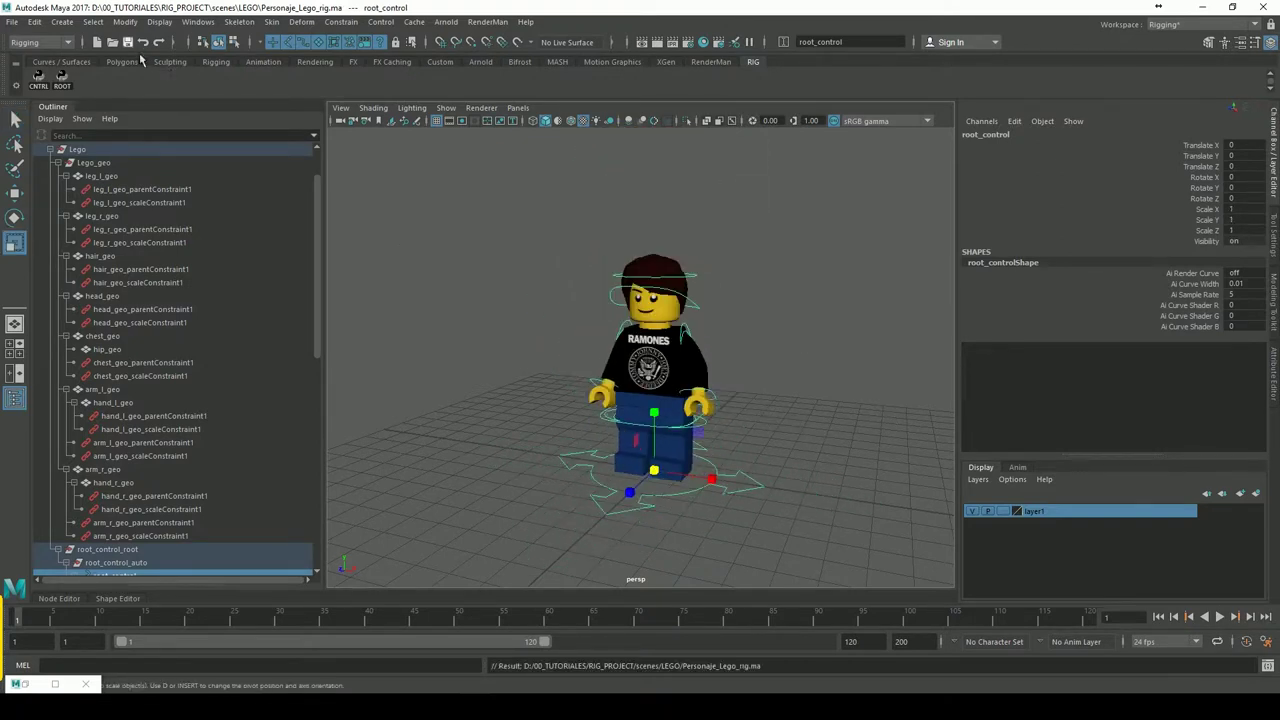
{"action": "left_click", "coordinate": [814, 353]}
{"action": "mouse_move", "coordinate": [814, 353]}
{"action": "left_mouse_down", "text": "alt"}
{"action": "mouse_move", "coordinate": [782, 283]}
{"action": "mouse_move", "coordinate": [740, 294]}
{"action": "left_mouse_up", "text": "alt"}
{"action": "right_click_drag", "start_coordinate": [740, 294], "coordinate": [800, 411], "text": "alt"}
{"action": "left_click", "coordinate": [750, 486]}
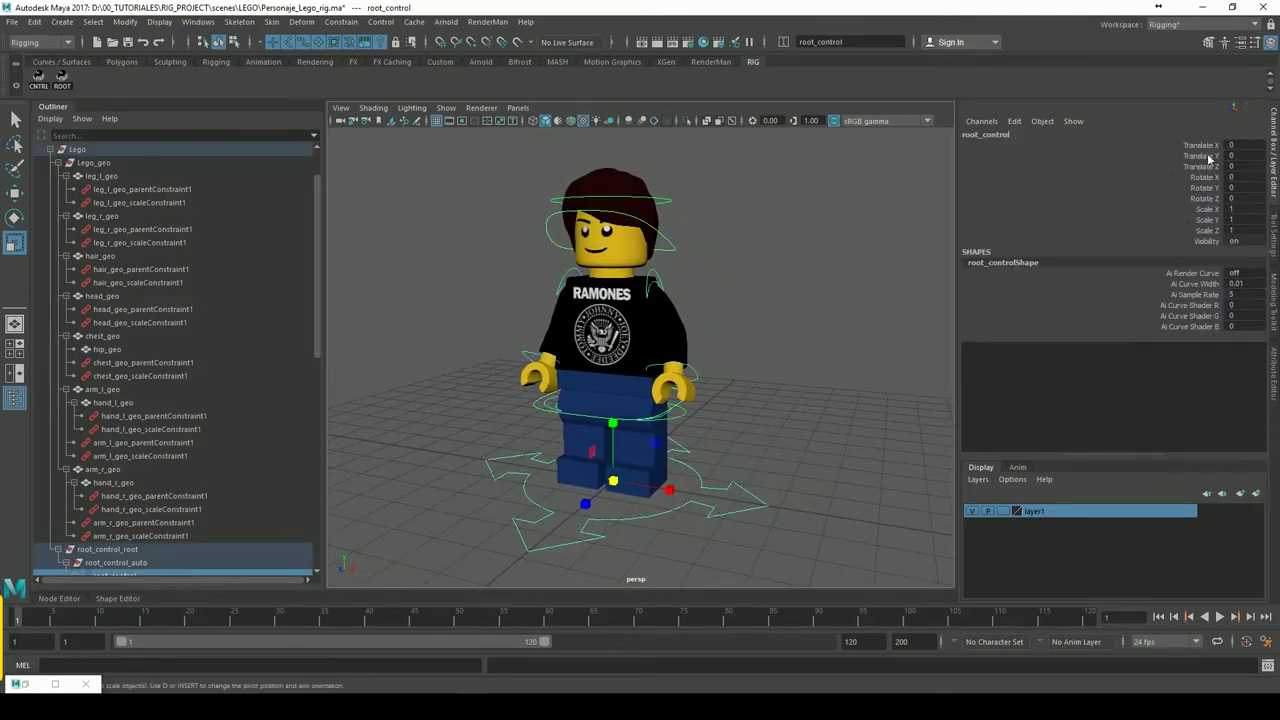
{"action": "right_click_drag", "start_coordinate": [783, 348], "coordinate": [823, 294], "text": "alt"}
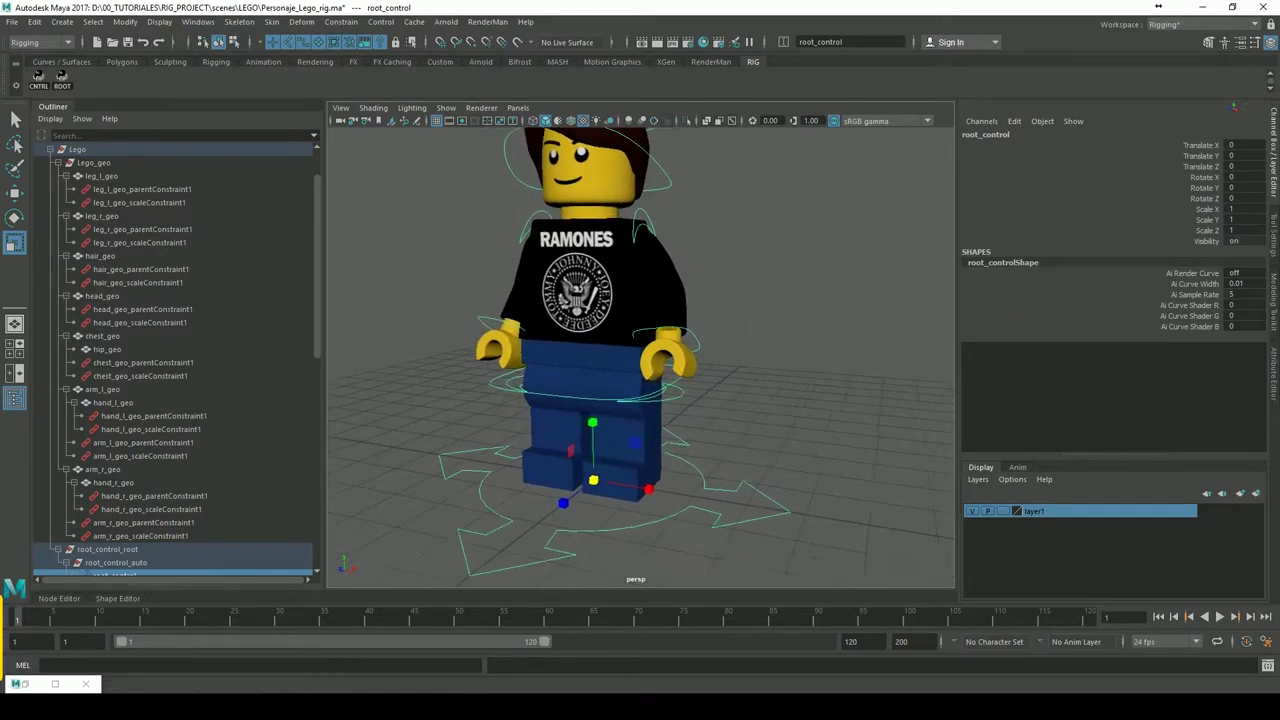
{"action": "left_click", "coordinate": [690, 392]}
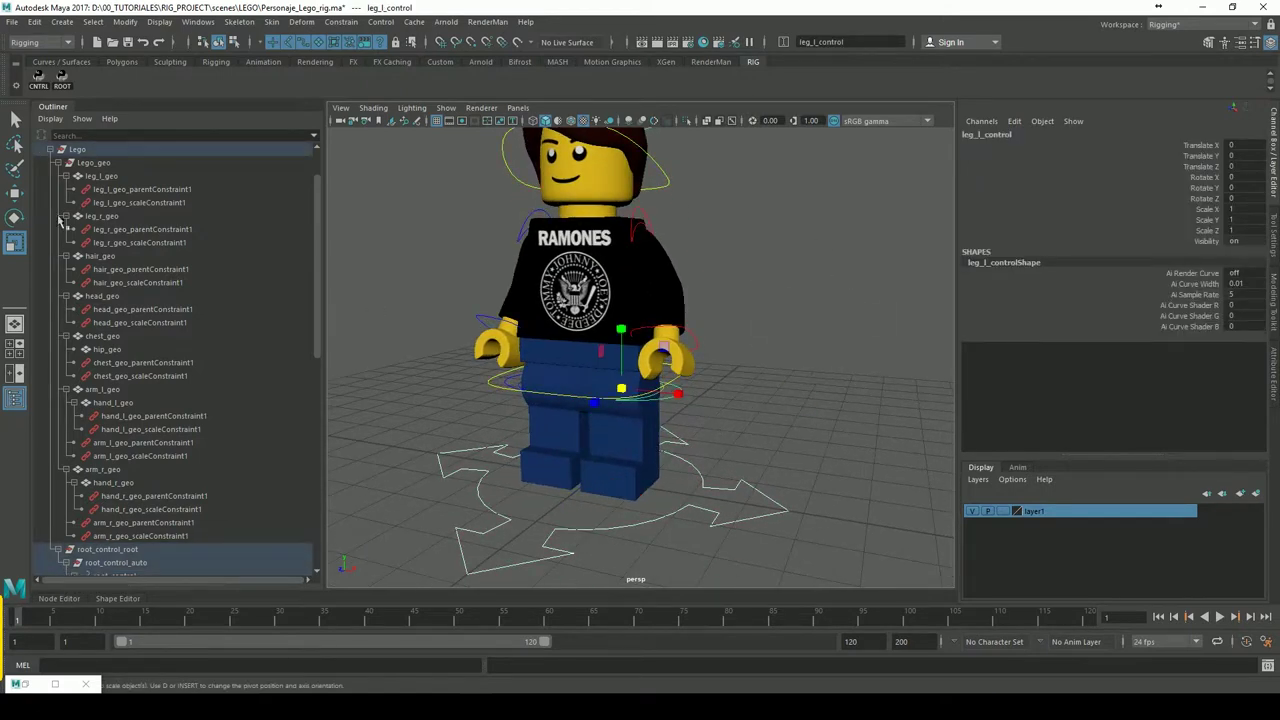
{"action": "left_click", "coordinate": [14, 217]}
{"action": "mouse_move", "coordinate": [600, 440]}
{"action": "left_mouse_down"}
{"action": "mouse_move", "coordinate": [592, 390]}
{"action": "mouse_move", "coordinate": [621, 380]}
{"action": "left_mouse_up"}
{"action": "key", "text": "ctrl+z"}
{"action": "mouse_move", "coordinate": [622, 378]}
{"action": "left_mouse_down"}
{"action": "mouse_move", "coordinate": [643, 330]}
{"action": "mouse_move", "coordinate": [663, 360]}
{"action": "mouse_move", "coordinate": [657, 321]}
{"action": "left_mouse_up"}
{"action": "left_click_drag", "start_coordinate": [777, 354], "coordinate": [842, 355], "text": "alt"}
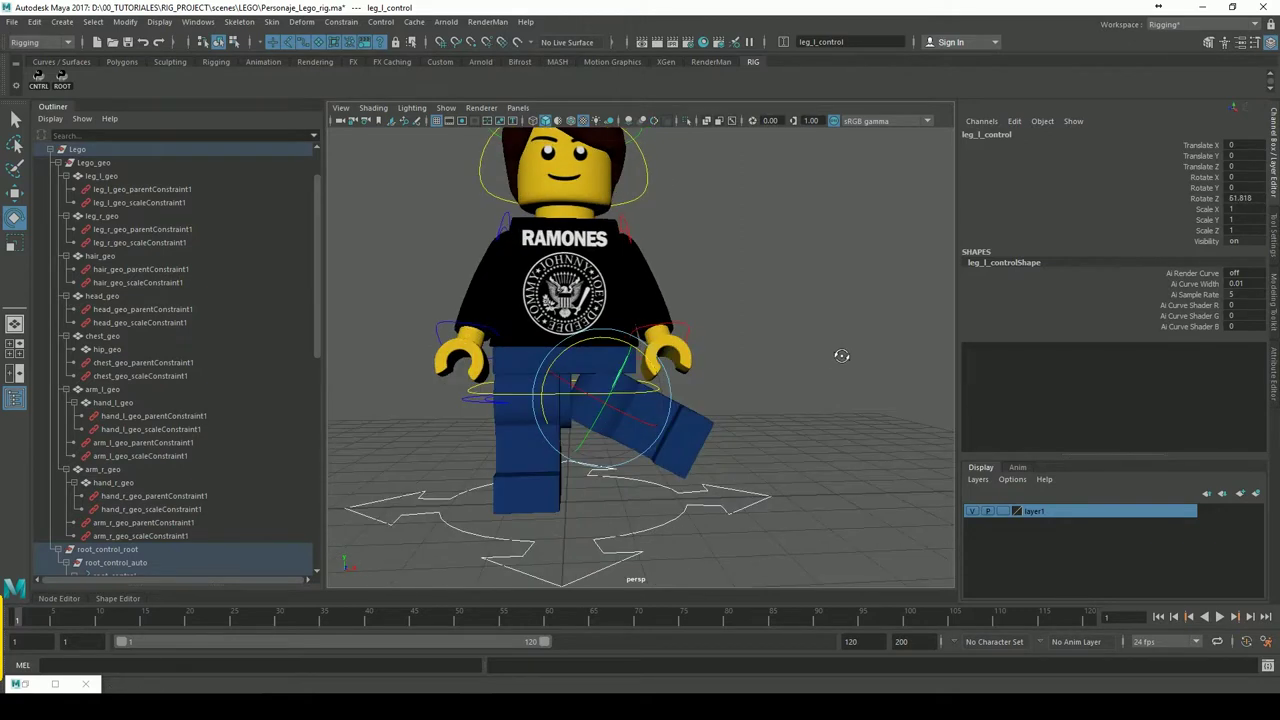
{"action": "key", "text": "ctrl+z"}
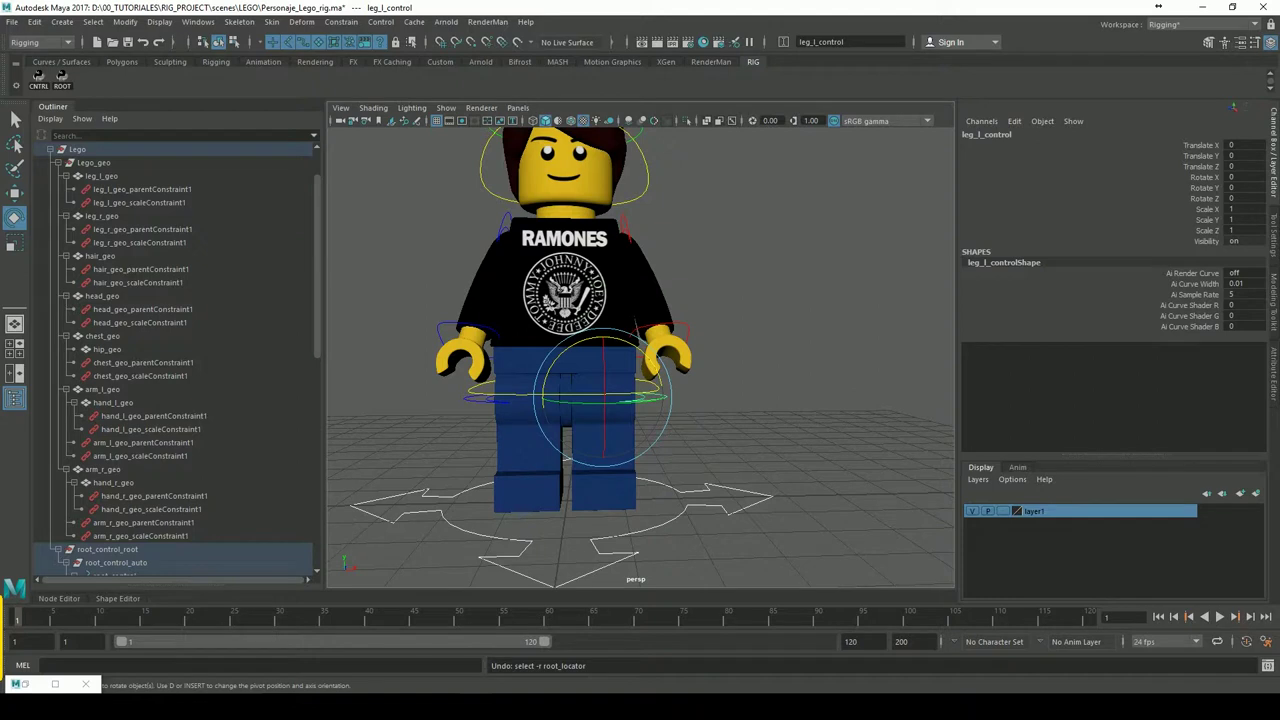
{"action": "left_click_drag", "start_coordinate": [645, 366], "coordinate": [665, 395]}
{"action": "key", "text": "ctrl+z"}
Lock and hide Rotate Z and Rotate Y on the first leg control
{"action": "left_click", "coordinate": [1206, 200]}
{"action": "right_click", "coordinate": [1208, 199]}
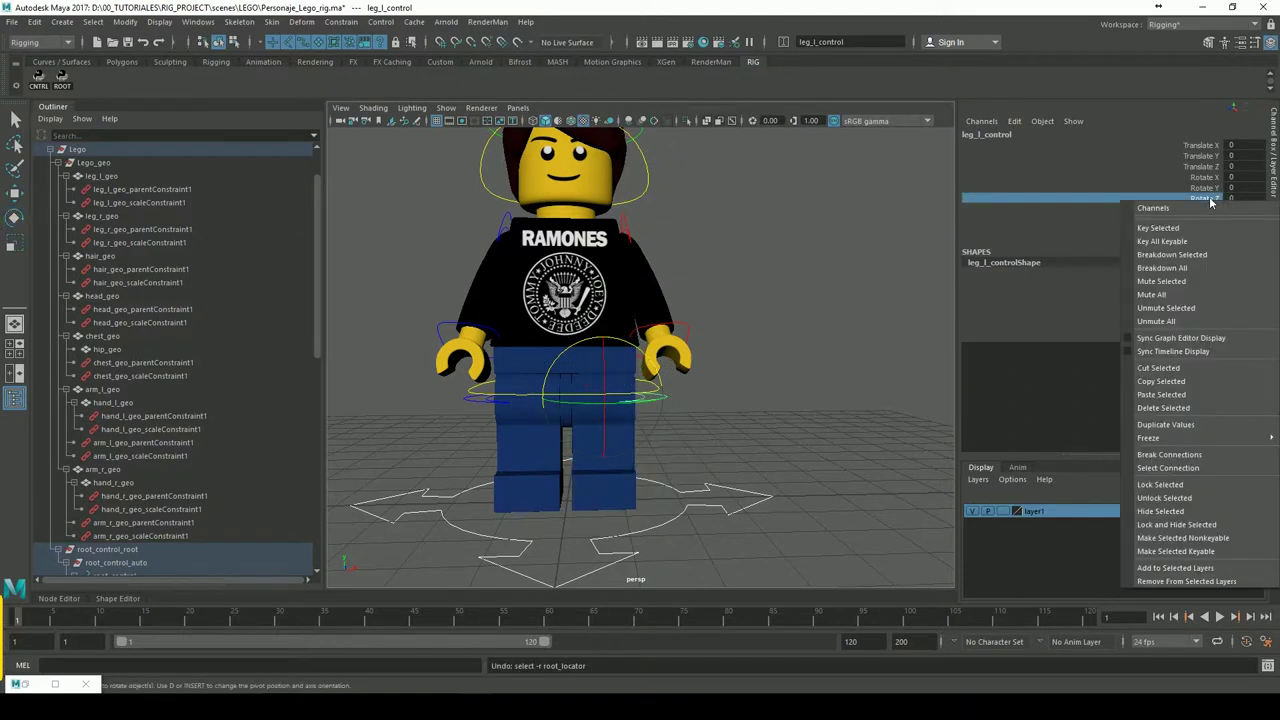
{"action": "left_click", "coordinate": [1174, 529]}
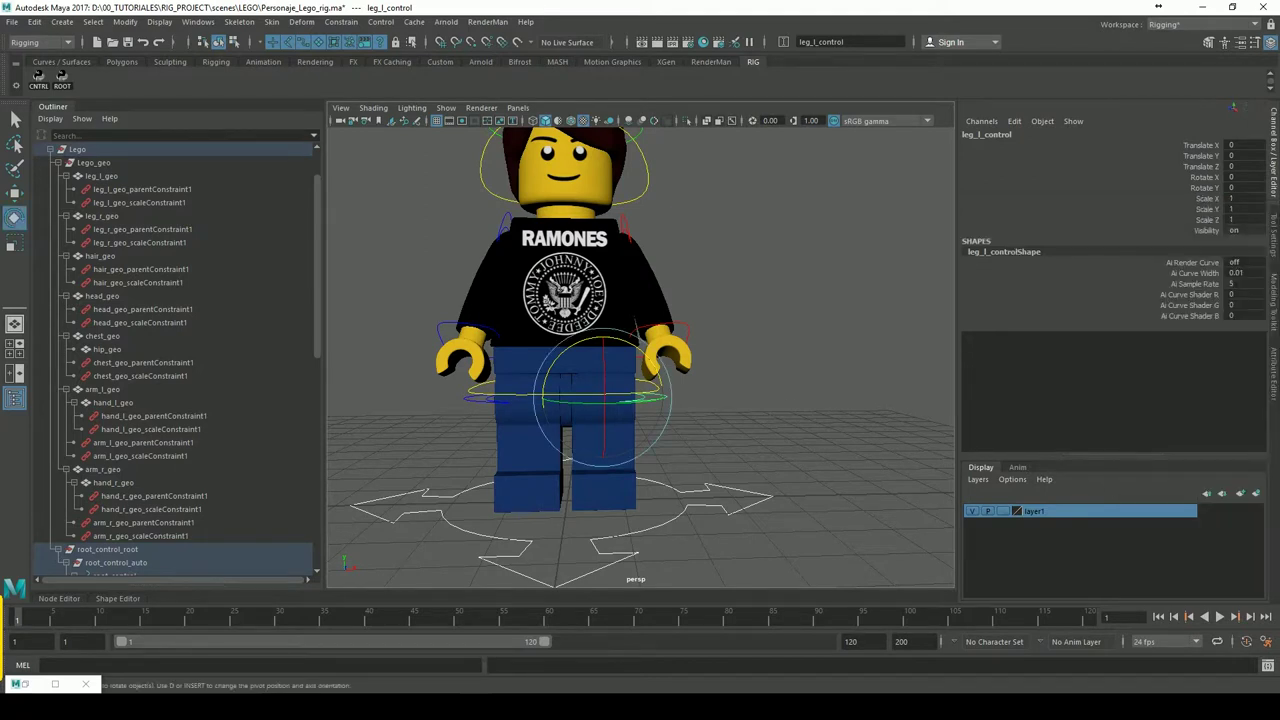
{"action": "mouse_move", "coordinate": [752, 416]}
{"action": "left_mouse_down", "text": "alt"}
{"action": "mouse_move", "coordinate": [640, 412]}
{"action": "mouse_move", "coordinate": [681, 417]}
{"action": "left_mouse_up", "text": "alt"}
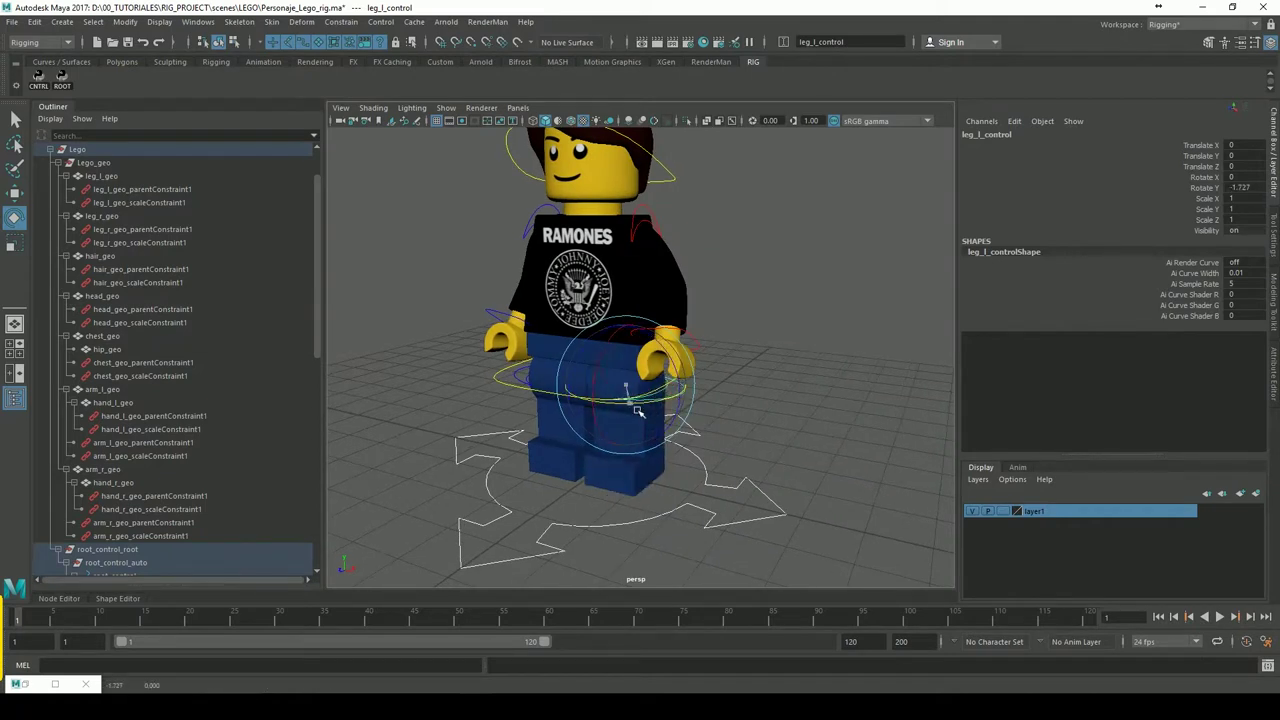
{"action": "key", "text": "ctrl+z"}
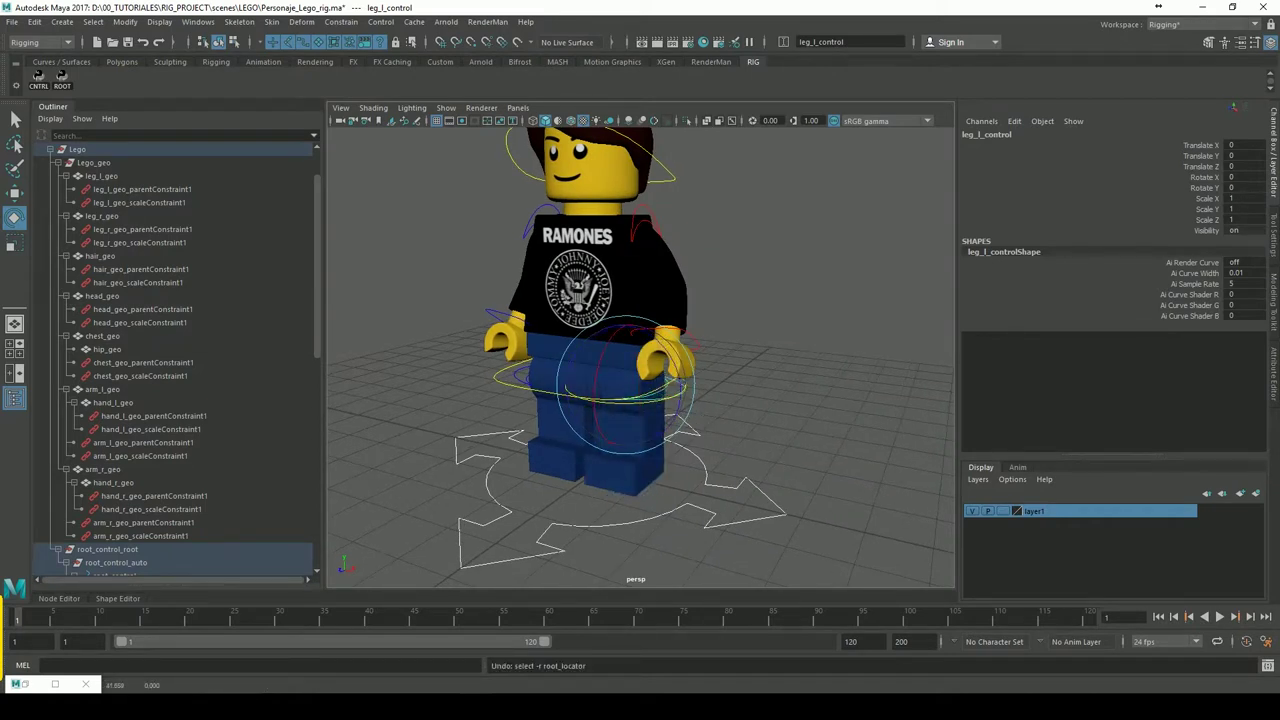
{"action": "left_click", "coordinate": [1208, 188]}
{"action": "right_click", "coordinate": [1210, 190]}
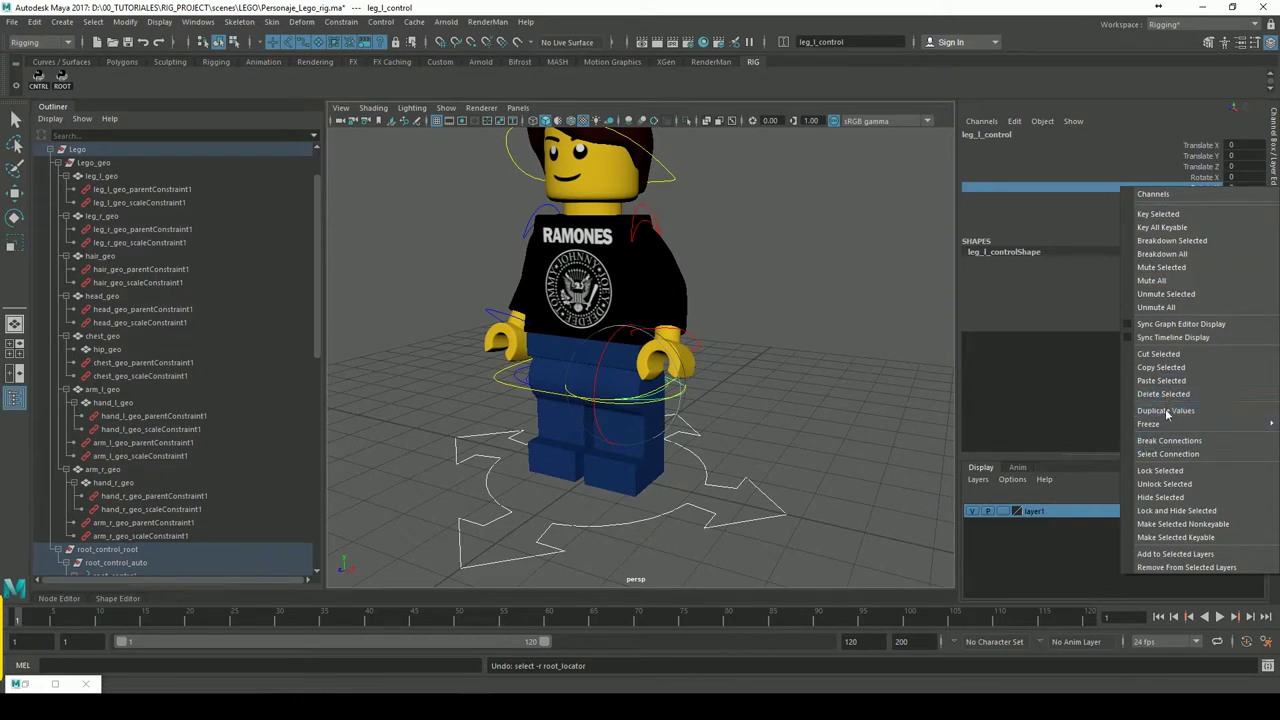
{"action": "left_click", "coordinate": [1174, 511]}
{"action": "left_click_drag", "start_coordinate": [810, 407], "coordinate": [860, 375], "text": "alt"}
{"action": "scroll", "coordinate": [797, 421], "scroll_direction": "down", "scroll_amount": 2}
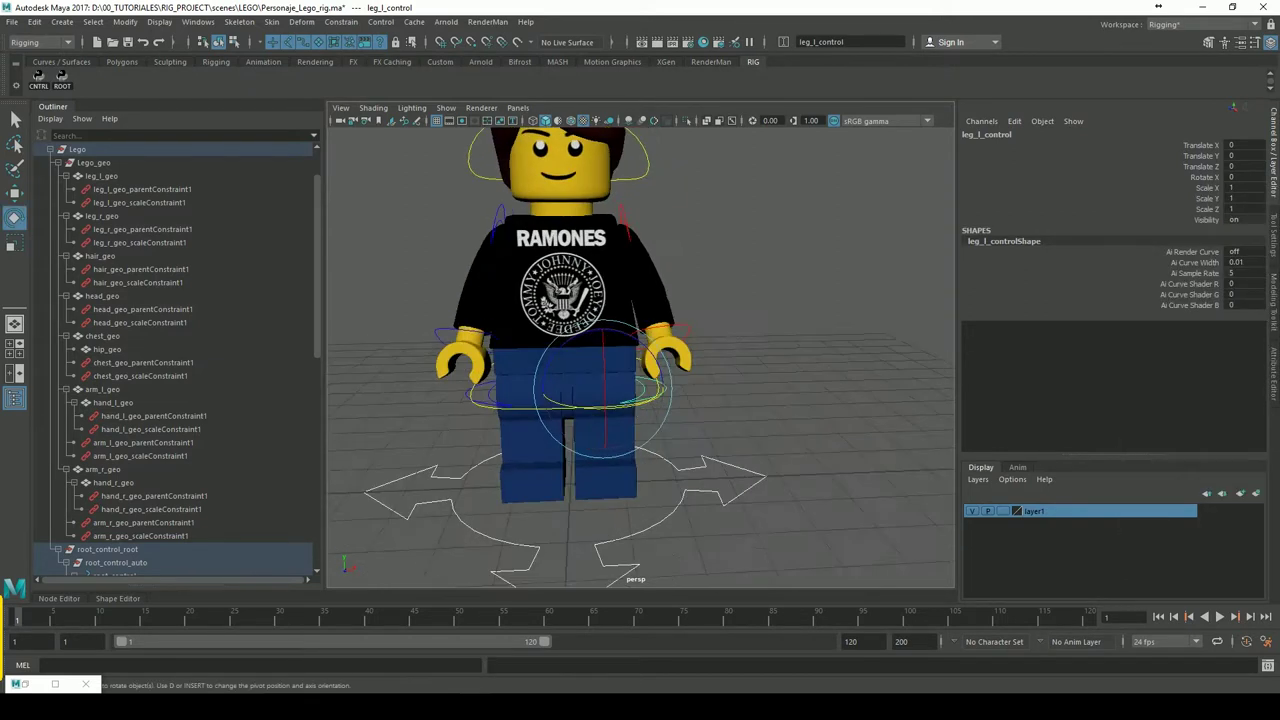
{"action": "left_click_drag", "start_coordinate": [464, 418], "coordinate": [469, 418], "text": "alt"}
Lock and hide Rotate Y and Rotate Z on the right leg control, then select the left leg control
{"action": "left_click", "coordinate": [462, 418]}
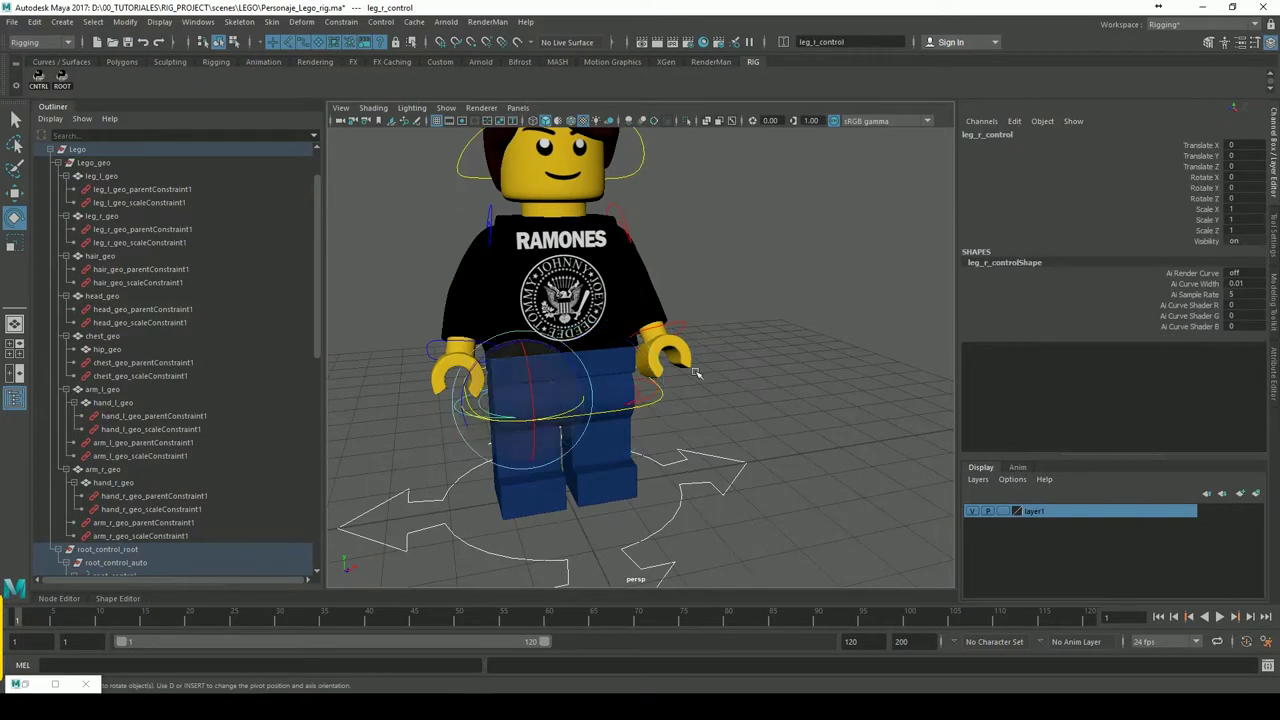
{"action": "left_click_drag", "start_coordinate": [1208, 190], "coordinate": [1210, 200]}
{"action": "right_click", "coordinate": [1207, 196]}
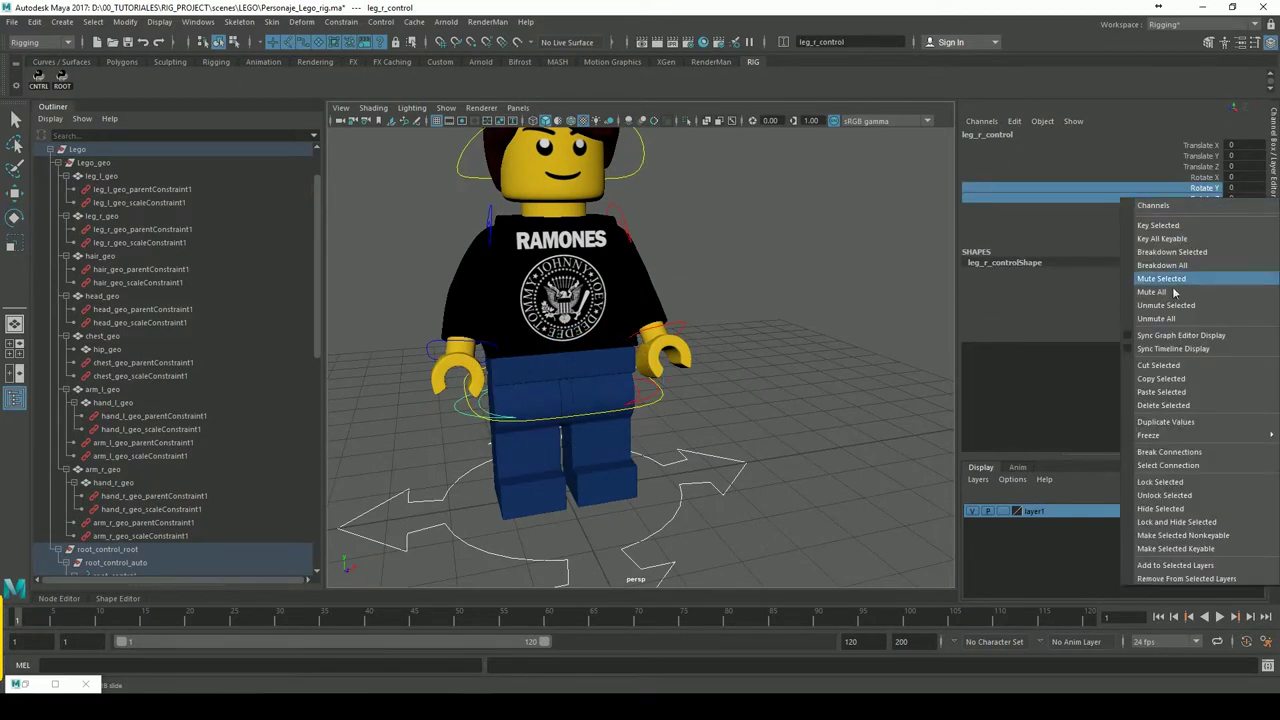
{"action": "left_click", "coordinate": [1200, 522]}
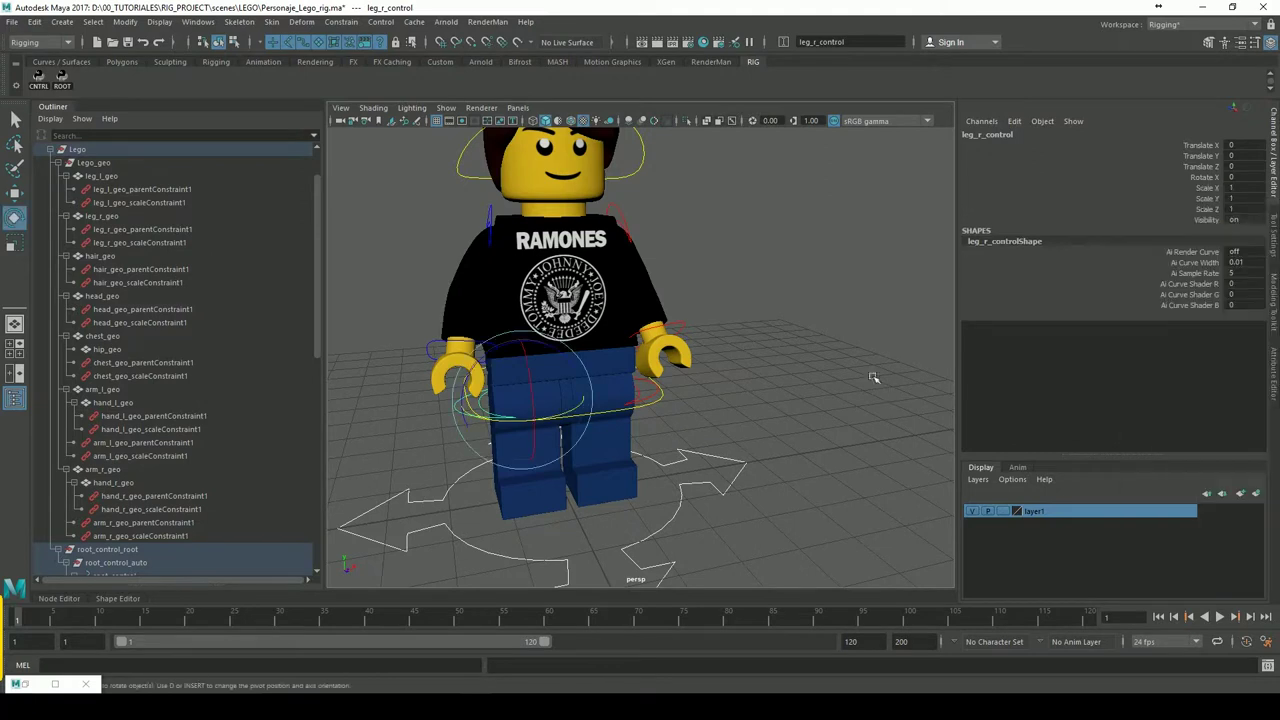
{"action": "left_click_drag", "start_coordinate": [828, 333], "coordinate": [791, 354], "text": "alt"}
{"action": "left_click", "coordinate": [670, 396]}
{"action": "left_click_drag", "start_coordinate": [670, 396], "coordinate": [535, 333], "text": "alt"}
Undo the test move, then lock and hide Translate X, Y and Z on both leg controls
{"action": "left_click", "coordinate": [14, 192]}
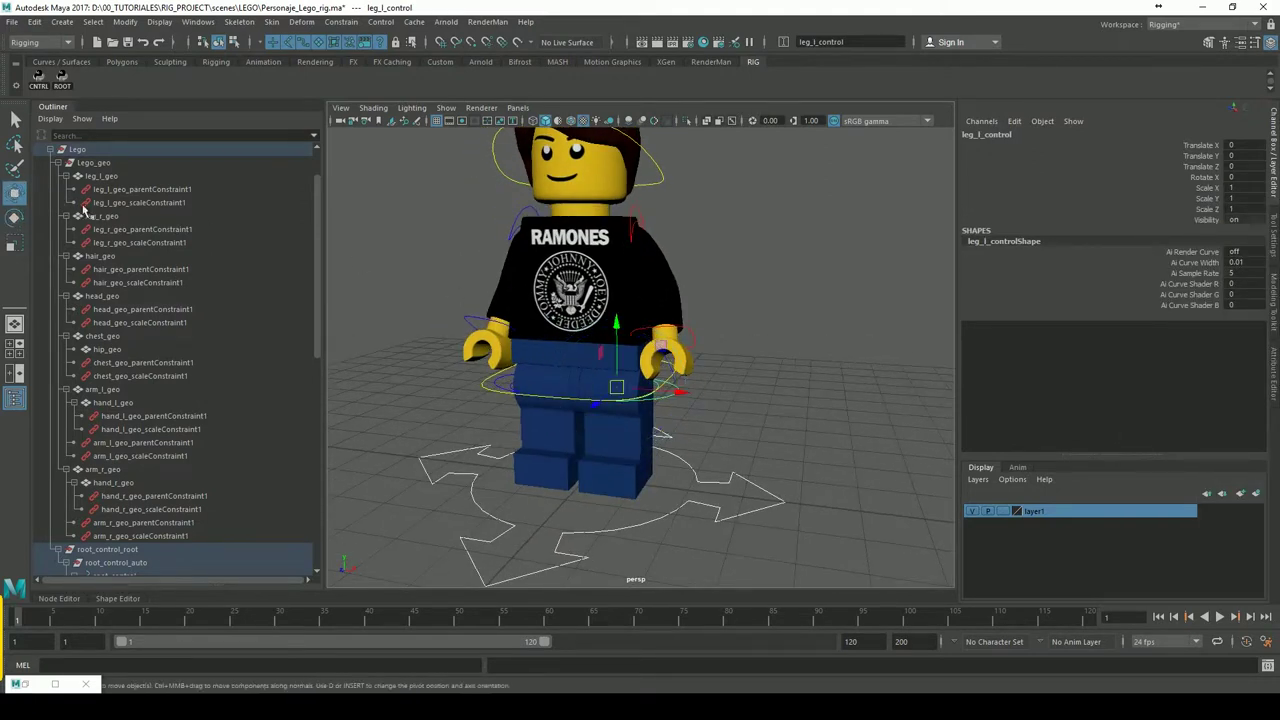
{"action": "key", "text": "ctrl+z"}
{"action": "mouse_move", "coordinate": [1205, 146]}
{"action": "left_mouse_down"}
{"action": "mouse_move", "coordinate": [1207, 180]}
{"action": "mouse_move", "coordinate": [1212, 167]}
{"action": "left_mouse_up"}
{"action": "right_click", "coordinate": [1212, 167]}
{"action": "left_click", "coordinate": [1179, 496]}
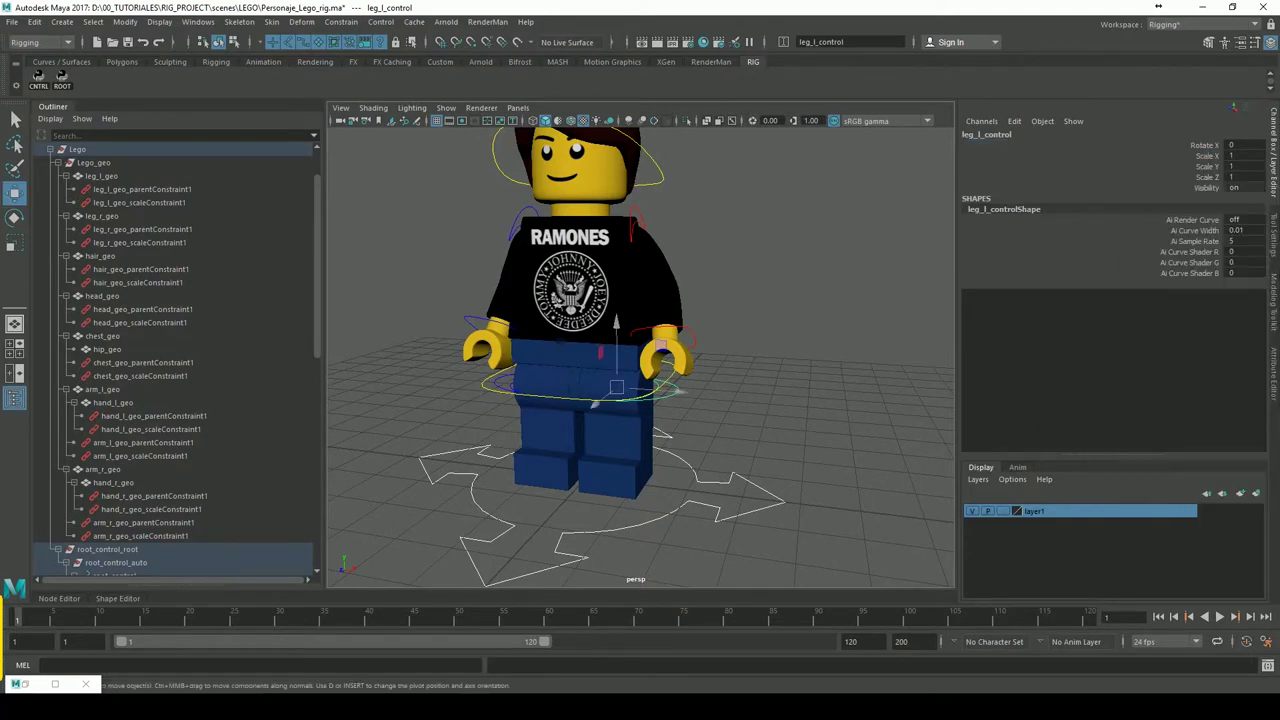
{"action": "left_click_drag", "start_coordinate": [740, 424], "coordinate": [771, 421], "text": "alt"}
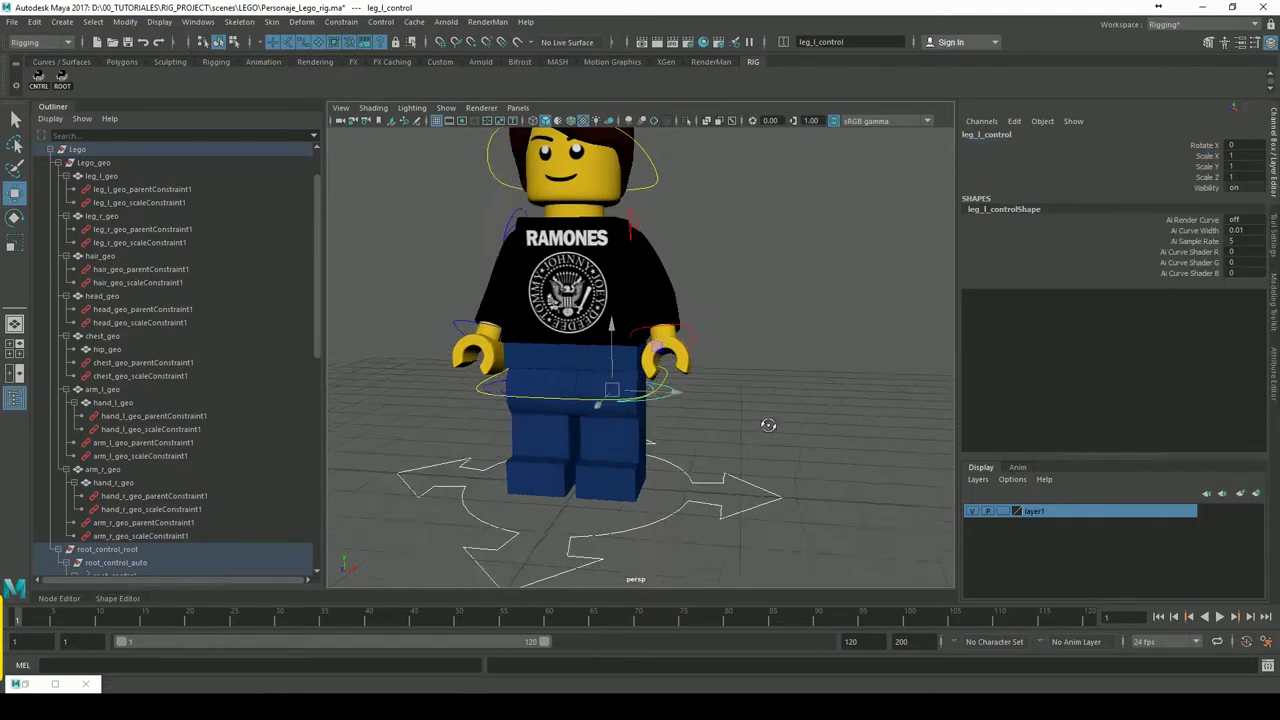
{"action": "left_click", "coordinate": [456, 440]}
{"action": "left_click_drag", "start_coordinate": [1209, 148], "coordinate": [1211, 168]}
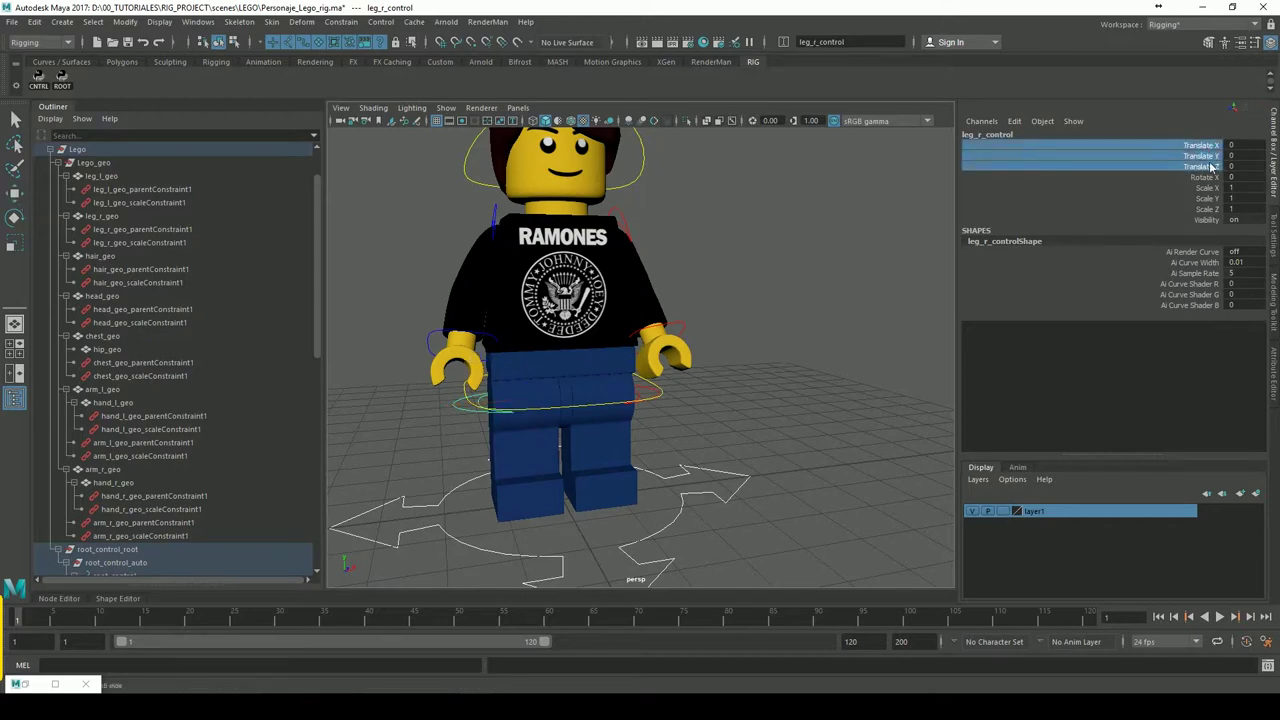
{"action": "right_click", "coordinate": [1209, 168]}
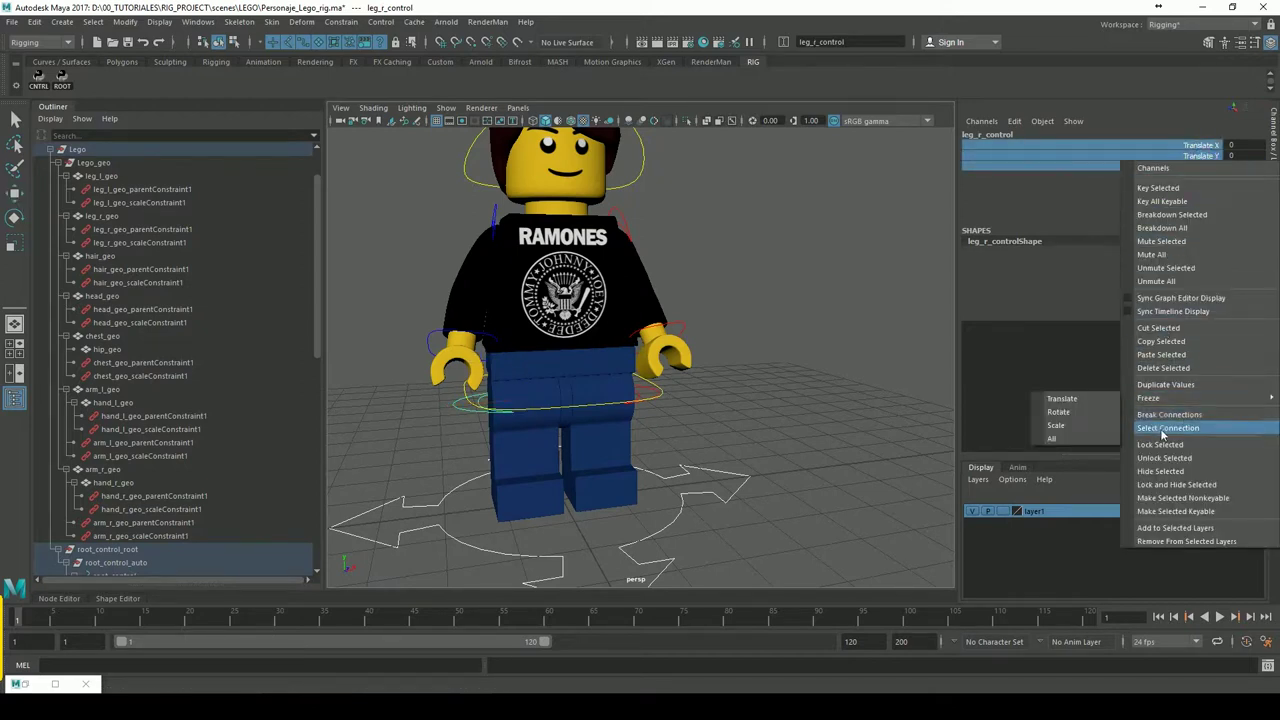
{"action": "left_click", "coordinate": [1176, 484]}
{"action": "left_click", "coordinate": [903, 403]}
Test-scale the left leg control, undo it, and hide its Scale X, Y and Z channels
{"action": "left_click_drag", "start_coordinate": [903, 403], "coordinate": [678, 405], "text": "alt"}
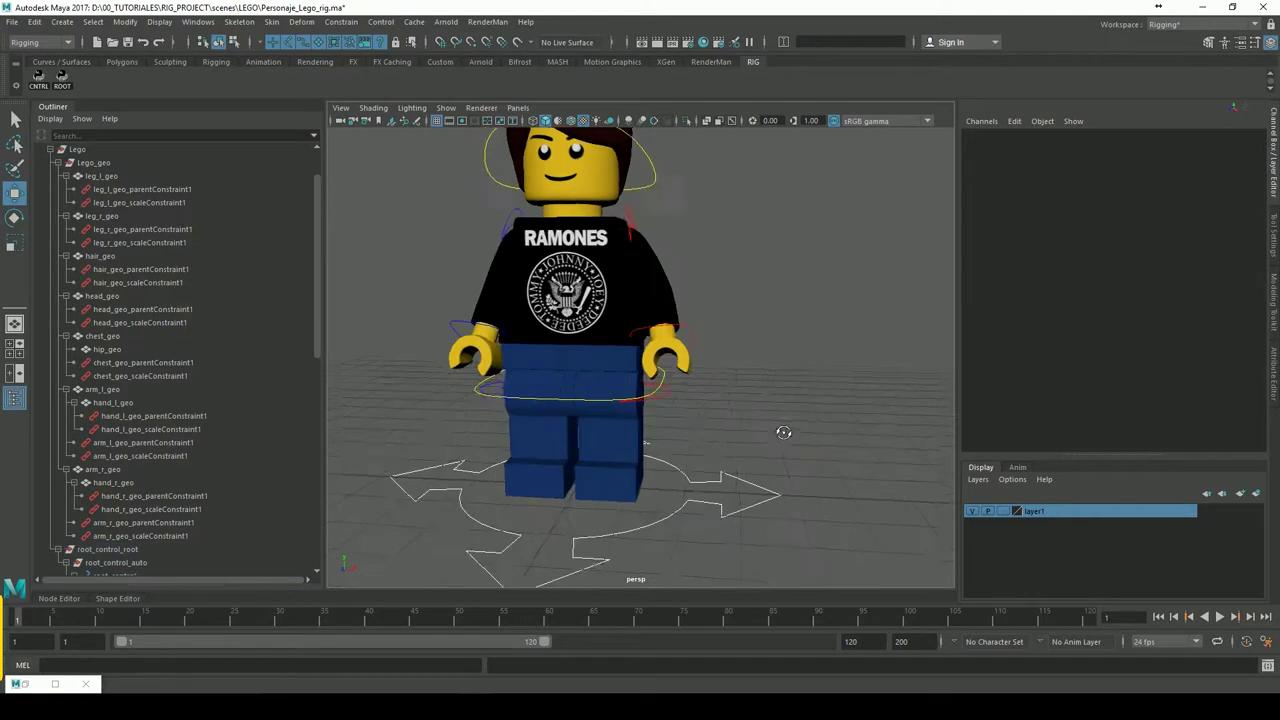
{"action": "left_click", "coordinate": [677, 402]}
{"action": "key", "text": "r"}
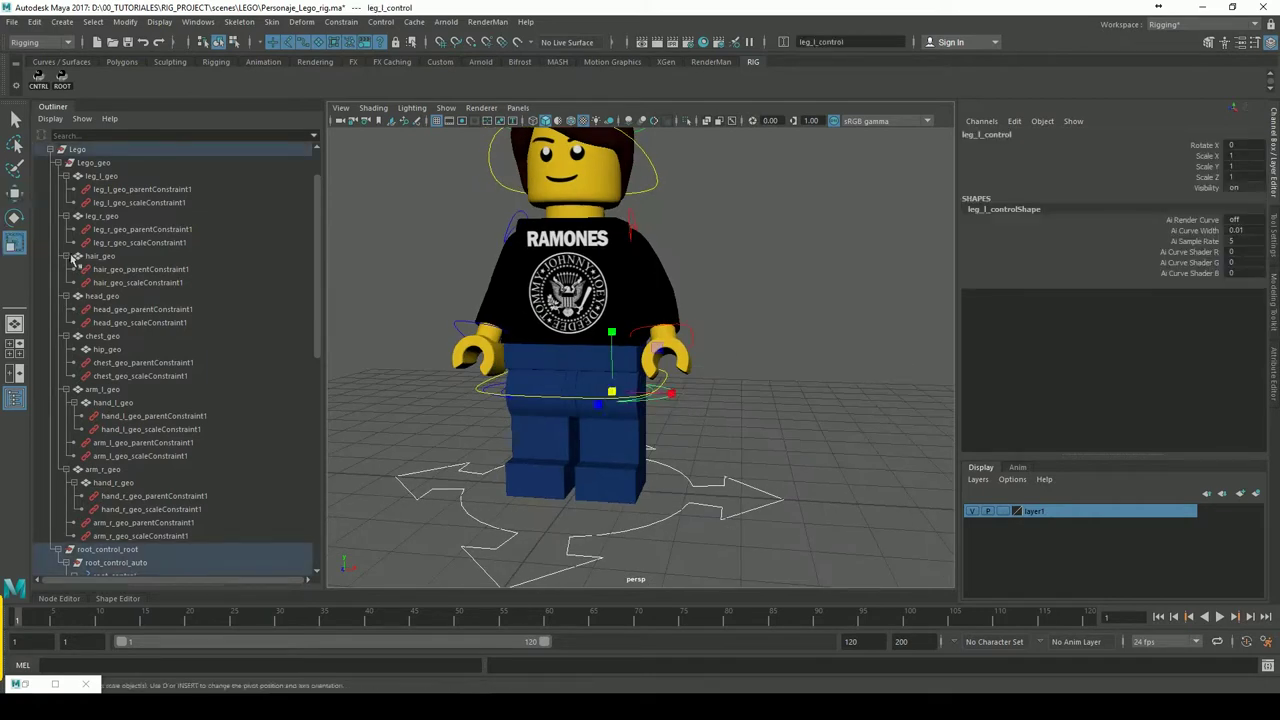
{"action": "mouse_move", "coordinate": [622, 397]}
{"action": "left_mouse_down"}
{"action": "mouse_move", "coordinate": [611, 400]}
{"action": "mouse_move", "coordinate": [846, 374]}
{"action": "left_mouse_up"}
{"action": "key", "text": "ctrl+z"}
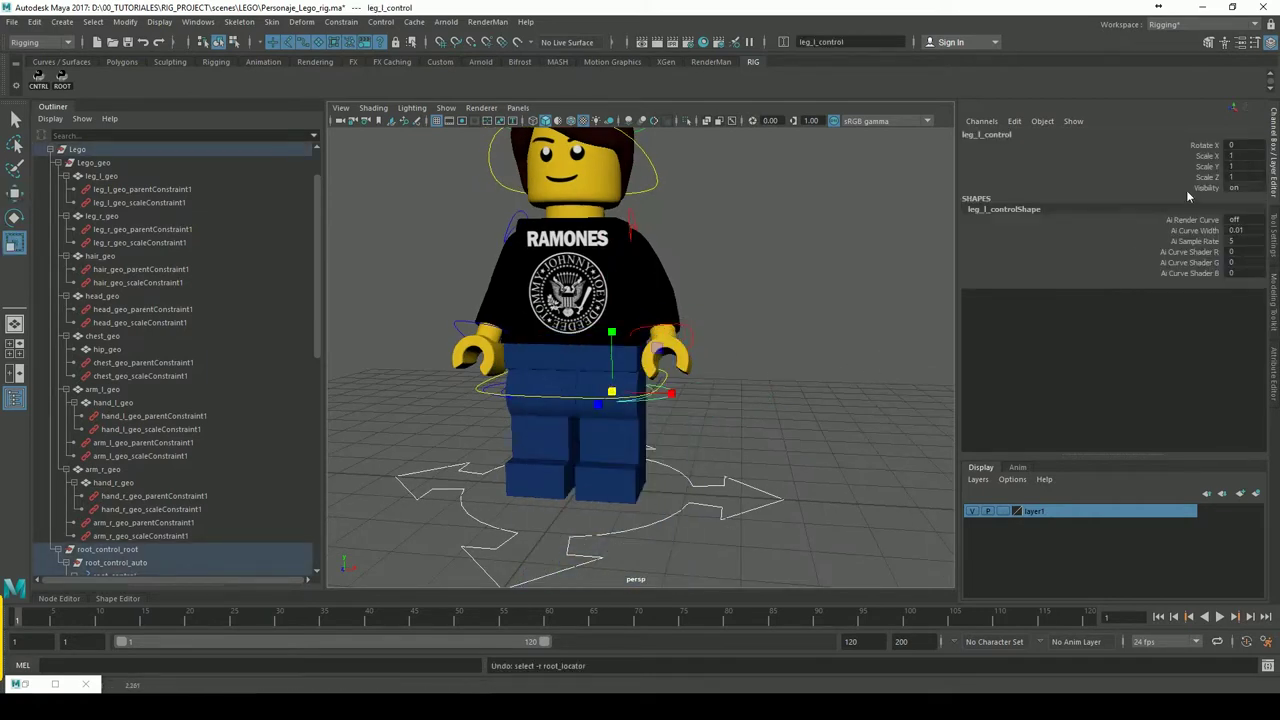
{"action": "left_click", "coordinate": [1210, 157]}
{"action": "left_click_drag", "start_coordinate": [1210, 160], "coordinate": [1210, 180]}
{"action": "right_click", "coordinate": [1210, 178]}
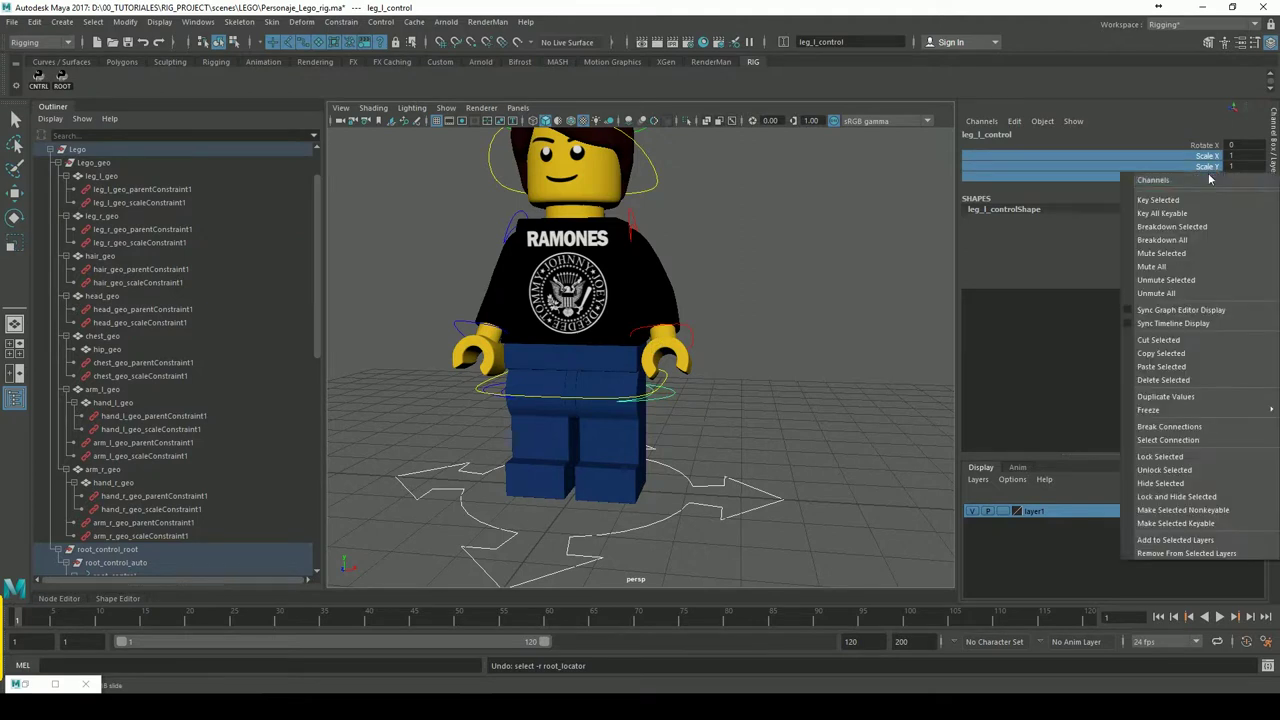
{"action": "left_click", "coordinate": [1172, 496]}
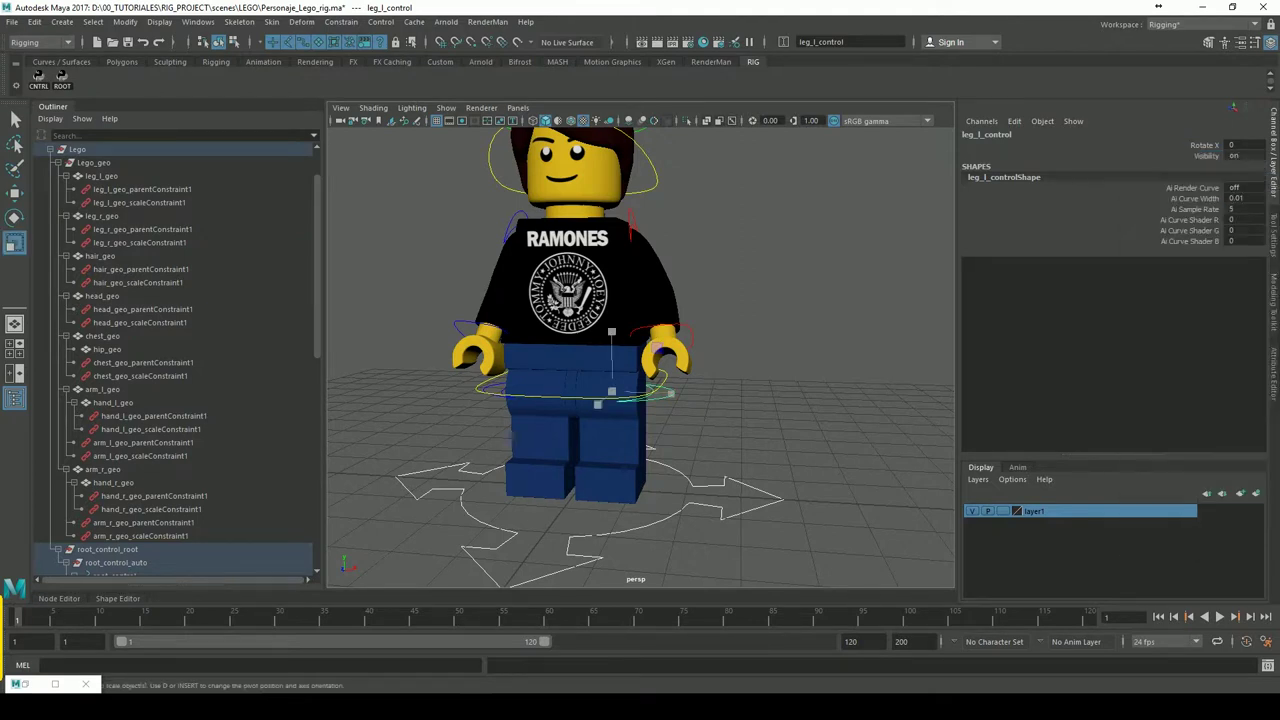
Lock and hide Scale X, Y and Z on the right leg control
{"action": "left_click_drag", "start_coordinate": [524, 428], "coordinate": [482, 426], "text": "alt"}
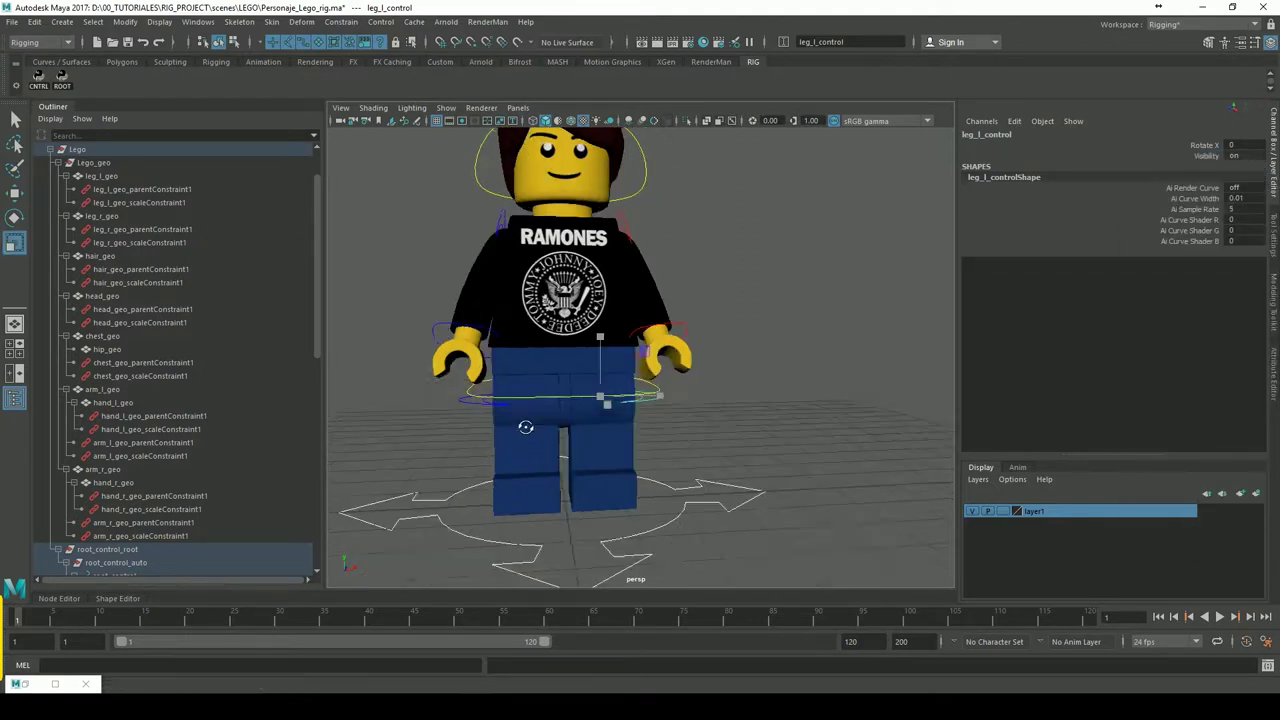
{"action": "left_click", "coordinate": [476, 406]}
{"action": "left_click_drag", "start_coordinate": [1210, 158], "coordinate": [1211, 178]}
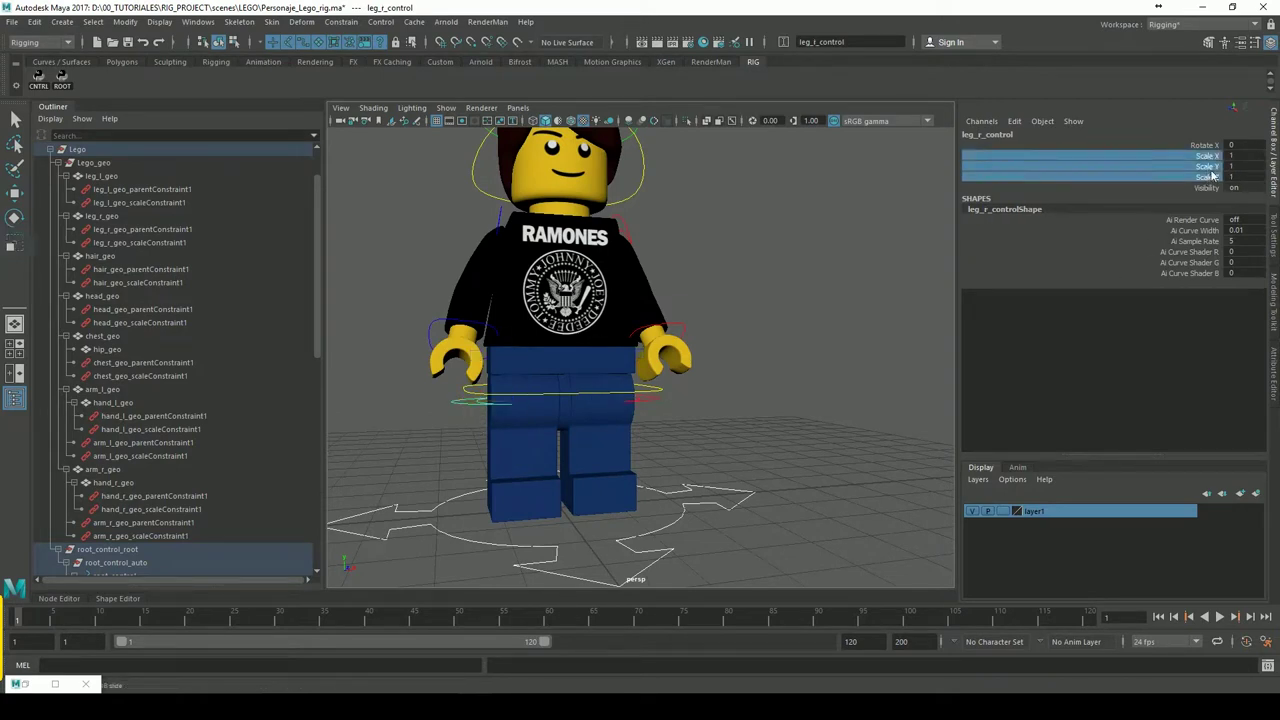
{"action": "right_click", "coordinate": [1235, 184]}
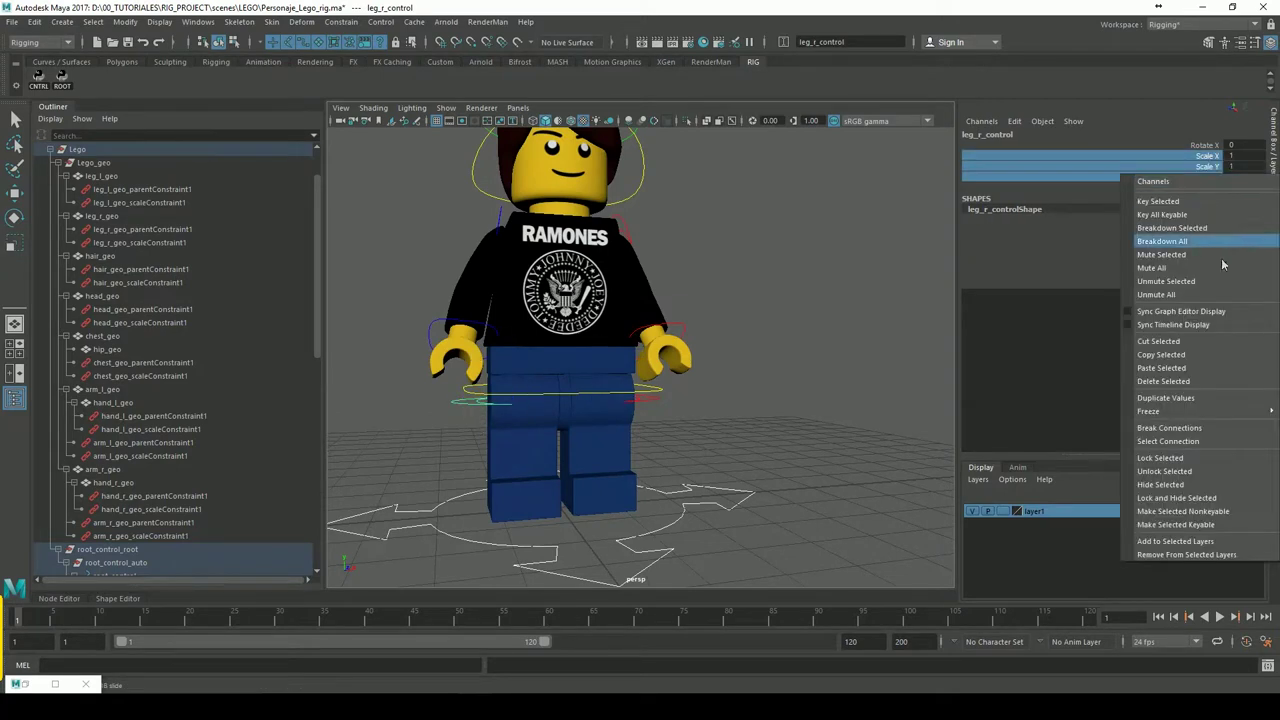
{"action": "left_click", "coordinate": [1172, 497]}
{"action": "left_click_drag", "start_coordinate": [806, 370], "coordinate": [680, 410], "text": "alt"}
{"action": "key", "text": "r"}
{"action": "left_click", "coordinate": [686, 402]}
{"action": "left_click", "coordinate": [695, 412]}
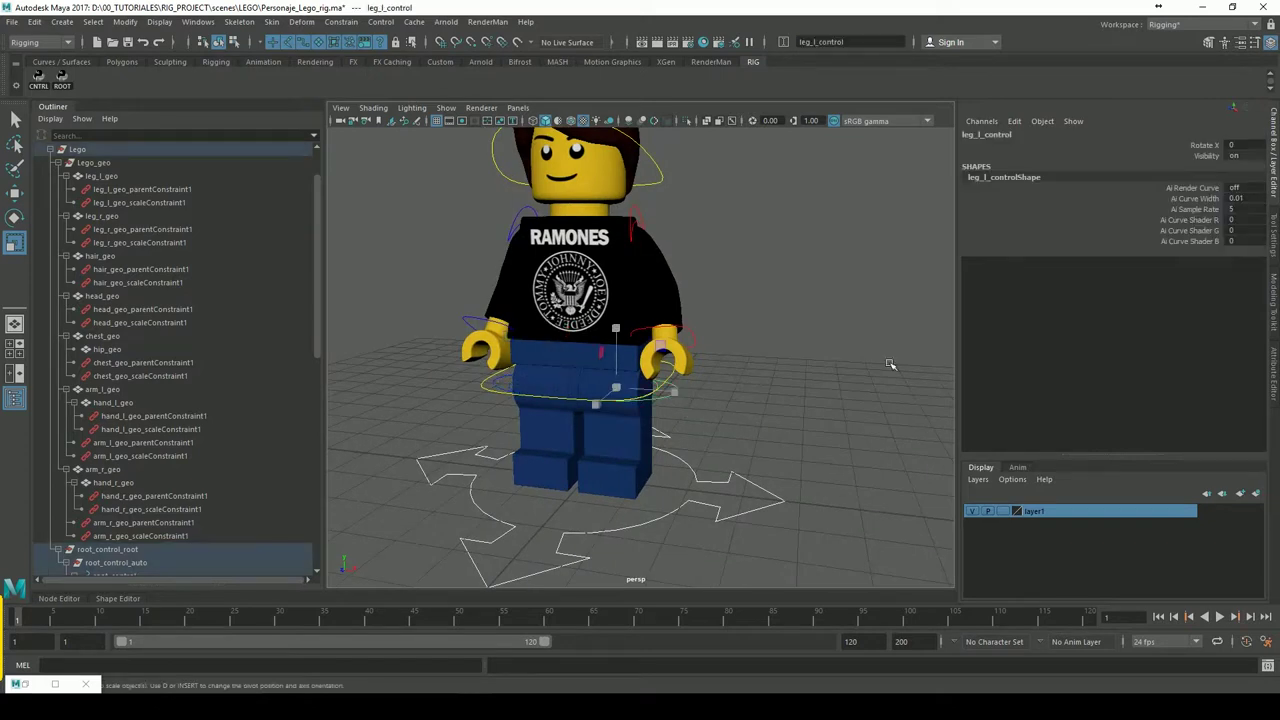
{"action": "left_click", "coordinate": [1241, 158]}
{"action": "type", "text": "0"}
{"action": "key", "text": "Return"}
{"action": "left_click", "coordinate": [1246, 157]}
{"action": "type", "text": "1"}
{"action": "key", "text": "Return"}
{"action": "left_click", "coordinate": [768, 337]}
{"action": "mouse_move", "coordinate": [745, 368]}
{"action": "left_mouse_down", "text": "alt"}
{"action": "mouse_move", "coordinate": [766, 371]}
{"action": "mouse_move", "coordinate": [774, 346]}
{"action": "left_mouse_up", "text": "alt"}
{"action": "left_click_drag", "start_coordinate": [690, 410], "coordinate": [708, 408], "text": "alt"}
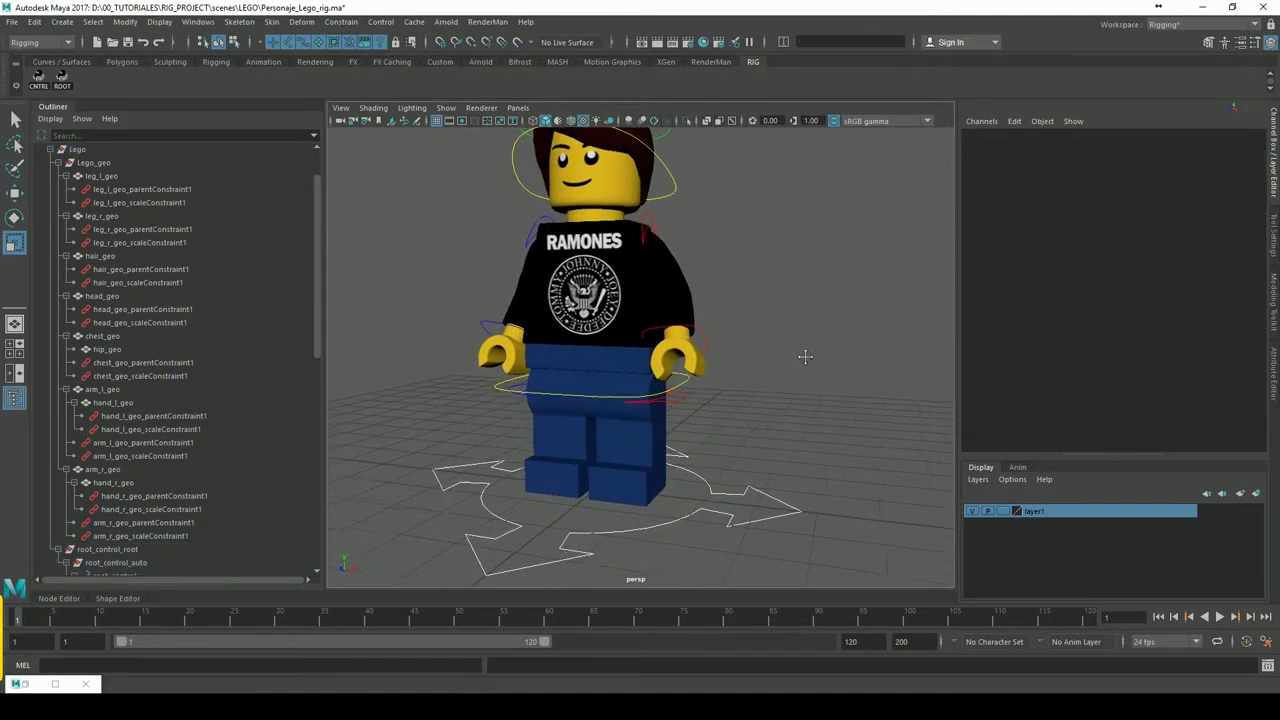
{"action": "left_click", "coordinate": [704, 394]}
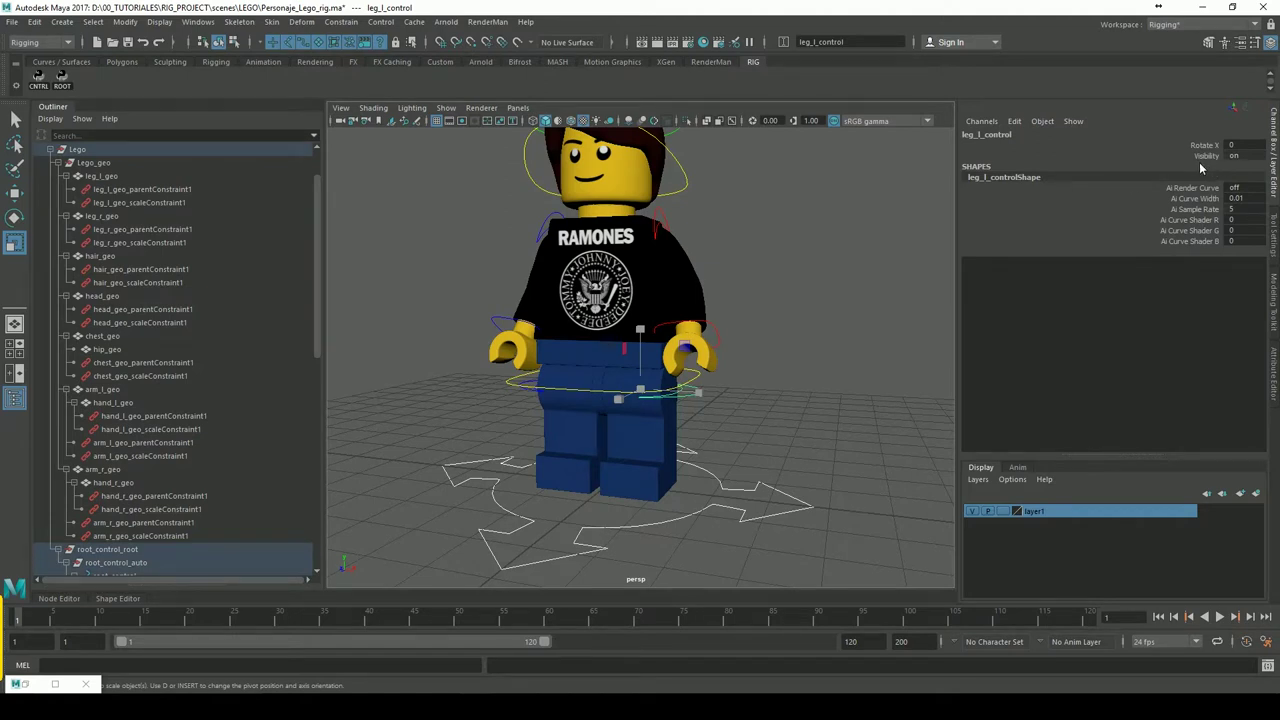
{"action": "left_click", "coordinate": [855, 316]}
{"action": "scroll", "coordinate": [660, 296], "scroll_direction": "up", "scroll_amount": 2}
{"action": "middle_click_drag", "start_coordinate": [770, 300], "coordinate": [770, 322], "text": "alt"}
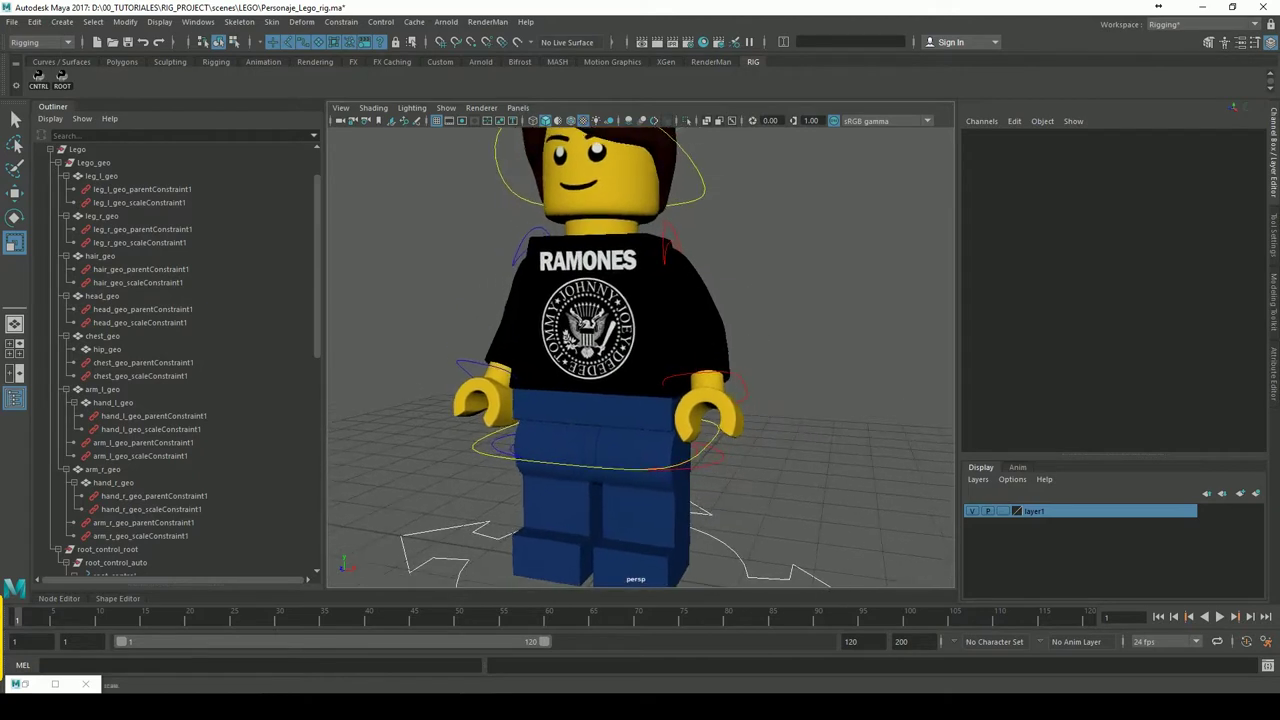
{"action": "scroll", "coordinate": [770, 322], "scroll_direction": "up", "scroll_amount": 1}
Hide the left hand control's Translate and Scale channels
{"action": "left_click", "coordinate": [756, 390]}
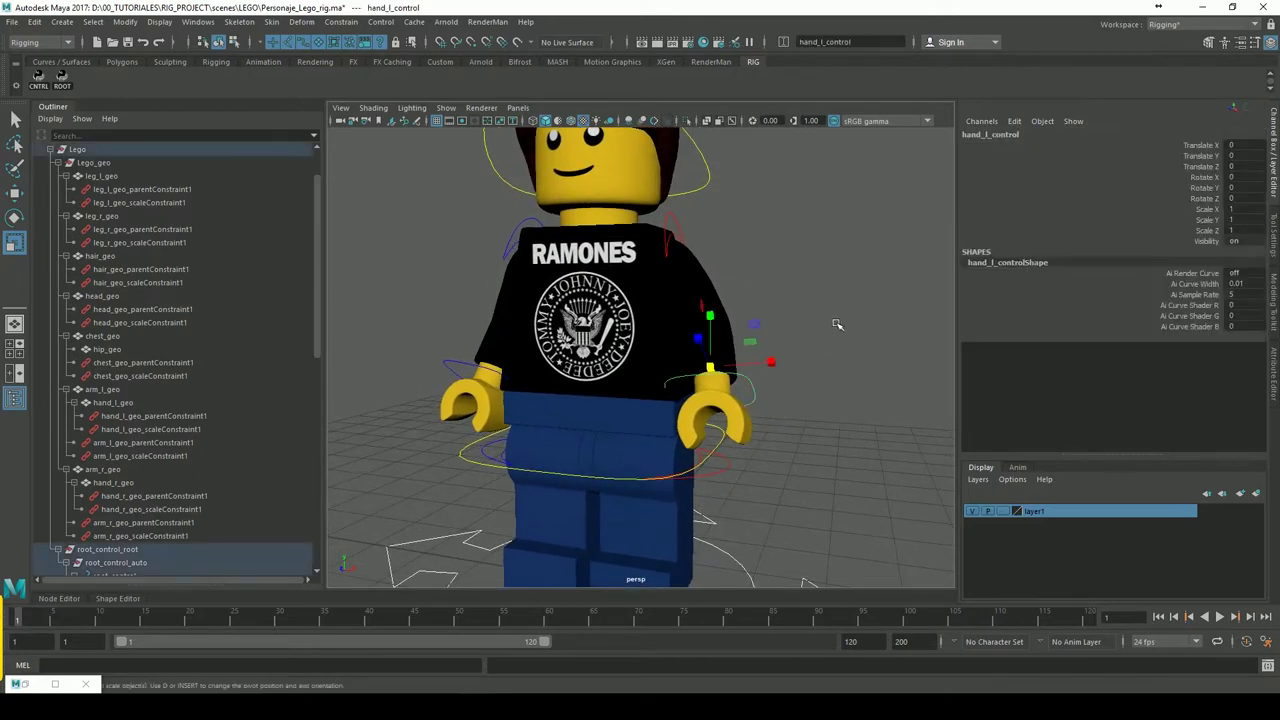
{"action": "left_click_drag", "start_coordinate": [1214, 146], "coordinate": [1208, 168]}
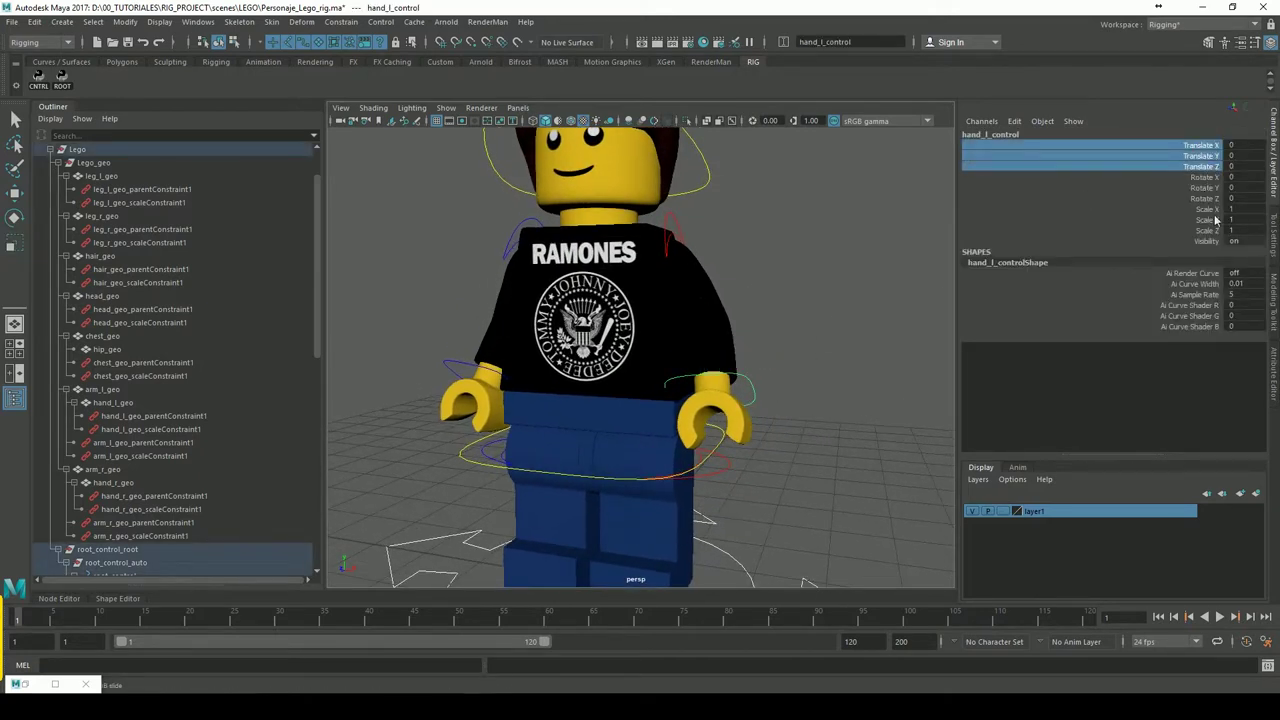
{"action": "left_click_drag", "start_coordinate": [1212, 213], "coordinate": [1206, 232], "text": "ctrl"}
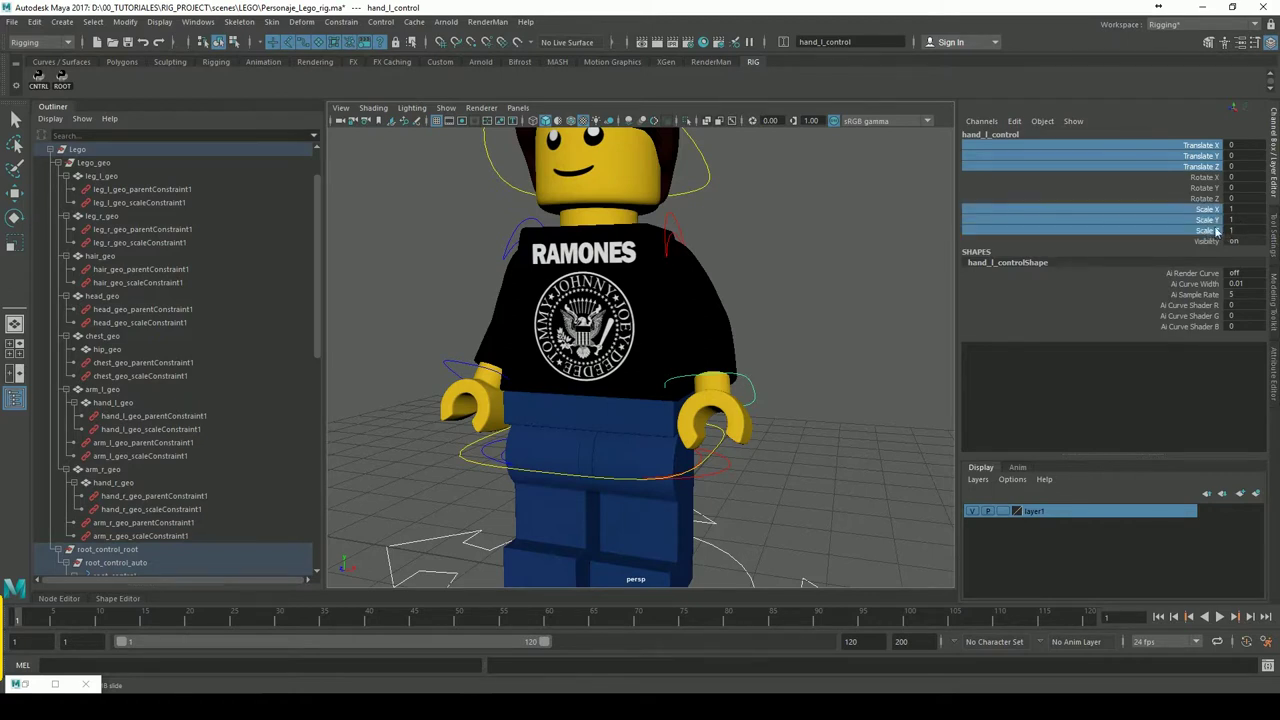
{"action": "right_click", "coordinate": [1216, 232]}
{"action": "left_click", "coordinate": [1190, 556]}
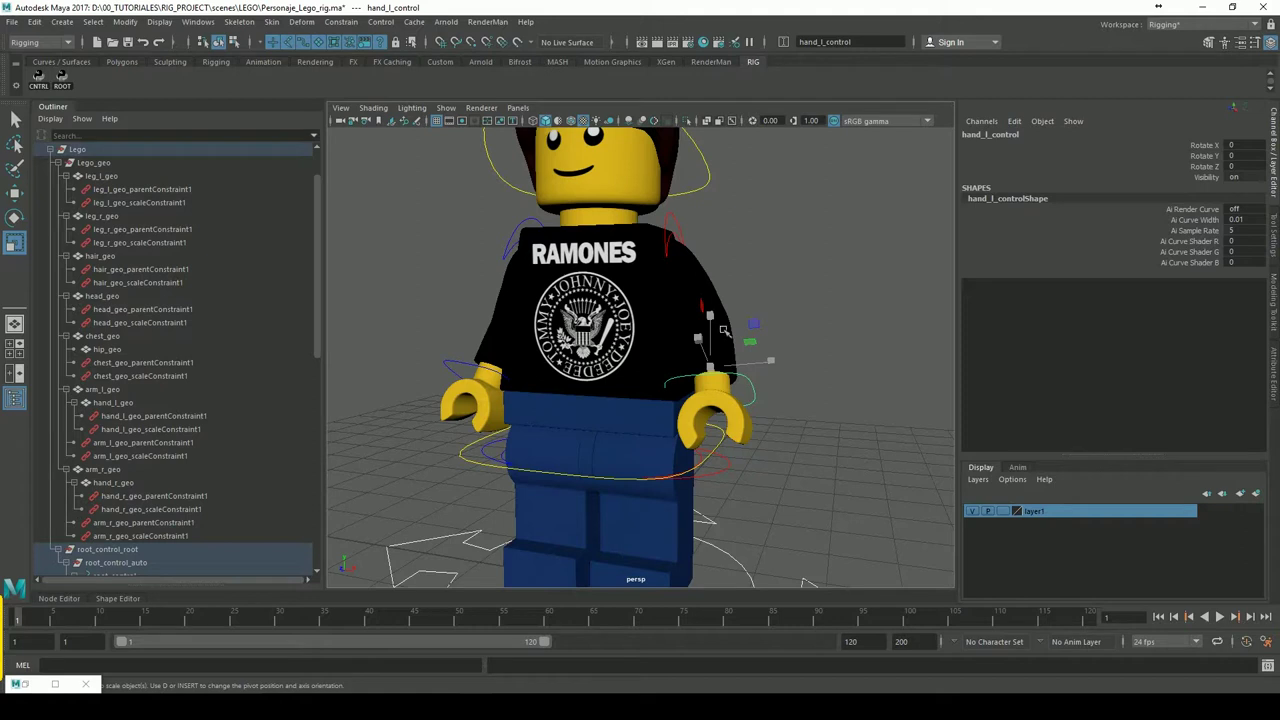
Test-rotate the left hand, undo it, and lock and hide its Rotate X and Rotate Z
{"action": "left_click", "coordinate": [14, 217]}
{"action": "left_click_drag", "start_coordinate": [765, 356], "coordinate": [778, 356]}
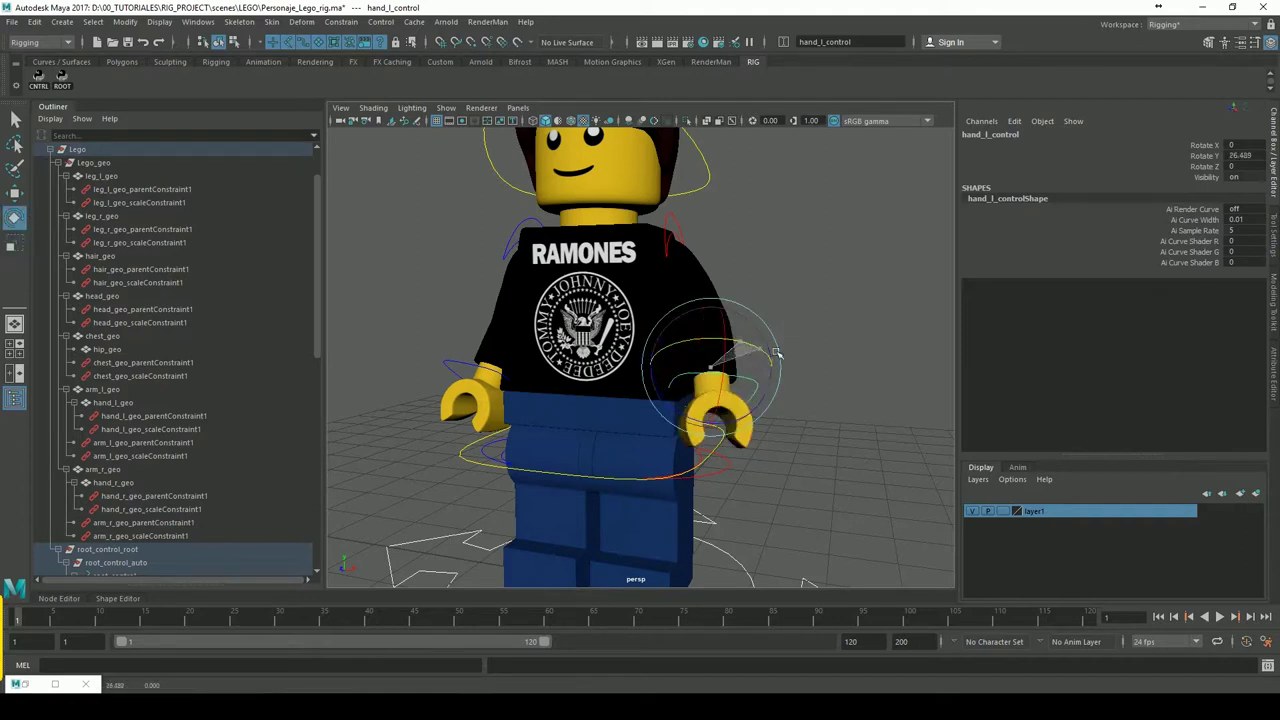
{"action": "key", "text": "ctrl+z"}
{"action": "left_click", "coordinate": [1212, 146]}
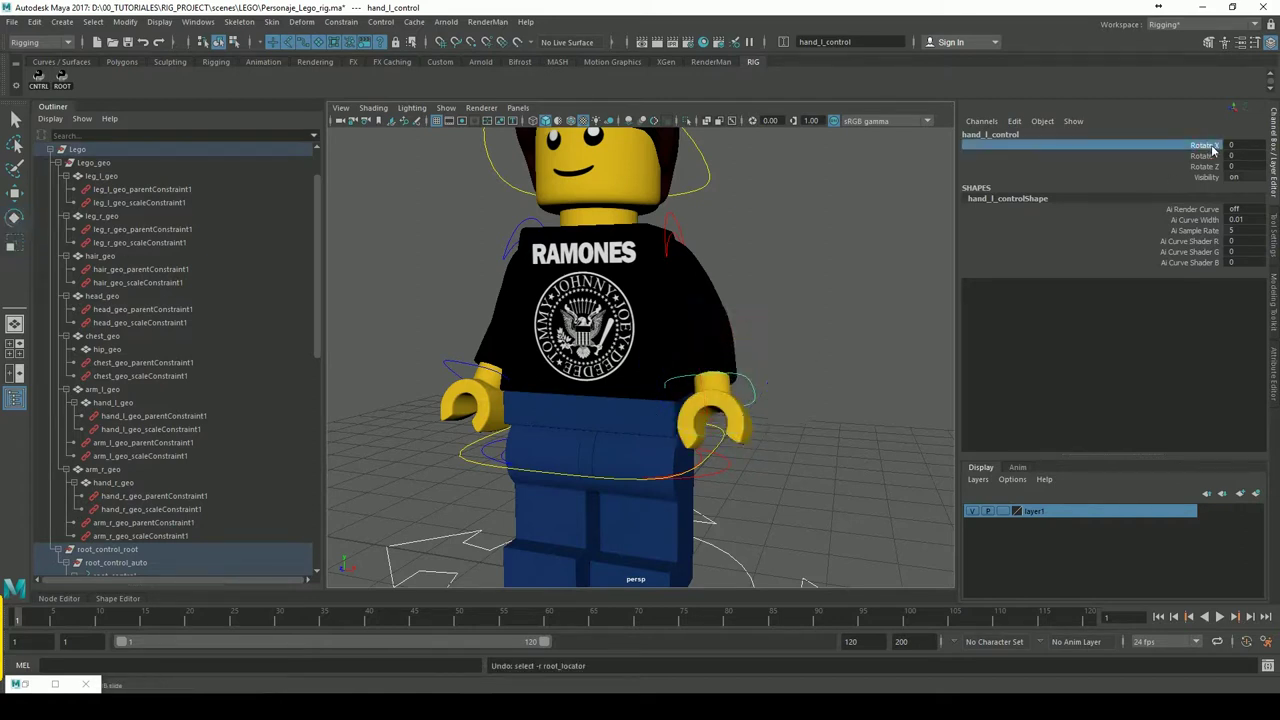
{"action": "left_click", "coordinate": [1216, 167], "text": "ctrl"}
{"action": "right_click", "coordinate": [1211, 170]}
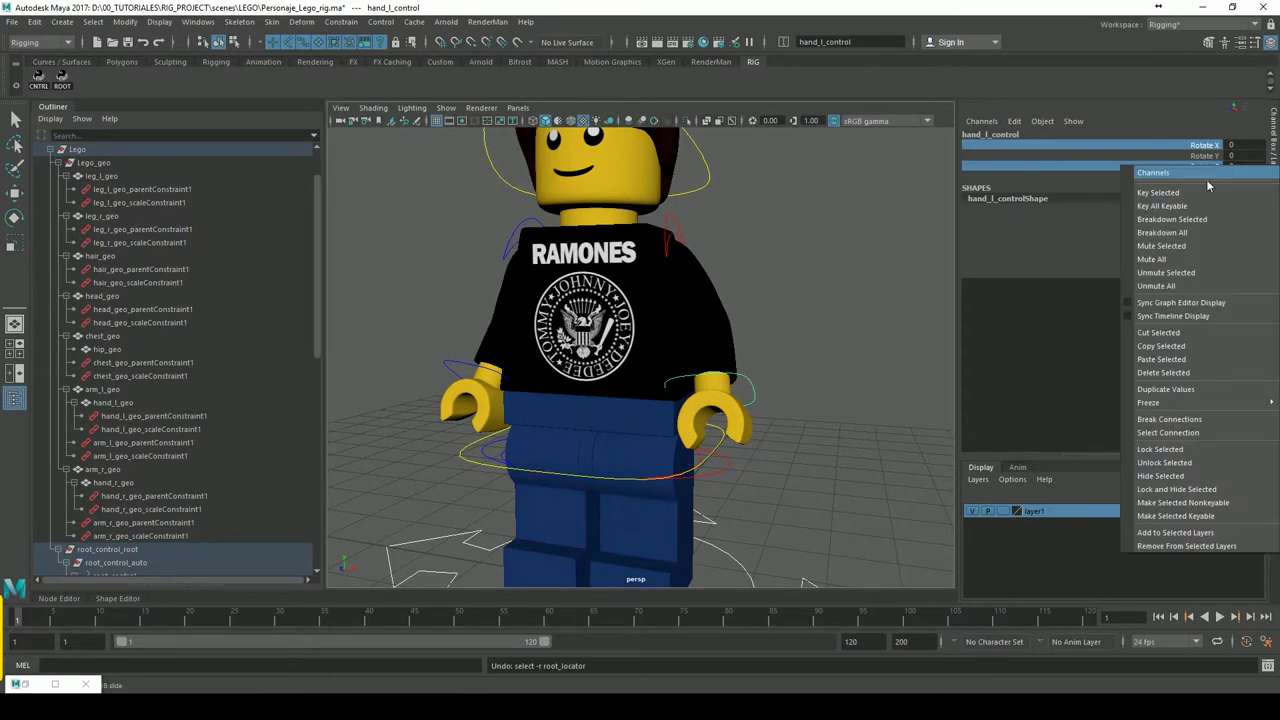
{"action": "left_click", "coordinate": [1163, 490]}
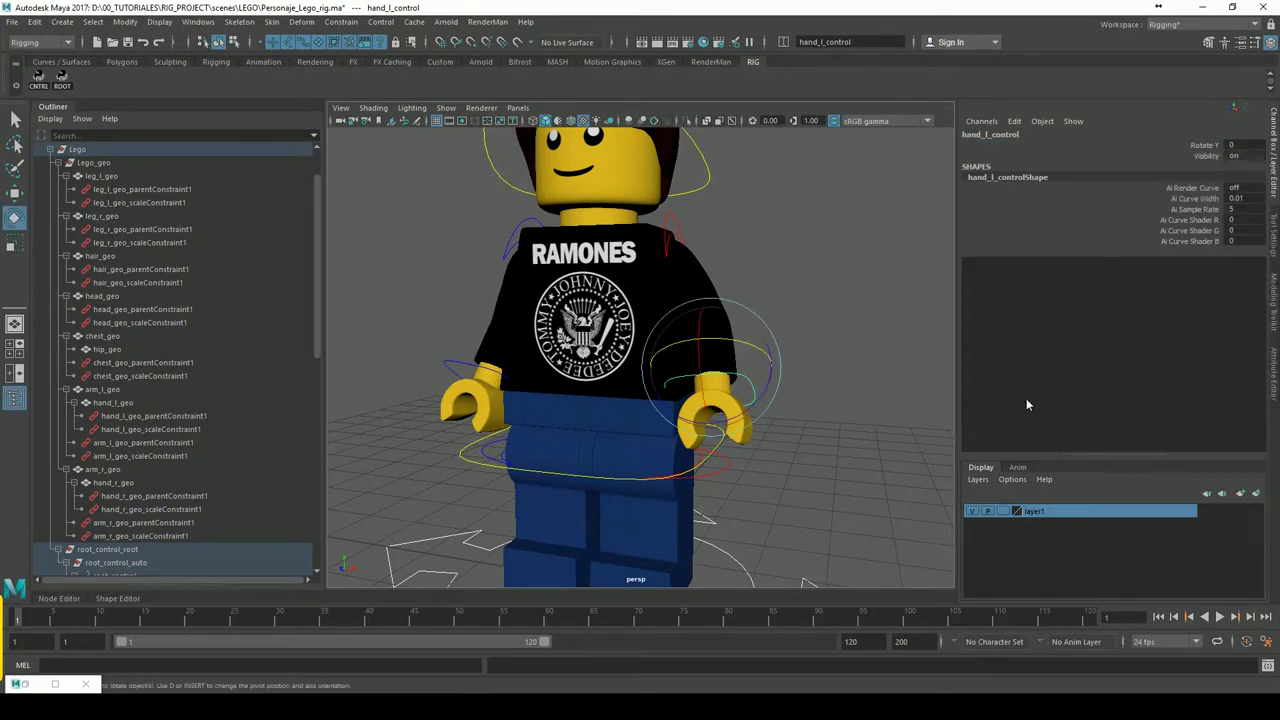
{"action": "left_click", "coordinate": [826, 399]}
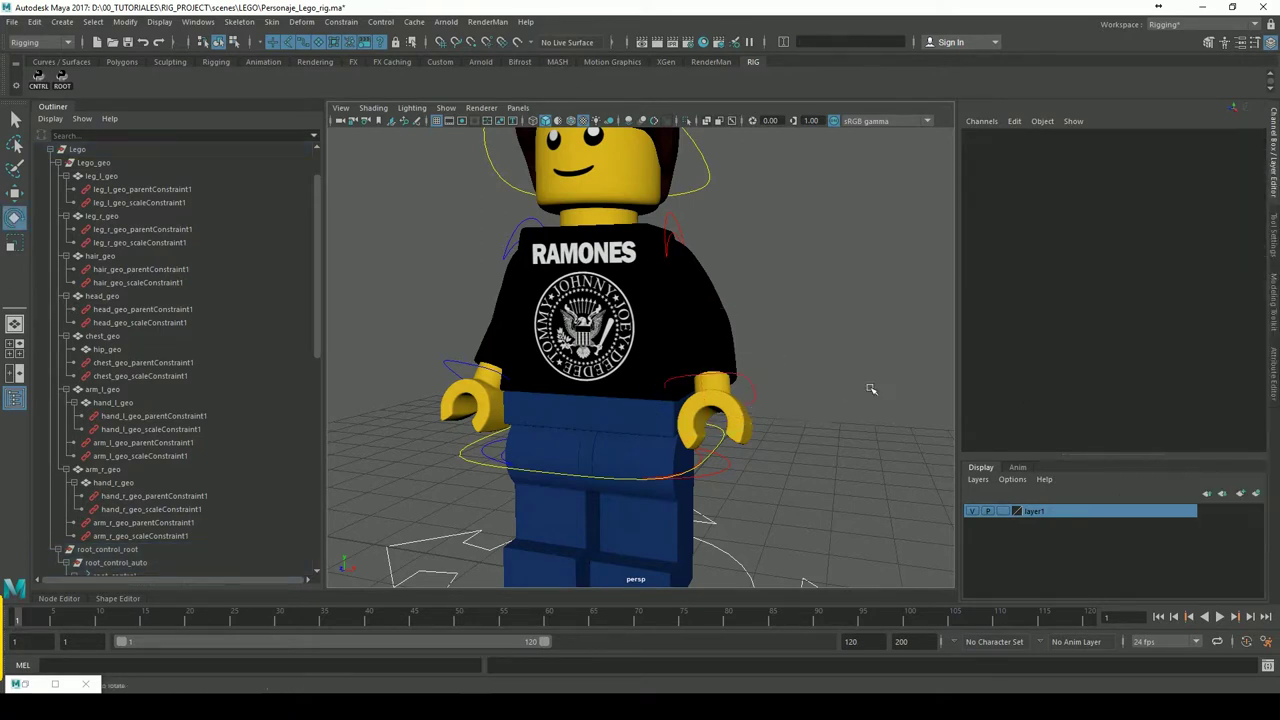
Test-rotate the left arm control, undo it, and lock and hide all channels except Rotate X
{"action": "left_click", "coordinate": [681, 211]}
{"action": "left_click_drag", "start_coordinate": [790, 210], "coordinate": [740, 215], "text": "alt"}
{"action": "left_click_drag", "start_coordinate": [651, 323], "coordinate": [641, 311]}
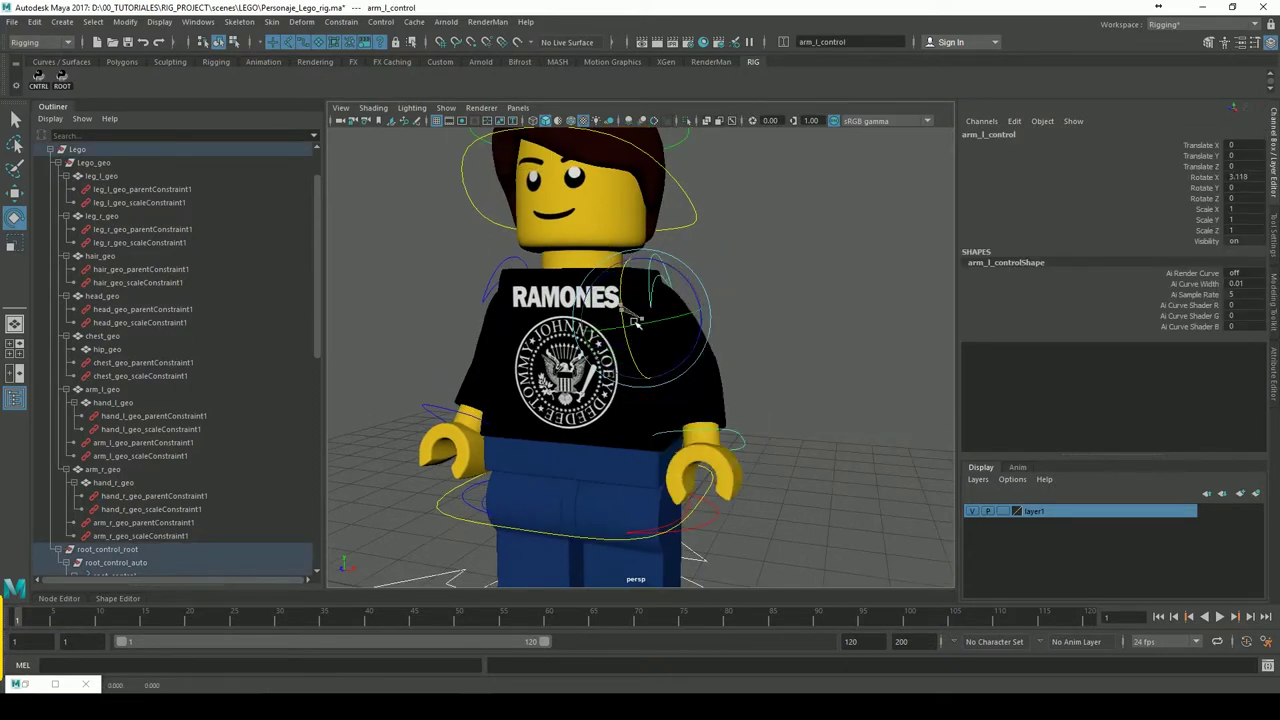
{"action": "key", "text": "ctrl+z"}
{"action": "left_click_drag", "start_coordinate": [1208, 150], "coordinate": [1207, 231]}
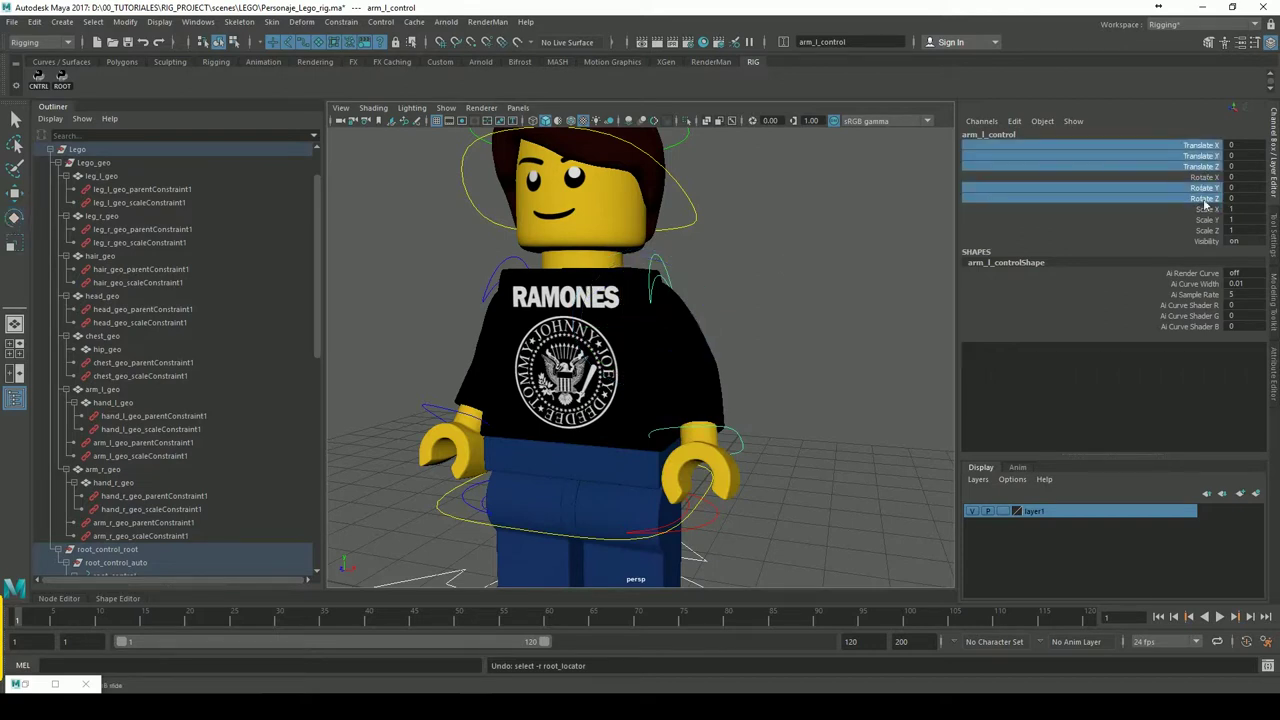
{"action": "right_click", "coordinate": [1203, 212]}
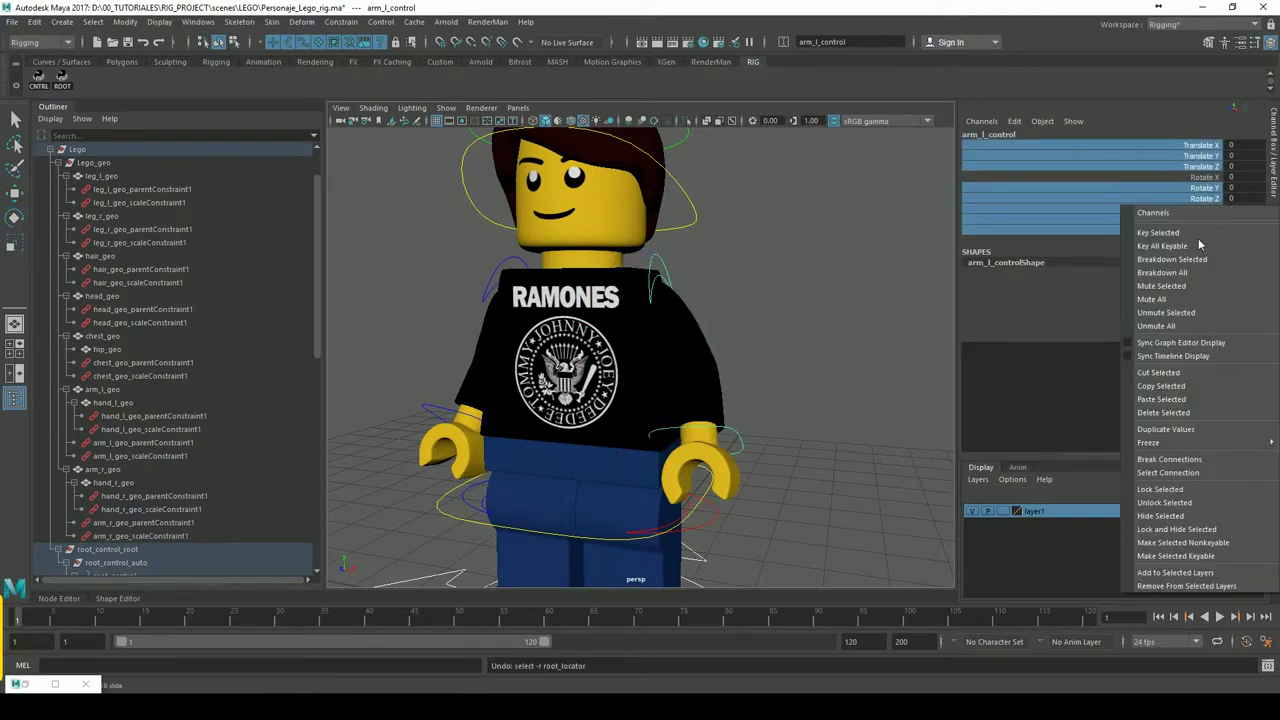
{"action": "left_click", "coordinate": [1200, 534]}
{"action": "left_click_drag", "start_coordinate": [790, 230], "coordinate": [814, 251], "text": "alt"}
{"action": "left_click", "coordinate": [809, 294]}
{"action": "mouse_move", "coordinate": [736, 289]}
{"action": "left_mouse_down", "text": "alt"}
{"action": "mouse_move", "coordinate": [740, 320]}
{"action": "mouse_move", "coordinate": [711, 351]}
{"action": "left_mouse_up", "text": "alt"}
Test-rotate the right and left hand controls, undoing each rotation
{"action": "left_click", "coordinate": [479, 432]}
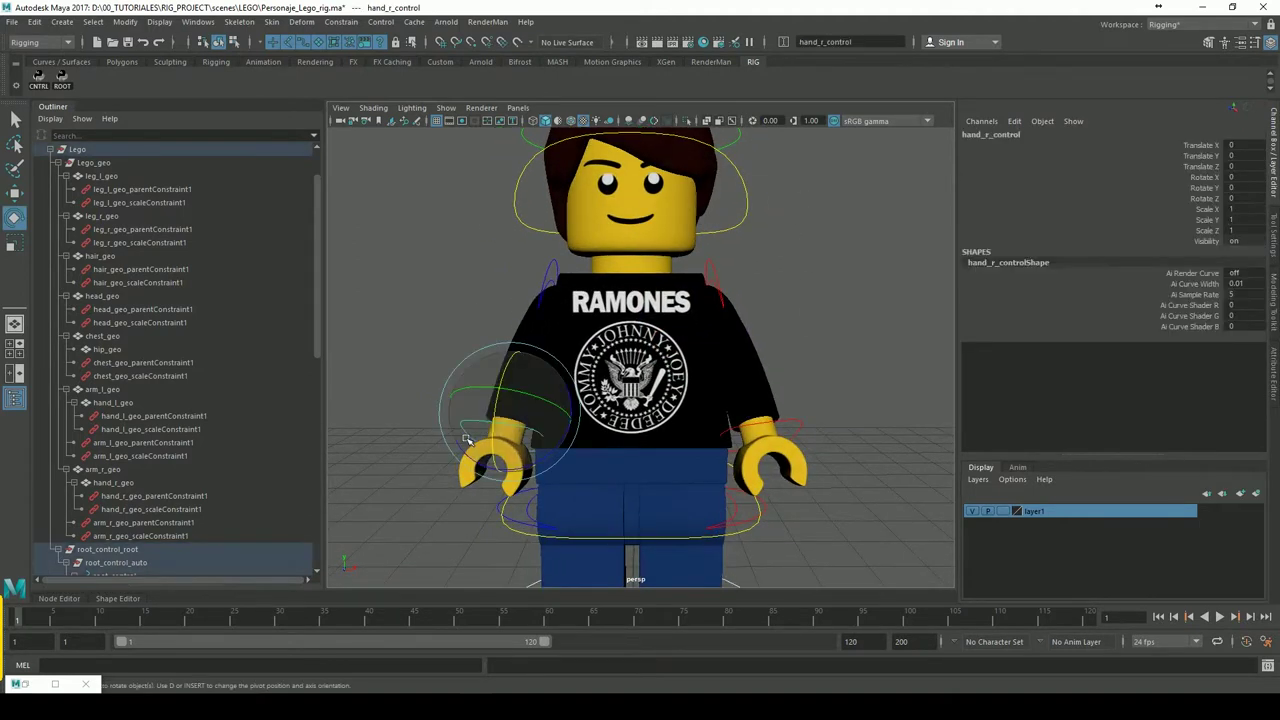
{"action": "mouse_move", "coordinate": [490, 398]}
{"action": "left_mouse_down"}
{"action": "mouse_move", "coordinate": [470, 395]}
{"action": "mouse_move", "coordinate": [562, 425]}
{"action": "left_mouse_up"}
{"action": "key", "text": "ctrl+z"}
{"action": "left_click", "coordinate": [479, 432]}
{"action": "key", "text": "ctrl+z"}
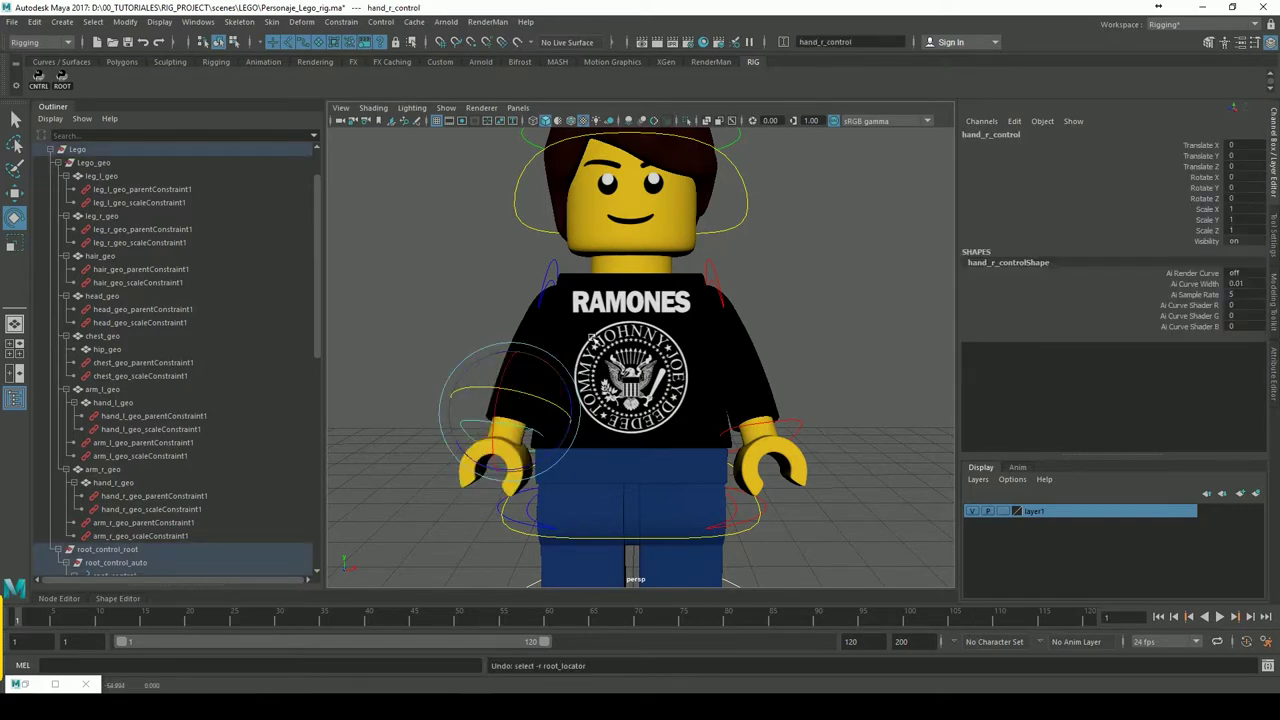
{"action": "right_click", "coordinate": [528, 407]}
{"action": "mouse_move", "coordinate": [528, 407]}
{"action": "left_mouse_down", "text": "alt"}
{"action": "mouse_move", "coordinate": [853, 434]}
{"action": "mouse_move", "coordinate": [776, 398]}
{"action": "left_mouse_up", "text": "alt"}
{"action": "left_click", "coordinate": [803, 420]}
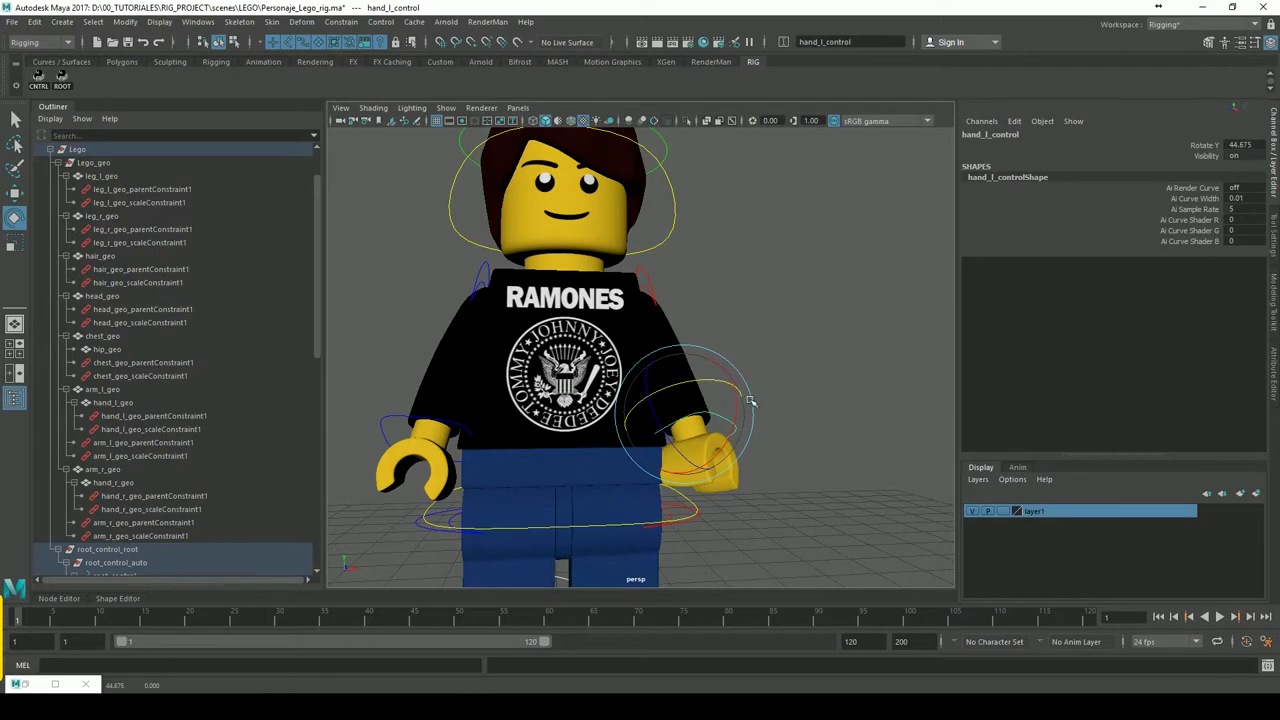
{"action": "key", "text": "ctrl+z"}
{"action": "left_click", "coordinate": [395, 418]}
{"action": "mouse_move", "coordinate": [399, 423]}
{"action": "left_mouse_down", "text": "alt"}
{"action": "mouse_move", "coordinate": [520, 400]}
{"action": "mouse_move", "coordinate": [515, 375]}
{"action": "left_mouse_up", "text": "alt"}
{"action": "key", "text": "ctrl+z"}
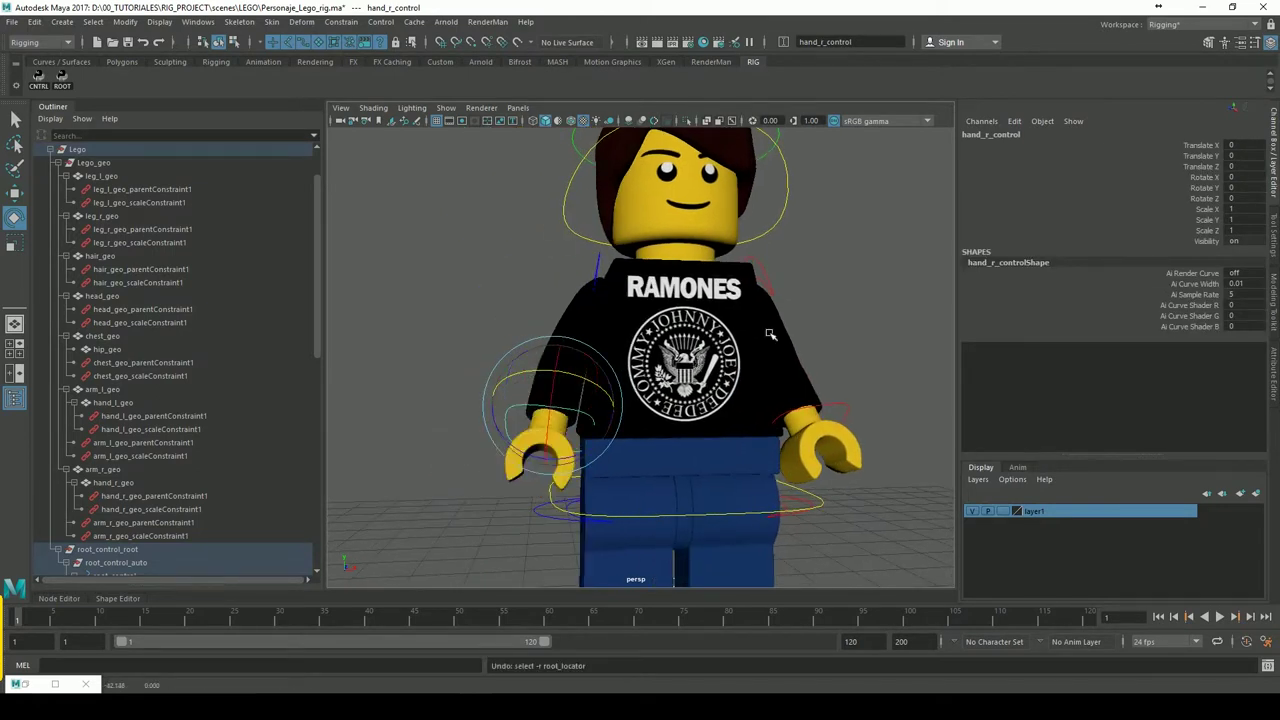
Step back through recent changes with repeated undos, clearing the selection in between
{"action": "scroll", "coordinate": [902, 335], "scroll_direction": "up", "scroll_amount": 3}
{"action": "mouse_move", "coordinate": [902, 335]}
{"action": "left_mouse_down", "text": "alt"}
{"action": "mouse_move", "coordinate": [662, 429]}
{"action": "mouse_move", "coordinate": [680, 363]}
{"action": "left_mouse_up", "text": "alt"}
{"action": "scroll", "coordinate": [662, 429], "scroll_direction": "down", "scroll_amount": 3}
{"action": "scroll", "coordinate": [748, 446], "scroll_direction": "up", "scroll_amount": 3}
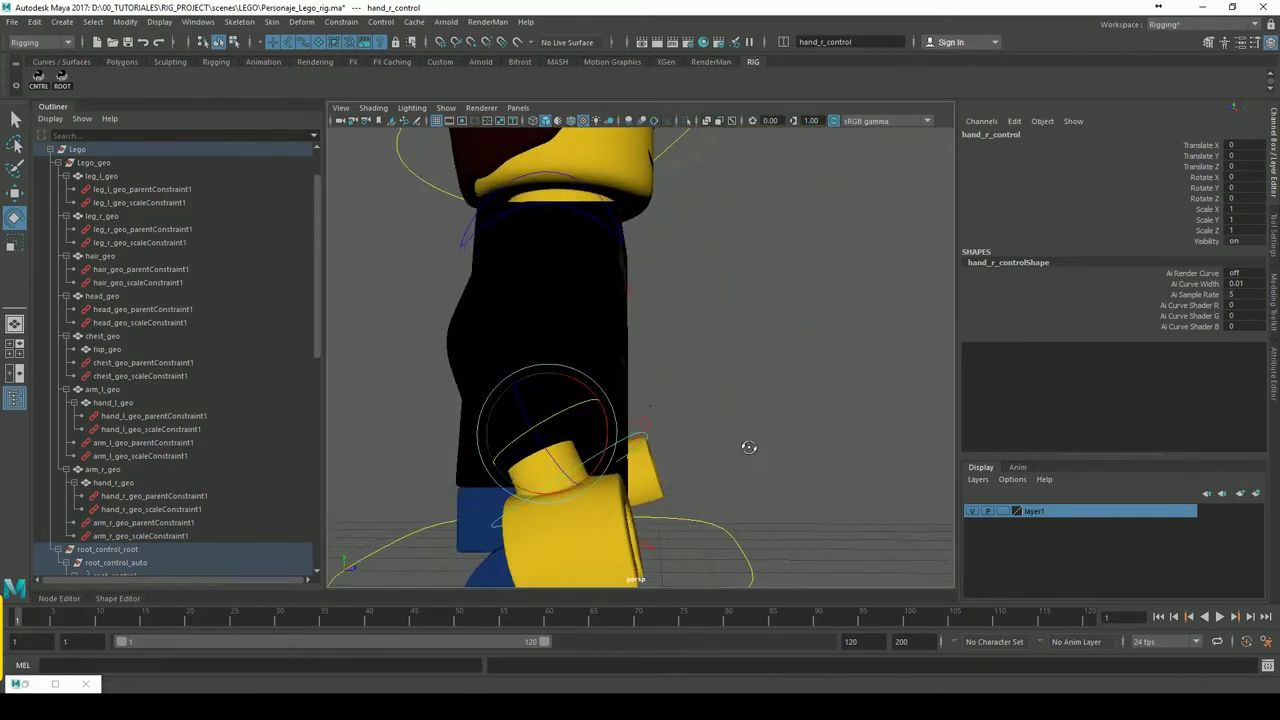
{"action": "left_click", "coordinate": [744, 449]}
{"action": "key", "text": "ctrl+z"}
{"action": "left_click", "coordinate": [754, 443]}
{"action": "key", "text": "ctrl+z"}
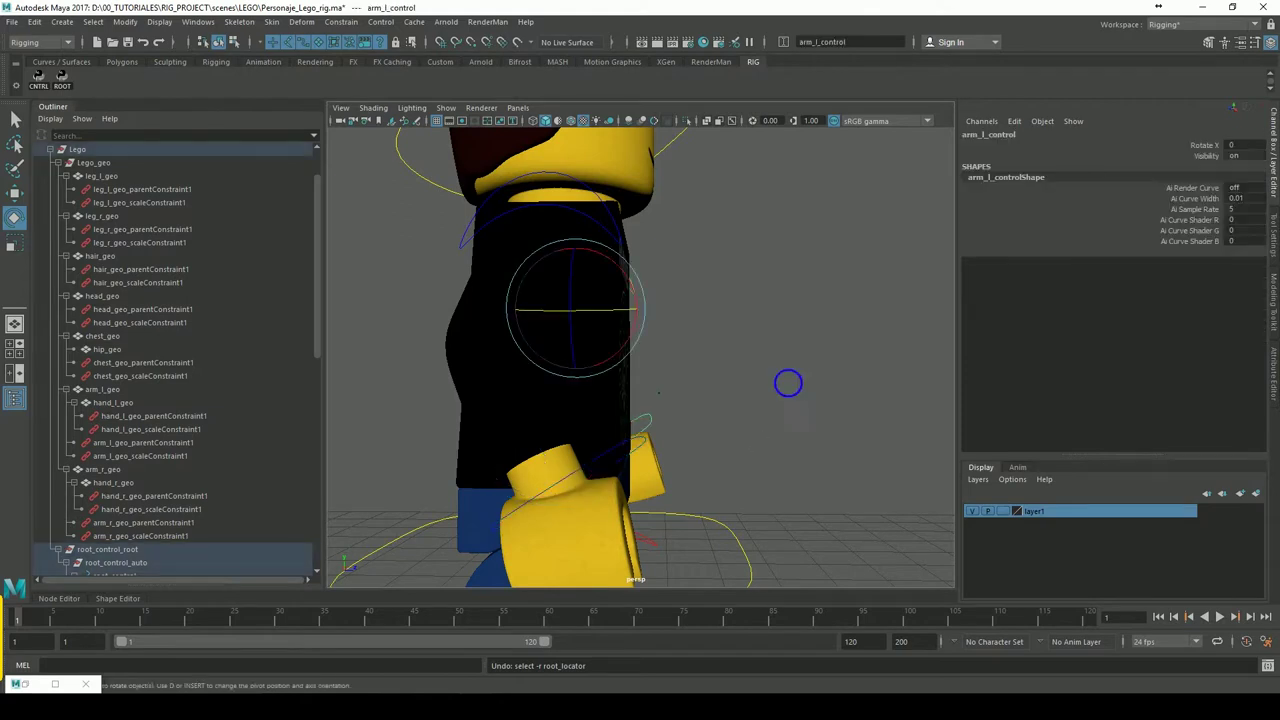
Select the right hand control and remove hand_r_geo's parent and scale constraints
{"action": "scroll", "coordinate": [788, 383], "scroll_direction": "down", "scroll_amount": 3}
{"action": "left_click_drag", "start_coordinate": [749, 400], "coordinate": [690, 405], "text": "alt"}
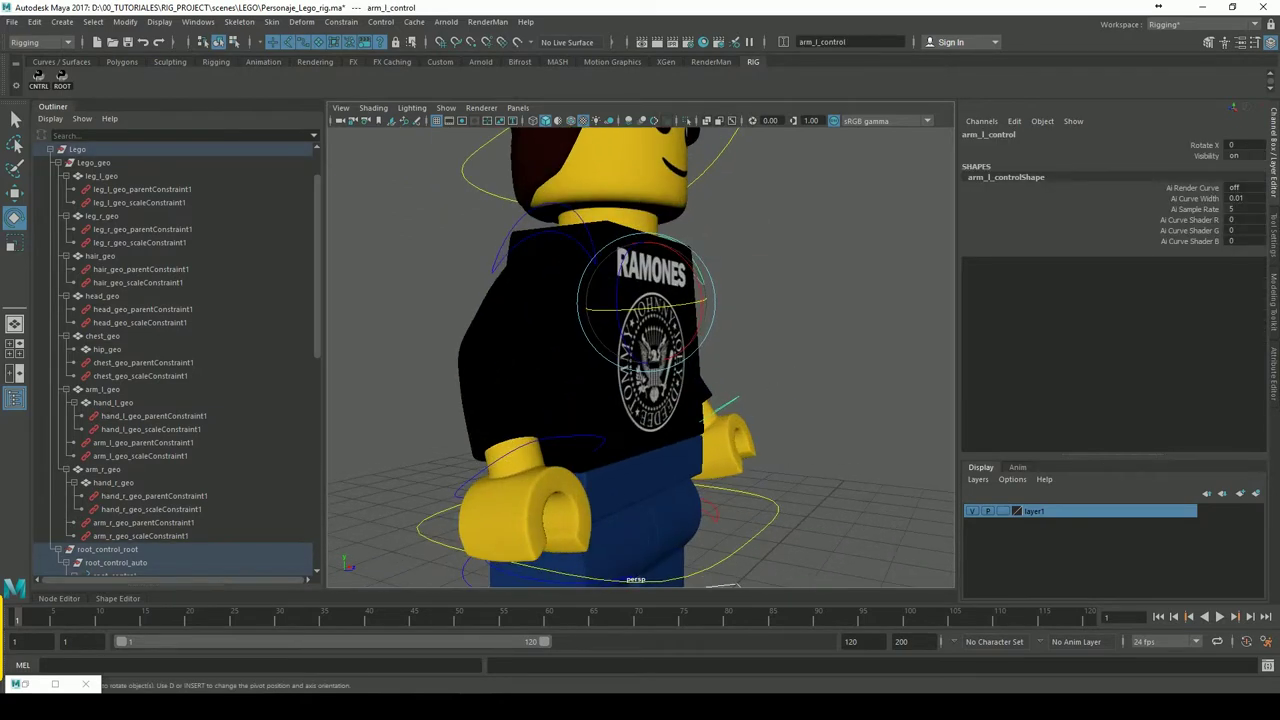
{"action": "left_click", "coordinate": [602, 446]}
{"action": "left_click_drag", "start_coordinate": [602, 446], "coordinate": [668, 415], "text": "alt"}
{"action": "left_click", "coordinate": [622, 251]}
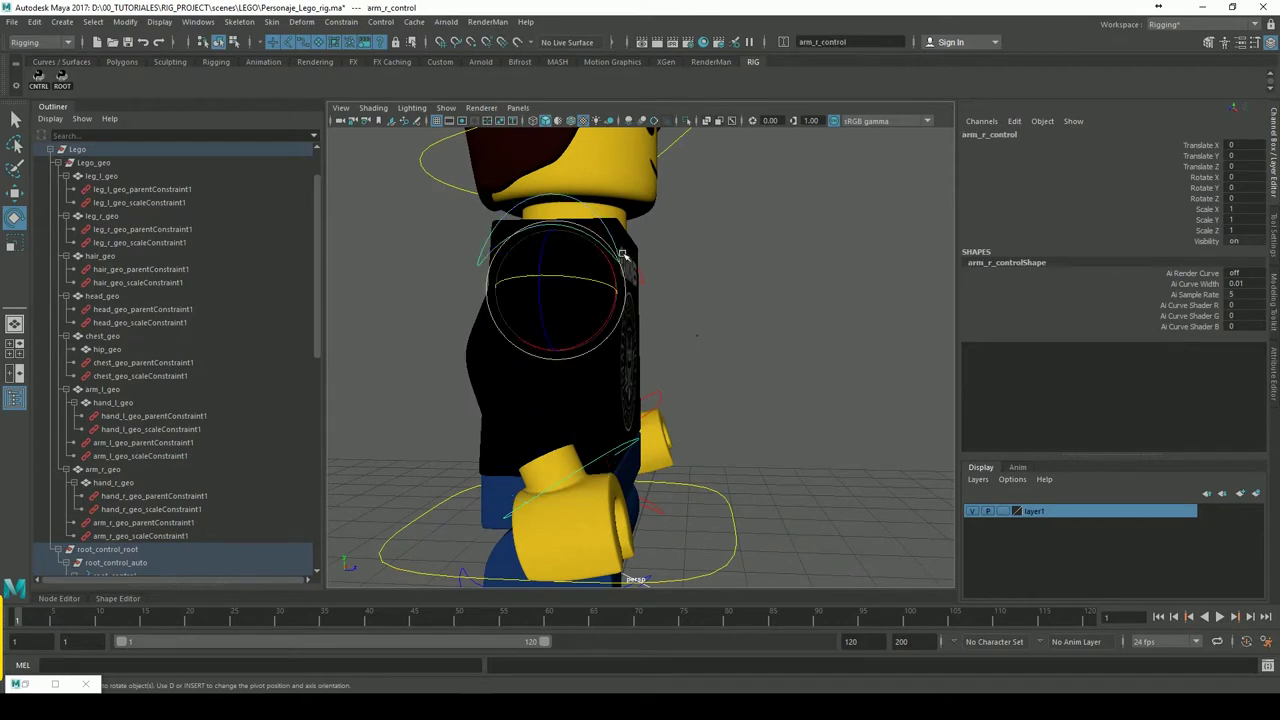
{"action": "mouse_move", "coordinate": [790, 267]}
{"action": "left_mouse_down", "text": "alt"}
{"action": "mouse_move", "coordinate": [751, 360]}
{"action": "mouse_move", "coordinate": [516, 403]}
{"action": "left_mouse_up", "text": "alt"}
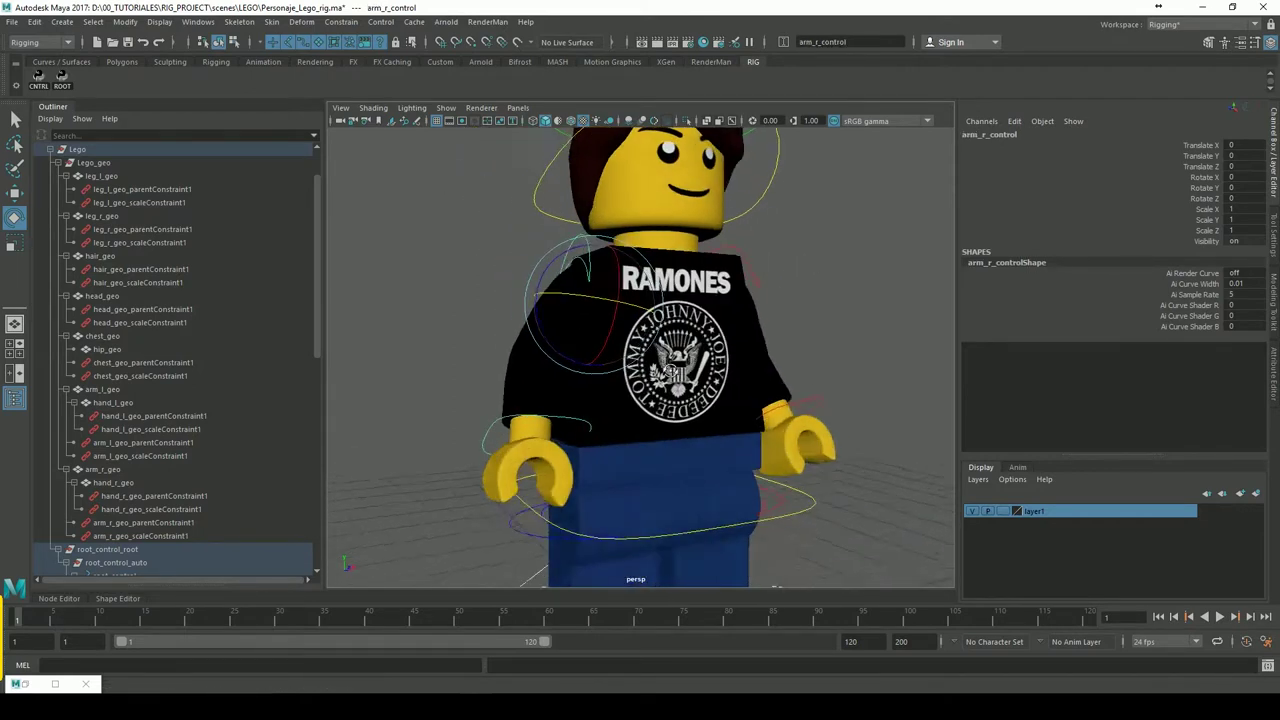
{"action": "left_click", "coordinate": [512, 421]}
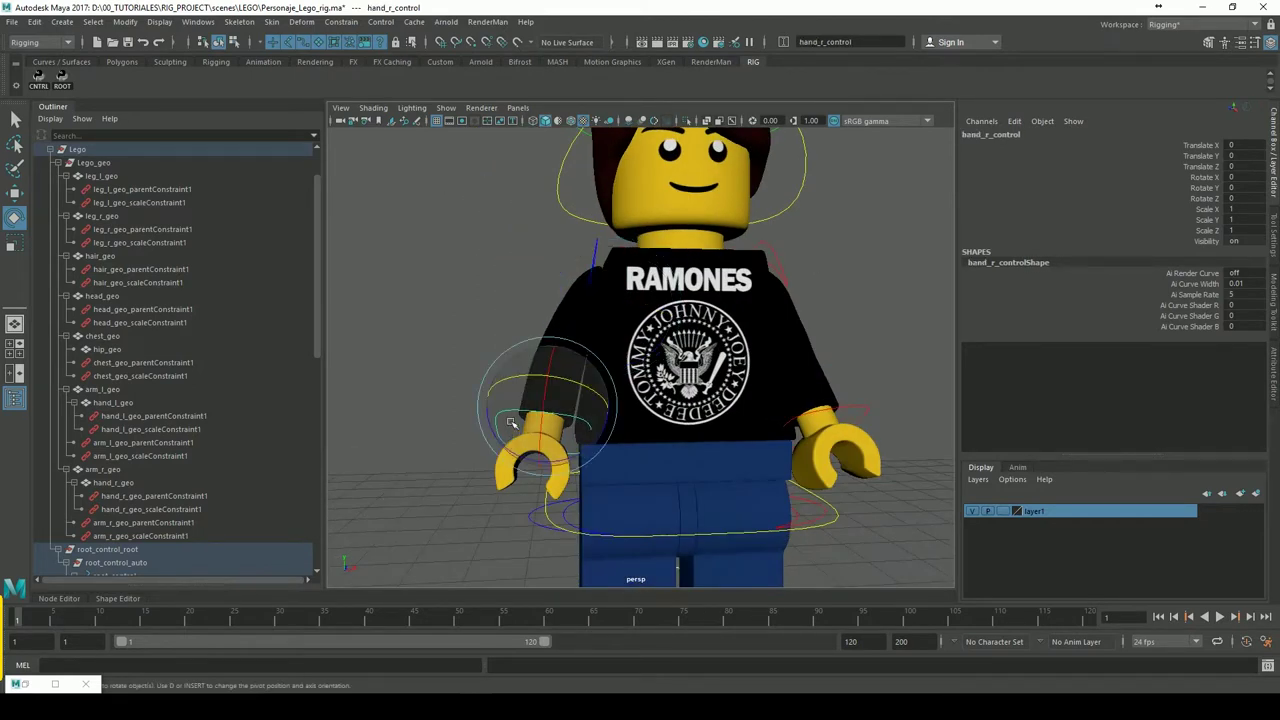
{"action": "key", "text": "Delete"}
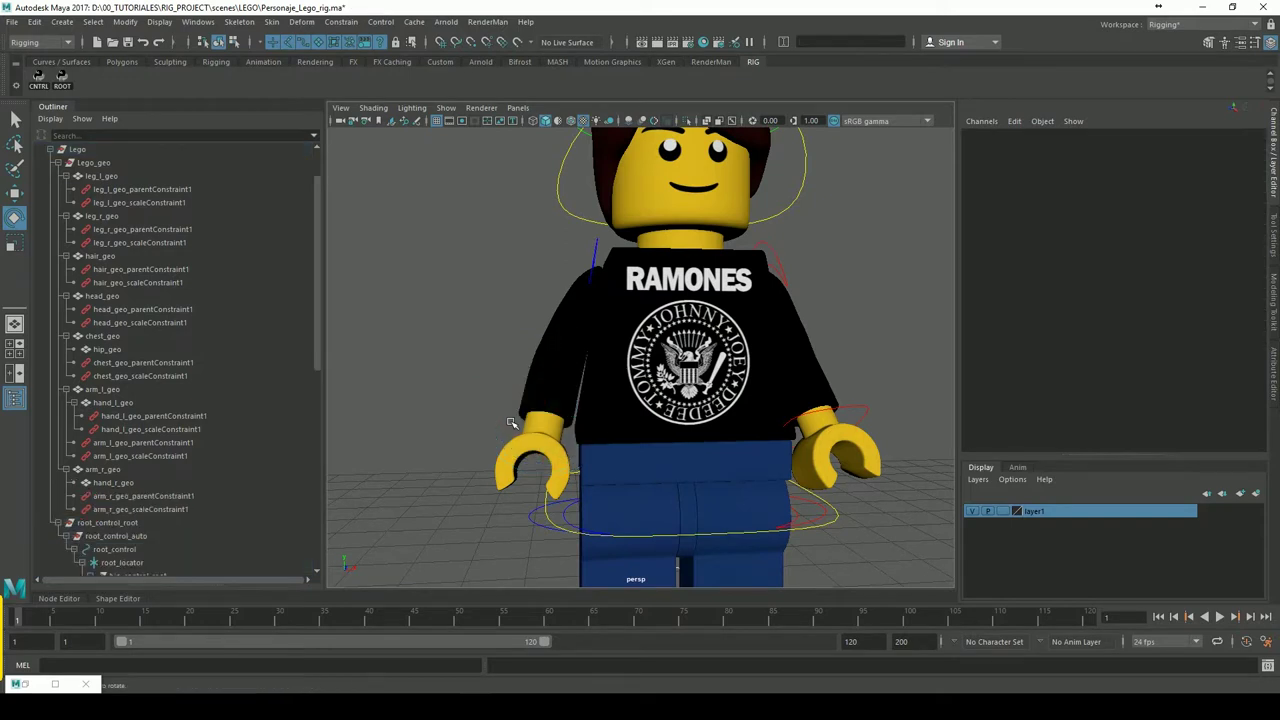
Frame the left hand control in the hierarchy, pick the right arm control, then deselect and inspect the grey figure
{"action": "left_click", "coordinate": [860, 408]}
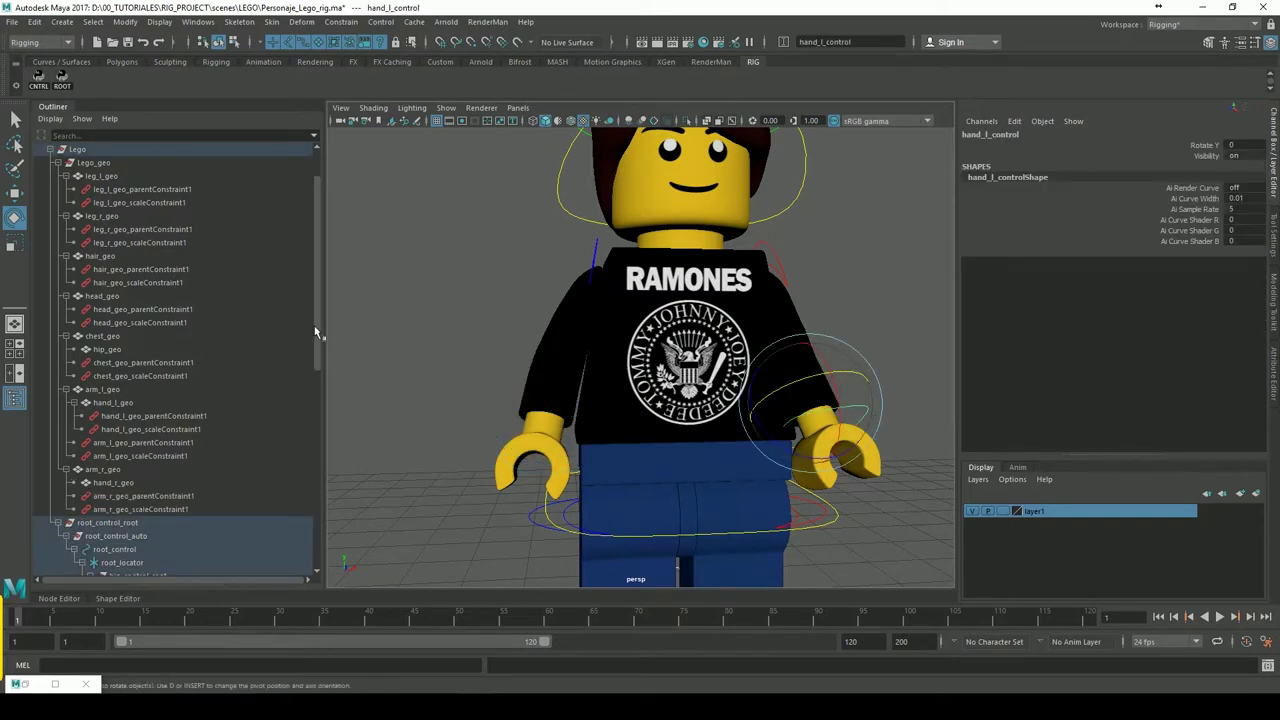
{"action": "key", "text": "f"}
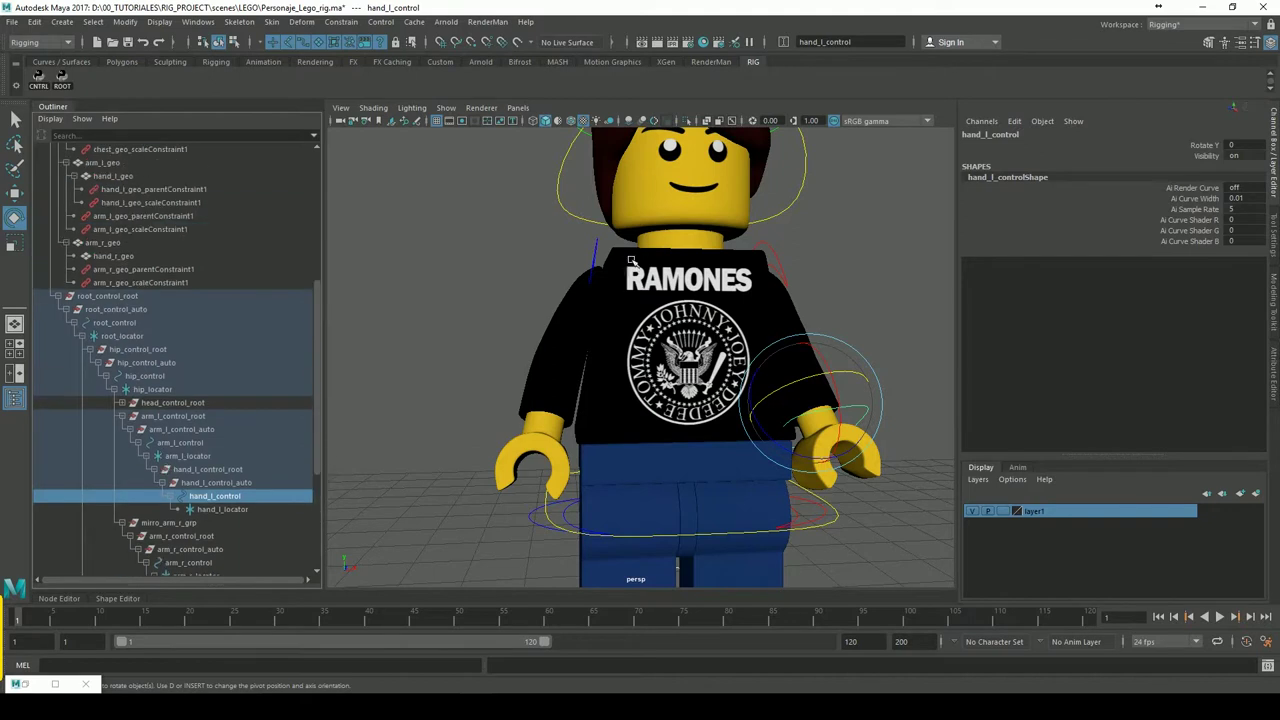
{"action": "left_click", "coordinate": [591, 257]}
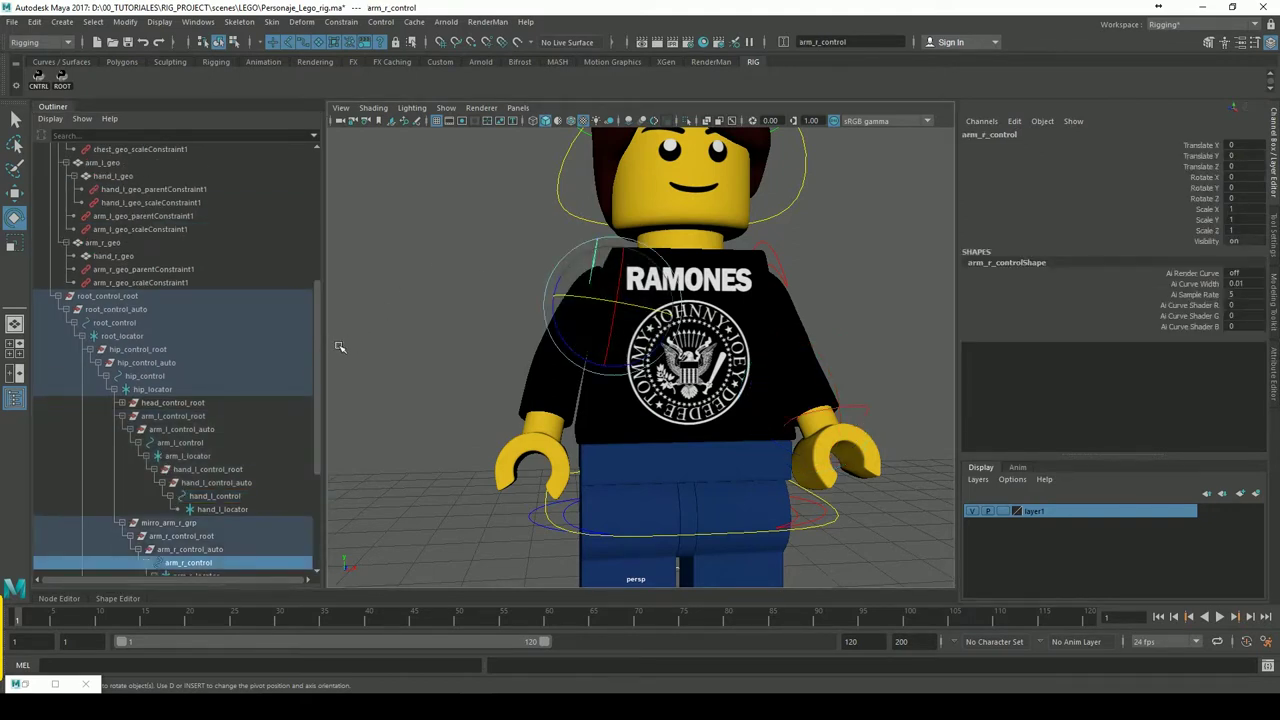
{"action": "left_click", "coordinate": [380, 340]}
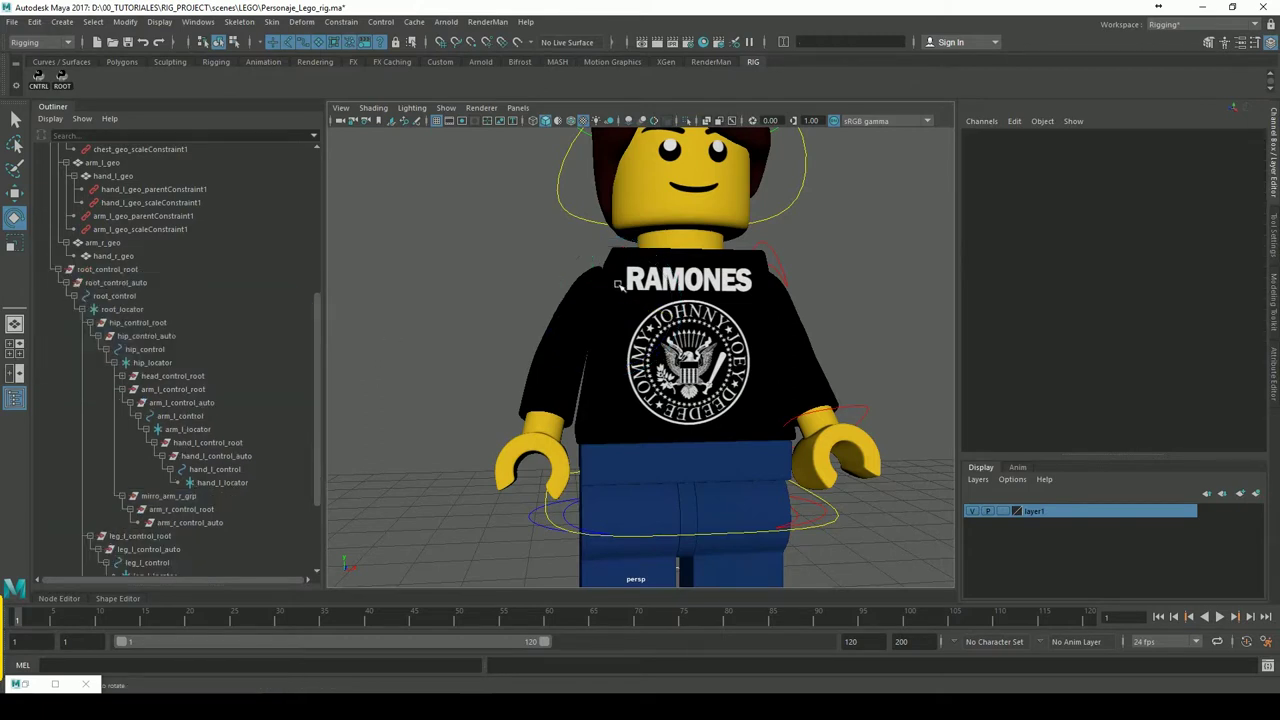
{"action": "mouse_move", "coordinate": [775, 270]}
{"action": "left_mouse_down", "text": "alt"}
{"action": "mouse_move", "coordinate": [584, 315]}
{"action": "mouse_move", "coordinate": [731, 288]}
{"action": "mouse_move", "coordinate": [709, 289]}
{"action": "left_mouse_up", "text": "alt"}
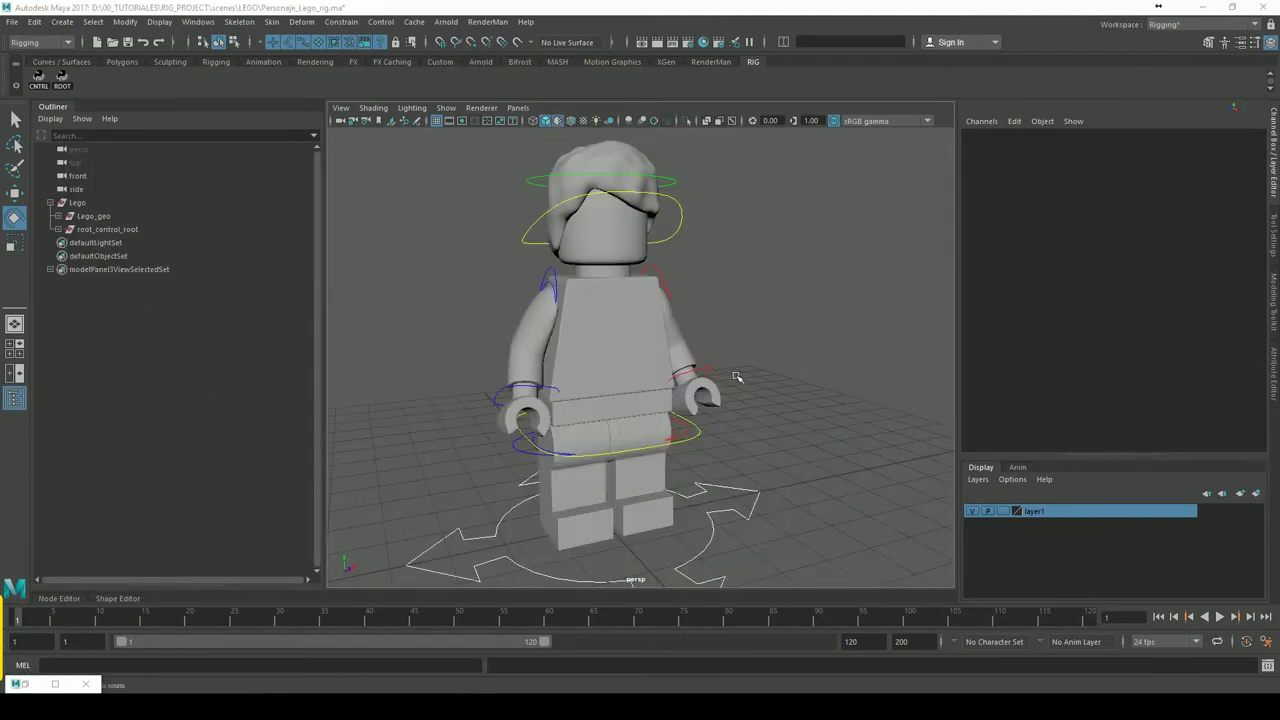
{"action": "mouse_move", "coordinate": [736, 376]}
{"action": "left_mouse_down", "text": "alt"}
{"action": "mouse_move", "coordinate": [749, 374]}
{"action": "mouse_move", "coordinate": [727, 389]}
{"action": "left_mouse_up", "text": "alt"}
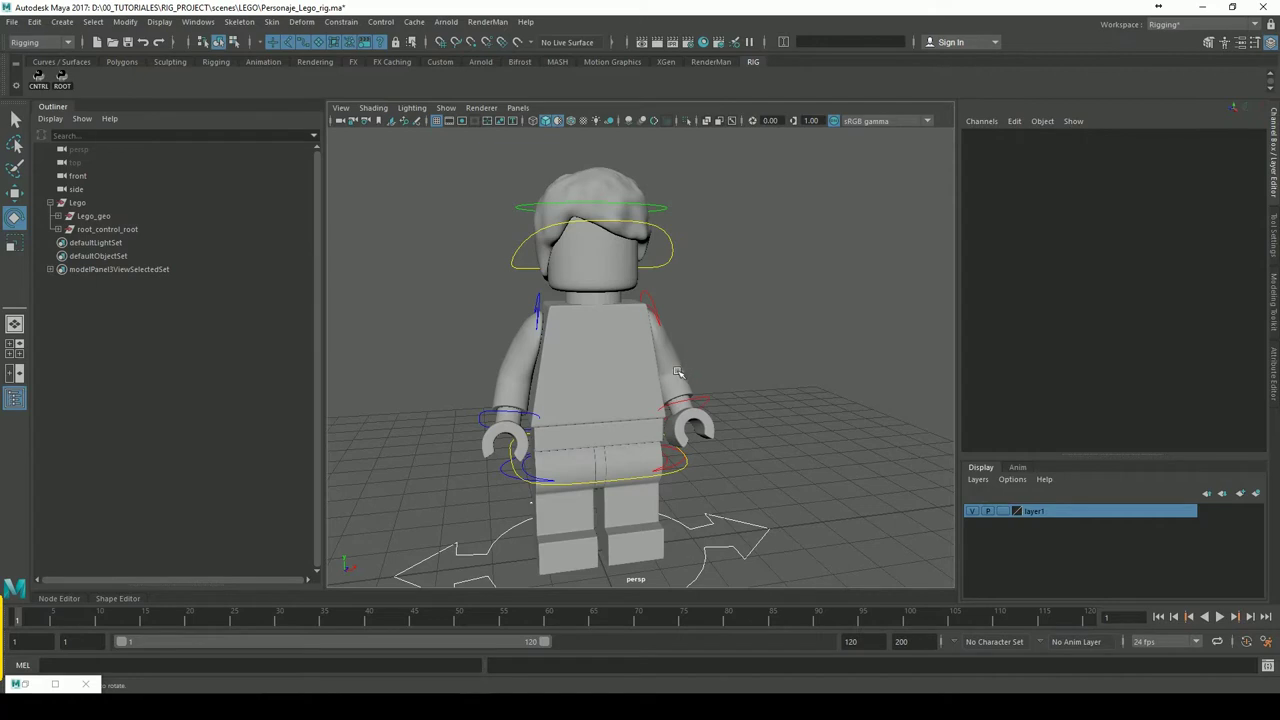
Select the left arm geometry and reframe the figure from the front
{"action": "left_click", "coordinate": [678, 373]}
{"action": "mouse_move", "coordinate": [722, 368]}
{"action": "left_mouse_down", "text": "alt"}
{"action": "mouse_move", "coordinate": [723, 346]}
{"action": "mouse_move", "coordinate": [715, 373]}
{"action": "mouse_move", "coordinate": [792, 394]}
{"action": "mouse_move", "coordinate": [766, 374]}
{"action": "mouse_move", "coordinate": [727, 404]}
{"action": "mouse_move", "coordinate": [747, 364]}
{"action": "mouse_move", "coordinate": [615, 492]}
{"action": "left_mouse_up", "text": "alt"}
{"action": "left_click_drag", "start_coordinate": [777, 397], "coordinate": [734, 408], "text": "alt"}
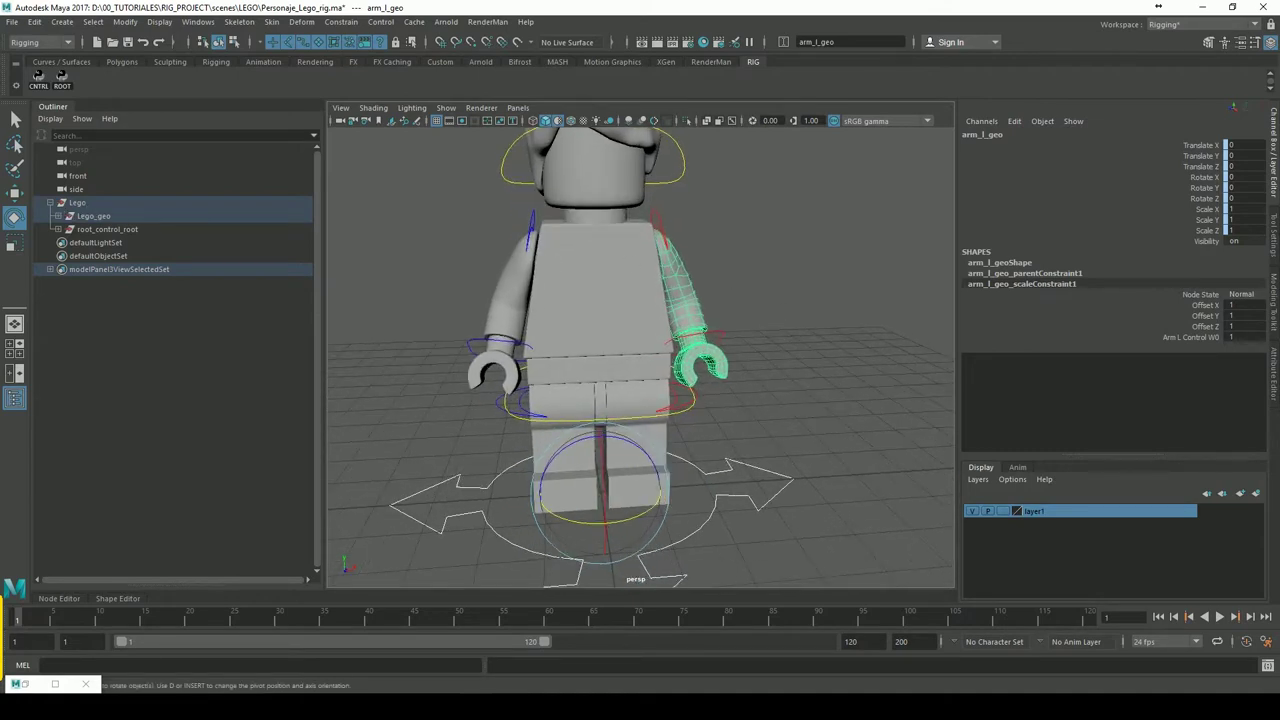
{"action": "key", "text": "w"}
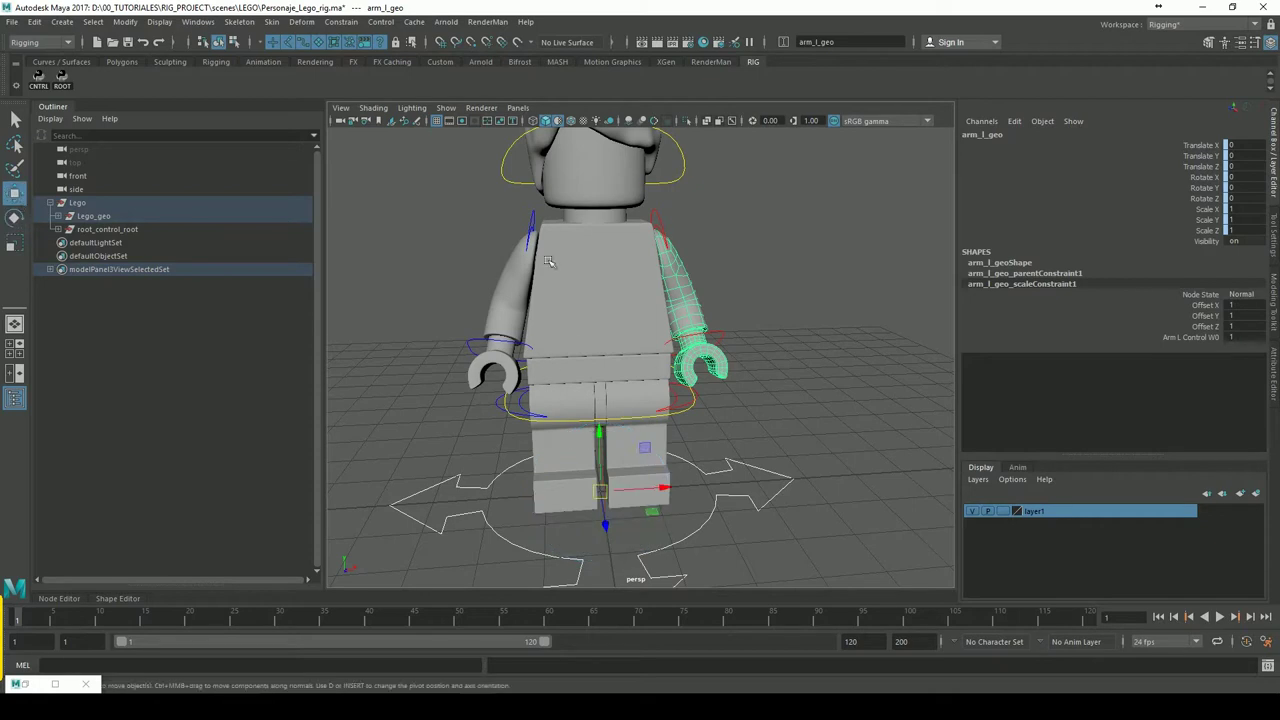
{"action": "mouse_move", "coordinate": [812, 265]}
{"action": "left_mouse_down", "text": "alt"}
{"action": "mouse_move", "coordinate": [826, 254]}
{"action": "mouse_move", "coordinate": [766, 291]}
{"action": "mouse_move", "coordinate": [703, 303]}
{"action": "mouse_move", "coordinate": [733, 260]}
{"action": "mouse_move", "coordinate": [747, 299]}
{"action": "left_mouse_up", "text": "alt"}
Test-rotate the right arm control and undo the rotation
{"action": "left_click", "coordinate": [493, 269]}
{"action": "left_click", "coordinate": [747, 299]}
{"action": "left_click", "coordinate": [574, 289]}
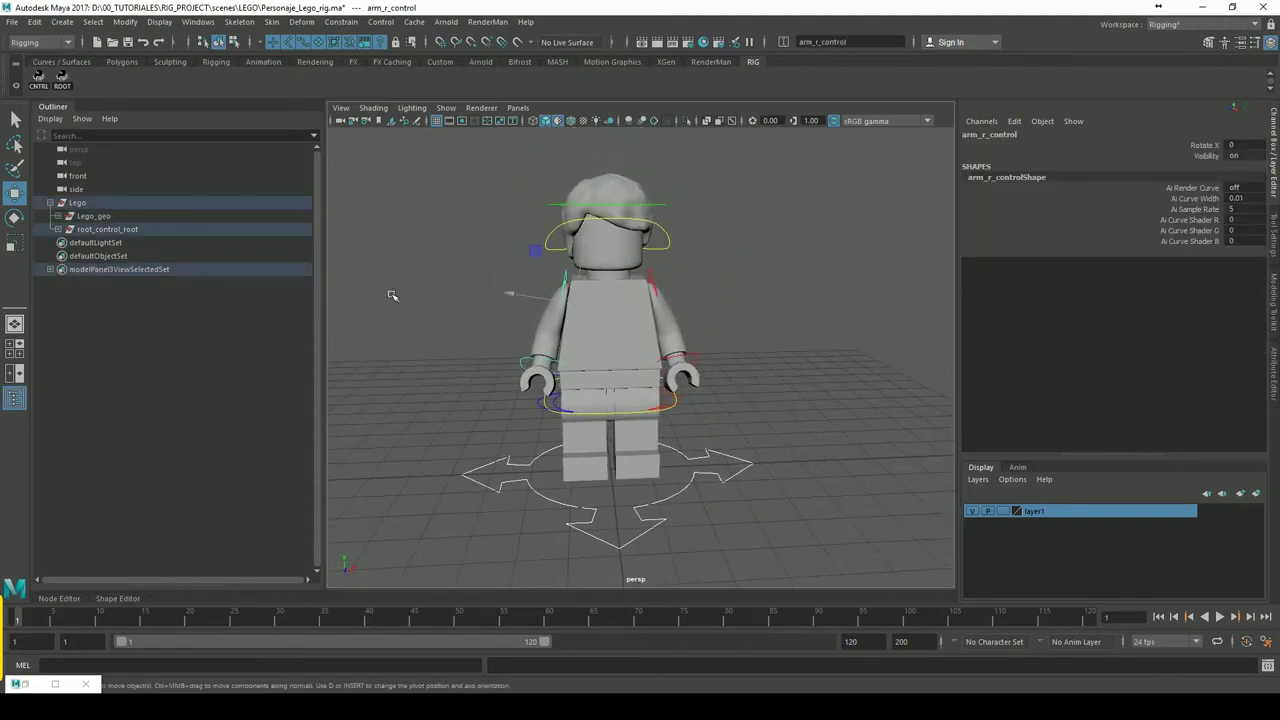
{"action": "left_click", "coordinate": [15, 217]}
{"action": "left_click_drag", "start_coordinate": [578, 323], "coordinate": [600, 345]}
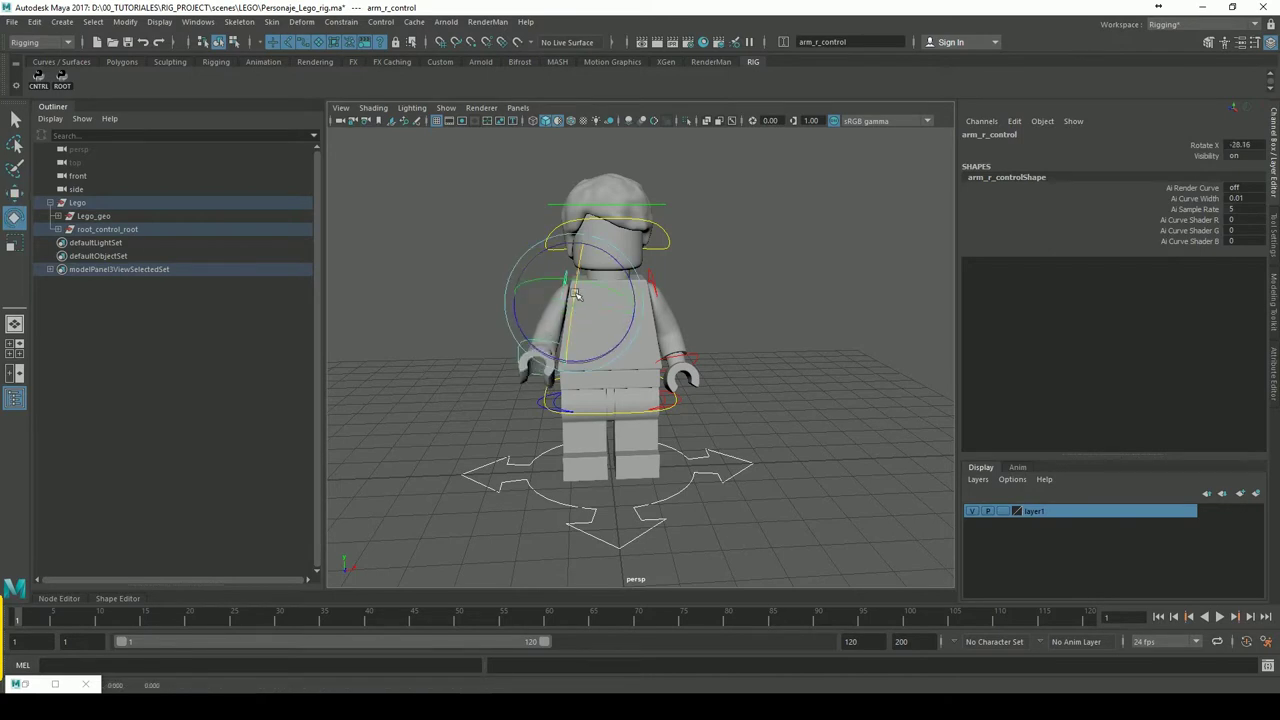
{"action": "key", "text": "ctrl+z"}
{"action": "left_click_drag", "start_coordinate": [736, 300], "coordinate": [493, 396], "text": "alt"}
Select both arm controls and rotate the arms forward together
{"action": "left_click", "coordinate": [510, 395]}
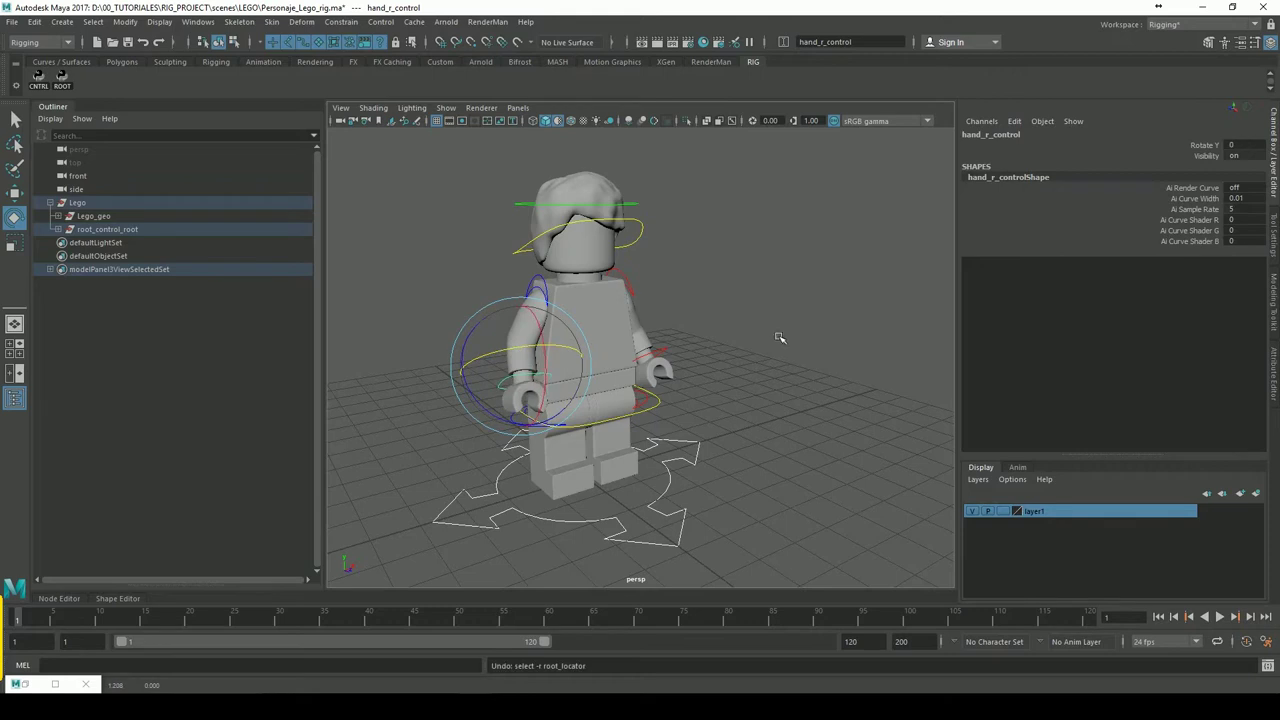
{"action": "left_click_drag", "start_coordinate": [840, 271], "coordinate": [763, 294], "text": "alt"}
{"action": "right_click_drag", "start_coordinate": [751, 286], "coordinate": [843, 270], "text": "alt"}
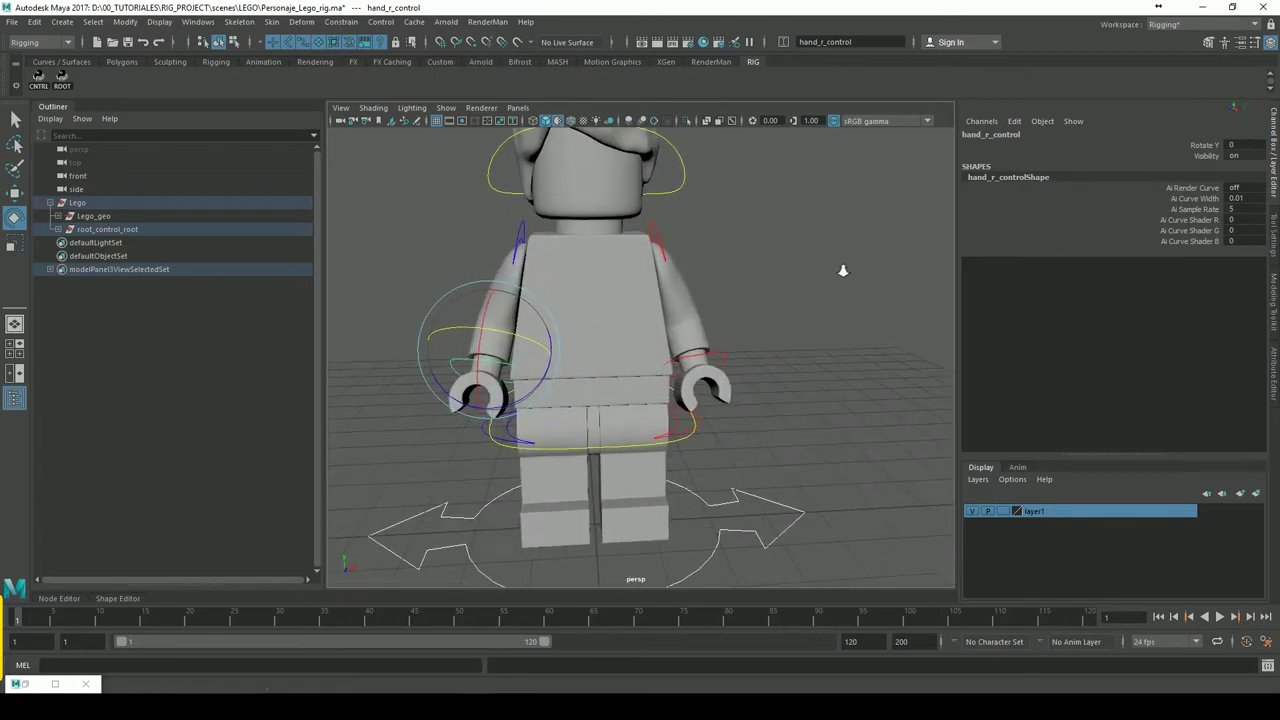
{"action": "scroll", "coordinate": [843, 270], "scroll_direction": "down", "scroll_amount": 2}
{"action": "left_click", "coordinate": [522, 262]}
{"action": "left_click", "coordinate": [524, 285]}
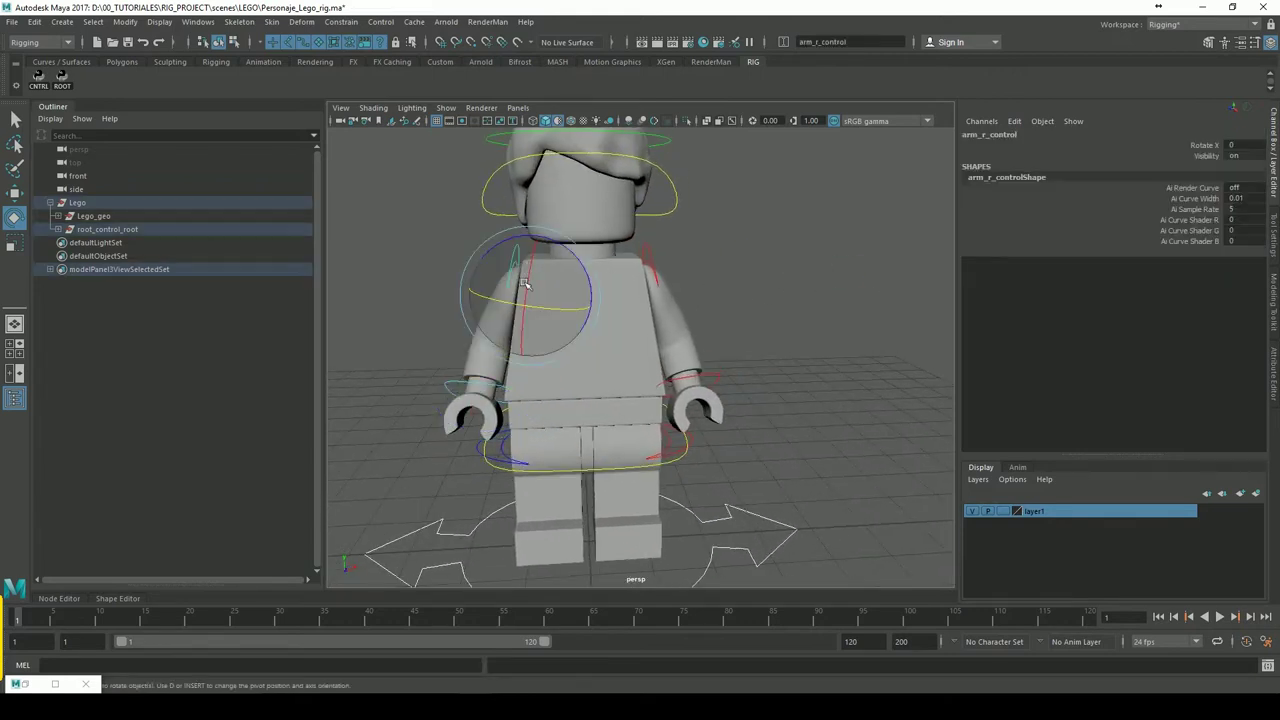
{"action": "left_click", "coordinate": [659, 258], "text": "shift"}
{"action": "mouse_move", "coordinate": [524, 285]}
{"action": "left_mouse_down"}
{"action": "mouse_move", "coordinate": [540, 248]}
{"action": "mouse_move", "coordinate": [537, 330]}
{"action": "left_mouse_up"}
Test-rotate the right hand control, undo it, and clear the selection
{"action": "left_click", "coordinate": [705, 380]}
{"action": "left_click", "coordinate": [457, 402]}
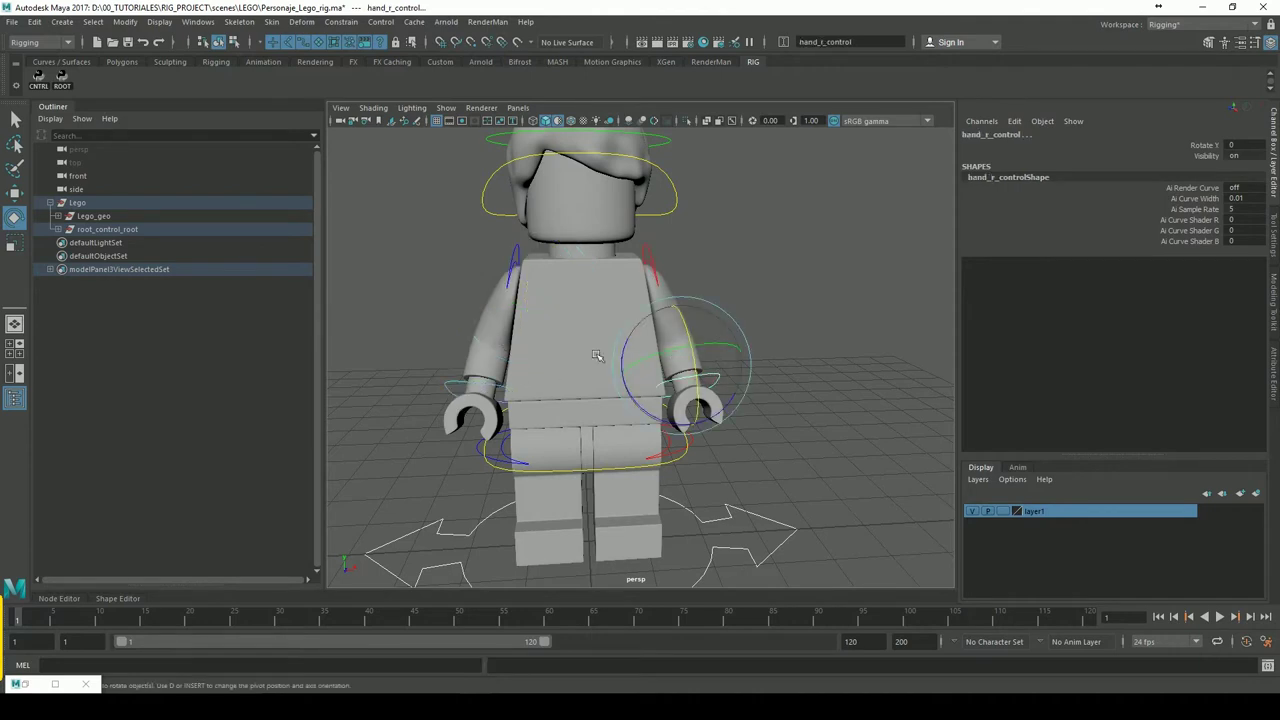
{"action": "mouse_move", "coordinate": [703, 353]}
{"action": "left_mouse_down"}
{"action": "mouse_move", "coordinate": [630, 368]}
{"action": "mouse_move", "coordinate": [700, 372]}
{"action": "left_mouse_up"}
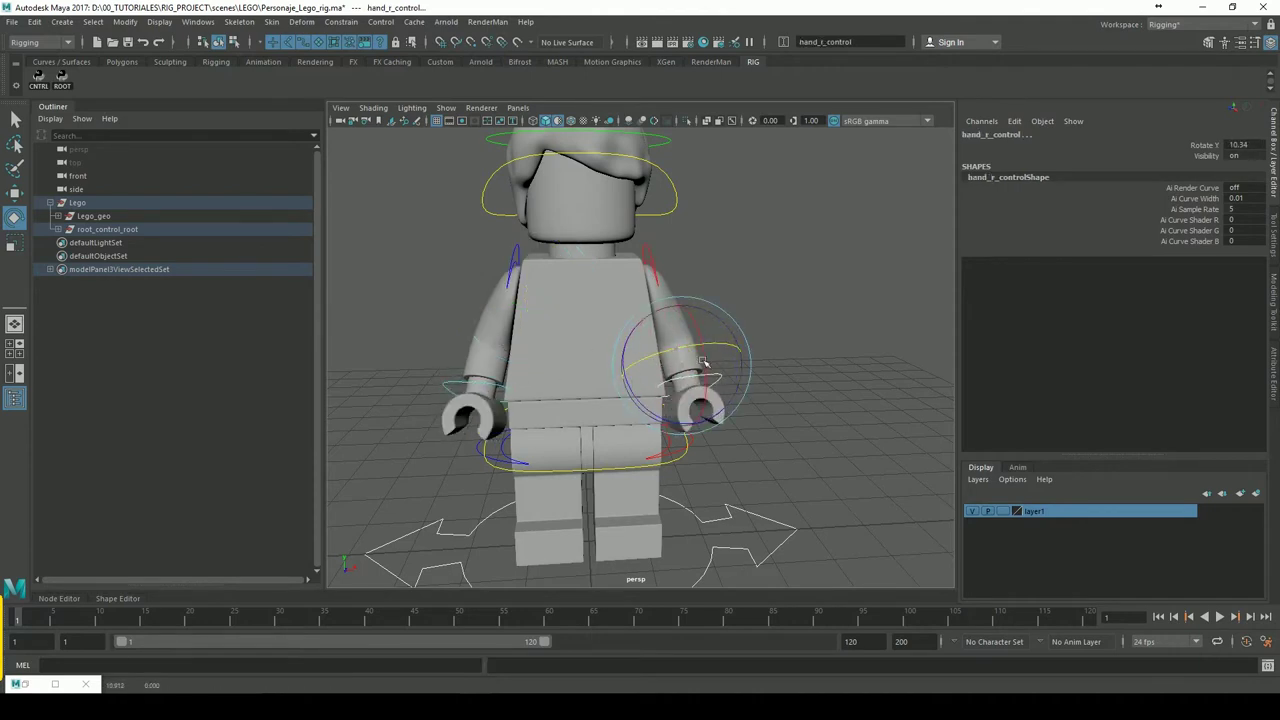
{"action": "key", "text": "ctrl+z"}
{"action": "scroll", "coordinate": [822, 311], "scroll_direction": "down", "scroll_amount": 1}
{"action": "left_click", "coordinate": [814, 291]}
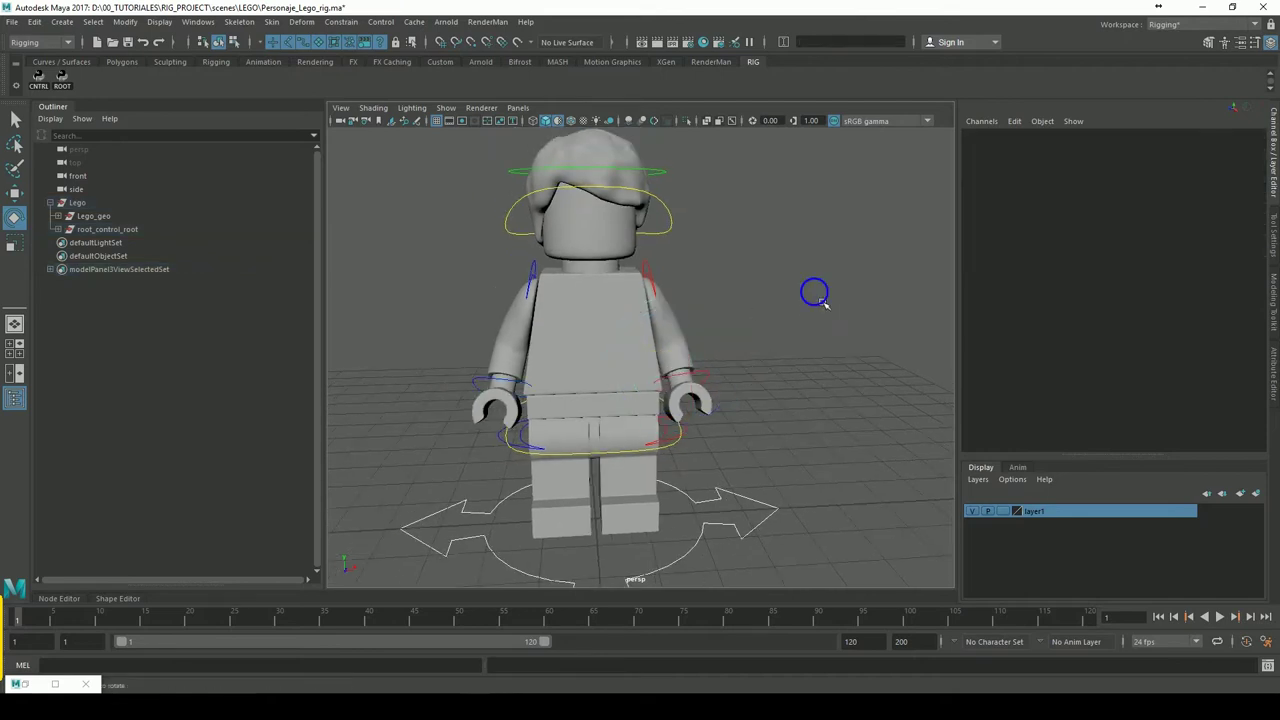
{"action": "scroll", "coordinate": [757, 329], "scroll_direction": "down", "scroll_amount": 2}
{"action": "scroll", "coordinate": [797, 326], "scroll_direction": "down", "scroll_amount": 2}
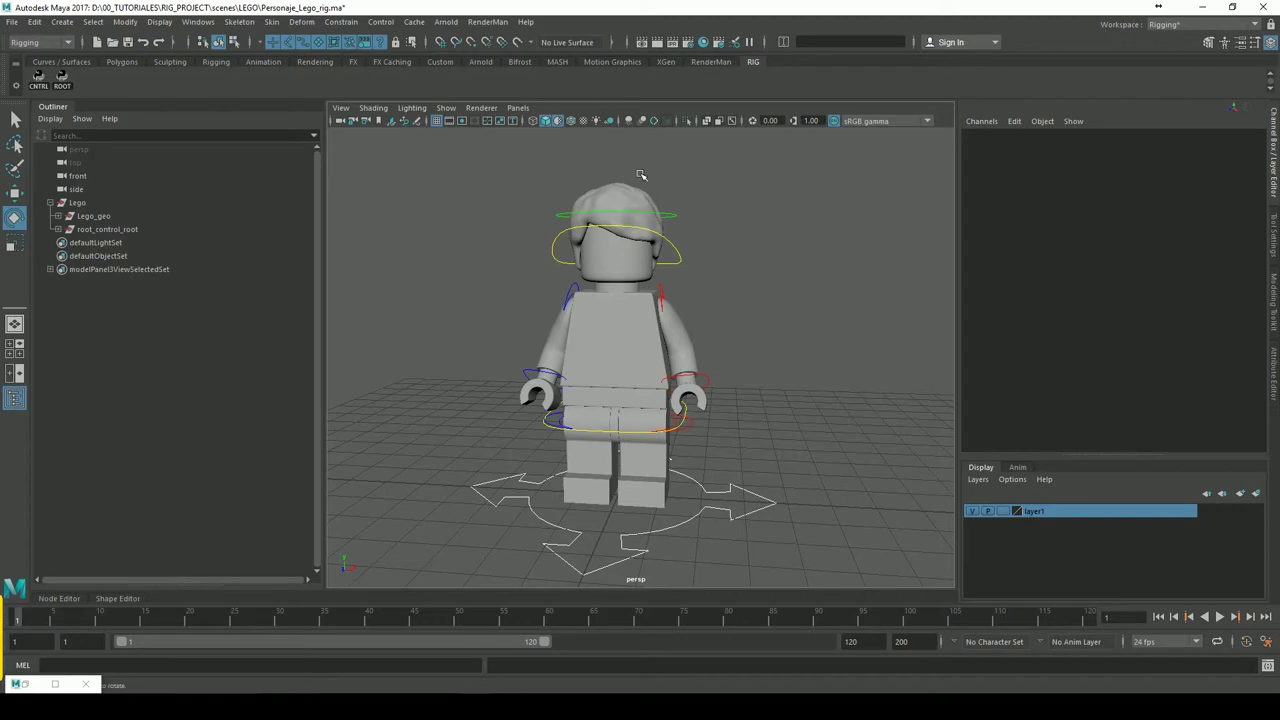
Switch the viewport back to textured display and save the scene
{"action": "left_click", "coordinate": [583, 121]}
{"action": "mouse_move", "coordinate": [806, 249]}
{"action": "left_mouse_down", "text": "alt"}
{"action": "mouse_move", "coordinate": [796, 254]}
{"action": "mouse_move", "coordinate": [821, 239]}
{"action": "mouse_move", "coordinate": [770, 240]}
{"action": "mouse_move", "coordinate": [763, 257]}
{"action": "mouse_move", "coordinate": [758, 237]}
{"action": "left_mouse_up", "text": "alt"}
{"action": "left_click", "coordinate": [128, 43]}
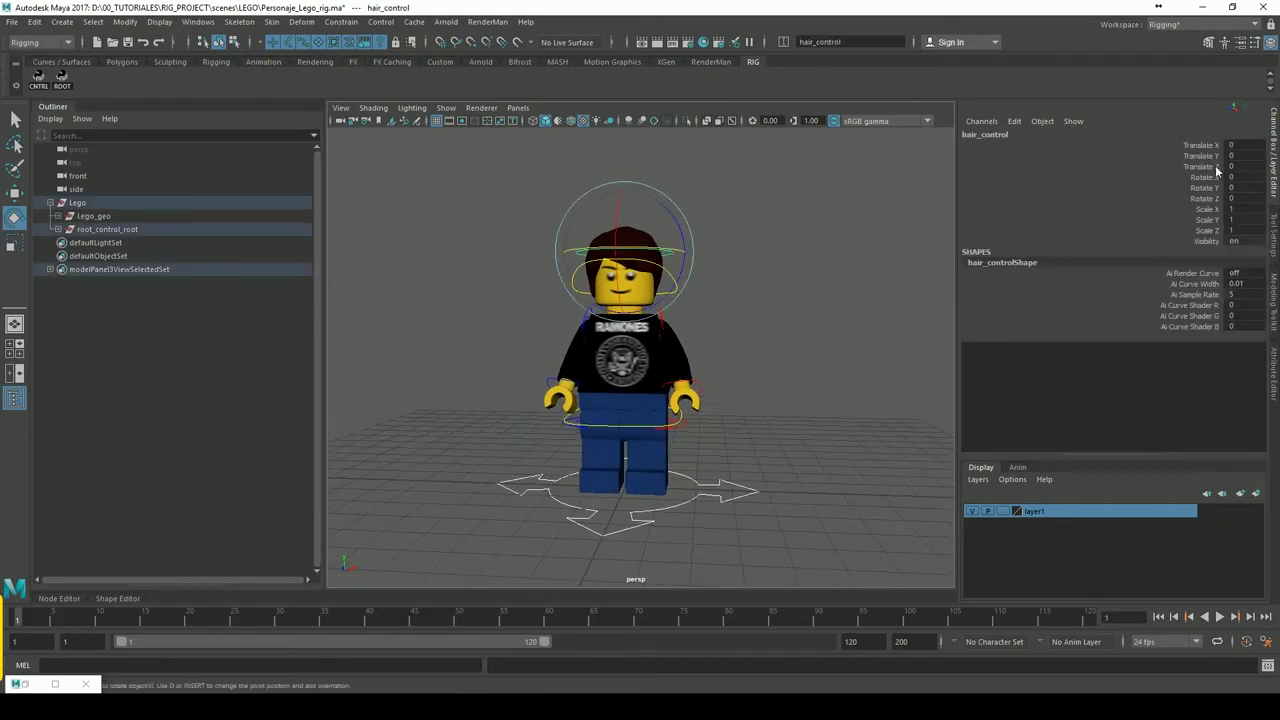
Select head_control and test-turn it around Y, then undo the turn
{"action": "left_click", "coordinate": [748, 323]}
{"action": "left_click", "coordinate": [690, 305]}
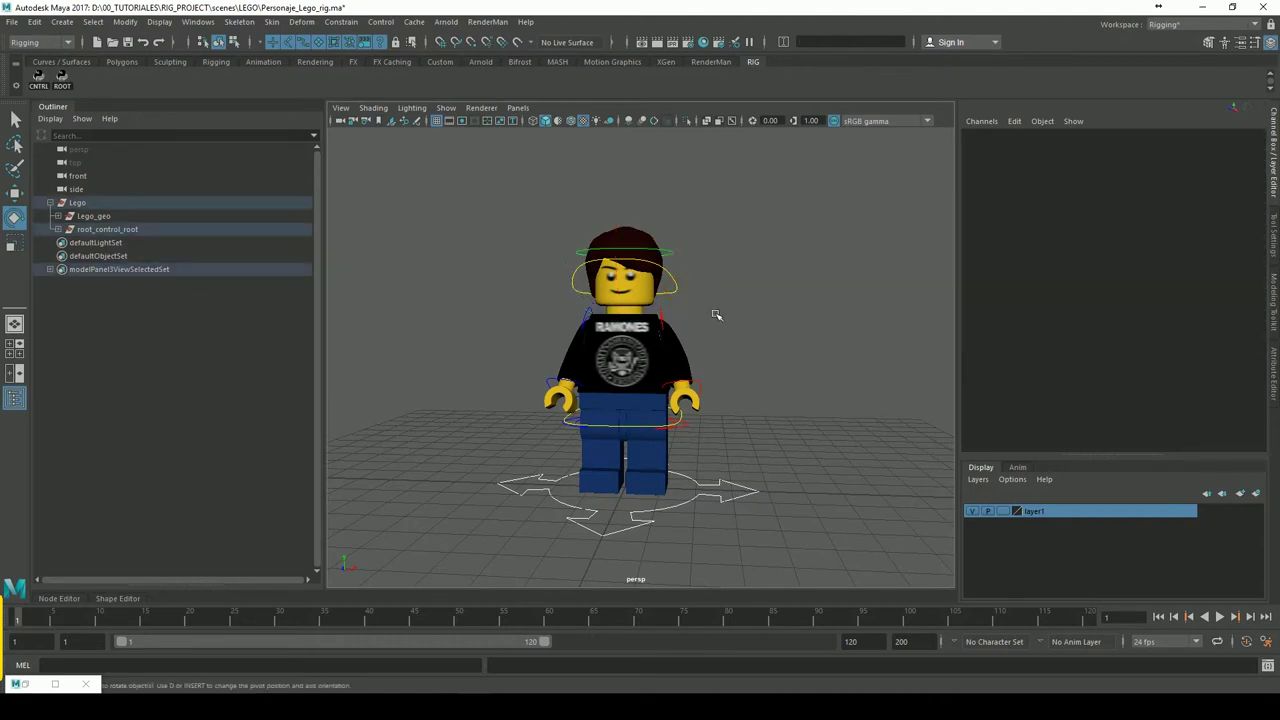
{"action": "left_click_drag", "start_coordinate": [1216, 214], "coordinate": [1212, 232]}
{"action": "left_click", "coordinate": [761, 289]}
{"action": "key", "text": "e"}
{"action": "left_click", "coordinate": [693, 303]}
{"action": "left_click_drag", "start_coordinate": [580, 296], "coordinate": [684, 325]}
{"action": "key", "text": "ctrl+z"}
{"action": "key", "text": "ctrl+z"}
{"action": "key", "text": "ctrl+z"}
{"action": "key", "text": "ctrl+z"}
Lock and hide head_control's translate, Rotate X/Z and scale channels, leaving Rotate Y and Visibility
{"action": "left_click_drag", "start_coordinate": [1213, 199], "coordinate": [1208, 232]}
{"action": "left_click_drag", "start_coordinate": [1210, 177], "coordinate": [1205, 146], "text": "ctrl"}
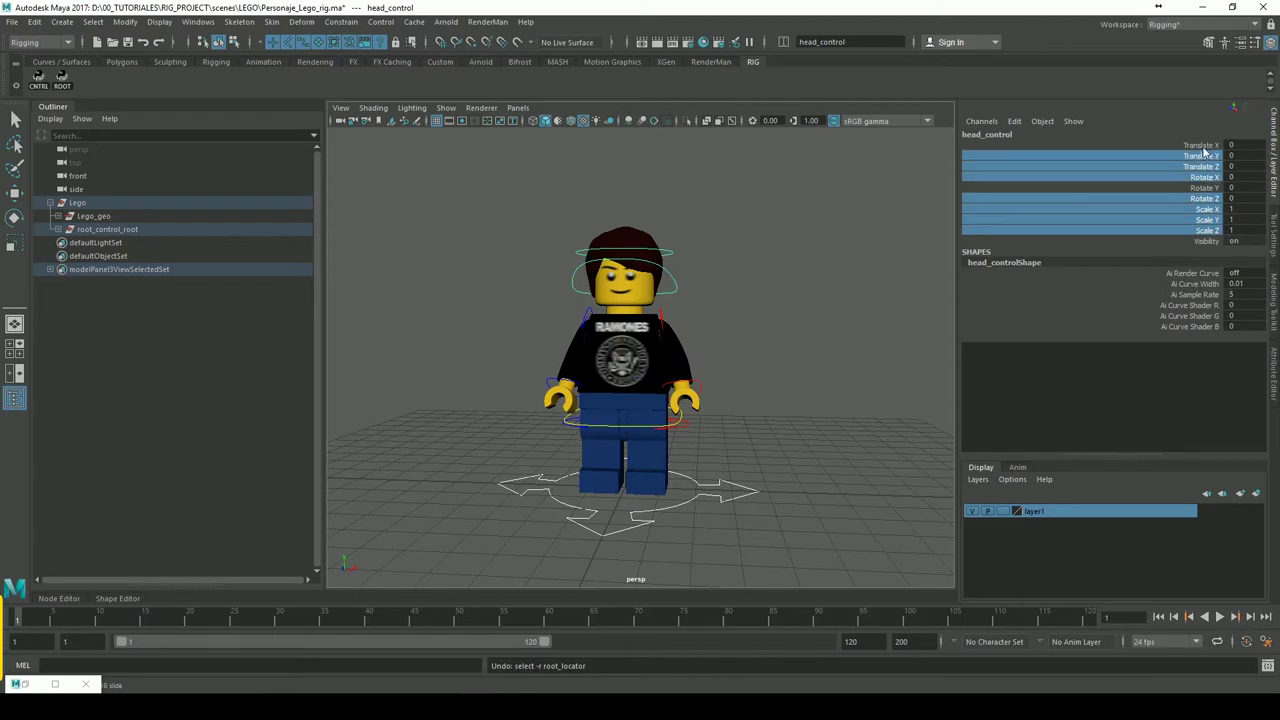
{"action": "right_click", "coordinate": [1203, 150]}
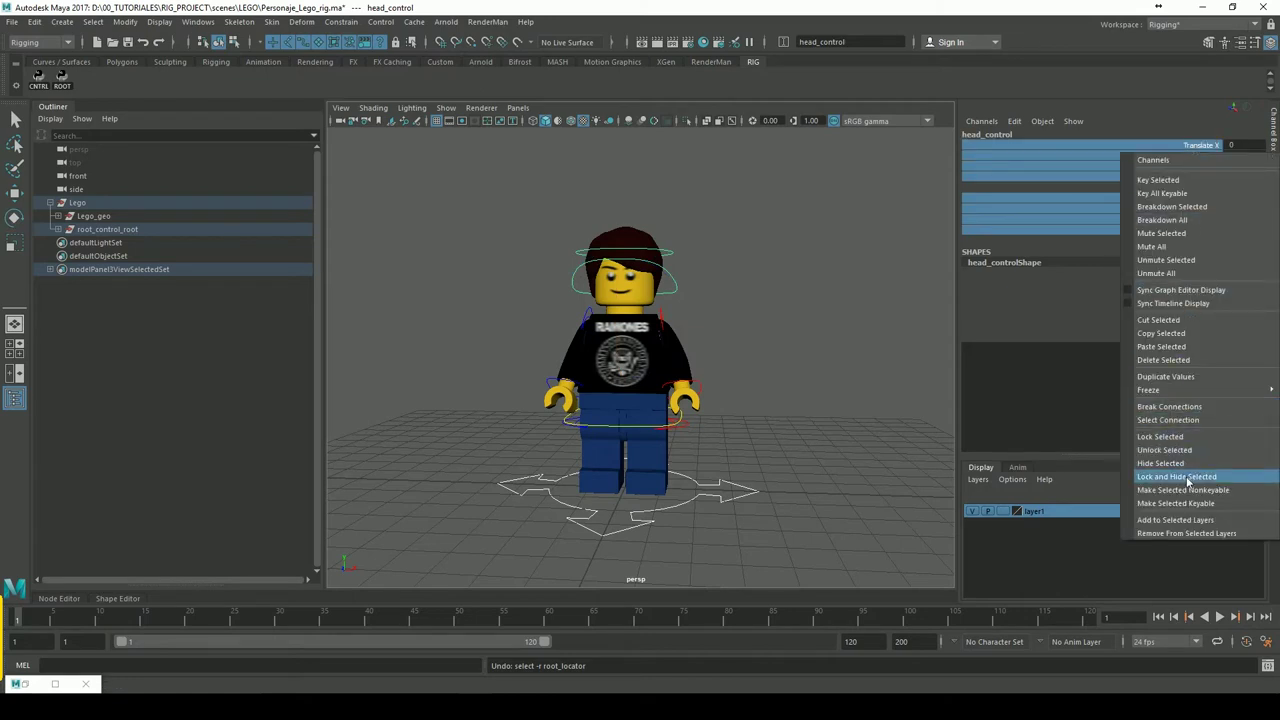
{"action": "left_click", "coordinate": [1176, 476]}
{"action": "key", "text": "e"}
Lock and hide hair_control's translate, Rotate X/Z and scale channels, leaving Rotate Y and Visibility
{"action": "left_click", "coordinate": [860, 320]}
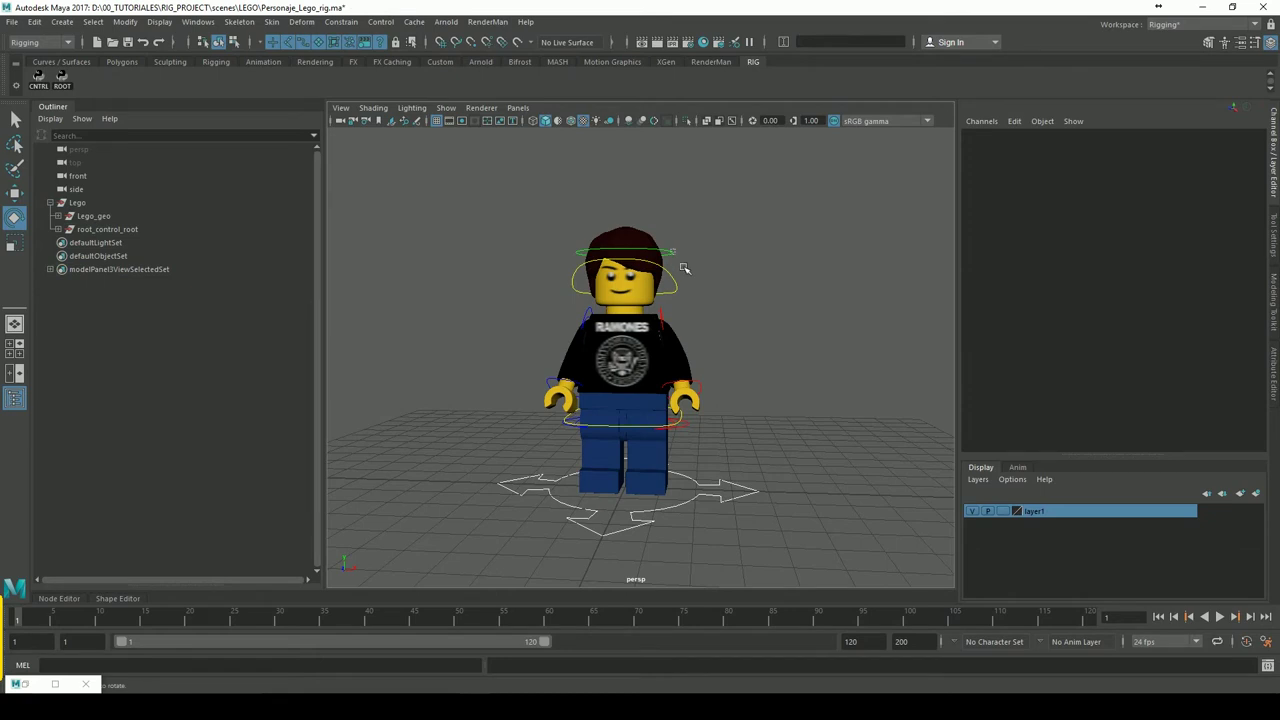
{"action": "left_click", "coordinate": [681, 262]}
{"action": "left_click_drag", "start_coordinate": [1210, 146], "coordinate": [1210, 230]}
{"action": "left_click", "coordinate": [1210, 177], "text": "ctrl"}
{"action": "right_click", "coordinate": [1199, 214]}
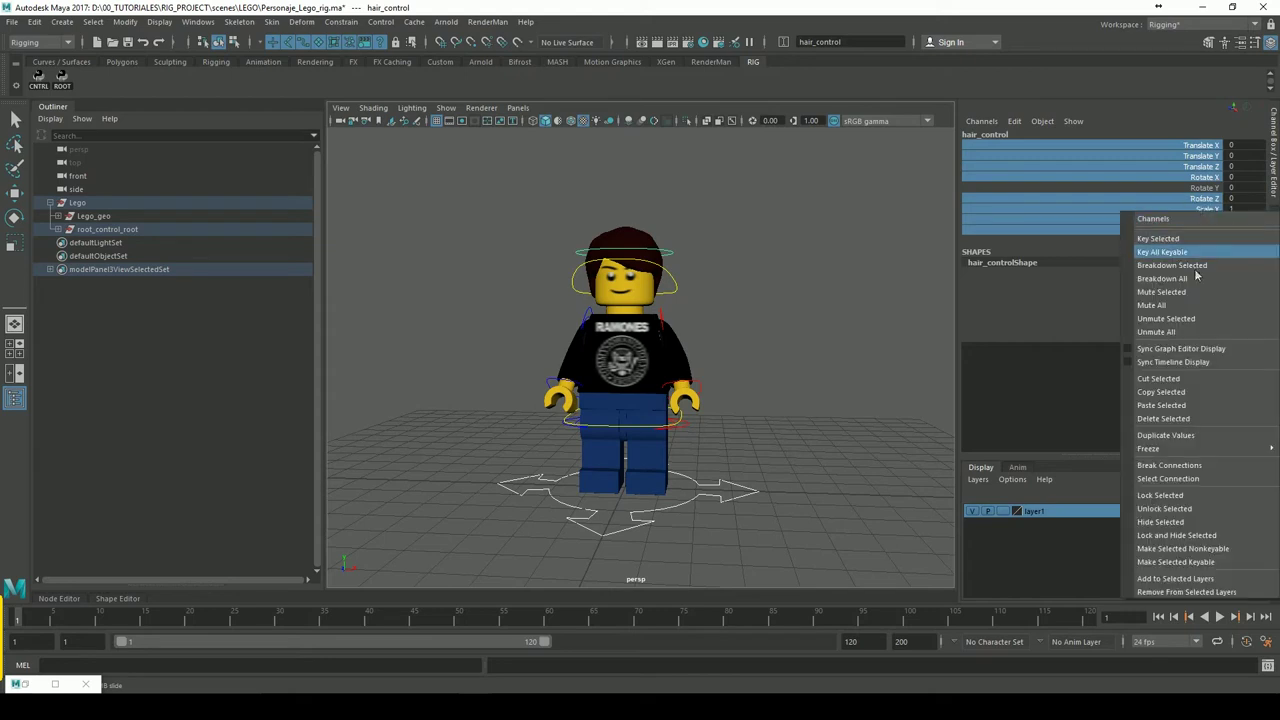
{"action": "left_click", "coordinate": [1158, 545]}
Test-rotate the head and left arm controls, undoing each test move
{"action": "left_click", "coordinate": [806, 349]}
{"action": "mouse_move", "coordinate": [806, 349]}
{"action": "left_mouse_down", "text": "alt"}
{"action": "mouse_move", "coordinate": [846, 323]}
{"action": "mouse_move", "coordinate": [798, 352]}
{"action": "left_mouse_up", "text": "alt"}
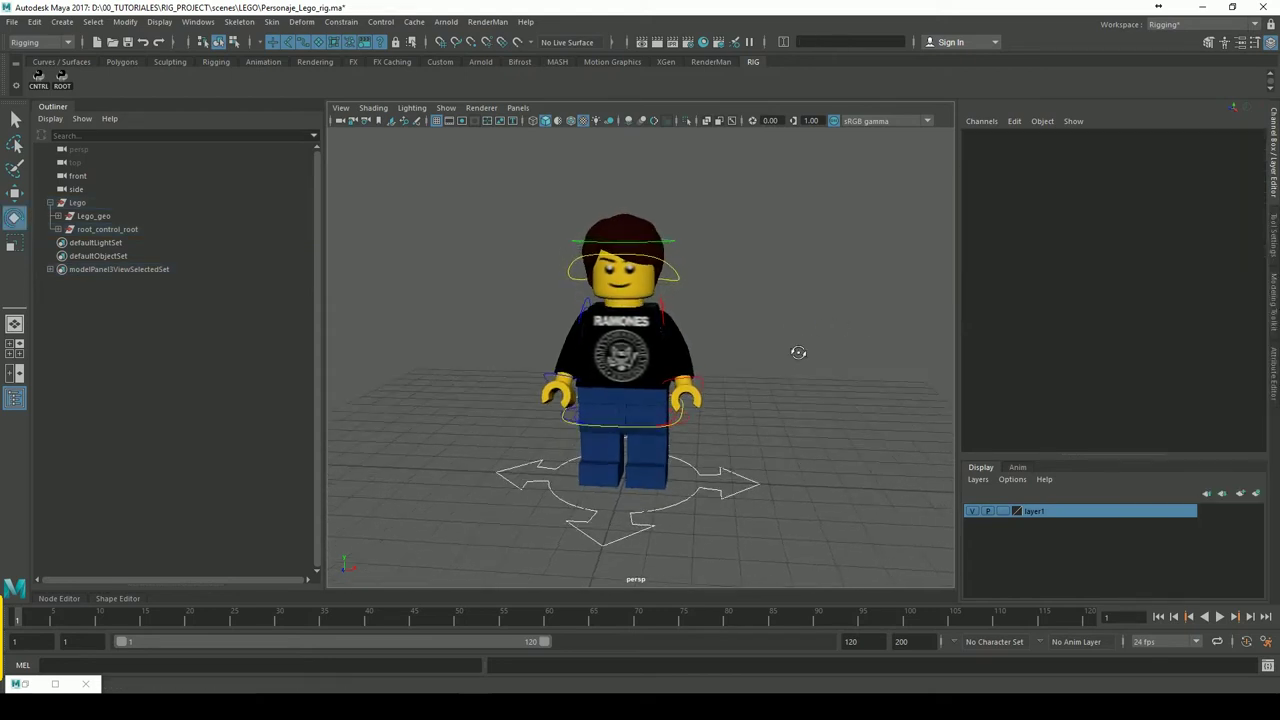
{"action": "left_click", "coordinate": [682, 296]}
{"action": "mouse_move", "coordinate": [680, 285]}
{"action": "left_mouse_down"}
{"action": "mouse_move", "coordinate": [648, 311]}
{"action": "mouse_move", "coordinate": [705, 280]}
{"action": "left_mouse_up"}
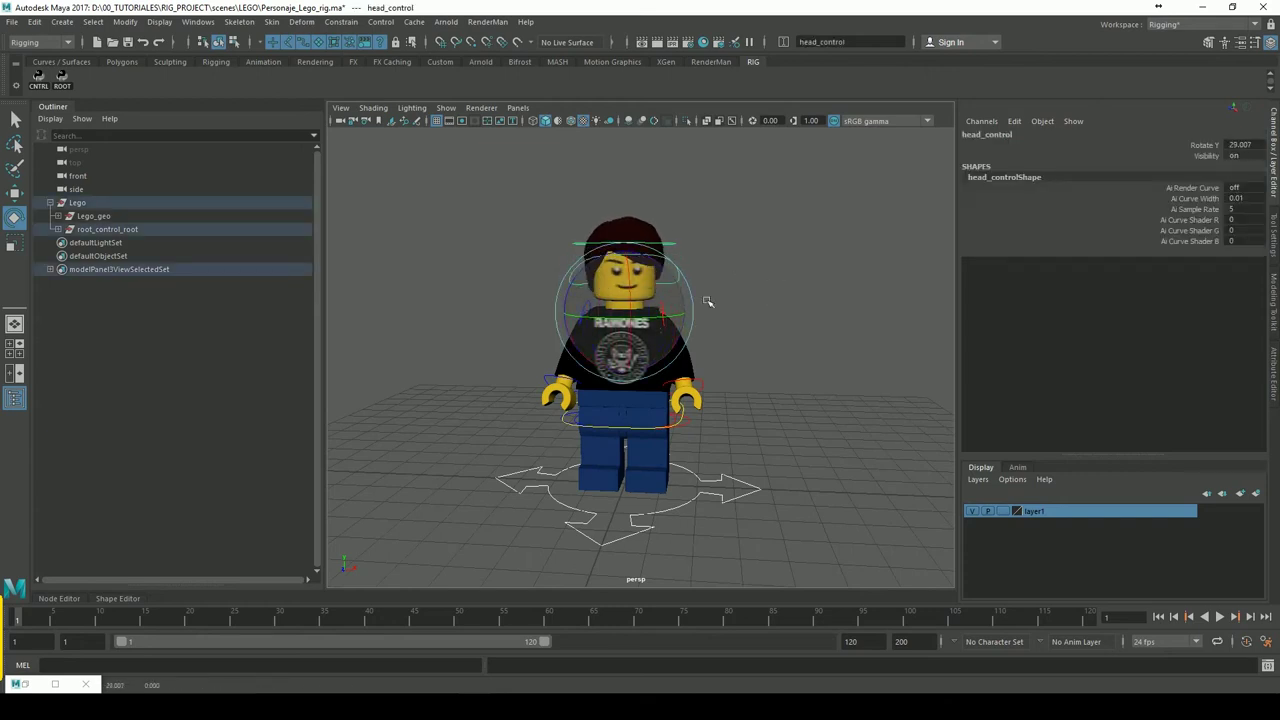
{"action": "key", "text": "ctrl+z"}
{"action": "left_click", "coordinate": [811, 276]}
{"action": "mouse_move", "coordinate": [810, 288]}
{"action": "left_mouse_down", "text": "alt"}
{"action": "mouse_move", "coordinate": [690, 330]}
{"action": "mouse_move", "coordinate": [695, 300]}
{"action": "left_mouse_up", "text": "alt"}
{"action": "left_click", "coordinate": [663, 332]}
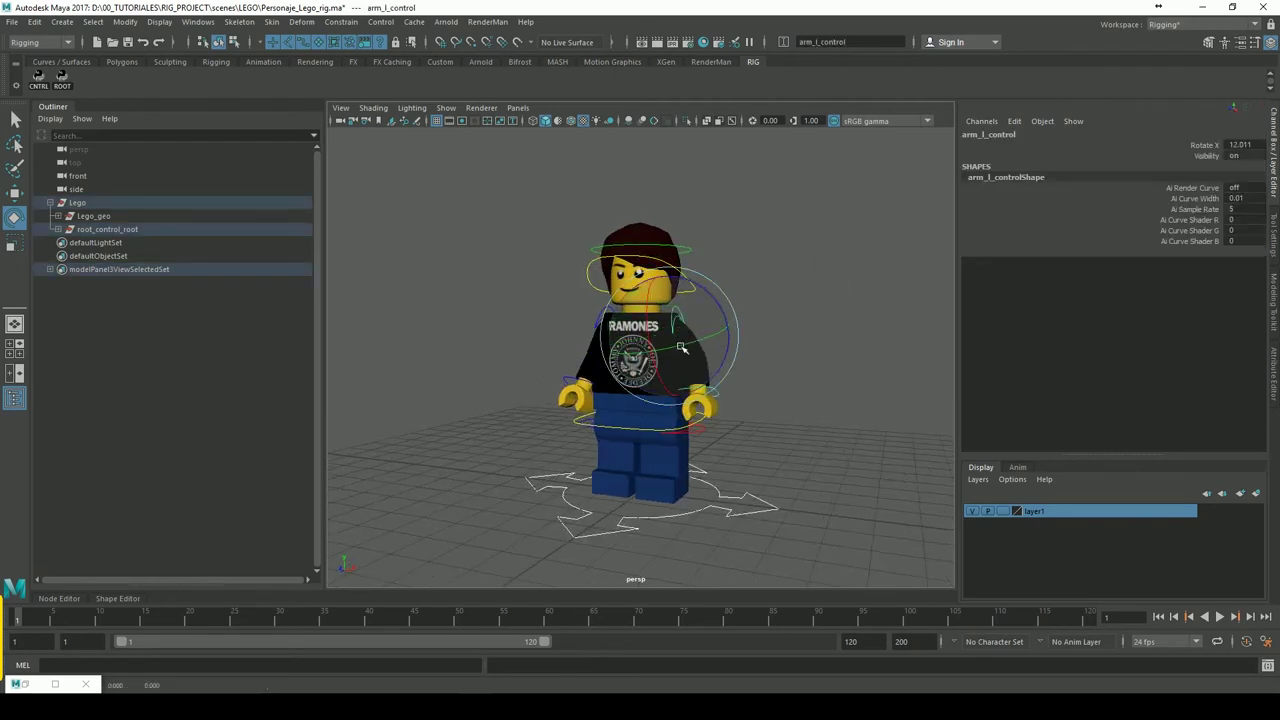
{"action": "key", "text": "ctrl+z"}
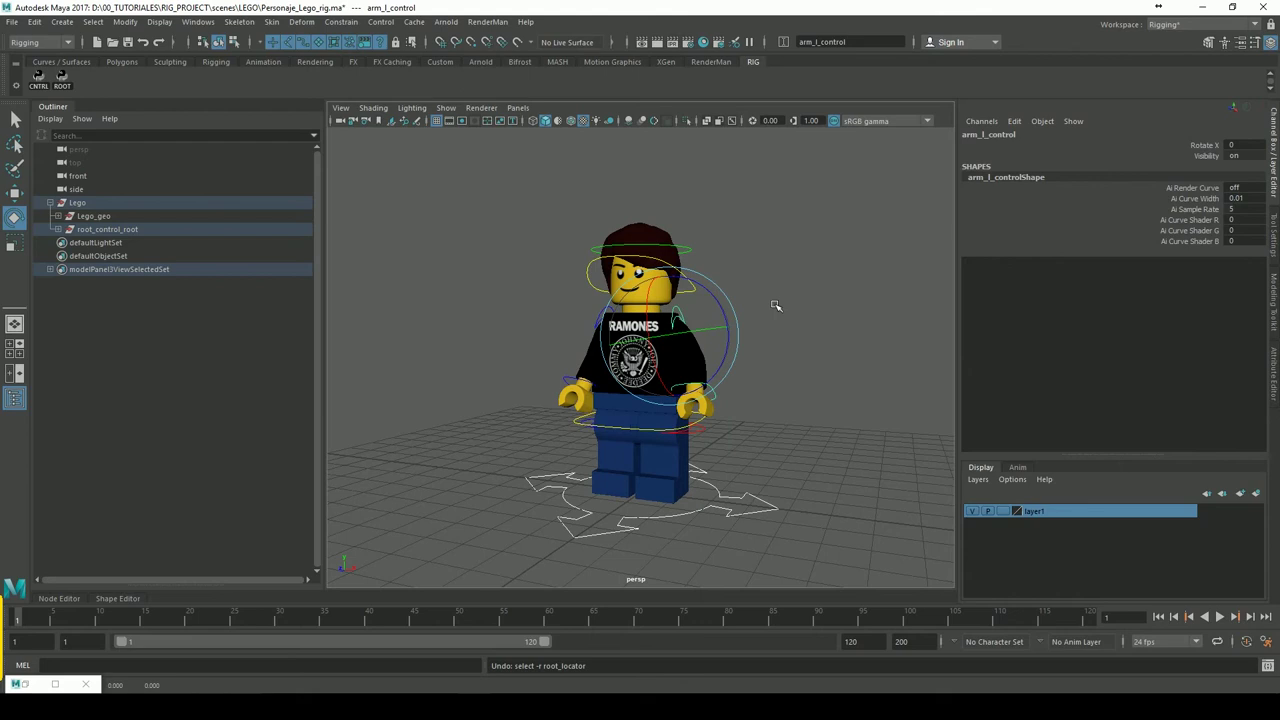
Orbit to a more frontal view and save Personaje_Lego_rig.ma
{"action": "left_click", "coordinate": [800, 300]}
{"action": "left_click_drag", "start_coordinate": [814, 266], "coordinate": [880, 262], "text": "alt"}
{"action": "left_click_drag", "start_coordinate": [789, 306], "coordinate": [761, 277], "text": "alt"}
{"action": "left_click", "coordinate": [127, 42]}
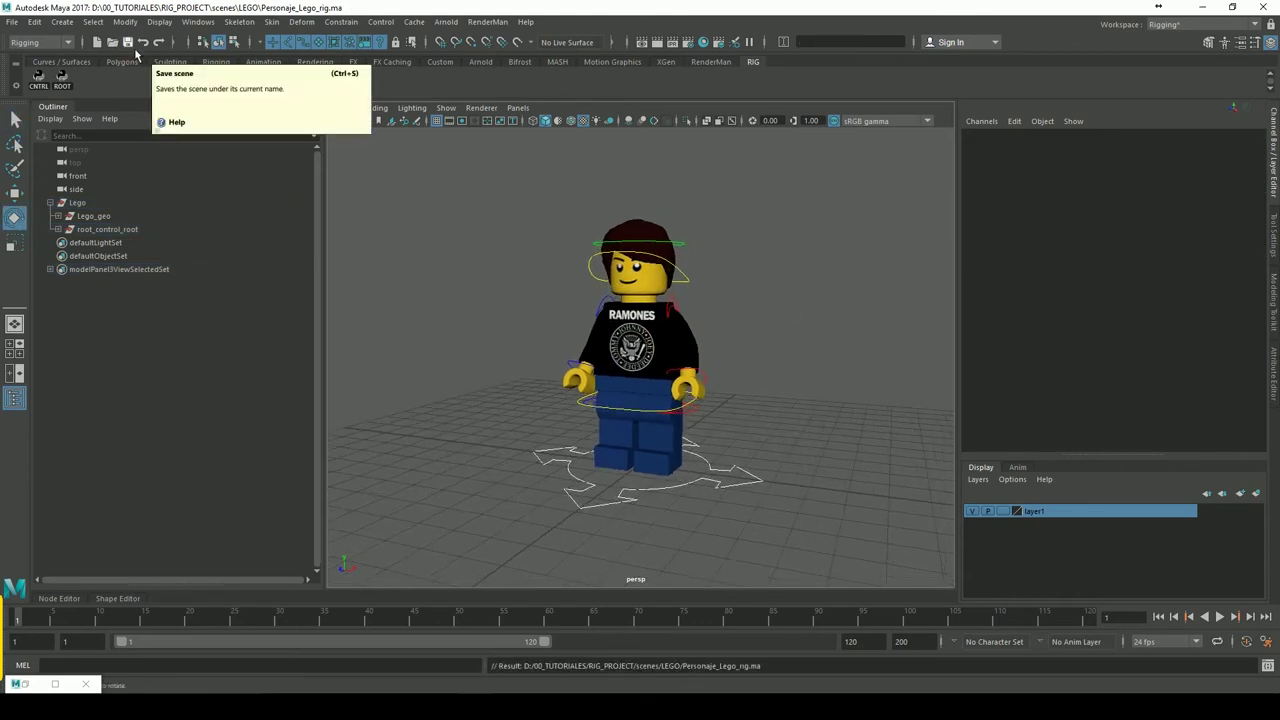
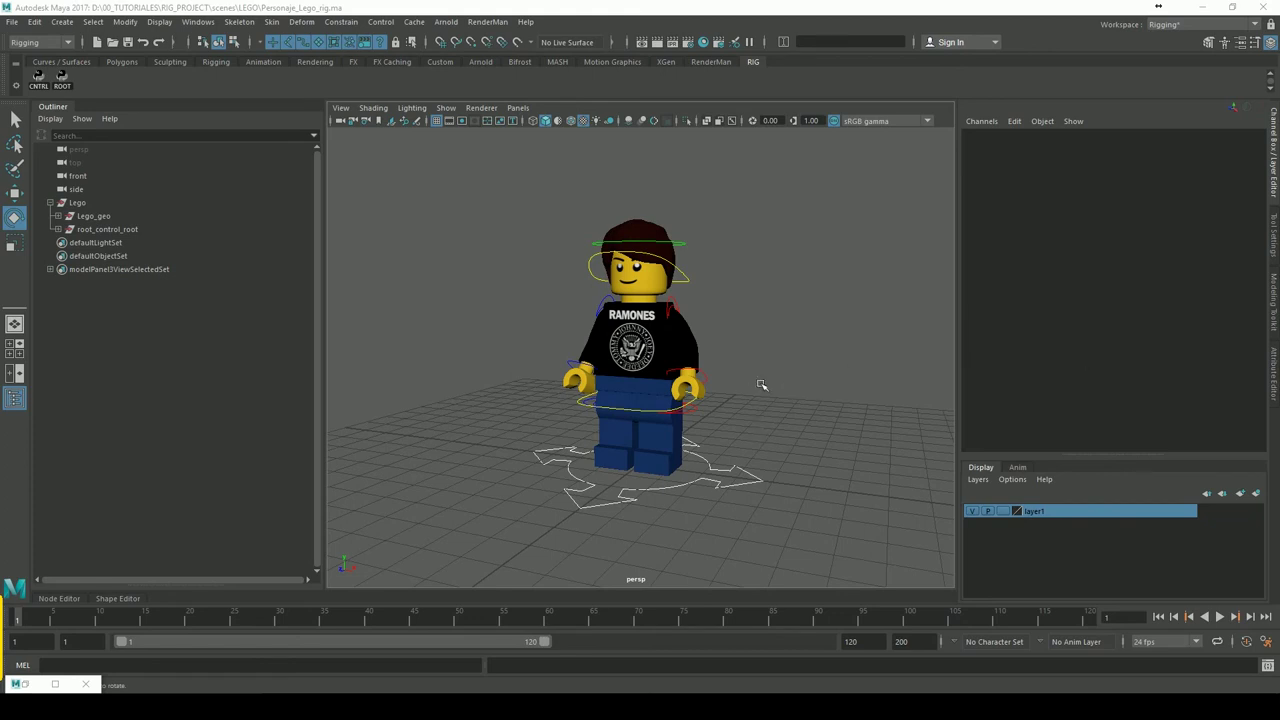
{"action": "left_click_drag", "start_coordinate": [760, 384], "coordinate": [790, 335], "text": "alt"}
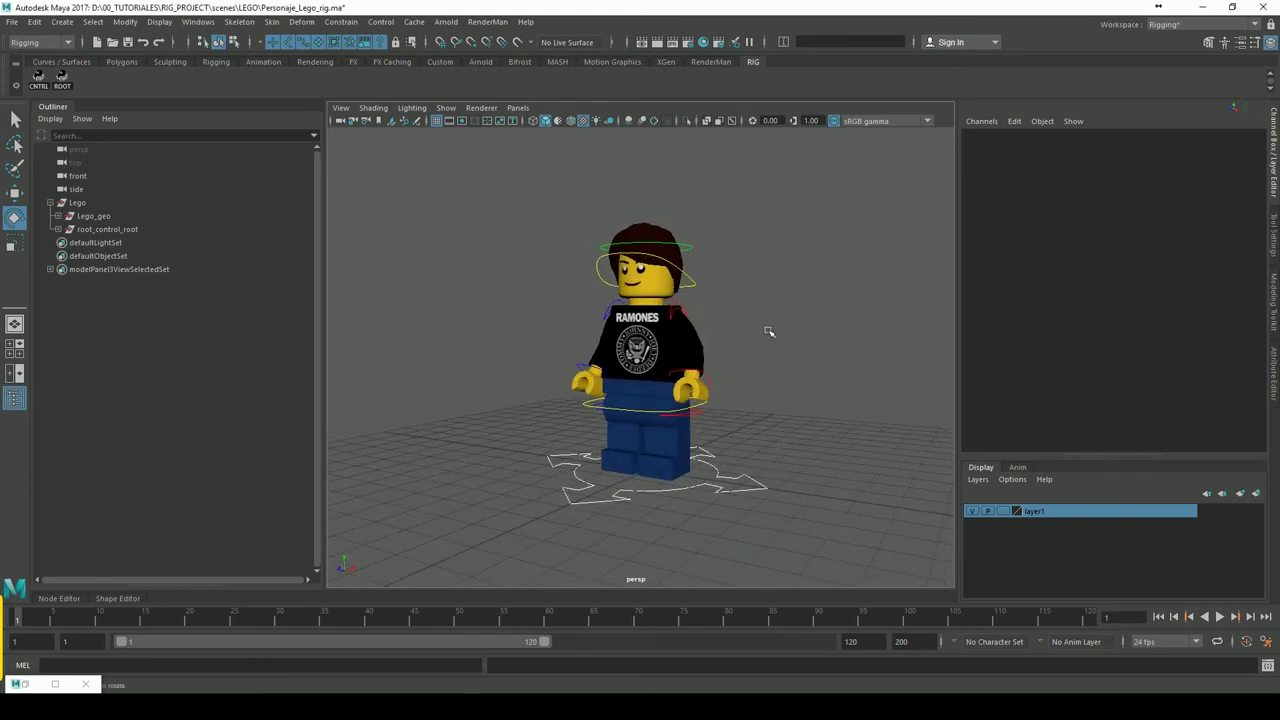
{"action": "mouse_move", "coordinate": [766, 331]}
{"action": "left_mouse_down", "text": "alt"}
{"action": "mouse_move", "coordinate": [816, 320]}
{"action": "mouse_move", "coordinate": [828, 366]}
{"action": "mouse_move", "coordinate": [855, 365]}
{"action": "left_mouse_up", "text": "alt"}
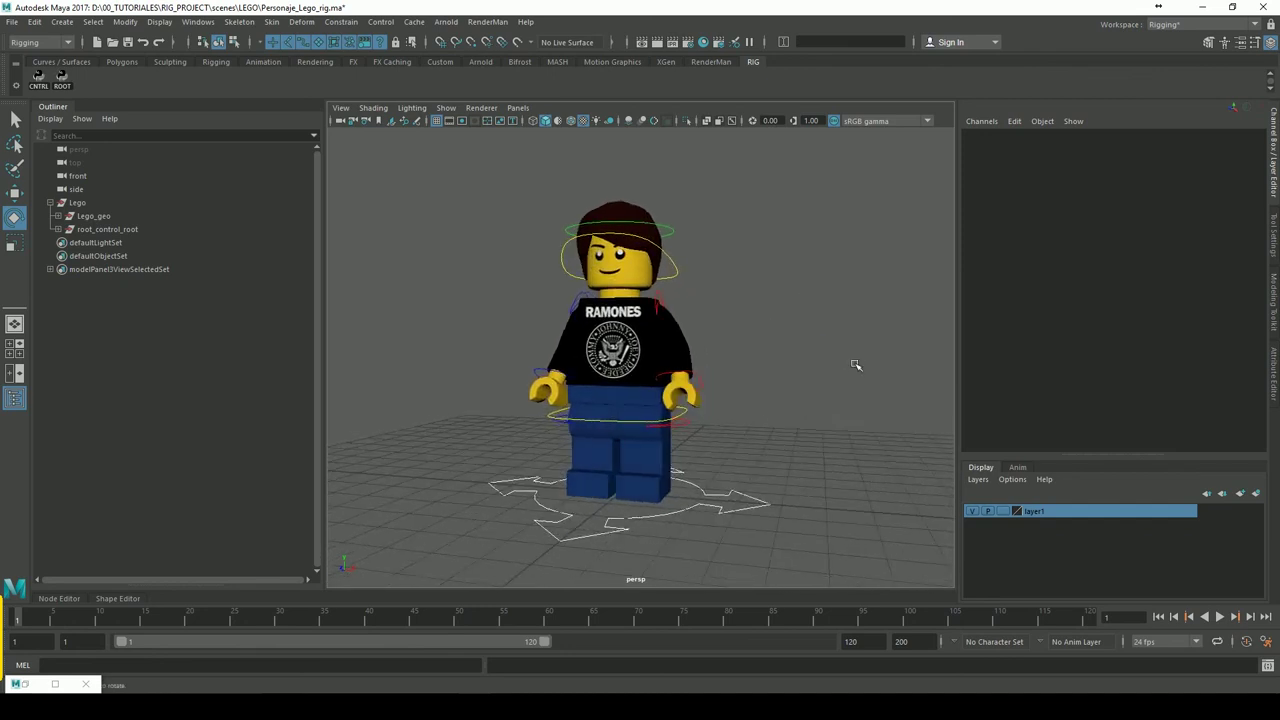